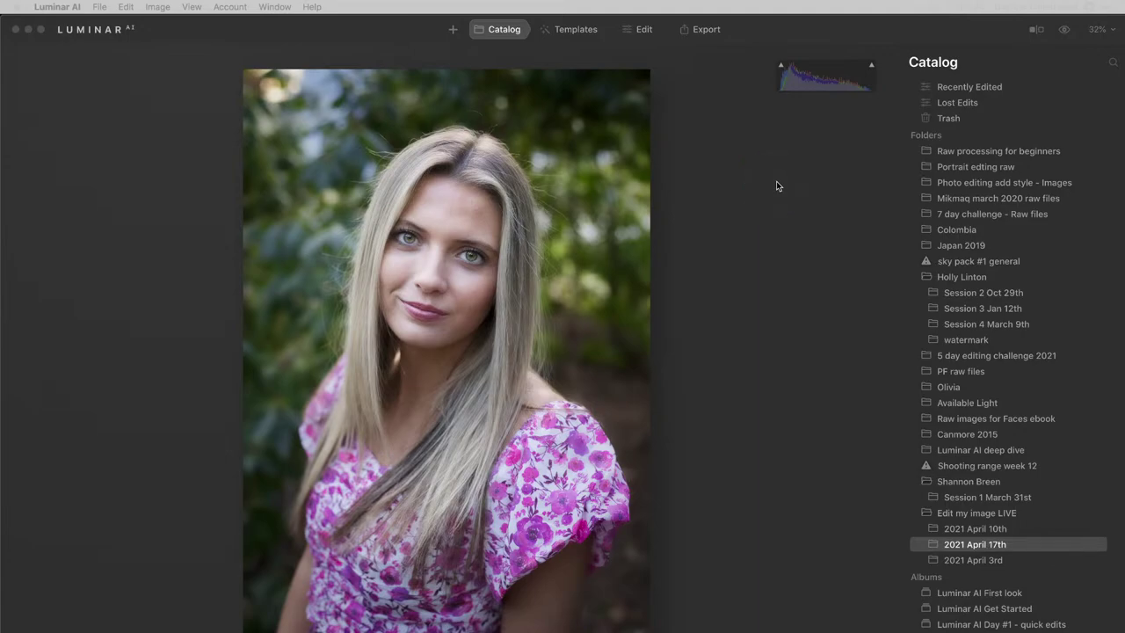
Compare the woman-in-pink portrait against its unedited original, then return to the 2021 April 17th grid
click(778, 186)
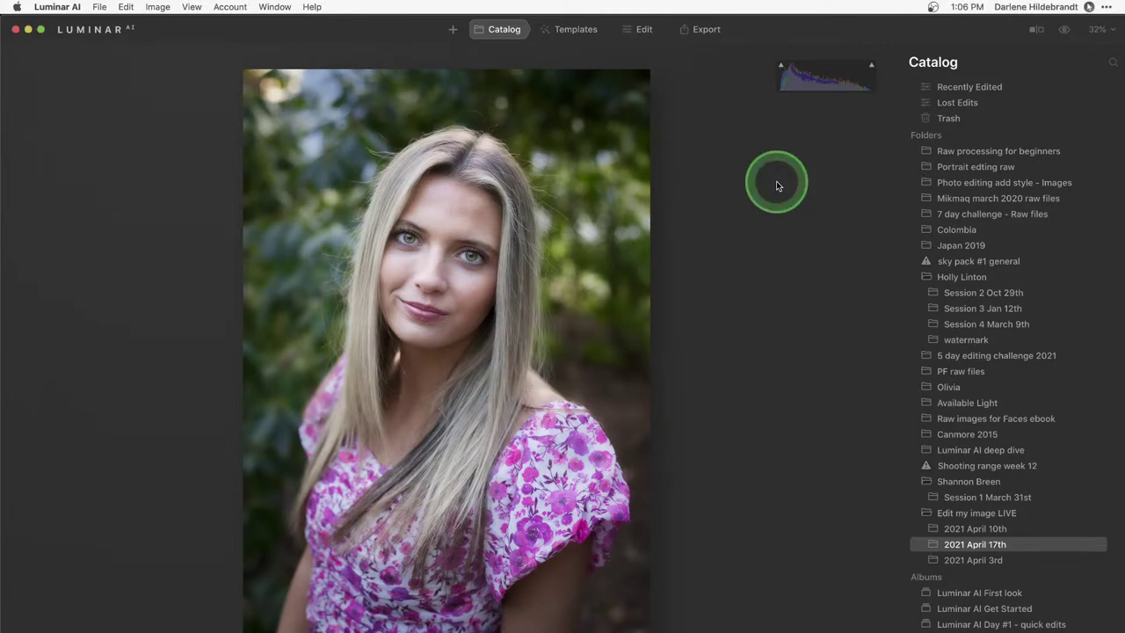
key(backslash)
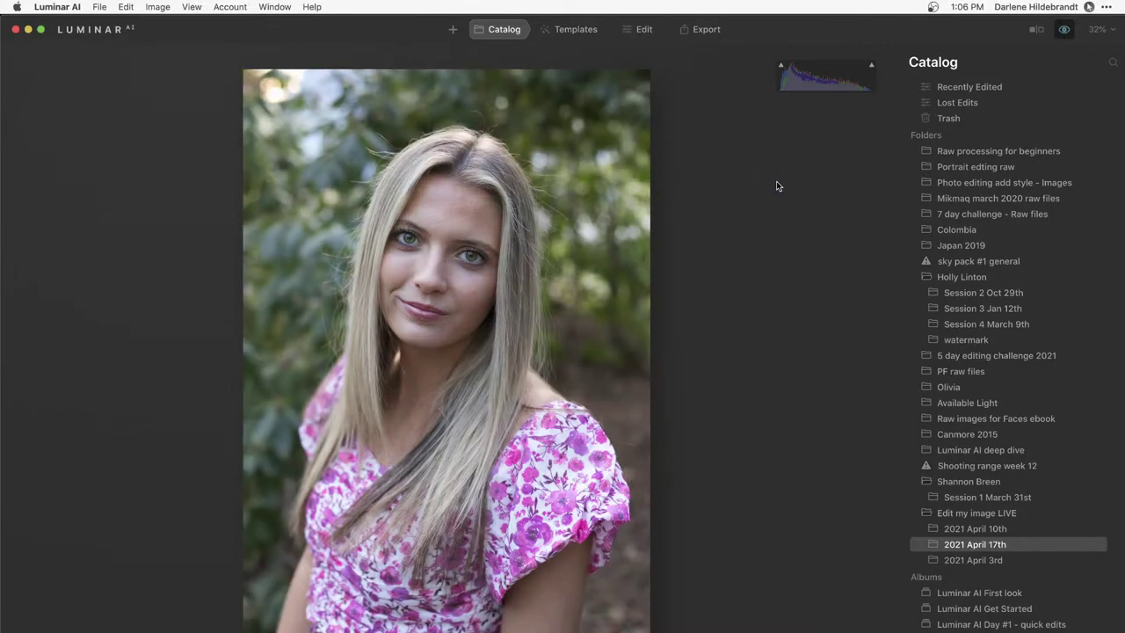
key(backslash)
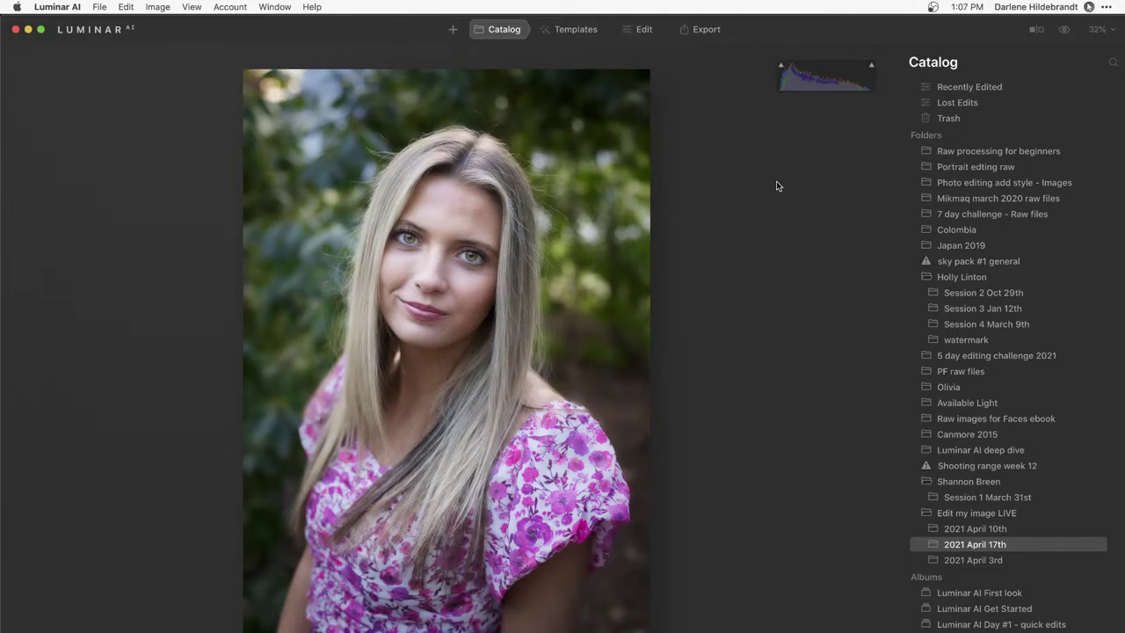
click(713, 163)
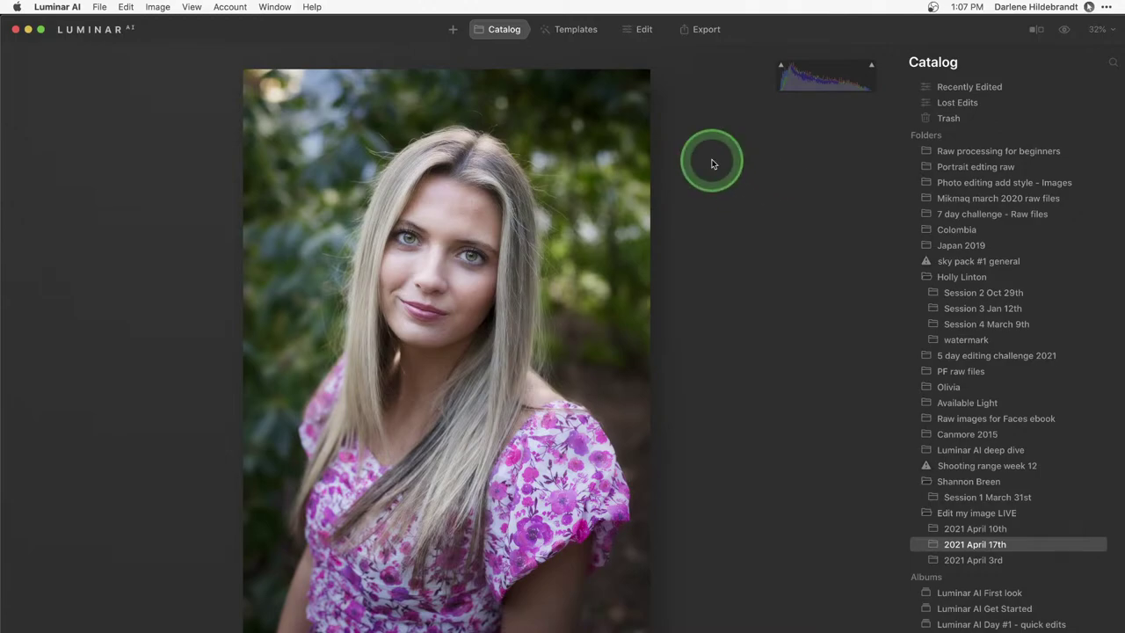
click(713, 164)
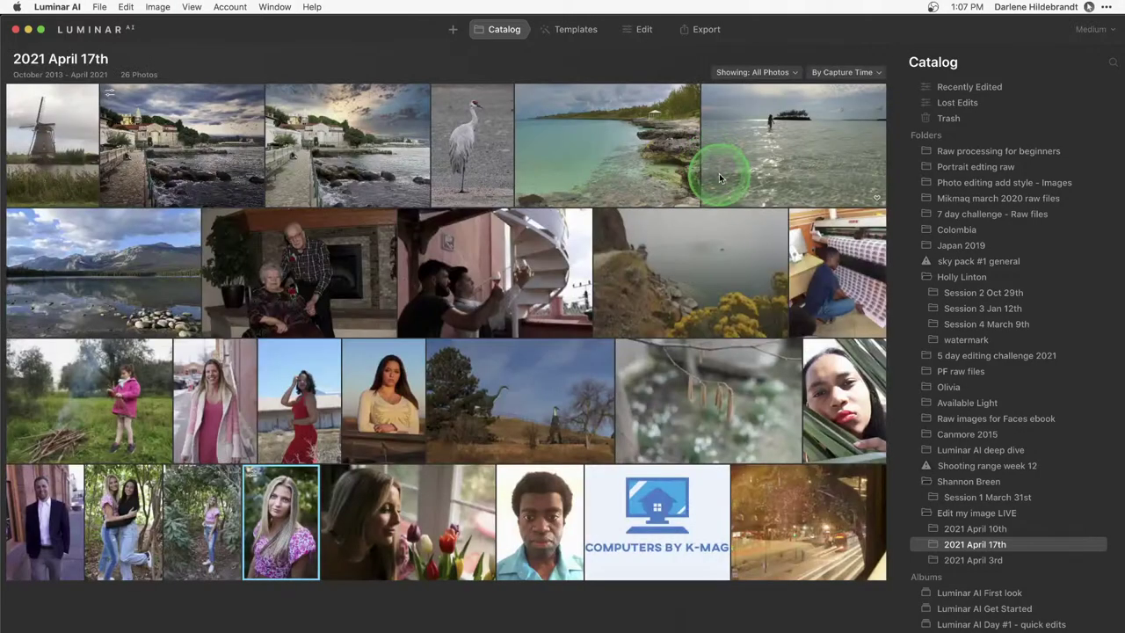
double_click(197, 160)
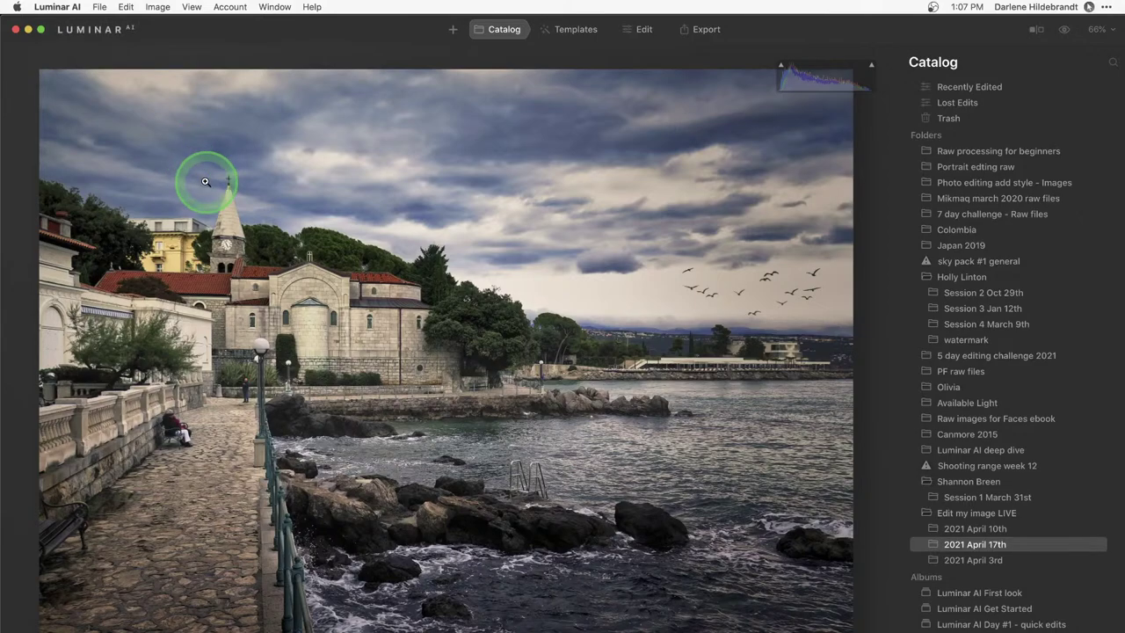
click(832, 262)
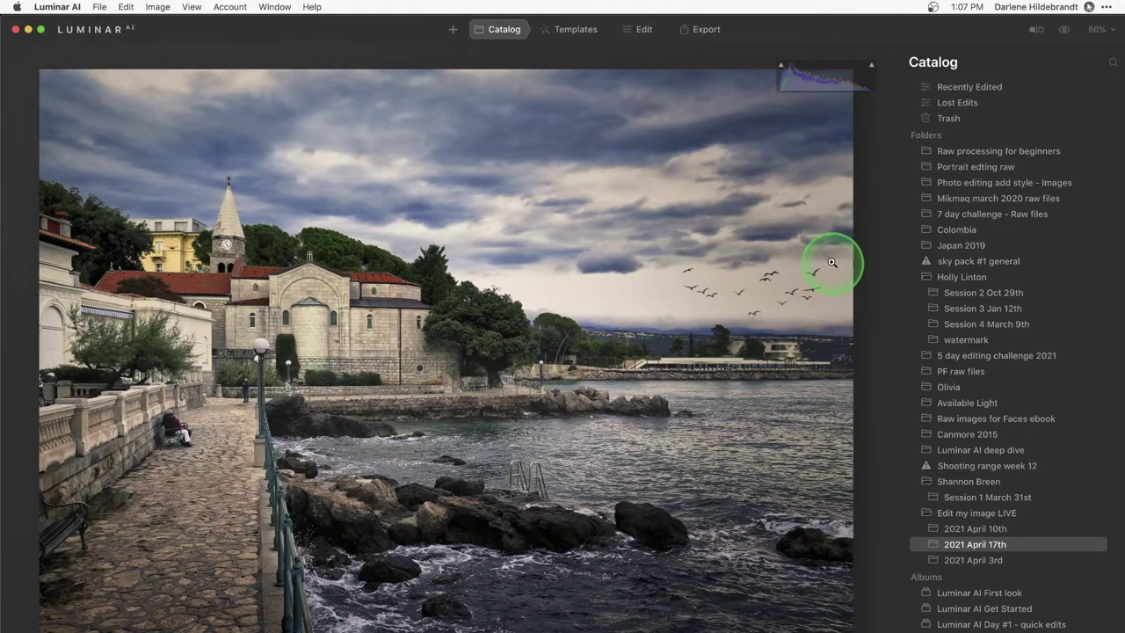
key(backslash)
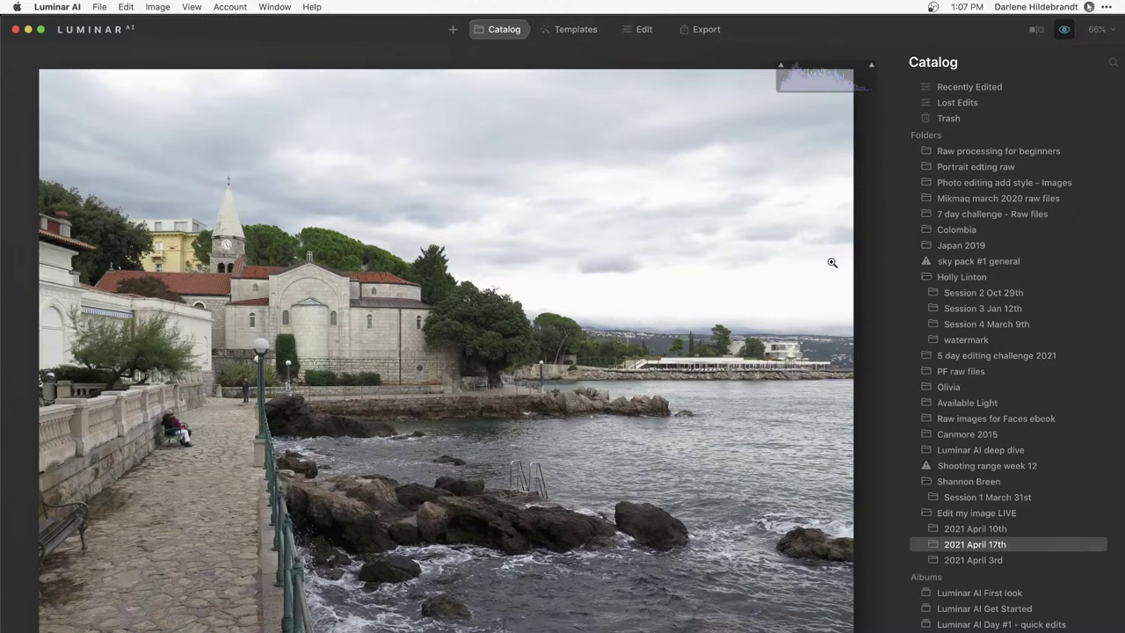
key(backslash)
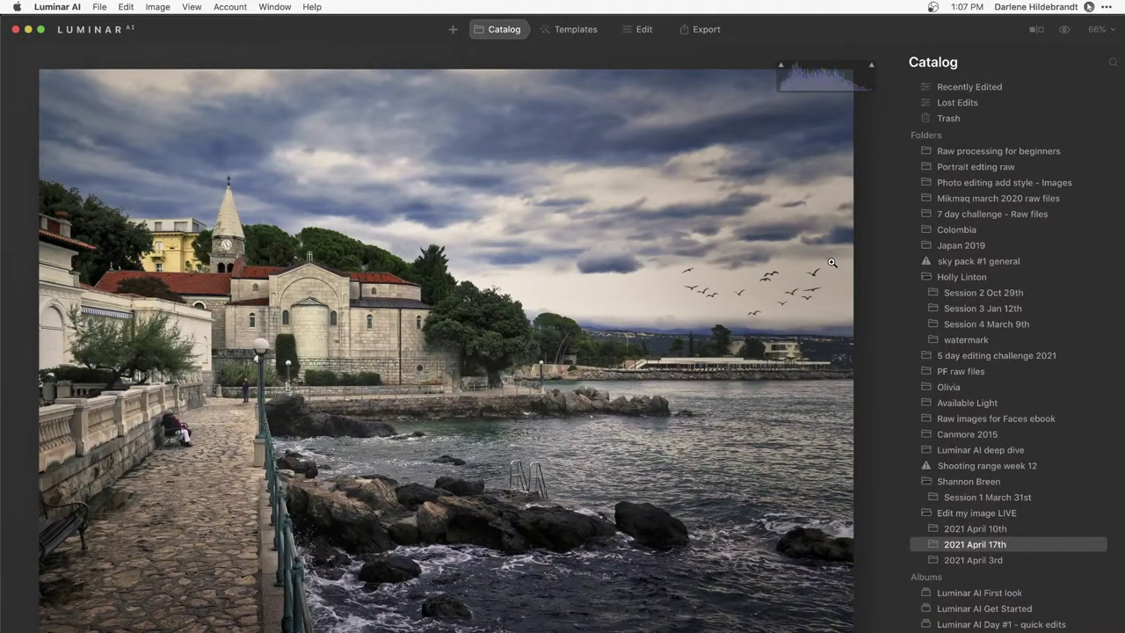
key(Right)
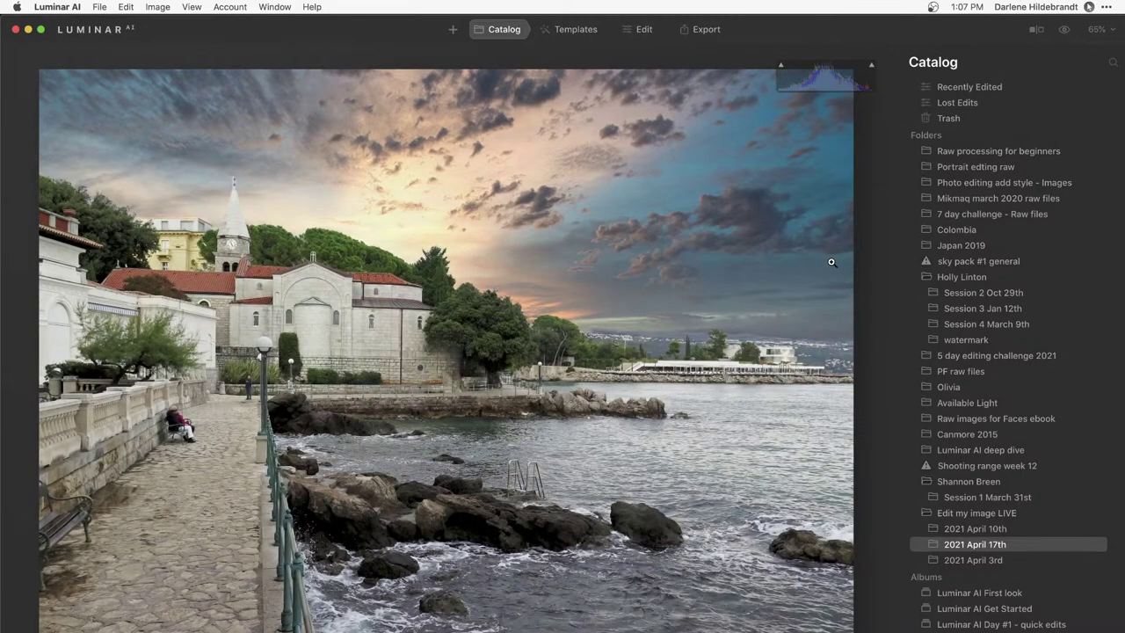
key(Left)
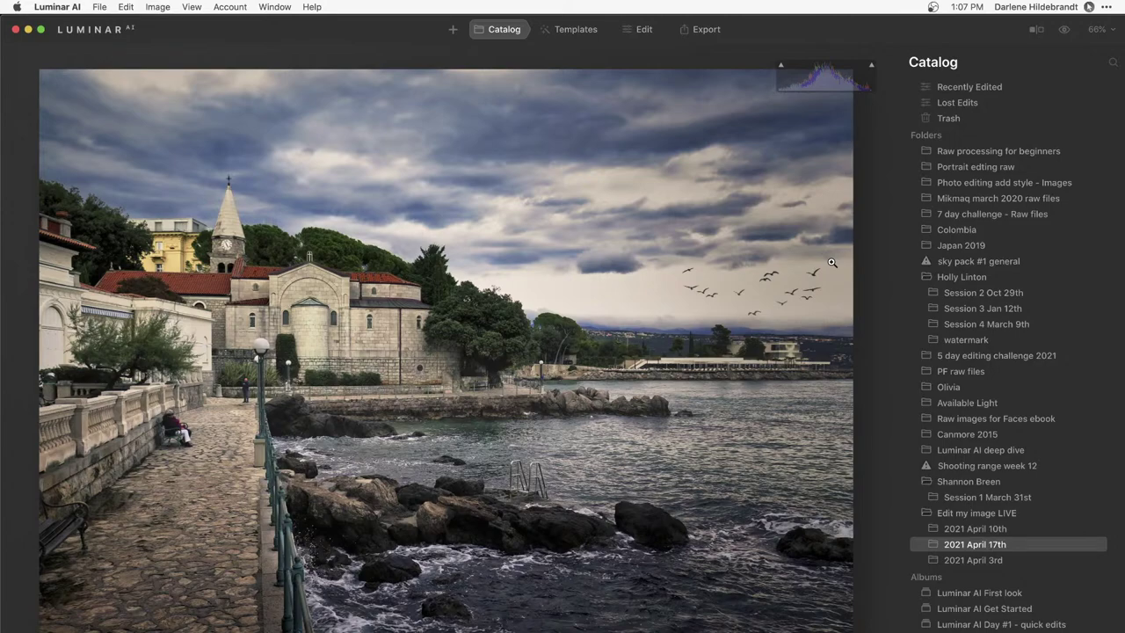
double_click(832, 261)
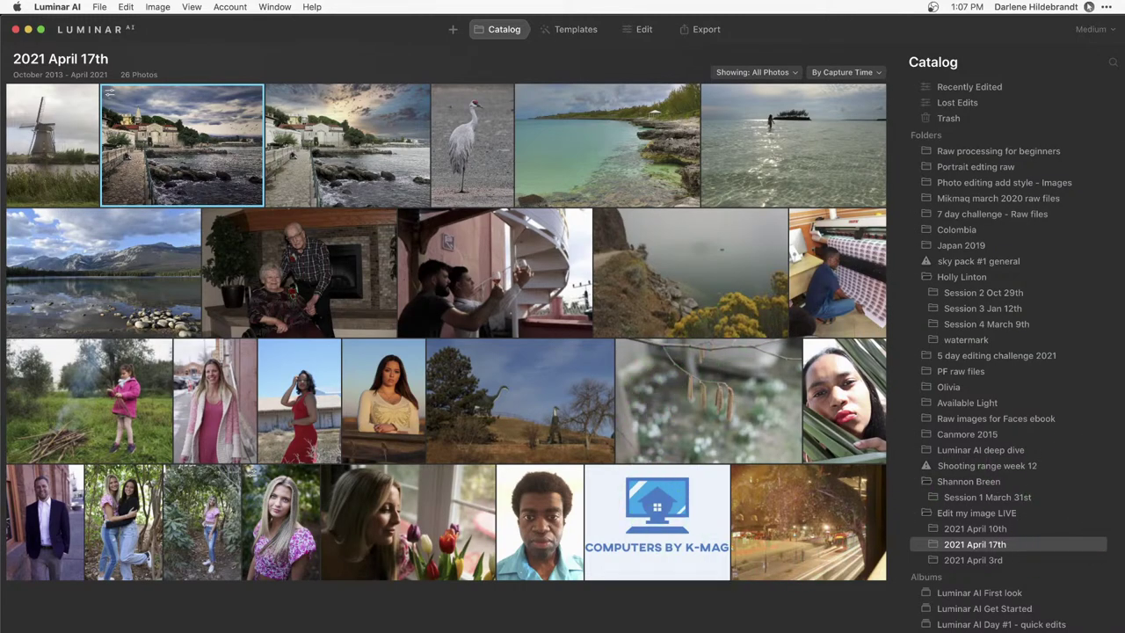
Launch the SwitchResX preference pane from Spotlight and replace the installed version
key(super+space)
text(switchresx)
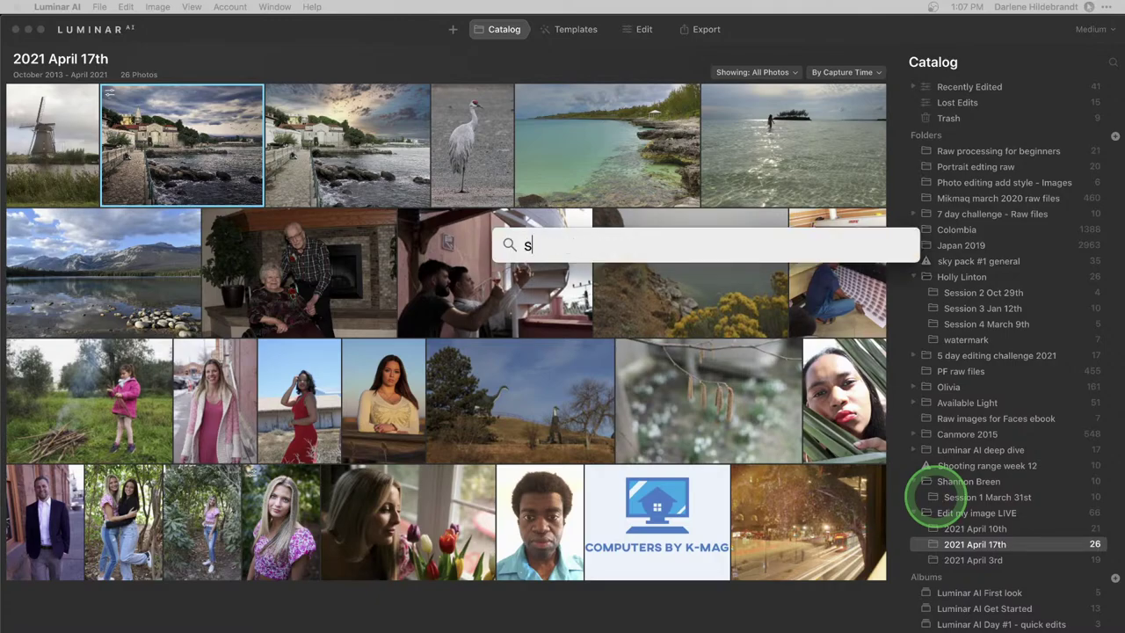
key(Return)
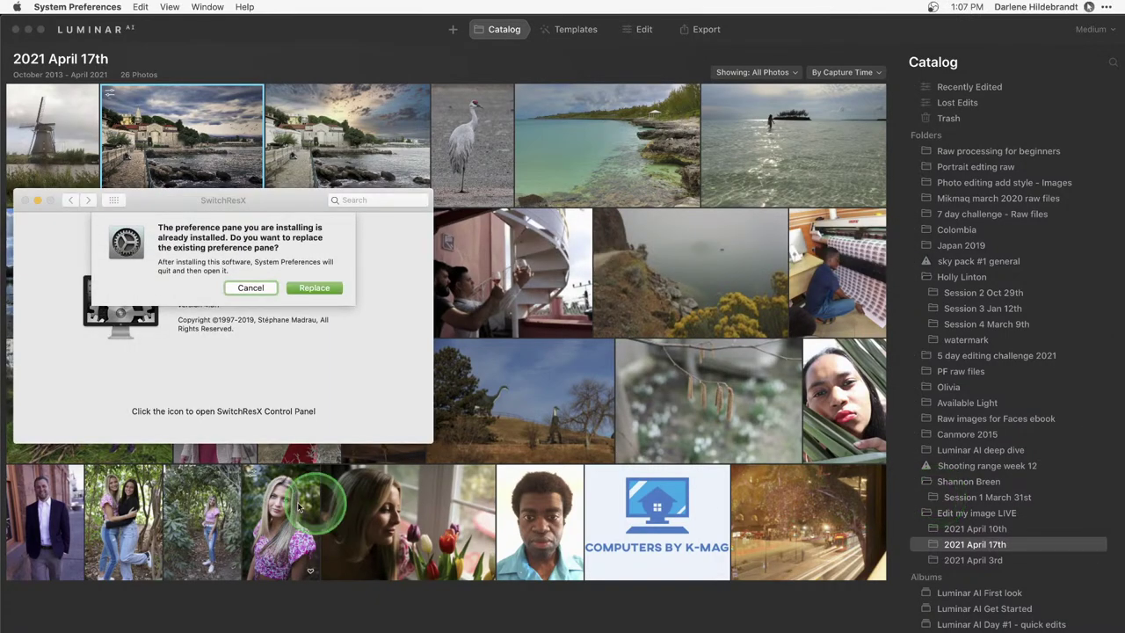
click(314, 288)
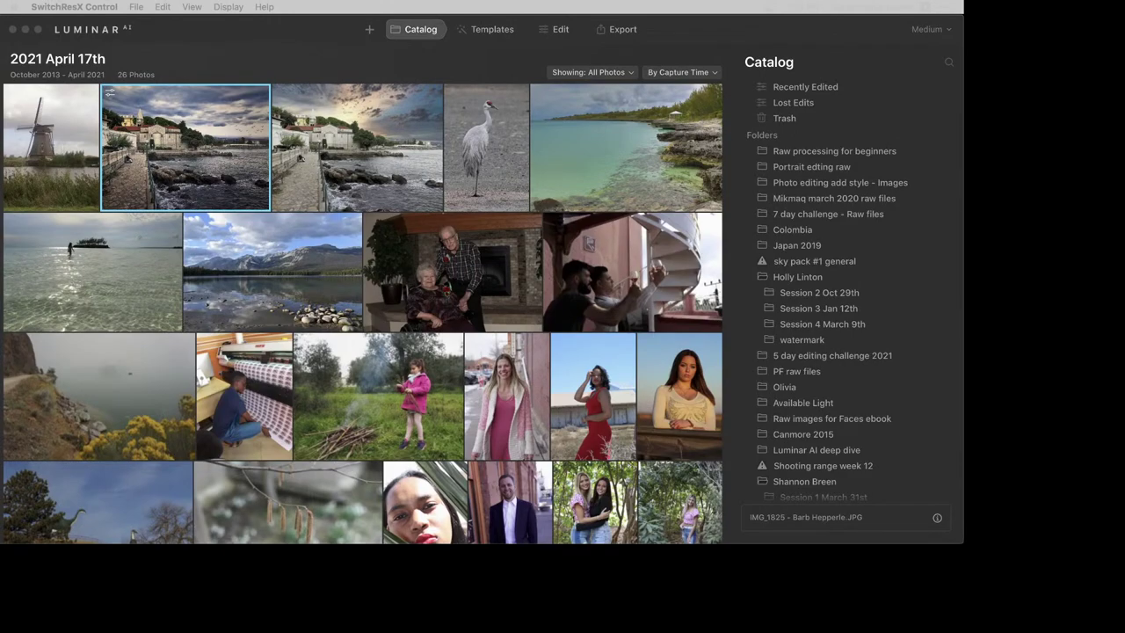
Switch back to Luminar AI, enlarge its window to fill the screen, and open the seaside church photo
key(super+Tab)
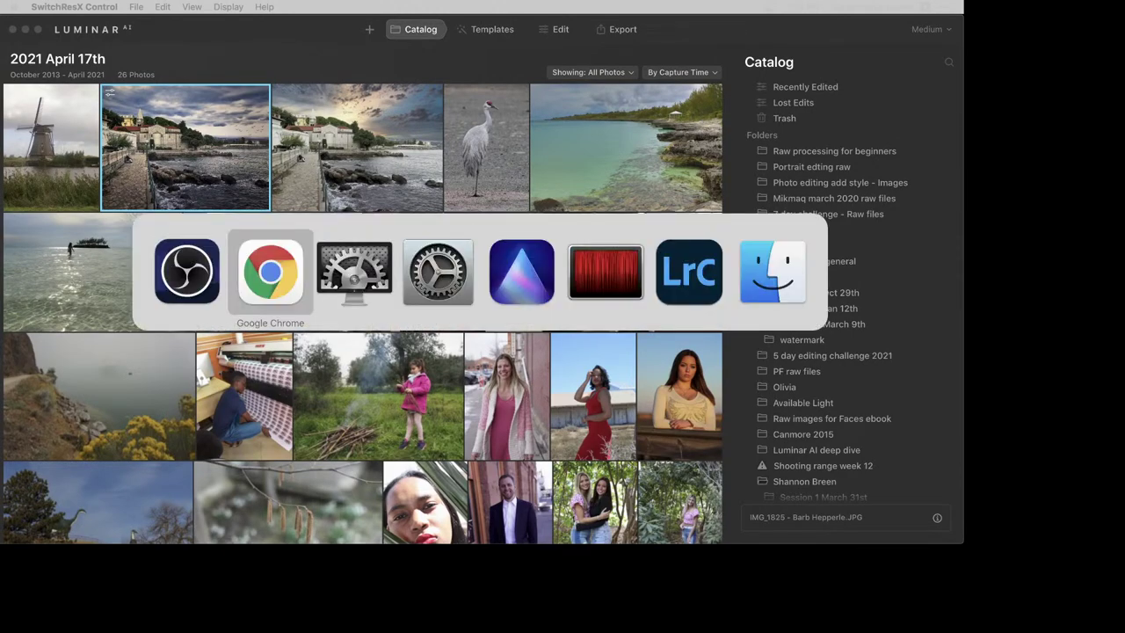
key(super+Tab)
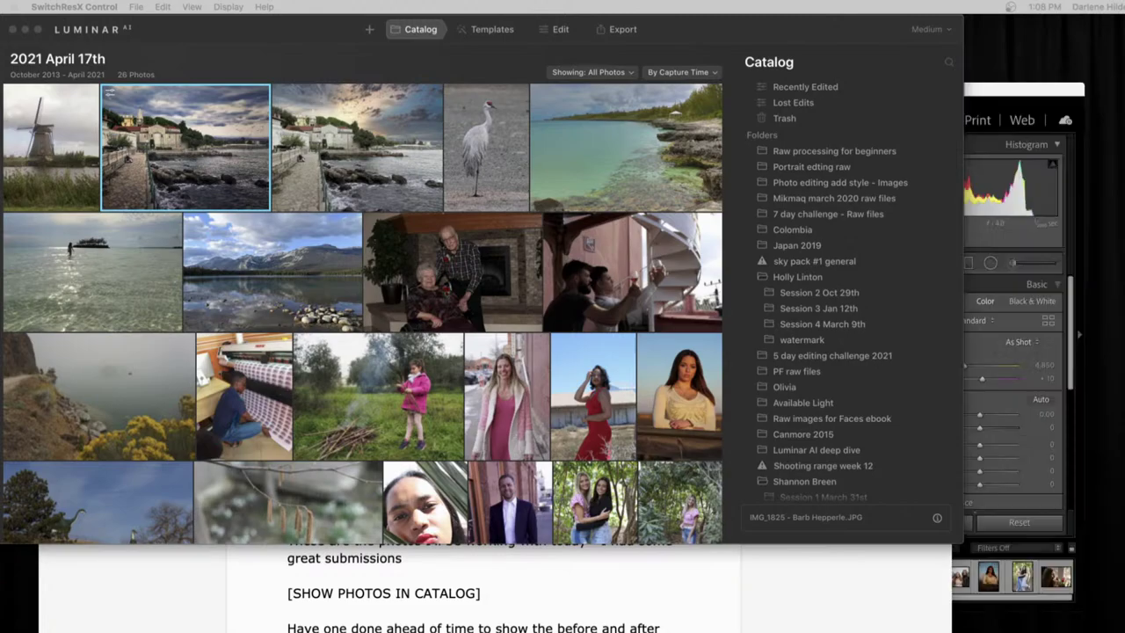
scroll(927, 133, down, 3)
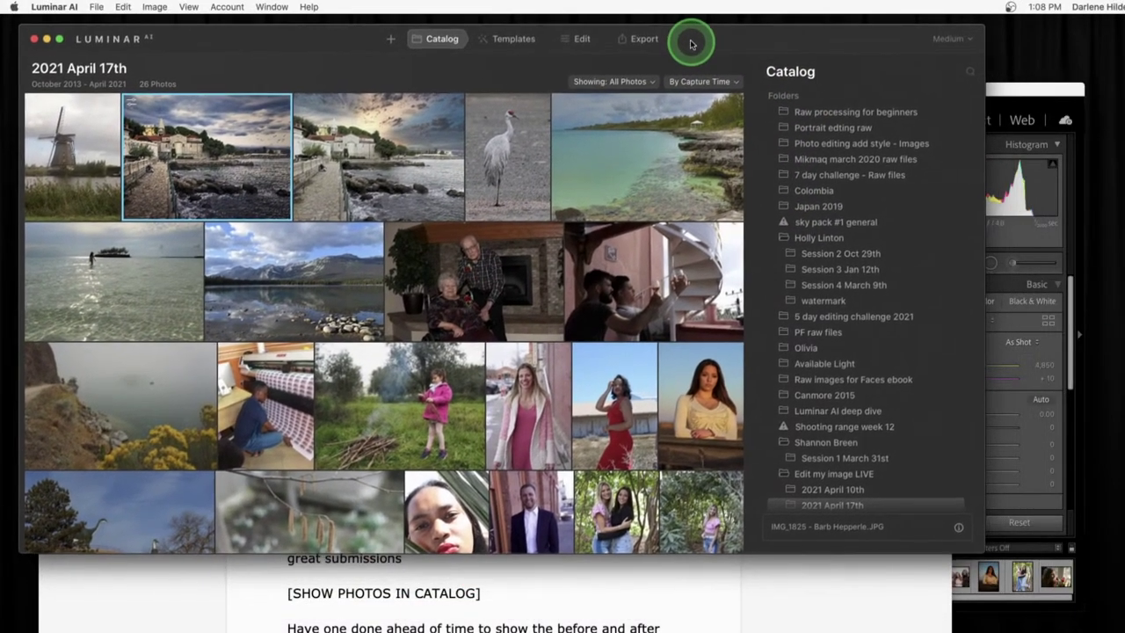
drag(692, 44, 675, 34)
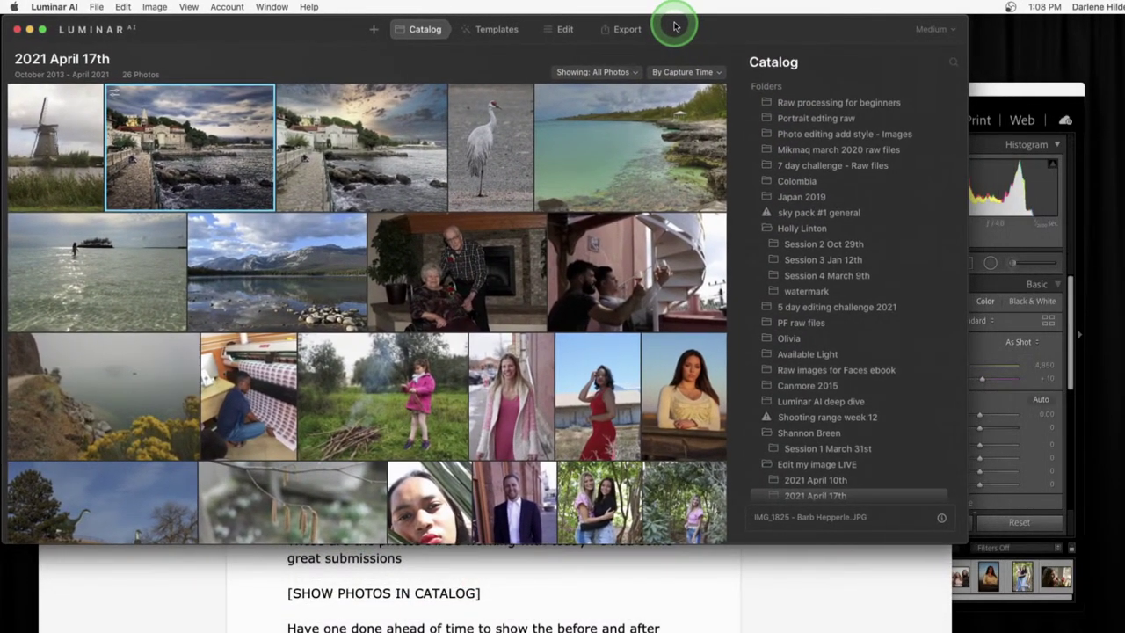
drag(967, 543, 1123, 631)
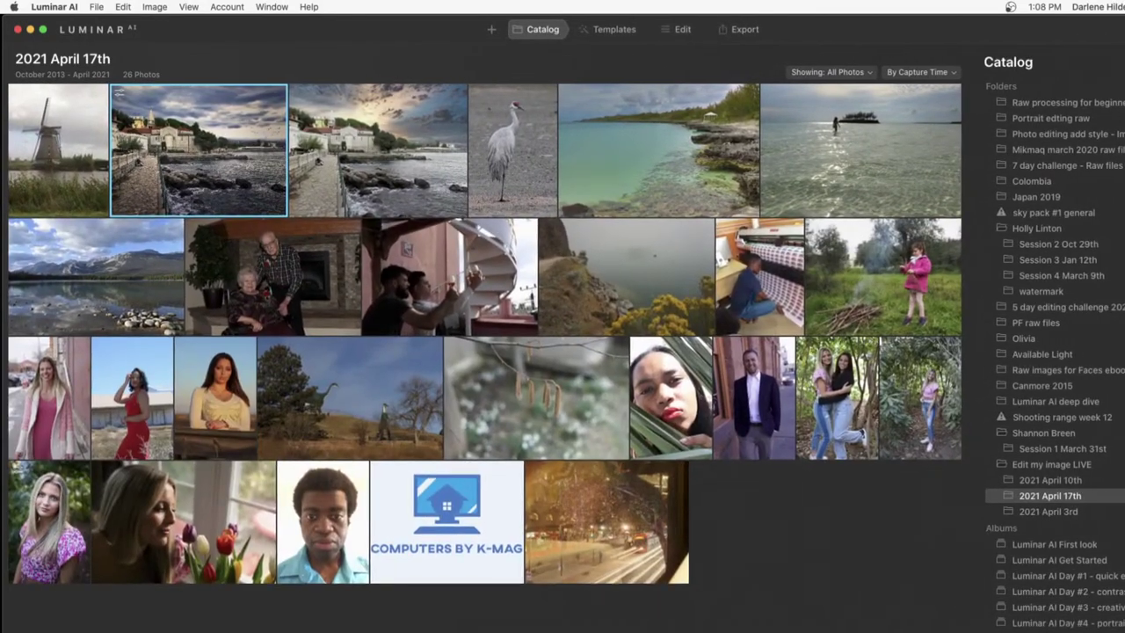
double_click(193, 182)
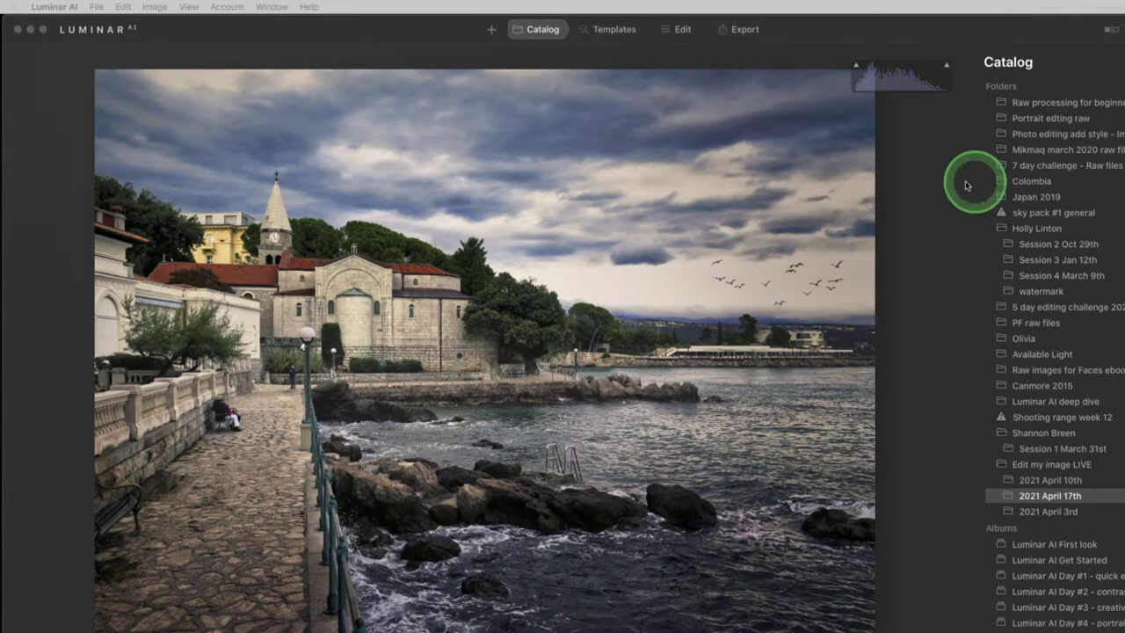
Shrink the Luminar window from its right edge so the photo and folder list fit
click(923, 176)
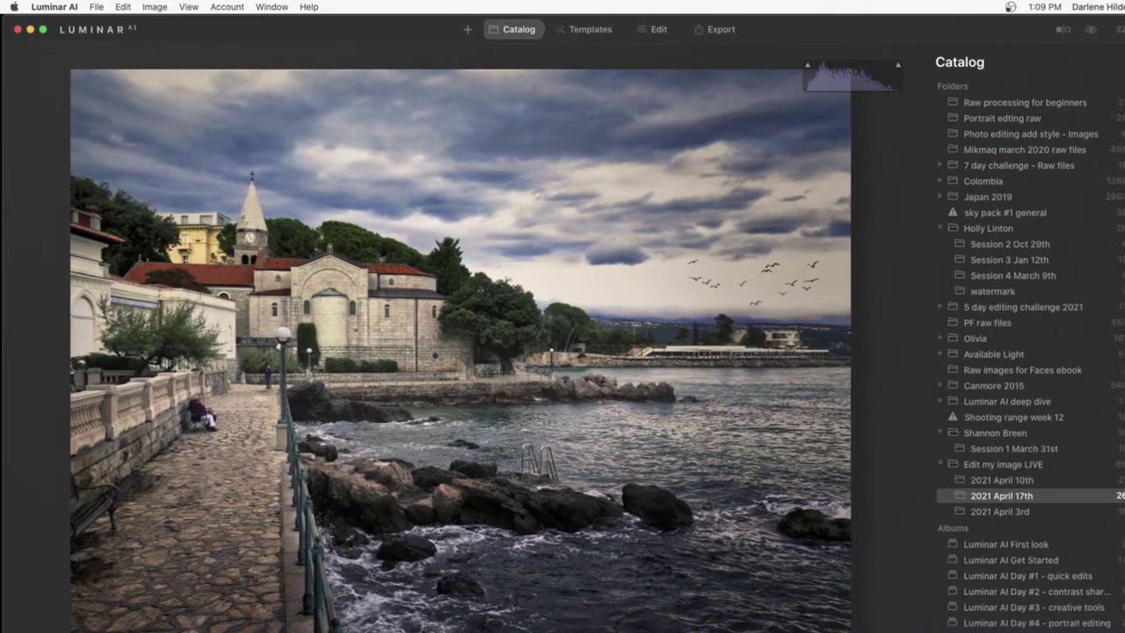
mouse_move(1124, 104)
mouse_down()
mouse_move(1079, 104)
mouse_move(1118, 104)
mouse_up()
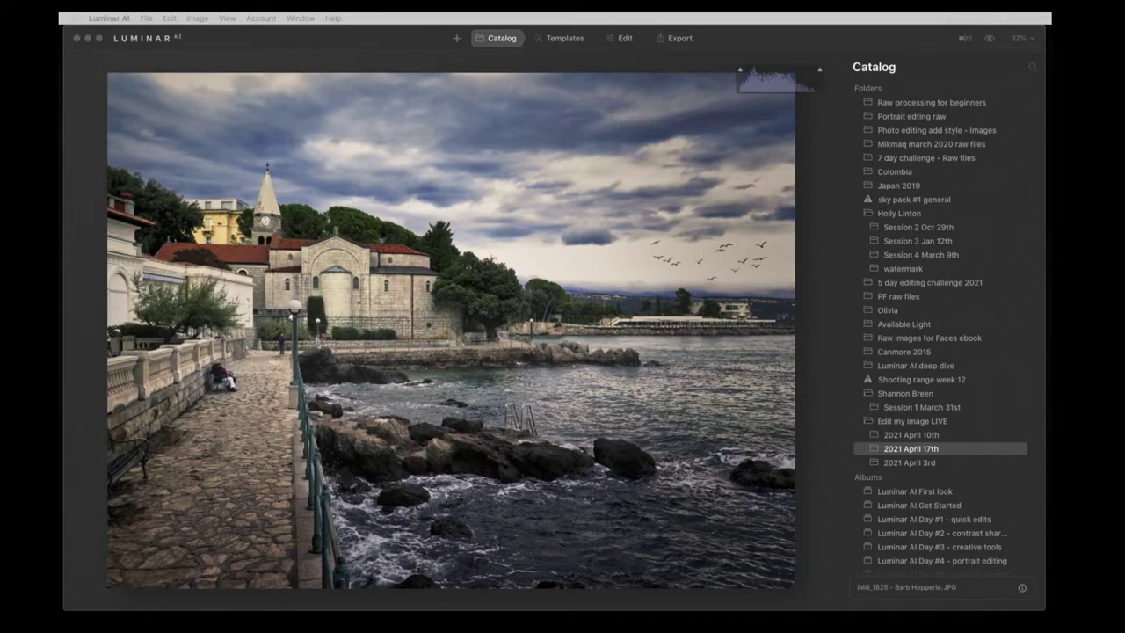
Compare the edited church photo with its merged-sky version and its unedited original
click(829, 276)
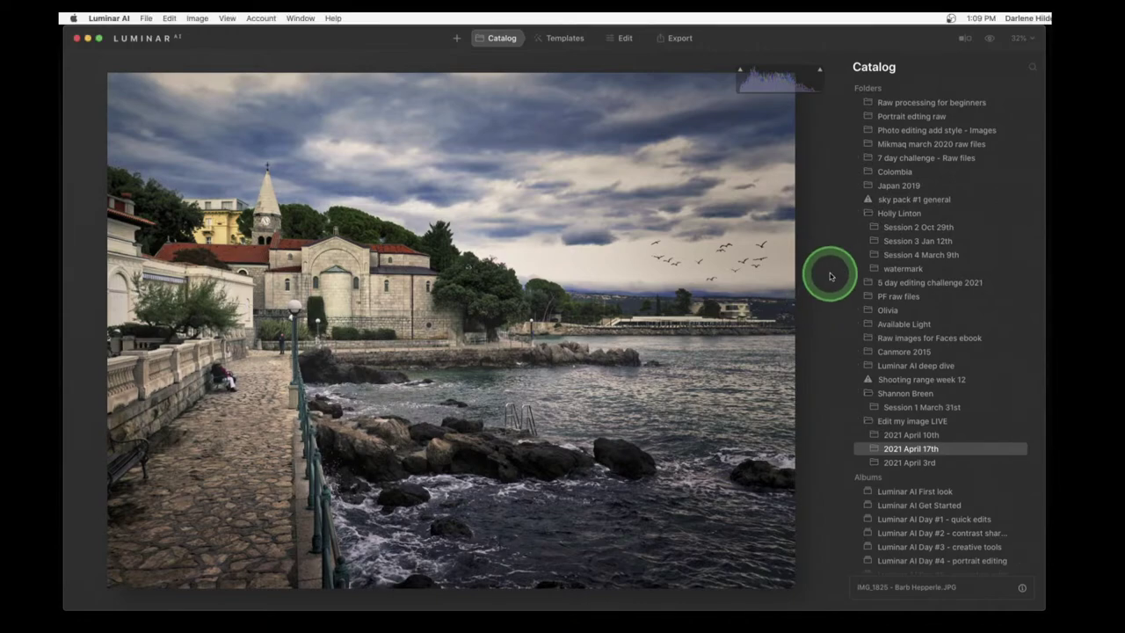
key(Right)
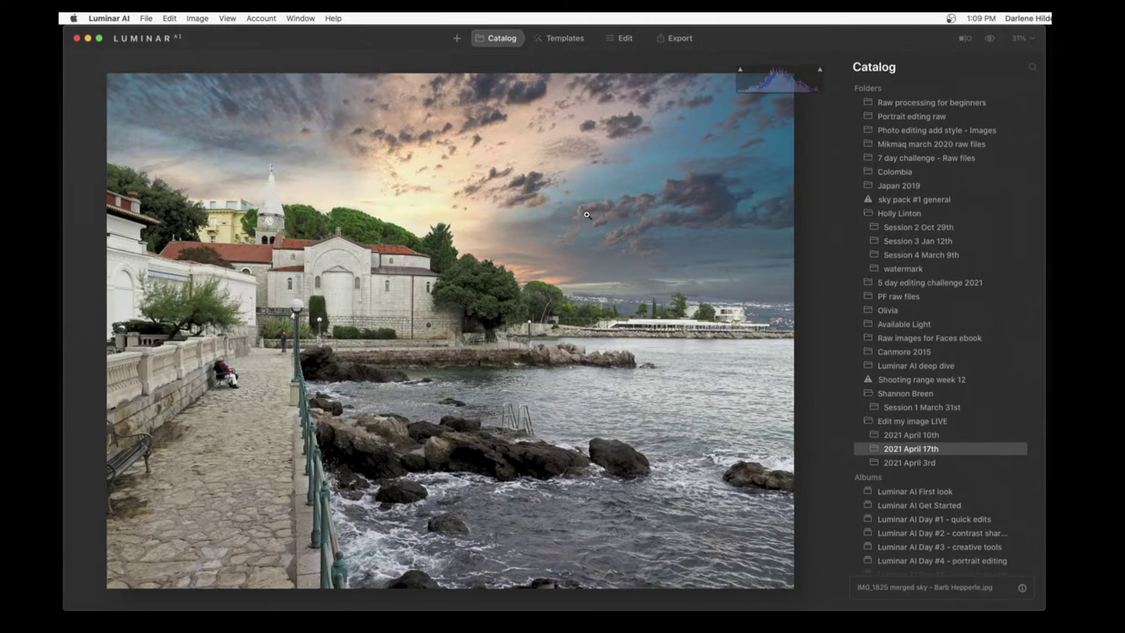
key(Left)
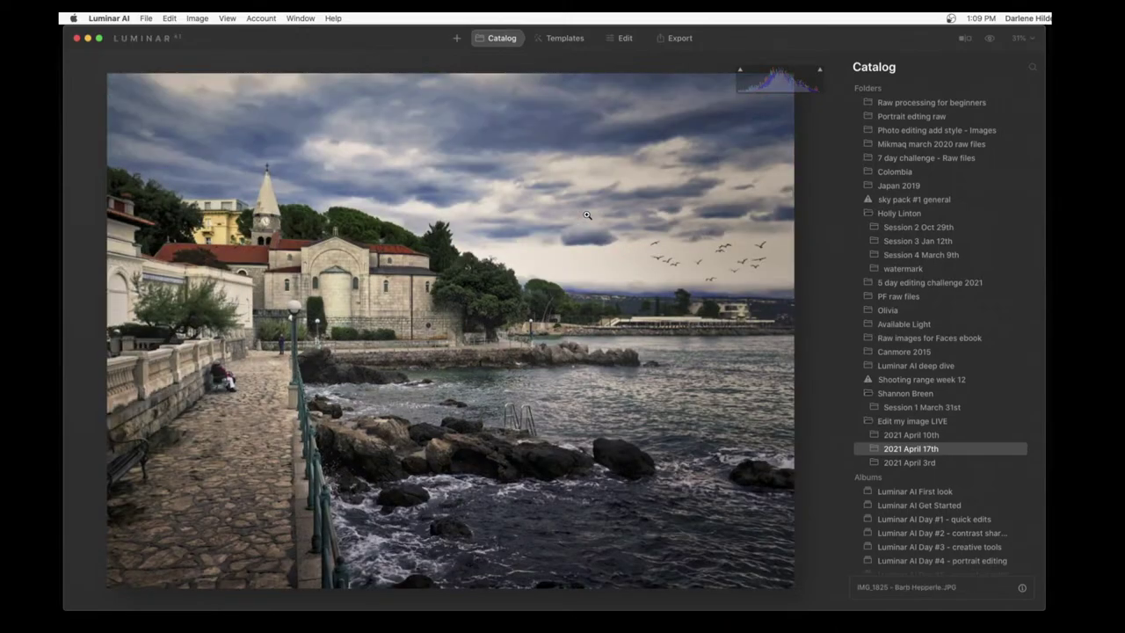
key(backslash)
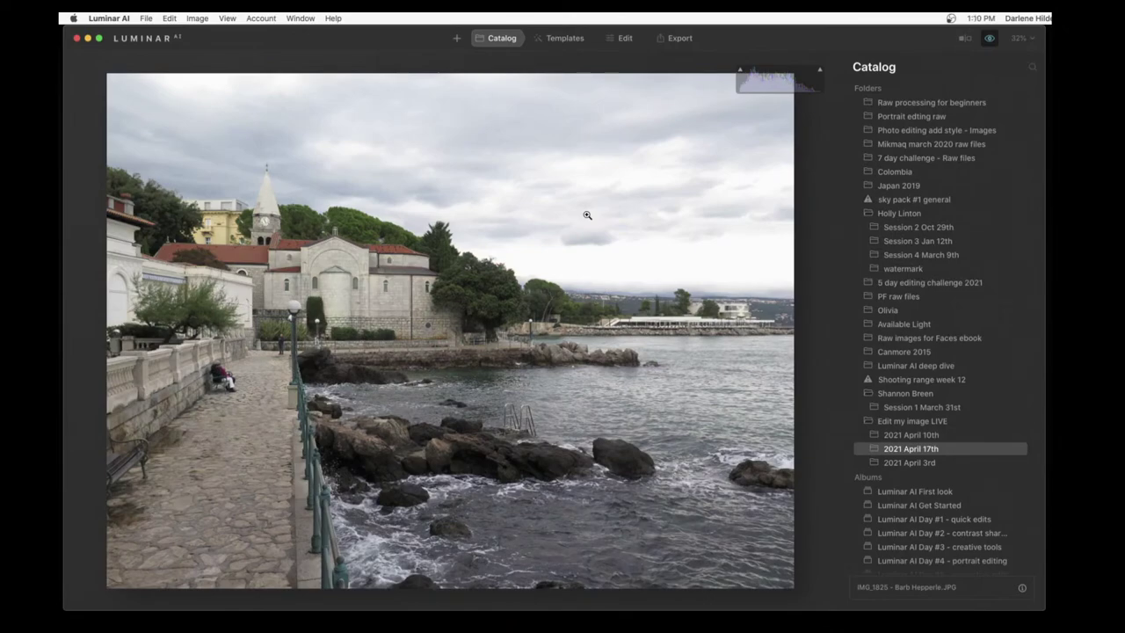
key(Right)
key(Left)
key(backslash)
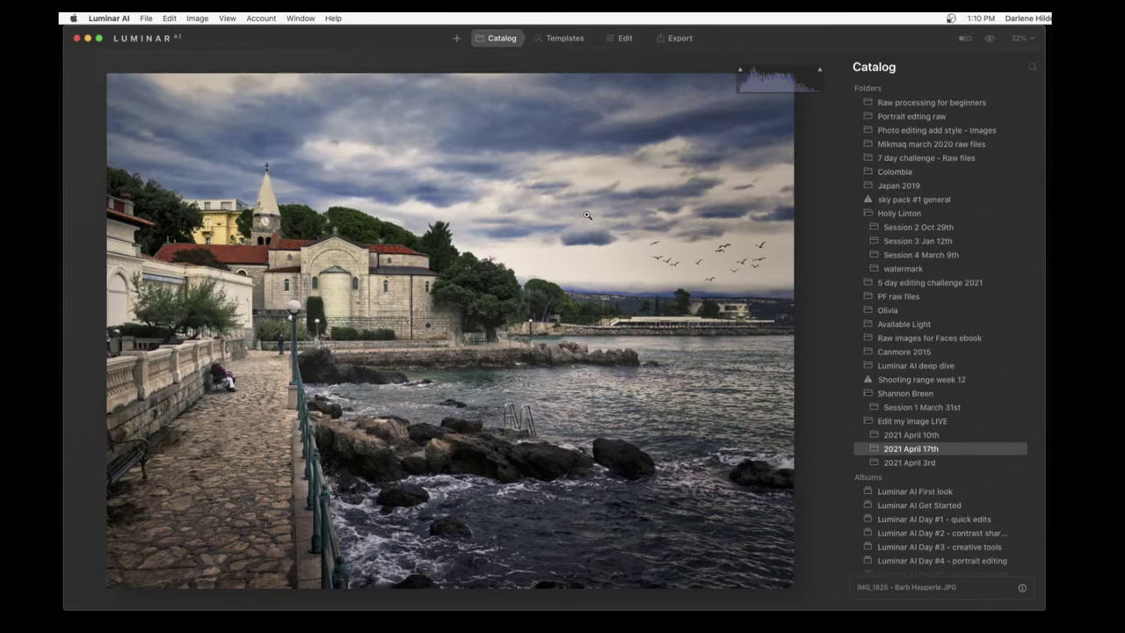
Inspect the sky at 100% zoom, then return to the 2021 April 17th thumbnail grid
click(354, 187)
click(264, 209)
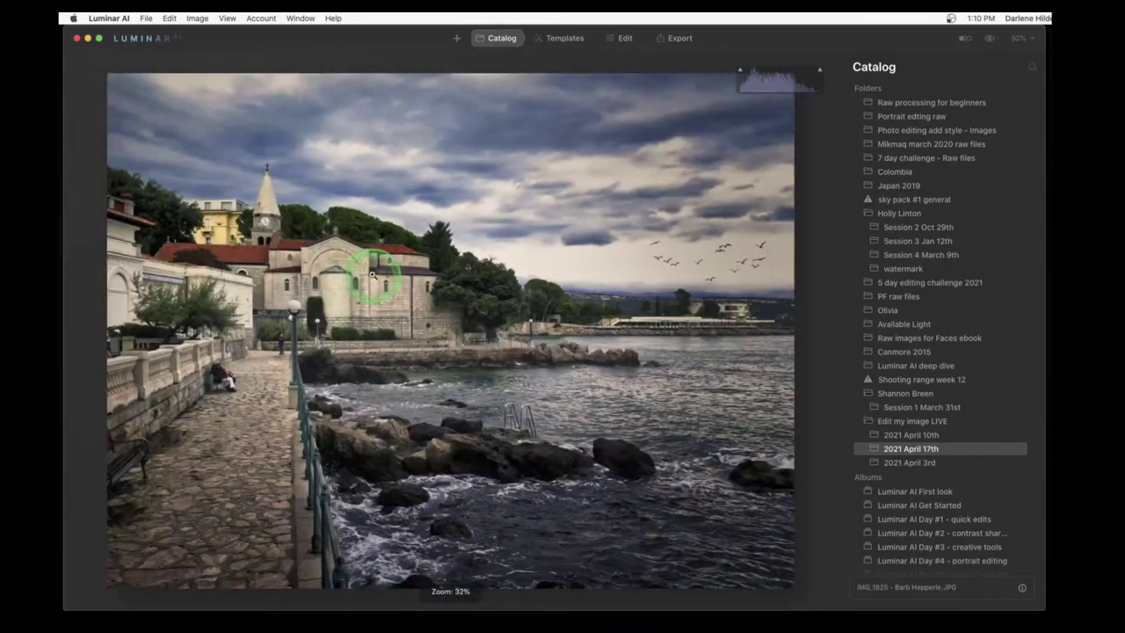
click(198, 22)
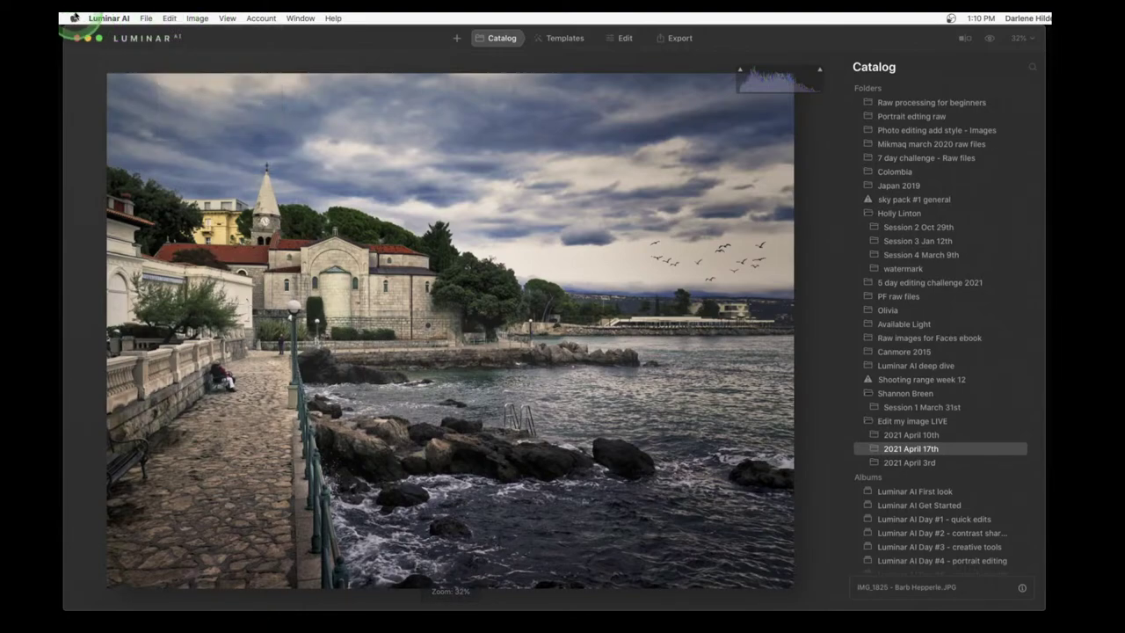
click(74, 17)
click(350, 40)
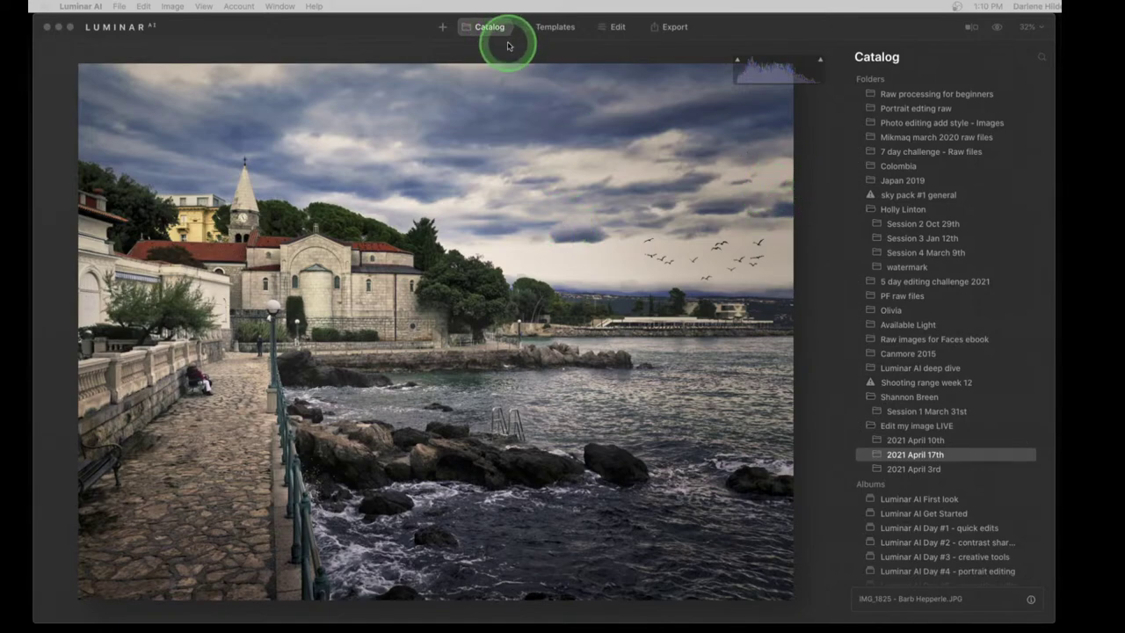
click(822, 166)
key(Escape)
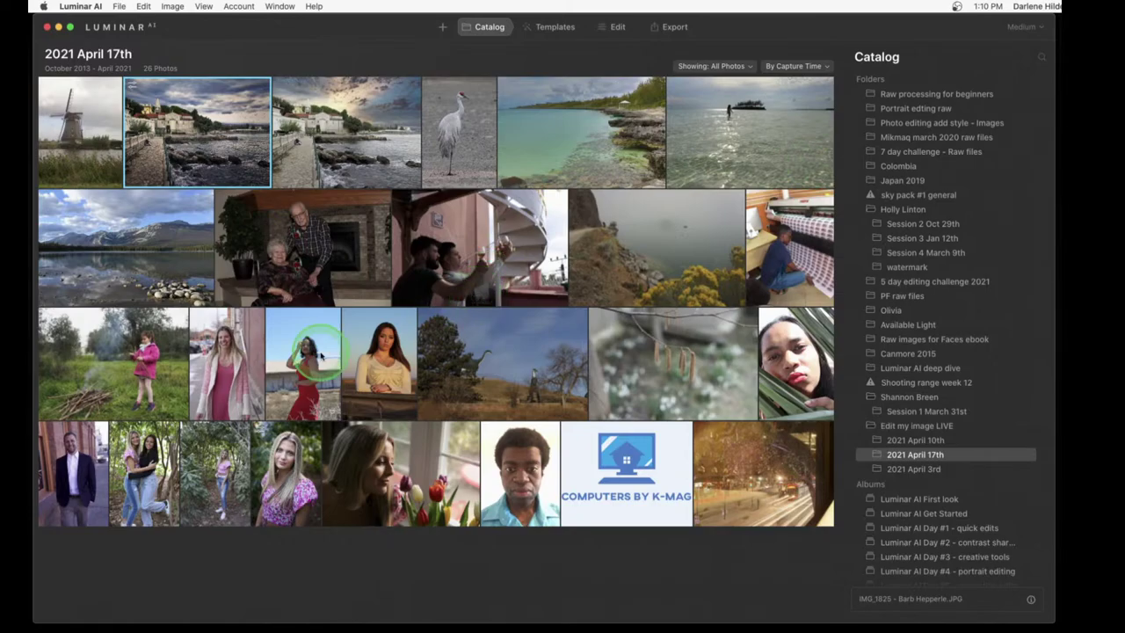
Open the blonde woman-in-pink portrait in the Edit view
double_click(280, 471)
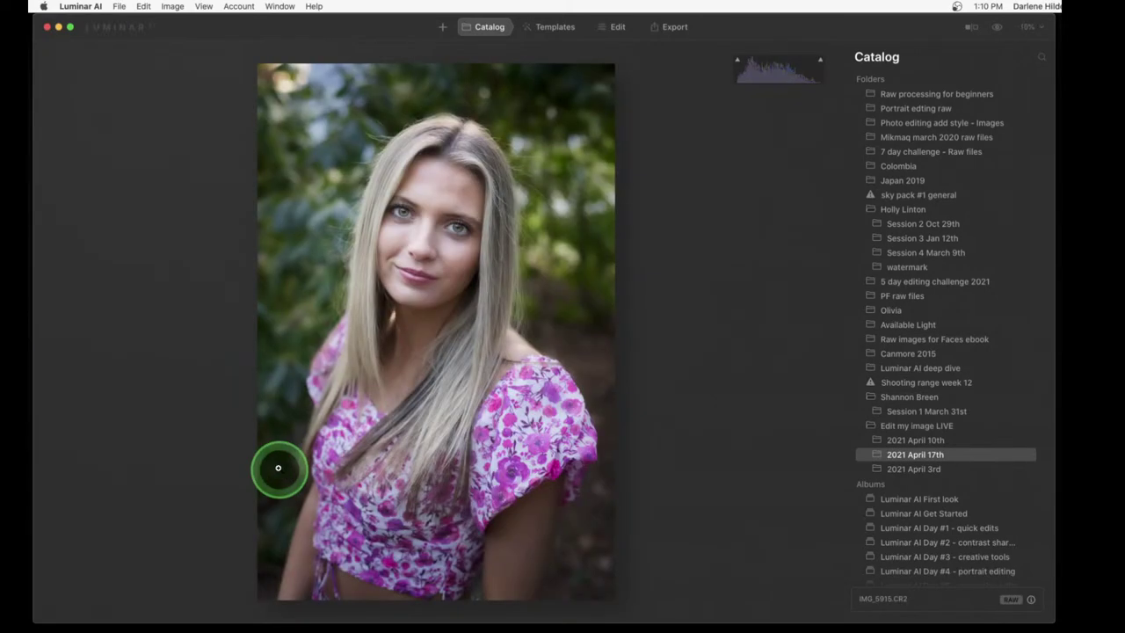
click(616, 33)
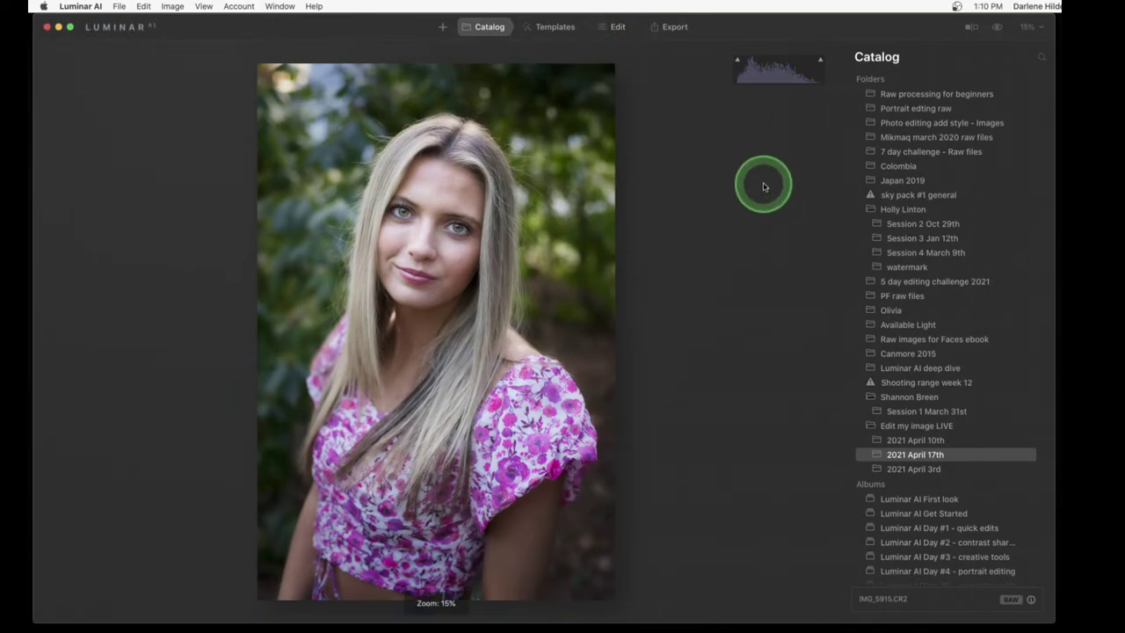
click(619, 30)
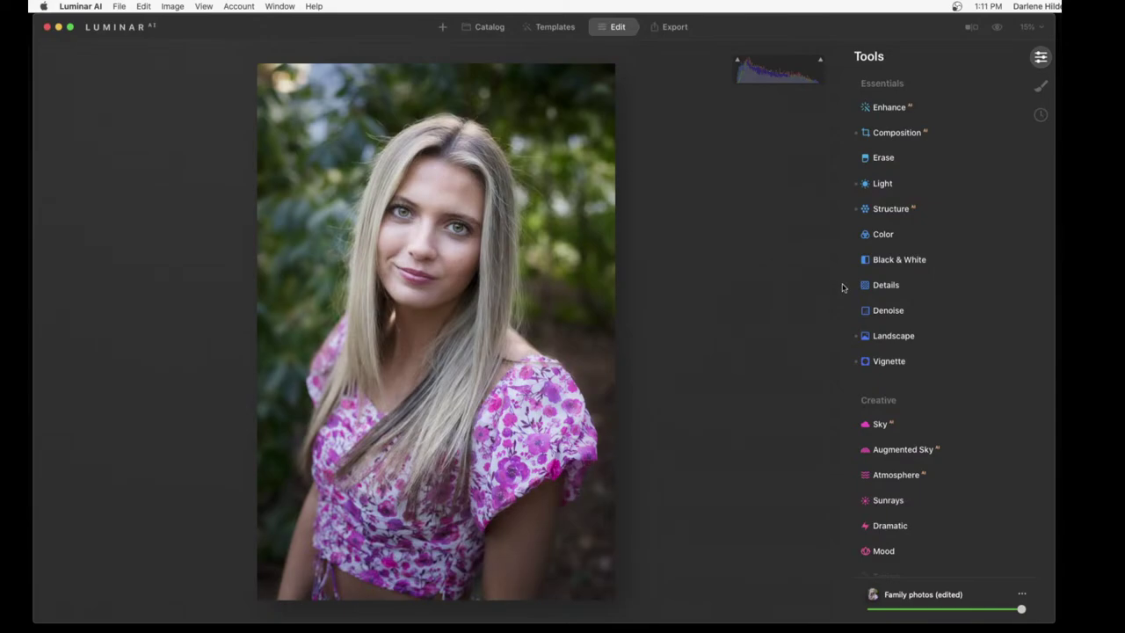
Compare the portrait with its original, then adjust and apply a crop in Composition
key(backslash)
key(backslash)
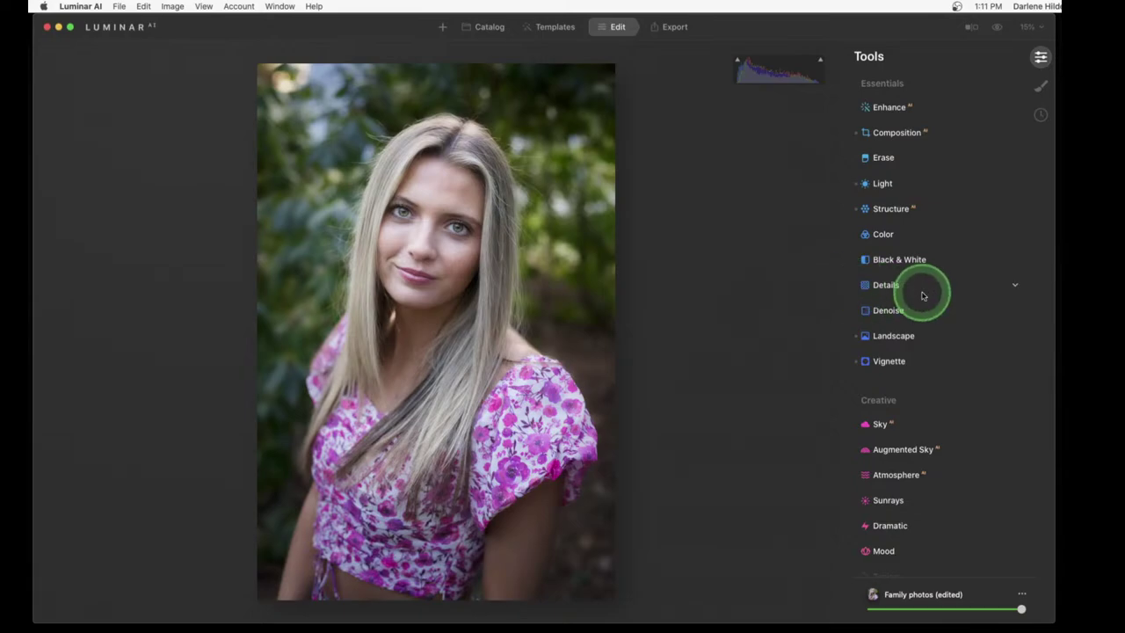
scroll(923, 294, down, 5)
scroll(922, 296, up, 5)
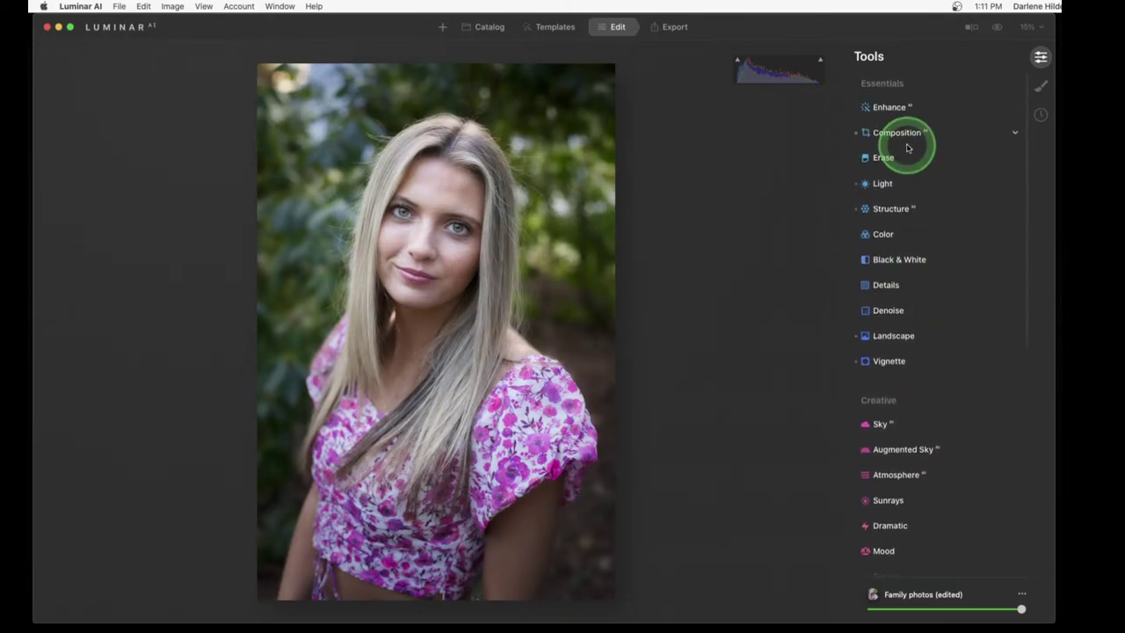
click(898, 133)
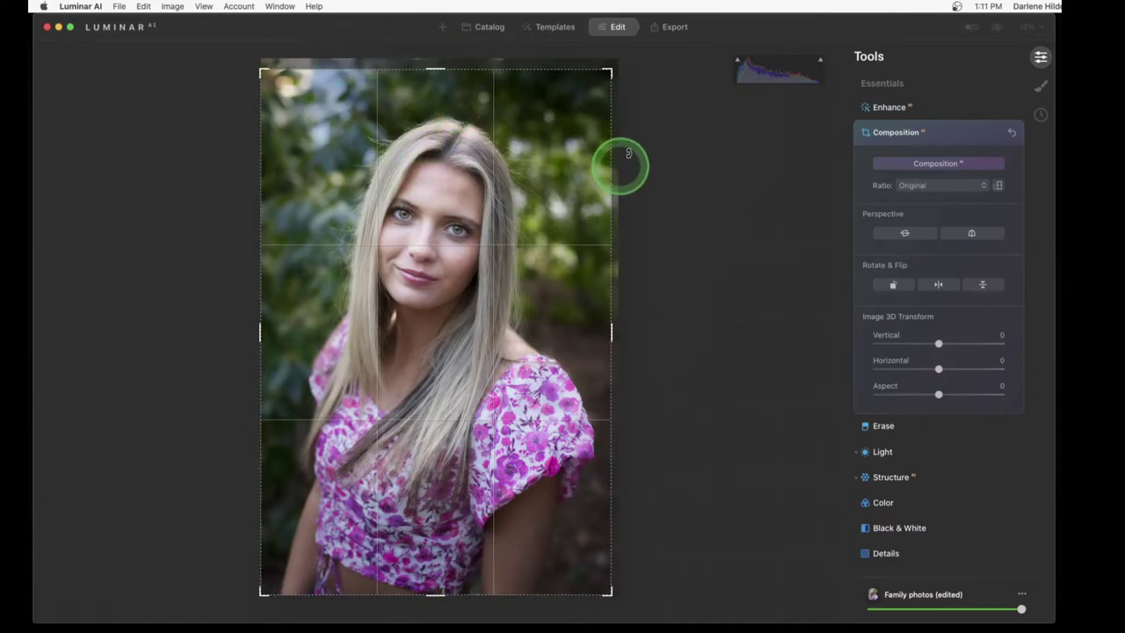
click(753, 219)
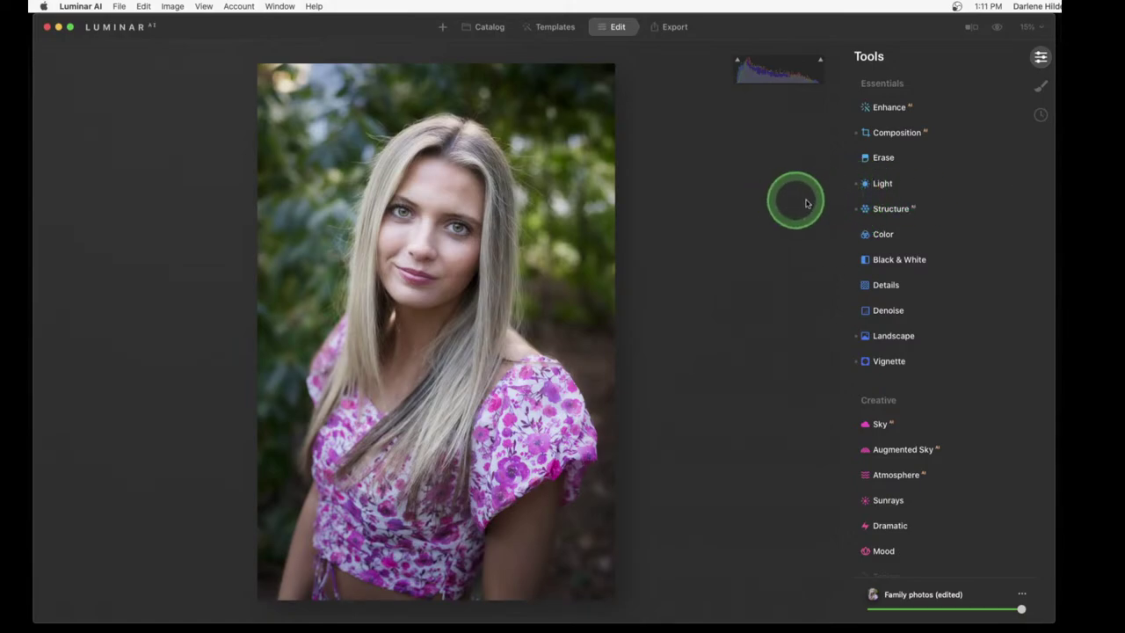
In Light, set the portrait's Blacks to about -42
click(875, 186)
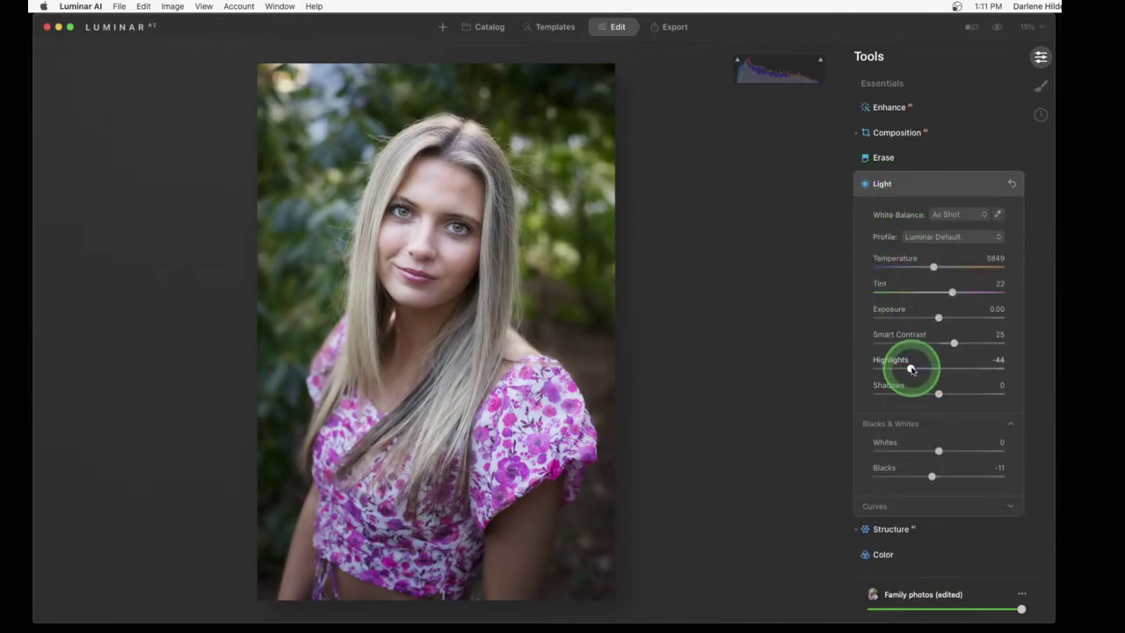
click(887, 508)
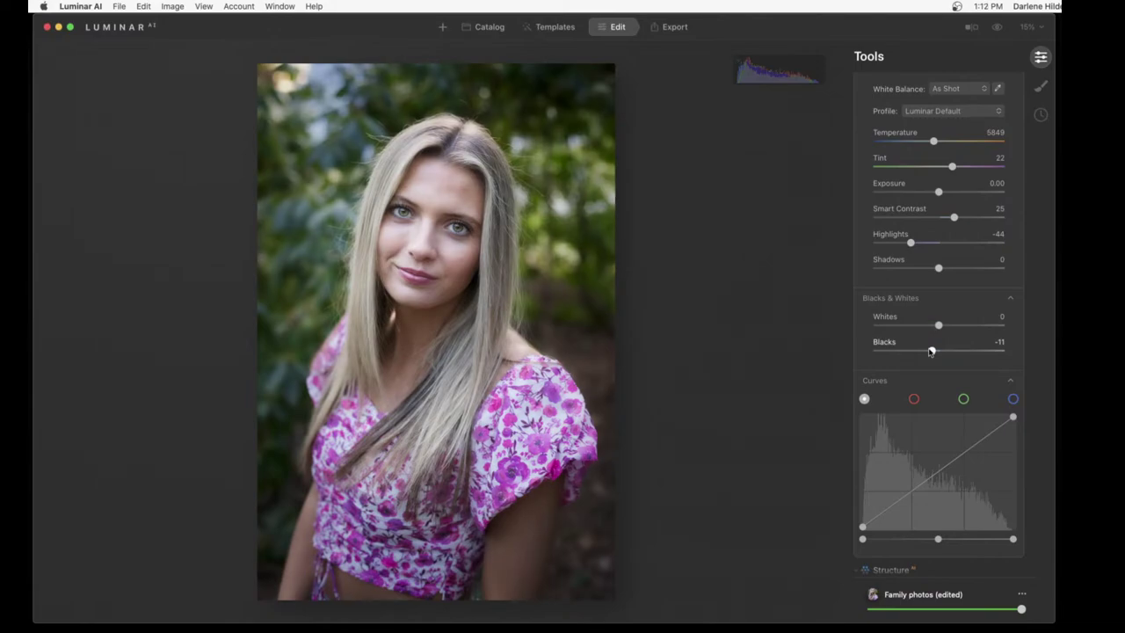
click(932, 351)
click(933, 353)
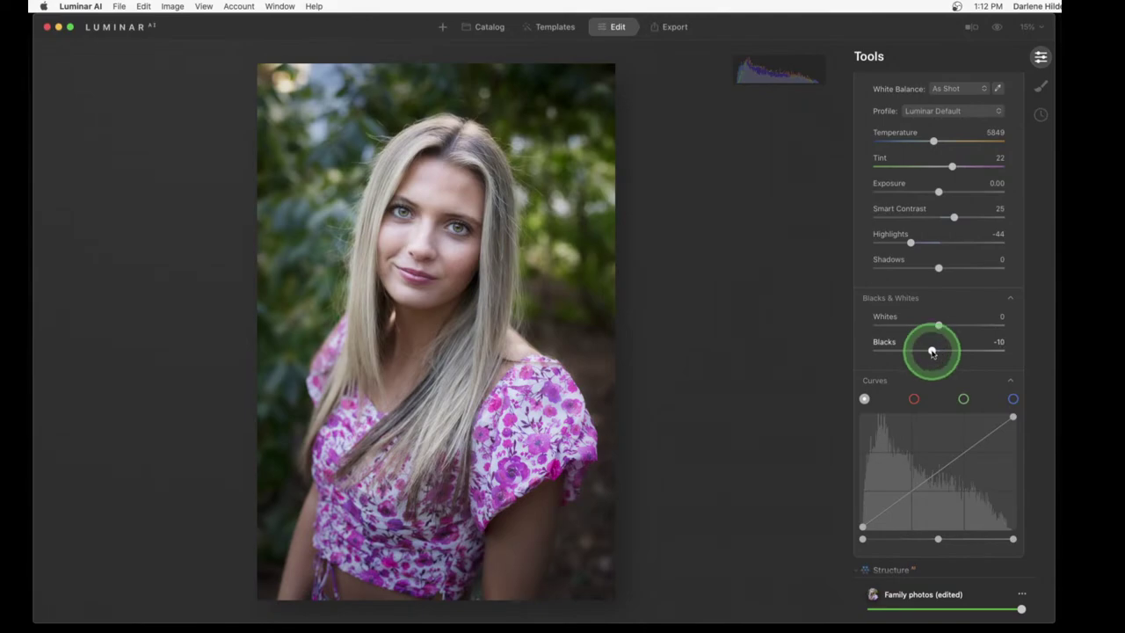
drag(932, 352, 890, 352)
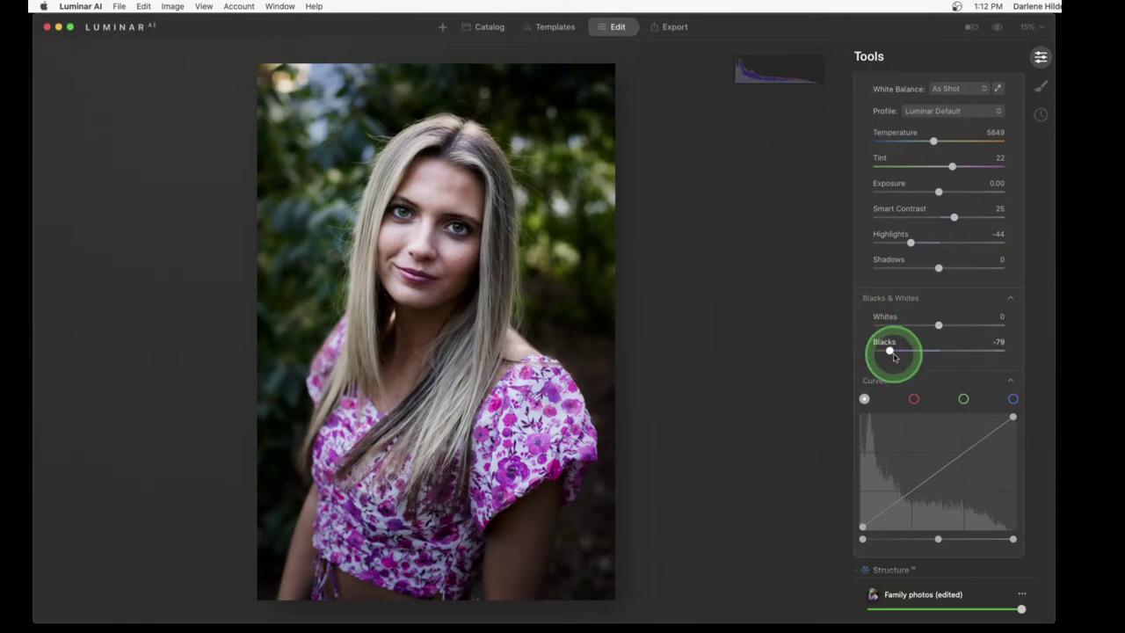
drag(889, 351, 936, 350)
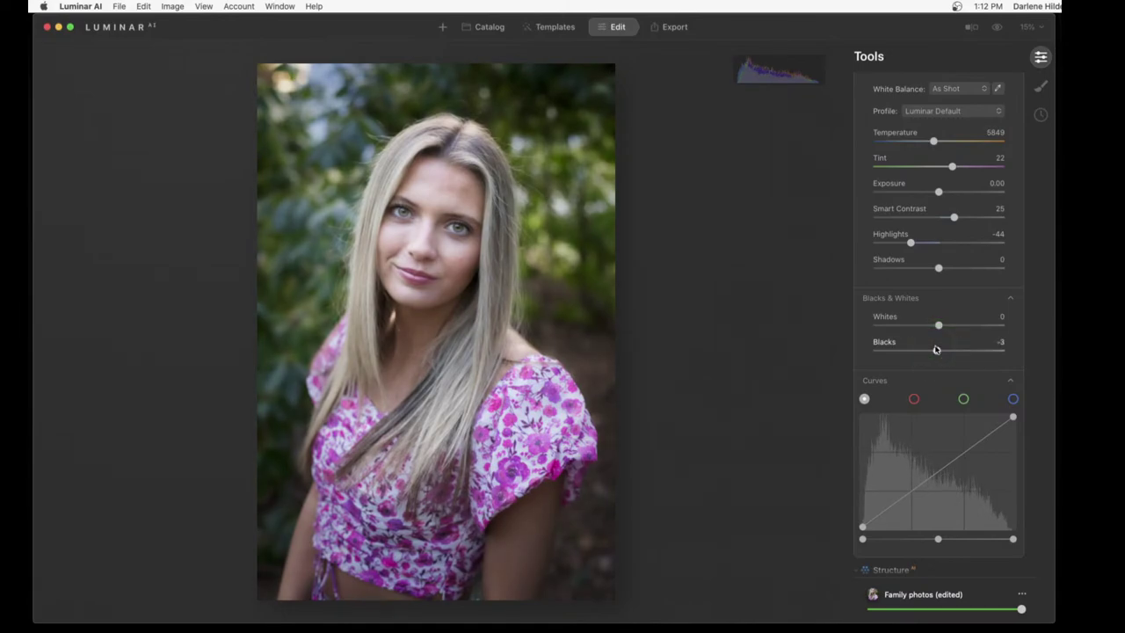
drag(936, 350, 912, 352)
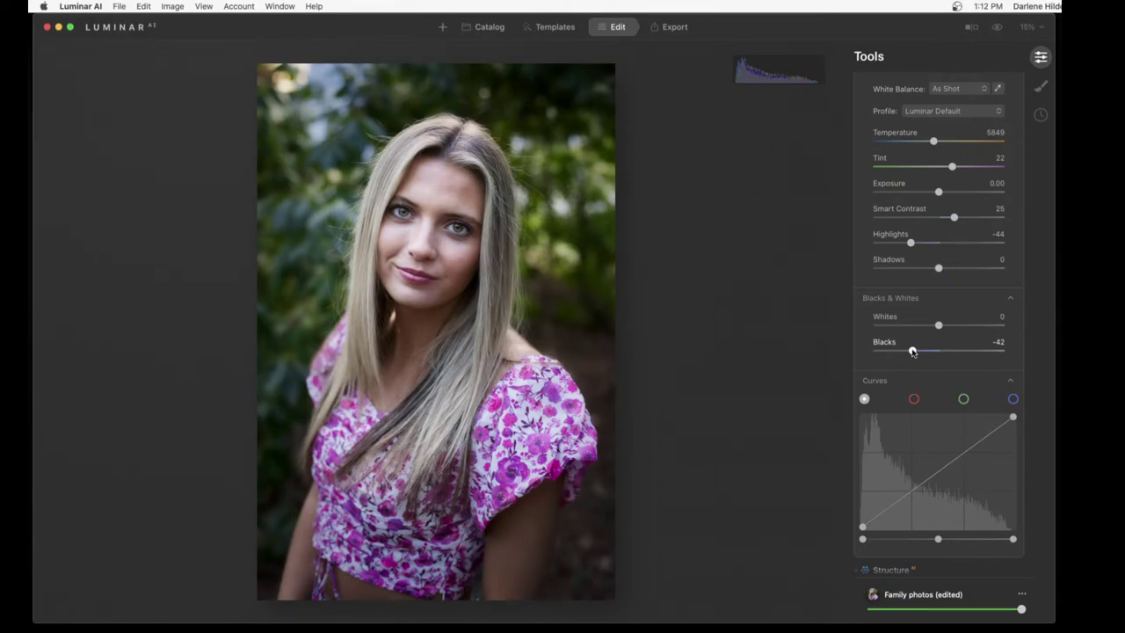
click(913, 352)
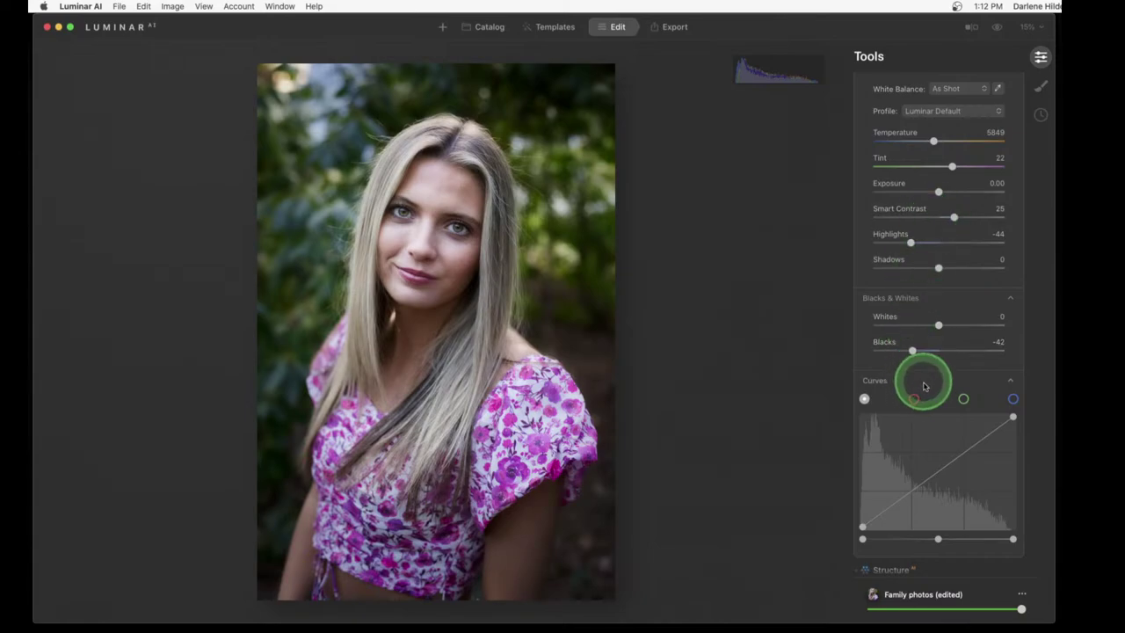
Warm Temperature to 6466 and lower Smart Contrast to 22
drag(934, 140, 939, 142)
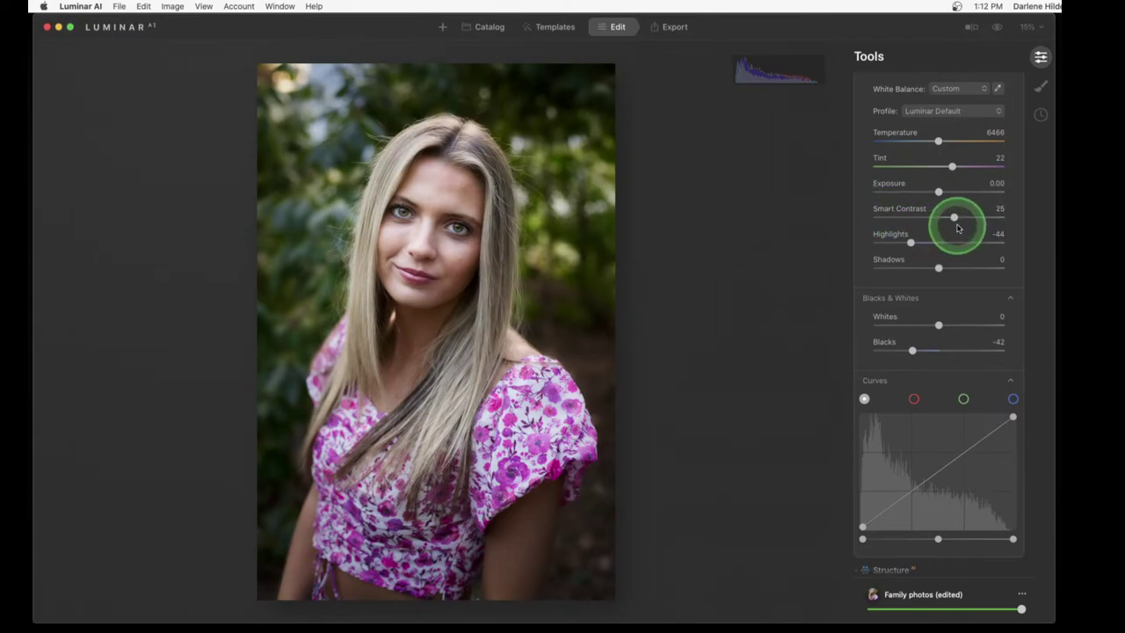
mouse_move(954, 216)
mouse_down()
mouse_move(1003, 217)
mouse_move(848, 223)
mouse_move(953, 217)
mouse_up()
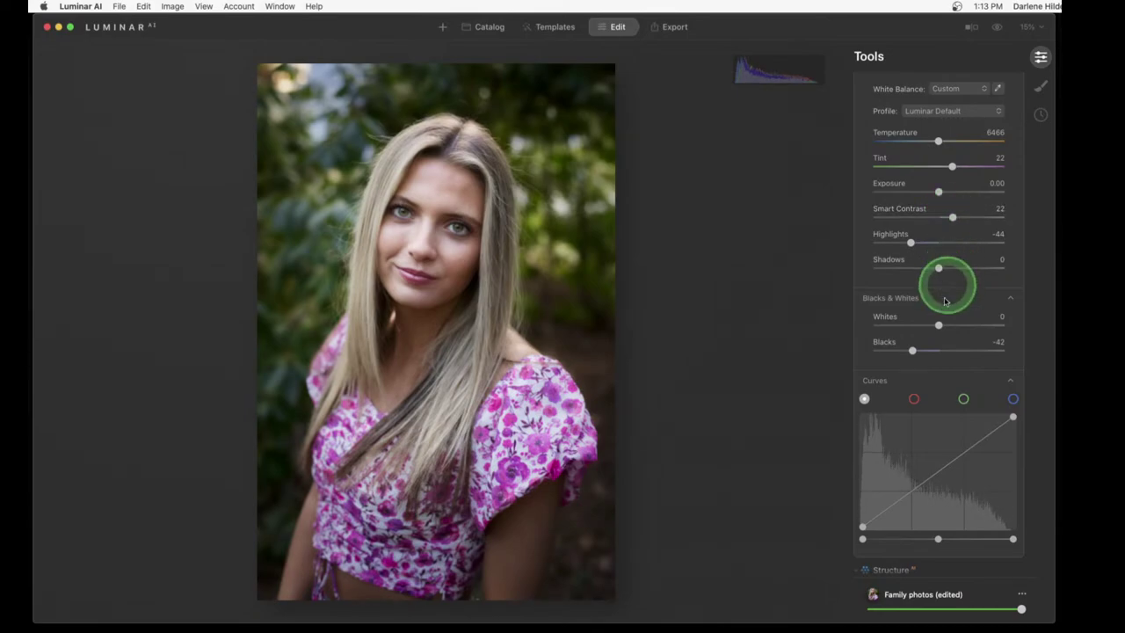
scroll(897, 105, up, 2)
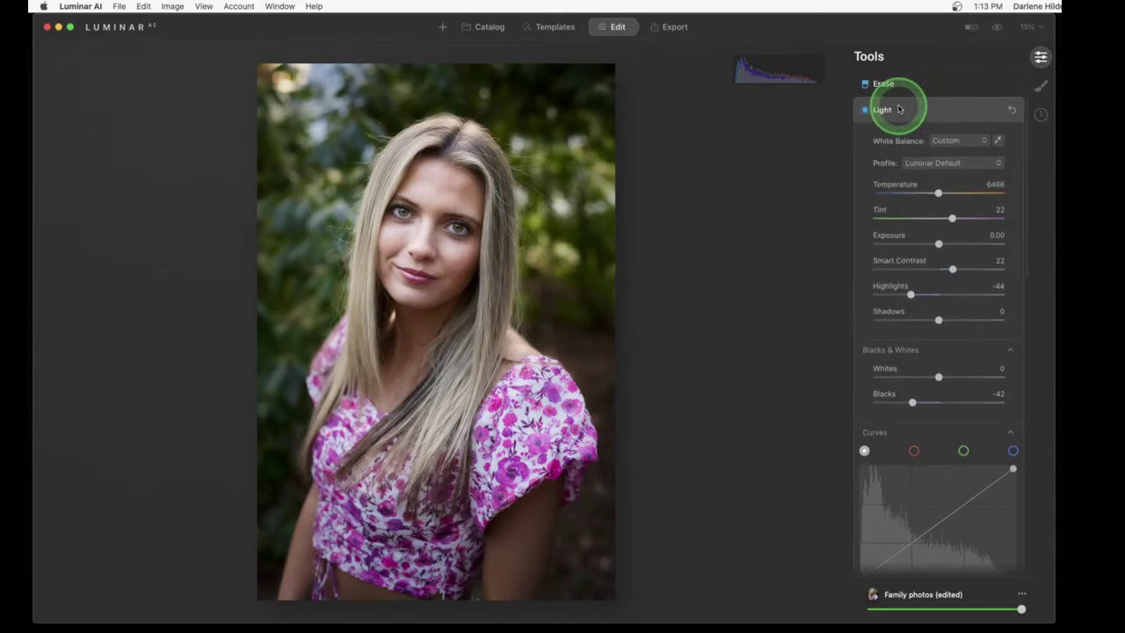
Set Structure Amount to -81 and Boost to 82, toggling the effect to compare
click(911, 109)
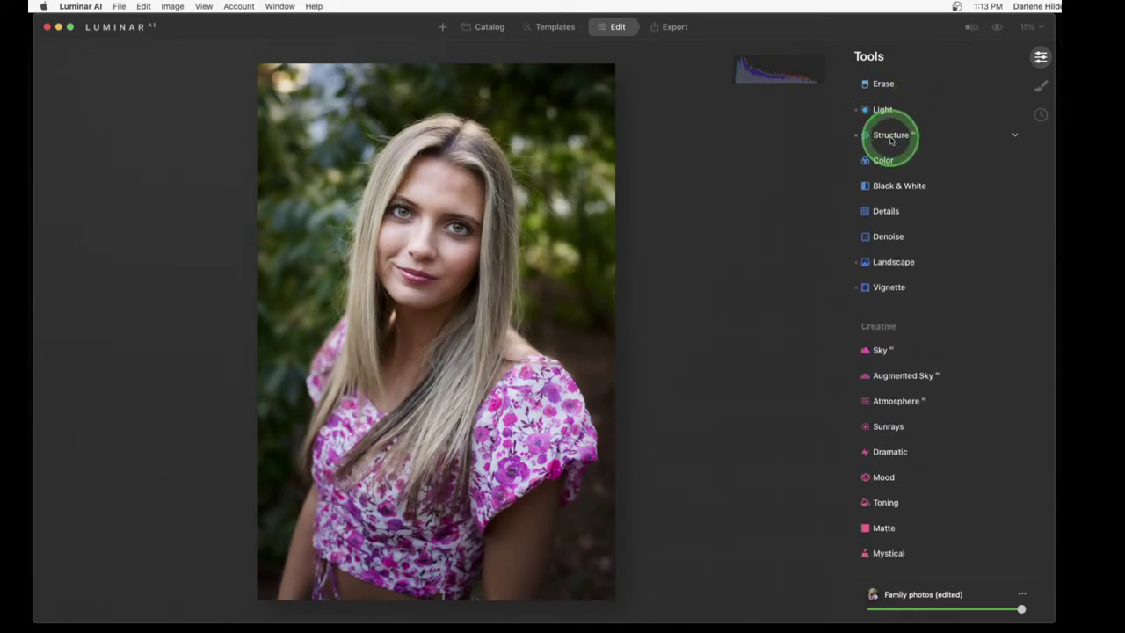
click(891, 136)
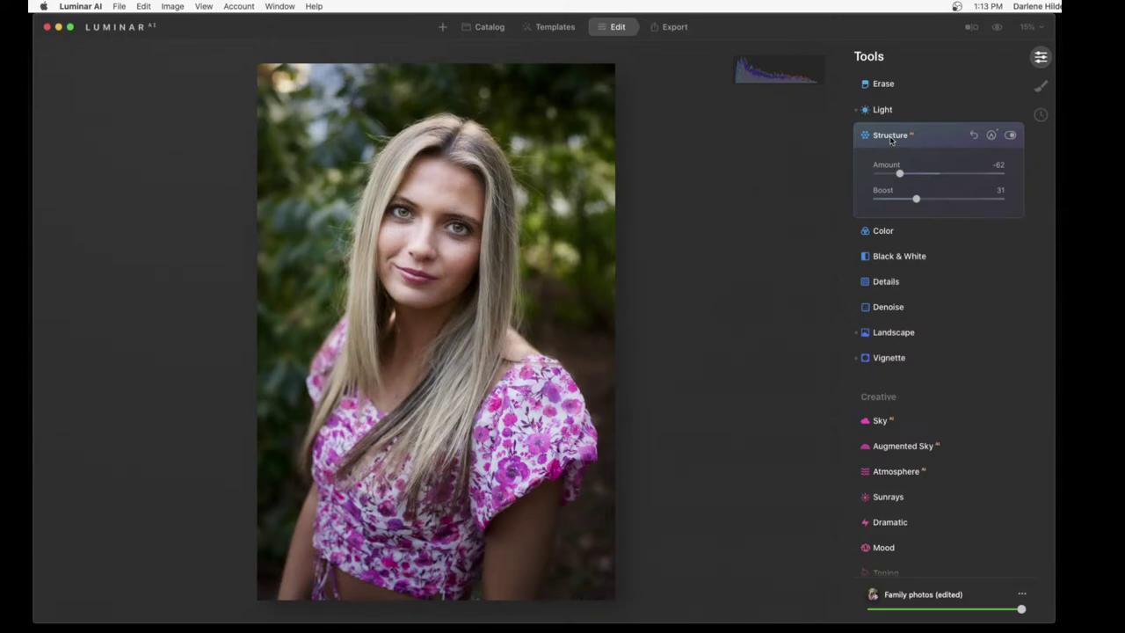
click(1011, 136)
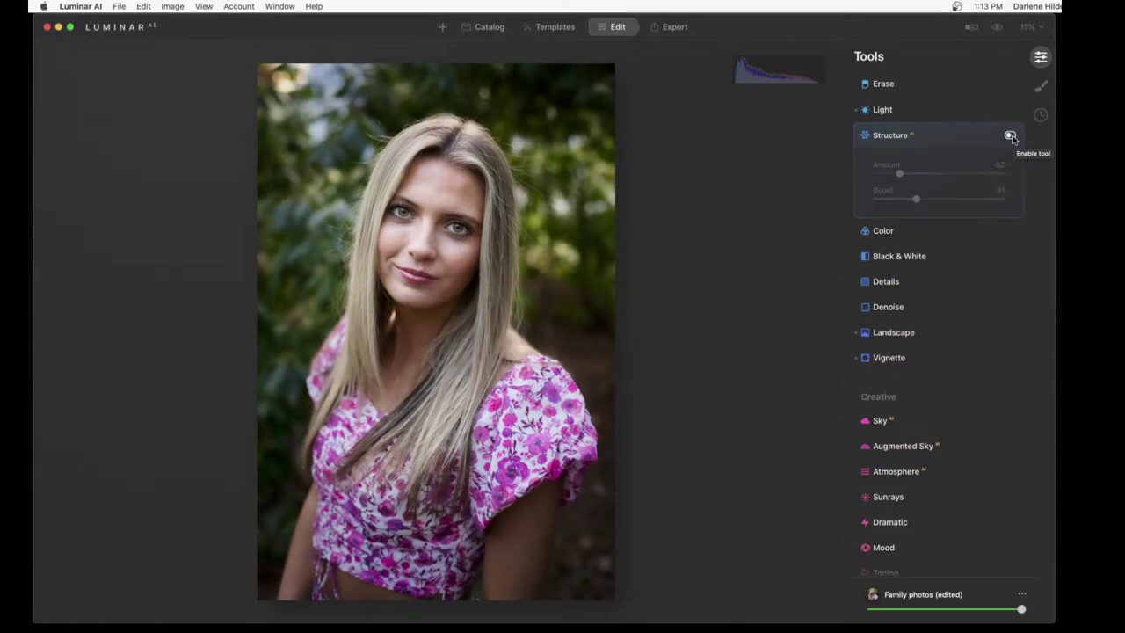
click(1011, 137)
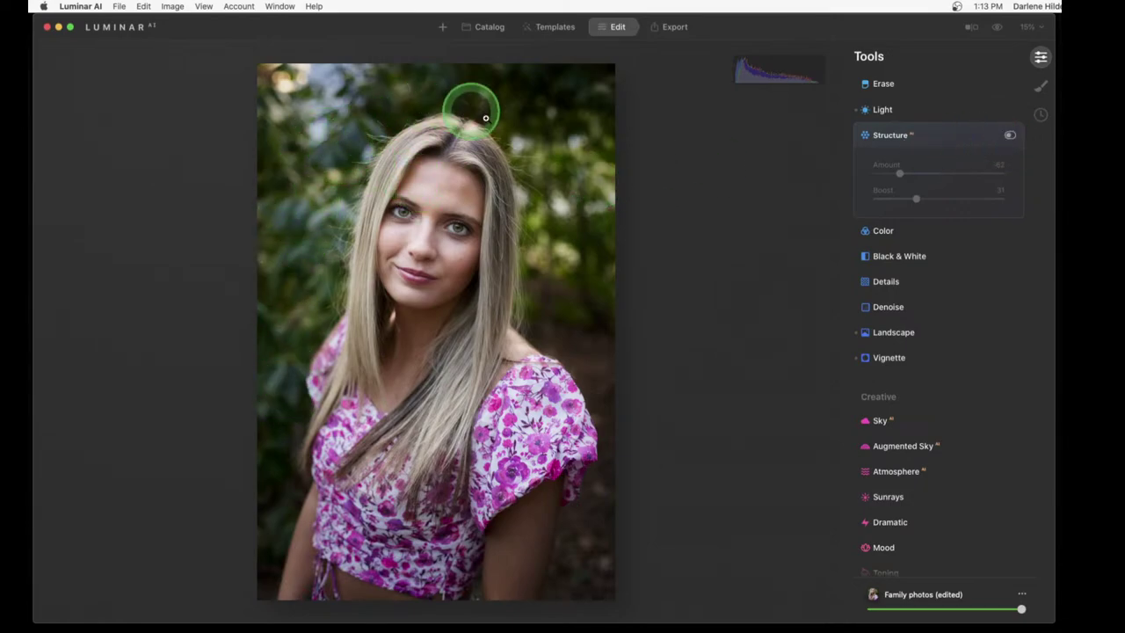
click(1010, 135)
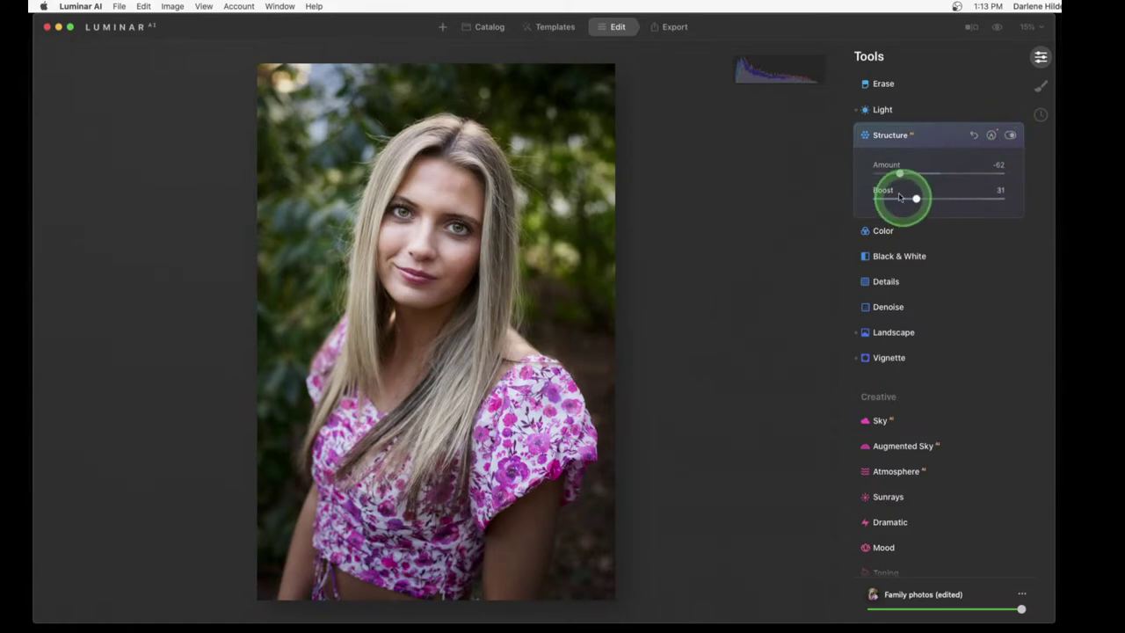
drag(899, 173, 888, 174)
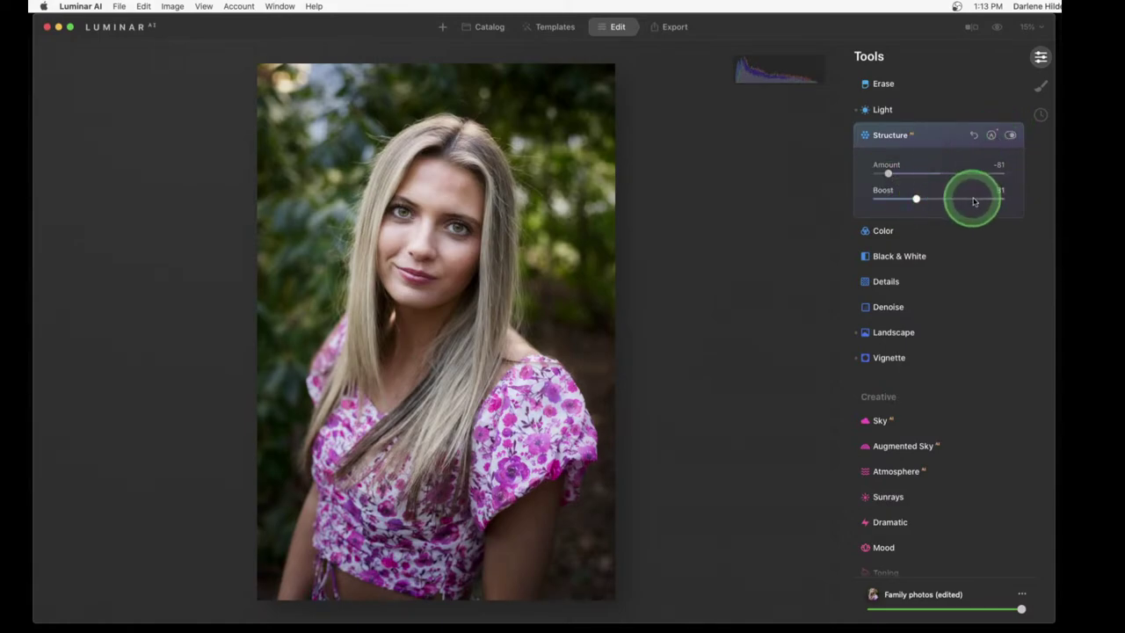
drag(972, 196, 981, 199)
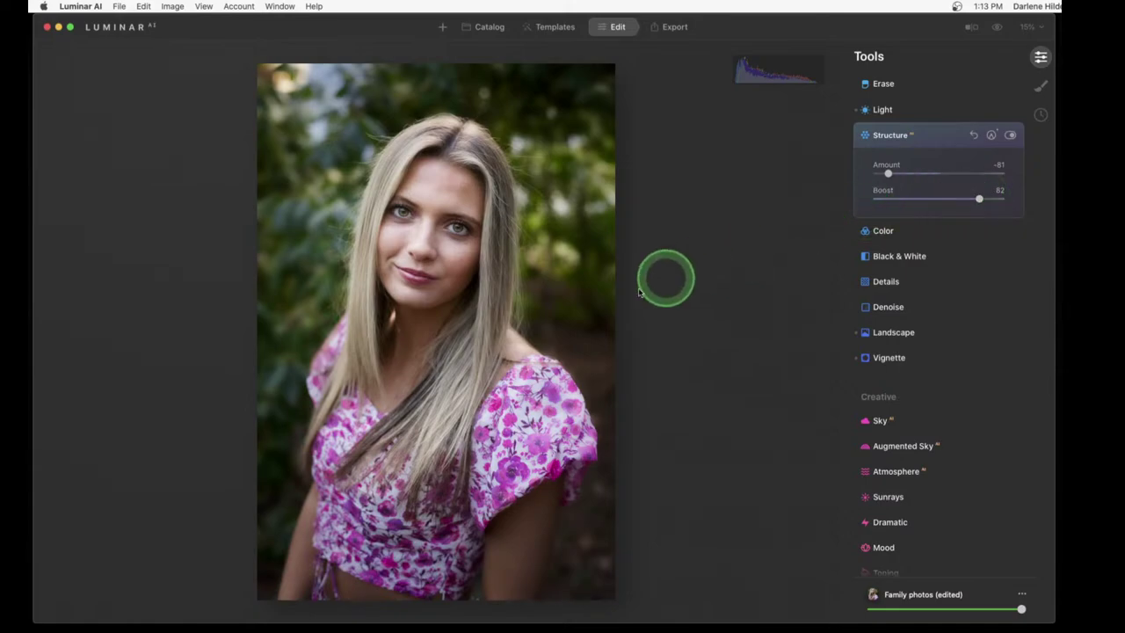
click(1011, 135)
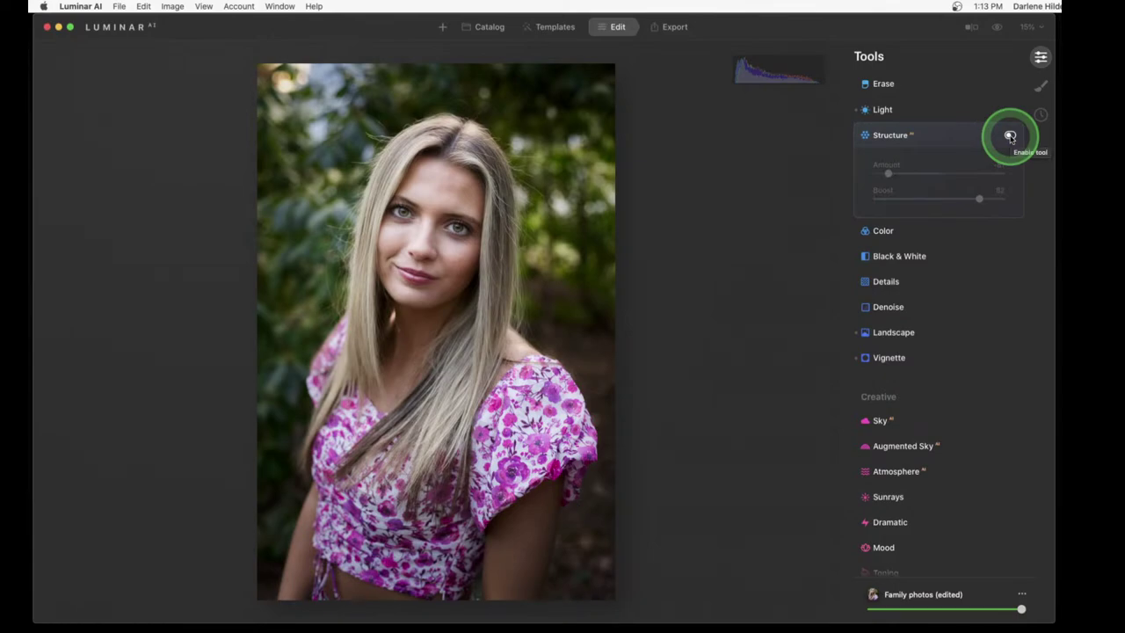
click(1011, 135)
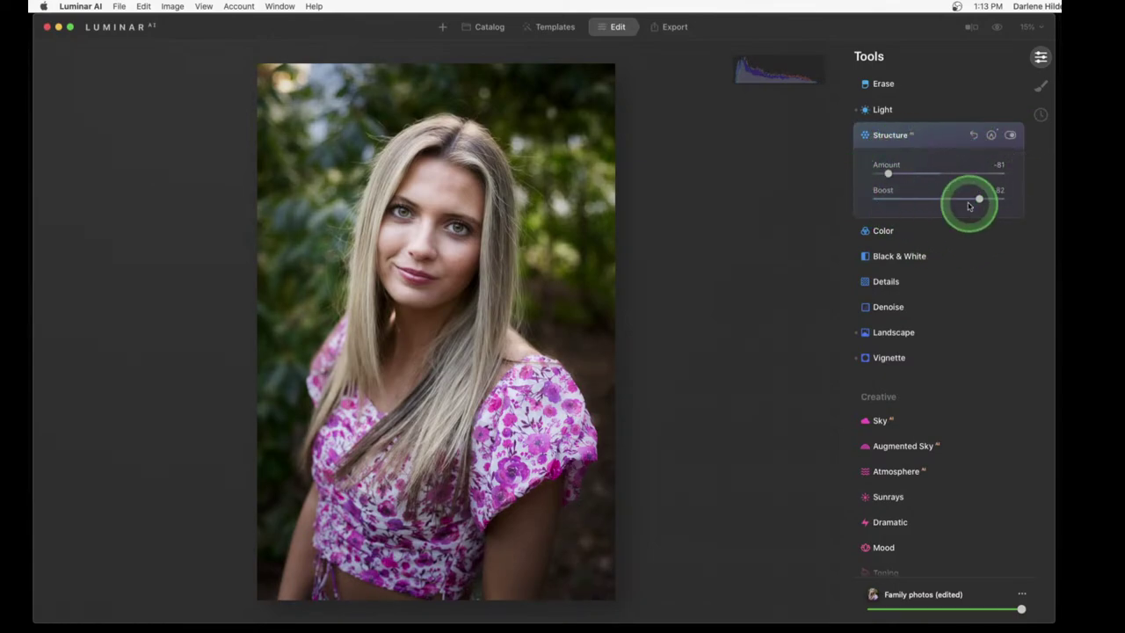
Add a brush mask to Structure and set the eraser to Opacity 62, Radius 124
click(992, 134)
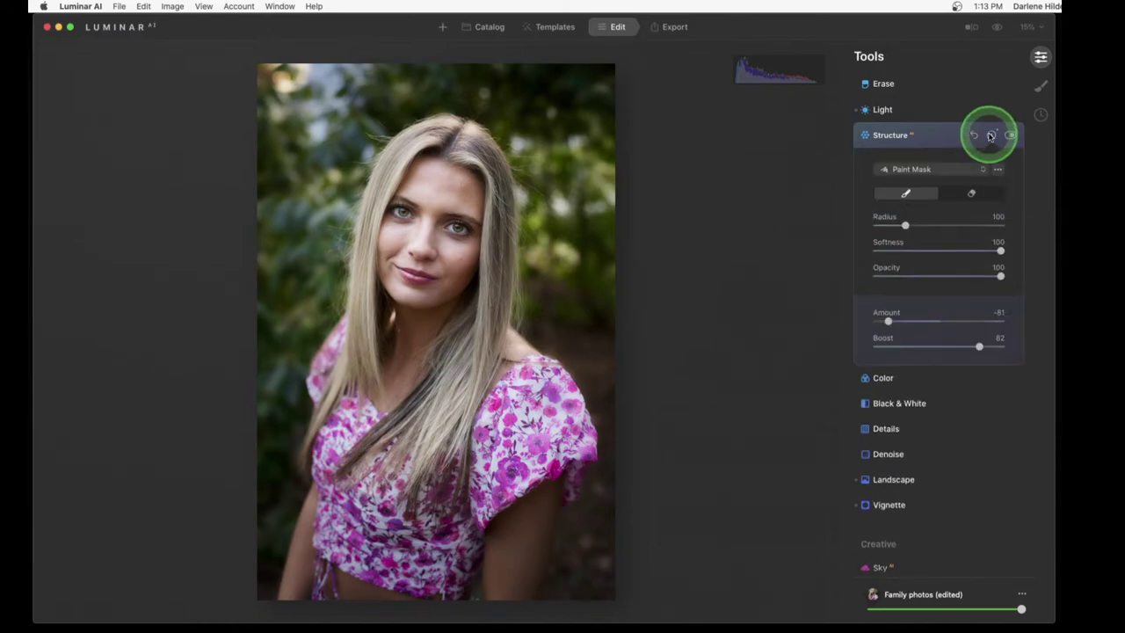
click(907, 195)
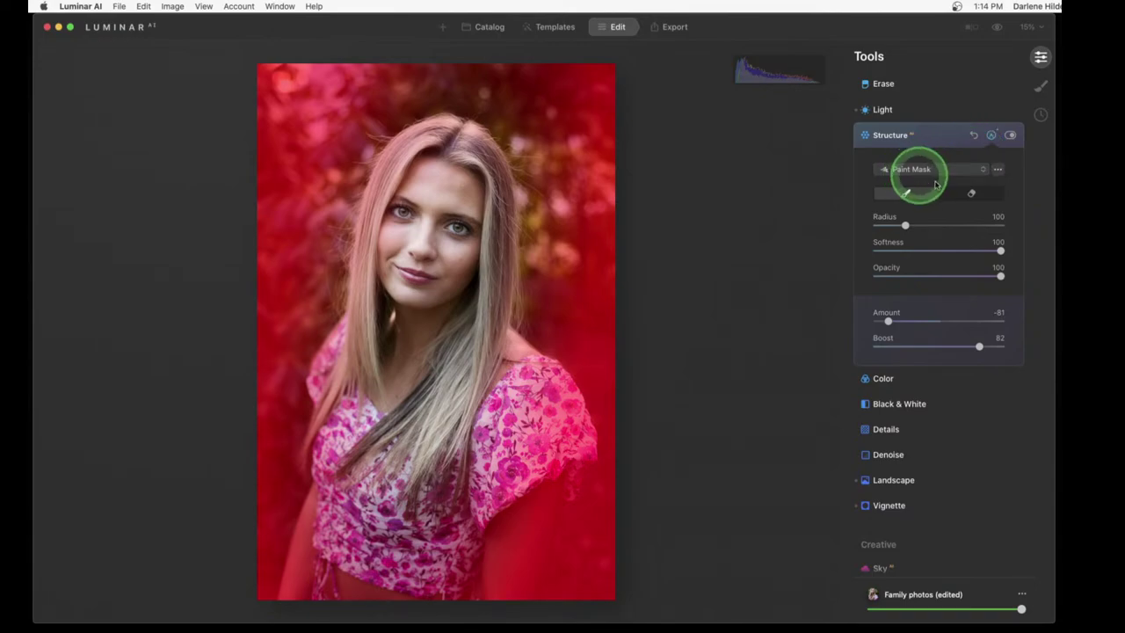
click(969, 193)
click(954, 275)
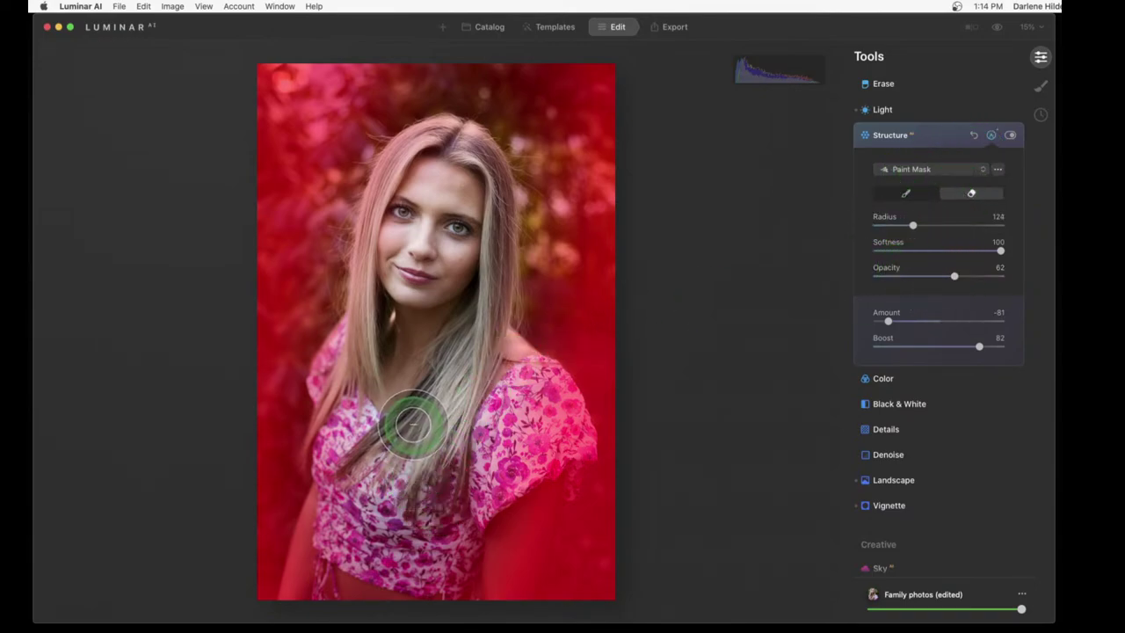
key(bracketright)
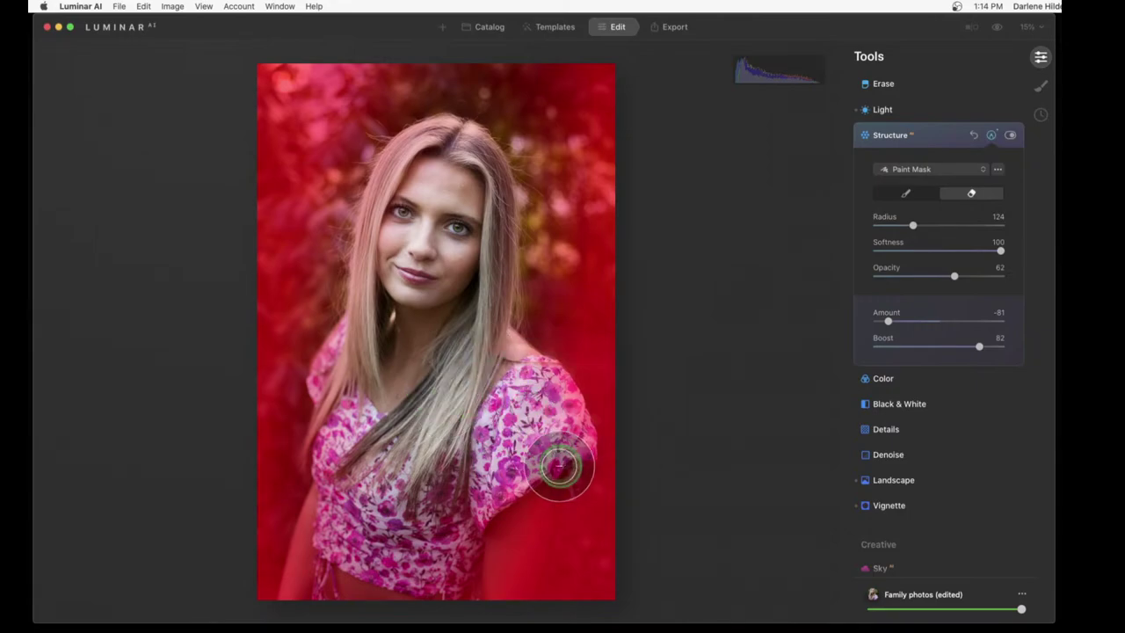
Erase the Structure mask from the woman's dress and hair
mouse_move(329, 507)
mouse_down()
mouse_move(389, 519)
mouse_move(515, 515)
mouse_move(432, 585)
mouse_move(360, 540)
mouse_move(360, 515)
mouse_move(444, 532)
mouse_move(593, 469)
mouse_up()
click(934, 168)
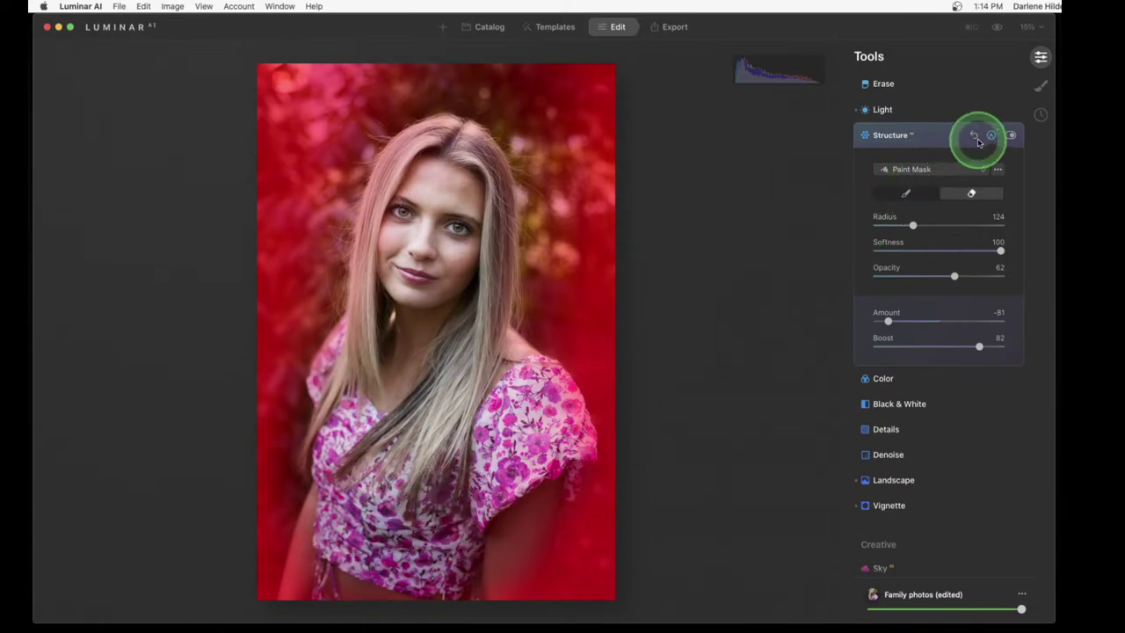
mouse_move(303, 460)
mouse_down()
mouse_move(641, 181)
mouse_move(318, 194)
mouse_move(583, 316)
mouse_move(708, 306)
mouse_up()
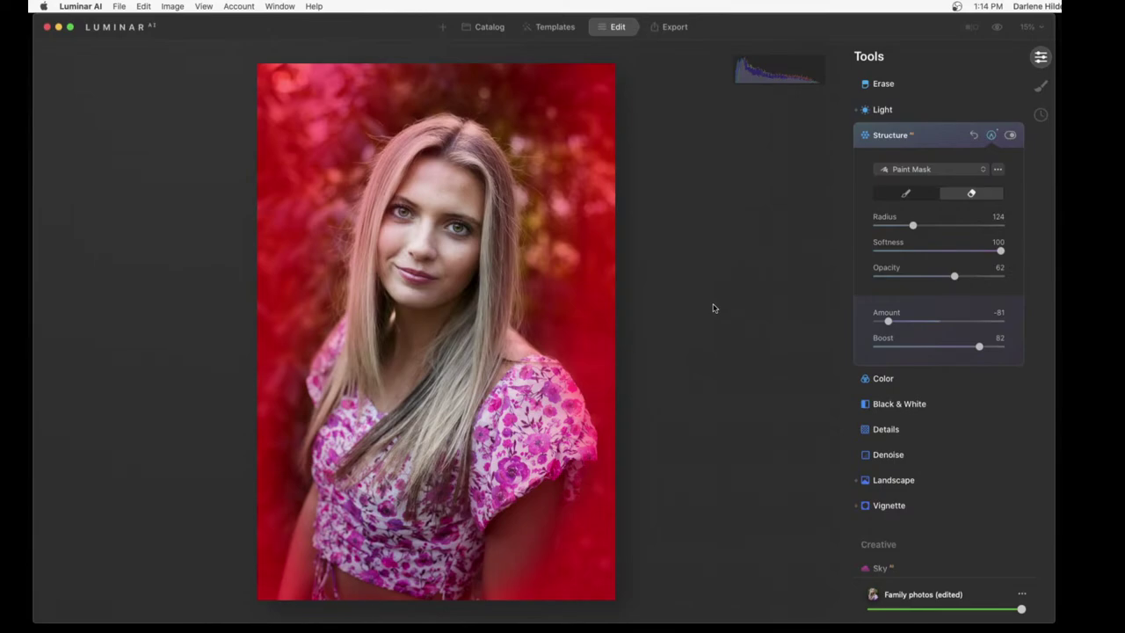
Hide the red mask overlay and set the Landscape Foliage Hue to -34
click(991, 134)
scroll(938, 193, down, 3)
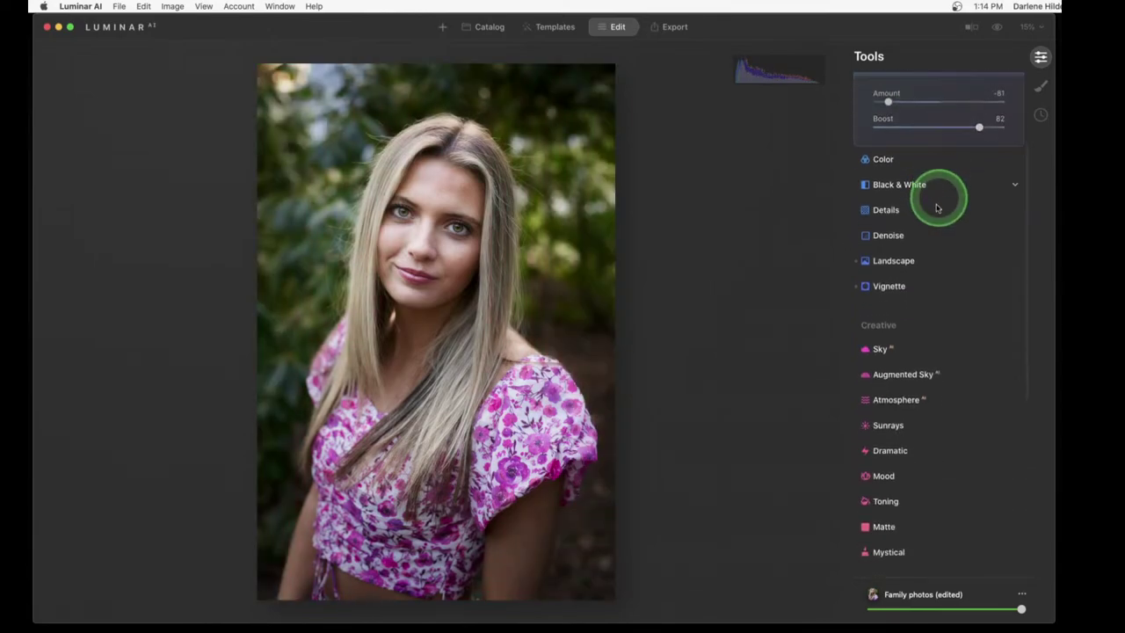
click(895, 262)
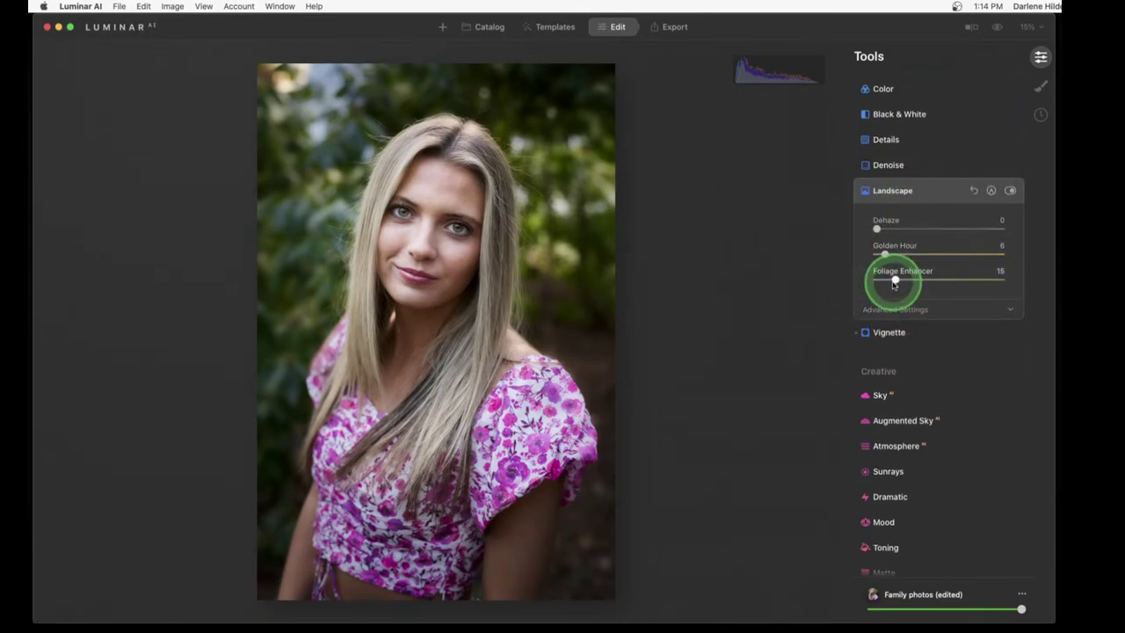
click(893, 308)
drag(931, 343, 921, 337)
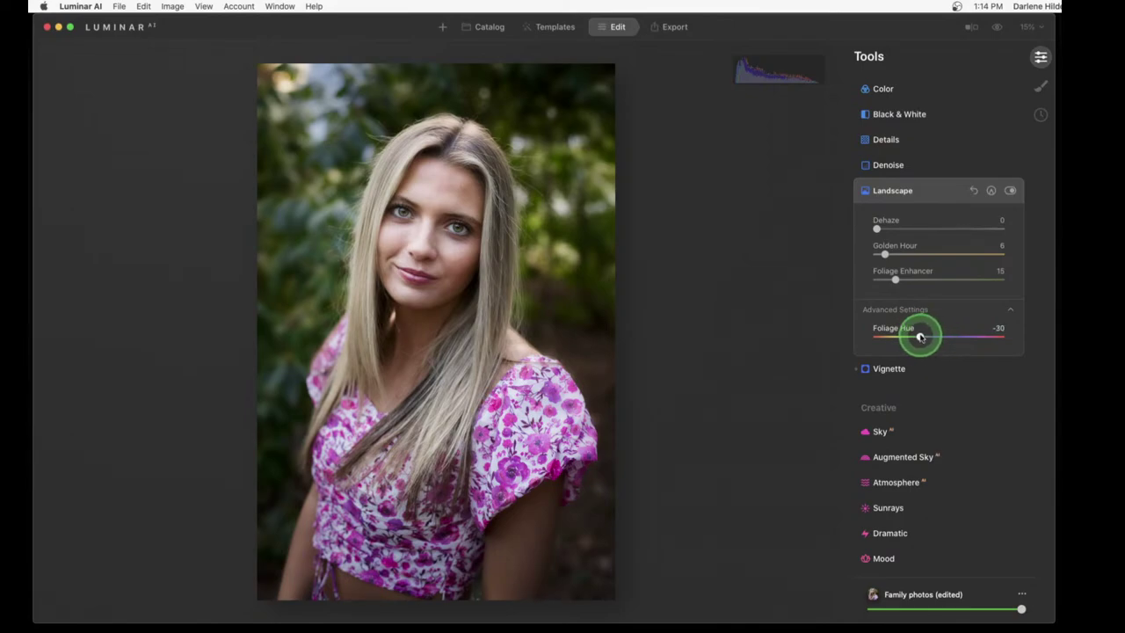
Compare Landscape on and off, then settle Golden Hour at 15 after trying higher values
click(1010, 191)
click(1010, 191)
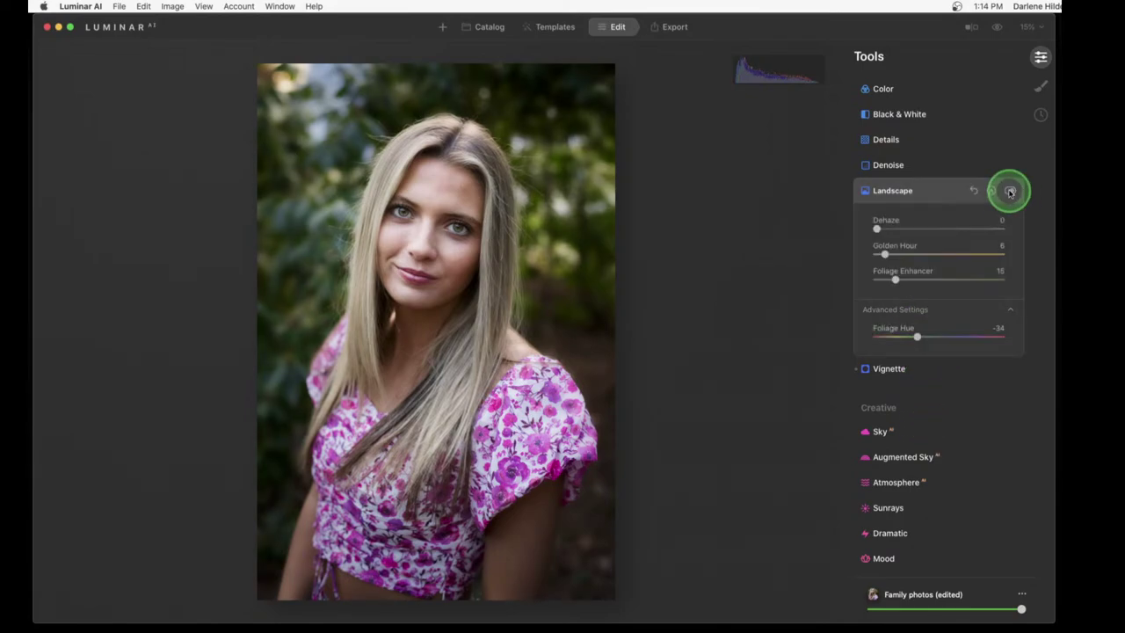
click(1010, 190)
click(1010, 191)
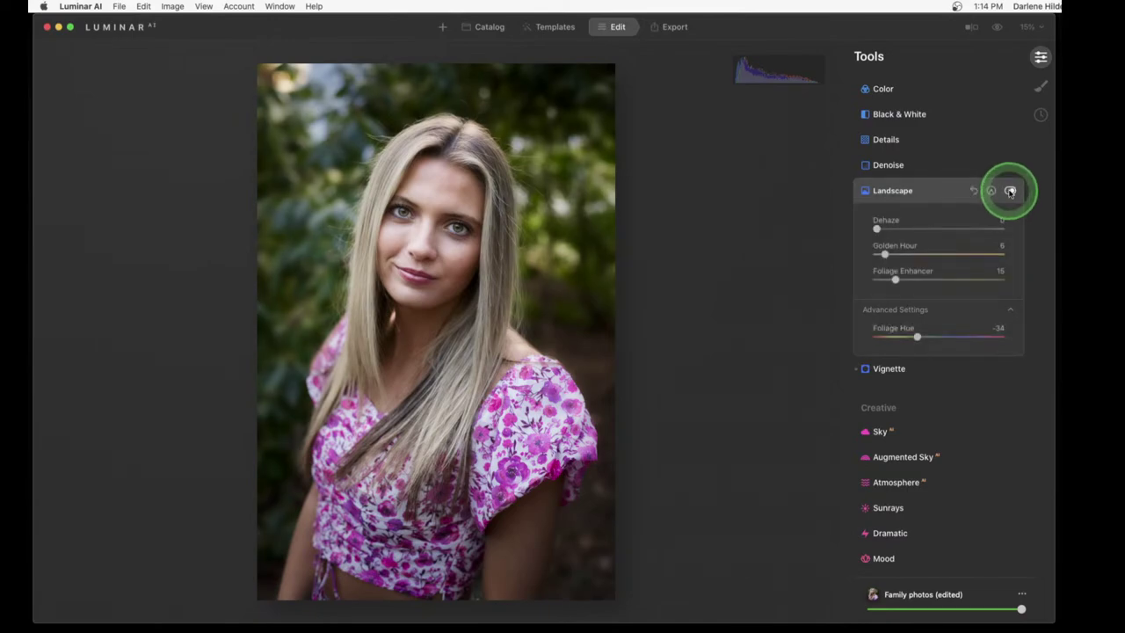
click(1010, 191)
click(1010, 191)
drag(884, 254, 961, 258)
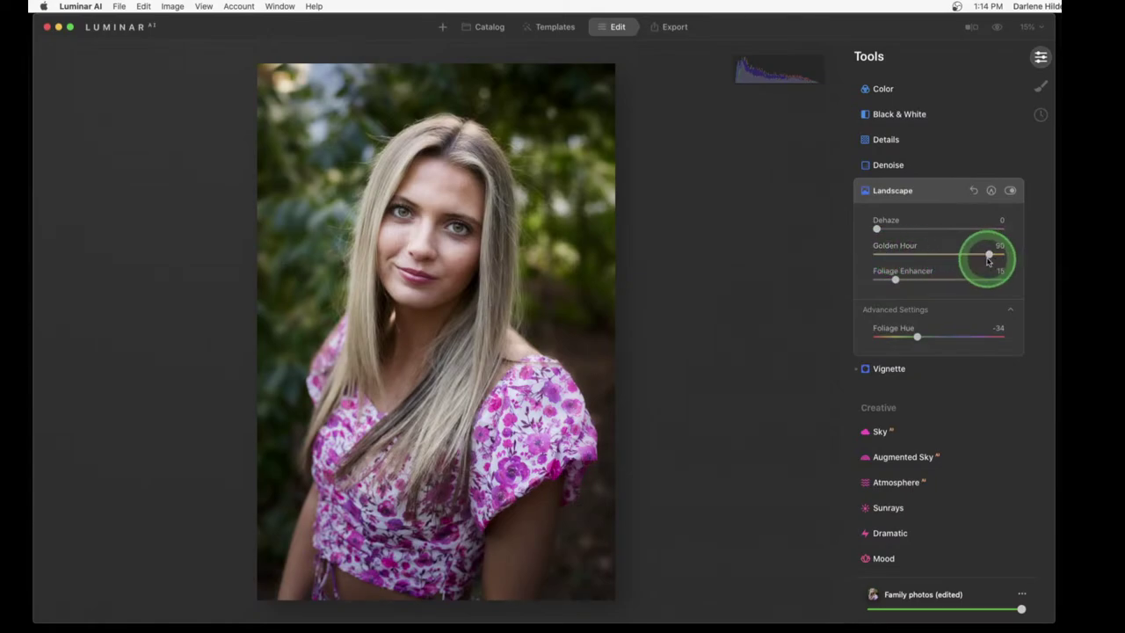
drag(989, 256, 897, 254)
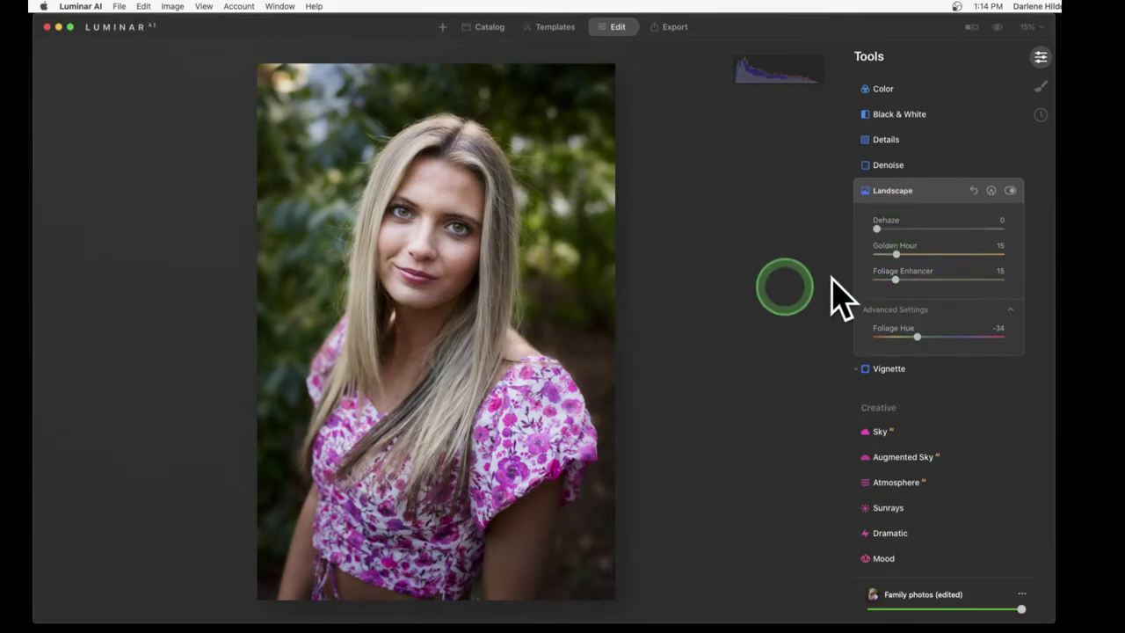
click(925, 196)
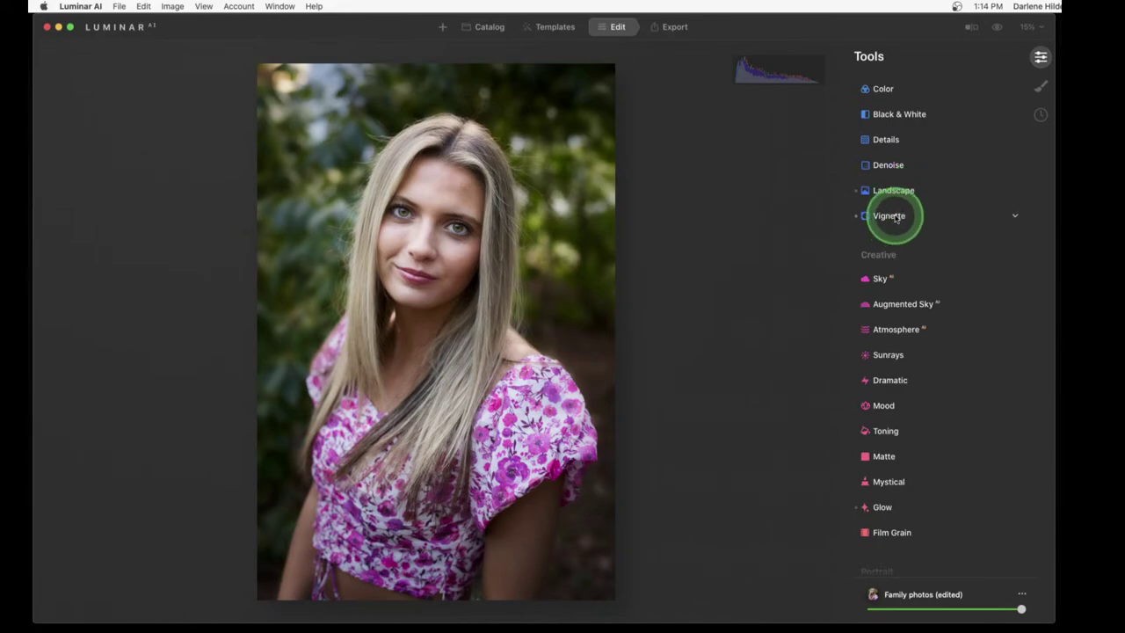
Give the vignette Feather -100, Amount -76, Roundness 9 and Size 21
click(895, 216)
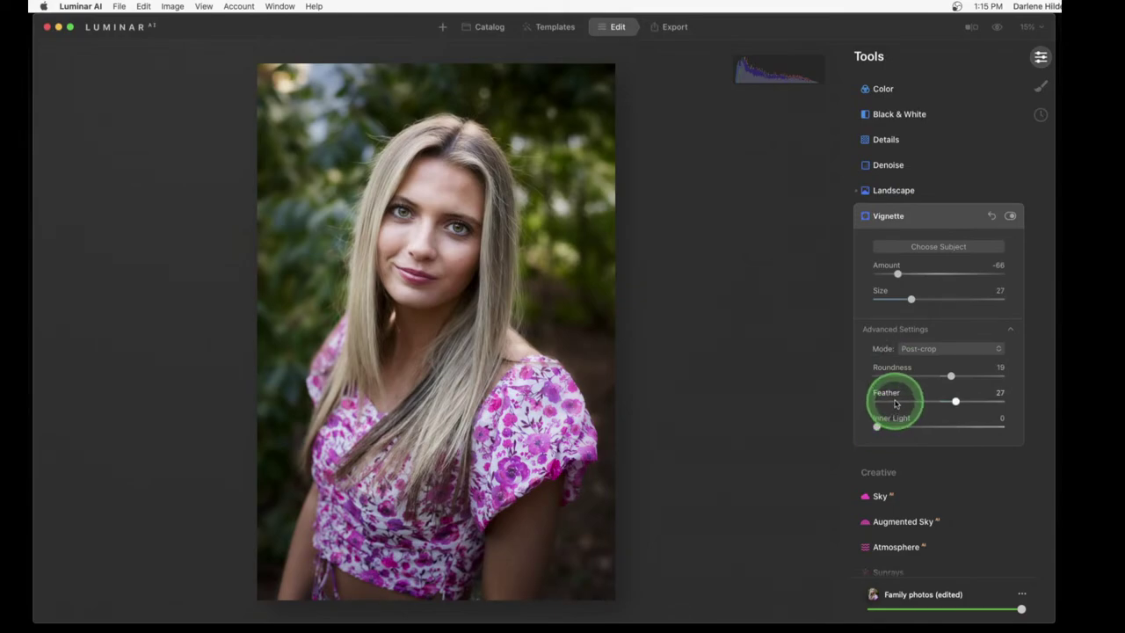
drag(896, 403, 821, 401)
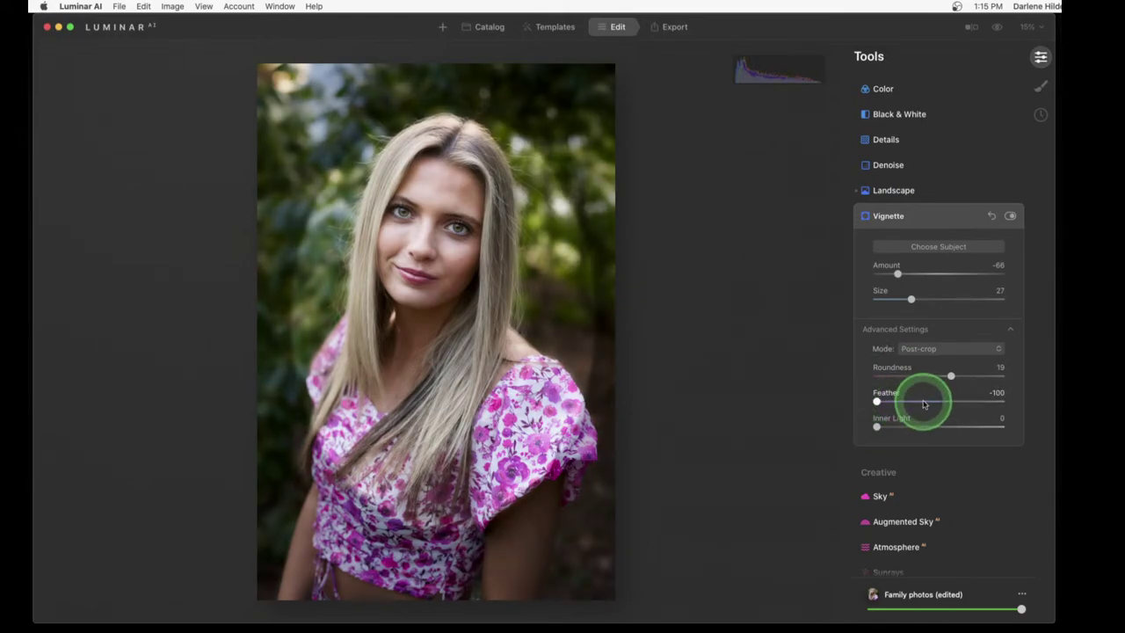
click(890, 279)
drag(897, 274, 891, 275)
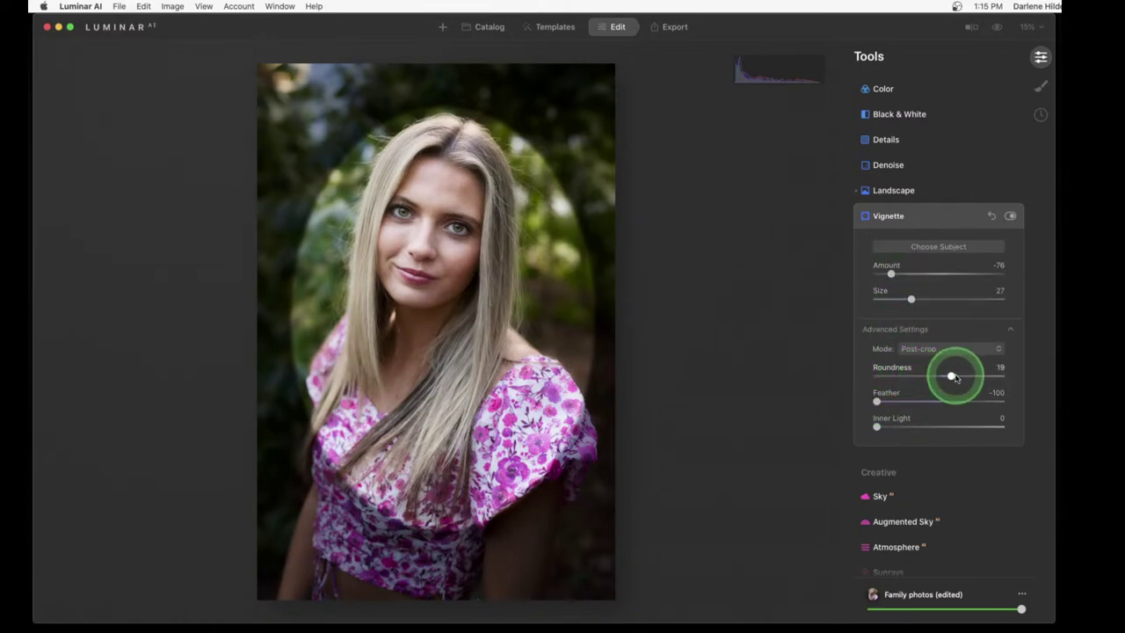
mouse_move(953, 375)
mouse_down()
mouse_move(995, 376)
mouse_move(894, 375)
mouse_move(970, 375)
mouse_move(942, 375)
mouse_up()
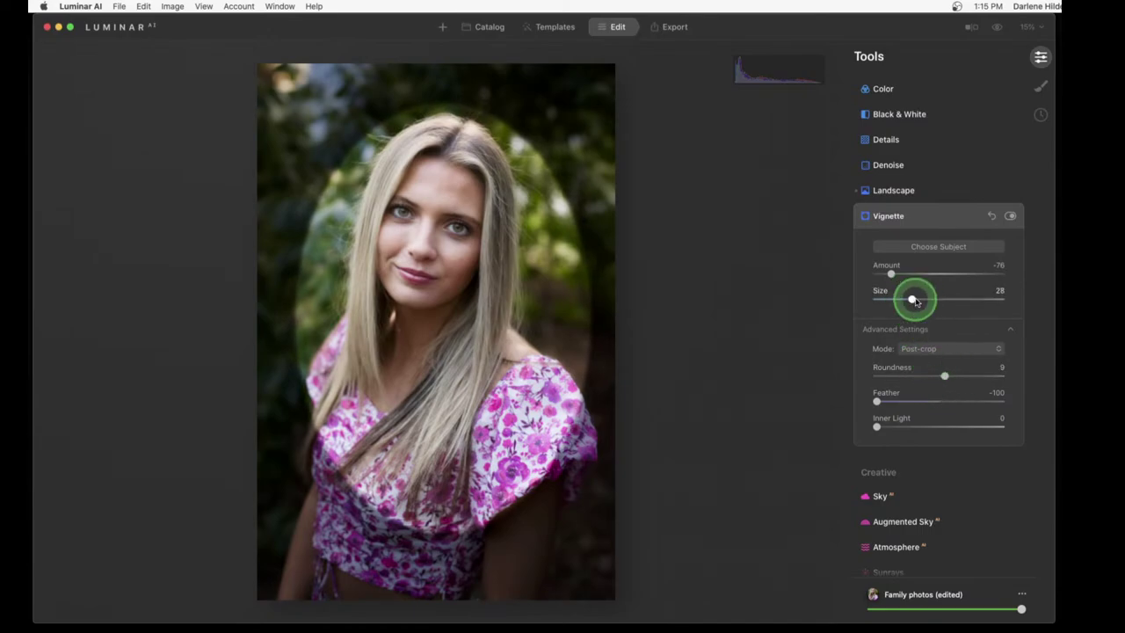
drag(912, 299, 904, 298)
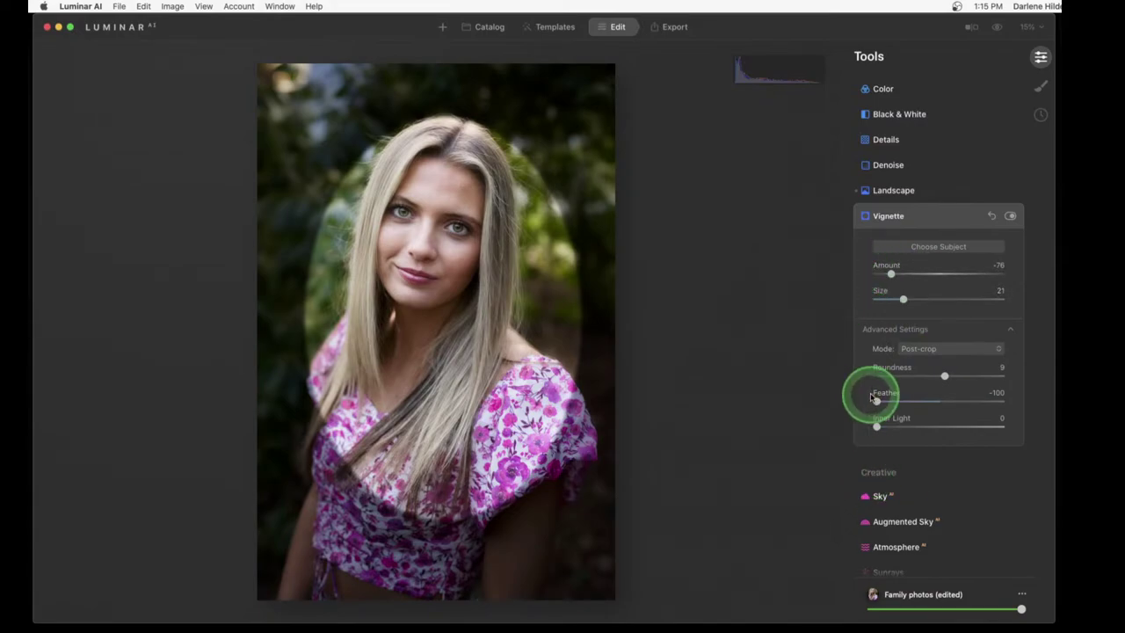
Move the vignette centre onto the woman's face with Choose Subject
click(939, 246)
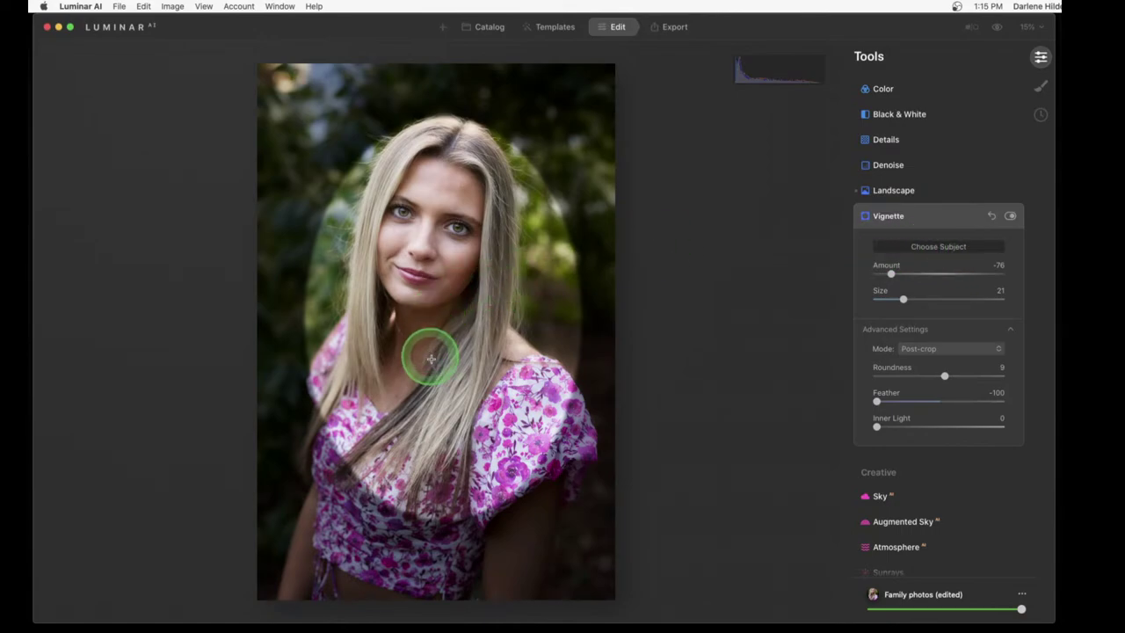
drag(430, 354, 487, 413)
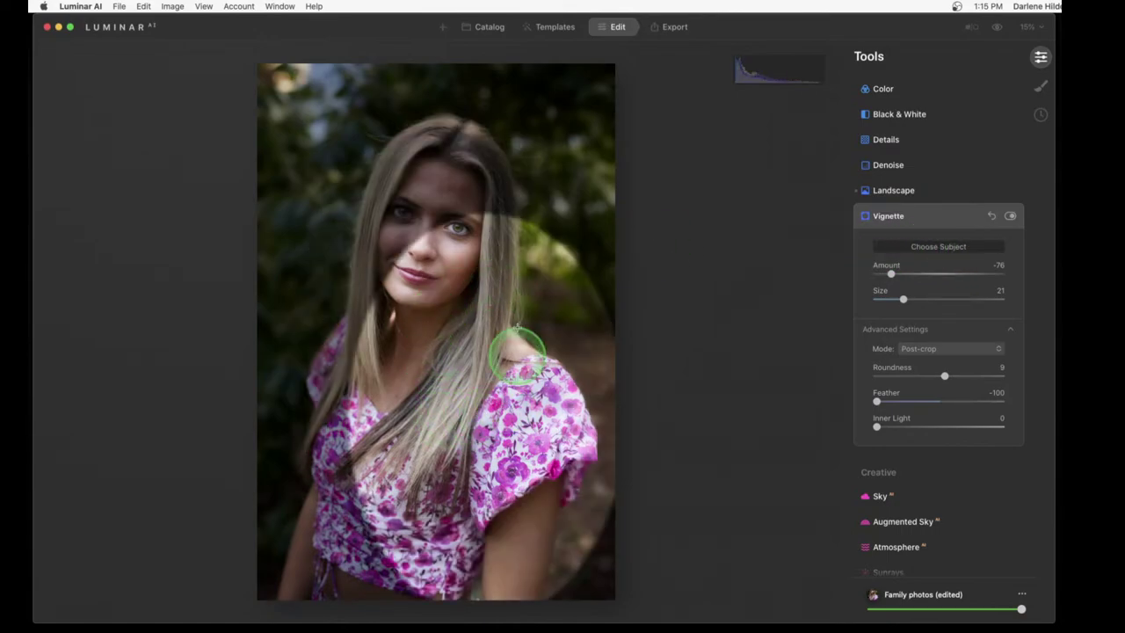
drag(518, 354, 440, 297)
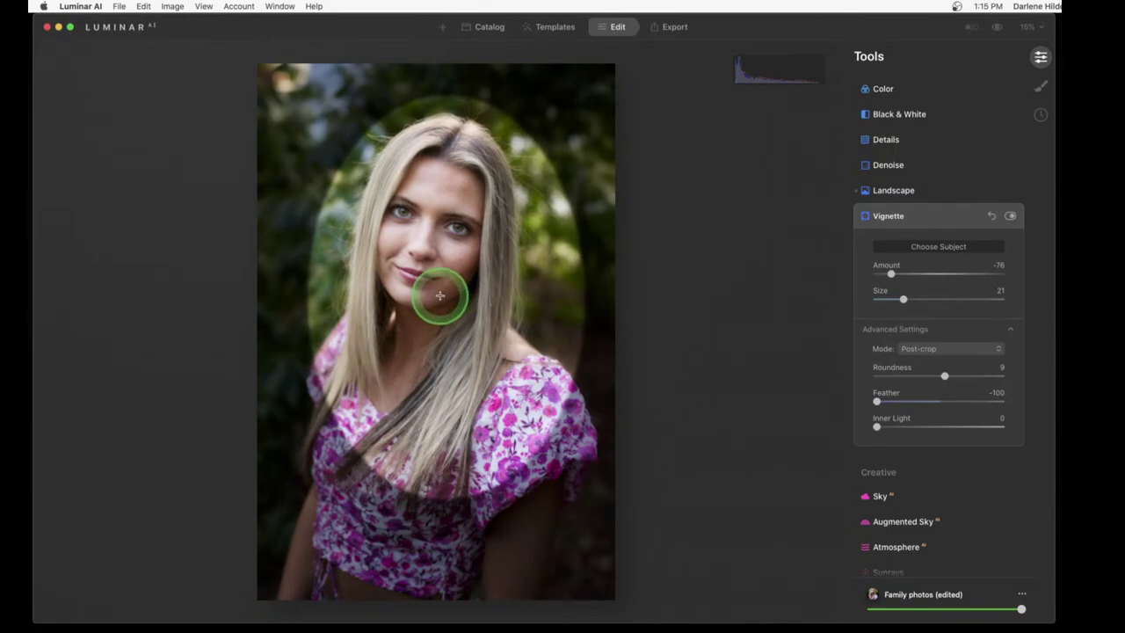
Soften the vignette to Feather 40 and Amount -63, comparing it on and off
double_click(876, 401)
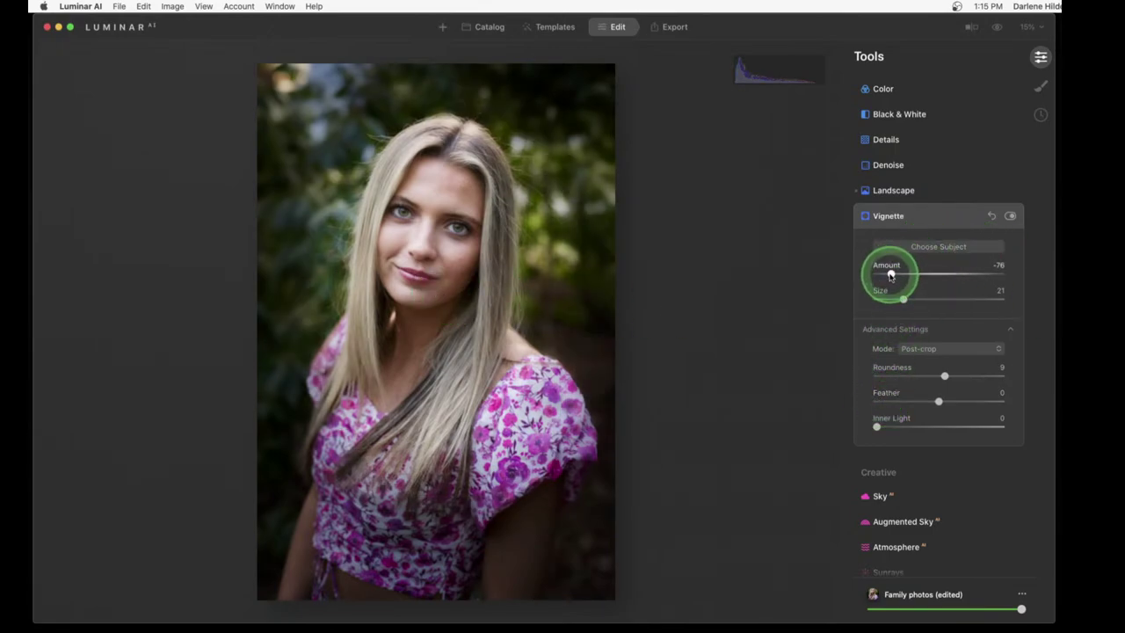
drag(891, 274, 903, 275)
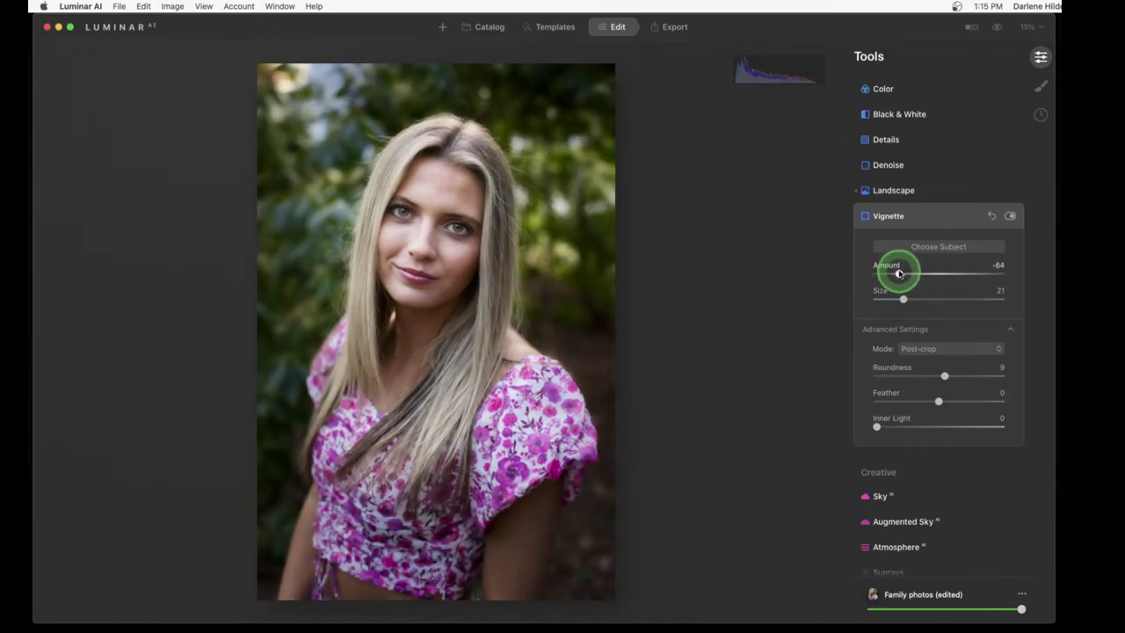
drag(939, 400, 898, 401)
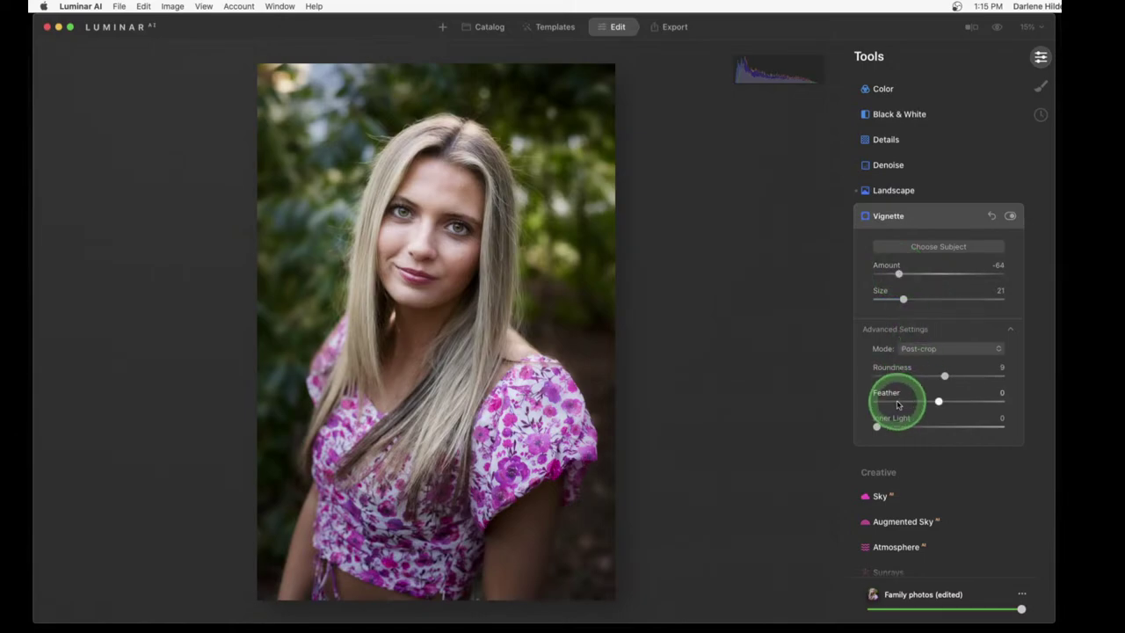
drag(899, 273, 892, 274)
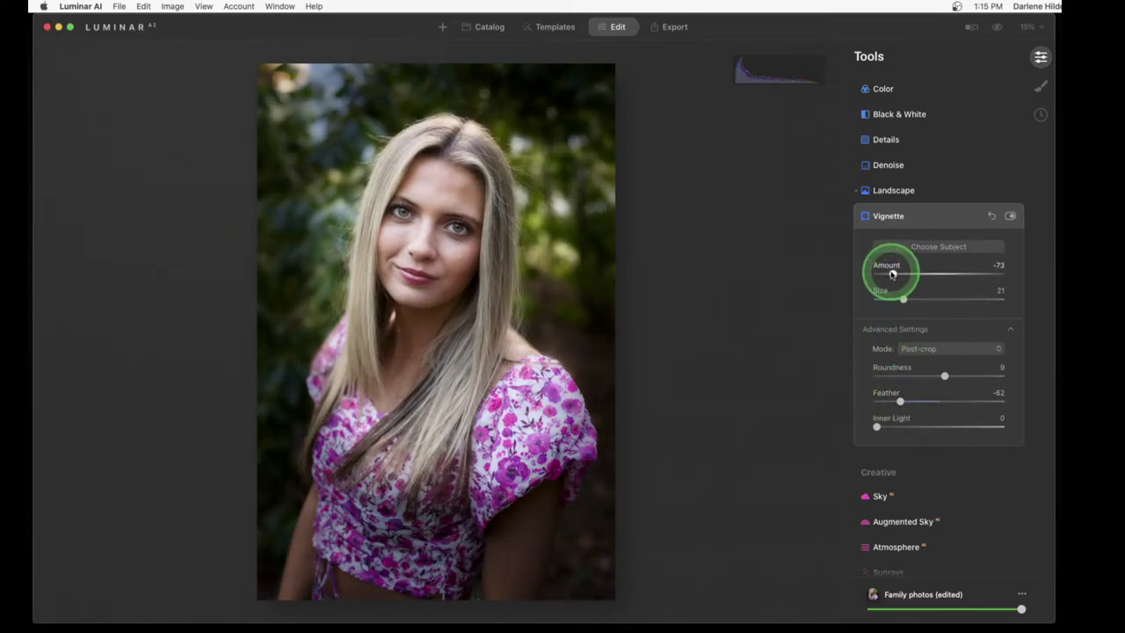
click(900, 401)
double_click(899, 400)
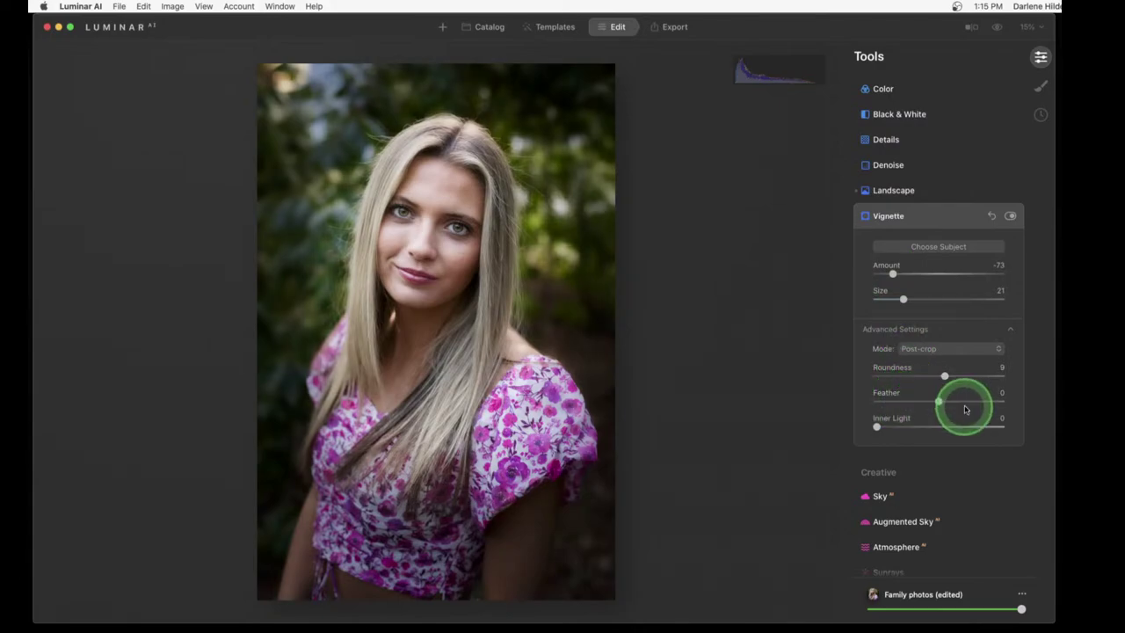
drag(967, 402, 965, 402)
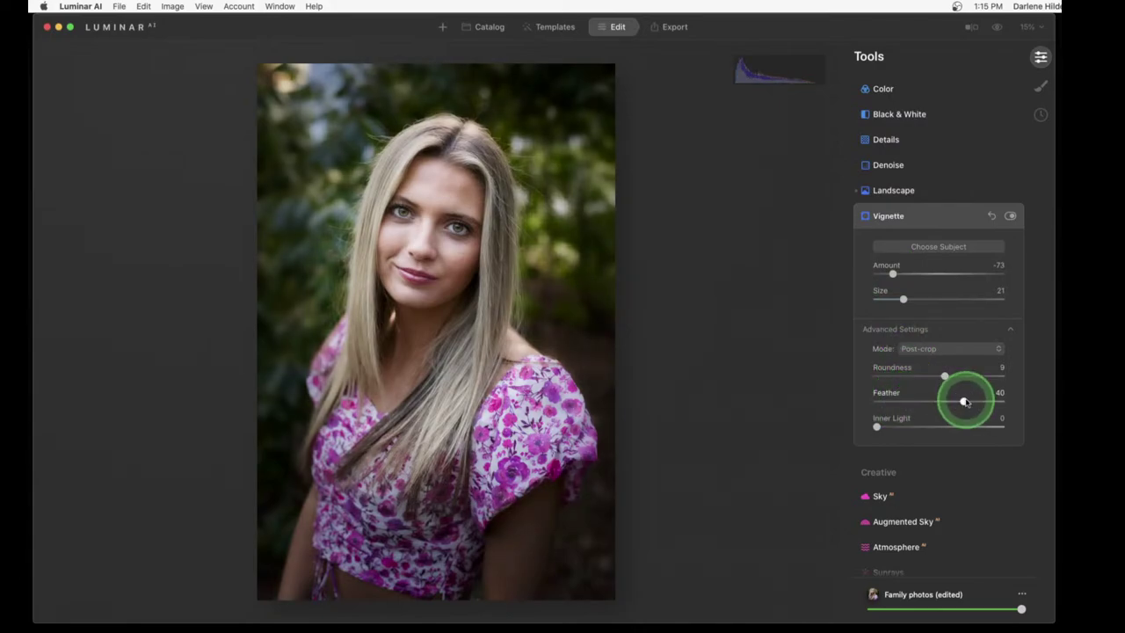
drag(892, 273, 898, 274)
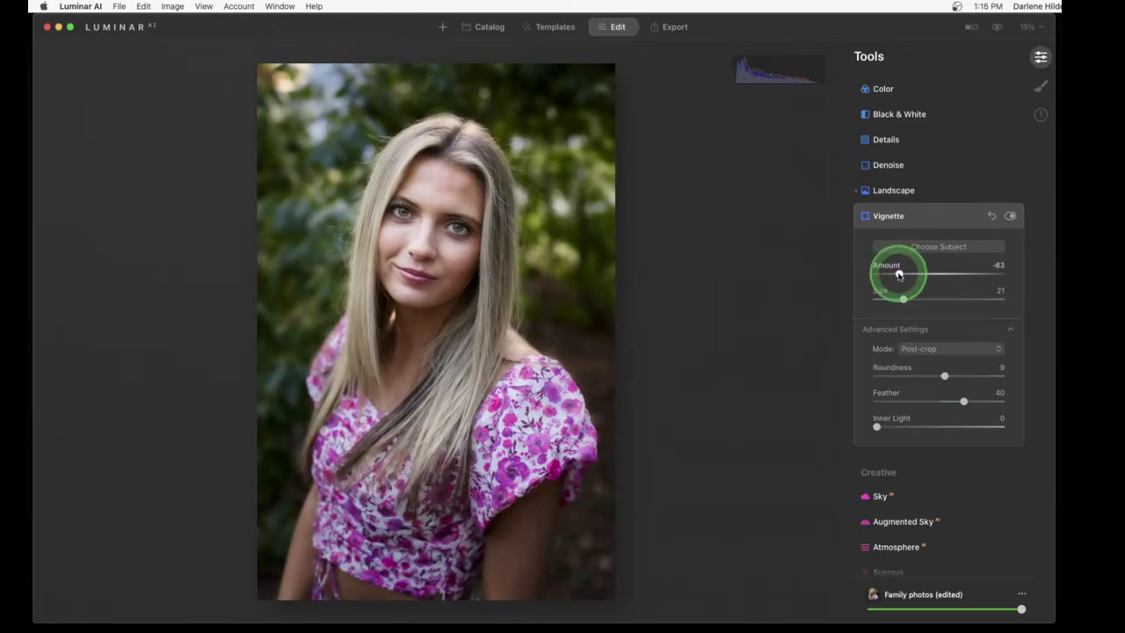
click(1010, 215)
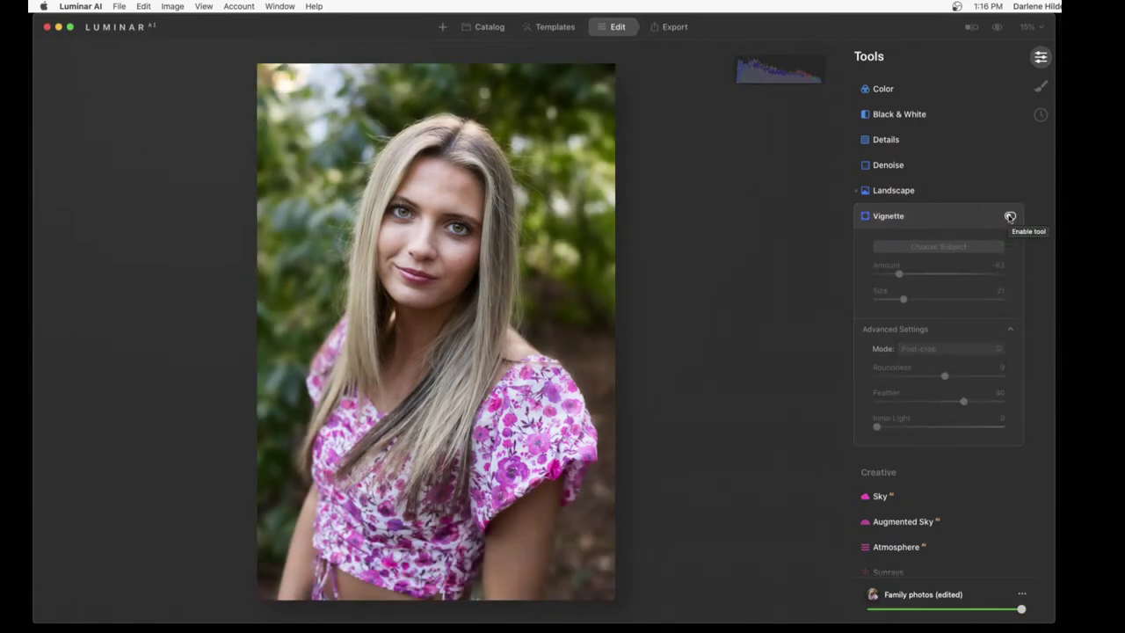
click(1010, 215)
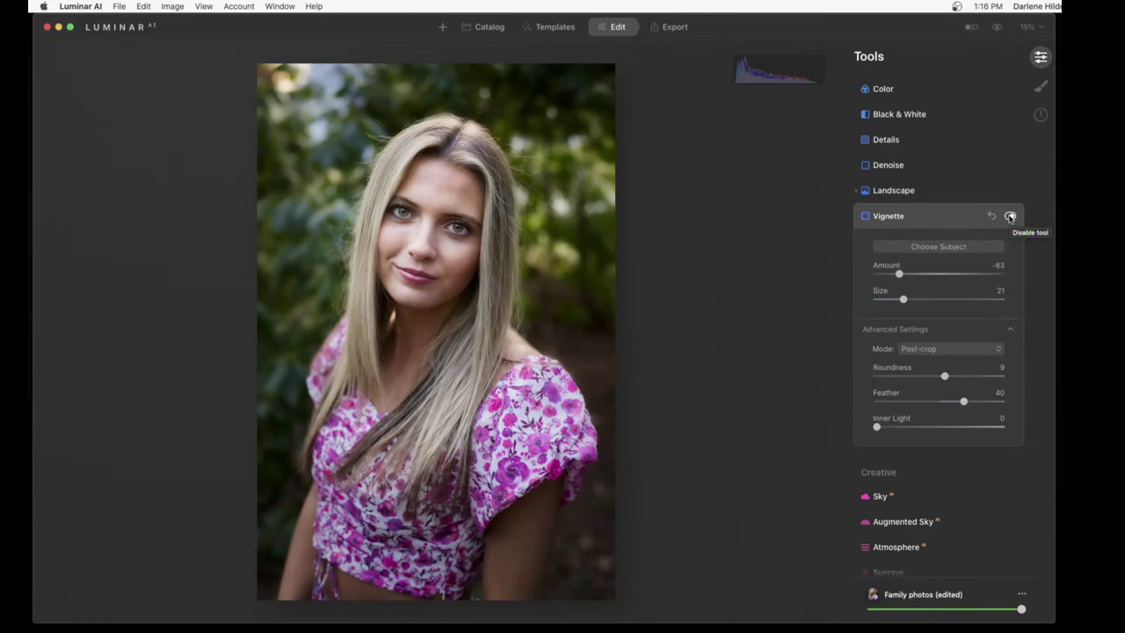
Expand the Portrait Face tool and settle Face Light at 46
click(924, 212)
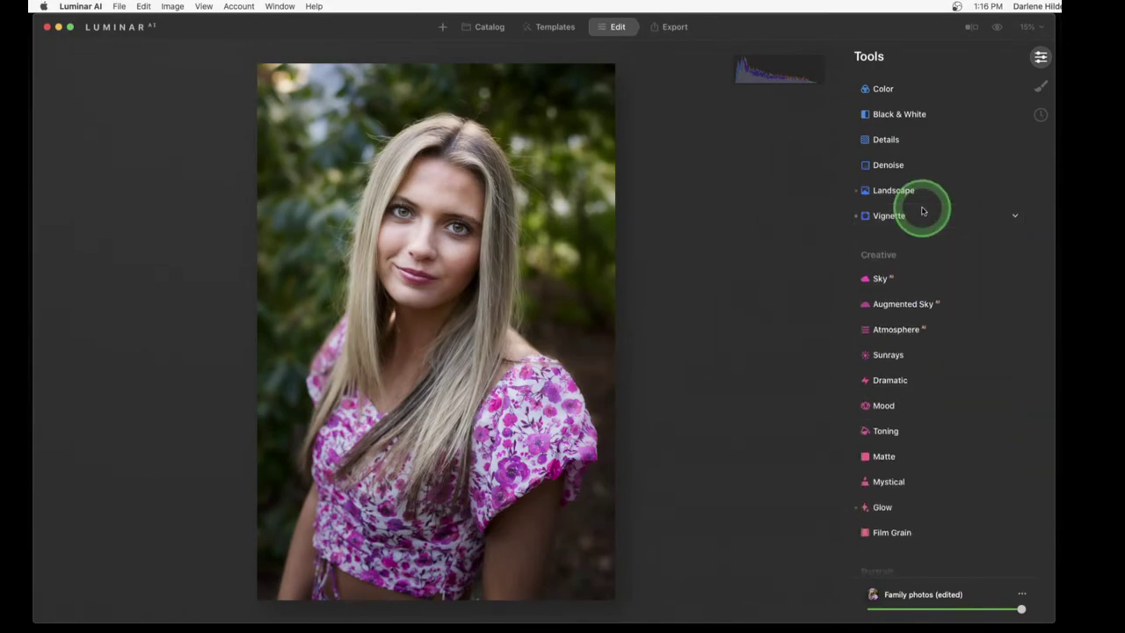
scroll(923, 209, down, 3)
scroll(924, 211, down, 4)
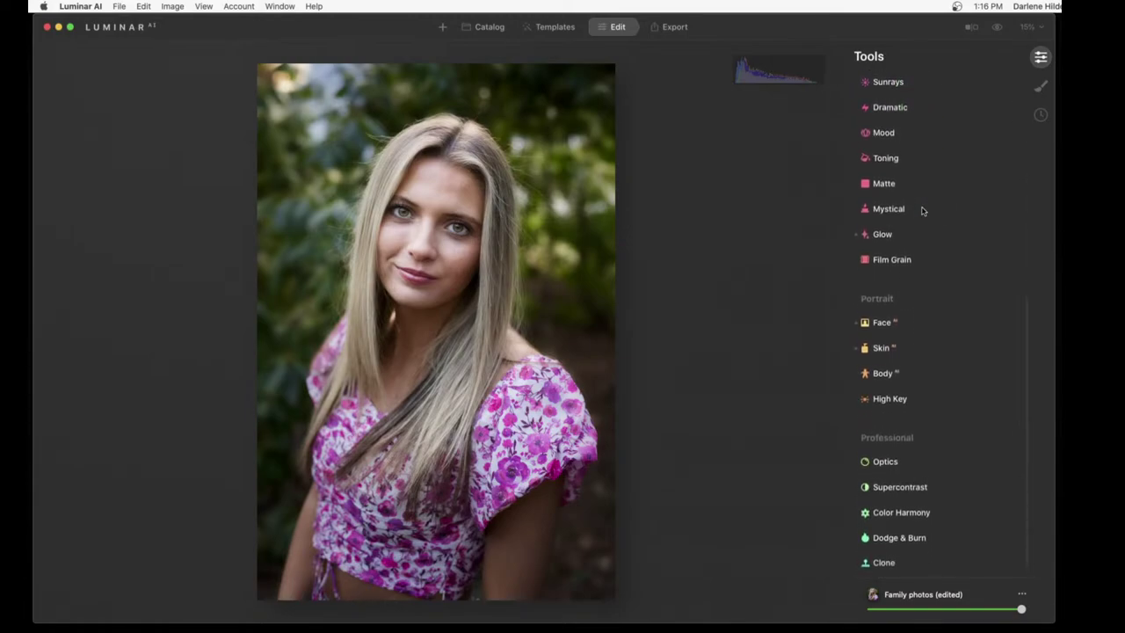
click(883, 322)
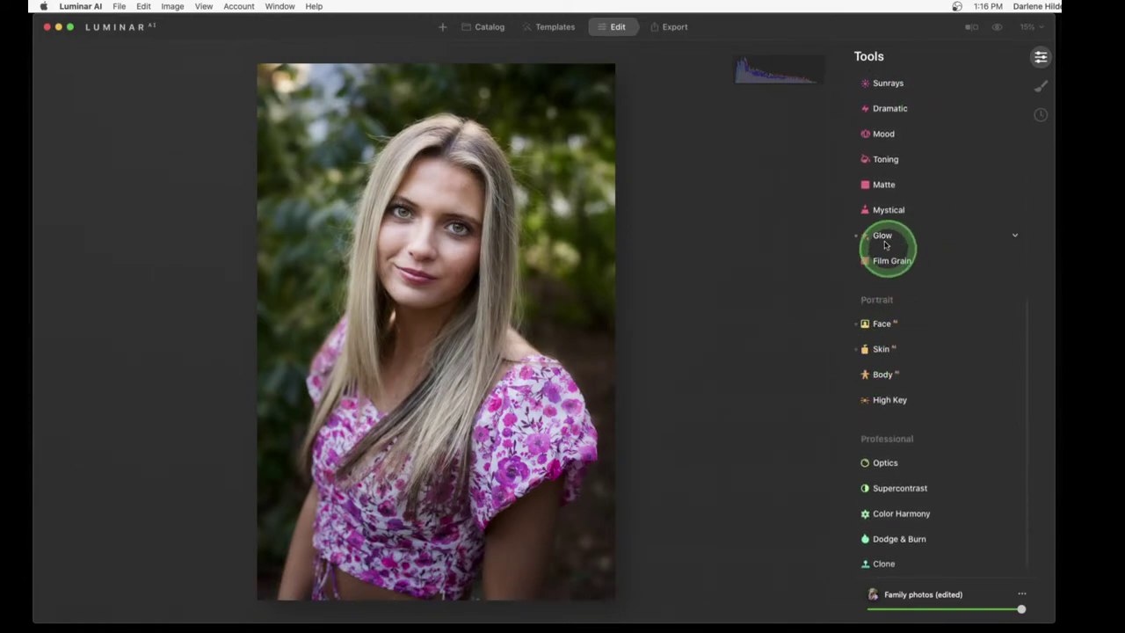
click(909, 323)
scroll(909, 325, up, 2)
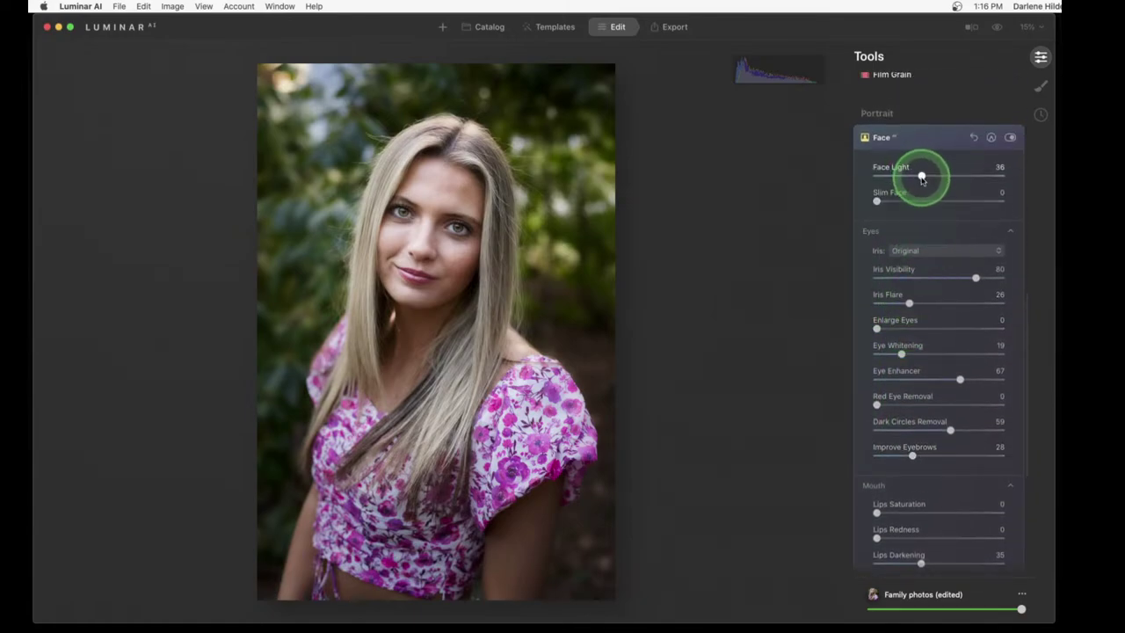
drag(922, 177, 1022, 178)
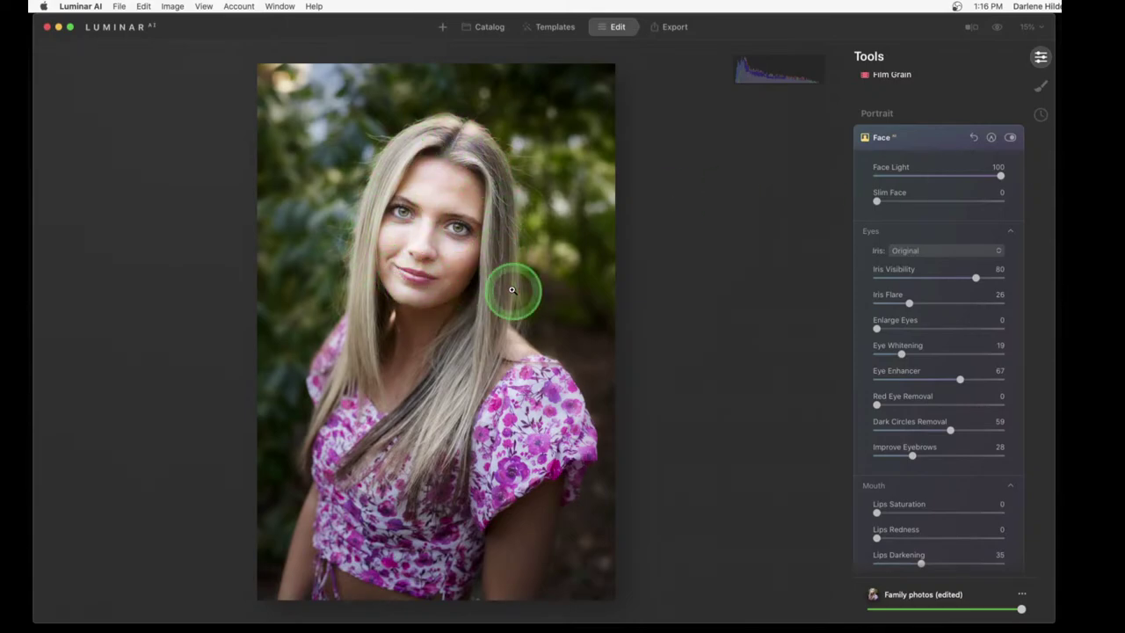
drag(998, 176, 924, 176)
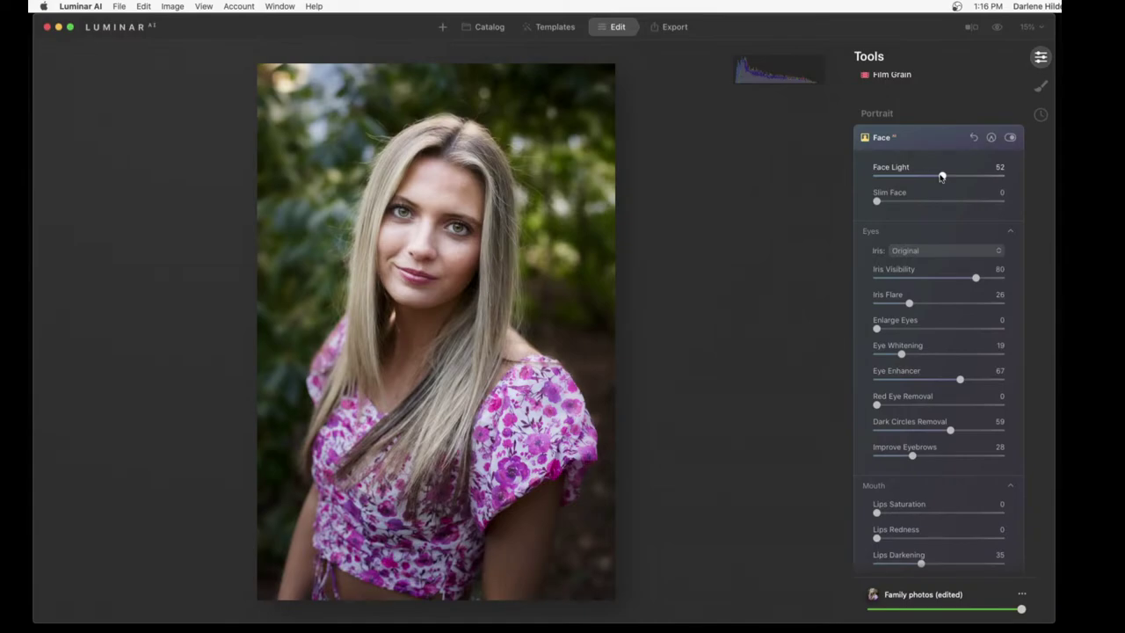
drag(943, 179, 935, 178)
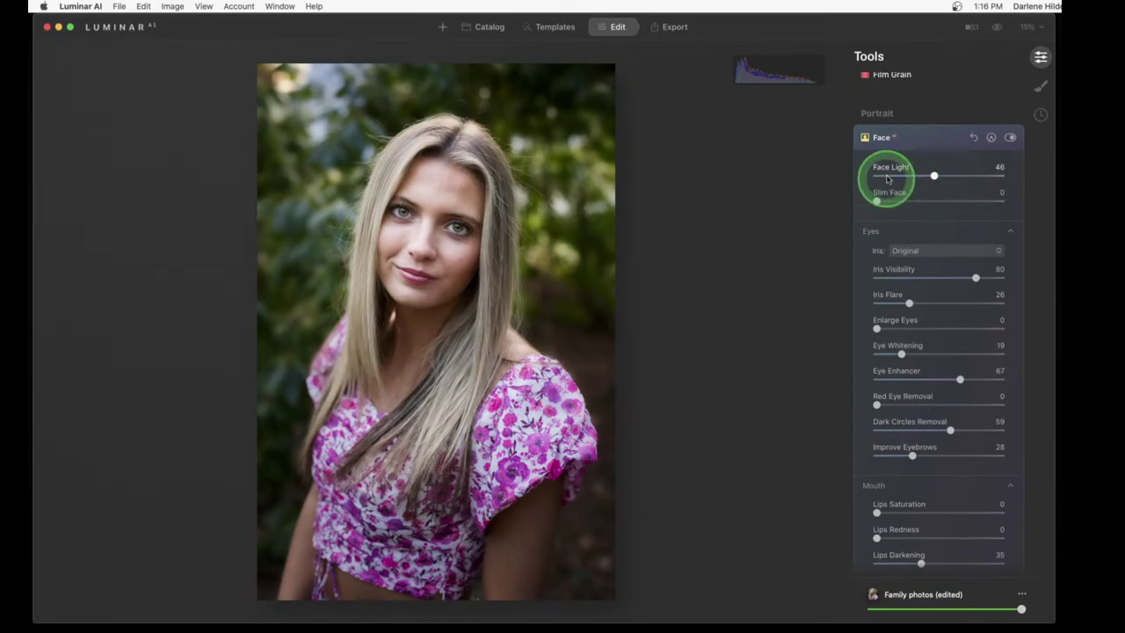
Try slimming the face, then return Slim Face to 0
drag(876, 202, 937, 200)
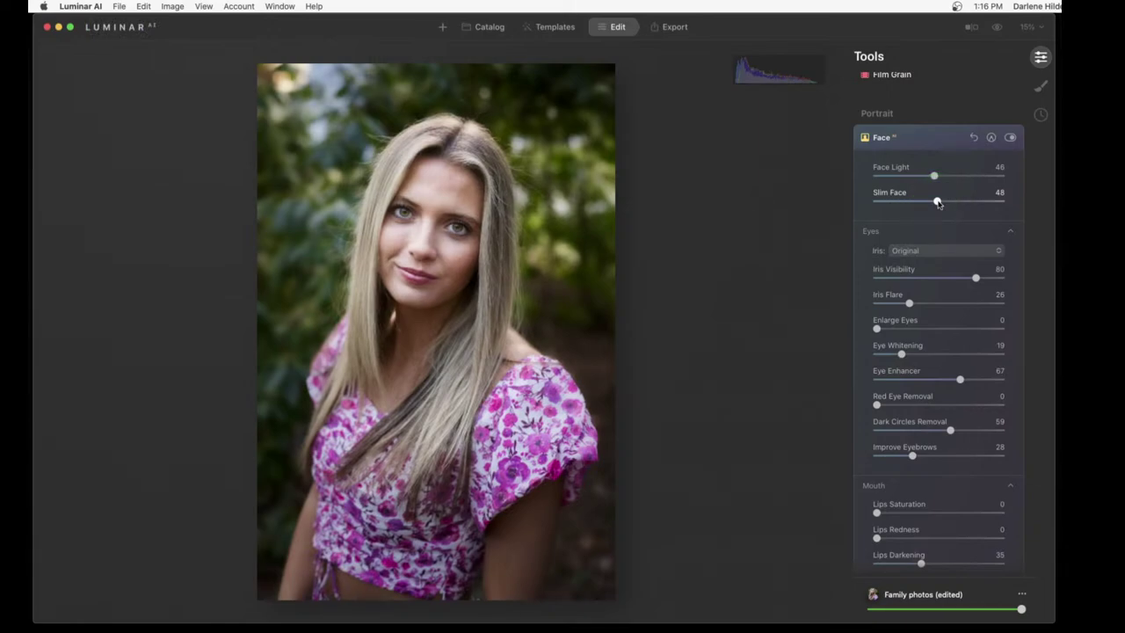
drag(932, 203, 866, 198)
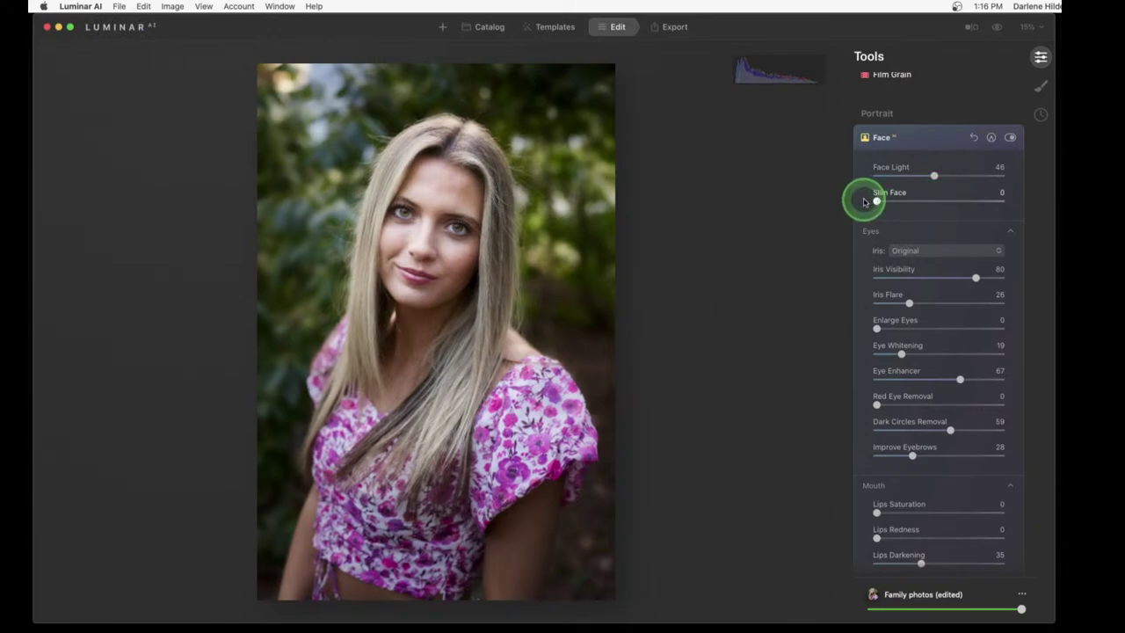
scroll(891, 314, down, 2)
scroll(892, 317, down, 1)
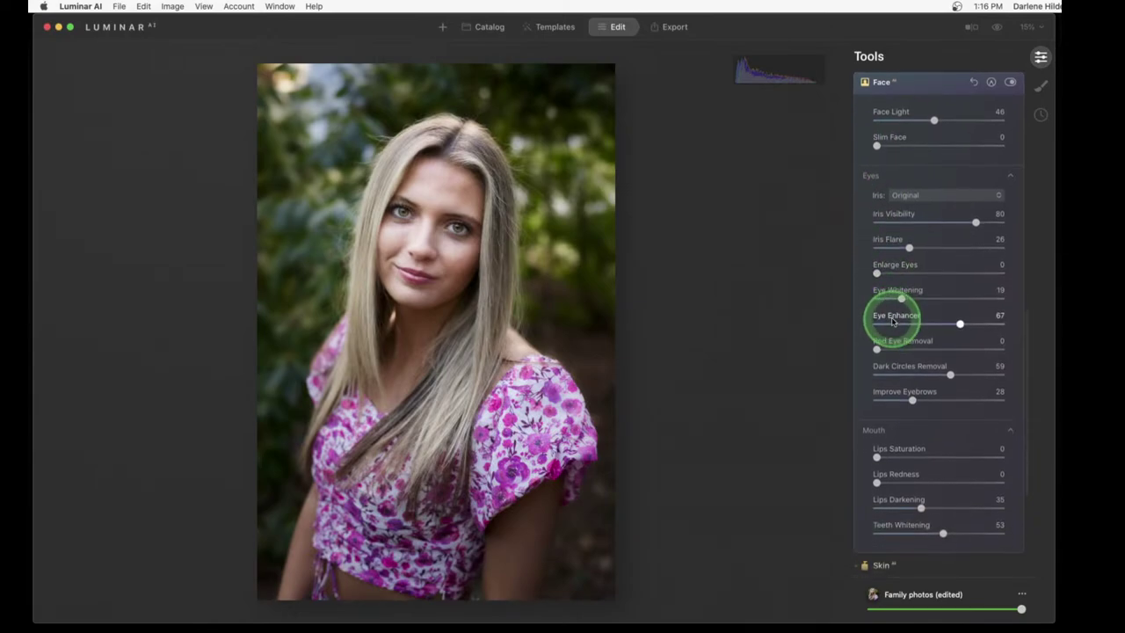
drag(855, 260, 897, 278)
scroll(888, 373, up, 4)
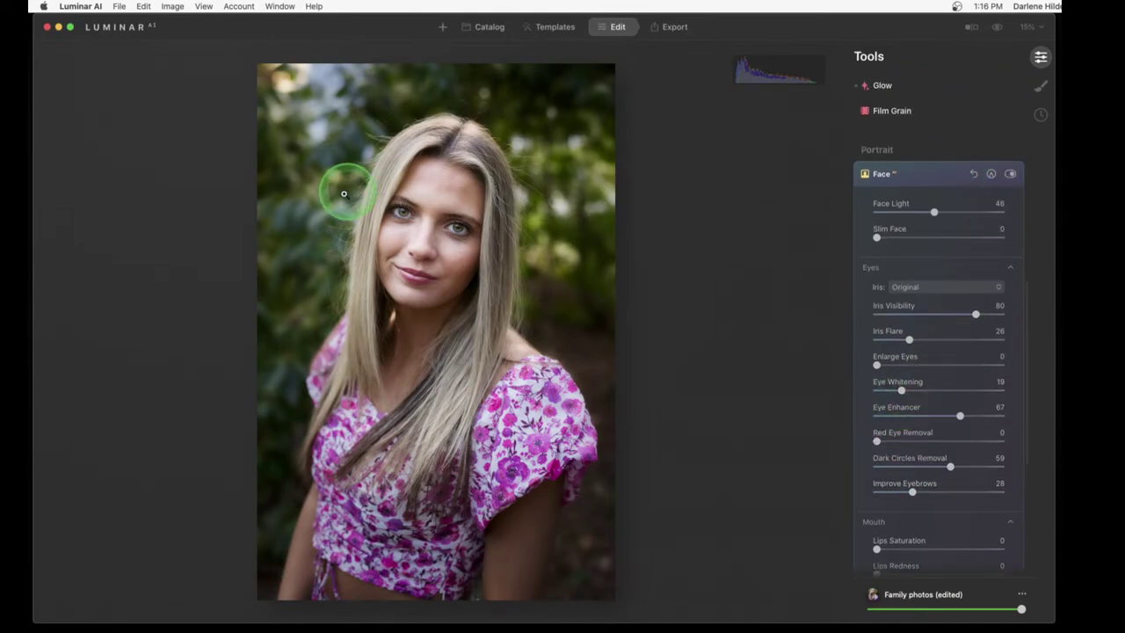
Zoom to 50% framing the face and compare the Face tool on and off
double_click(428, 259)
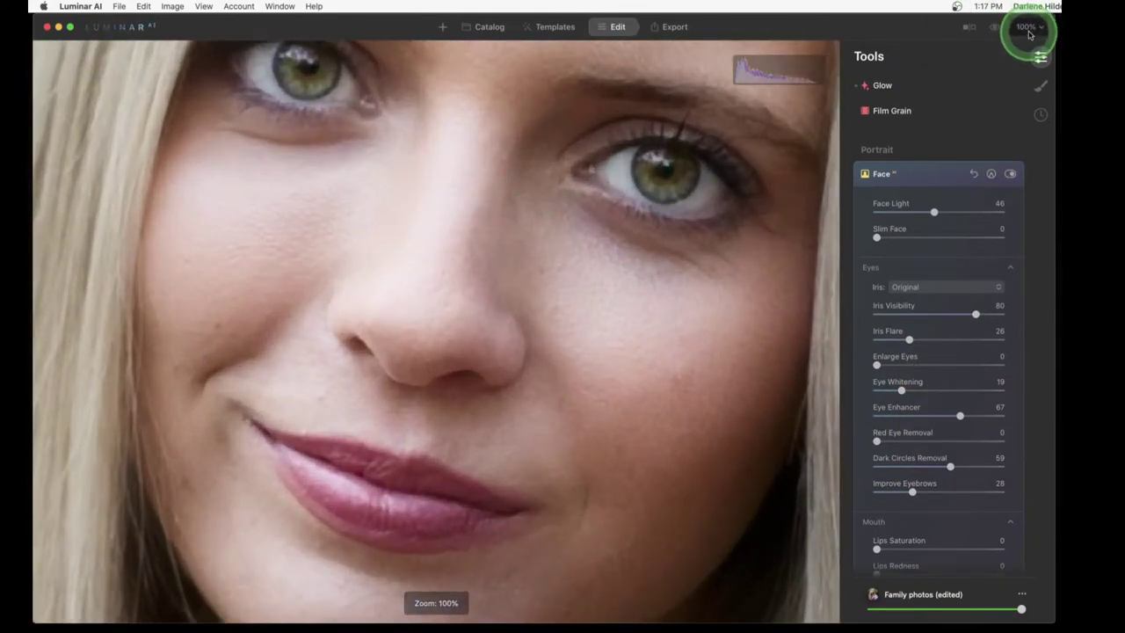
click(1026, 26)
key(Return)
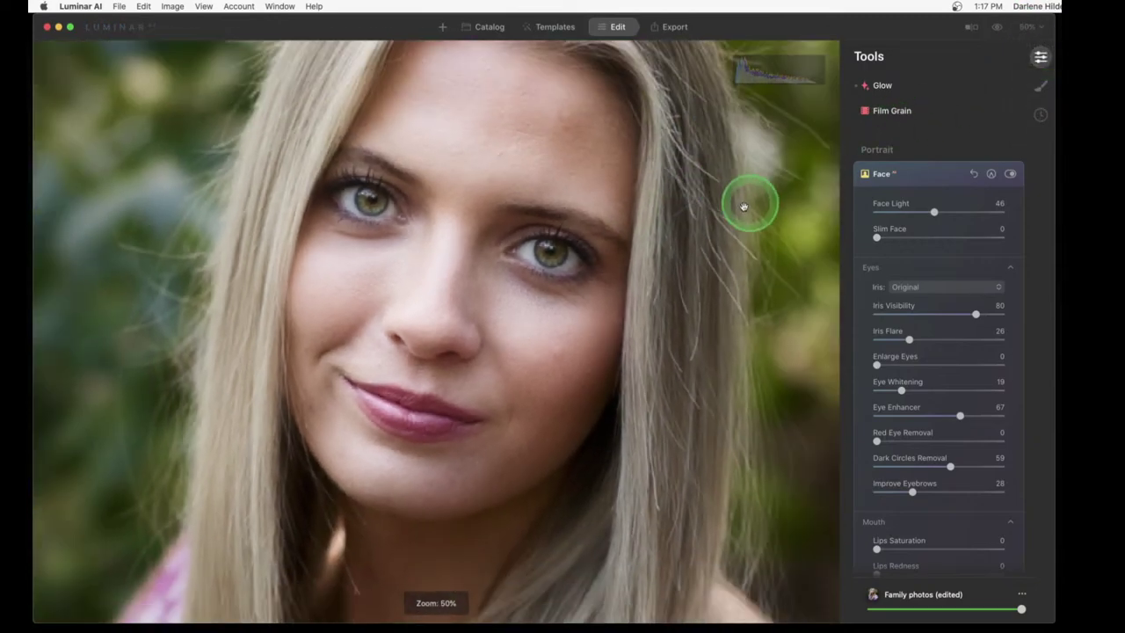
drag(648, 168, 645, 199)
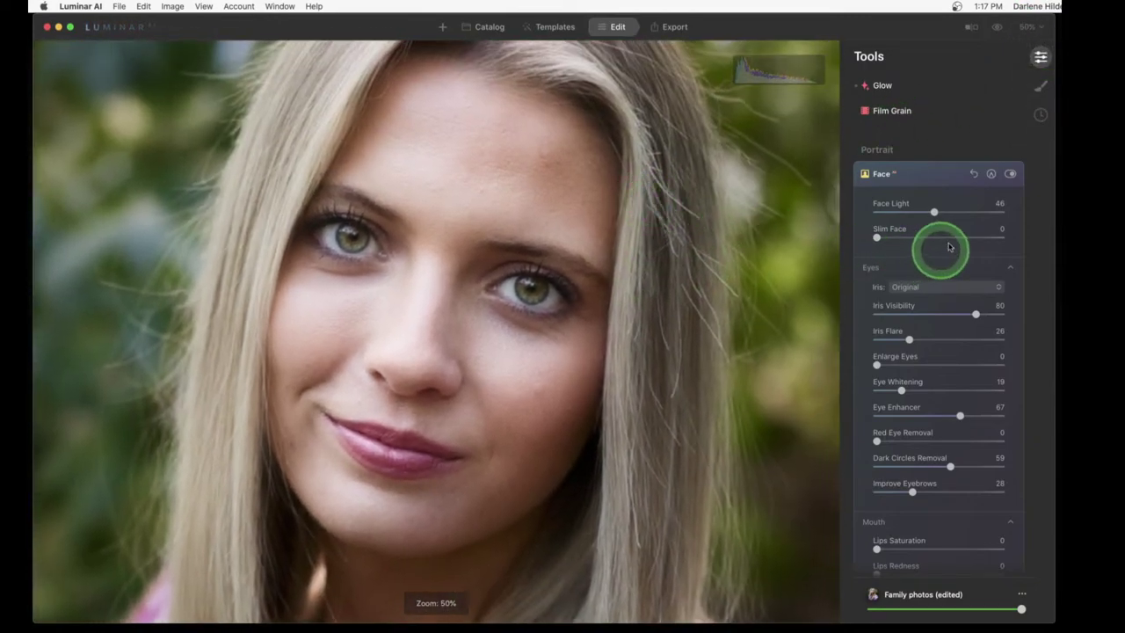
click(1011, 175)
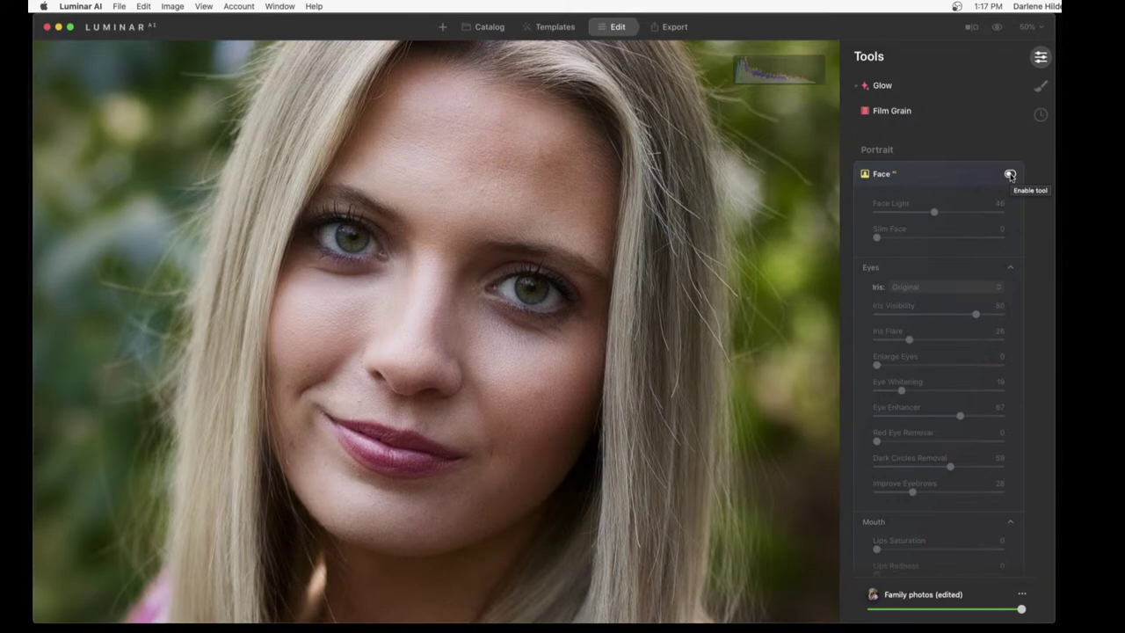
click(1011, 175)
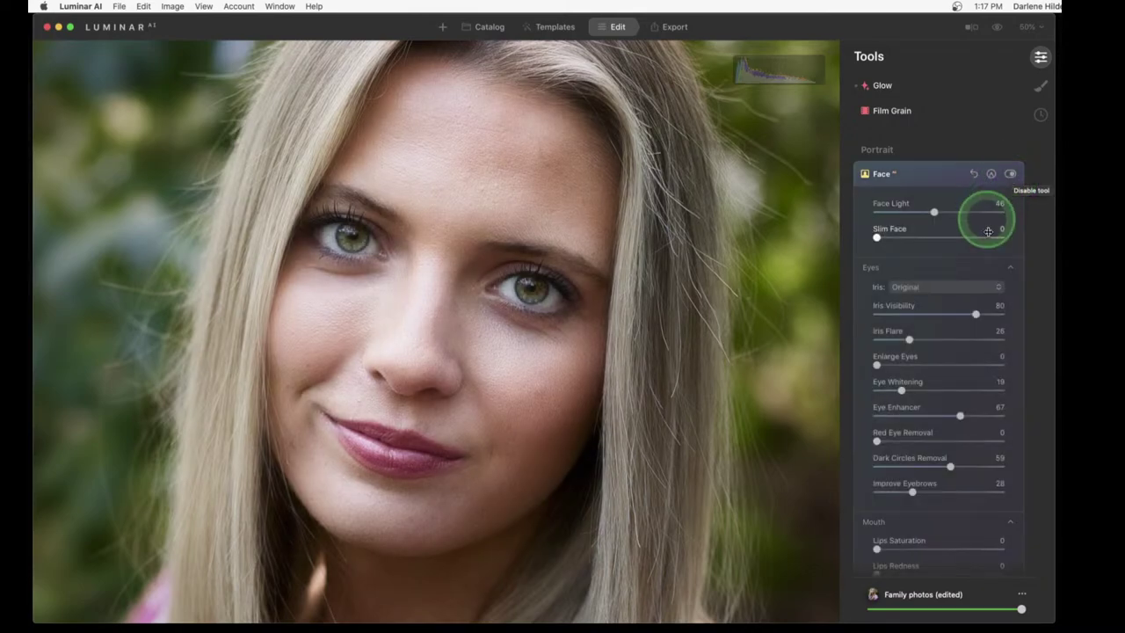
Try Hazel and Grey irises, then keep Original with Iris Visibility 66
click(924, 288)
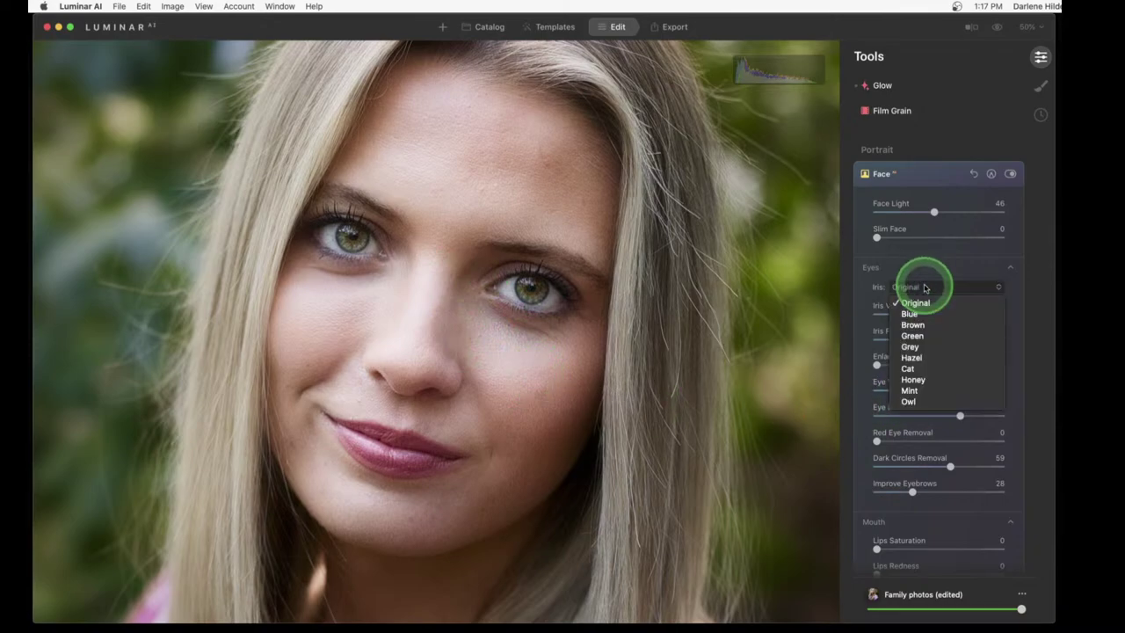
click(919, 358)
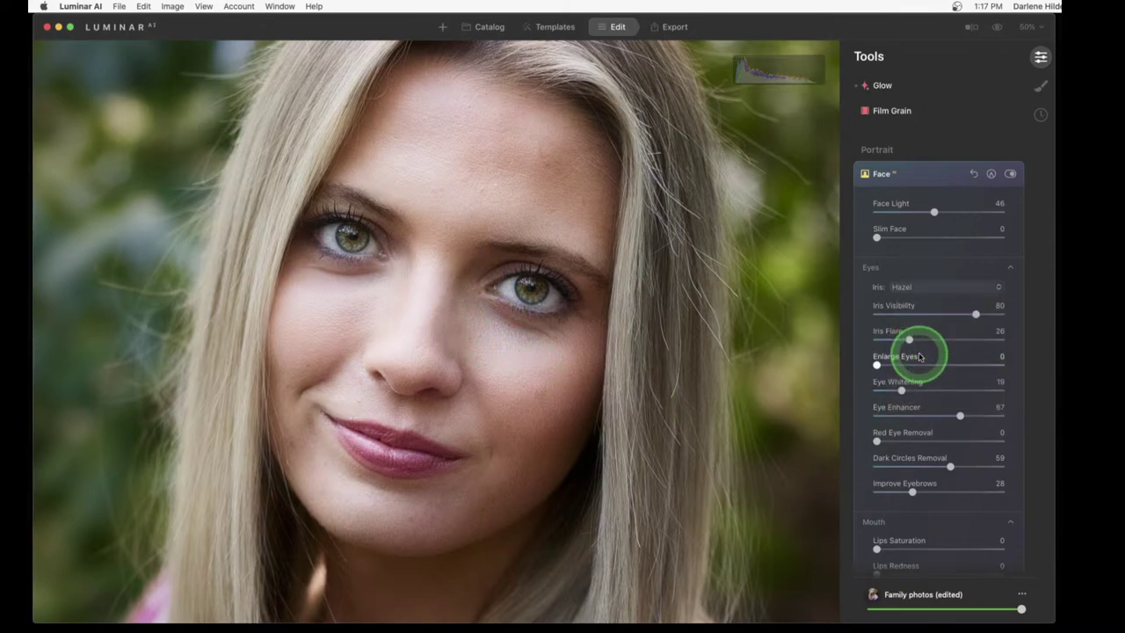
drag(921, 356, 915, 317)
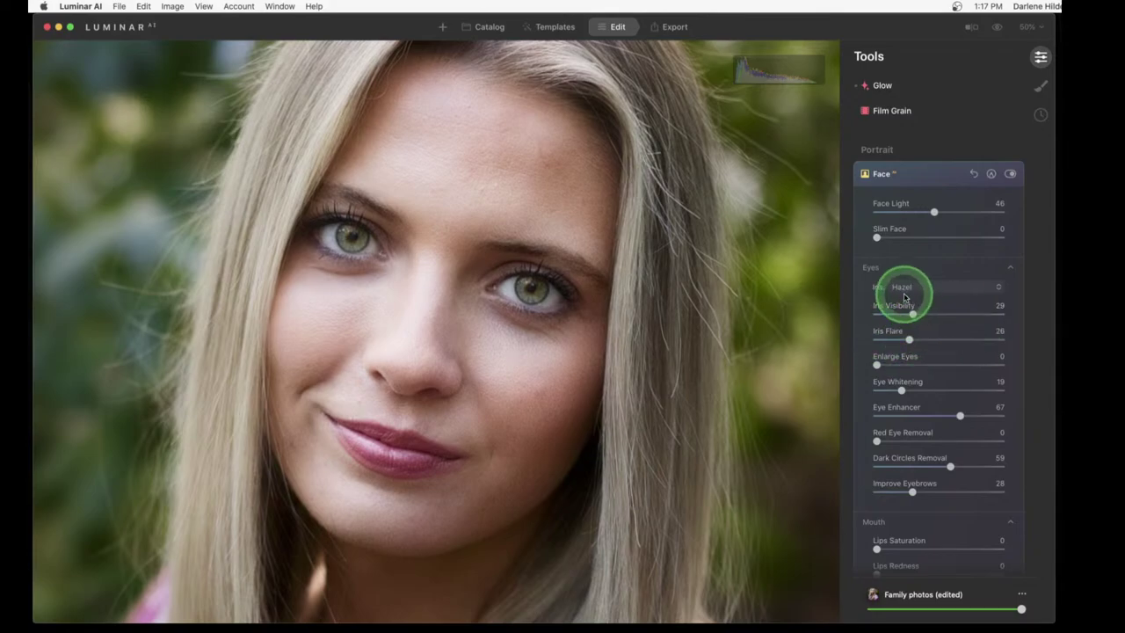
click(913, 289)
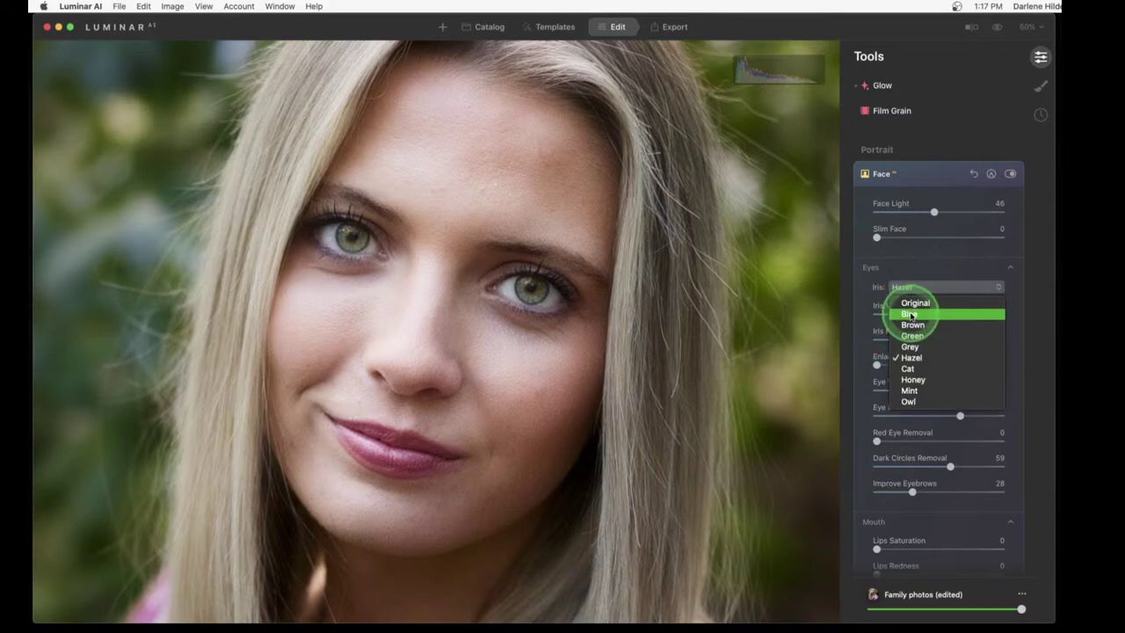
click(901, 347)
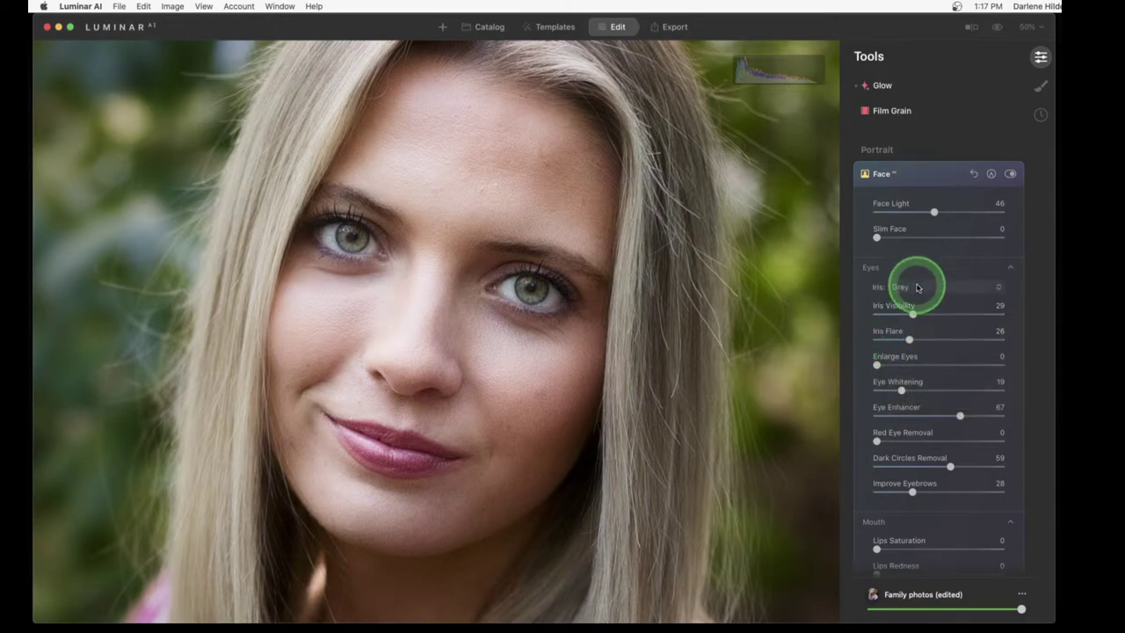
click(914, 287)
click(919, 304)
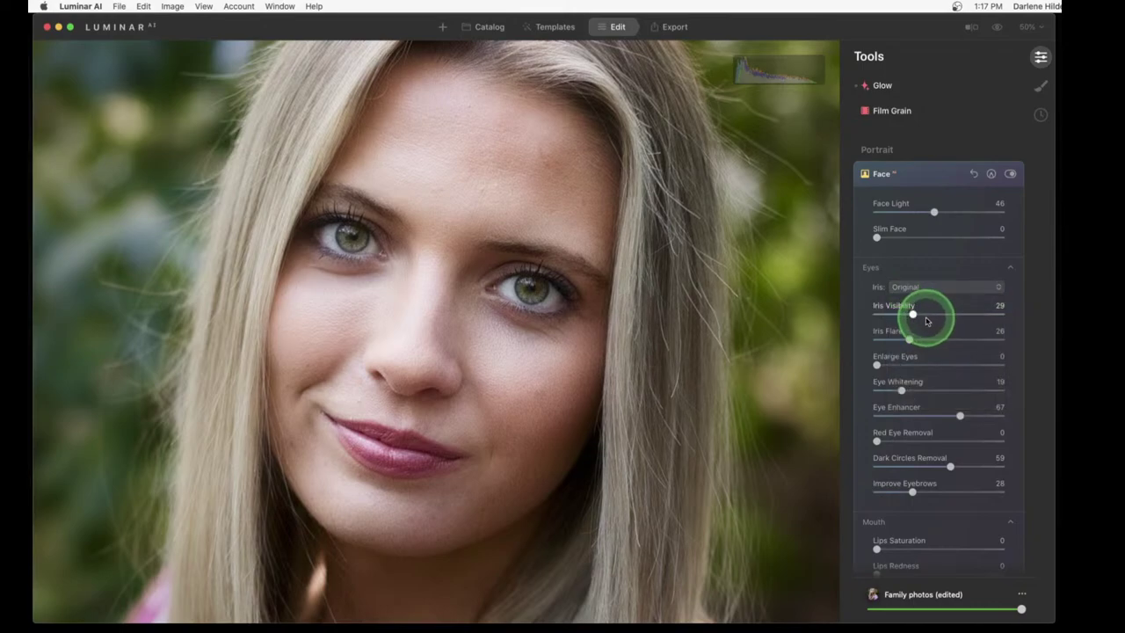
drag(923, 314, 960, 315)
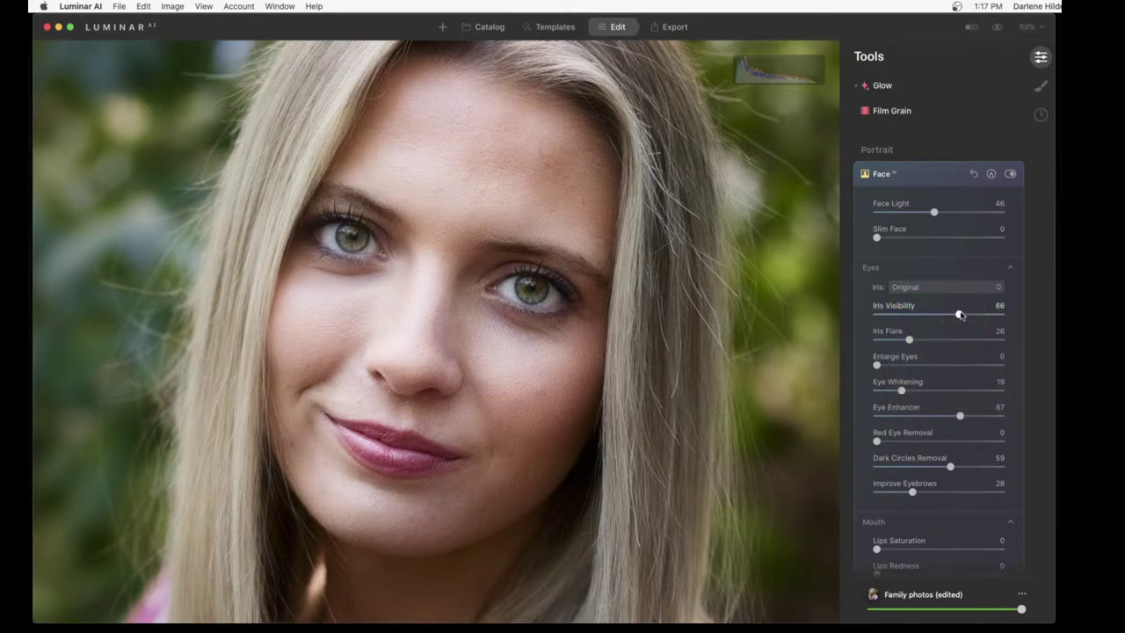
Scroll past the Mouth sliders and expand Skin, showing Amount 90 and Shine Removal 27
scroll(960, 314, down, 5)
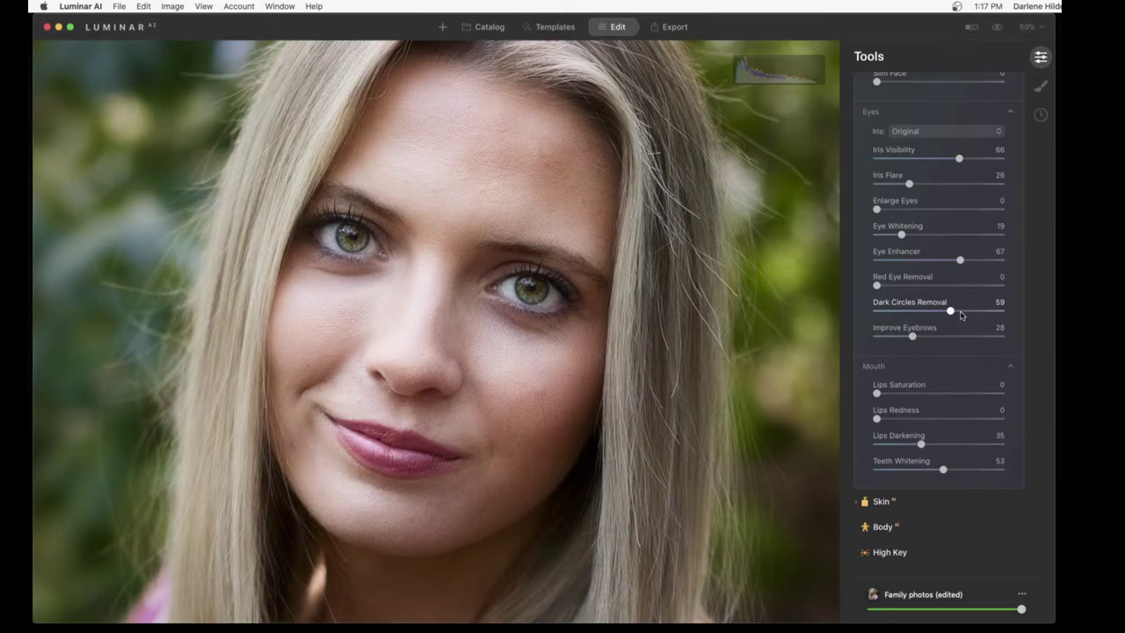
scroll(960, 315, down, 3)
drag(891, 414, 940, 351)
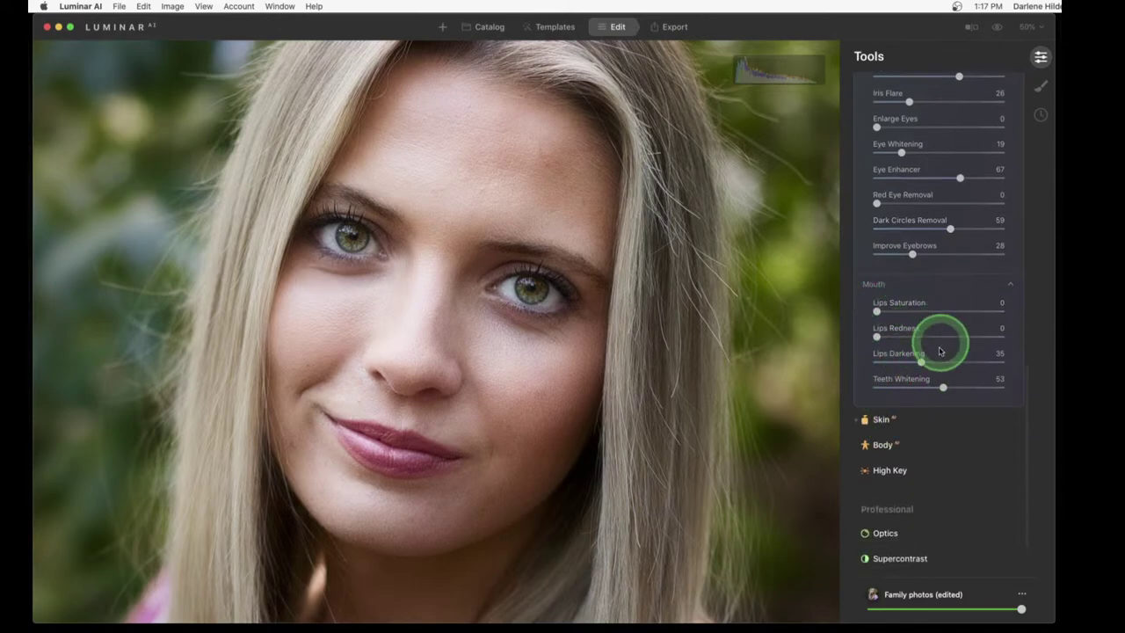
scroll(902, 353, up, 2)
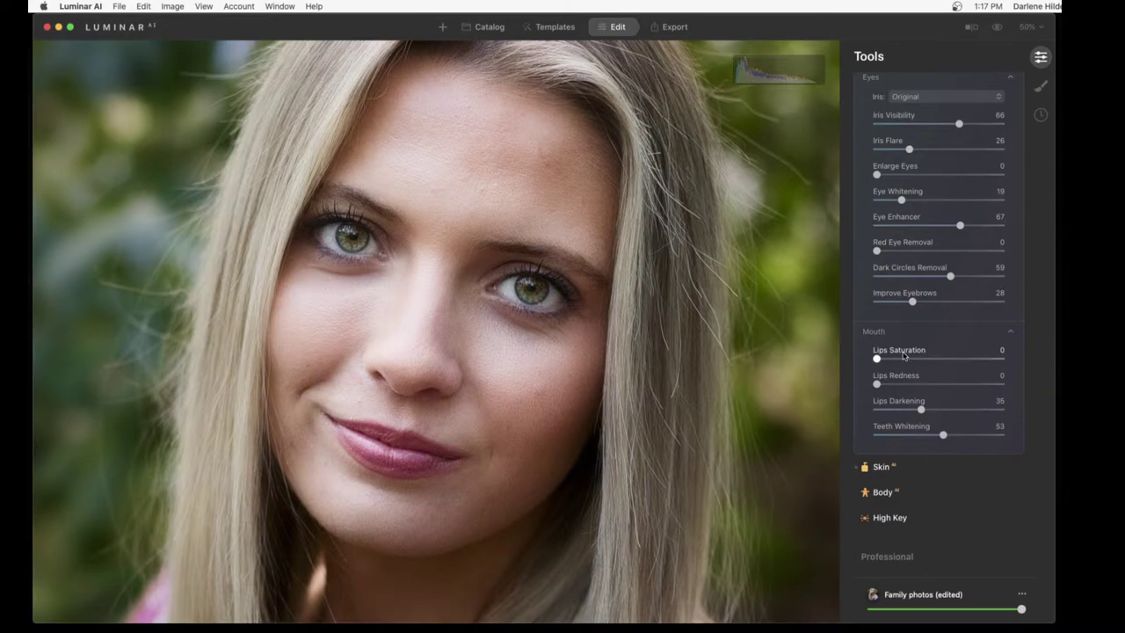
scroll(904, 355, down, 3)
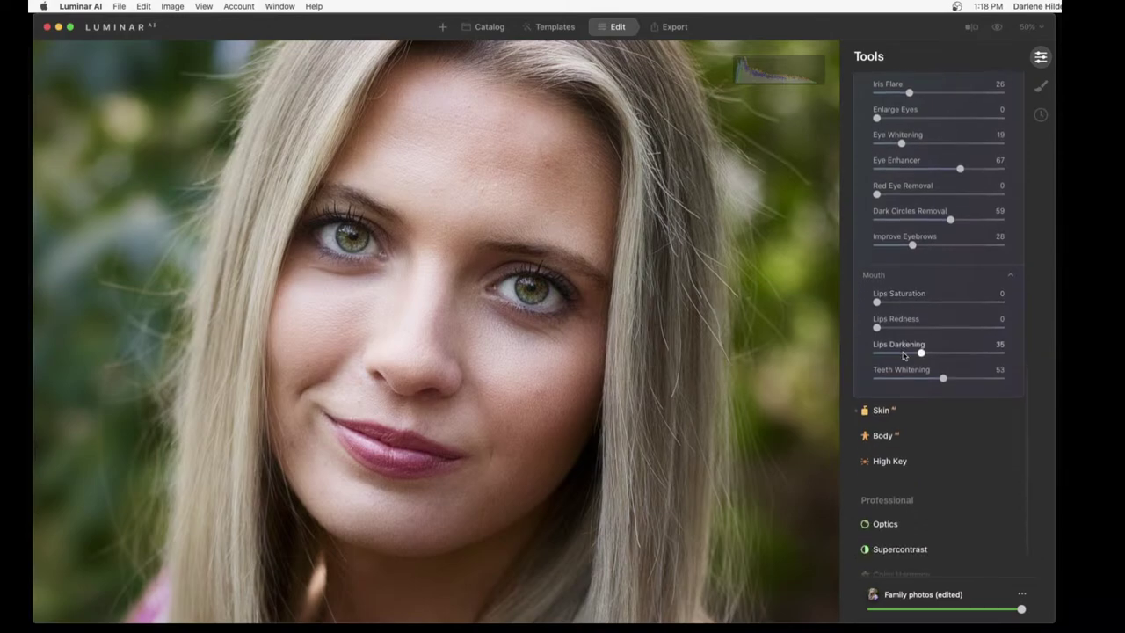
scroll(904, 355, up, 5)
scroll(903, 355, up, 3)
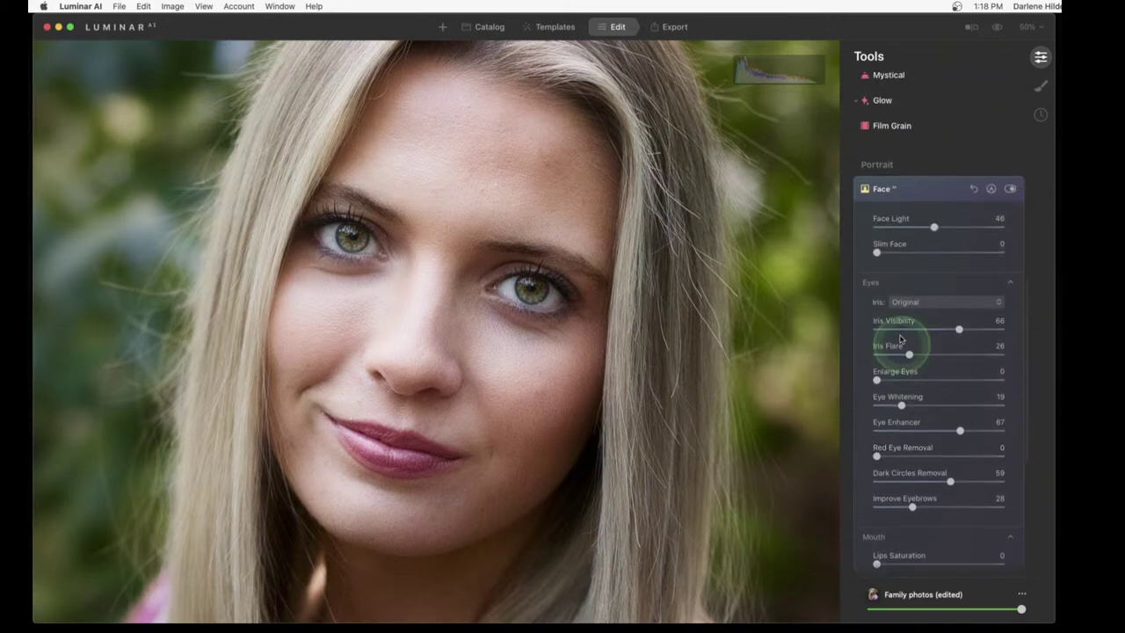
scroll(888, 301, down, 5)
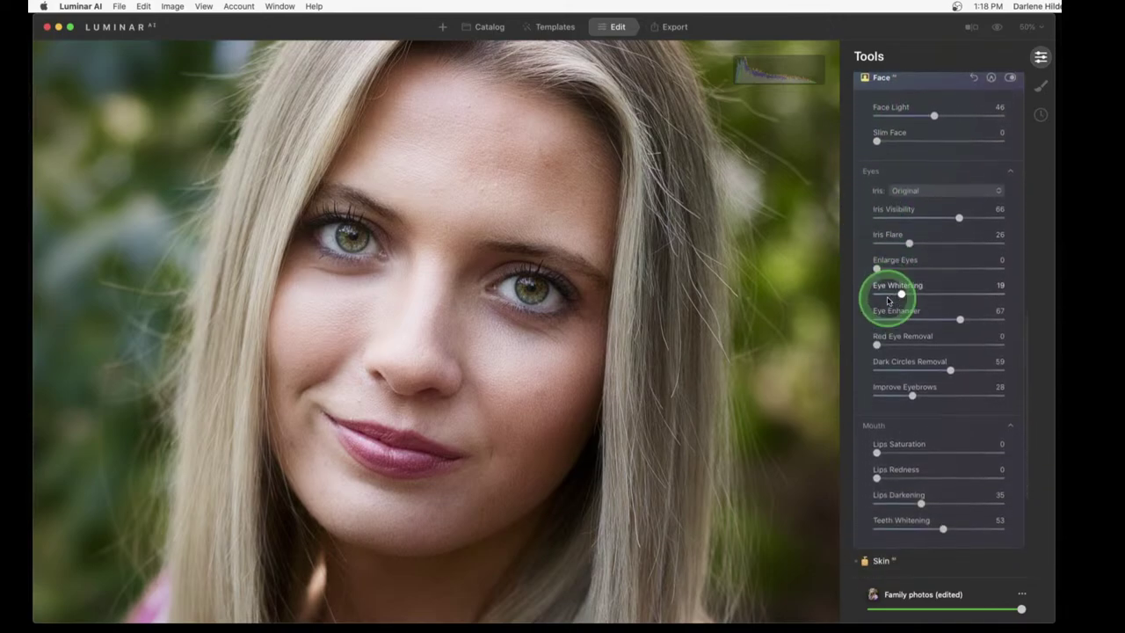
click(880, 374)
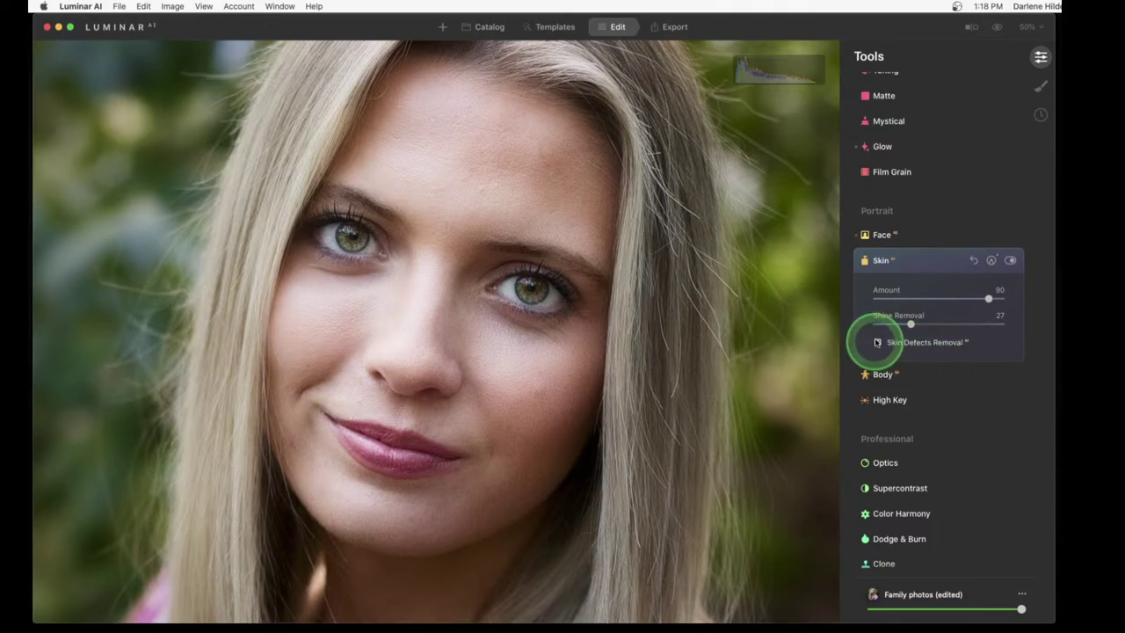
Compare the Skin tool on and off, then raise Amount to 100 and settle at 85
click(1010, 261)
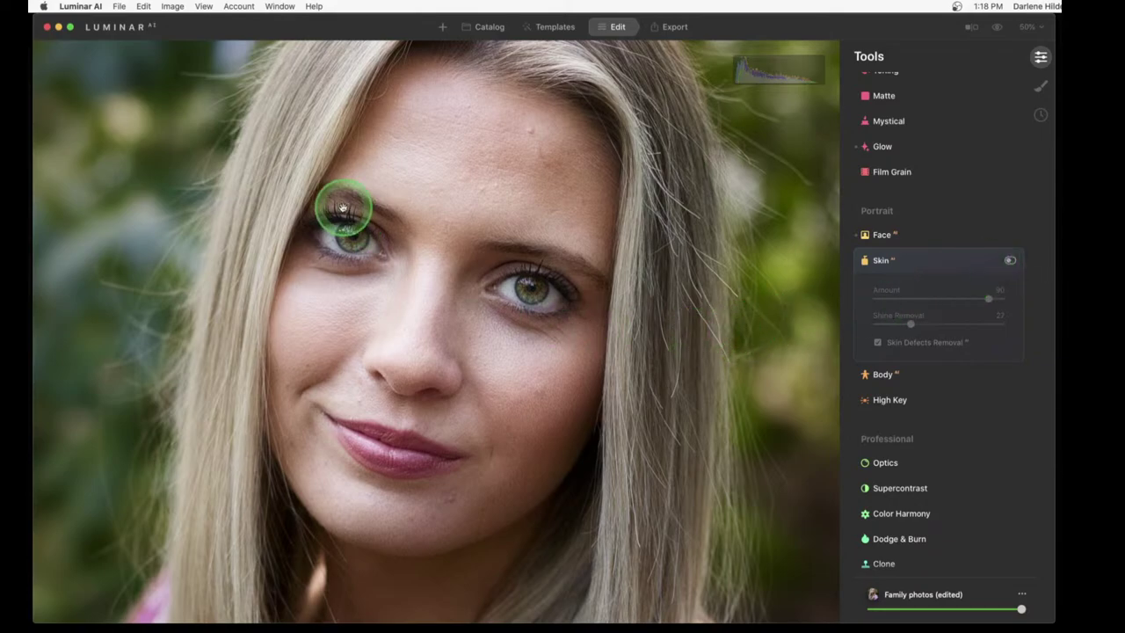
click(1011, 261)
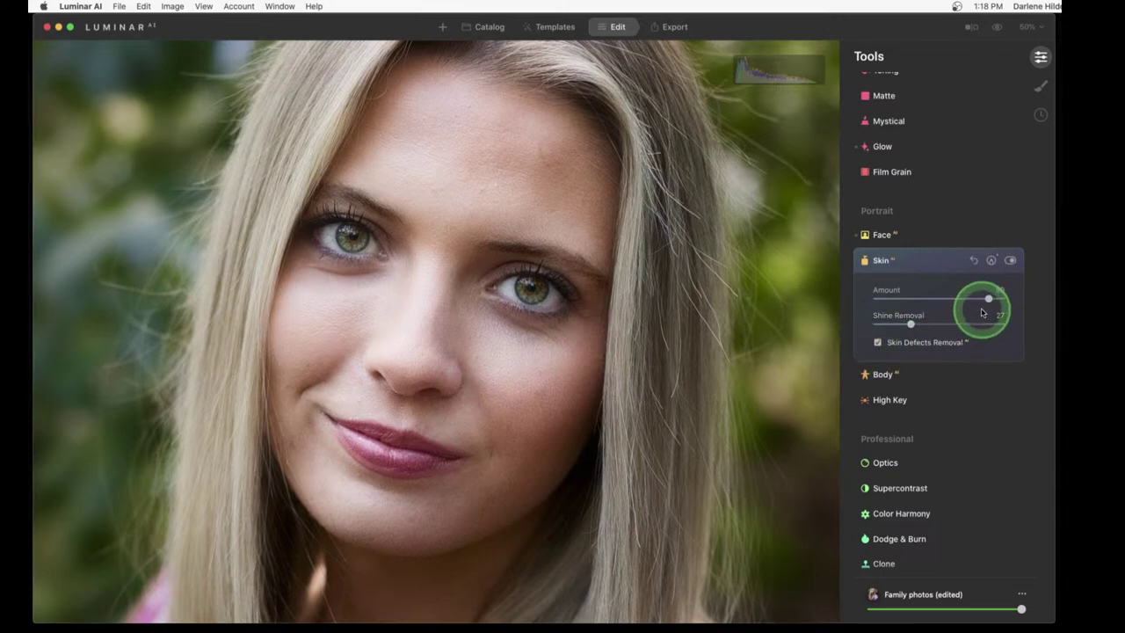
drag(988, 301, 1003, 295)
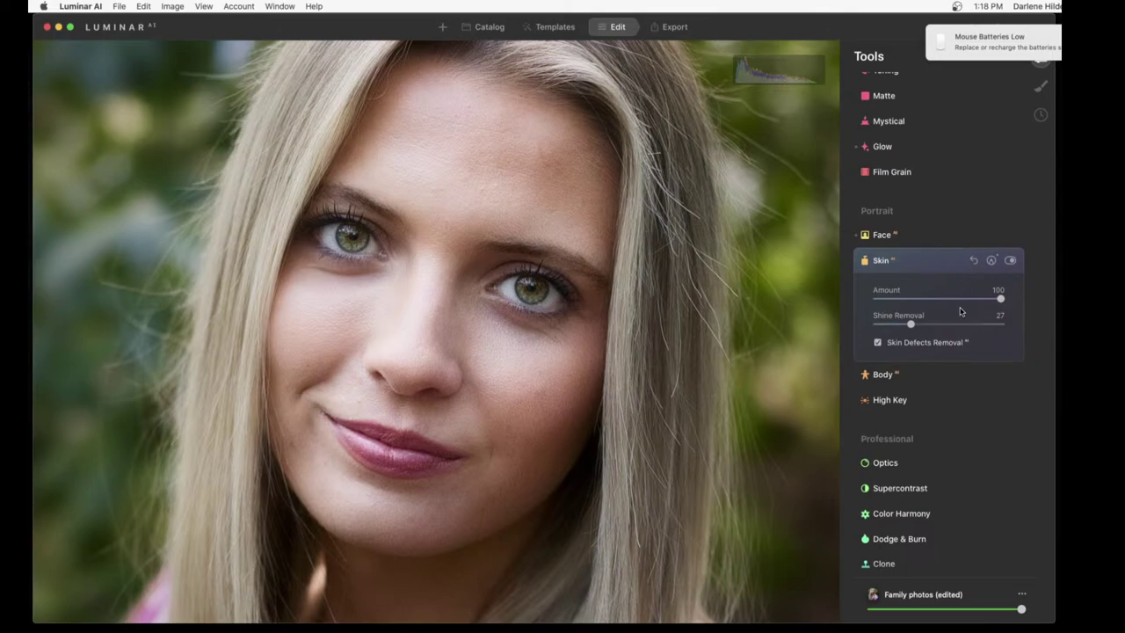
drag(961, 311, 982, 299)
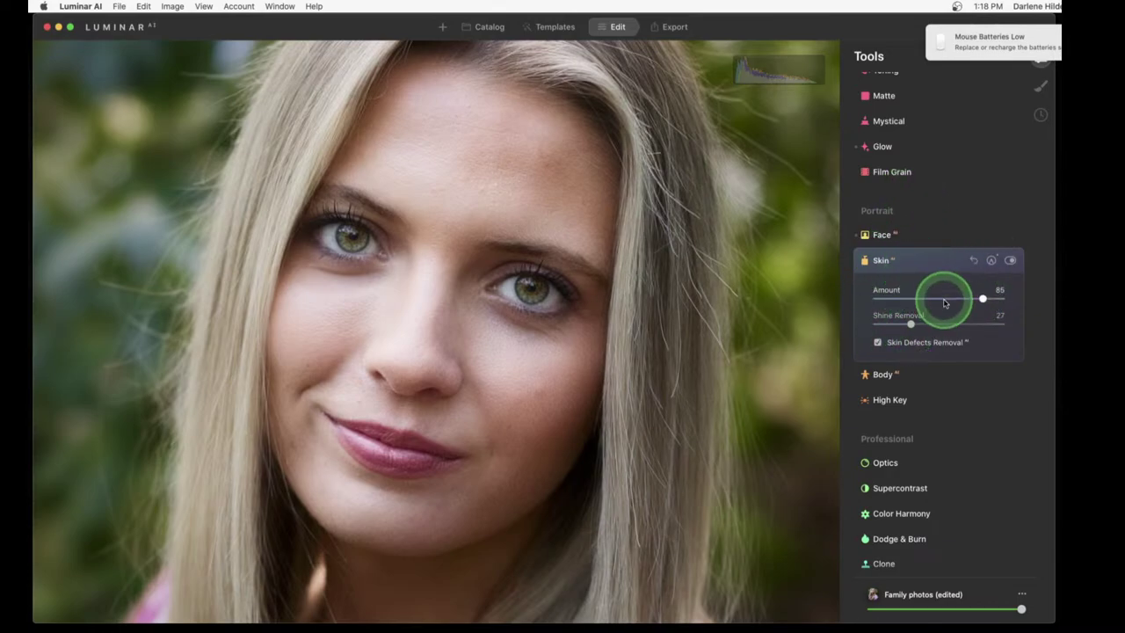
scroll(945, 303, up, 4)
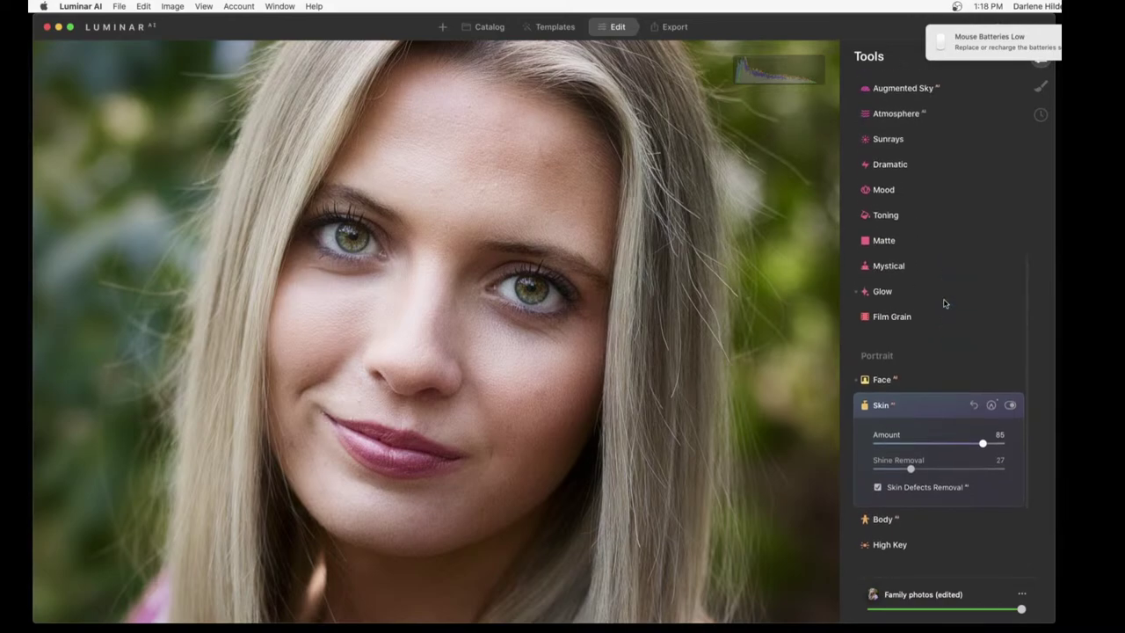
scroll(945, 303, down, 4)
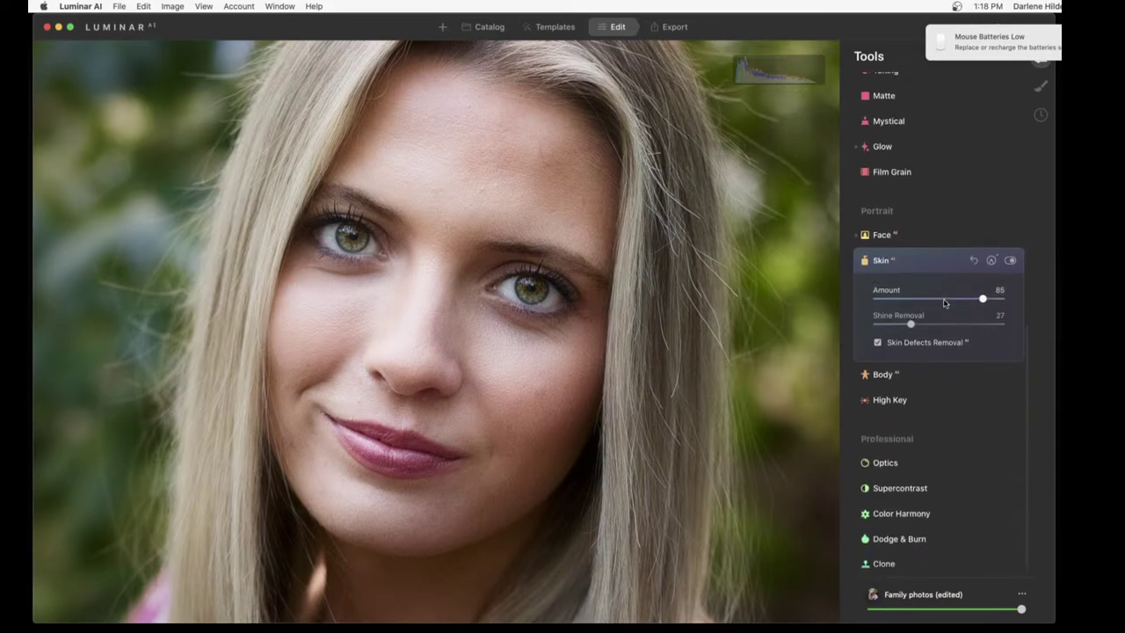
Fit the whole photo in view and ease the vignette Amount from -63 to -49
double_click(550, 304)
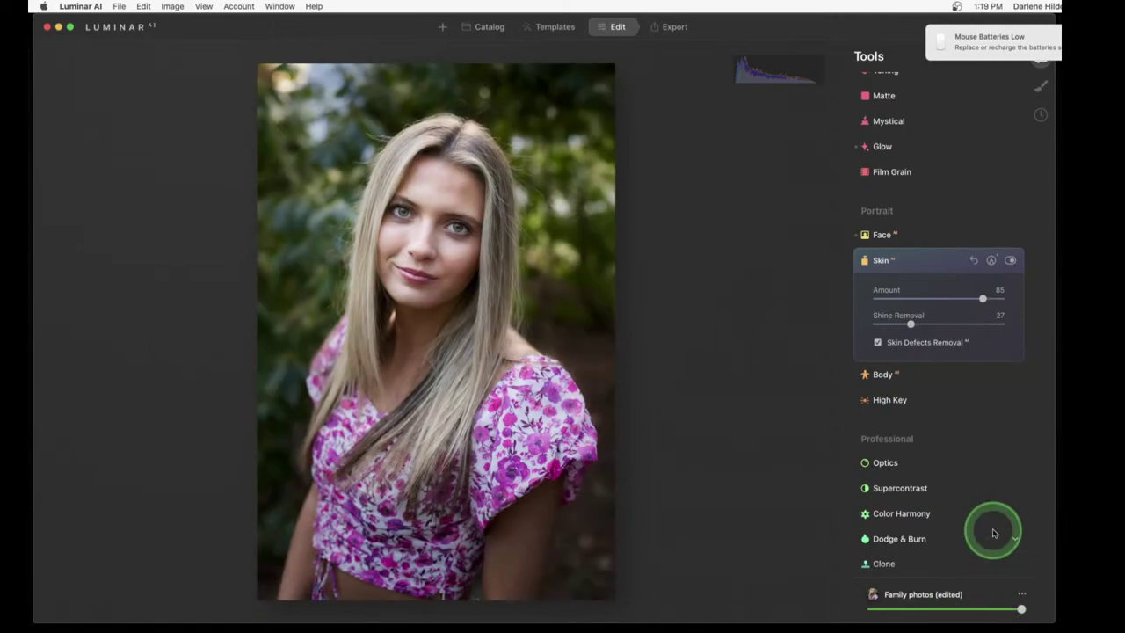
scroll(992, 533, up, 10)
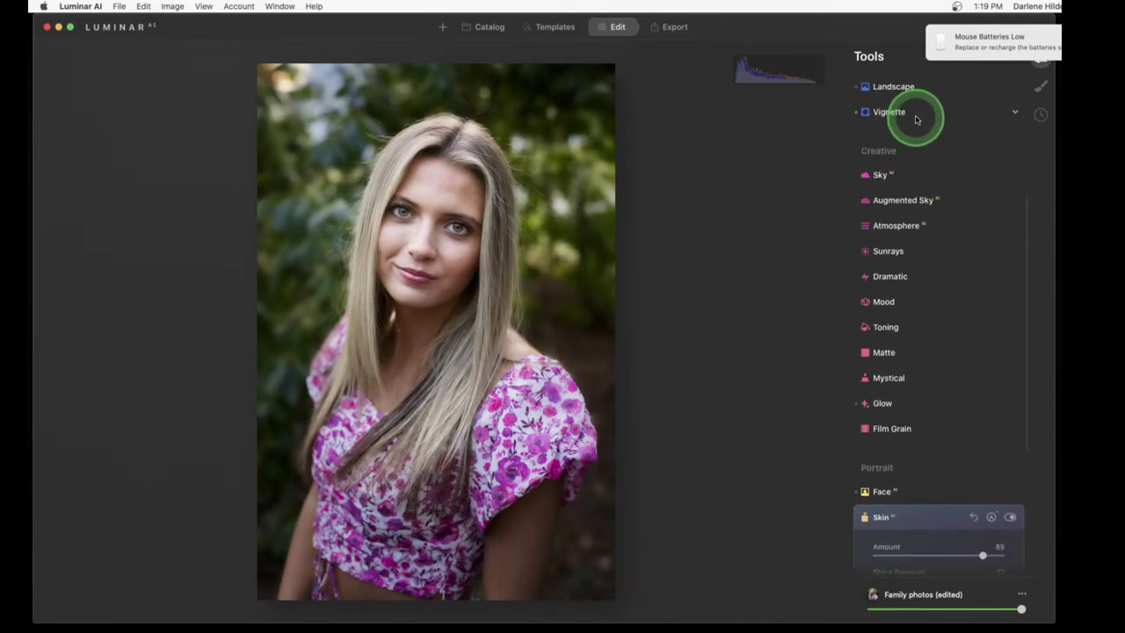
click(915, 113)
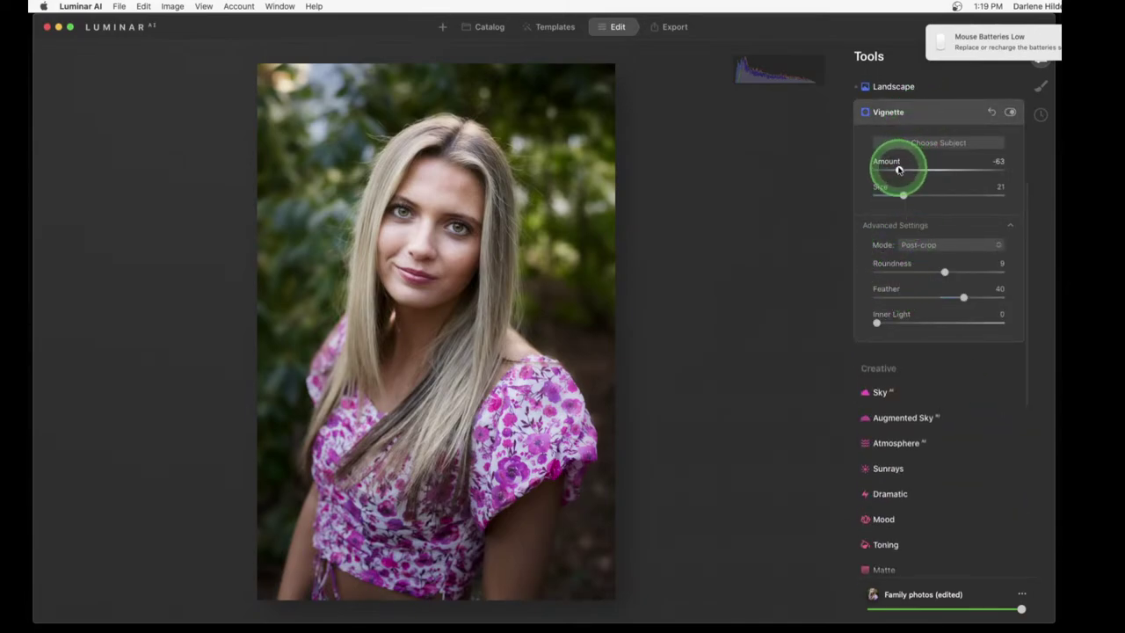
drag(899, 169, 907, 170)
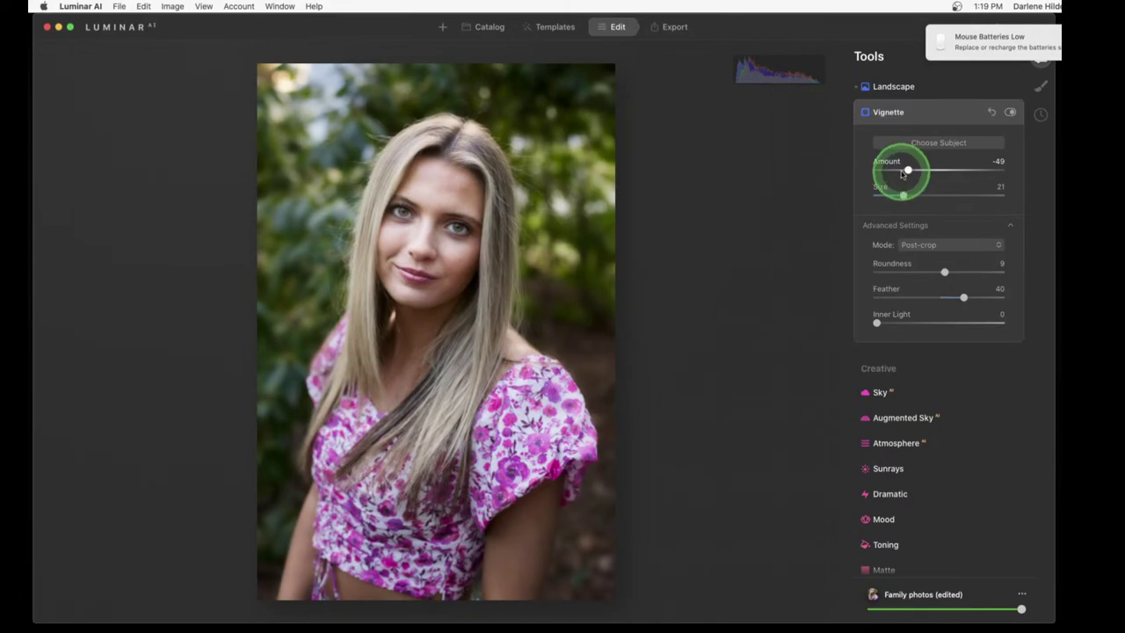
click(922, 113)
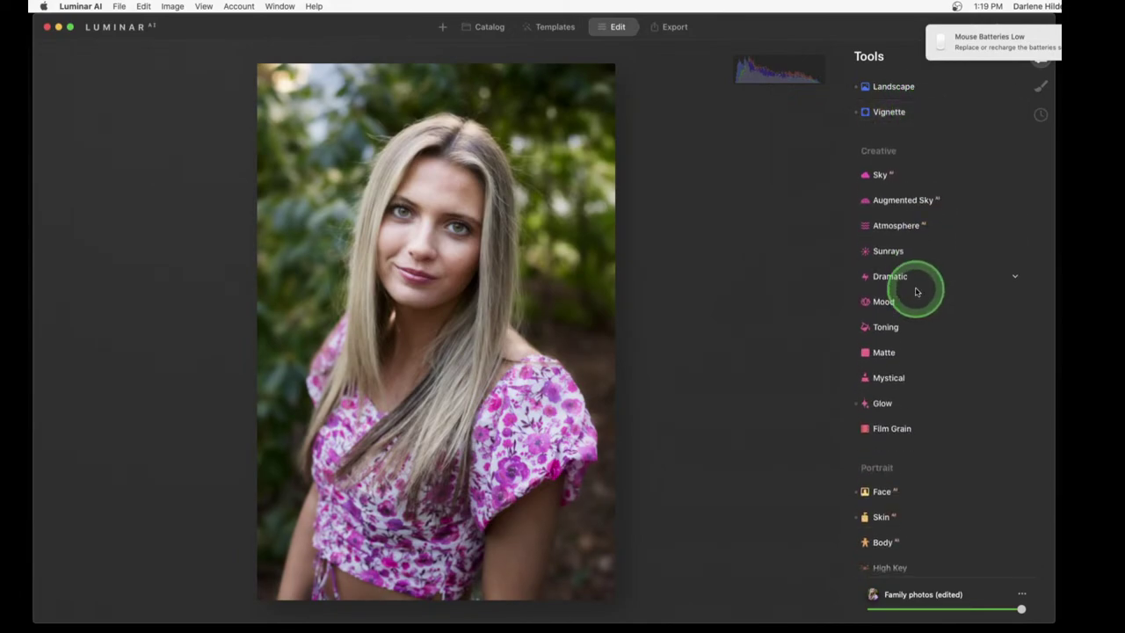
Expand Glow's advanced settings and invert its paint mask
scroll(916, 291, down, 3)
click(883, 310)
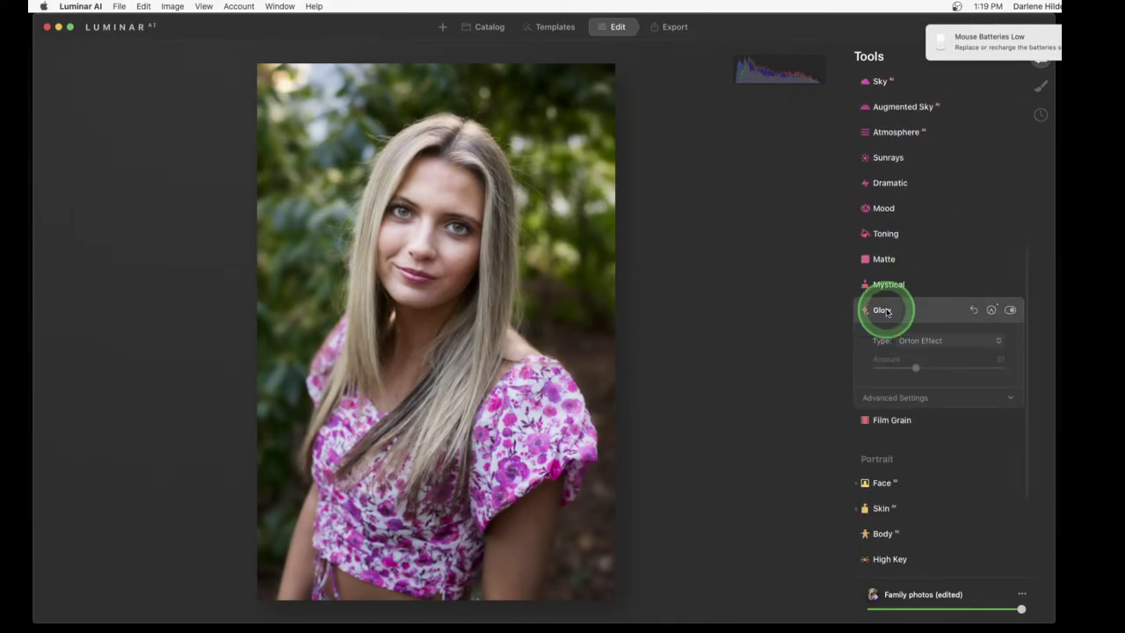
scroll(884, 307, down, 4)
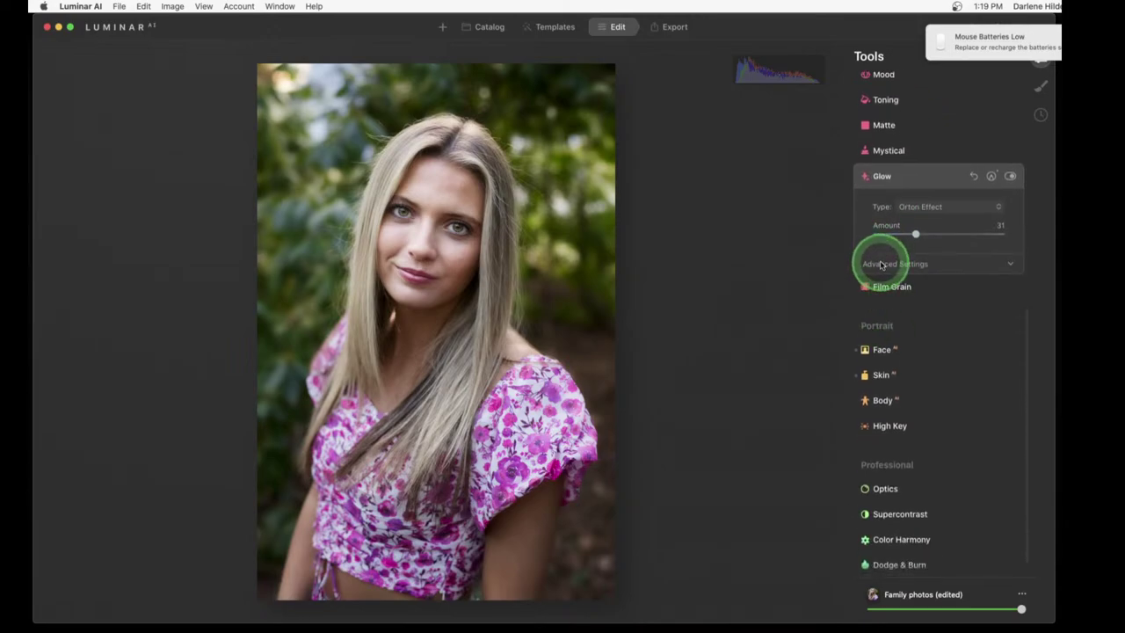
click(882, 265)
scroll(884, 260, up, 1)
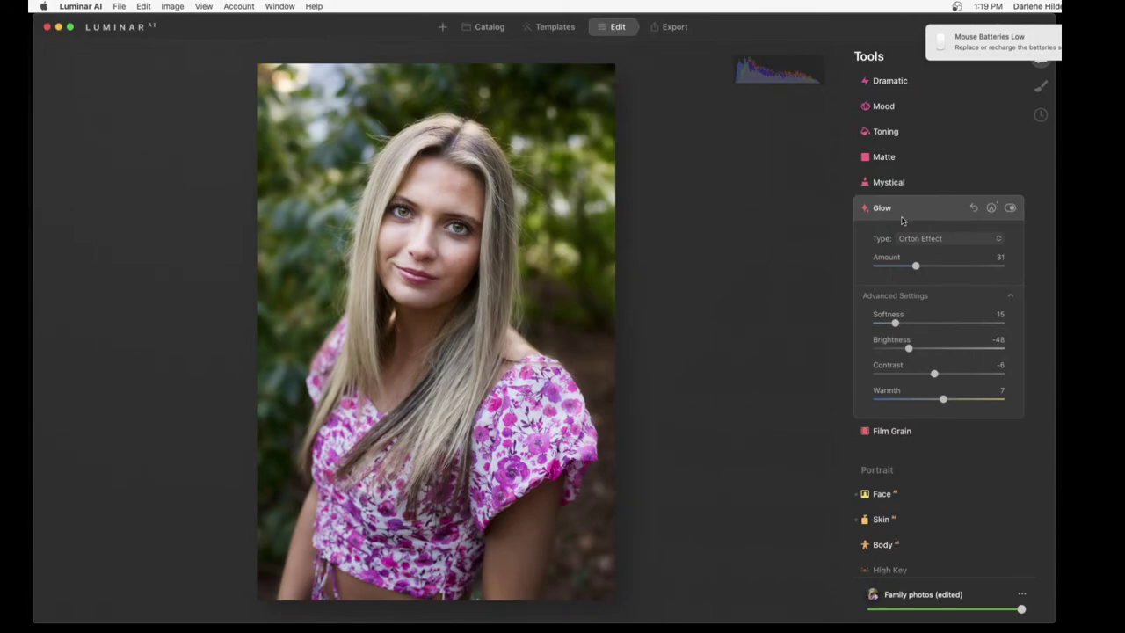
click(991, 209)
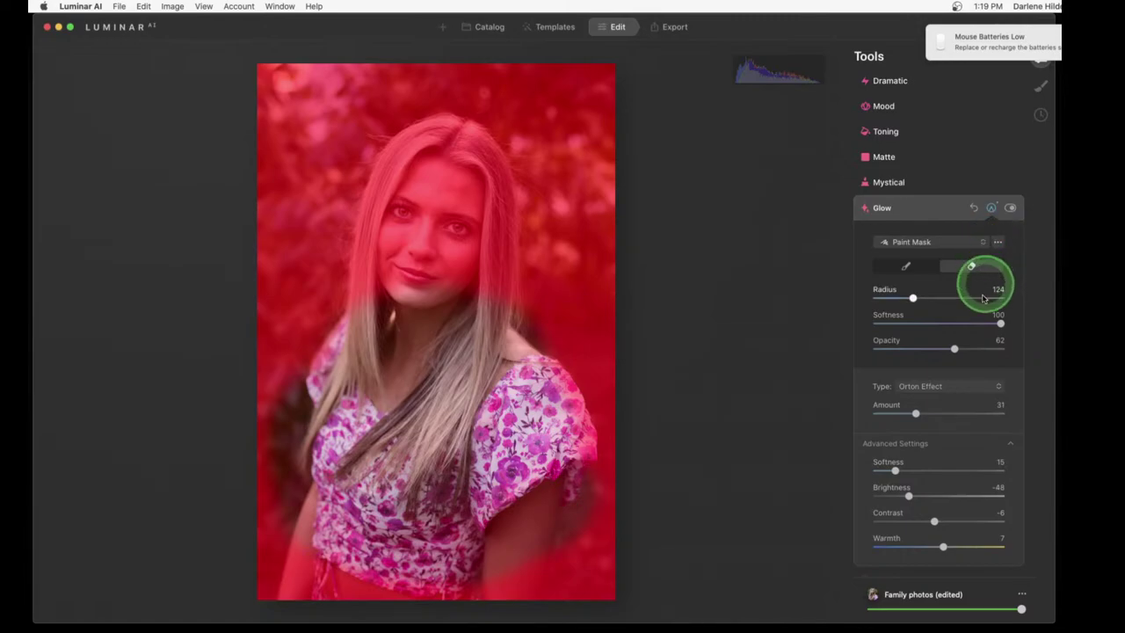
click(998, 244)
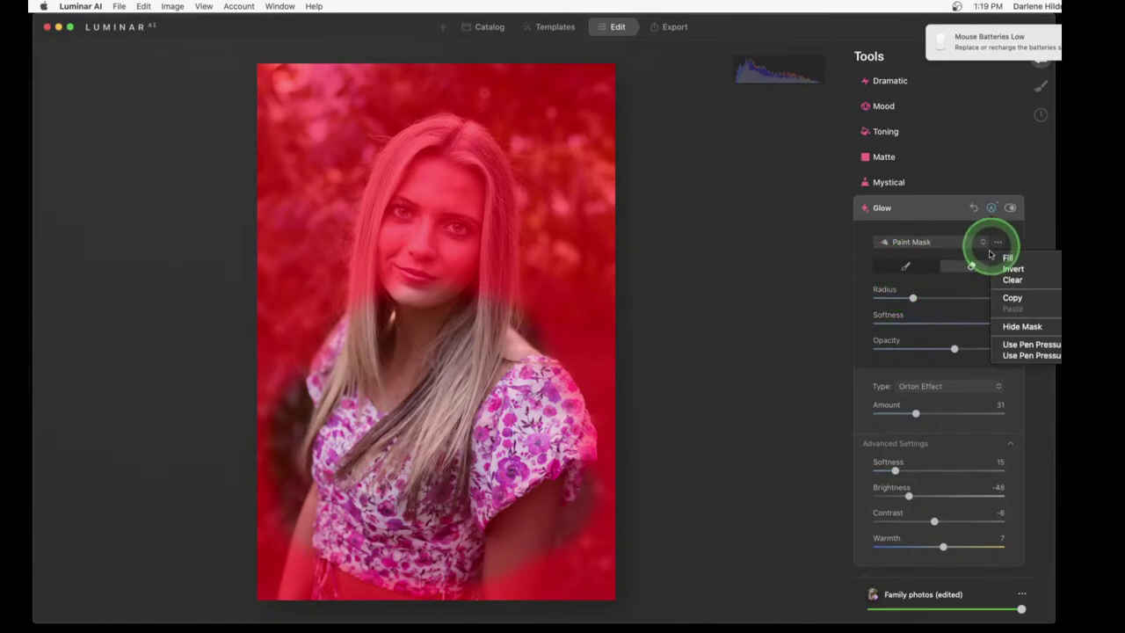
click(1002, 283)
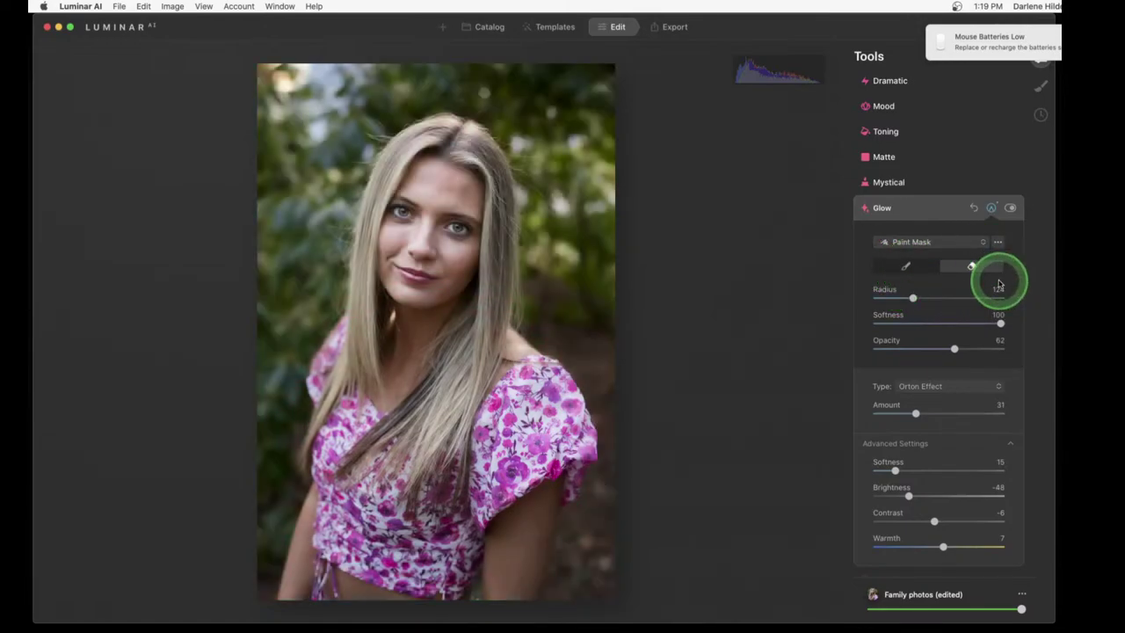
click(998, 244)
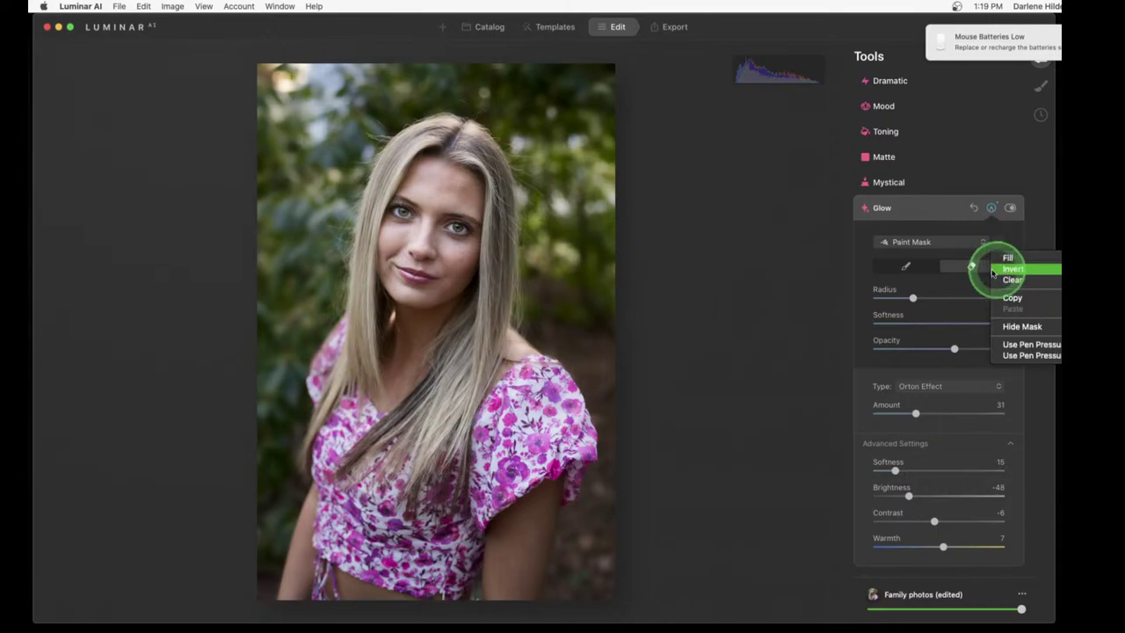
click(1006, 269)
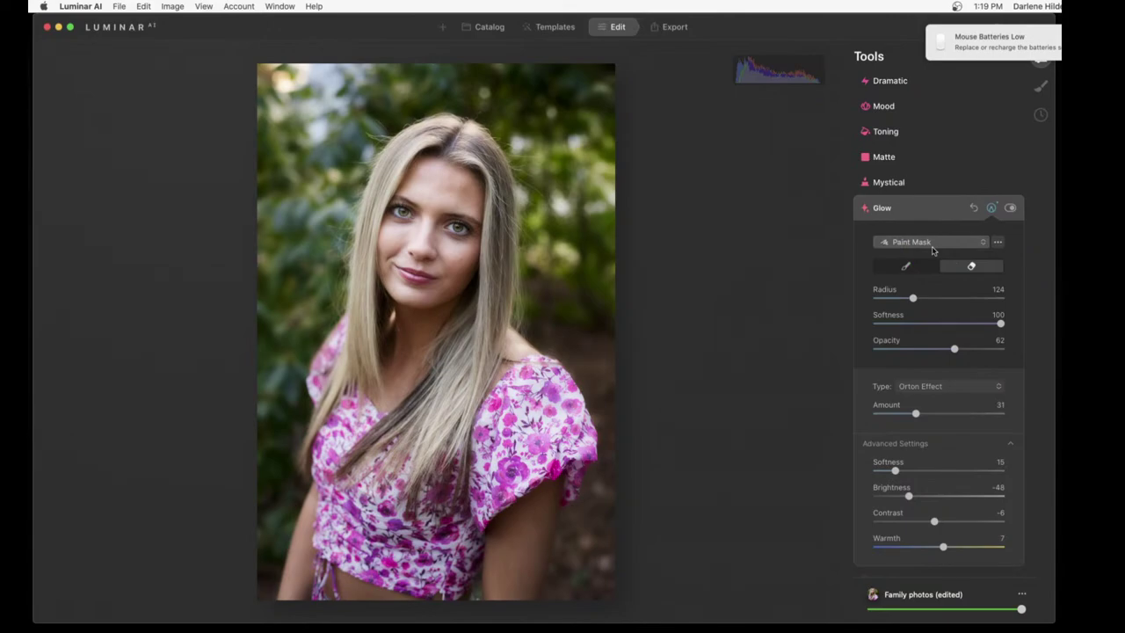
Keep the Orton Effect glow at Amount 31, comparing it on and off
click(934, 253)
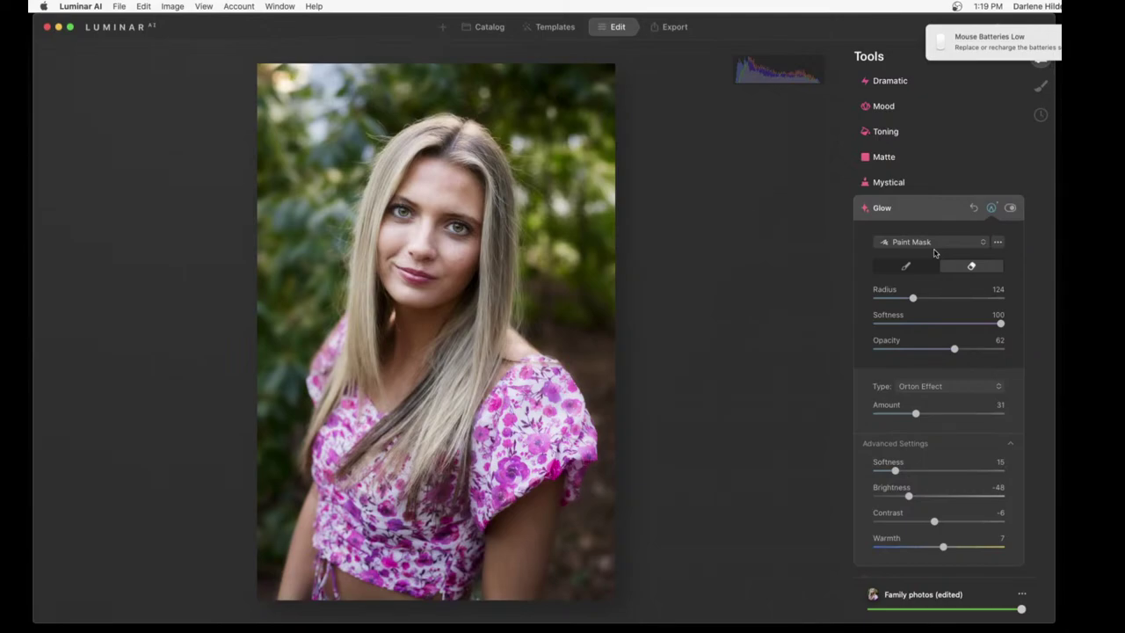
drag(934, 253, 916, 207)
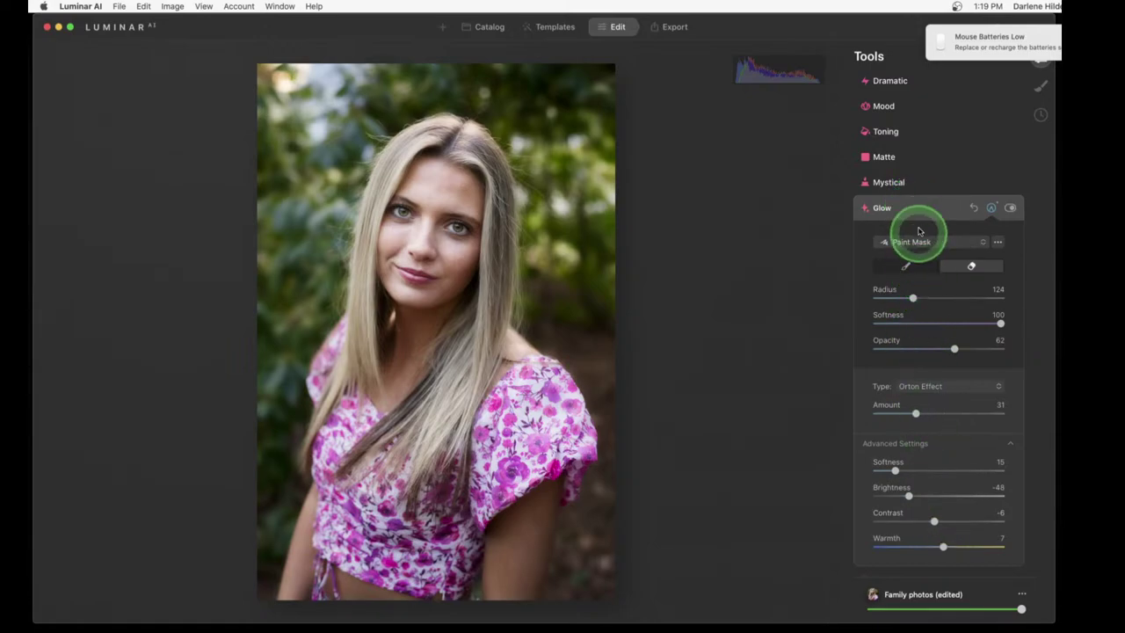
click(926, 209)
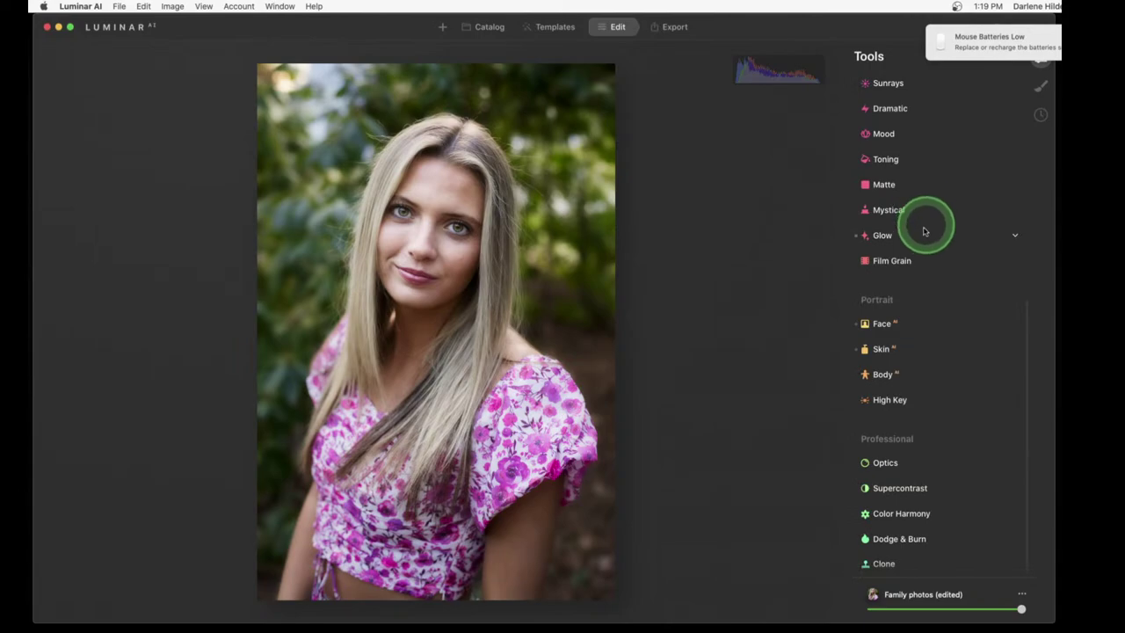
click(919, 234)
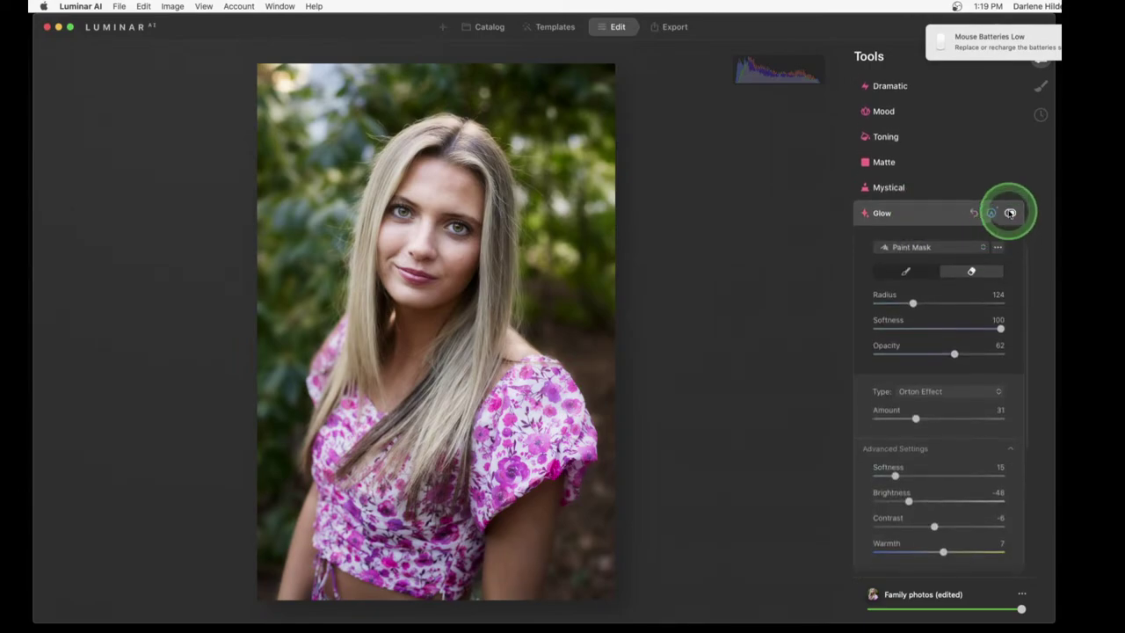
click(1011, 213)
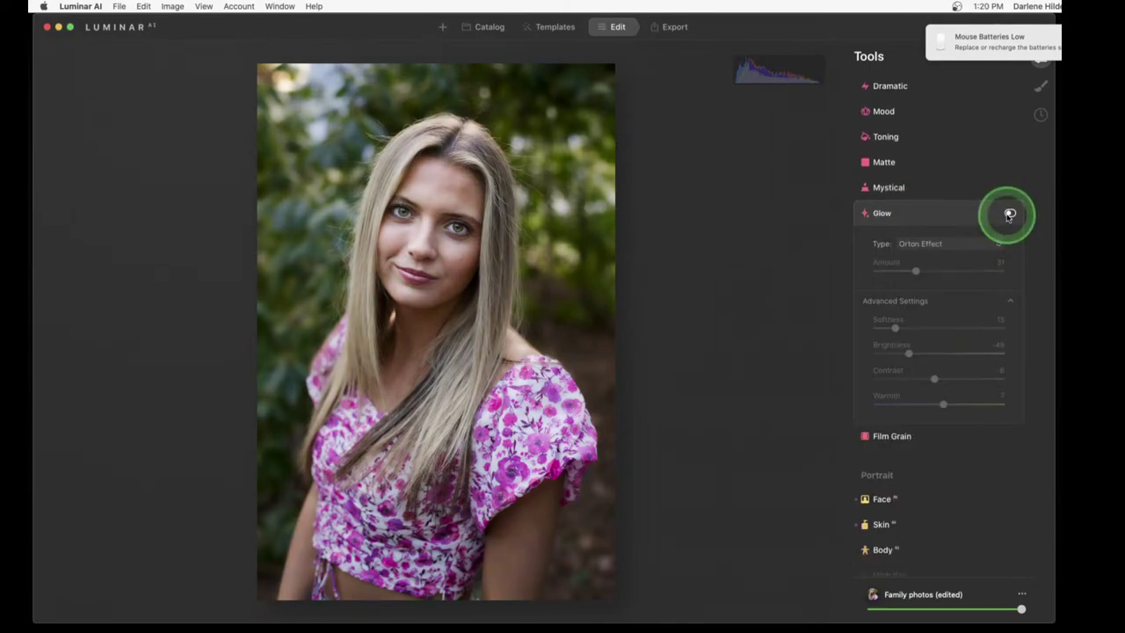
click(1010, 215)
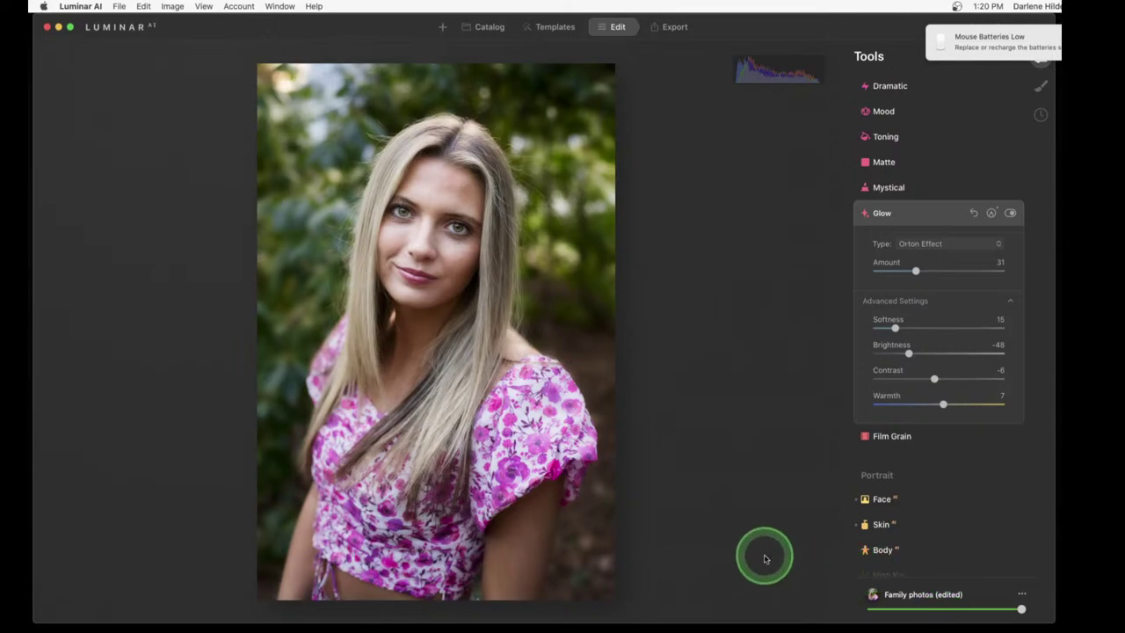
Save the edits into the Family photos template and rename it to the model's name plus 'portrait'
click(1021, 594)
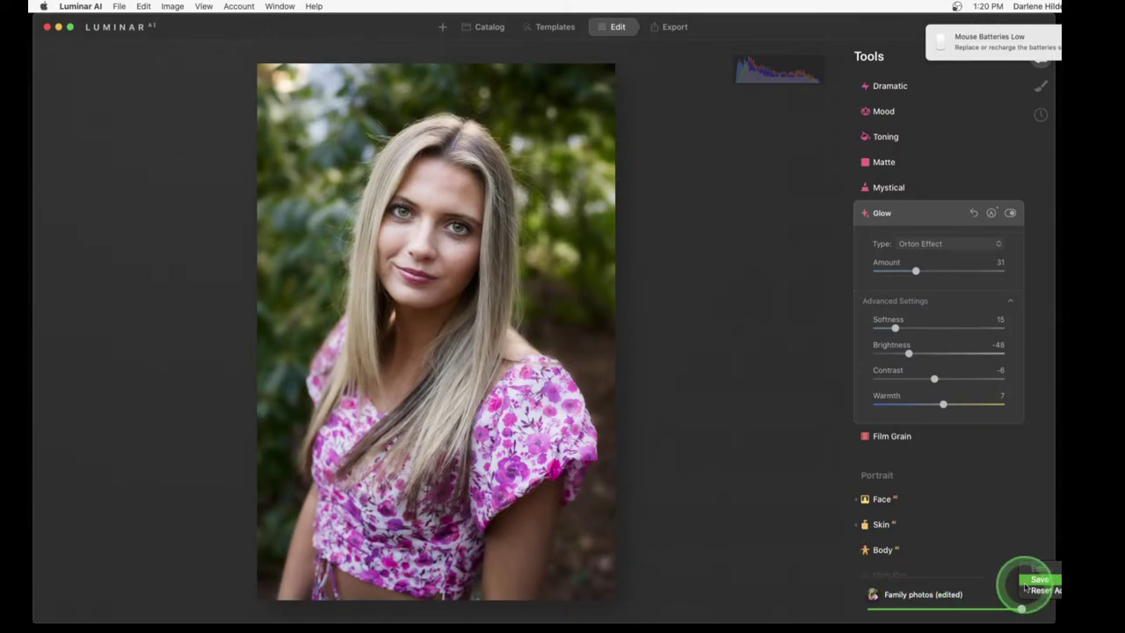
click(1037, 581)
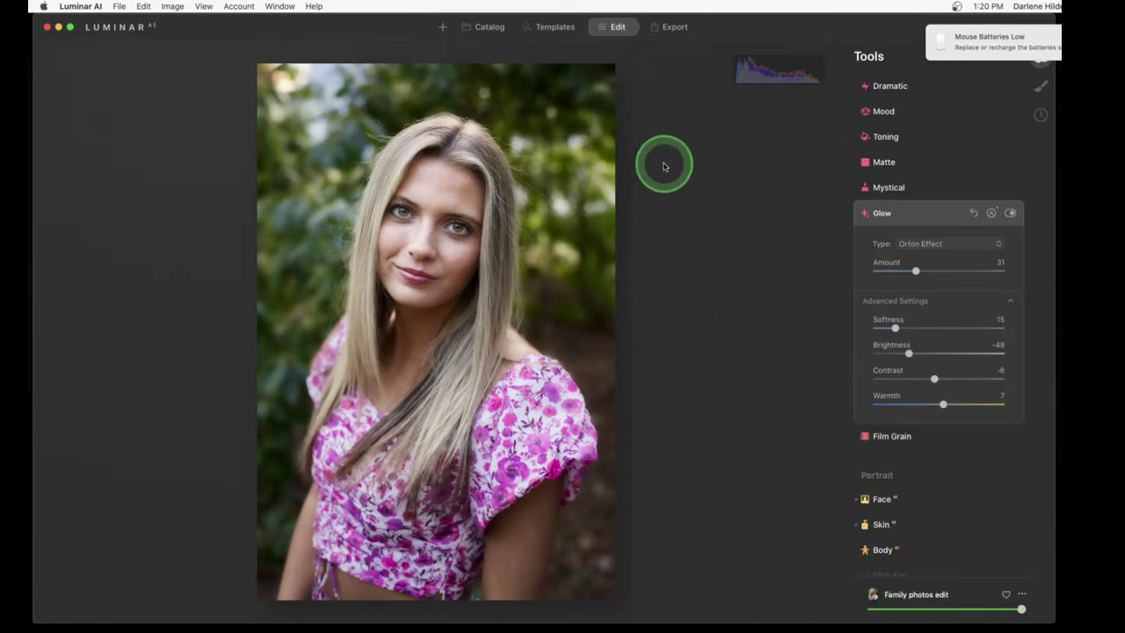
click(552, 27)
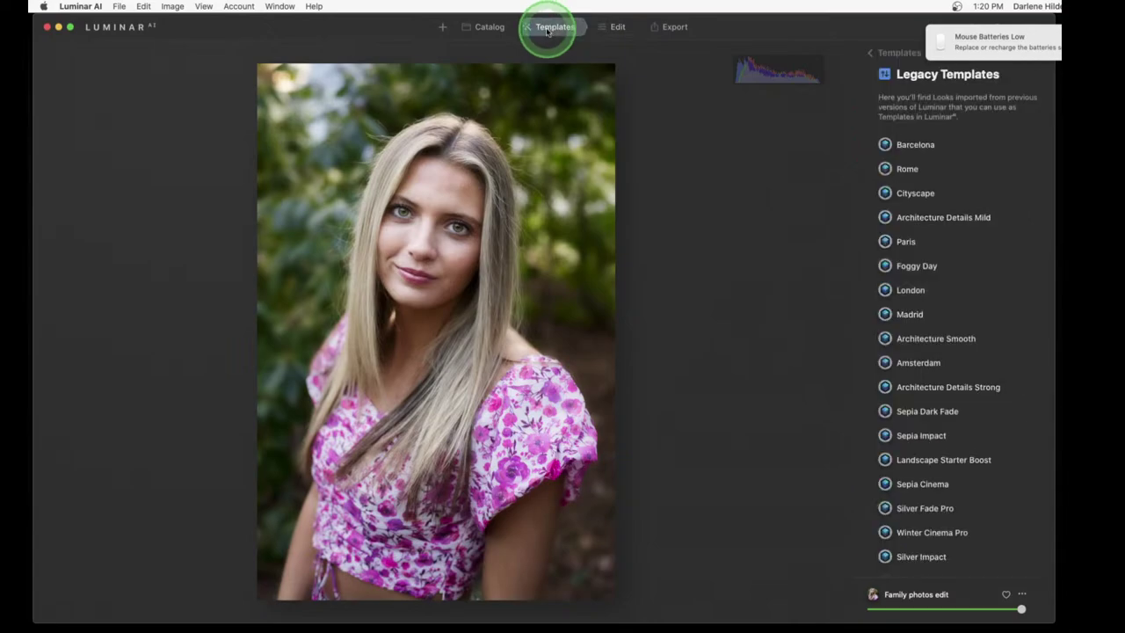
scroll(919, 158, up, 1)
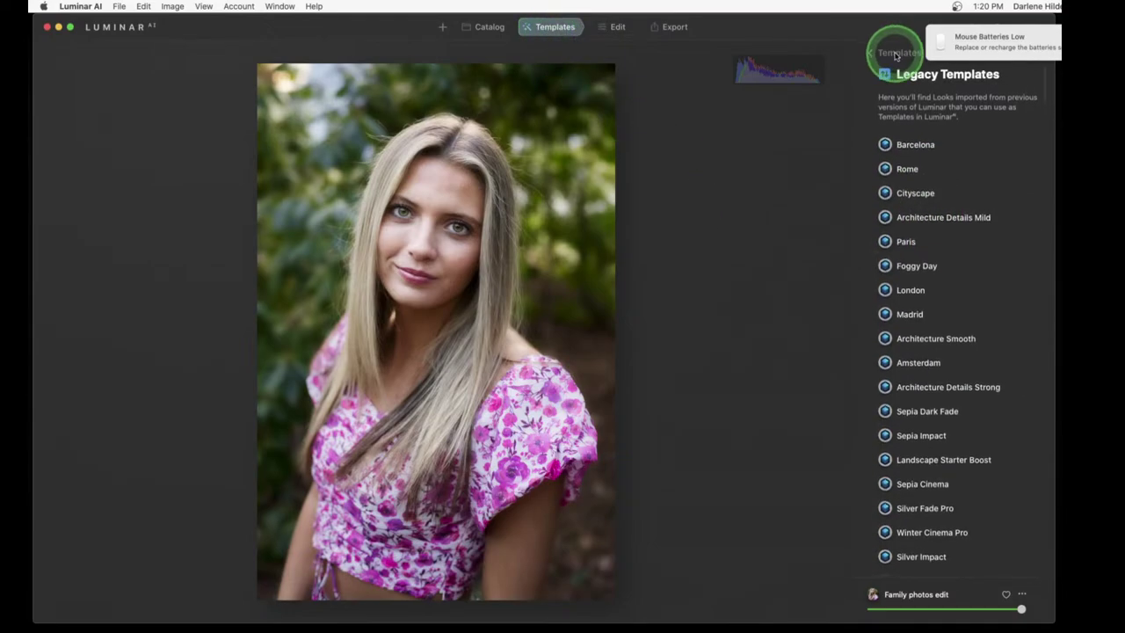
click(893, 52)
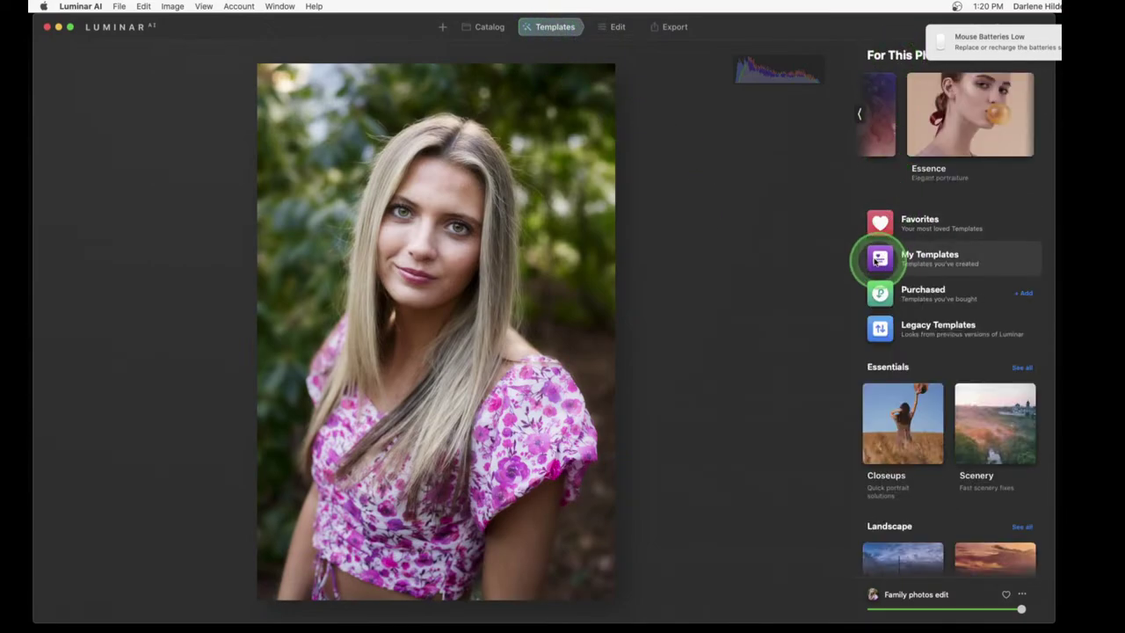
click(876, 260)
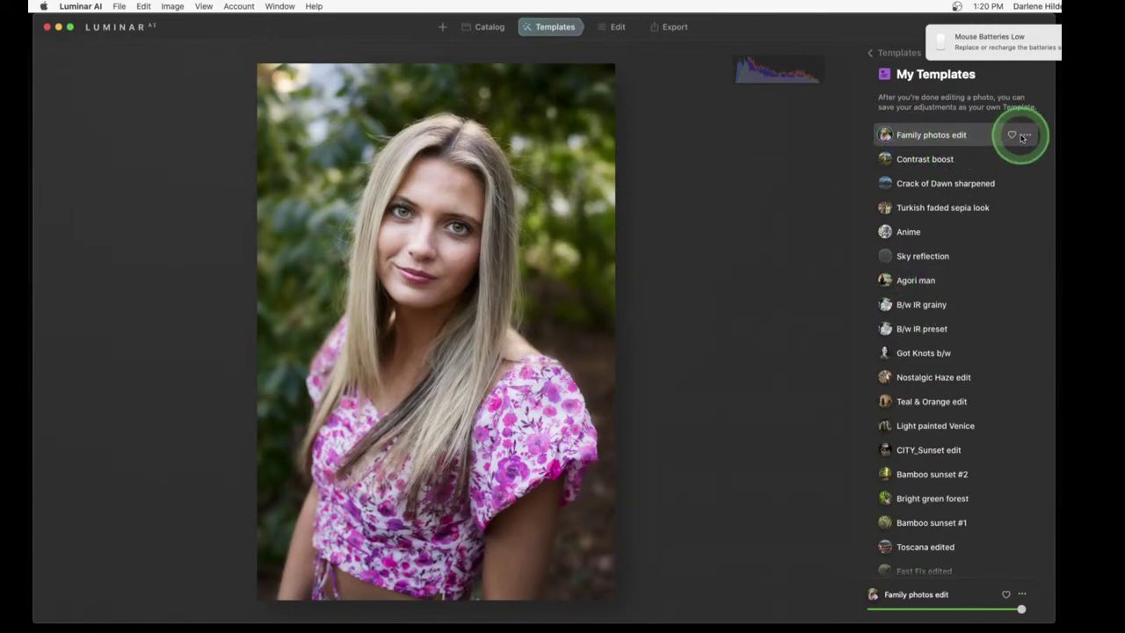
click(1038, 156)
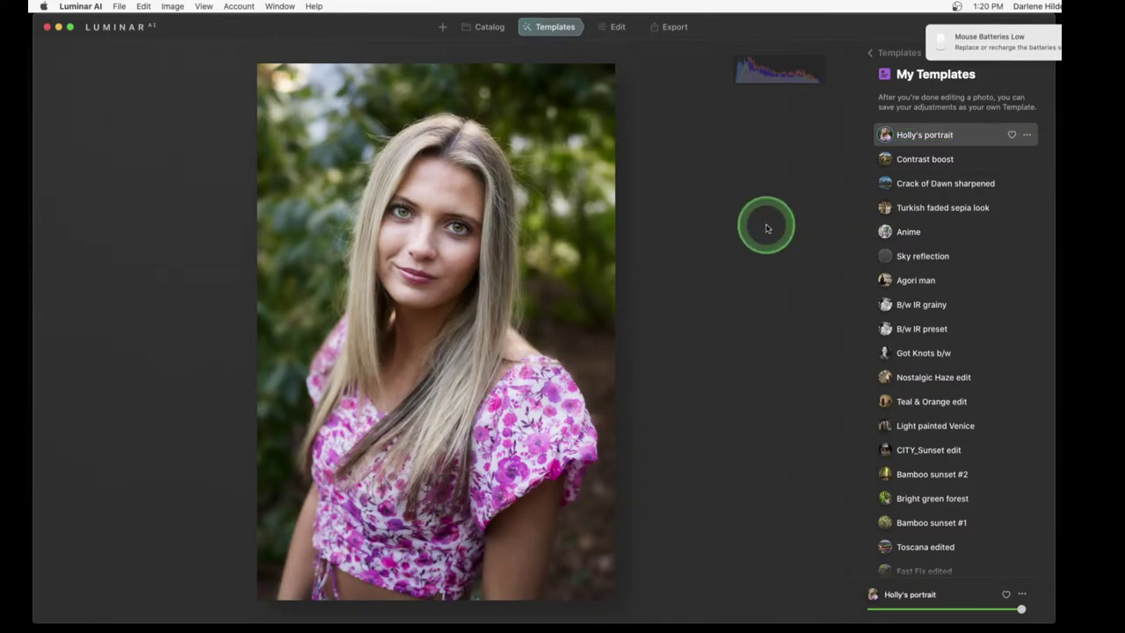
Apply the Holly's portrait template to the woman-in-the-forest photo, compare with the original, and open Edit
click(490, 31)
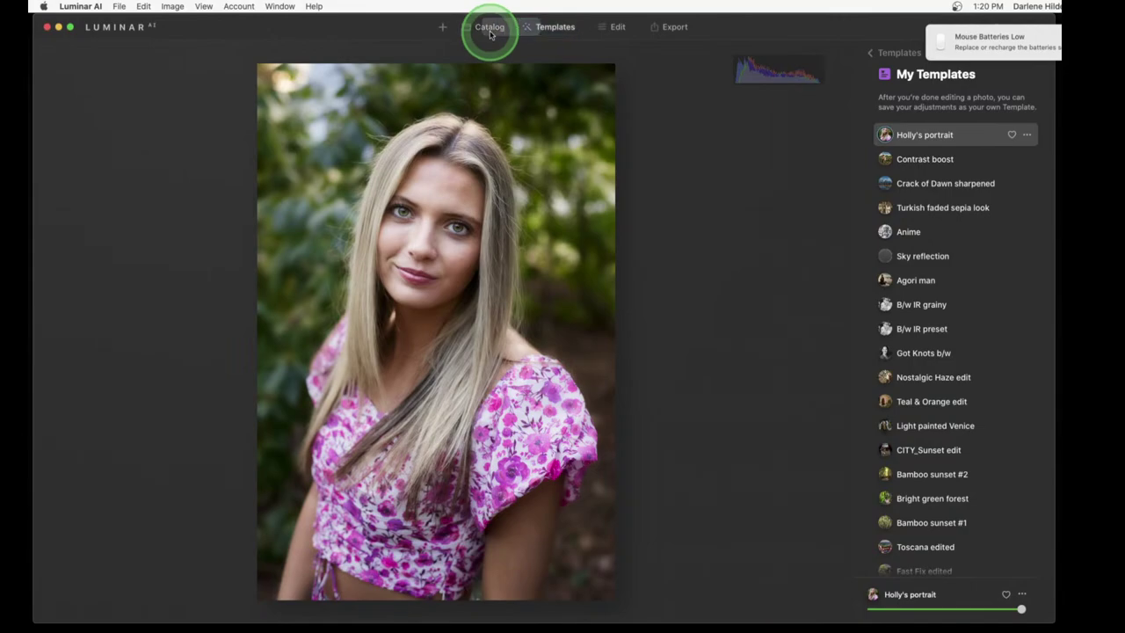
double_click(225, 469)
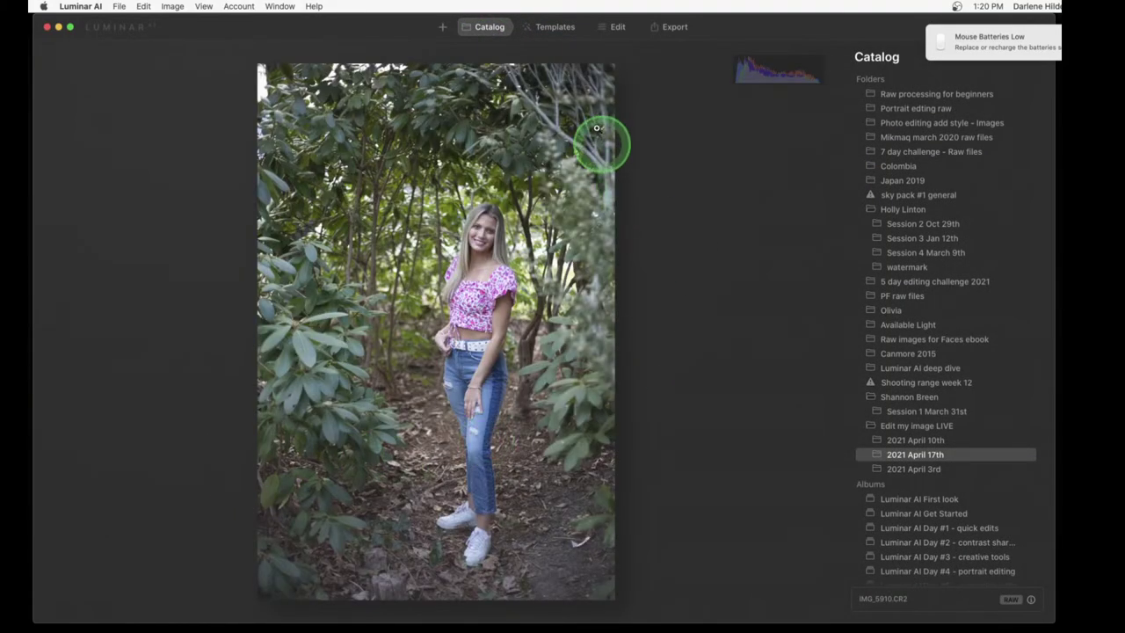
click(560, 28)
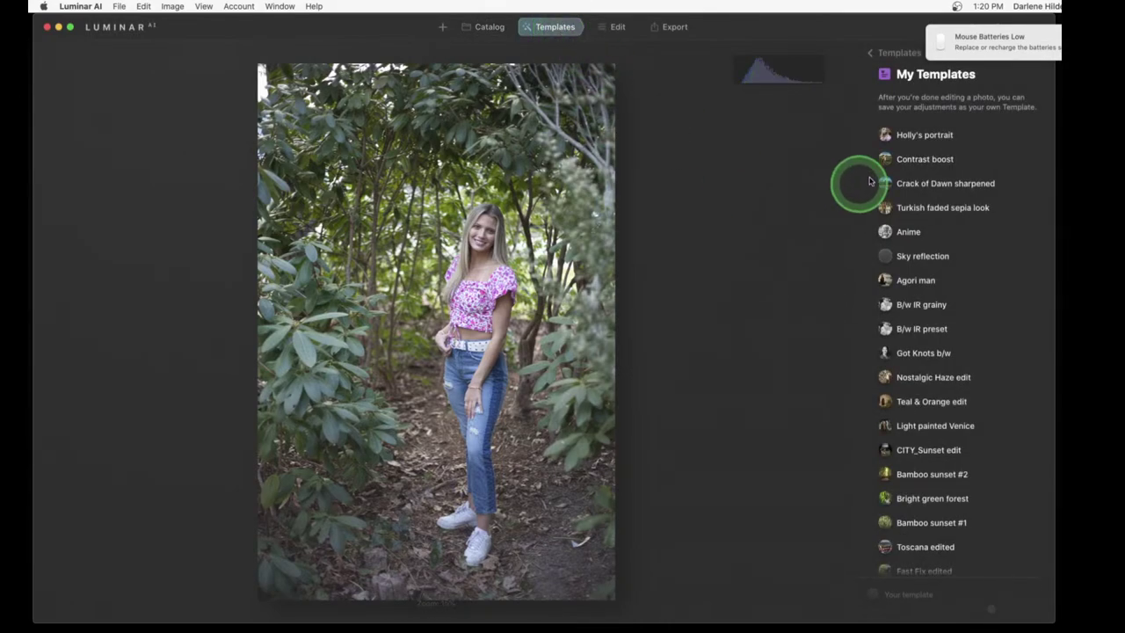
click(920, 137)
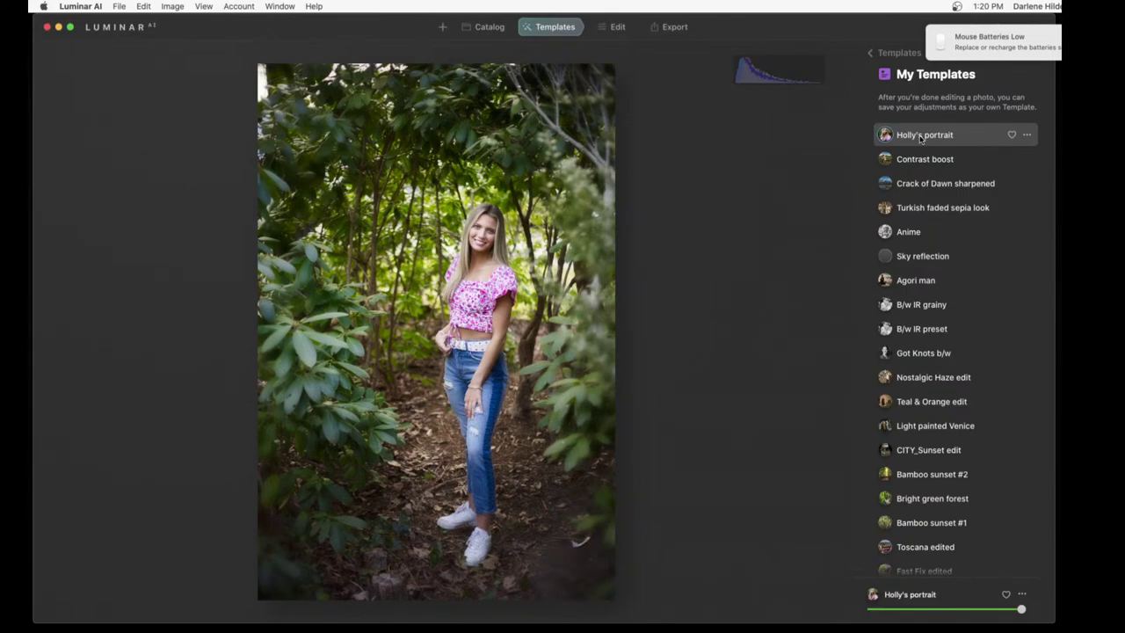
key(backslash)
key(backslash)
click(619, 28)
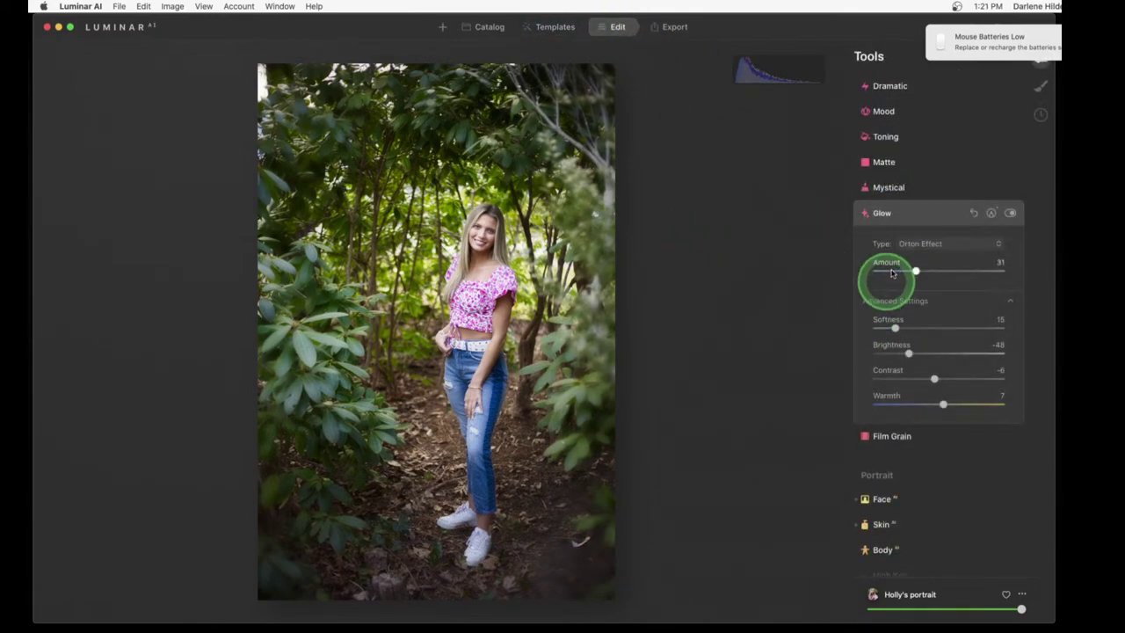
Start editing the Structure mask and set the mask brush opacity to 55
click(914, 218)
scroll(915, 222, up, 5)
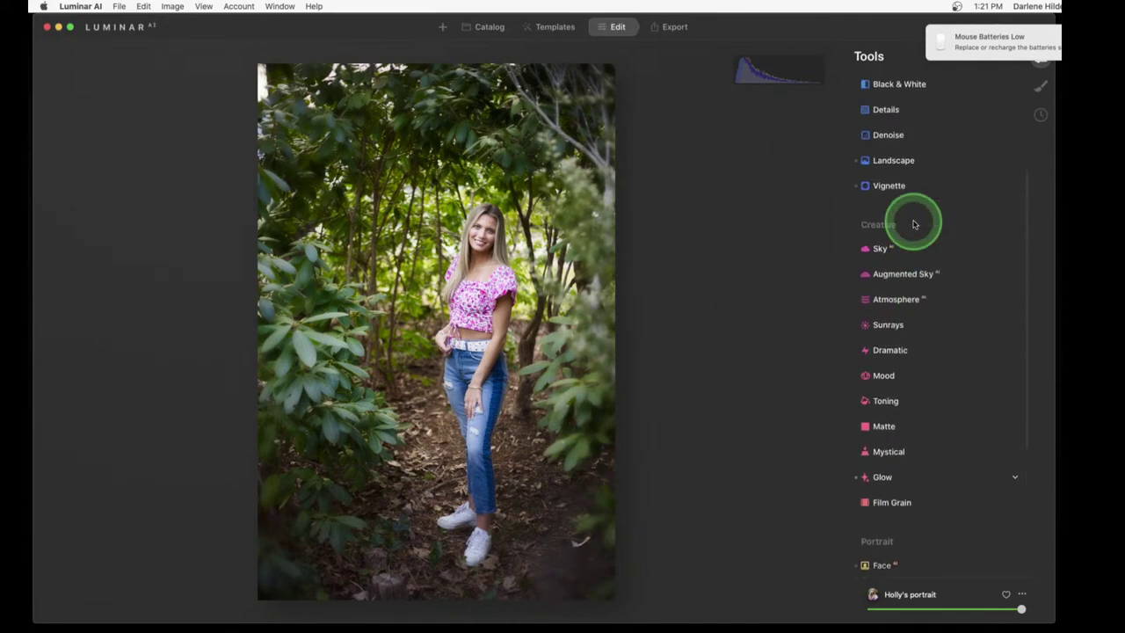
scroll(914, 225, up, 5)
click(900, 211)
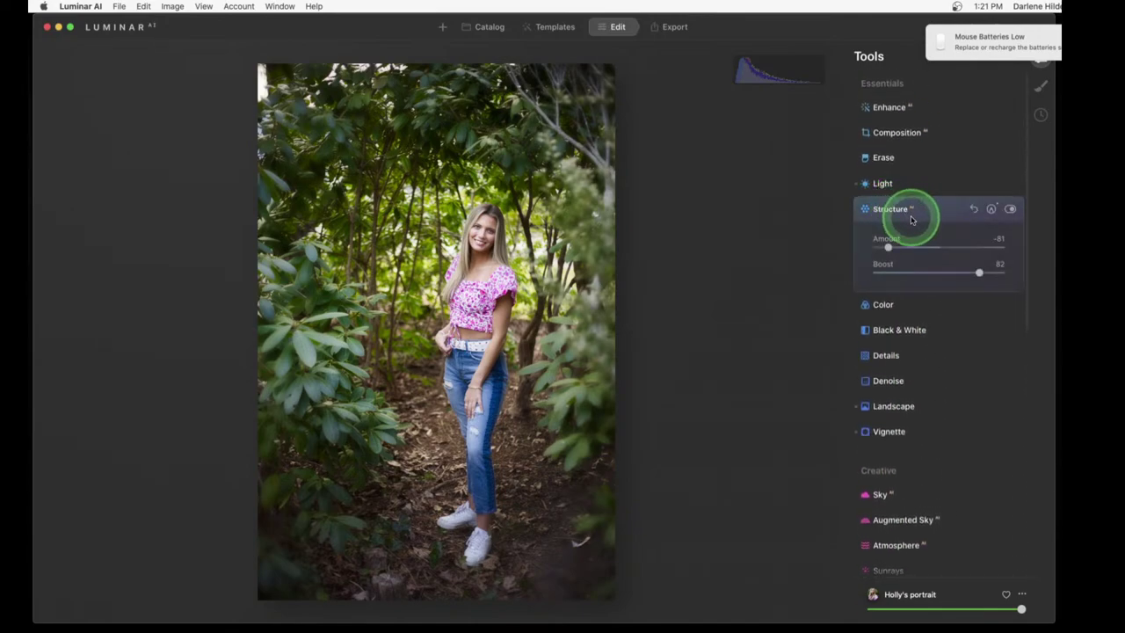
click(991, 211)
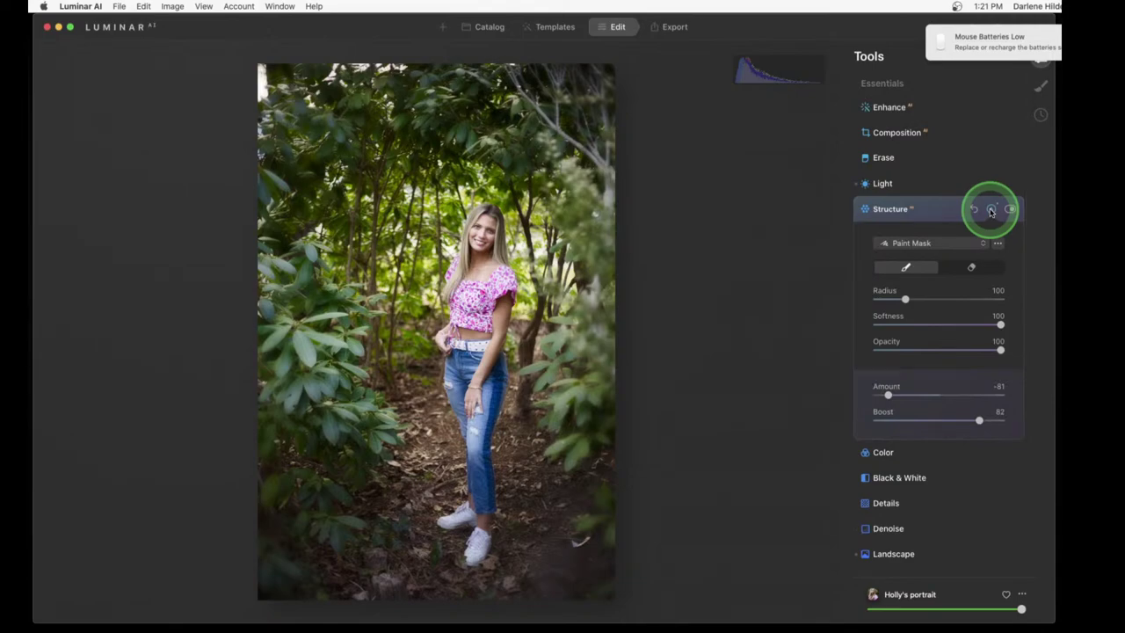
mouse_move(990, 211)
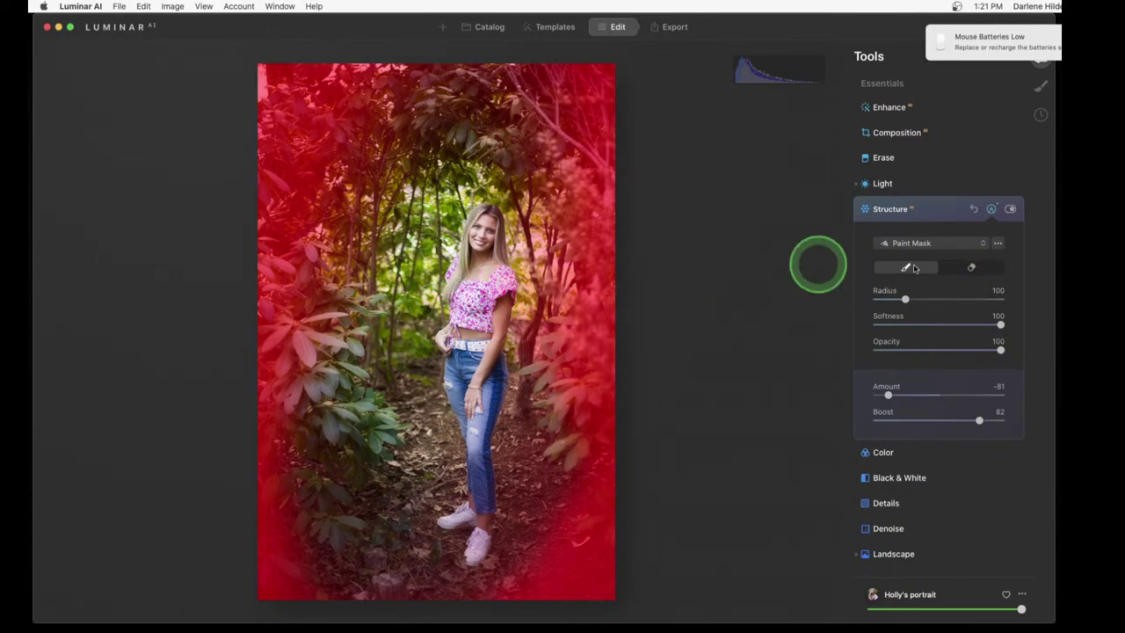
click(947, 351)
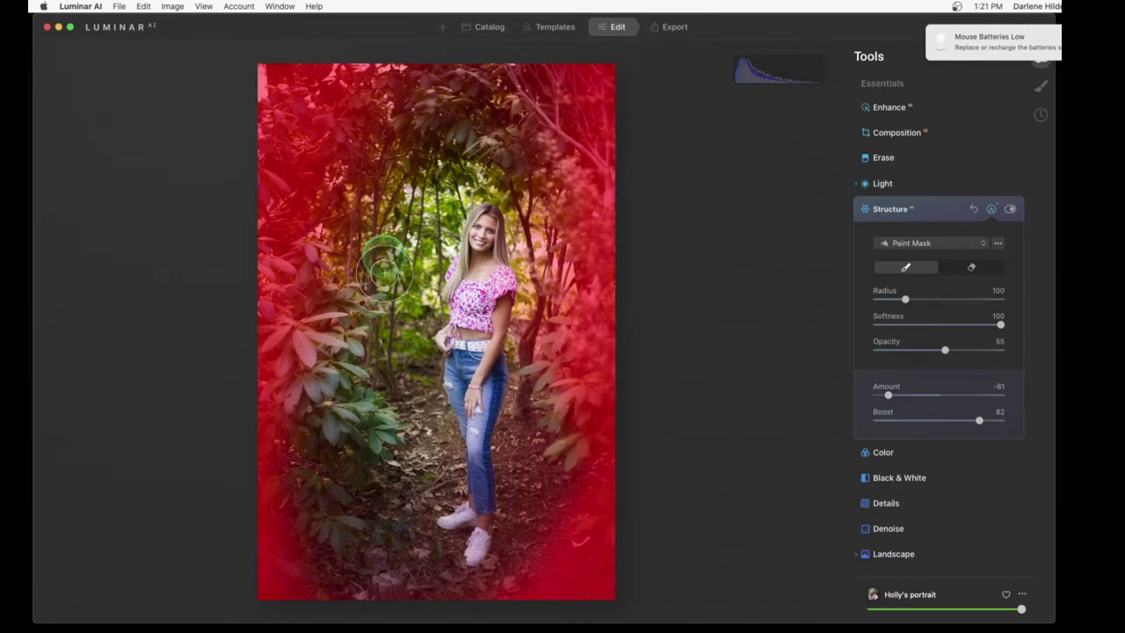
Paint the Structure mask over the foliage with a 136 brush, then erase it near her feet
mouse_move(384, 274)
mouse_down()
mouse_move(419, 208)
mouse_move(424, 227)
mouse_move(393, 287)
mouse_move(381, 190)
mouse_move(349, 209)
mouse_move(438, 149)
mouse_move(437, 197)
mouse_move(466, 177)
mouse_move(423, 147)
mouse_move(496, 134)
mouse_move(547, 213)
mouse_move(549, 242)
mouse_move(535, 253)
mouse_move(536, 207)
mouse_move(502, 162)
mouse_move(379, 219)
mouse_move(363, 352)
mouse_move(391, 427)
mouse_move(426, 457)
mouse_move(377, 250)
mouse_move(365, 388)
mouse_move(338, 381)
mouse_move(359, 384)
mouse_move(348, 342)
mouse_move(355, 412)
mouse_move(389, 484)
mouse_move(410, 473)
mouse_move(334, 461)
mouse_move(303, 472)
mouse_move(320, 581)
mouse_move(347, 390)
mouse_move(502, 477)
mouse_move(551, 473)
mouse_move(562, 279)
mouse_move(590, 545)
mouse_move(365, 589)
mouse_move(445, 603)
mouse_move(334, 580)
mouse_move(298, 524)
mouse_move(309, 407)
mouse_move(333, 405)
mouse_move(414, 206)
mouse_move(373, 151)
mouse_move(315, 136)
mouse_move(367, 118)
mouse_up()
key(bracketright)
key(bracketright)
key(bracketright)
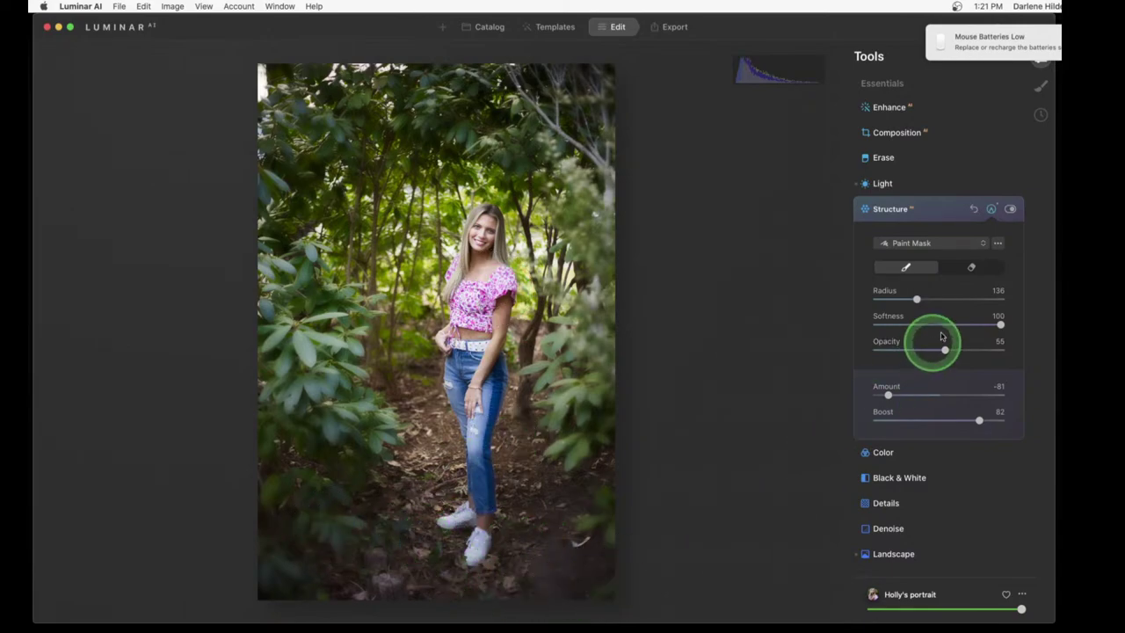
click(968, 270)
mouse_move(400, 547)
mouse_down()
mouse_move(536, 527)
mouse_move(428, 527)
mouse_move(515, 495)
mouse_move(410, 498)
mouse_move(611, 450)
mouse_up()
click(1000, 241)
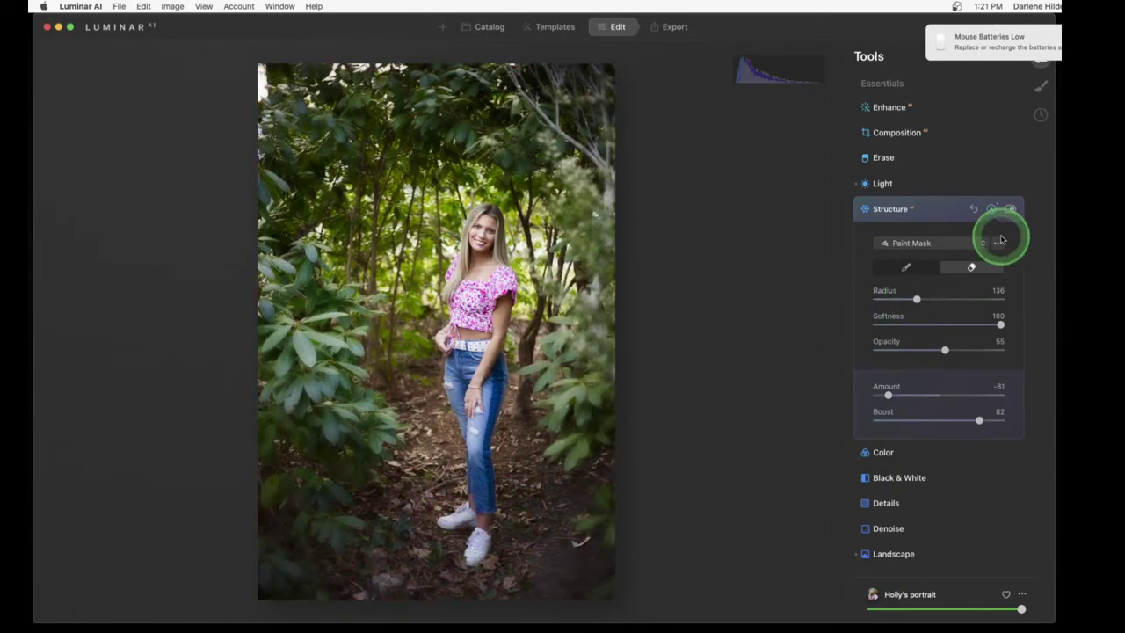
click(991, 209)
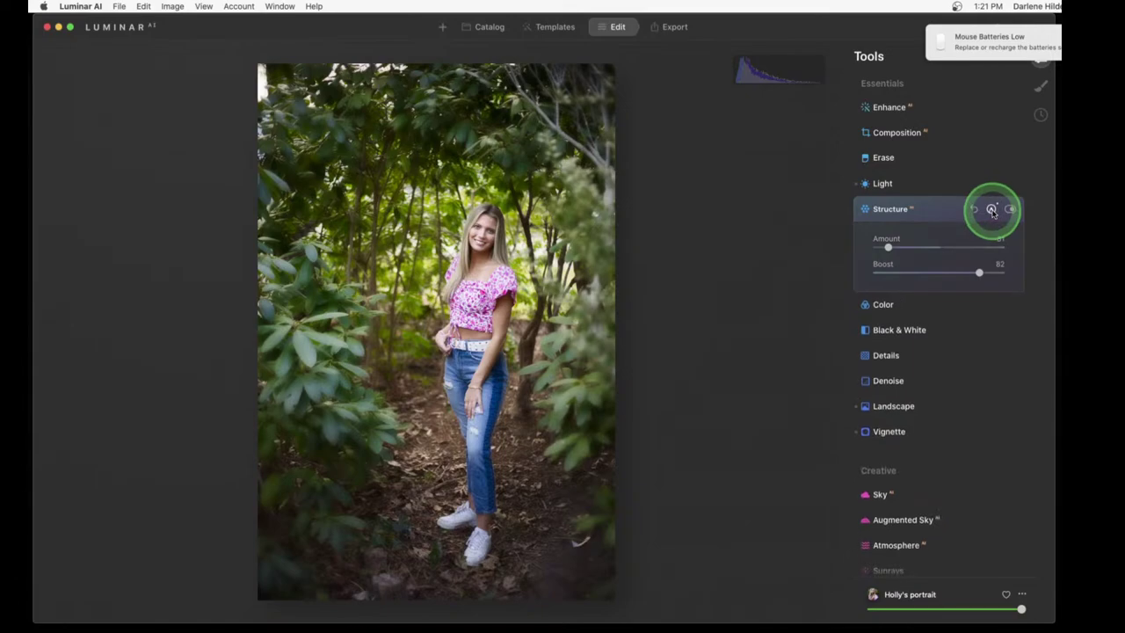
click(937, 211)
Centre the vignette on the woman's waist and hips with Choose Subject
scroll(914, 290, down, 1)
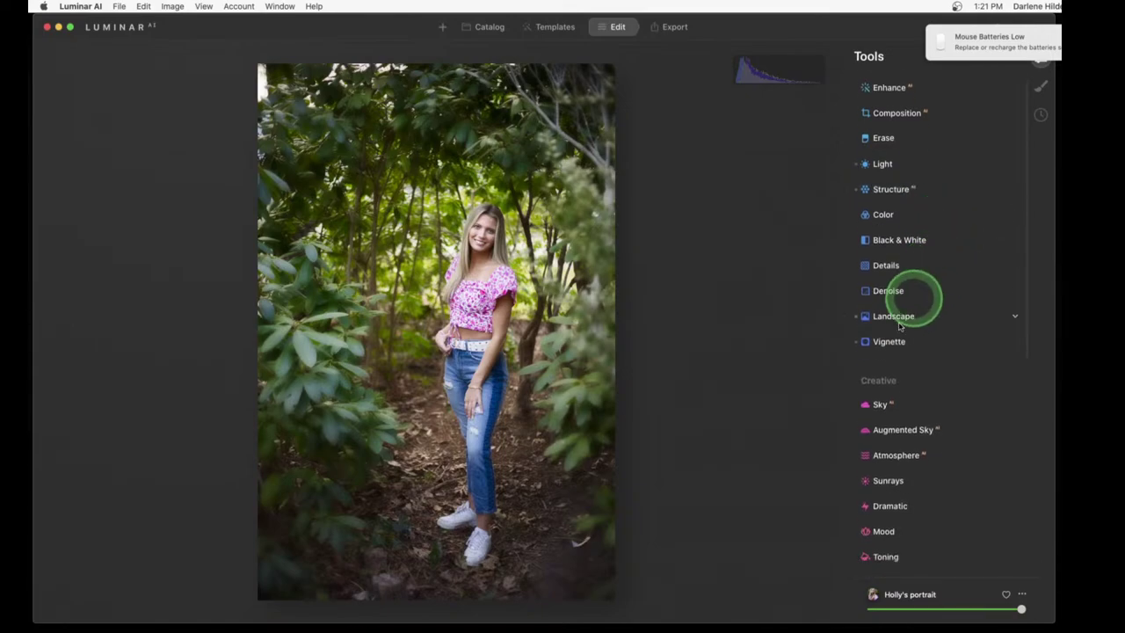
click(895, 340)
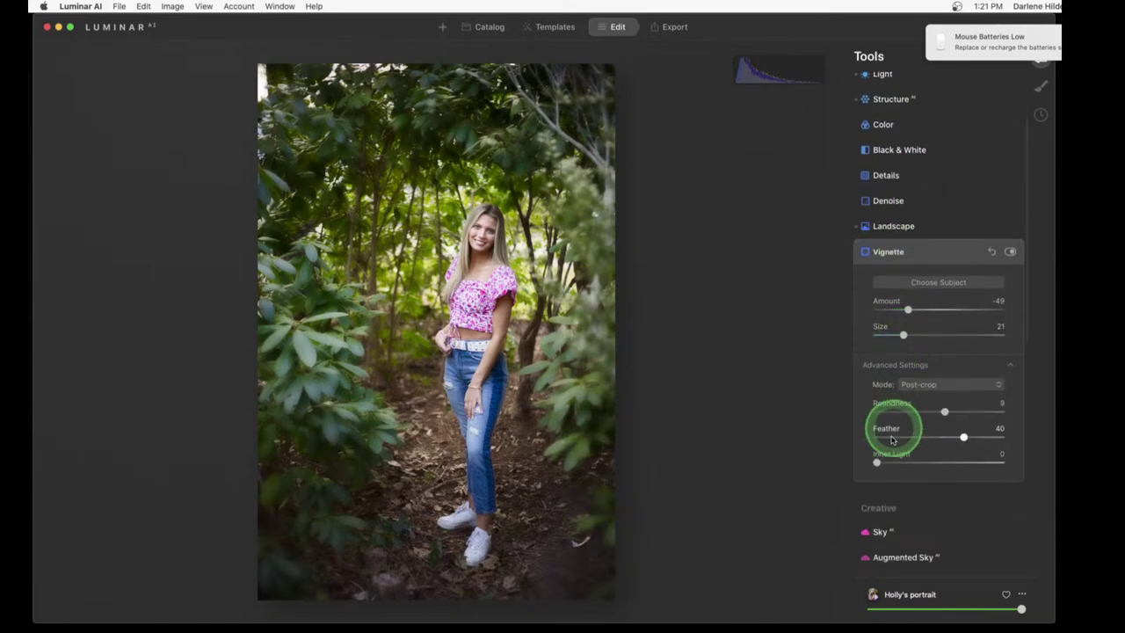
drag(895, 440, 839, 434)
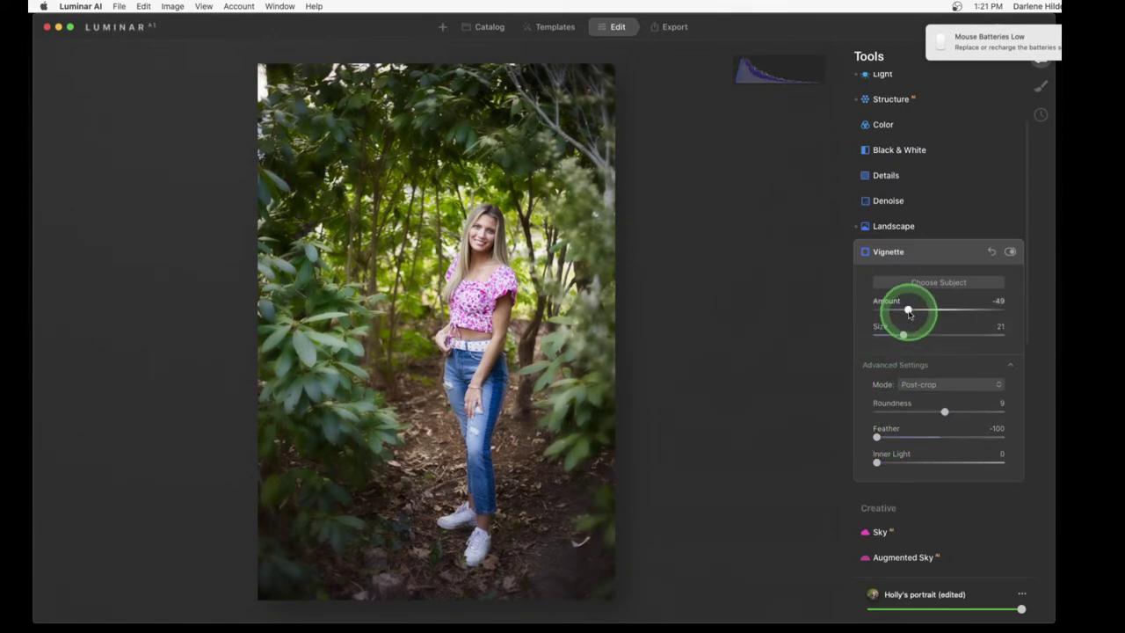
drag(909, 310, 896, 310)
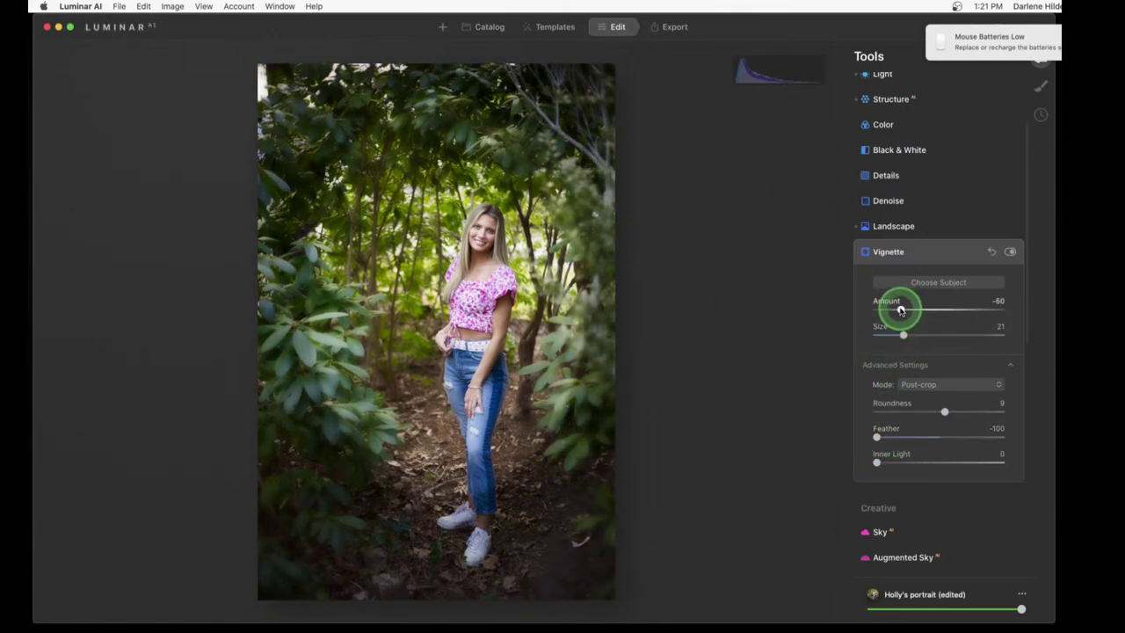
click(940, 282)
click(497, 255)
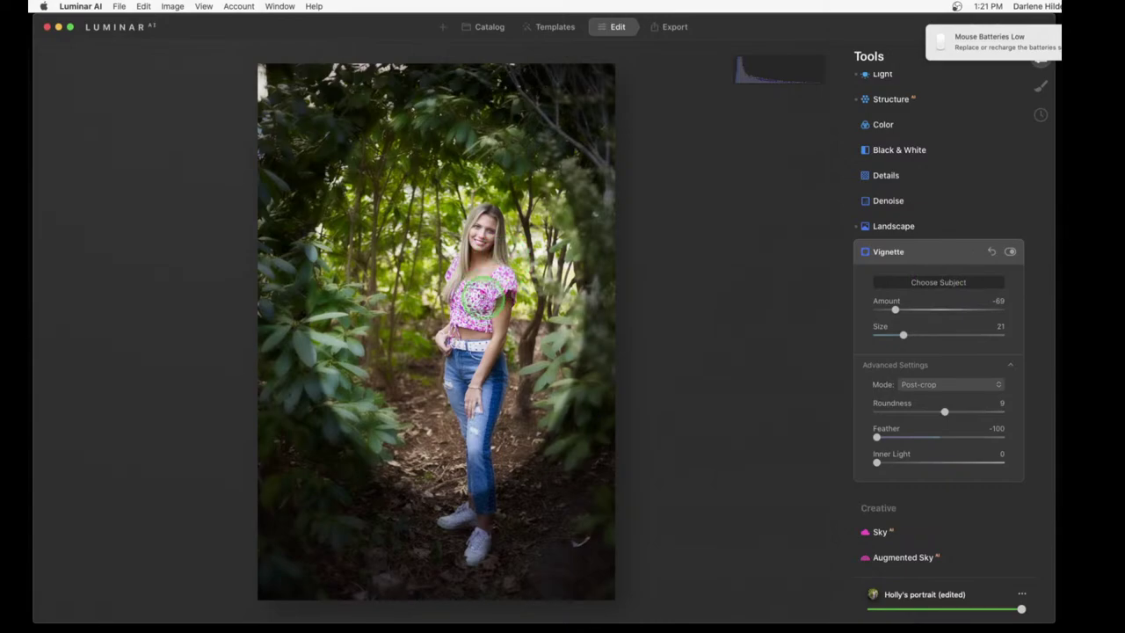
click(475, 331)
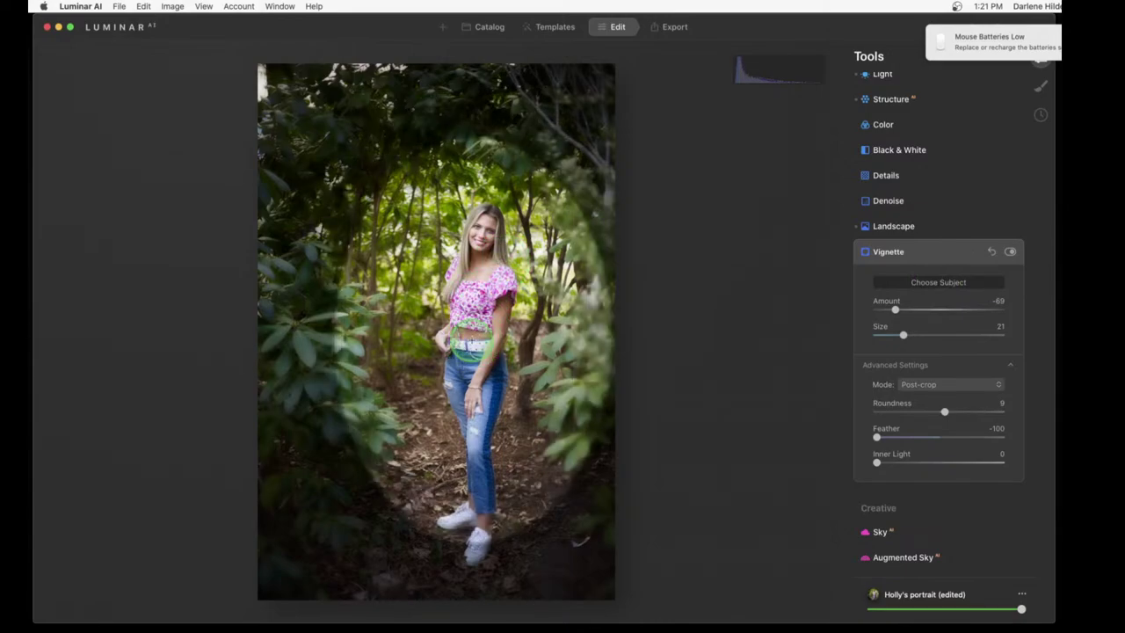
click(463, 361)
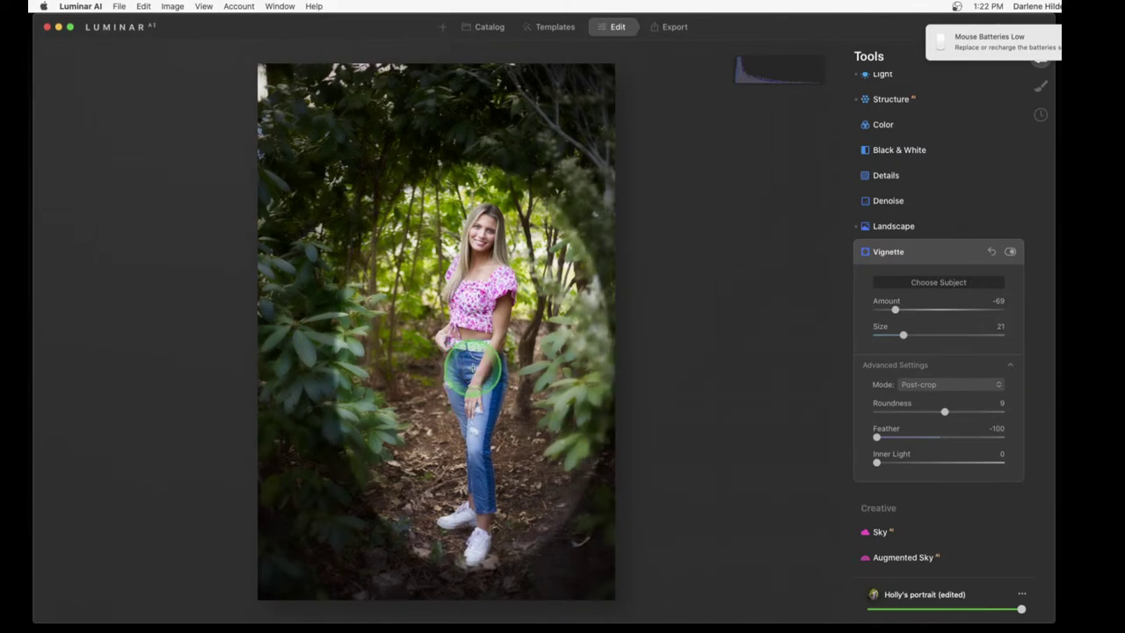
Set the vignette to Size 18, Amount -54 and Feather 38
drag(904, 335, 899, 335)
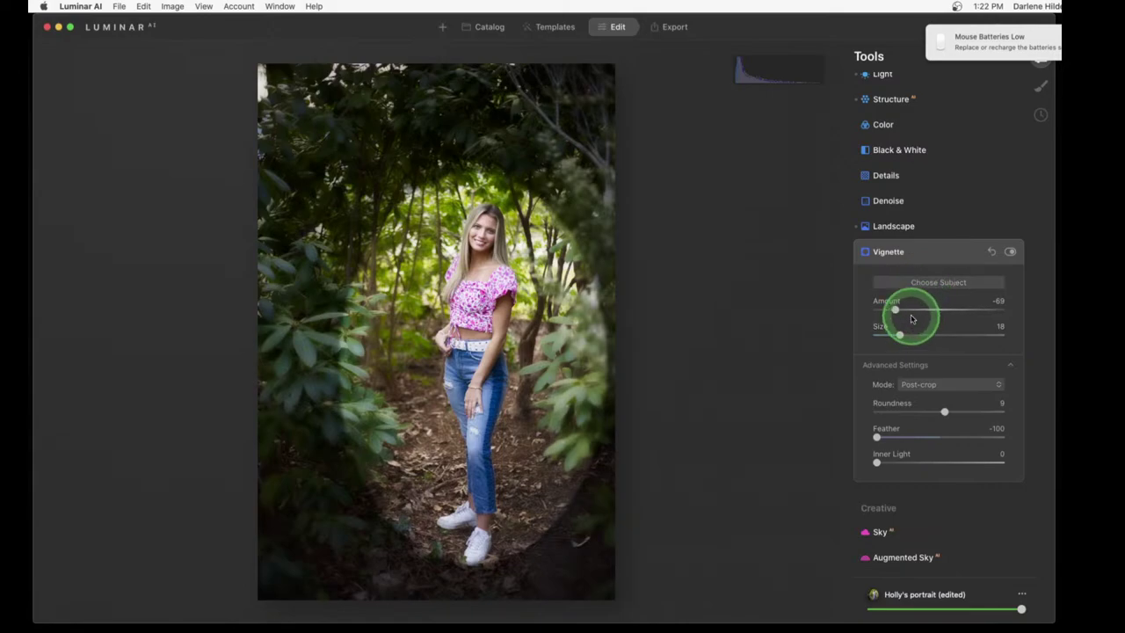
drag(896, 310, 905, 310)
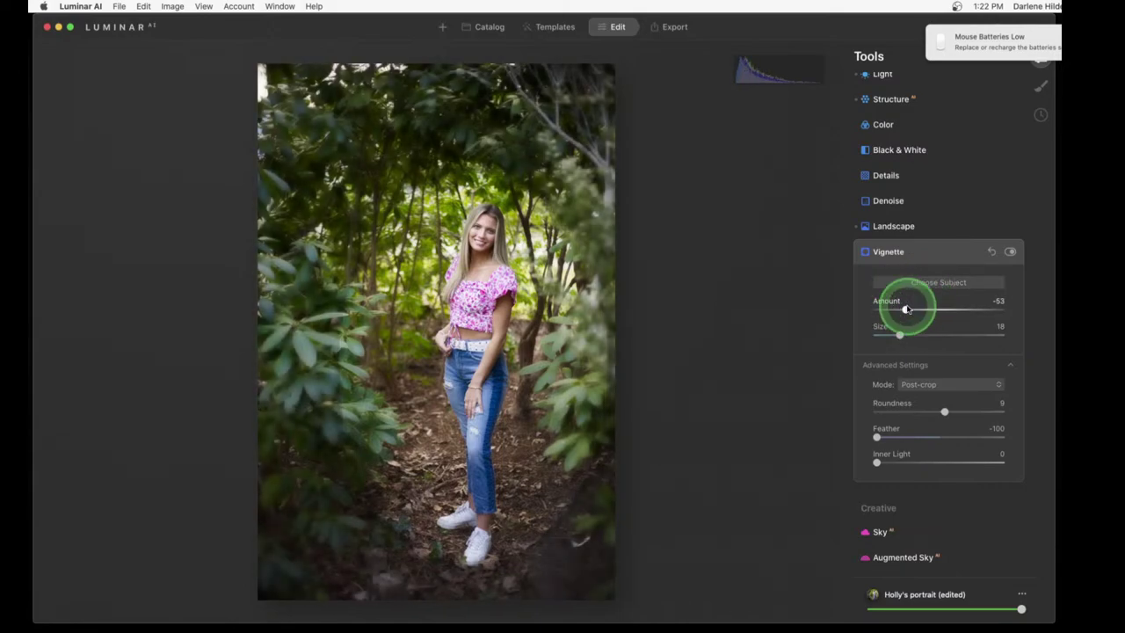
drag(876, 438, 963, 437)
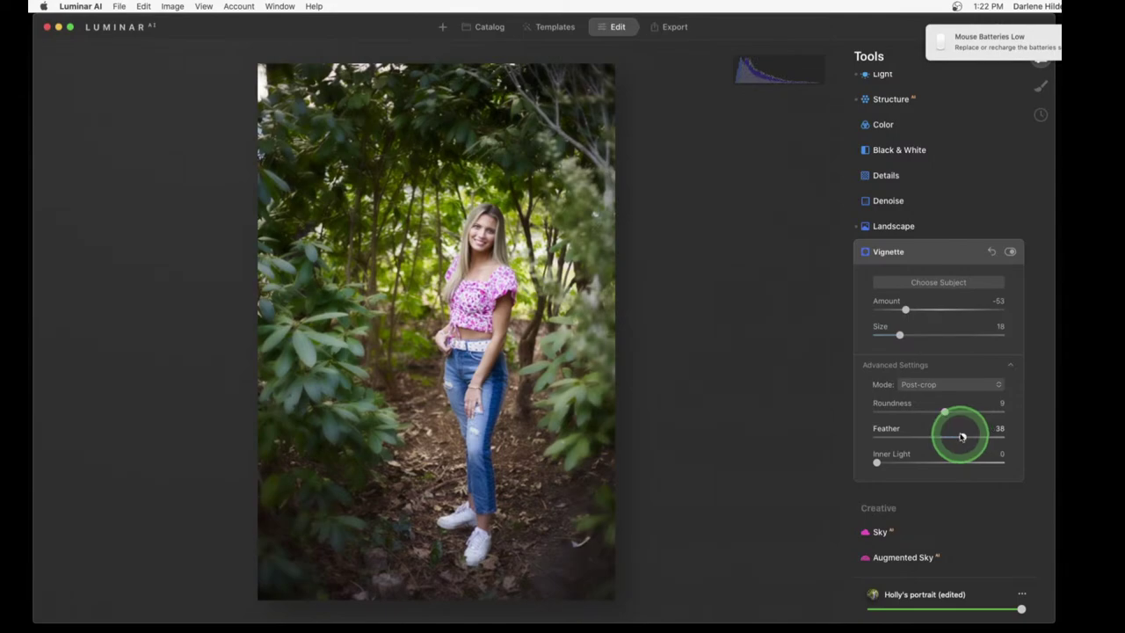
click(907, 310)
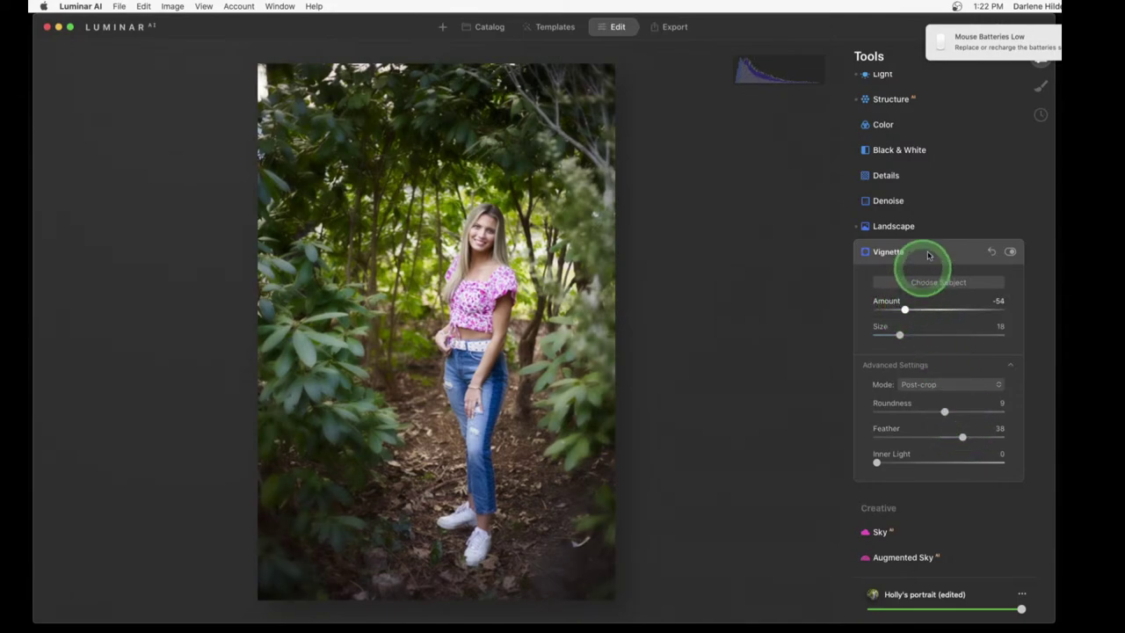
scroll(935, 244, up, 5)
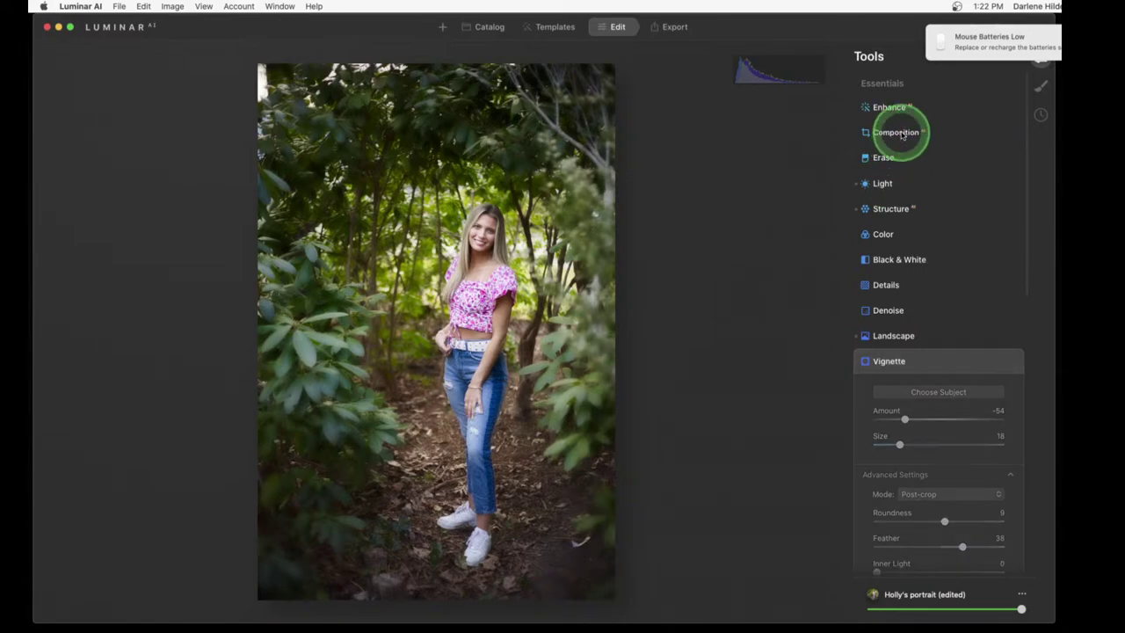
Take the AI crop suggestion, shift the photo to bring the woman nearer the centre, and apply it
click(900, 132)
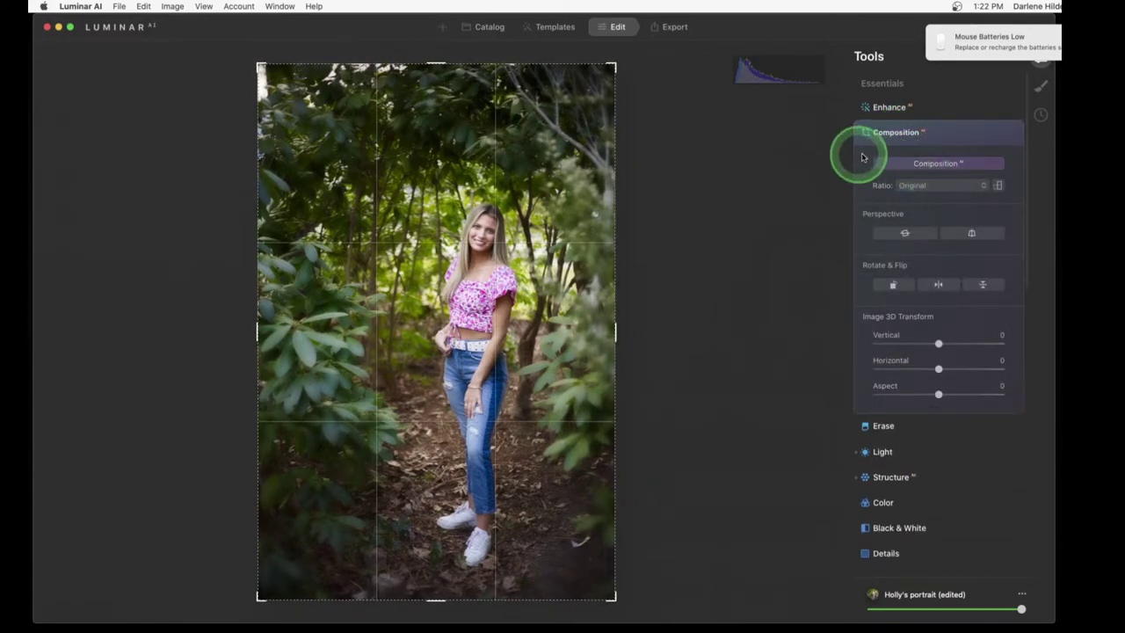
click(927, 166)
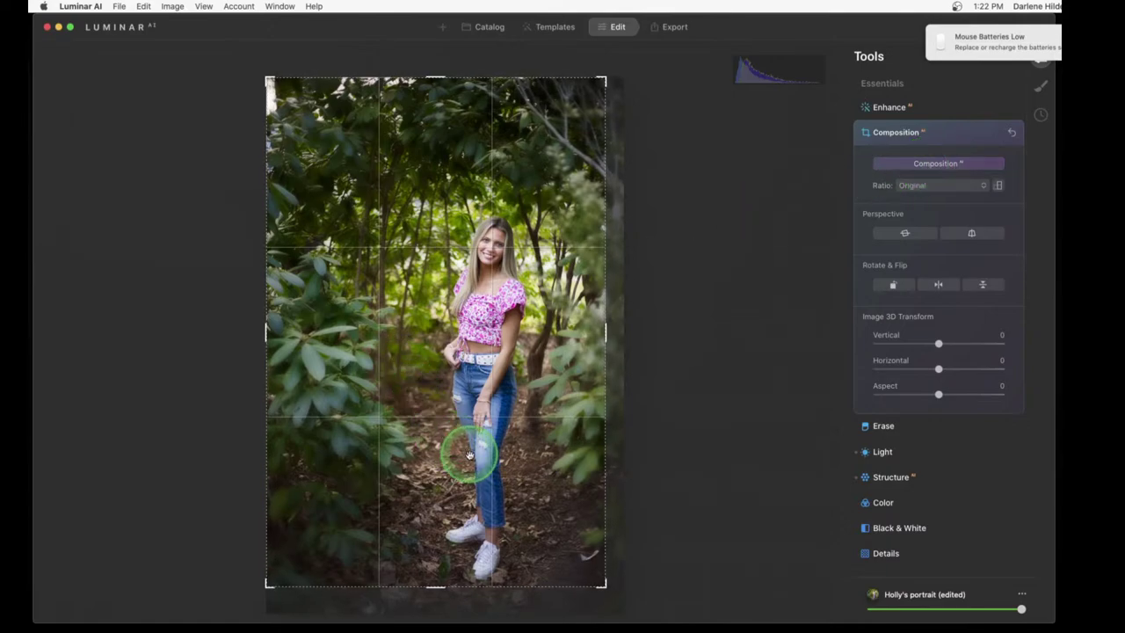
drag(431, 477, 404, 442)
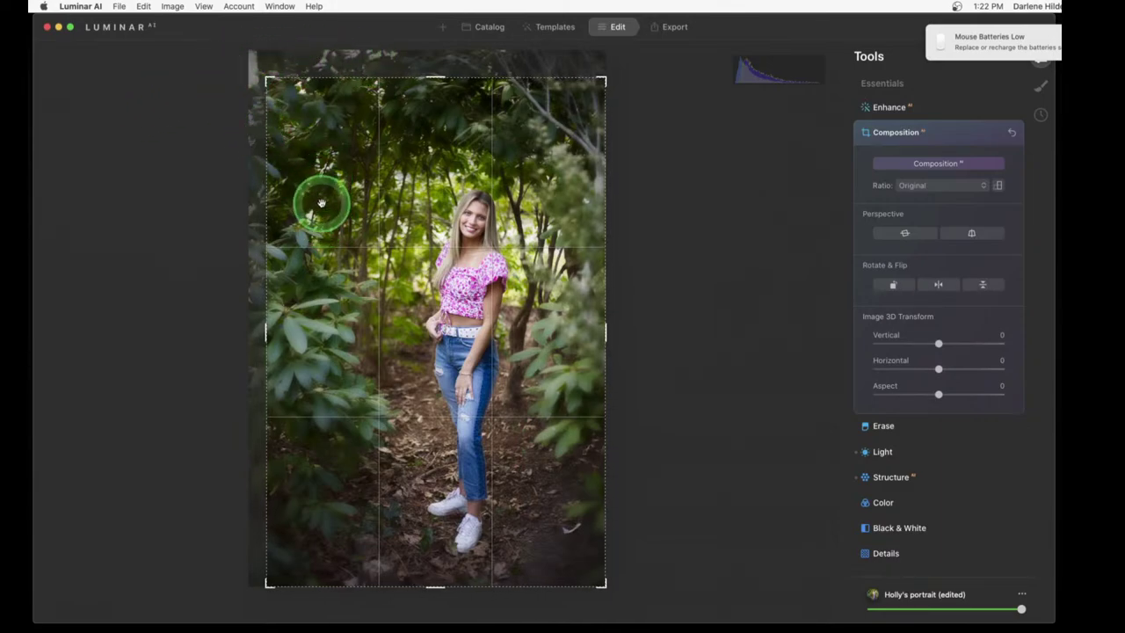
drag(321, 203, 304, 162)
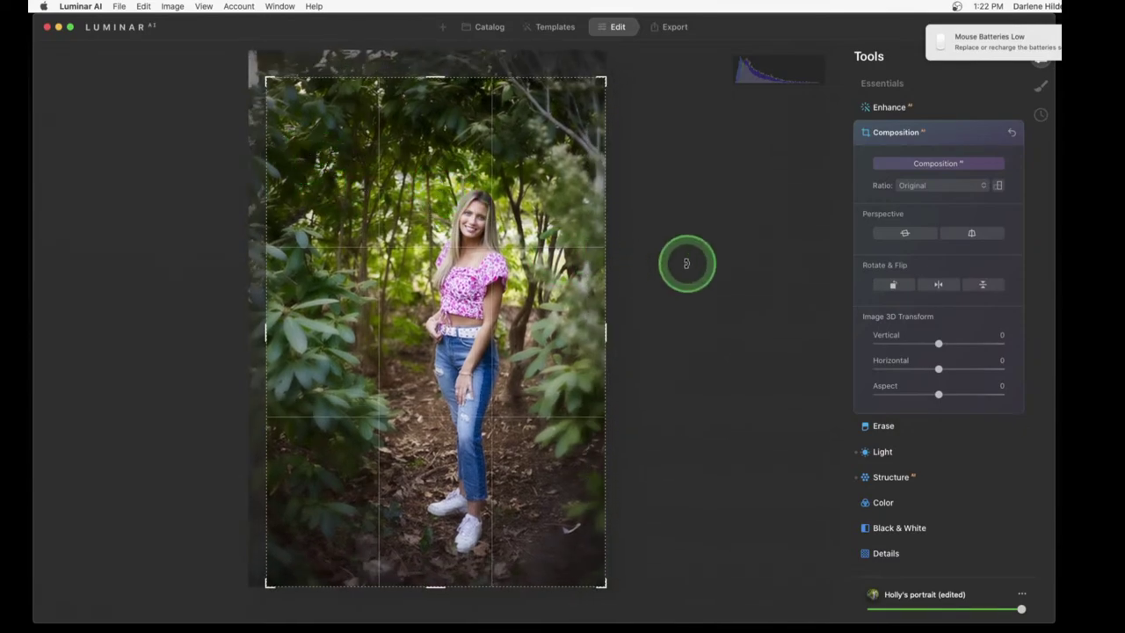
click(687, 263)
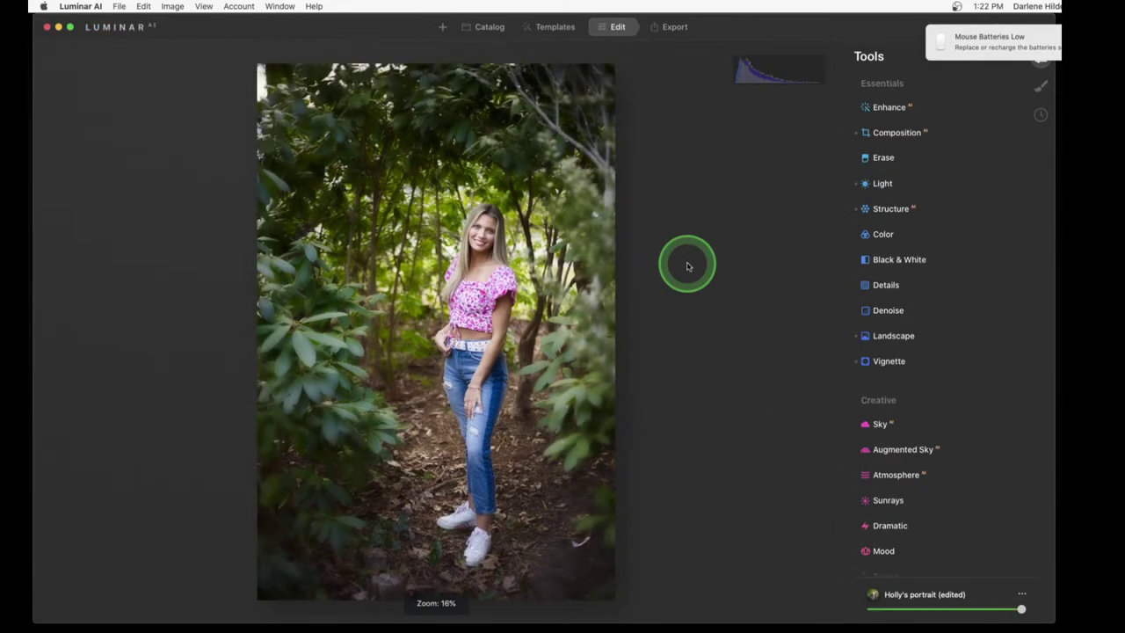
click(685, 266)
click(777, 284)
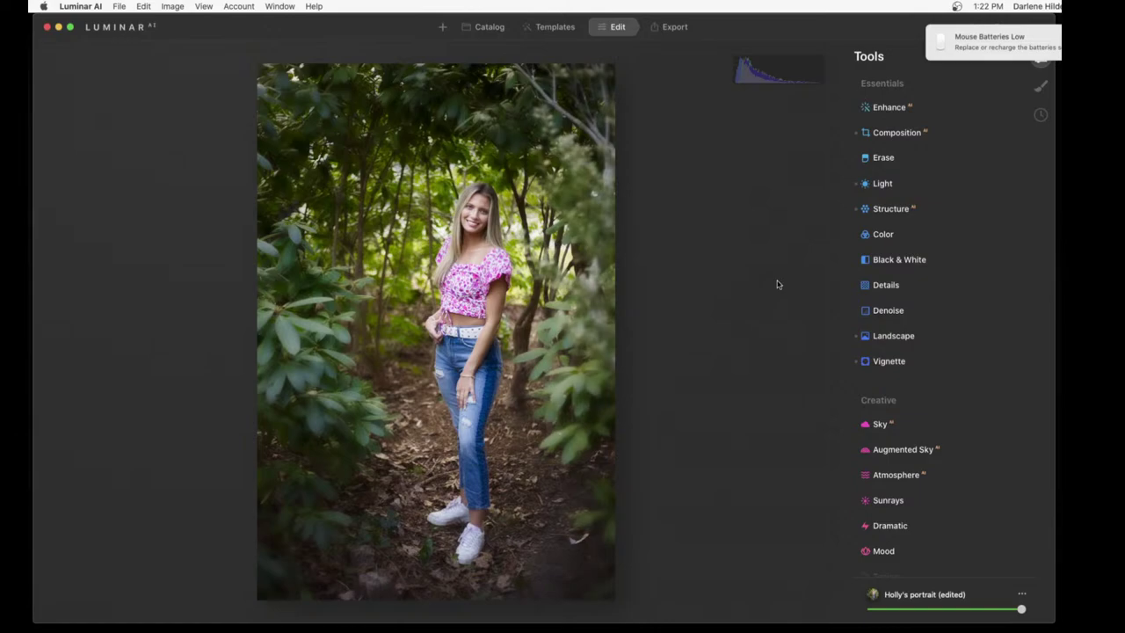
click(615, 325)
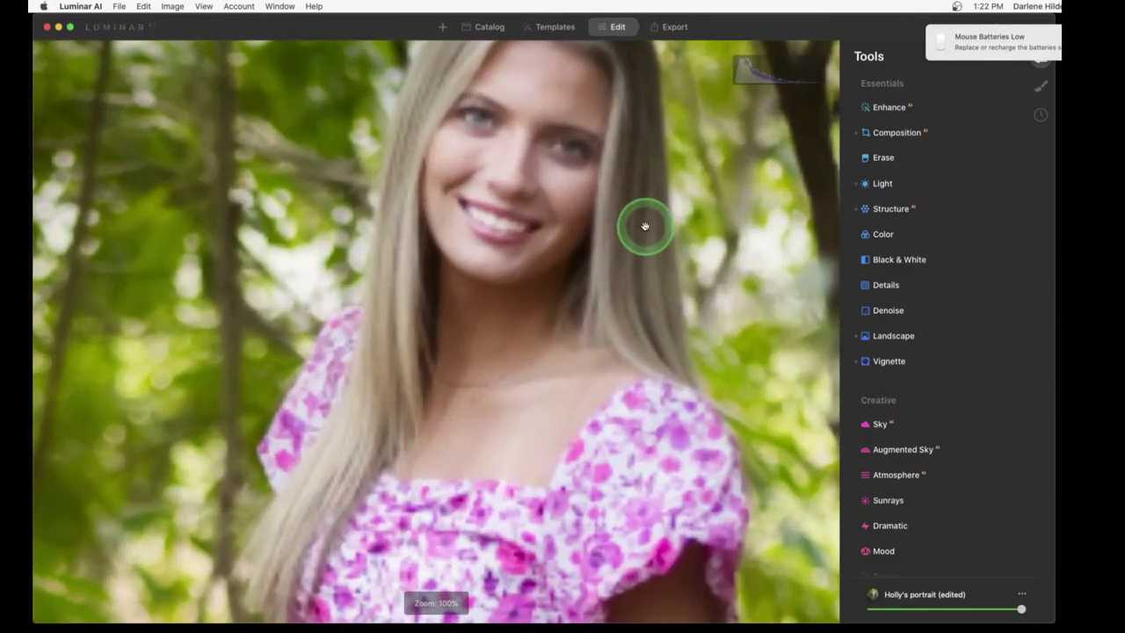
drag(646, 226, 844, 336)
scroll(958, 292, down, 8)
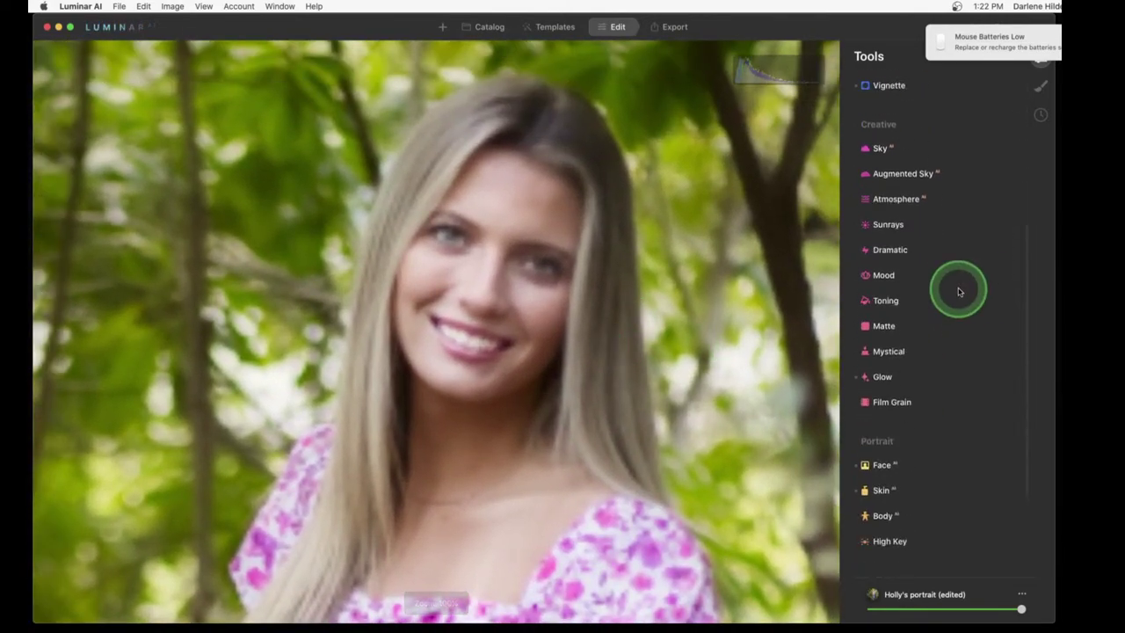
scroll(958, 292, down, 3)
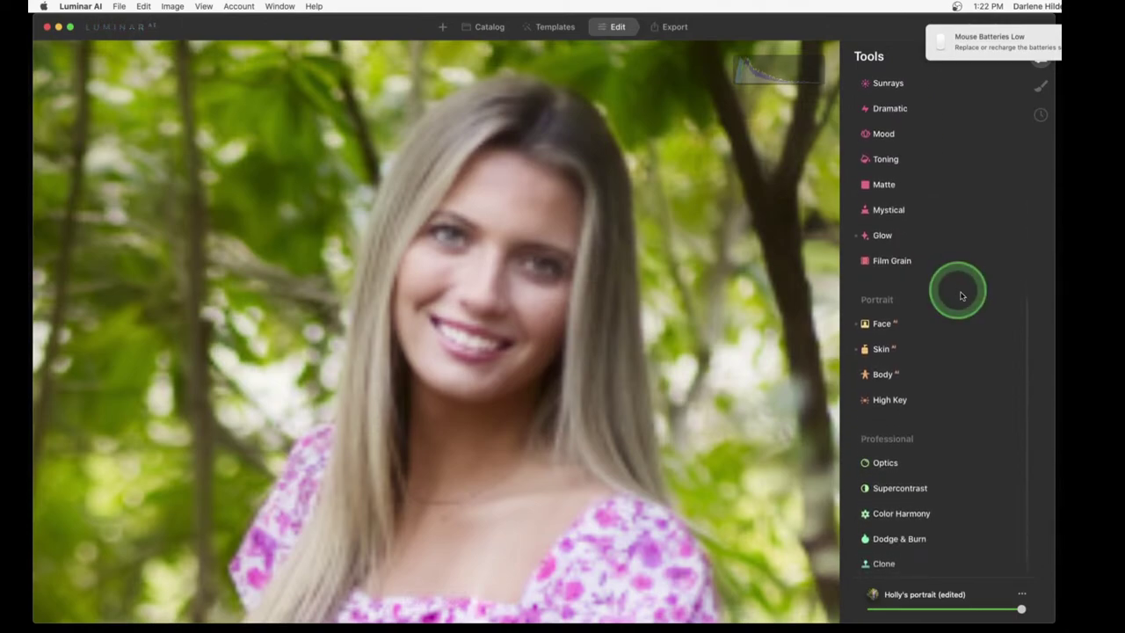
scroll(964, 299, down, 2)
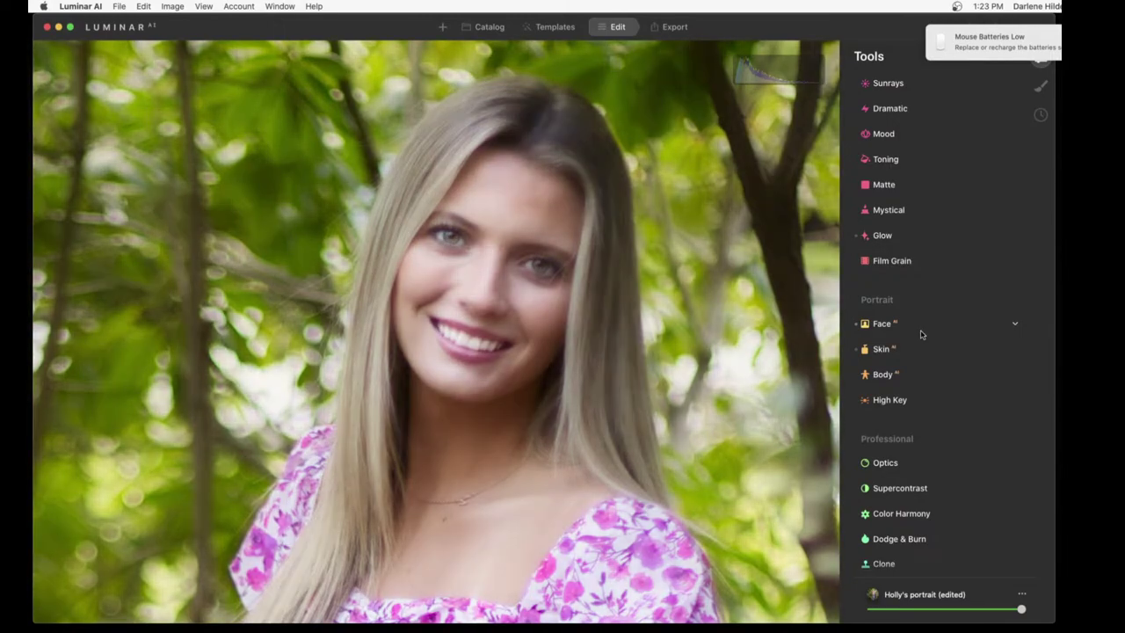
click(715, 331)
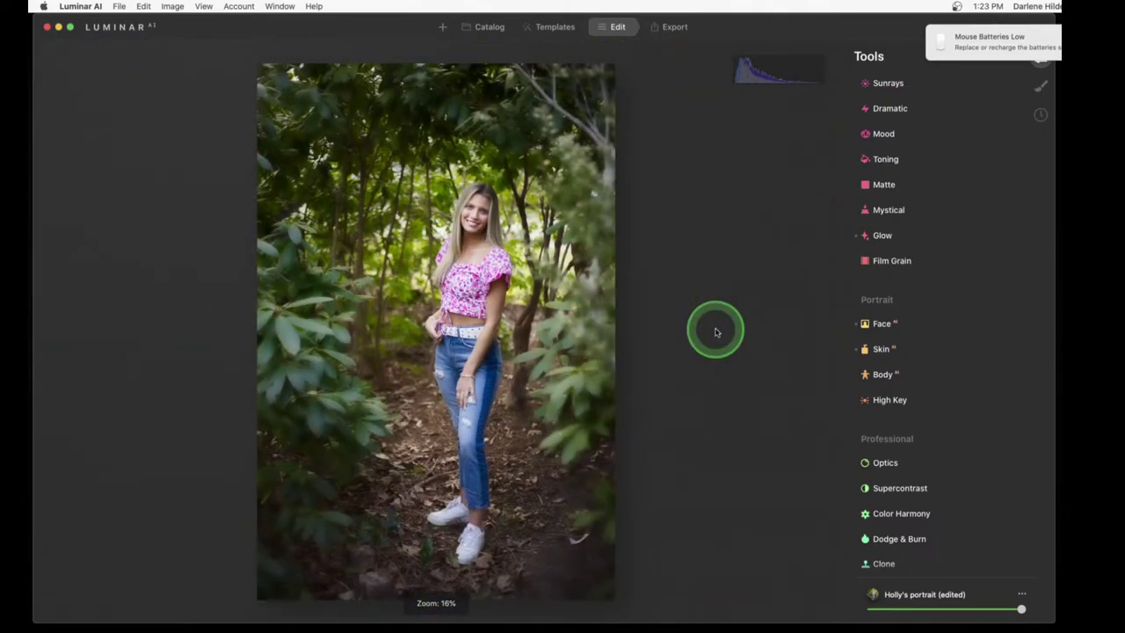
In the 2021 April 17th catalog, copy the woman-in-pink photo's adjustments via Adjustments > Copy Adjustments
click(487, 27)
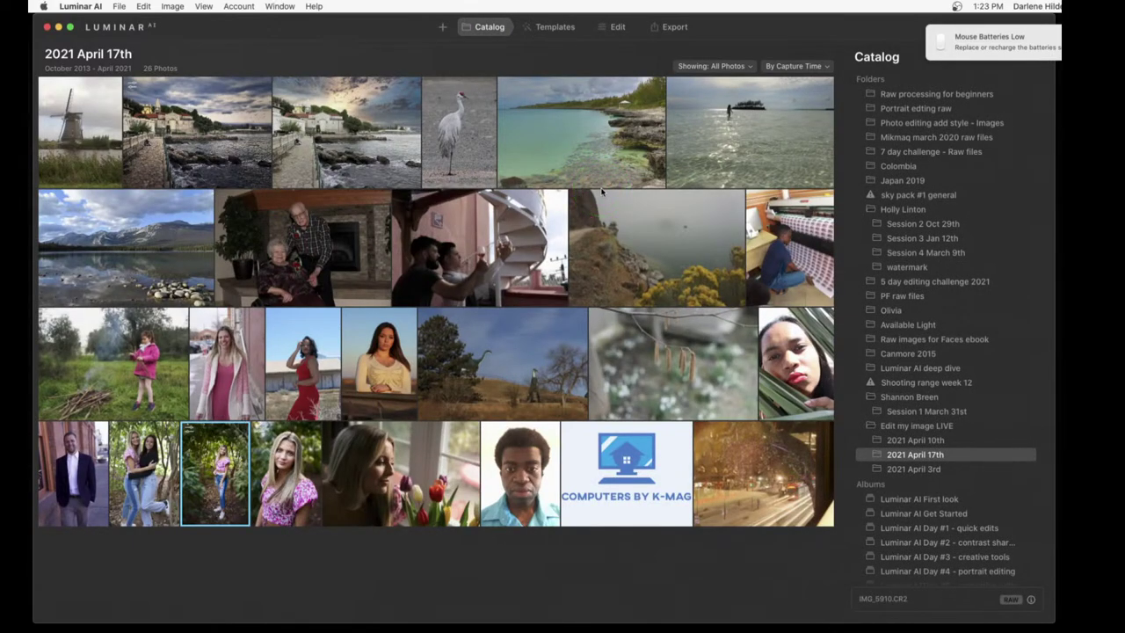
double_click(61, 453)
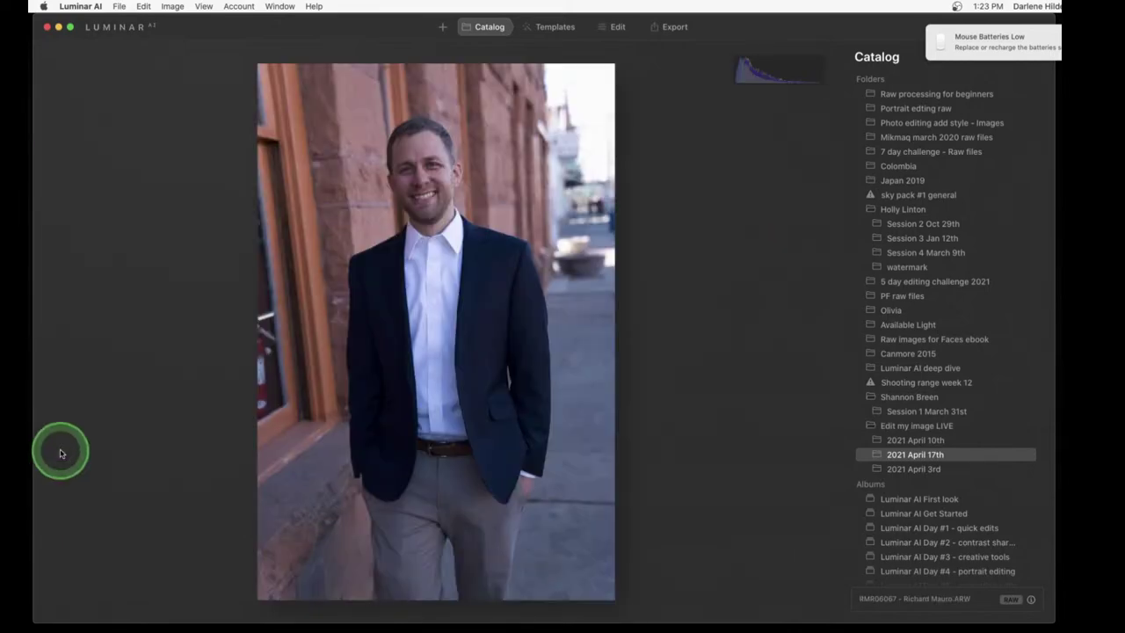
click(497, 41)
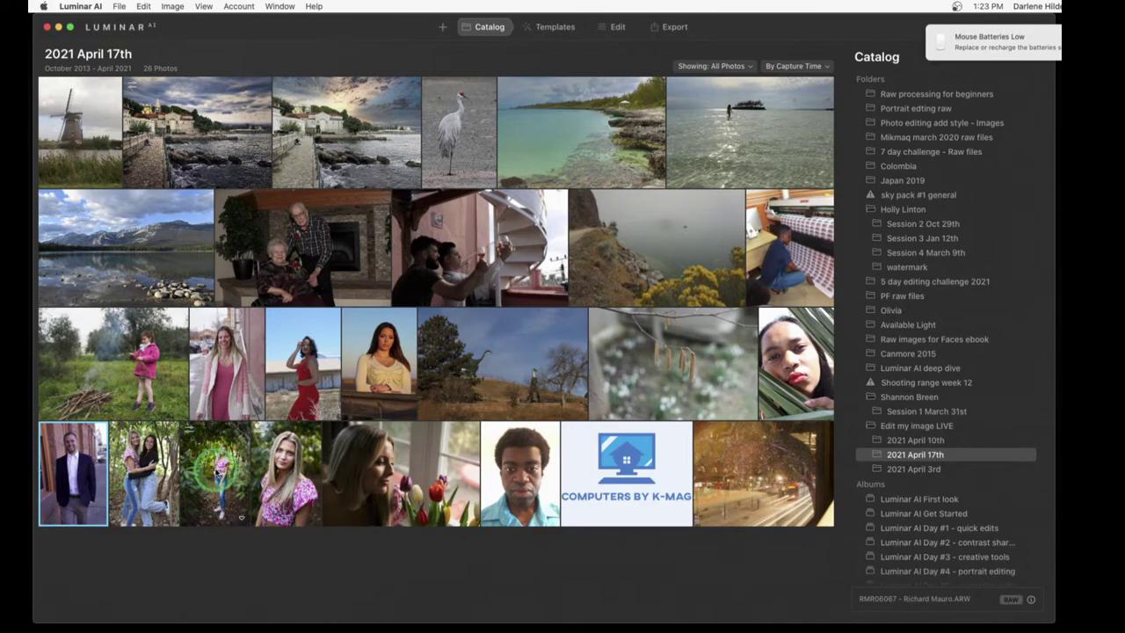
click(218, 467)
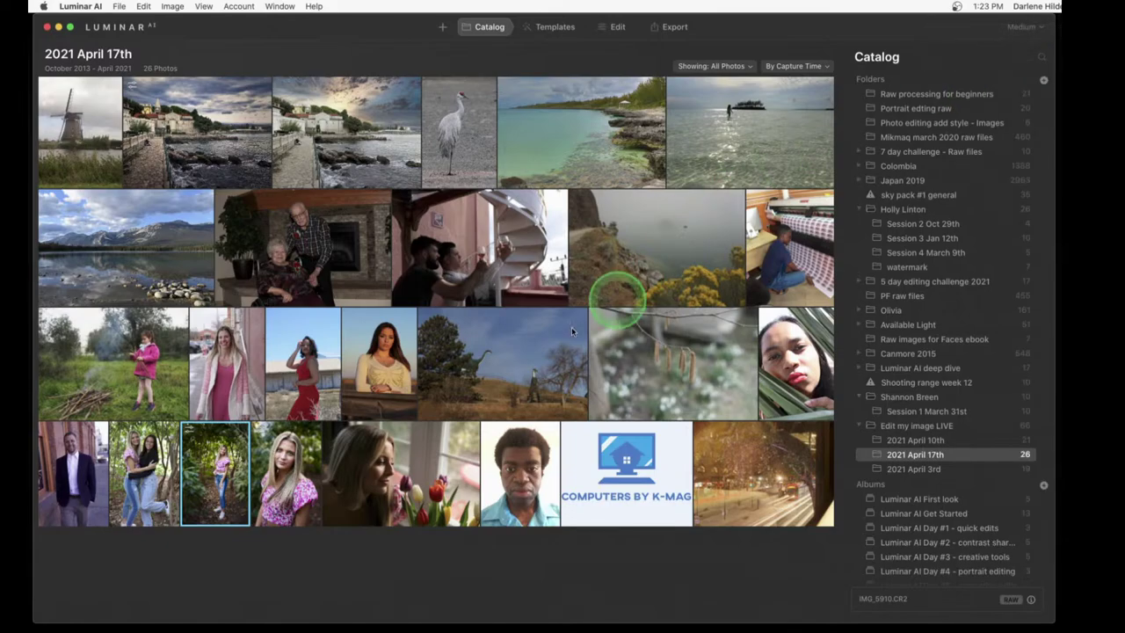
right_click(214, 464)
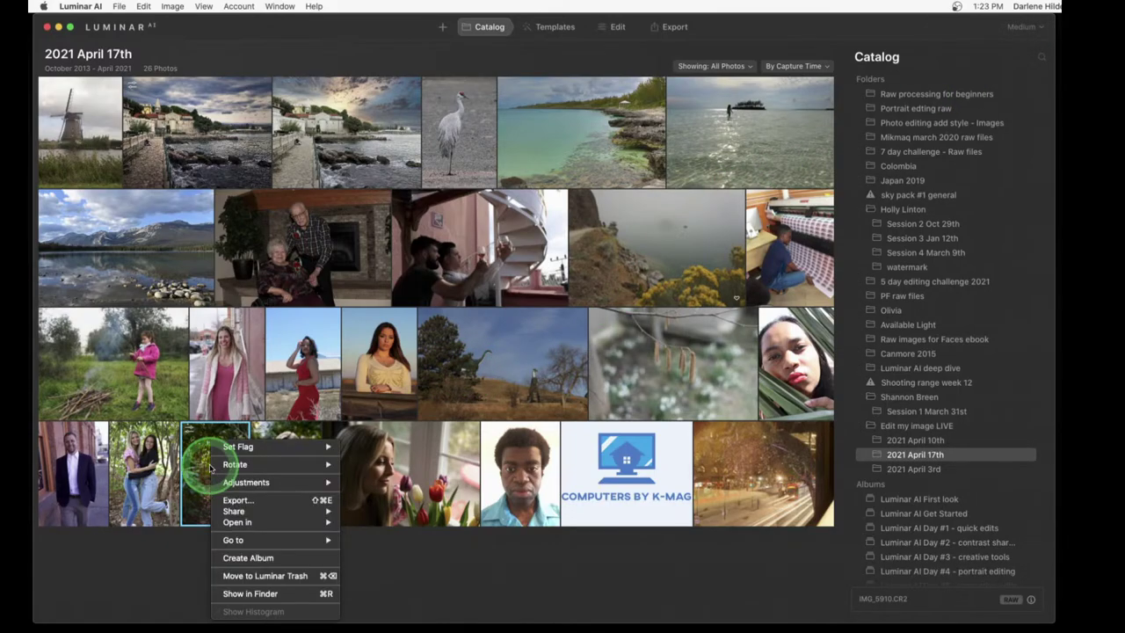
mouse_move(231, 482)
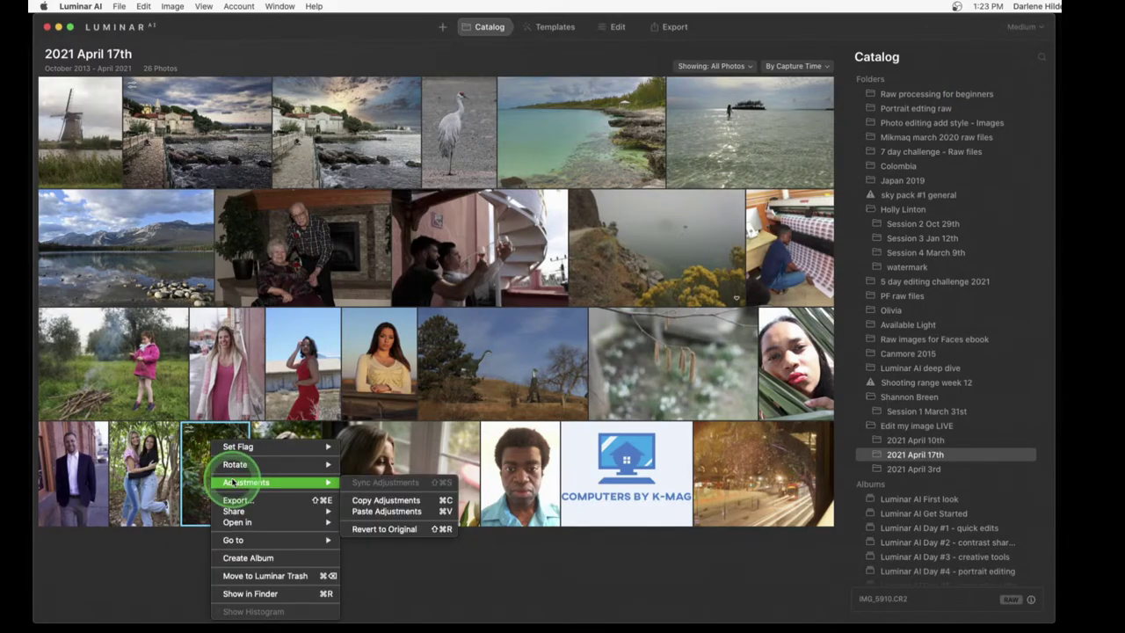
click(392, 501)
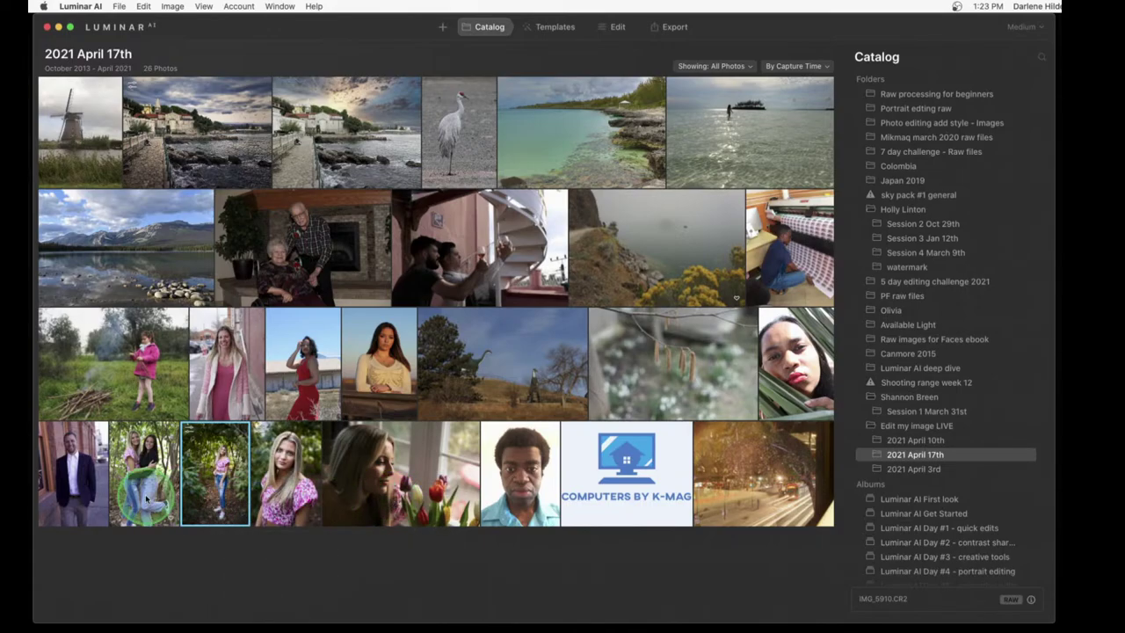
Open the man-by-brick-wall photo in Edit with the pasted look and switch off Glow
click(63, 459)
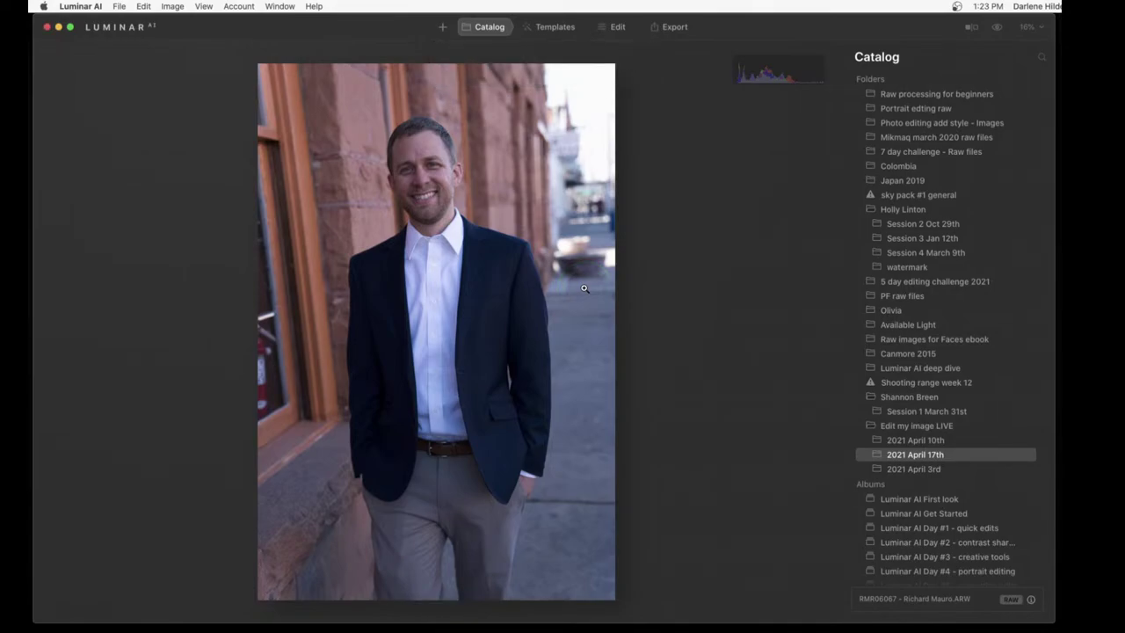
click(618, 28)
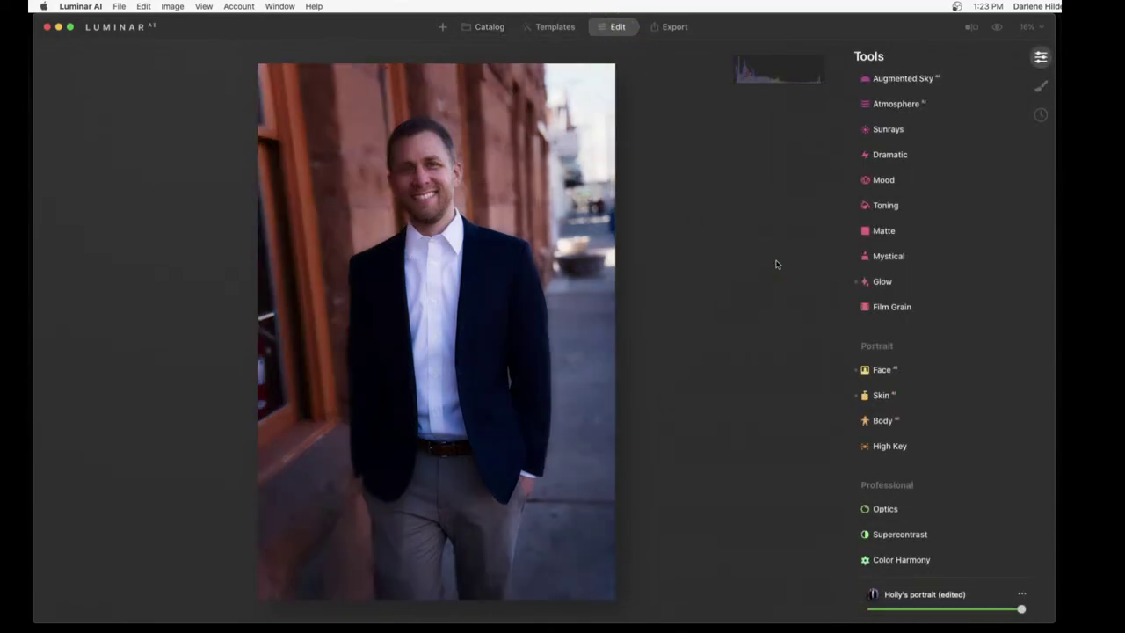
click(928, 284)
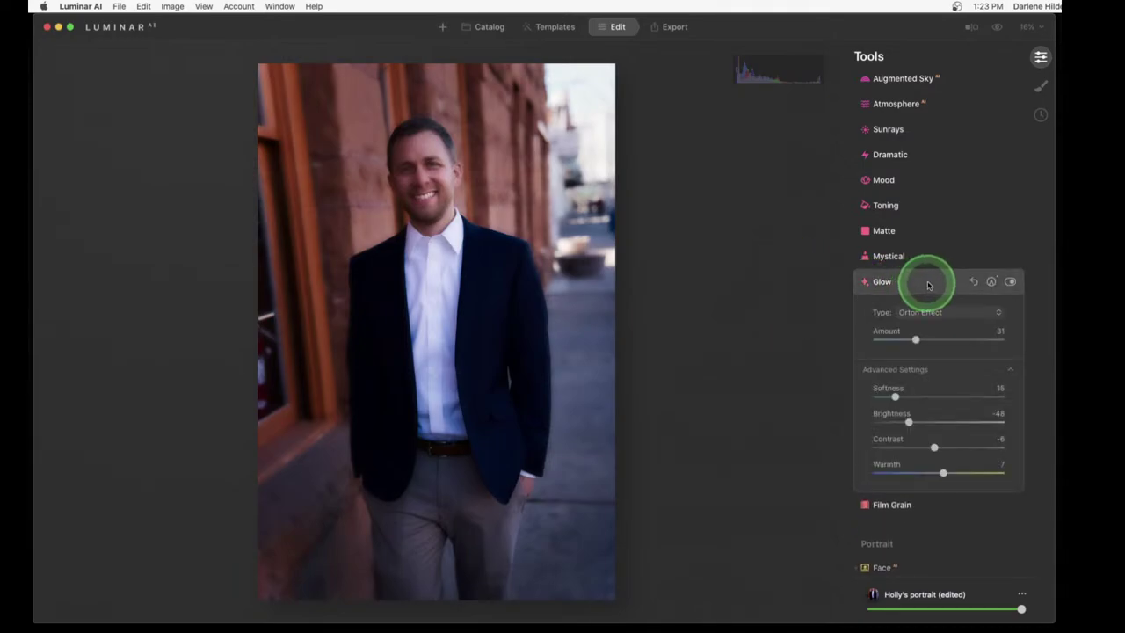
click(1010, 281)
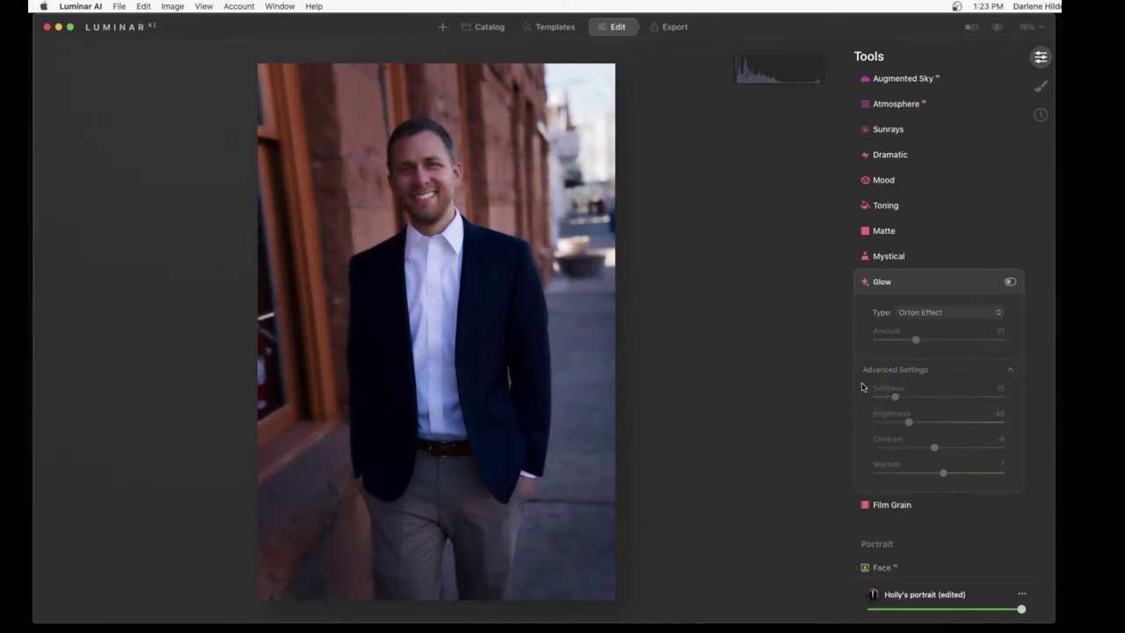
click(914, 281)
Raise Light Exposure to 0.52 and lower Highlights to -47
scroll(918, 283, up, 5)
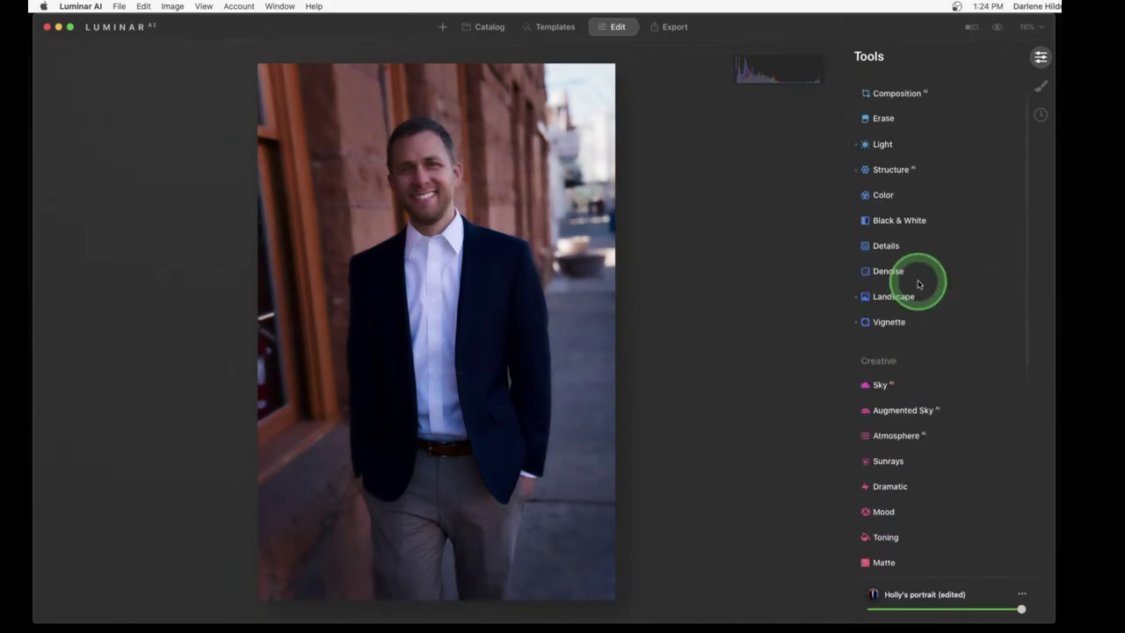
scroll(919, 283, up, 2)
click(899, 184)
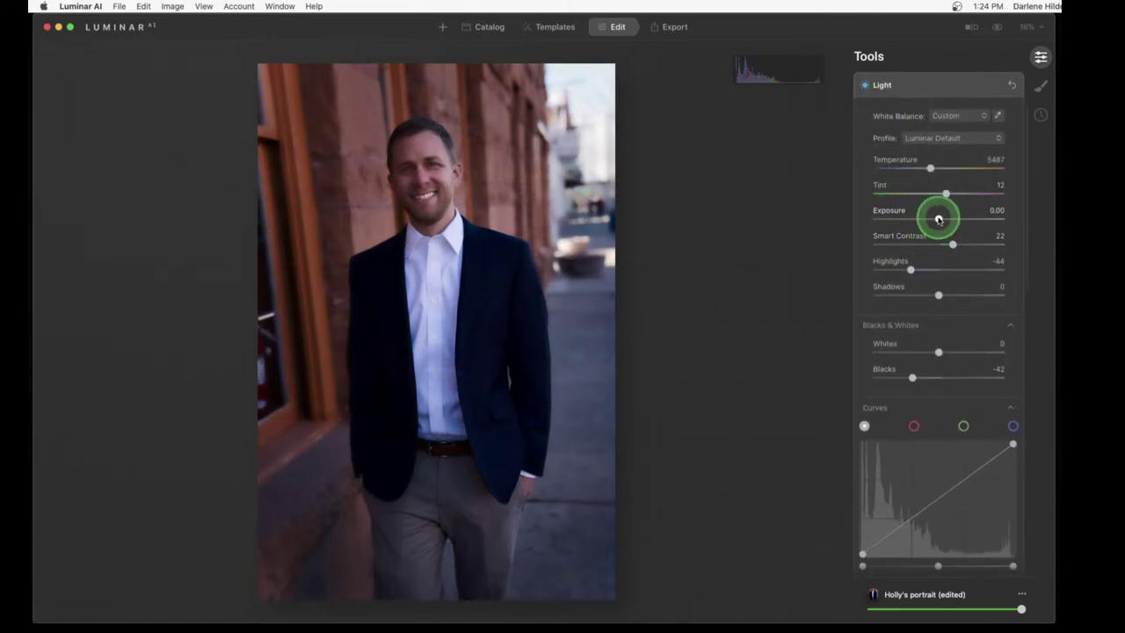
drag(945, 220, 944, 220)
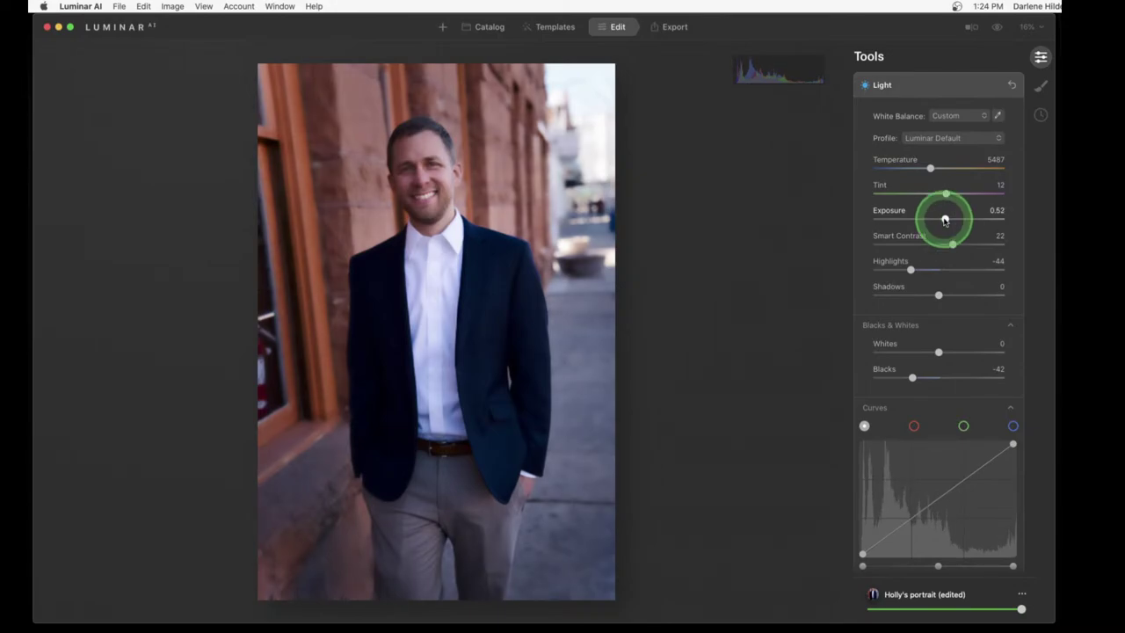
click(912, 270)
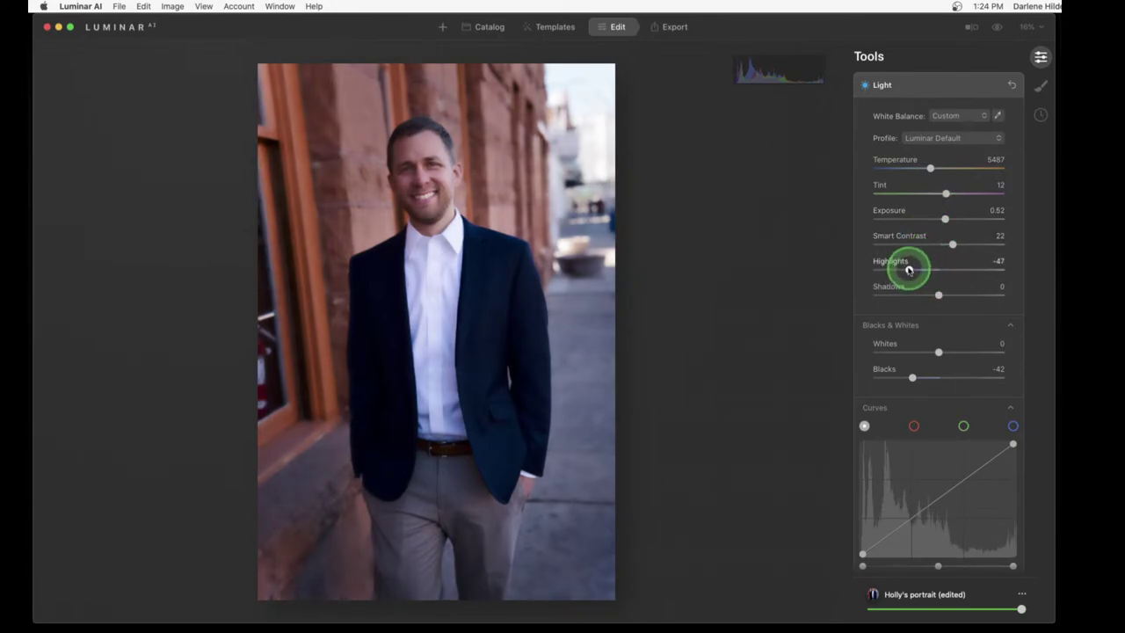
scroll(909, 270, down, 10)
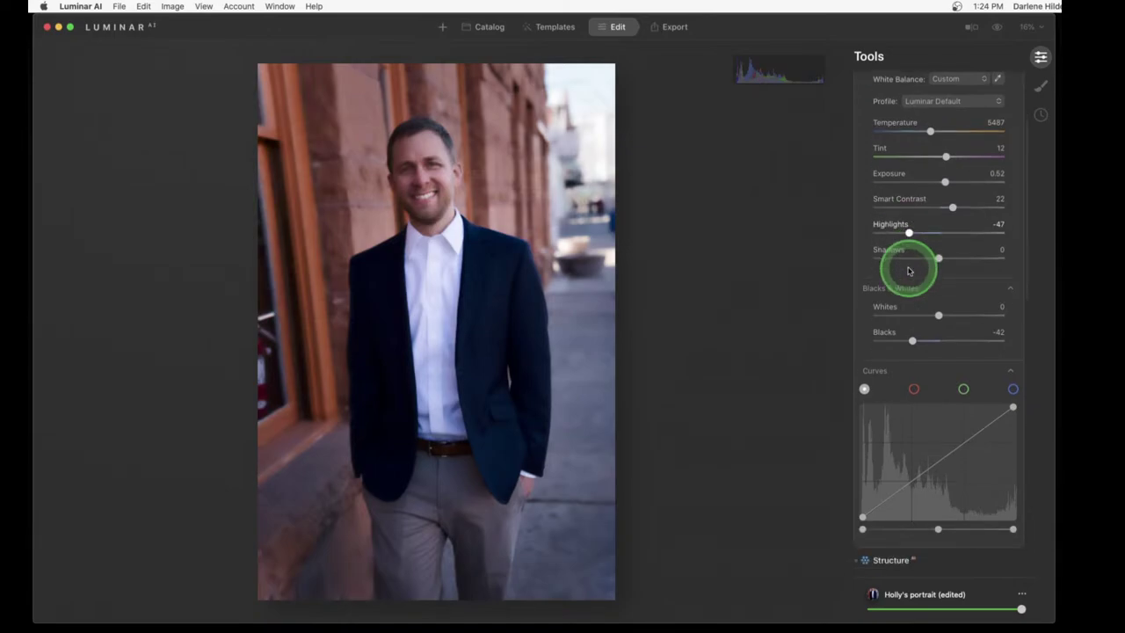
click(890, 254)
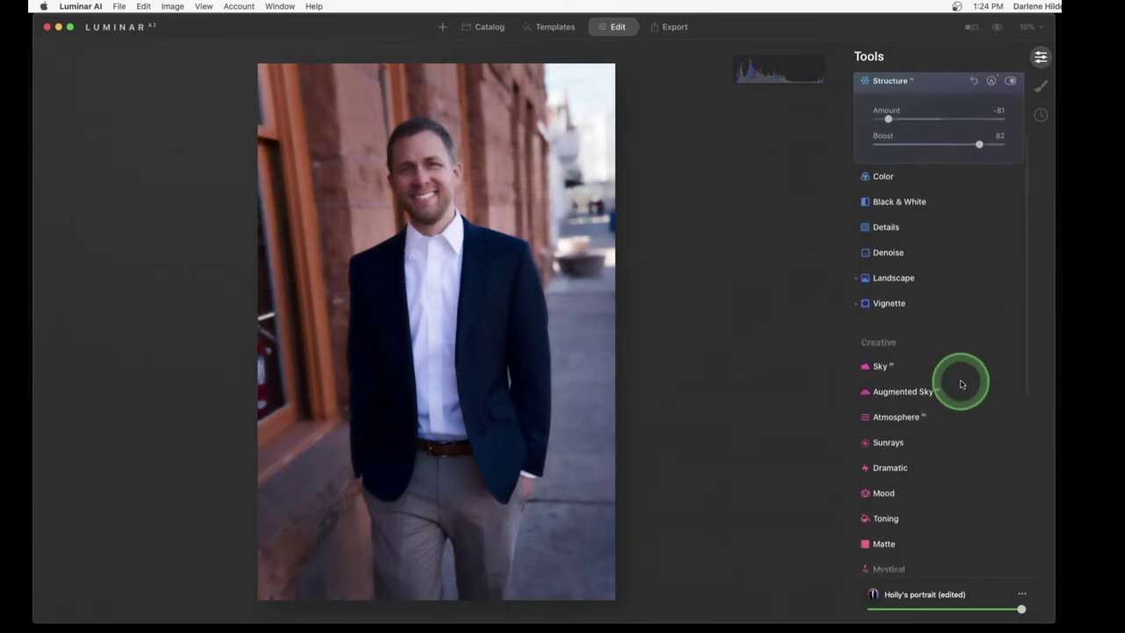
scroll(914, 248, up, 3)
Erase the Structure mask off the man's face, trousers and lower-left wall with an enlarged brush at 55 opacity
click(991, 194)
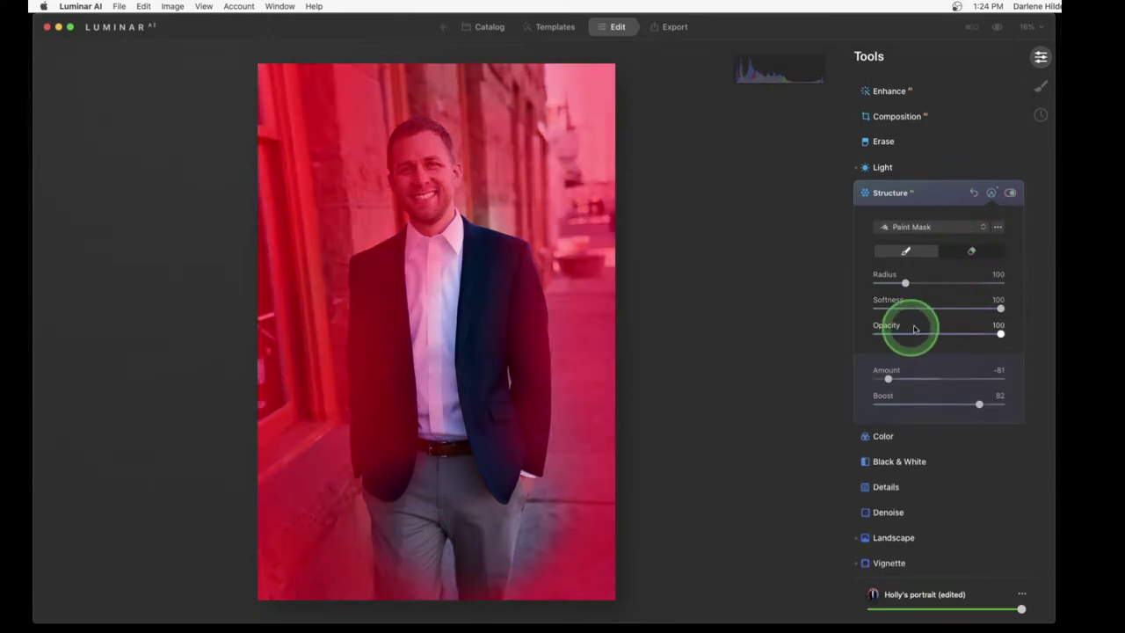
click(967, 254)
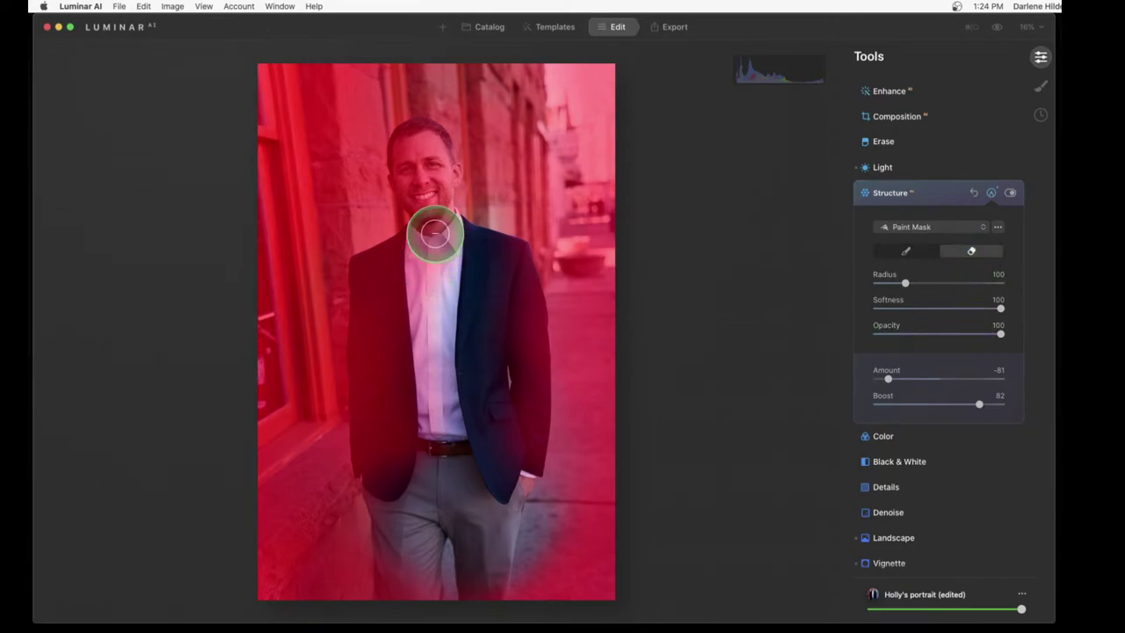
mouse_move(435, 233)
mouse_down()
mouse_move(431, 161)
mouse_move(453, 225)
mouse_move(445, 132)
mouse_move(426, 132)
mouse_move(410, 249)
mouse_move(408, 170)
mouse_move(356, 318)
mouse_move(393, 287)
mouse_move(433, 313)
mouse_move(453, 287)
mouse_move(444, 238)
mouse_move(460, 236)
mouse_move(512, 459)
mouse_move(512, 340)
mouse_move(486, 513)
mouse_move(413, 442)
mouse_move(386, 337)
mouse_move(399, 594)
mouse_move(438, 567)
mouse_move(468, 596)
mouse_move(501, 518)
mouse_move(410, 585)
mouse_move(477, 582)
mouse_move(468, 407)
mouse_move(510, 283)
mouse_move(498, 253)
mouse_move(513, 345)
mouse_move(445, 467)
mouse_move(414, 605)
mouse_move(400, 554)
mouse_move(398, 388)
mouse_move(439, 519)
mouse_move(481, 597)
mouse_move(425, 199)
mouse_move(396, 216)
mouse_up()
key(bracketright)
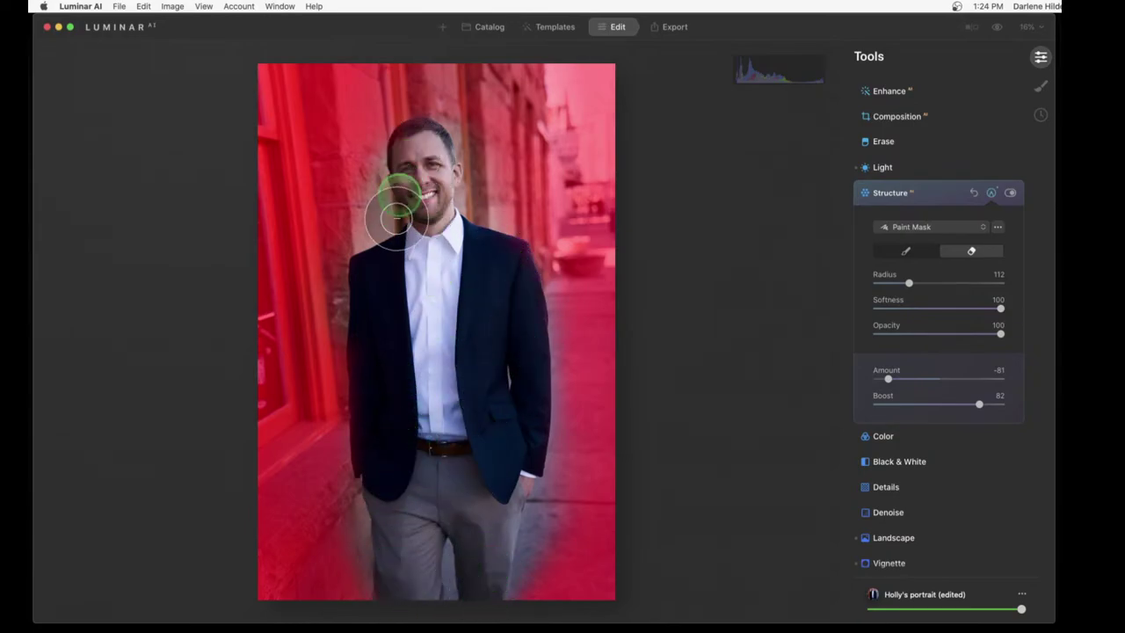
click(946, 334)
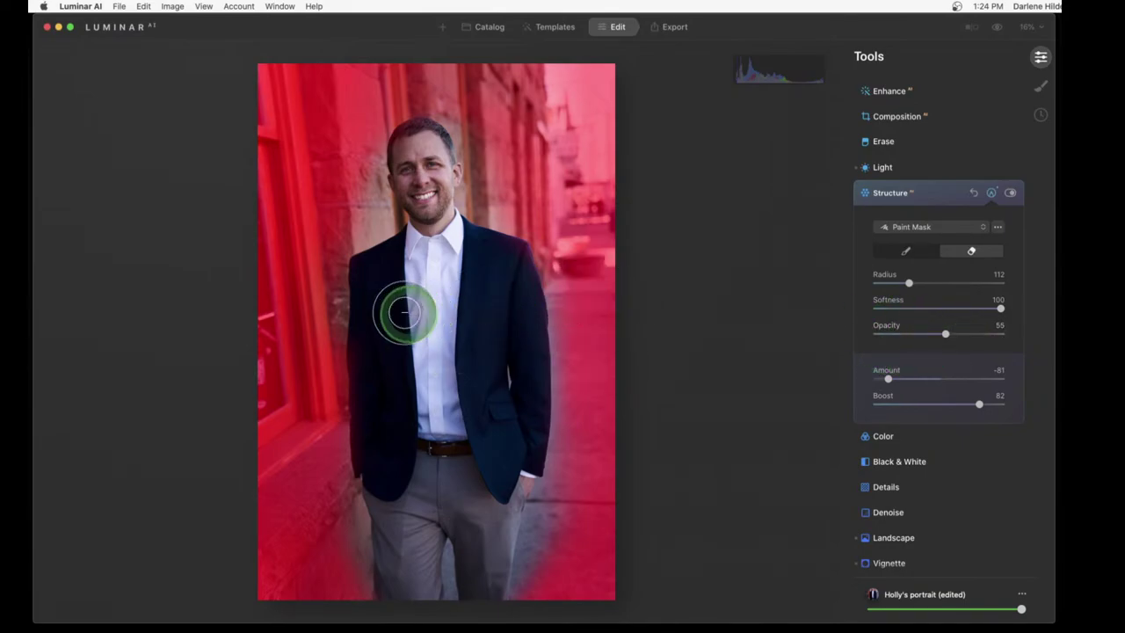
key(bracketright)
key(bracketright)
key(bracketright)
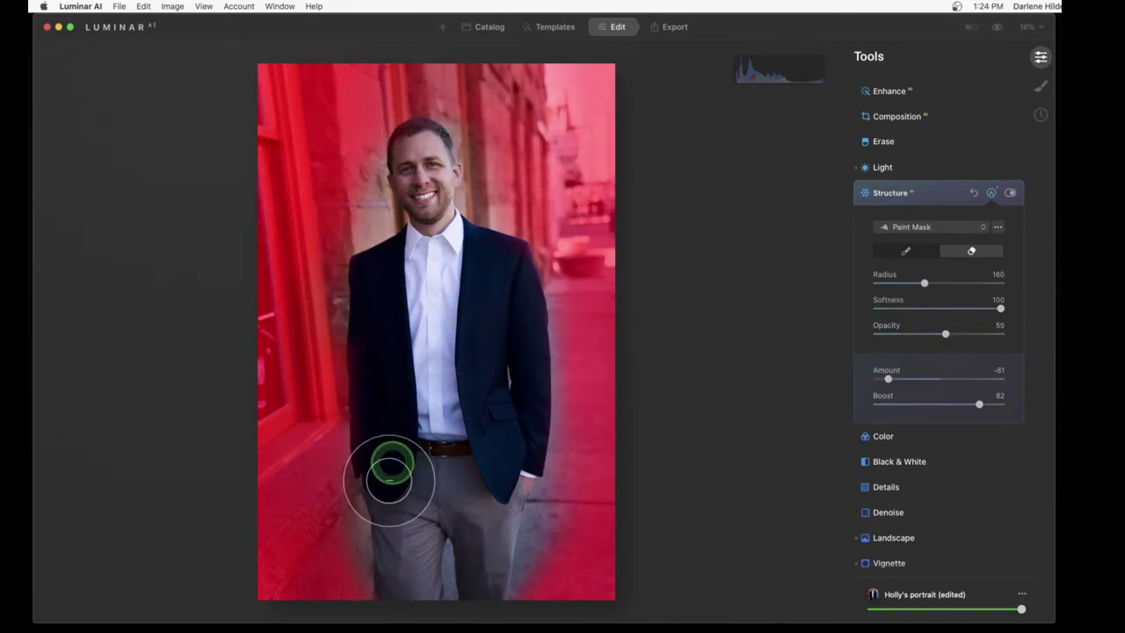
mouse_move(325, 387)
mouse_down()
mouse_move(350, 580)
mouse_move(331, 491)
mouse_move(344, 538)
mouse_move(436, 586)
mouse_move(551, 594)
mouse_move(389, 575)
mouse_move(336, 313)
mouse_move(366, 183)
mouse_move(411, 146)
mouse_move(375, 132)
mouse_move(356, 158)
mouse_move(388, 121)
mouse_move(423, 131)
mouse_move(325, 232)
mouse_move(343, 77)
mouse_move(410, 163)
mouse_up()
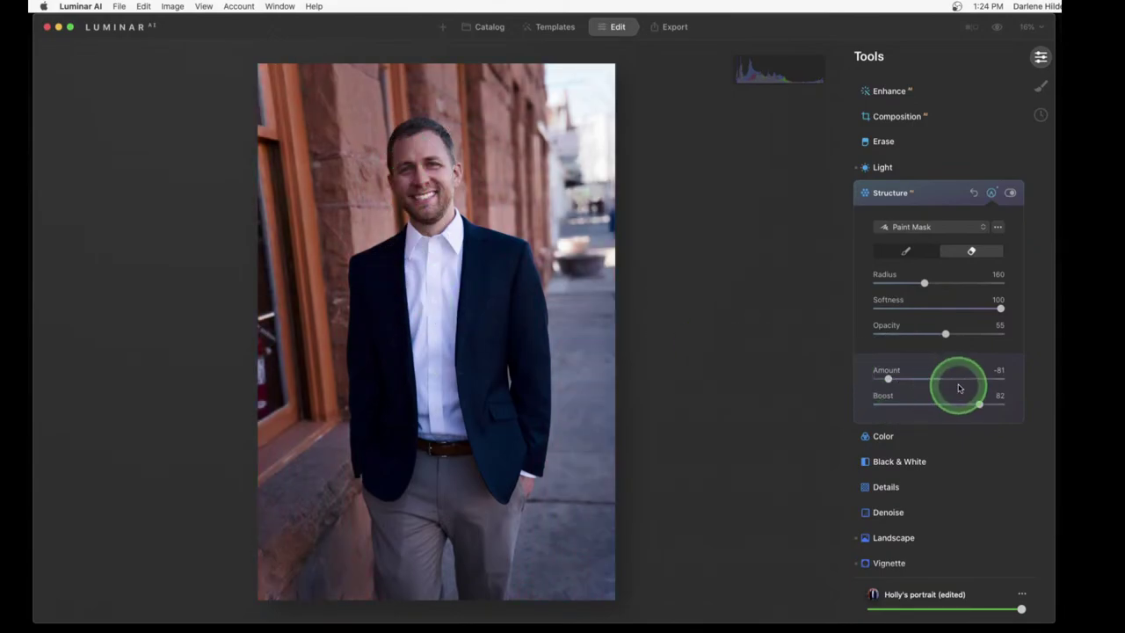
click(991, 194)
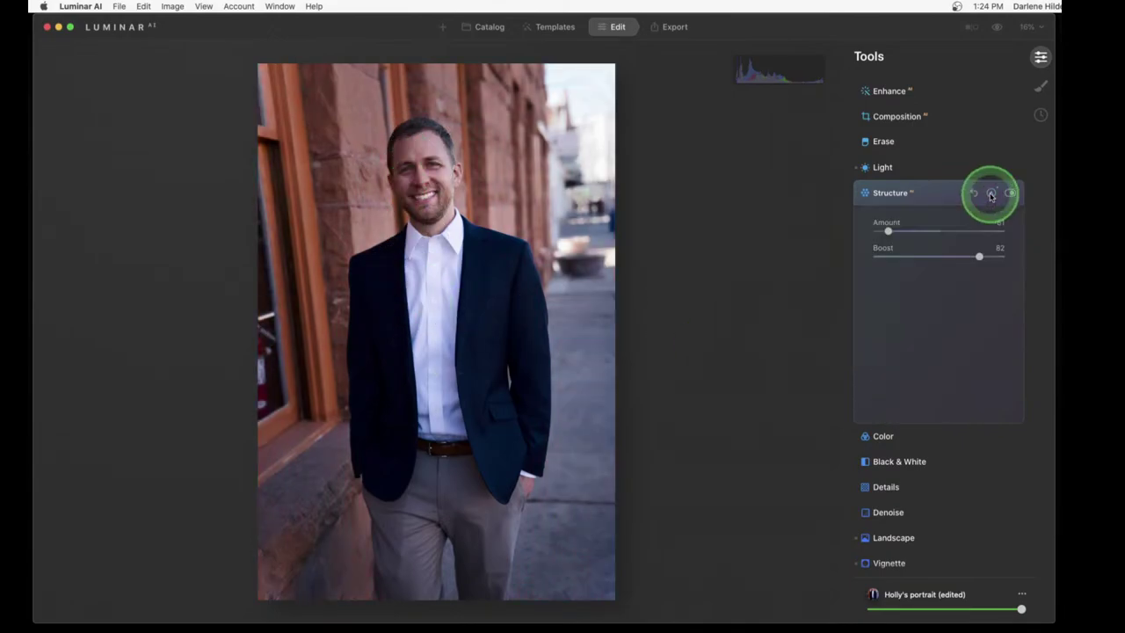
click(940, 223)
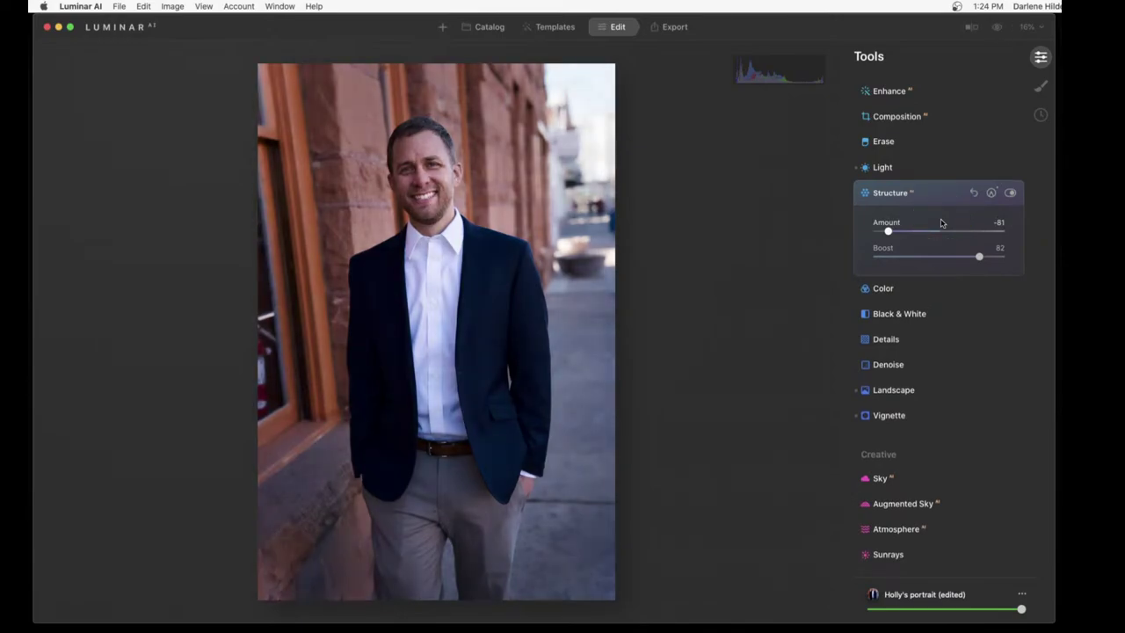
Compare with the original, then set Color's Remove Color Cast to 10
key(backslash)
key(backslash)
scroll(943, 223, down, 5)
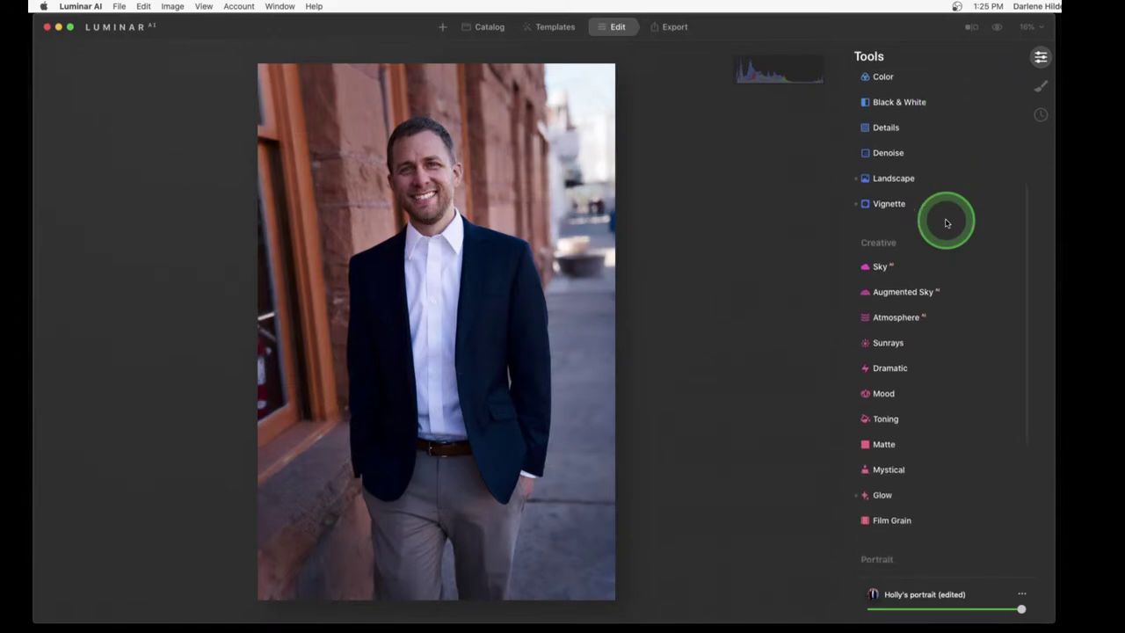
scroll(947, 222, down, 2)
scroll(947, 222, up, 6)
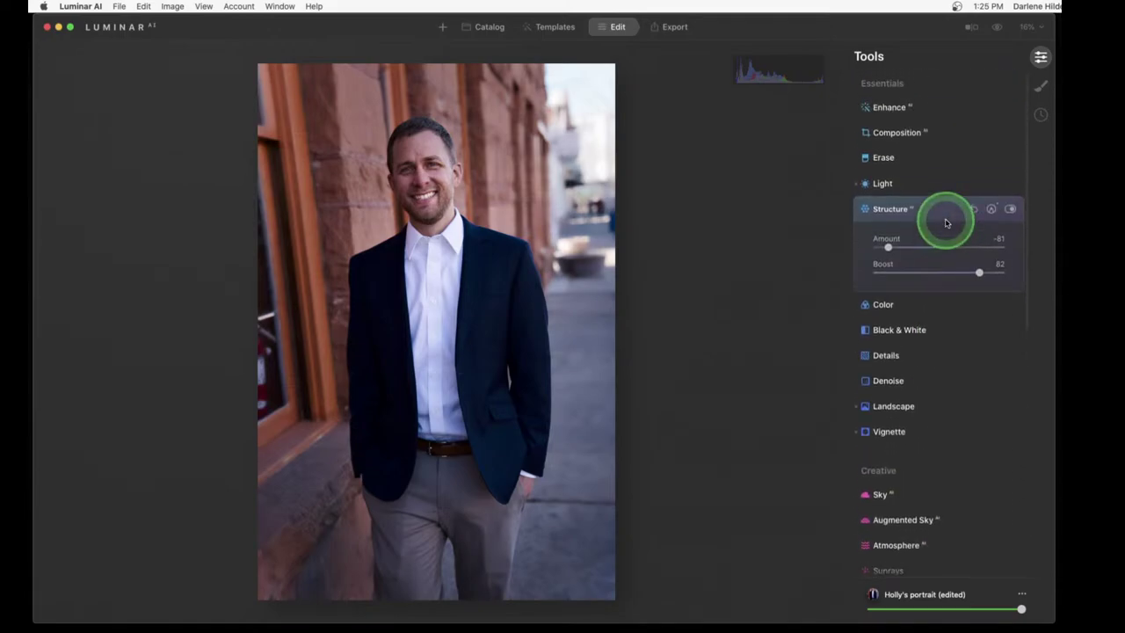
click(920, 183)
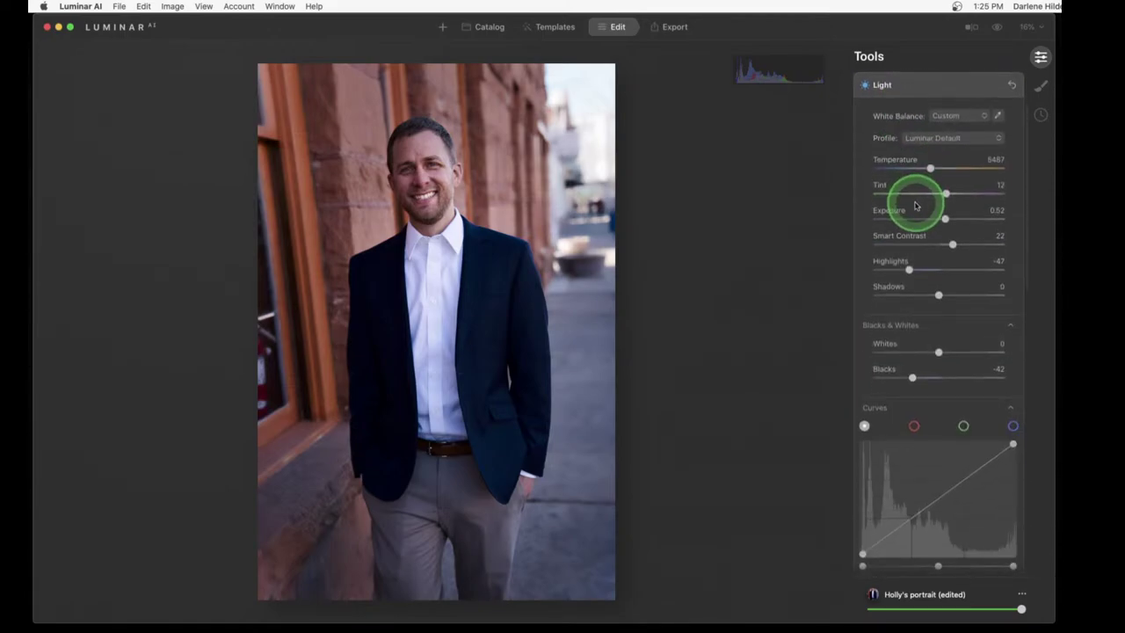
scroll(915, 205, down, 5)
scroll(917, 202, up, 7)
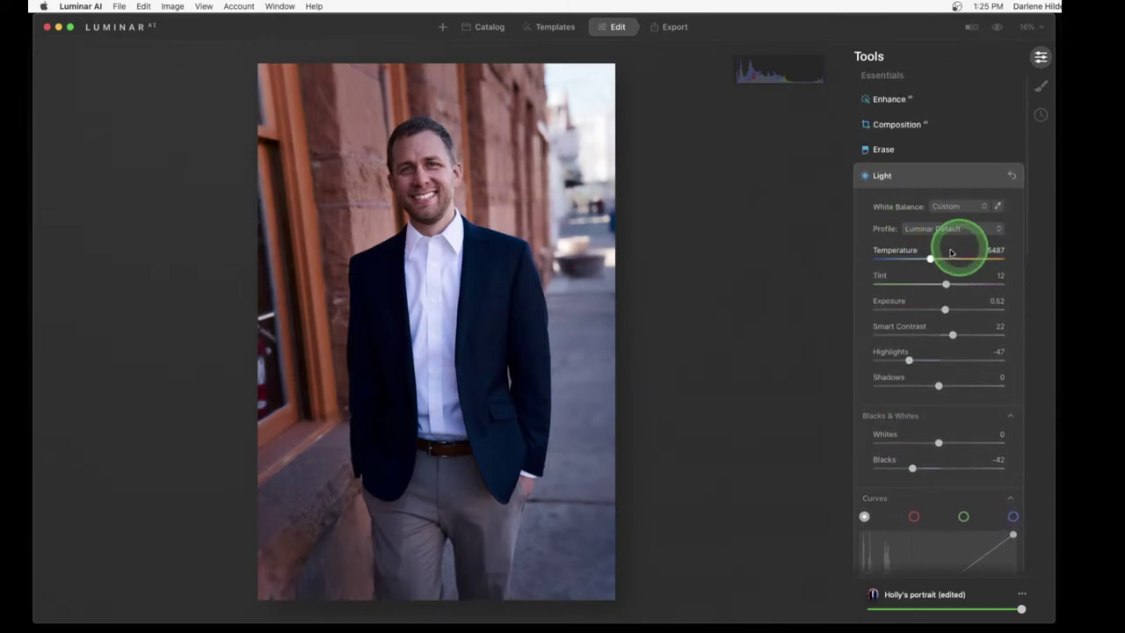
click(937, 175)
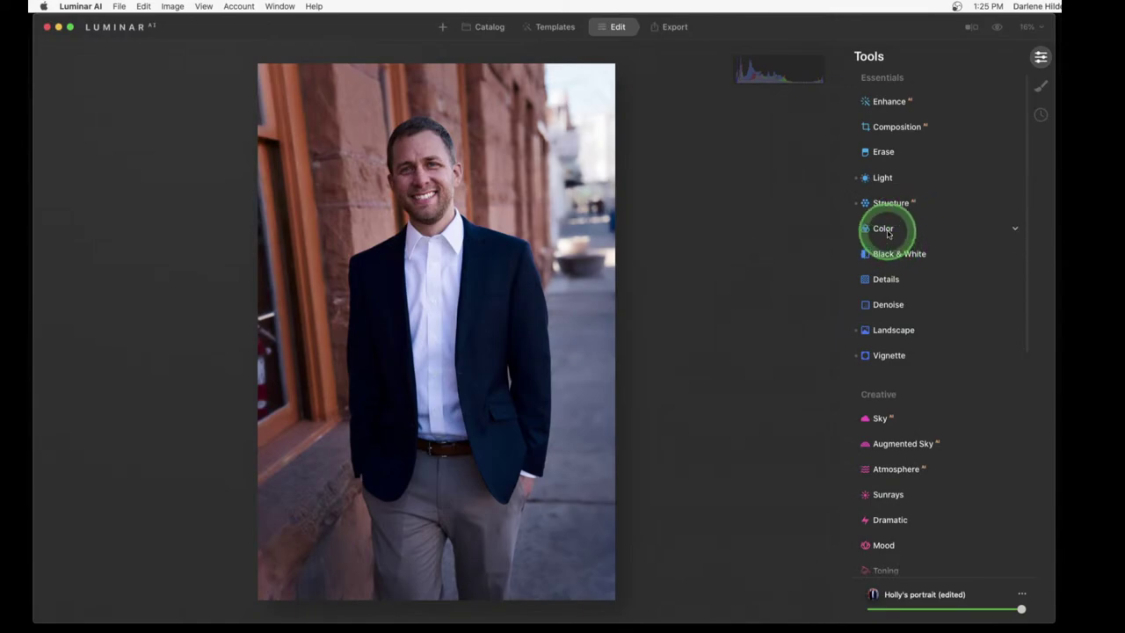
click(888, 230)
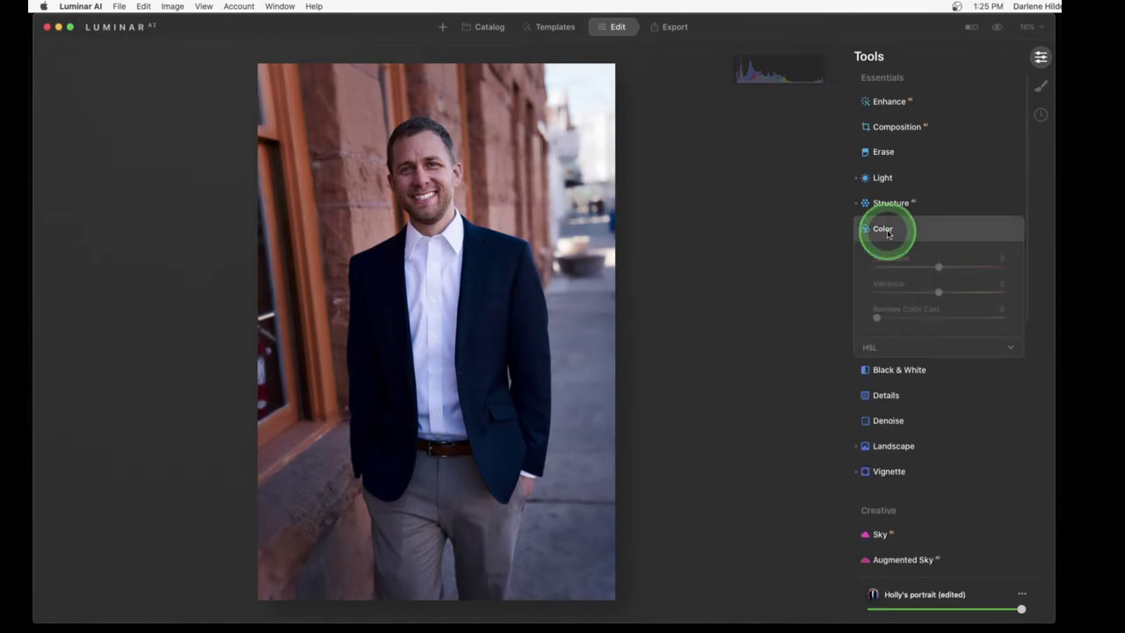
click(884, 351)
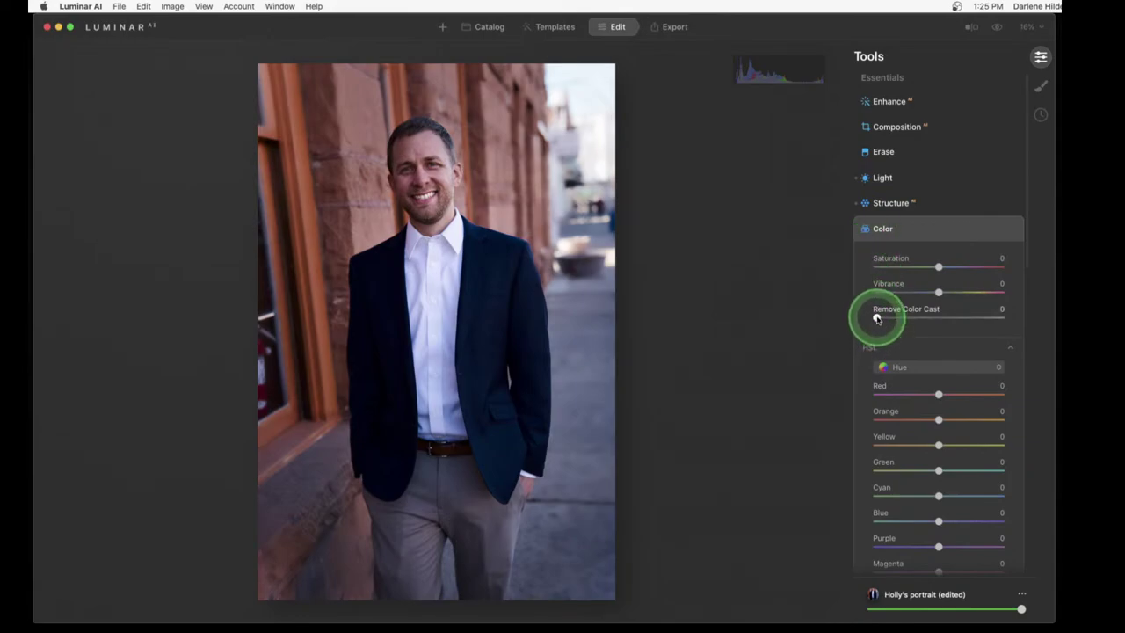
mouse_move(877, 319)
mouse_down()
mouse_move(974, 315)
mouse_move(841, 312)
mouse_move(937, 308)
mouse_move(889, 315)
mouse_up()
Lower Exposure to 0.26 and raise Face Light from 46 to 65
click(895, 178)
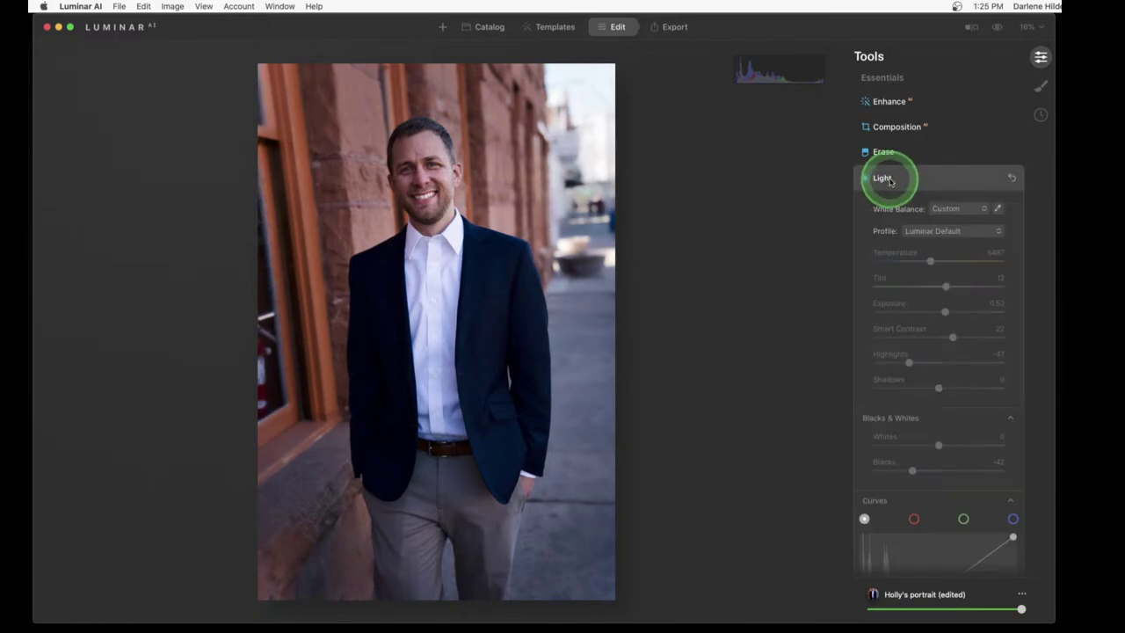
drag(937, 217, 949, 220)
scroll(948, 219, down, 10)
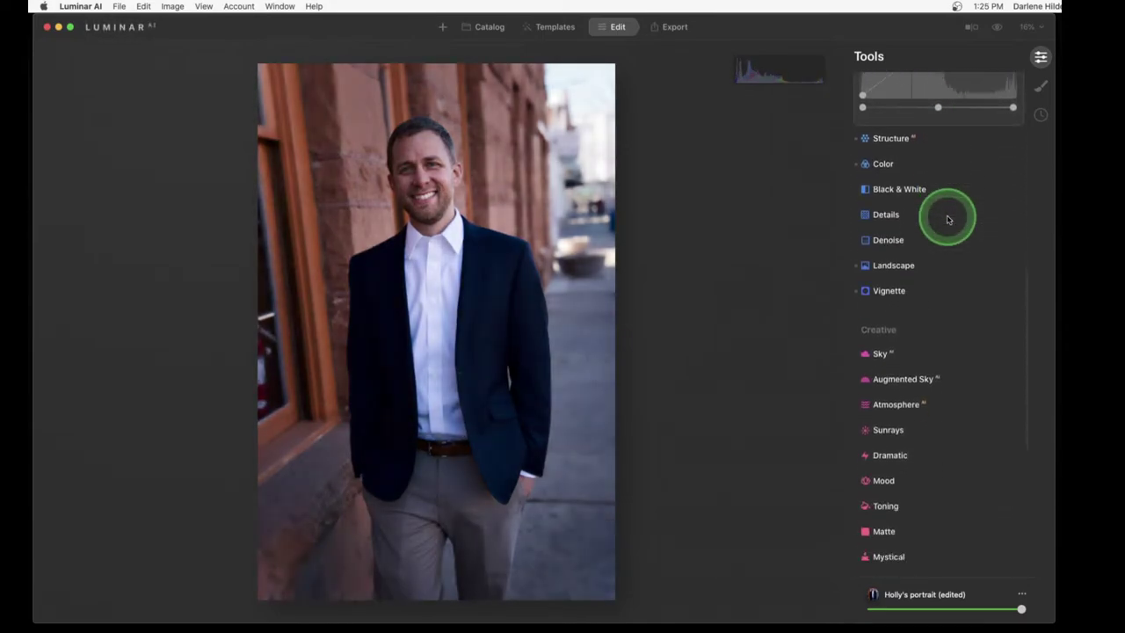
scroll(895, 308, down, 1)
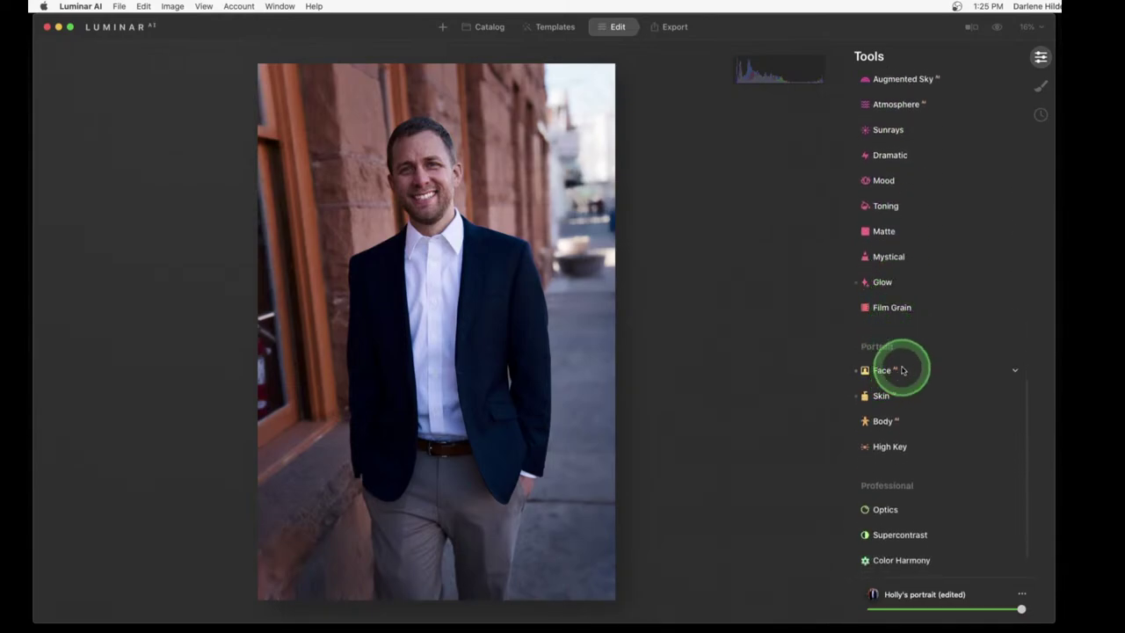
click(882, 372)
scroll(914, 176, up, 3)
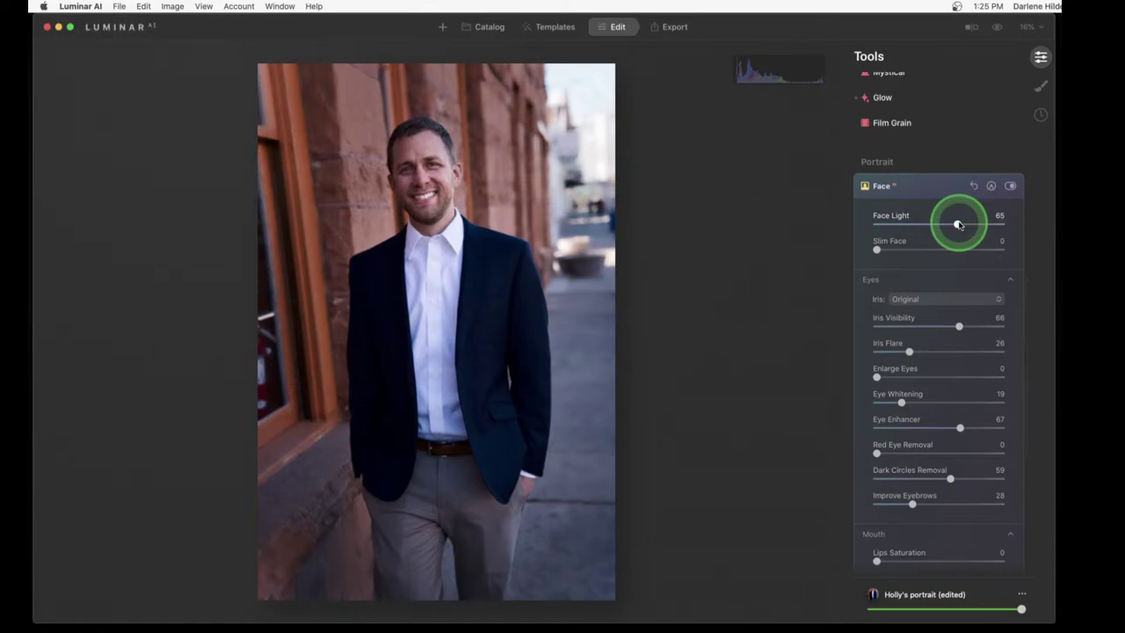
click(958, 224)
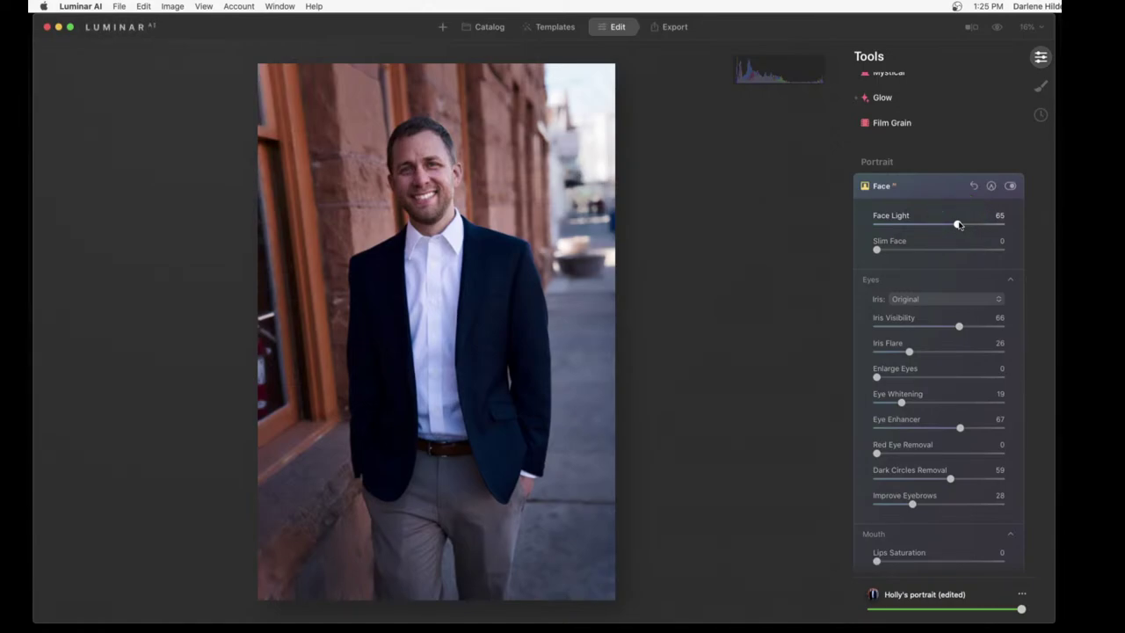
click(367, 270)
click(544, 221)
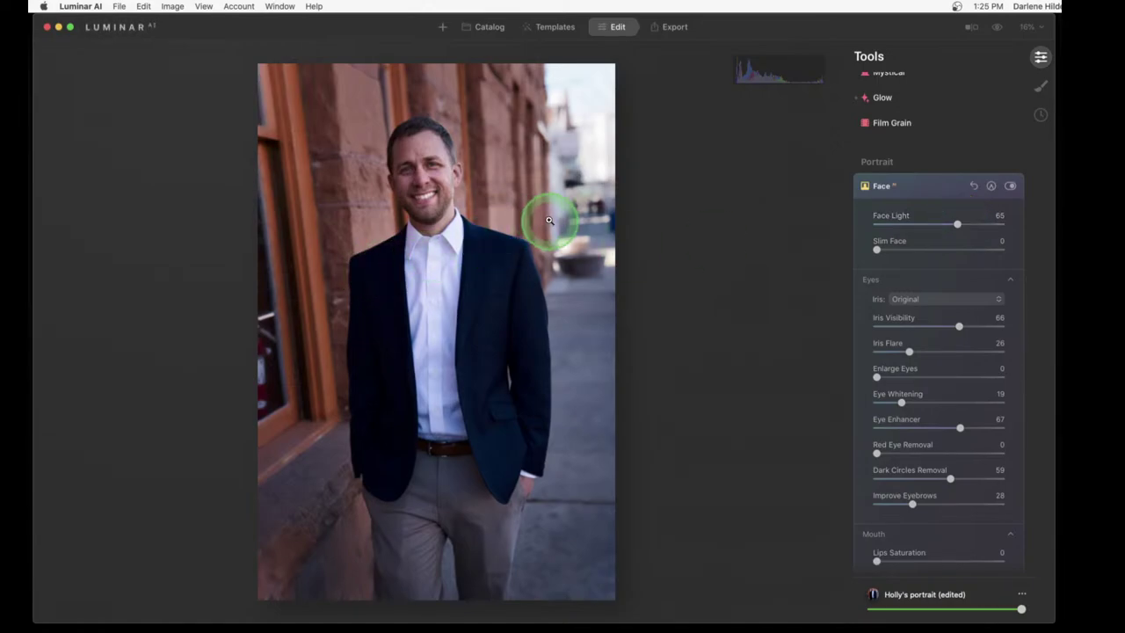
Copy the man's portrait adjustments and open the woman-in-pink photo from the catalog
right_click(548, 220)
click(581, 261)
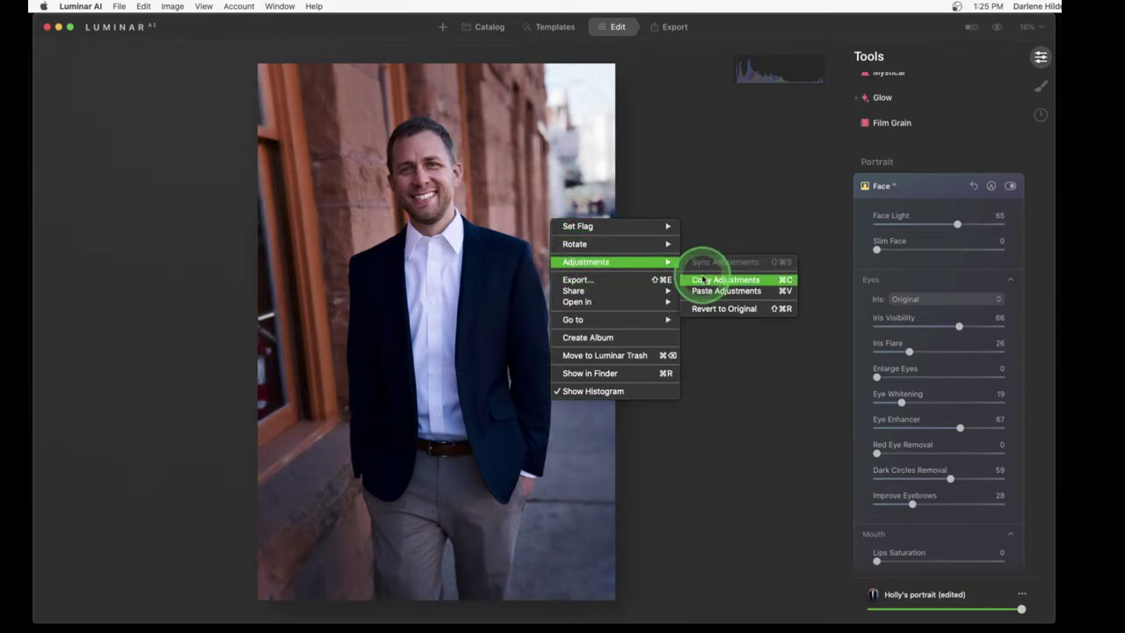
click(704, 280)
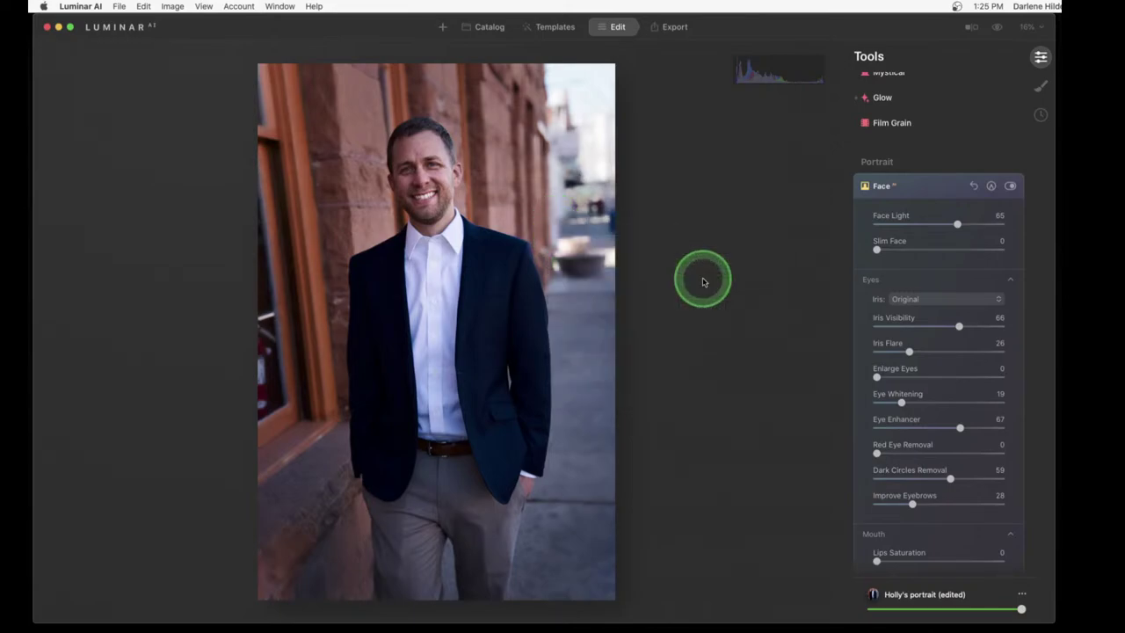
key(super+1)
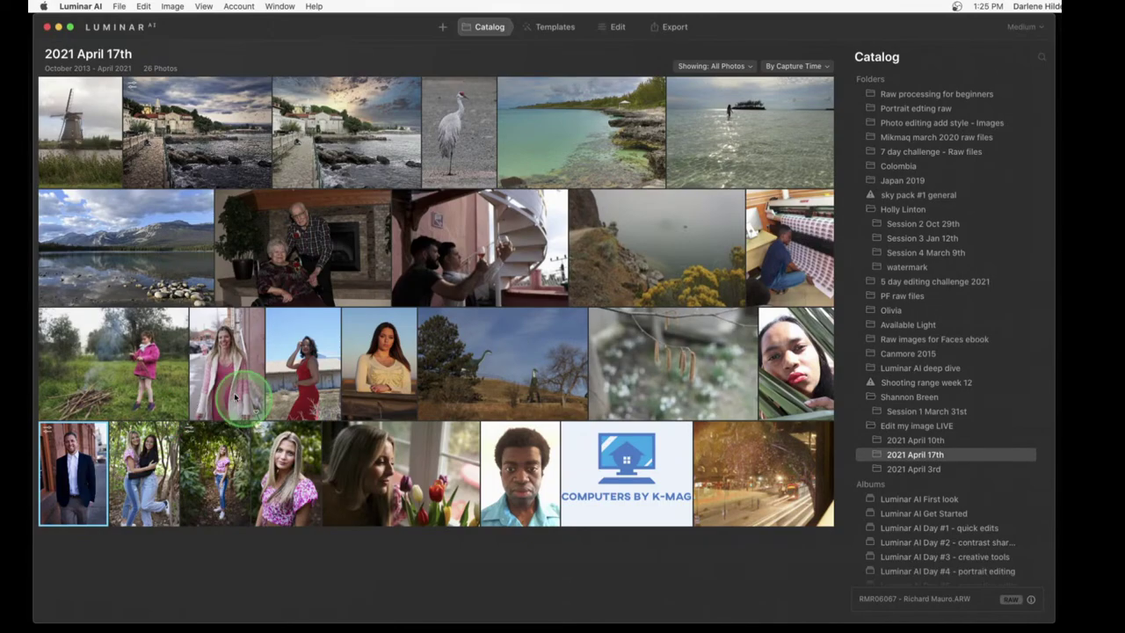
double_click(234, 399)
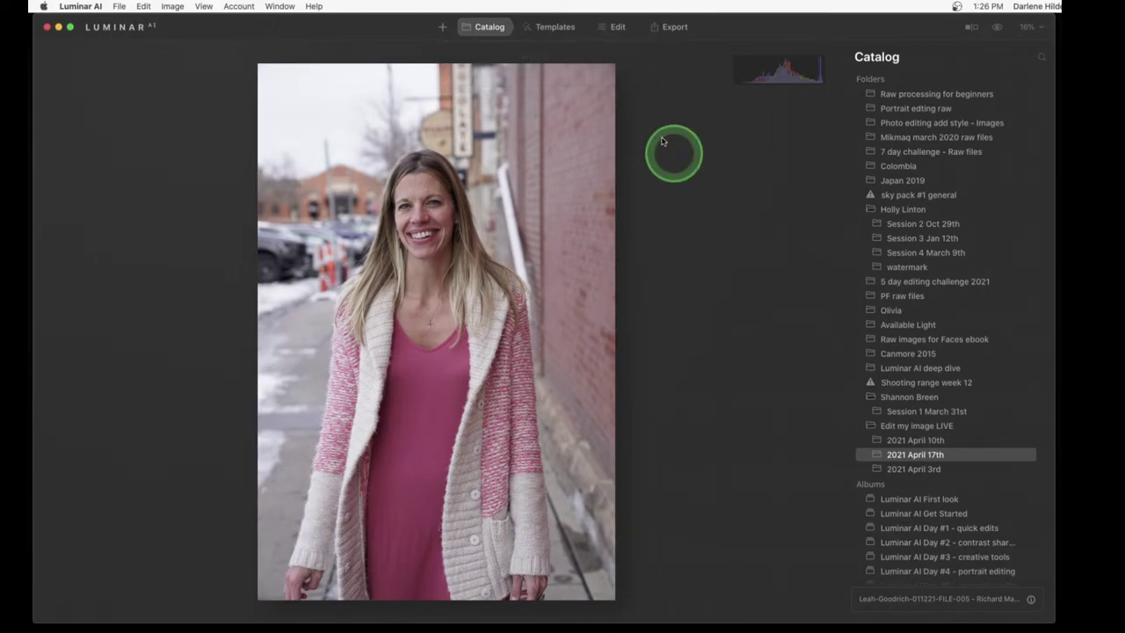
Set the woman-in-pink photo's white balance Temperature to 2 in Light
click(616, 26)
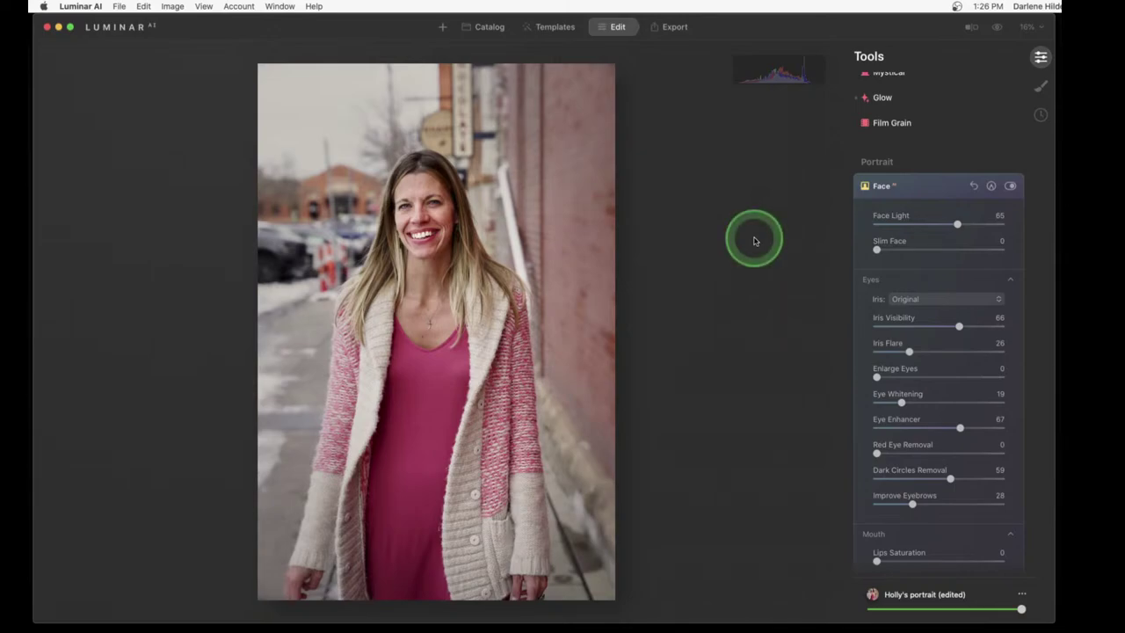
scroll(909, 179, up, 2)
scroll(909, 179, up, 10)
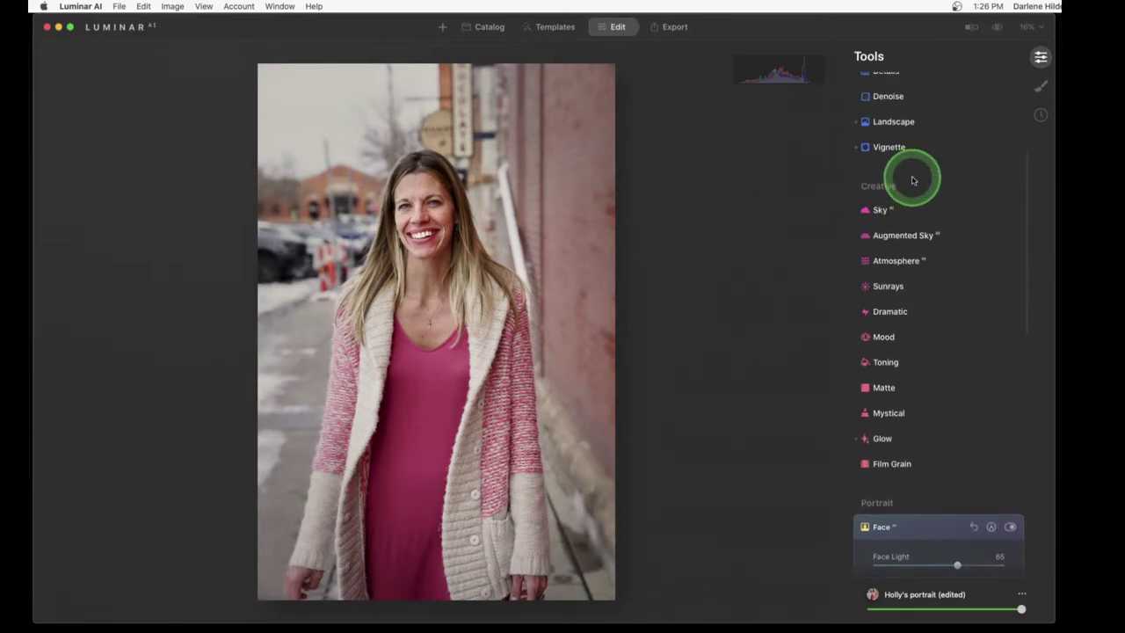
click(896, 193)
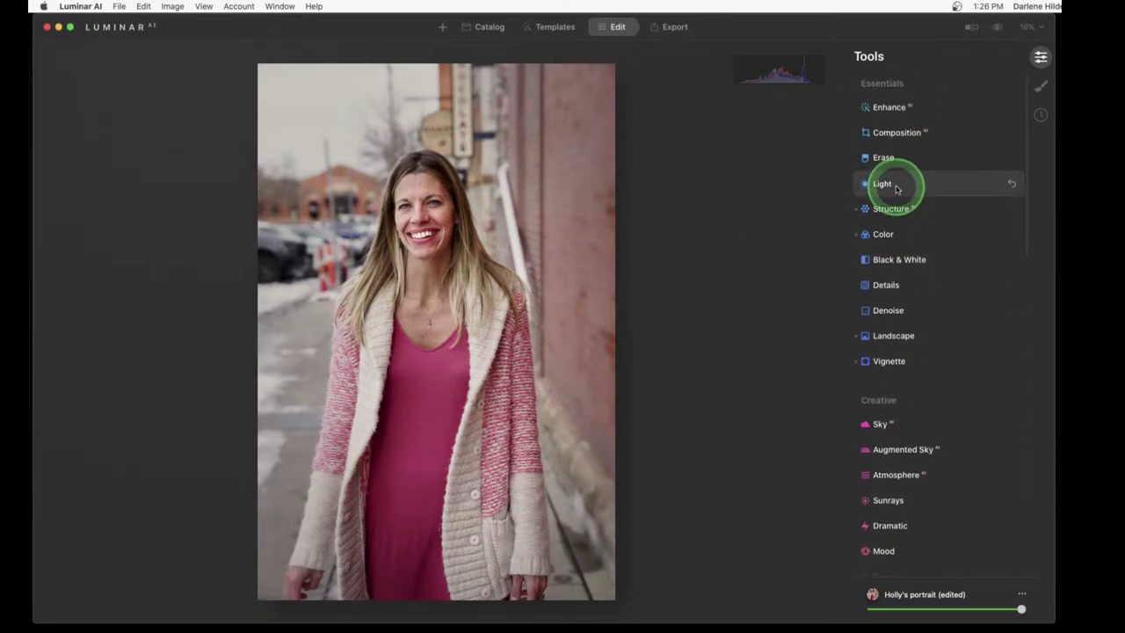
click(945, 155)
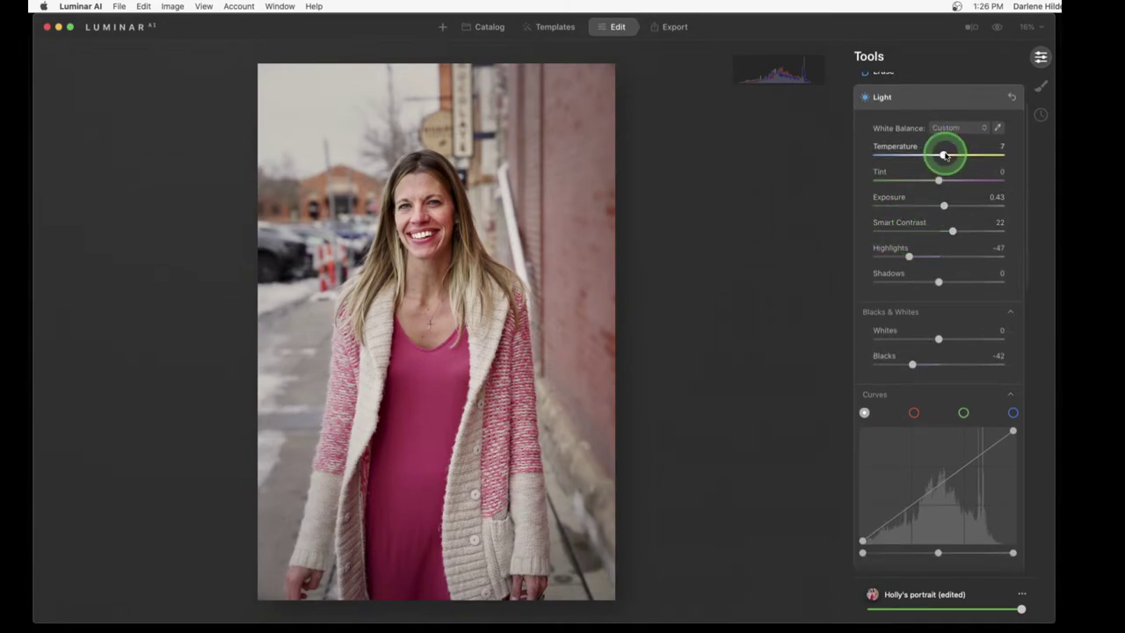
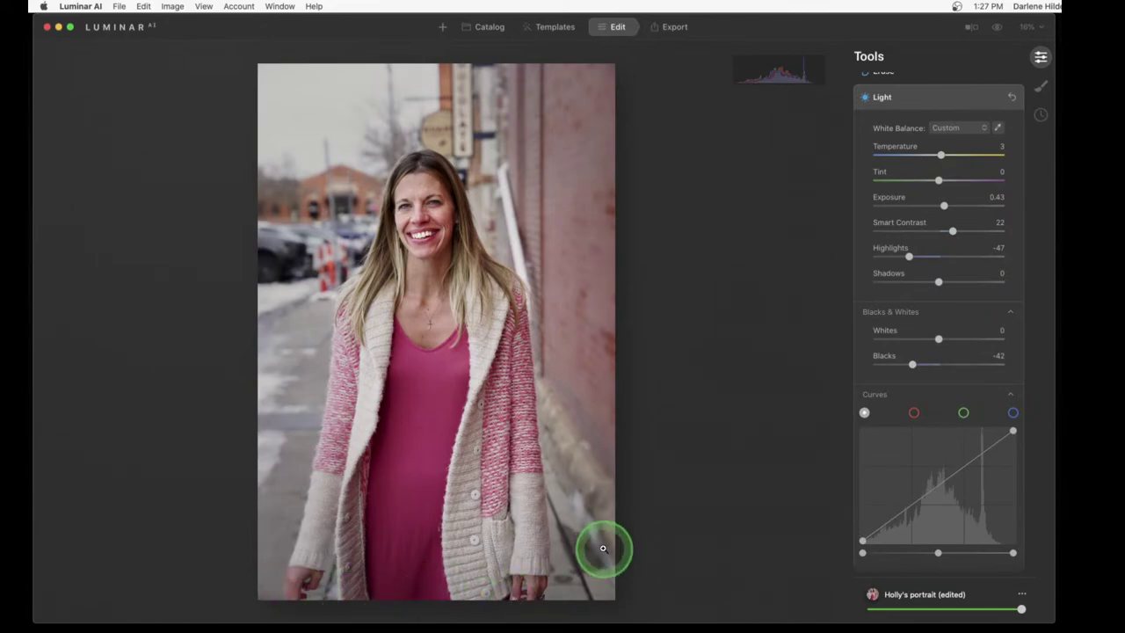
Return from the portrait edit to the Catalog grid of the 2021 April 17th folder's 26 photos
click(475, 27)
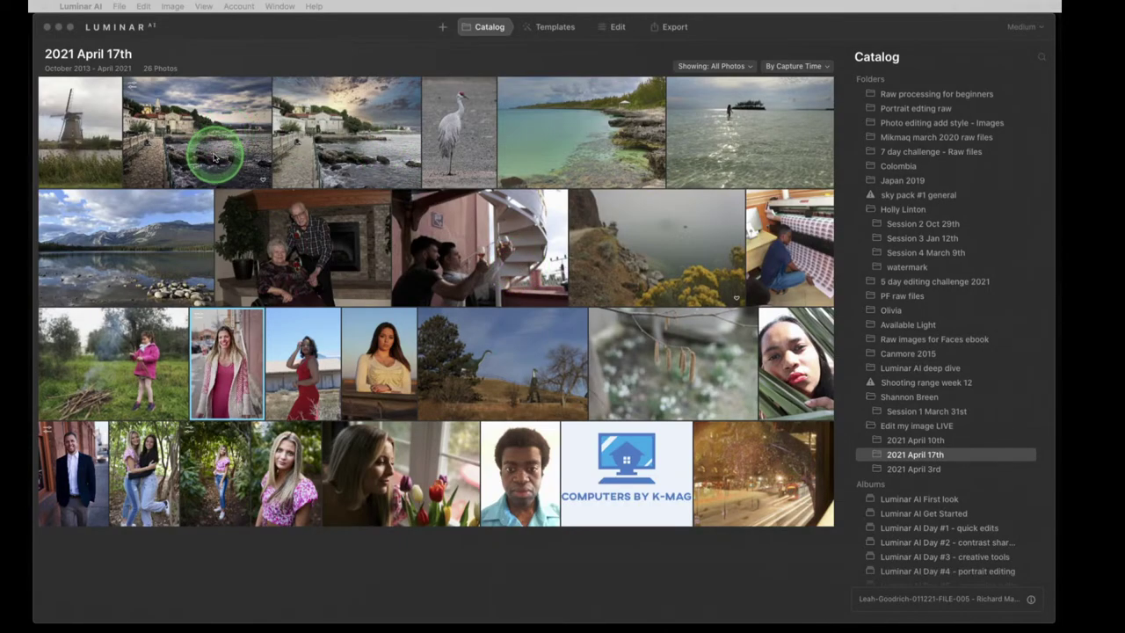
Open the harbour-and-church photo in Luminar AI's editor
double_click(303, 147)
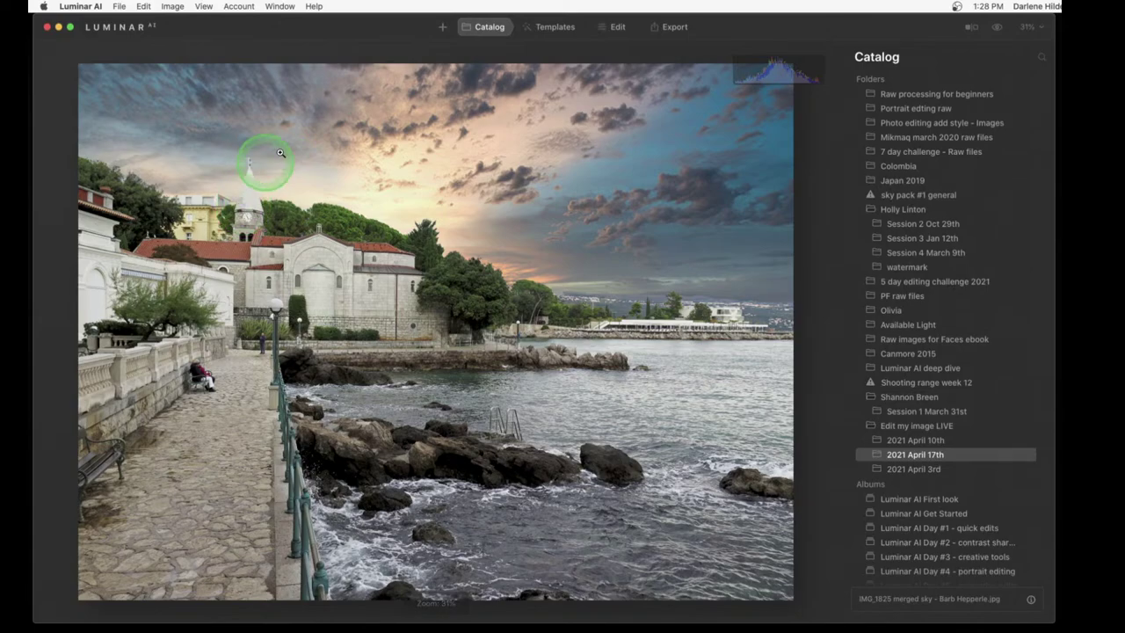
click(502, 159)
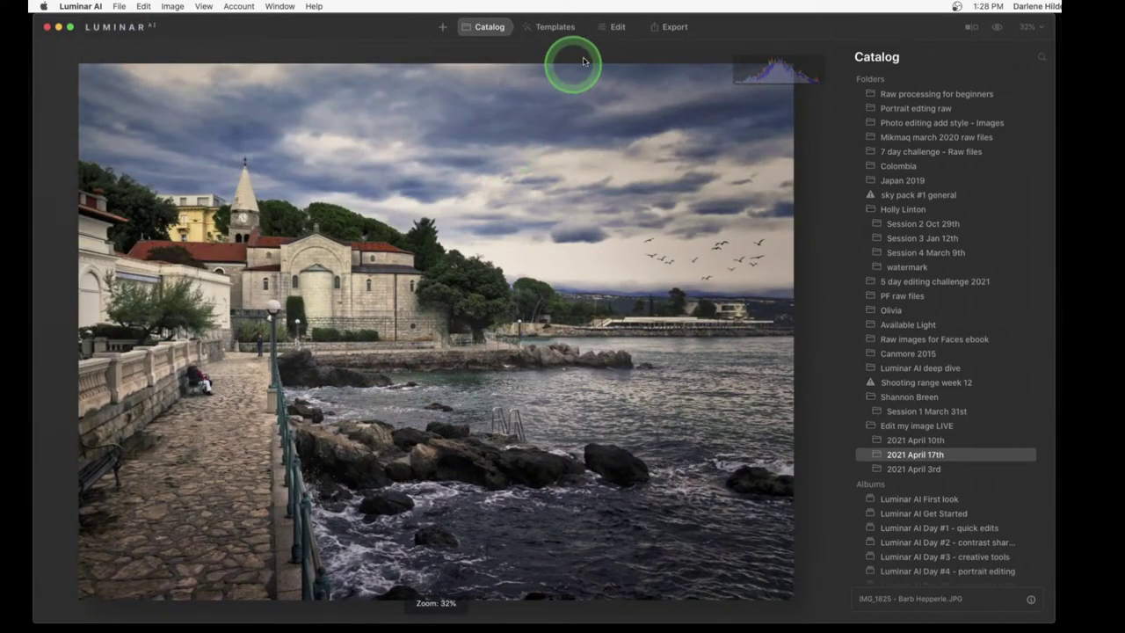
click(615, 30)
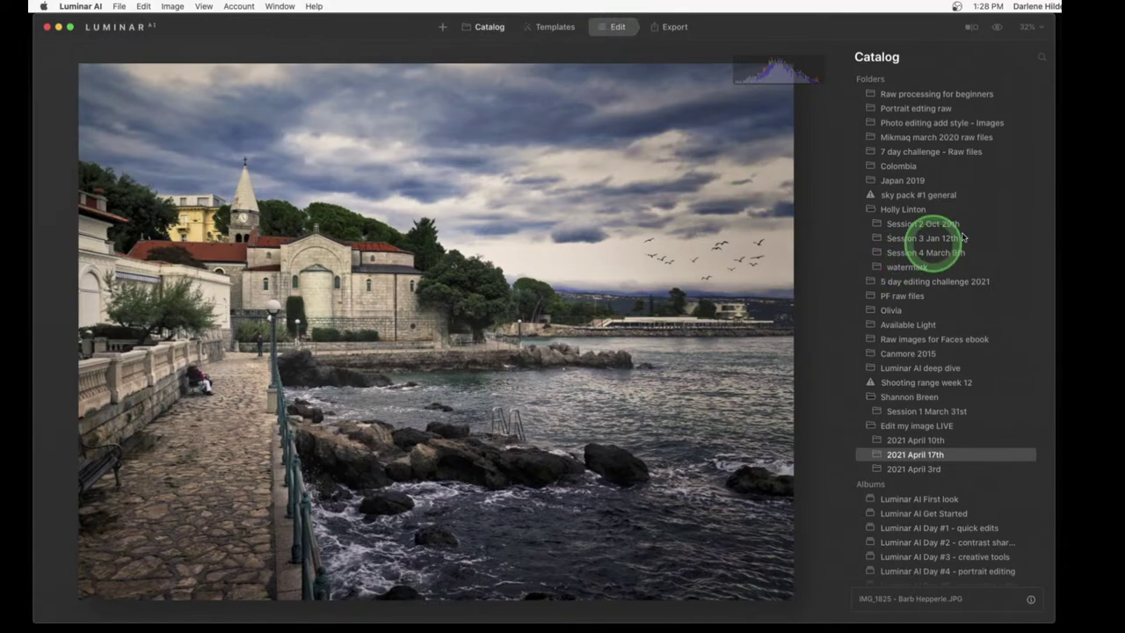
click(990, 221)
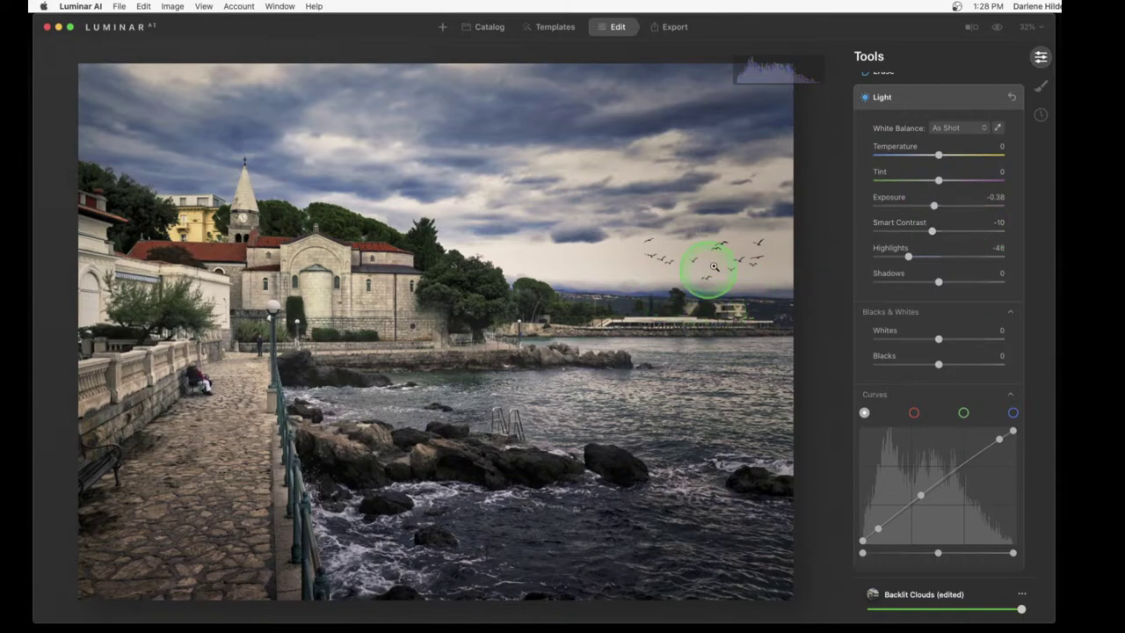
Revert the harbour photo to Original through History, then go back to the Tools panel
click(1041, 114)
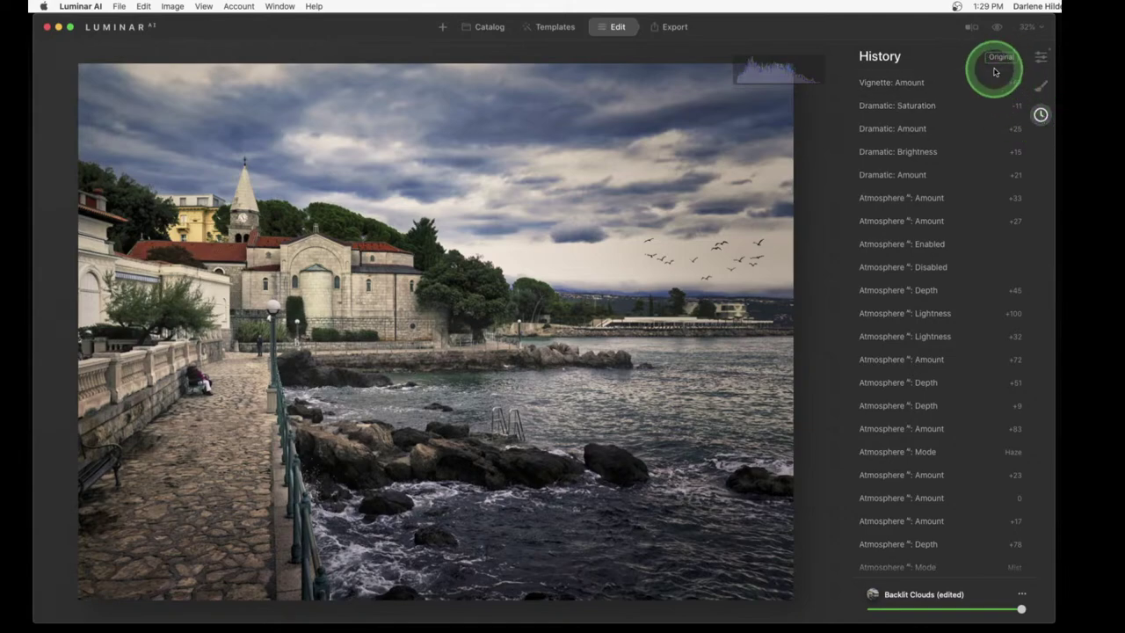
click(937, 213)
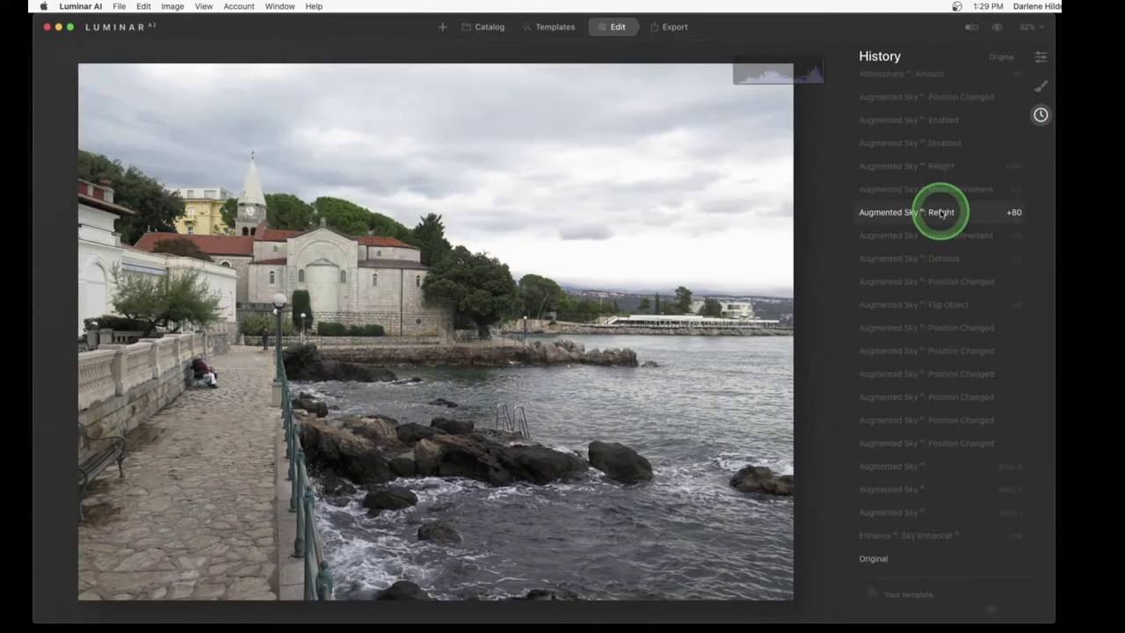
click(1041, 56)
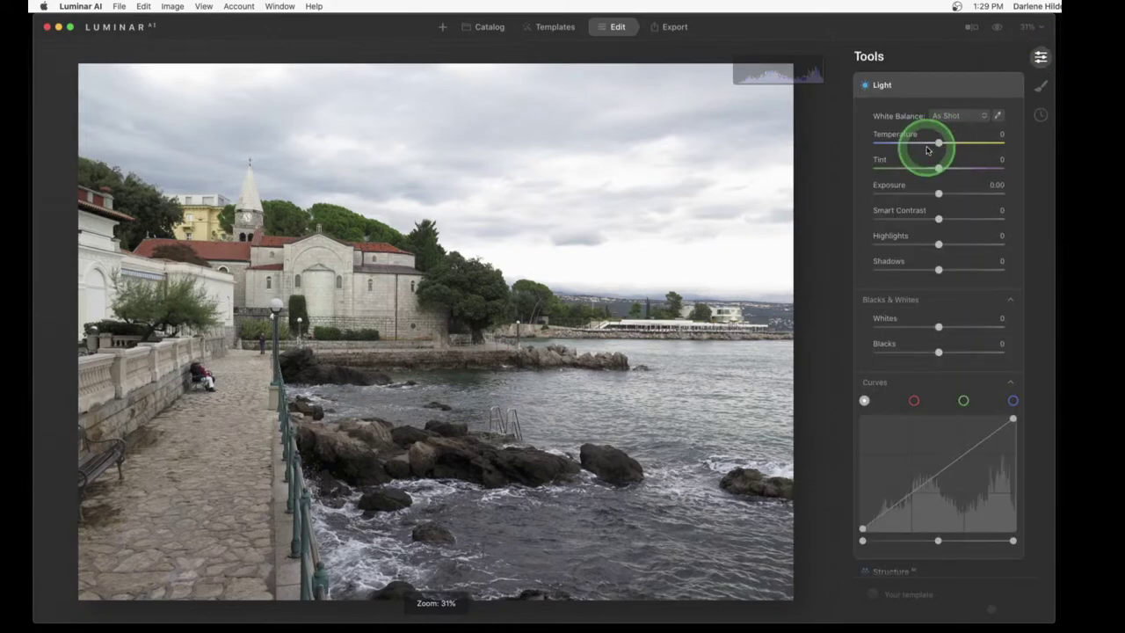
scroll(927, 149, up, 3)
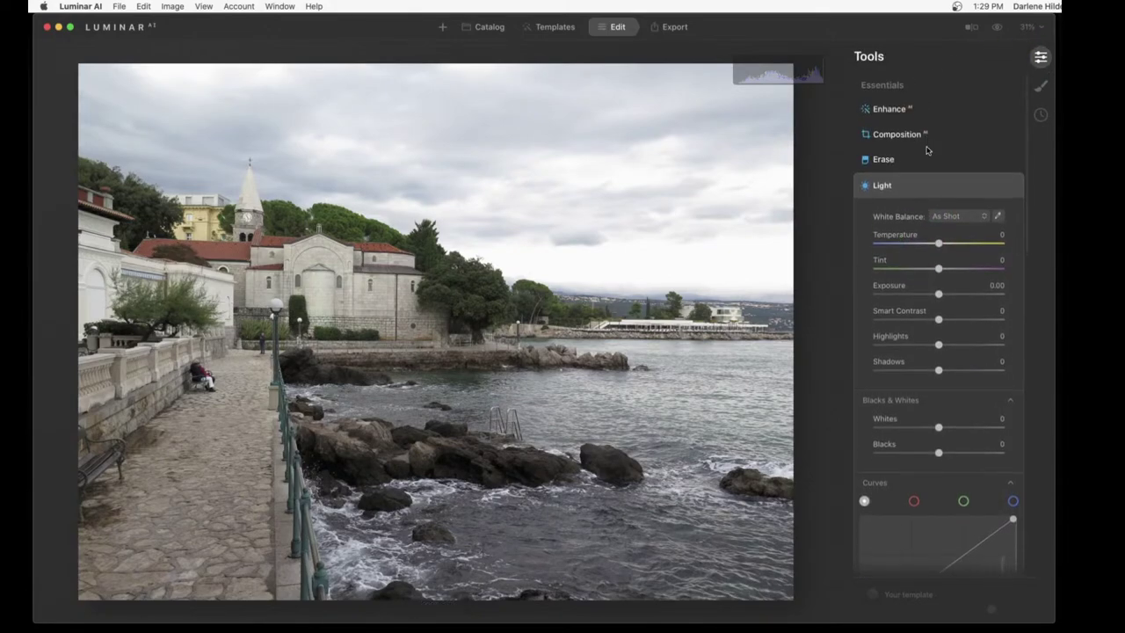
Auto-correct the perspective and rotate the harbour photo slightly to level it
click(896, 132)
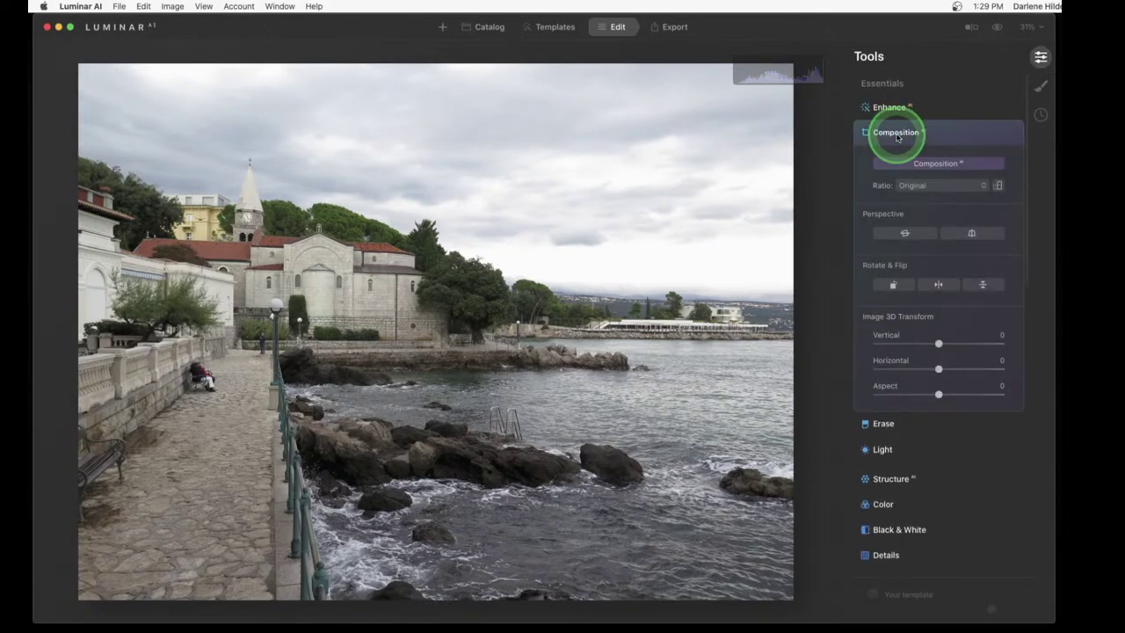
click(904, 233)
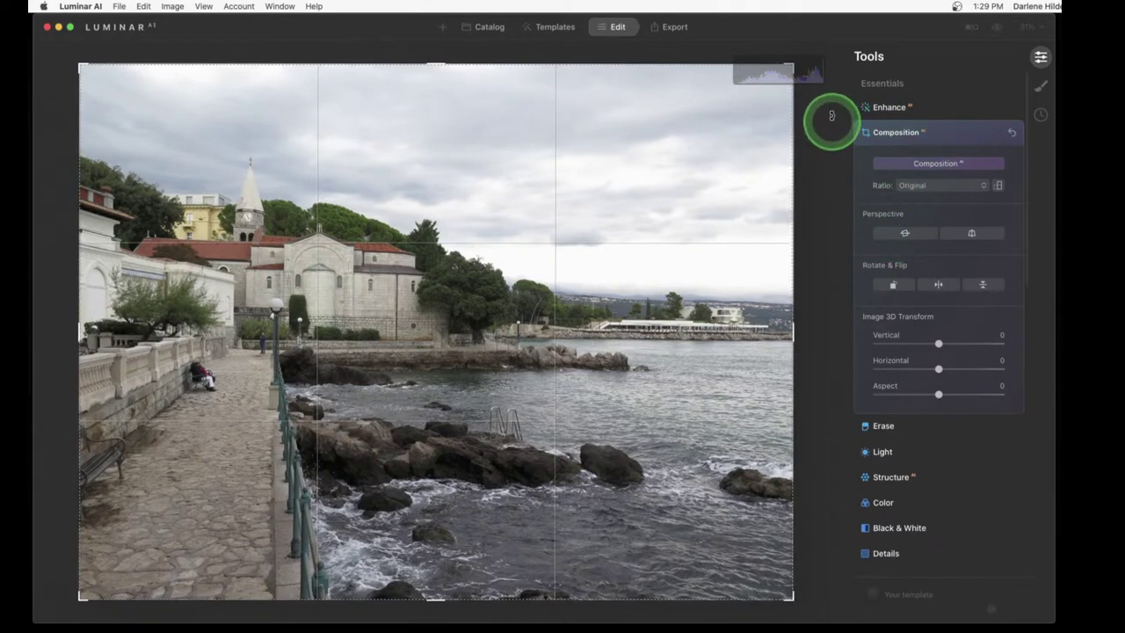
mouse_move(41, 73)
mouse_down()
mouse_move(50, 52)
mouse_move(41, 79)
mouse_up()
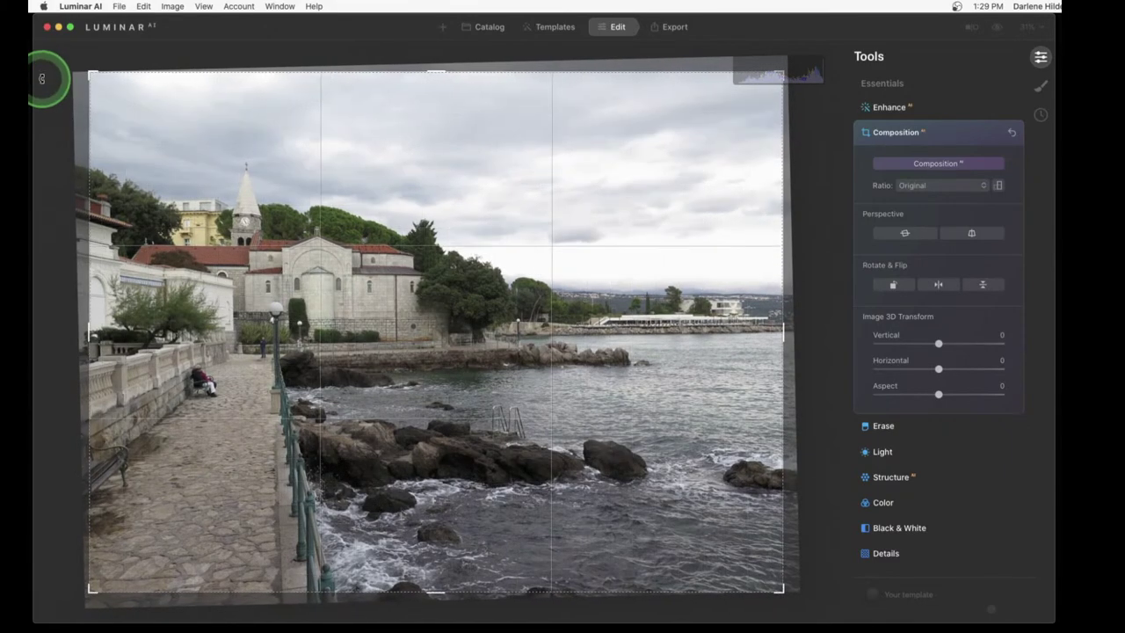
key(Return)
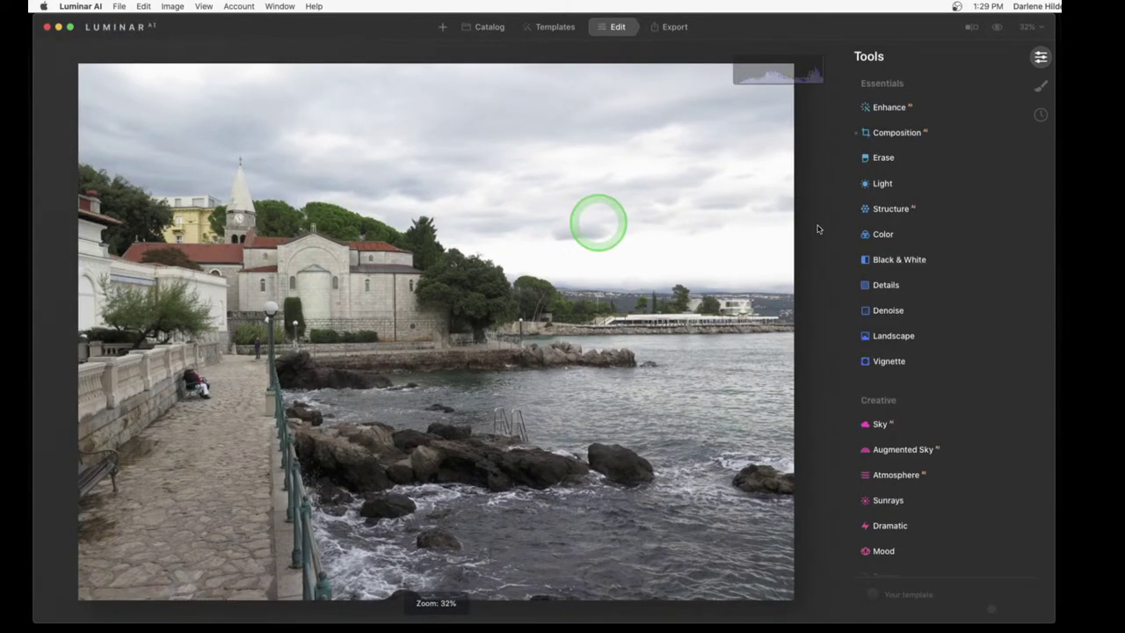
Crop a strip off the bottom edge using a Free crop ratio
click(883, 132)
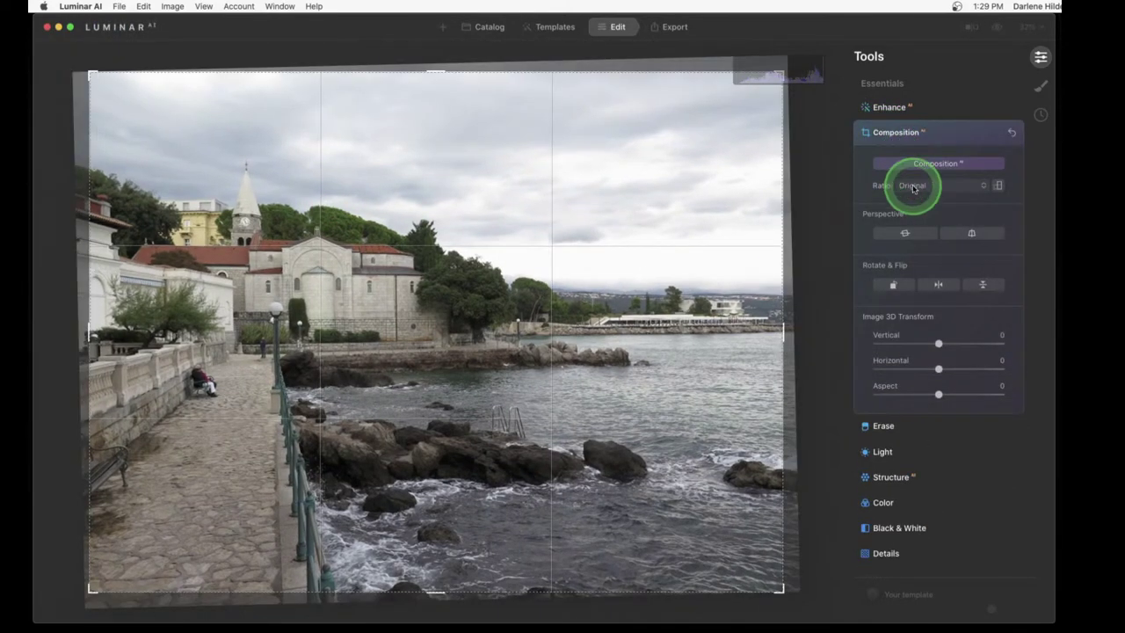
click(912, 185)
click(914, 201)
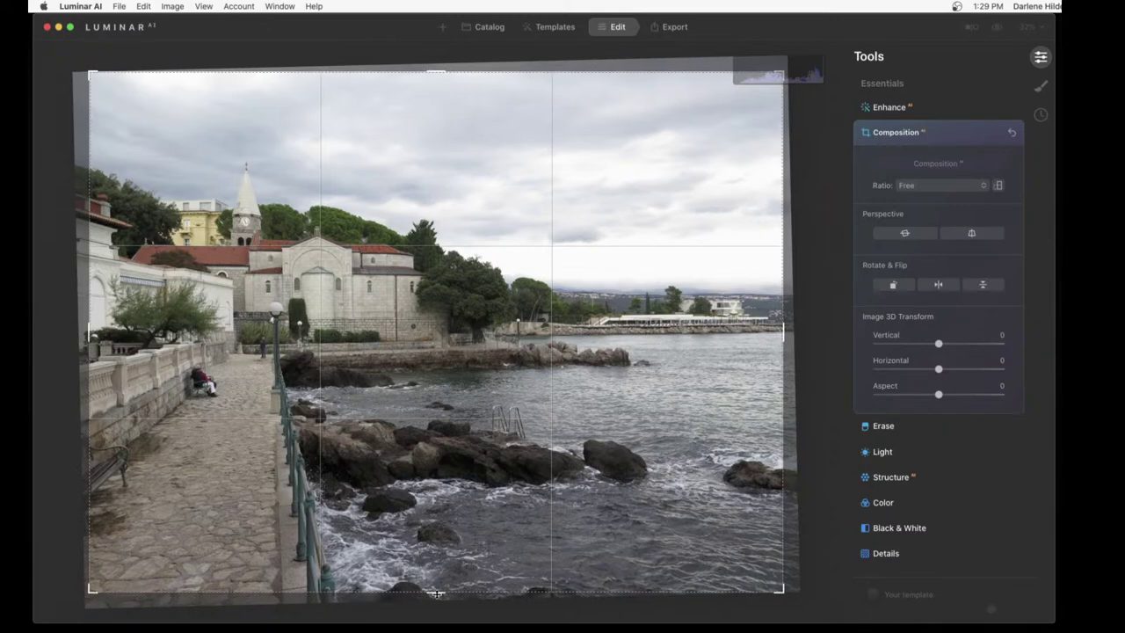
mouse_move(437, 594)
mouse_down()
mouse_move(434, 492)
mouse_move(437, 603)
mouse_move(440, 577)
mouse_up()
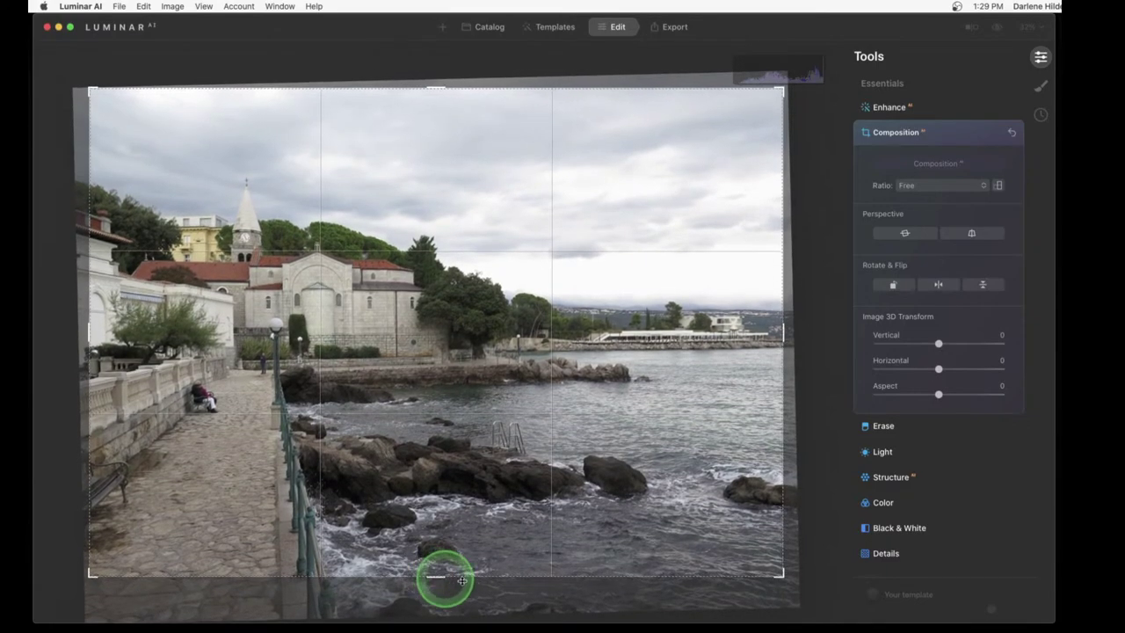
click(600, 555)
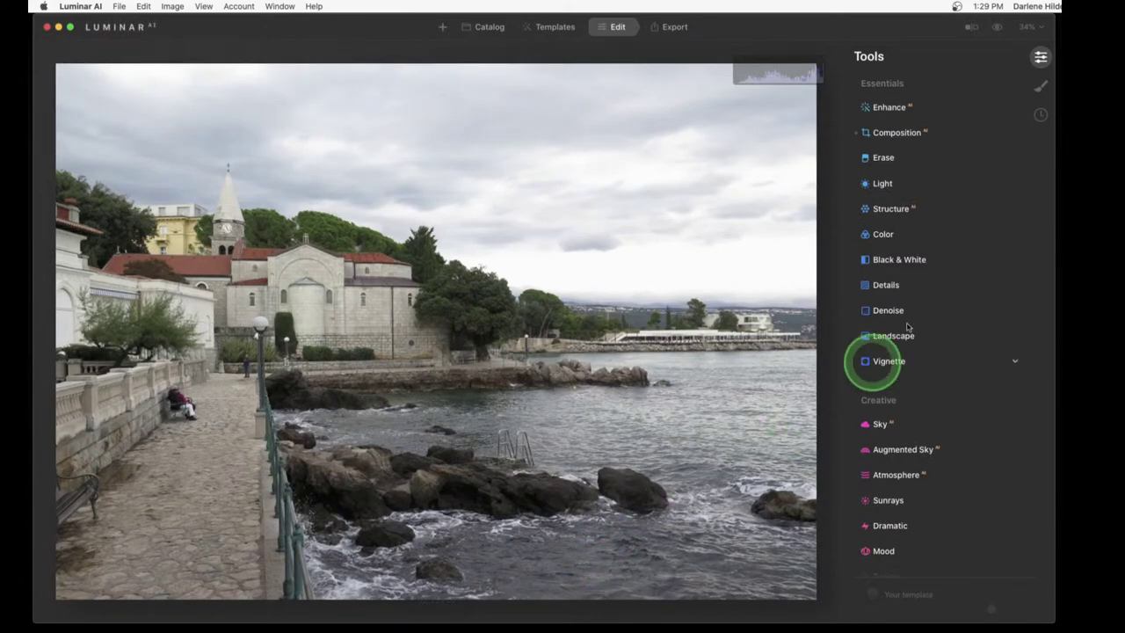
Set Enhance Accent to 100 and Sky Enhancer to 61, comparing before and after
click(924, 109)
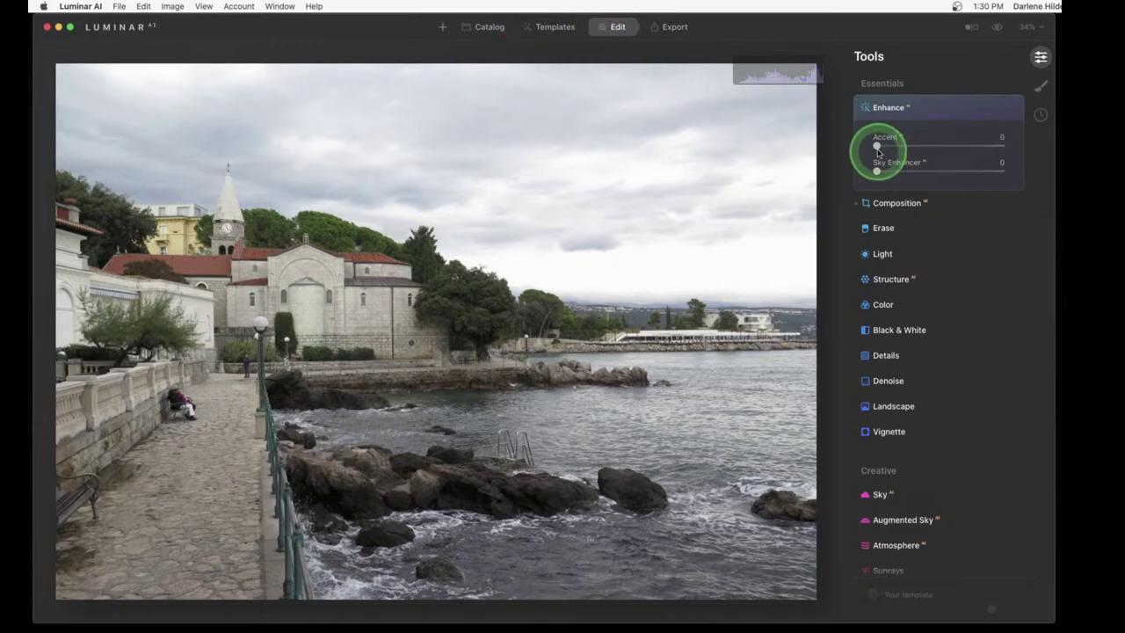
drag(877, 145, 1031, 148)
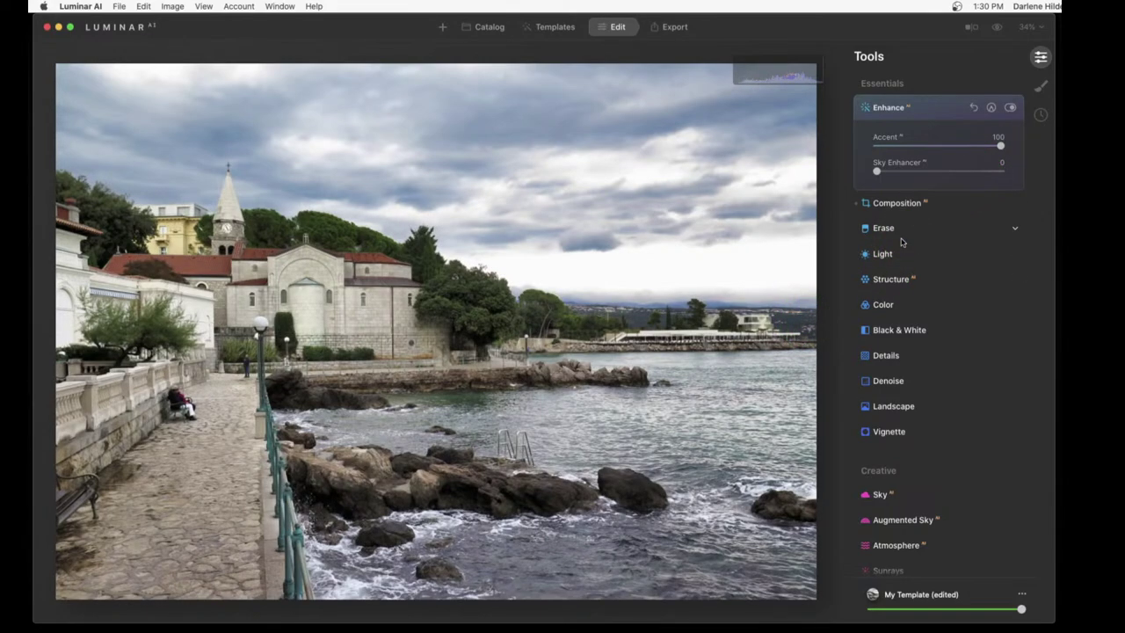
key(backslash)
drag(884, 174, 935, 170)
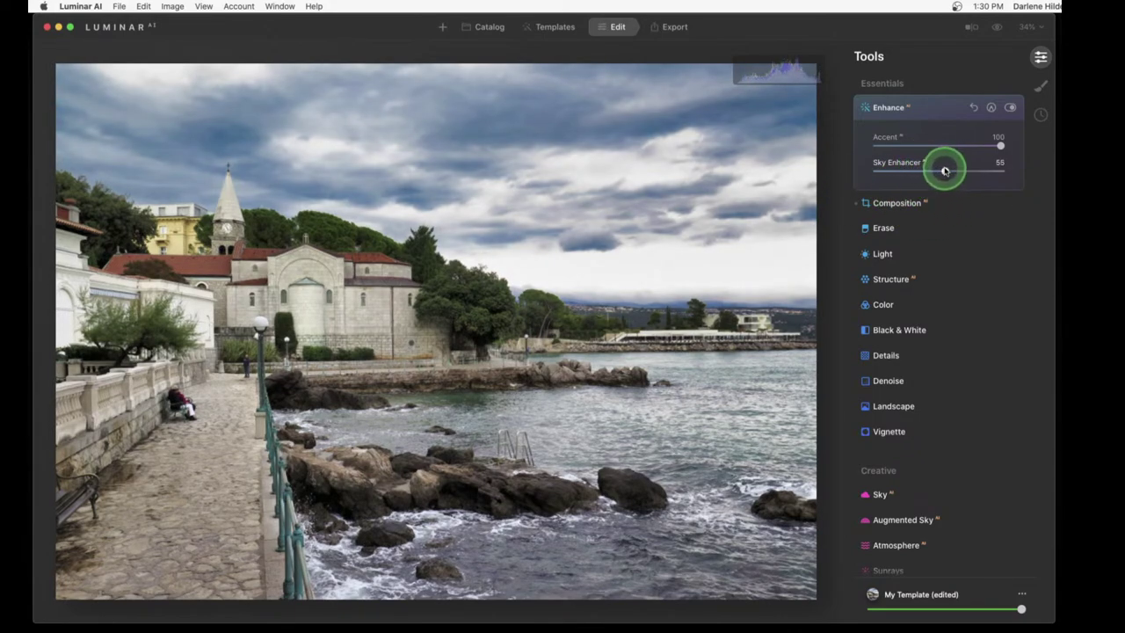
drag(945, 171, 952, 172)
key(backslash)
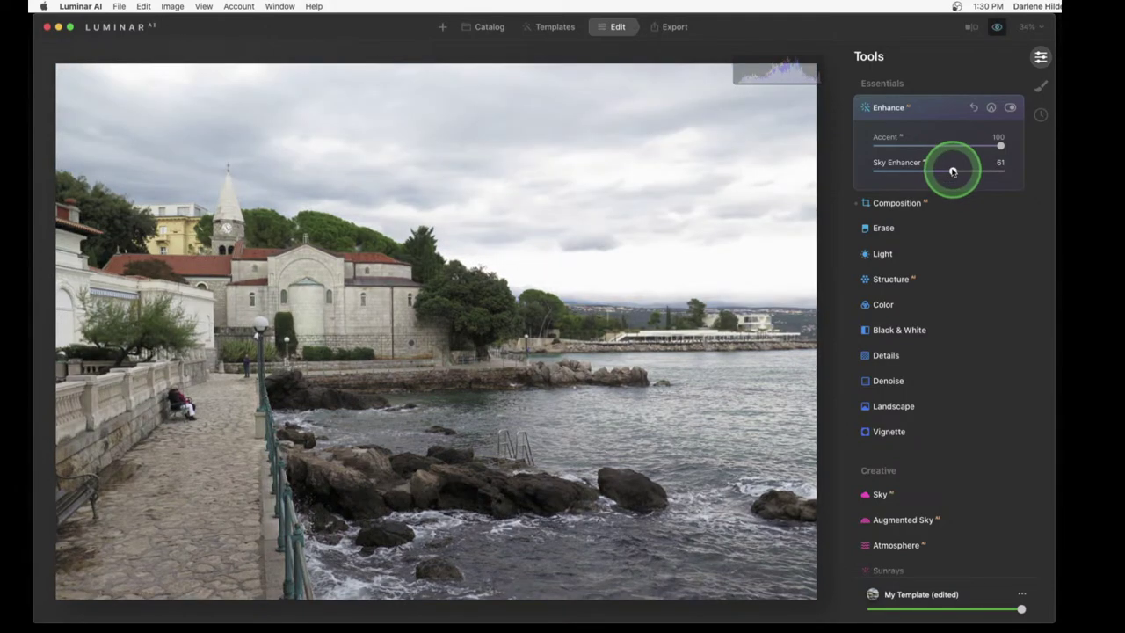
key(backslash)
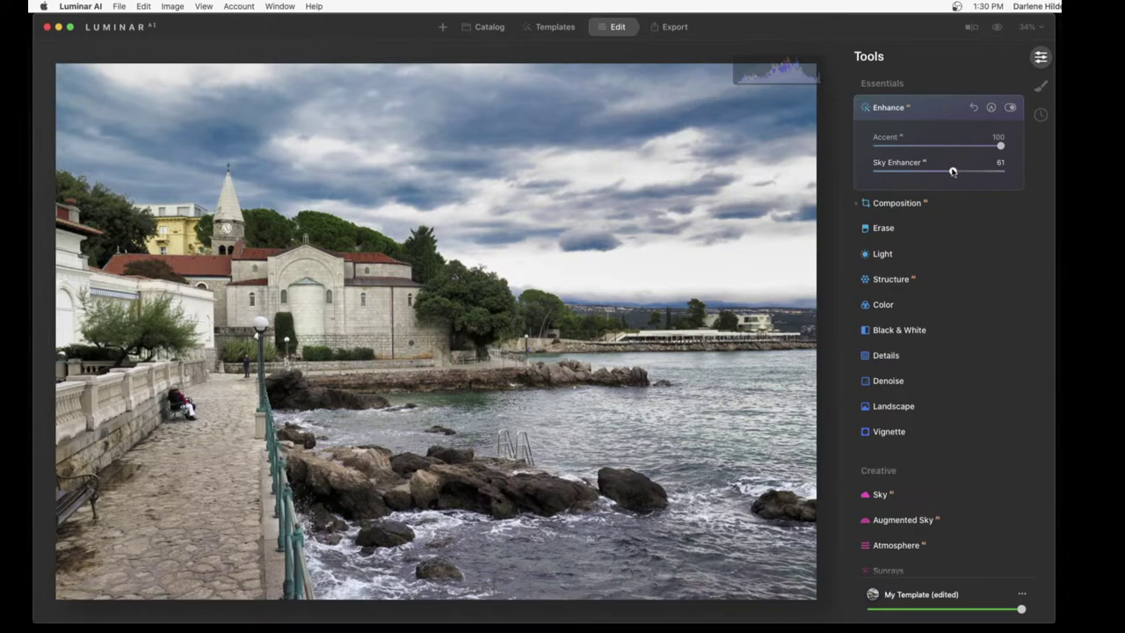
Add a darkening vignette with Size 30 and Roundness 29
click(886, 432)
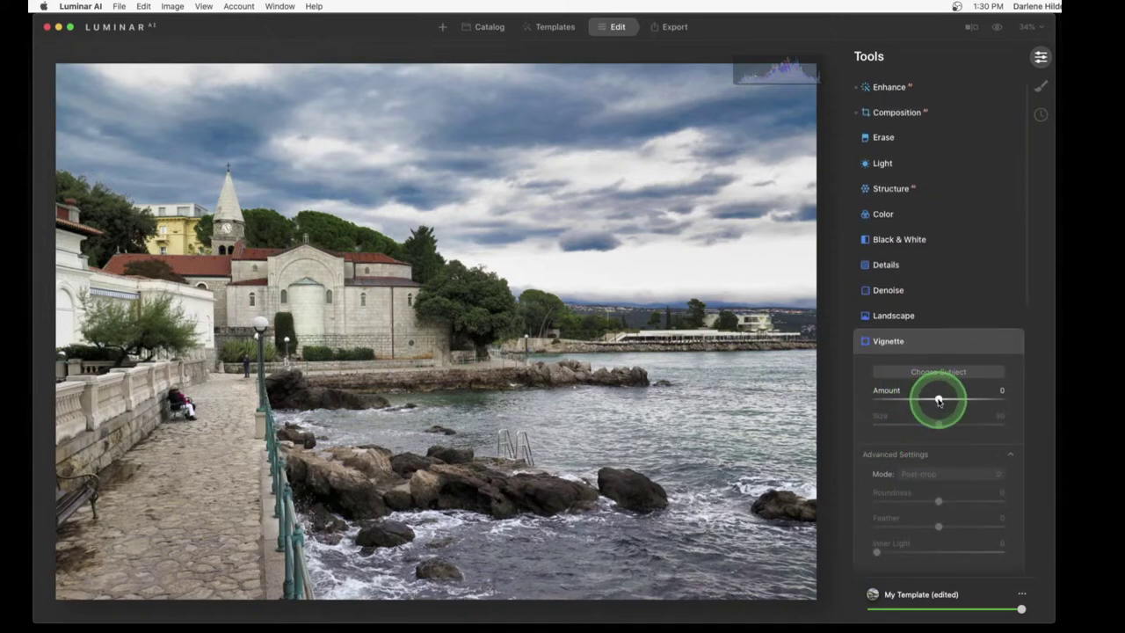
drag(938, 399, 926, 400)
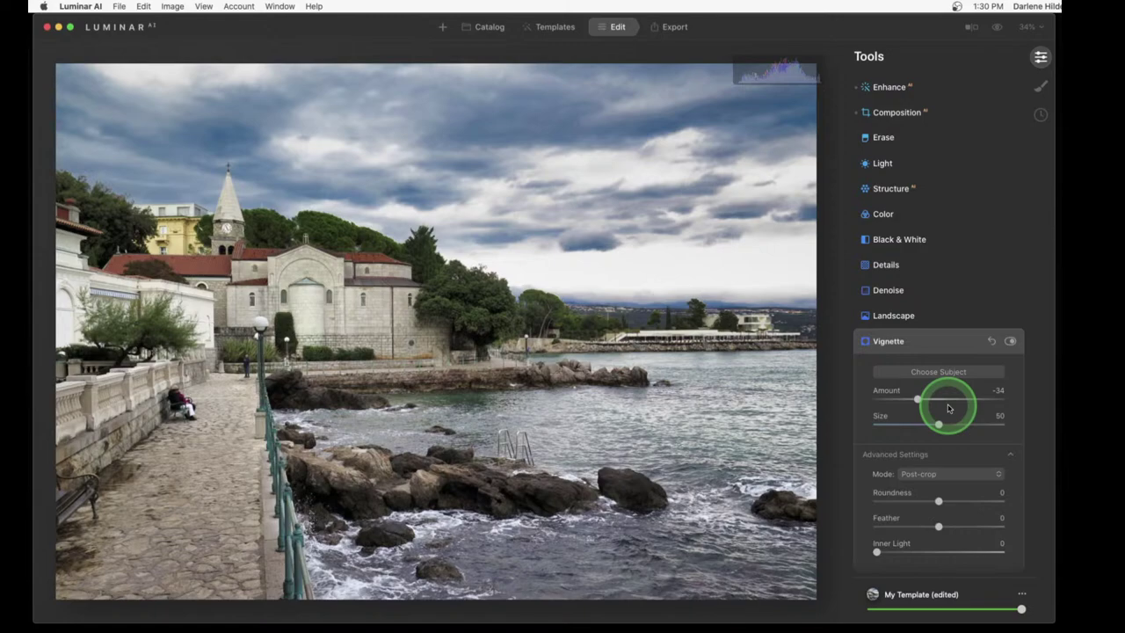
scroll(947, 408, down, 2)
drag(939, 494, 891, 496)
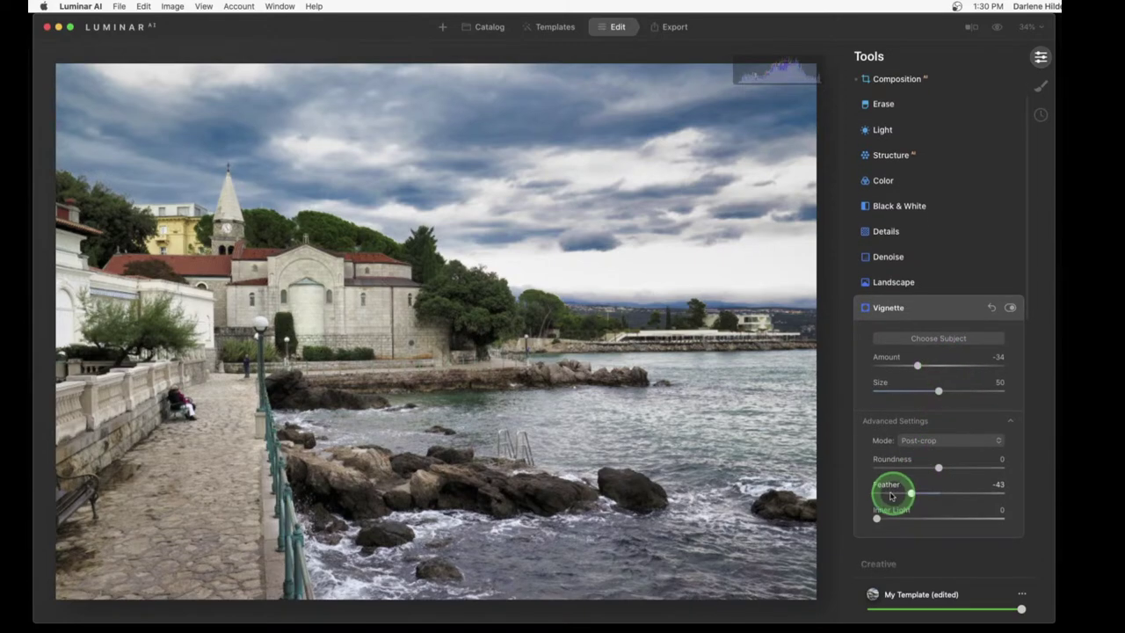
click(937, 475)
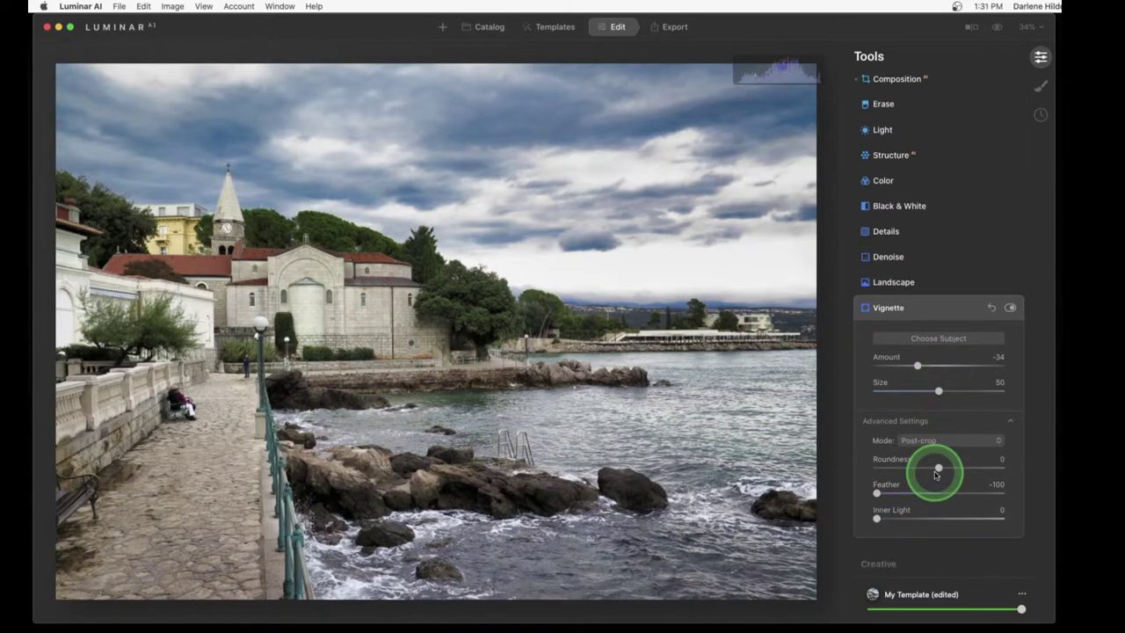
drag(918, 366, 894, 365)
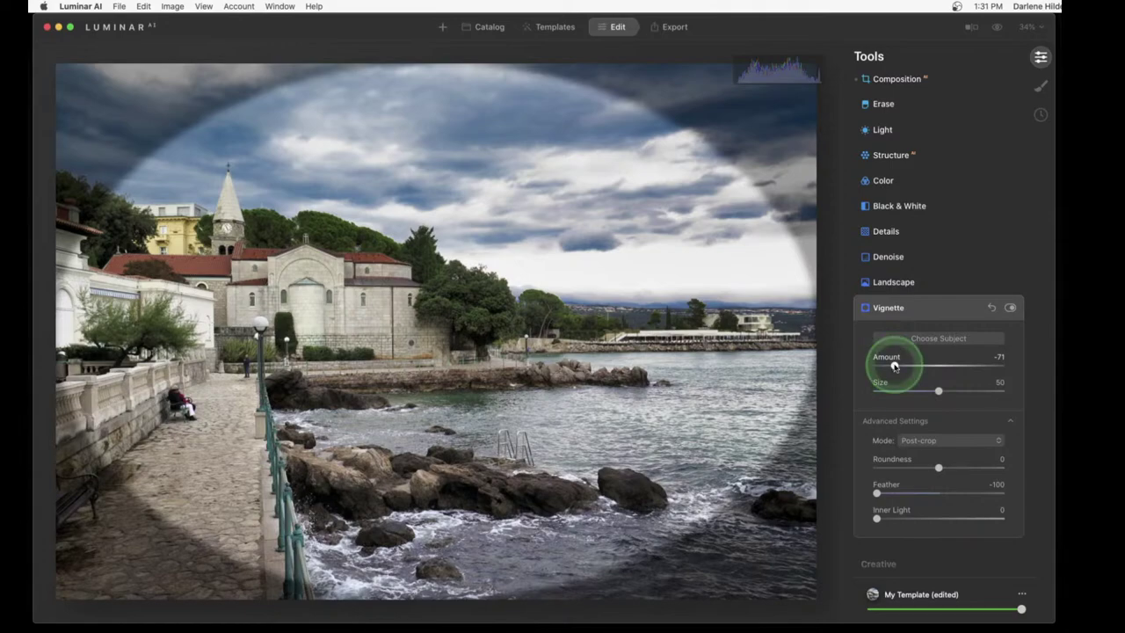
click(913, 392)
click(913, 392)
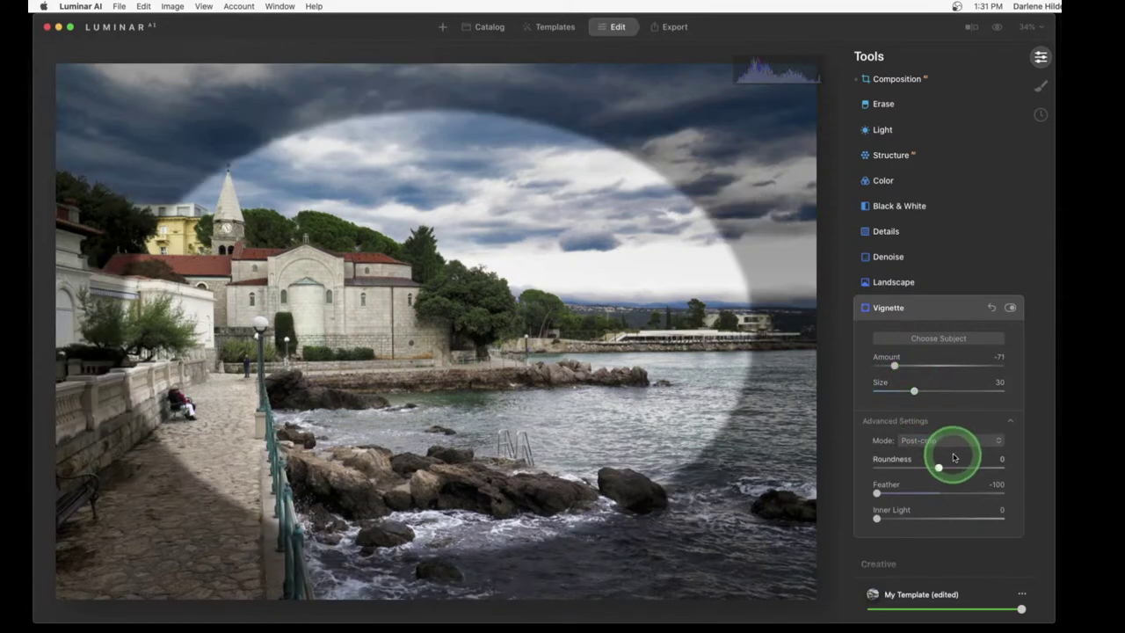
drag(963, 469, 957, 468)
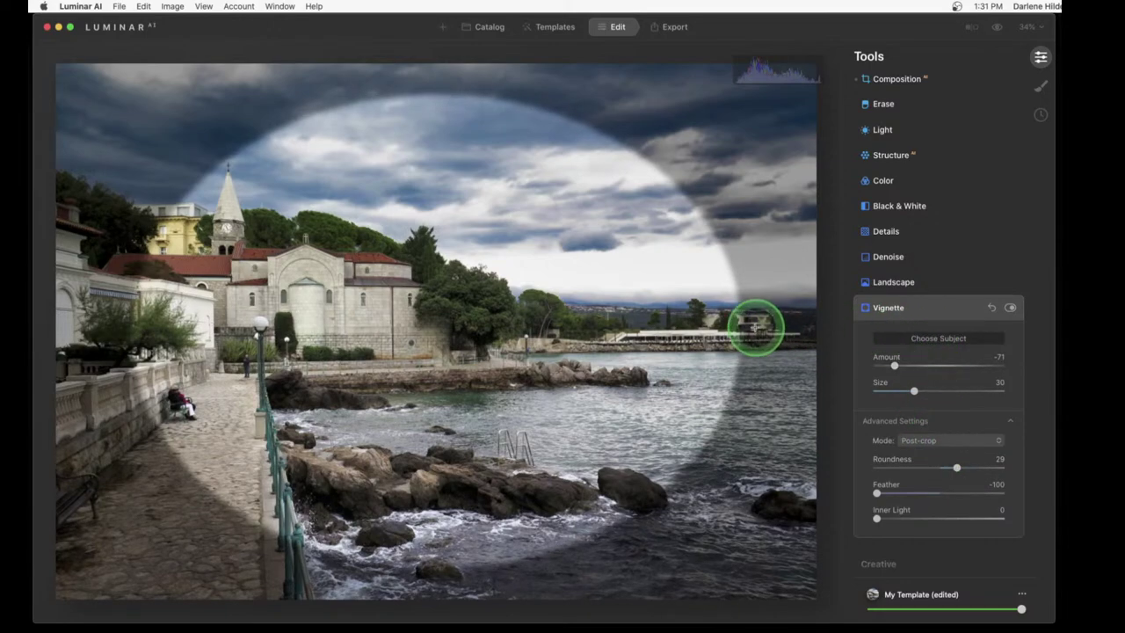
Centre the vignette near the church, with Feather 57 and Amount lightened to -50
click(701, 325)
click(531, 387)
click(301, 341)
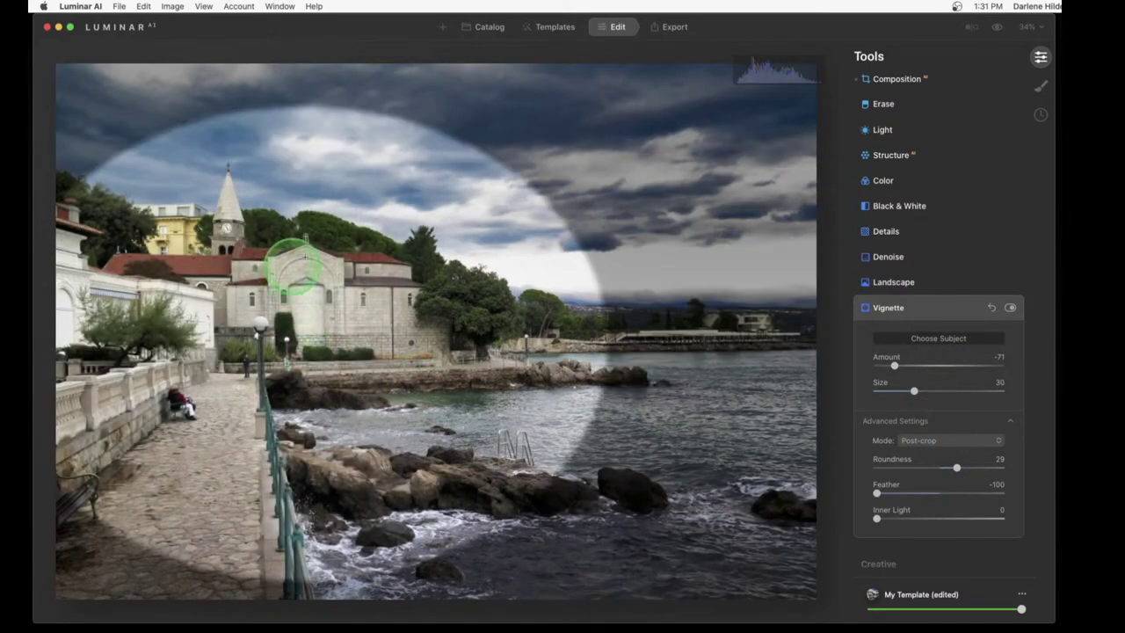
click(378, 290)
click(420, 312)
click(378, 328)
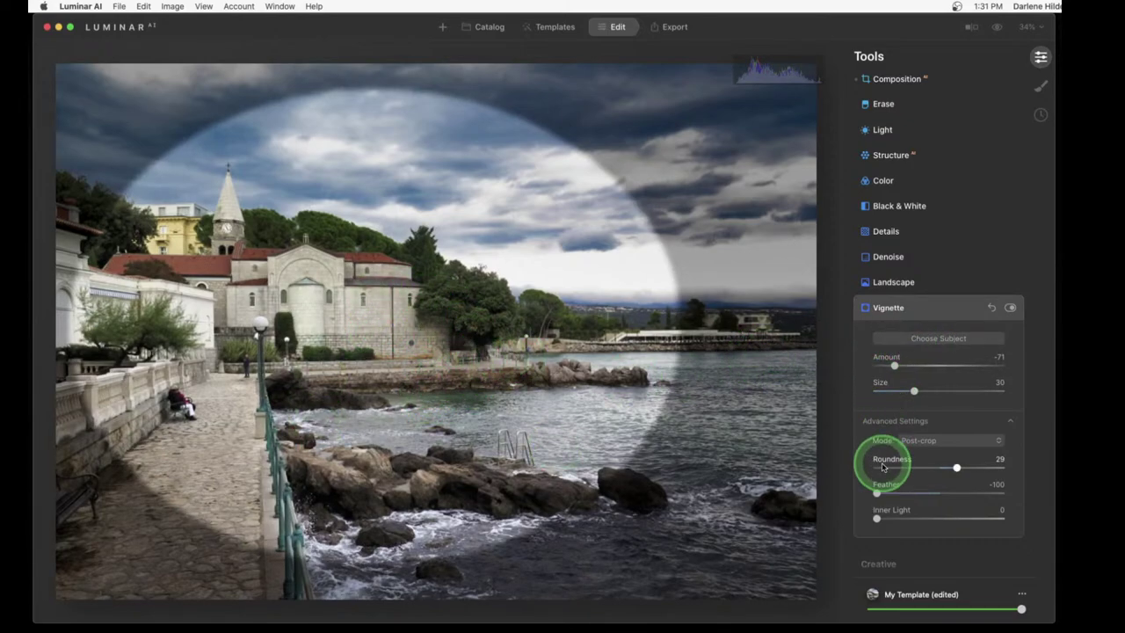
drag(877, 493, 974, 493)
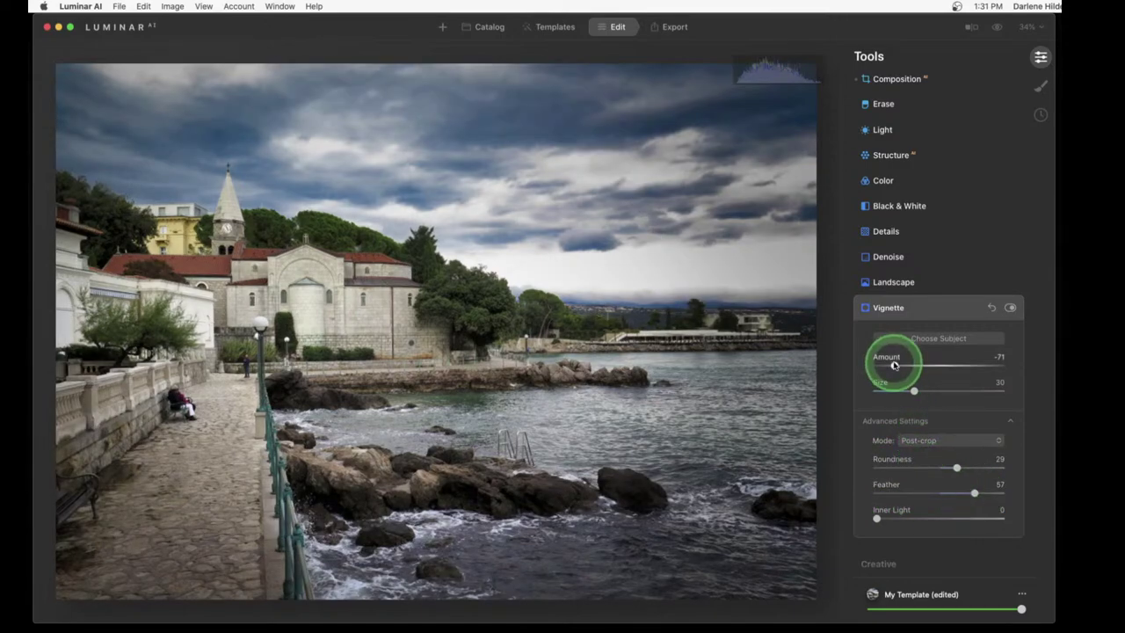
drag(894, 364, 907, 367)
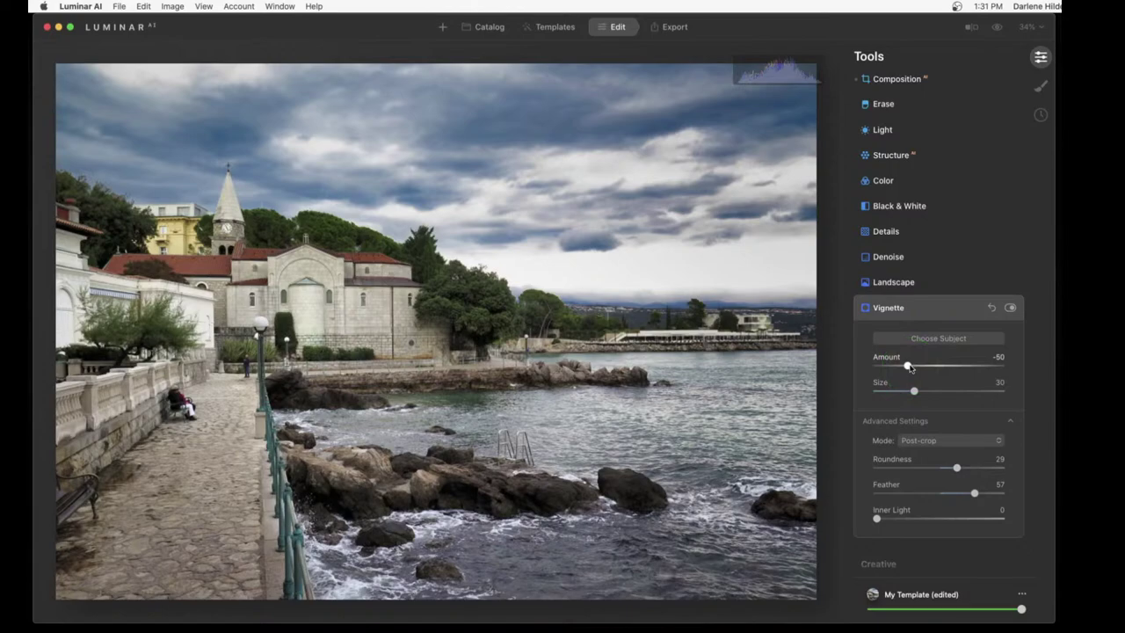
click(934, 312)
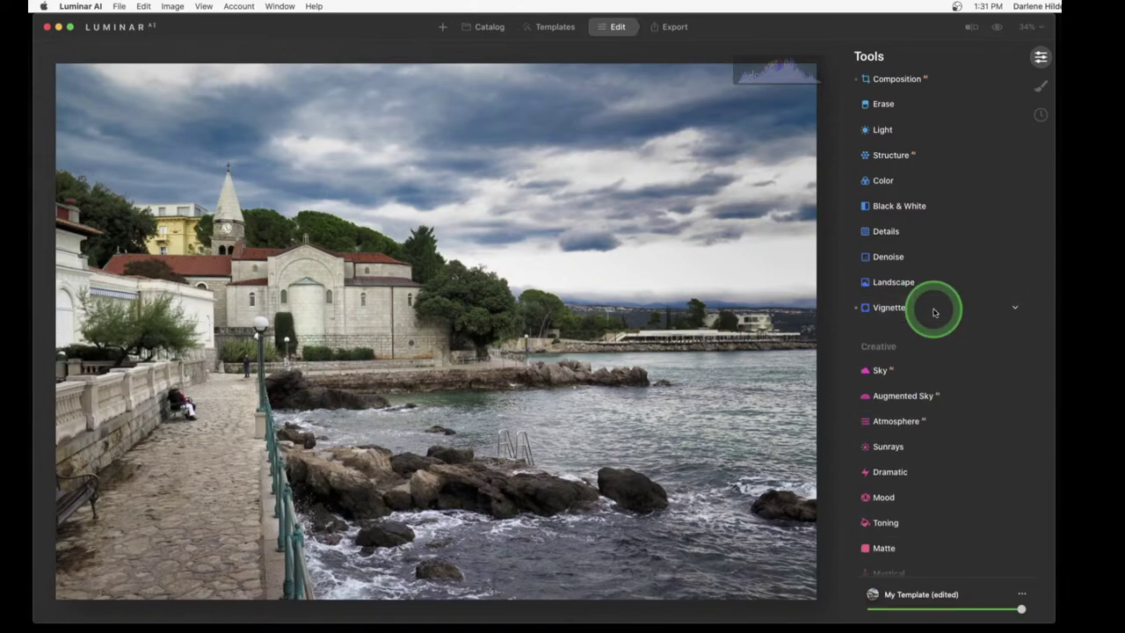
Paint a Dodge & Burn Darken brush at Strength 11 over the white building
scroll(934, 312, down, 10)
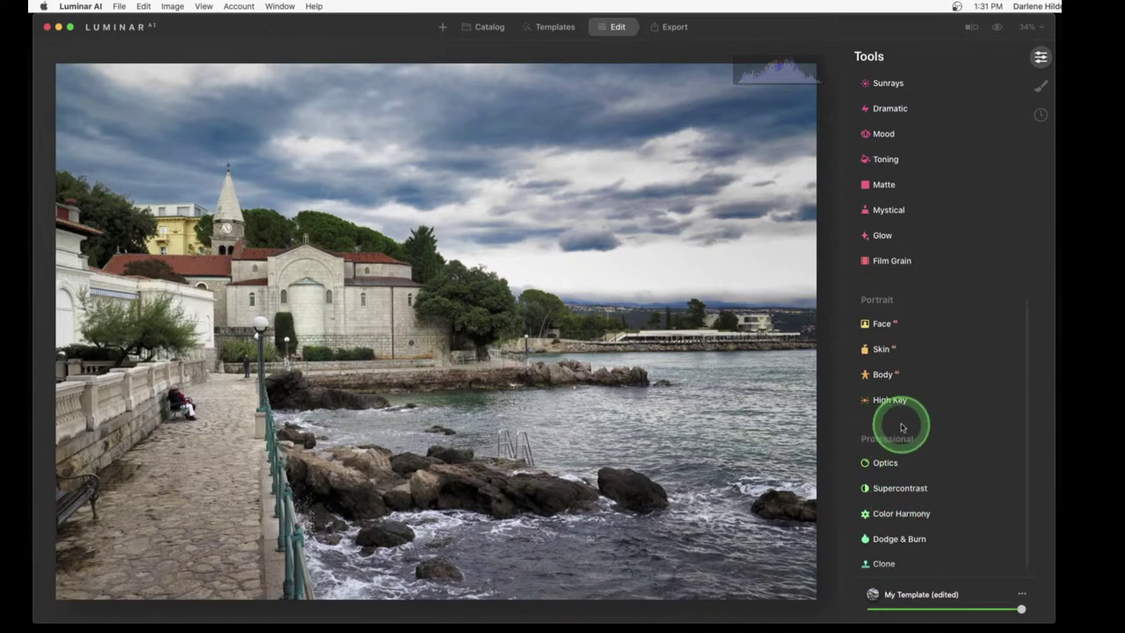
click(906, 541)
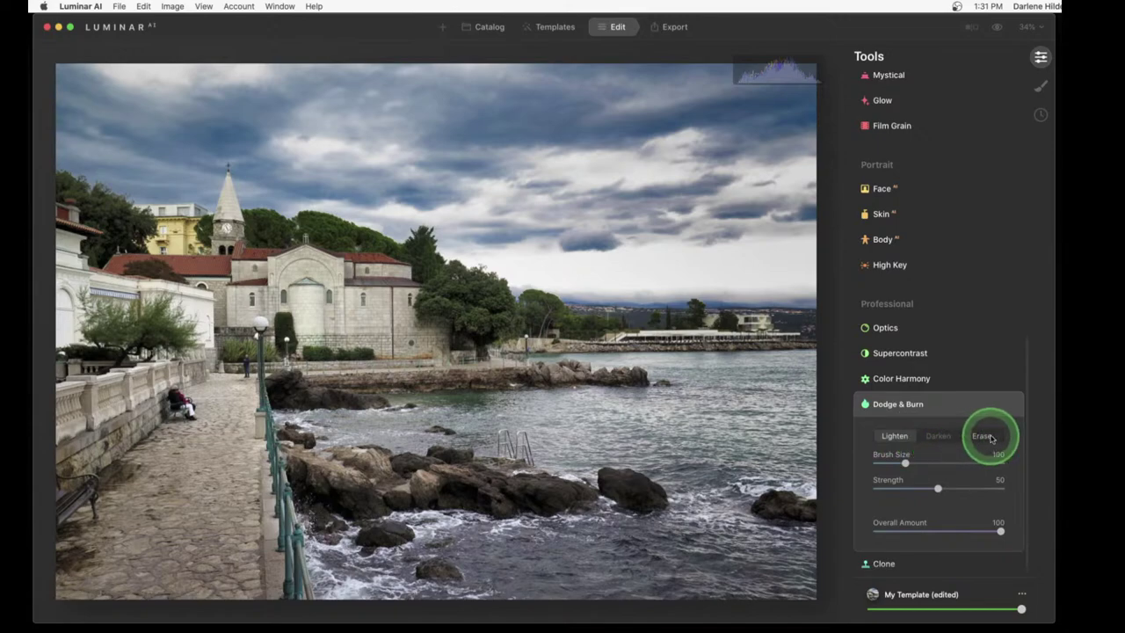
click(938, 437)
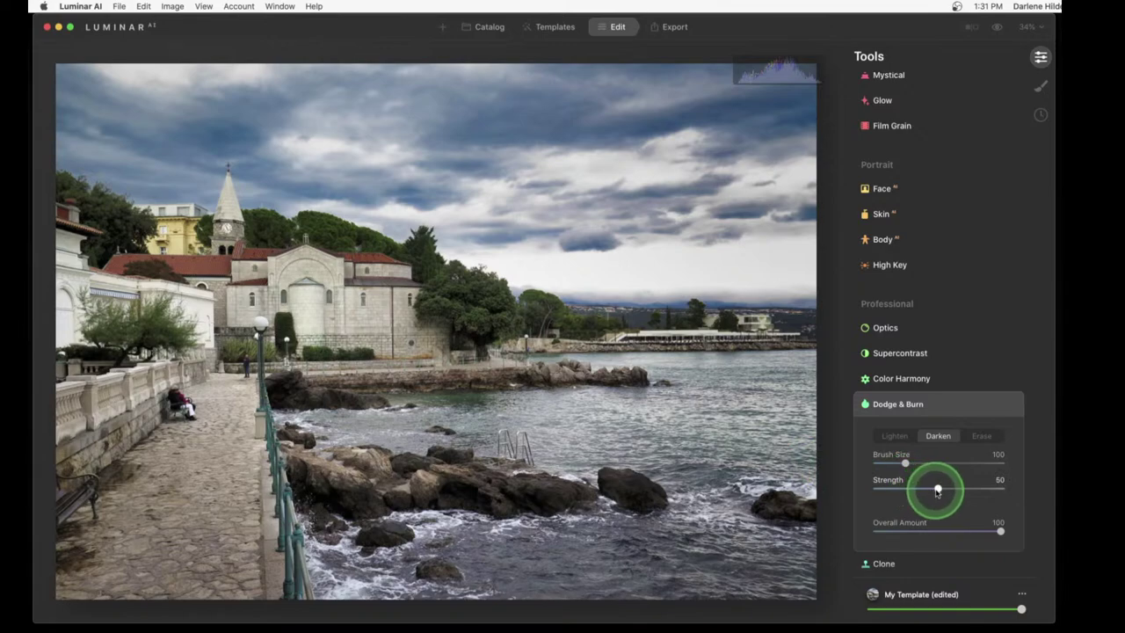
drag(937, 488, 932, 491)
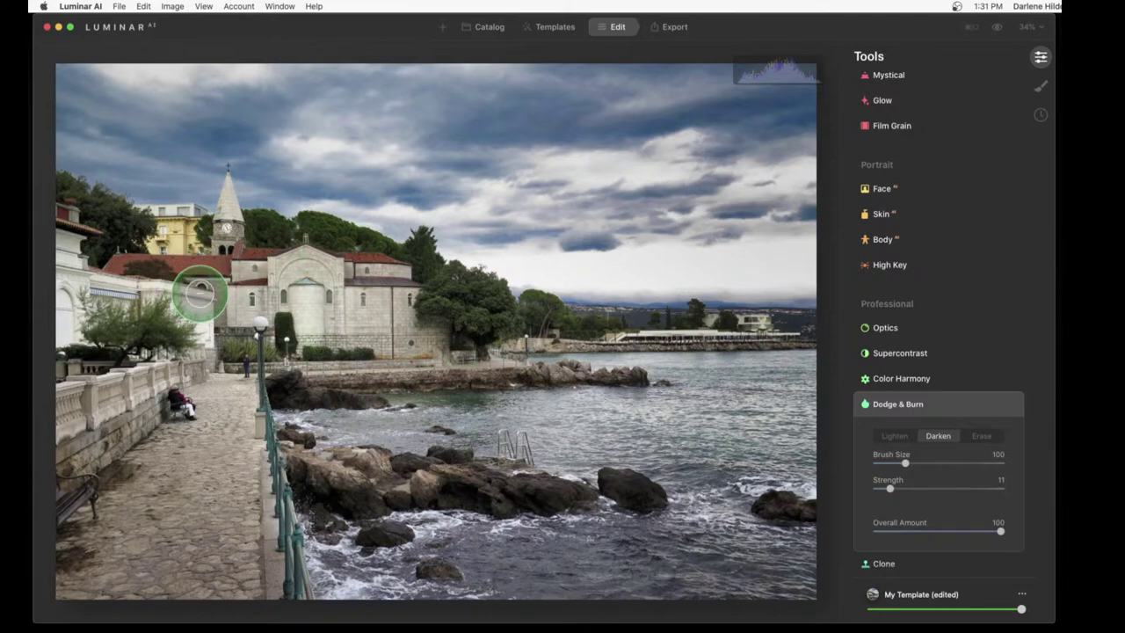
mouse_move(200, 295)
mouse_down()
mouse_move(123, 281)
mouse_move(172, 292)
mouse_move(195, 314)
mouse_move(201, 351)
mouse_move(203, 296)
mouse_move(205, 358)
mouse_move(77, 342)
mouse_move(66, 269)
mouse_move(70, 365)
mouse_move(184, 351)
mouse_move(196, 315)
mouse_move(167, 295)
mouse_move(196, 302)
mouse_move(213, 361)
mouse_move(205, 293)
mouse_move(100, 289)
mouse_move(170, 292)
mouse_move(198, 306)
mouse_move(202, 328)
mouse_move(81, 331)
mouse_move(198, 327)
mouse_move(182, 284)
mouse_move(87, 273)
mouse_move(88, 318)
mouse_move(165, 236)
mouse_move(182, 237)
mouse_move(112, 237)
mouse_move(92, 213)
mouse_move(57, 220)
mouse_move(70, 338)
mouse_move(196, 337)
mouse_move(202, 318)
mouse_move(167, 339)
mouse_move(156, 483)
mouse_move(175, 451)
mouse_move(238, 528)
mouse_move(253, 620)
mouse_move(265, 581)
mouse_move(252, 571)
mouse_move(241, 471)
mouse_move(270, 590)
mouse_move(247, 427)
mouse_move(228, 579)
mouse_move(217, 462)
mouse_move(152, 555)
mouse_move(163, 504)
mouse_move(184, 597)
mouse_move(211, 587)
mouse_move(138, 552)
mouse_move(149, 461)
mouse_move(106, 583)
mouse_move(102, 478)
mouse_move(78, 385)
mouse_move(84, 457)
mouse_move(135, 387)
mouse_move(88, 312)
mouse_move(58, 334)
mouse_move(79, 277)
mouse_move(202, 324)
mouse_move(83, 274)
mouse_move(71, 396)
mouse_move(80, 570)
mouse_move(140, 510)
mouse_move(270, 531)
mouse_move(294, 502)
mouse_move(321, 520)
mouse_move(328, 571)
mouse_move(595, 588)
mouse_move(643, 580)
mouse_move(655, 559)
mouse_move(641, 314)
mouse_move(485, 289)
mouse_move(724, 289)
mouse_move(639, 277)
mouse_move(611, 246)
mouse_move(467, 261)
mouse_move(555, 434)
mouse_move(535, 252)
mouse_move(736, 276)
mouse_move(834, 272)
mouse_move(627, 258)
mouse_move(603, 490)
mouse_move(214, 357)
mouse_move(164, 297)
mouse_move(79, 295)
mouse_move(67, 314)
mouse_move(116, 286)
mouse_move(170, 319)
mouse_move(831, 338)
mouse_up()
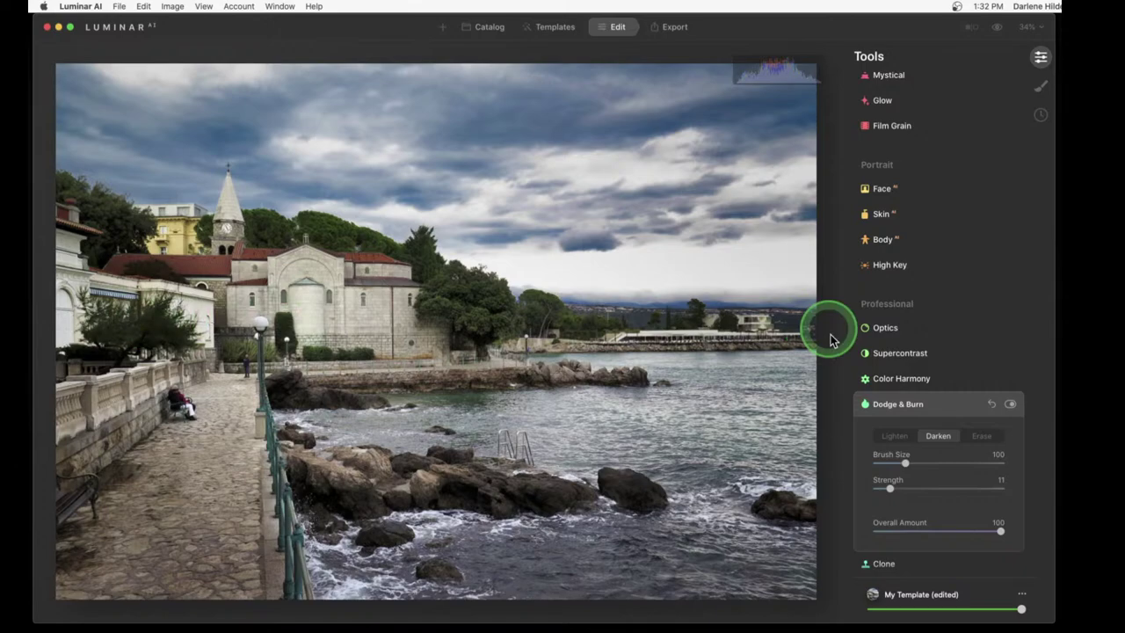
click(1010, 405)
click(1010, 405)
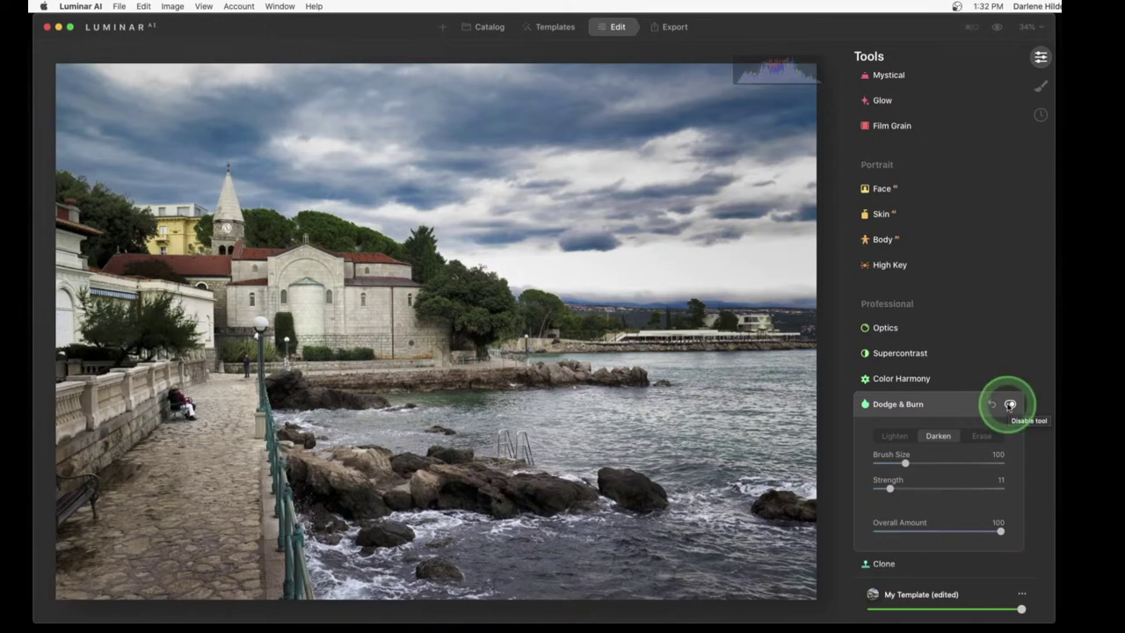
click(930, 402)
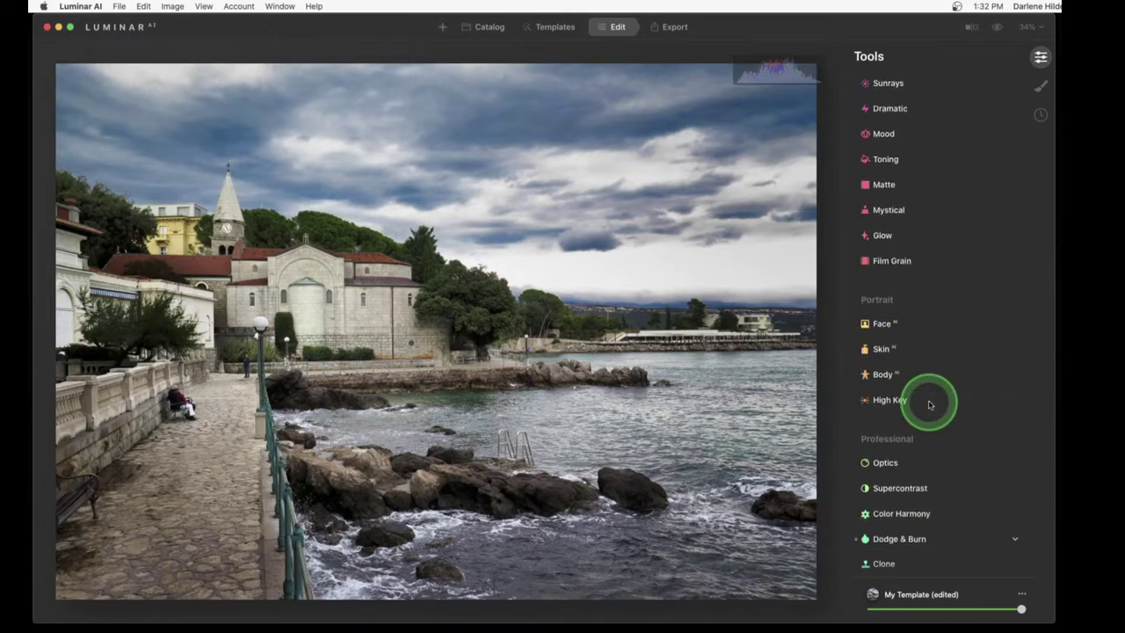
In Supercontrast, reset Highlights Balance to 0 and set Midtones Balance 28 and Shadows Balance 31
click(907, 488)
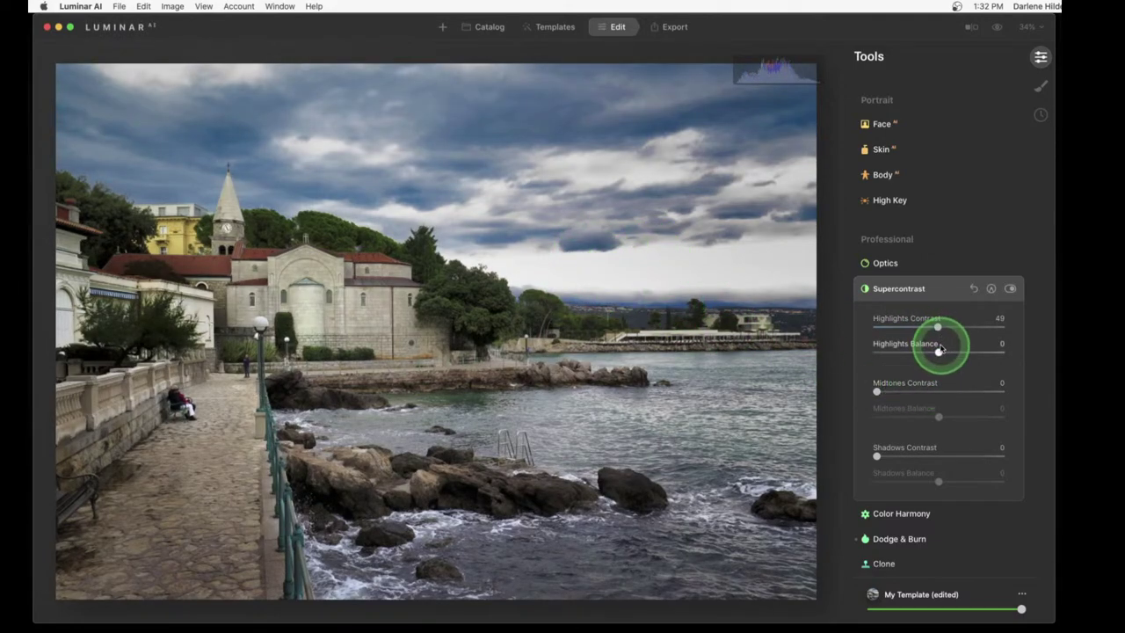
drag(941, 351, 971, 350)
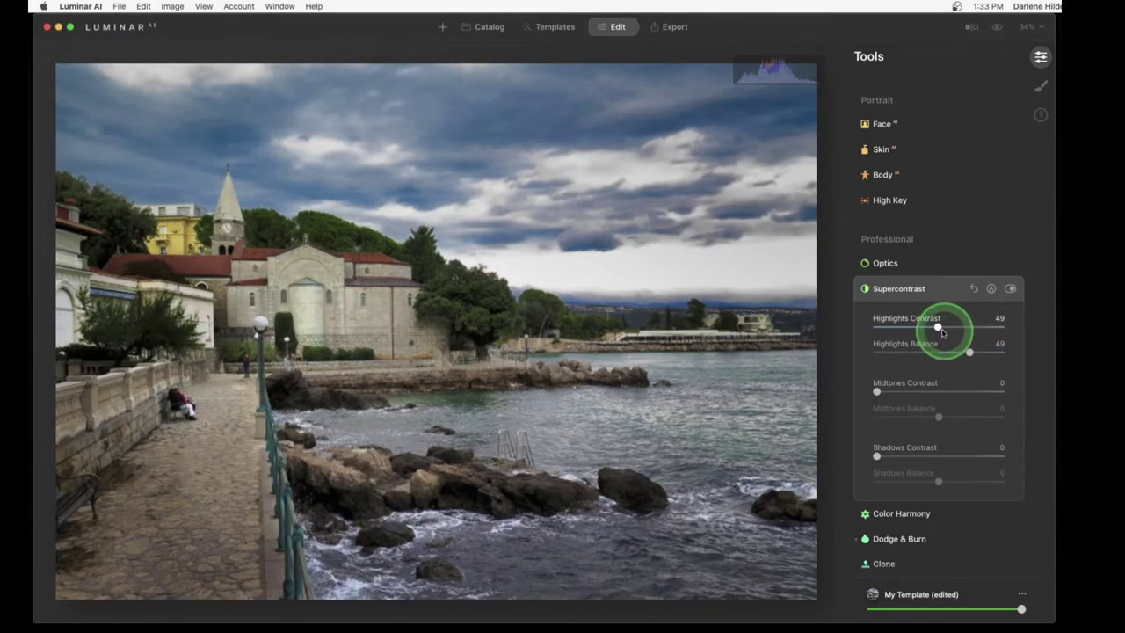
double_click(967, 351)
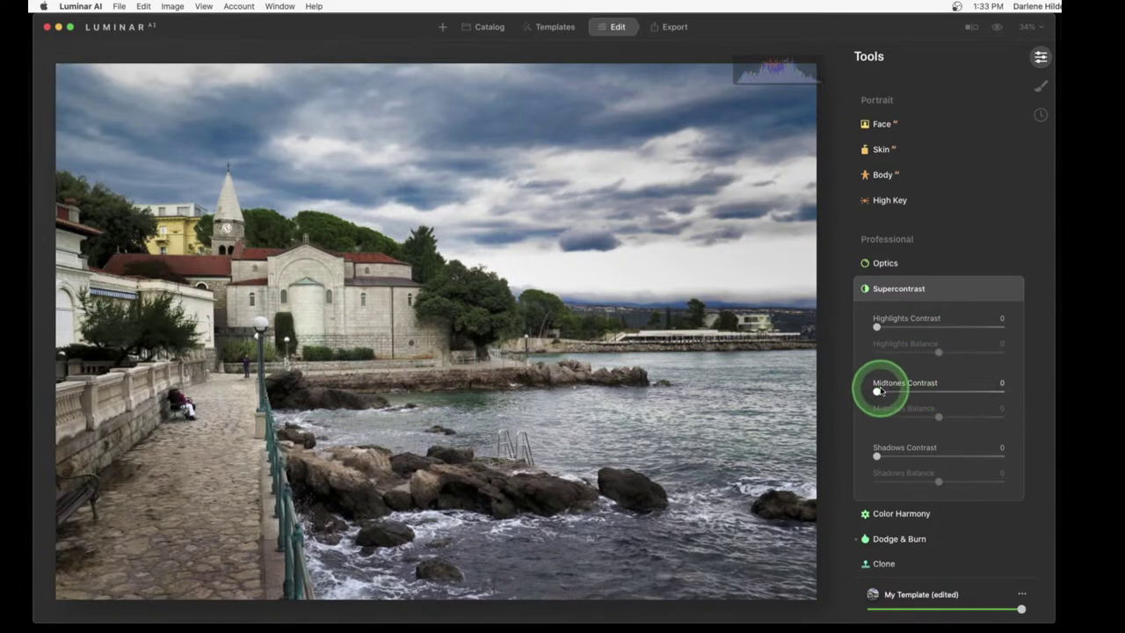
mouse_move(928, 396)
mouse_down()
mouse_move(989, 416)
mouse_move(897, 409)
mouse_move(949, 414)
mouse_move(929, 407)
mouse_up()
click(940, 418)
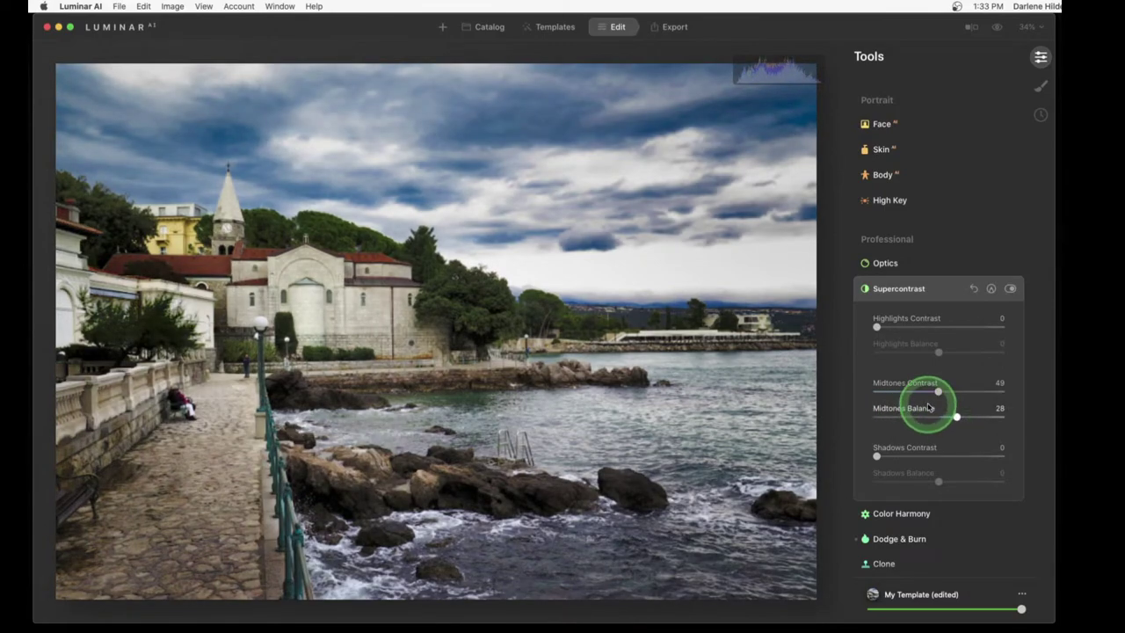
click(934, 391)
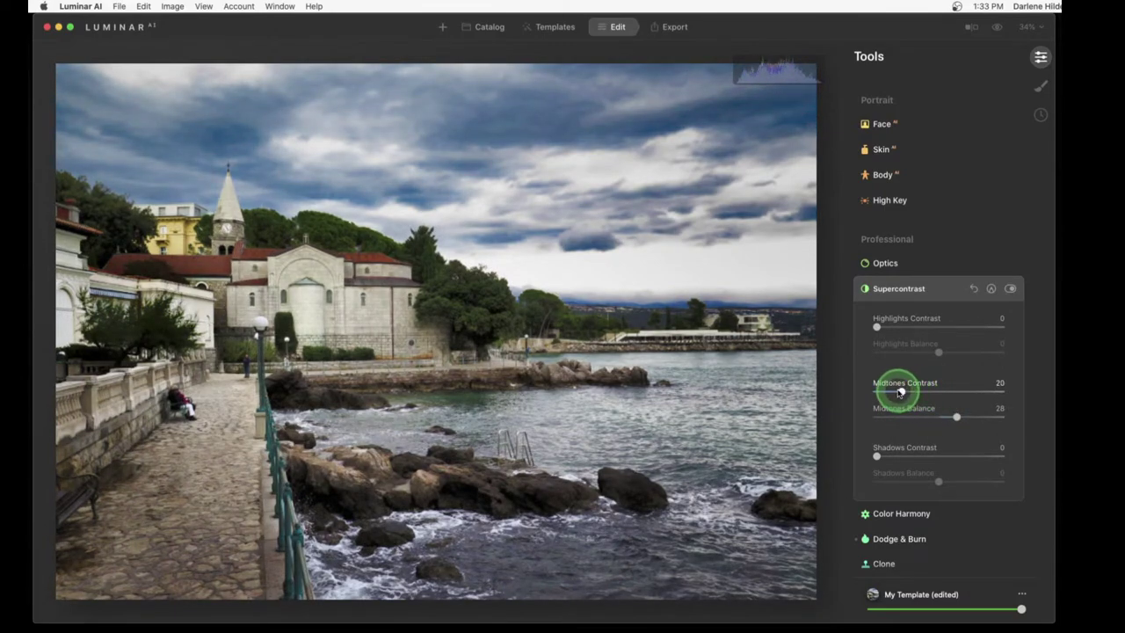
drag(897, 393, 895, 391)
click(935, 455)
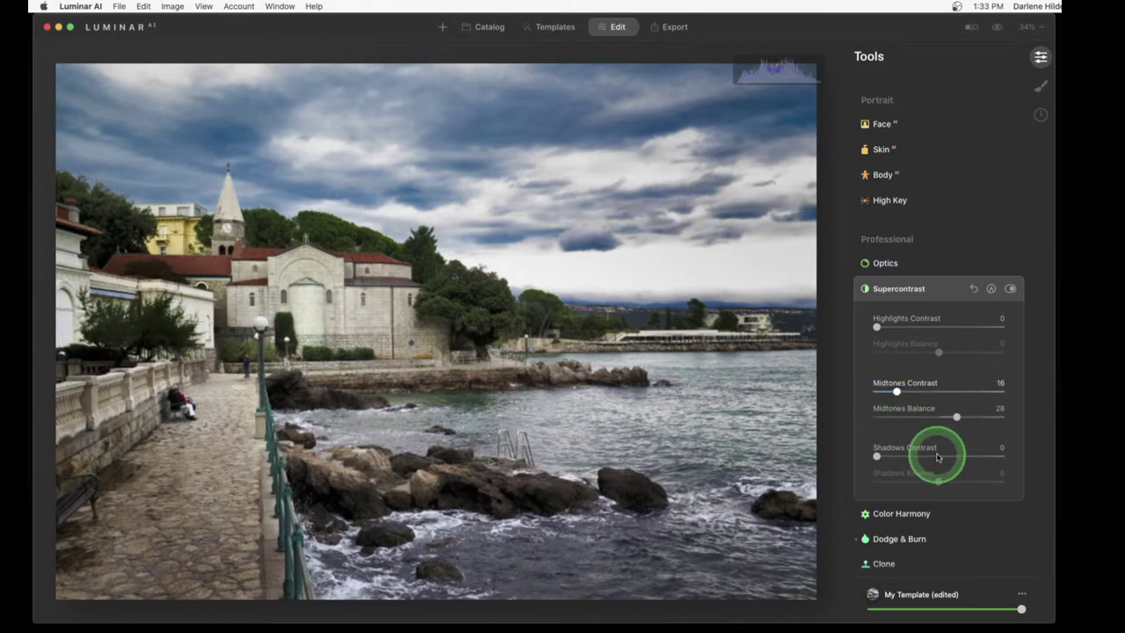
click(935, 486)
drag(934, 491, 958, 484)
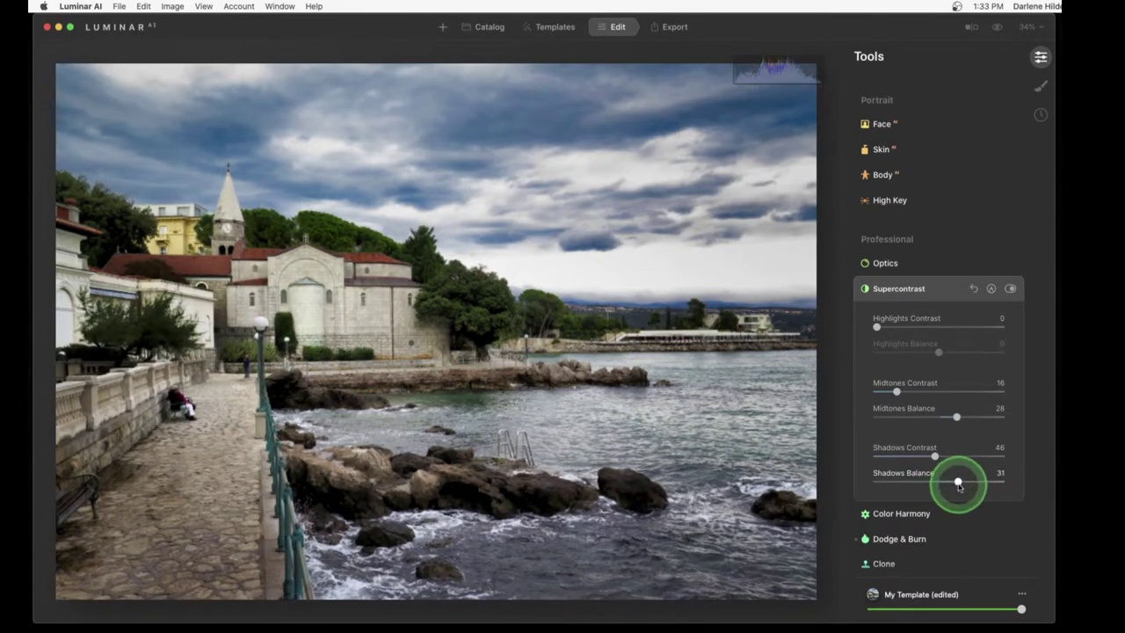
drag(907, 458, 892, 459)
Settle Midtones Contrast at 24 and Shadows Contrast at 27, toggling Supercontrast to compare
click(1011, 289)
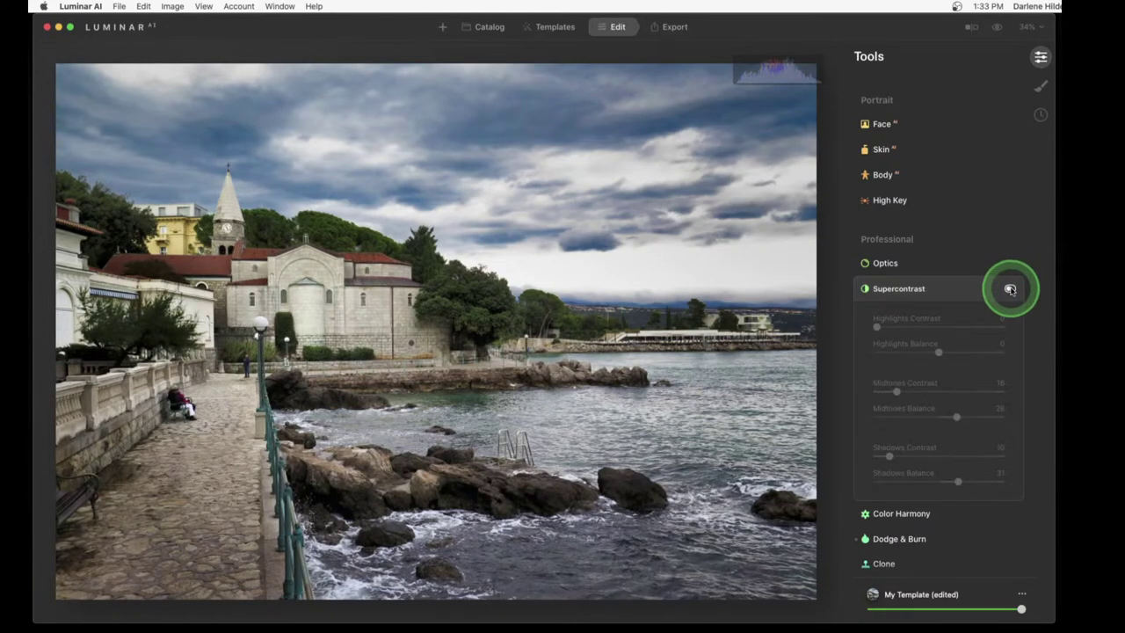
click(1011, 289)
click(1011, 289)
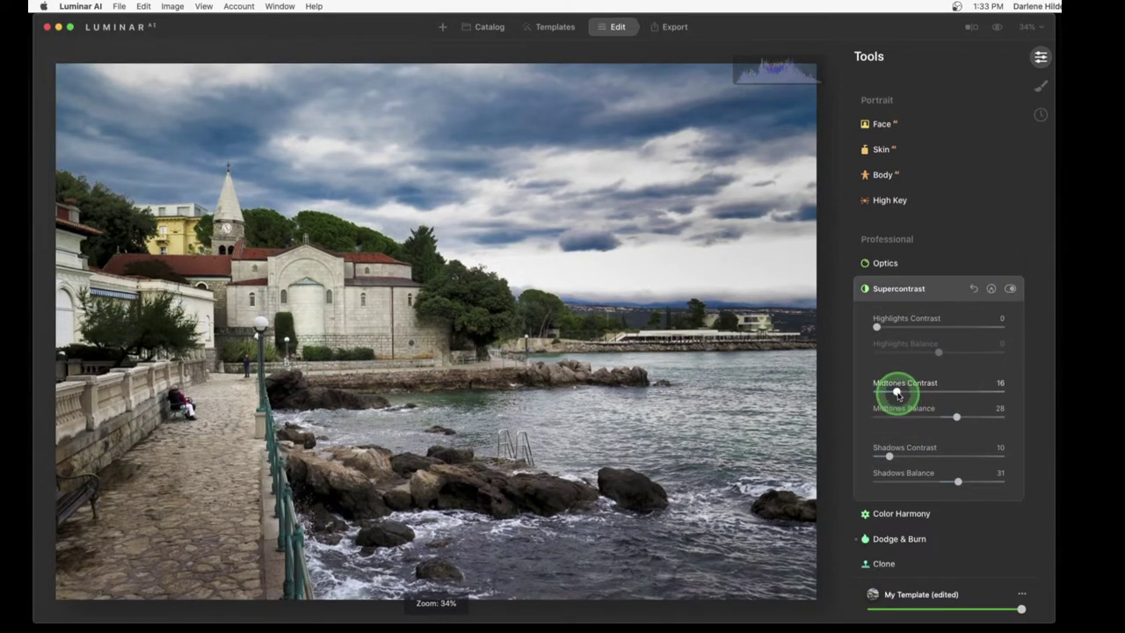
drag(897, 395, 908, 390)
drag(889, 456, 910, 456)
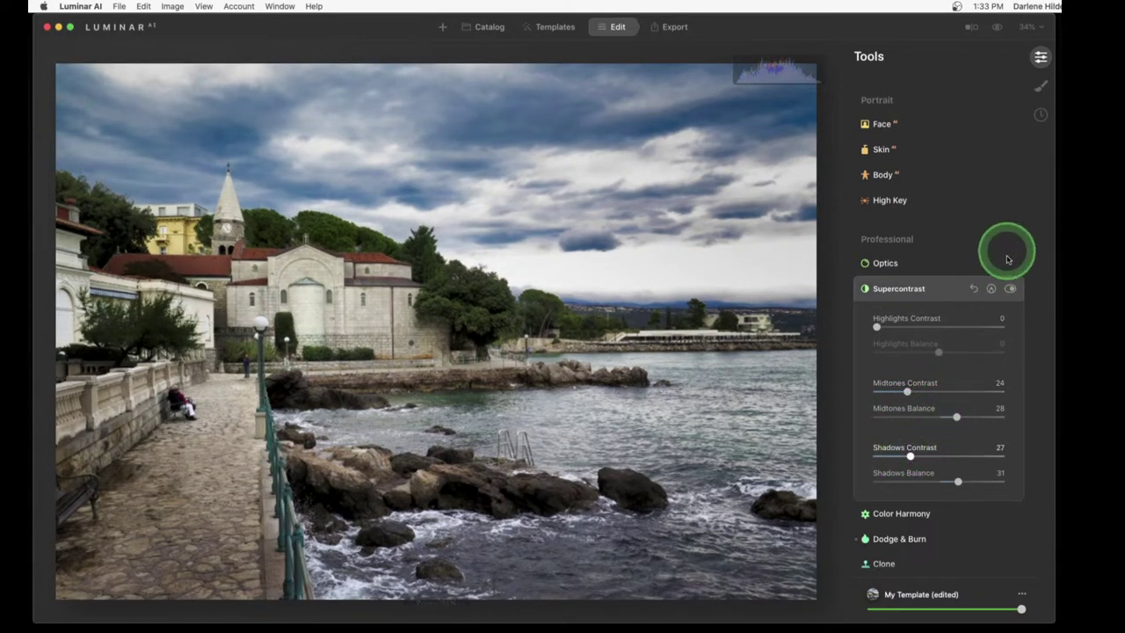
click(1011, 289)
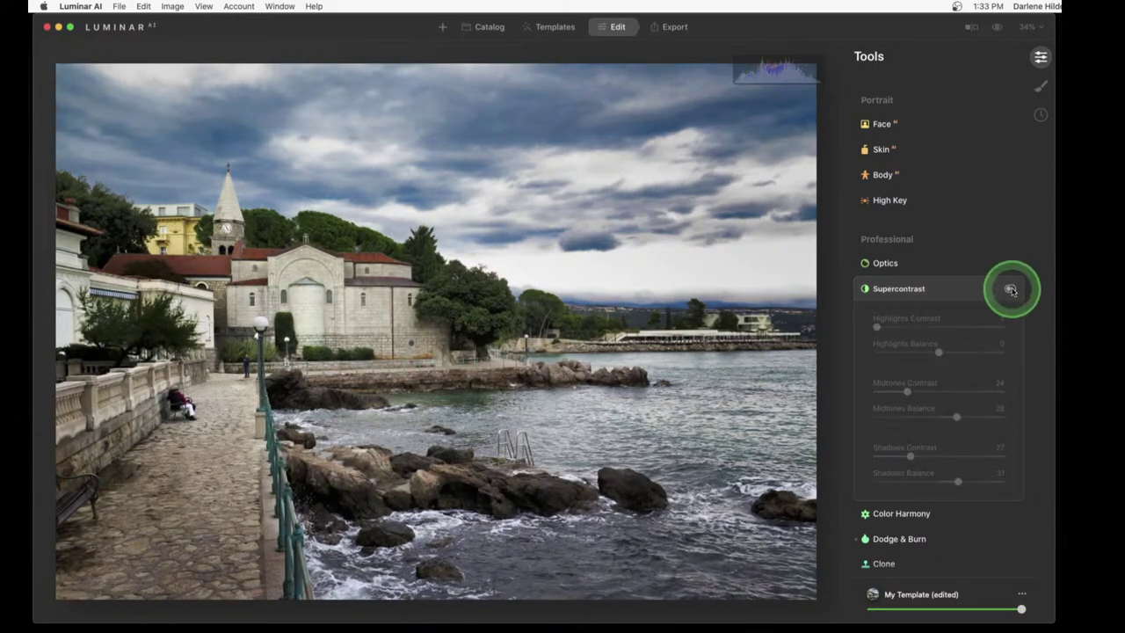
click(1011, 289)
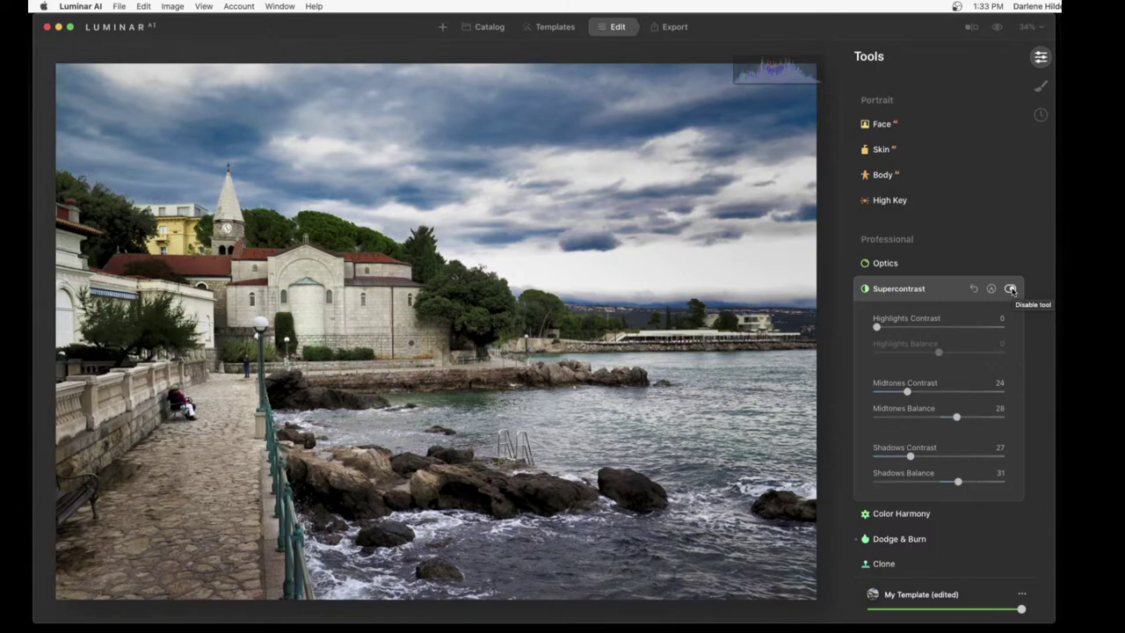
key(backslash)
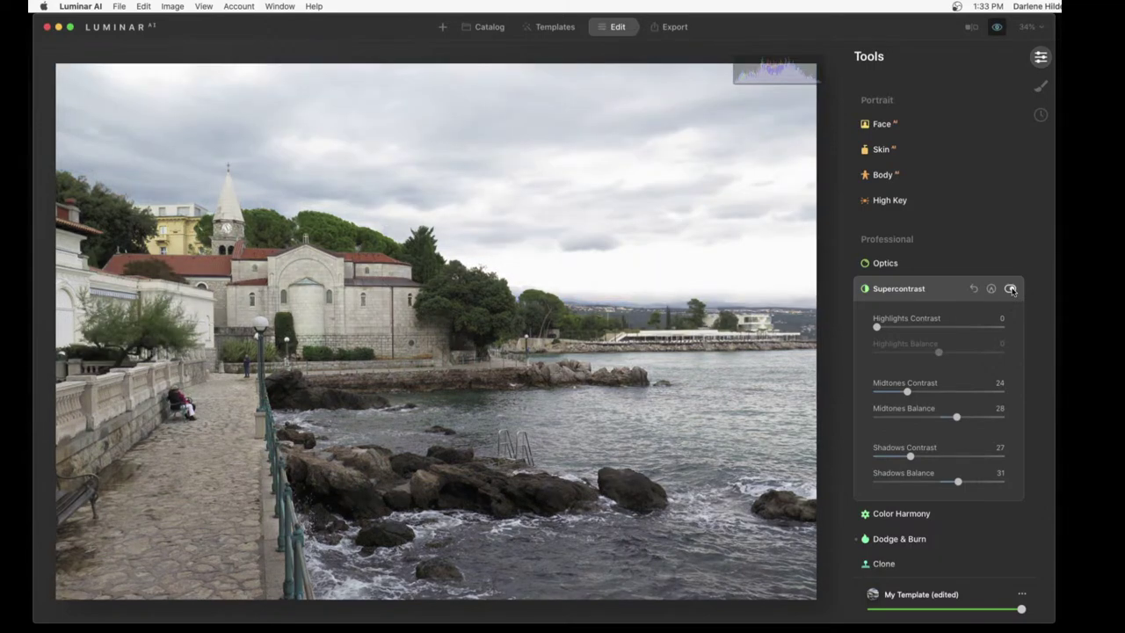
key(backslash)
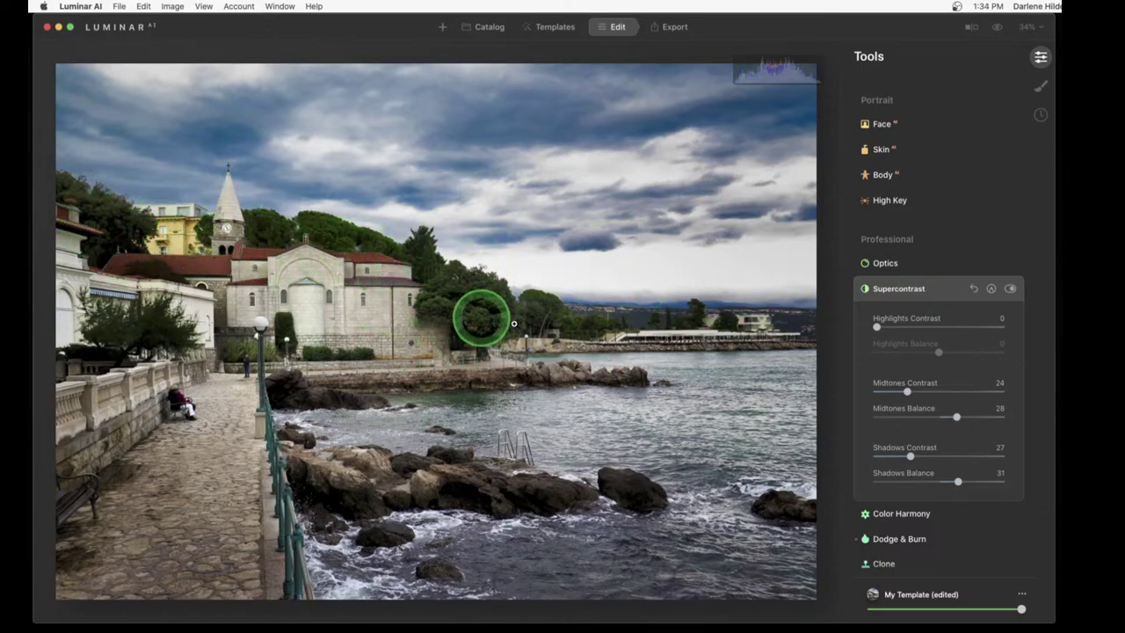
key(backslash)
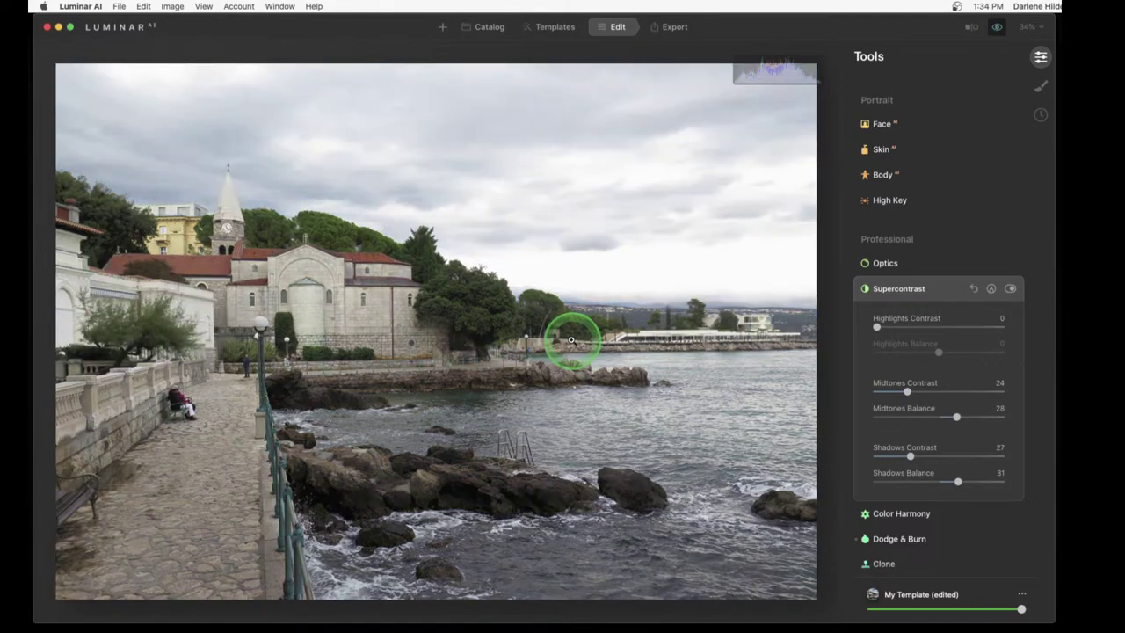
key(backslash)
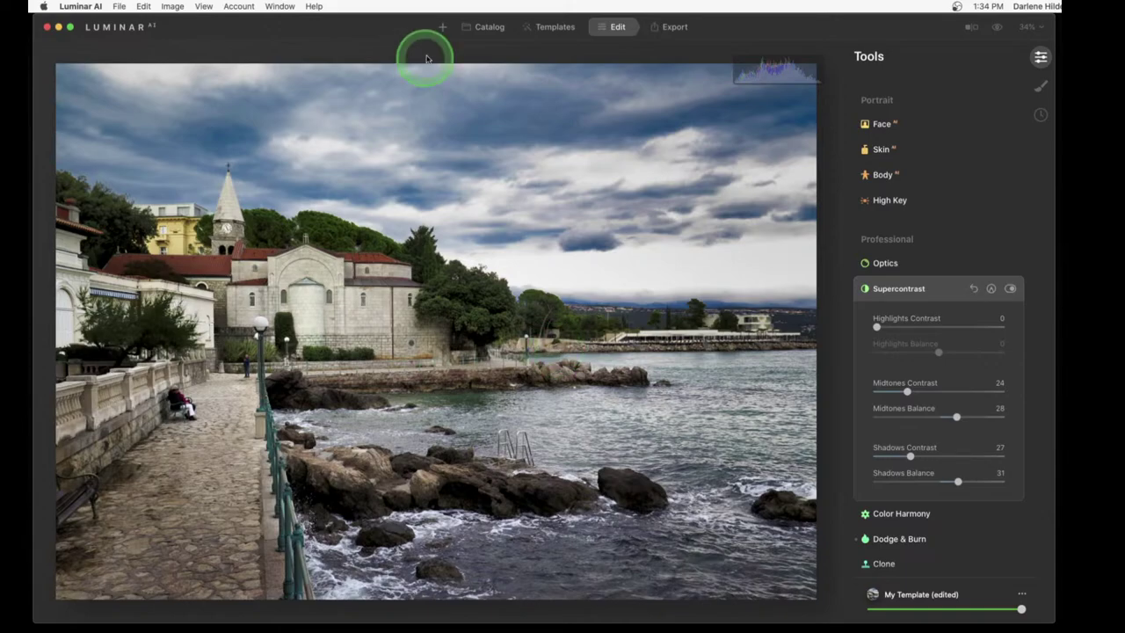
Return to Luminar AI's catalog and switch over to Lightroom Classic
click(484, 27)
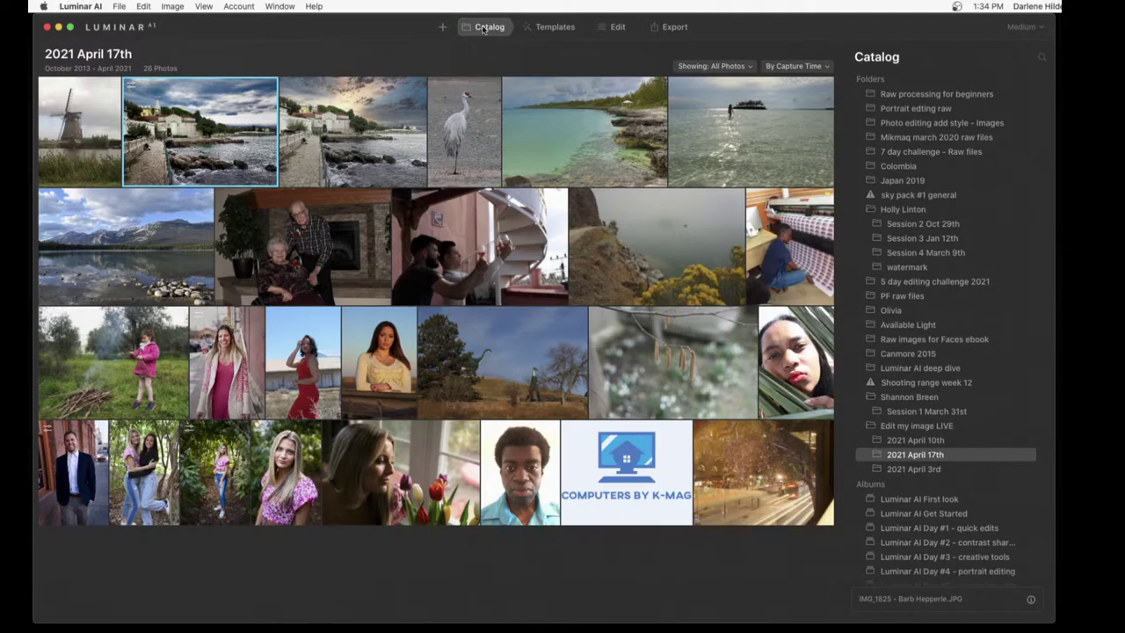
click(483, 29)
key(super+Tab)
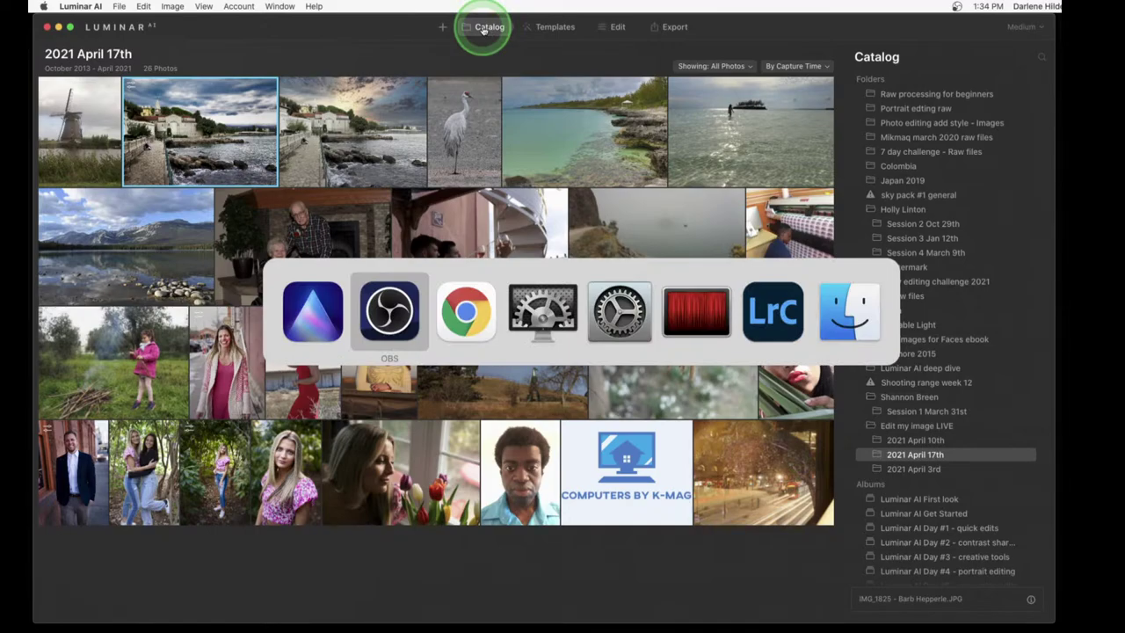
key(super+Tab)
key(super+Tab)
key(super+Tab)
key(super+Tab)
key(super+Tab)
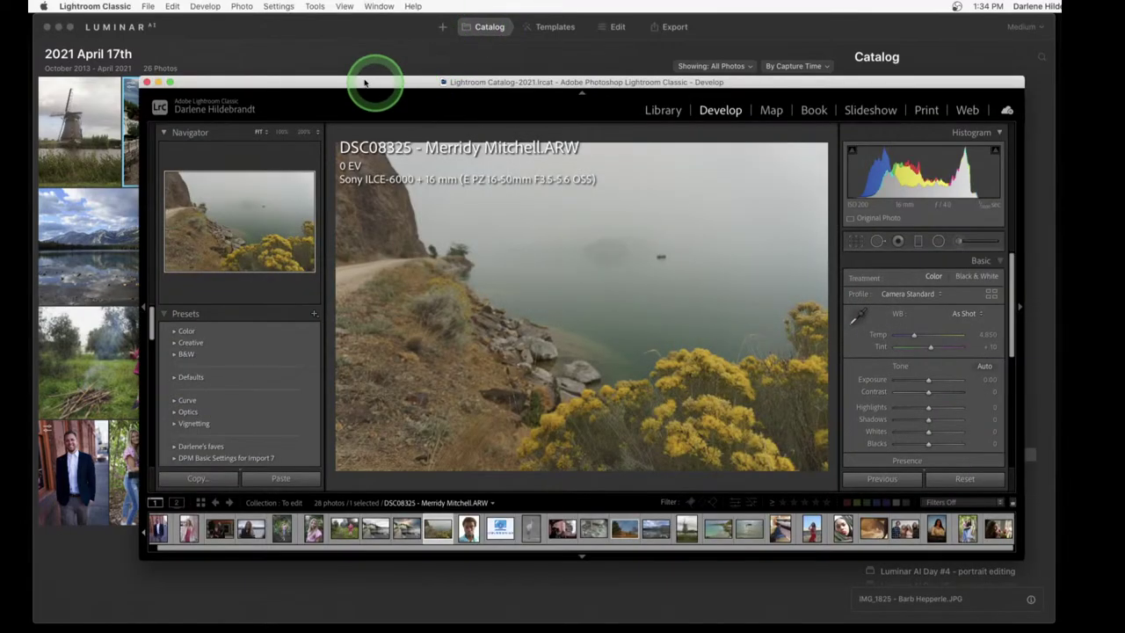
Move the Lightroom Classic window to the top-left and enlarge it to nearly fill the screen
drag(365, 82, 259, 20)
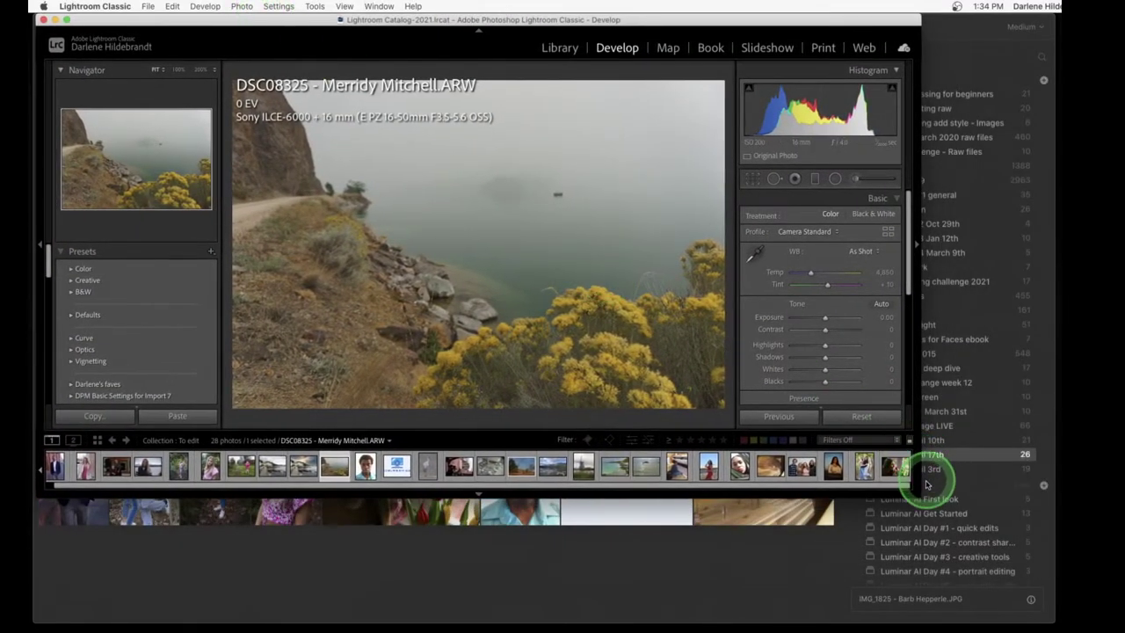
drag(927, 485, 1052, 603)
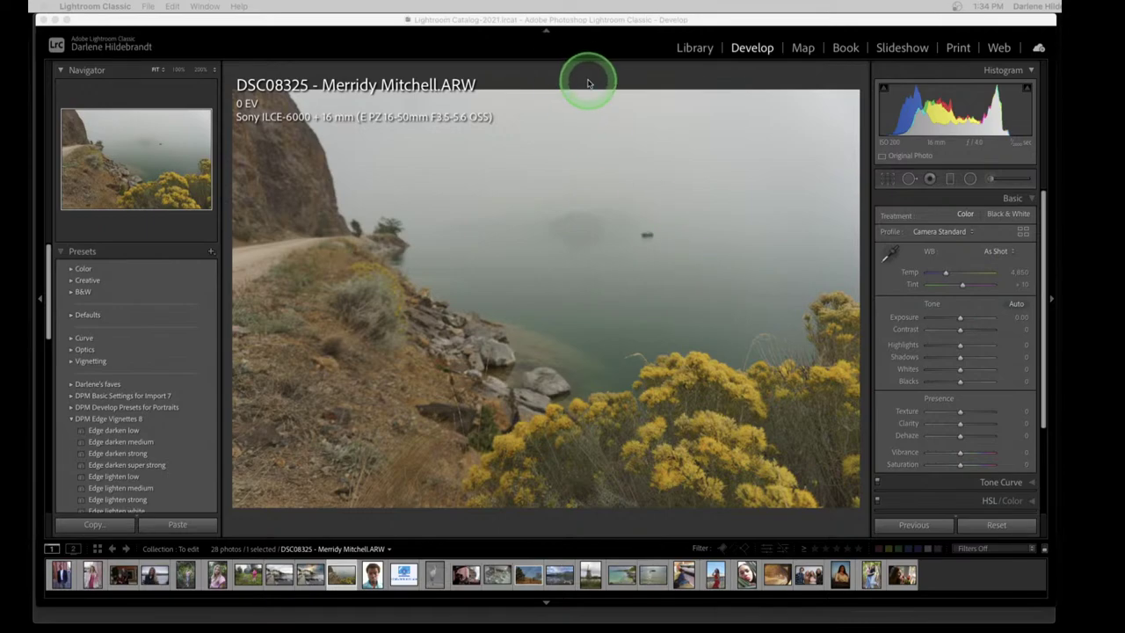
Cycle the shooting-info overlay off the lake photo DSC08325
click(593, 49)
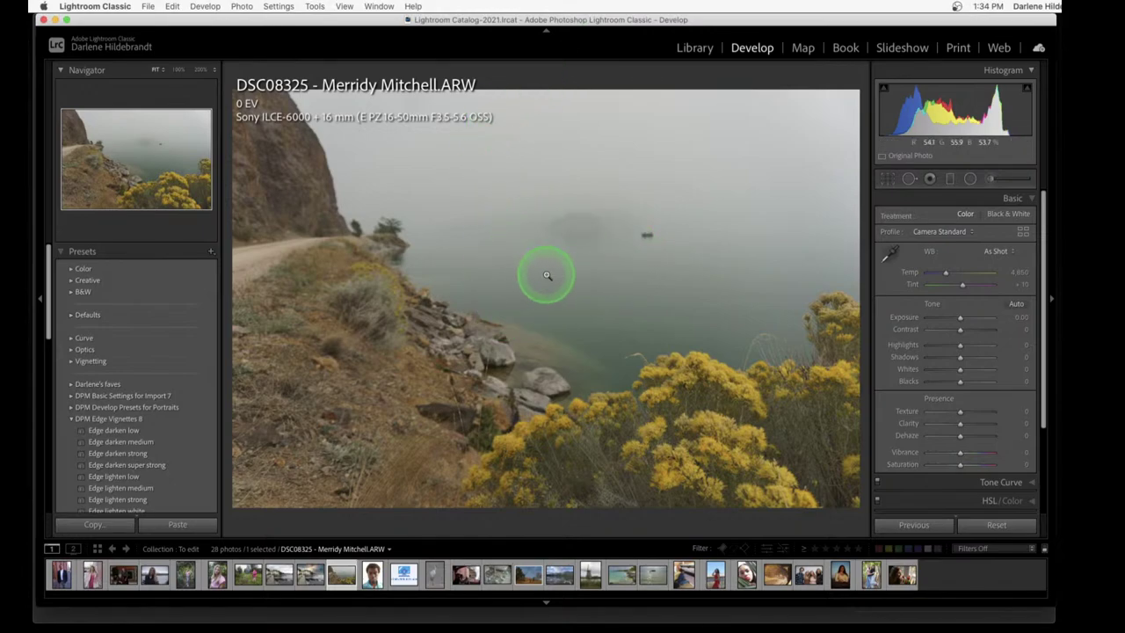
key(i)
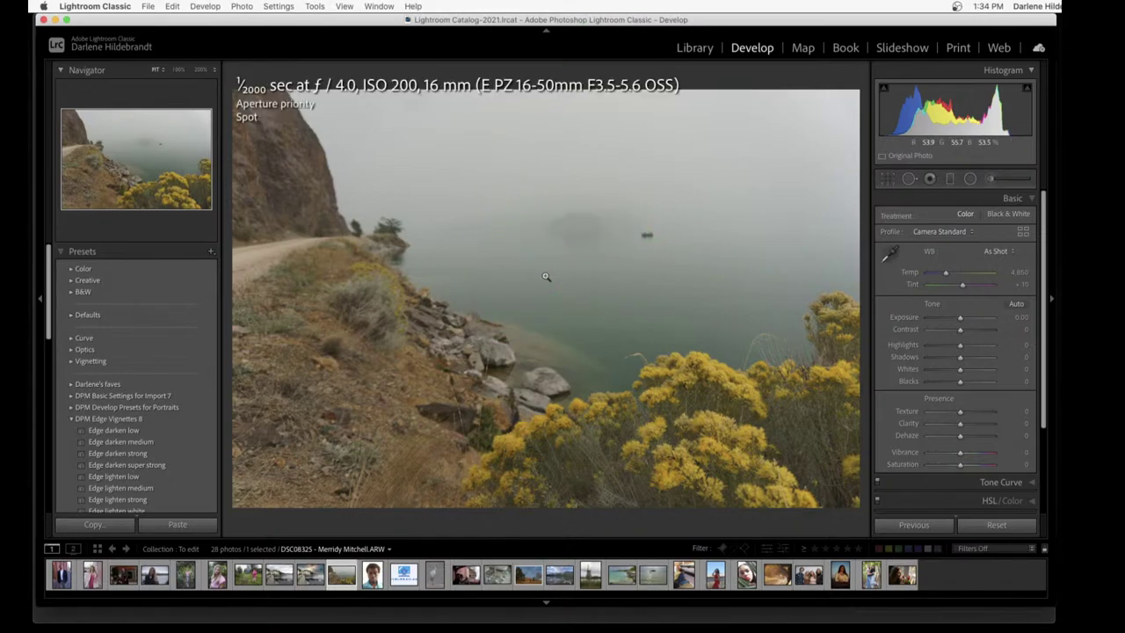
key(i)
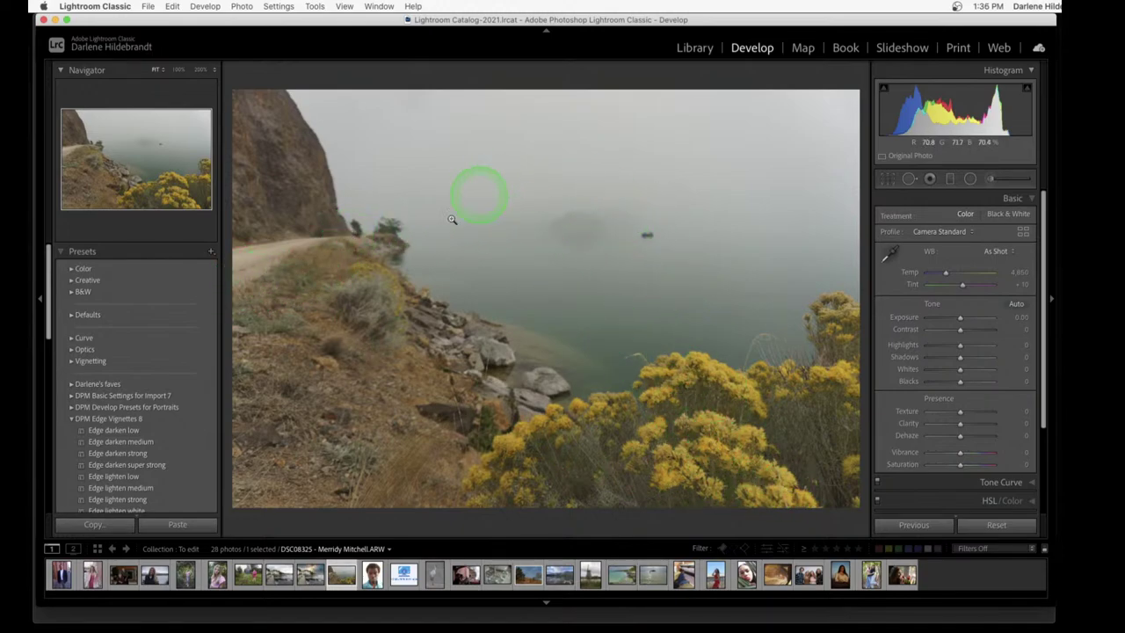
Crop the lake photo in from the left and top to cut out the road
key(r)
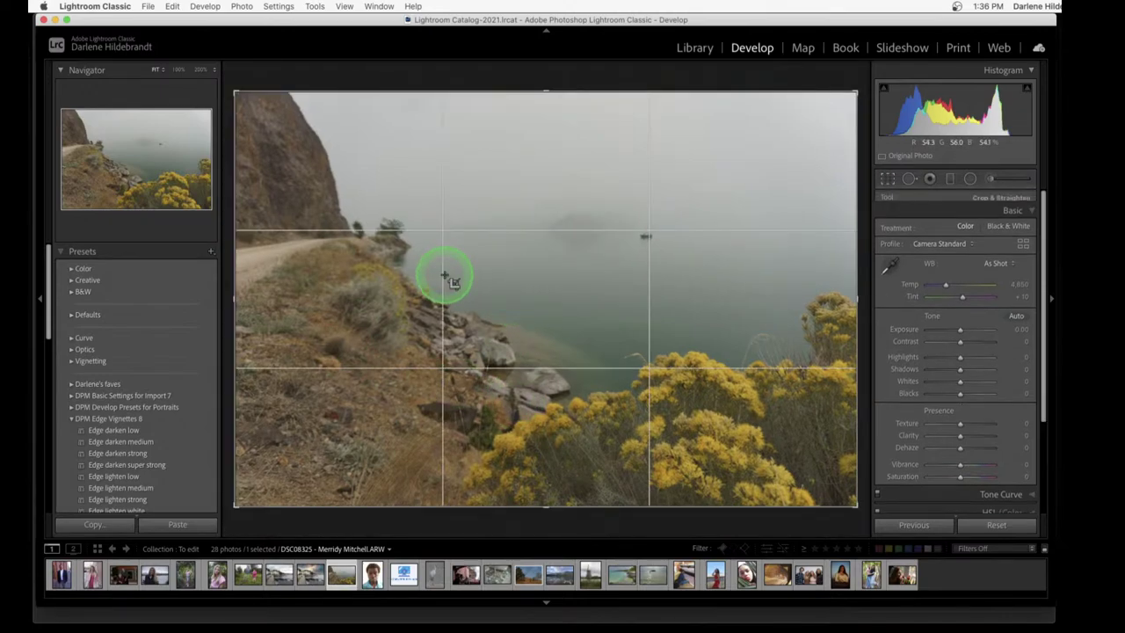
drag(238, 201, 301, 206)
mouse_move(535, 101)
mouse_down()
mouse_move(542, 93)
mouse_move(540, 119)
mouse_up()
key(Return)
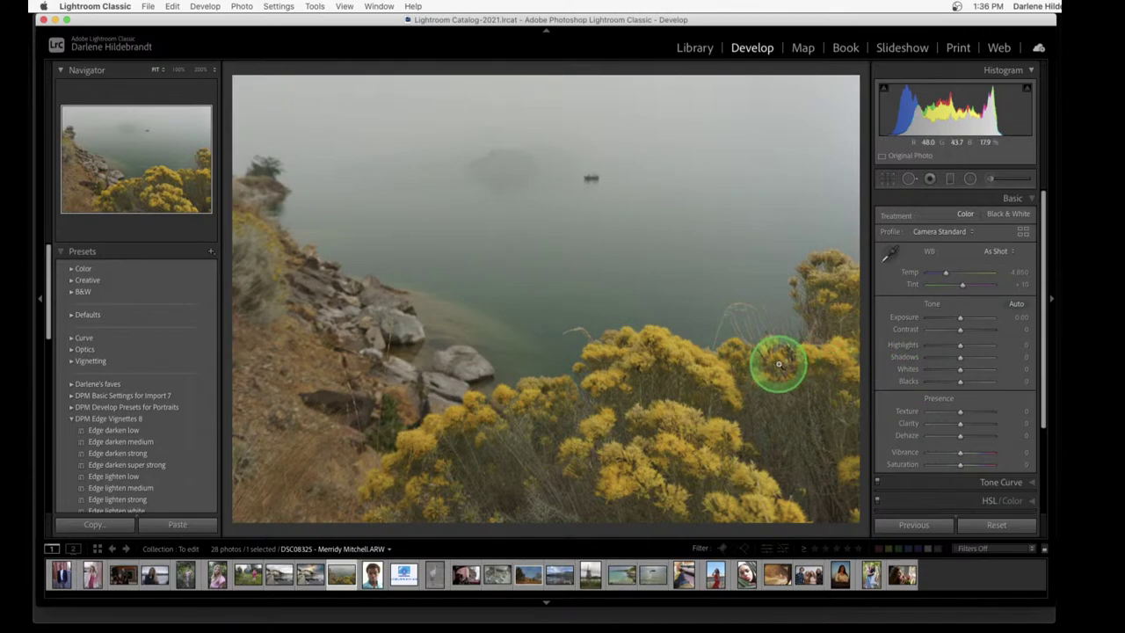
Auto-set Whites to +70 and Blacks to -57, undoing once to compare before reapplying
double_click(902, 371)
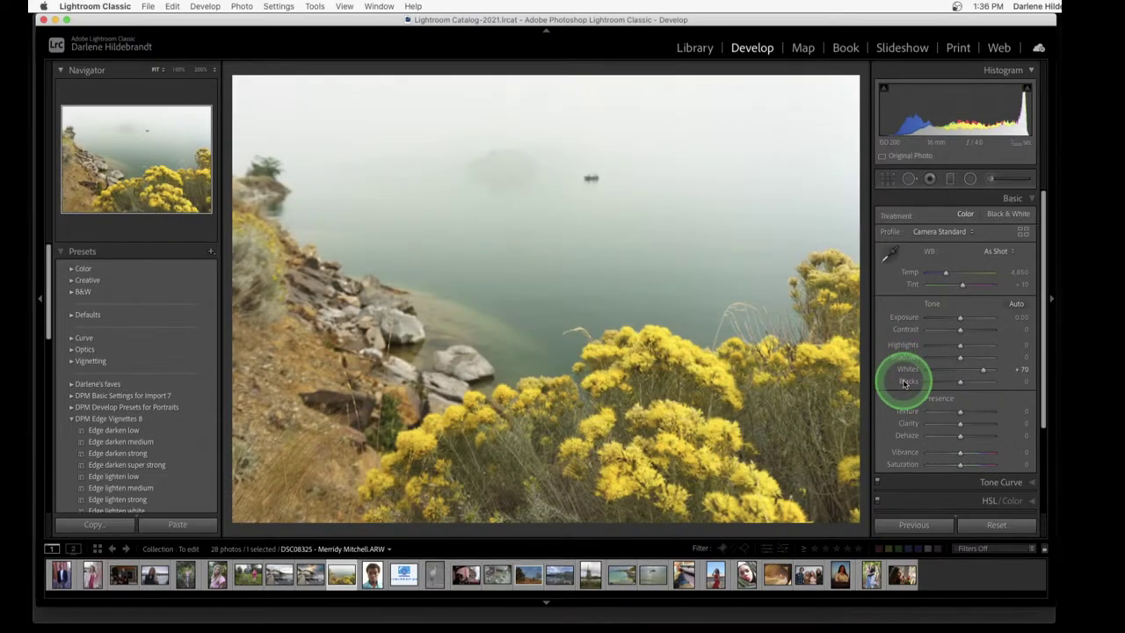
shift+double_click(903, 382)
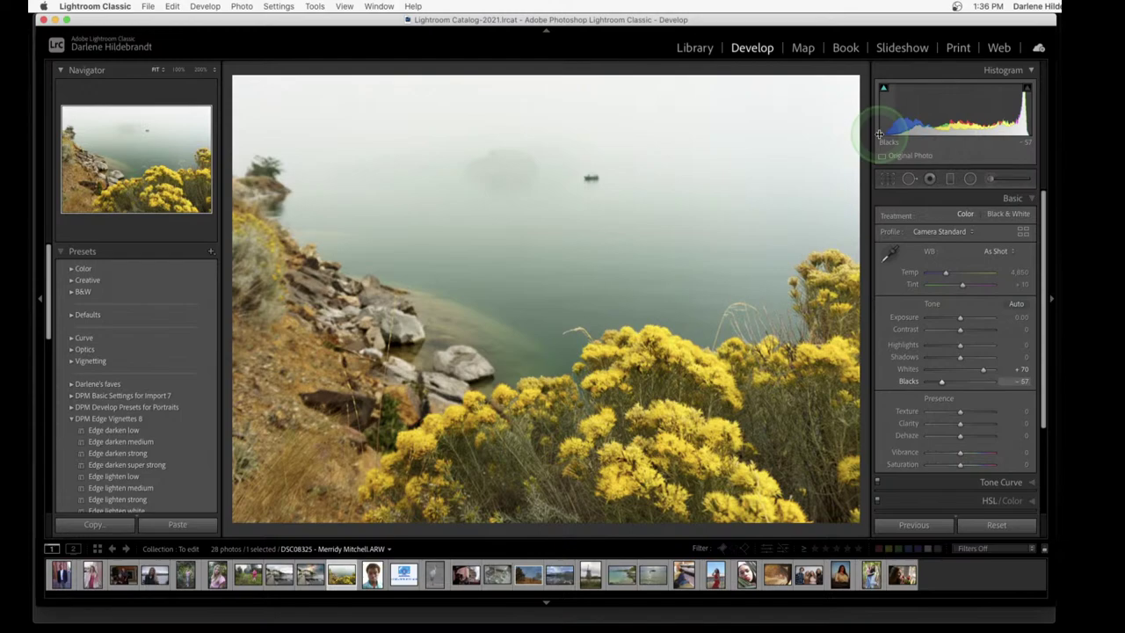
key(super+z)
key(super+z)
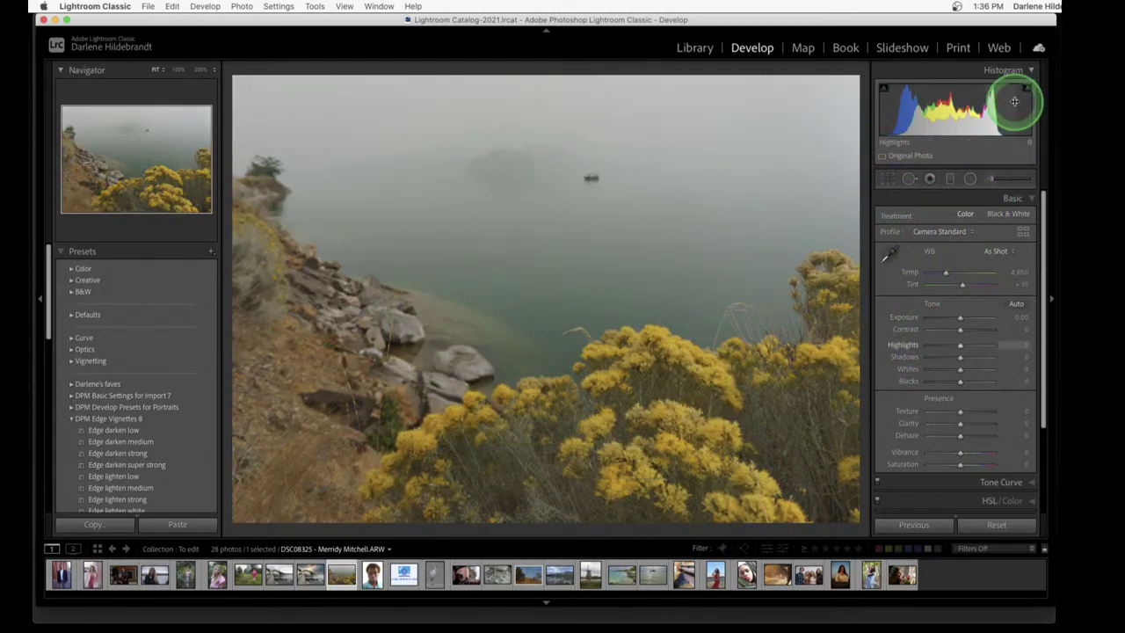
shift+double_click(909, 370)
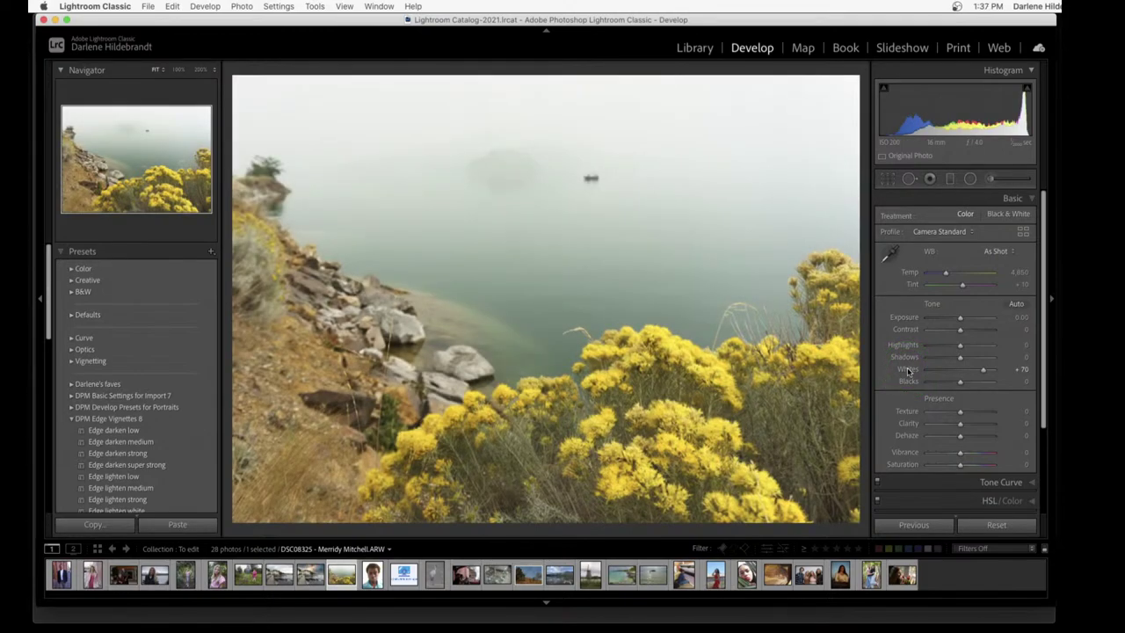
shift+double_click(907, 382)
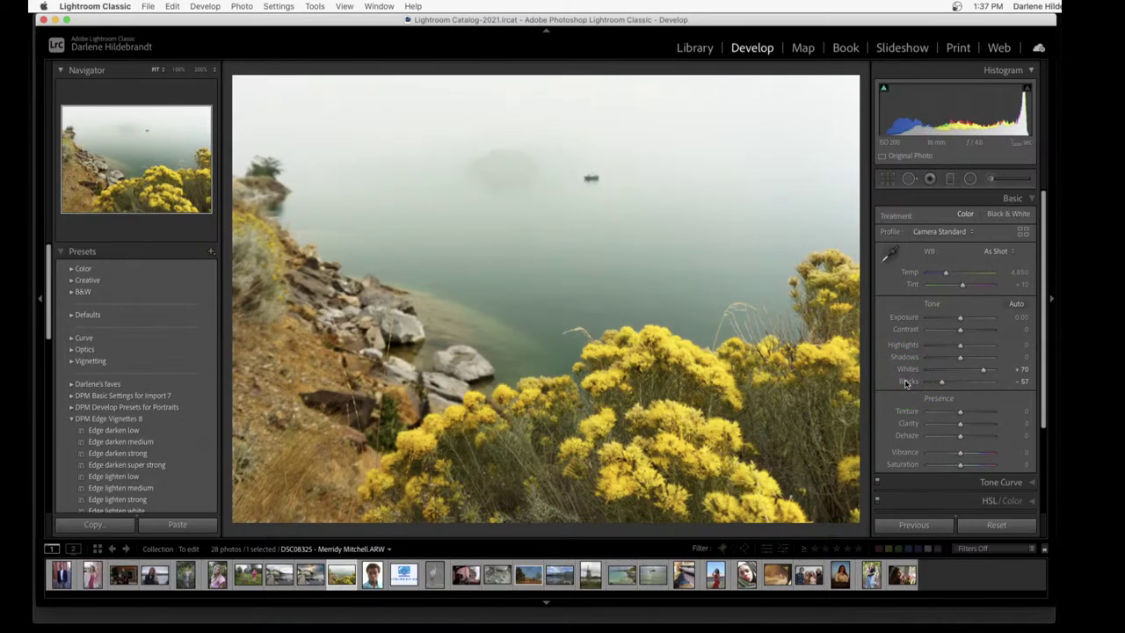
click(961, 349)
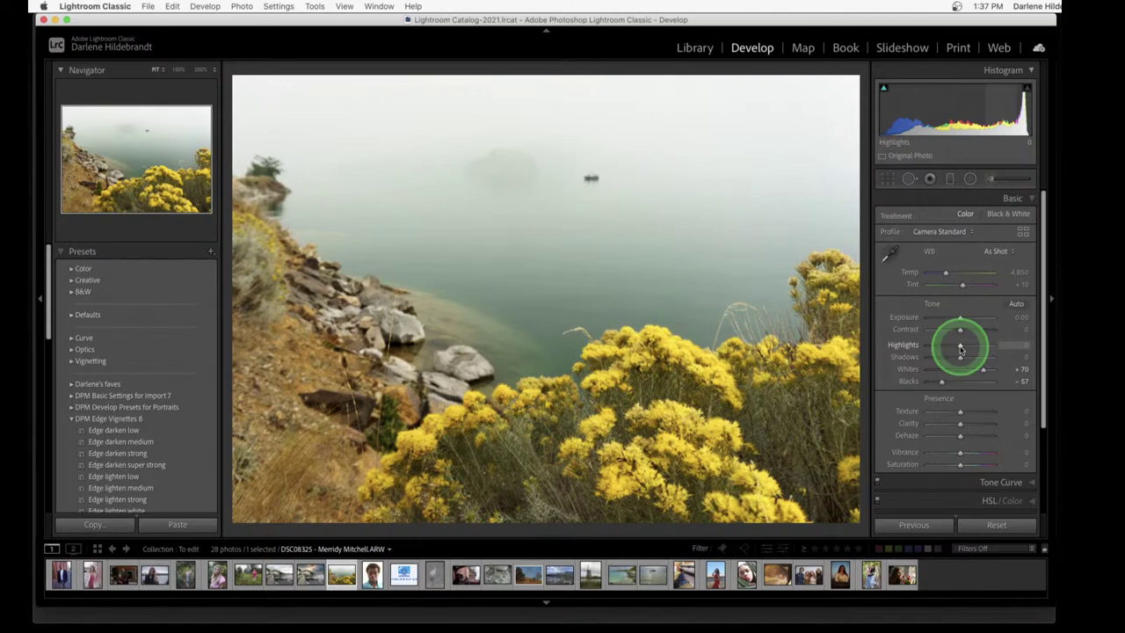
Lower Highlights to -100 and Exposure to -0.40, then start a graduated filter
drag(961, 349, 705, 315)
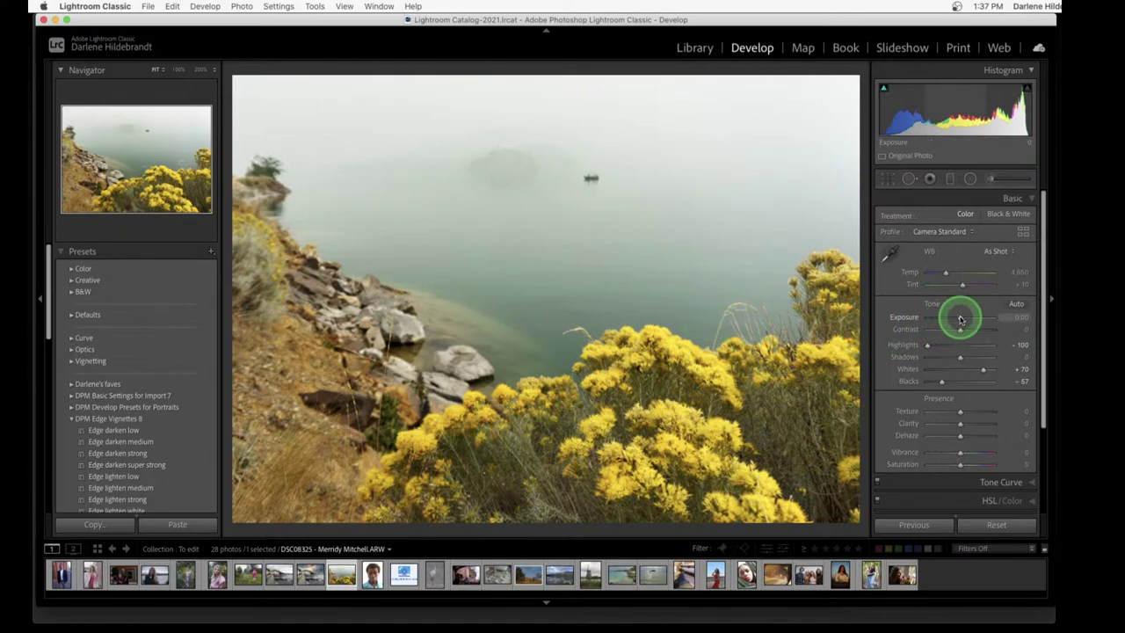
drag(961, 320, 957, 320)
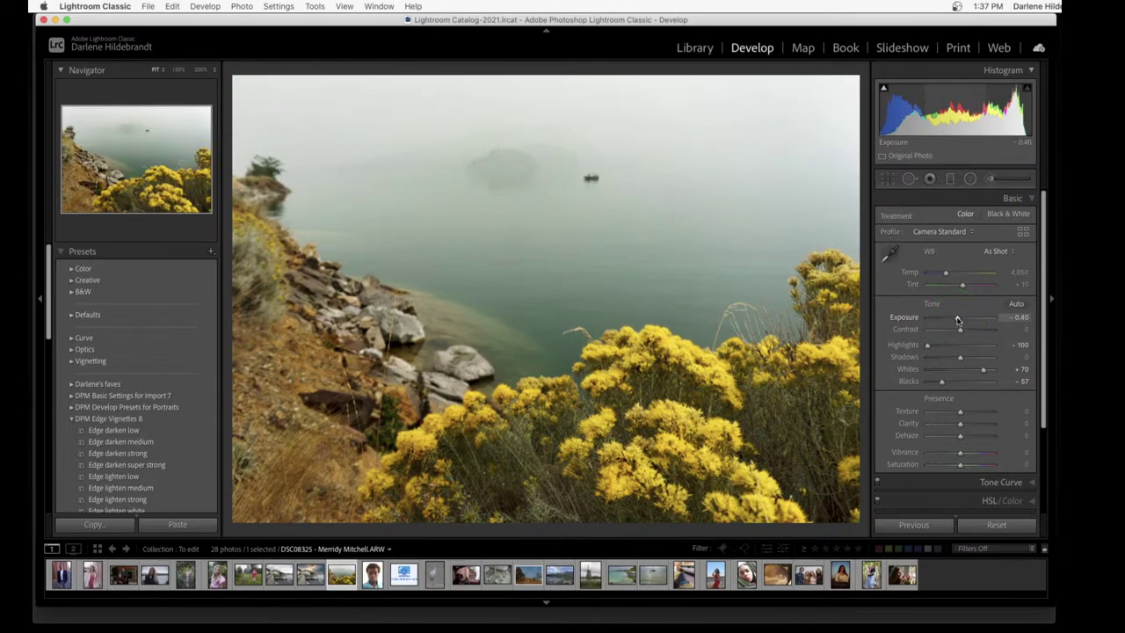
click(950, 179)
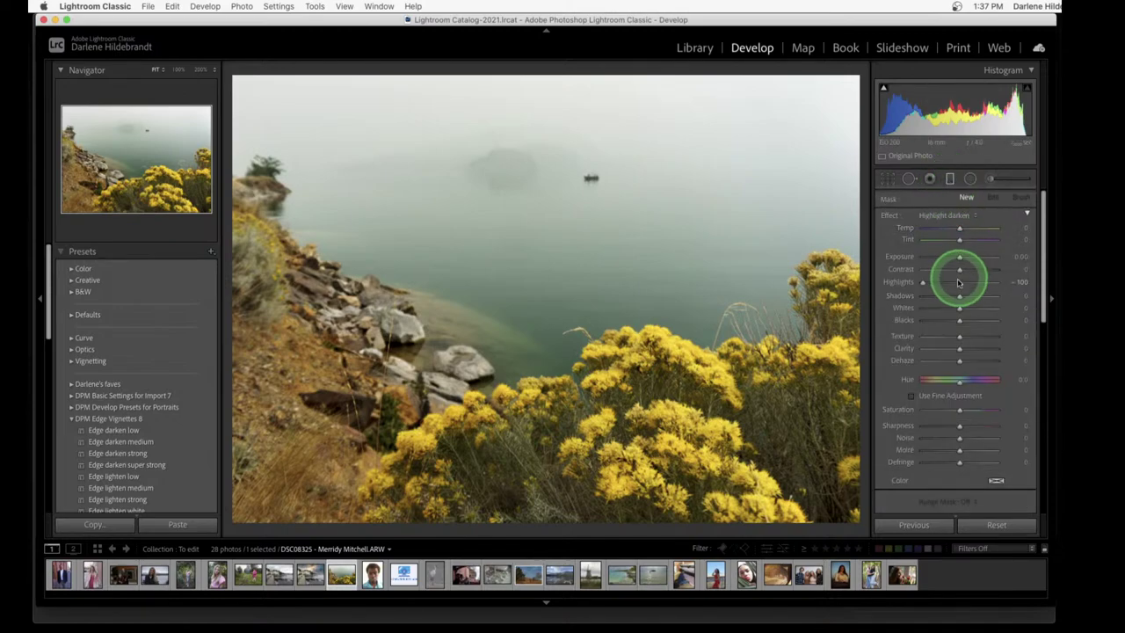
Draw a graduated filter over the sky at Exposure -2.39, then widen, reposition and tilt it
double_click(898, 282)
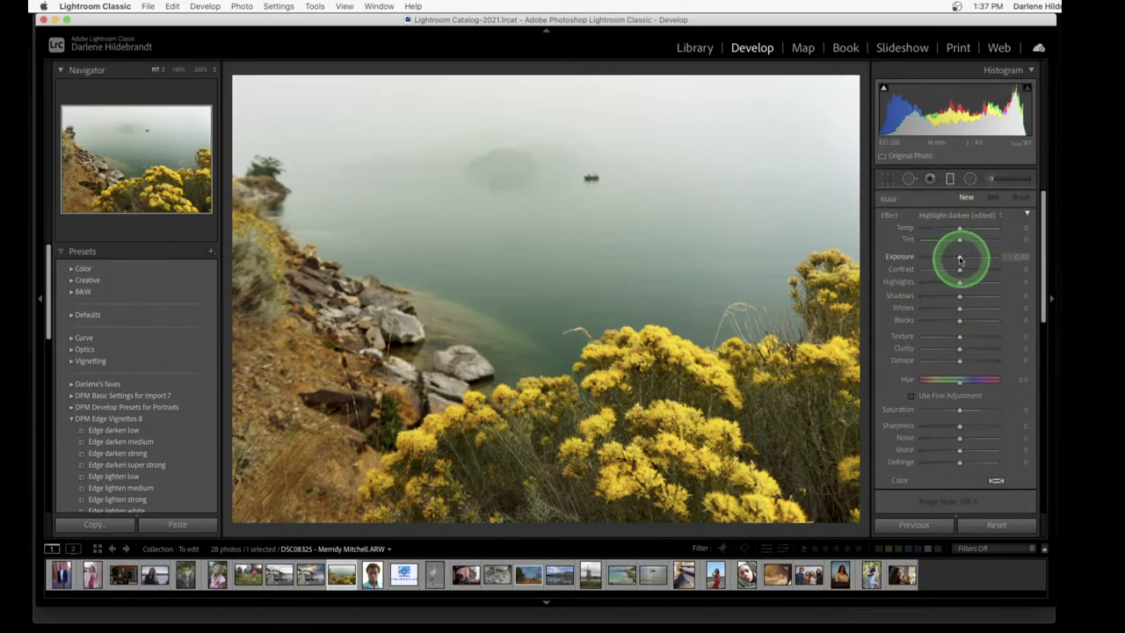
click(936, 258)
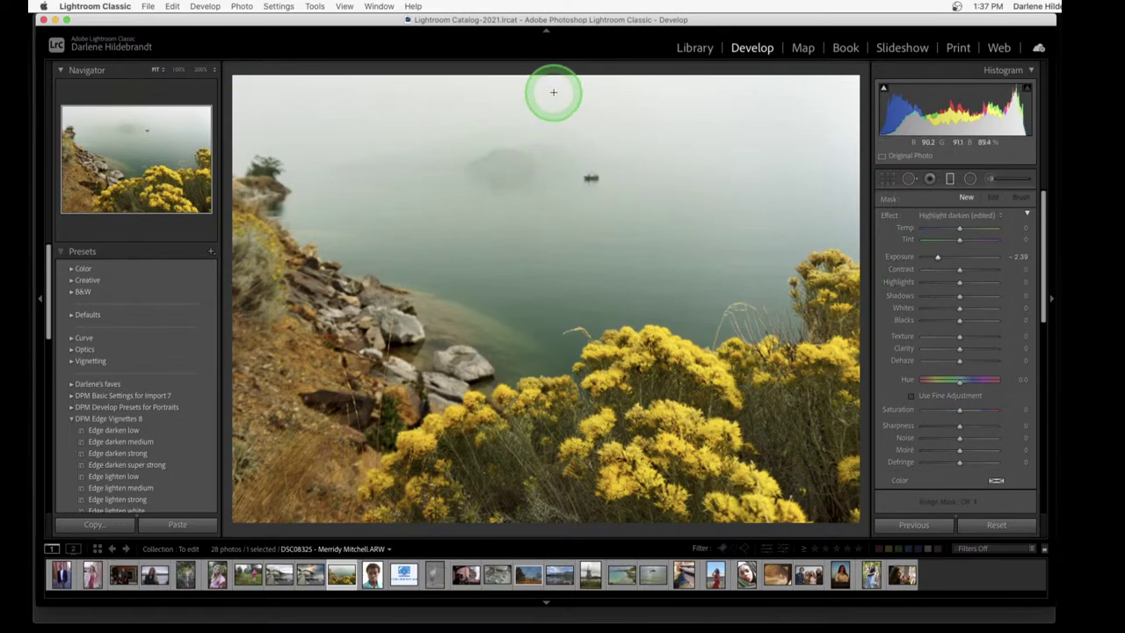
drag(545, 143, 547, 238)
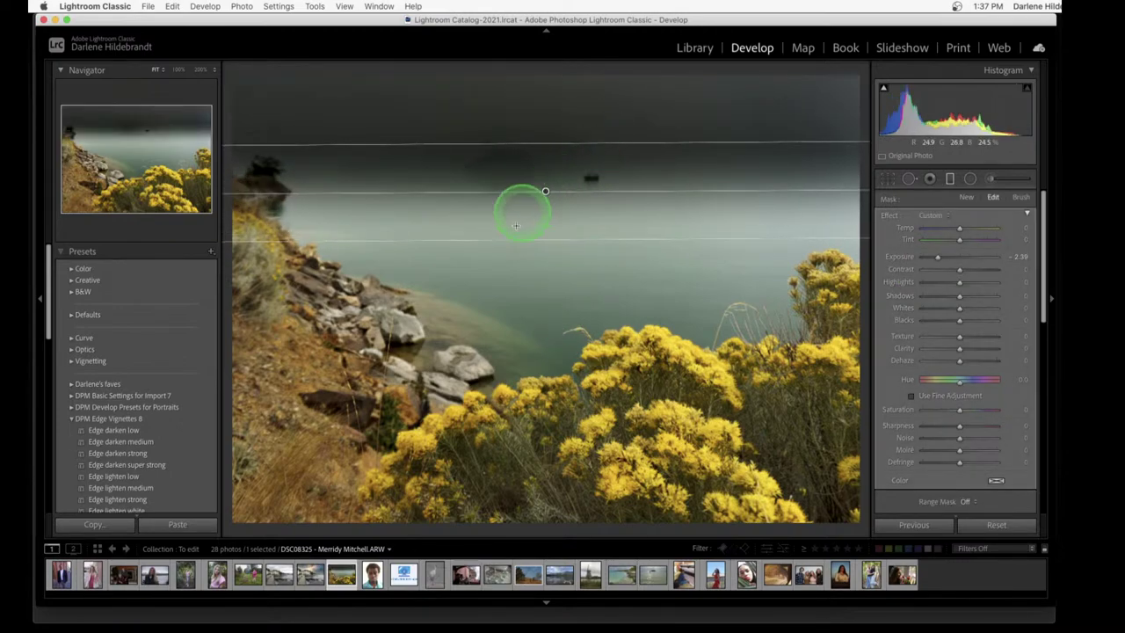
drag(534, 237, 533, 279)
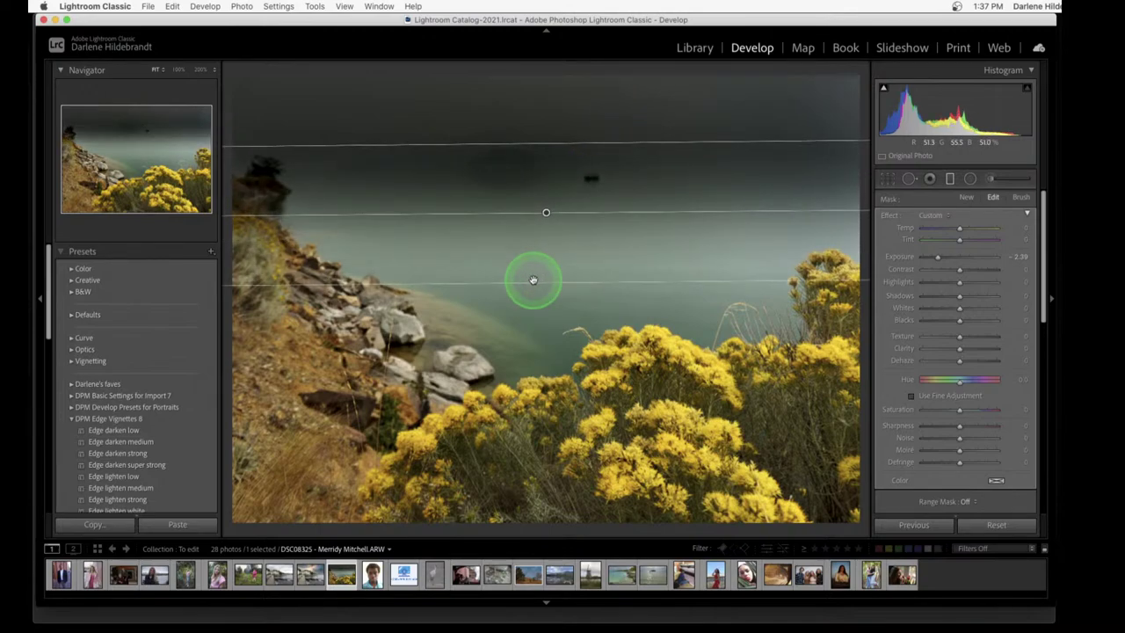
drag(546, 212, 531, 261)
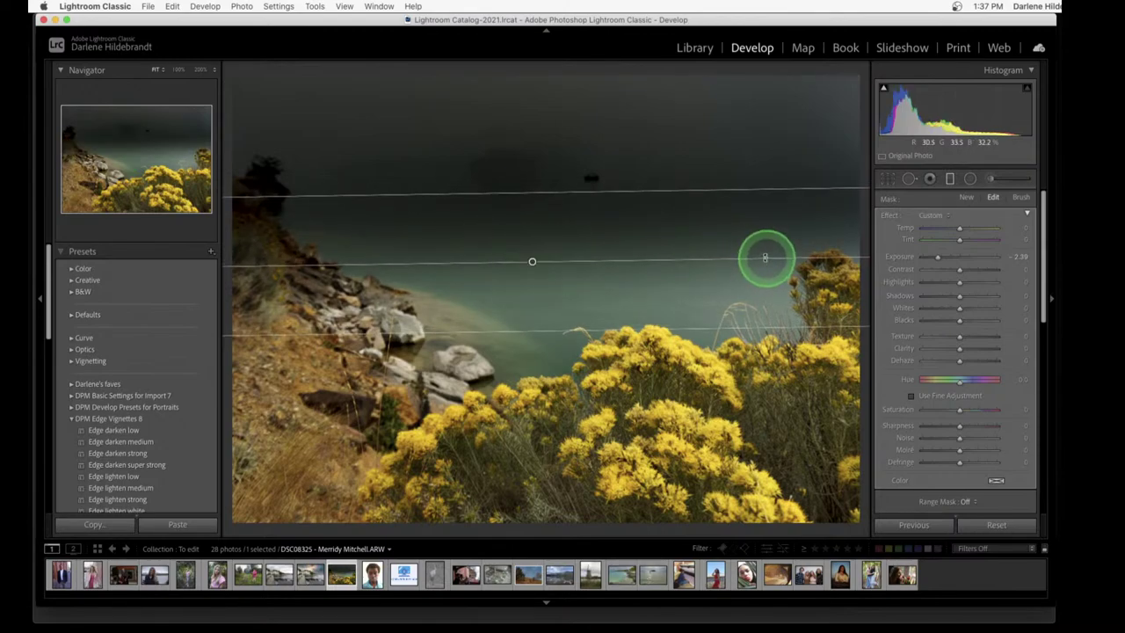
drag(769, 255, 953, 257)
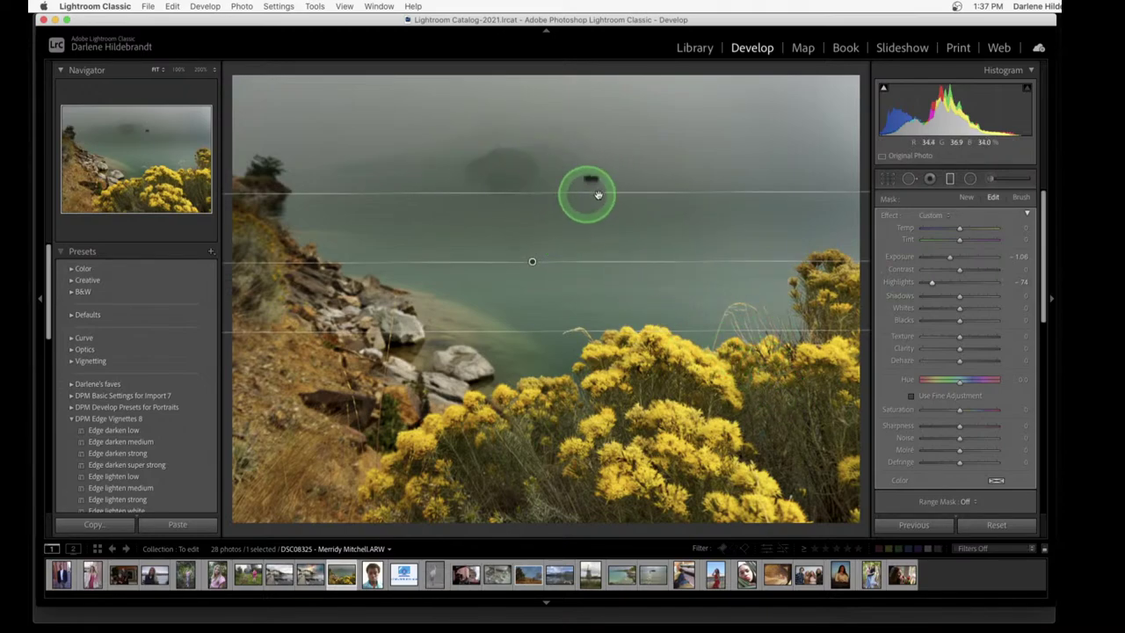
Limit the sky filter with a Luminance range mask at Range 70/100
scroll(970, 429, down, 5)
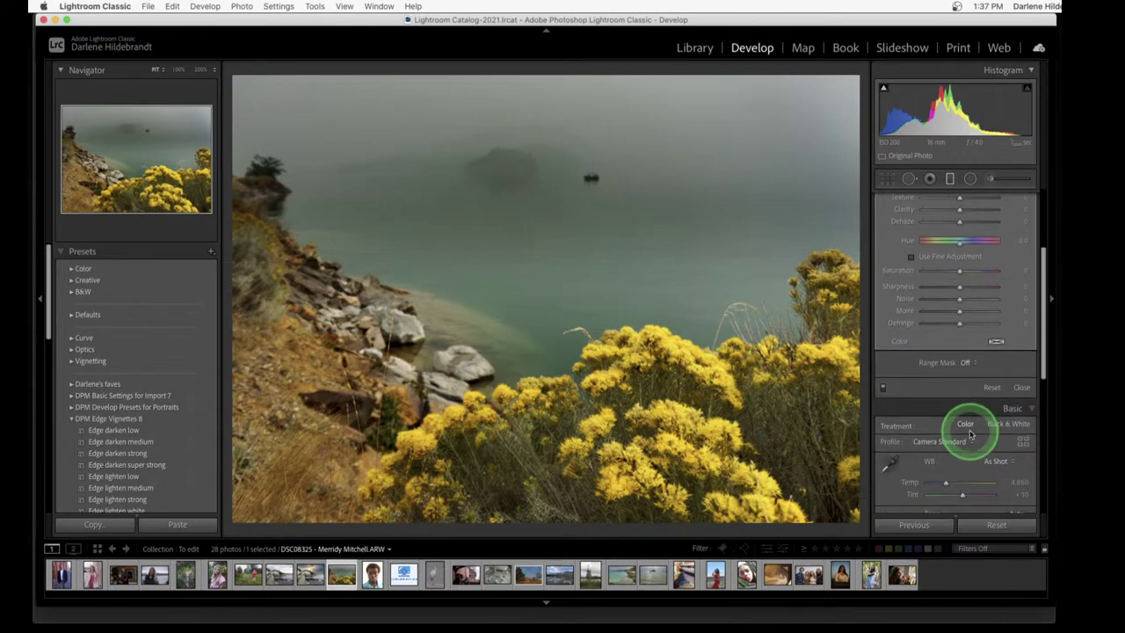
click(965, 361)
click(967, 385)
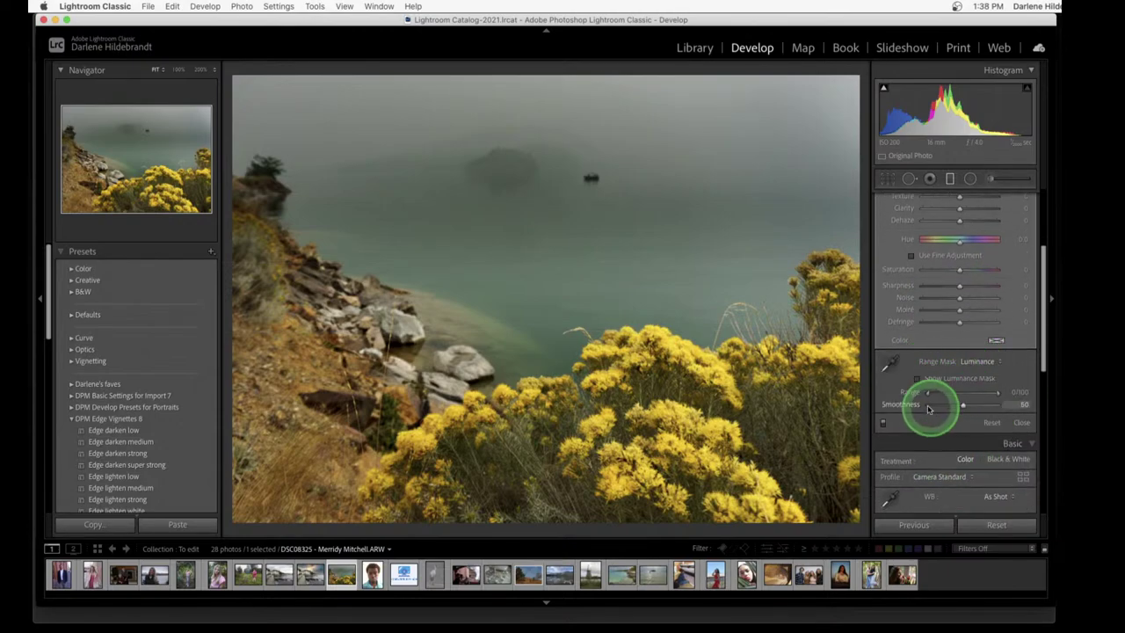
drag(929, 394, 973, 394)
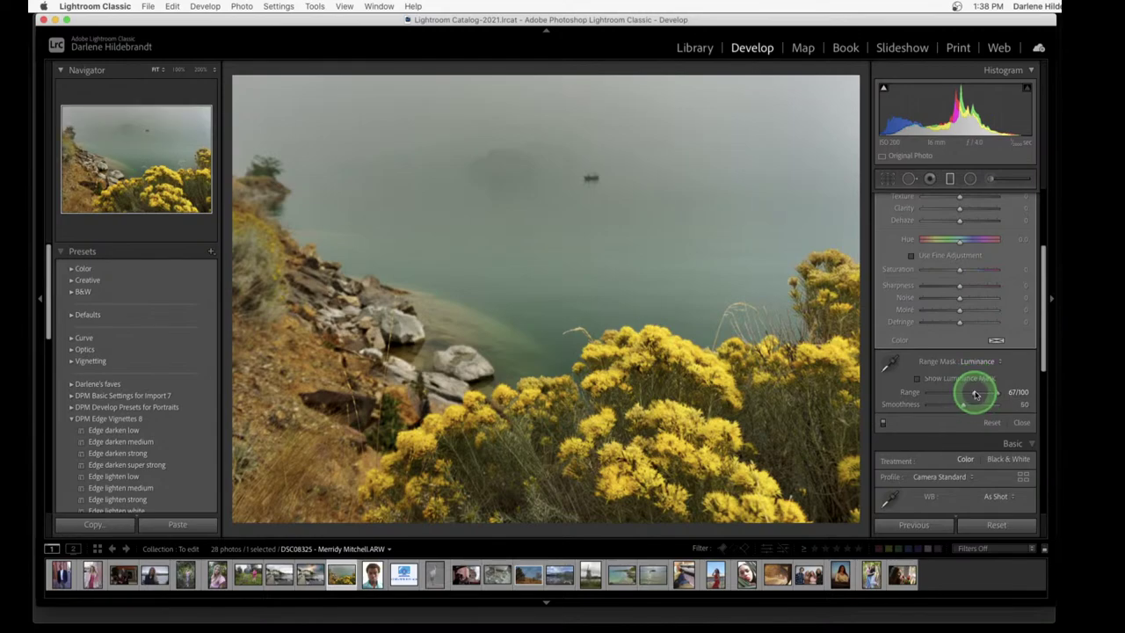
Ease the filter's Exposure to -0.92 and toggle the filter off and on to compare
scroll(976, 394, up, 4)
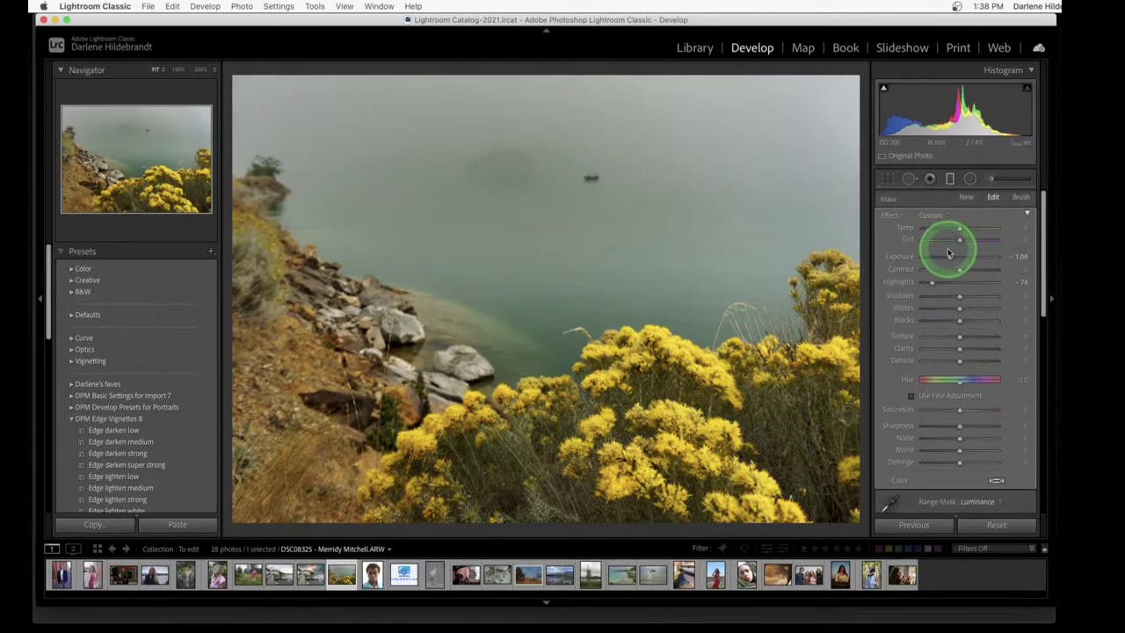
drag(949, 257, 952, 259)
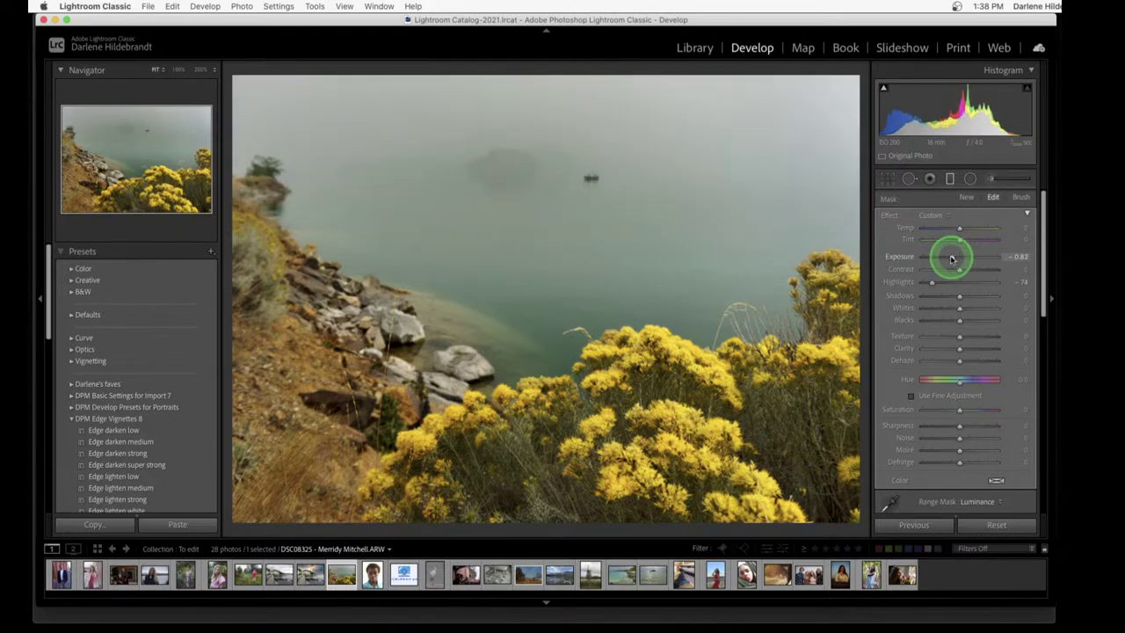
key(m)
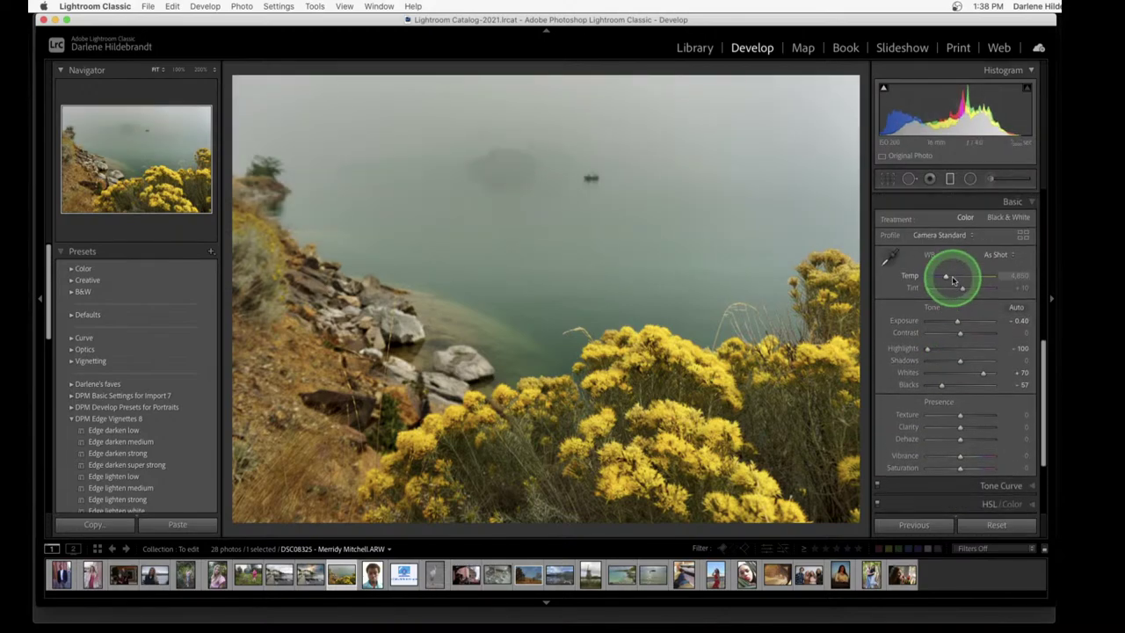
scroll(949, 278, up, 3)
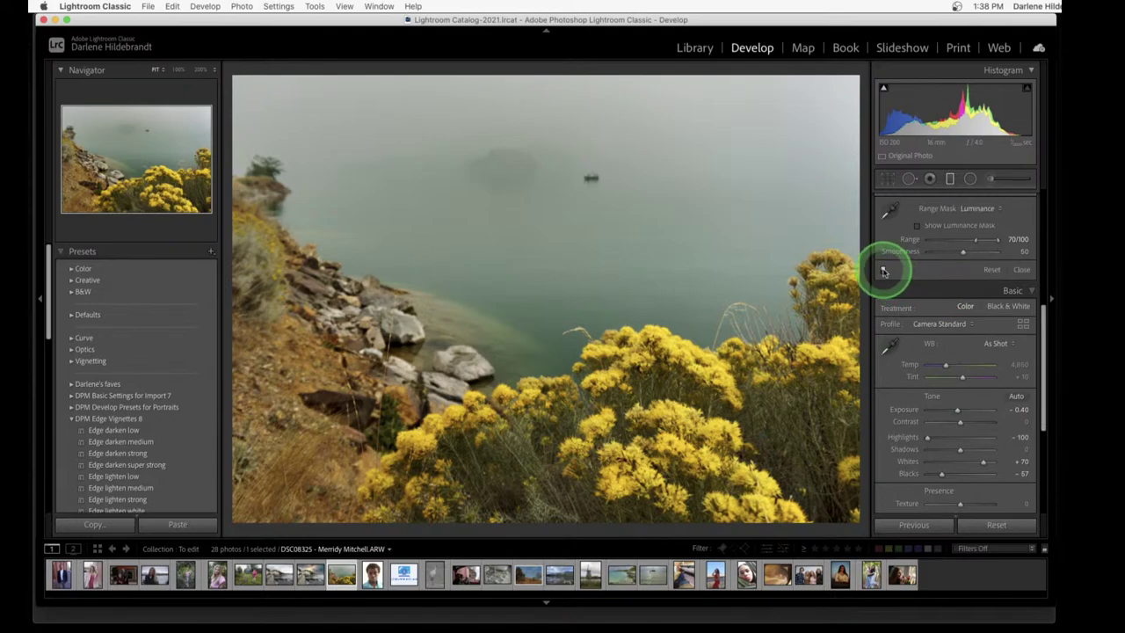
click(885, 271)
click(884, 271)
click(885, 270)
Re-enable the sky filter and tint it pale green (Hue 138, Saturation 18)
click(885, 270)
scroll(884, 273, up, 2)
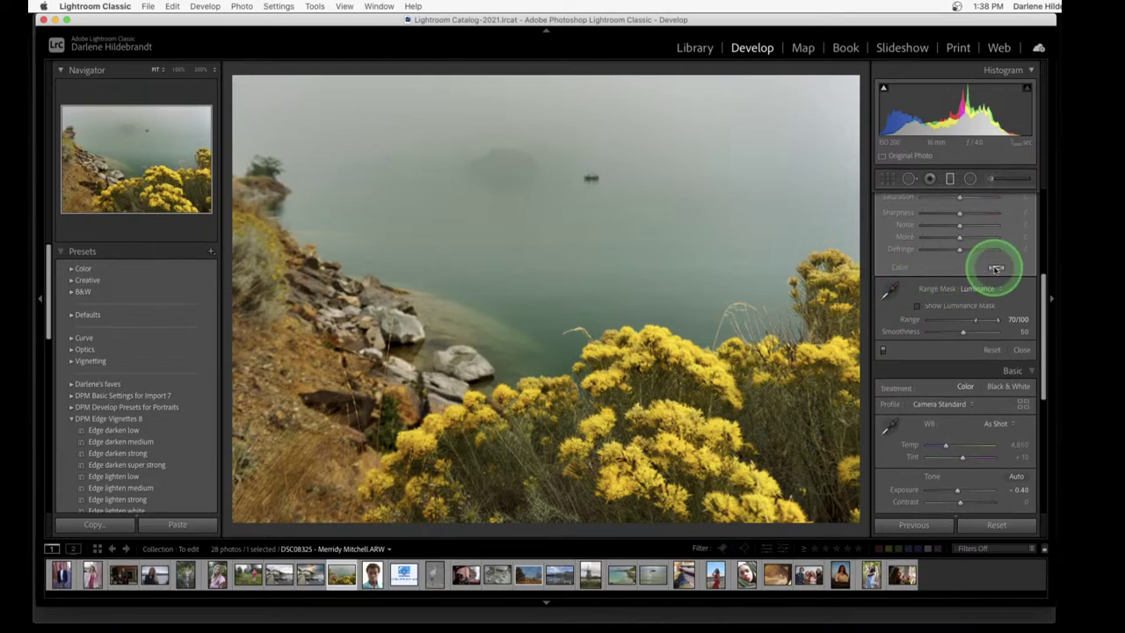
click(996, 267)
drag(839, 310, 912, 297)
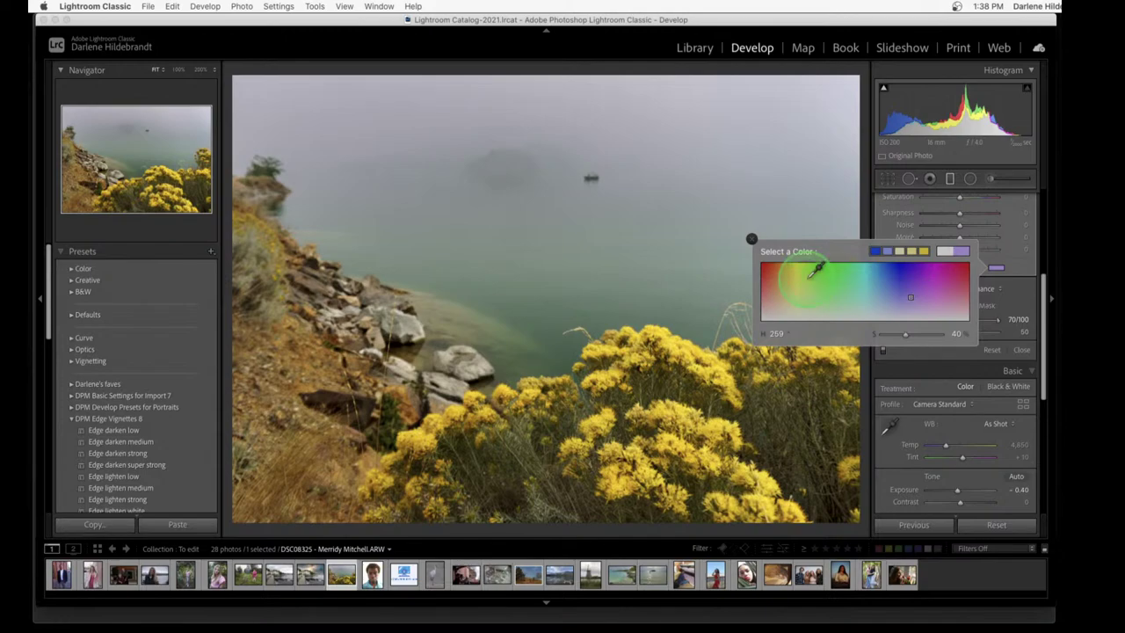
mouse_move(818, 268)
mouse_down()
mouse_move(771, 269)
mouse_move(616, 204)
mouse_move(603, 231)
mouse_move(827, 280)
mouse_move(774, 280)
mouse_move(805, 288)
mouse_move(822, 260)
mouse_move(774, 273)
mouse_move(607, 232)
mouse_move(561, 239)
mouse_move(554, 265)
mouse_move(655, 279)
mouse_move(658, 230)
mouse_move(495, 251)
mouse_move(483, 235)
mouse_move(809, 339)
mouse_move(855, 297)
mouse_move(885, 332)
mouse_move(917, 337)
mouse_up()
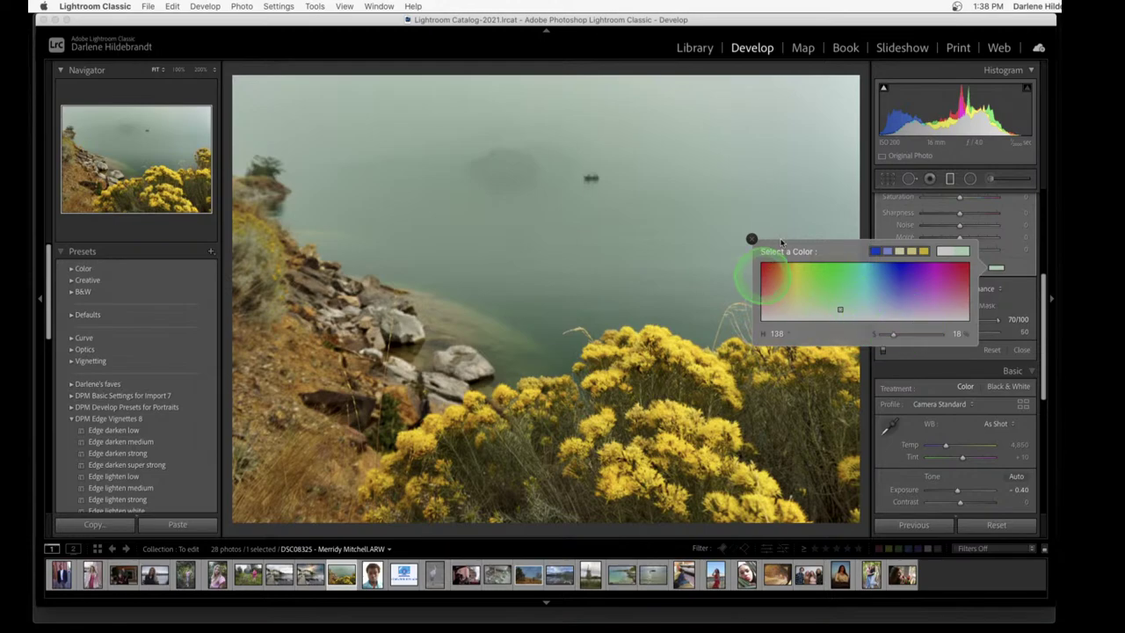
click(904, 218)
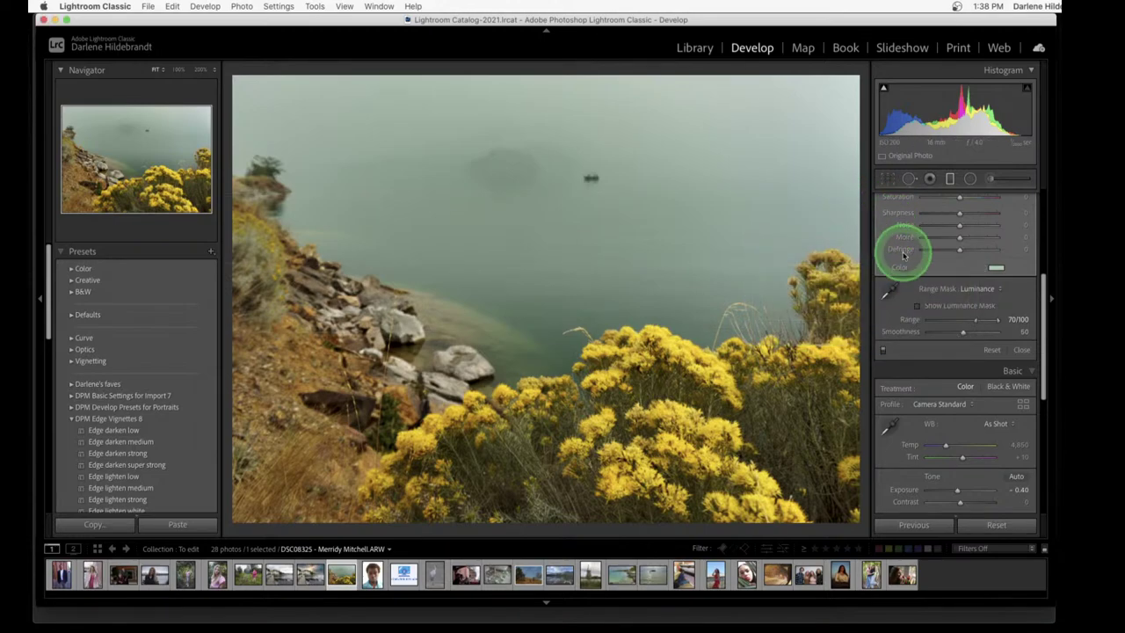
scroll(903, 247, up, 5)
scroll(904, 255, down, 1)
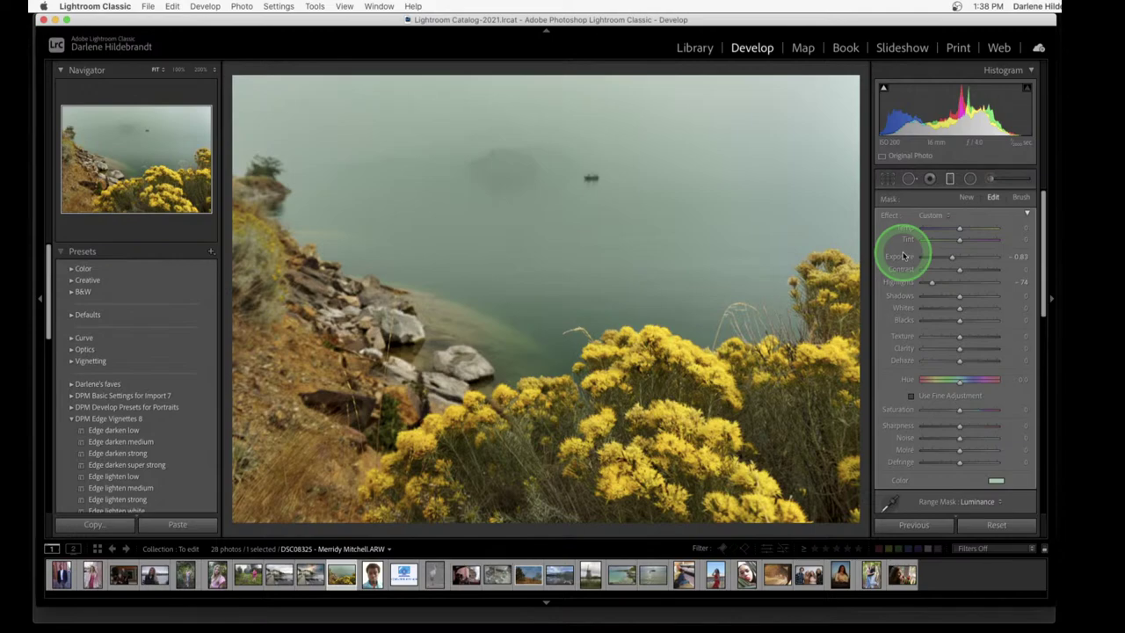
Compare before/after, then apply the DPM Edge Vignettes 'Edge darken low' preset
key(m)
key(backslash)
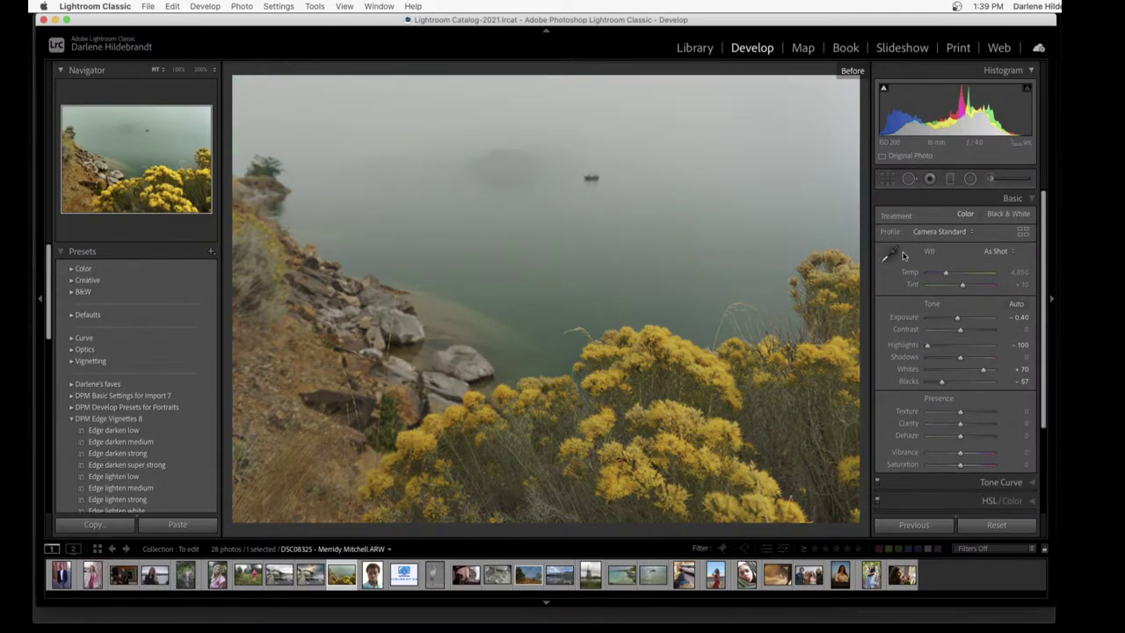
key(backslash)
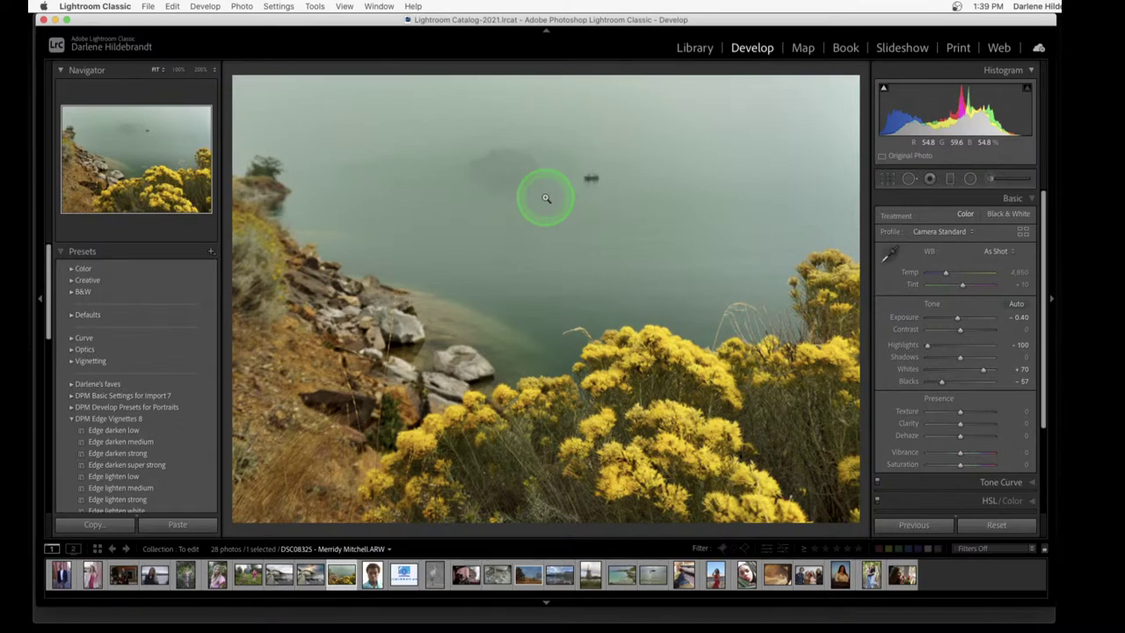
click(116, 430)
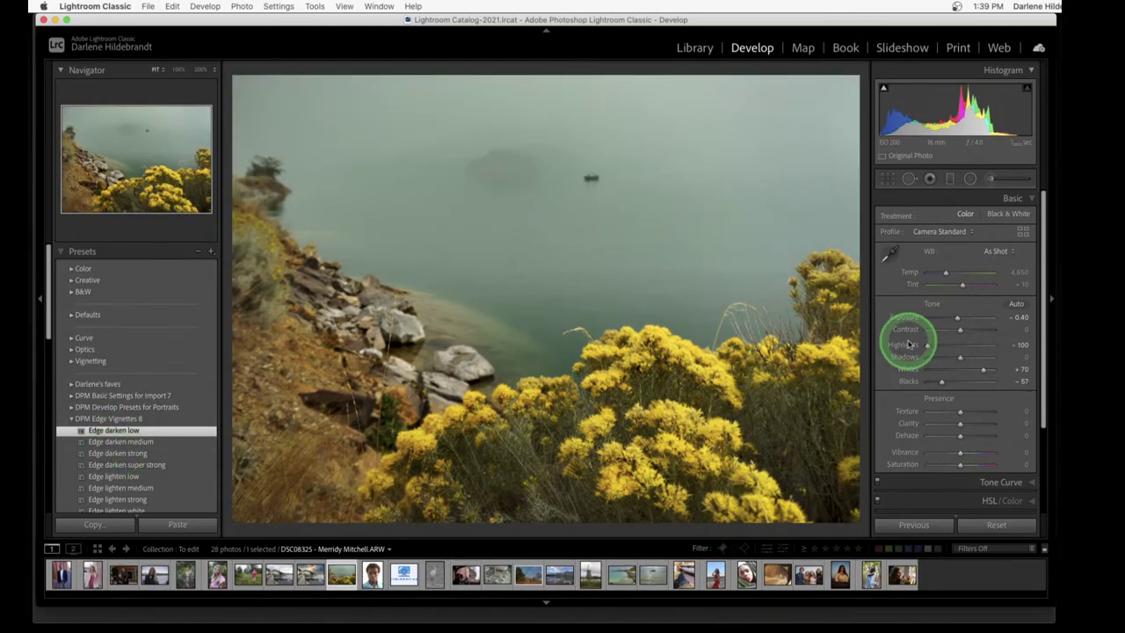
Select the existing sky graduated filter and raise its Dehaze to 13
key(m)
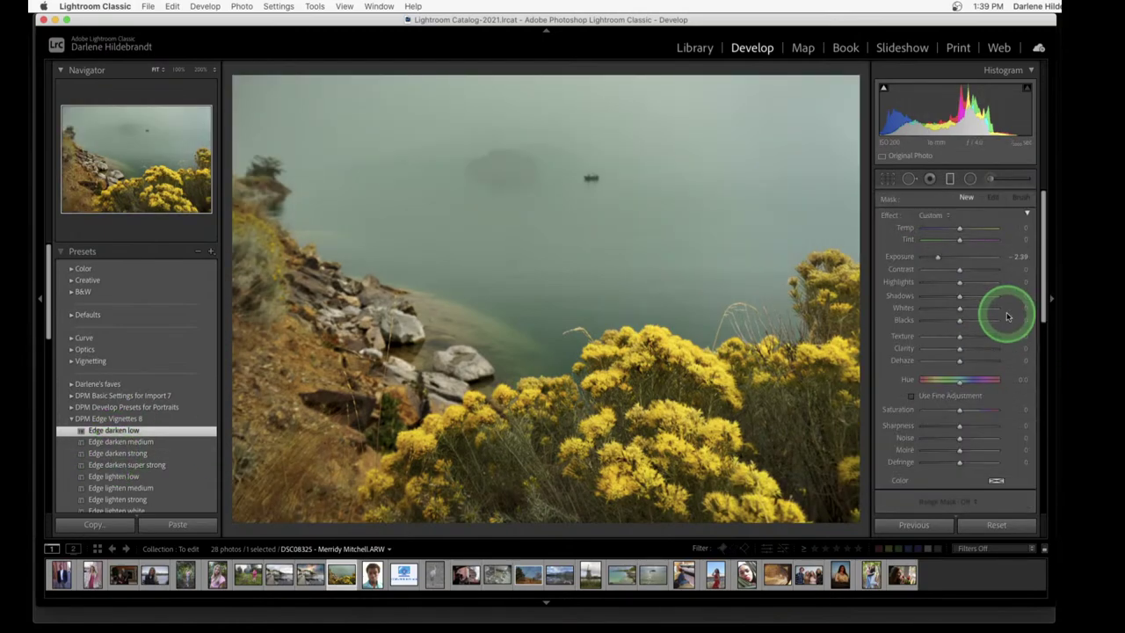
drag(563, 314, 537, 294)
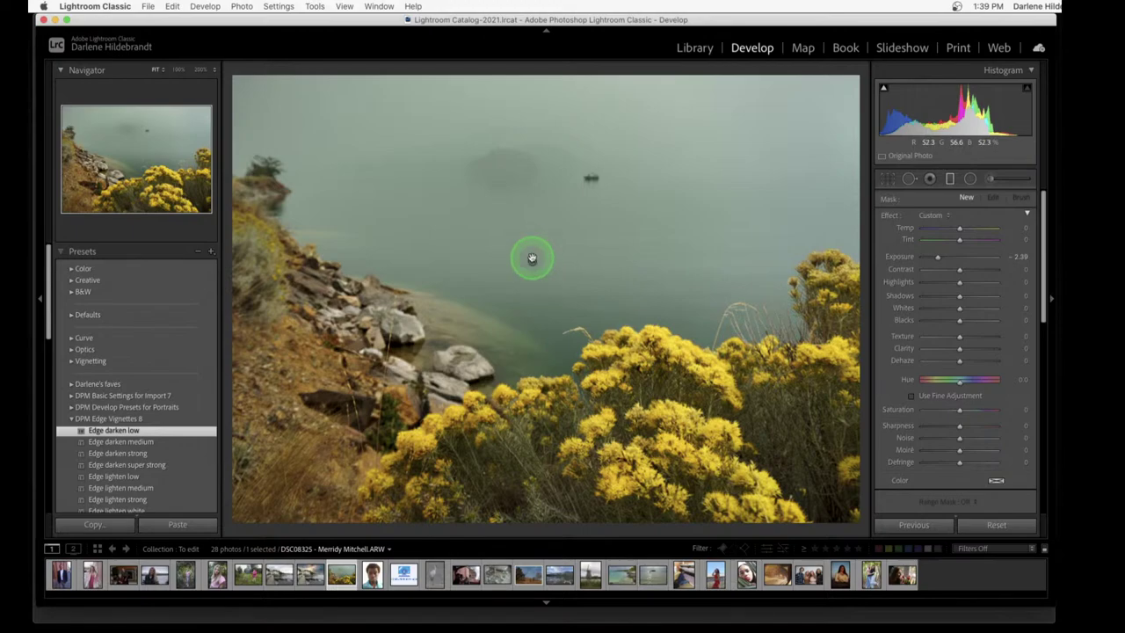
click(532, 261)
drag(955, 326, 941, 315)
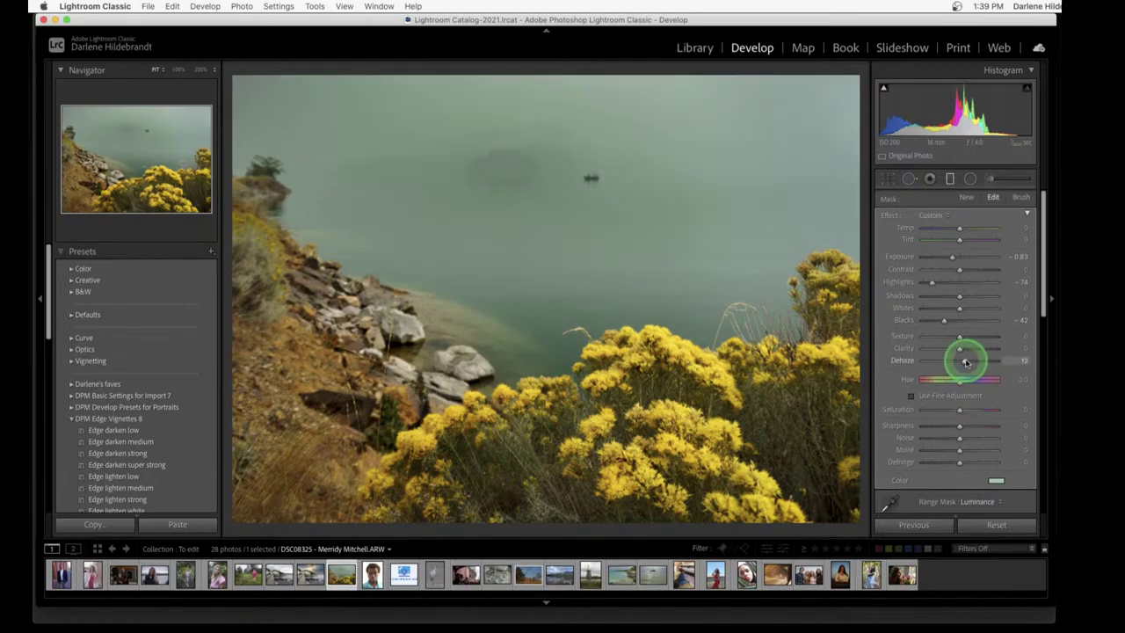
drag(966, 362, 964, 361)
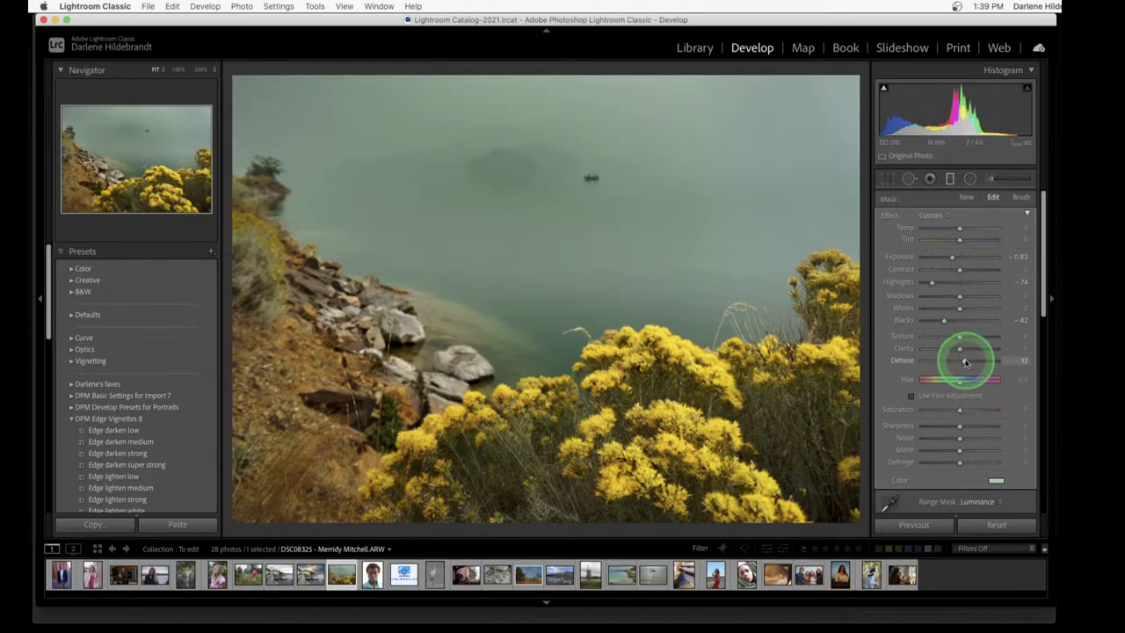
Reset the filter's Highlights to 0, raise Exposure to -0.47, set Blacks -50, then compare
double_click(906, 282)
drag(952, 256, 955, 256)
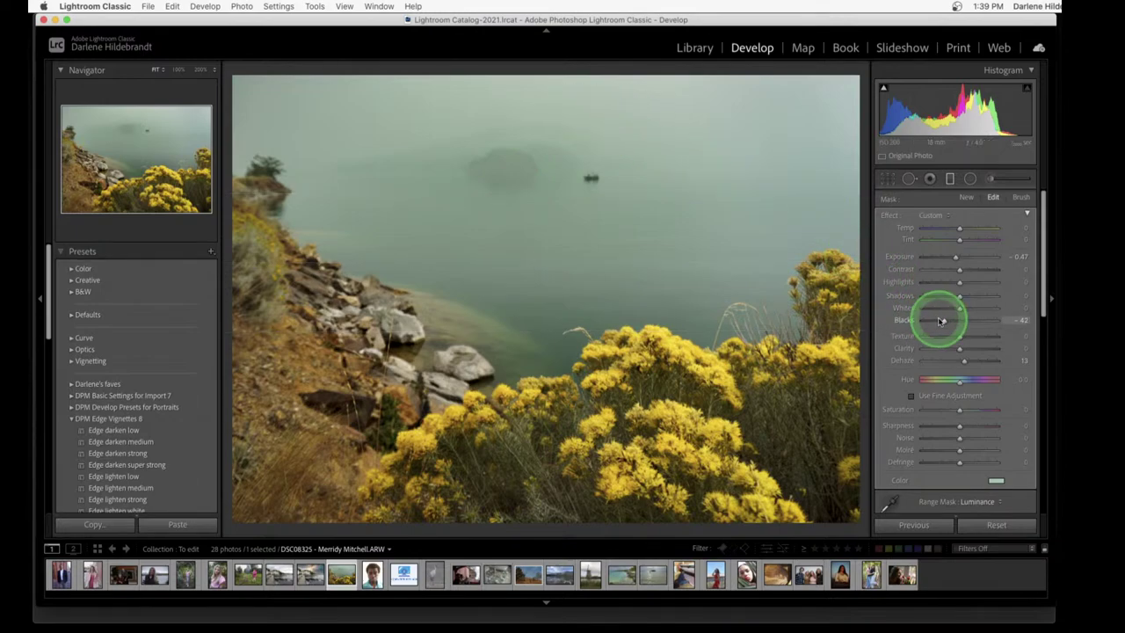
drag(942, 322, 939, 322)
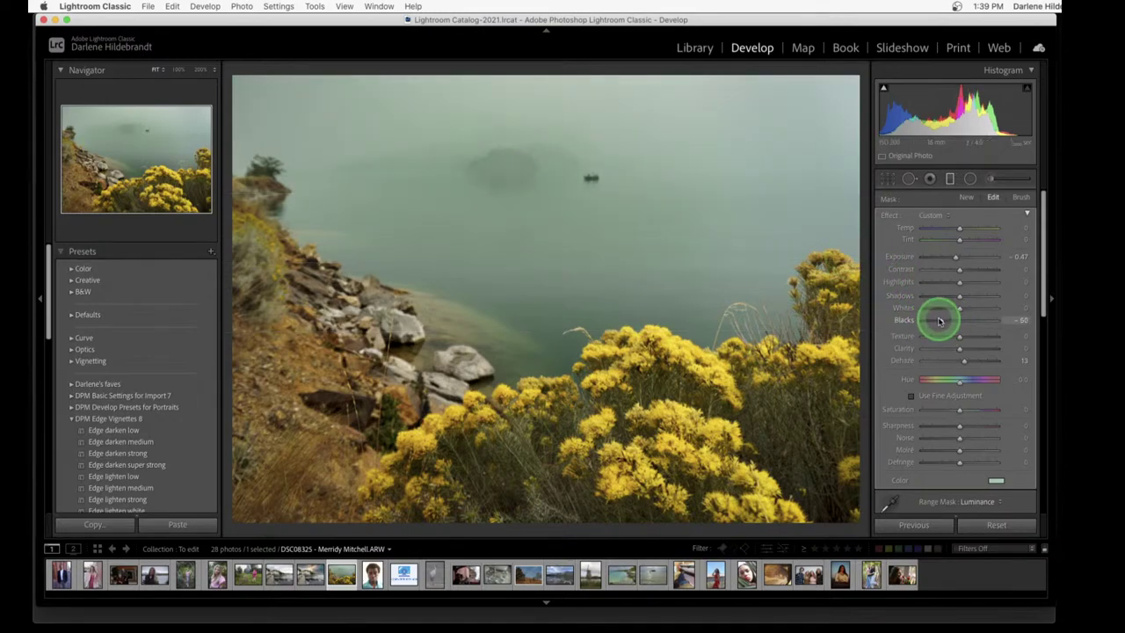
key(m)
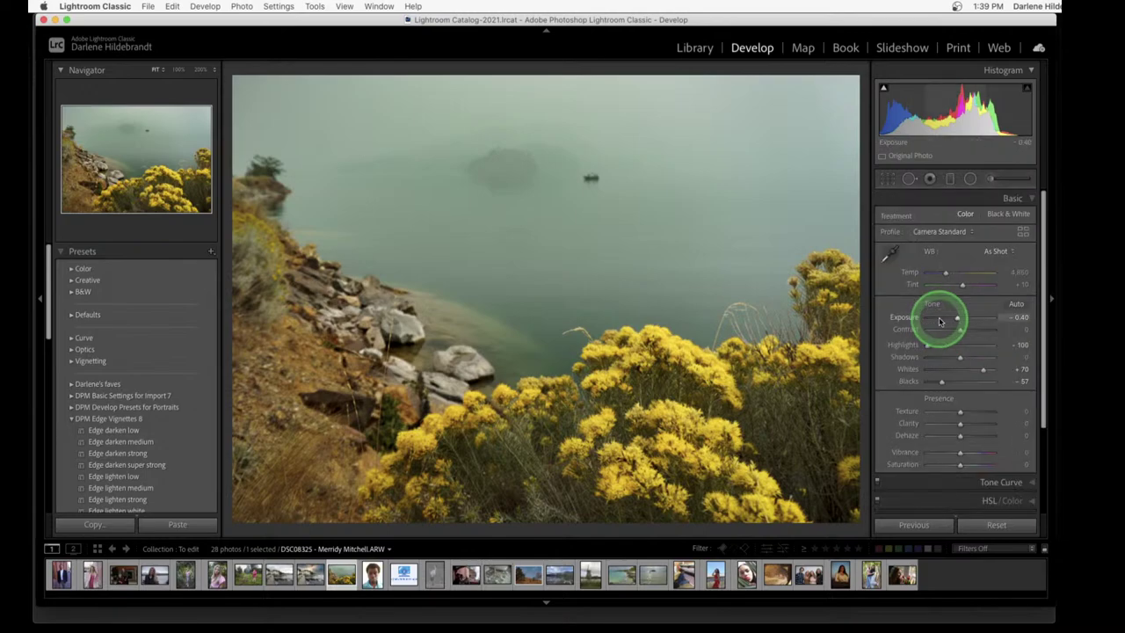
key(backslash)
key(backslash)
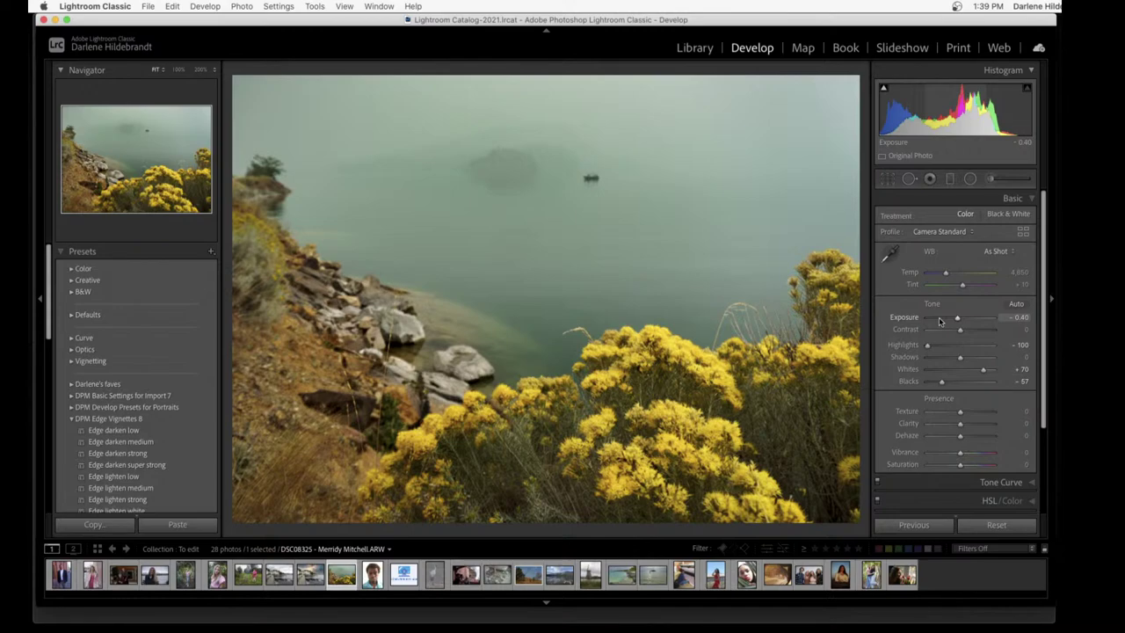
Open Trinidad_1933 from the grid enlarged, with the toolbar hidden and left panel narrowed
key(i)
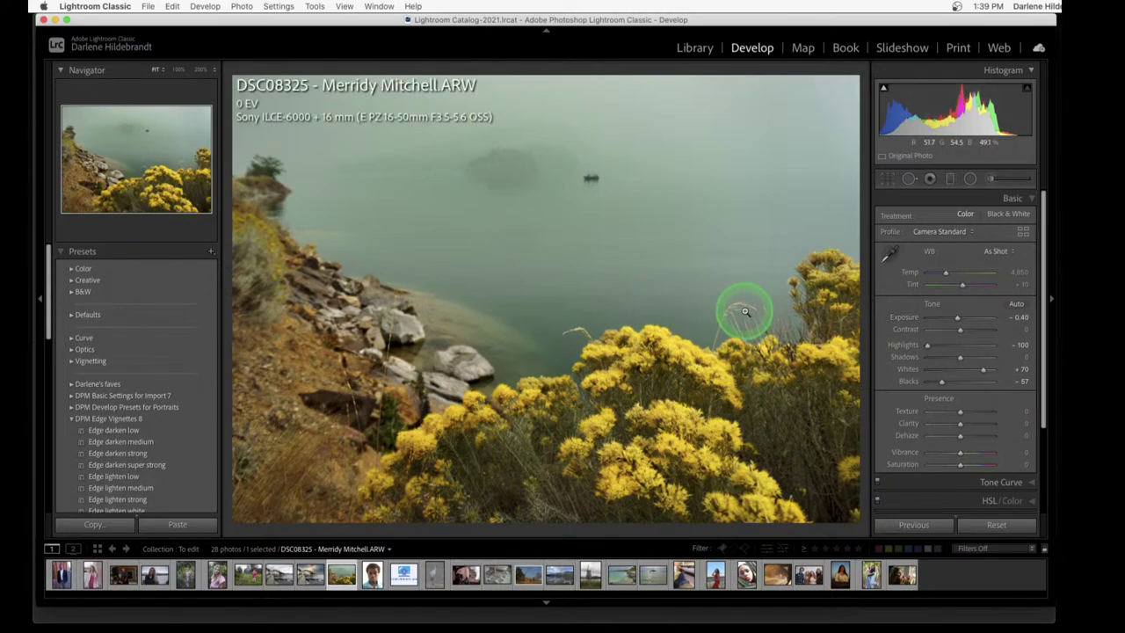
key(i)
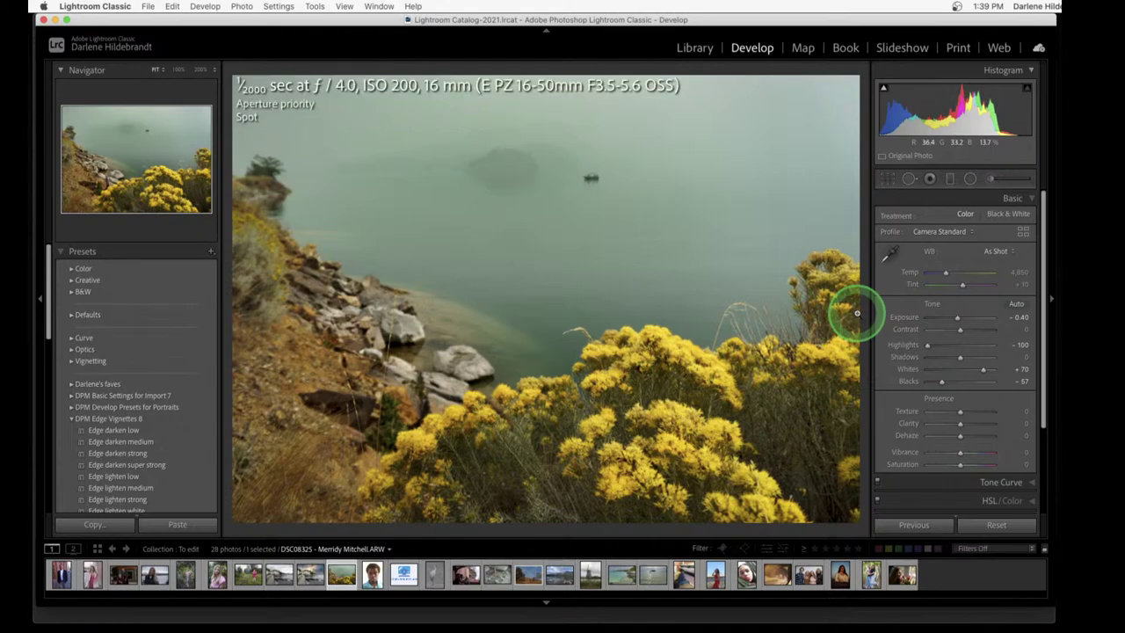
key(g)
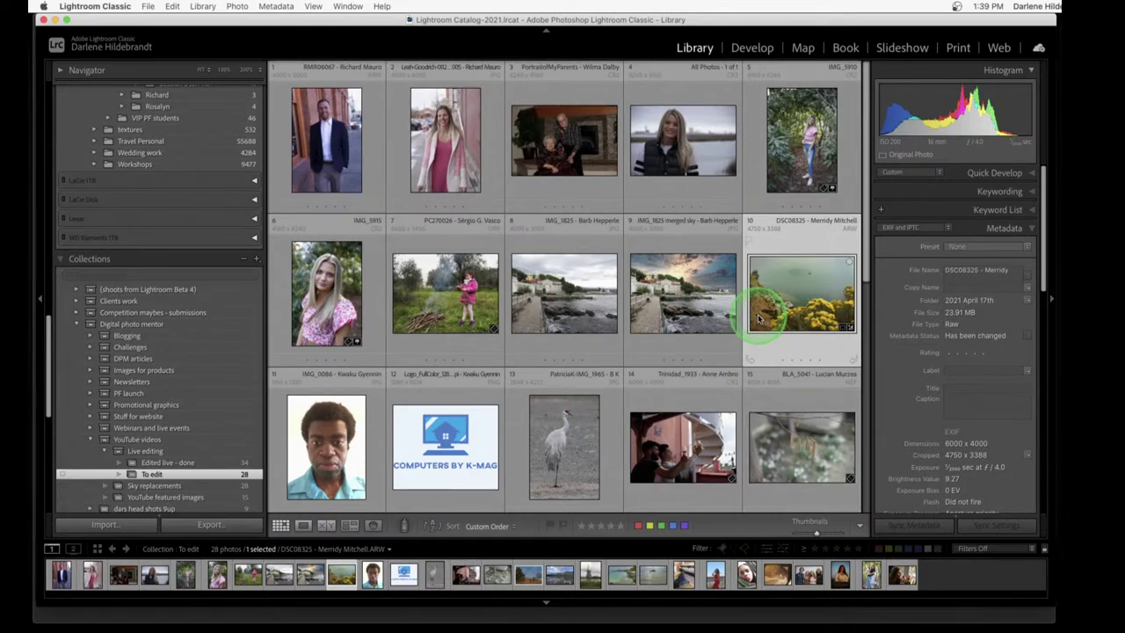
scroll(759, 319, down, 5)
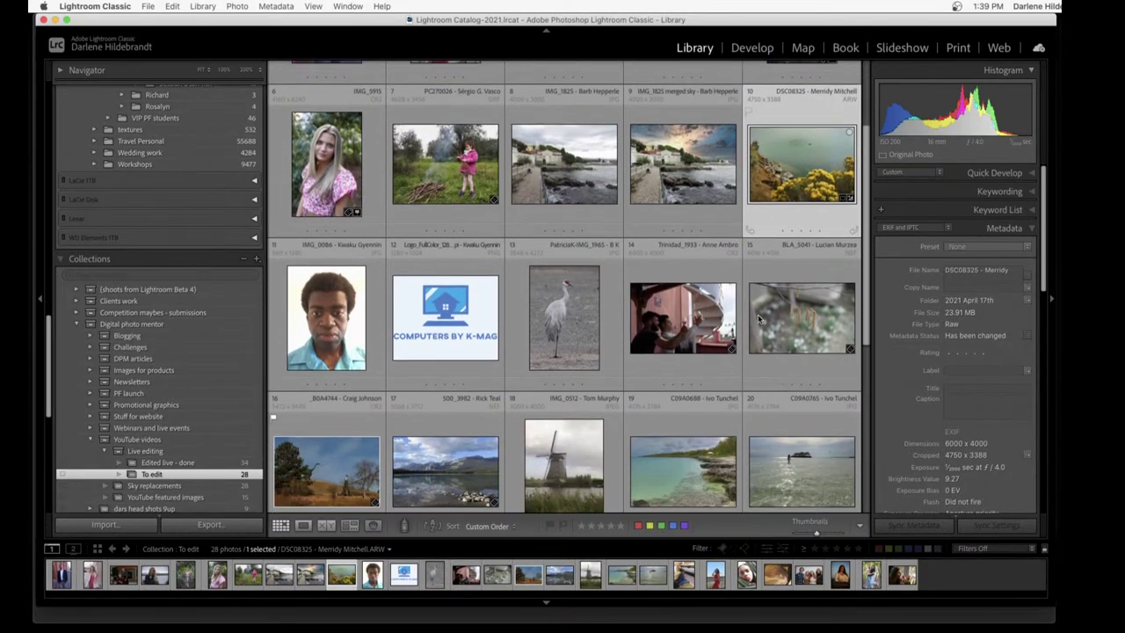
double_click(680, 315)
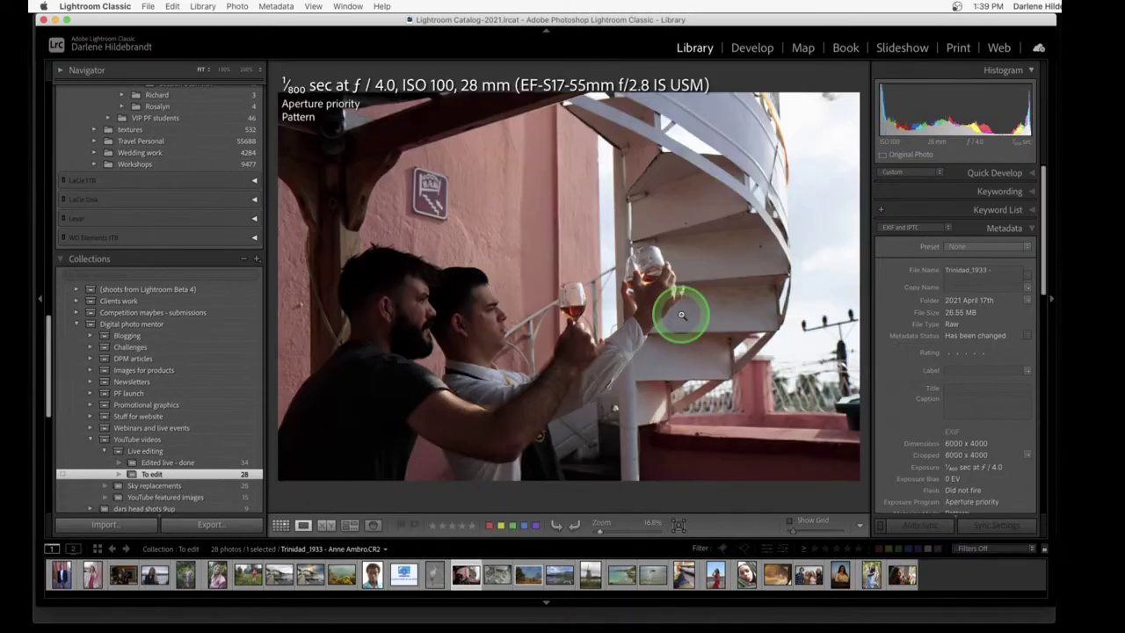
key(t)
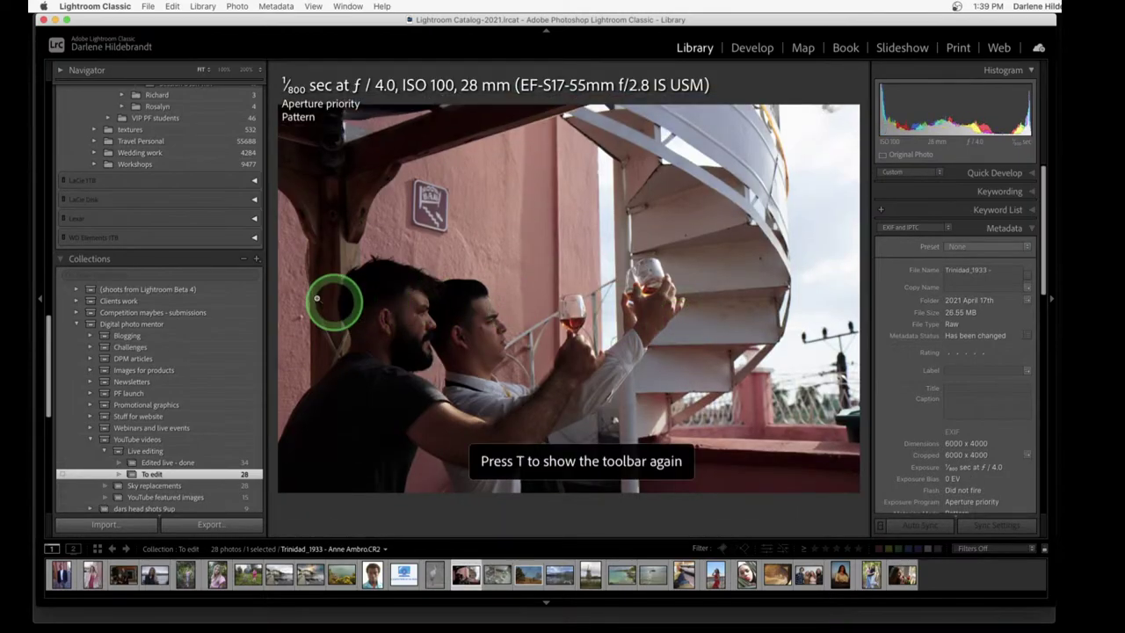
drag(268, 278, 223, 281)
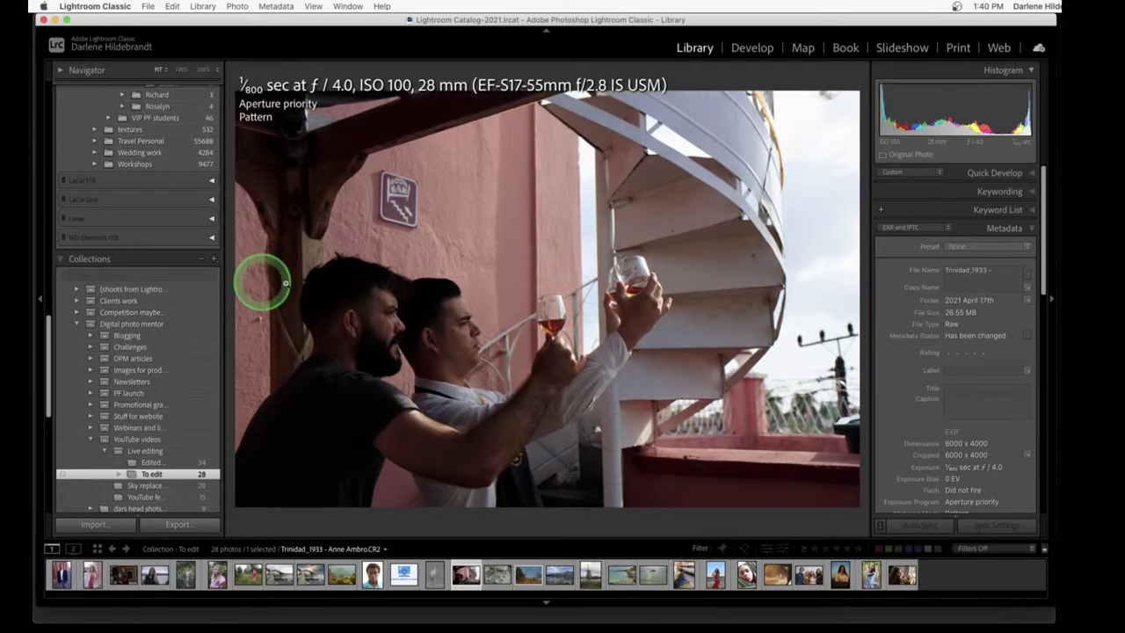
click(627, 290)
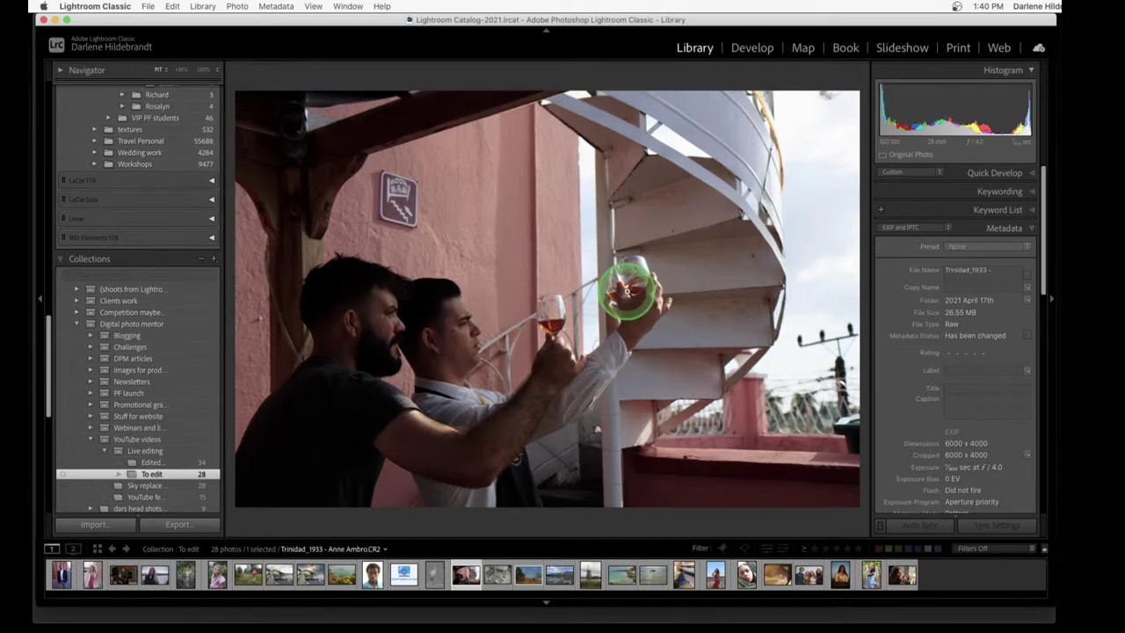
Open Trinidad_1933 in Develop and rotate it 180° so it is upside down
key(d)
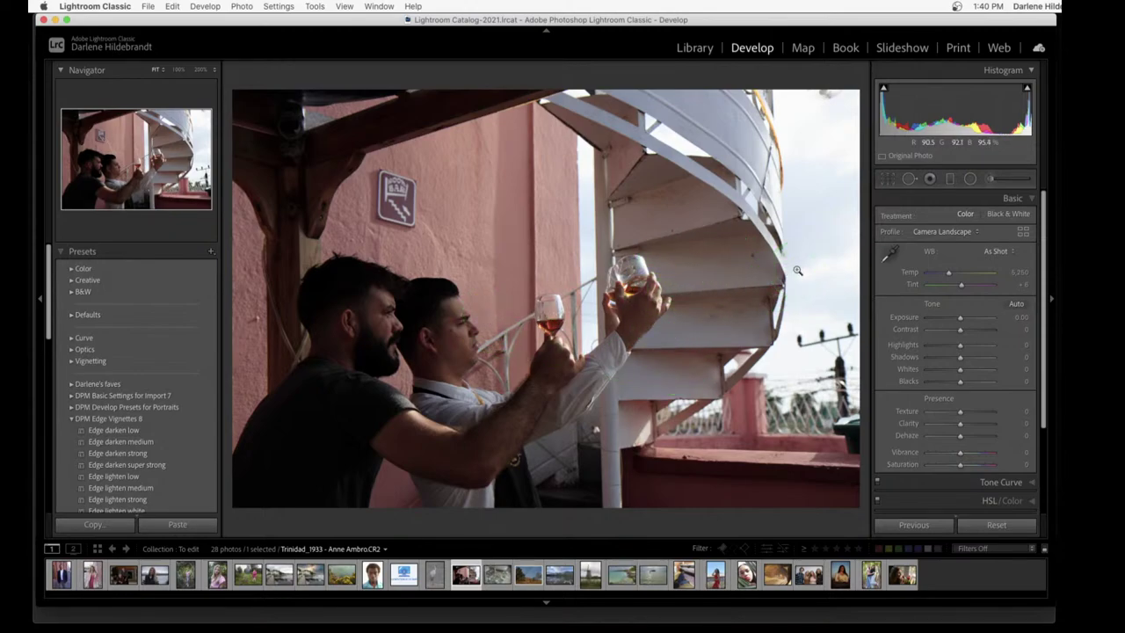
key(r)
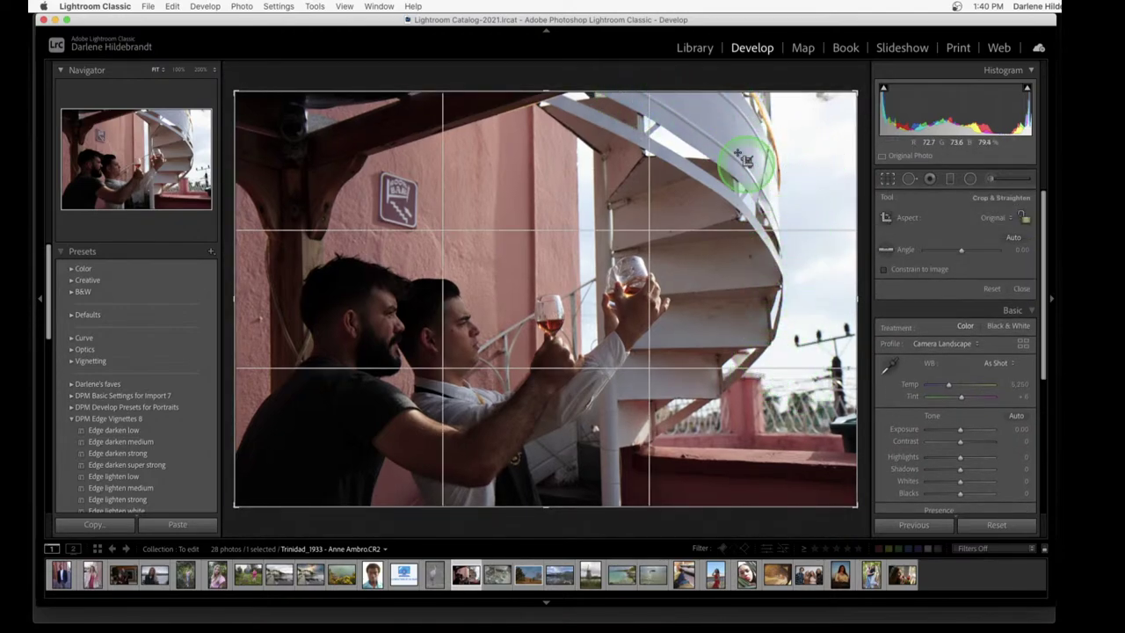
key(r)
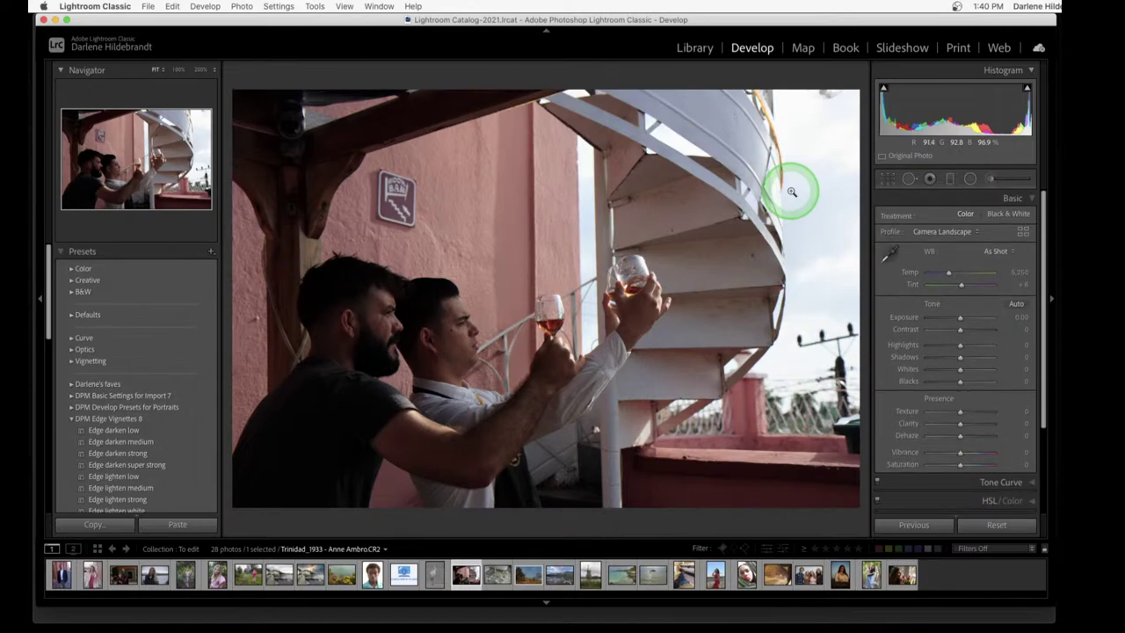
key(super+bracketright)
key(super+bracketright)
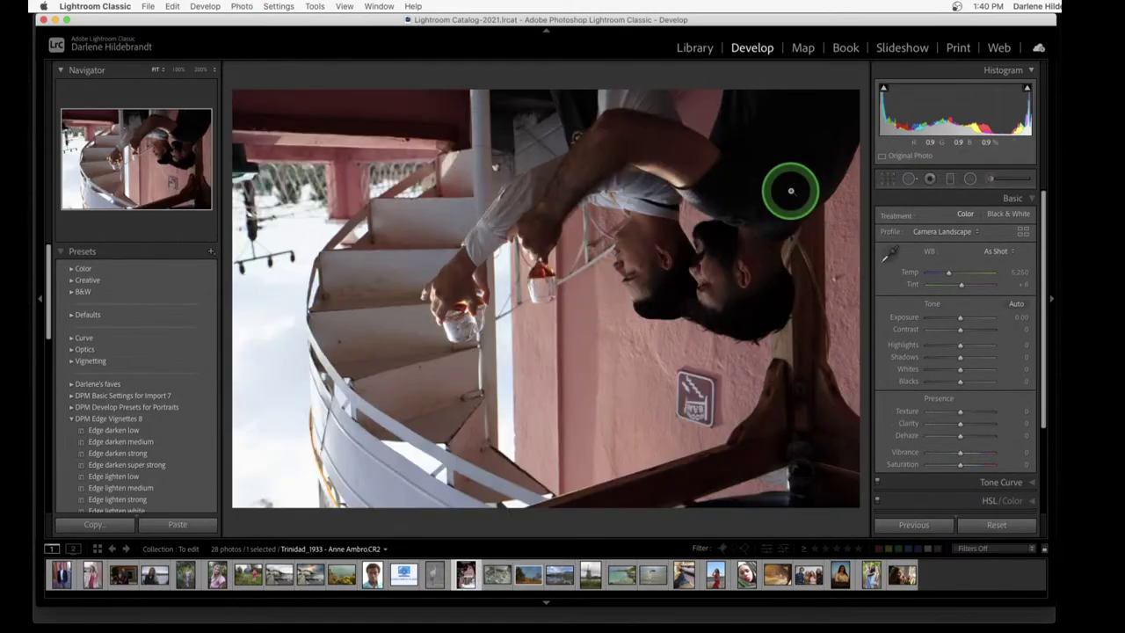
Cycle out of Lights Out mode and rotate the Trinidad_1933 photo upright
key(l)
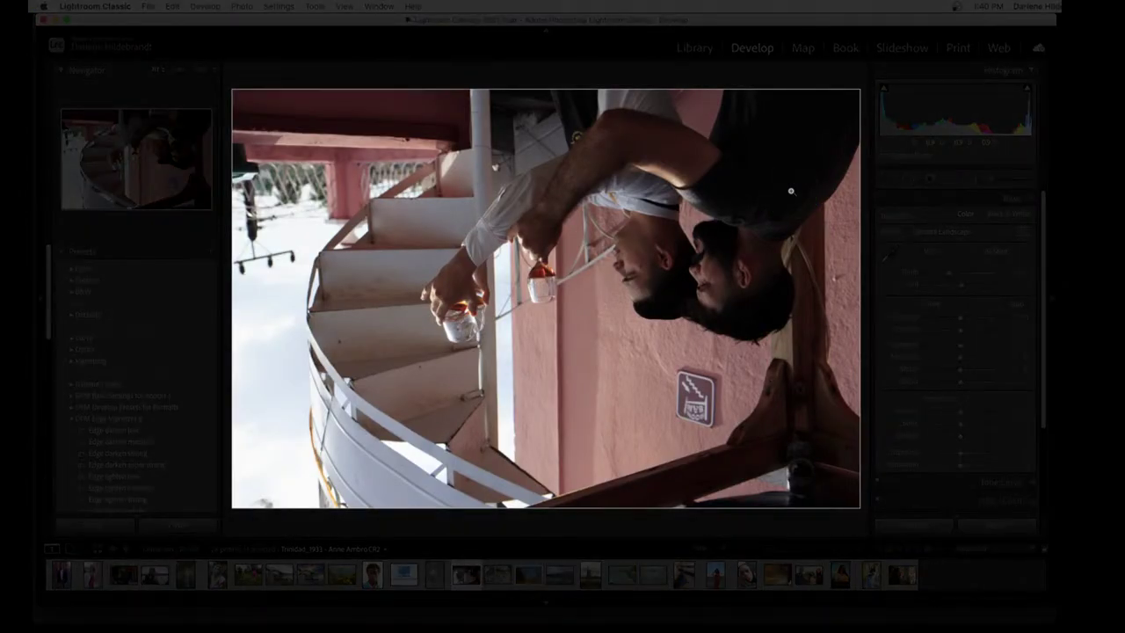
key(l)
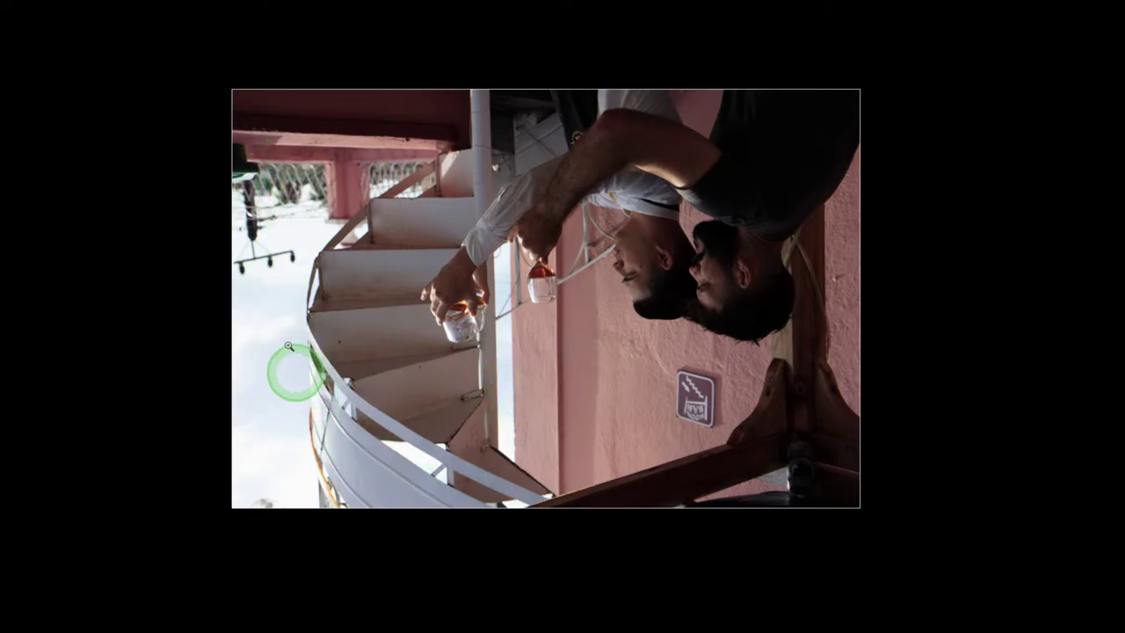
key(l)
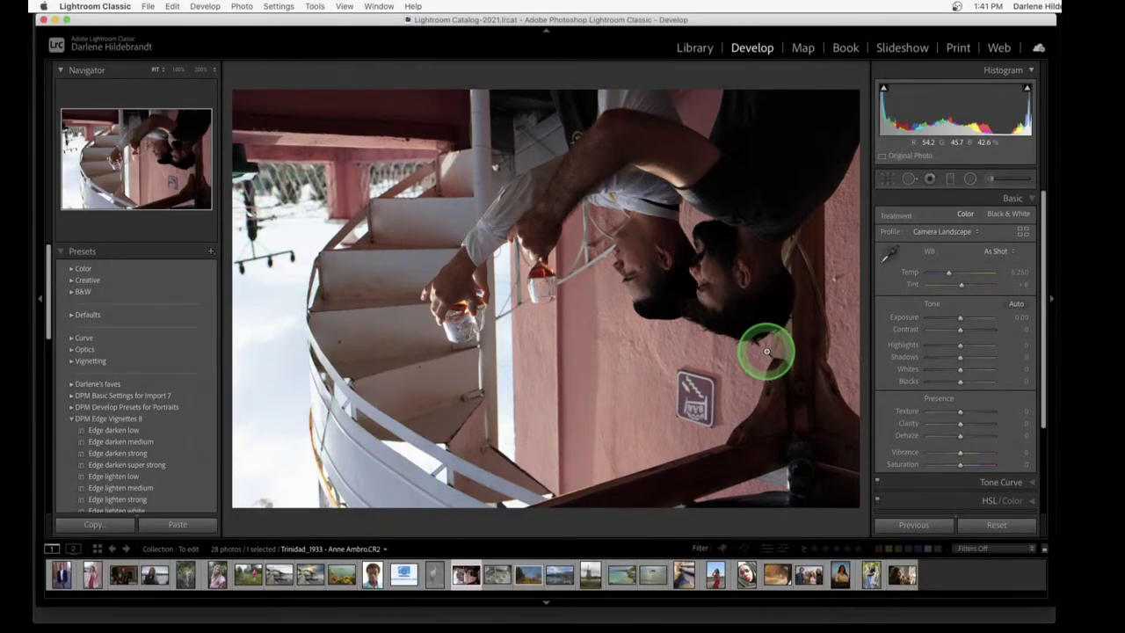
key(super+bracketright)
key(super+bracketright)
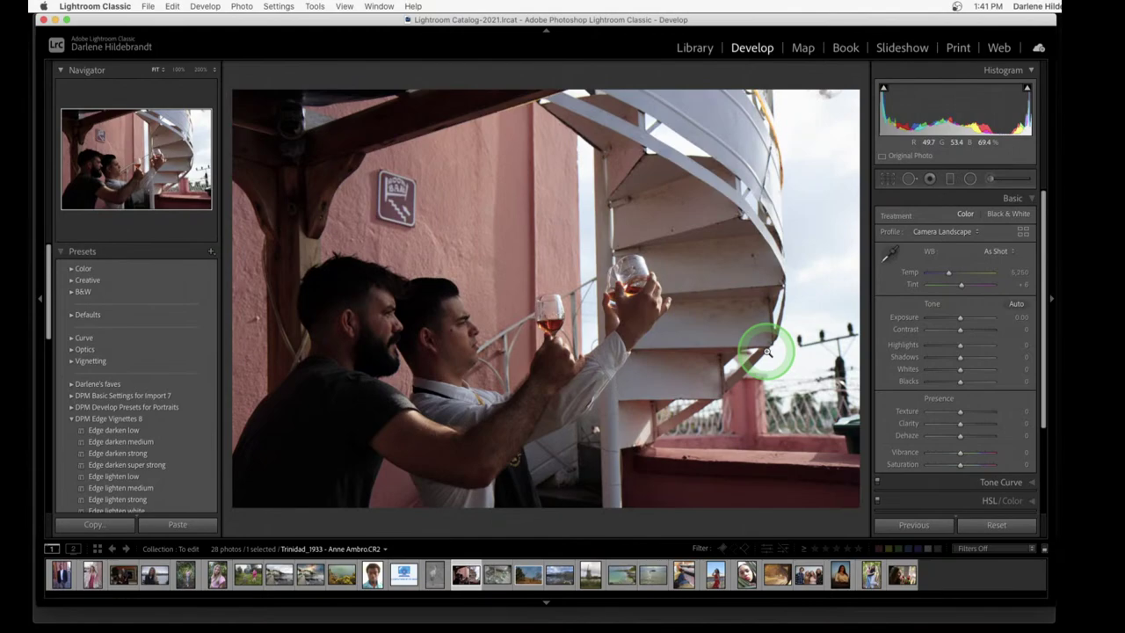
key(r)
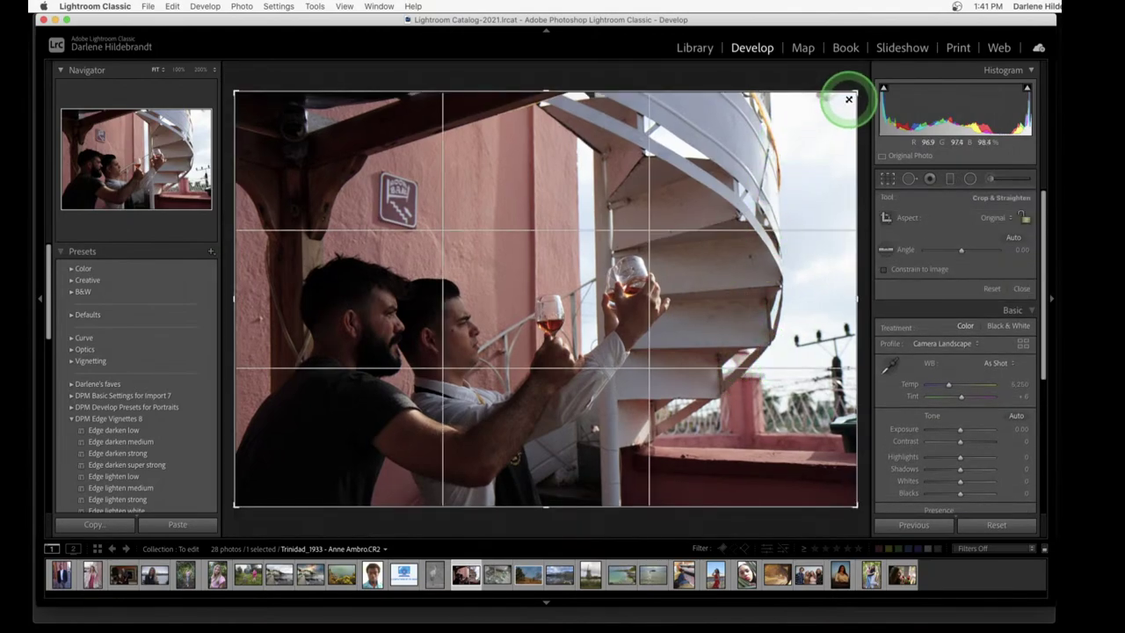
Trim the crop in from the top and right edges and commit it
drag(849, 100, 786, 146)
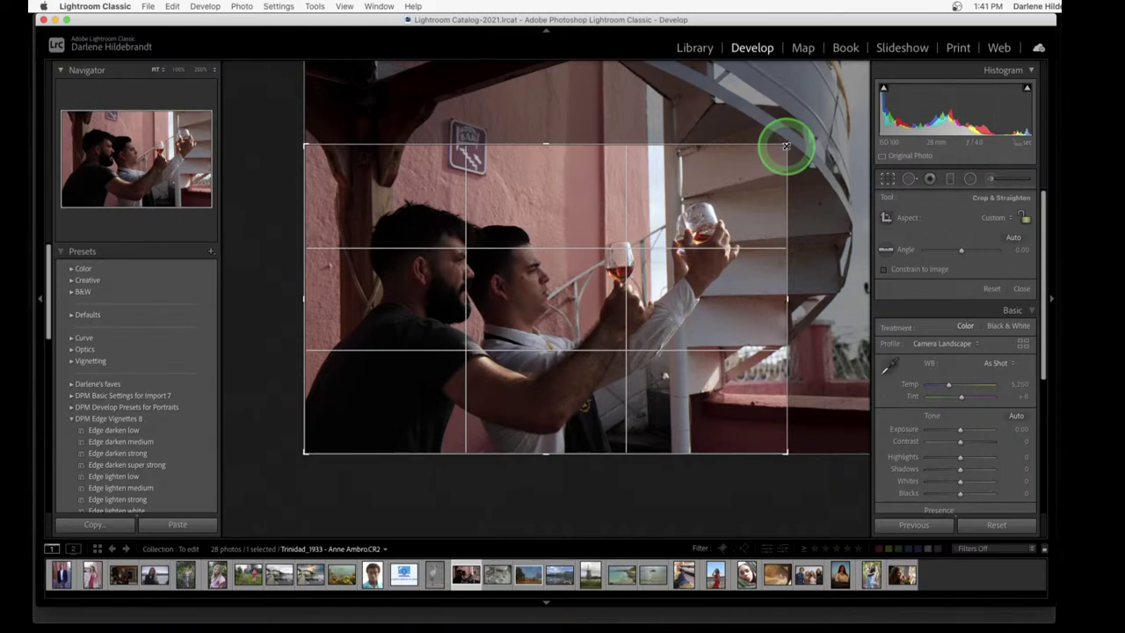
key(Return)
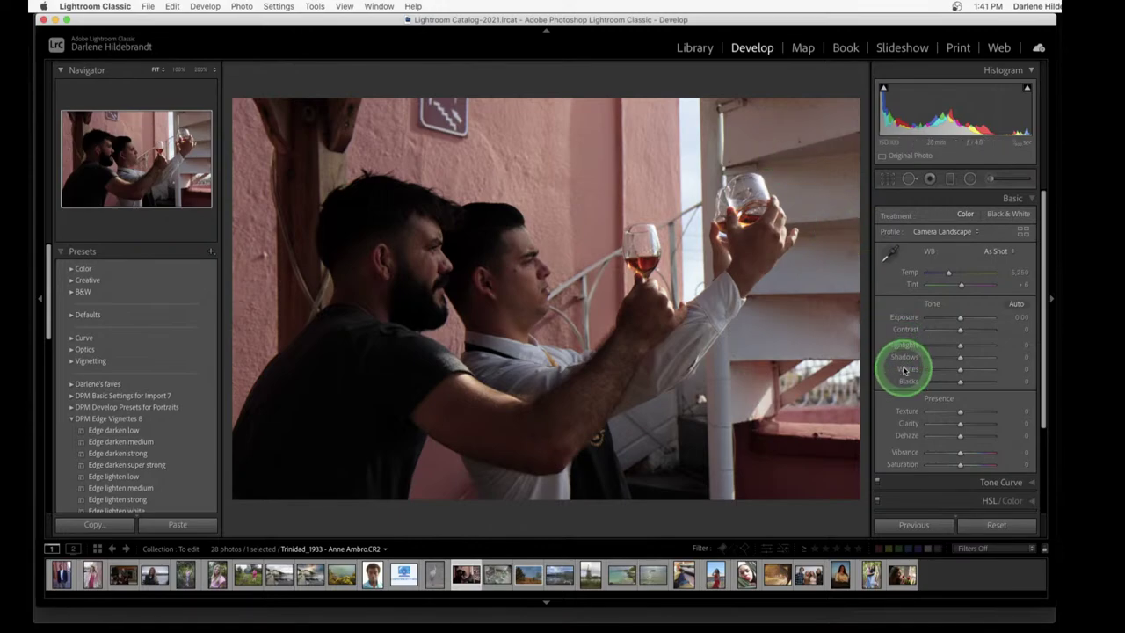
Set Whites +33, Exposure +0.40 and Shadows +4 in the Basic panel
drag(955, 369, 972, 372)
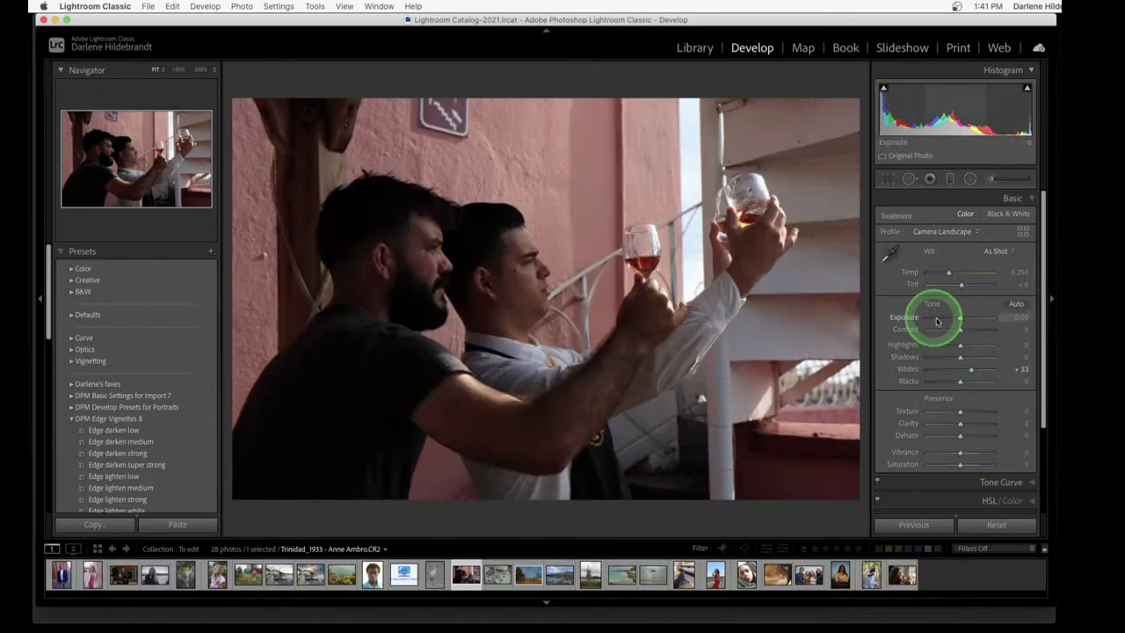
drag(937, 322, 966, 319)
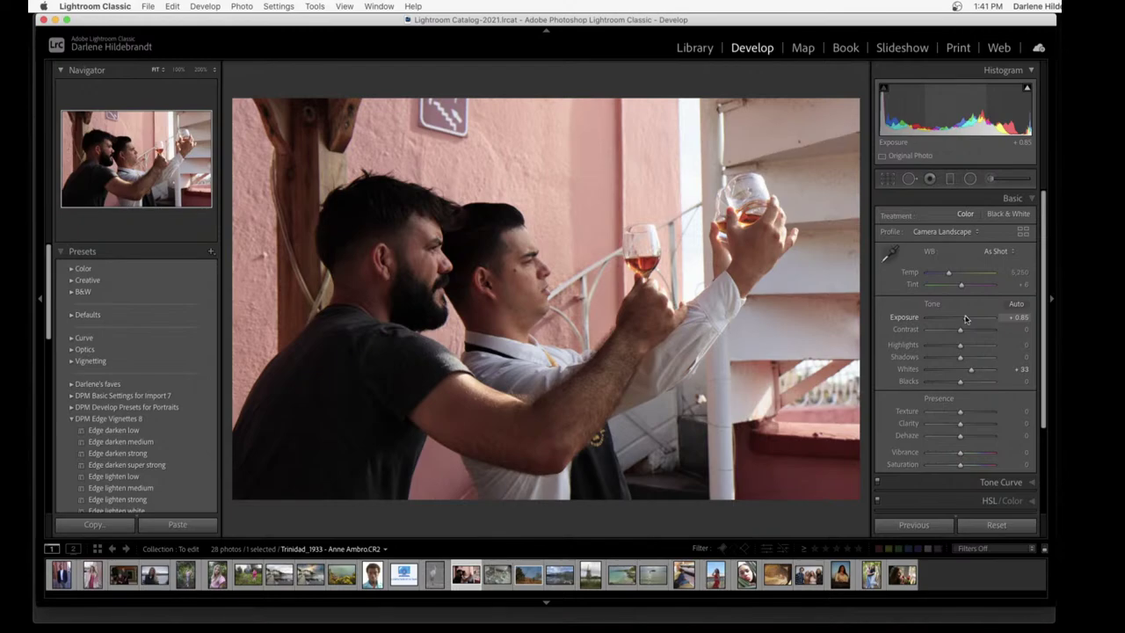
drag(960, 357, 963, 358)
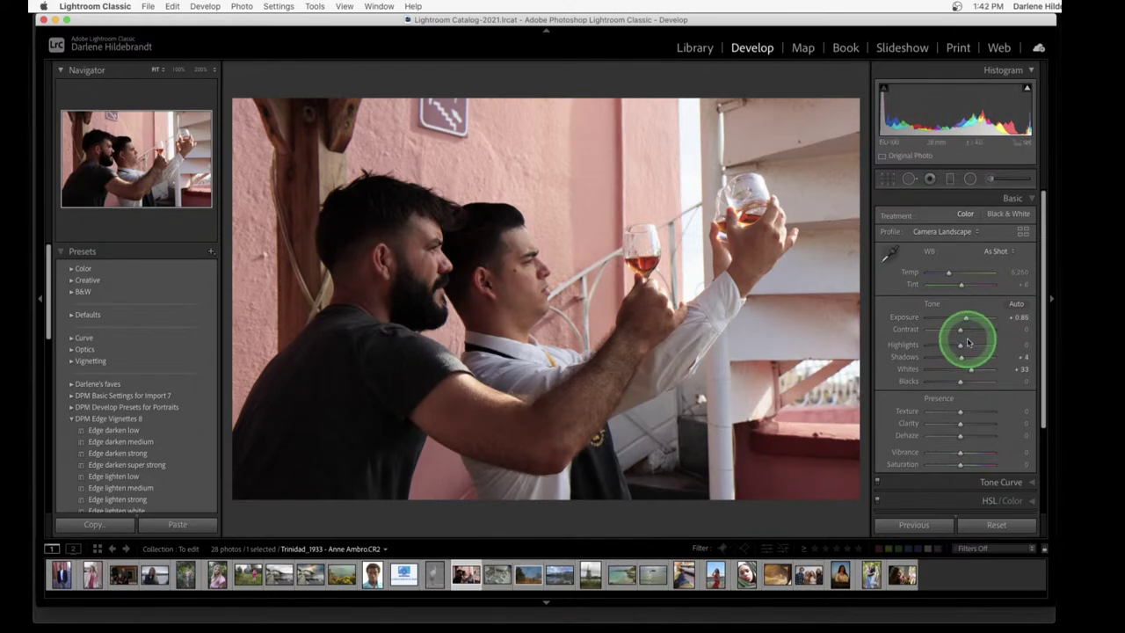
drag(965, 317, 962, 320)
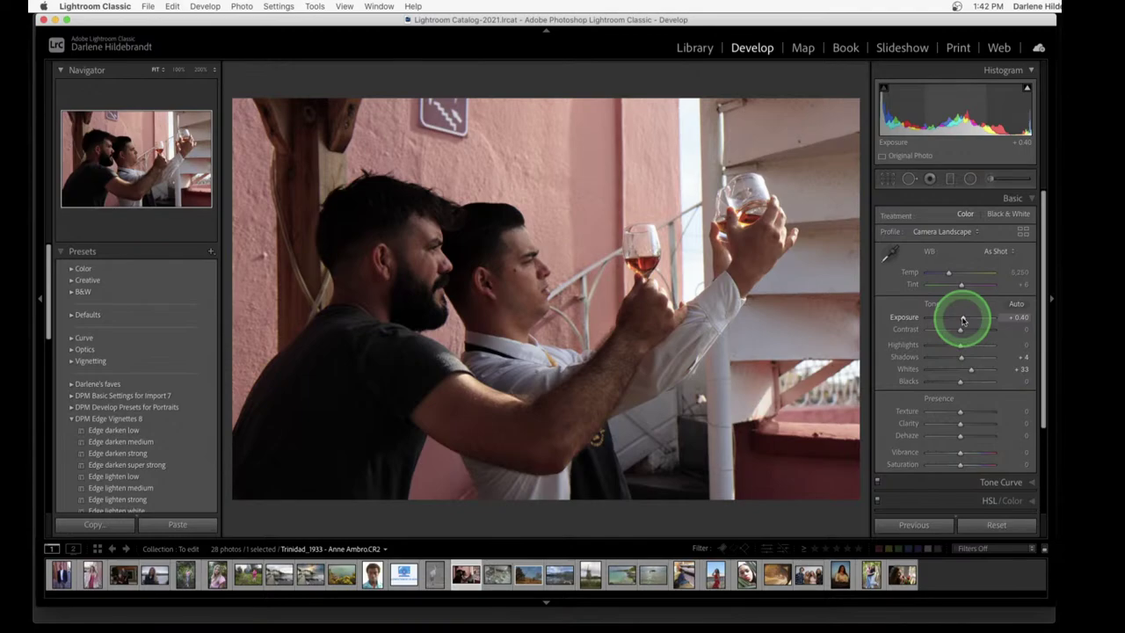
Draw a Radial Filter ellipse over the bearded man and reset its sliders
click(971, 178)
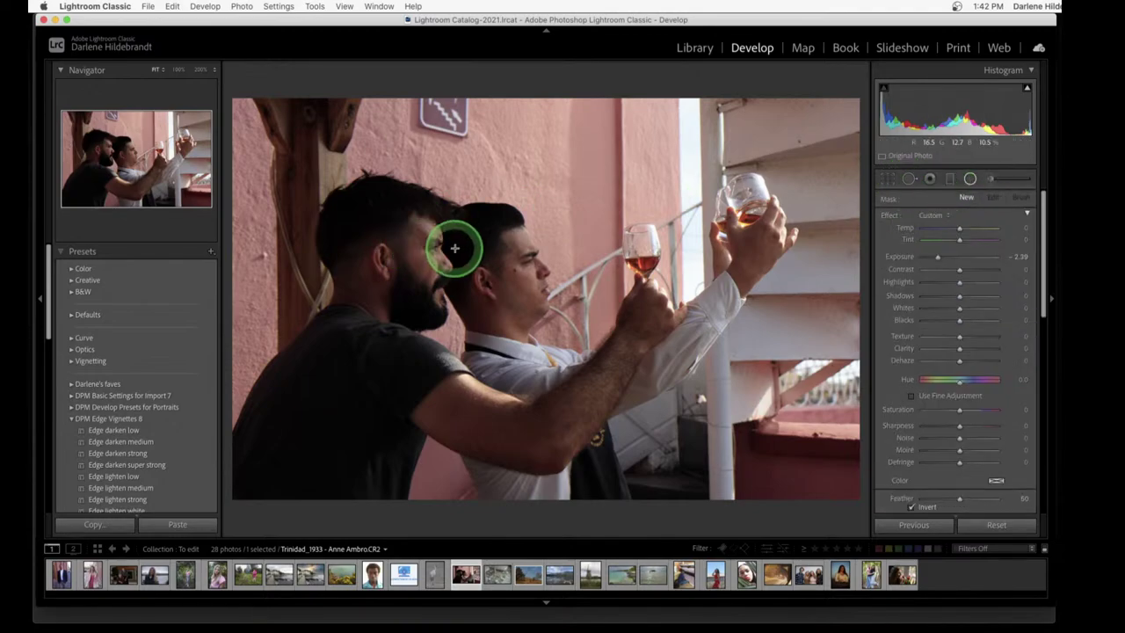
drag(432, 248, 634, 393)
drag(534, 254, 536, 291)
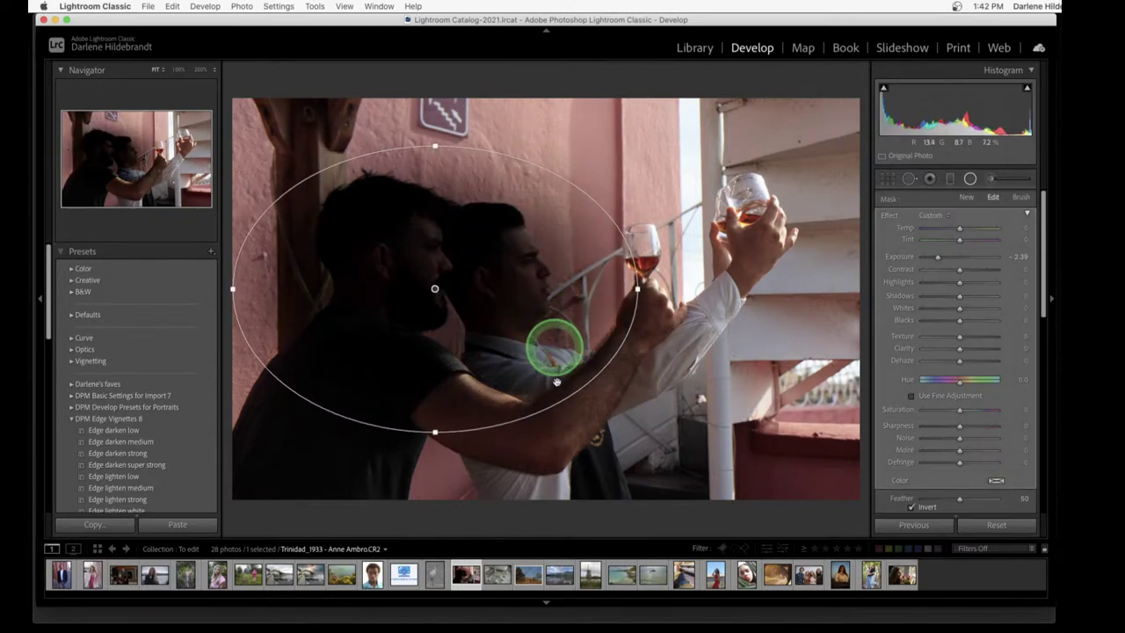
double_click(890, 217)
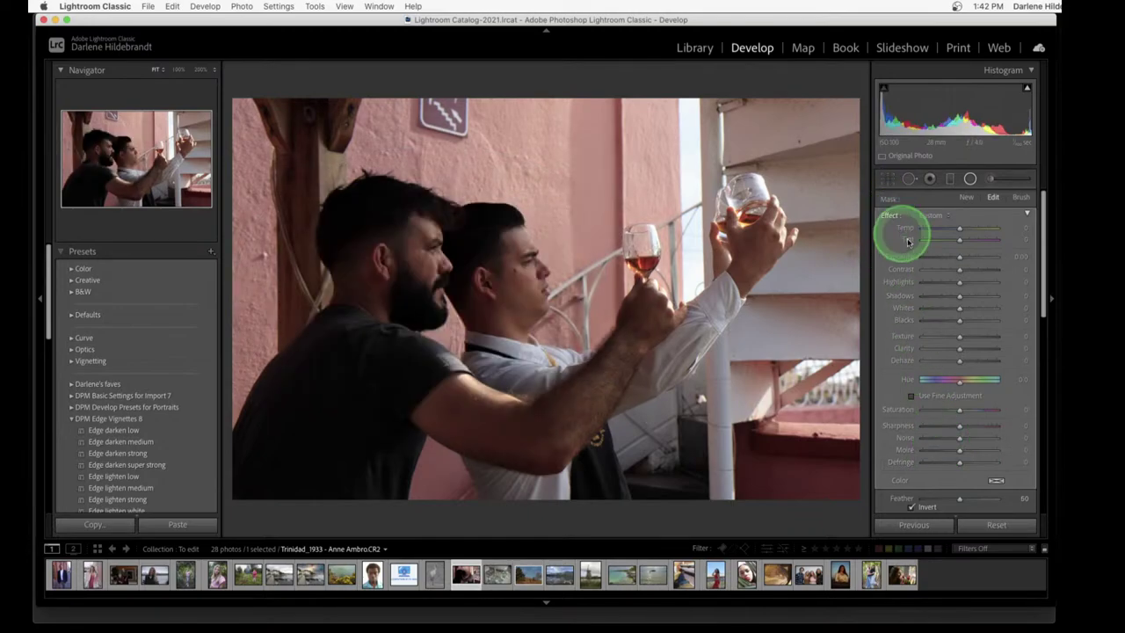
Set the radial filter to Exposure 1.15, Shadows 12 and Whites 37
drag(957, 256, 966, 256)
drag(959, 309, 972, 305)
click(966, 259)
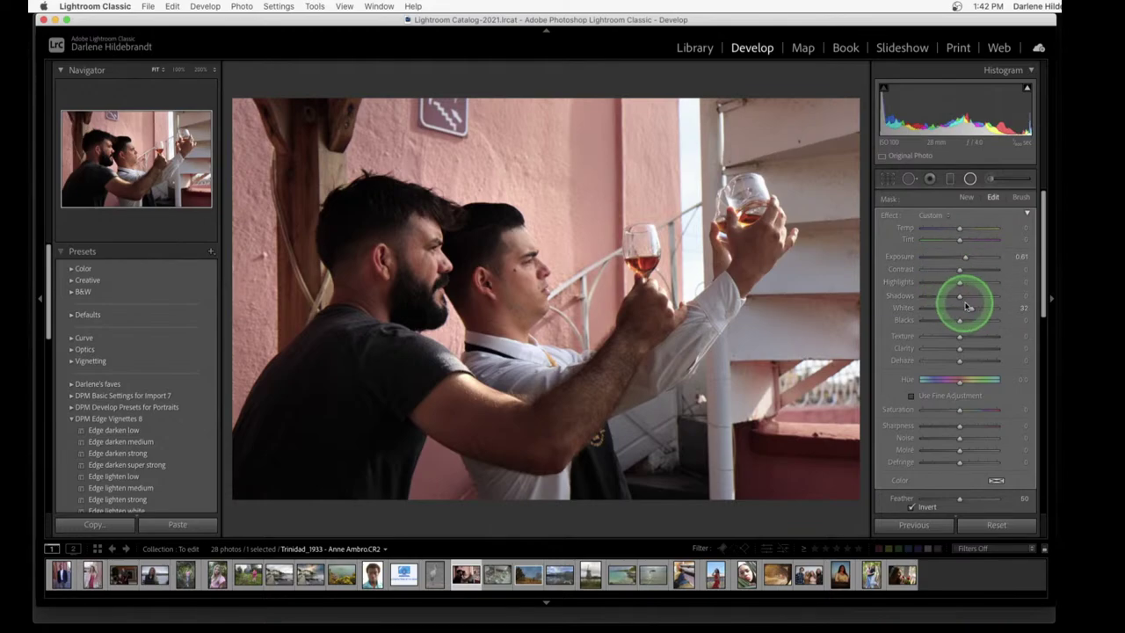
double_click(960, 257)
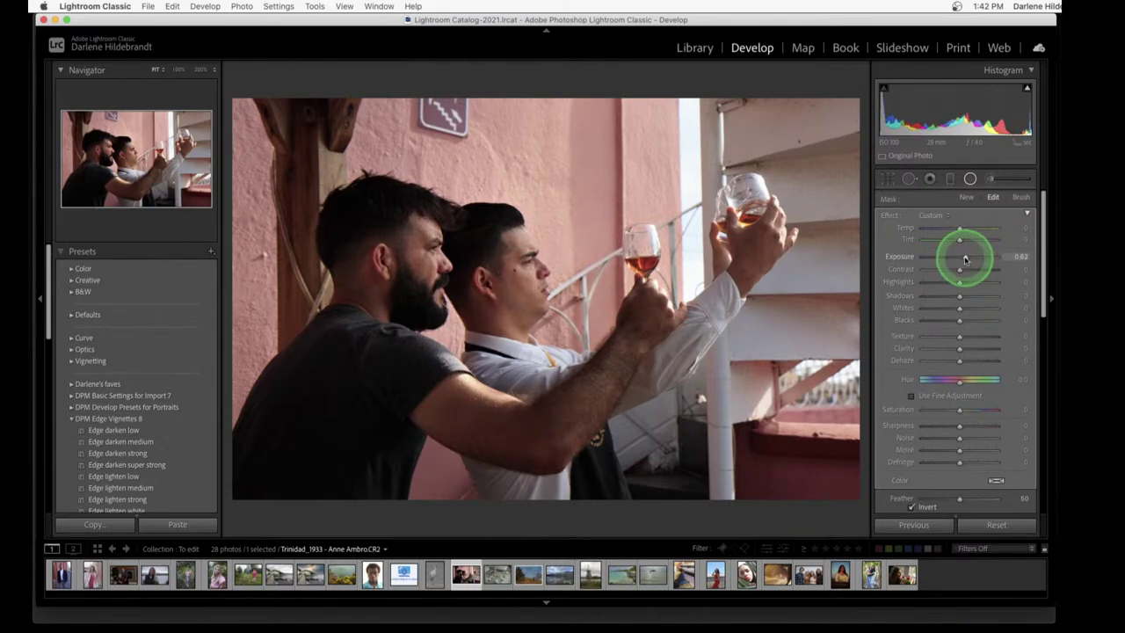
double_click(960, 307)
drag(959, 299, 1016, 294)
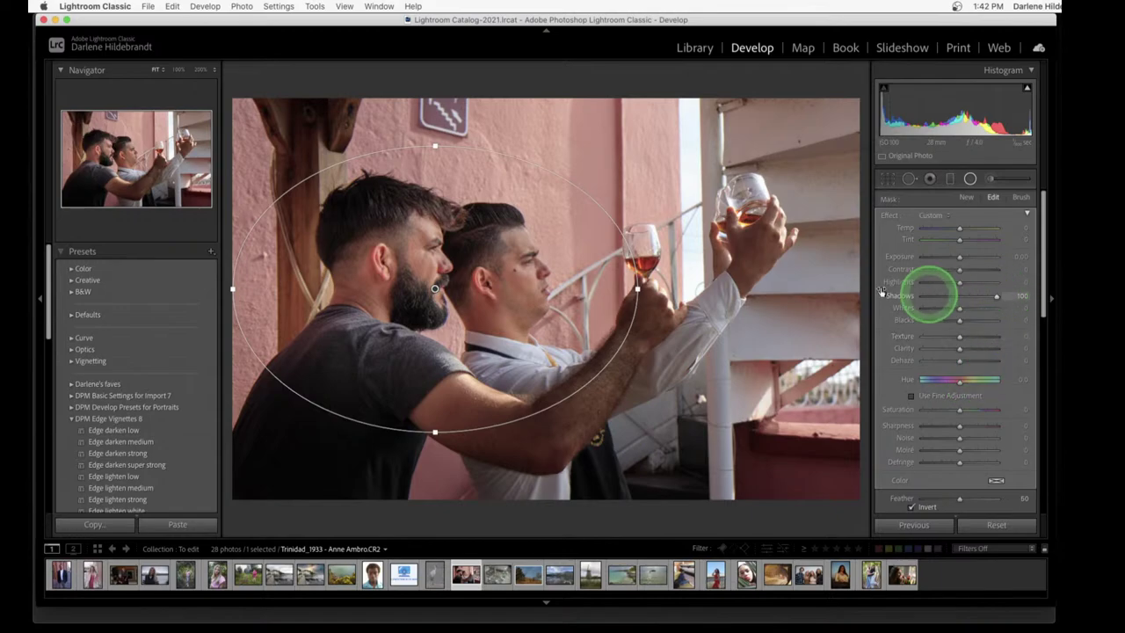
double_click(997, 297)
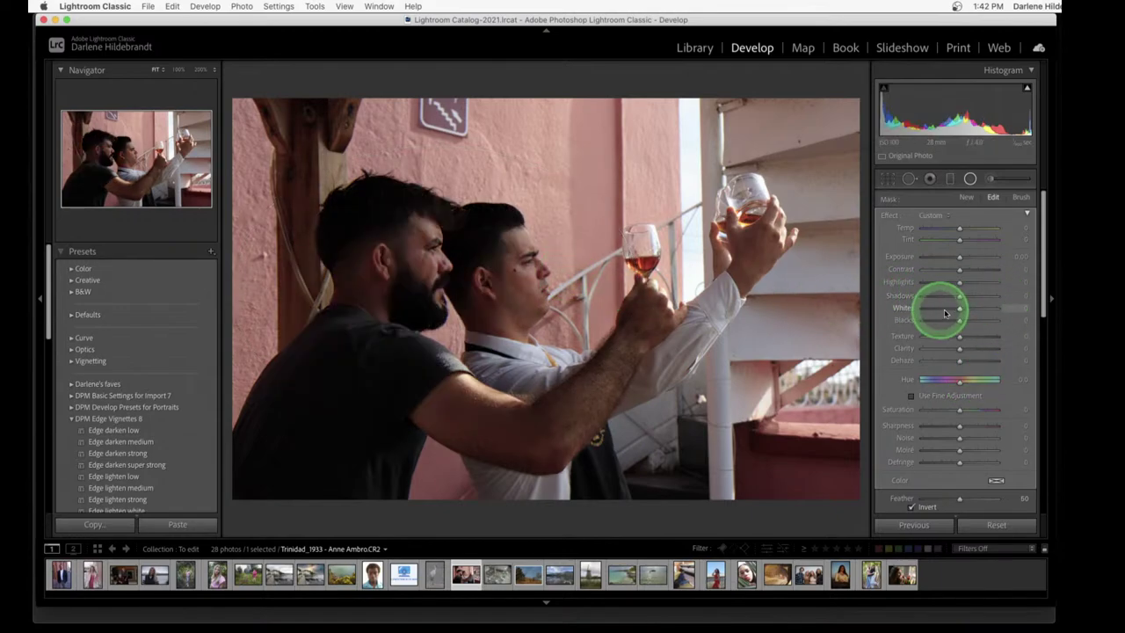
drag(959, 311, 974, 309)
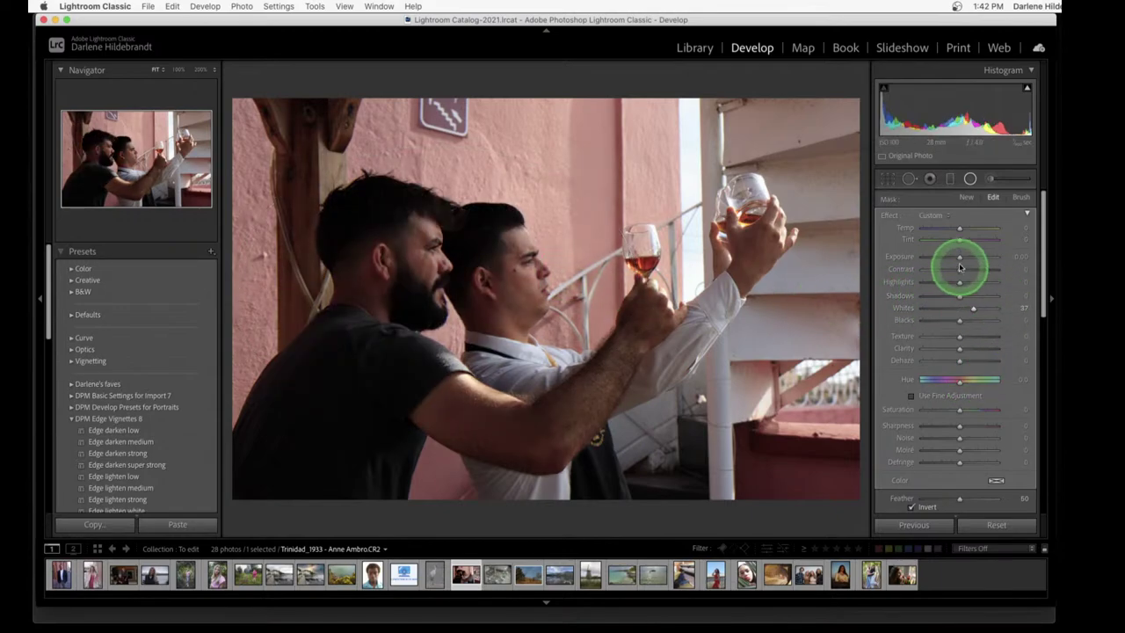
drag(962, 259, 969, 256)
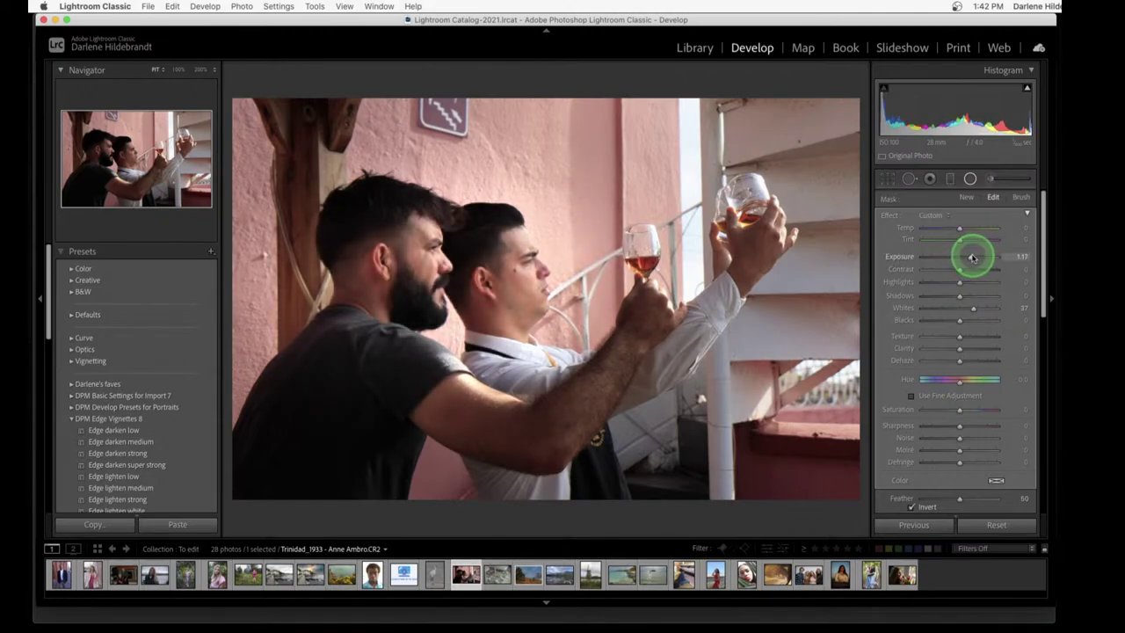
drag(958, 296, 965, 296)
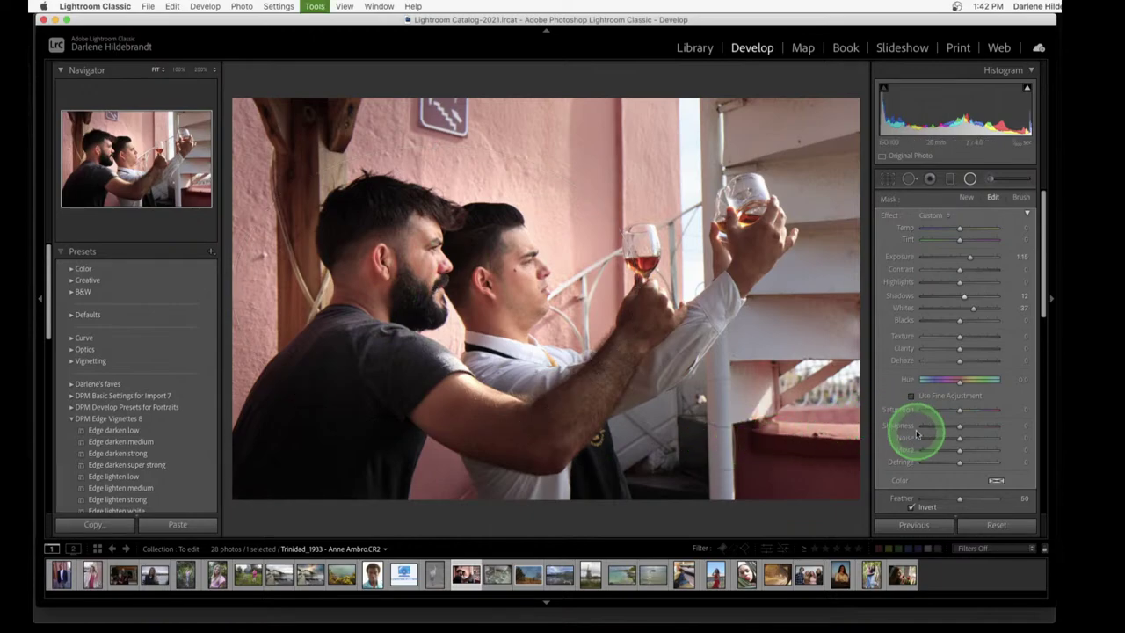
Heal away the small wall sign with Spot Removal, sourcing from clean pink wall
key(shift+m)
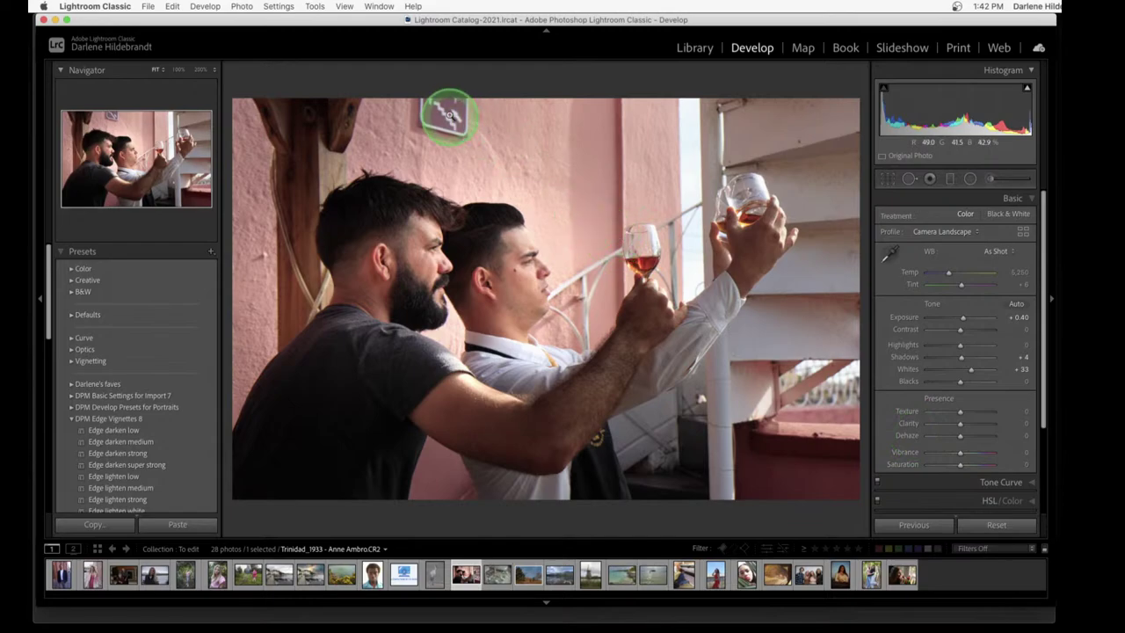
key(q)
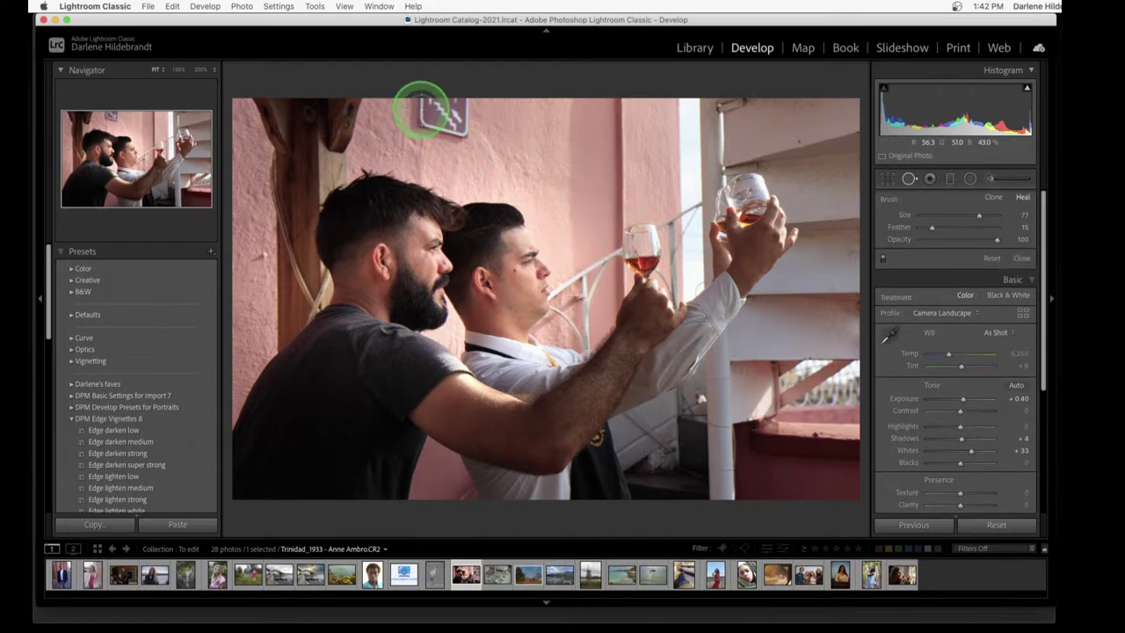
mouse_move(431, 130)
mouse_down()
mouse_move(481, 134)
mouse_move(471, 105)
mouse_move(444, 102)
mouse_up()
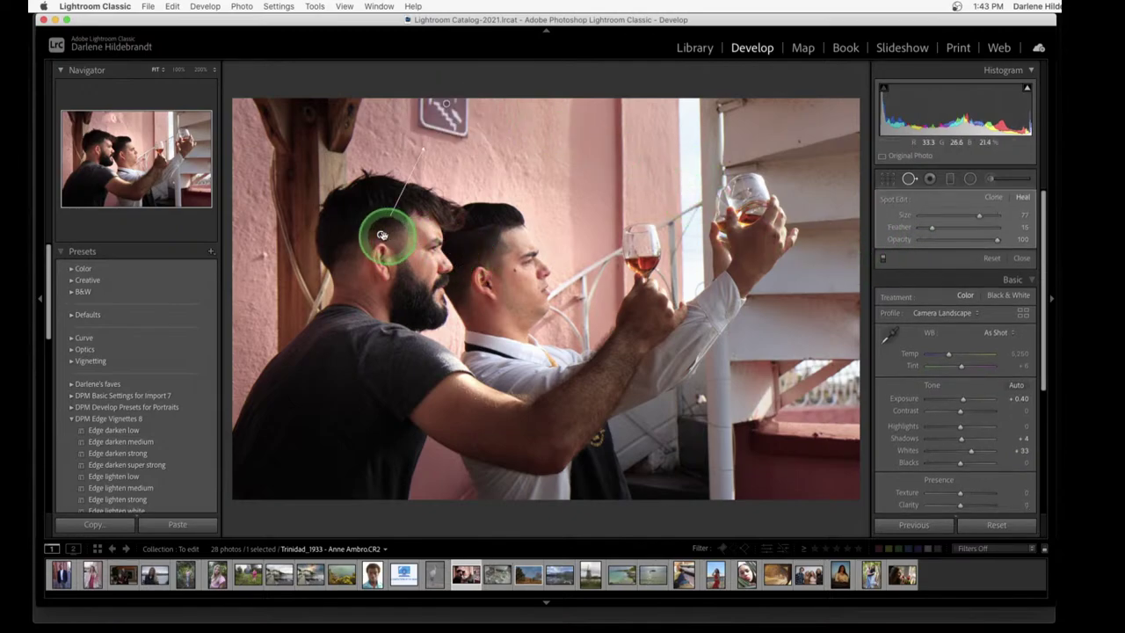
drag(380, 234, 522, 131)
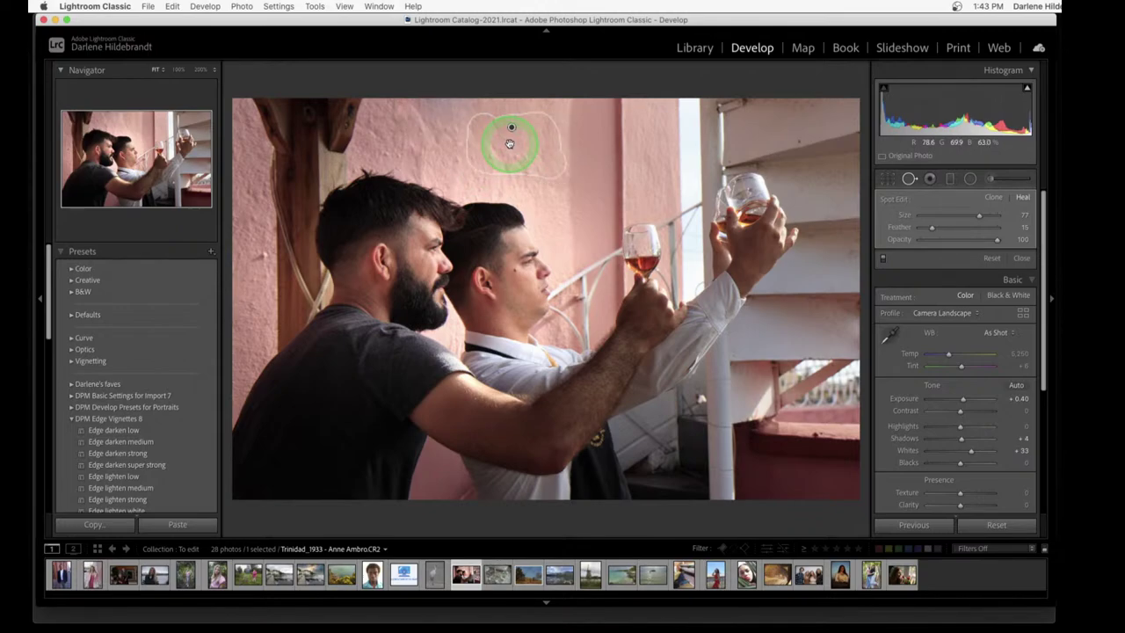
key(slash)
key(super+z)
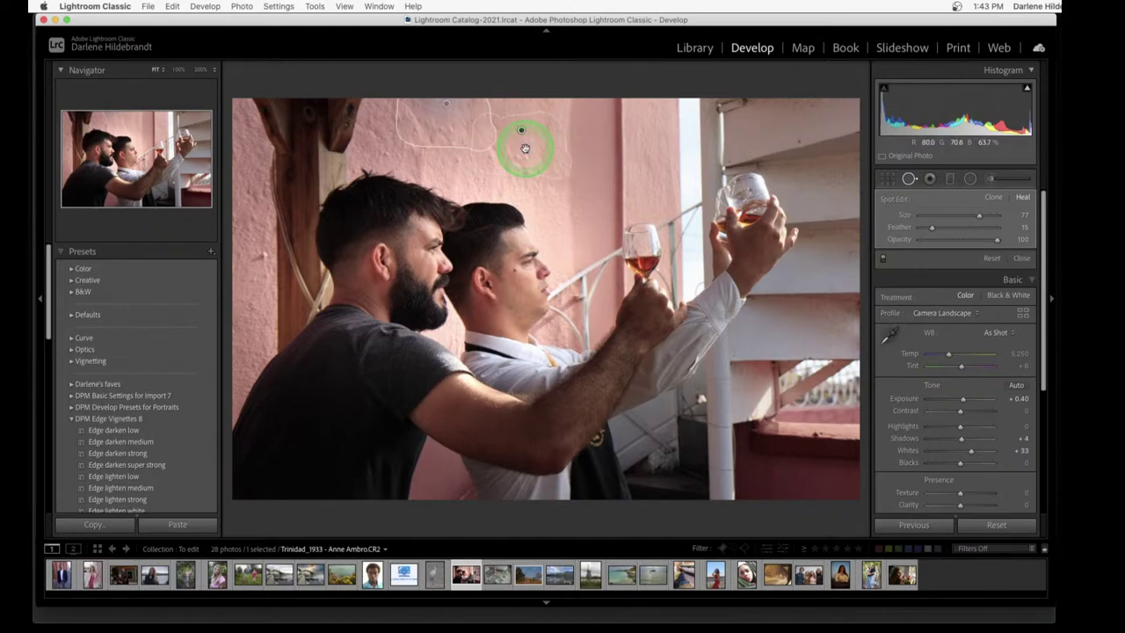
key(q)
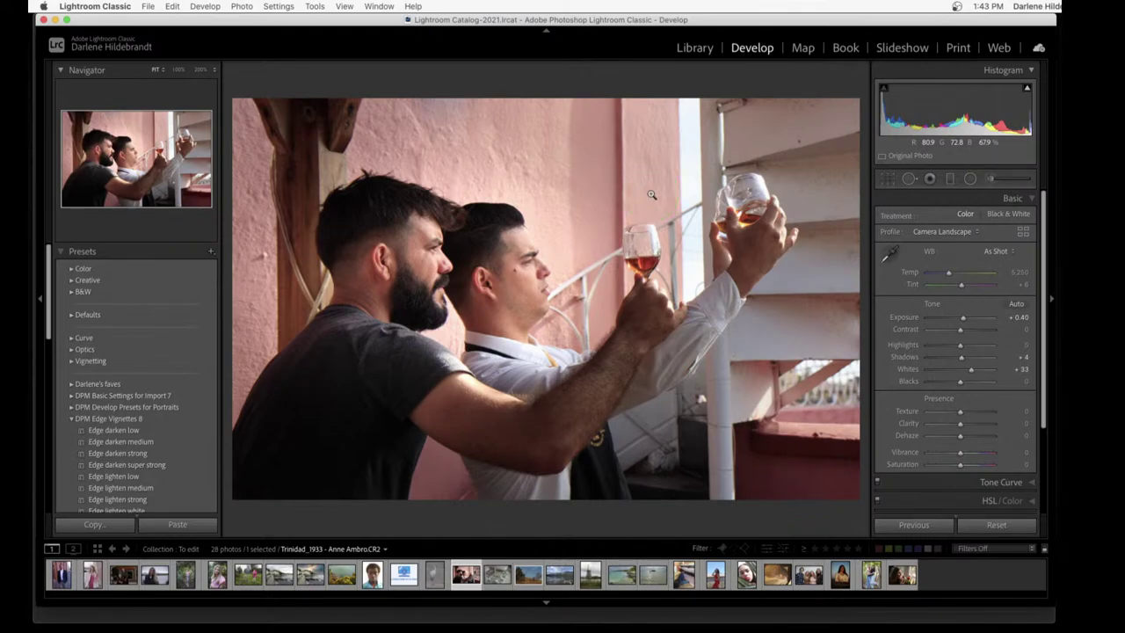
key(backslash)
key(backslash)
key(backslash)
key(backslash)
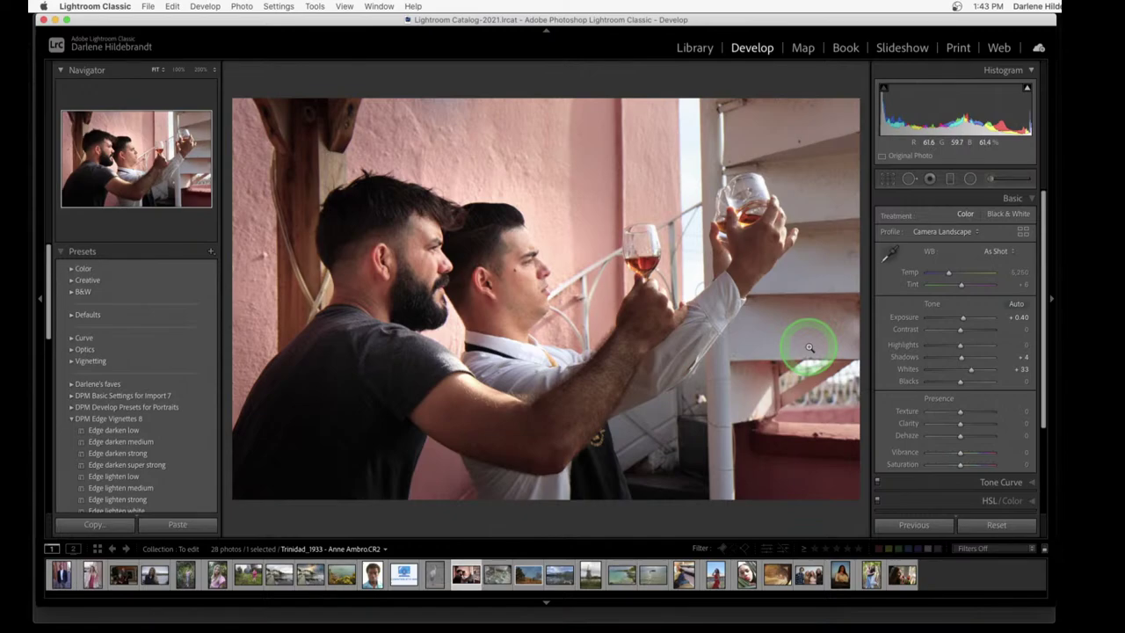
Apply the 'Edge darken medium' vignette preset, then switch to the Library grid
click(123, 442)
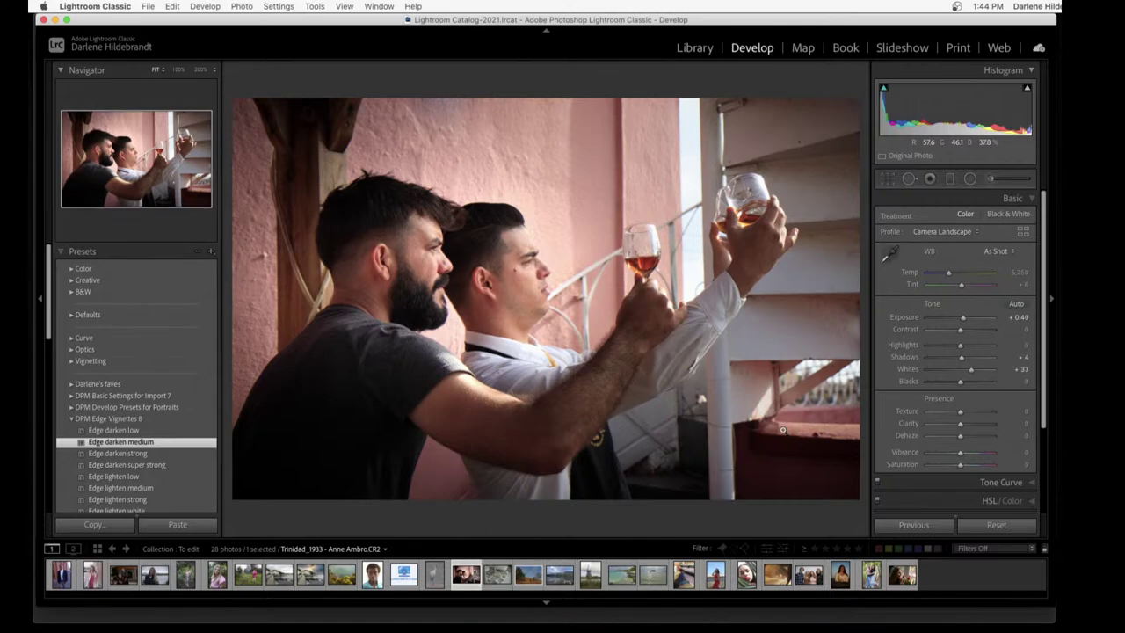
drag(782, 429, 768, 369)
key(g)
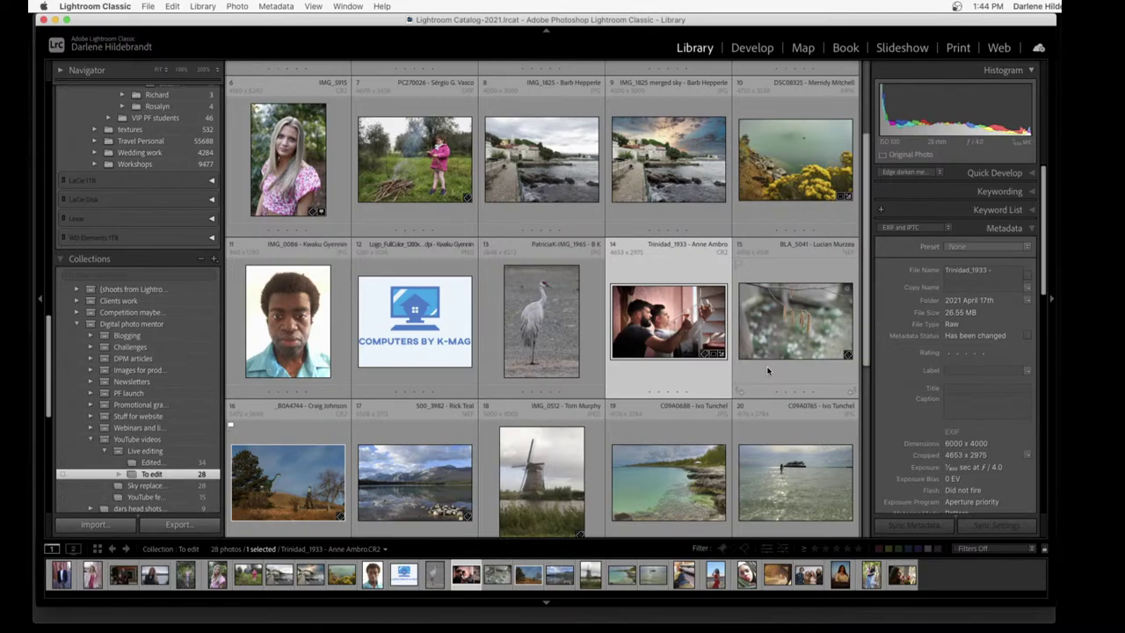
Recheck the Trinidad_1933 crop, ending on that photo in Library loupe view
double_click(700, 345)
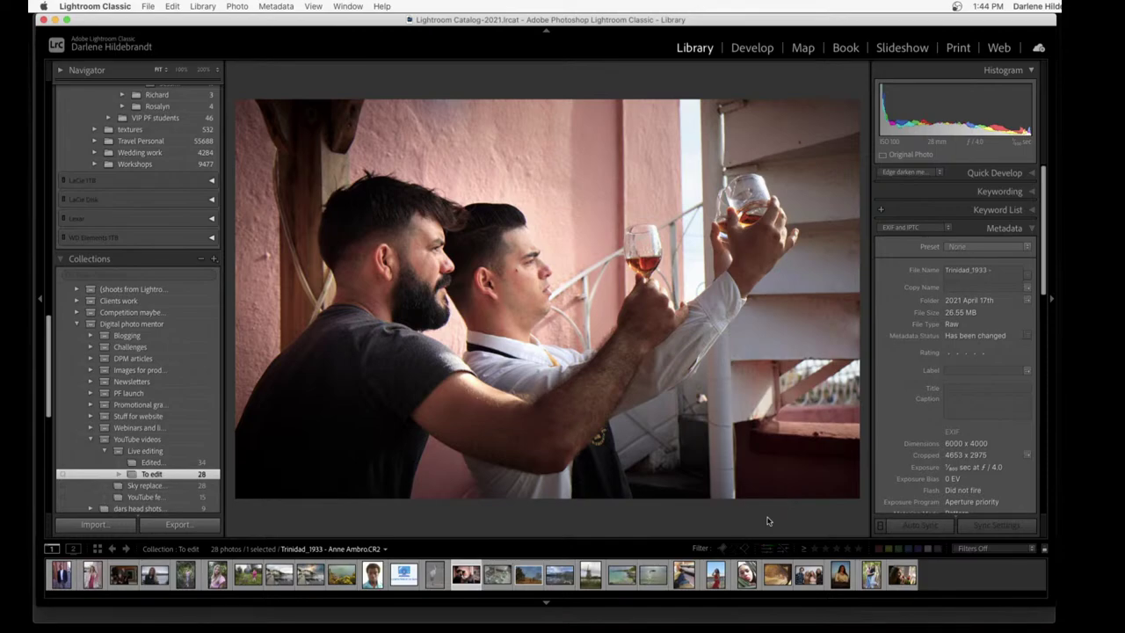
key(g)
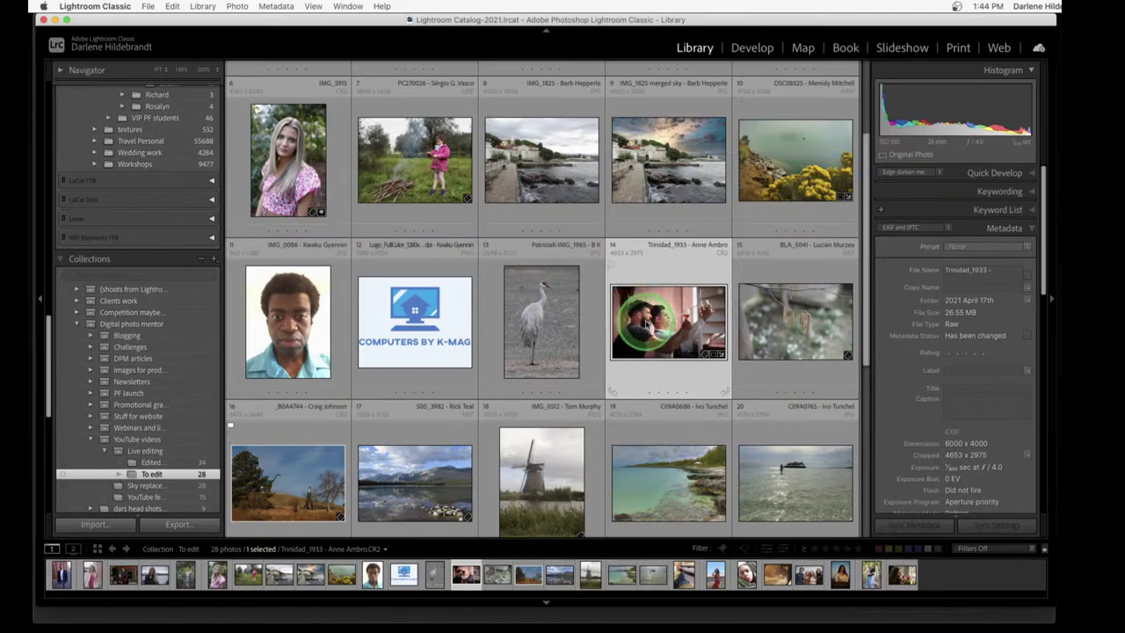
double_click(668, 341)
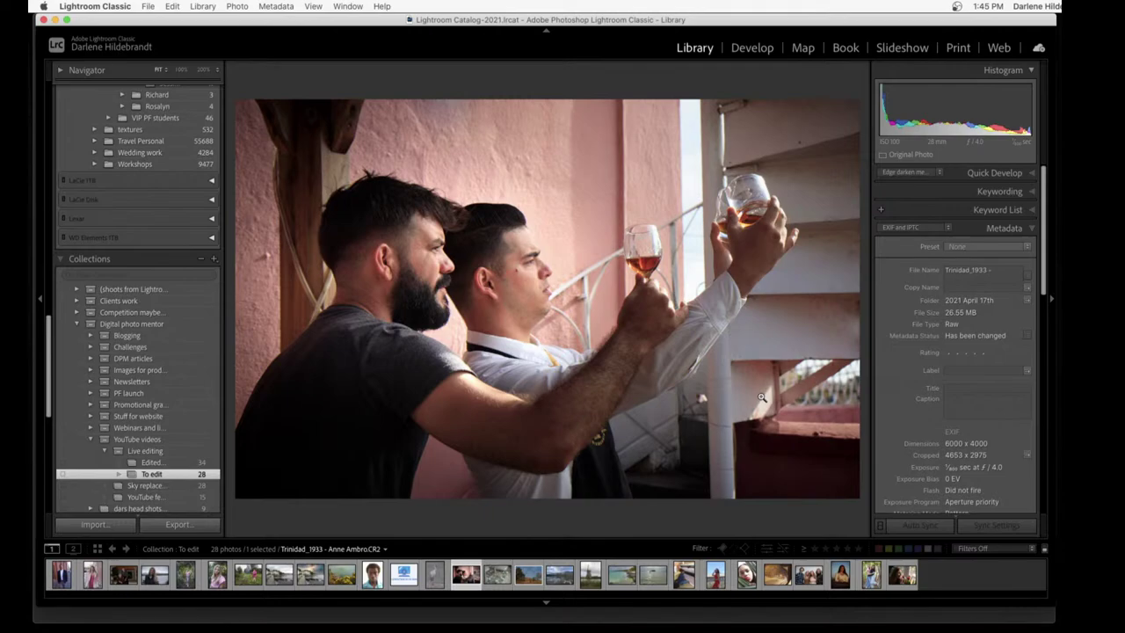
key(r)
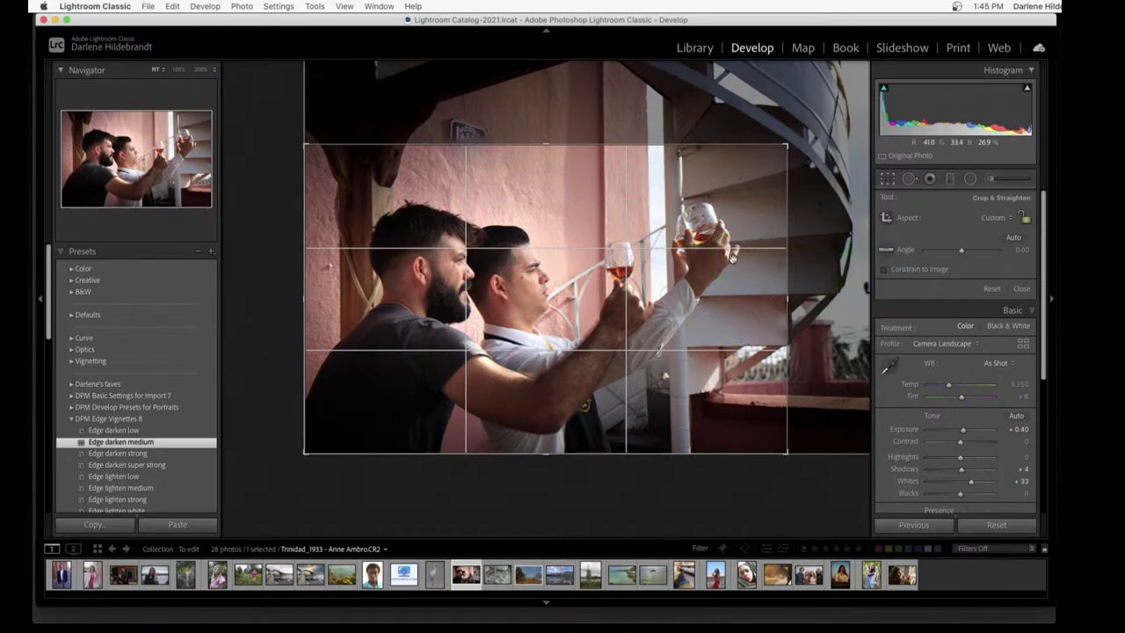
key(Return)
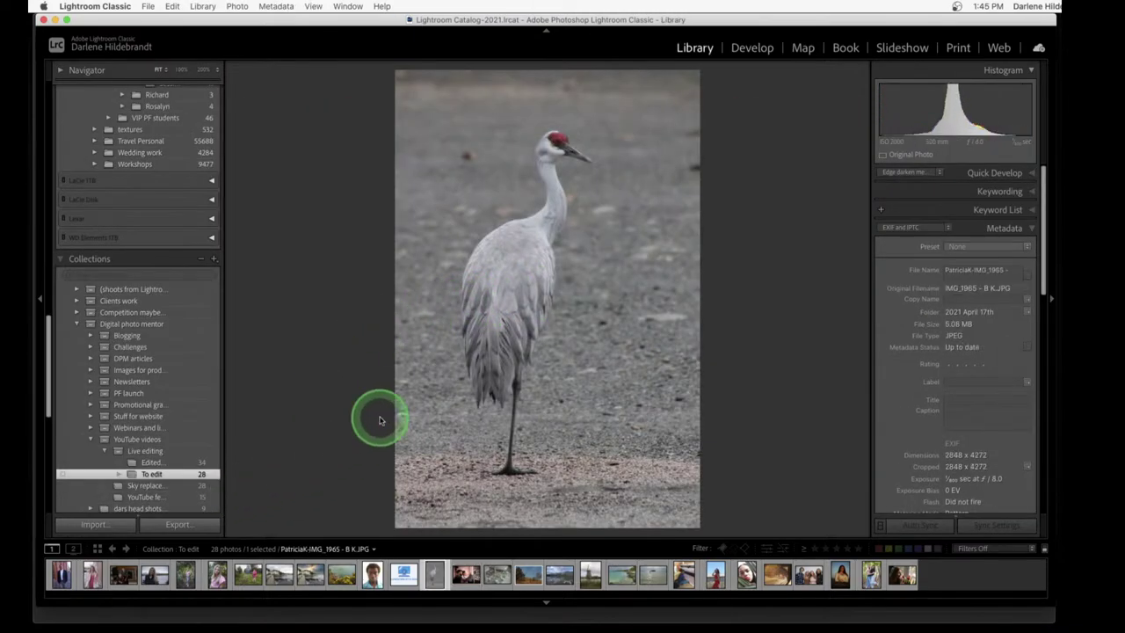
key(Right)
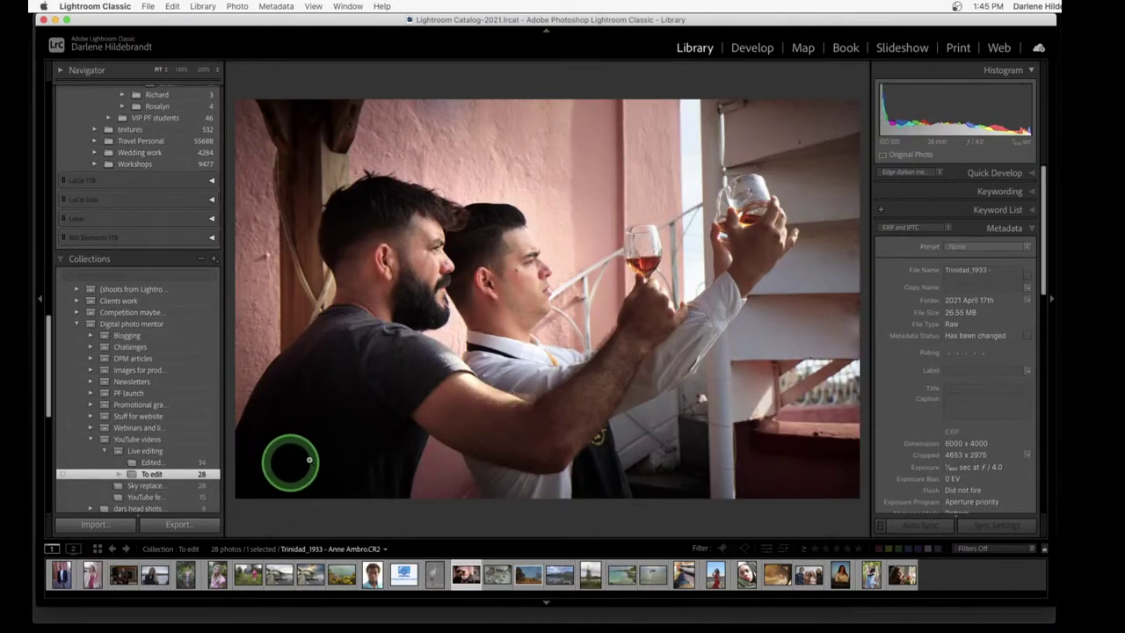
Cancel the Export One File dialog and switch Trinidad_1933 into Develop
click(177, 524)
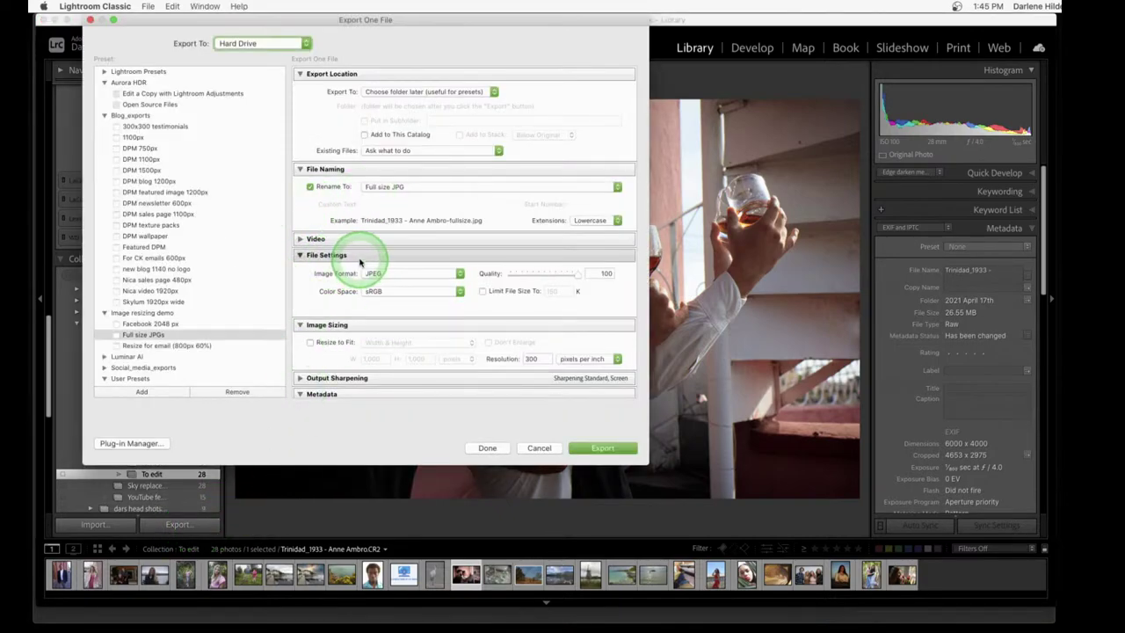
click(537, 447)
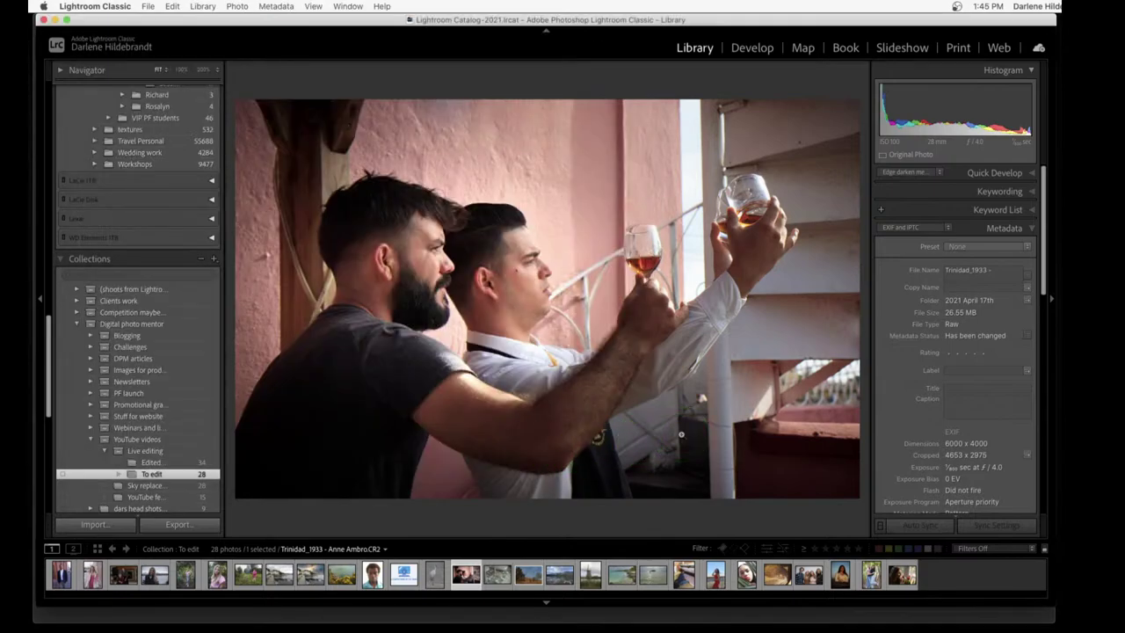
key(d)
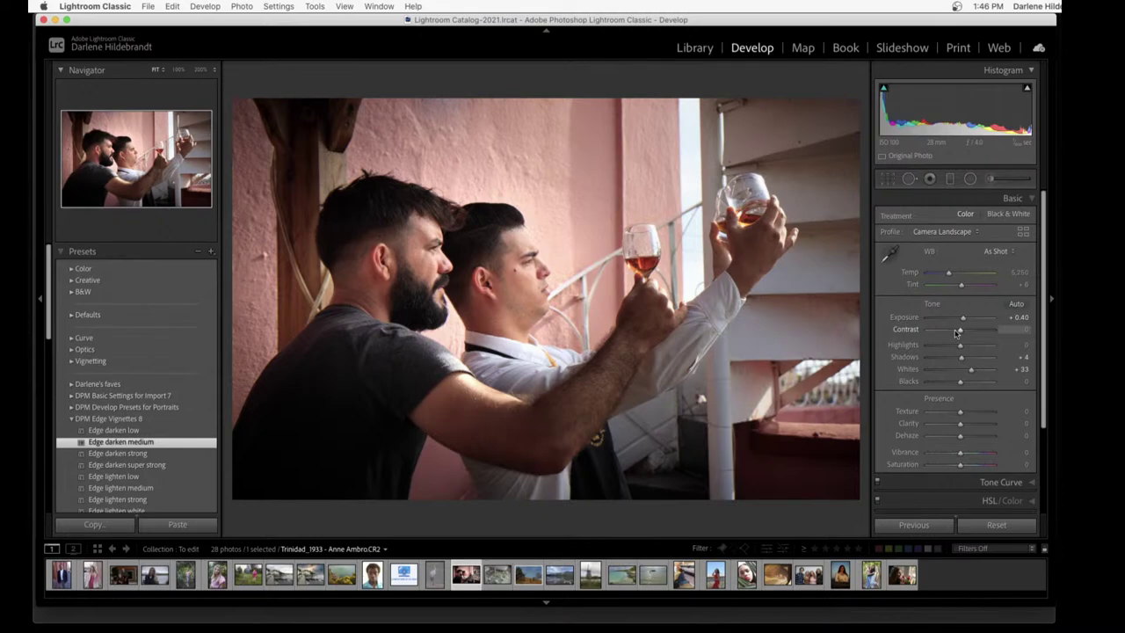
Place and discard a trial radial filter, then return to the Library grid
key(shift+m)
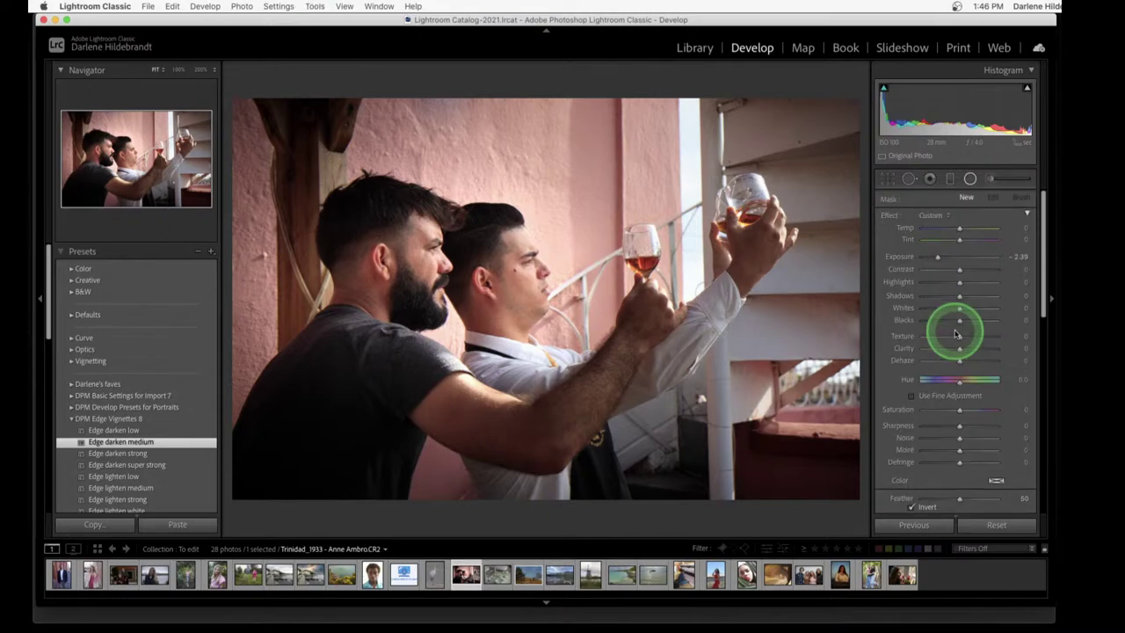
click(431, 287)
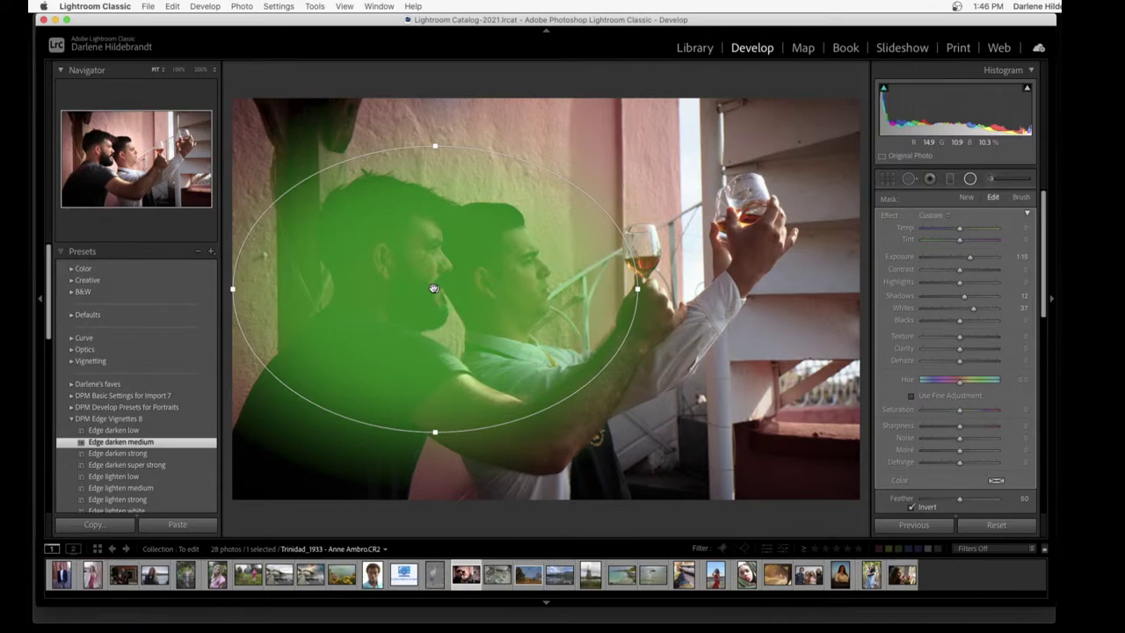
double_click(433, 288)
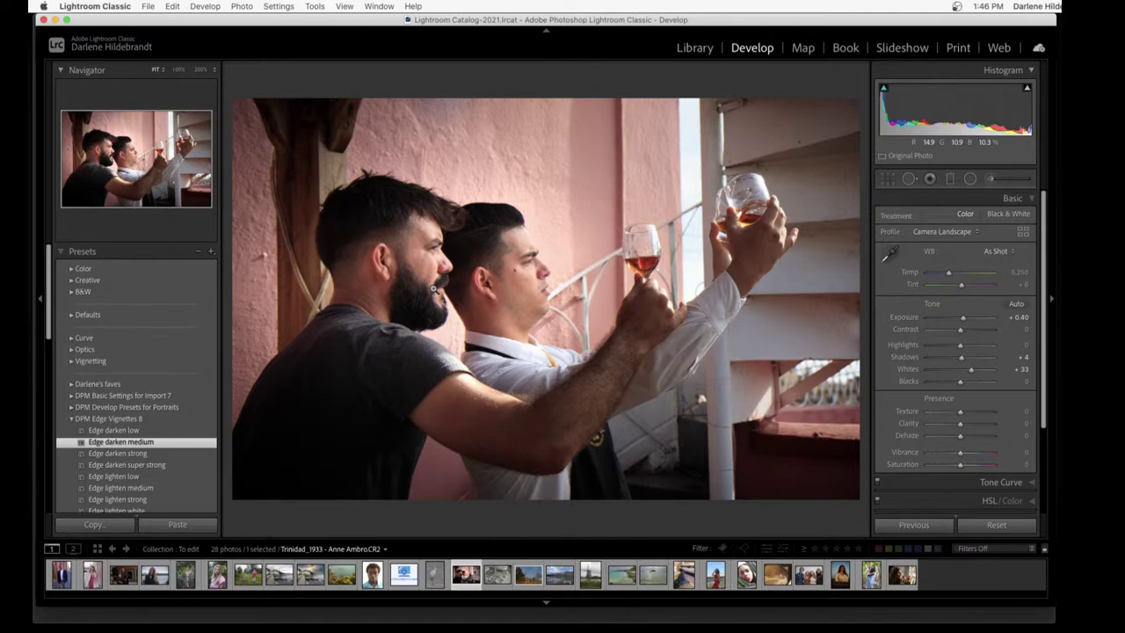
click(433, 288)
key(g)
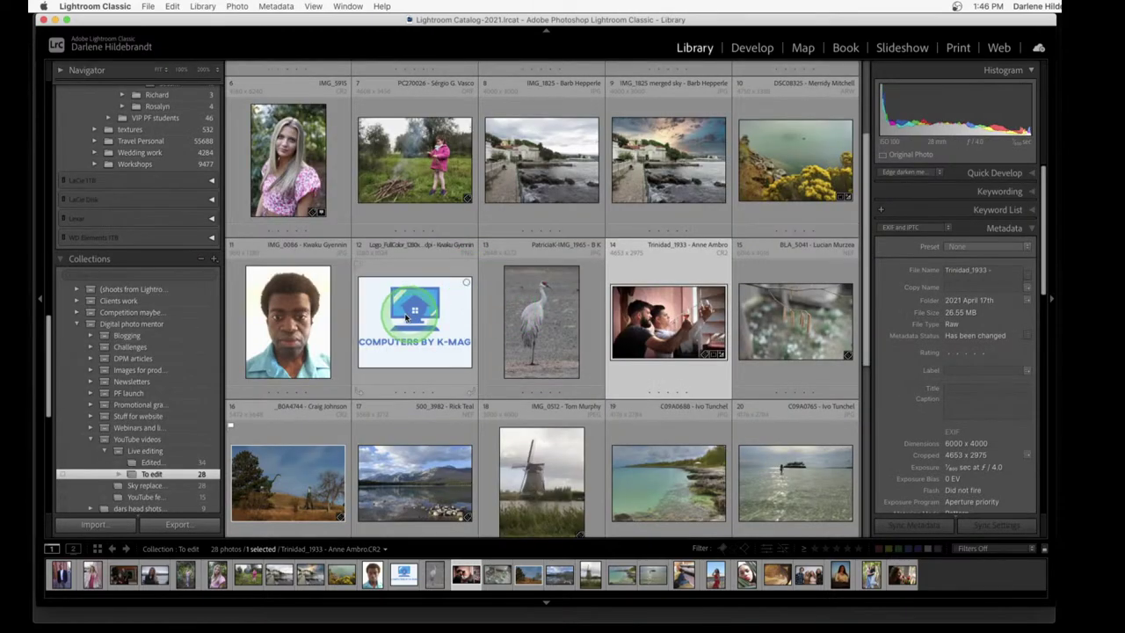
Open portrait IMG_0086 in Loupe, stepping to the K-MAG logo and back
scroll(325, 326, up, 3)
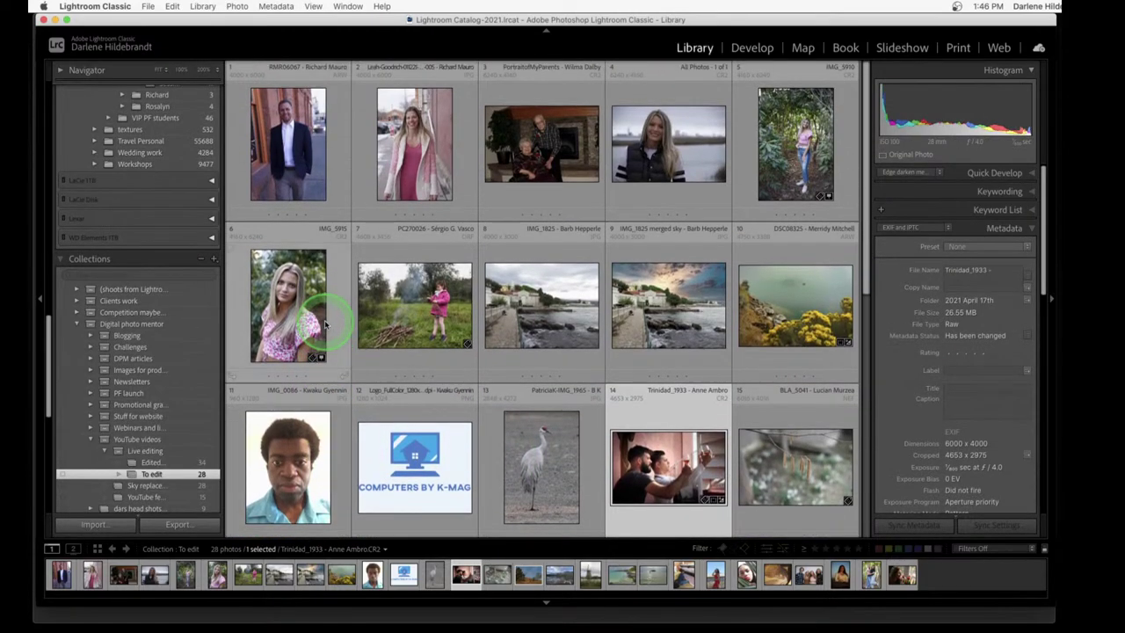
scroll(326, 326, down, 2)
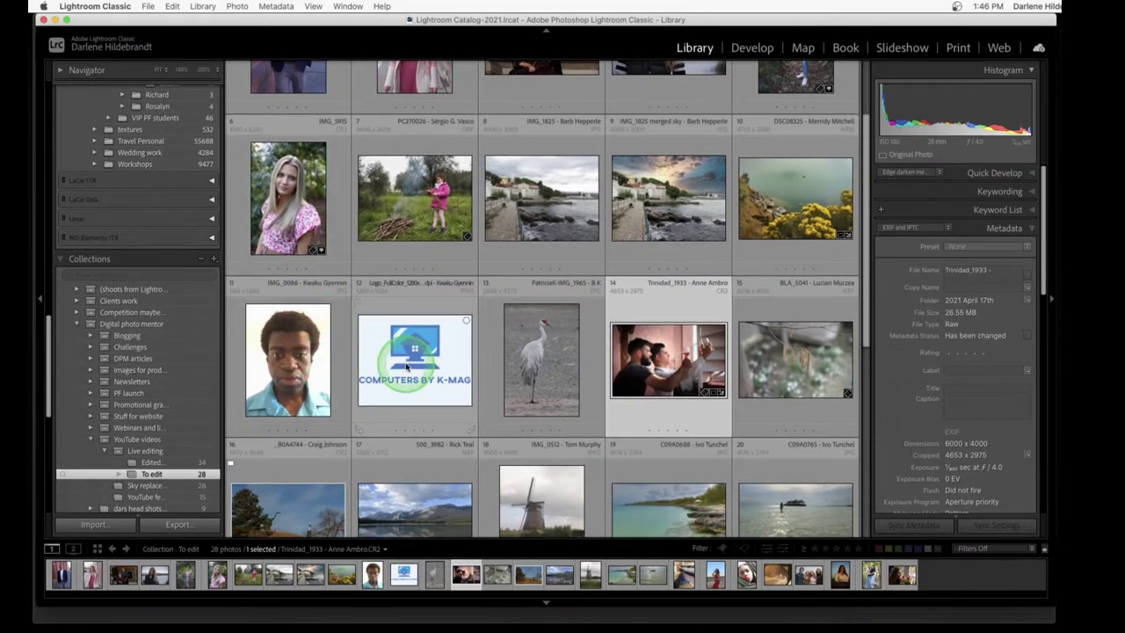
double_click(293, 369)
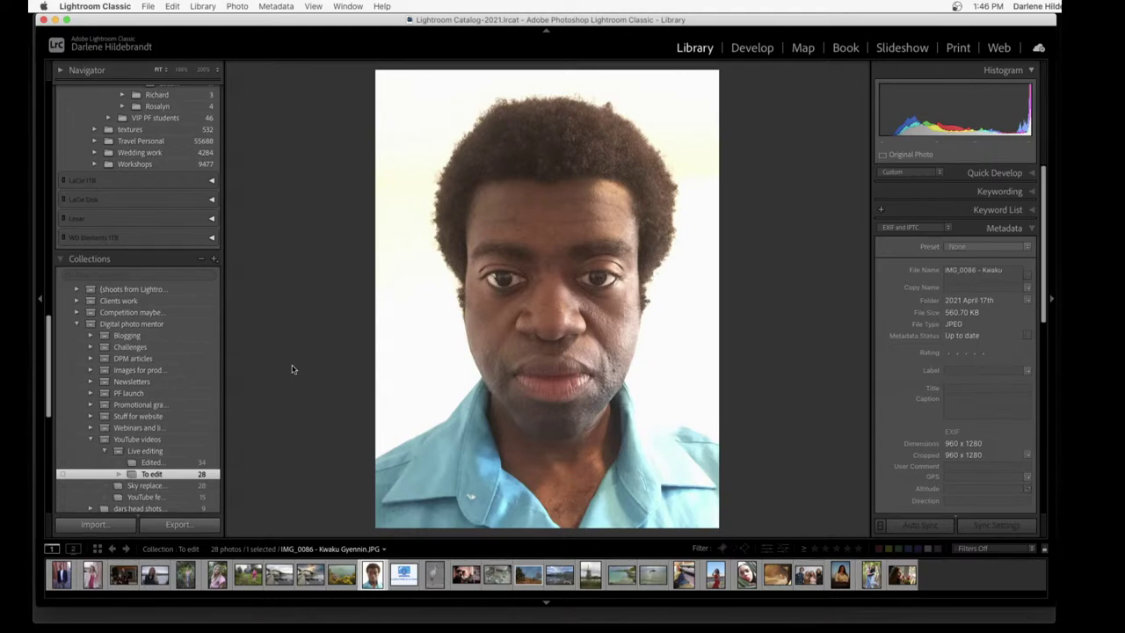
key(Right)
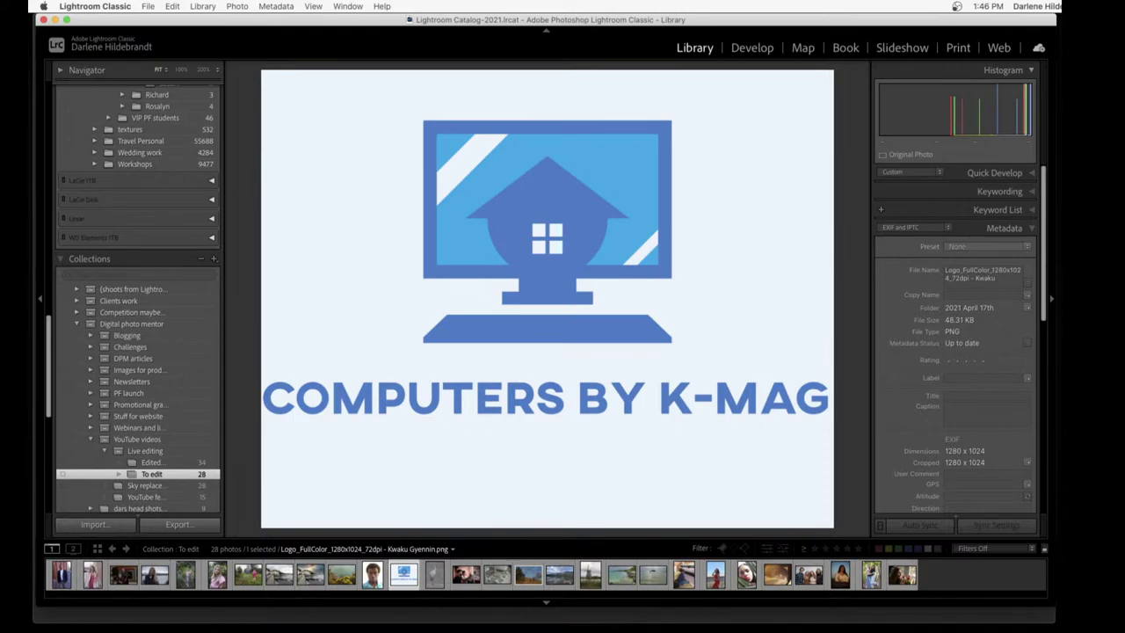
key(Left)
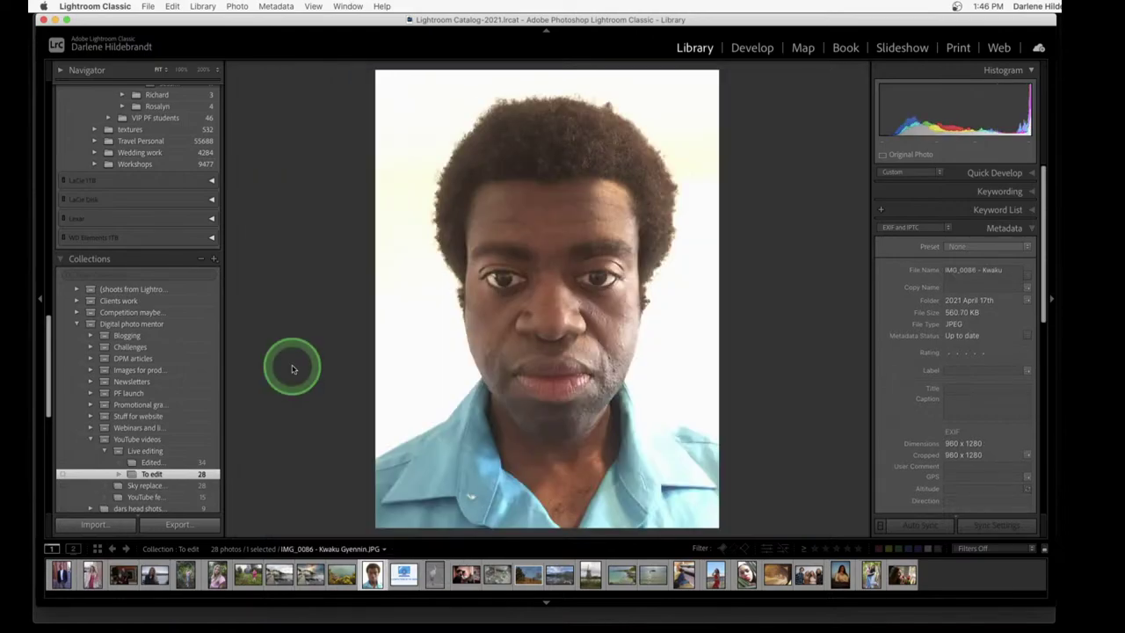
Enable the Watermark option in the portrait's Export One File dialog and choose Edit Watermarks
click(172, 525)
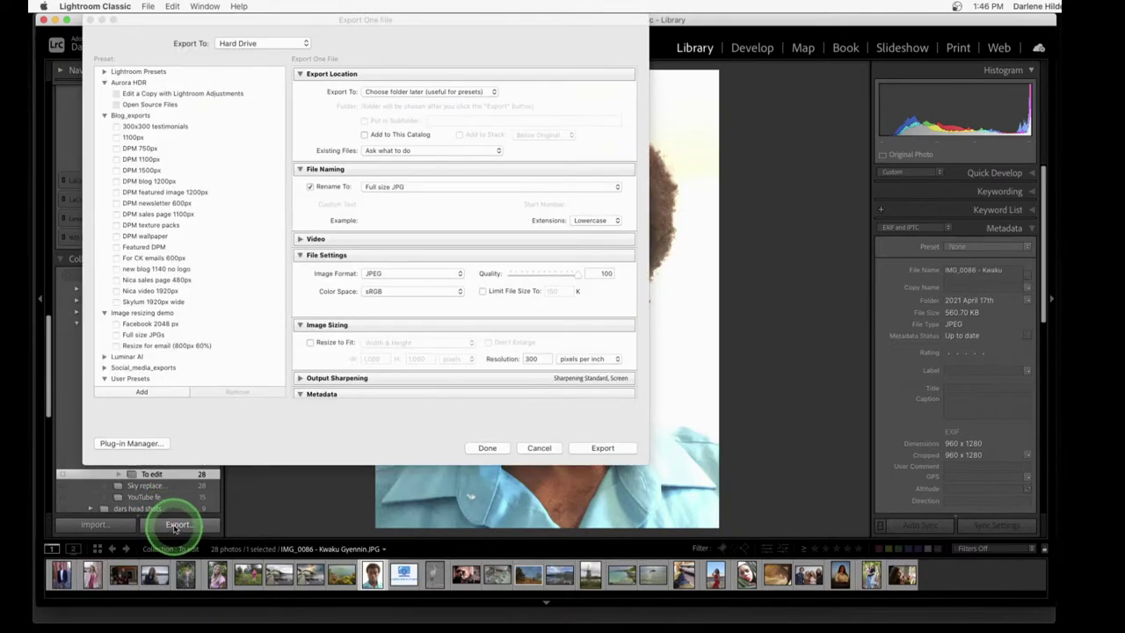
scroll(497, 252, down, 5)
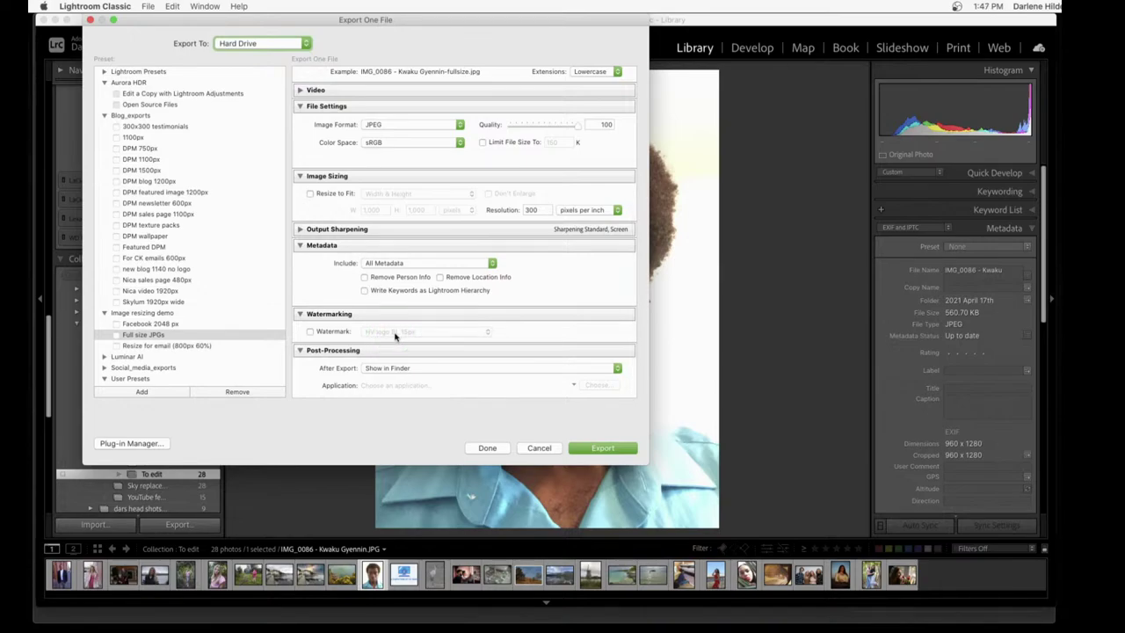
click(313, 331)
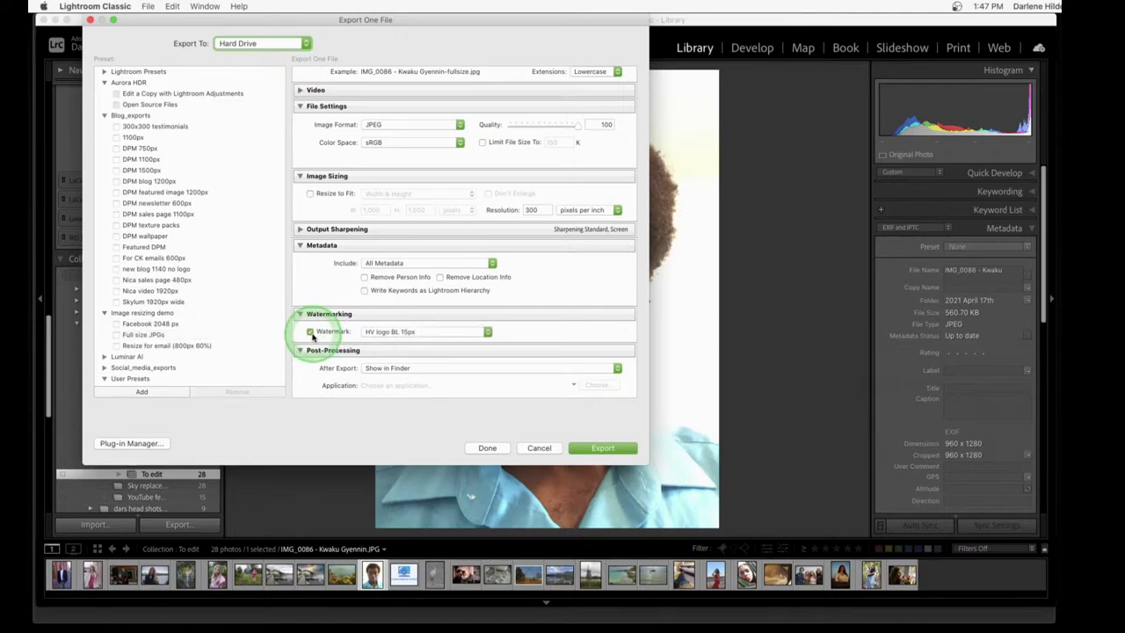
drag(426, 331, 395, 477)
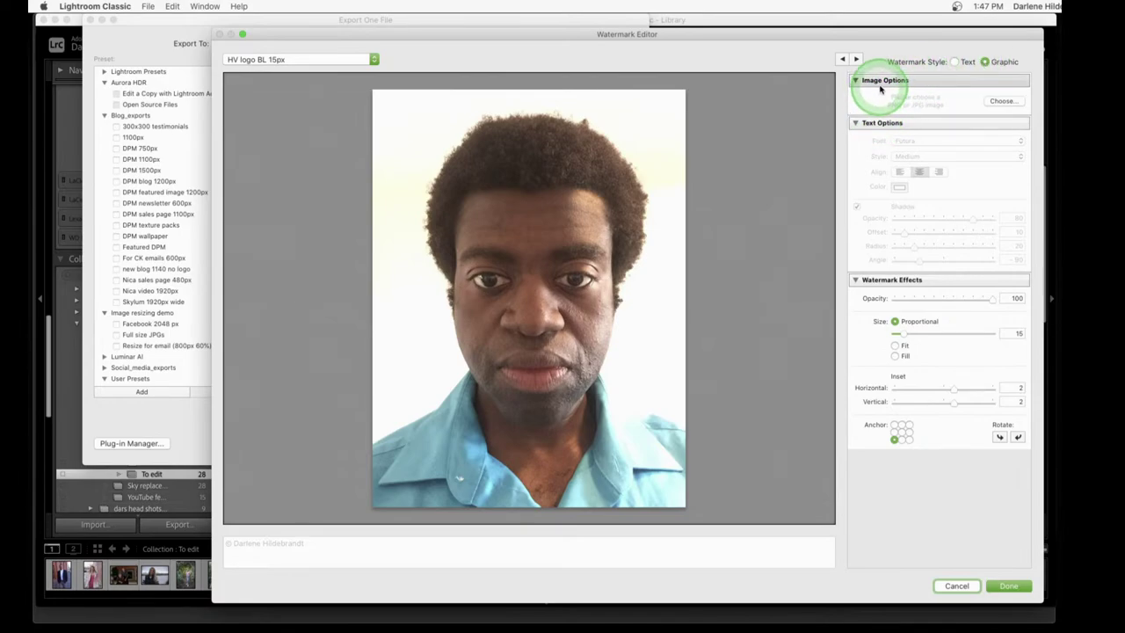
Choose DPM-Logo-black-2600x450.png from the Regular size DPM logo folder as the watermark image
click(992, 98)
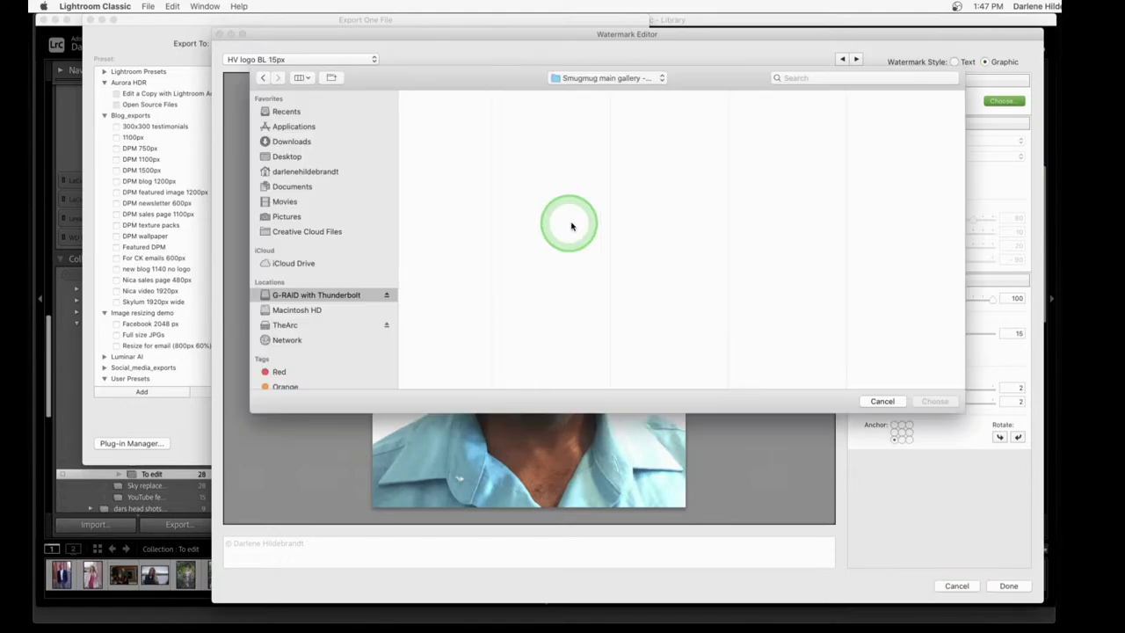
click(286, 216)
click(443, 95)
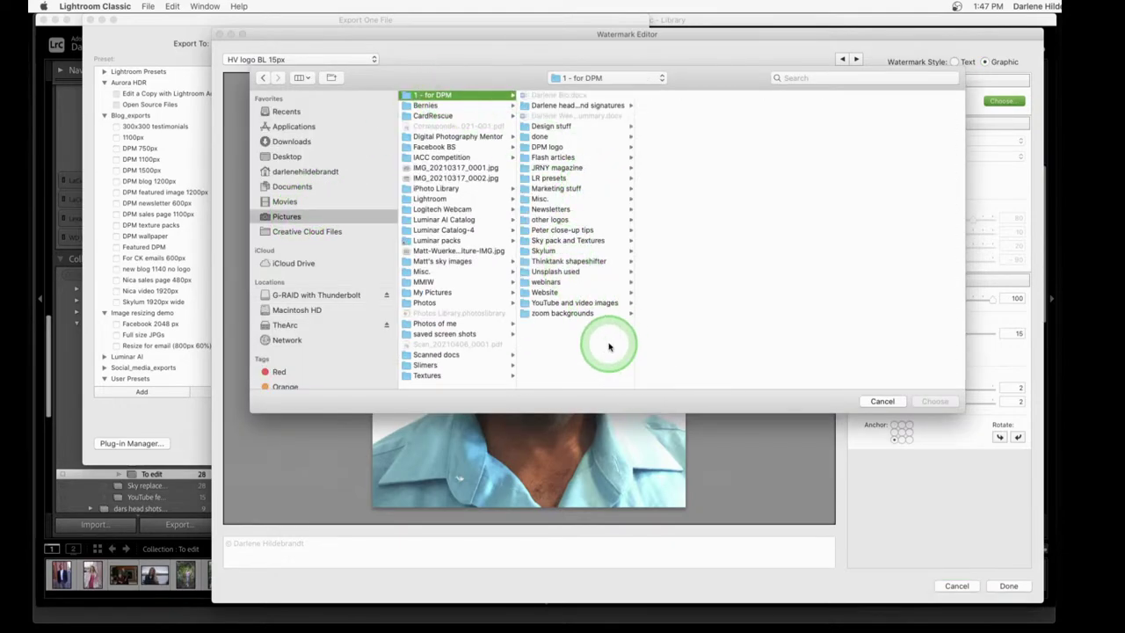
click(543, 148)
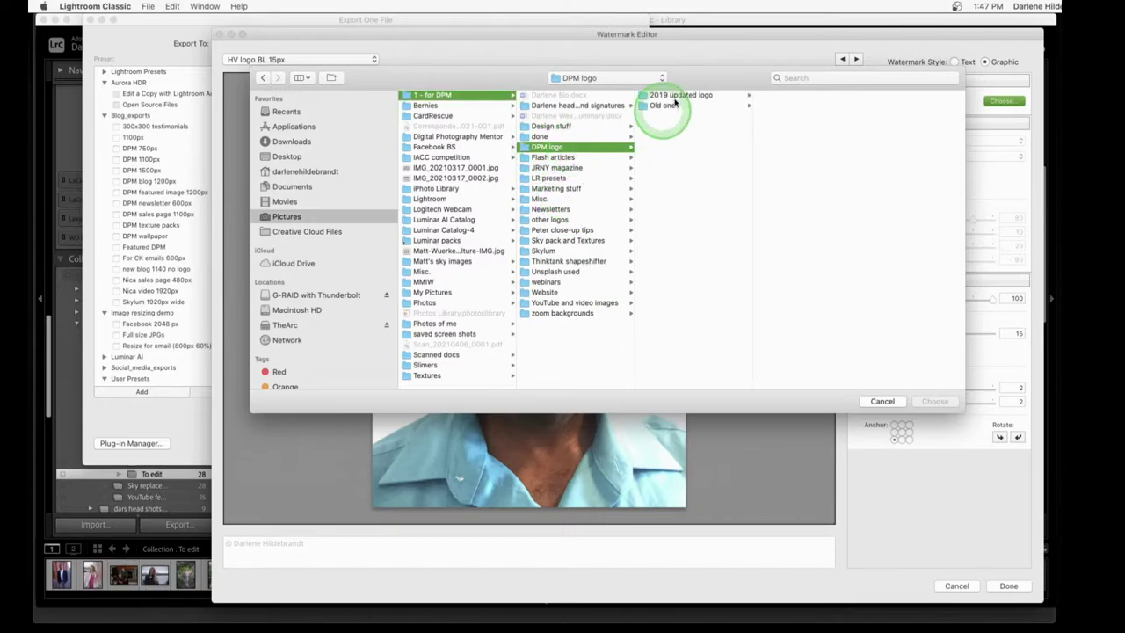
click(682, 95)
click(803, 118)
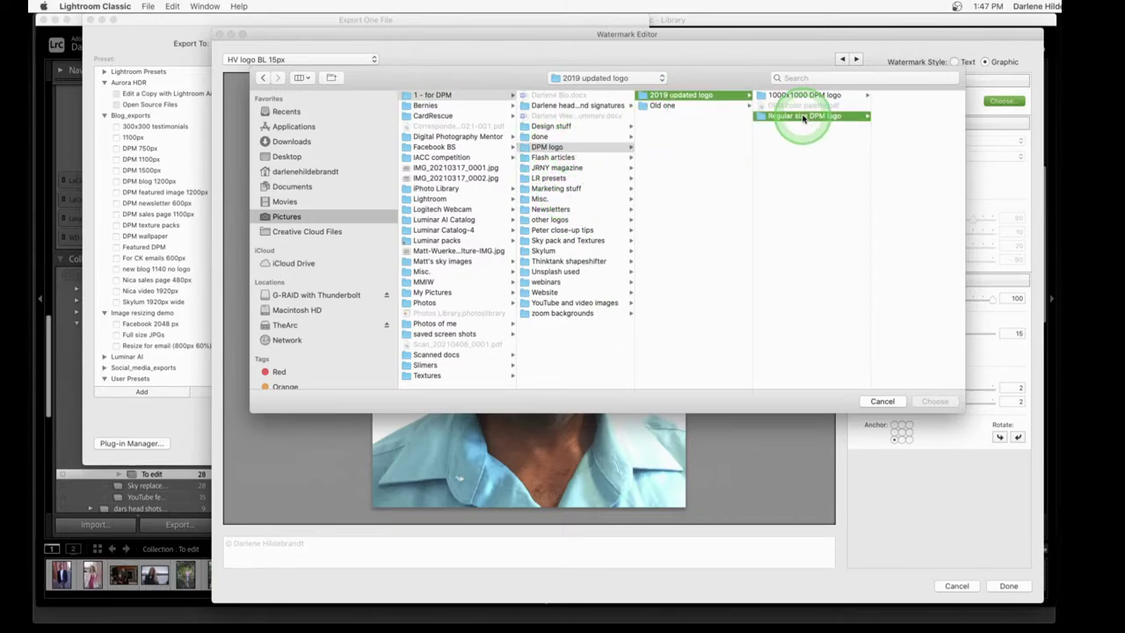
click(865, 128)
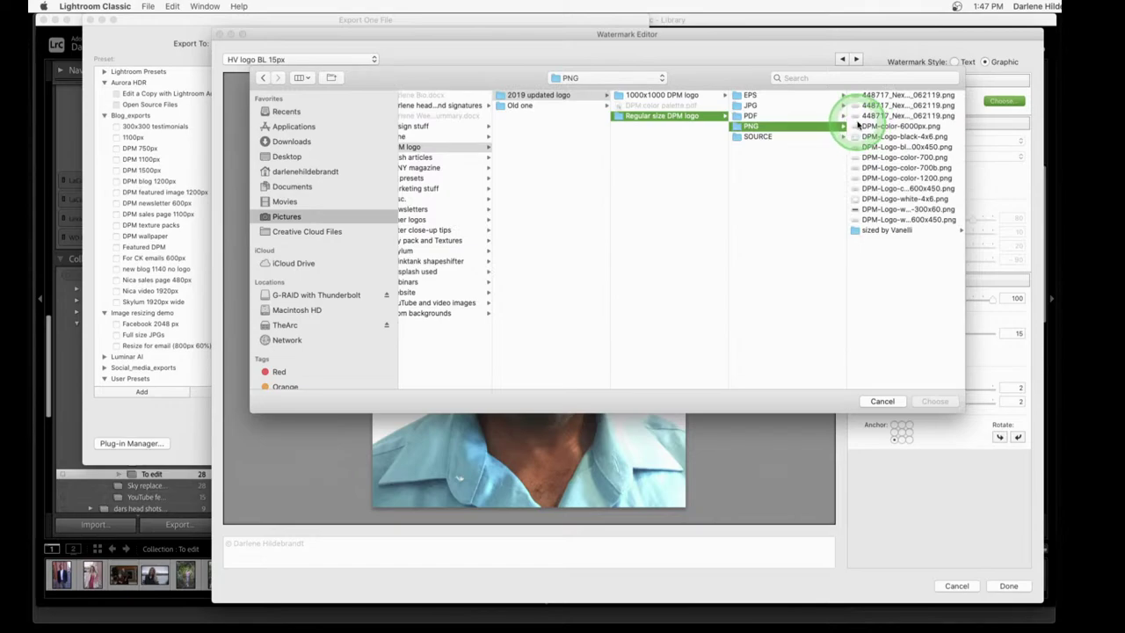
click(879, 219)
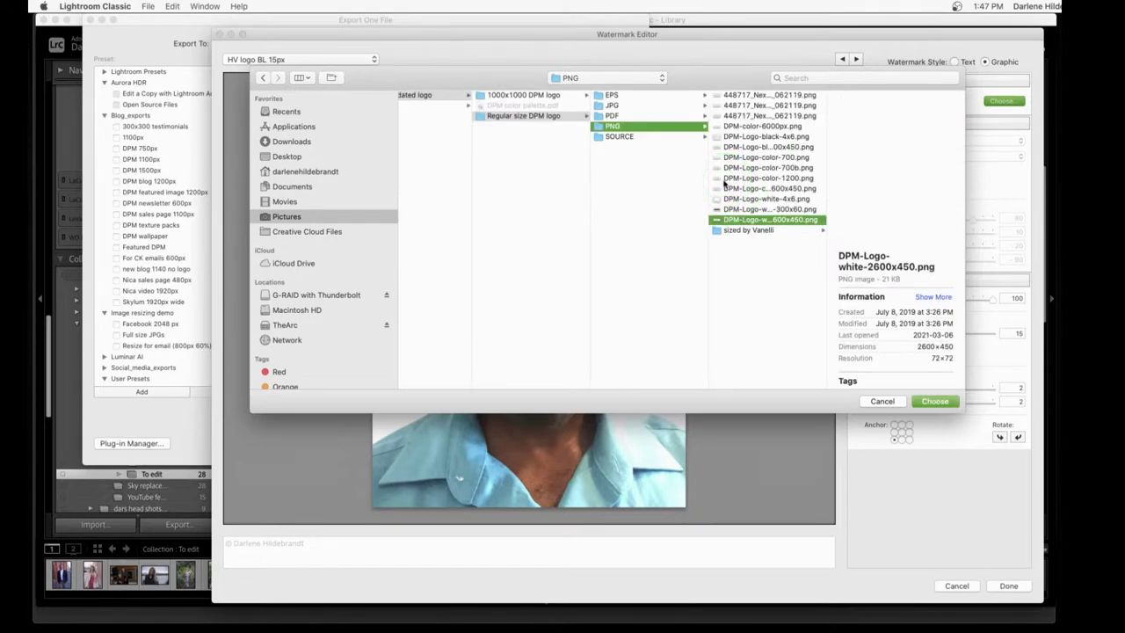
key(Up)
key(Up)
key(Up)
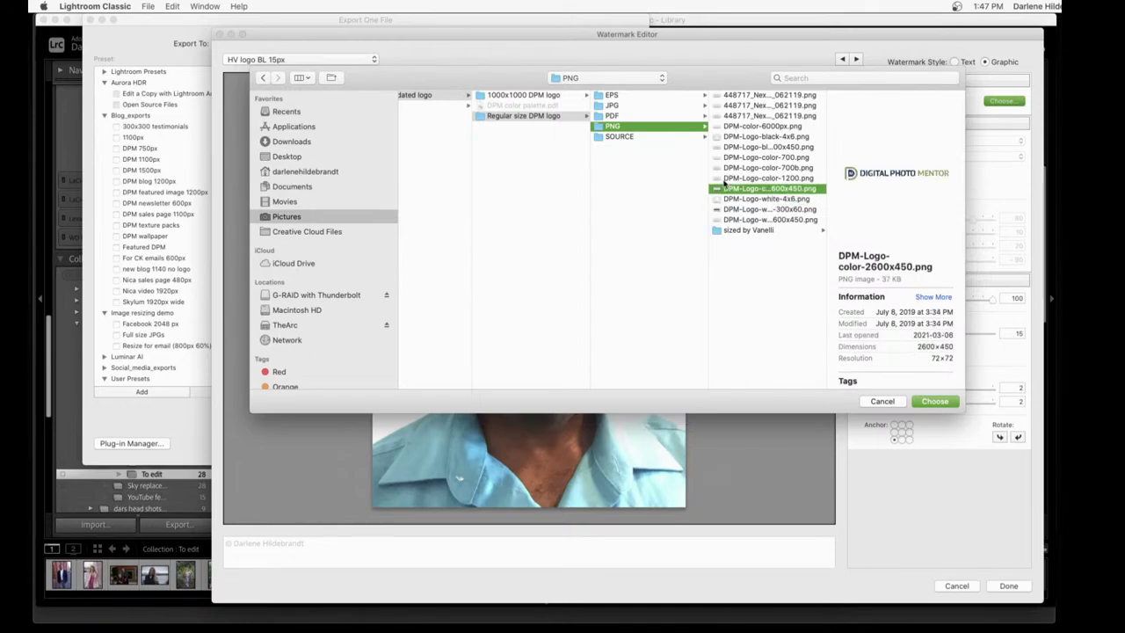
key(Up)
key(Up)
key(Up)
key(Up)
key(Up)
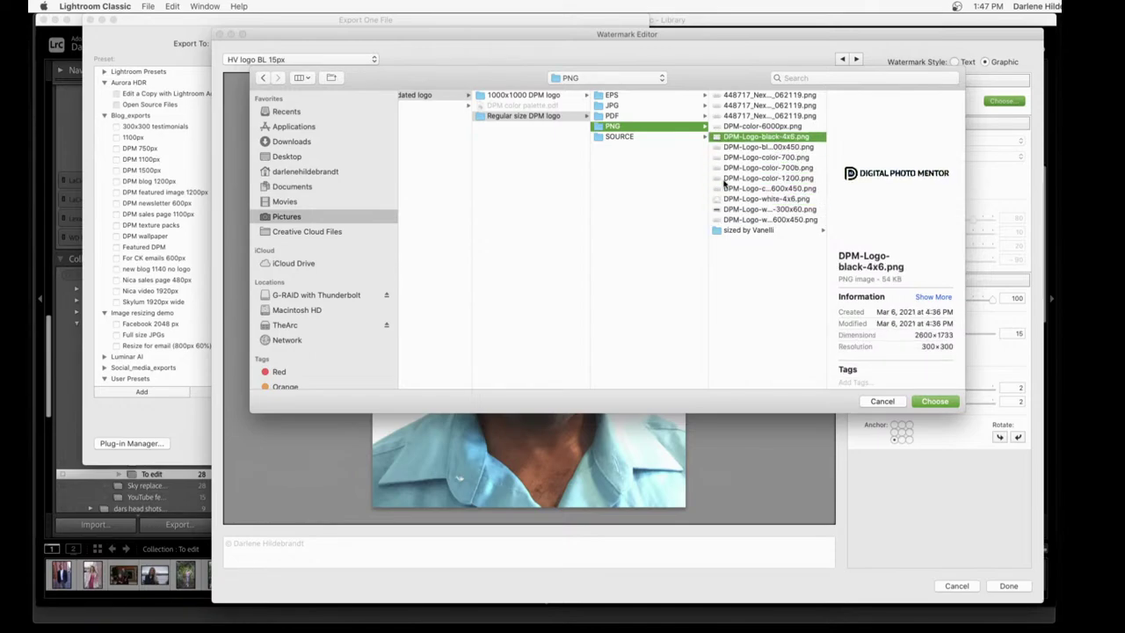
key(Down)
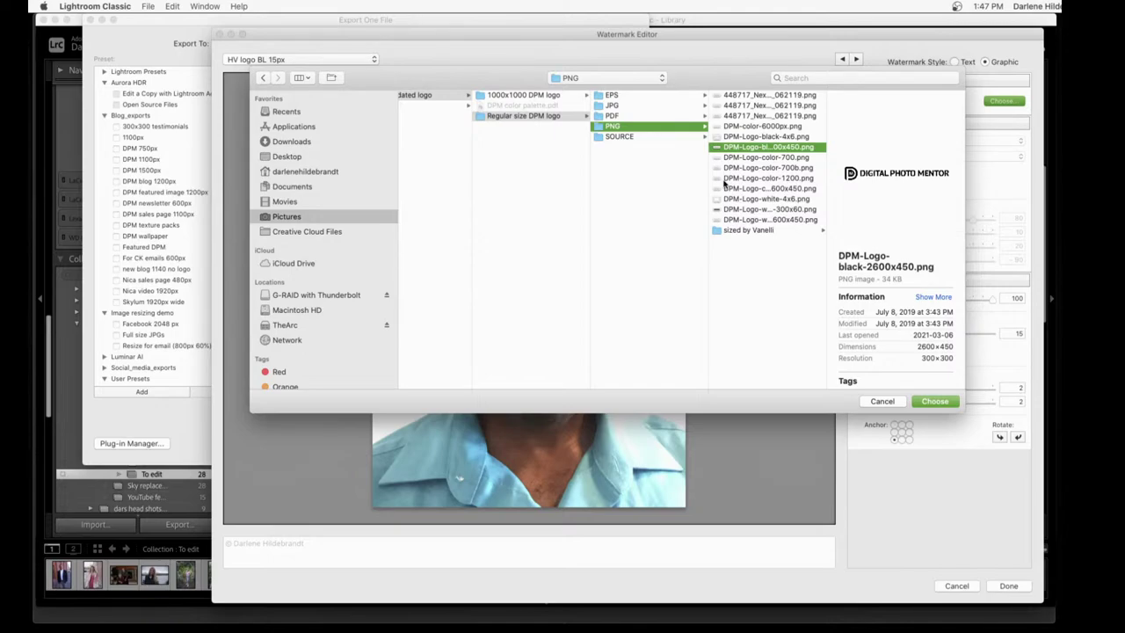
key(Return)
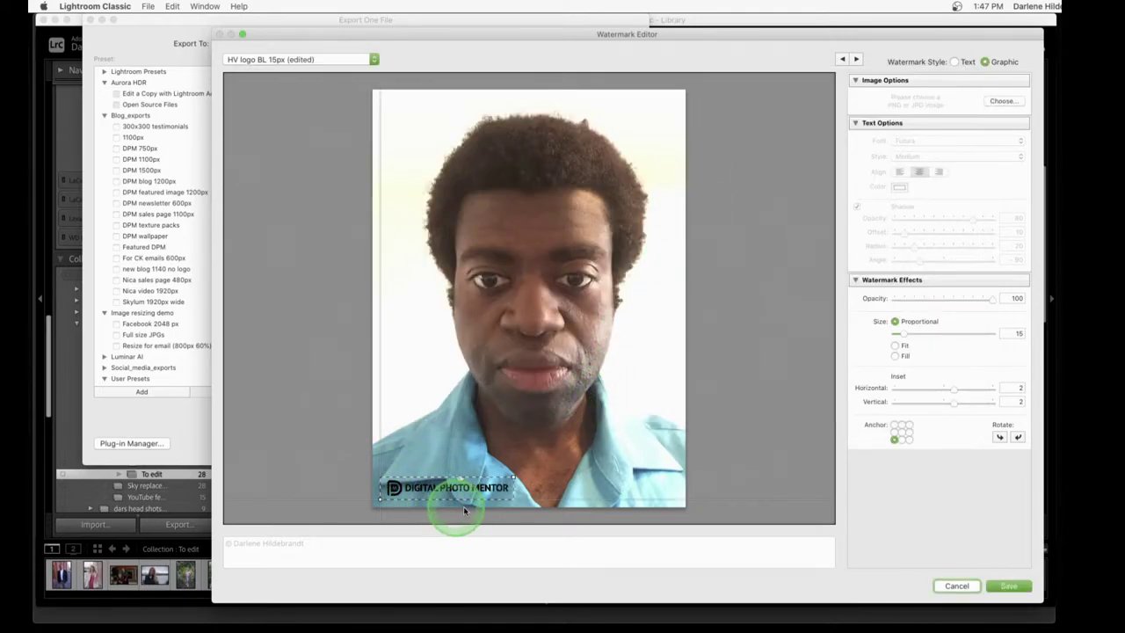
Preview several watermark anchors, ending bottom-left, with size 18 and opacity 35, then cancel the editor
click(910, 440)
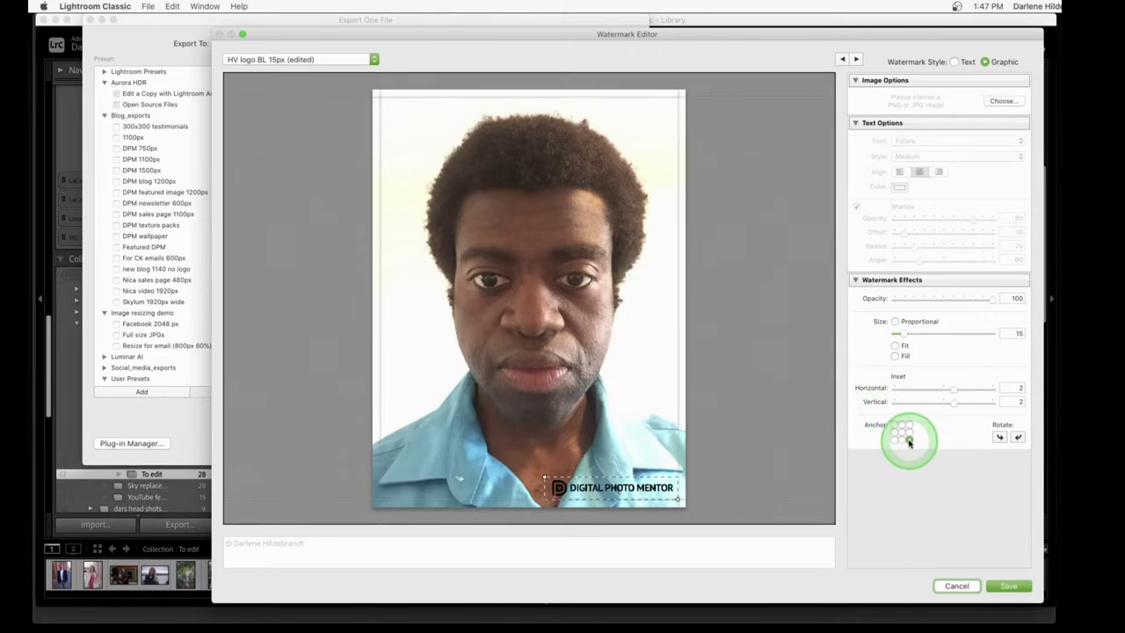
click(909, 426)
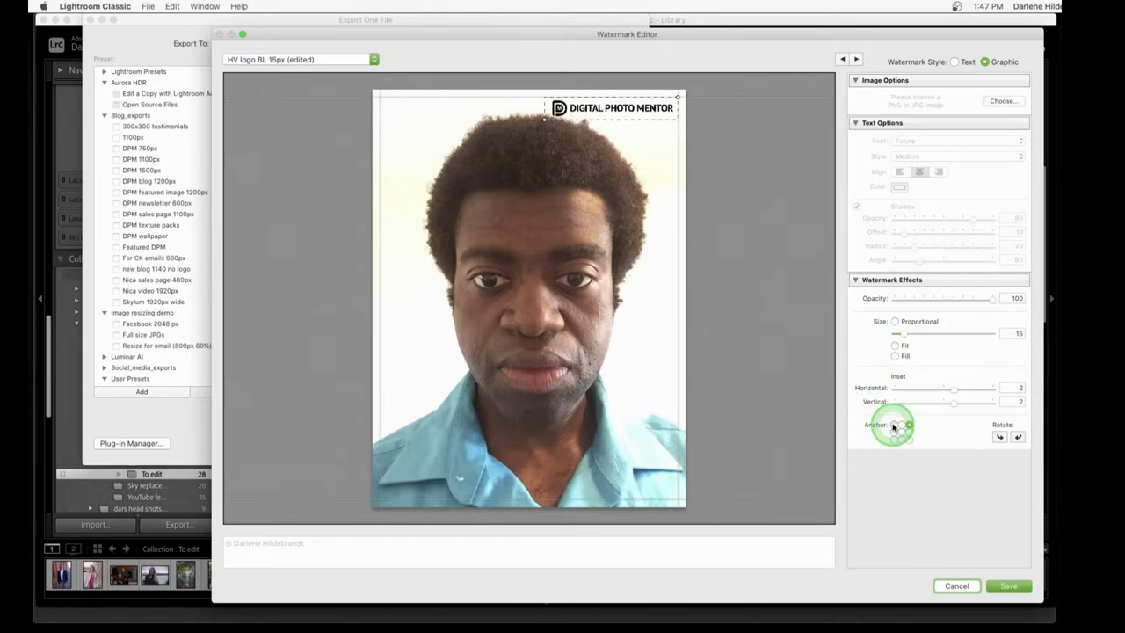
click(895, 426)
click(902, 440)
click(895, 440)
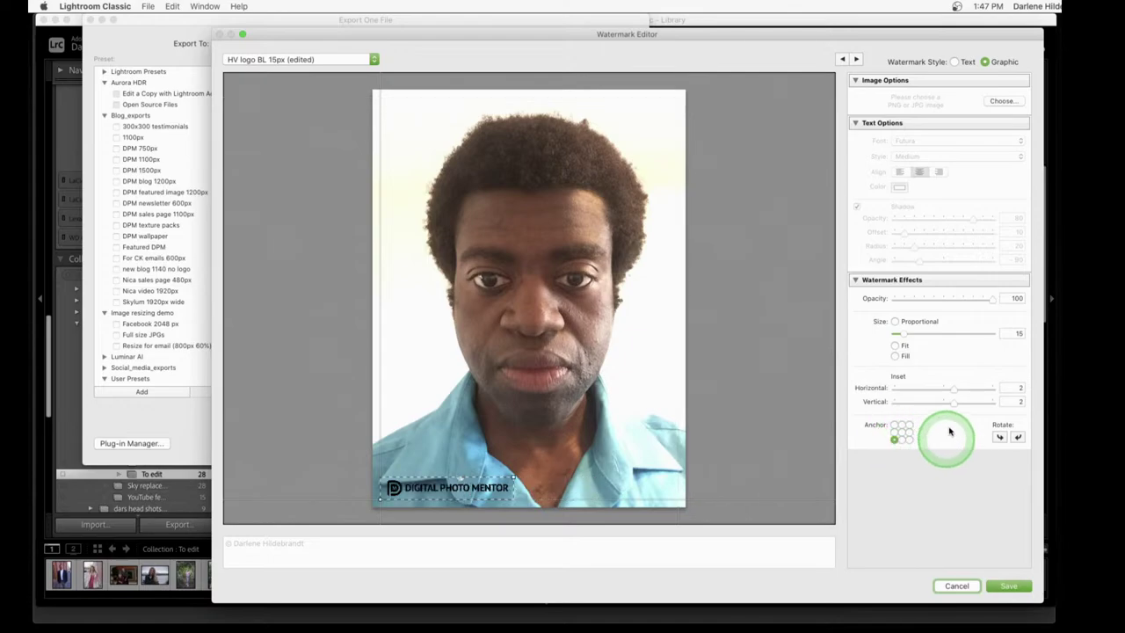
drag(904, 333, 896, 305)
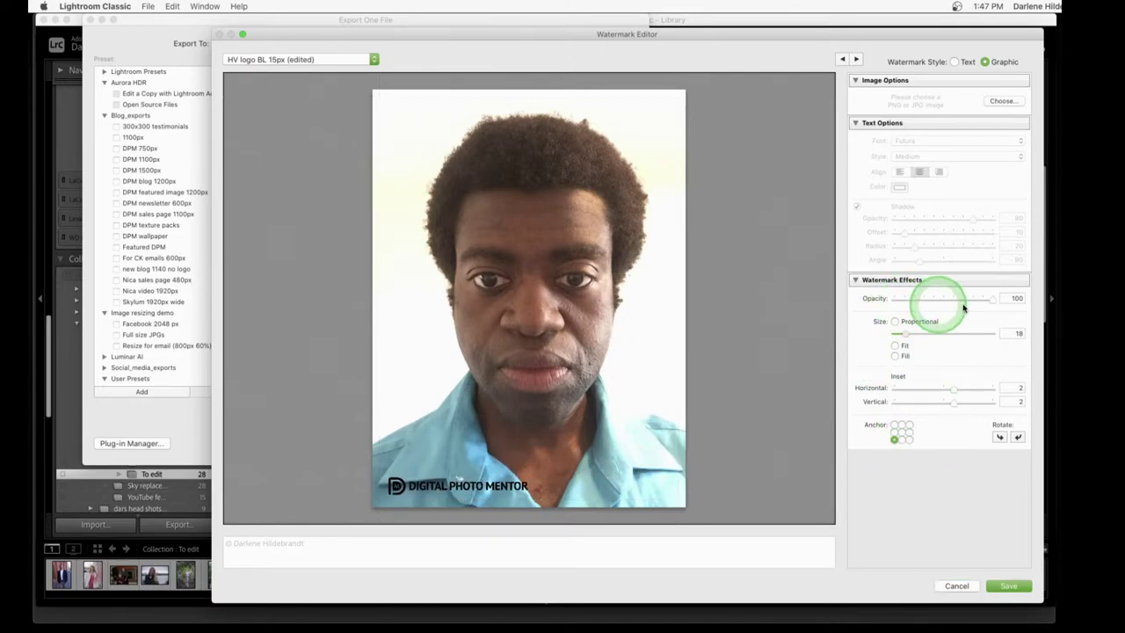
drag(993, 299, 927, 304)
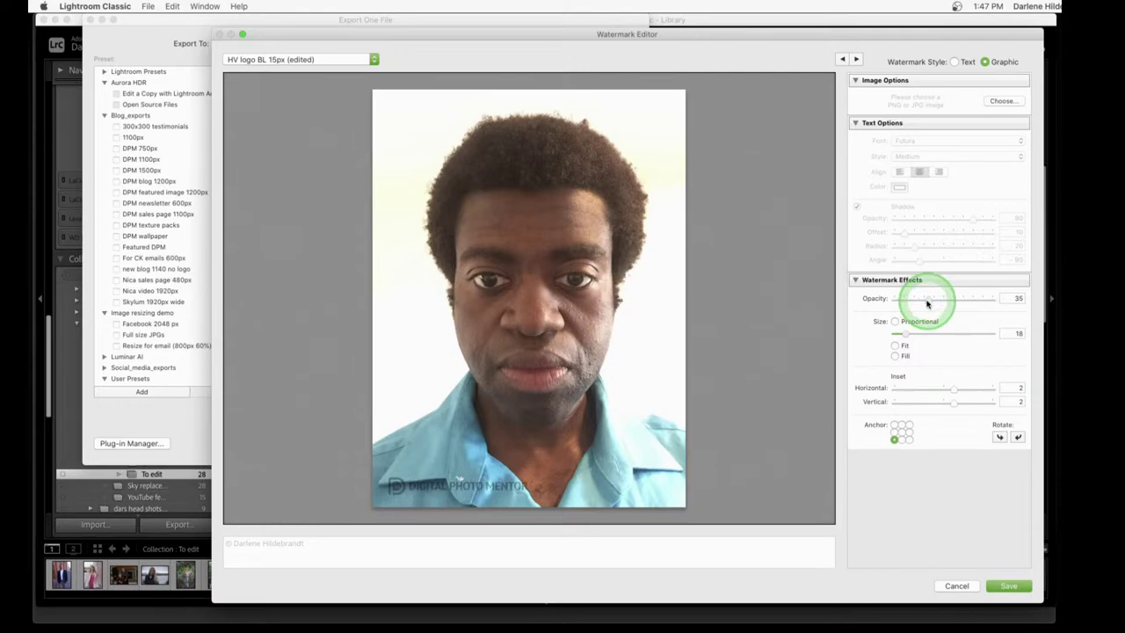
click(965, 342)
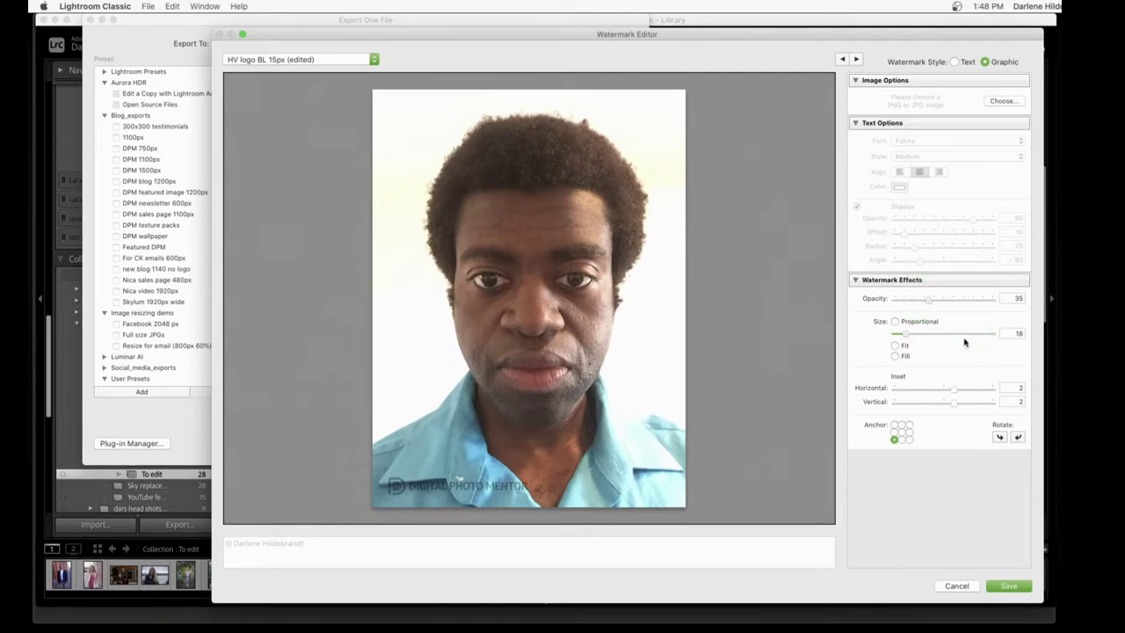
click(953, 586)
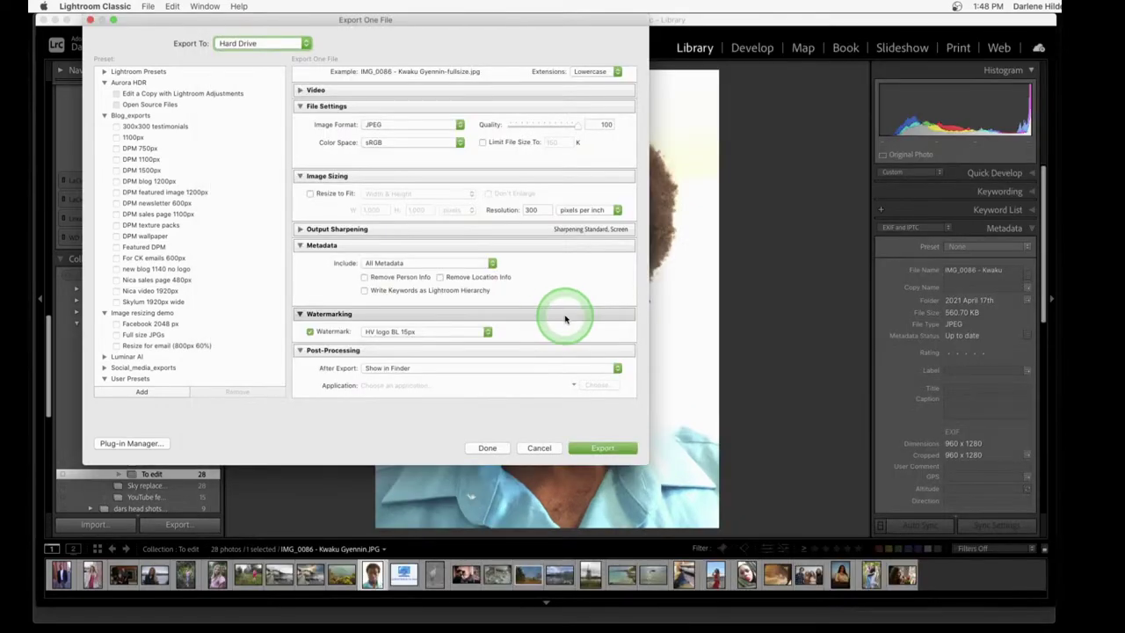
Close the export dialog and open the Computers by K-Mag logo in Photoshop as a Smart Object
click(537, 447)
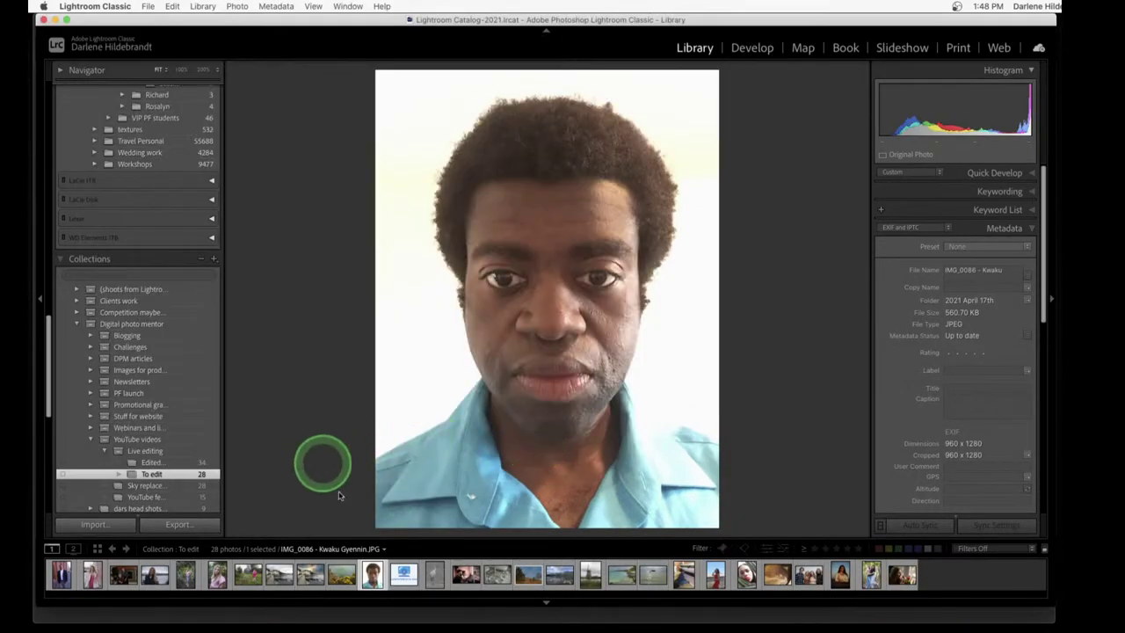
click(404, 575)
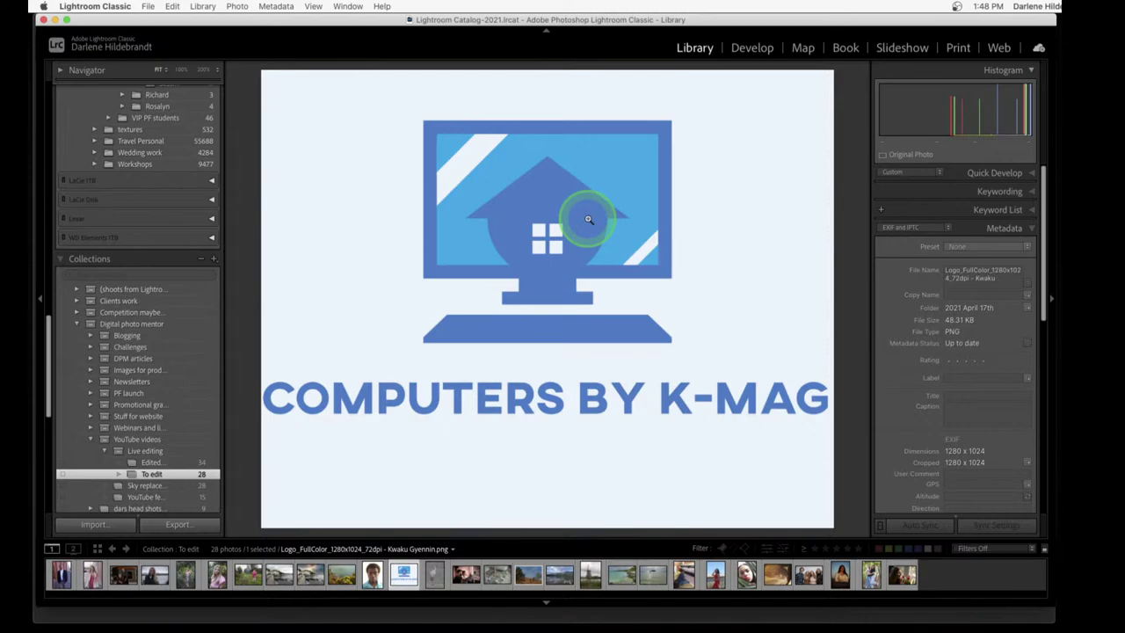
right_click(673, 189)
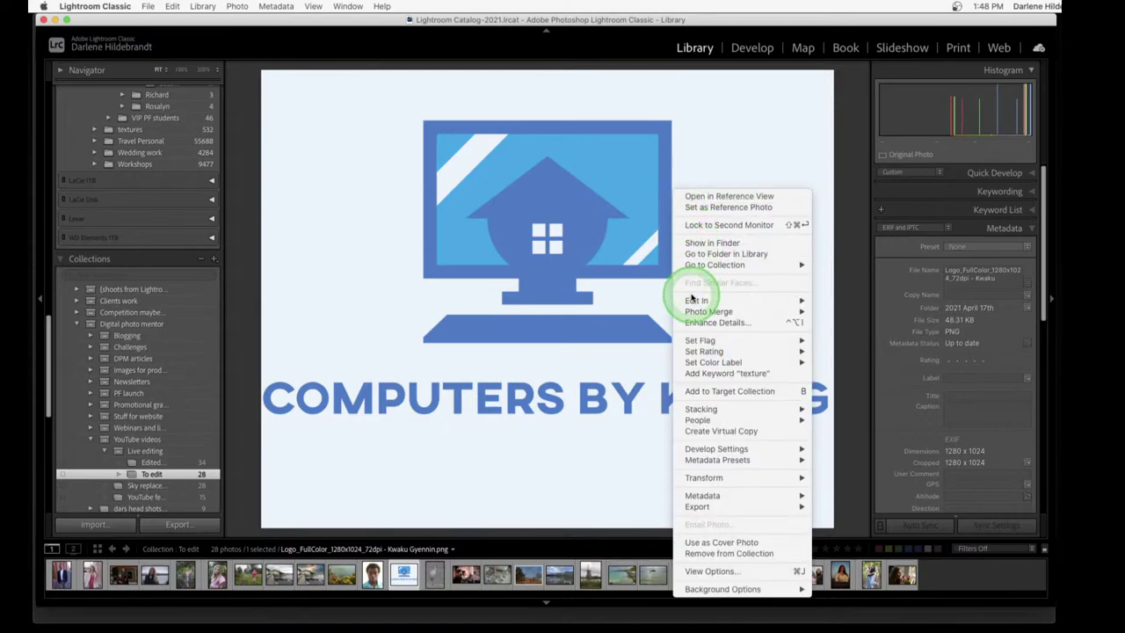
mouse_move(695, 300)
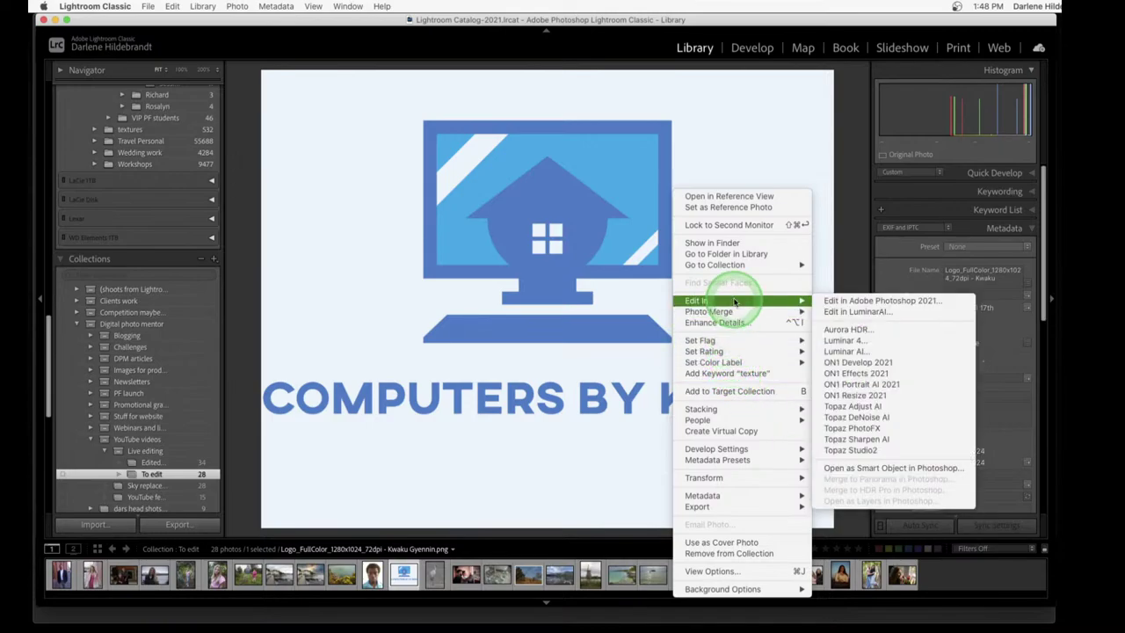
click(905, 469)
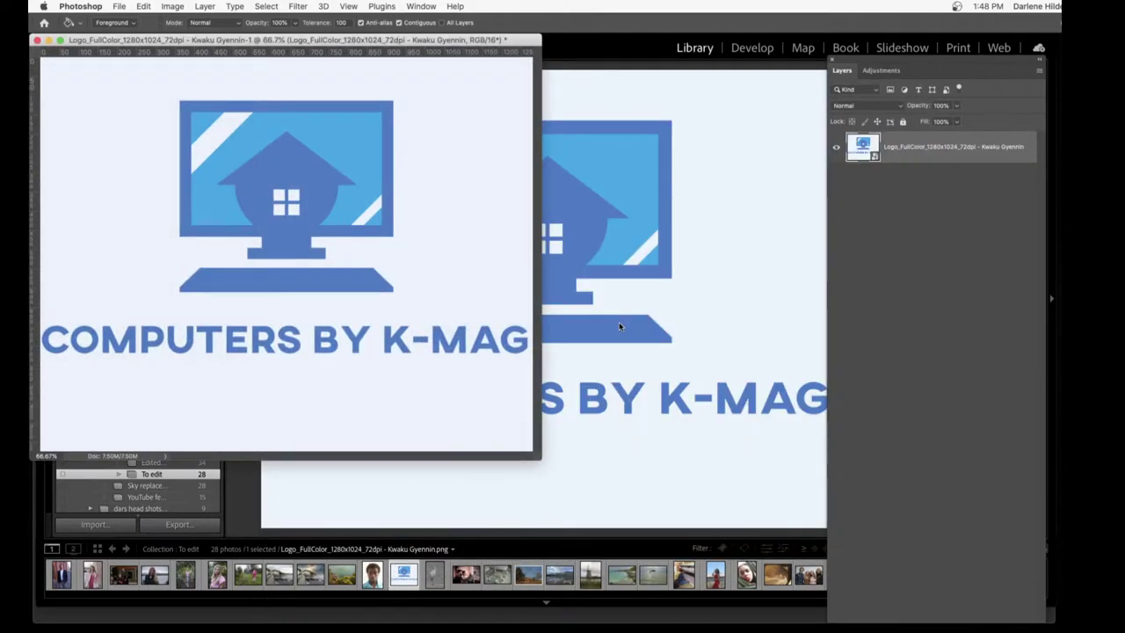
Bring the logo document forward in Photoshop and set up the Magic Wand (W) for selecting
click(620, 324)
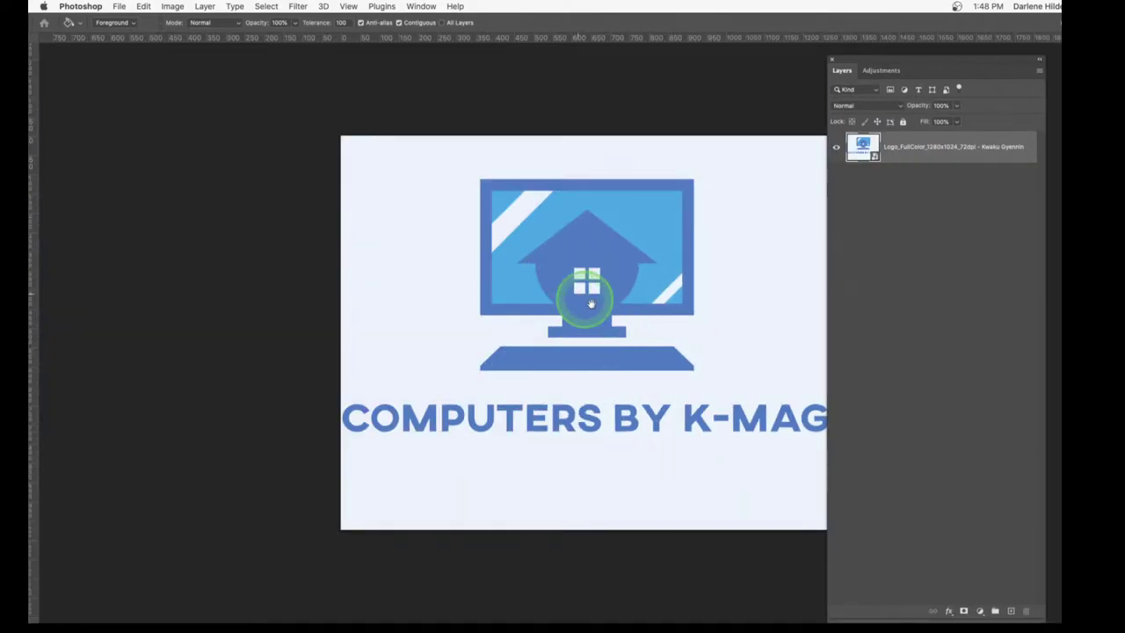
drag(600, 309, 509, 284)
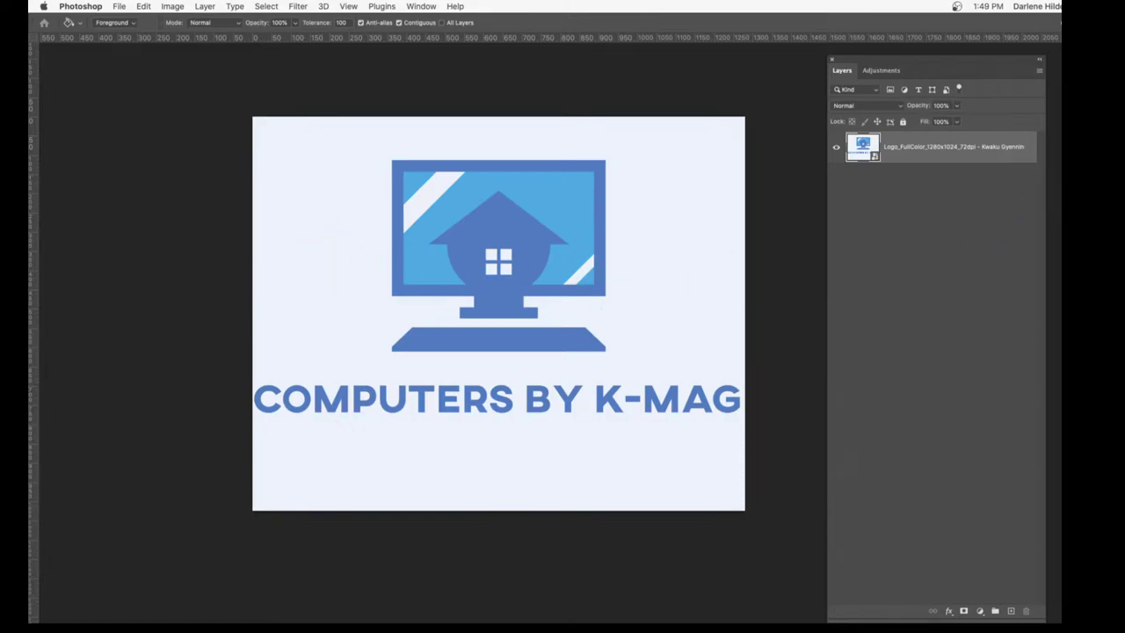
key(w)
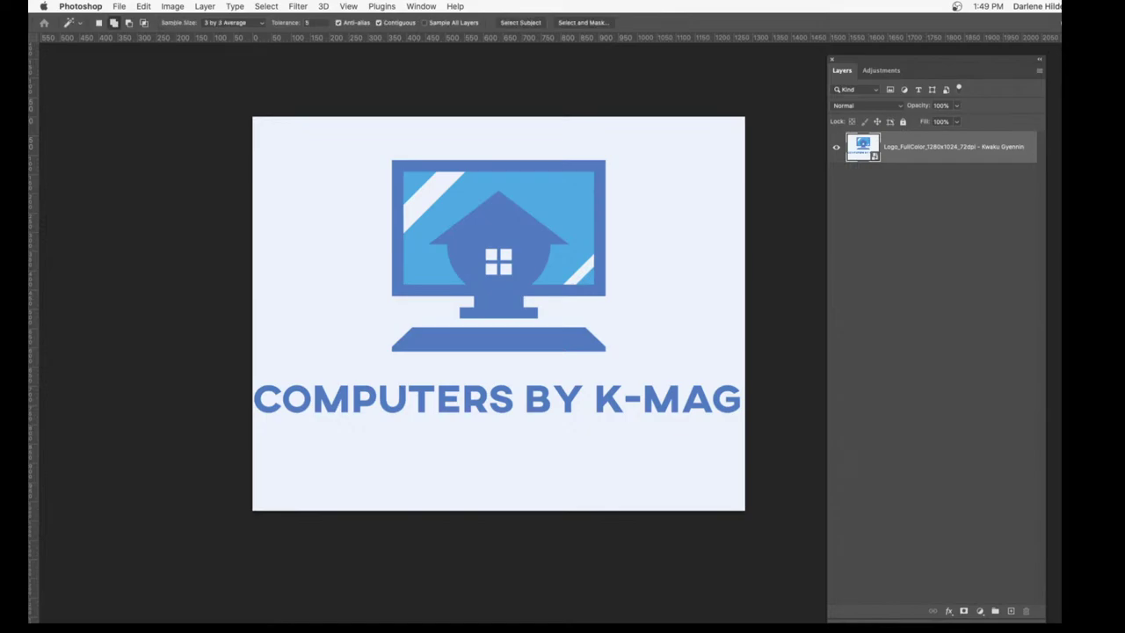
mouse_move(1059, 176)
mouse_down()
mouse_move(821, 176)
mouse_move(1061, 180)
mouse_up()
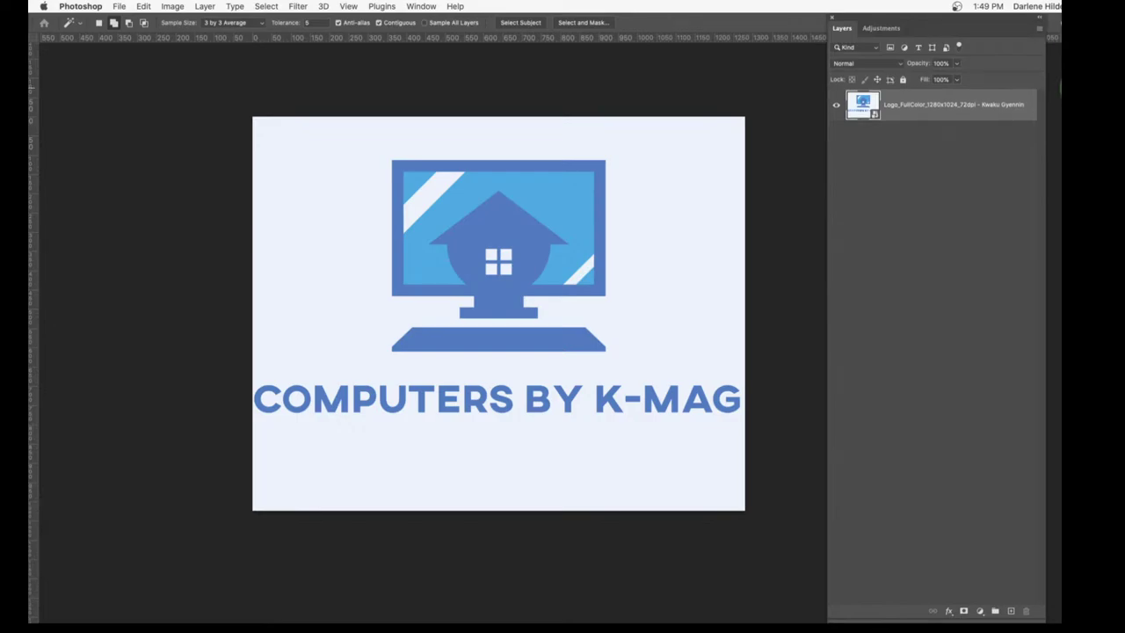
click(1059, 139)
click(1053, 130)
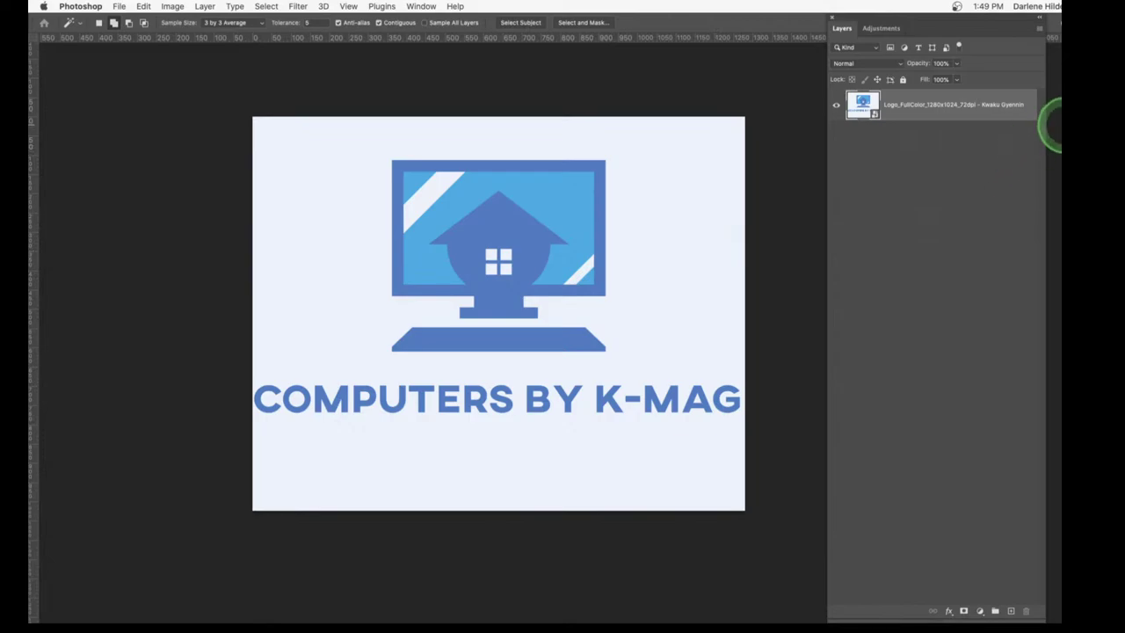
key(l)
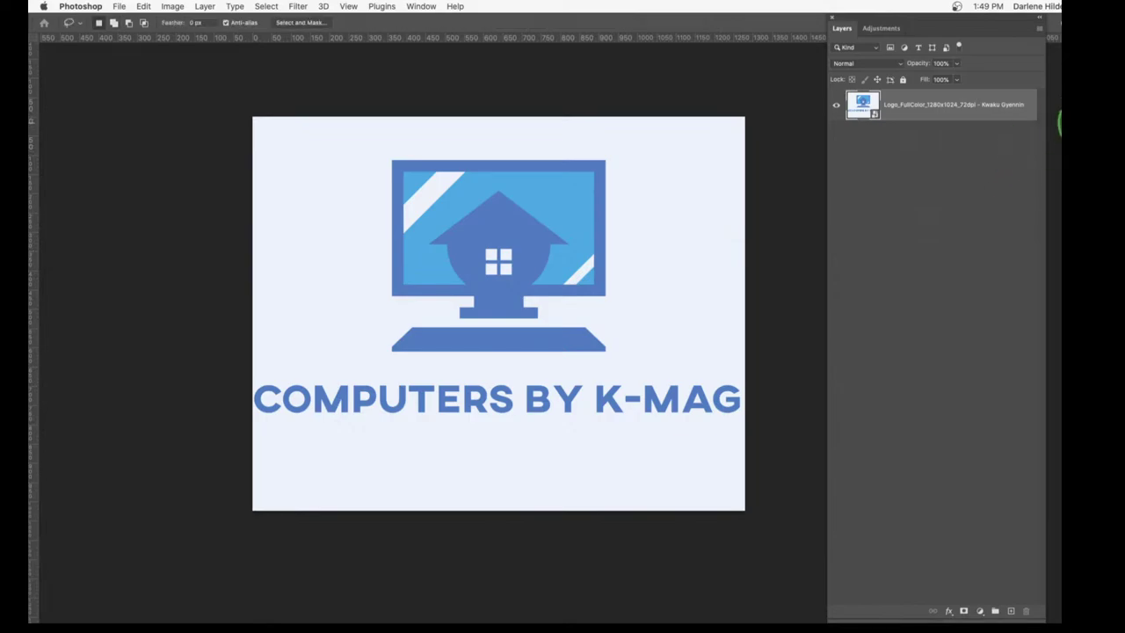
key(w)
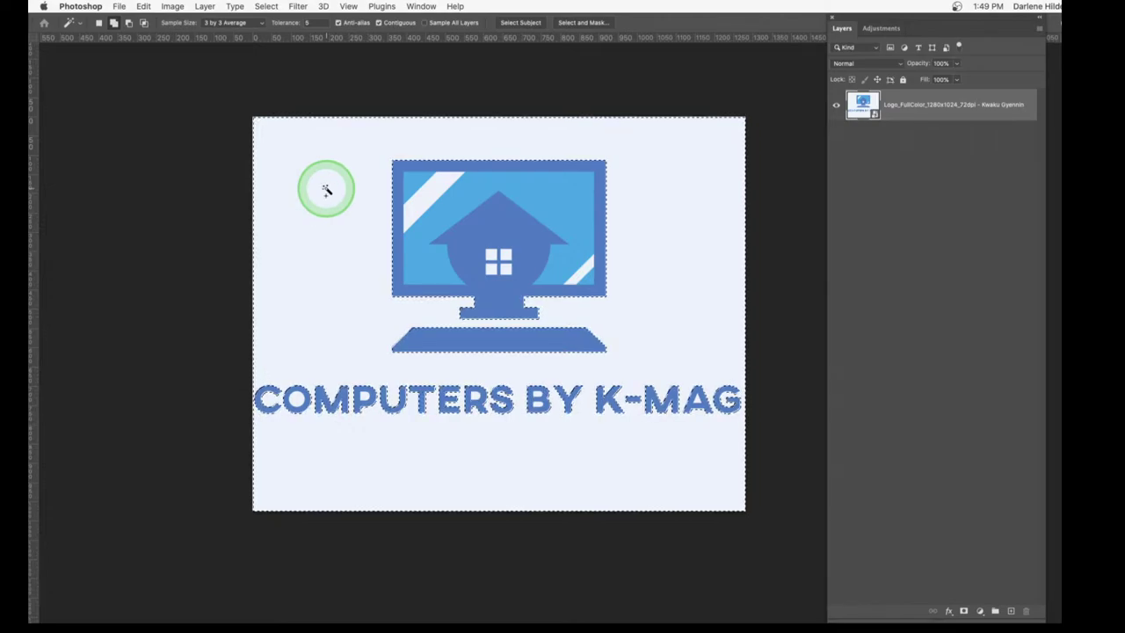
Wand-select the light background, add similar colours, and invert the selection onto the logo
click(326, 189)
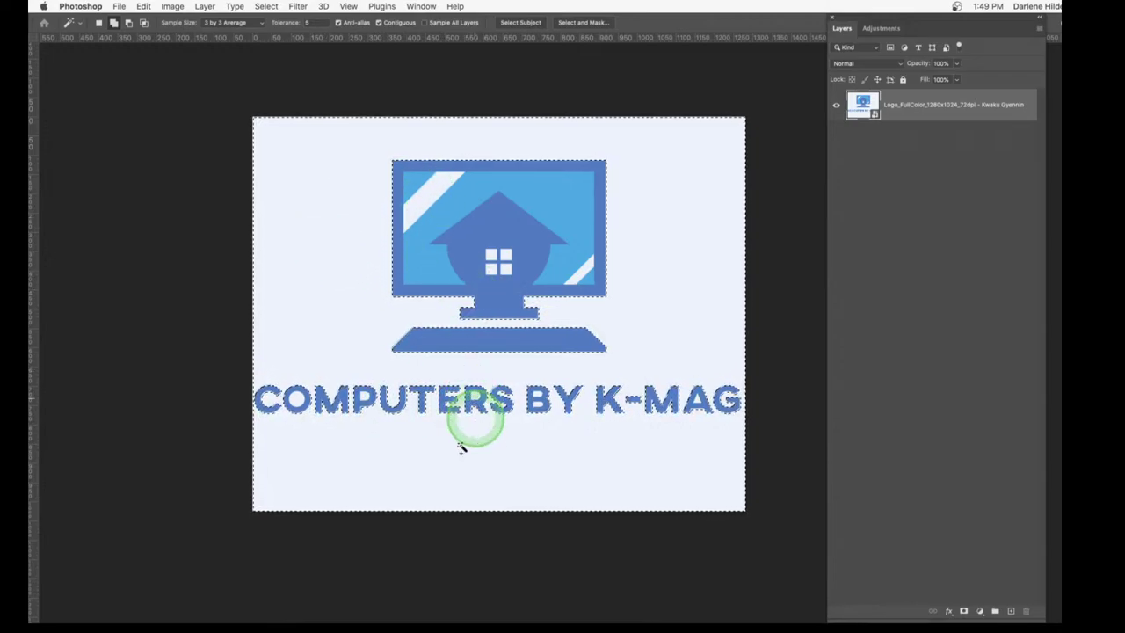
click(266, 6)
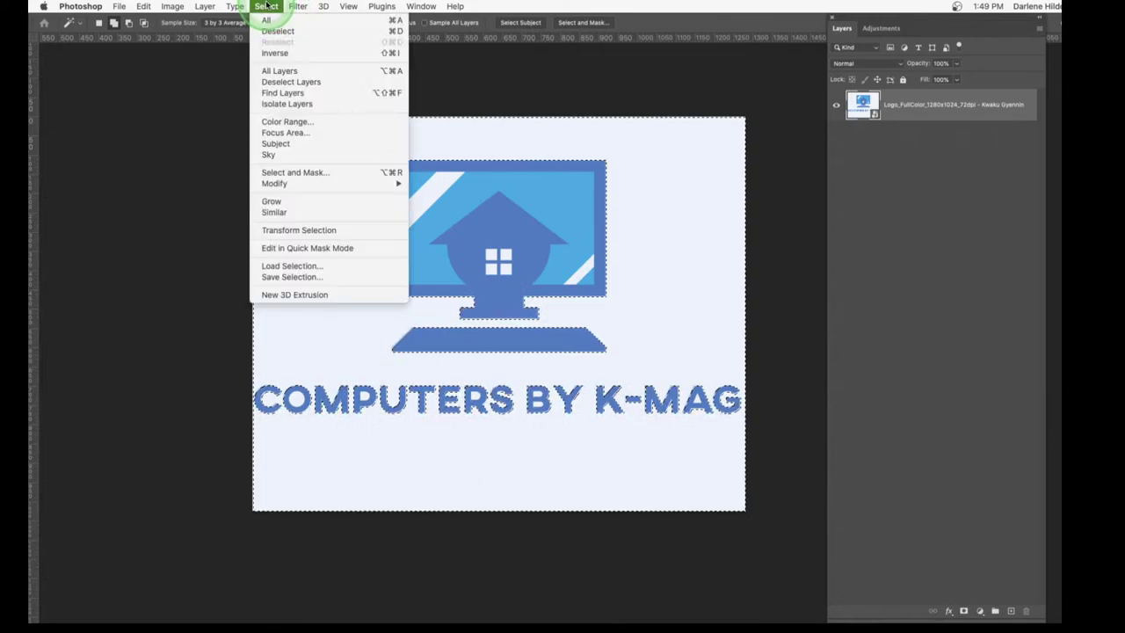
click(275, 213)
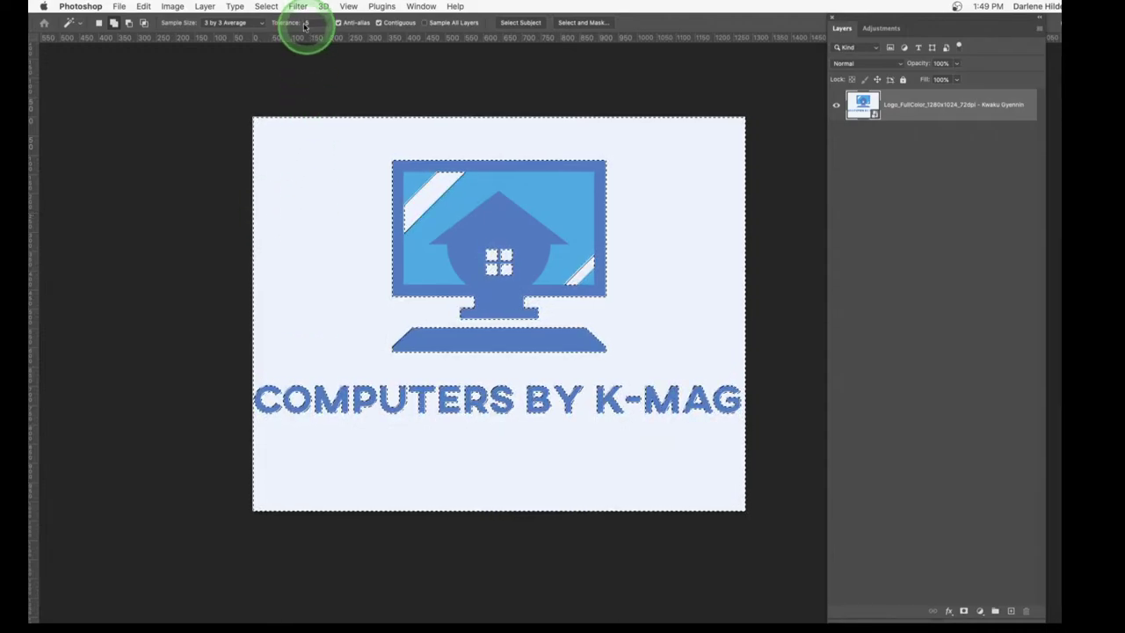
click(266, 6)
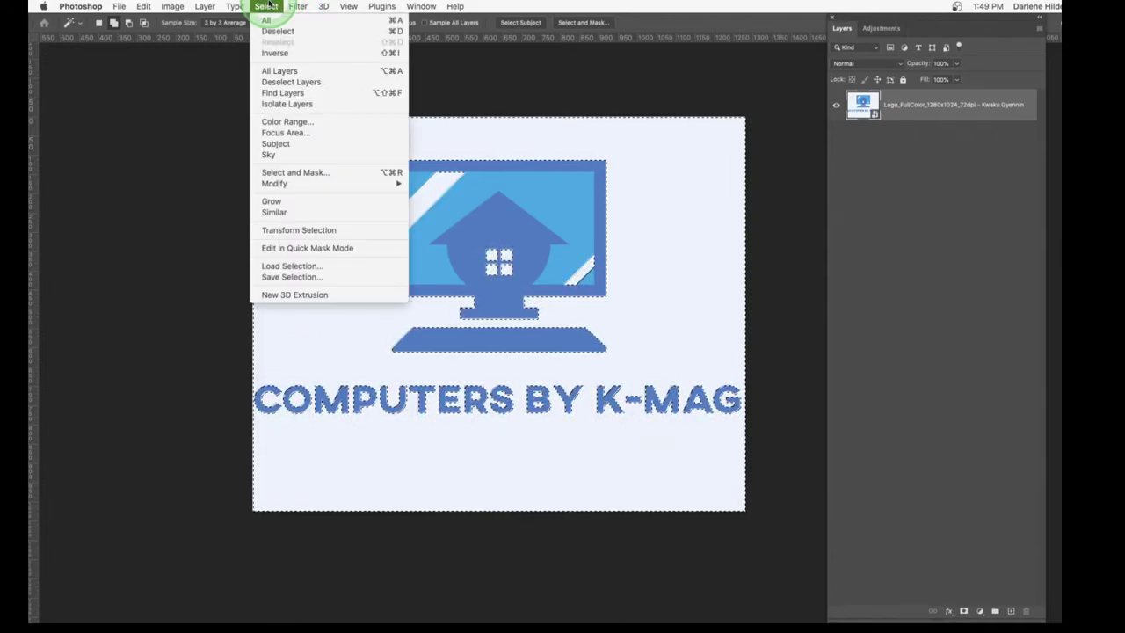
click(265, 53)
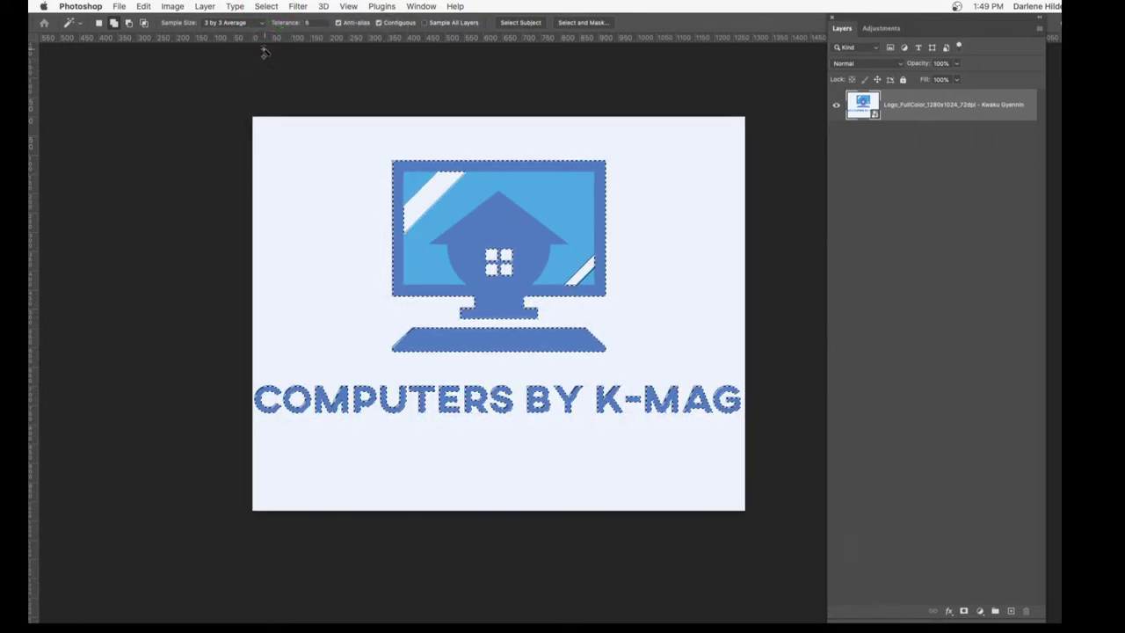
Try Select Subject and Select and Mask on the logo, then leave the refinement view
drag(264, 52, 522, 25)
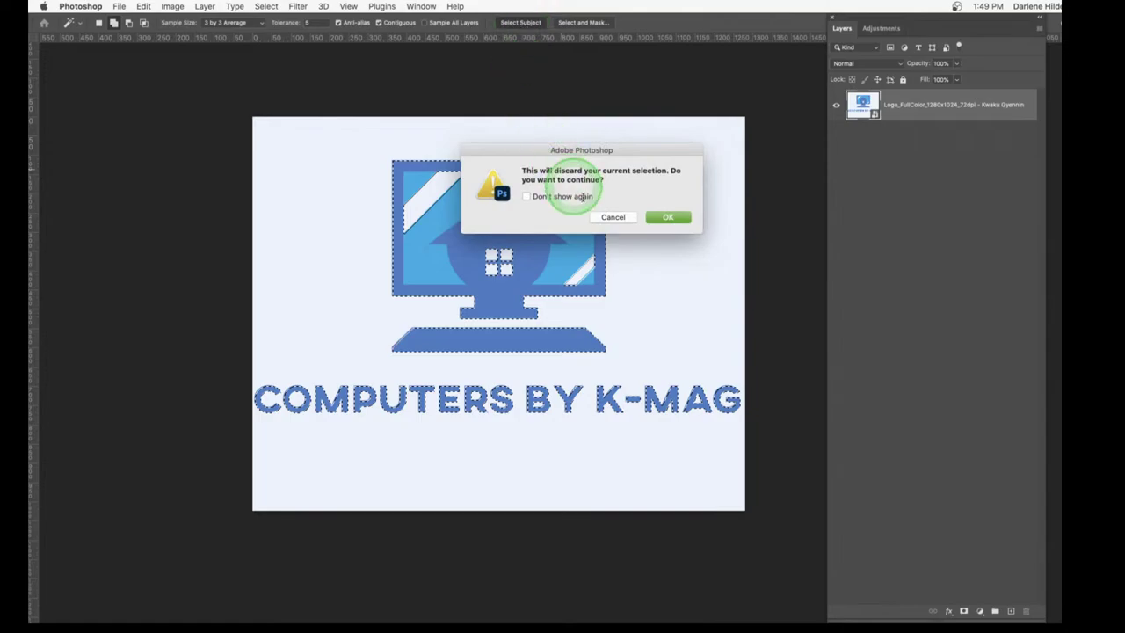
click(668, 217)
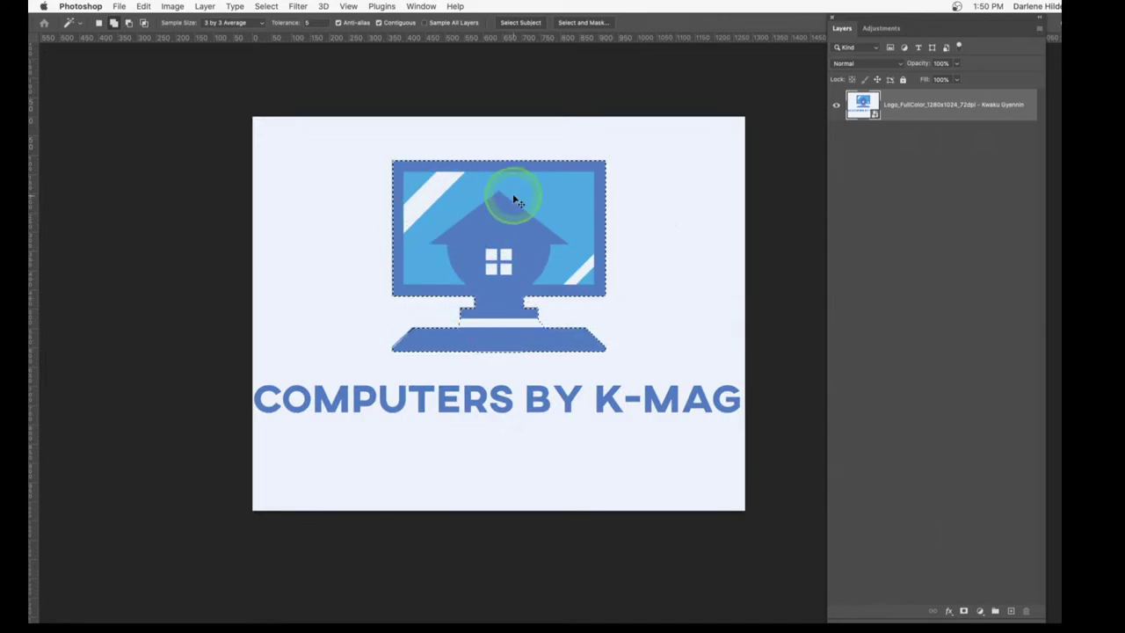
click(405, 180)
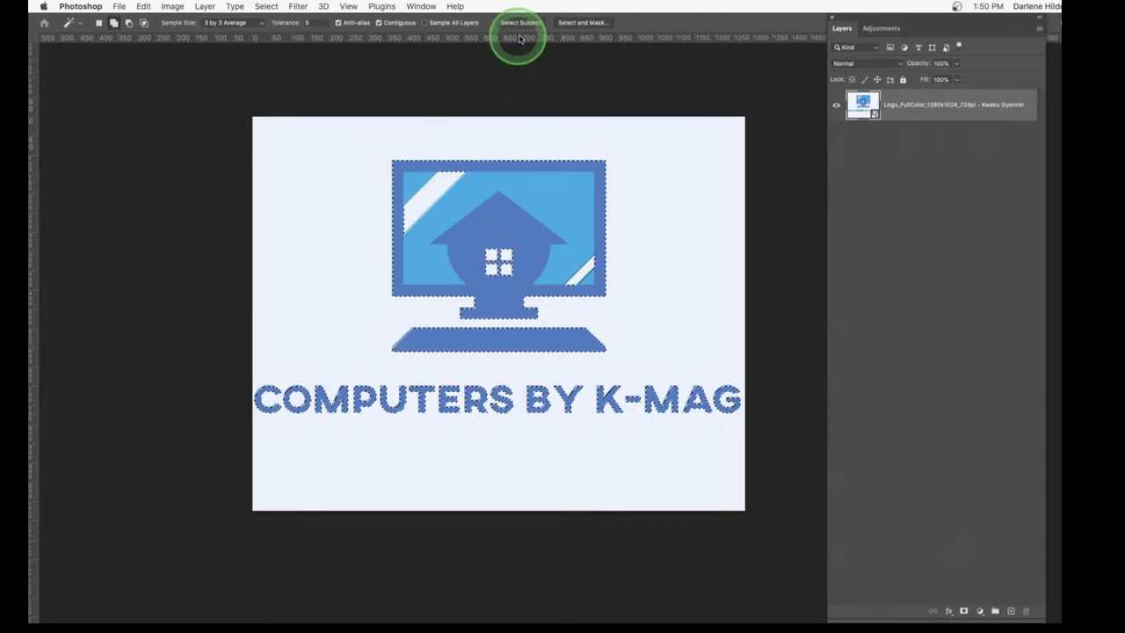
click(572, 24)
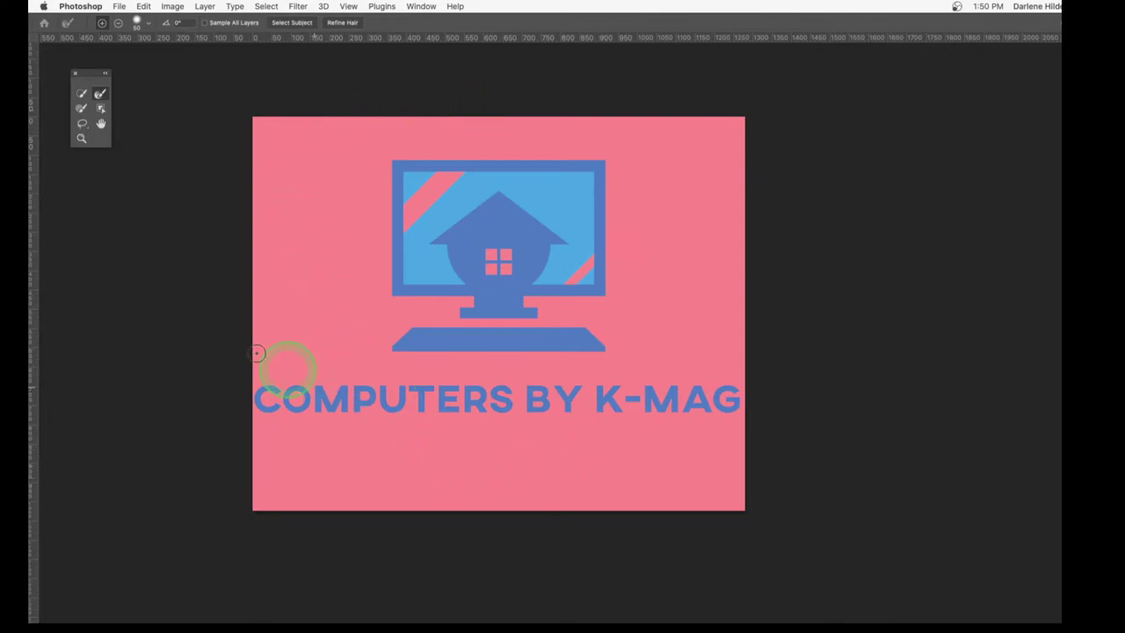
mouse_move(247, 289)
mouse_down()
mouse_move(201, 277)
mouse_move(289, 247)
mouse_up()
key(Return)
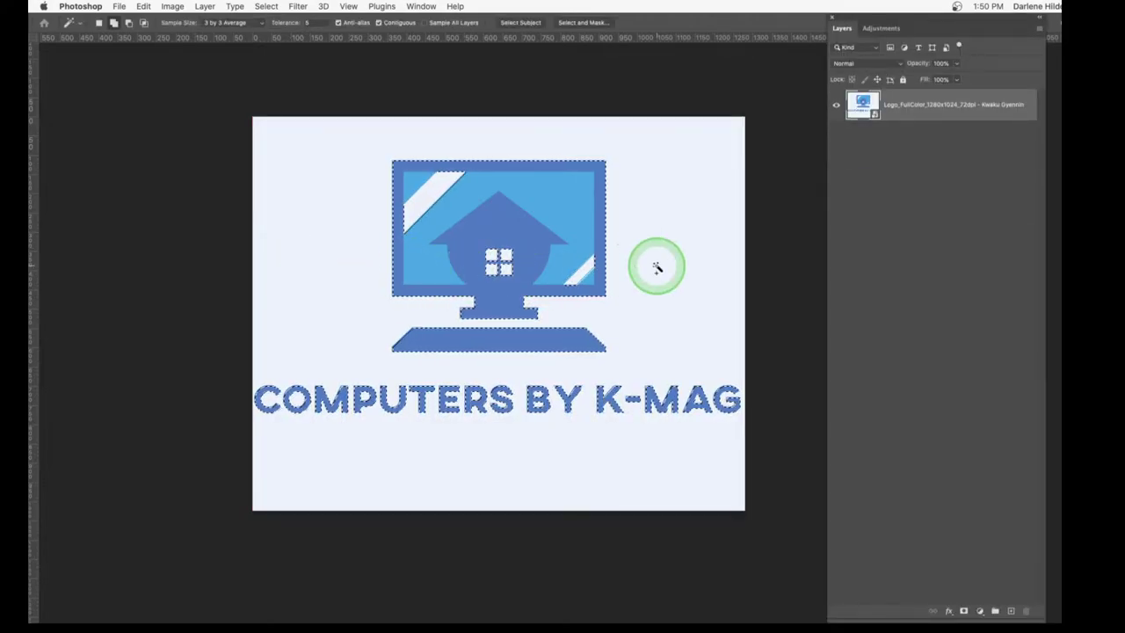
key(super+d)
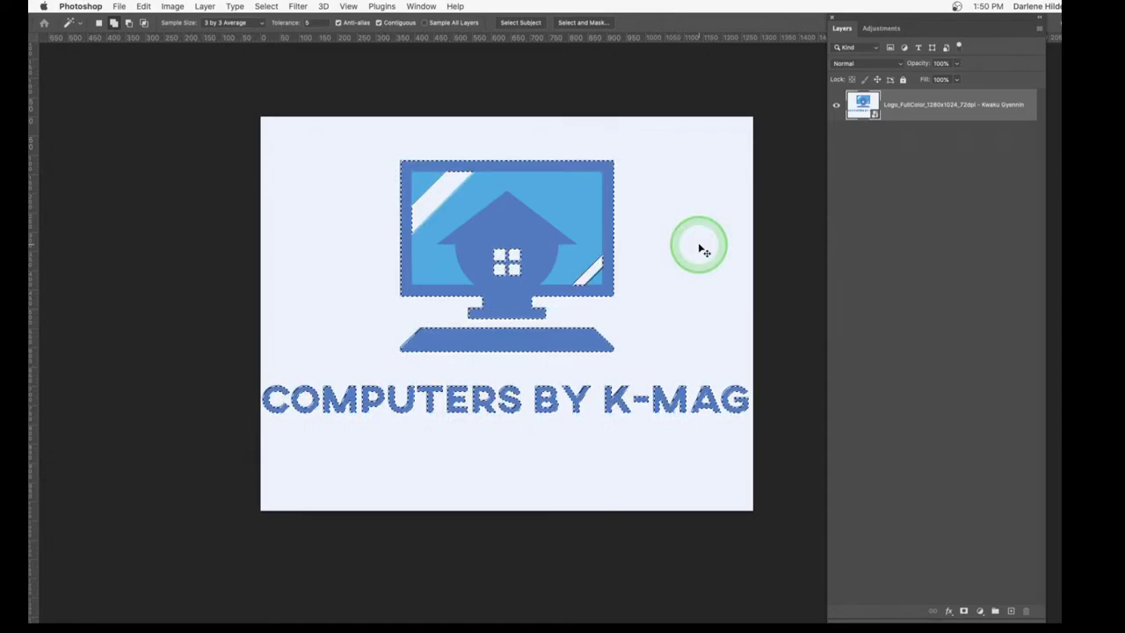
Copy the selected logo to Layer 1, hide the original layer, and zoom in on its edges
key(super+j)
click(699, 246)
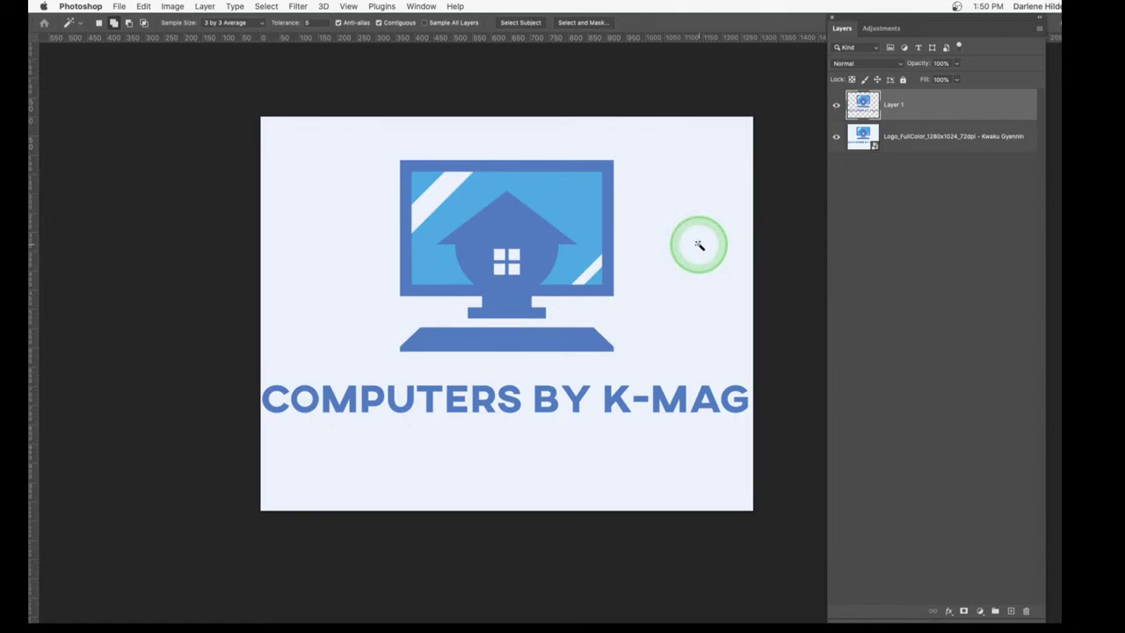
click(836, 137)
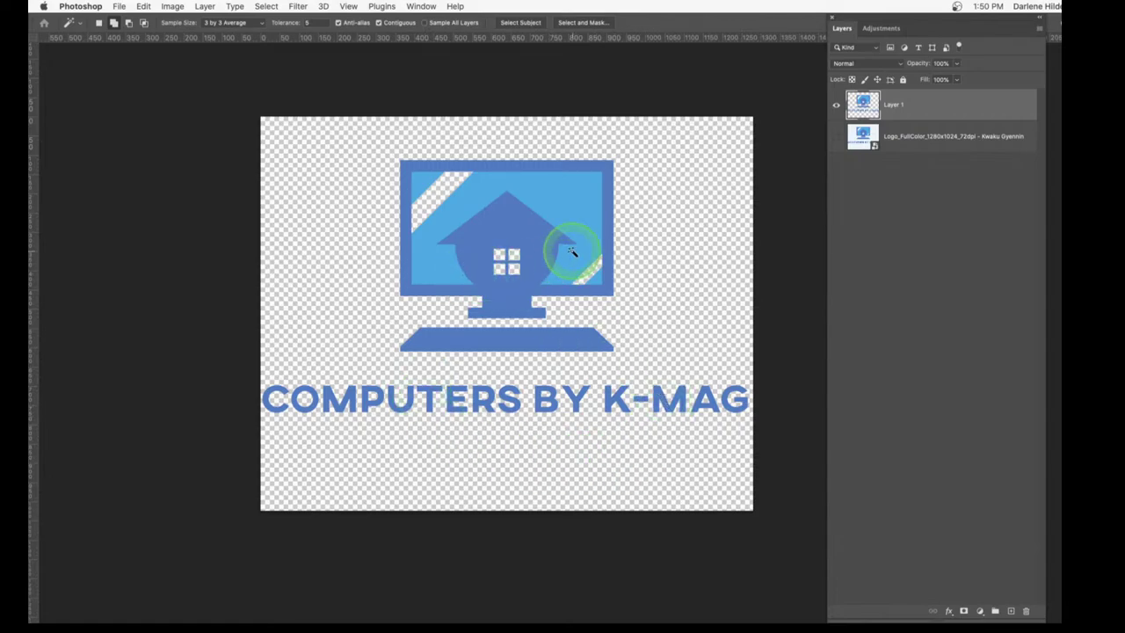
key(super+plus)
key(super+plus)
key(super+plus)
key(super+plus)
key(super+plus)
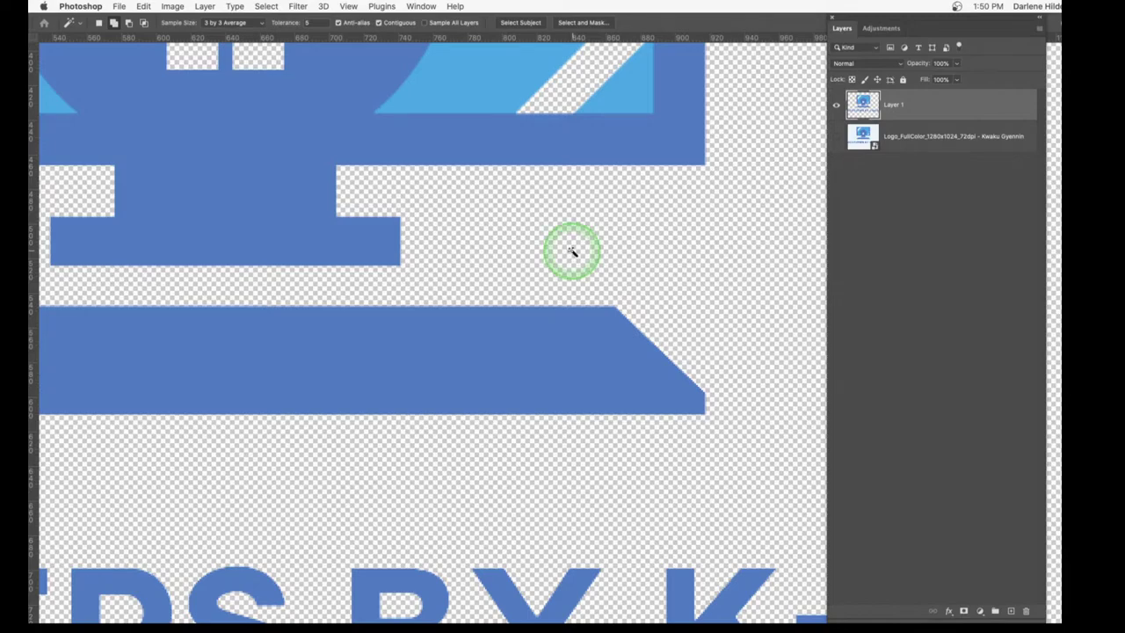
scroll(571, 252, down, 5)
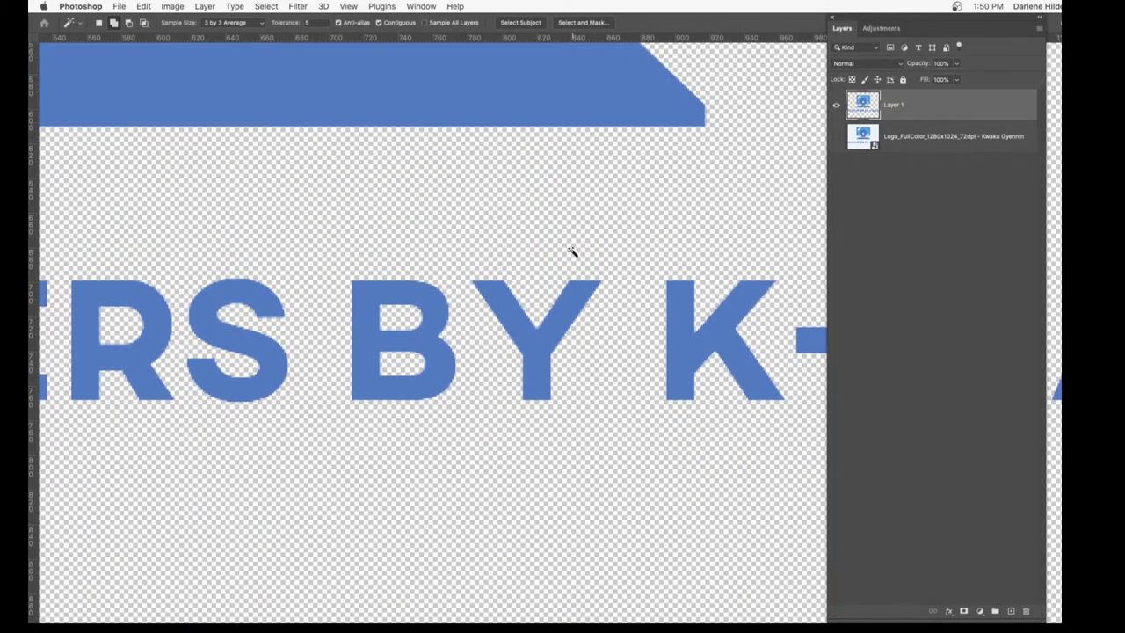
scroll(571, 252, right, 5)
scroll(571, 253, up, 10)
scroll(572, 253, left, 10)
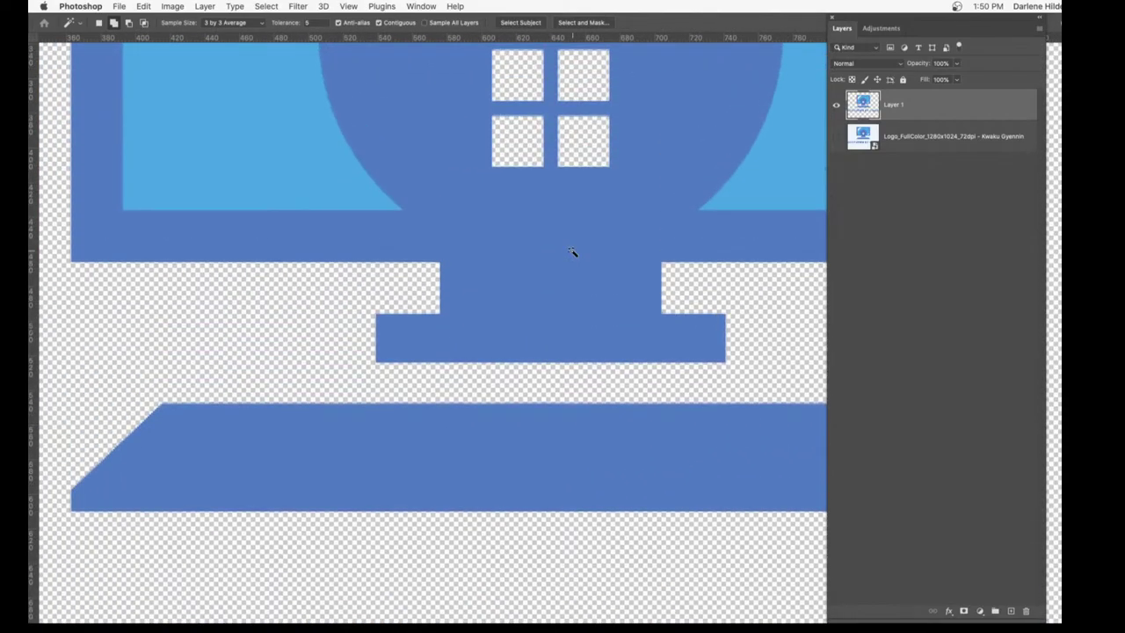
scroll(571, 252, down, 4)
click(839, 178)
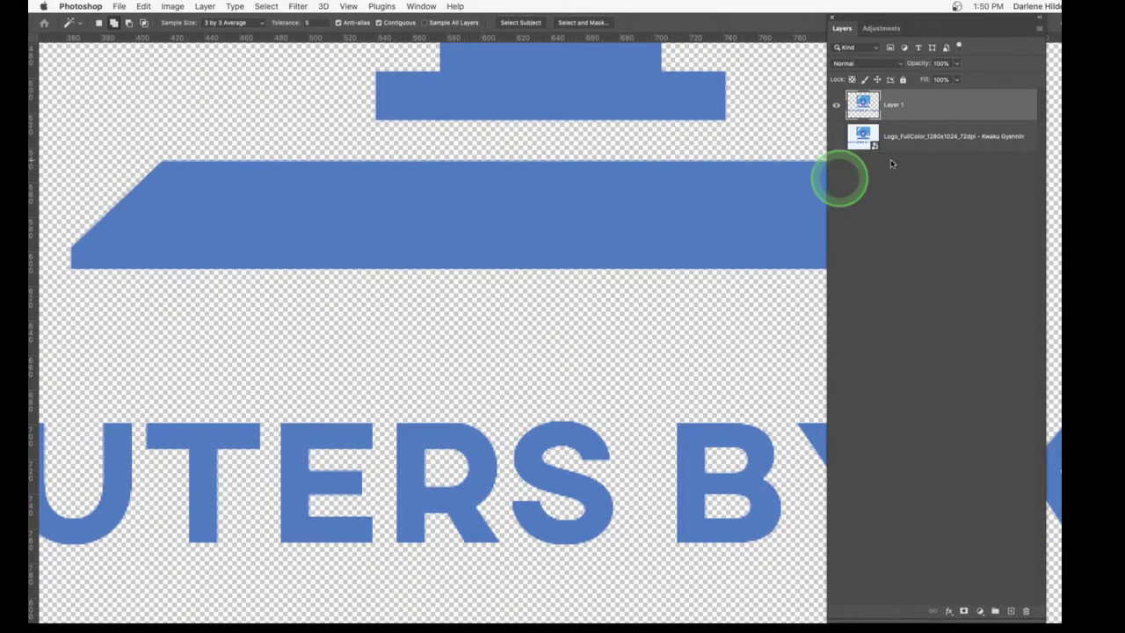
Create an empty Layer 2 and move it below Layer 1
click(1039, 31)
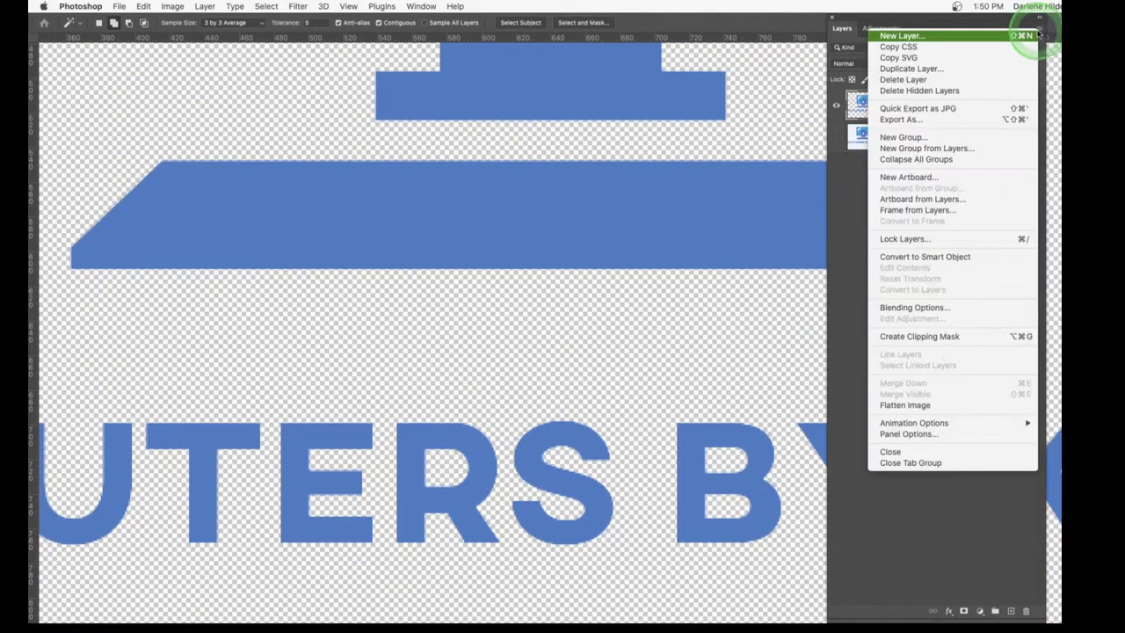
click(959, 35)
key(Return)
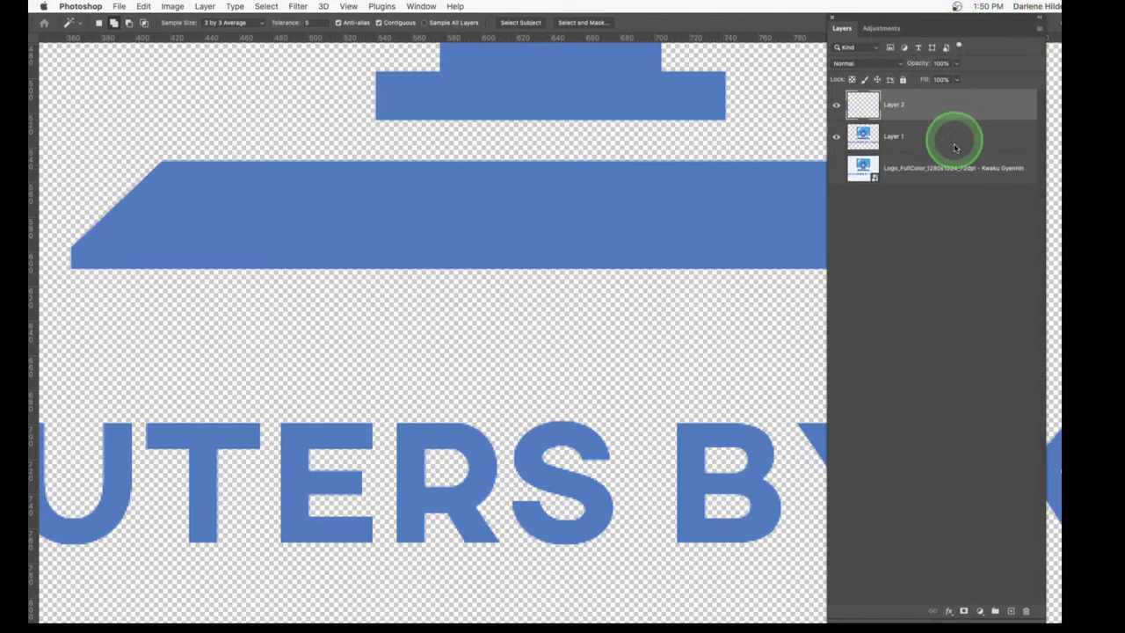
drag(950, 108, 949, 149)
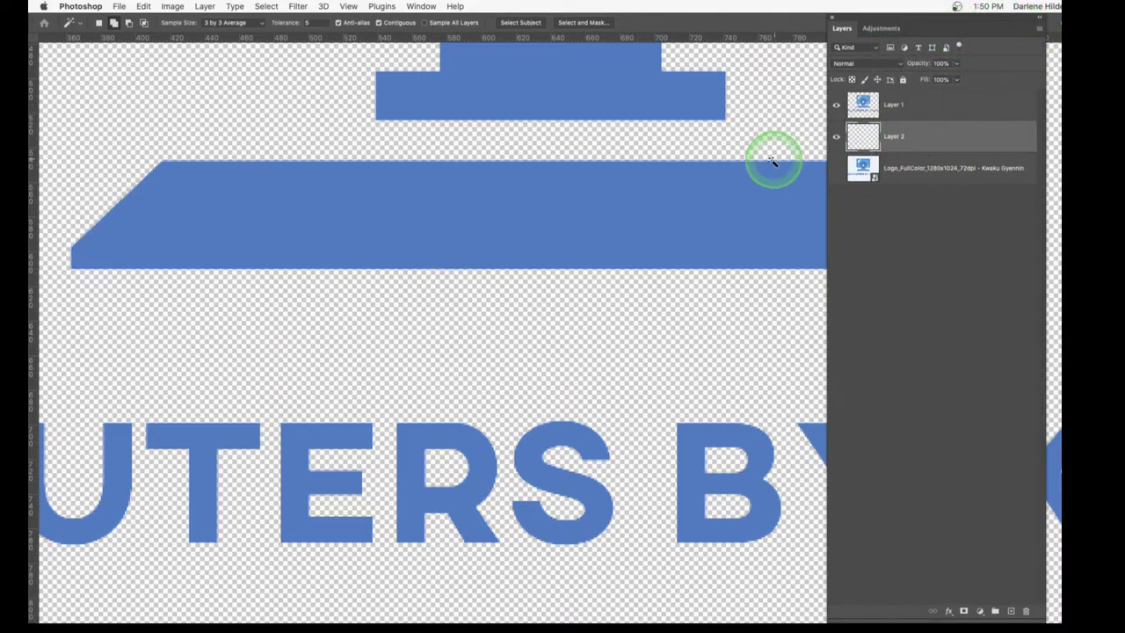
key(super+minus)
key(super+minus)
key(super+minus)
key(super+minus)
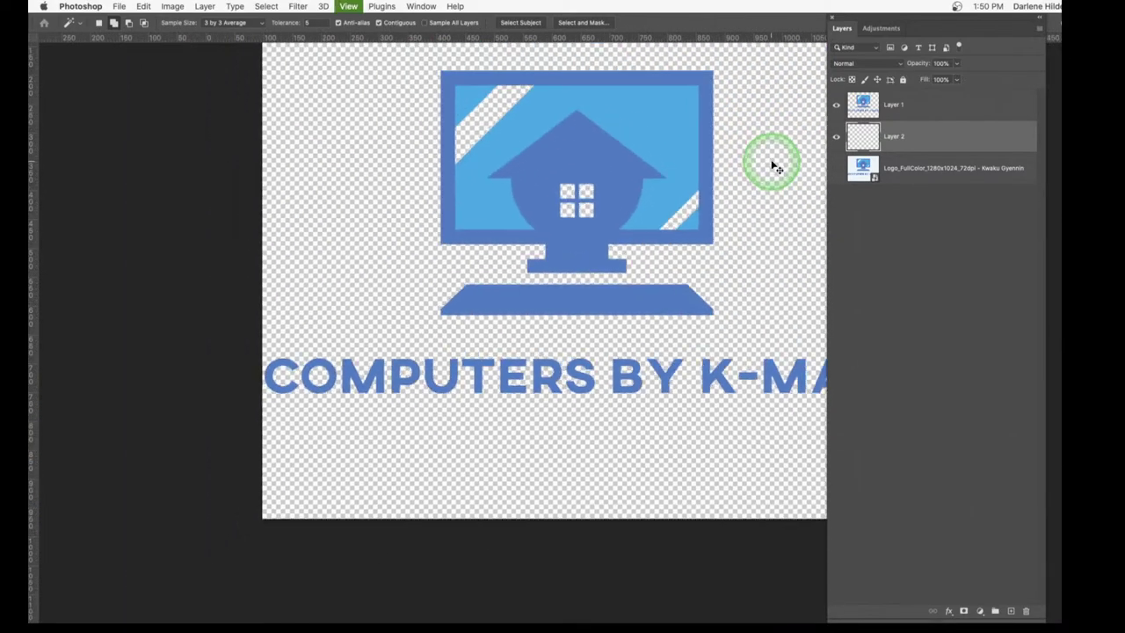
scroll(641, 210, right, 1)
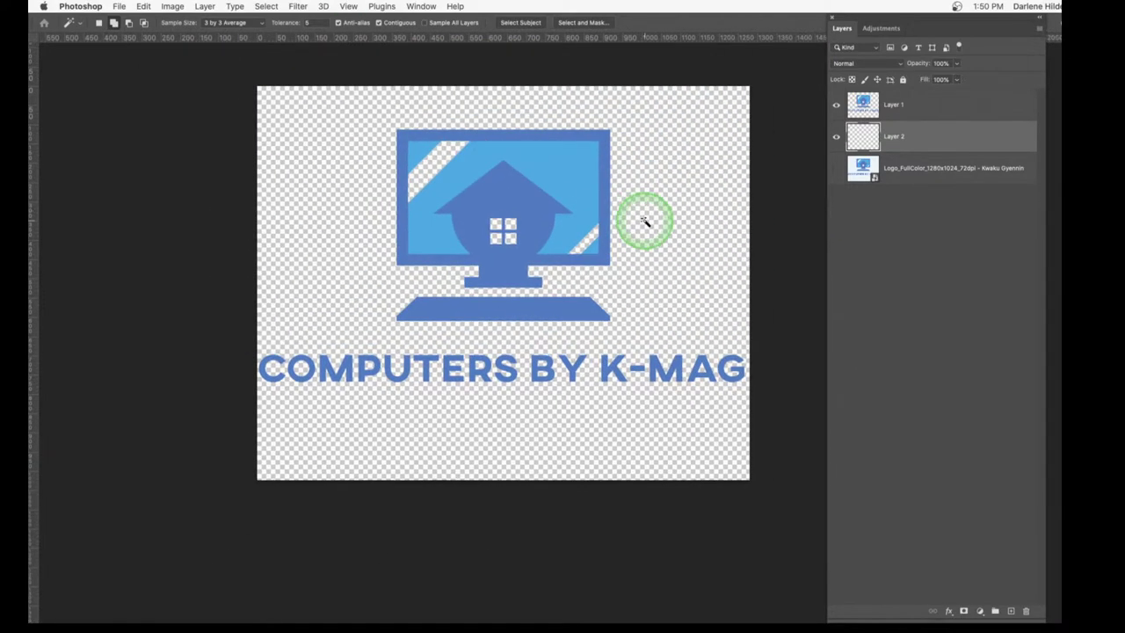
Set the foreground colour to red (600000)
click(1060, 303)
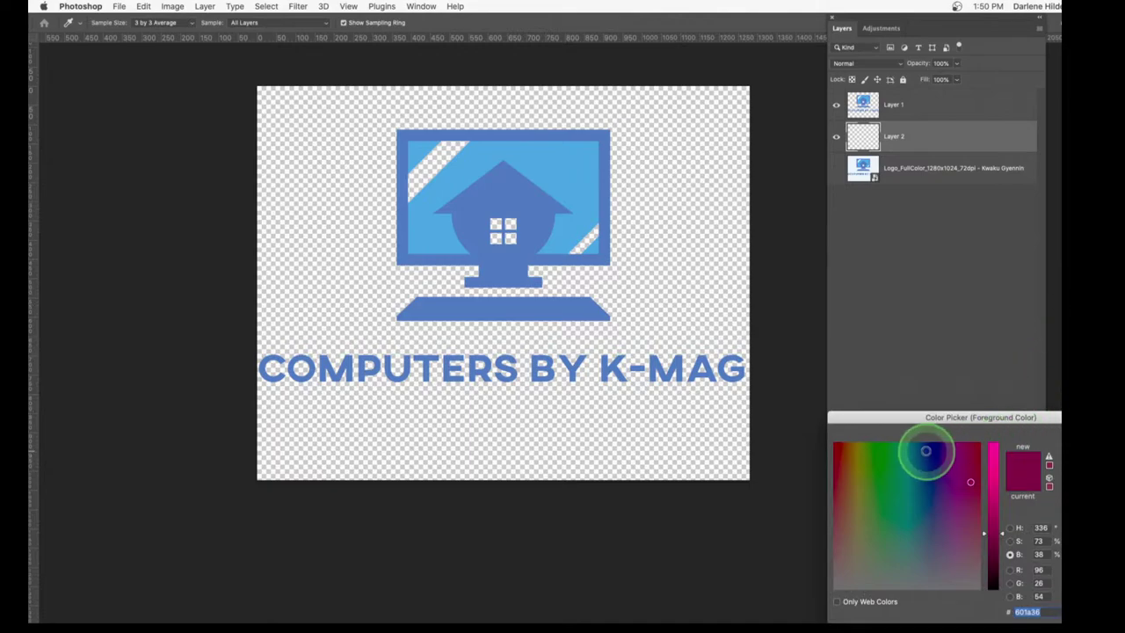
click(1055, 442)
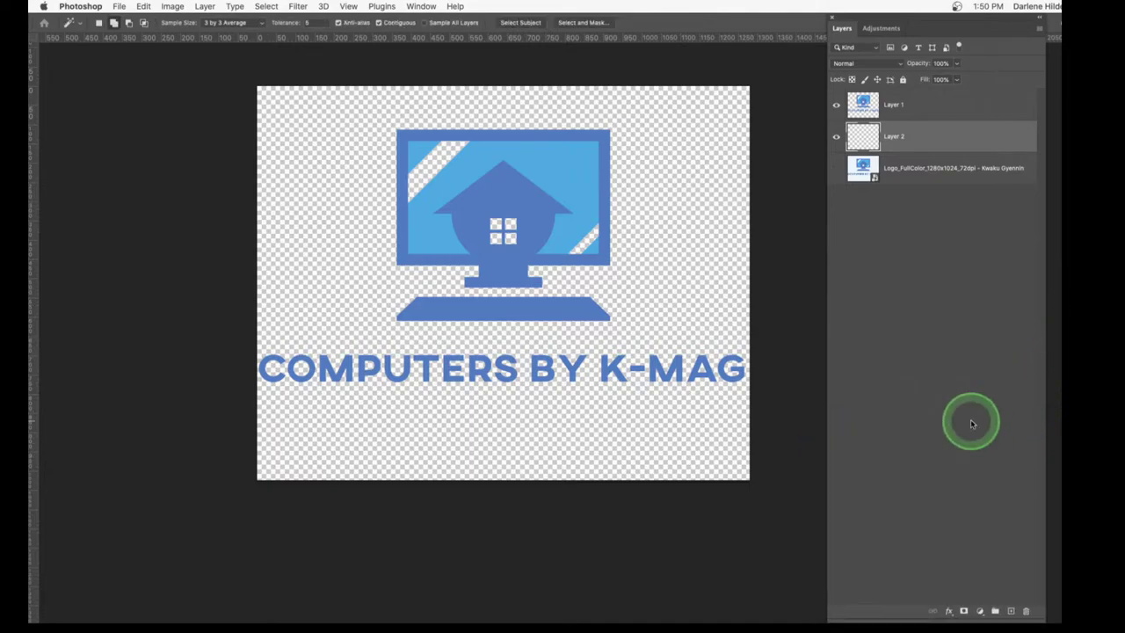
click(1058, 309)
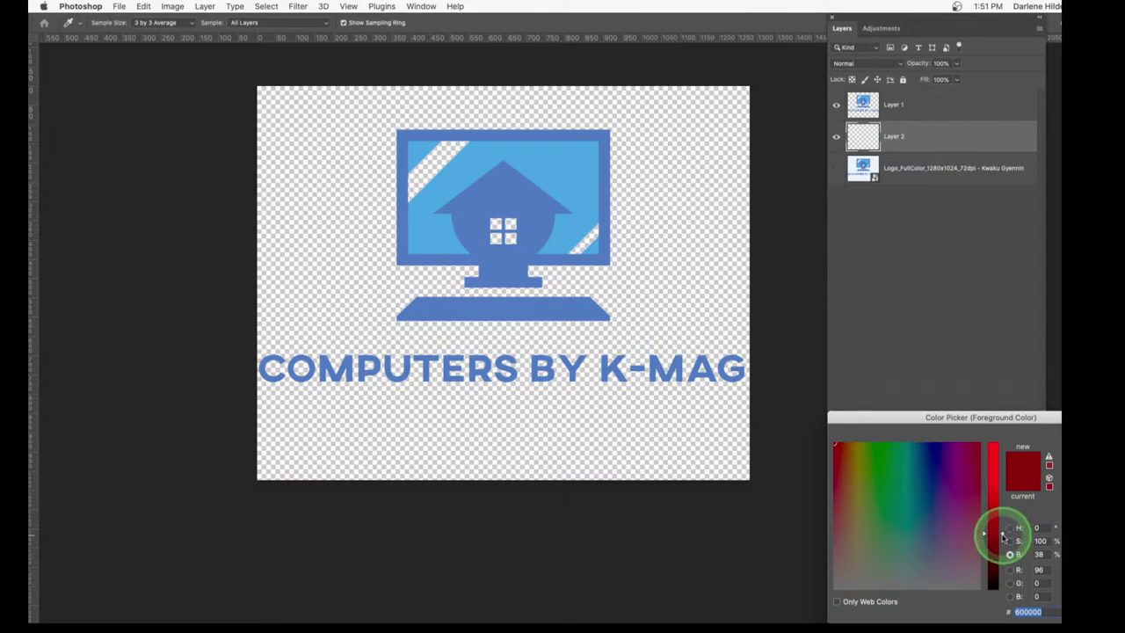
drag(1005, 535, 1026, 448)
click(1060, 433)
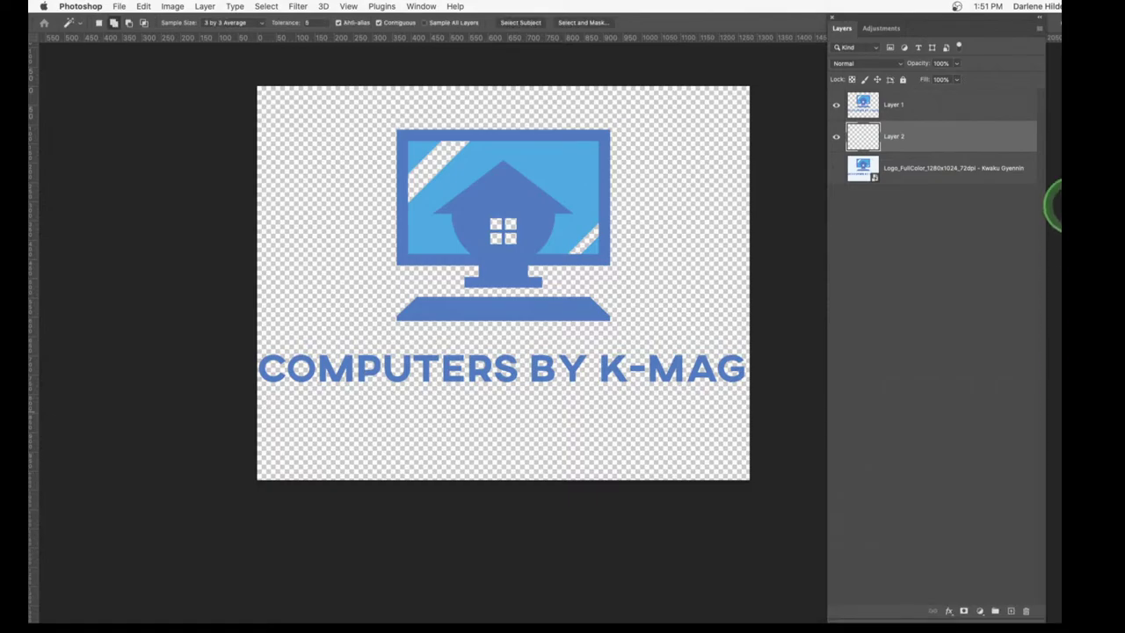
Paint Bucket-fill Layer 2 with solid red and zoom in to check the logo's edges
key(g)
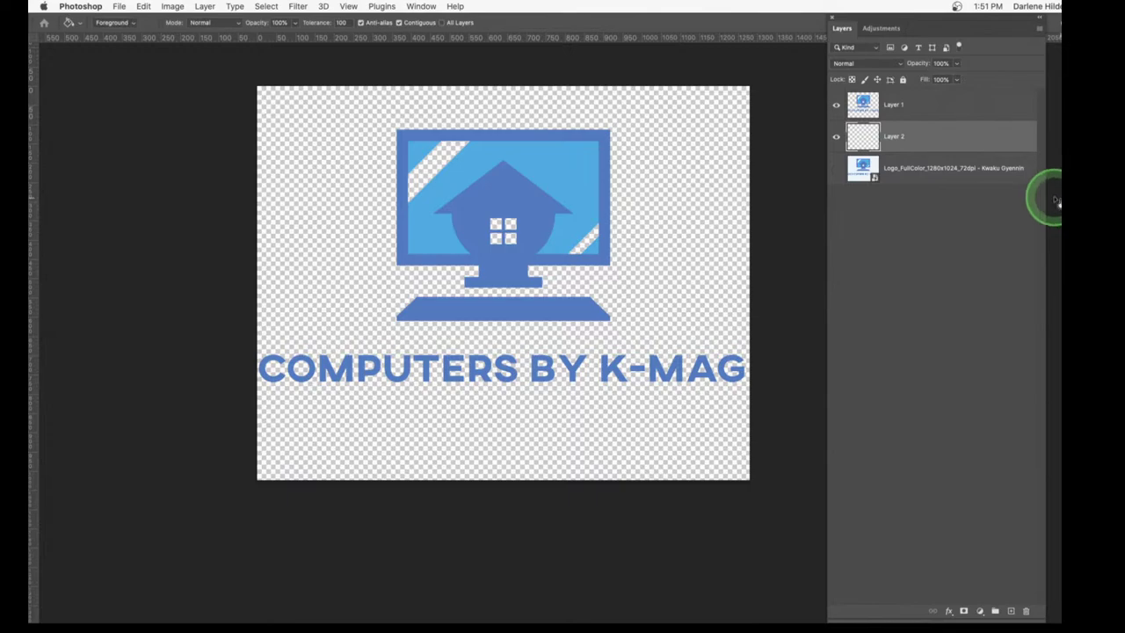
click(733, 195)
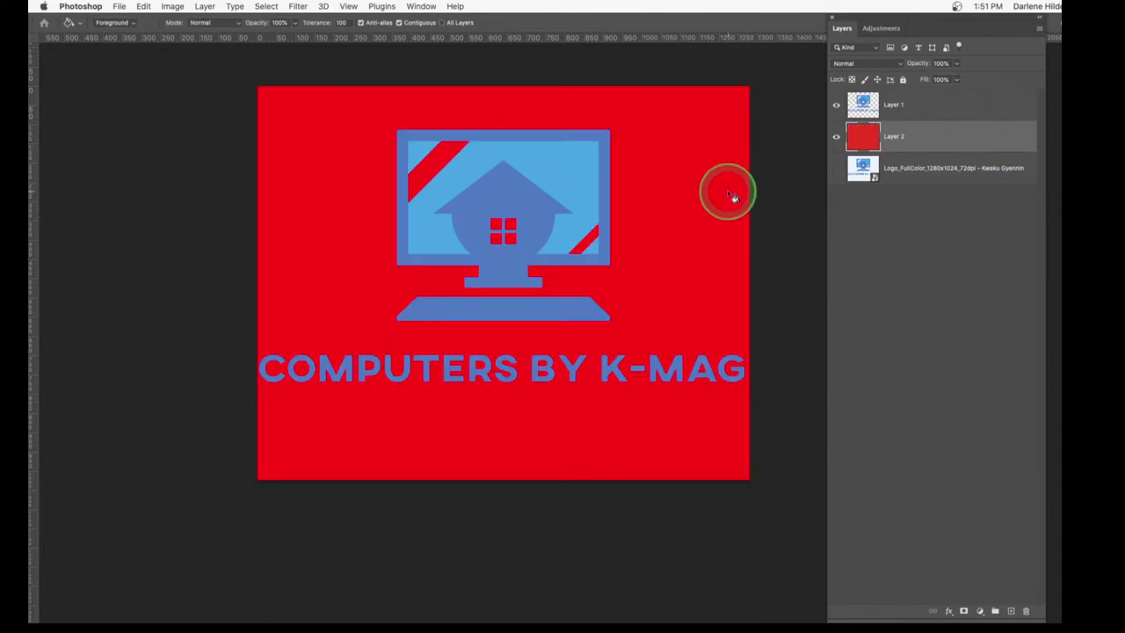
key(super+plus)
key(super+plus)
key(super+plus)
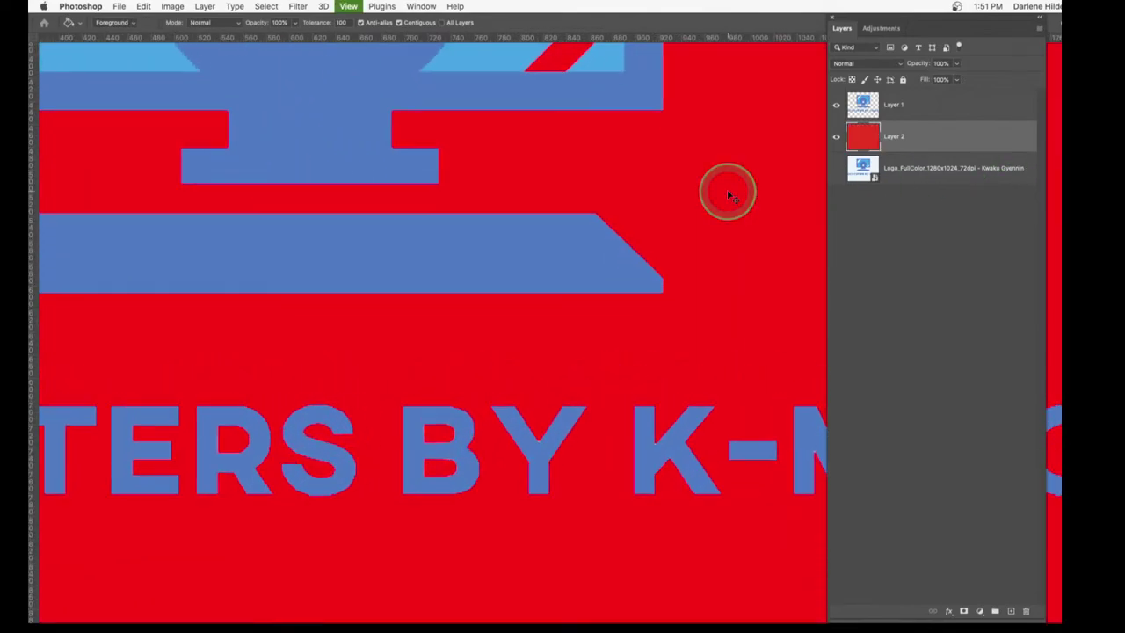
scroll(562, 244, down, 3)
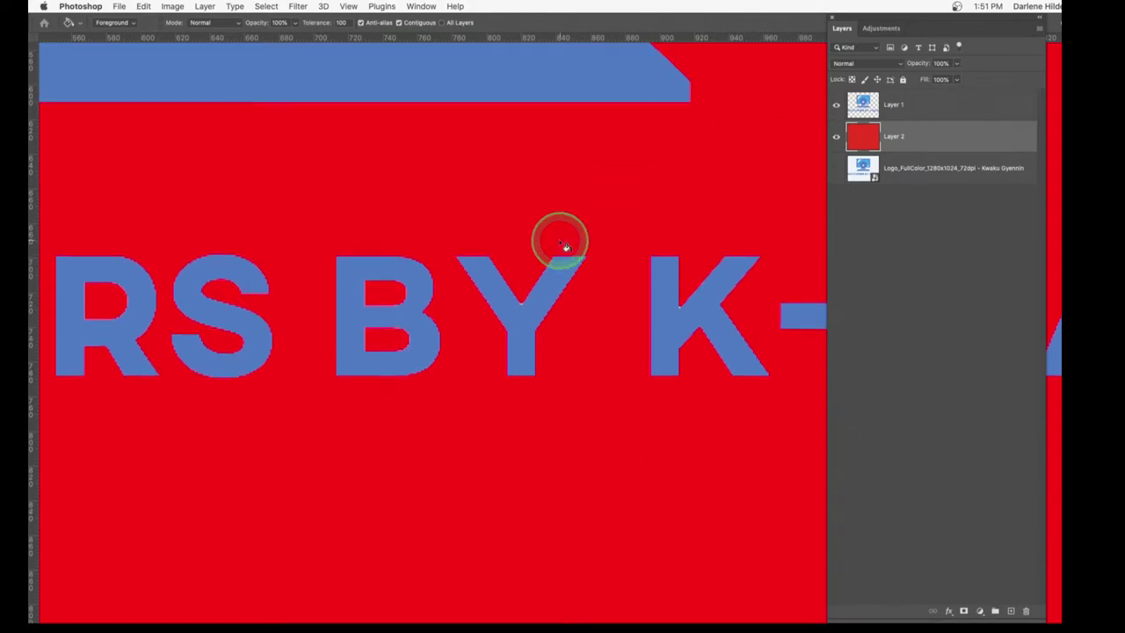
scroll(557, 244, right, 3)
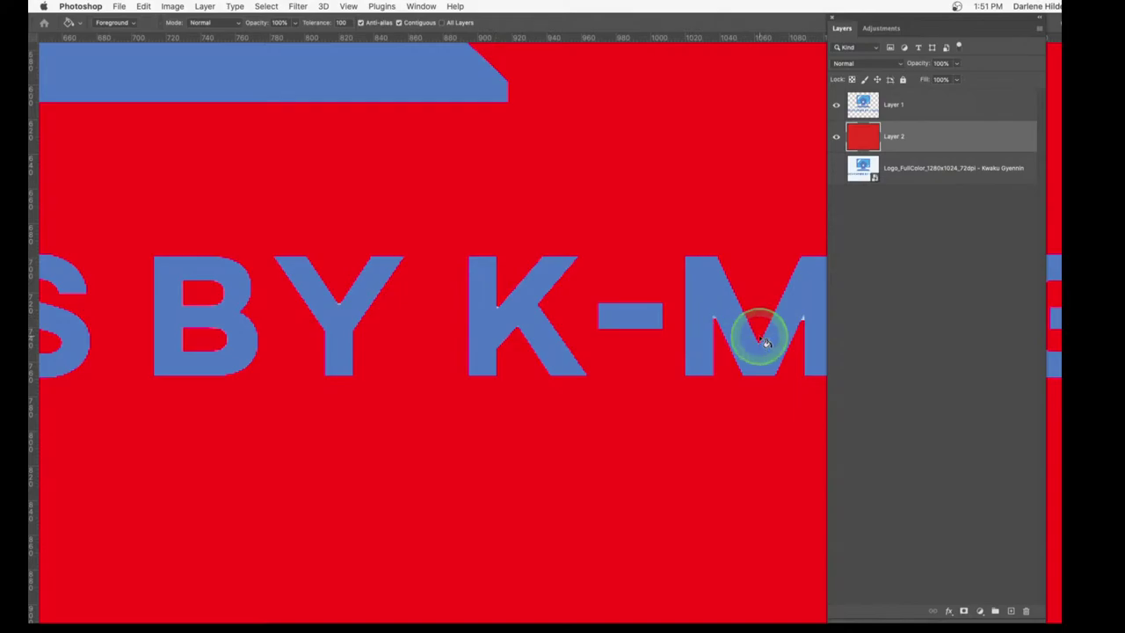
scroll(756, 338, right, 3)
scroll(763, 342, right, 3)
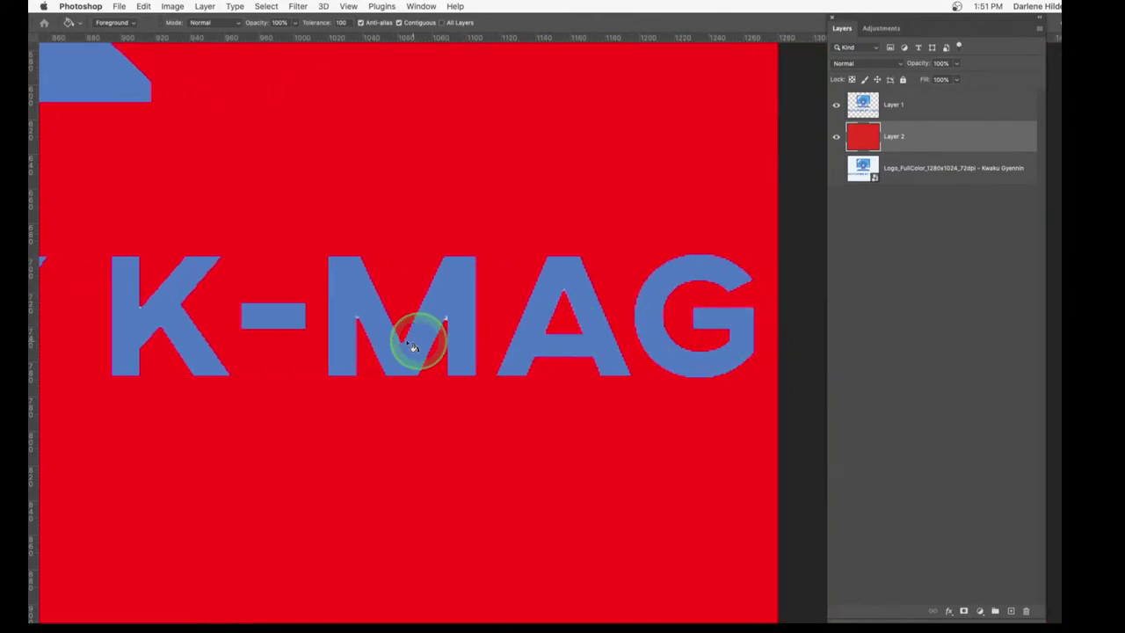
scroll(343, 327, up, 5)
scroll(343, 327, left, 5)
scroll(343, 330, up, 8)
scroll(343, 329, left, 8)
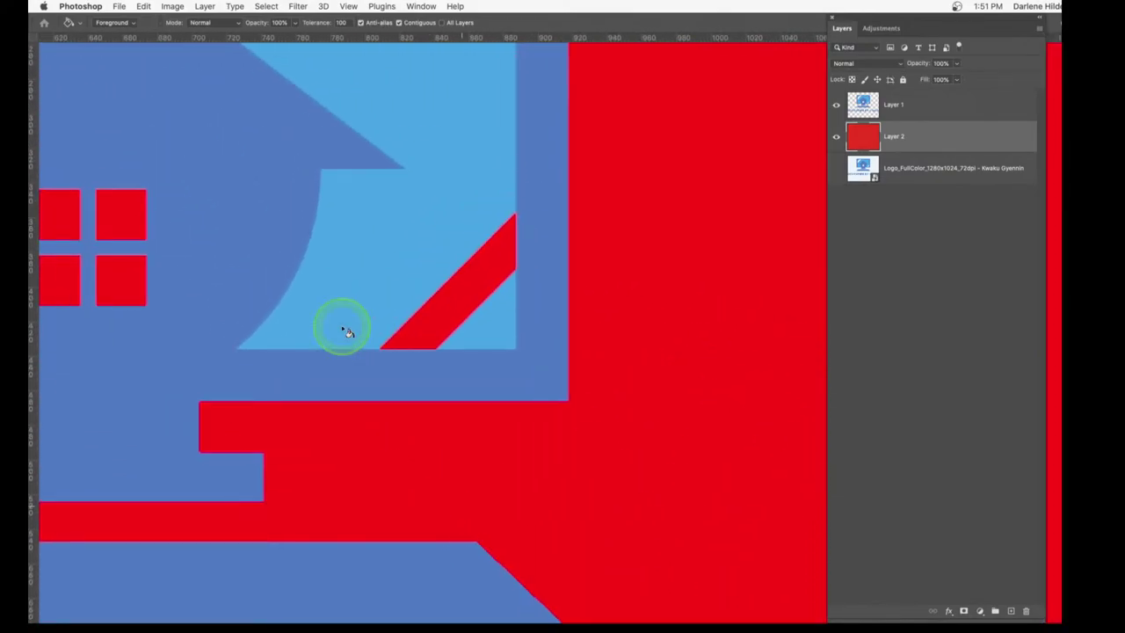
scroll(346, 331, left, 5)
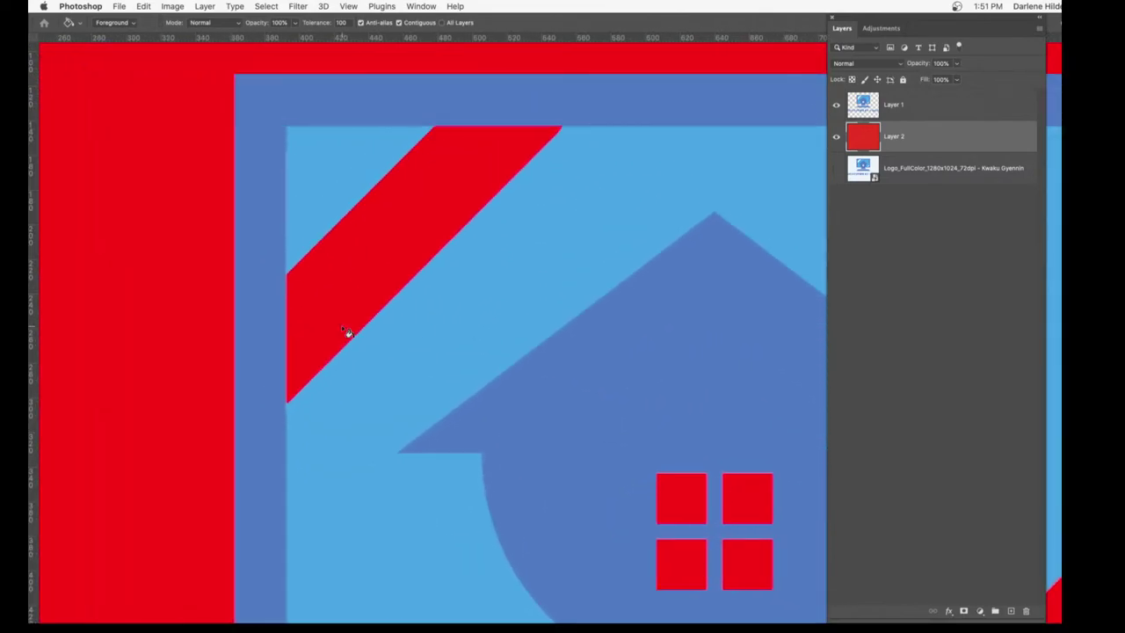
scroll(346, 330, down, 3)
Hide the red Layer 2, make Layer 1 active, and undo an accidental red fill on the logo
click(837, 137)
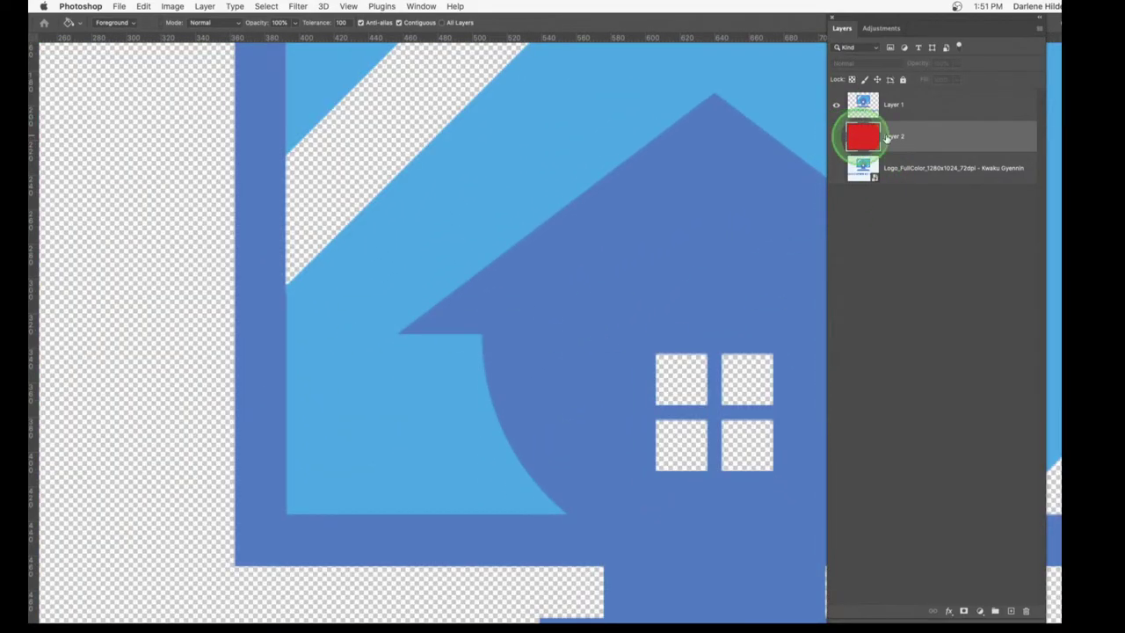
click(931, 112)
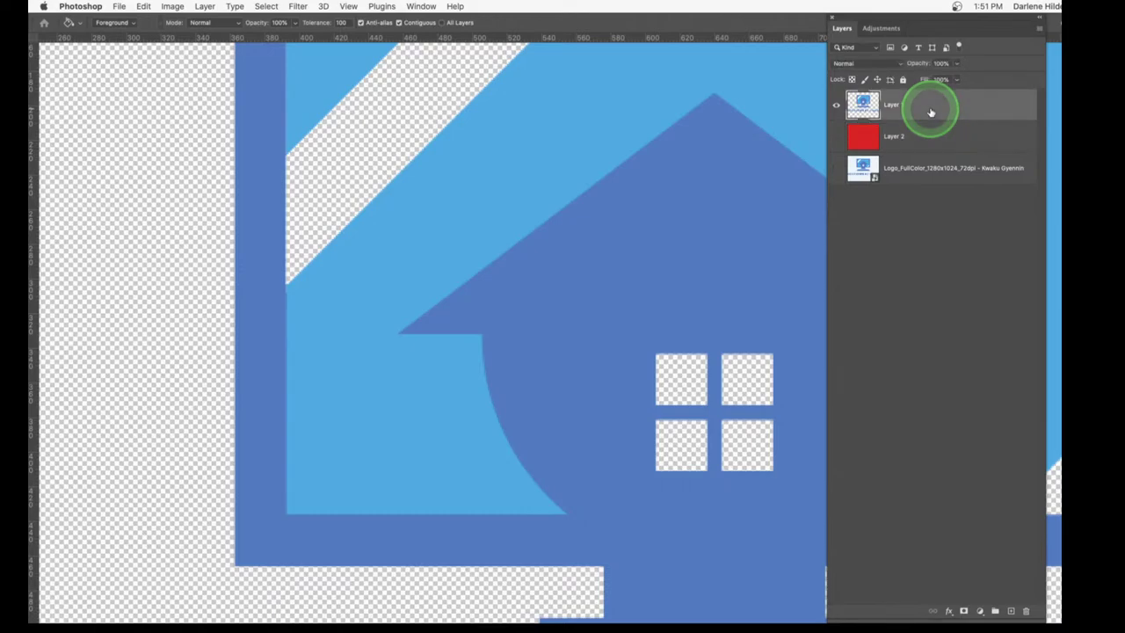
click(369, 248)
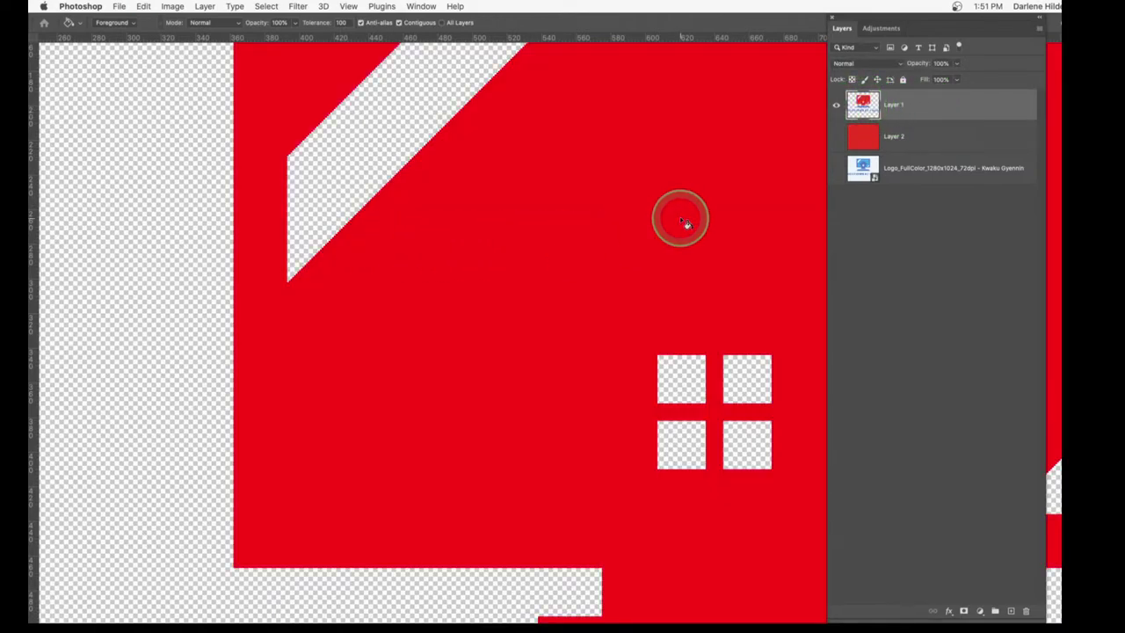
scroll(679, 218, down, 5)
key(super+z)
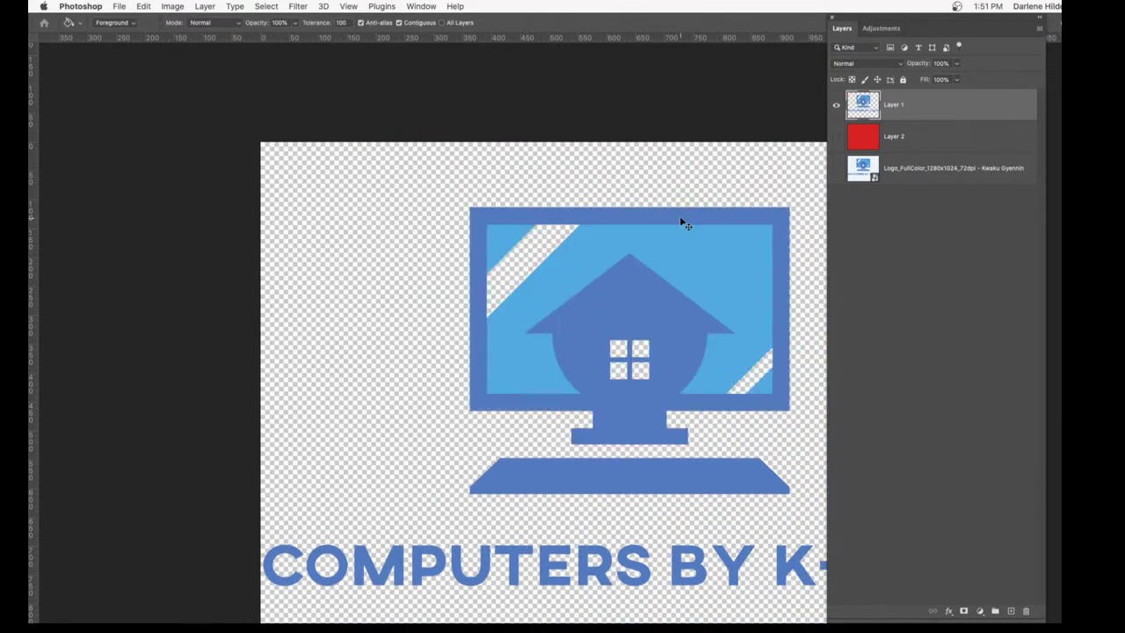
scroll(572, 226, right, 5)
scroll(572, 226, down, 3)
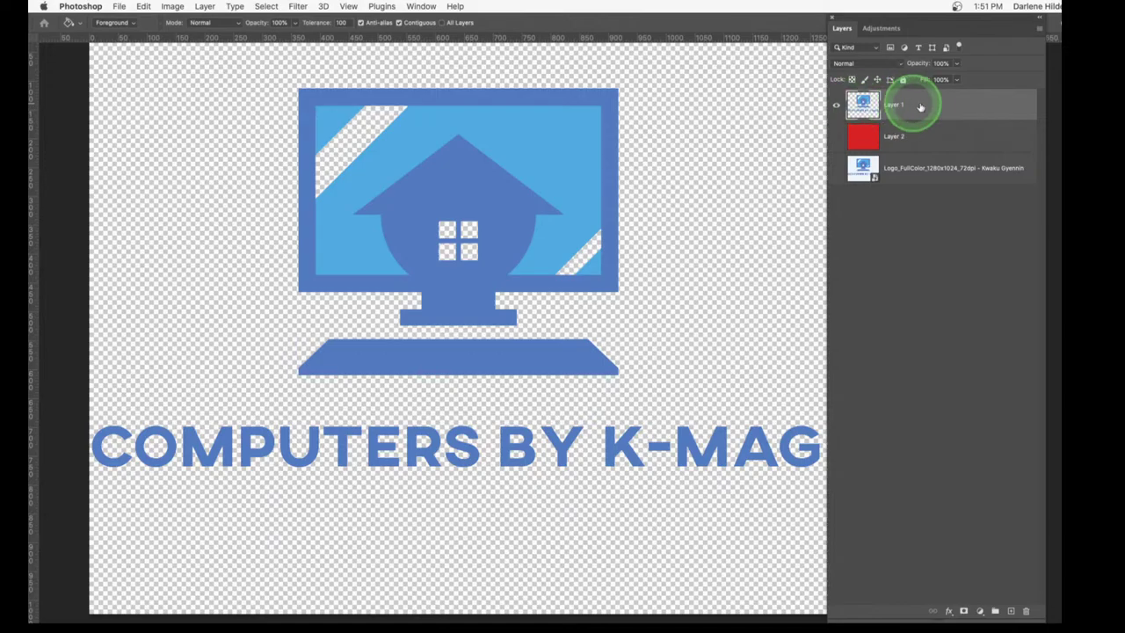
Select Layer 1's logo pixels, contract the selection slightly, and copy it onto new Layer 3
double_click(863, 104)
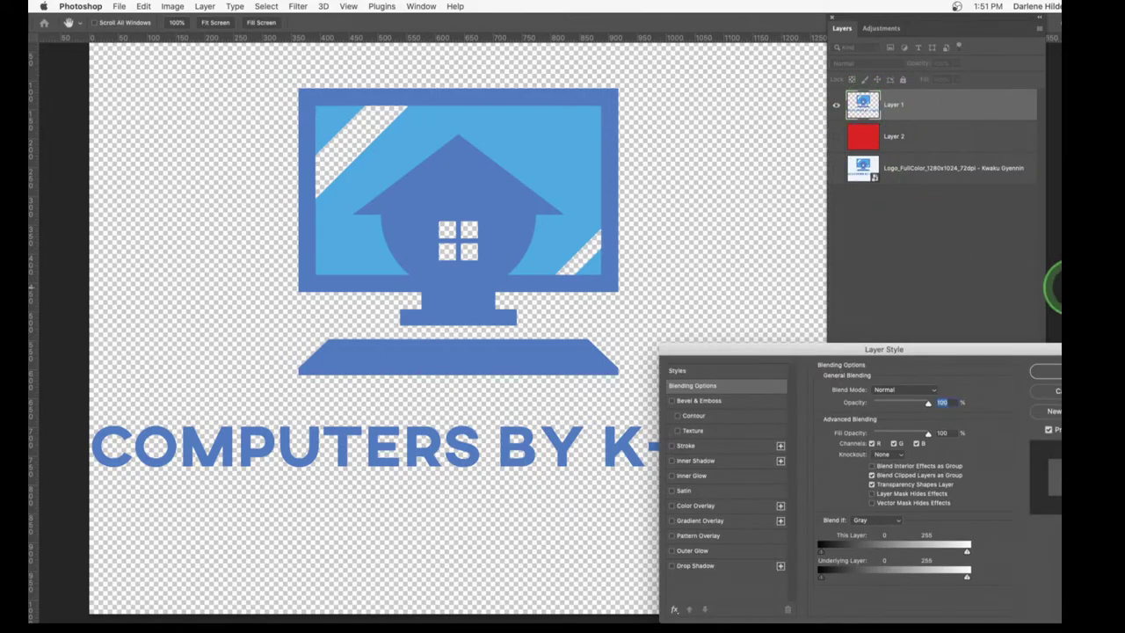
click(1054, 373)
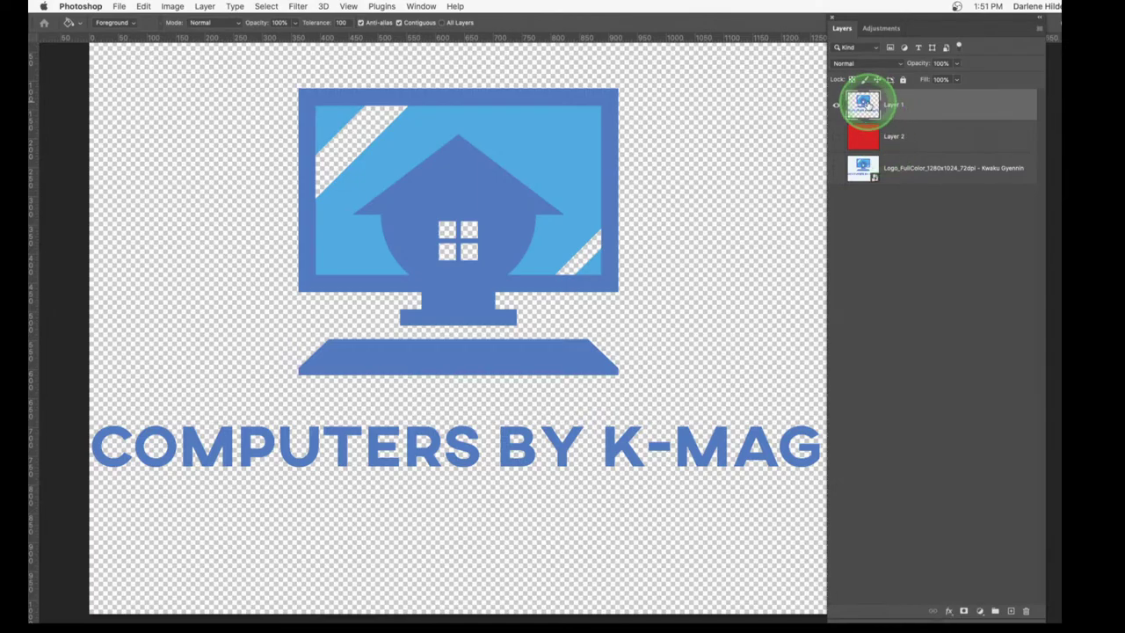
super+click(864, 104)
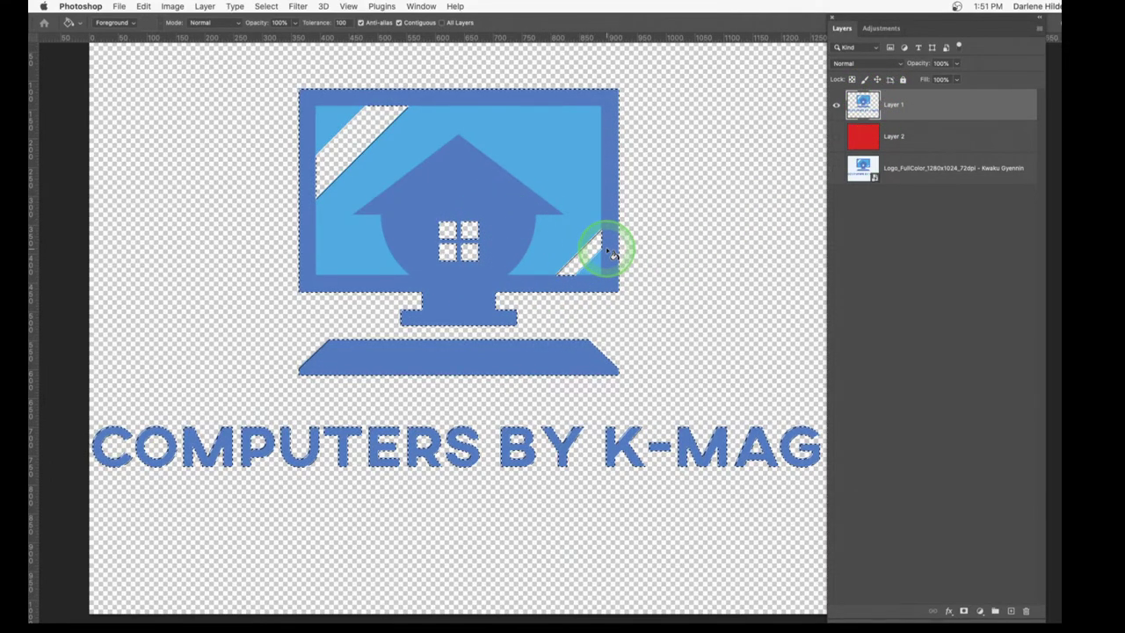
click(267, 6)
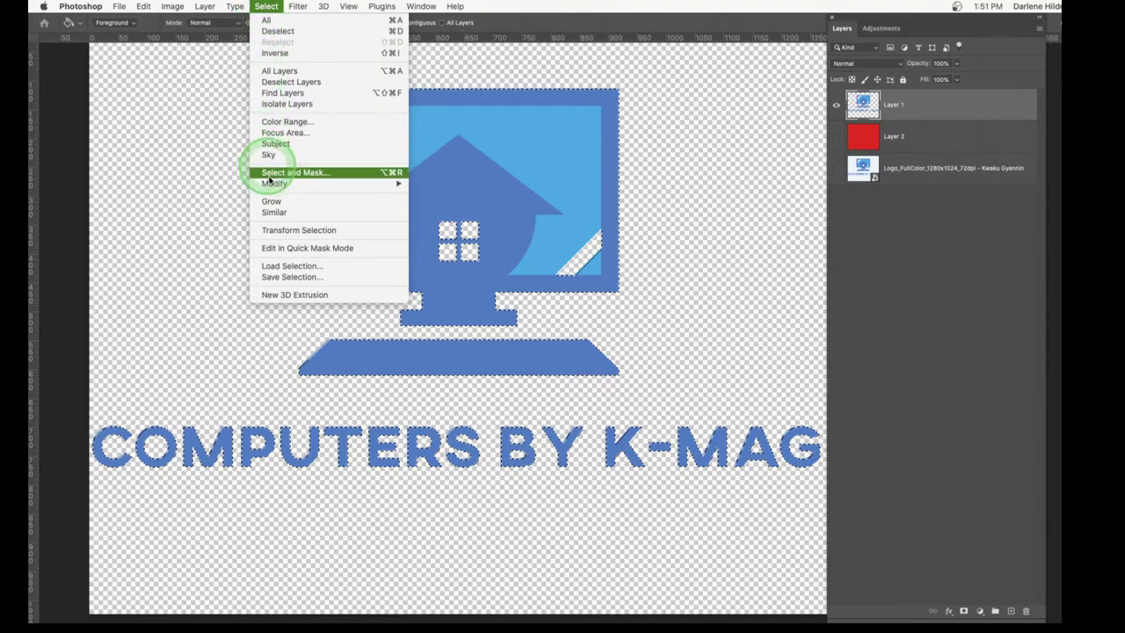
mouse_move(277, 187)
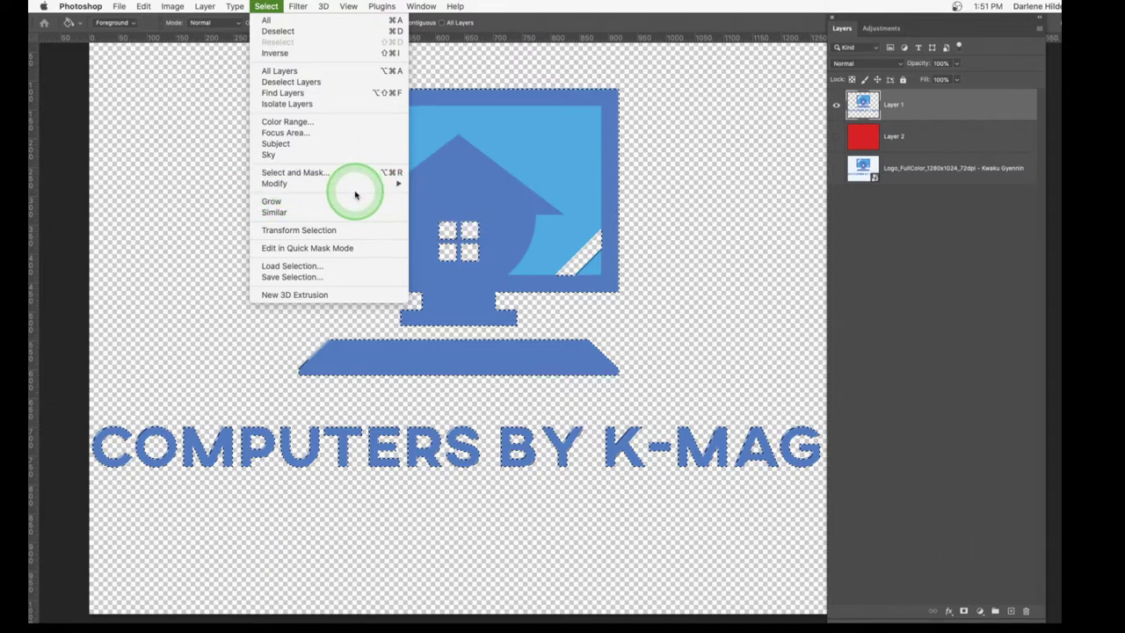
click(424, 217)
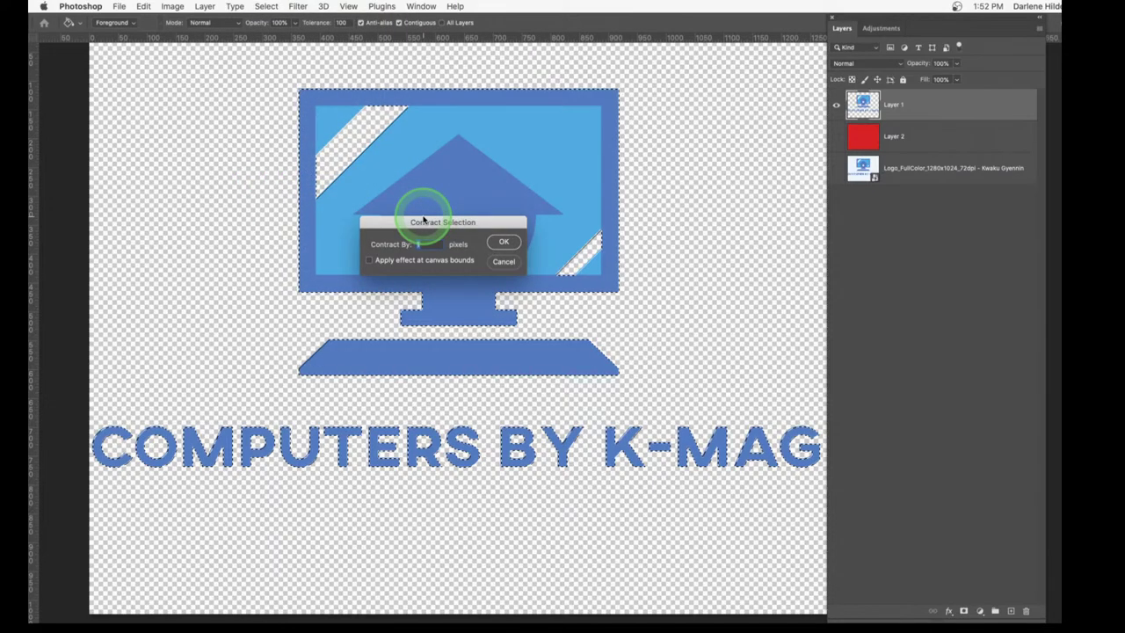
click(495, 251)
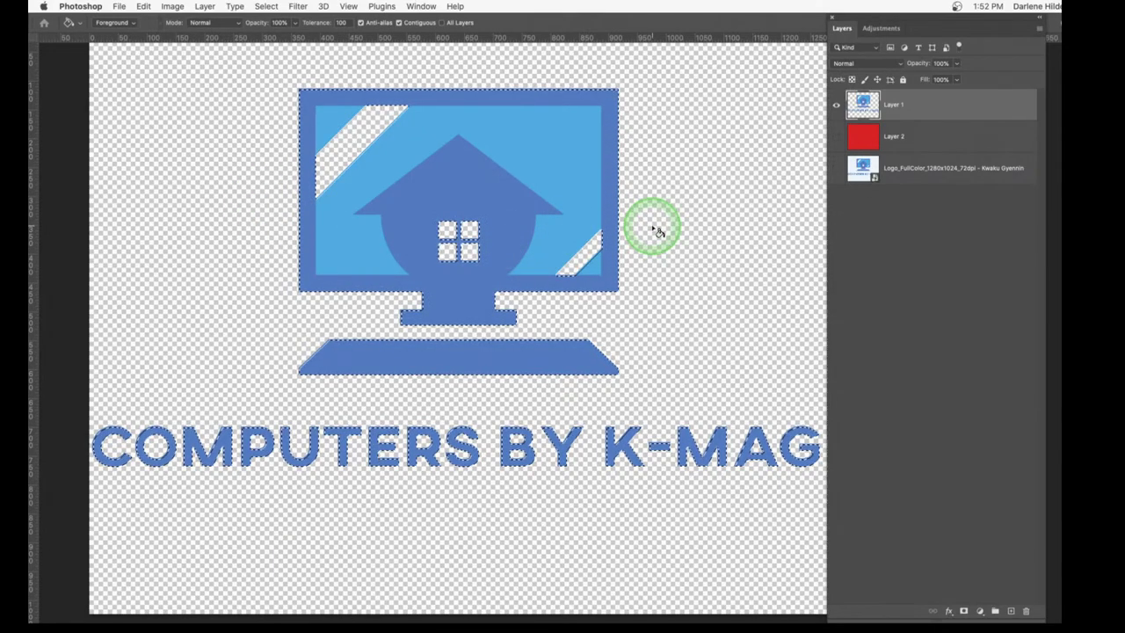
key(super+j)
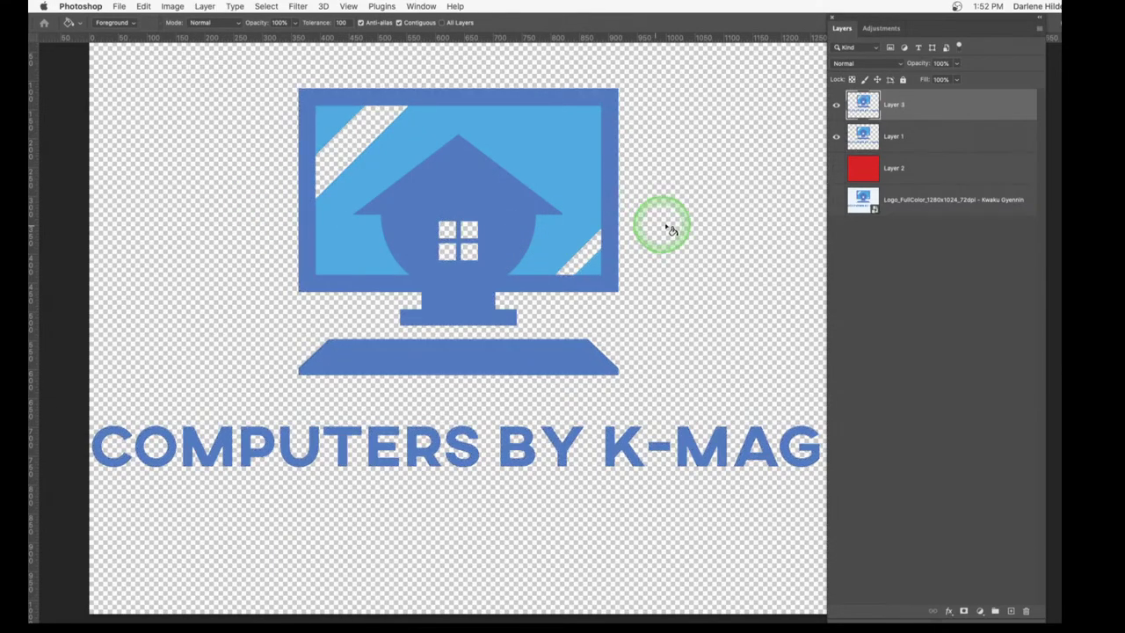
Hide Layer 1, inspect Layer 3's lettering edges over the red Layer 2, then hide red again
click(836, 137)
click(837, 171)
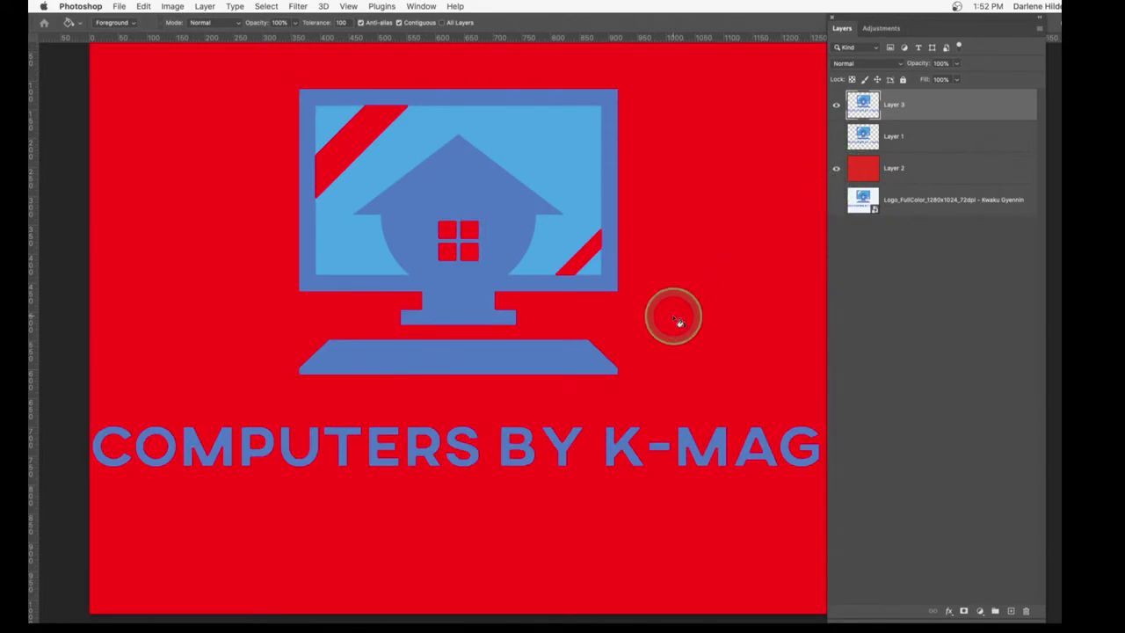
drag(675, 322, 677, 322)
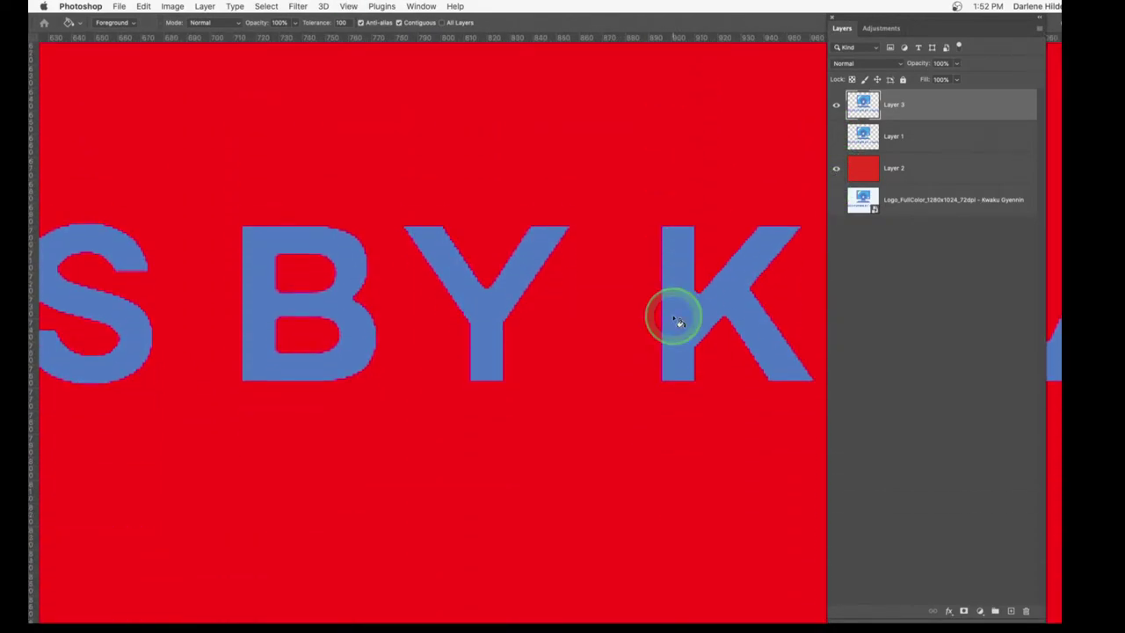
scroll(677, 321, right, 5)
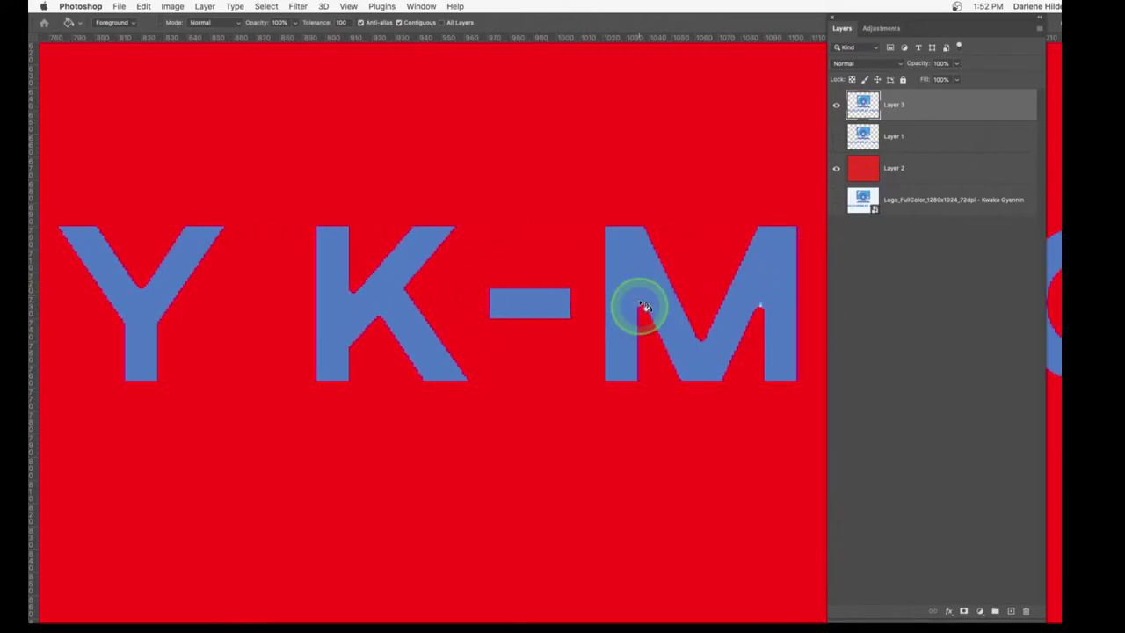
scroll(747, 321, right, 3)
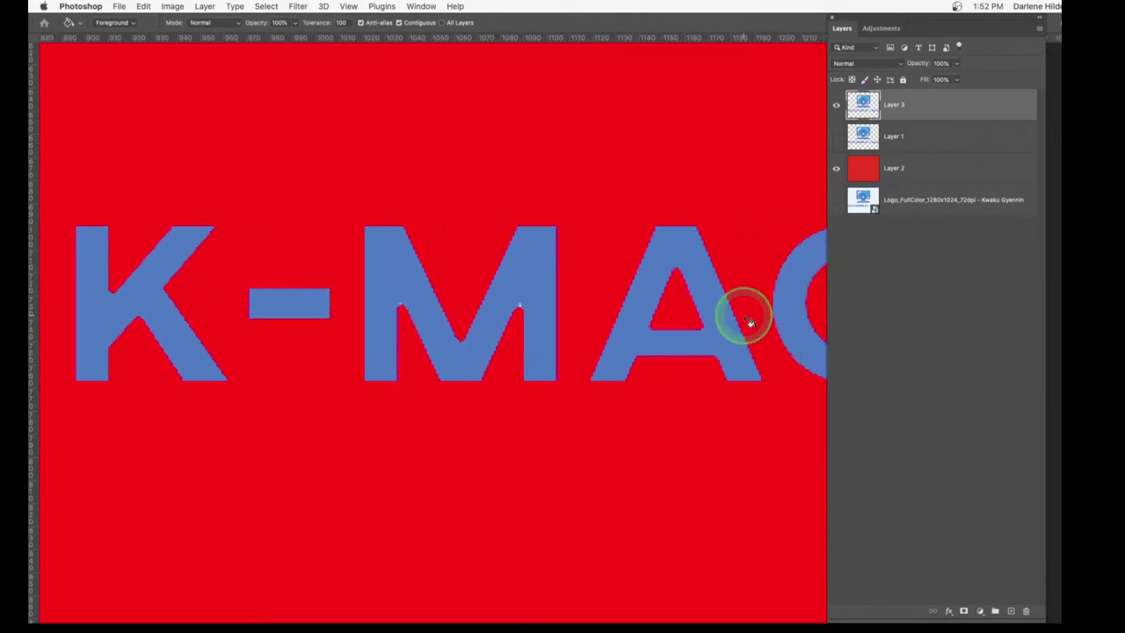
key(super+0)
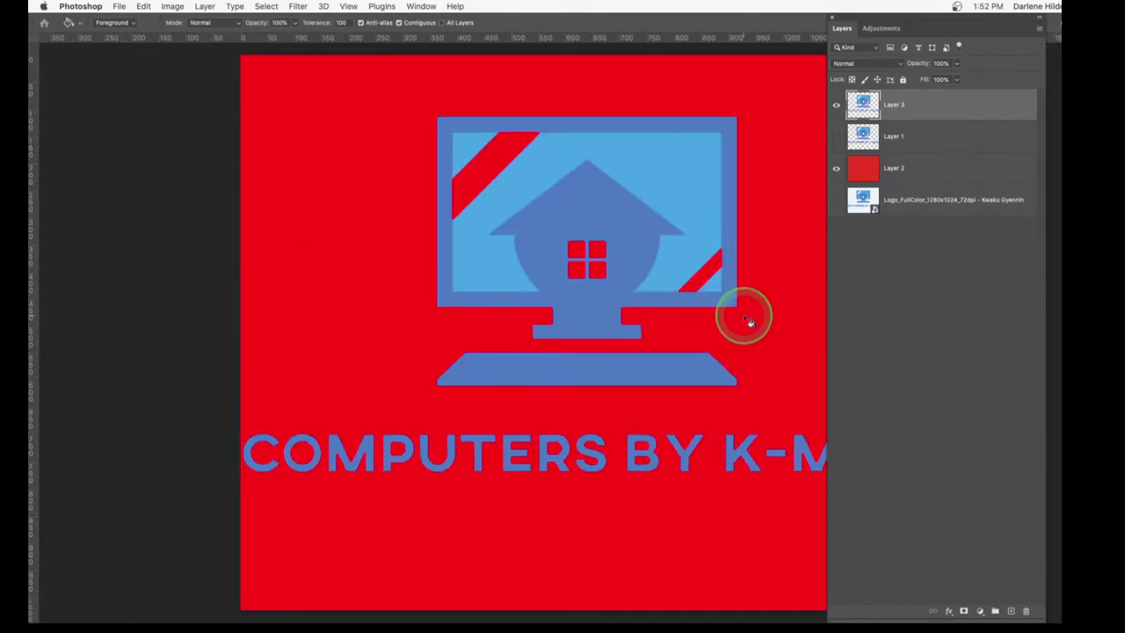
click(837, 169)
scroll(694, 189, right, 4)
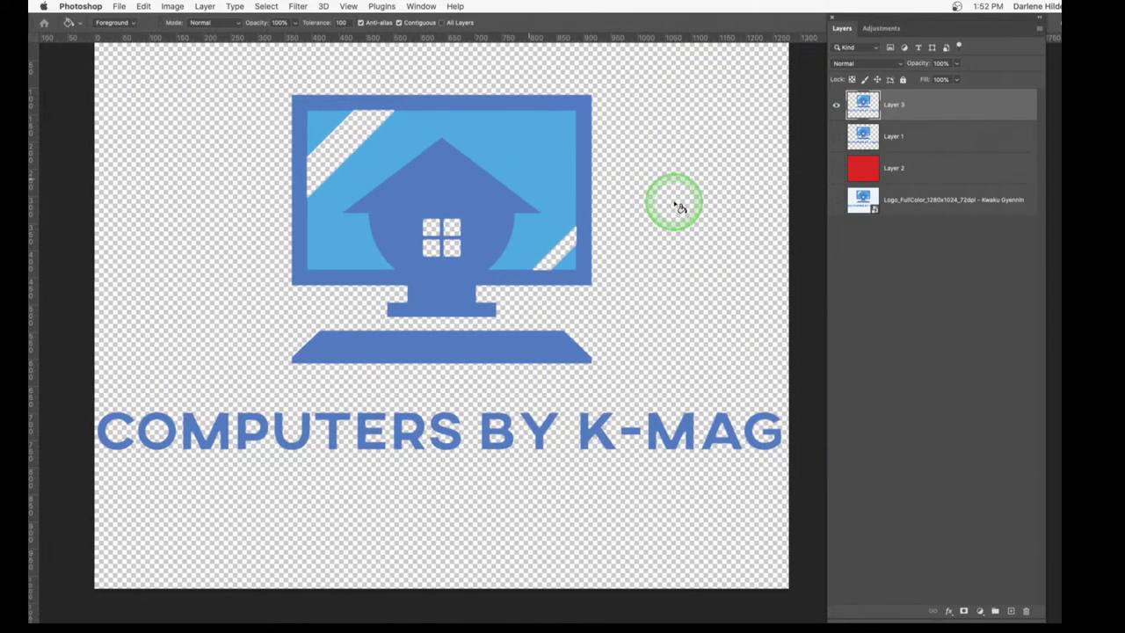
Pull the bottom and top crop edges in to hug the logo and commit the crop
key(c)
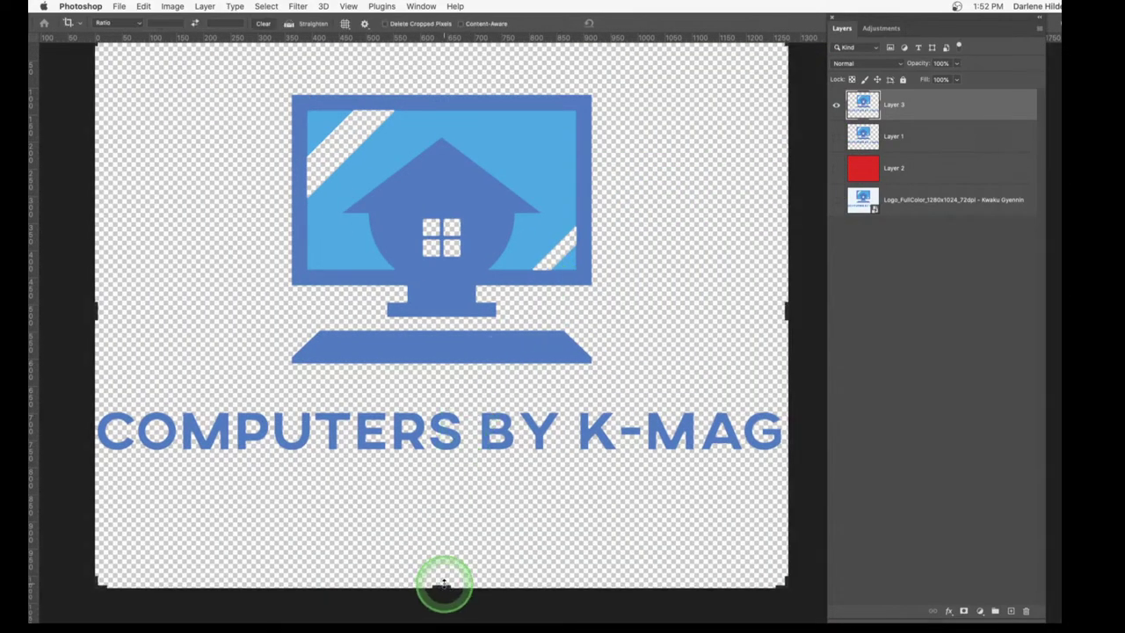
drag(445, 582, 439, 528)
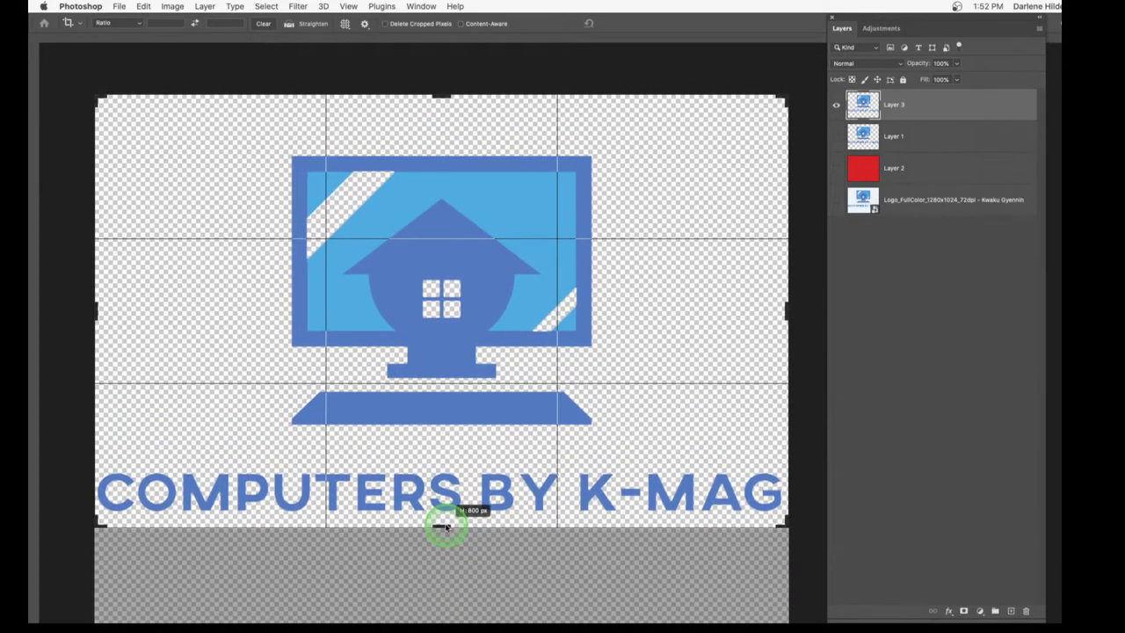
drag(439, 94, 440, 110)
key(Return)
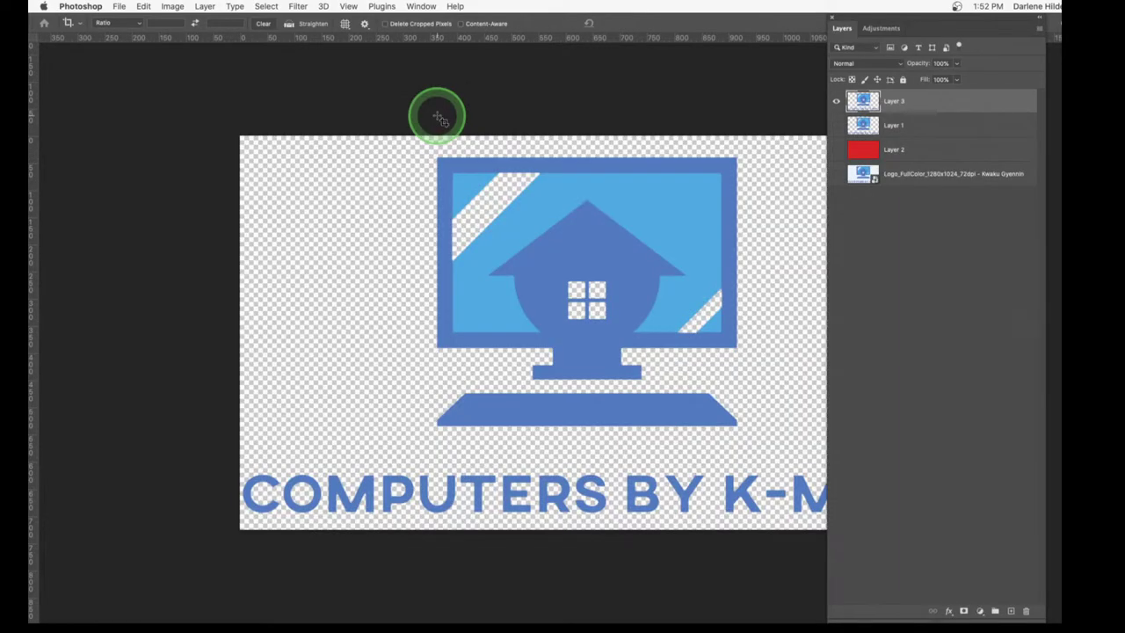
click(121, 6)
click(132, 138)
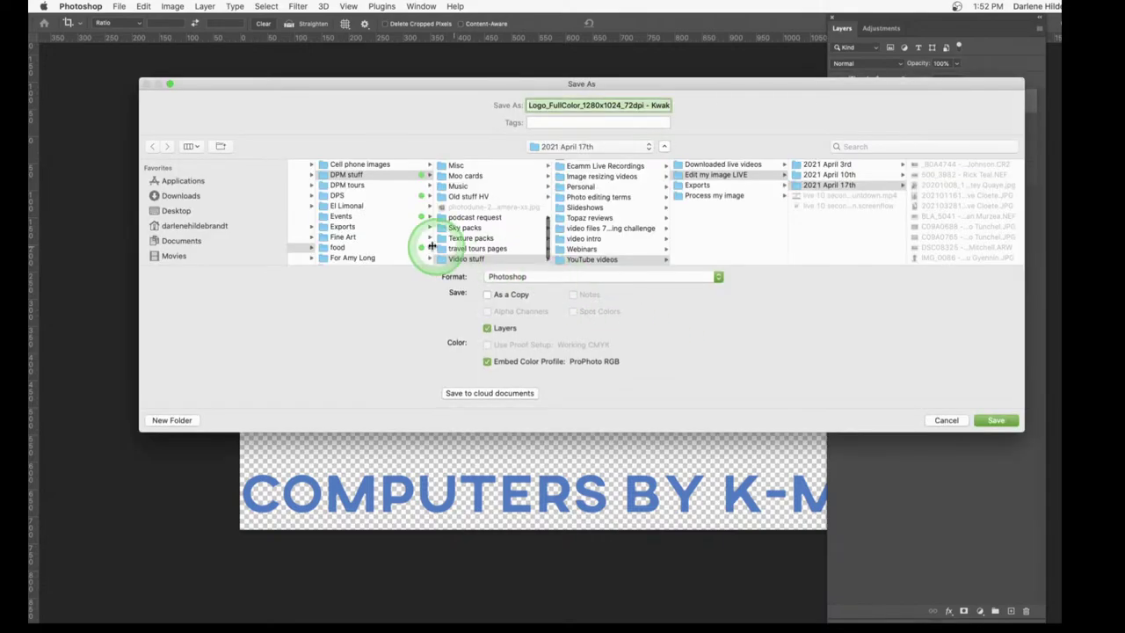
Name the save Logo_FullColor_1280x1024_transparent with PNG format, then cancel without saving
scroll(168, 213, down, 2)
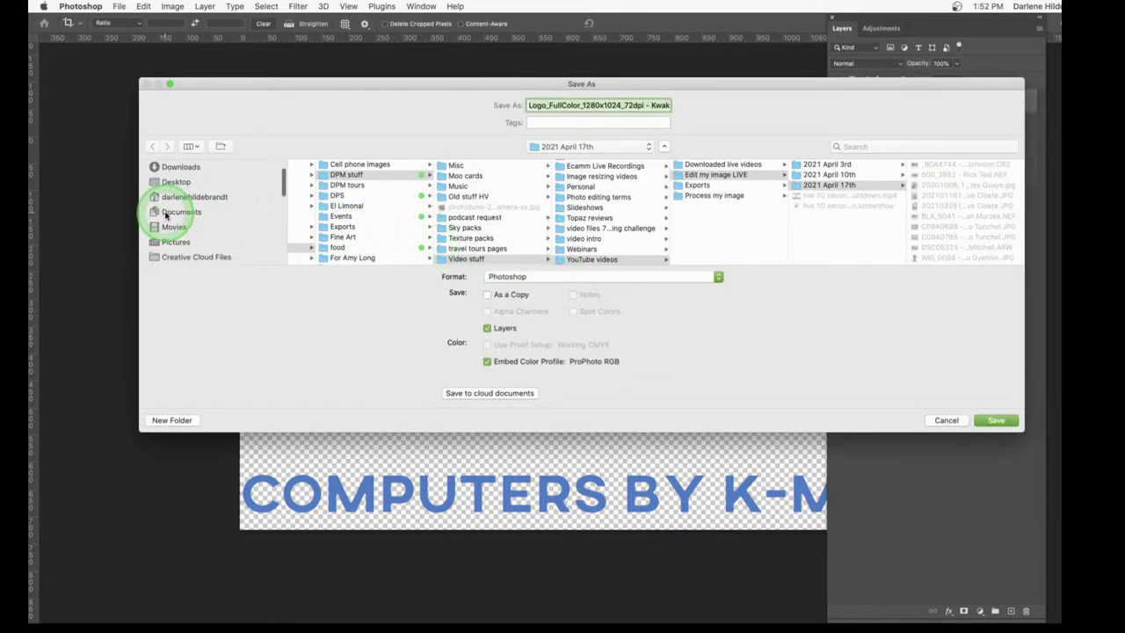
scroll(168, 215, up, 2)
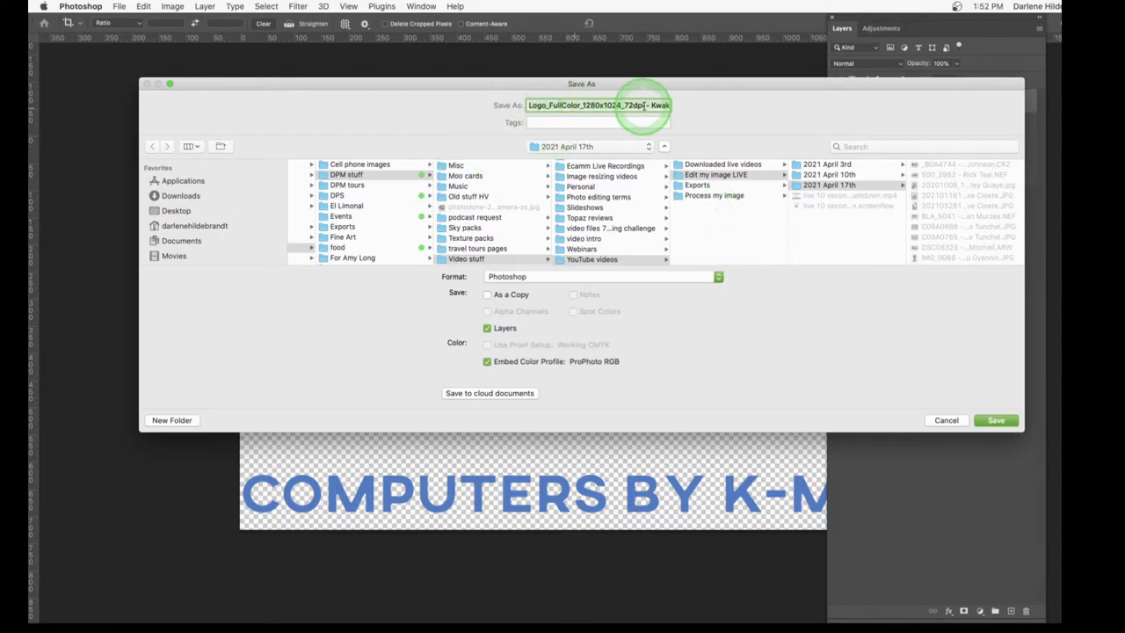
click(633, 105)
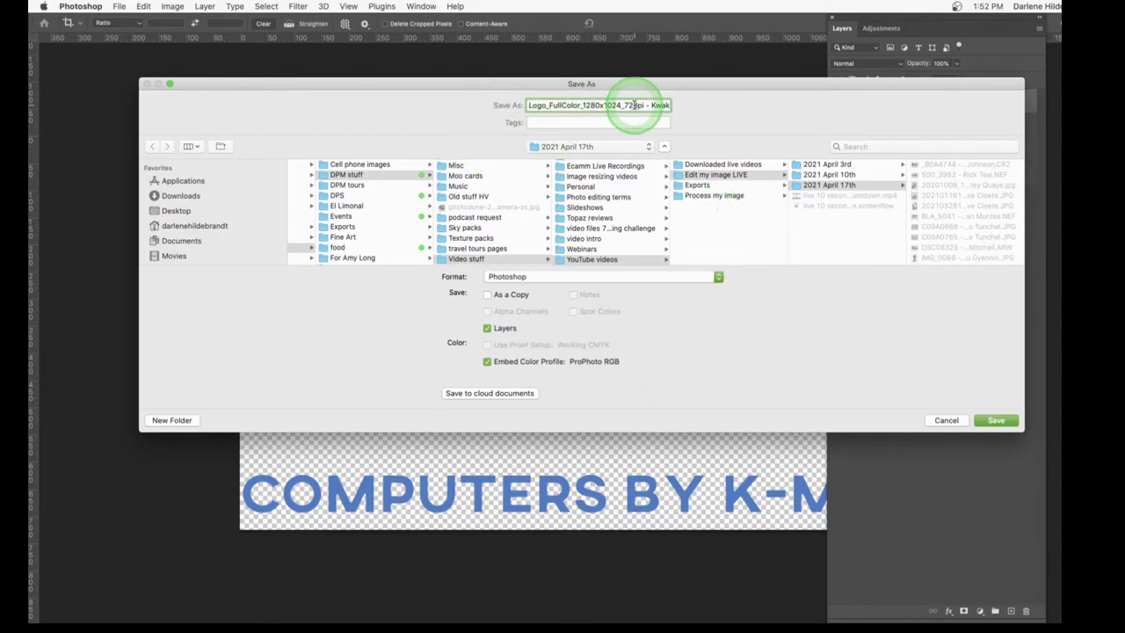
key(super+Right)
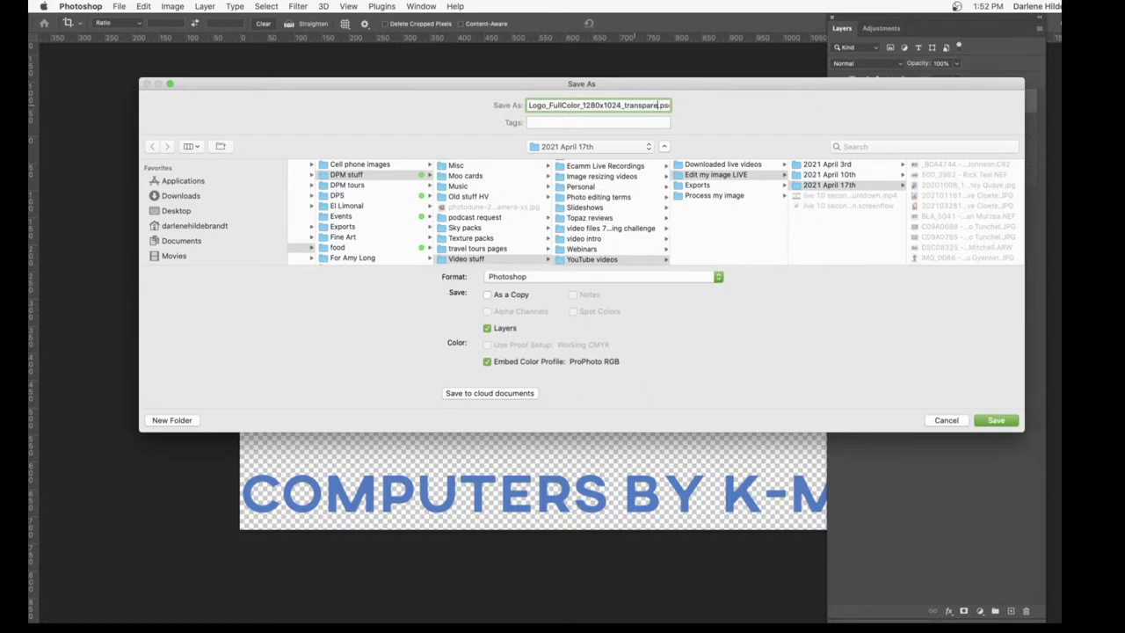
click(537, 276)
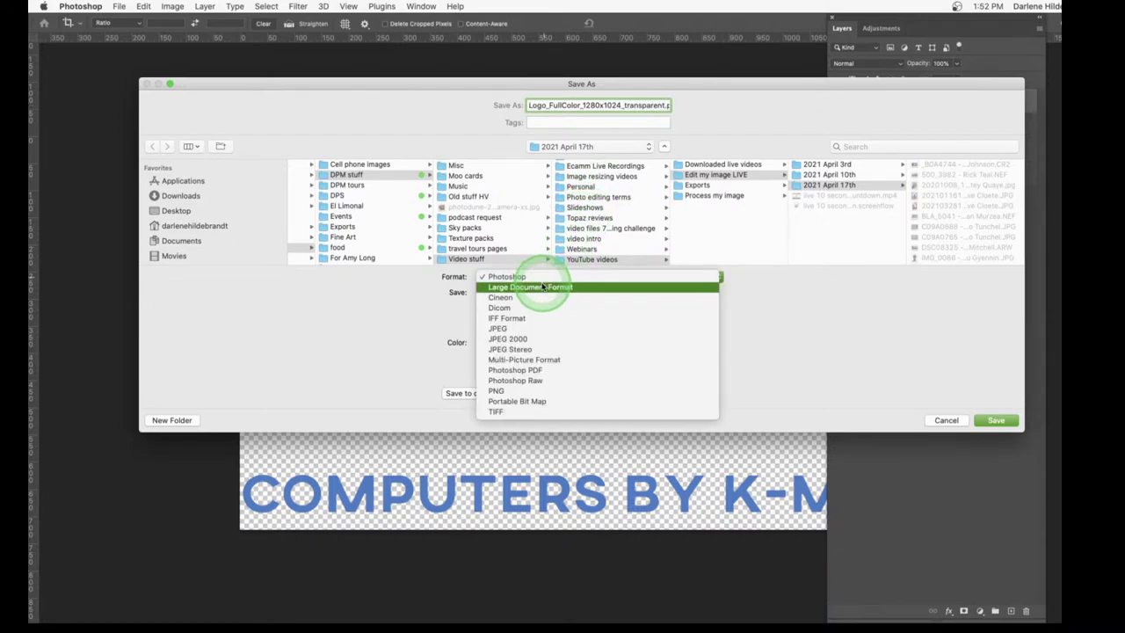
click(498, 390)
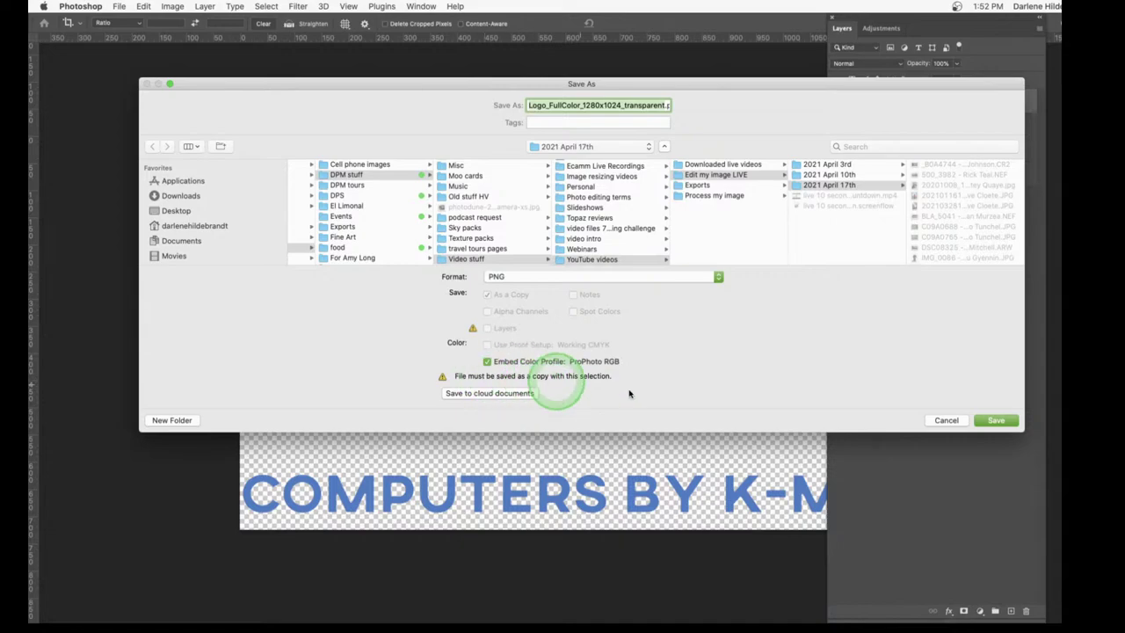
click(983, 420)
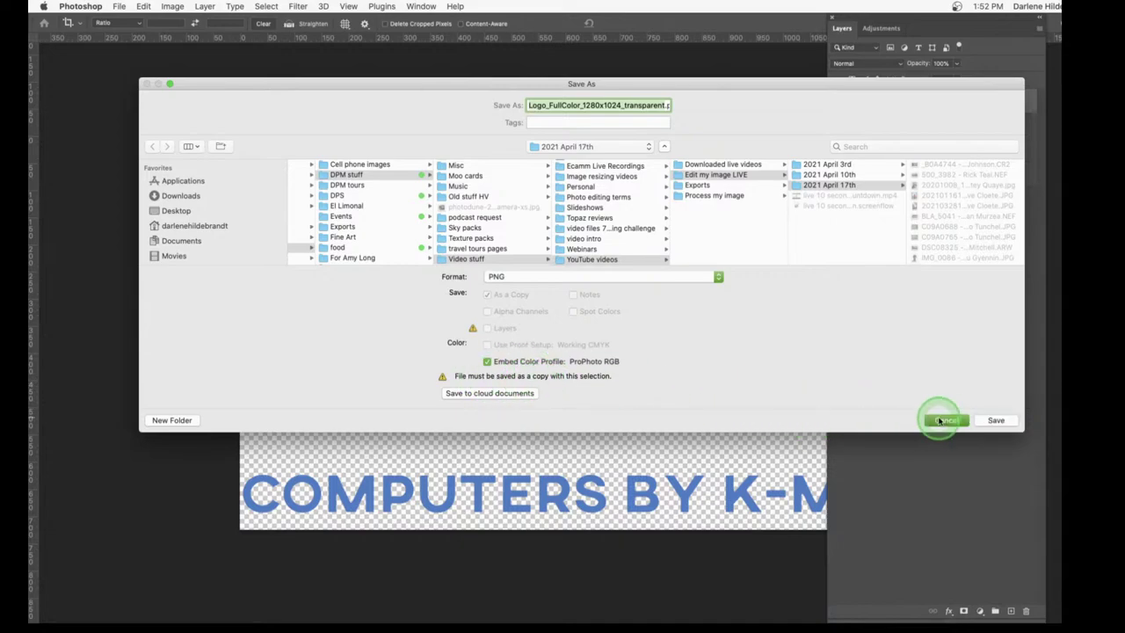
Convert the logo to sRGB IEC61966-2.1, rasterizing its smart object, and reopen Save As
click(145, 6)
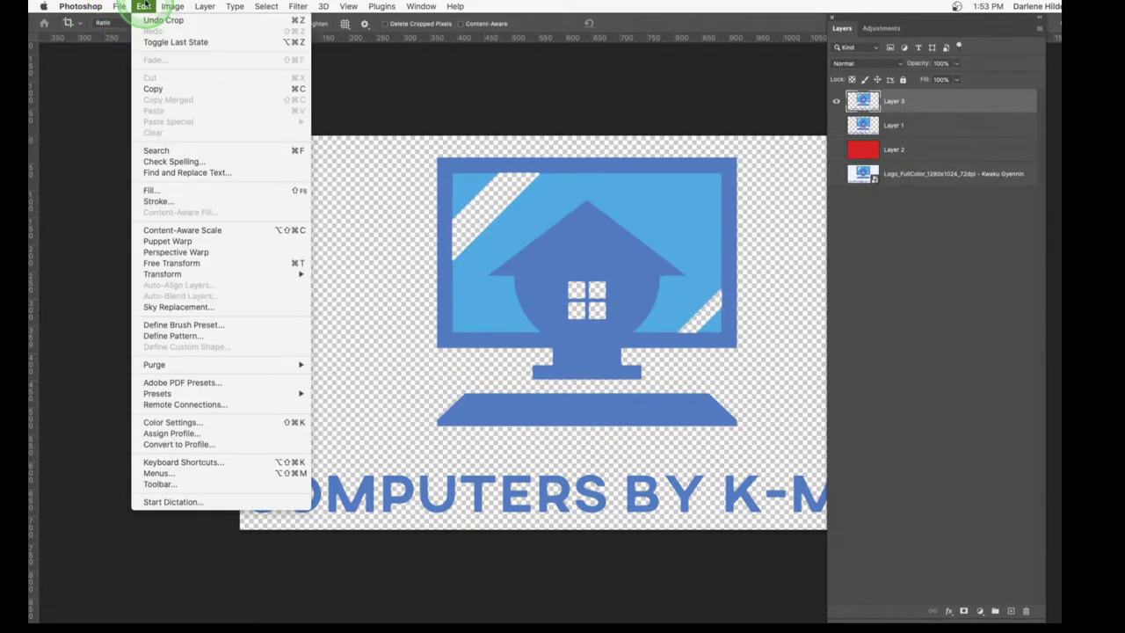
click(176, 444)
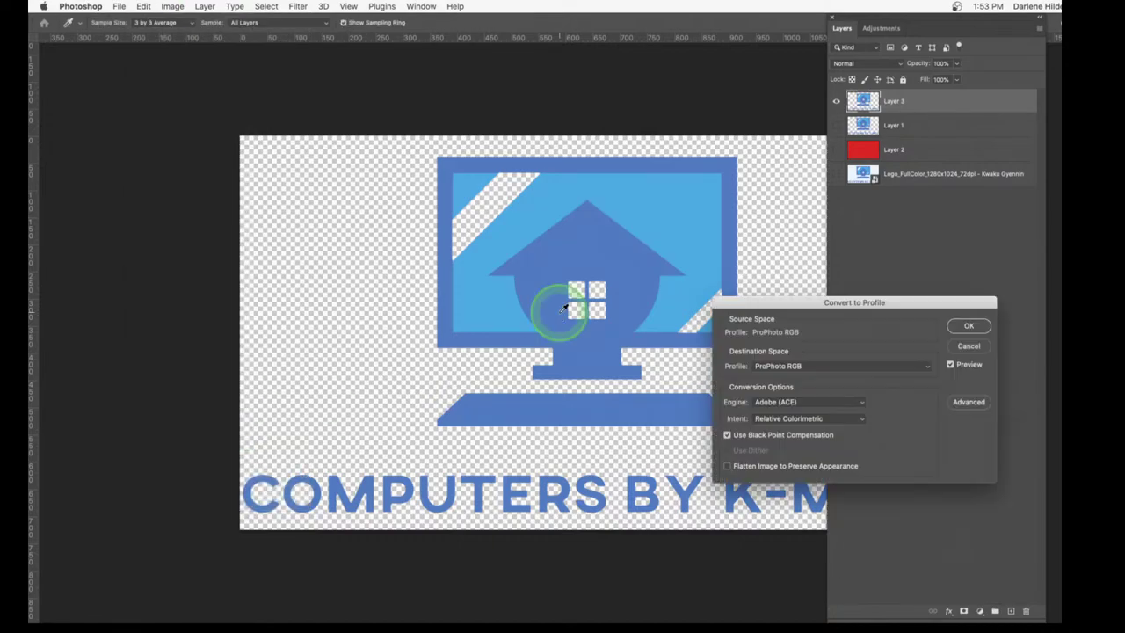
click(797, 367)
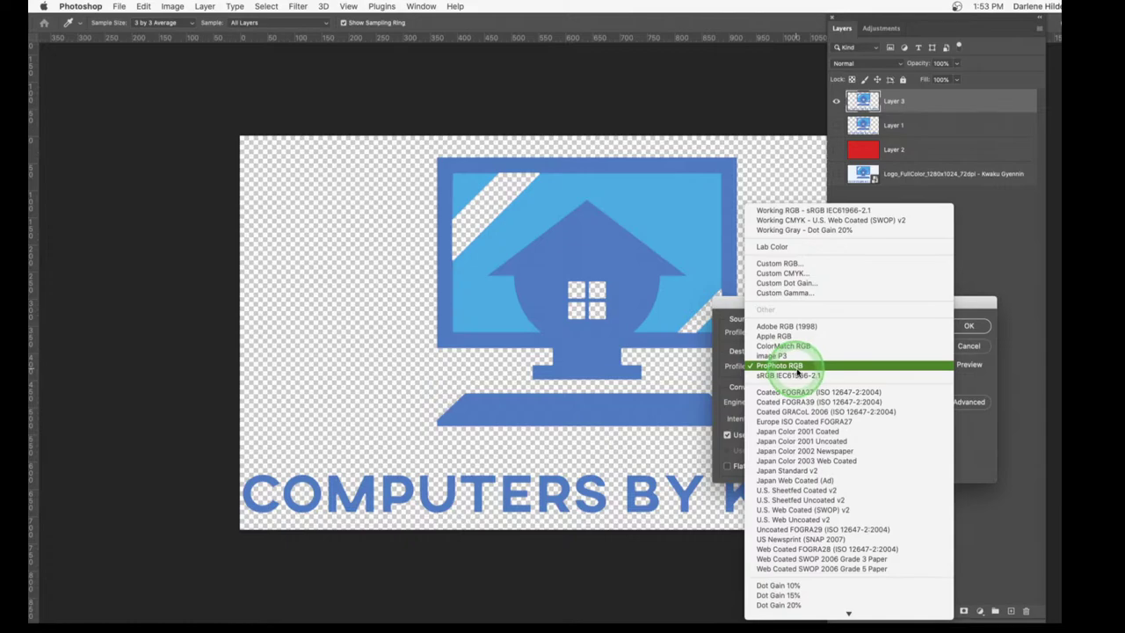
drag(797, 372, 836, 377)
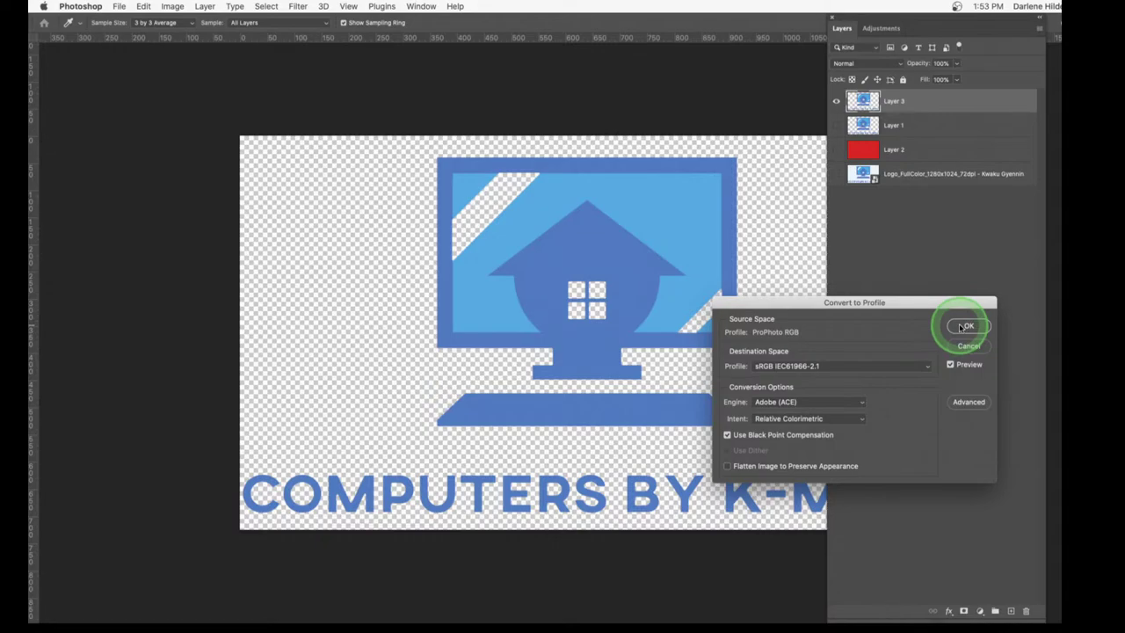
click(960, 327)
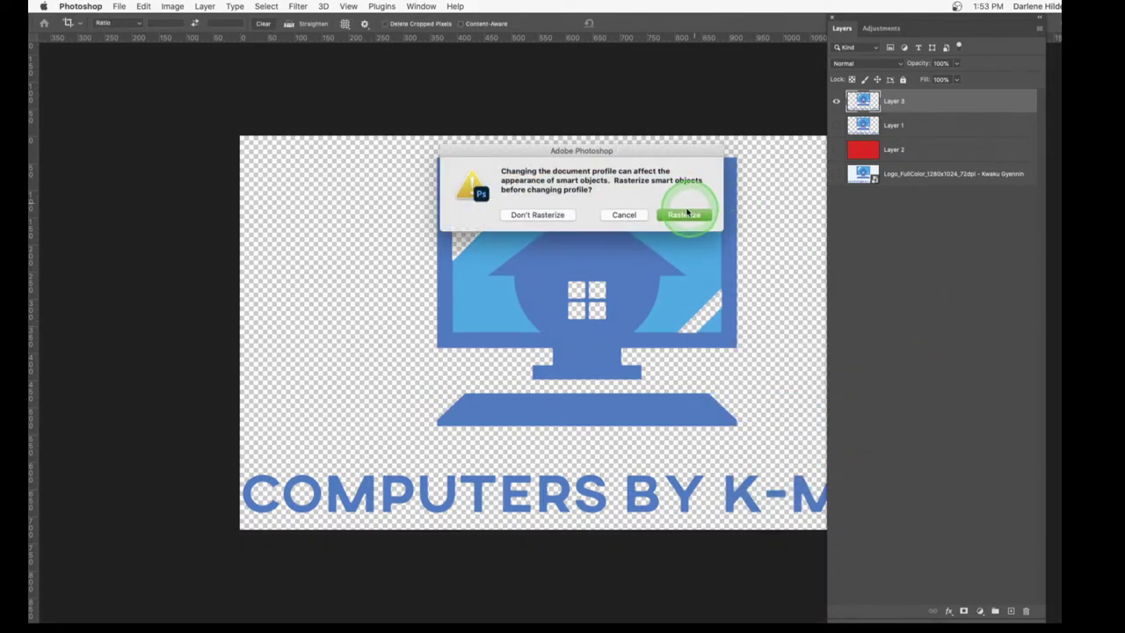
click(684, 214)
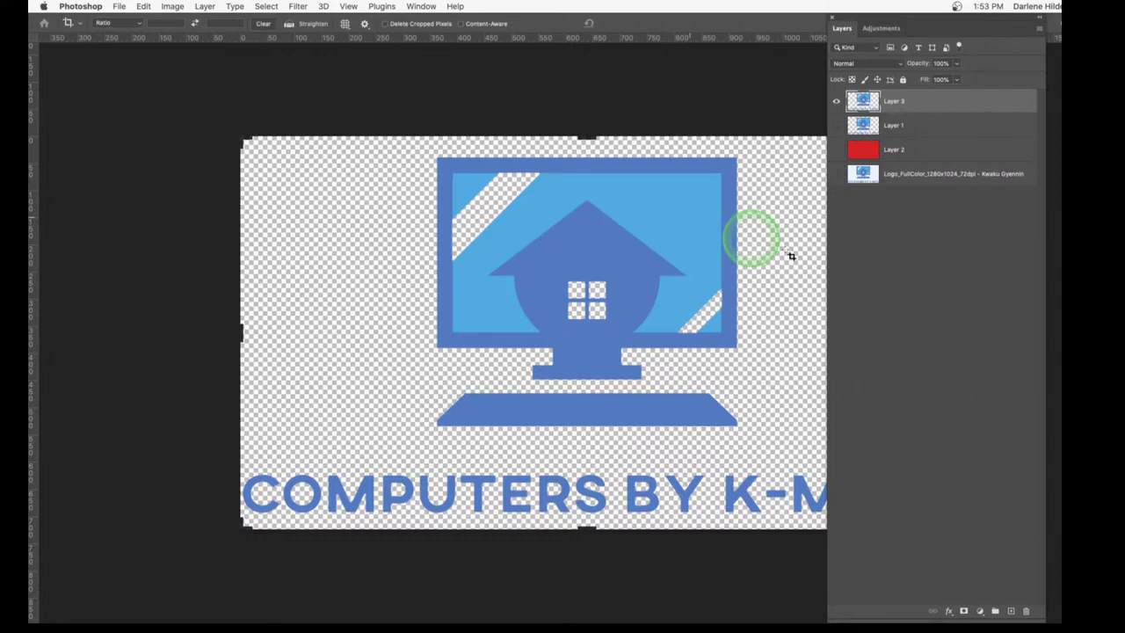
click(119, 6)
click(131, 137)
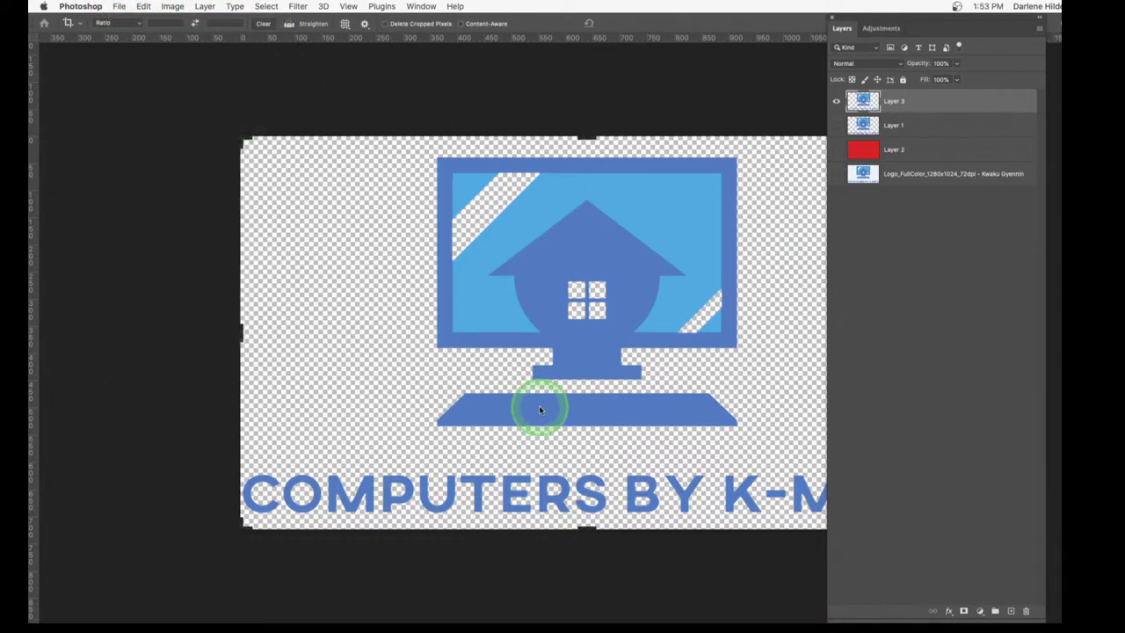
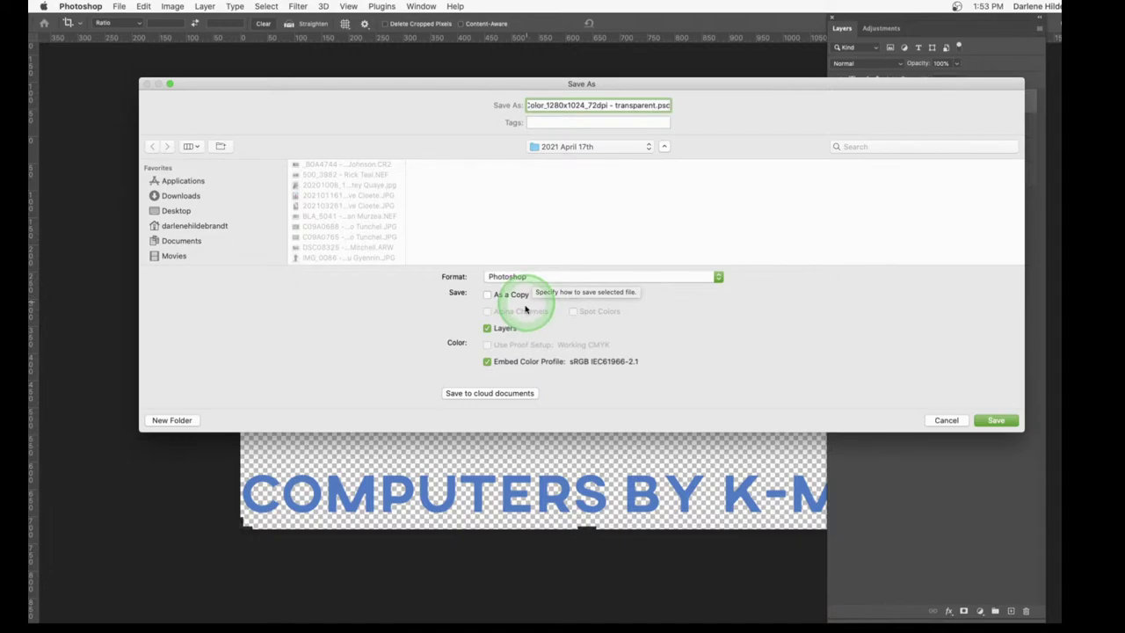
Save the logo as a PNG copy, accepting the default PNG compression options
click(502, 276)
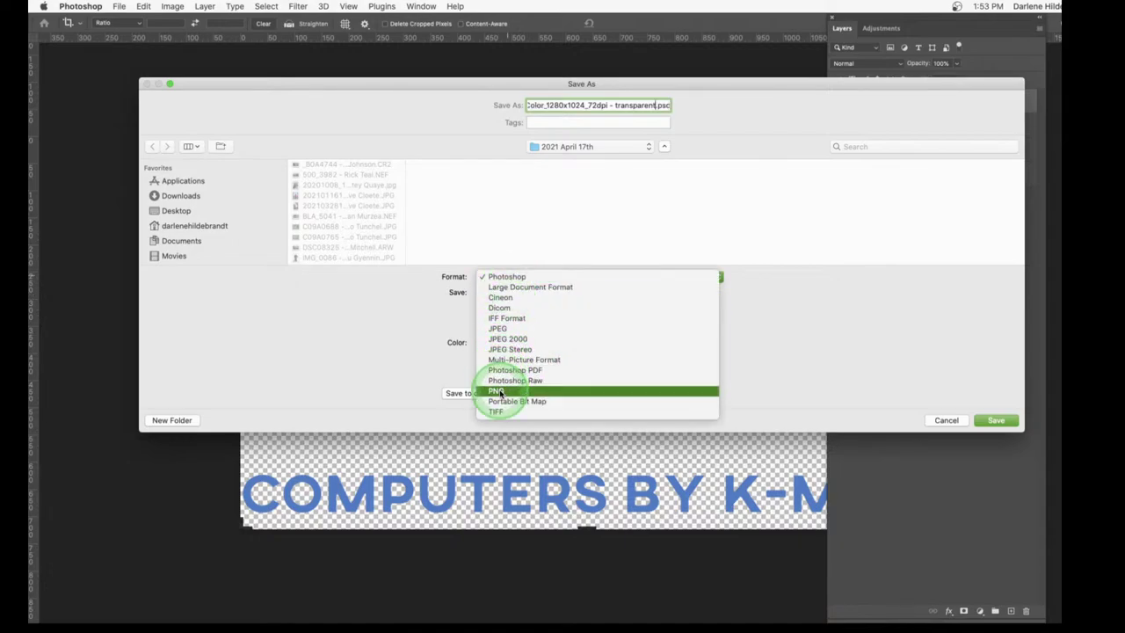
click(500, 391)
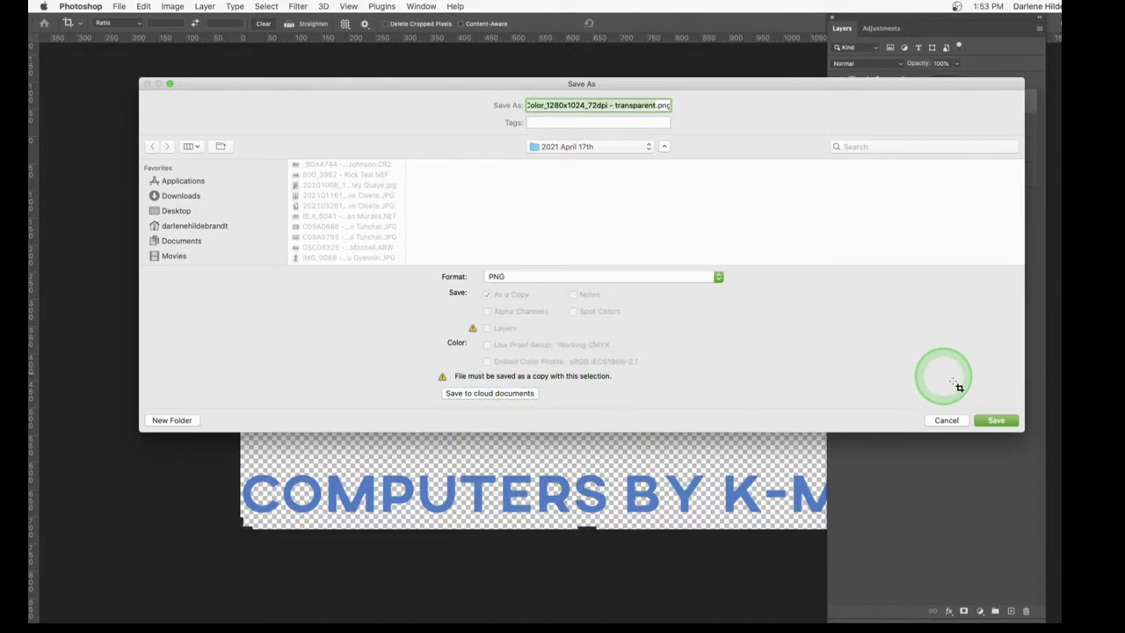
click(996, 421)
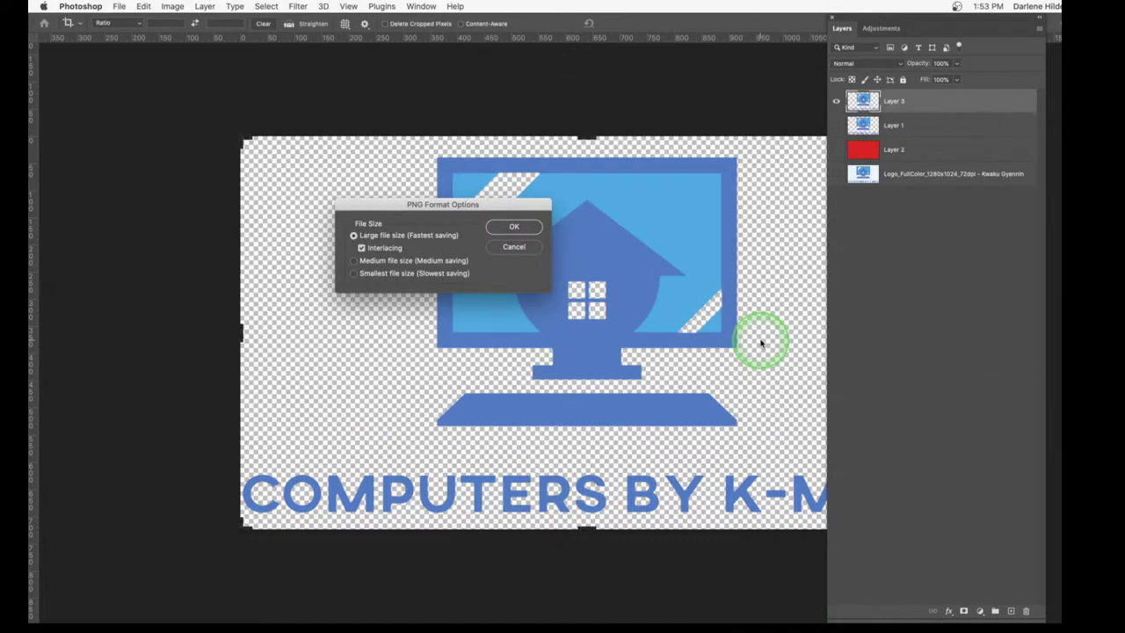
click(514, 226)
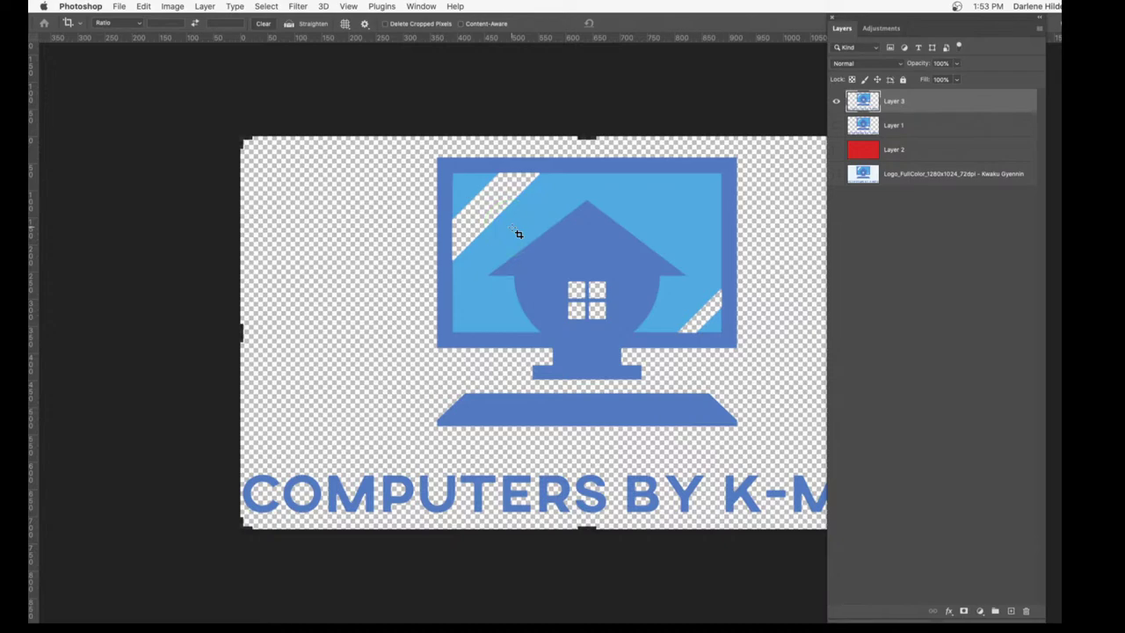
click(94, 144)
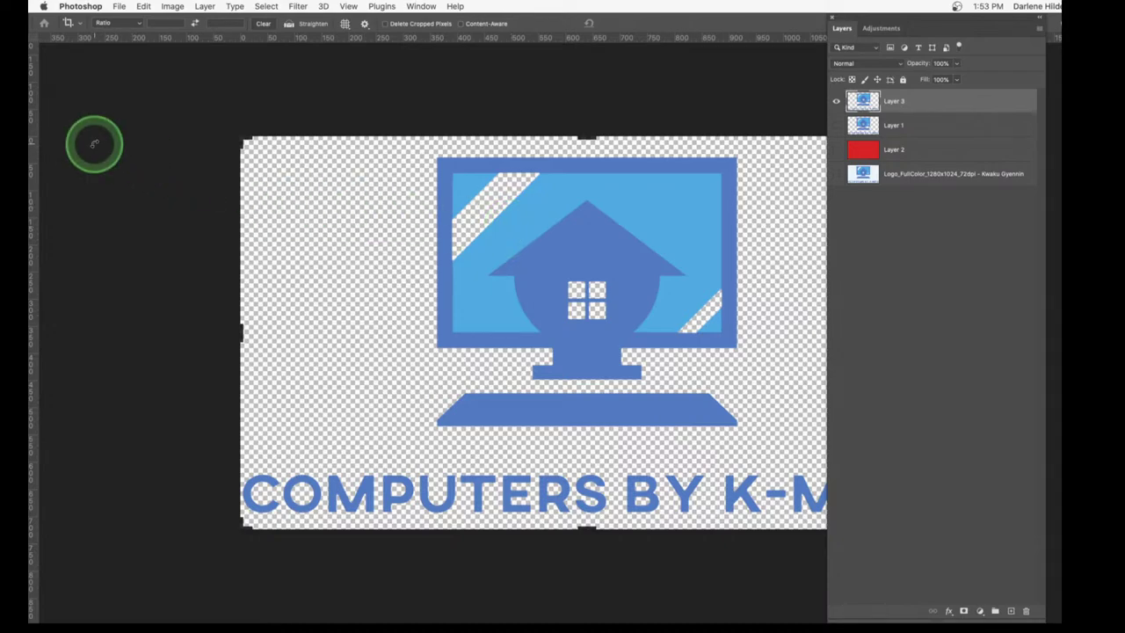
click(94, 146)
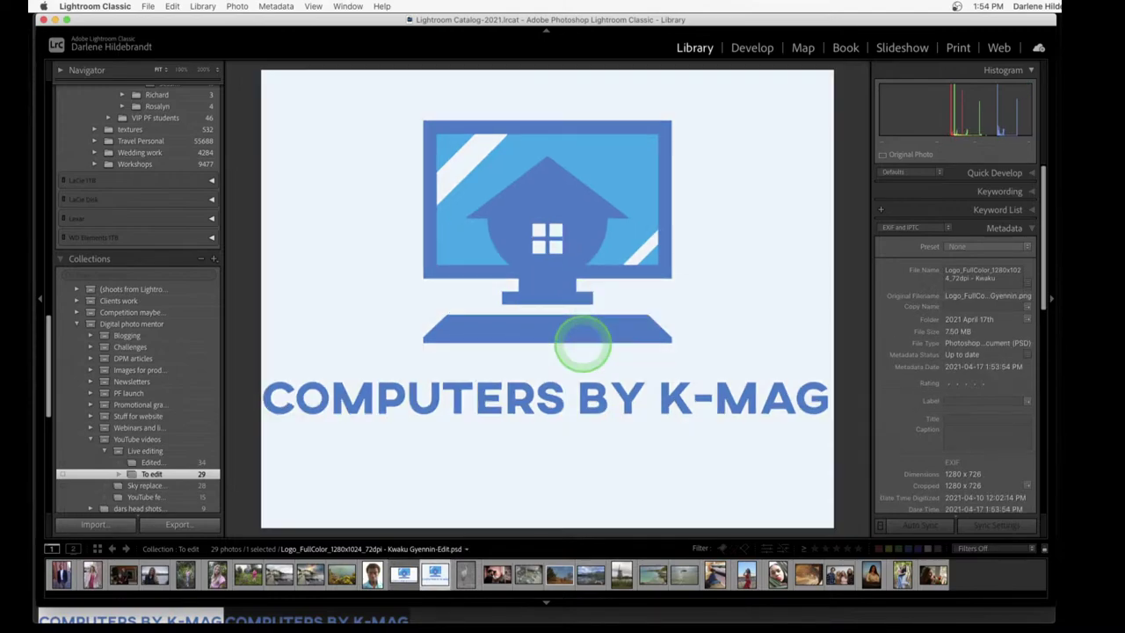
Step between the original PNG and edited logo in the filmstrip, then switch to Luminar AI
key(Left)
key(Right)
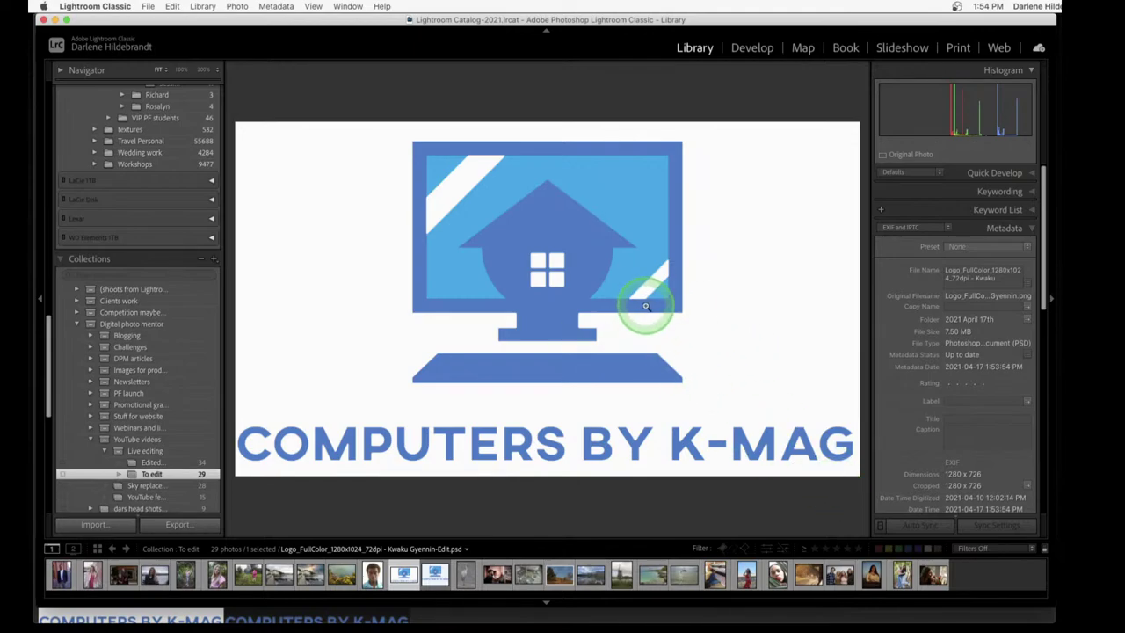
key(super+Tab)
key(super+Tab)
key(super+Tab)
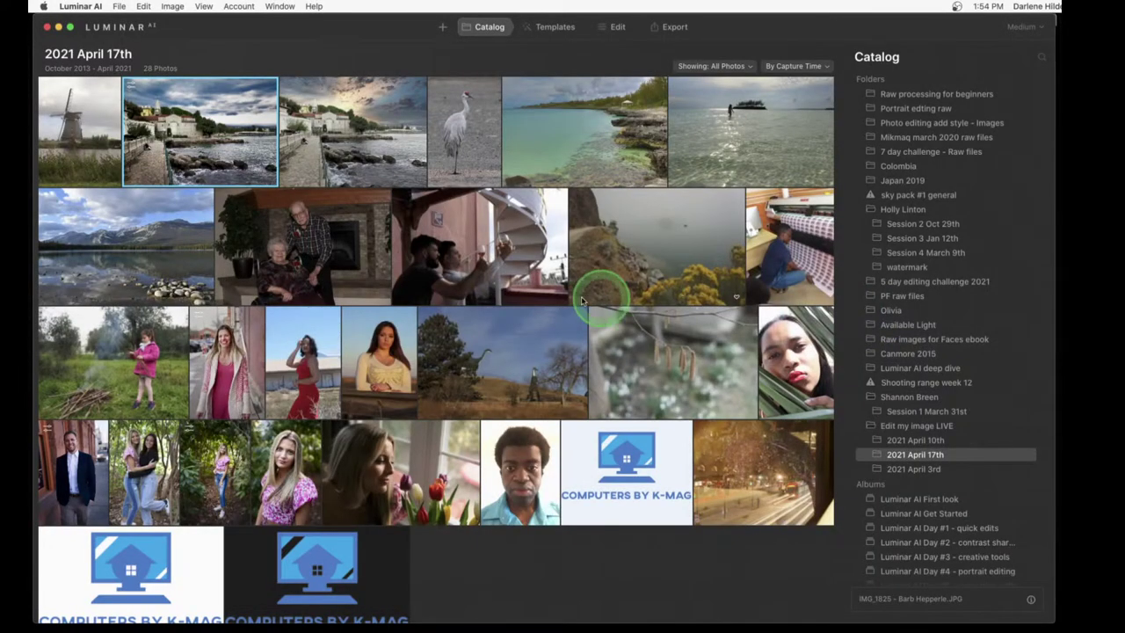
Select the dark and white logo images, show shooting details, and pick the blue-shirt portrait
scroll(575, 296, down, 2)
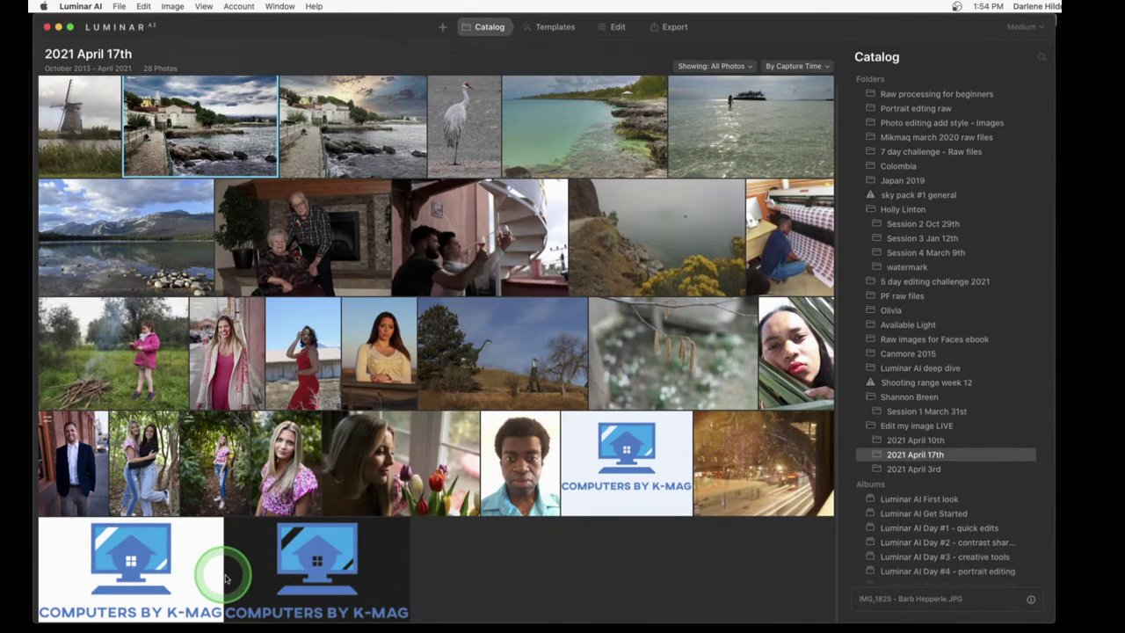
click(316, 573)
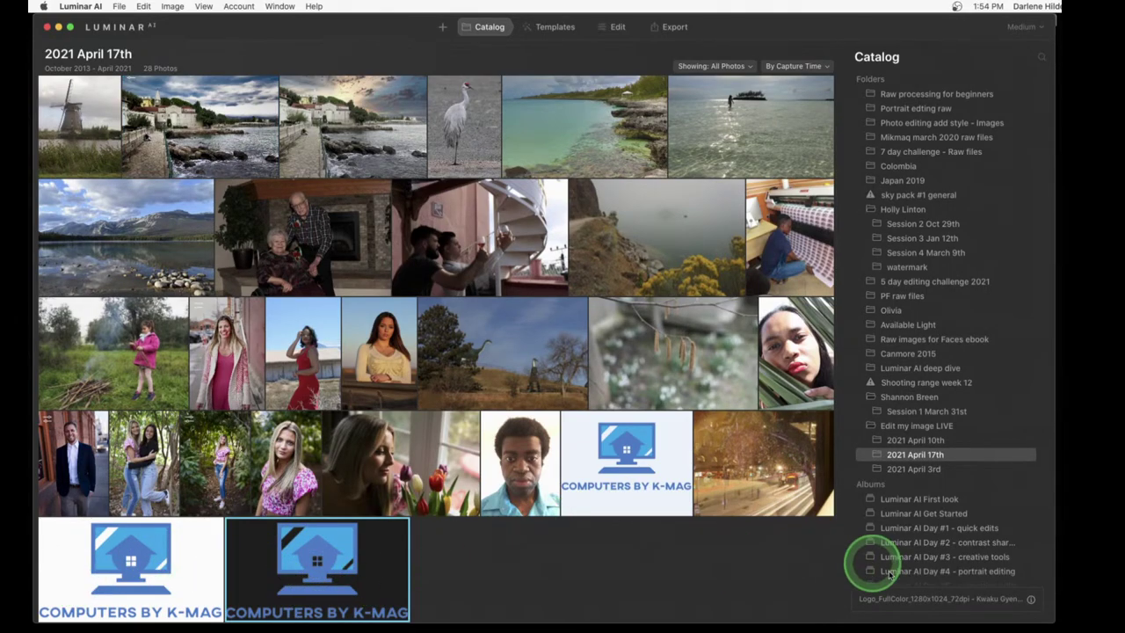
click(1032, 600)
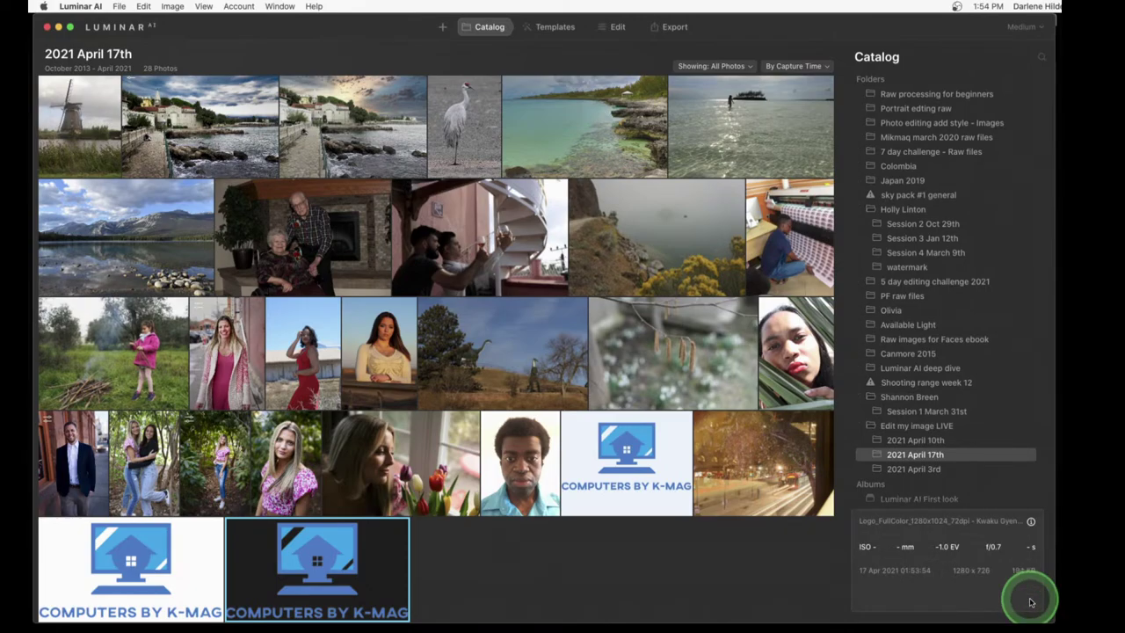
click(141, 563)
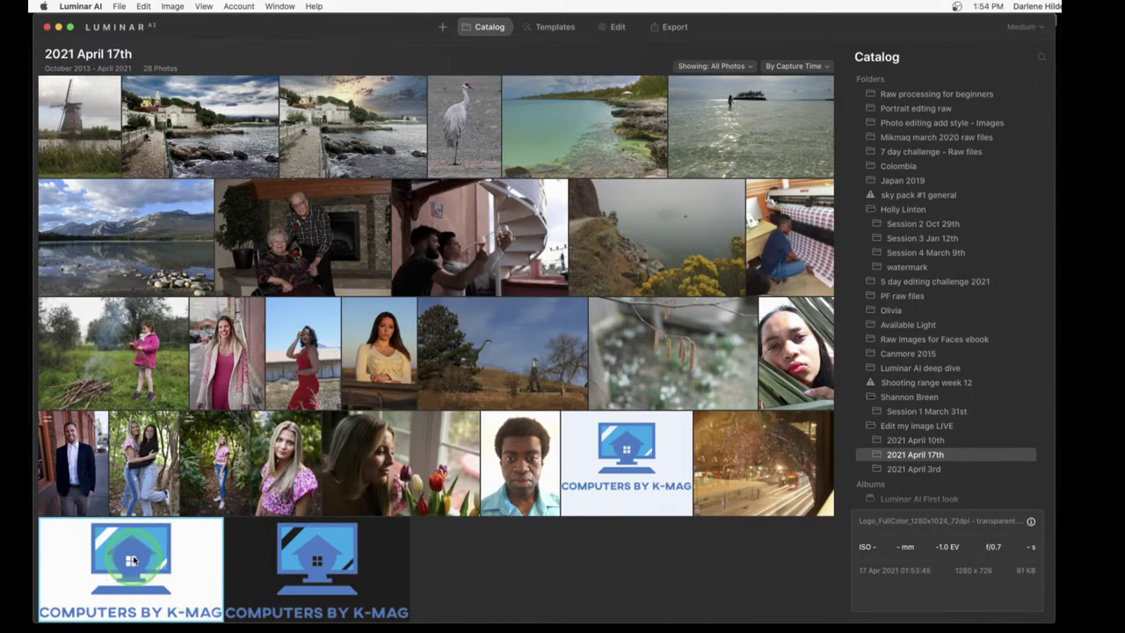
click(519, 478)
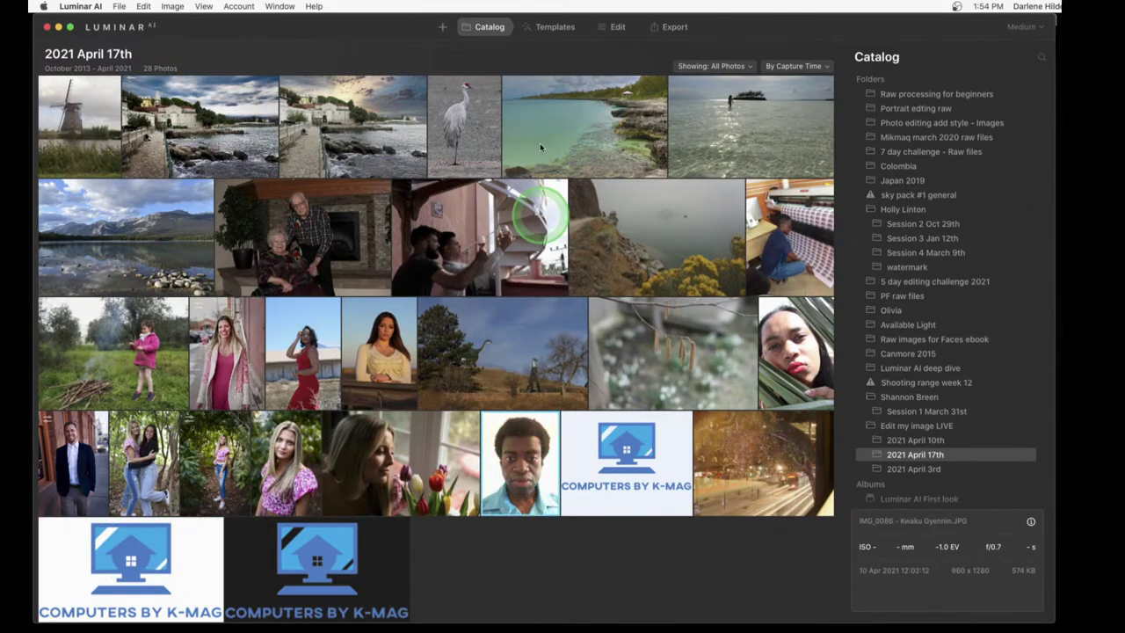
Open the portrait in Edit and add a new Local Masking layer
click(619, 27)
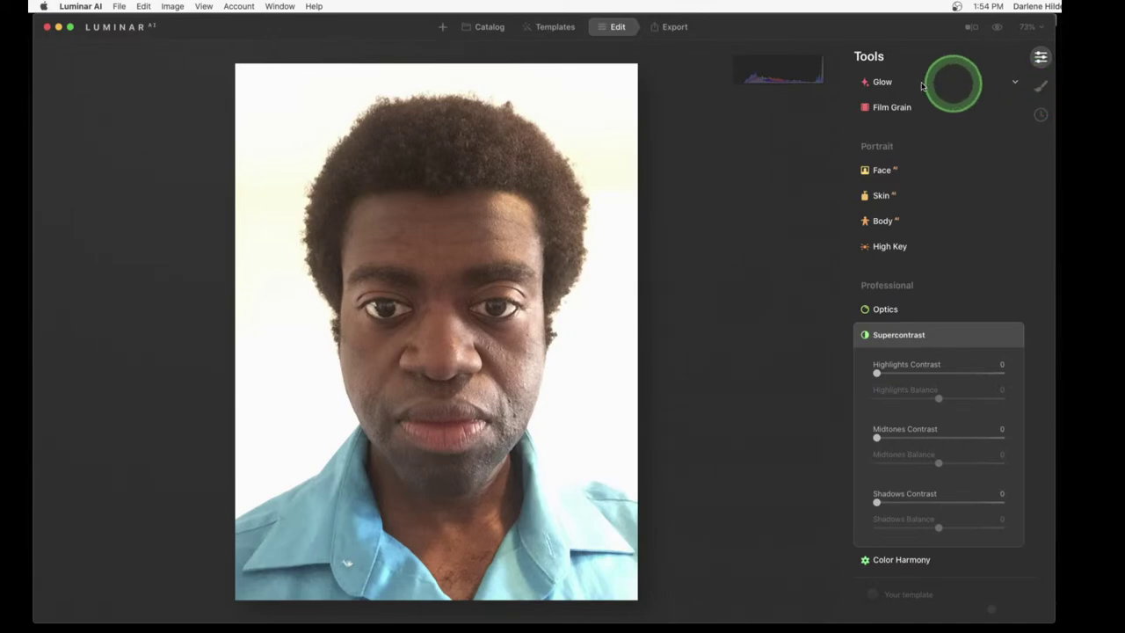
click(1041, 87)
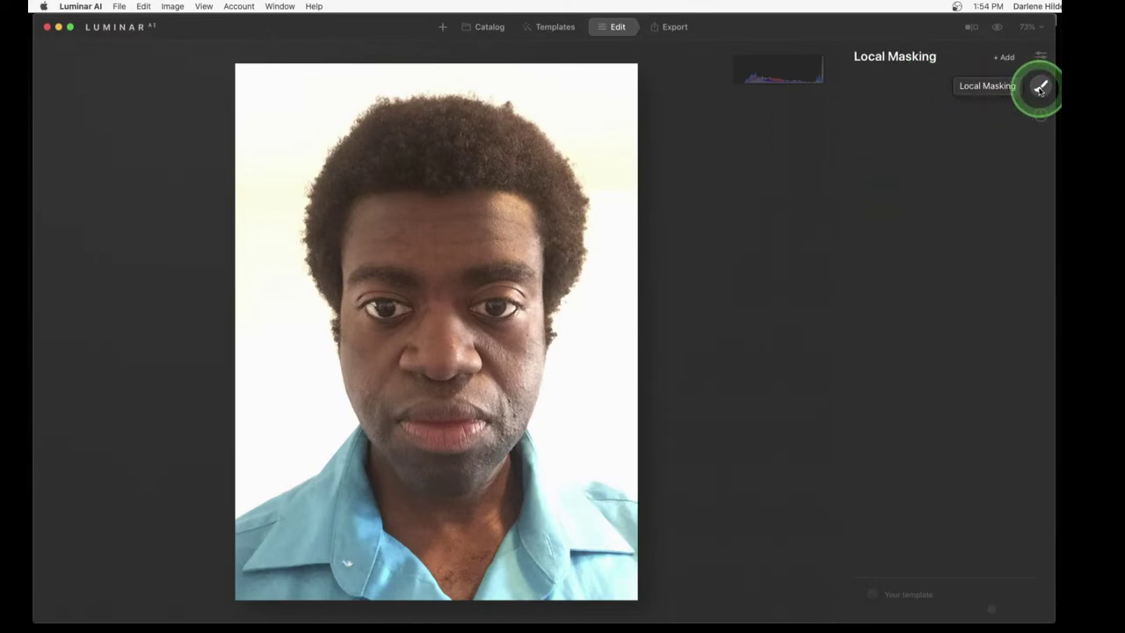
click(1005, 57)
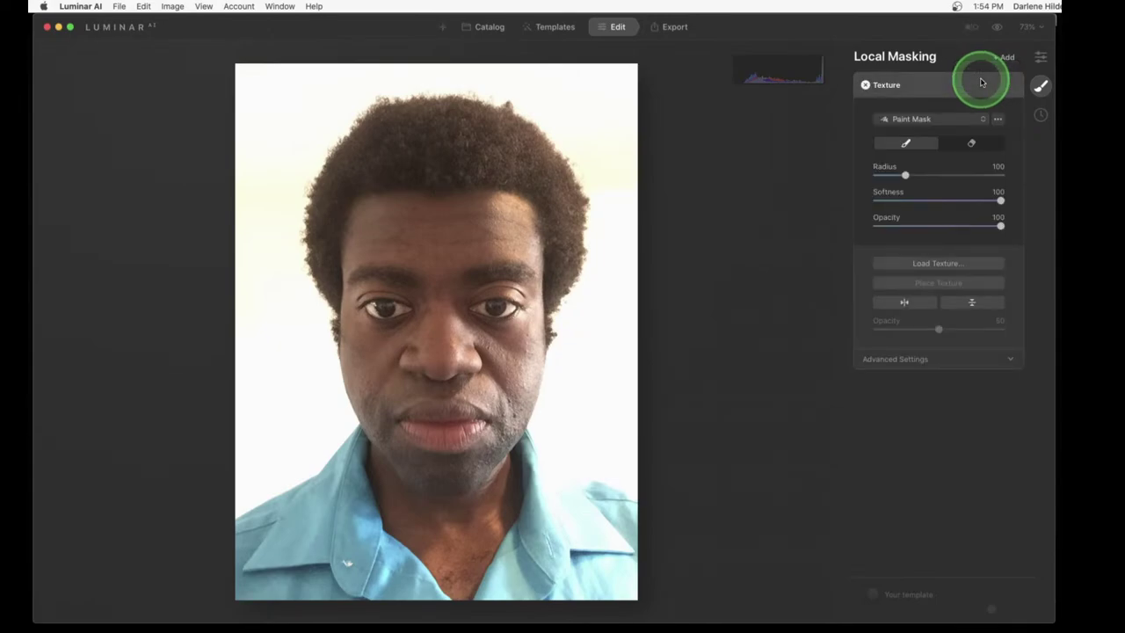
Load the transparent logo PNG from the 2021 April 17th folder as the texture
click(937, 264)
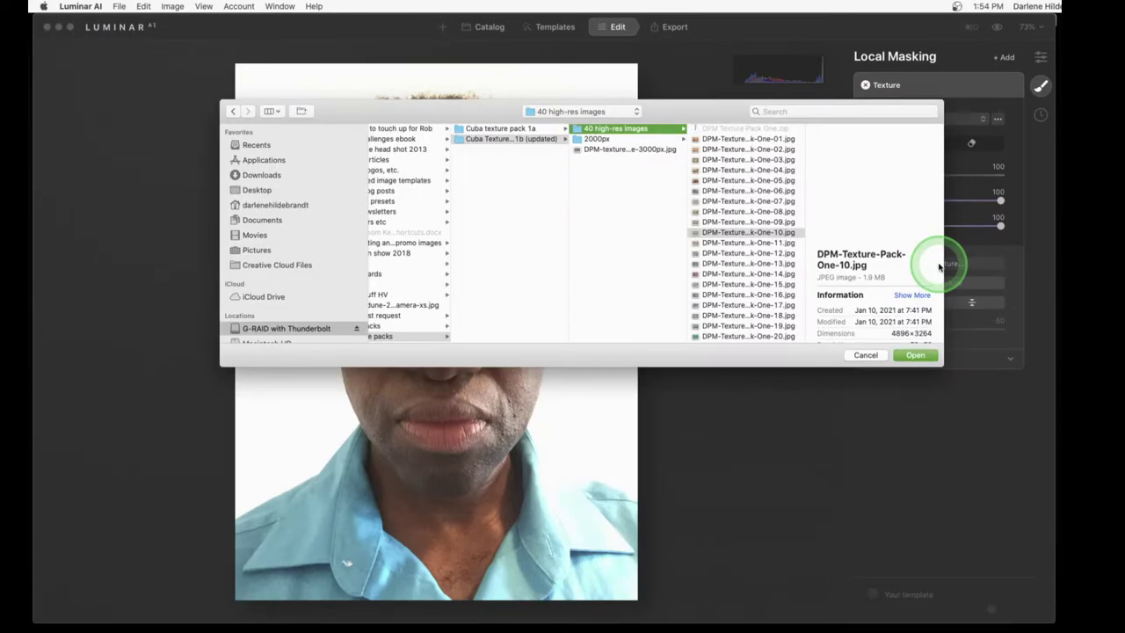
scroll(298, 255, down, 2)
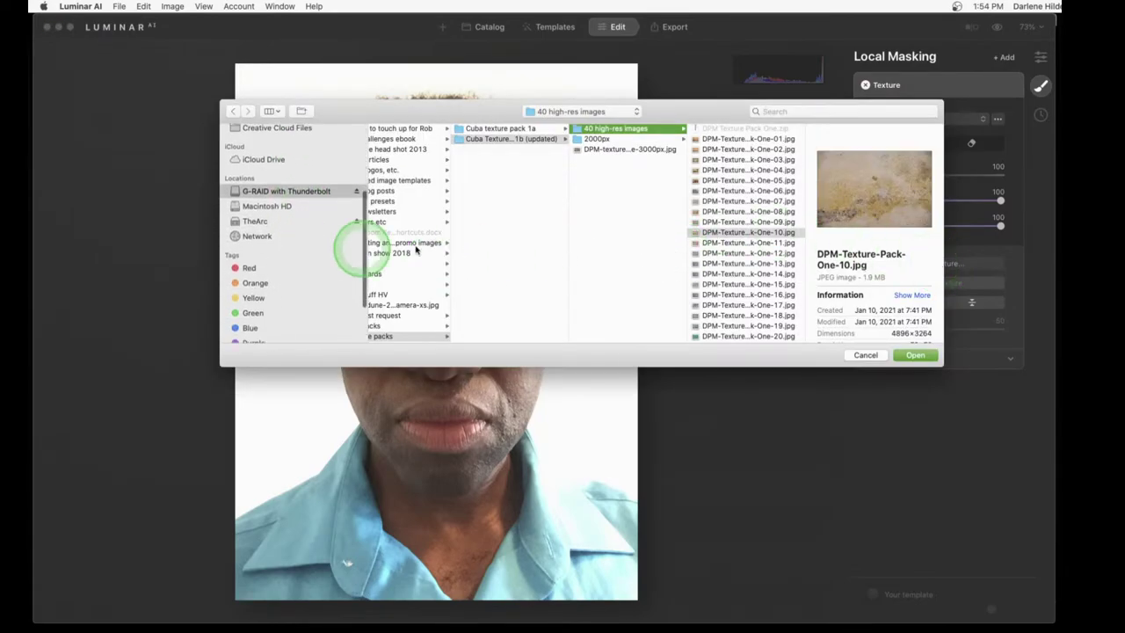
click(538, 111)
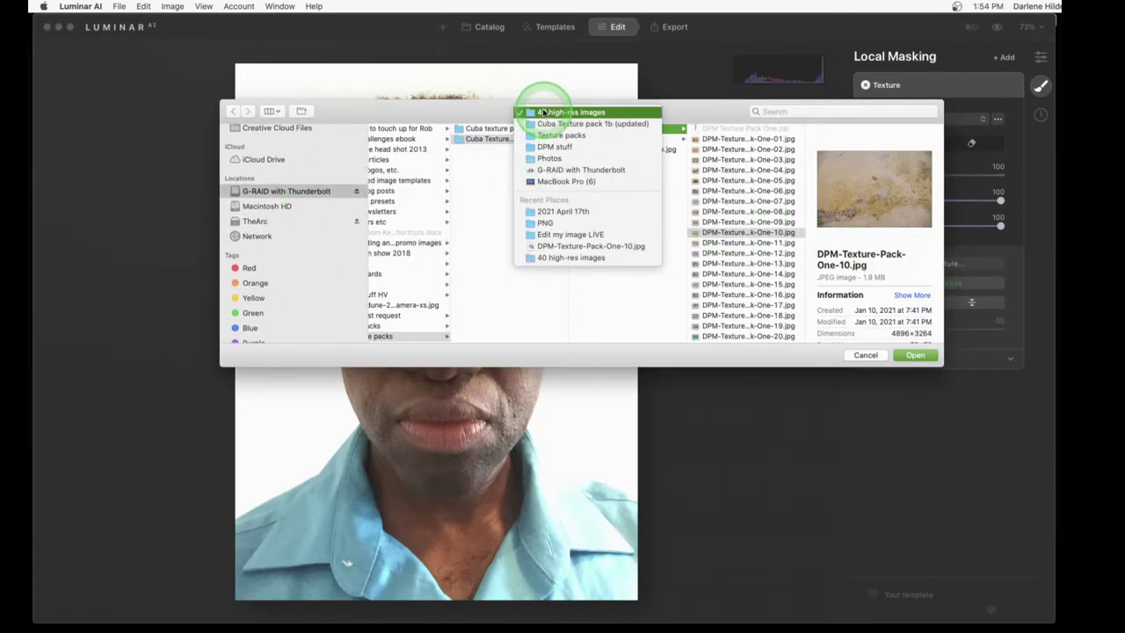
click(552, 213)
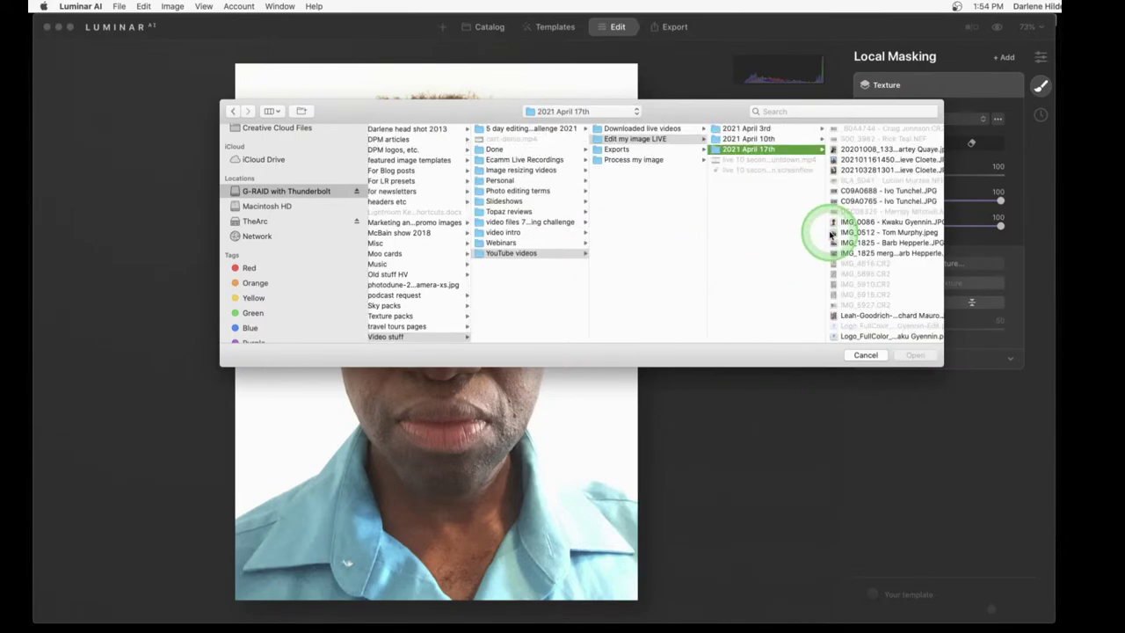
scroll(830, 229, right, 2)
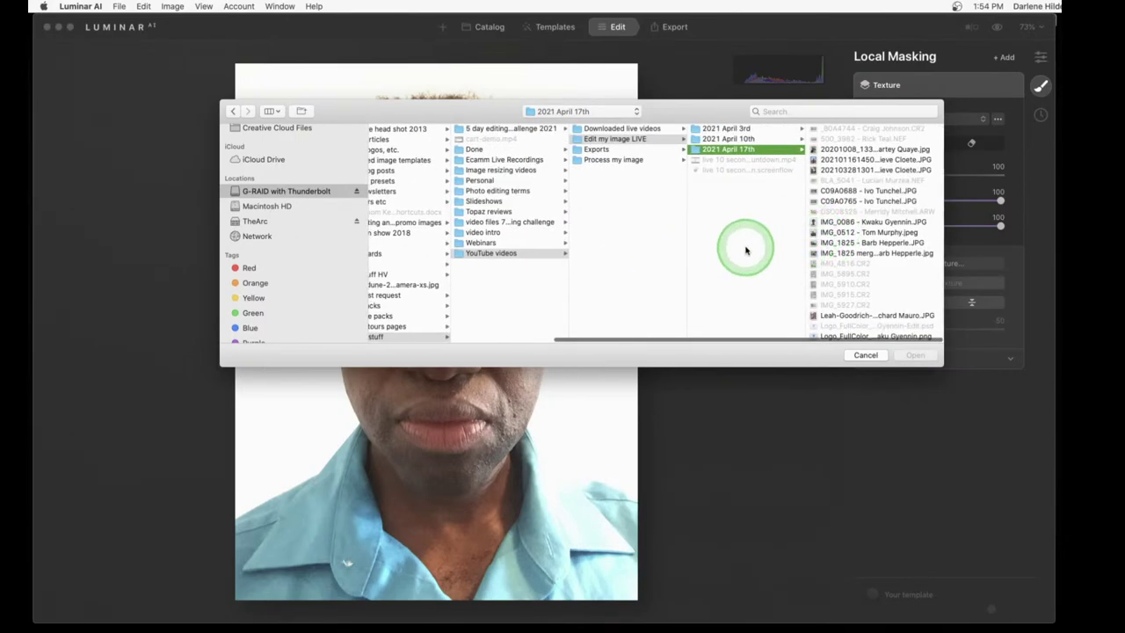
scroll(839, 211, down, 1)
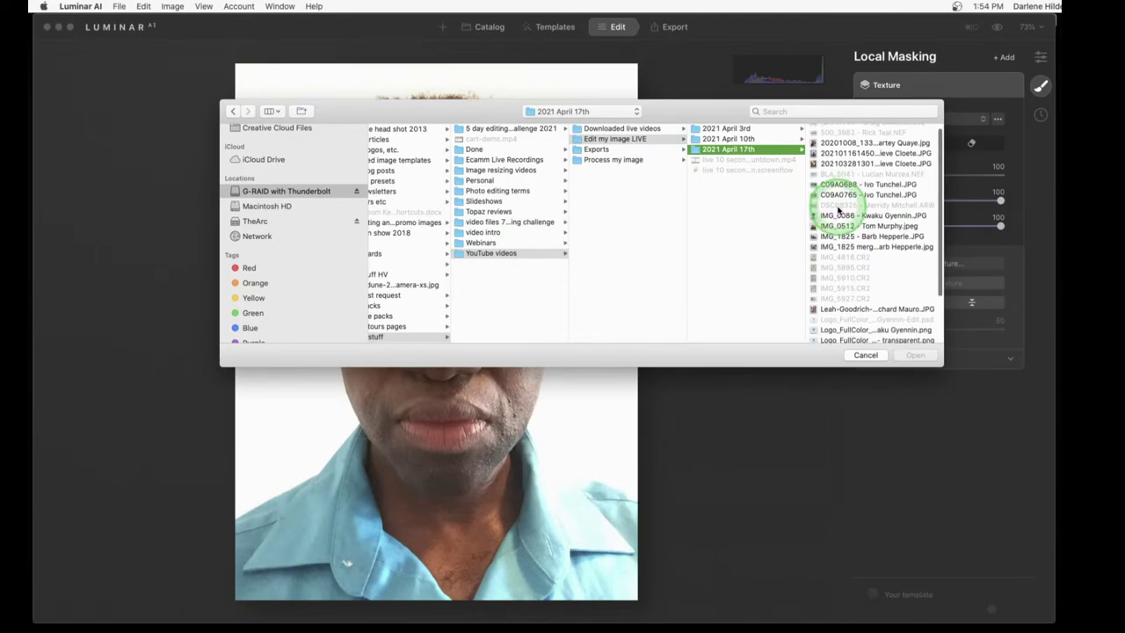
scroll(839, 211, down, 5)
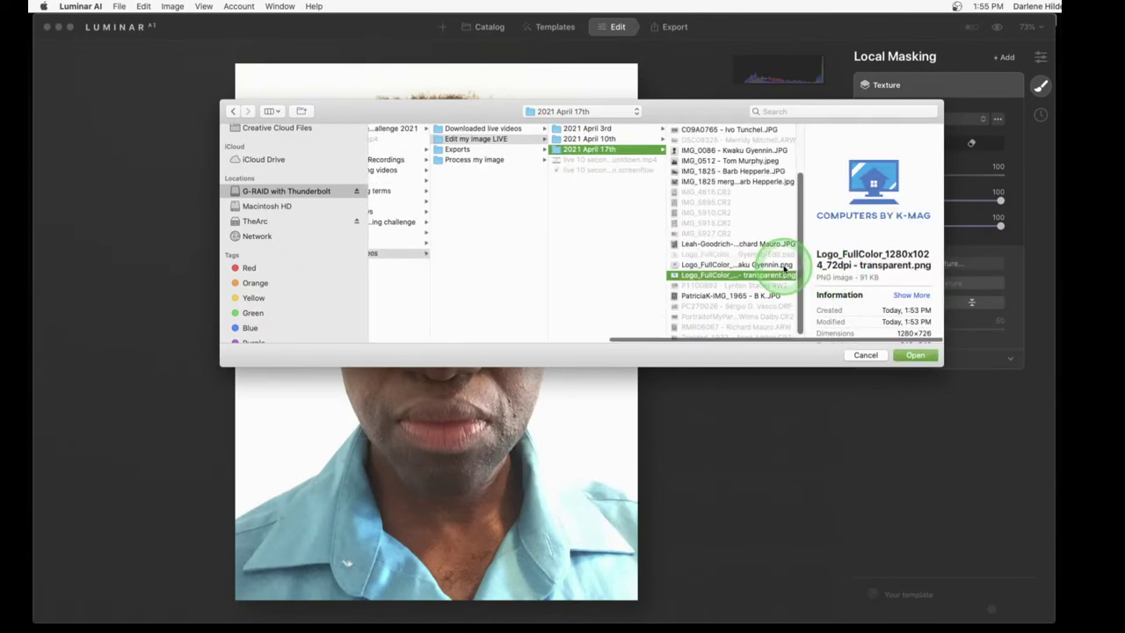
click(697, 276)
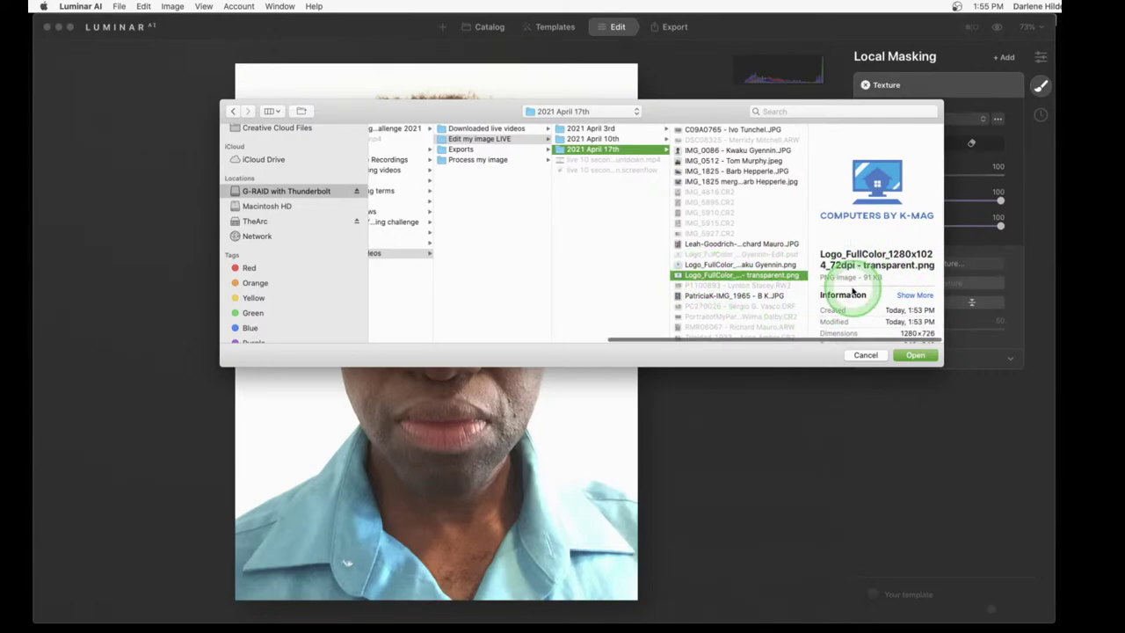
click(913, 357)
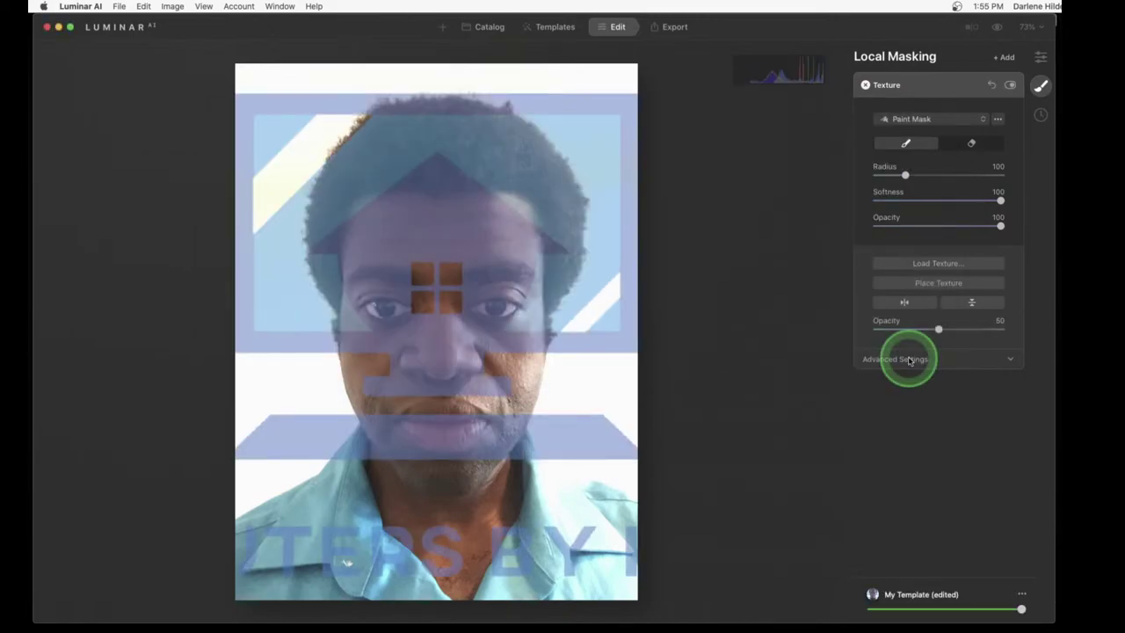
Shrink the logo texture, move it beside the chin at lower left, and set opacity to 99
click(925, 281)
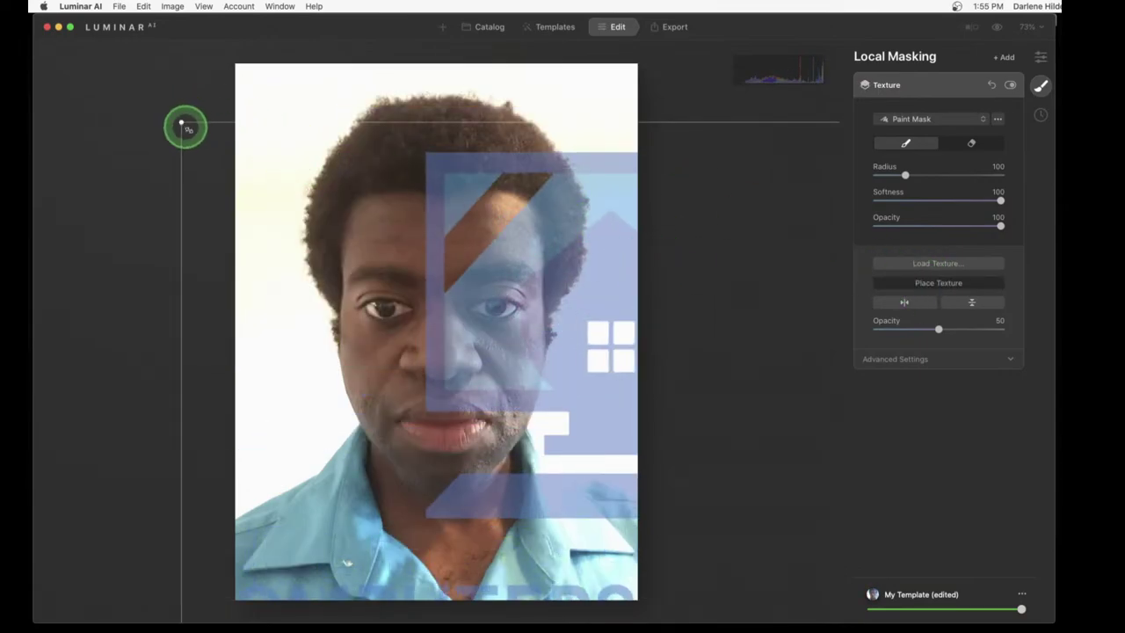
drag(182, 122, 288, 288)
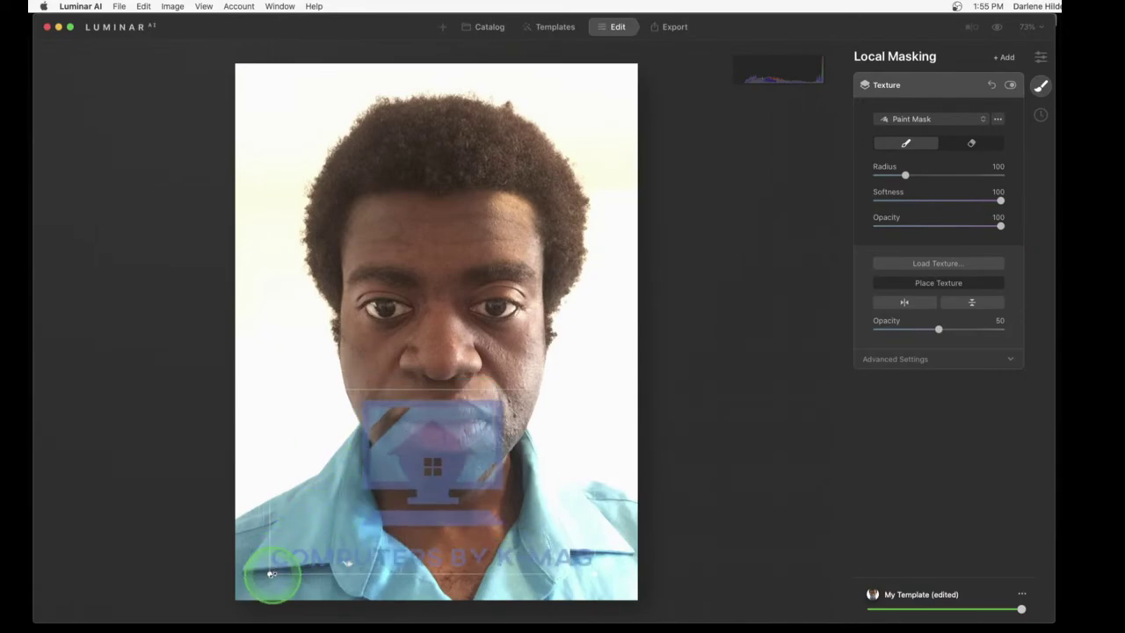
mouse_move(292, 567)
mouse_down()
mouse_move(402, 495)
mouse_move(497, 464)
mouse_move(540, 410)
mouse_move(595, 401)
mouse_move(329, 396)
mouse_move(294, 412)
mouse_up()
click(917, 284)
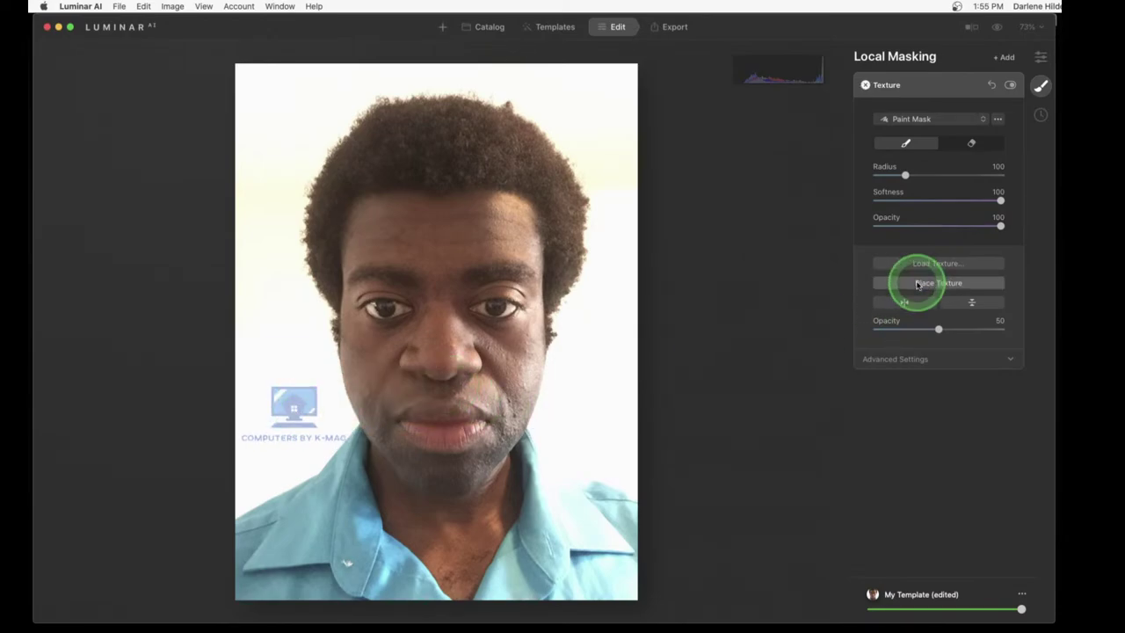
drag(934, 328, 1001, 328)
click(301, 392)
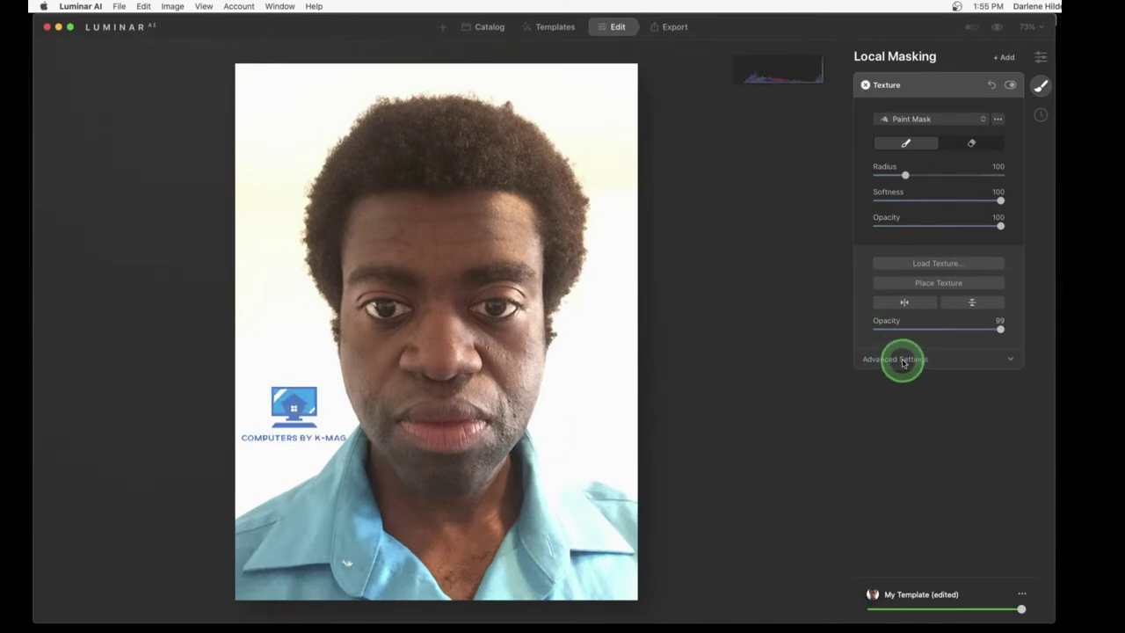
Set the logo texture's blend mode to Darken
click(886, 359)
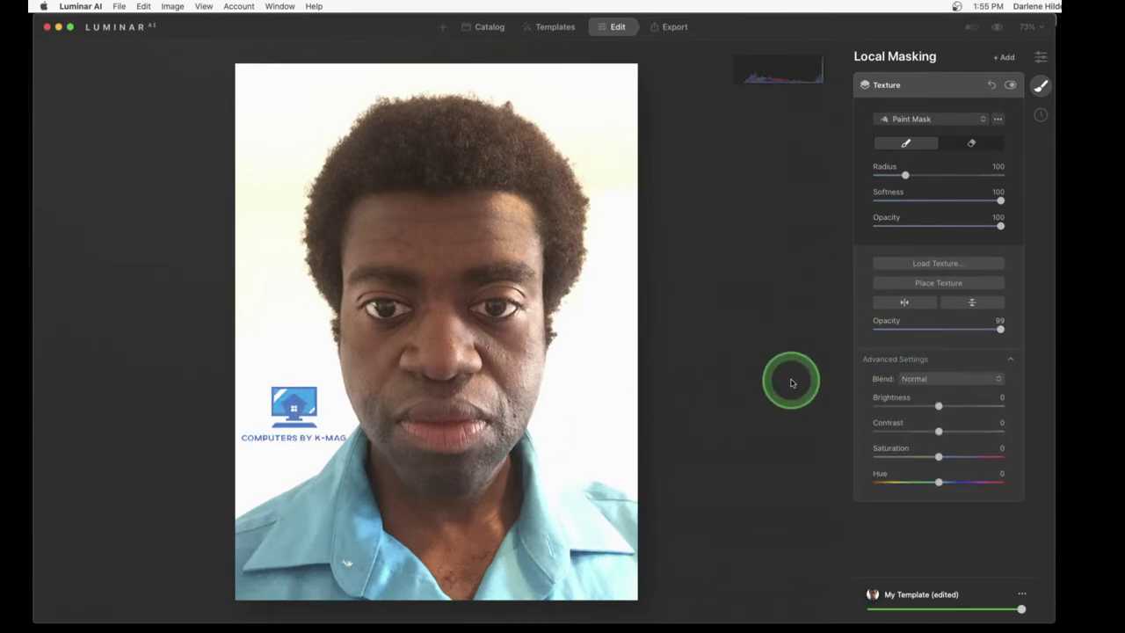
click(921, 379)
click(923, 412)
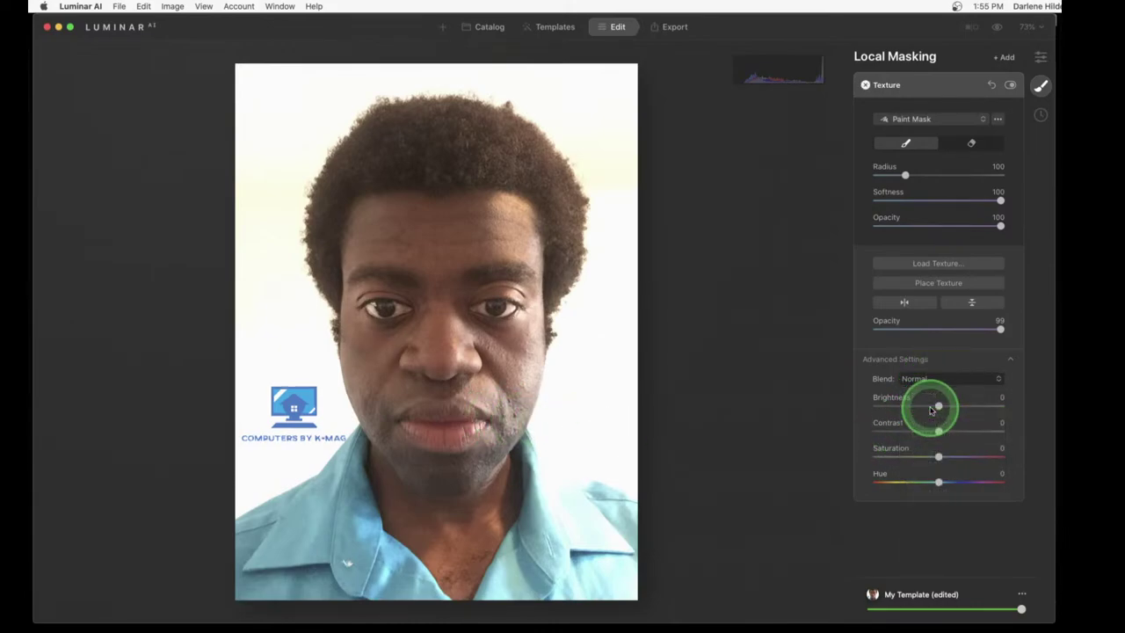
Place the logo at the portrait's left edge beside the face, then return to the catalog
click(929, 283)
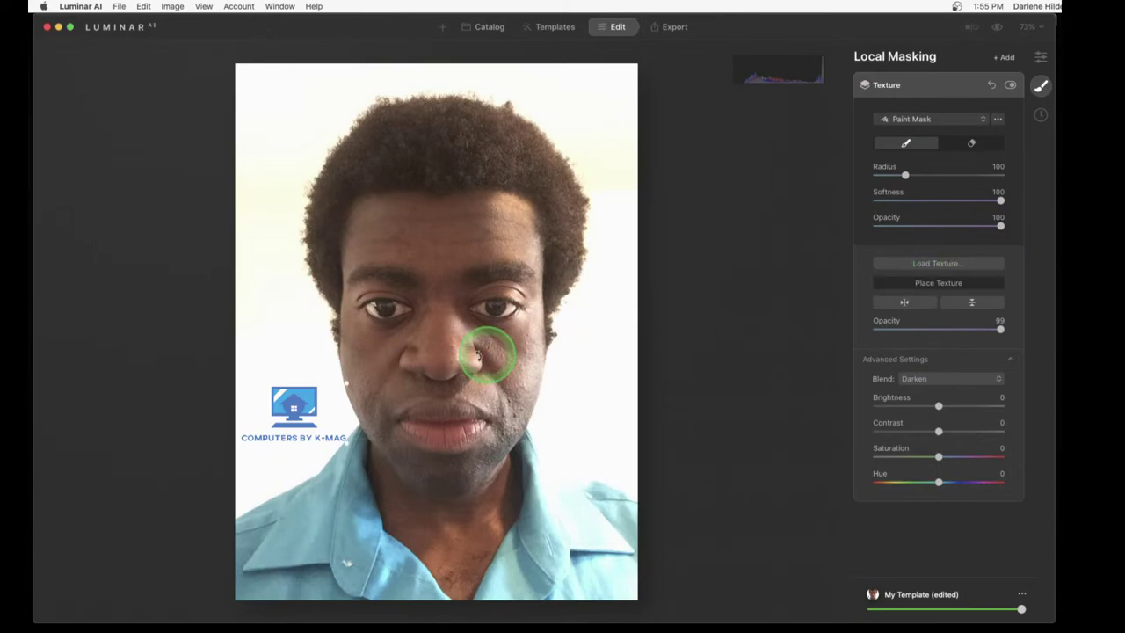
drag(314, 519, 379, 157)
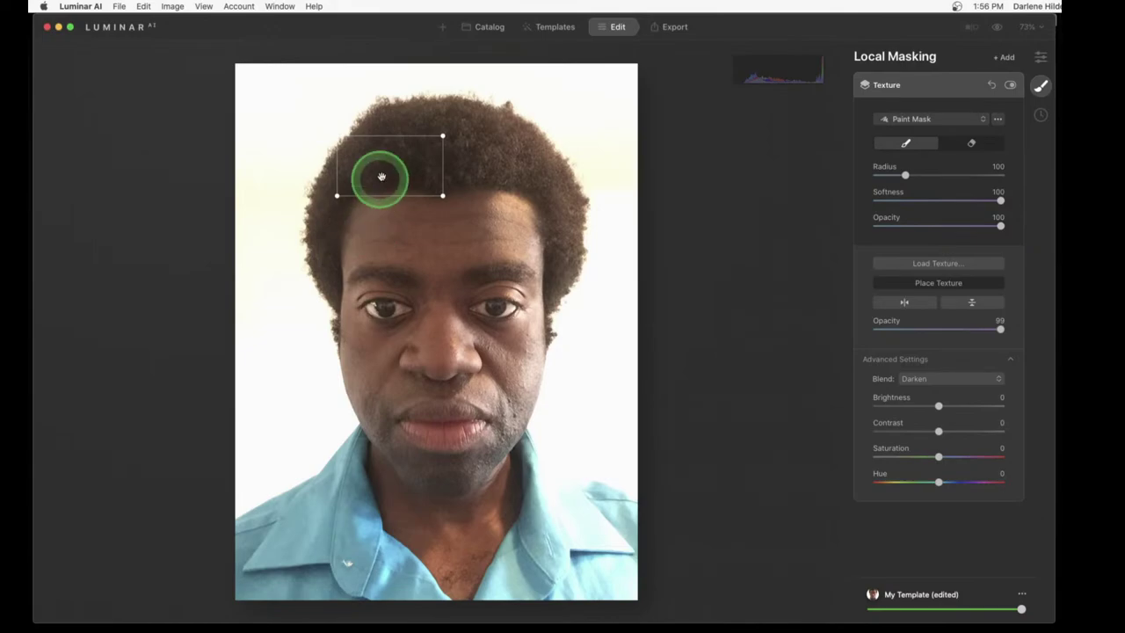
drag(381, 166, 294, 398)
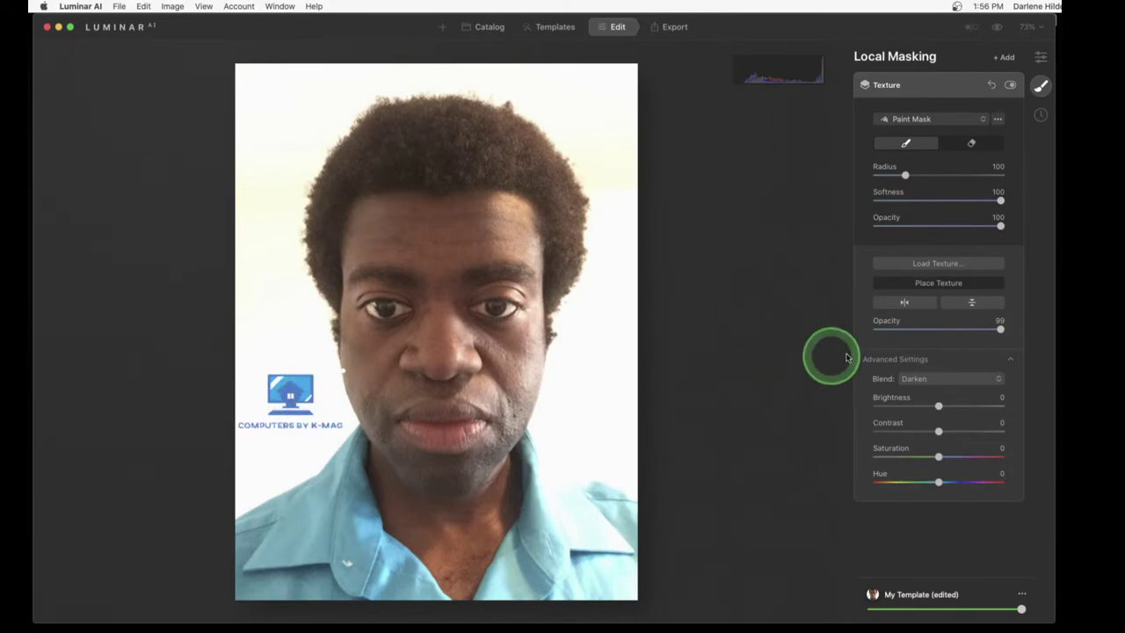
click(920, 283)
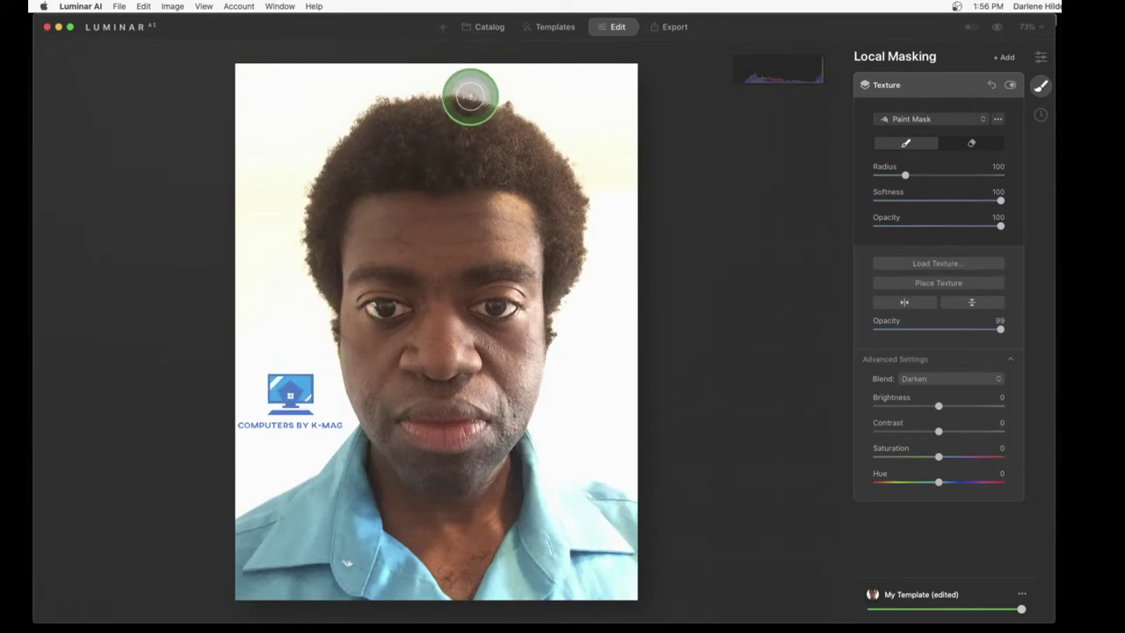
click(480, 29)
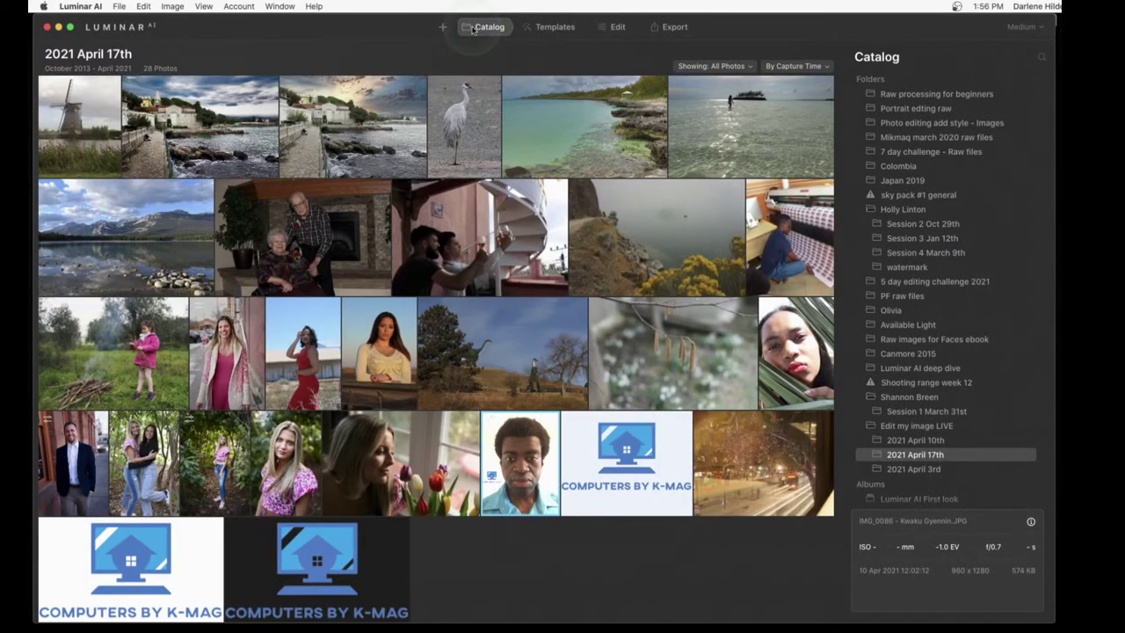
Go back to the Luminar catalog grid, then switch over to Lightroom Classic
click(473, 30)
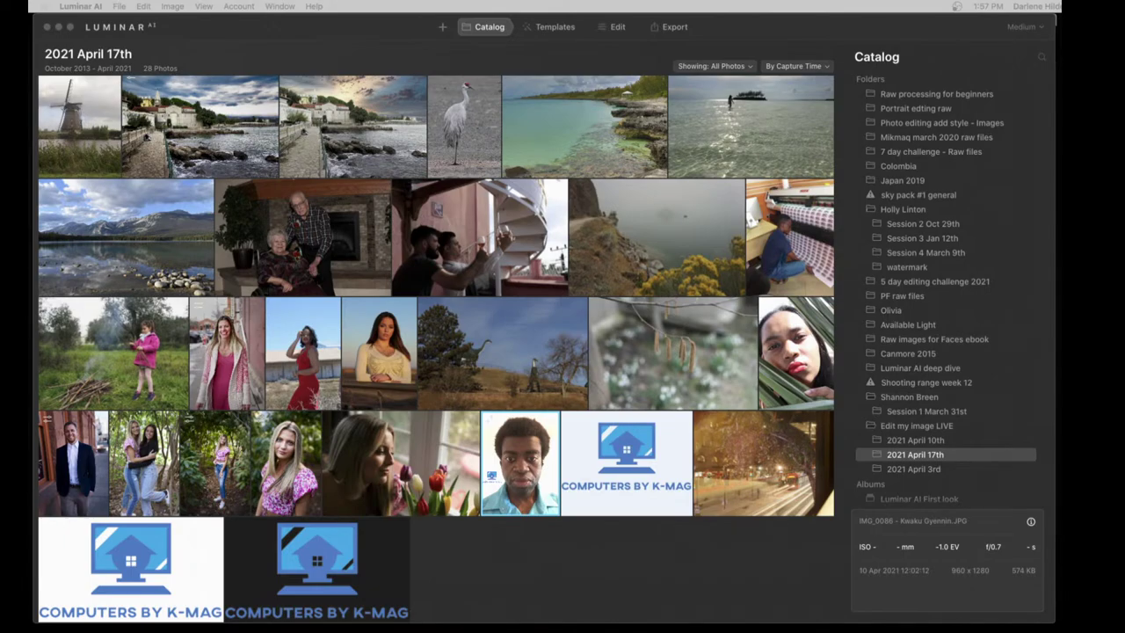
click(540, 567)
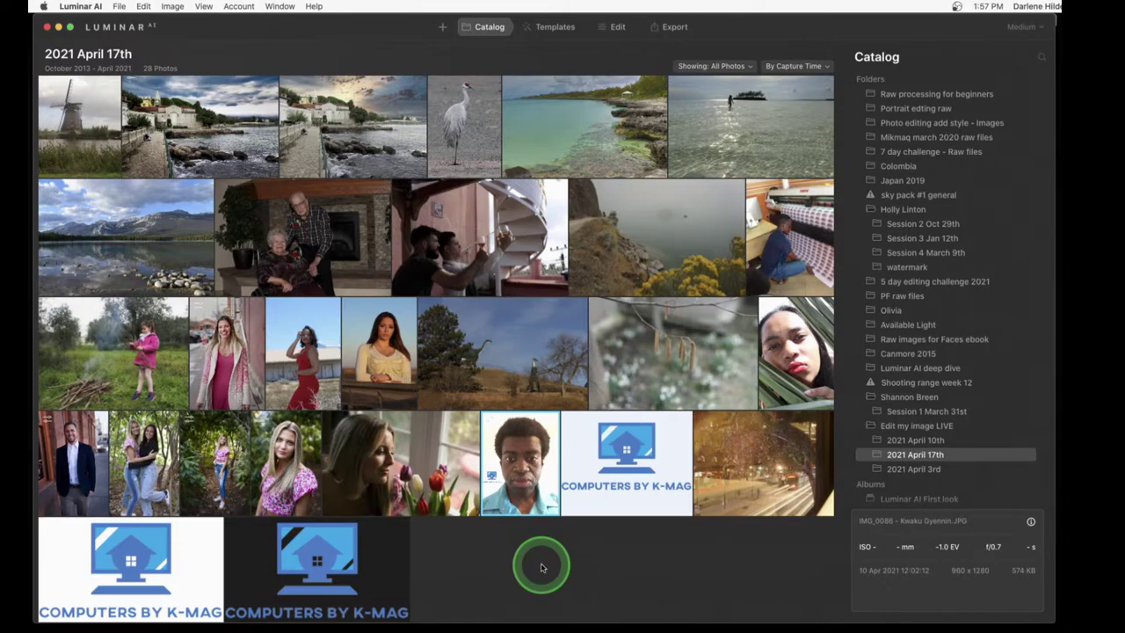
key(super+Tab)
key(super+Tab)
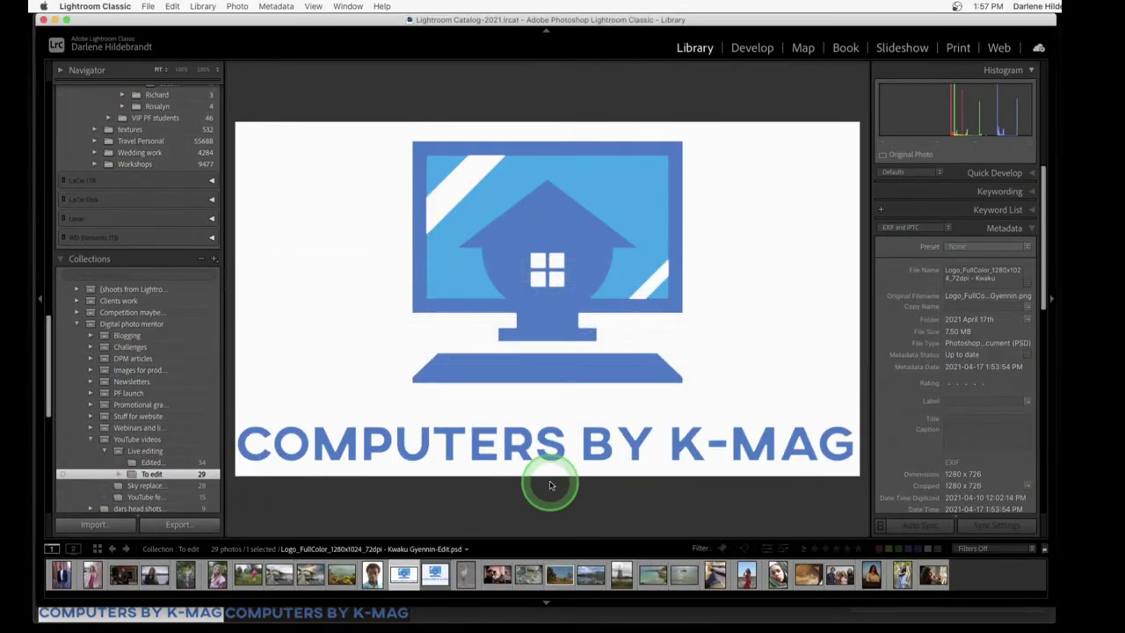
From Grid view, open the girl-by-the-campfire photo in the Develop module
key(g)
scroll(573, 290, up, 3)
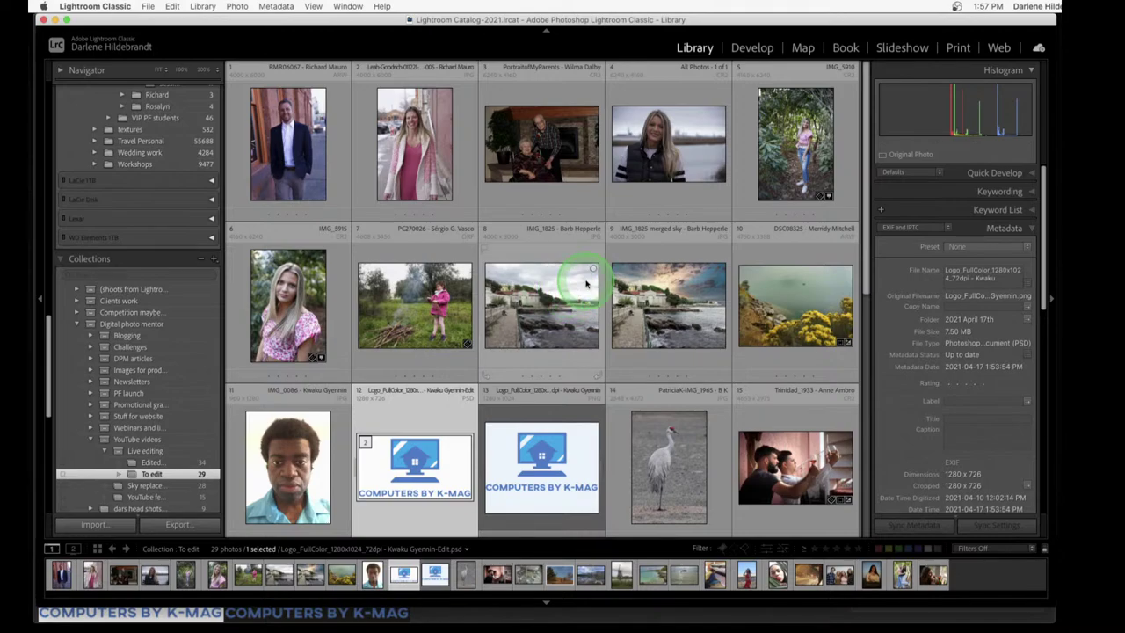
scroll(587, 283, down, 10)
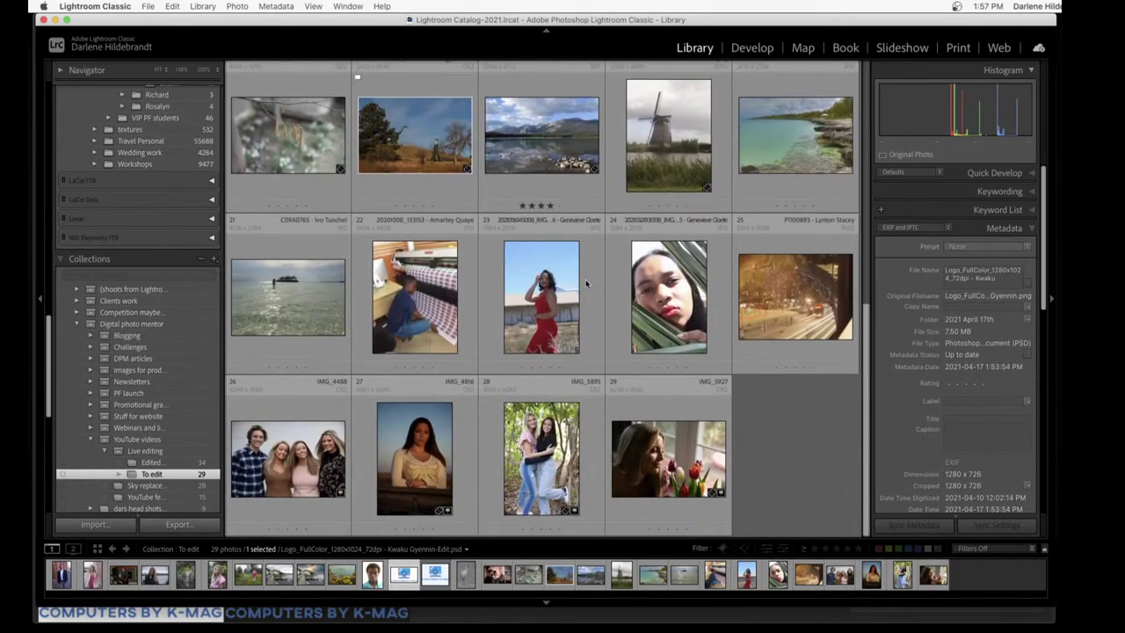
scroll(586, 283, up, 10)
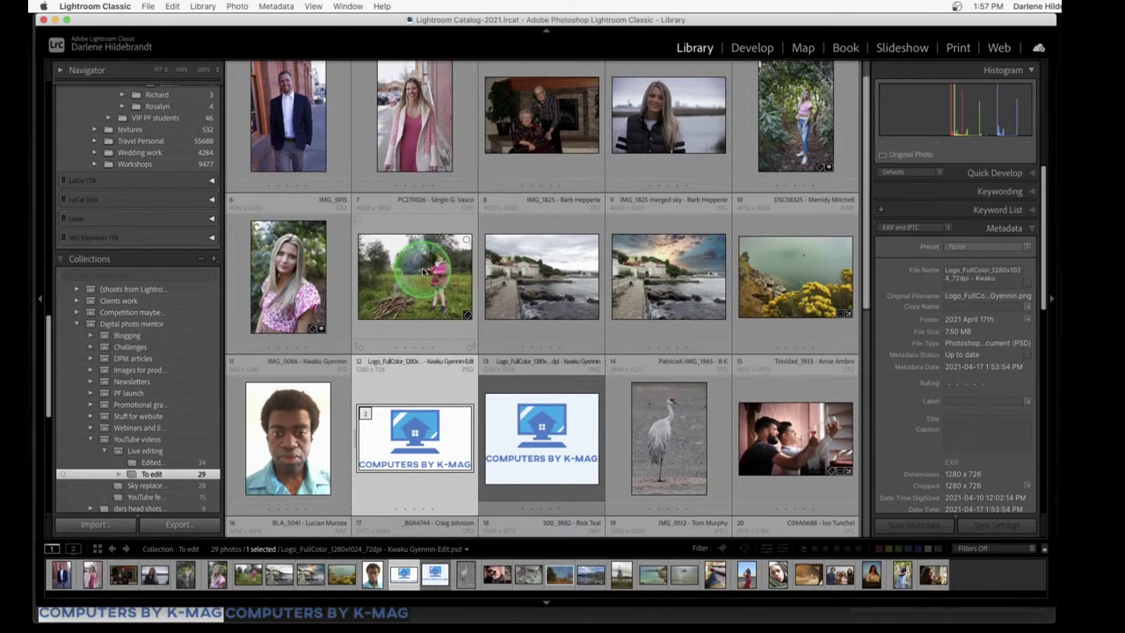
double_click(423, 272)
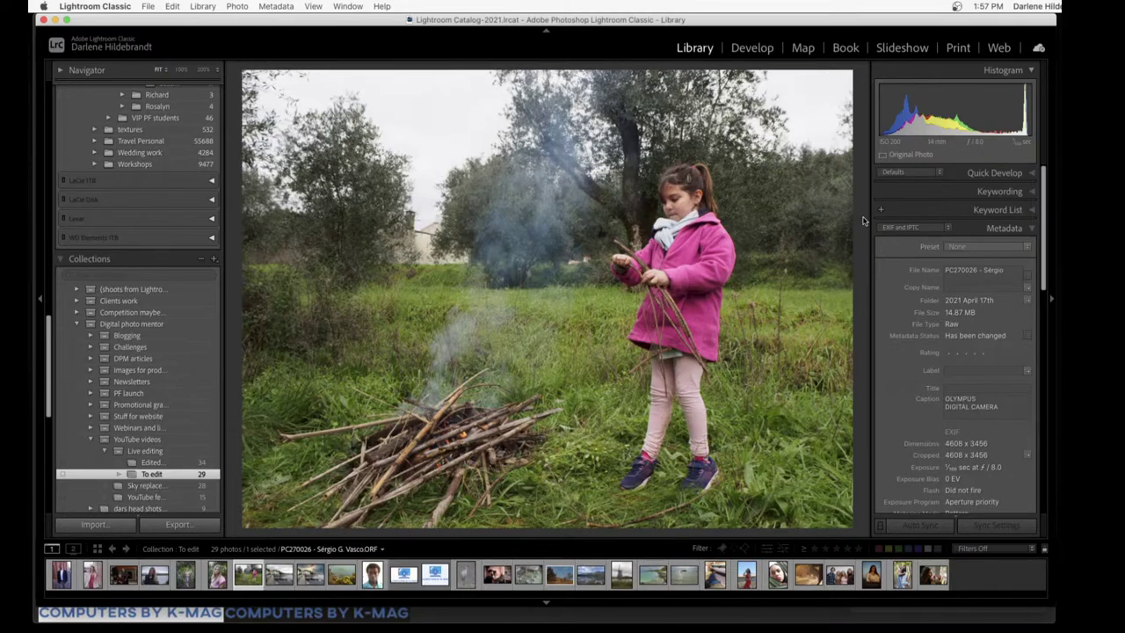
key(d)
click(795, 267)
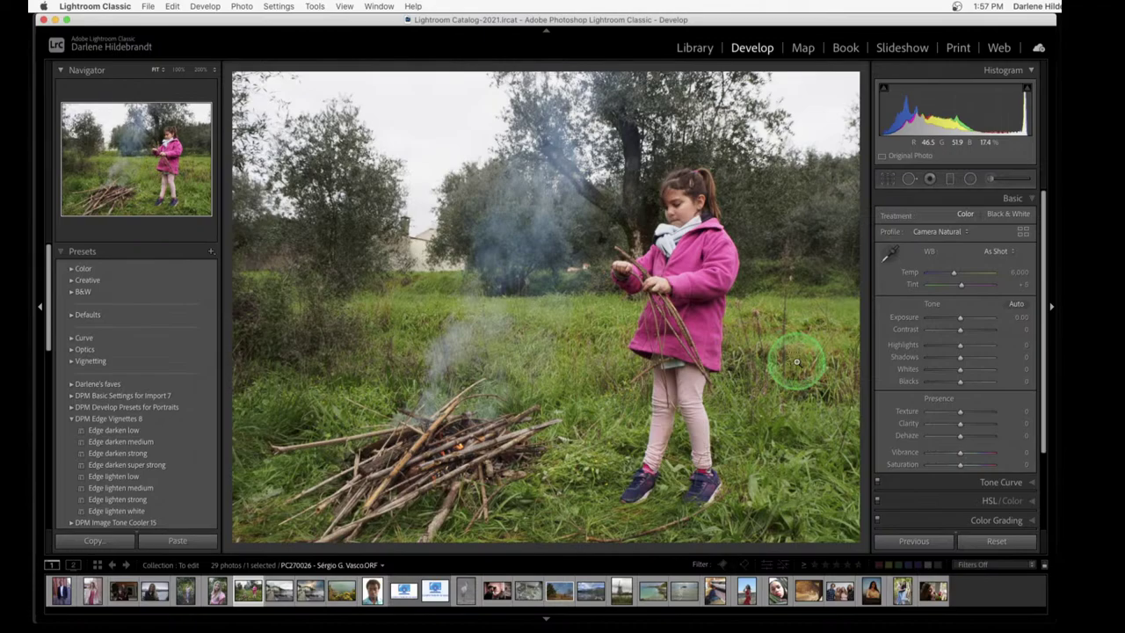
key(super+bracketright)
key(super+bracketright)
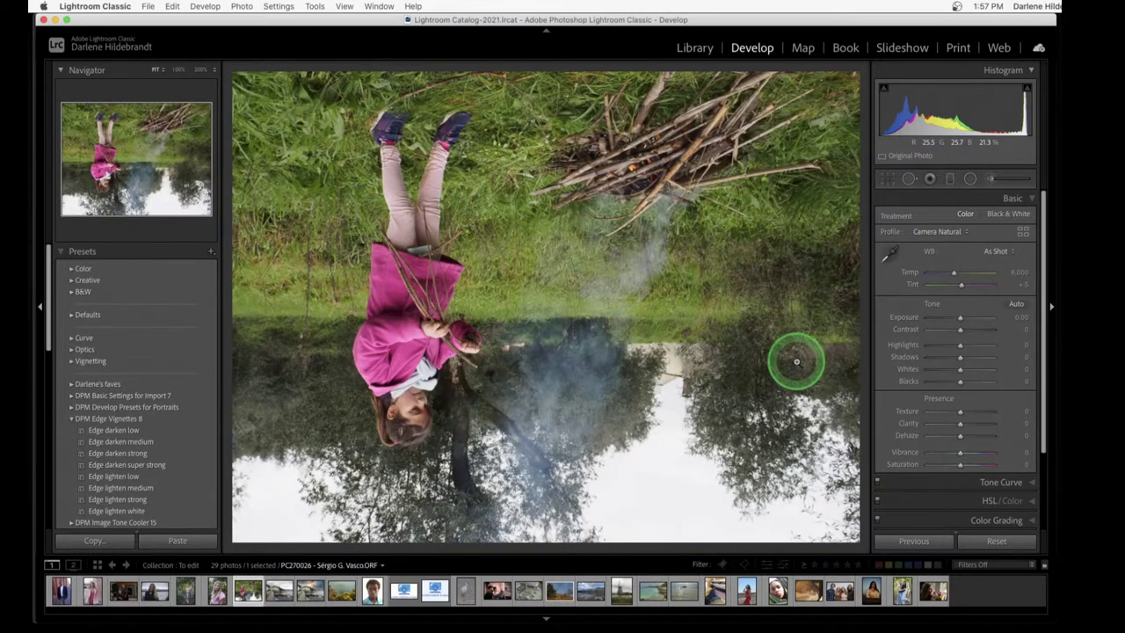
key(l)
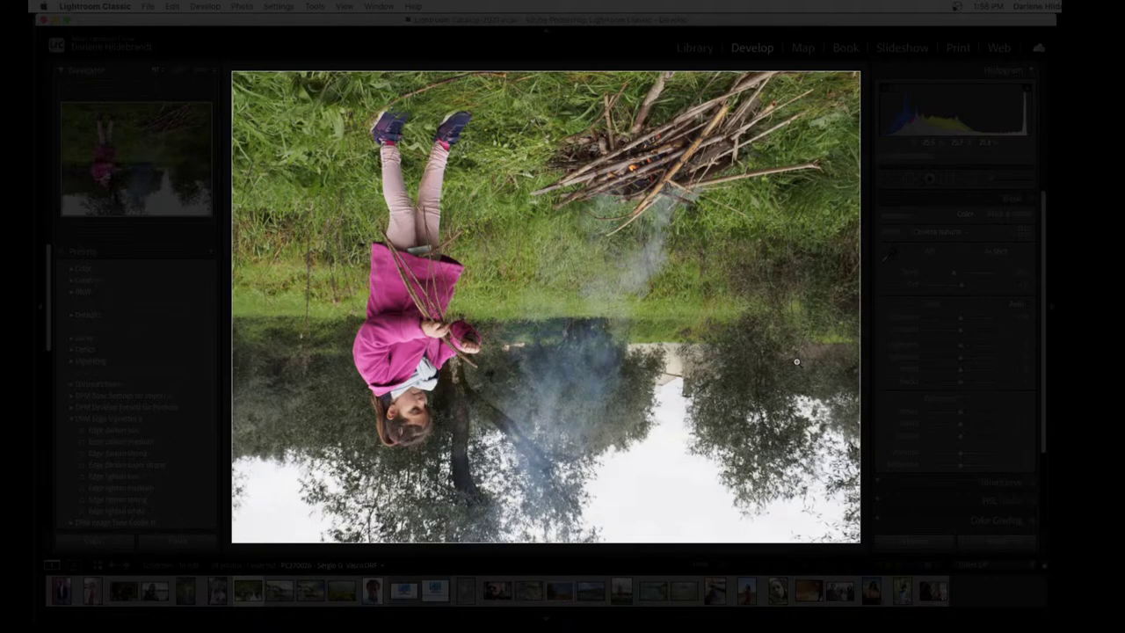
key(super+bracketleft)
key(super+bracketleft)
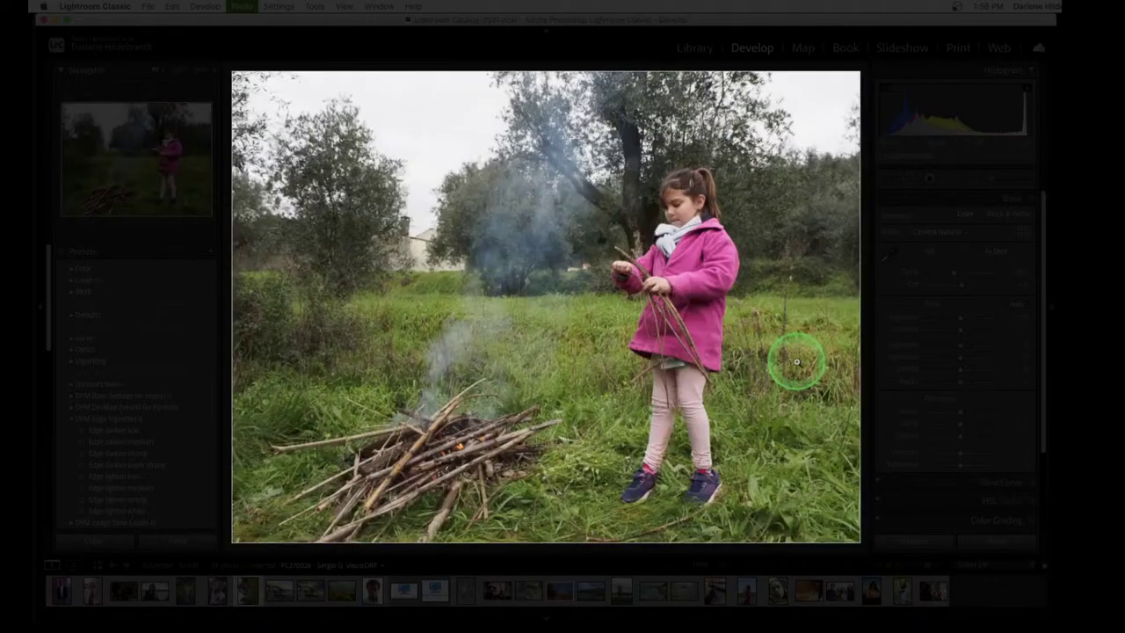
key(l)
key(l)
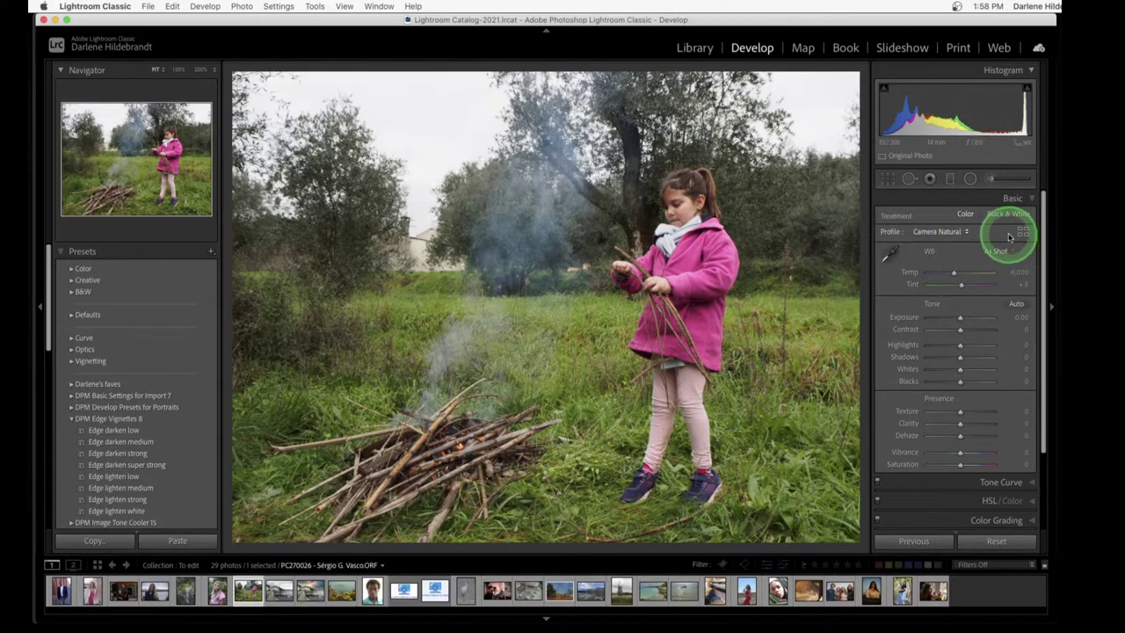
Choose Camera Portrait under Camera Matching in the Profile Browser, then change the info overlay
click(1023, 232)
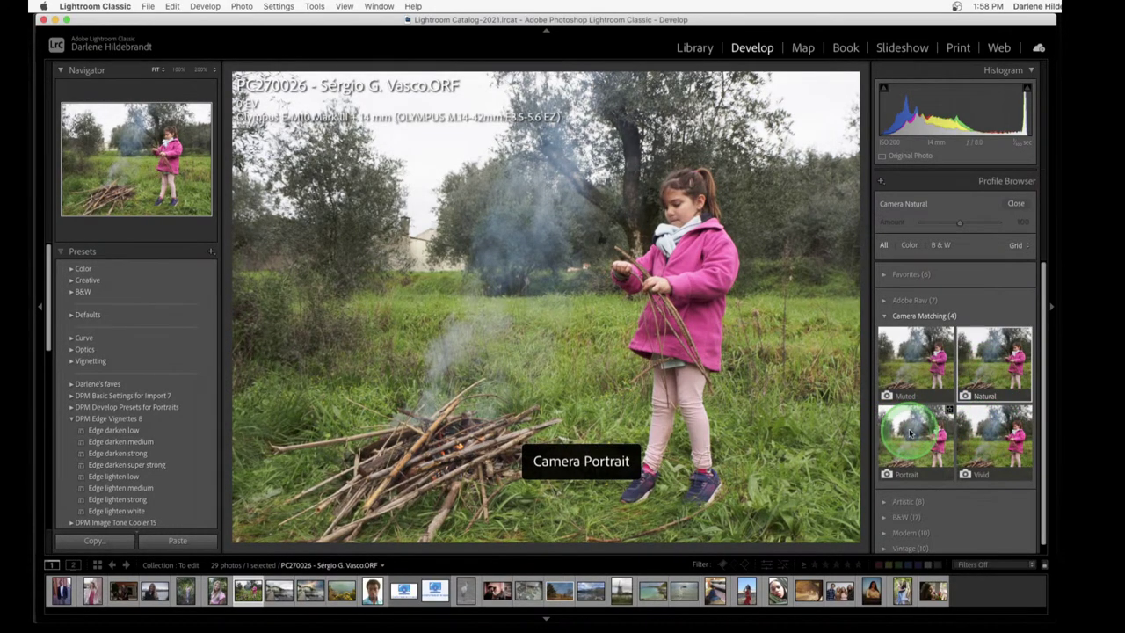
click(910, 431)
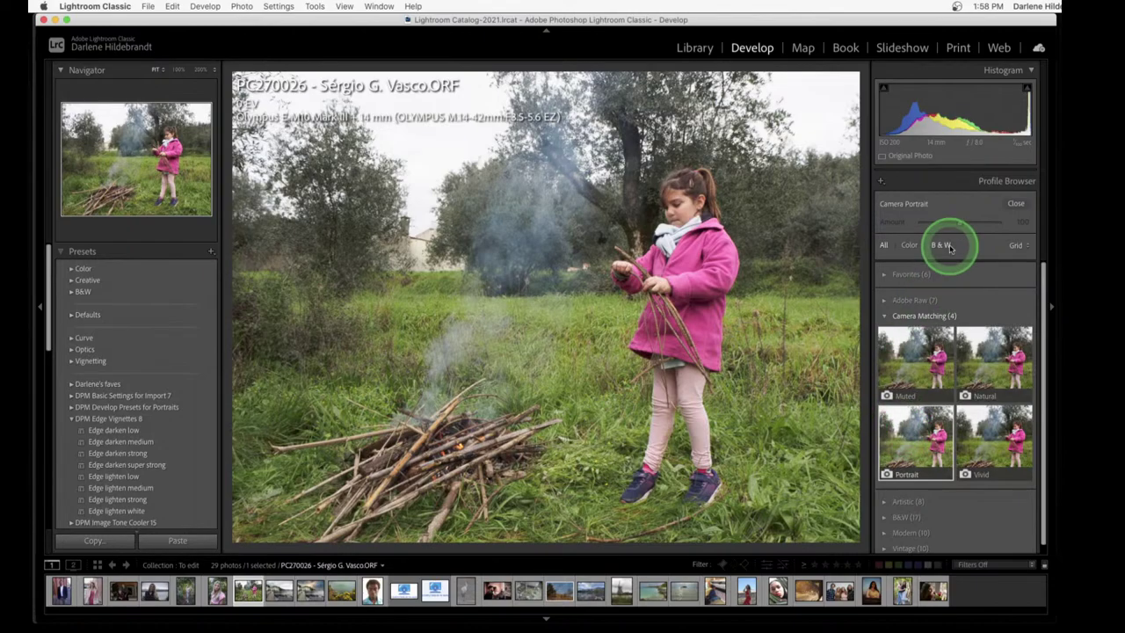
click(1018, 203)
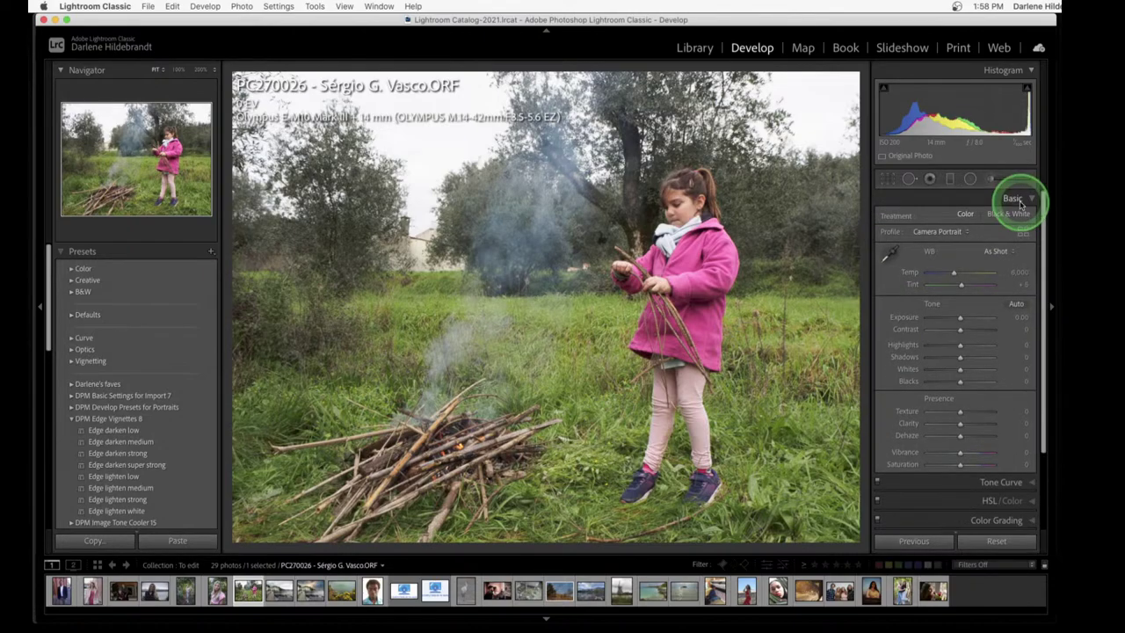
key(i)
key(i)
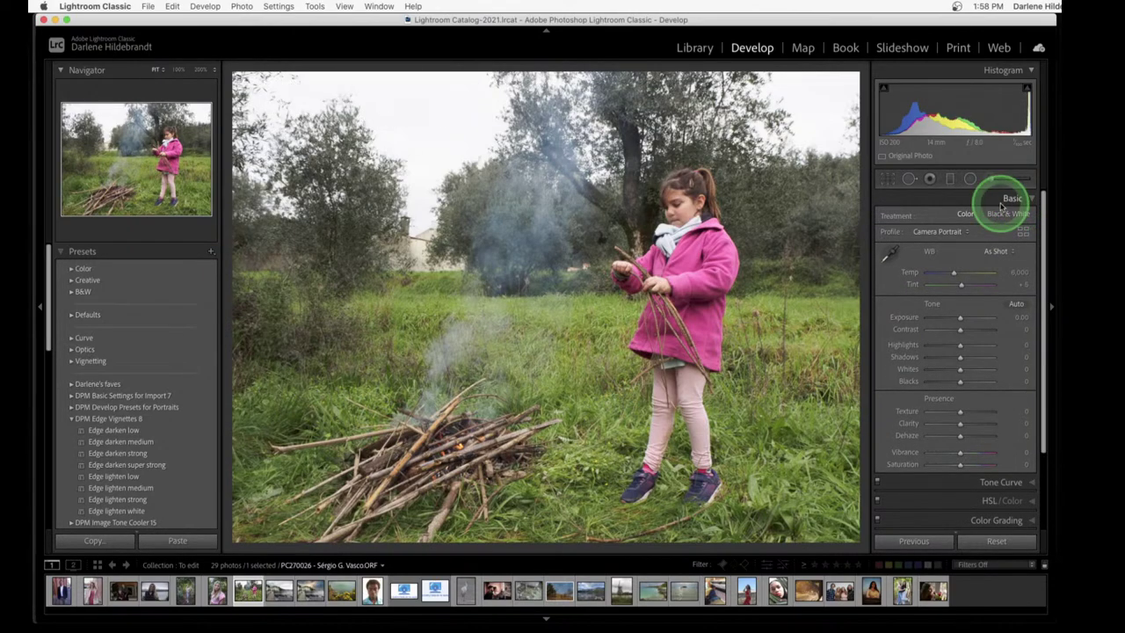
Try Highlights at -100, compare before and after, then settle on Highlights -46
click(939, 347)
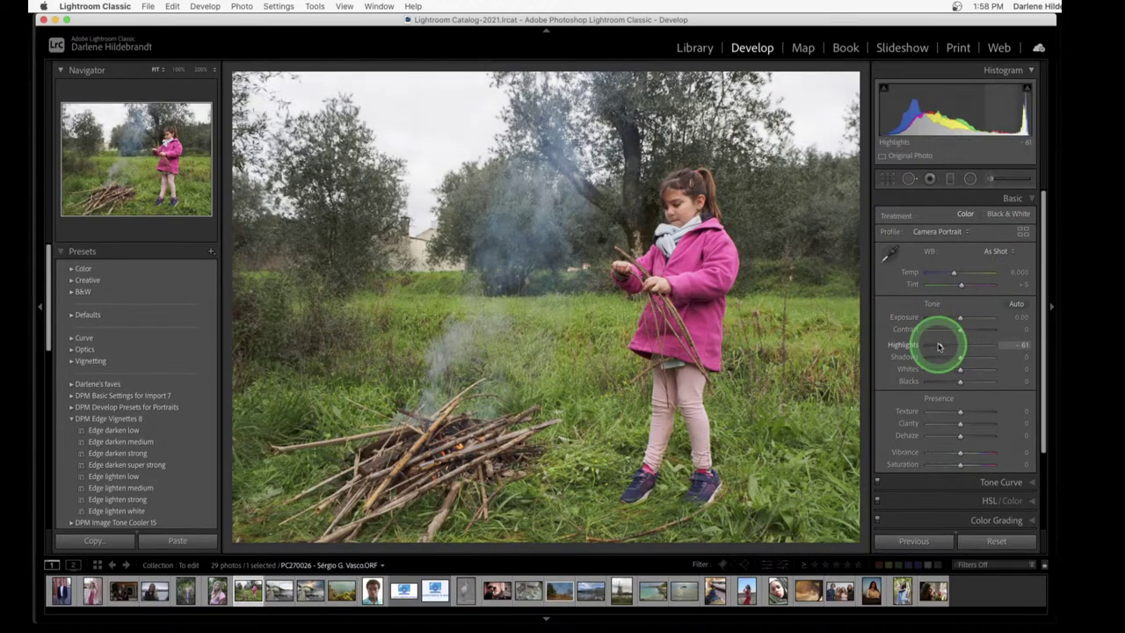
drag(939, 346, 844, 334)
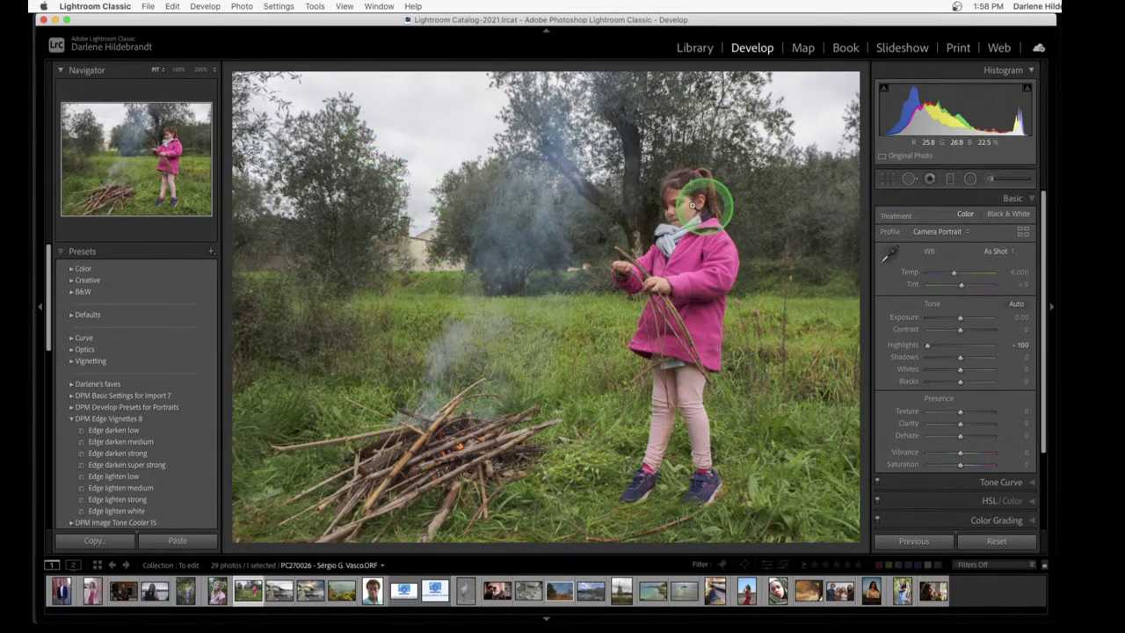
key(backslash)
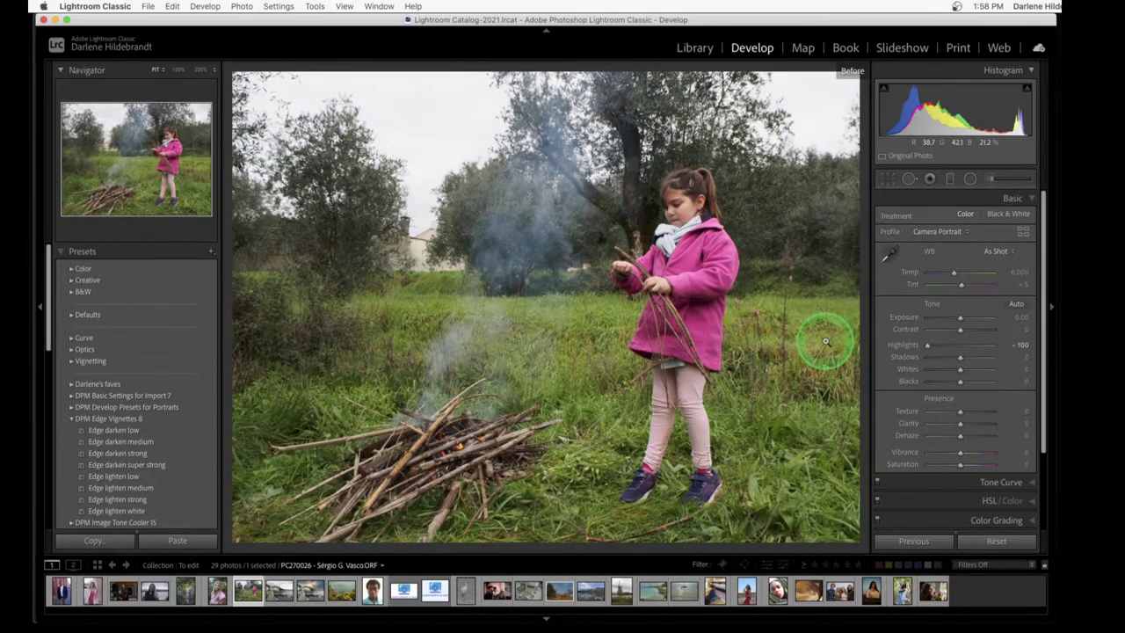
key(backslash)
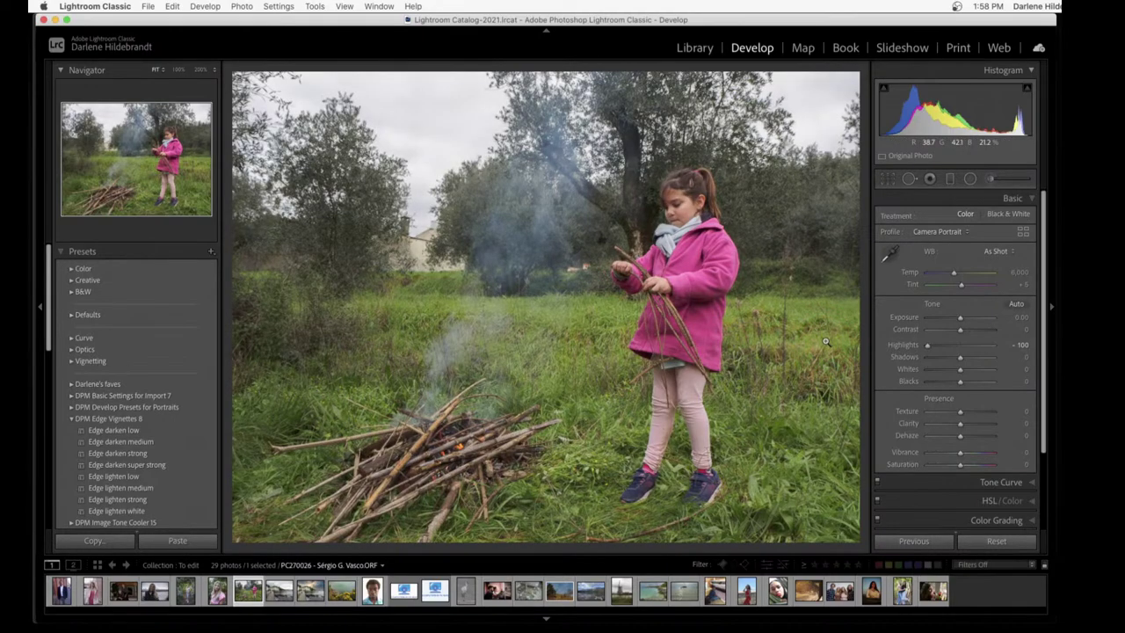
key(backslash)
key(backslash)
key(backslash)
key(backslash)
key(backslash)
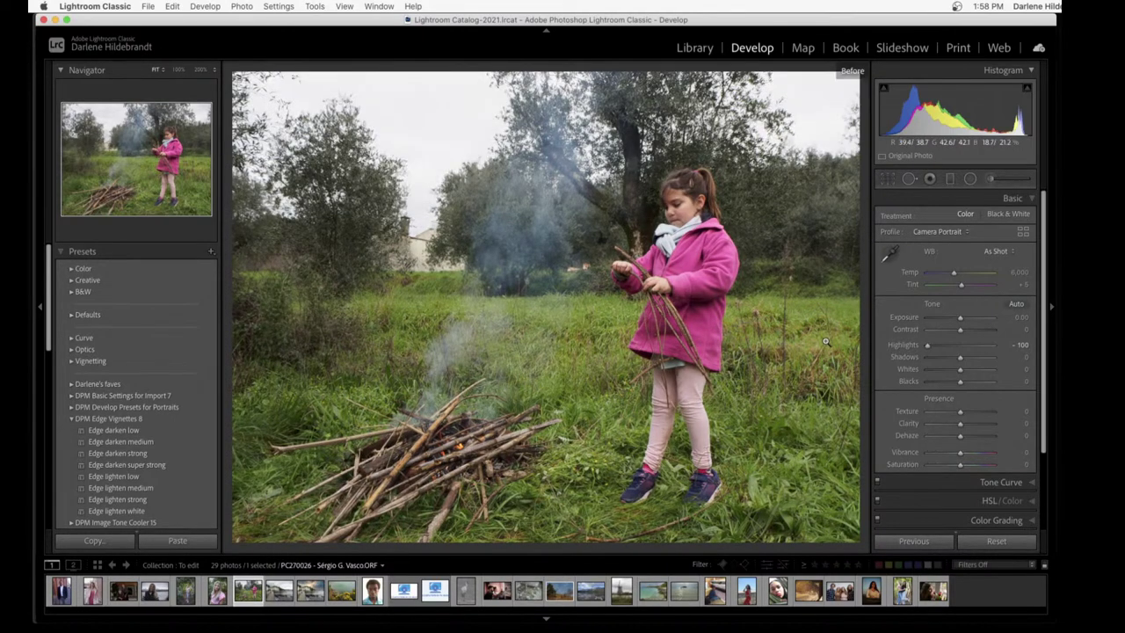
click(937, 346)
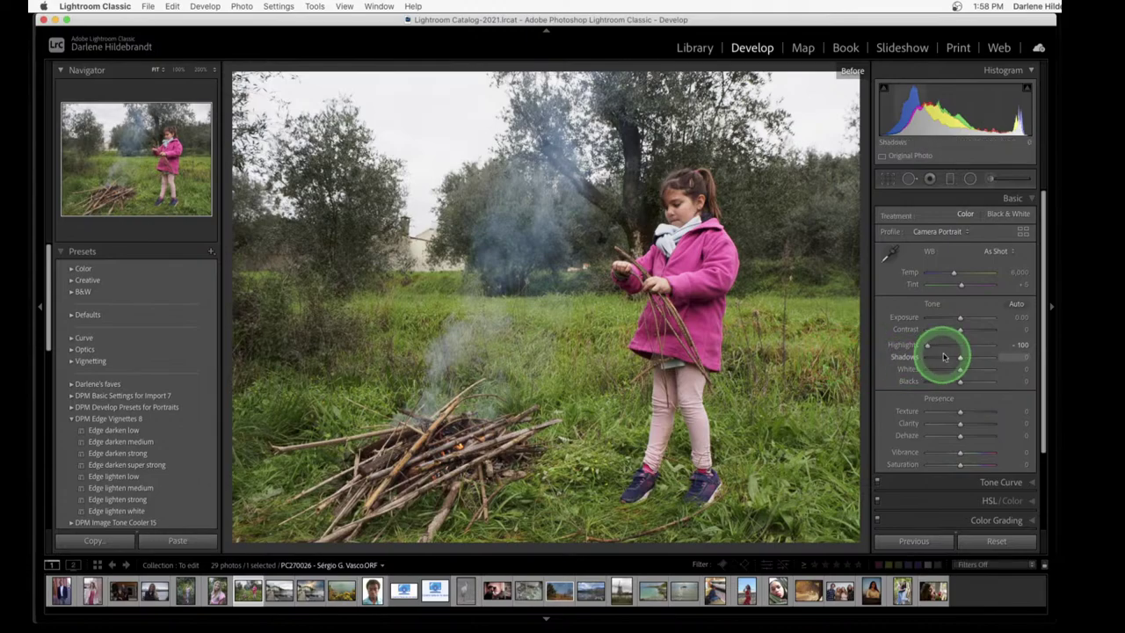
click(952, 347)
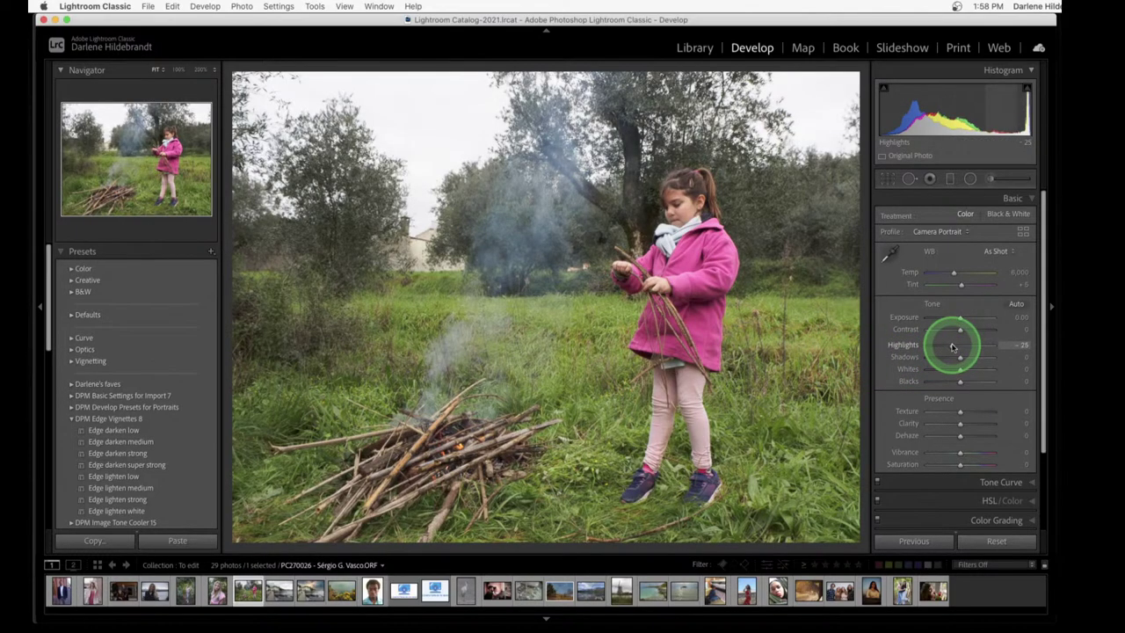
drag(953, 346, 946, 346)
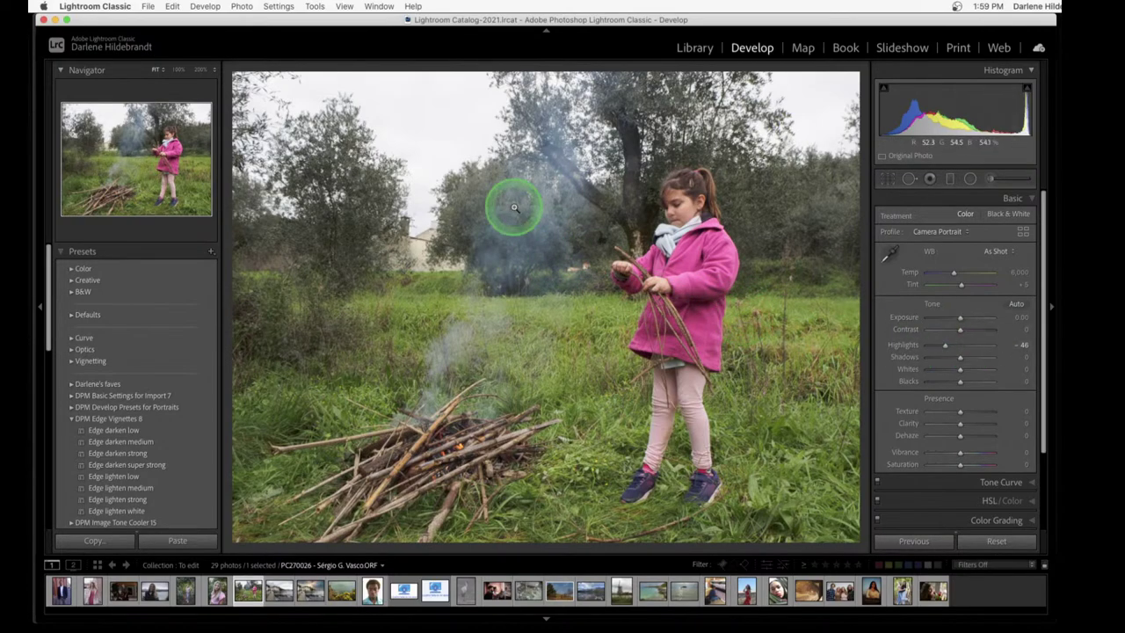
Add a graduated filter over the sky at Exposure -1.98 with Highlights -100
key(m)
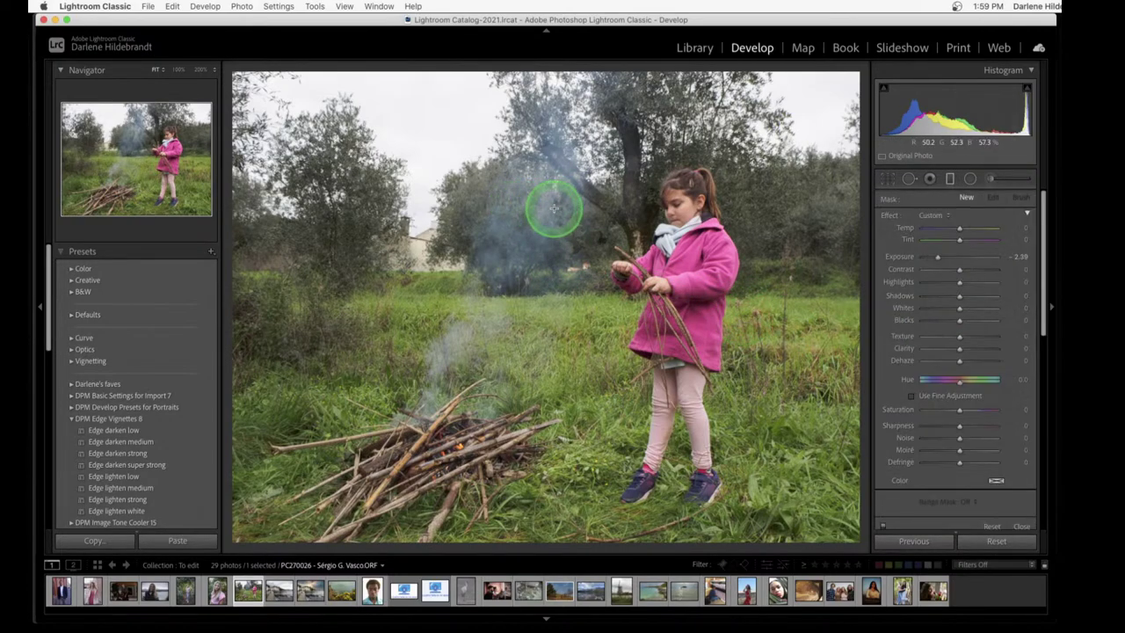
drag(559, 202, 558, 256)
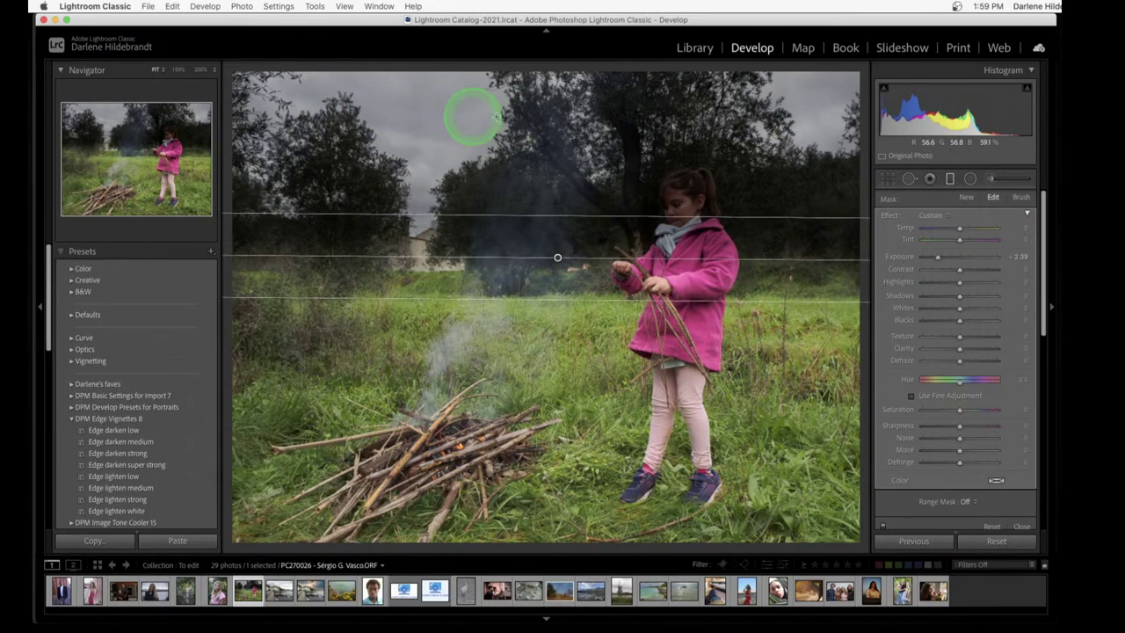
drag(924, 277, 941, 257)
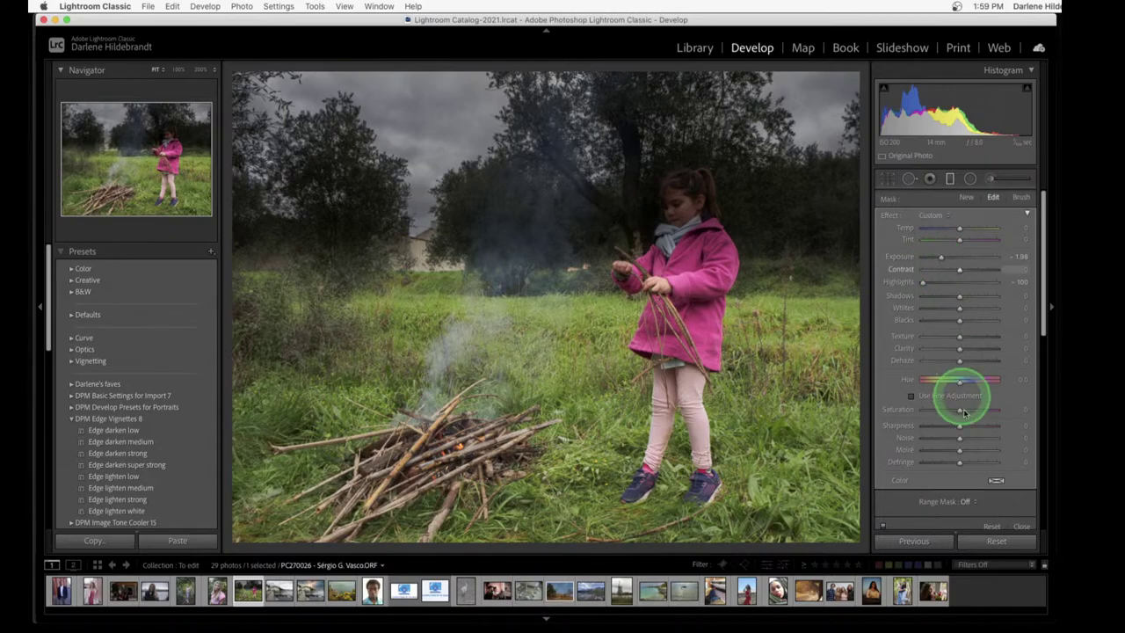
scroll(955, 408, down, 2)
Set the sky filter's Range Mask to Luminance and show the luminance mask
click(968, 466)
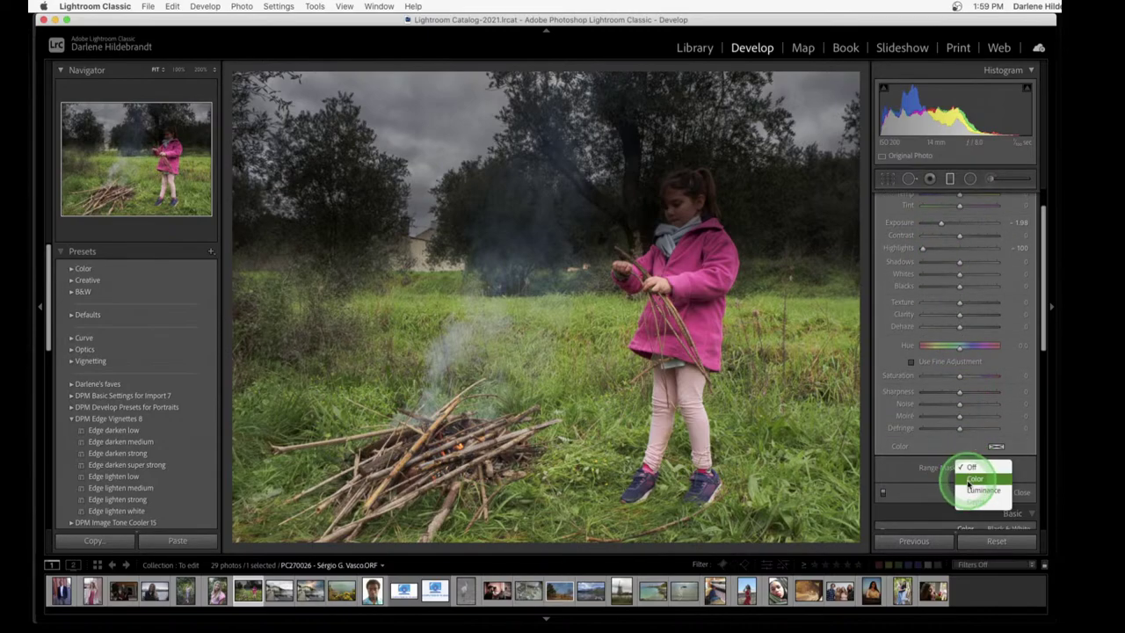
click(970, 491)
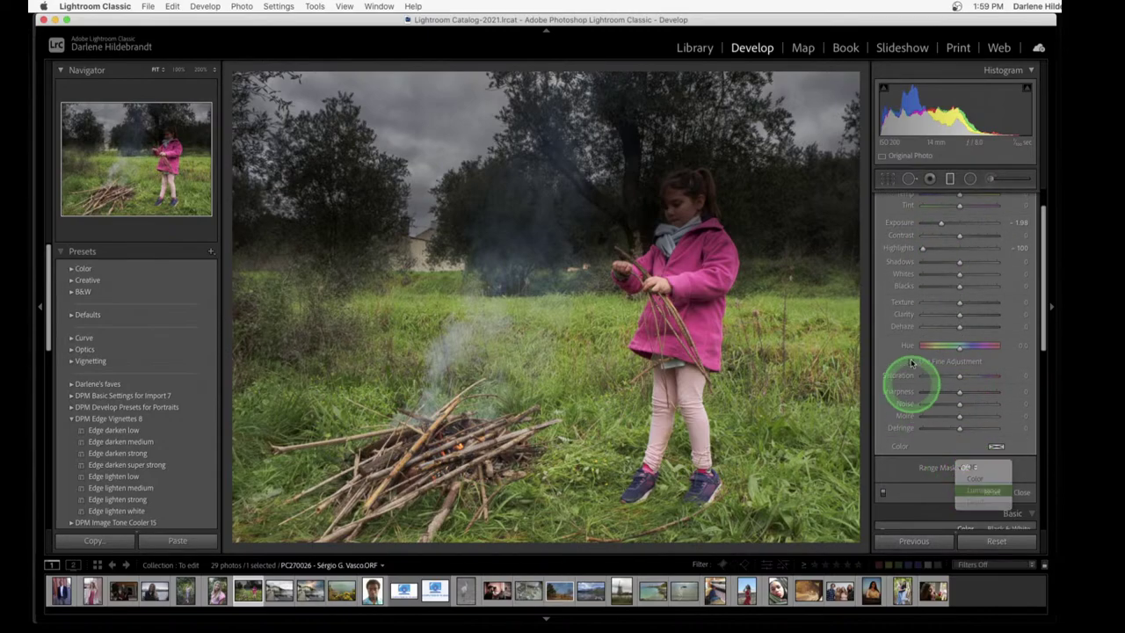
scroll(911, 352, down, 4)
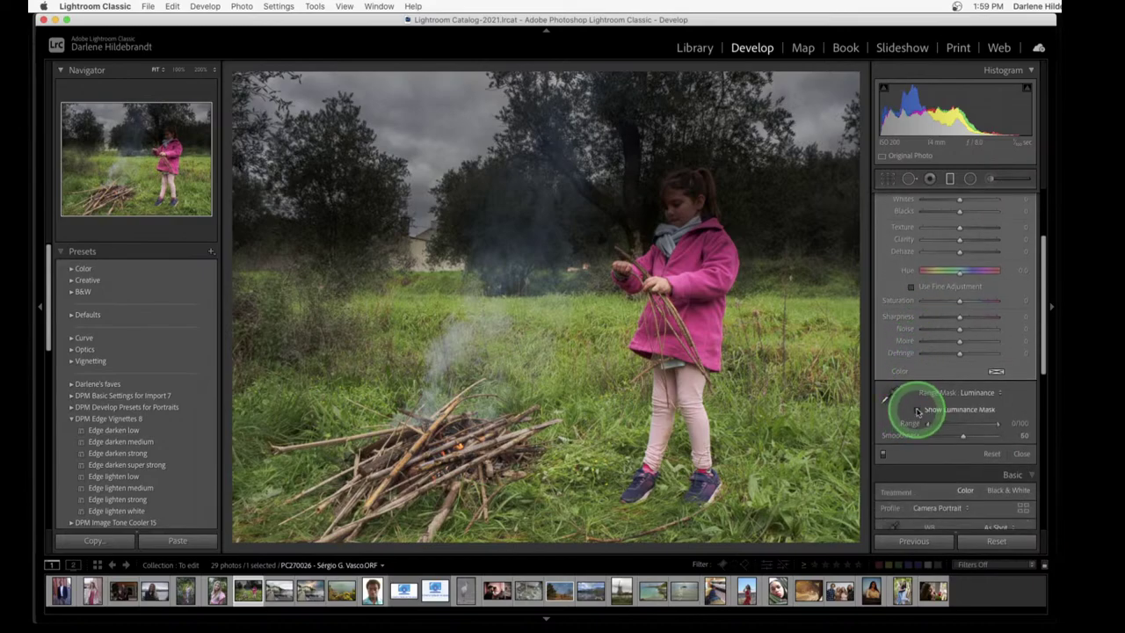
click(917, 411)
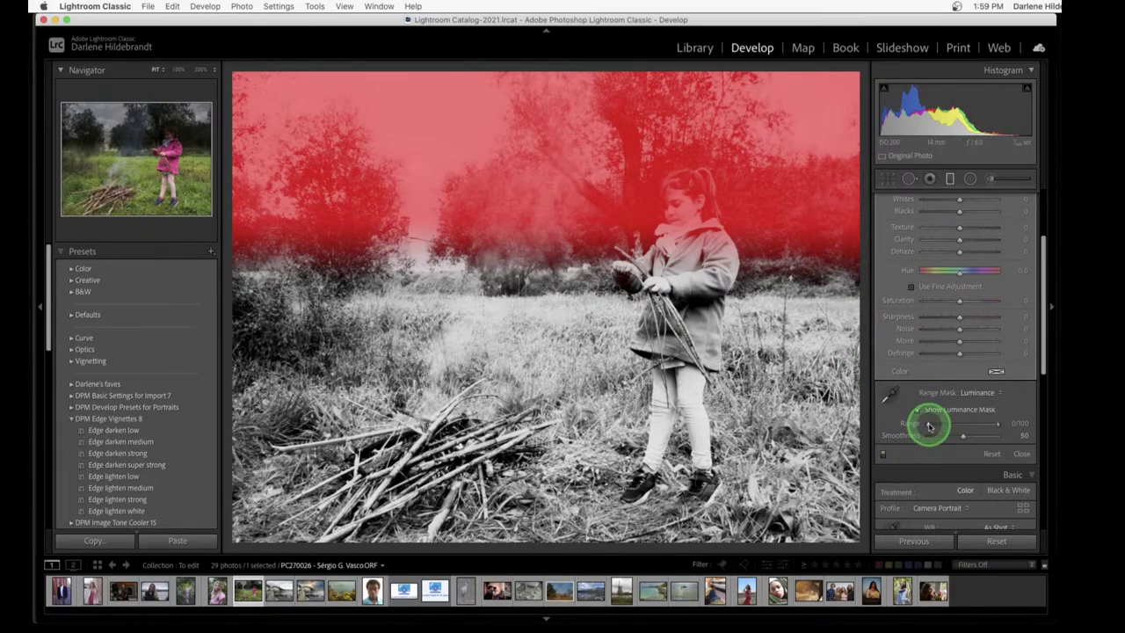
Narrow the luminance range to 90/100, checking the mask preview, then hide it
drag(929, 426, 973, 425)
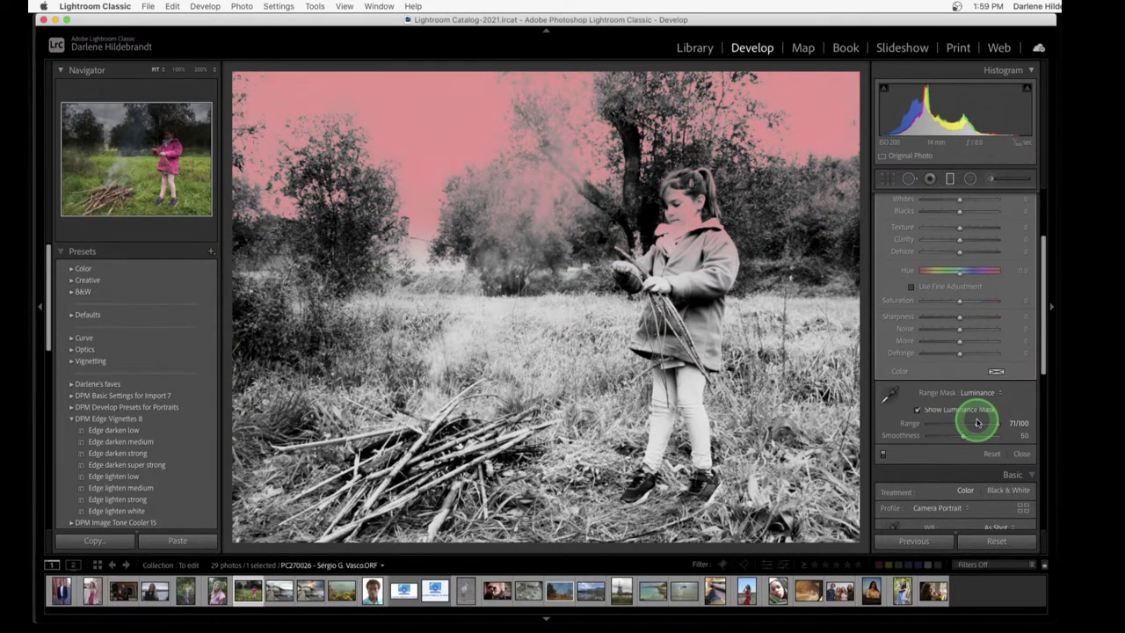
drag(978, 423, 980, 420)
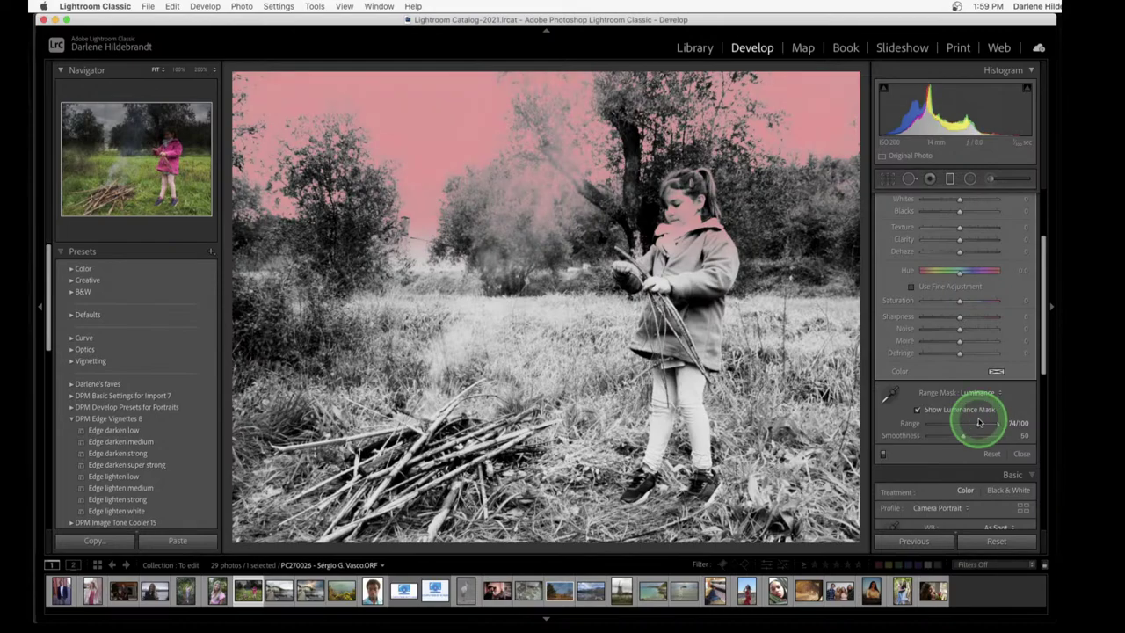
click(917, 410)
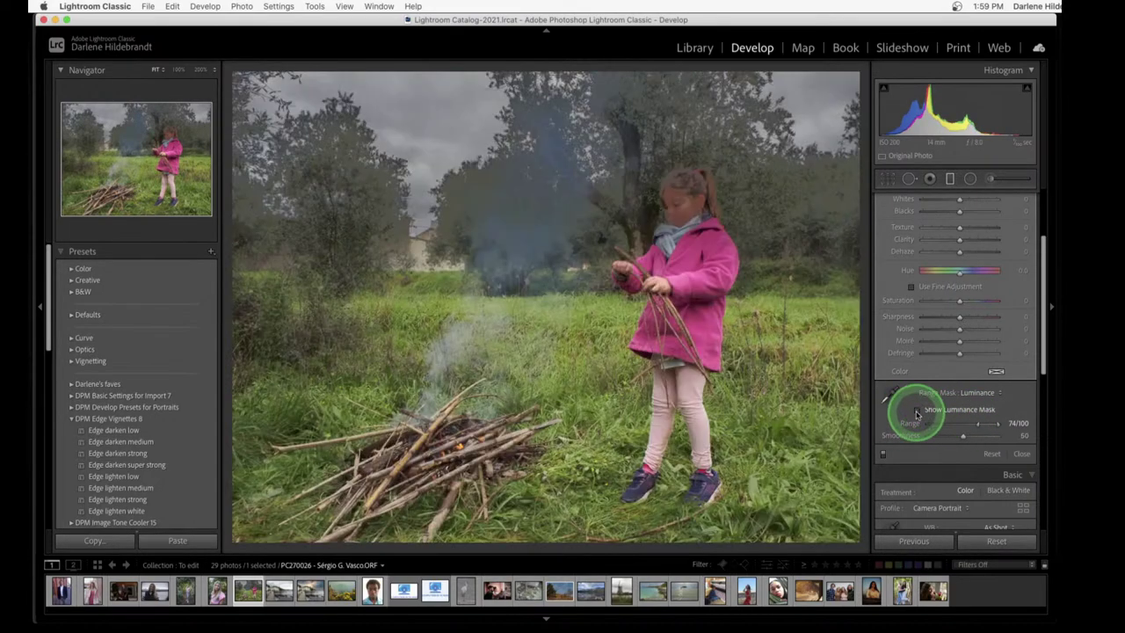
click(917, 410)
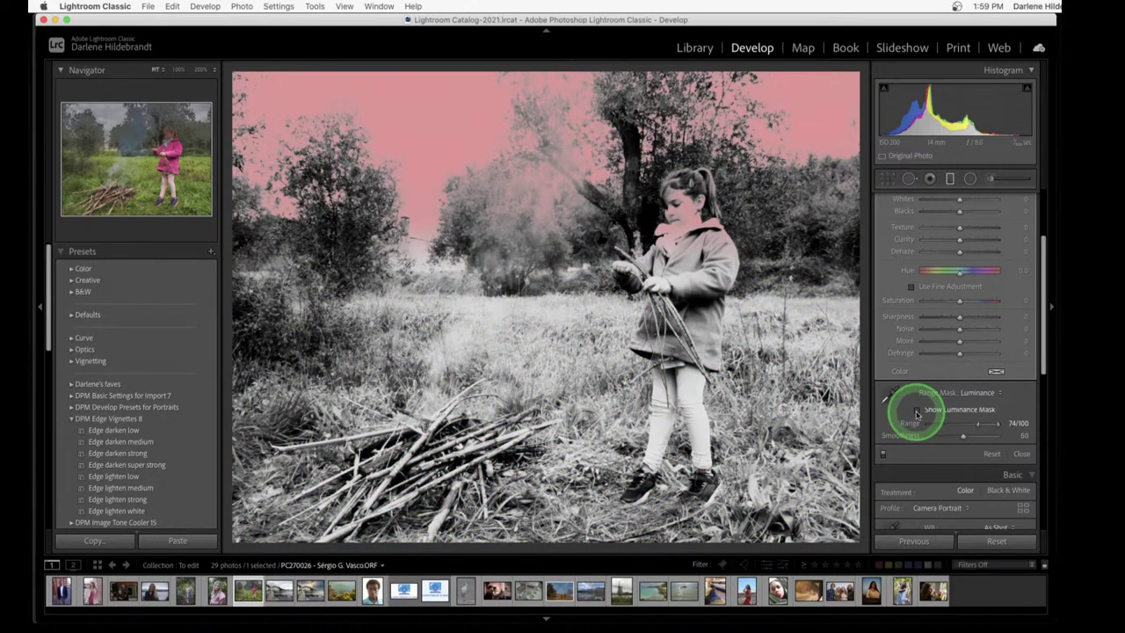
click(917, 410)
click(917, 410)
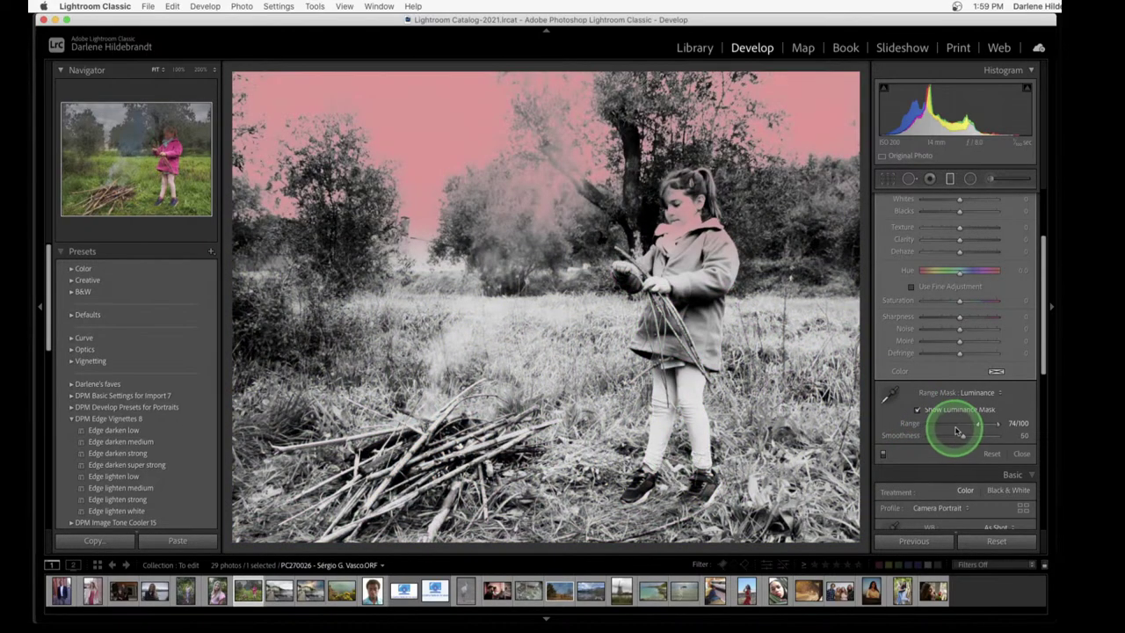
drag(980, 426, 993, 425)
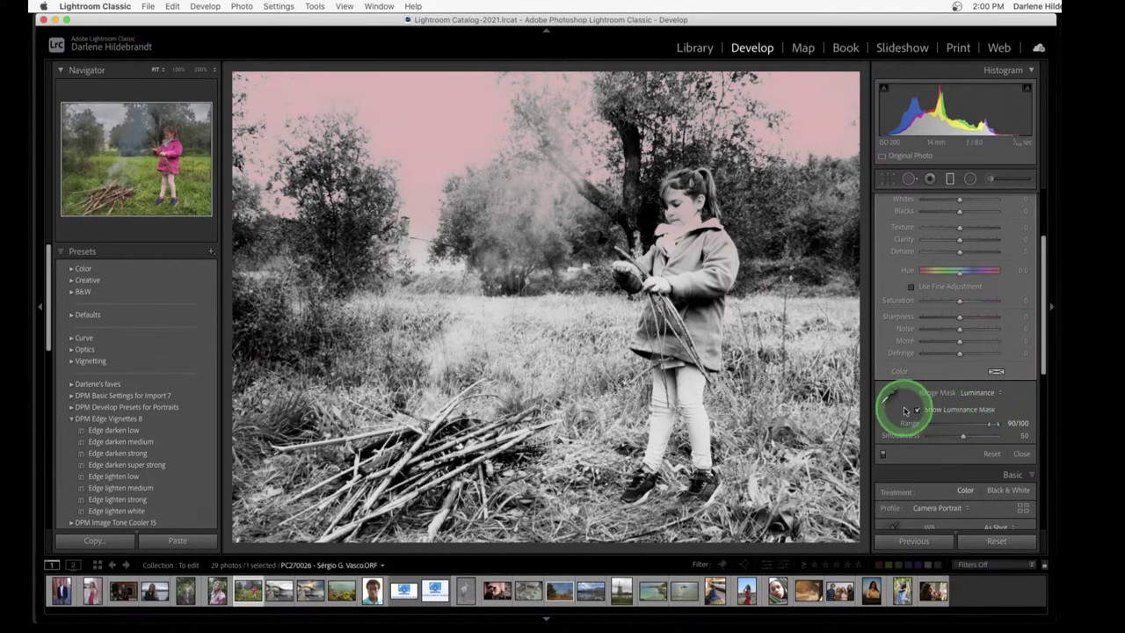
click(917, 410)
scroll(920, 415, up, 5)
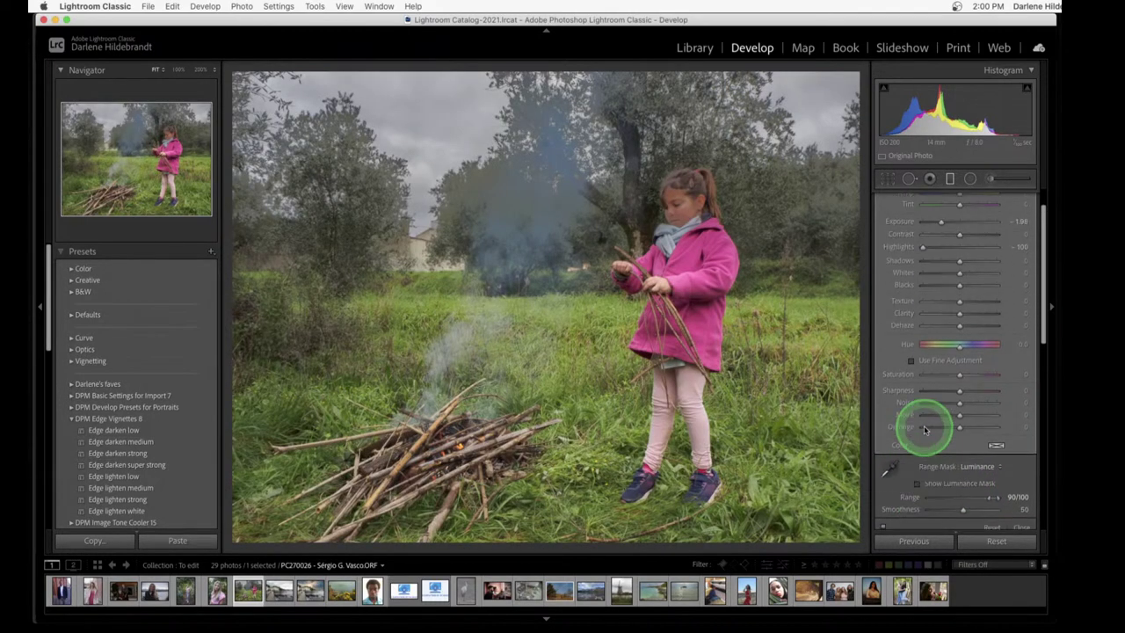
Ease the sky filter's Exposure to -1.30 and show its mask overlay with O
drag(924, 280, 948, 257)
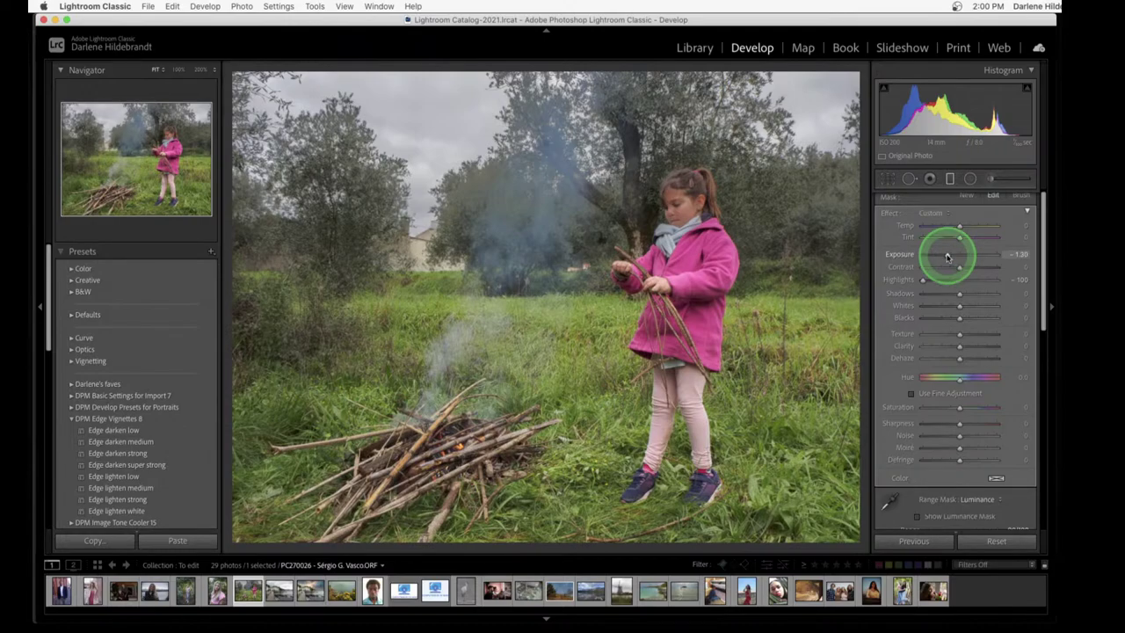
scroll(945, 255, down, 3)
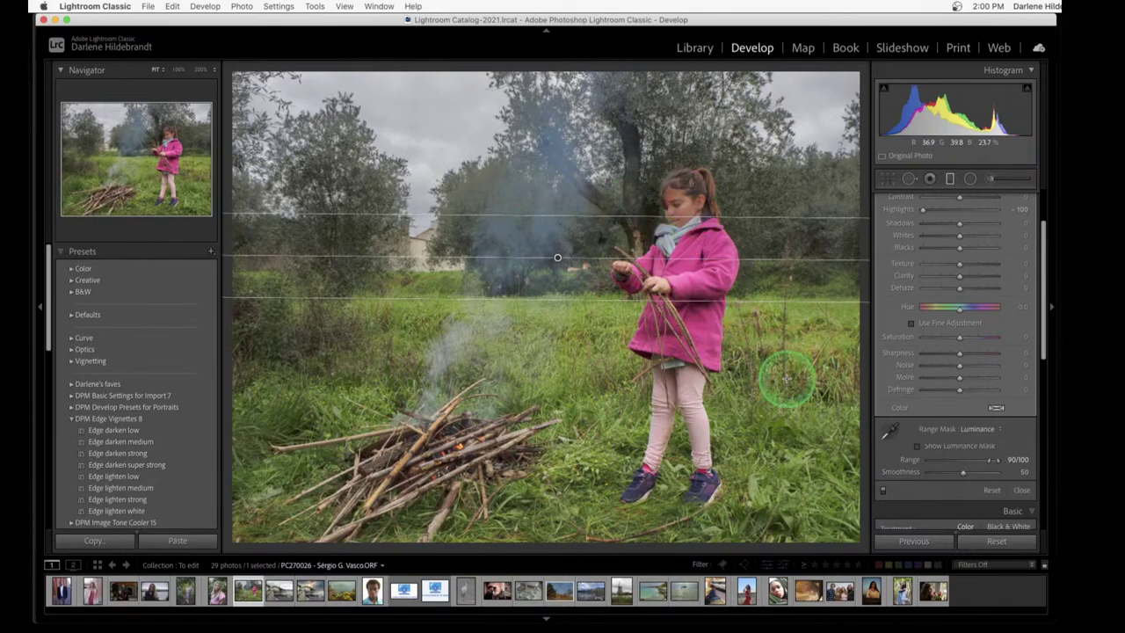
click(918, 446)
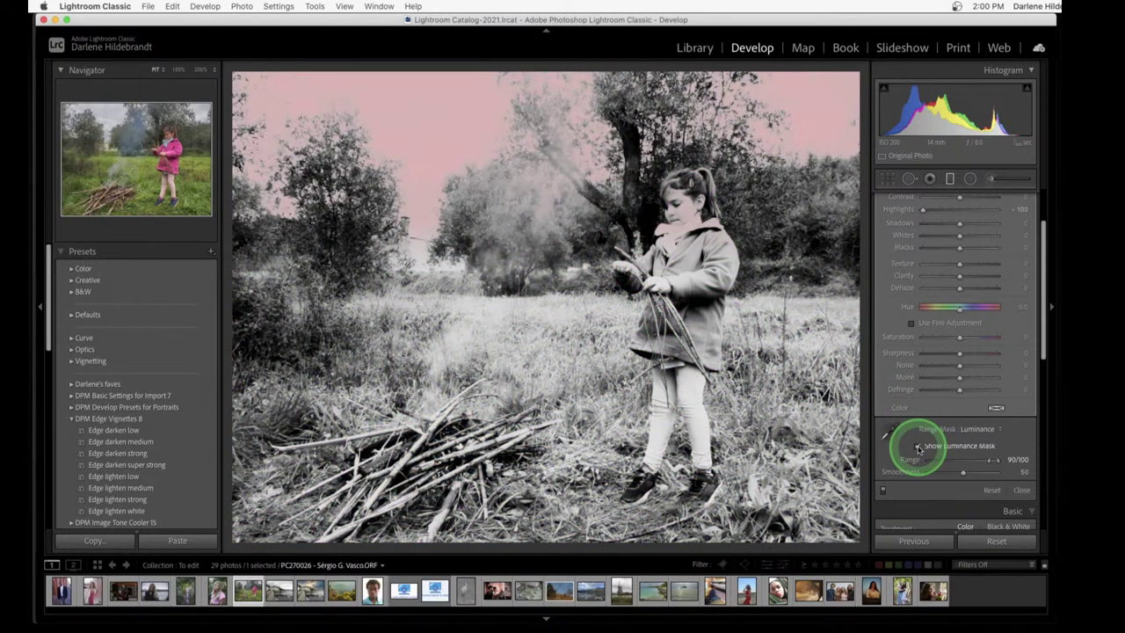
click(919, 447)
scroll(919, 450, up, 2)
key(o)
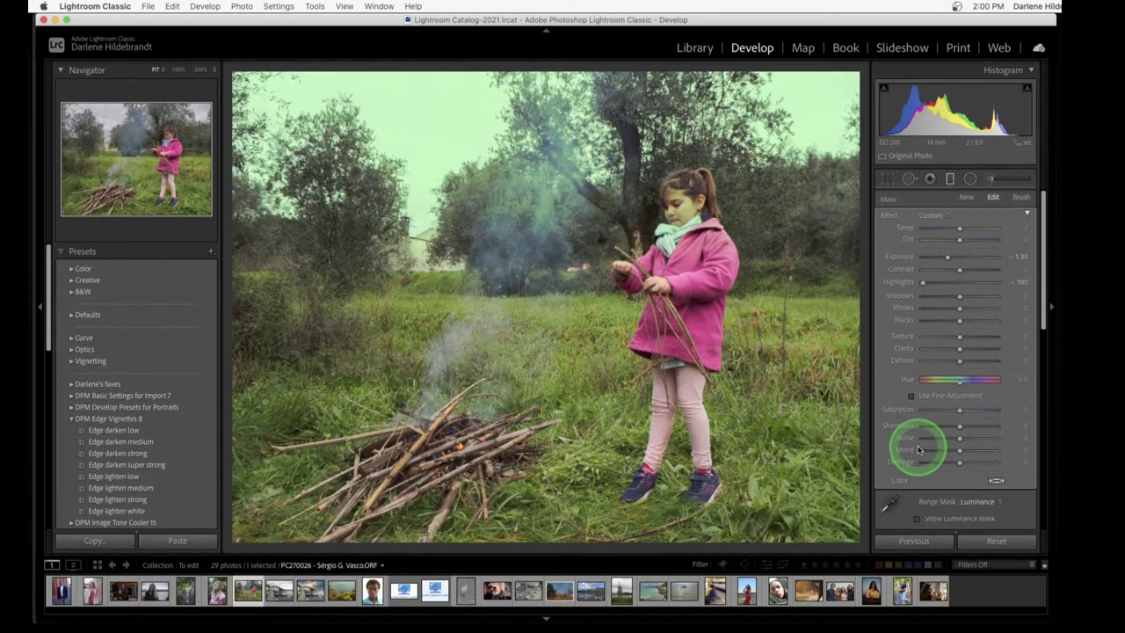
Erase the sky filter's mask from the girl's scarf, hair, hands and the smoke
click(958, 277)
click(1020, 197)
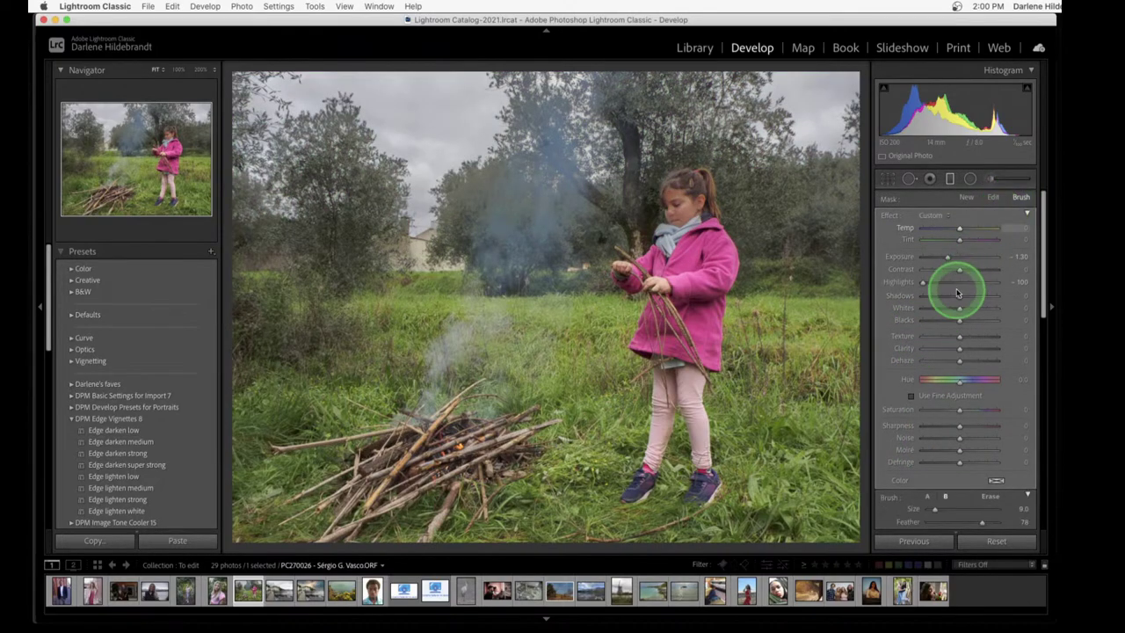
scroll(954, 289, down, 3)
click(990, 422)
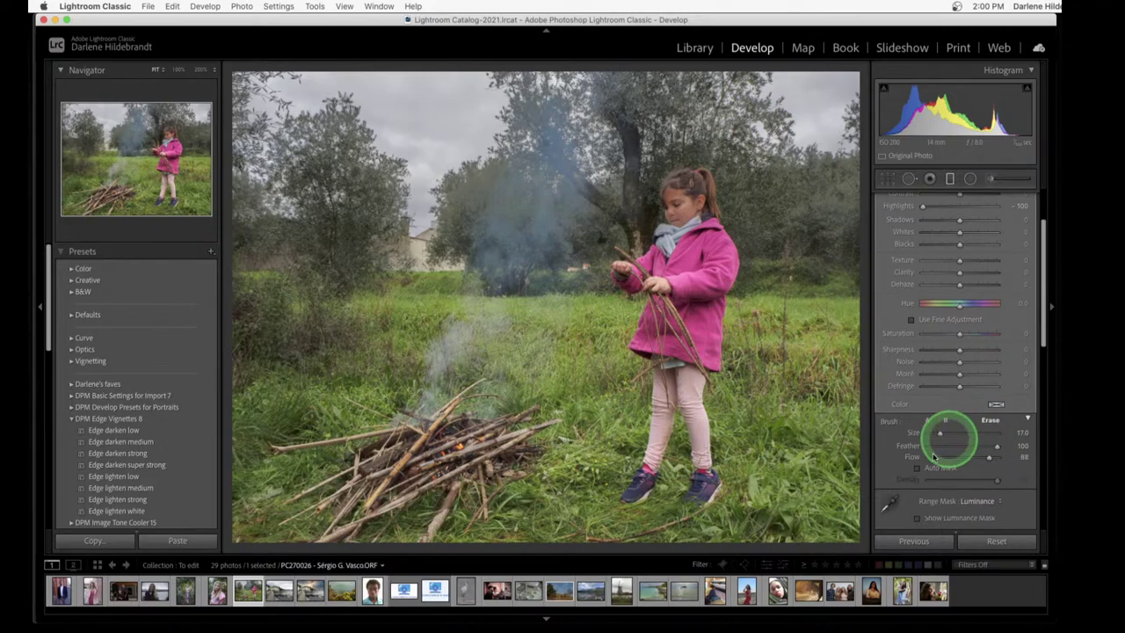
mouse_move(683, 252)
mouse_down()
mouse_move(677, 203)
mouse_move(707, 224)
mouse_move(700, 187)
mouse_move(665, 211)
mouse_move(717, 237)
mouse_move(659, 262)
mouse_move(620, 267)
mouse_move(612, 211)
mouse_move(518, 244)
mouse_move(558, 241)
mouse_move(550, 203)
mouse_move(470, 273)
mouse_move(613, 272)
mouse_move(396, 359)
mouse_move(474, 273)
mouse_move(495, 200)
mouse_move(573, 189)
mouse_move(600, 143)
mouse_move(548, 141)
mouse_move(536, 220)
mouse_move(496, 202)
mouse_move(471, 241)
mouse_move(532, 252)
mouse_move(500, 281)
mouse_move(499, 223)
mouse_move(567, 222)
mouse_move(495, 259)
mouse_move(489, 297)
mouse_up()
mouse_move(669, 246)
mouse_down()
mouse_move(723, 179)
mouse_move(804, 218)
mouse_move(858, 220)
mouse_move(733, 263)
mouse_move(801, 219)
mouse_move(472, 323)
mouse_move(658, 328)
mouse_up()
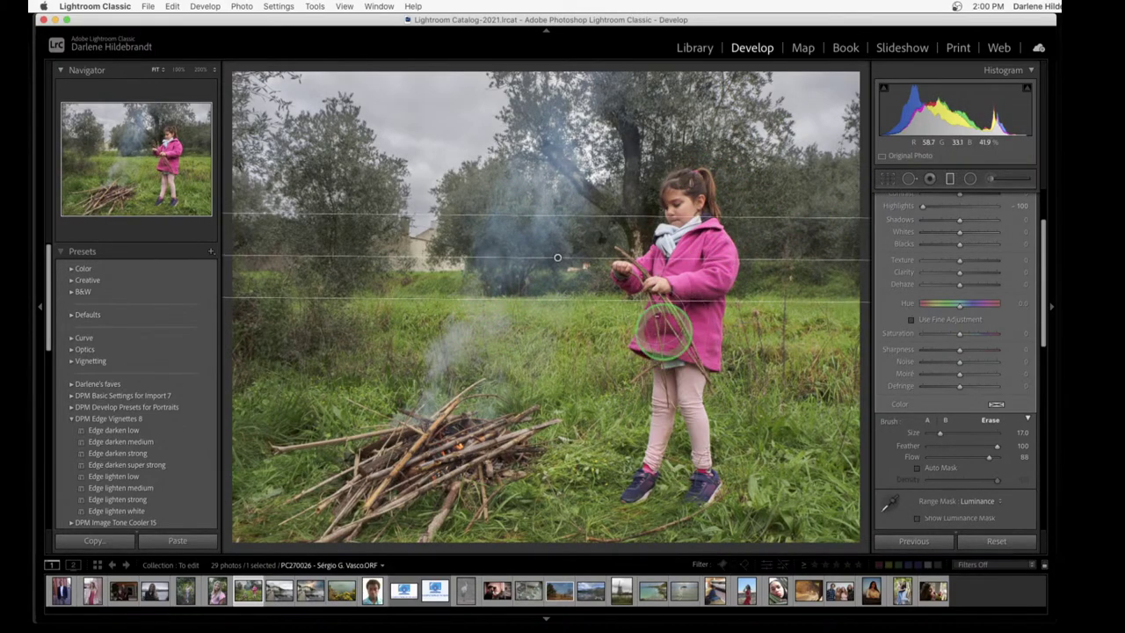
click(894, 431)
scroll(967, 371, up, 3)
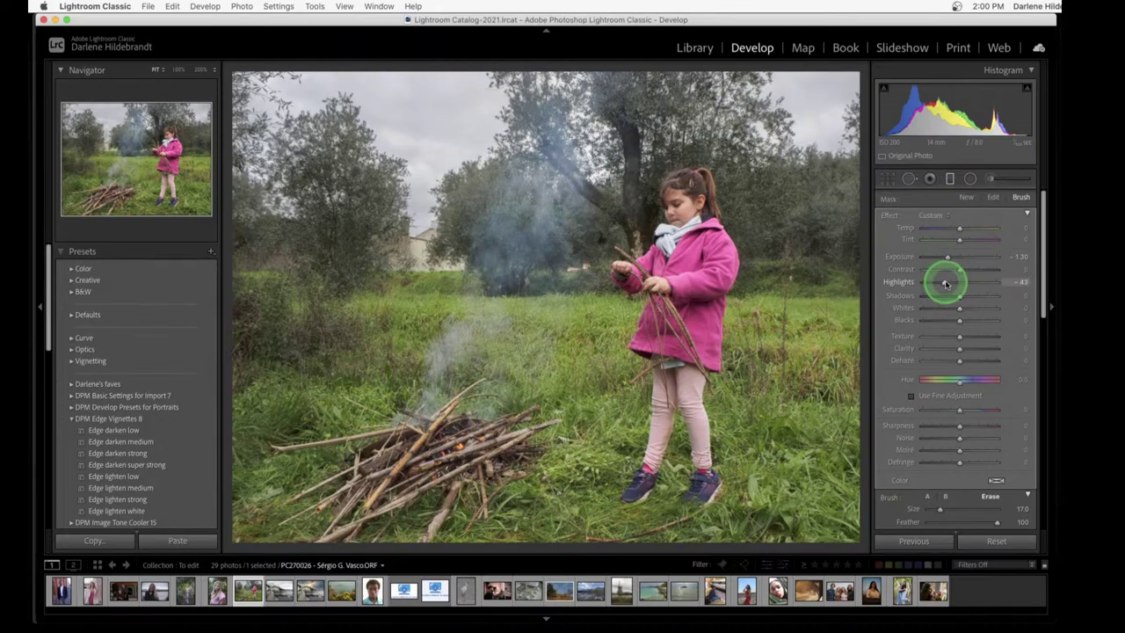
Deepen the sky filter's exposure to about -1.88, close it, and start a radial filter
drag(948, 257, 944, 259)
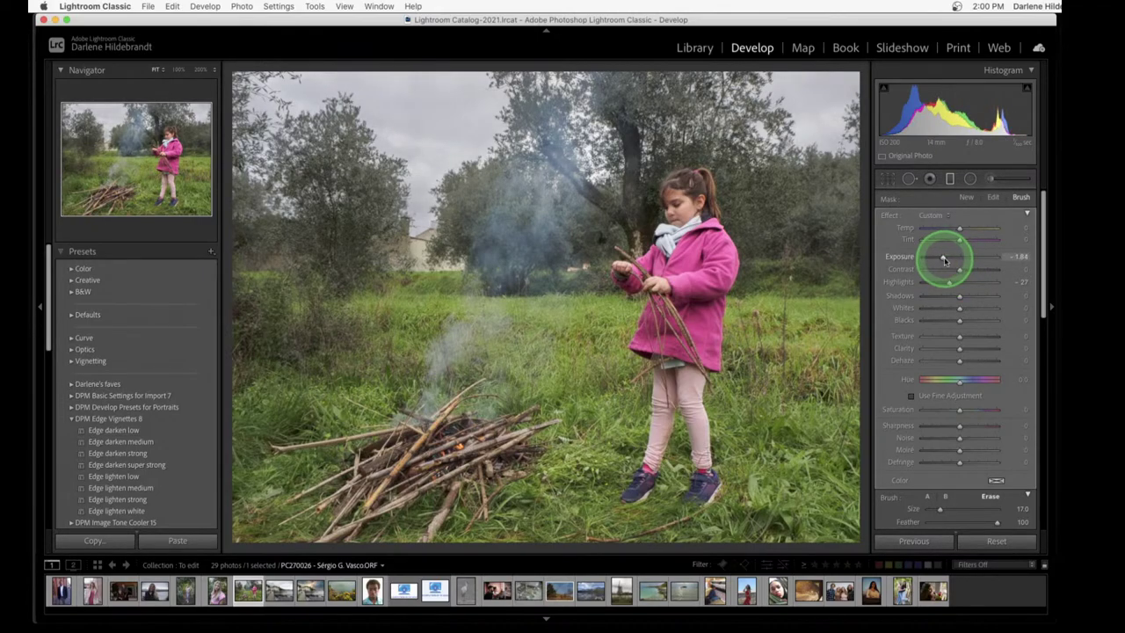
drag(945, 259, 942, 258)
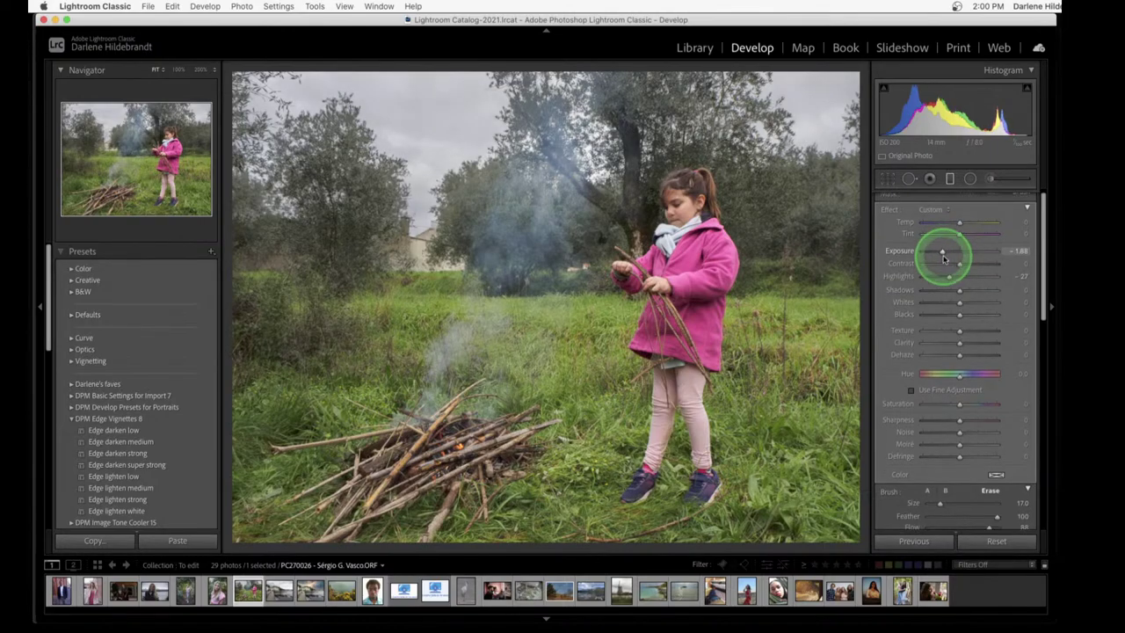
scroll(943, 258, down, 2)
key(k)
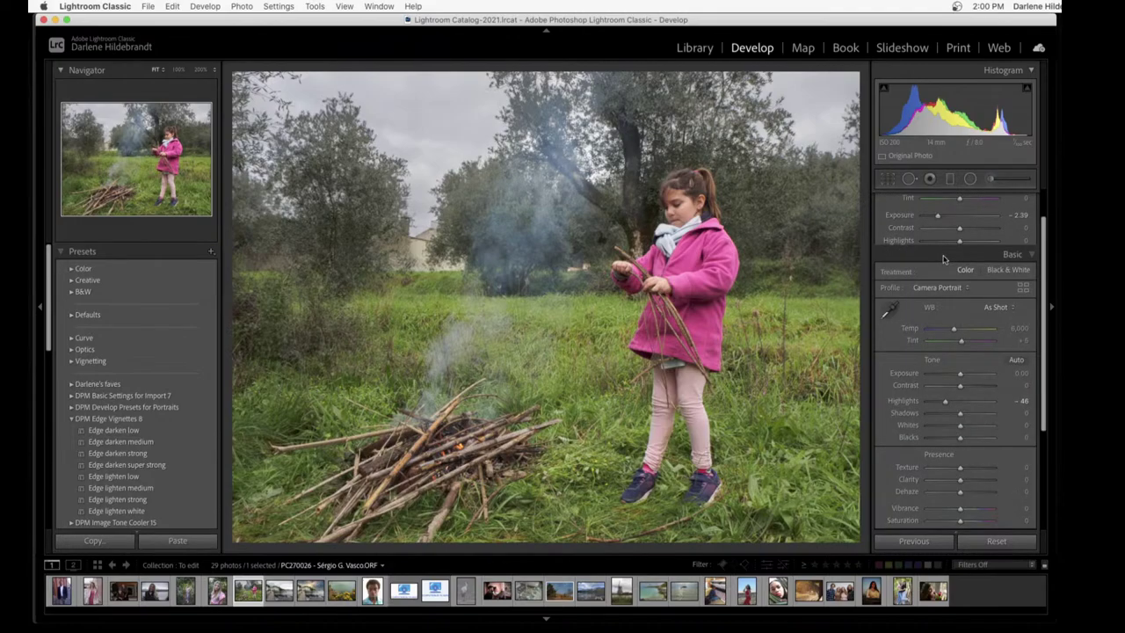
key(shift+m)
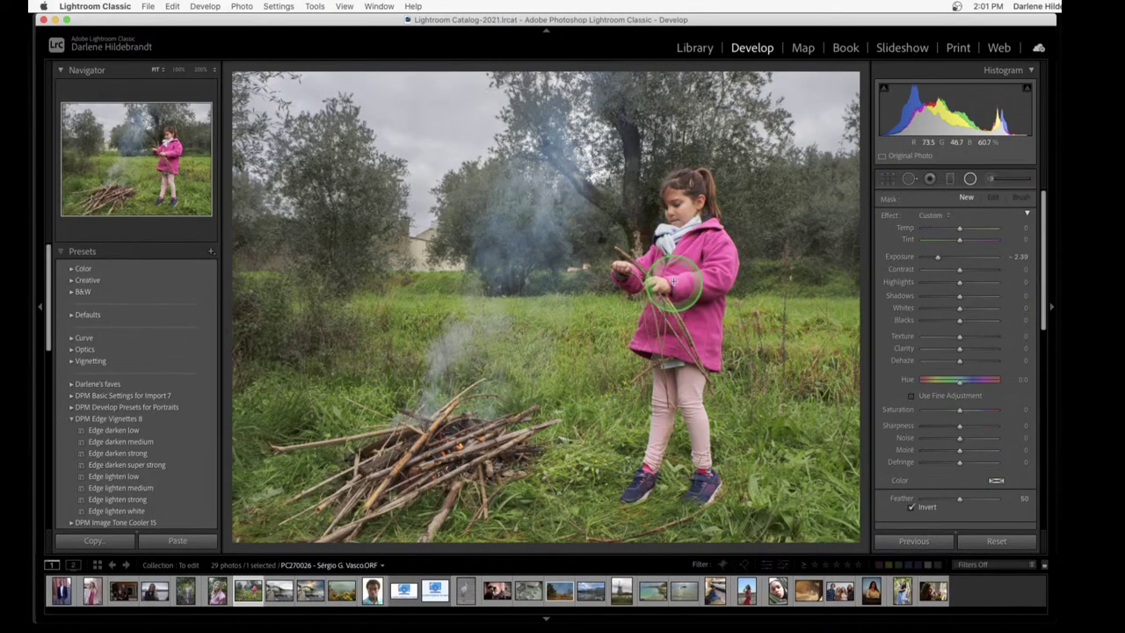
Draw a wide, inverted radial filter around the girl to darken her surroundings
drag(672, 275, 774, 505)
drag(716, 357, 716, 373)
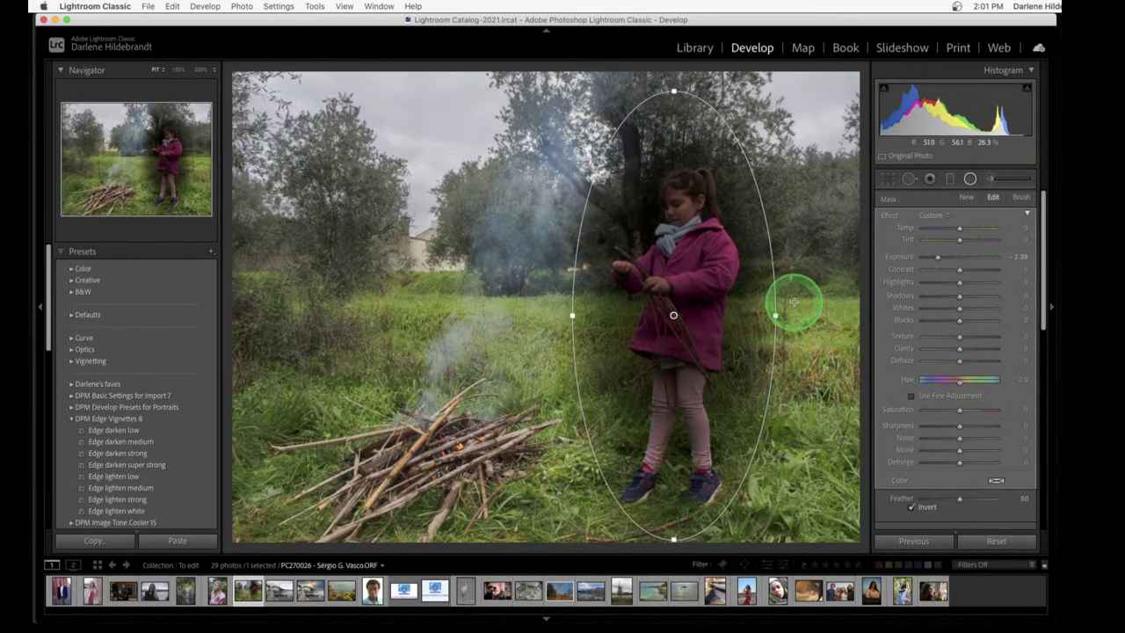
drag(777, 317, 818, 318)
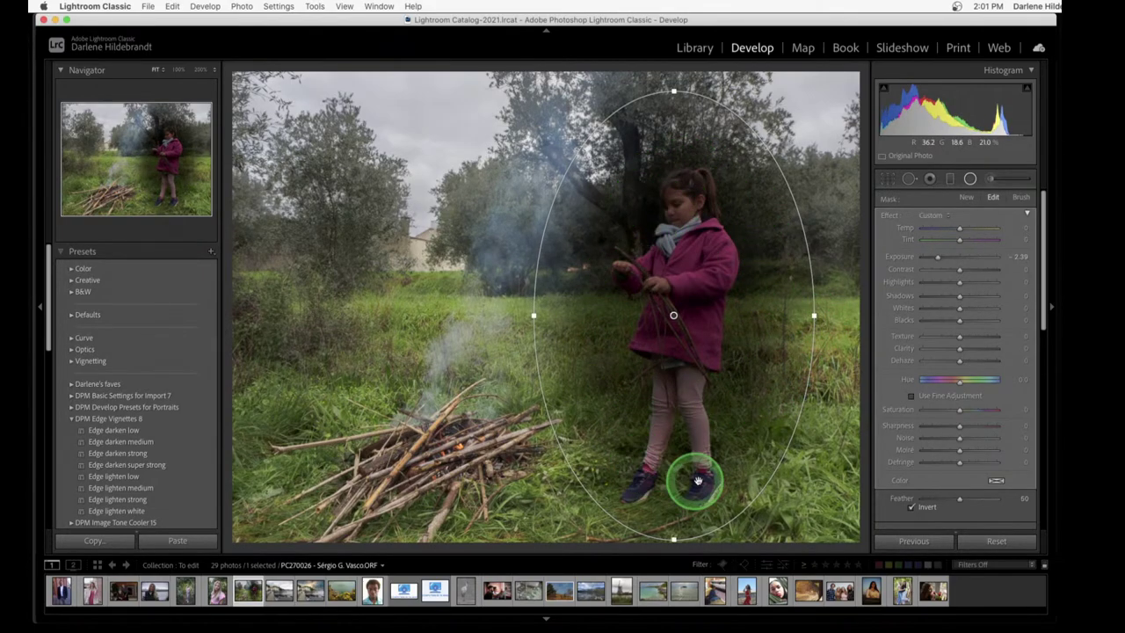
mouse_move(939, 255)
mouse_down()
mouse_move(941, 284)
mouse_move(934, 254)
mouse_move(944, 253)
mouse_up()
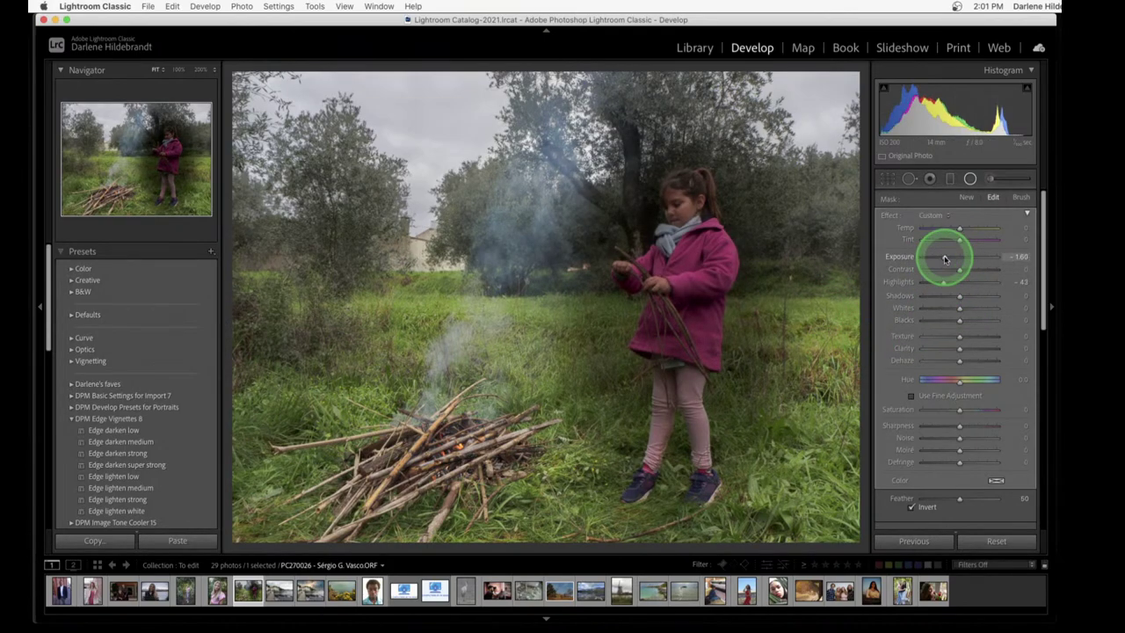
scroll(910, 483, down, 1)
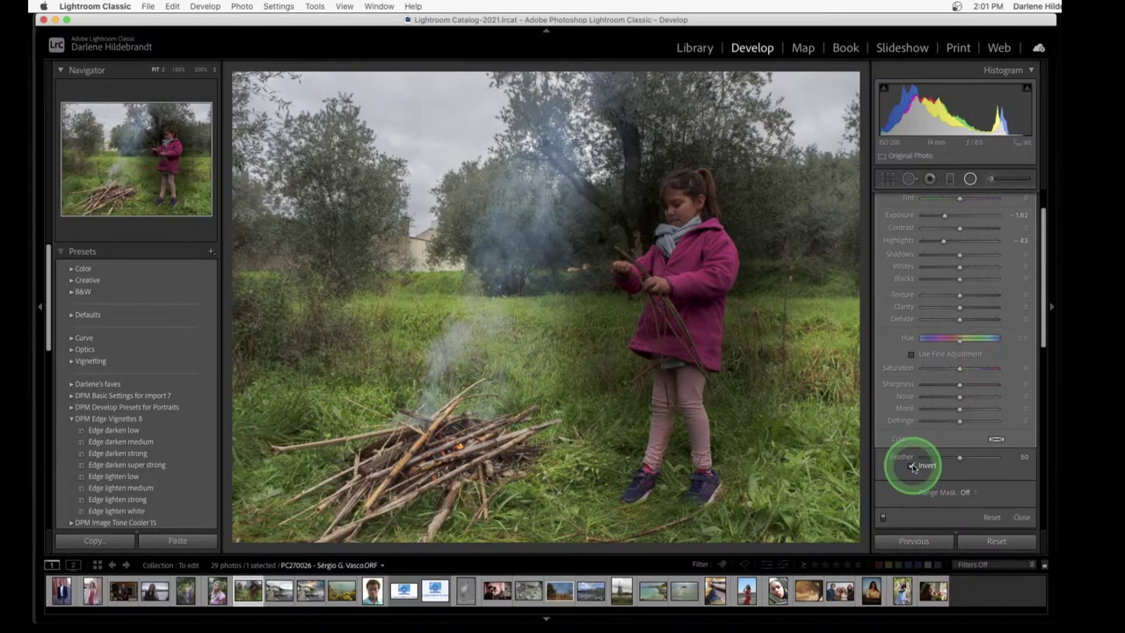
click(913, 466)
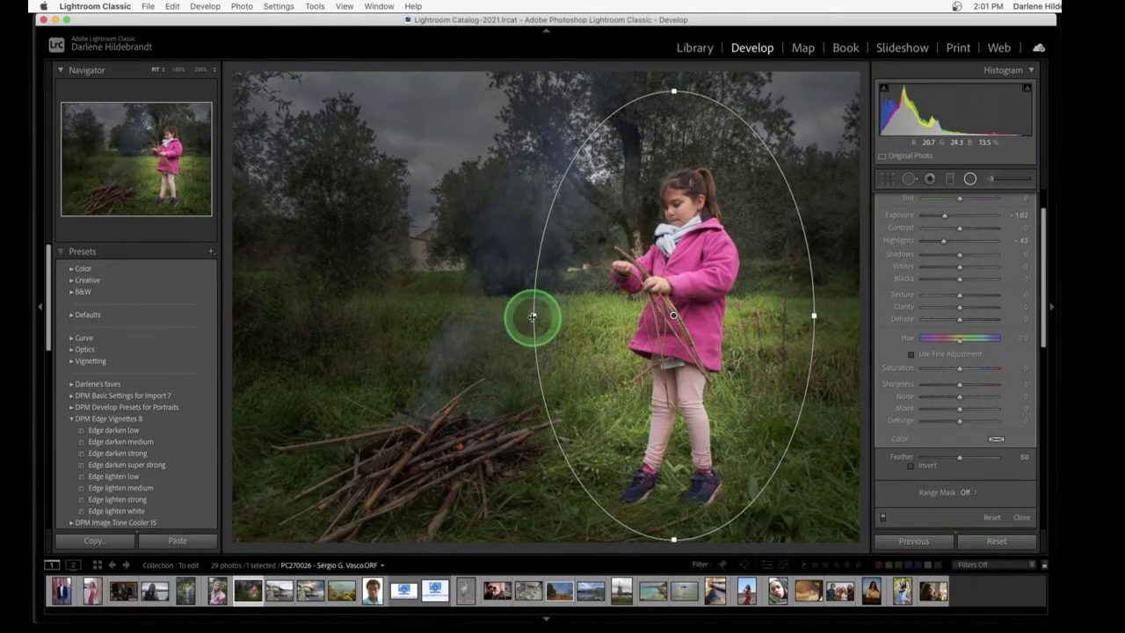
drag(532, 315, 509, 315)
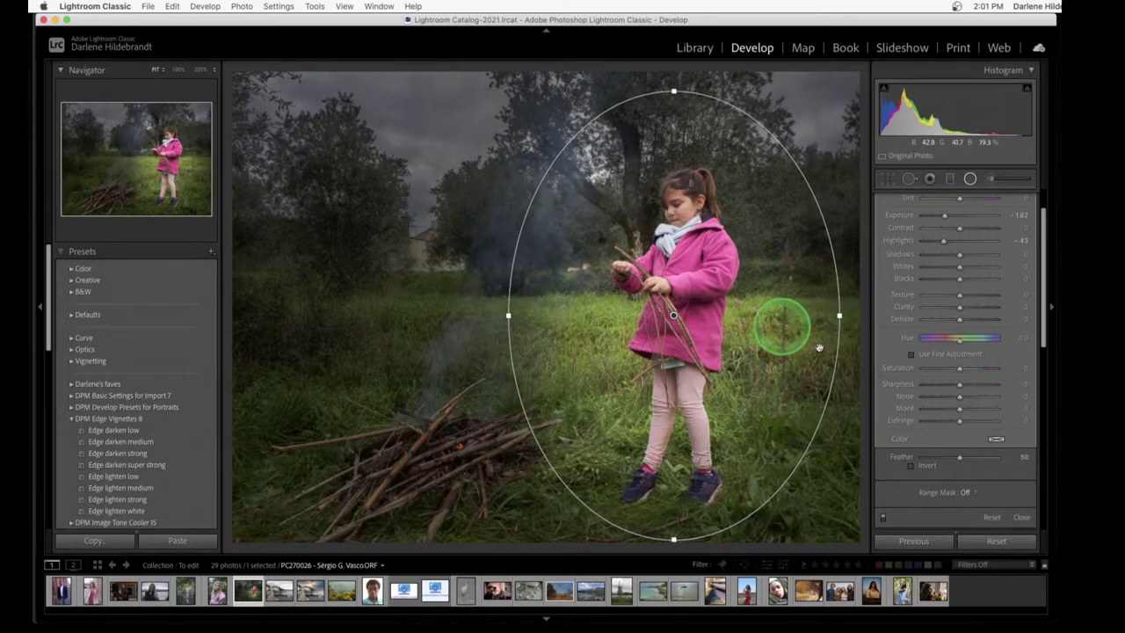
Set the radial filter's exposure to about -0.85 and reset its highlights to zero
scroll(976, 343, up, 2)
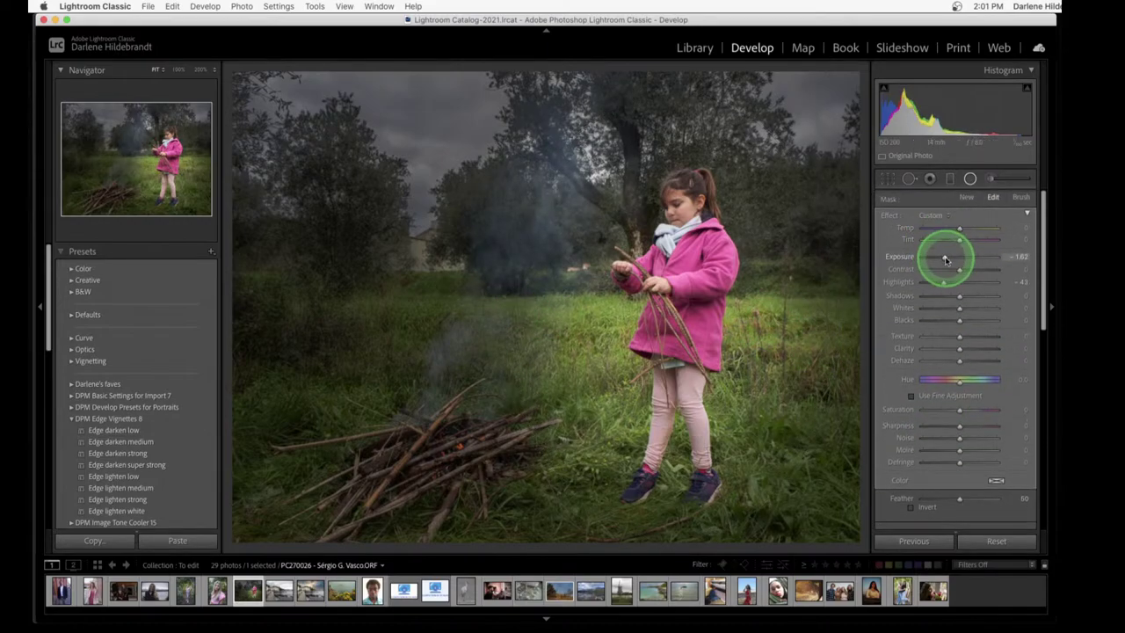
drag(945, 258, 953, 258)
double_click(944, 283)
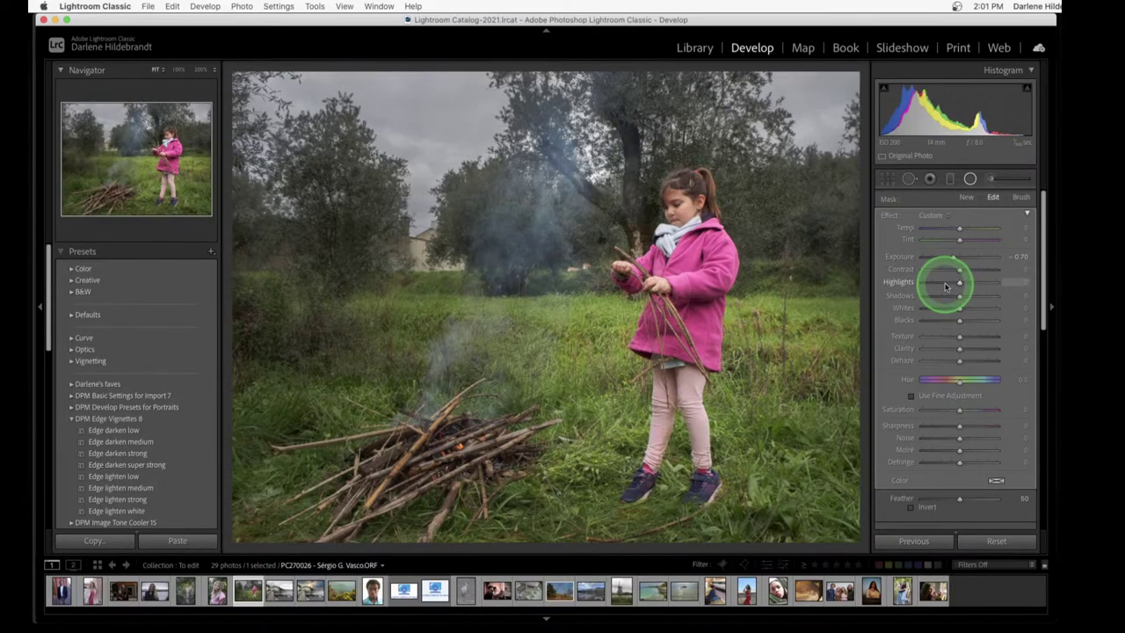
click(955, 258)
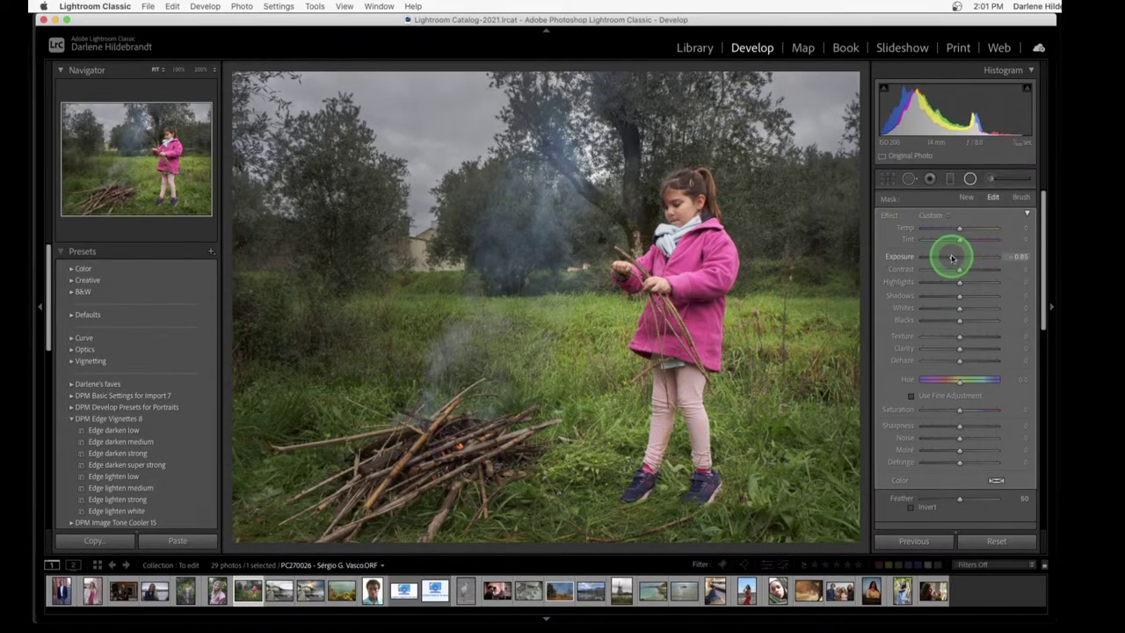
drag(952, 257, 951, 259)
Narrow the sky filter's luminance range, reset Highlights to 0, and ease Exposure to about -0.91
key(m)
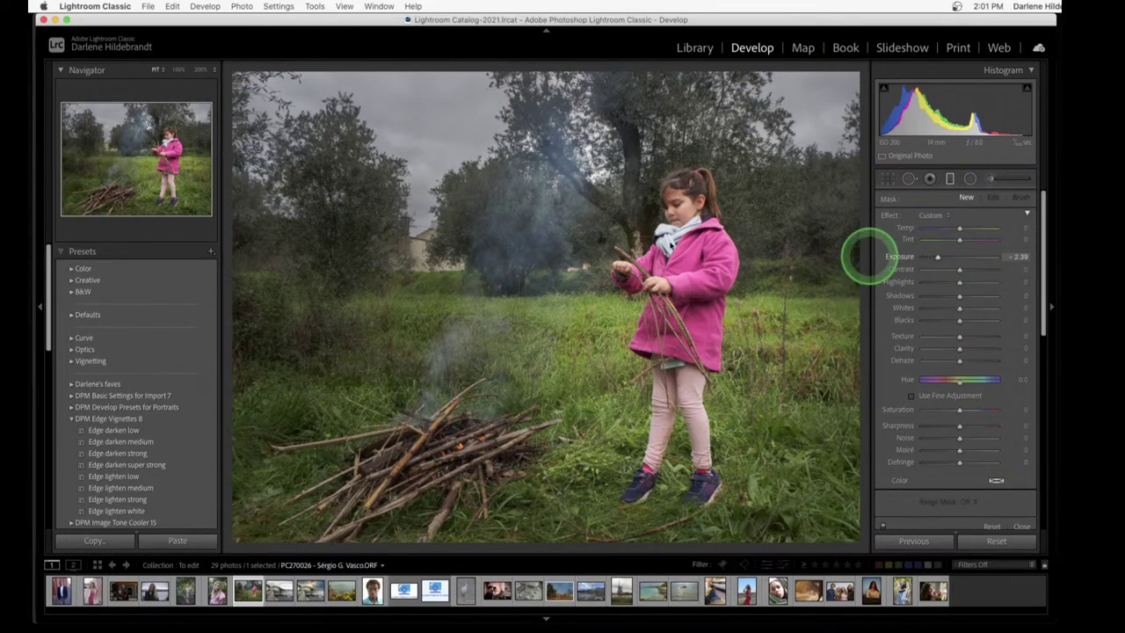
click(556, 258)
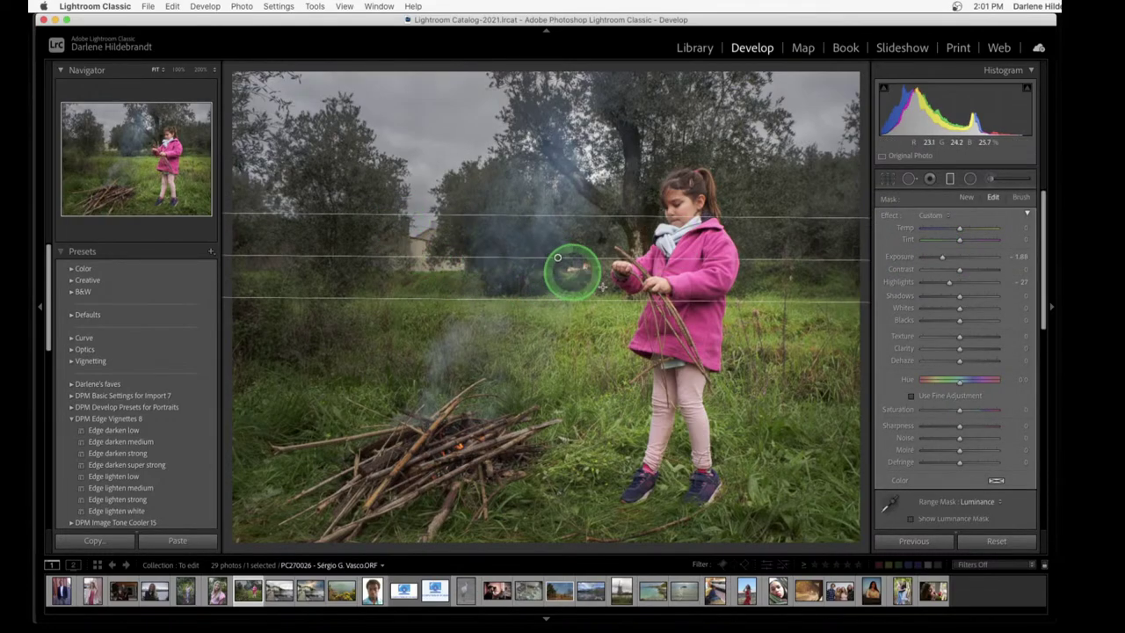
scroll(955, 466, down, 3)
drag(986, 454, 954, 454)
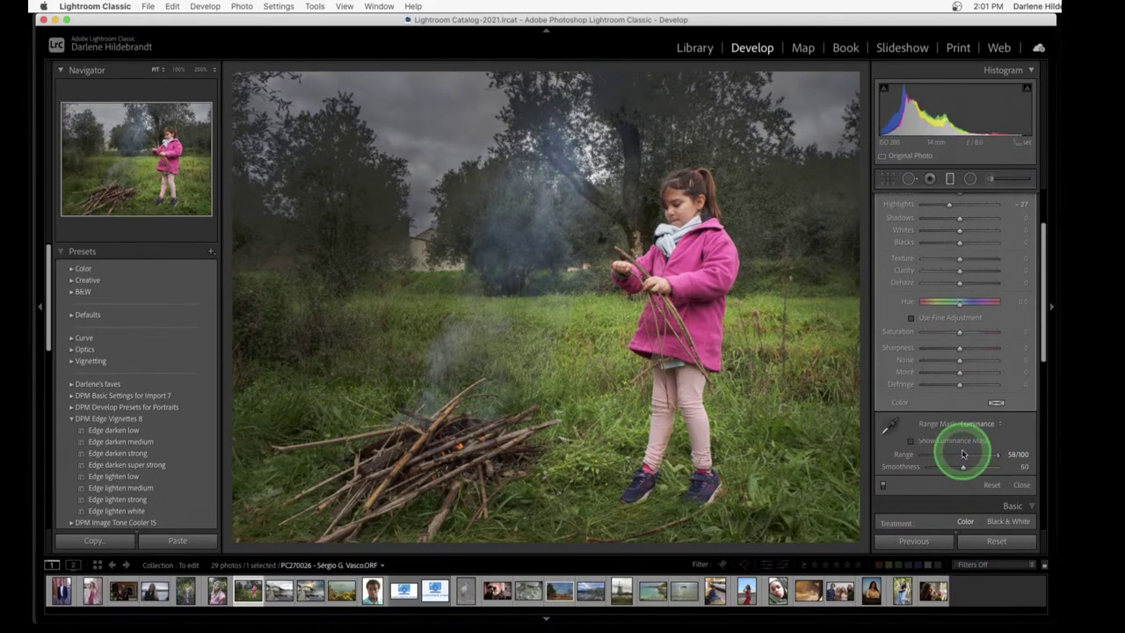
scroll(955, 452, up, 3)
double_click(893, 281)
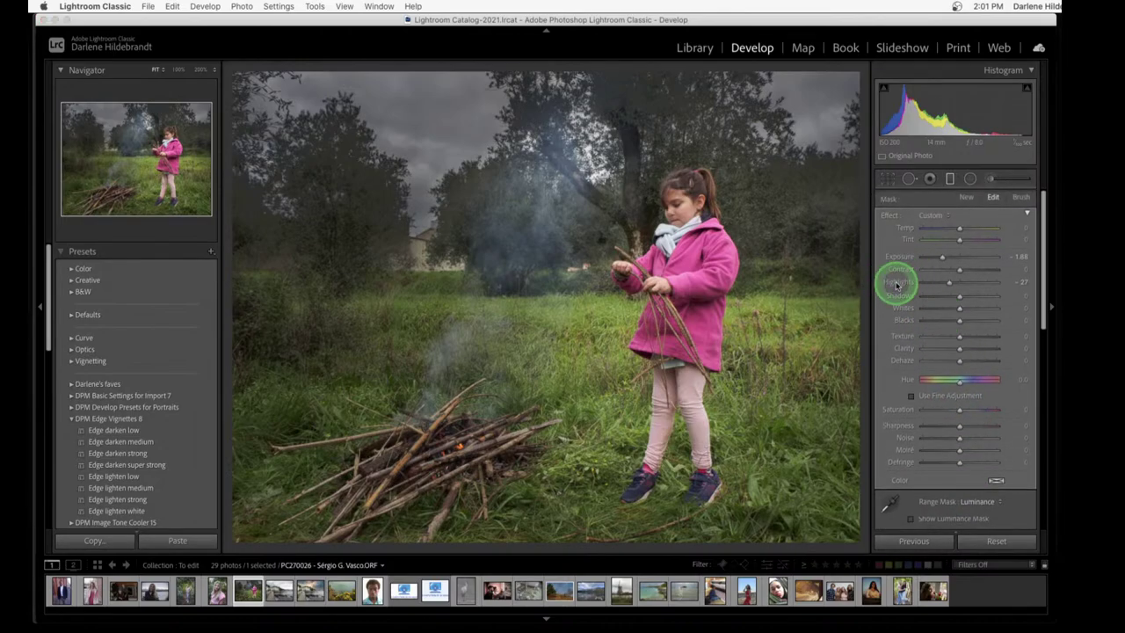
drag(943, 255, 950, 260)
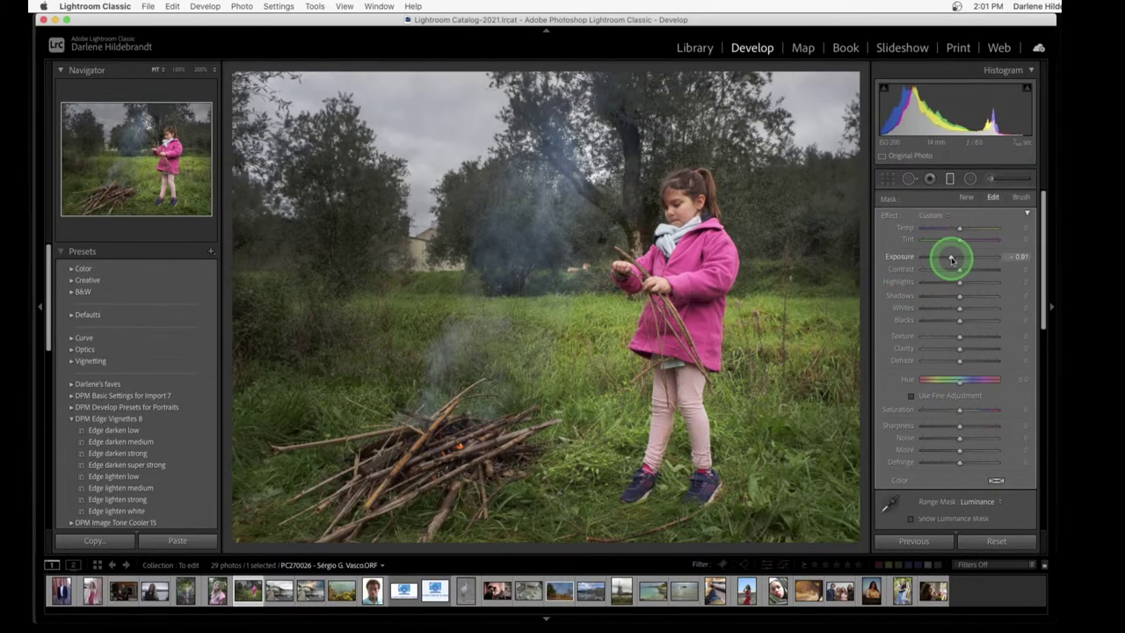
key(m)
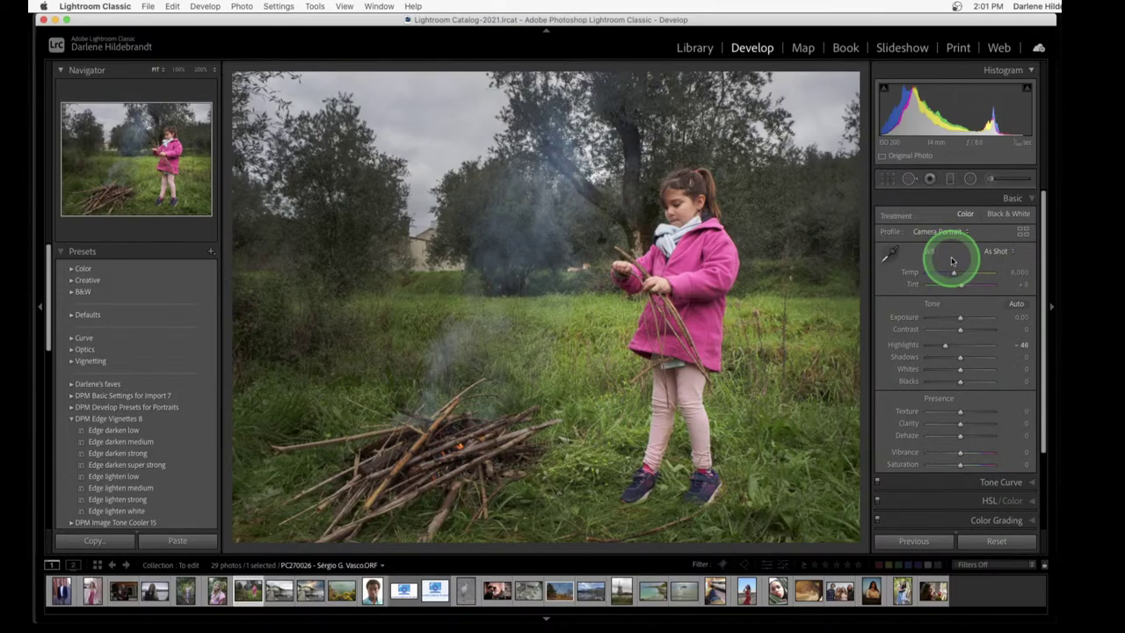
Compare Before/After, then apply the DPM Edge Vignettes 'Edge darken low' preset
key(backslash)
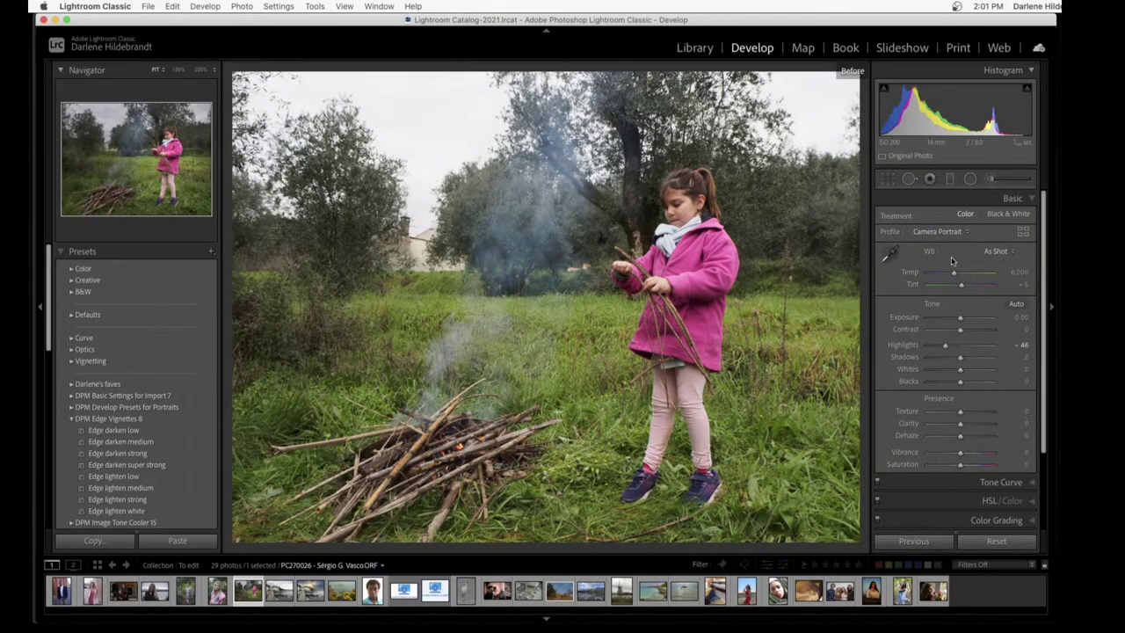
key(backslash)
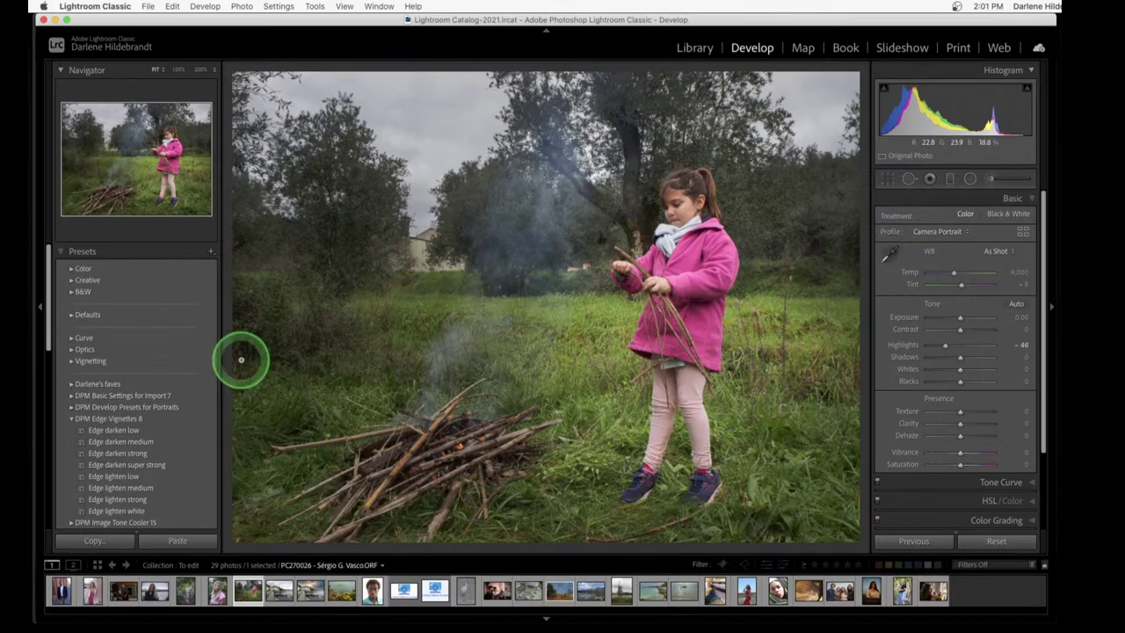
click(134, 431)
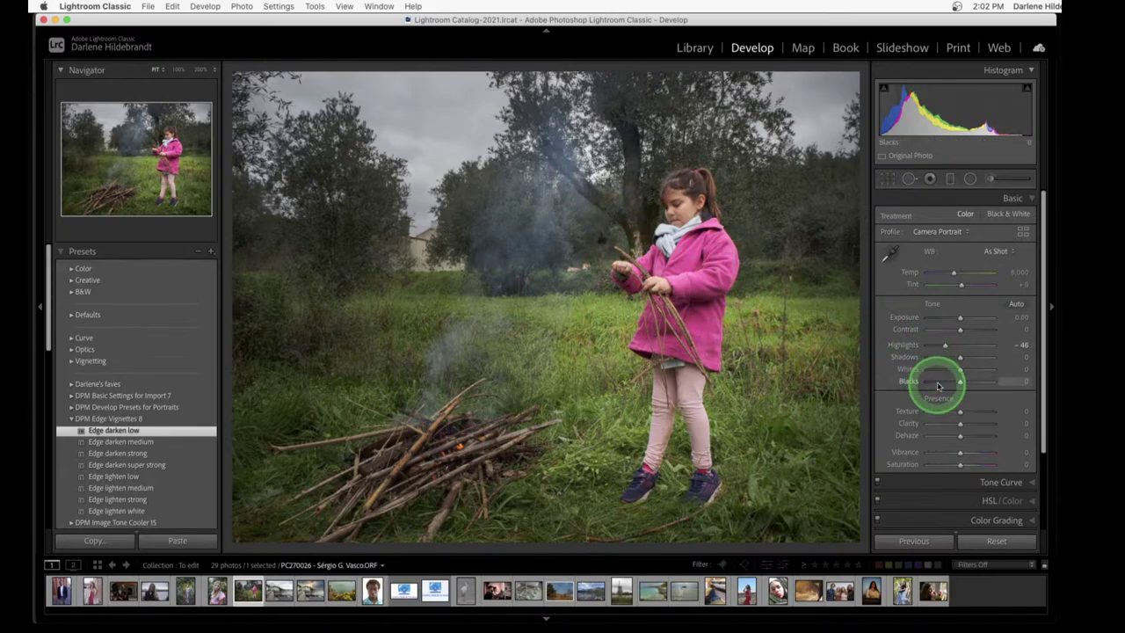
scroll(939, 383, down, 2)
scroll(939, 383, down, 1)
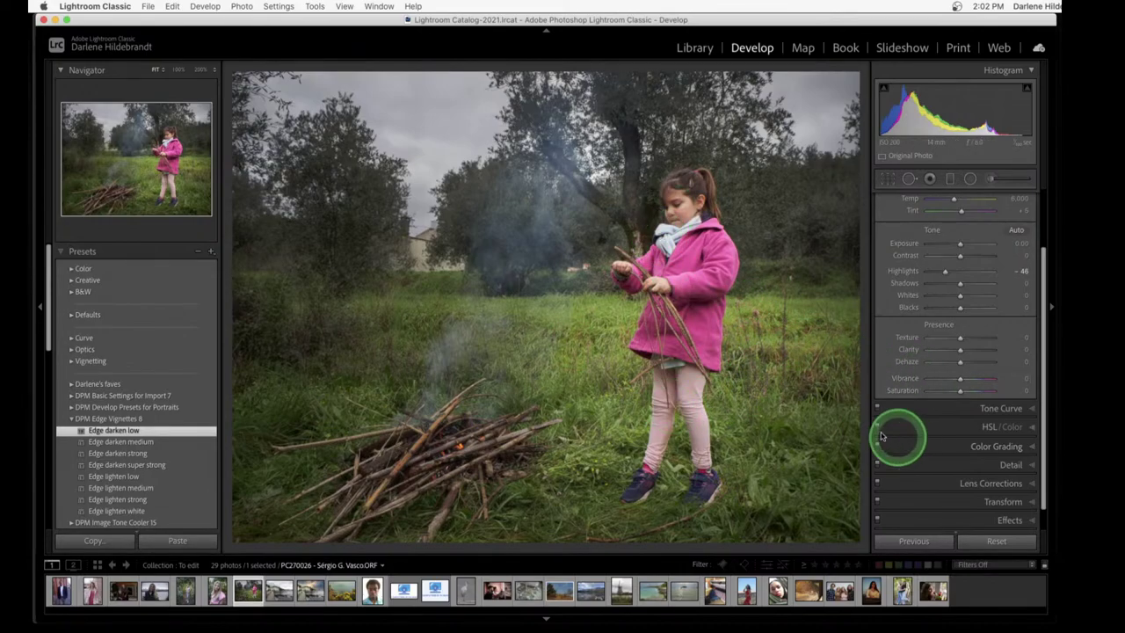
Try shifting the pink coat's hue with the HSL targeted tool, then reset hue to zero
click(991, 429)
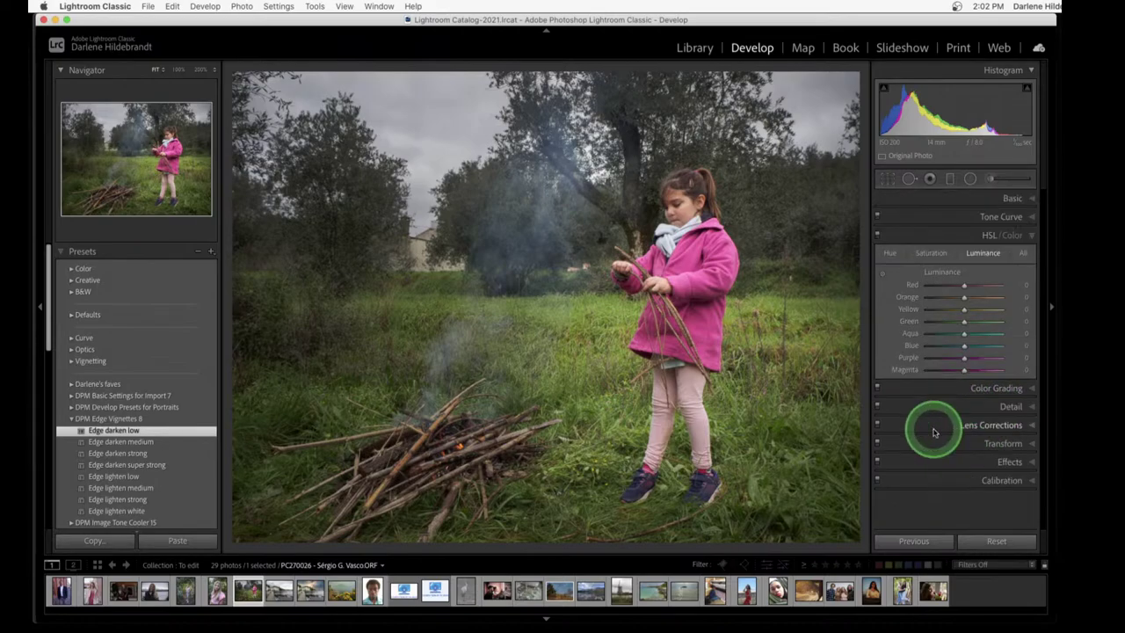
click(890, 254)
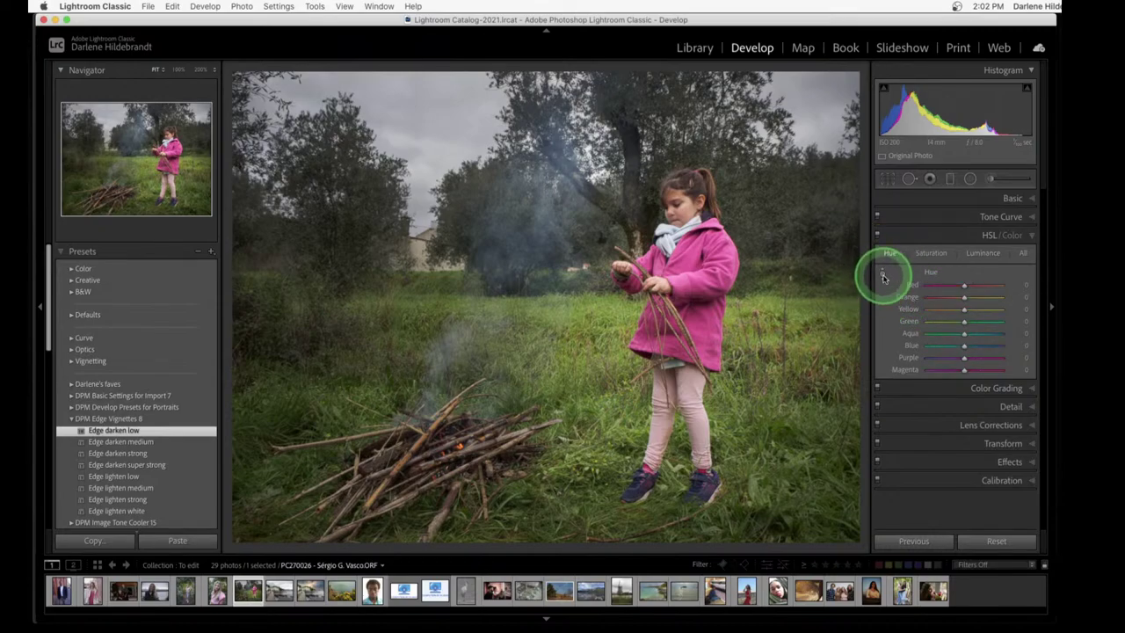
click(883, 278)
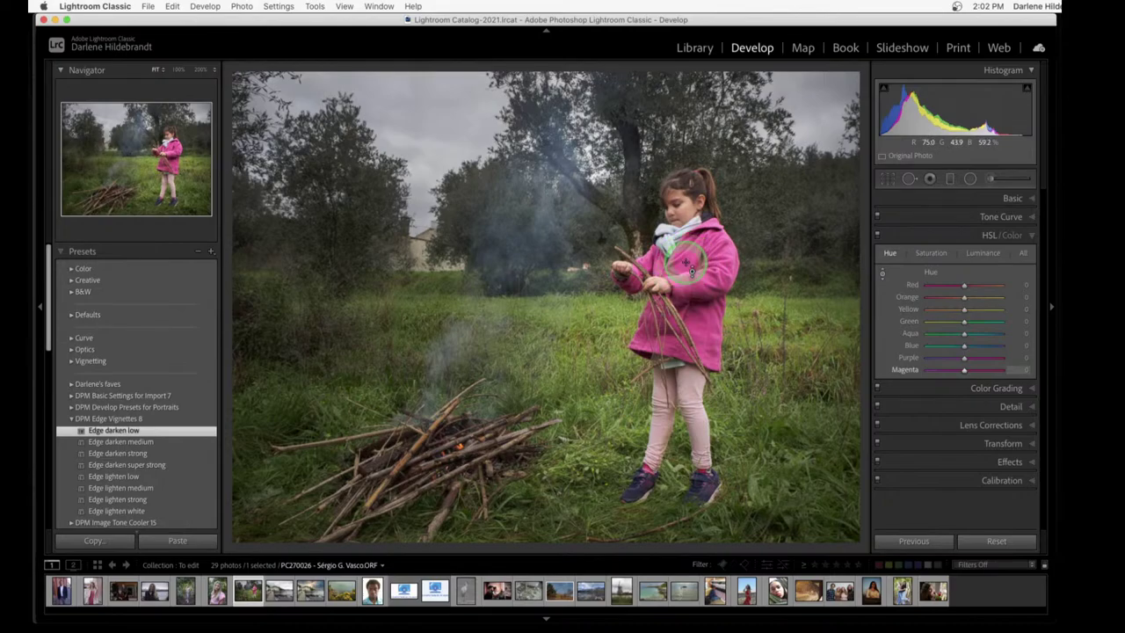
drag(689, 268, 680, 377)
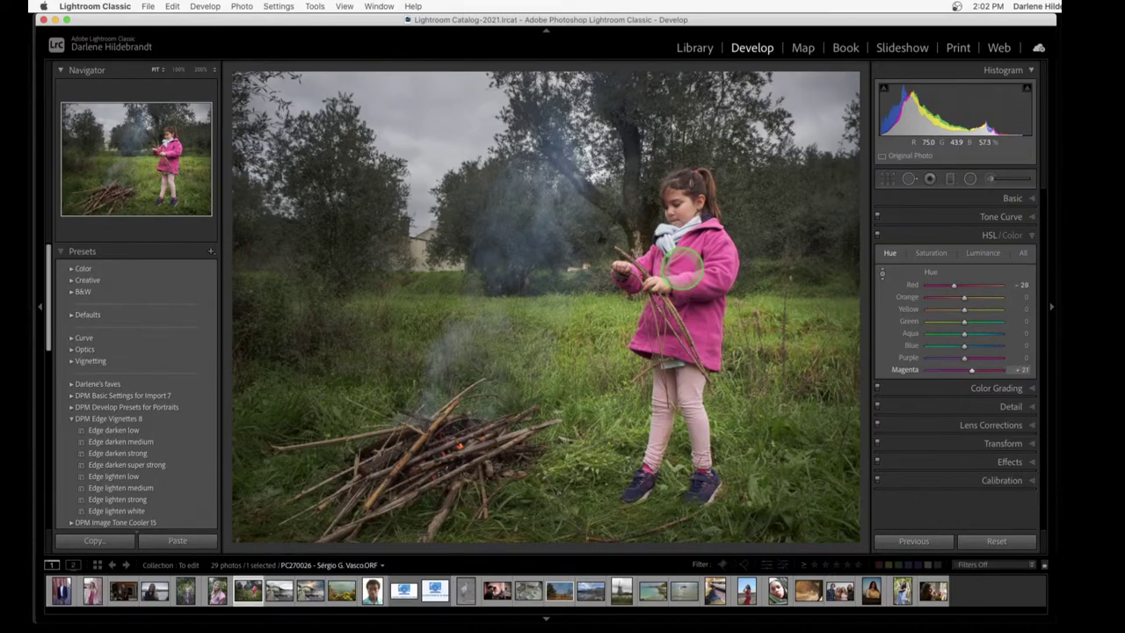
double_click(931, 272)
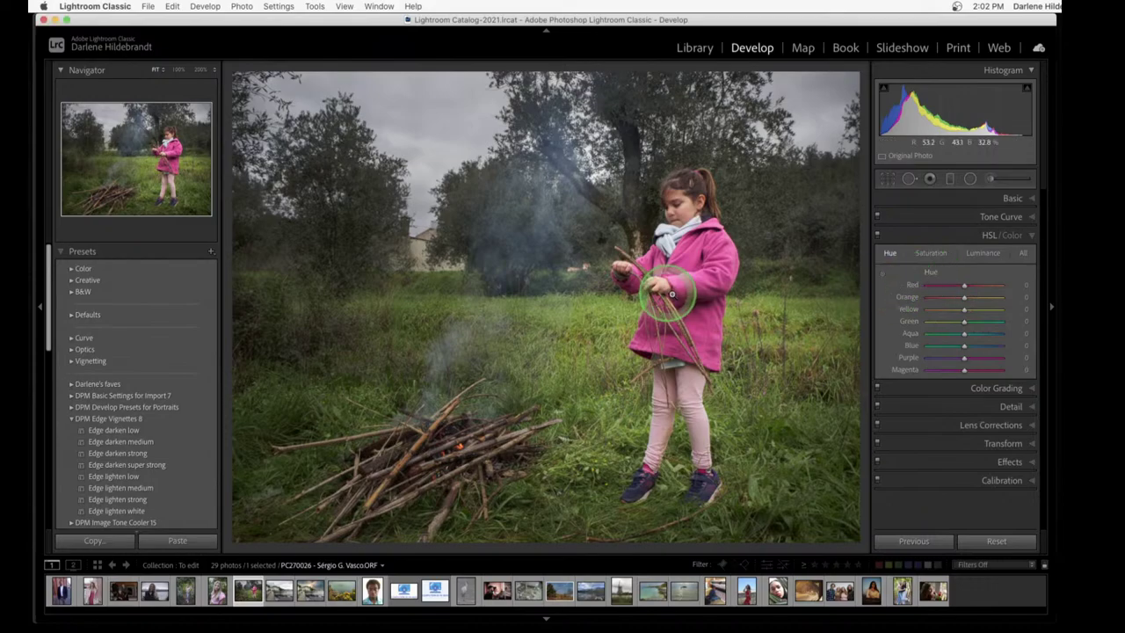
Lower the coat's magenta saturation by 20 and magenta luminance to -24
click(931, 254)
click(882, 273)
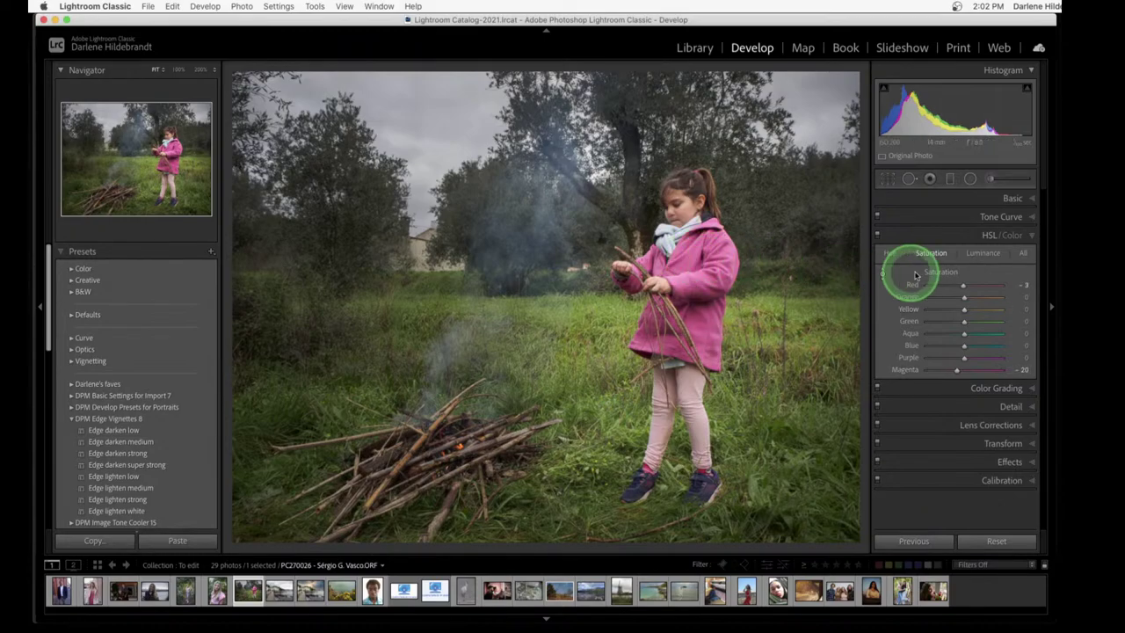
click(982, 253)
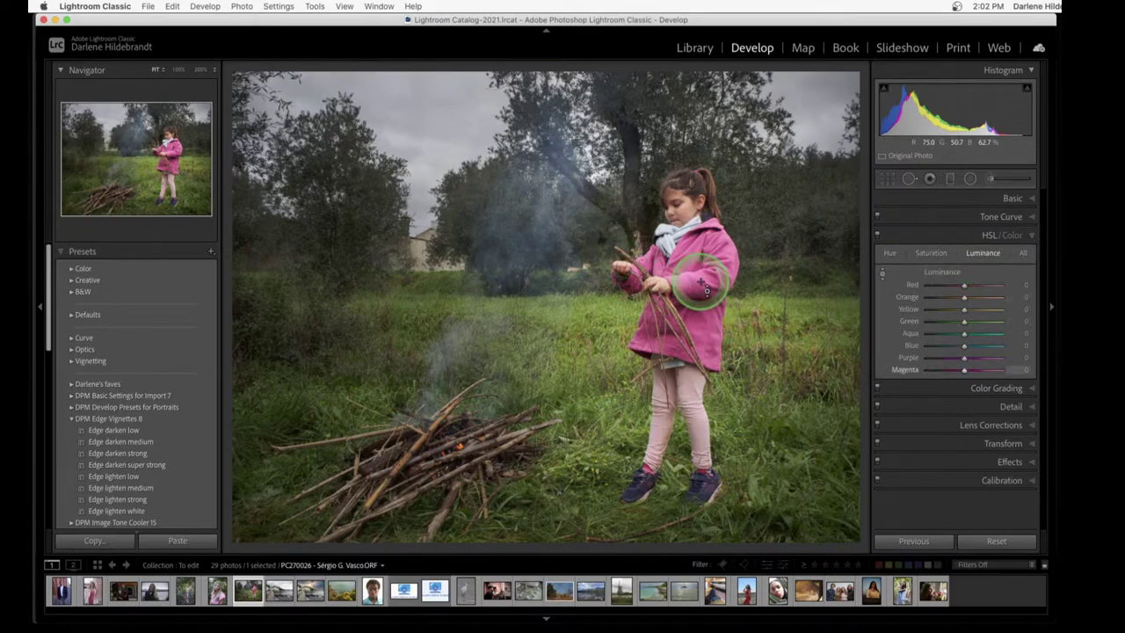
drag(698, 280, 698, 286)
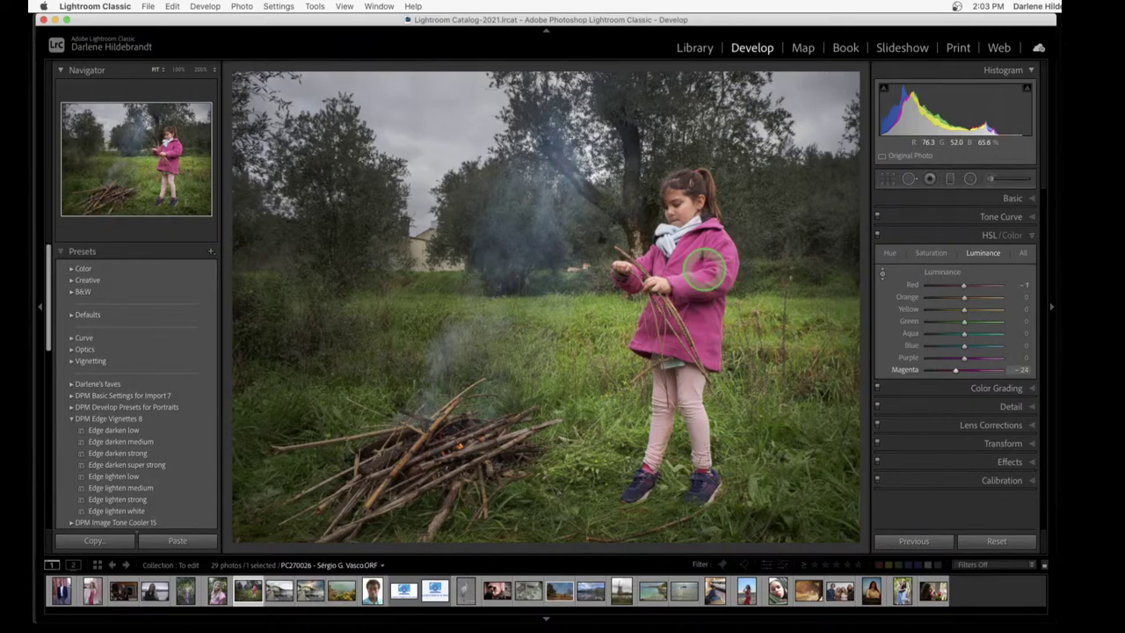
Nudge the coat's magenta hue to +8 and toggle HSL on and off to compare
click(888, 255)
drag(767, 290, 703, 283)
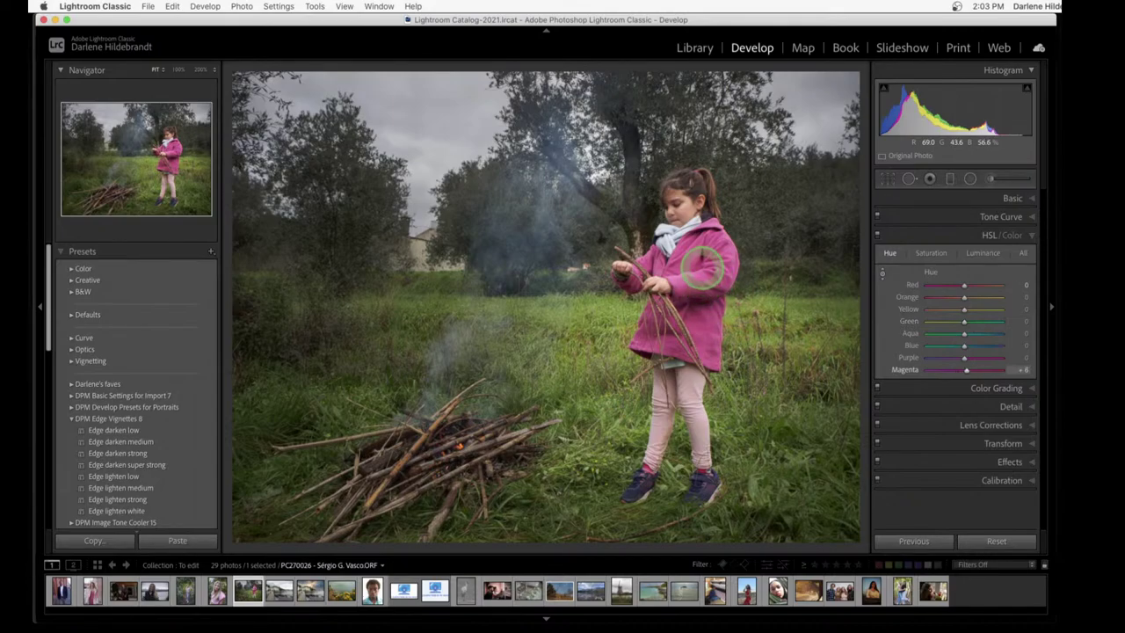
drag(701, 266, 729, 251)
click(882, 274)
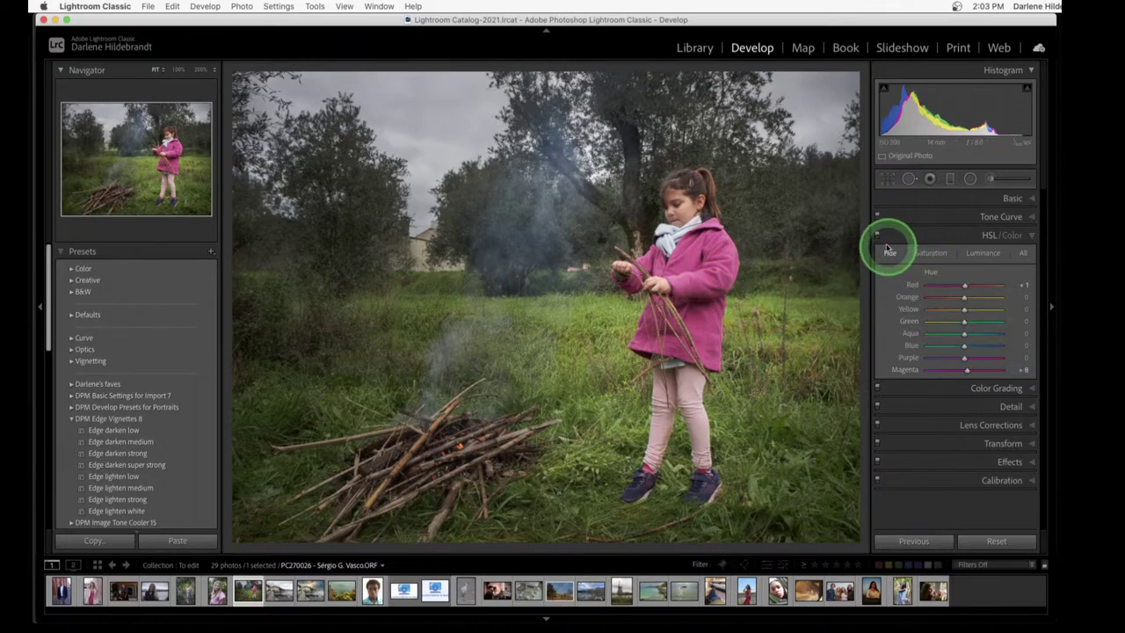
click(877, 236)
click(878, 236)
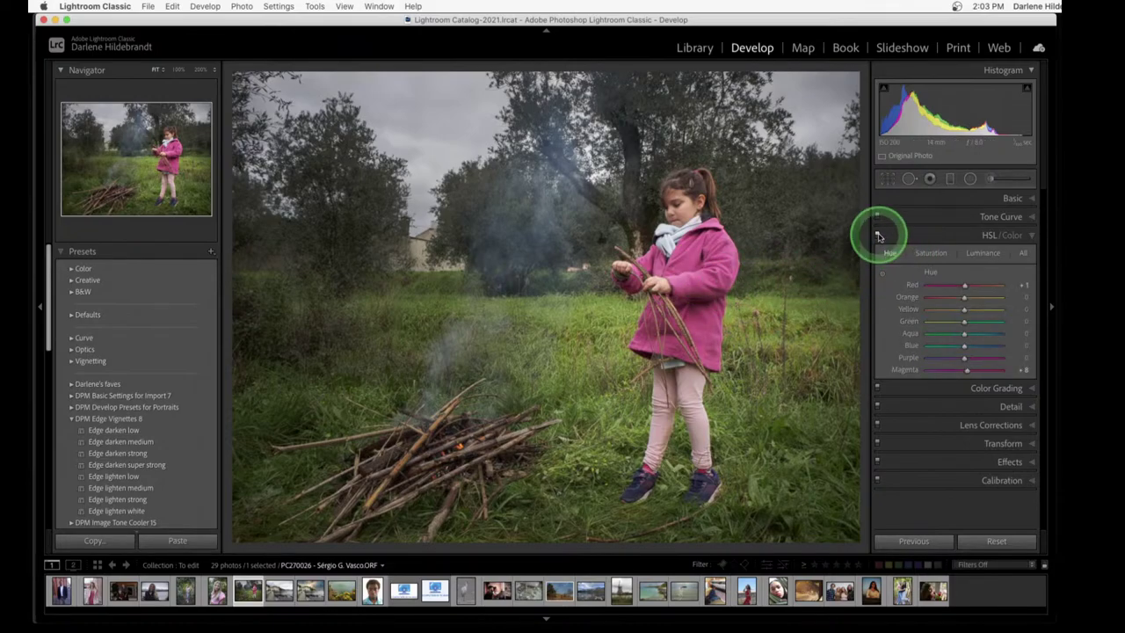
click(878, 235)
click(878, 236)
click(877, 236)
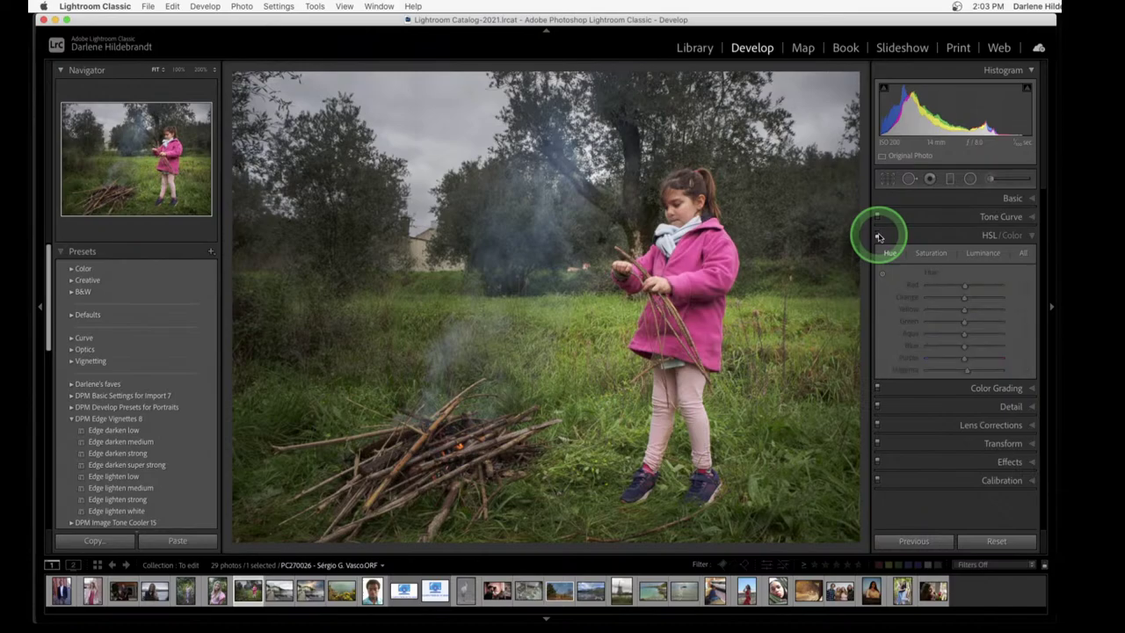
click(877, 236)
Raise the luminance of the grass yellows and greens and the orange tones
click(985, 253)
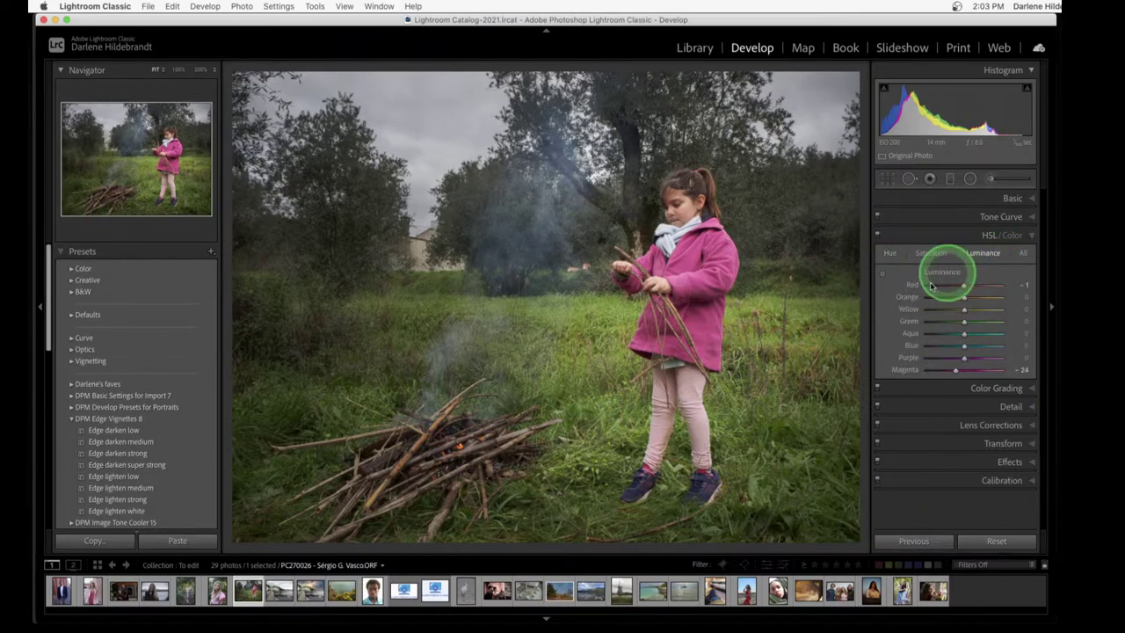
click(886, 276)
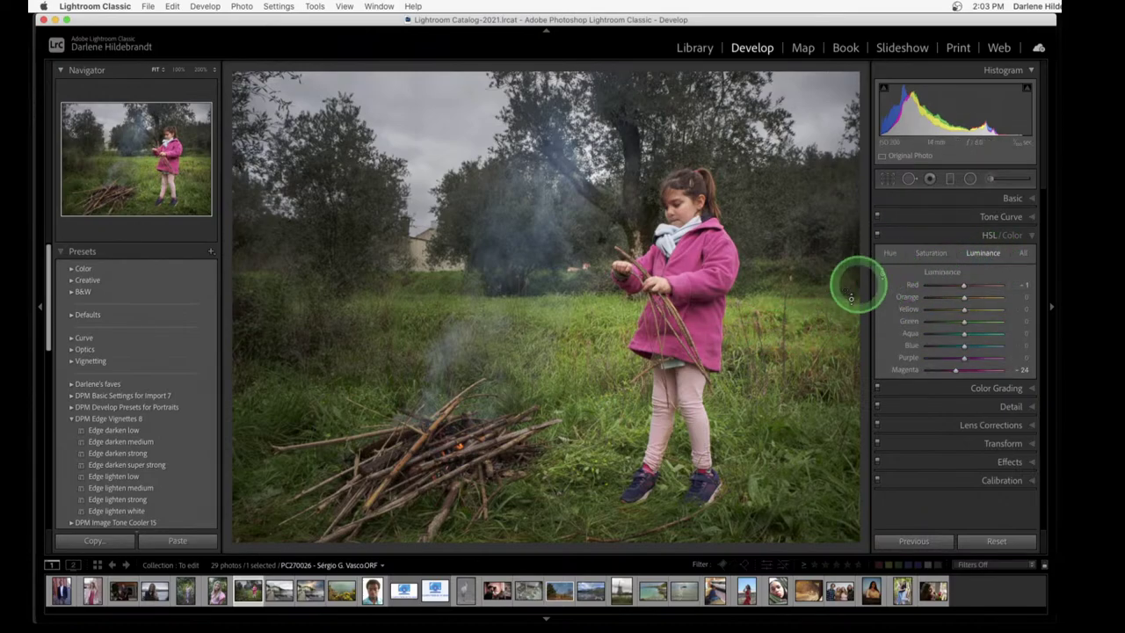
drag(859, 283, 673, 309)
drag(595, 325, 583, 293)
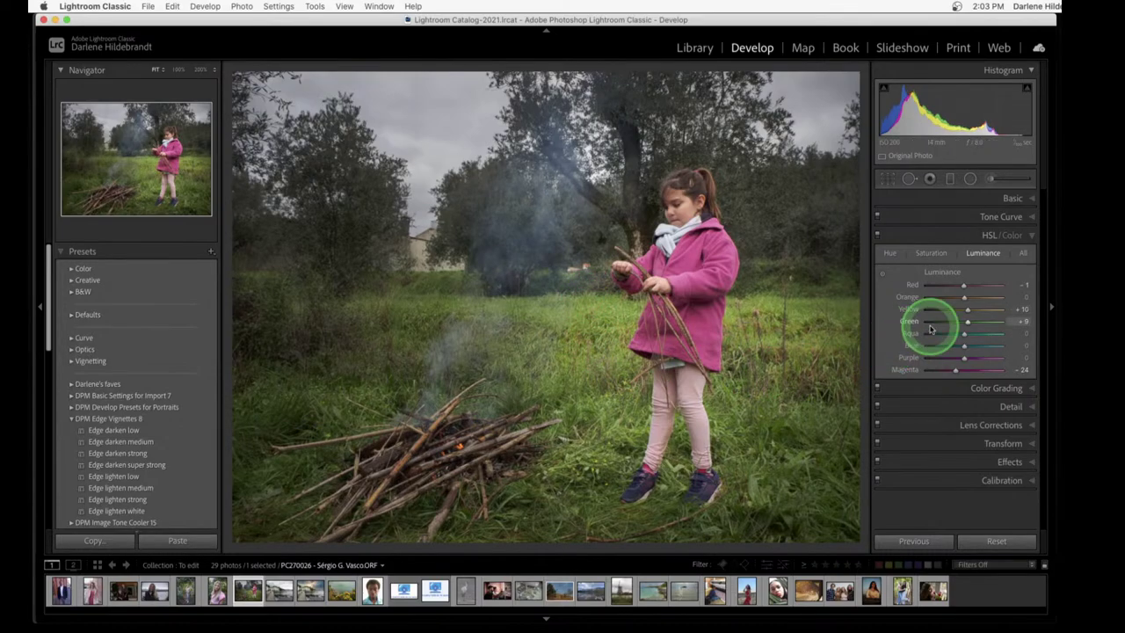
click(968, 321)
click(964, 298)
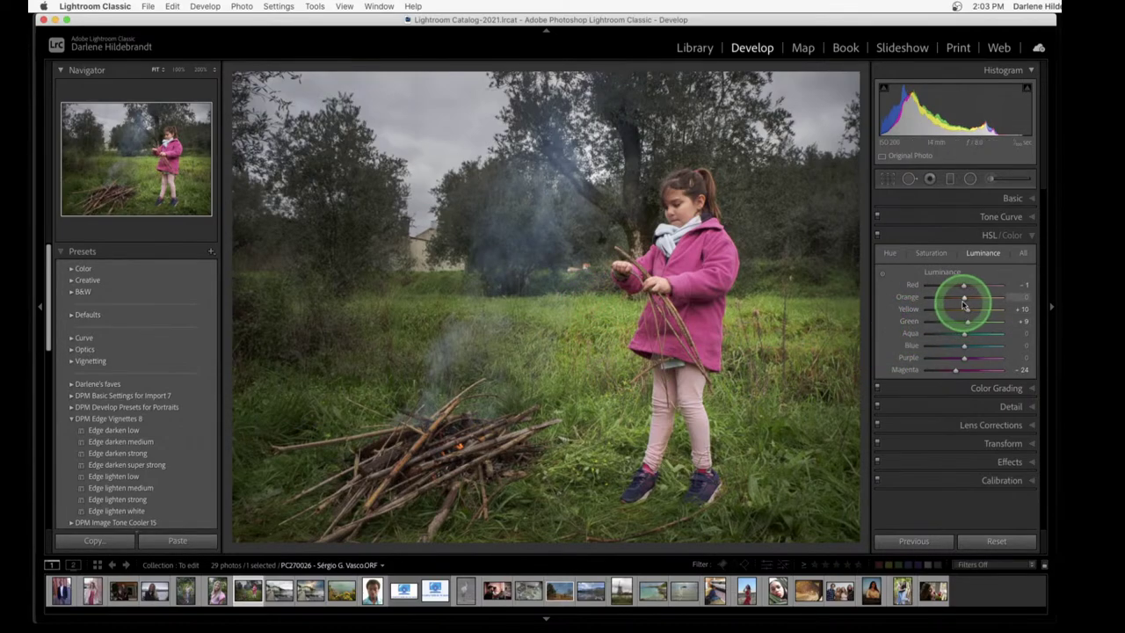
mouse_move(964, 300)
mouse_down()
mouse_move(1005, 294)
mouse_move(906, 294)
mouse_move(1007, 293)
mouse_move(950, 296)
mouse_move(972, 297)
mouse_up()
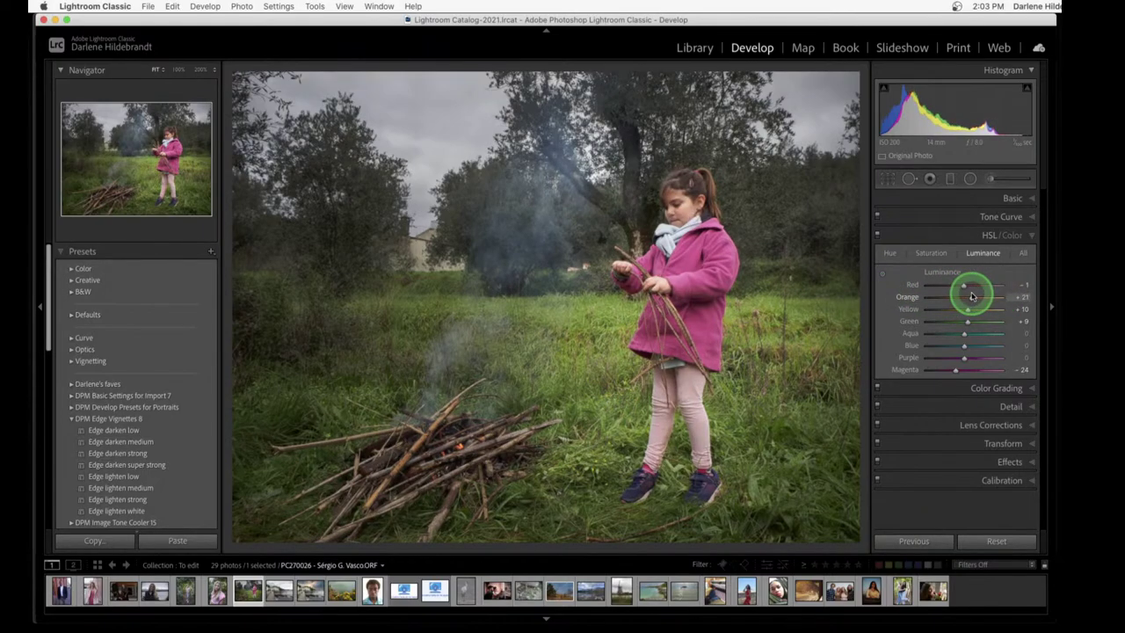
Boost Orange saturation and return to the Library grid
click(933, 259)
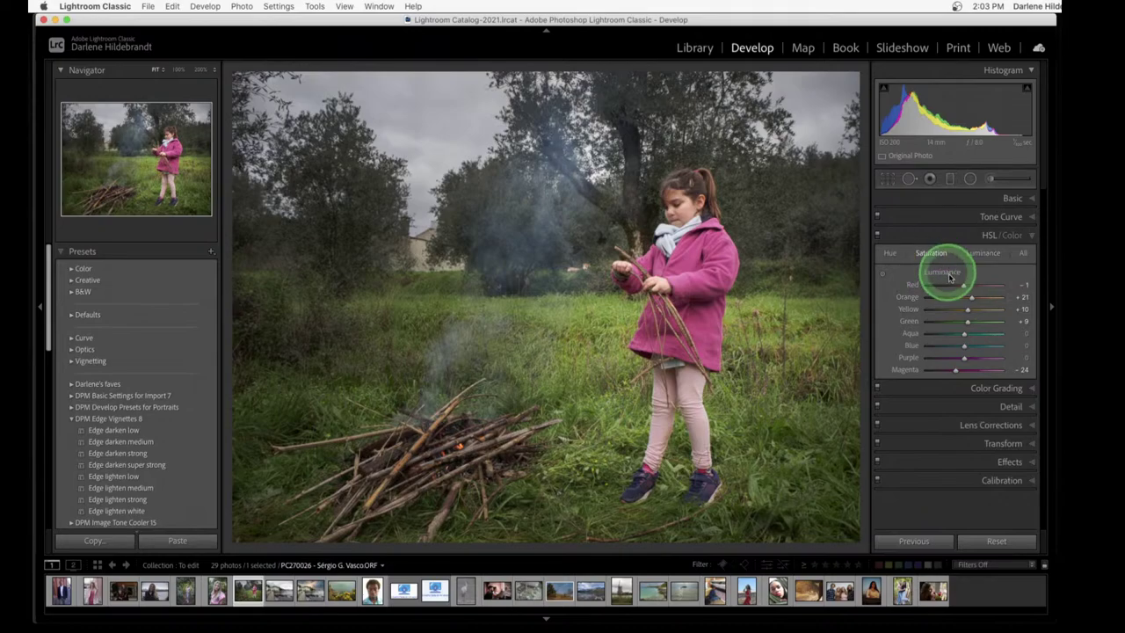
drag(953, 296, 972, 298)
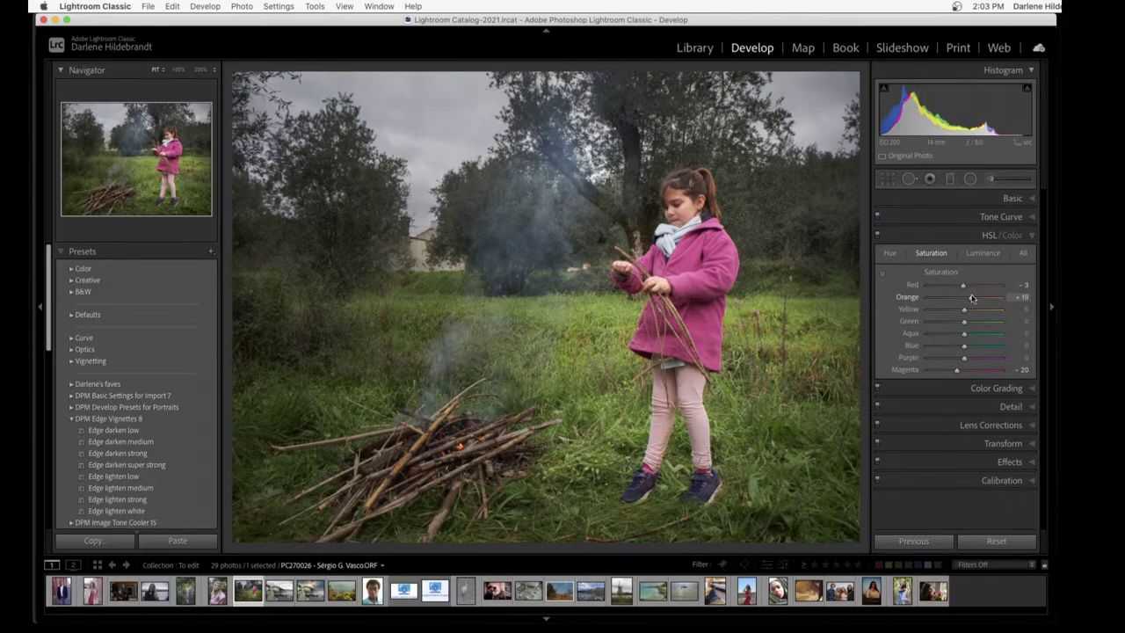
key(g)
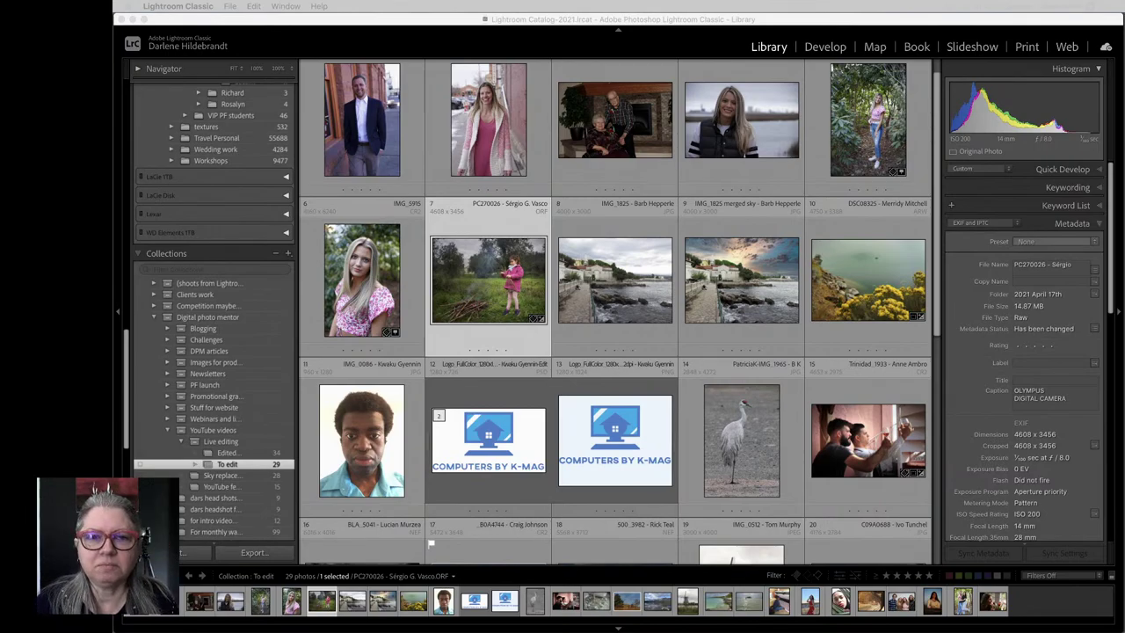
Scroll the To edit grid and open photo 22, the man beside the printer, large
scroll(487, 179, down, 3)
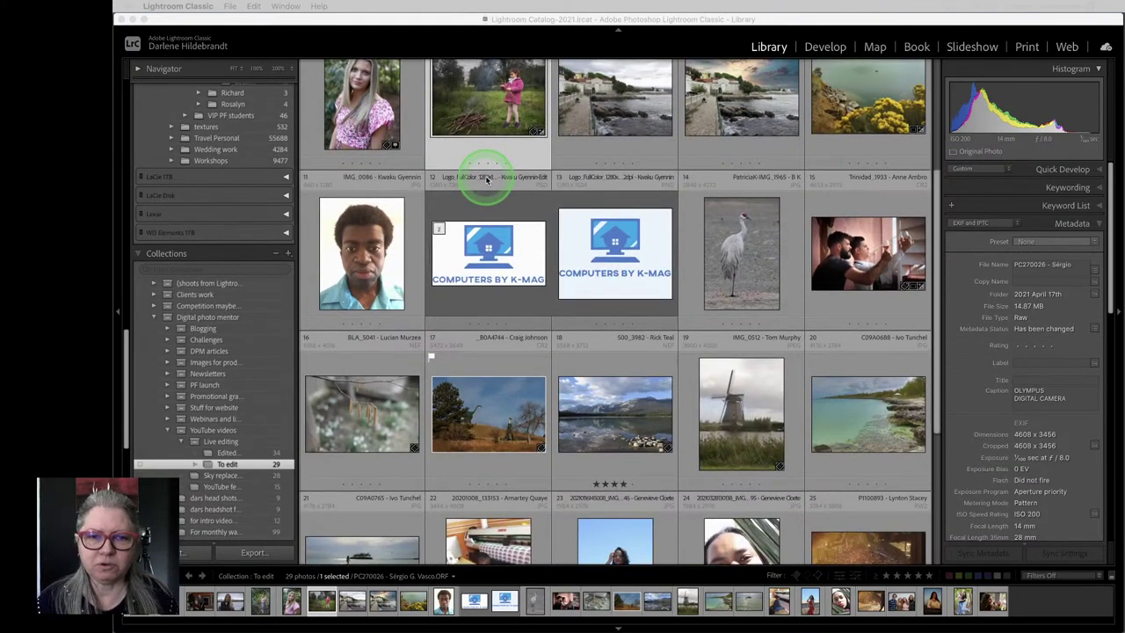
scroll(487, 179, down, 1)
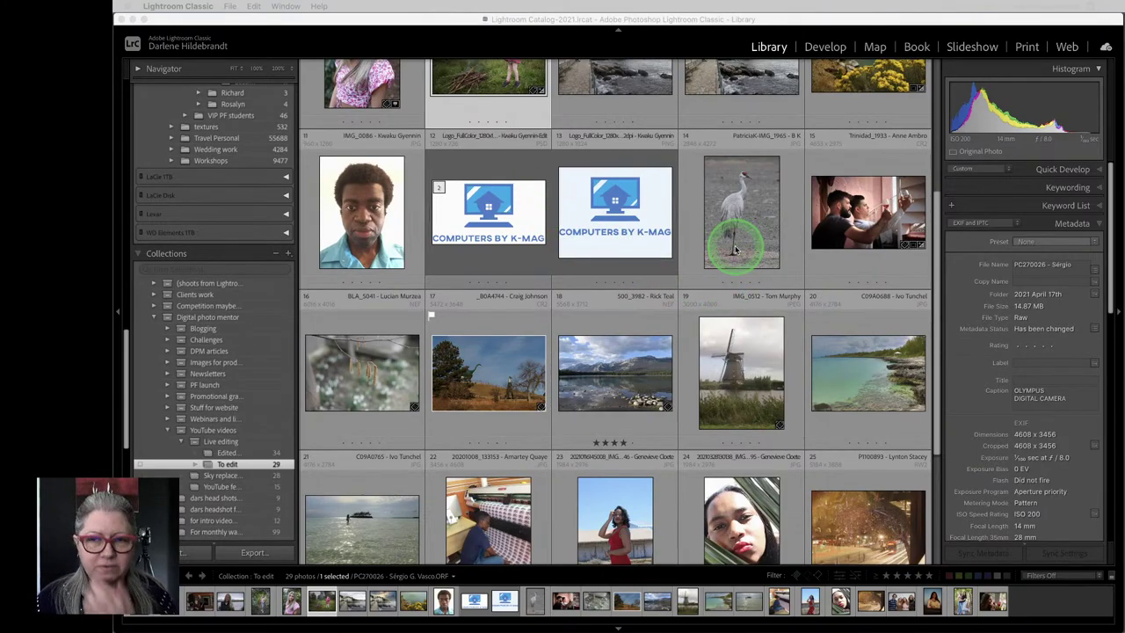
scroll(737, 250, down, 5)
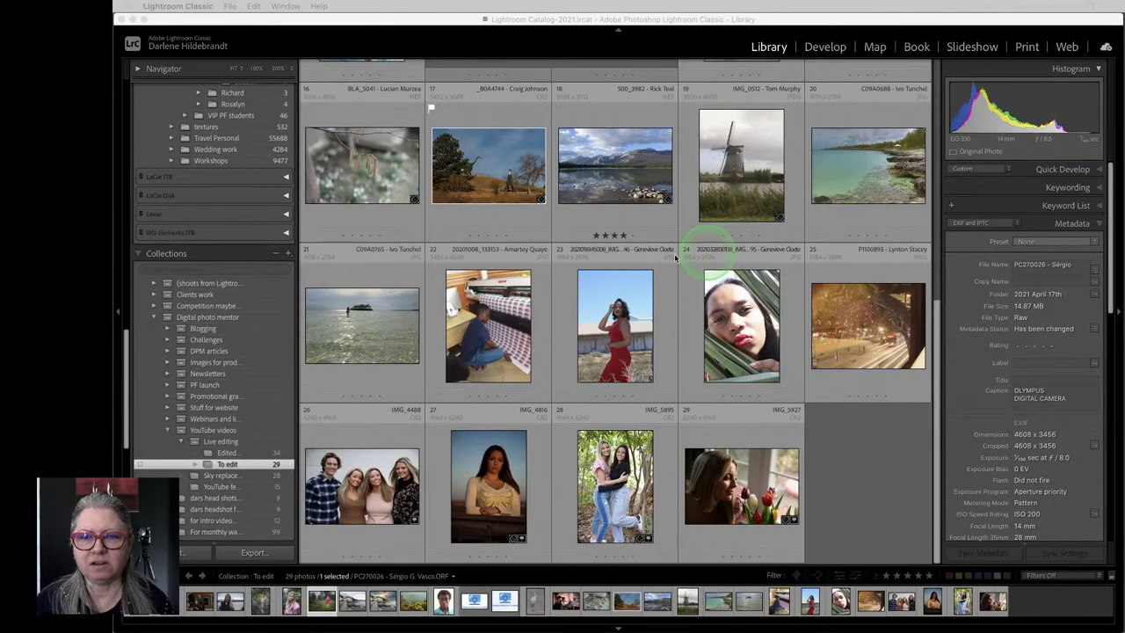
double_click(458, 355)
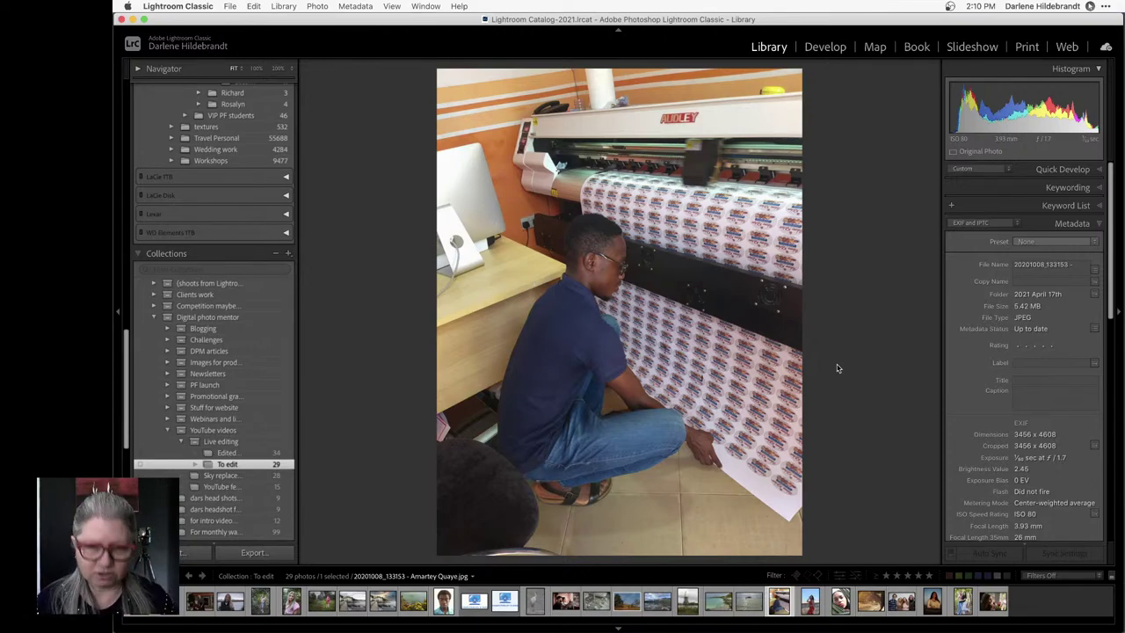
Bring the printer photo into Develop and darken Blacks to -23 in the Basic panel
key(d)
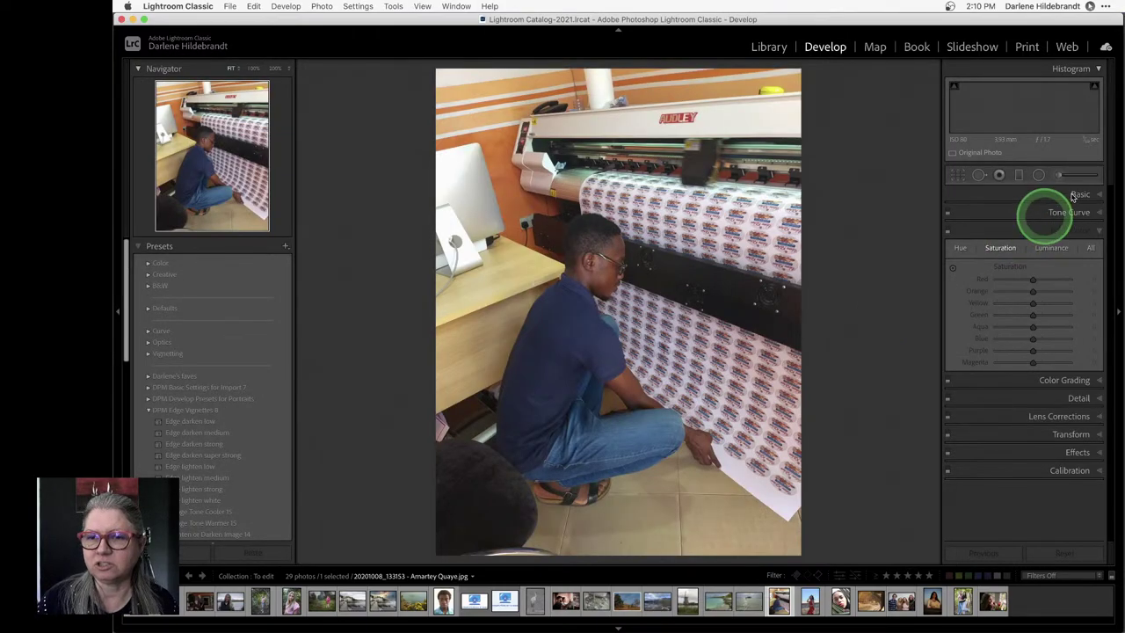
click(1081, 195)
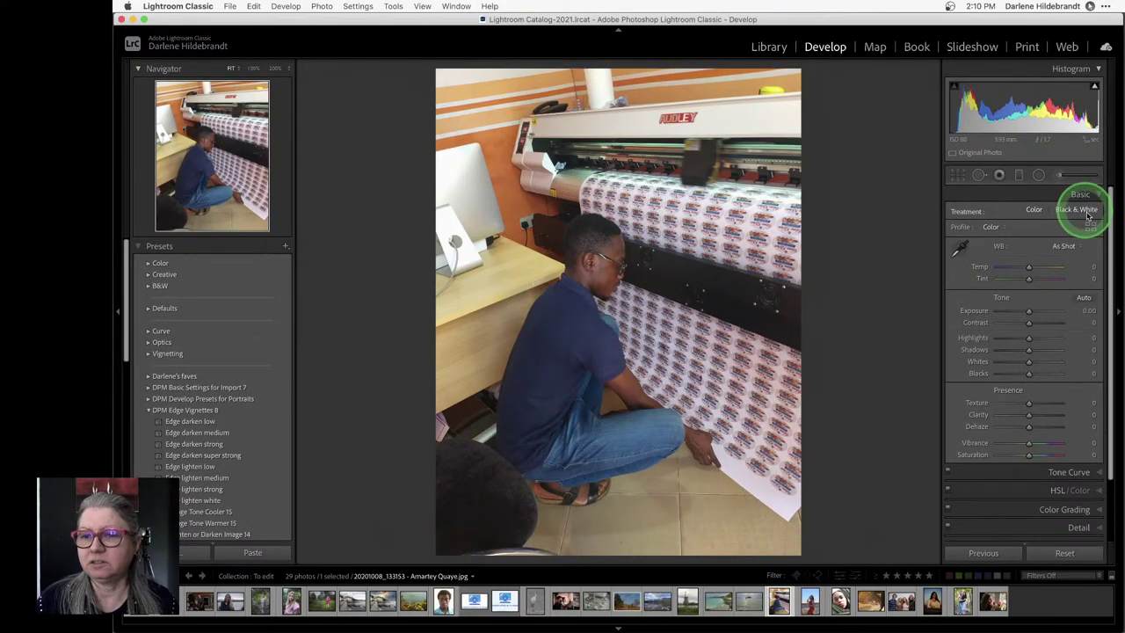
click(1090, 227)
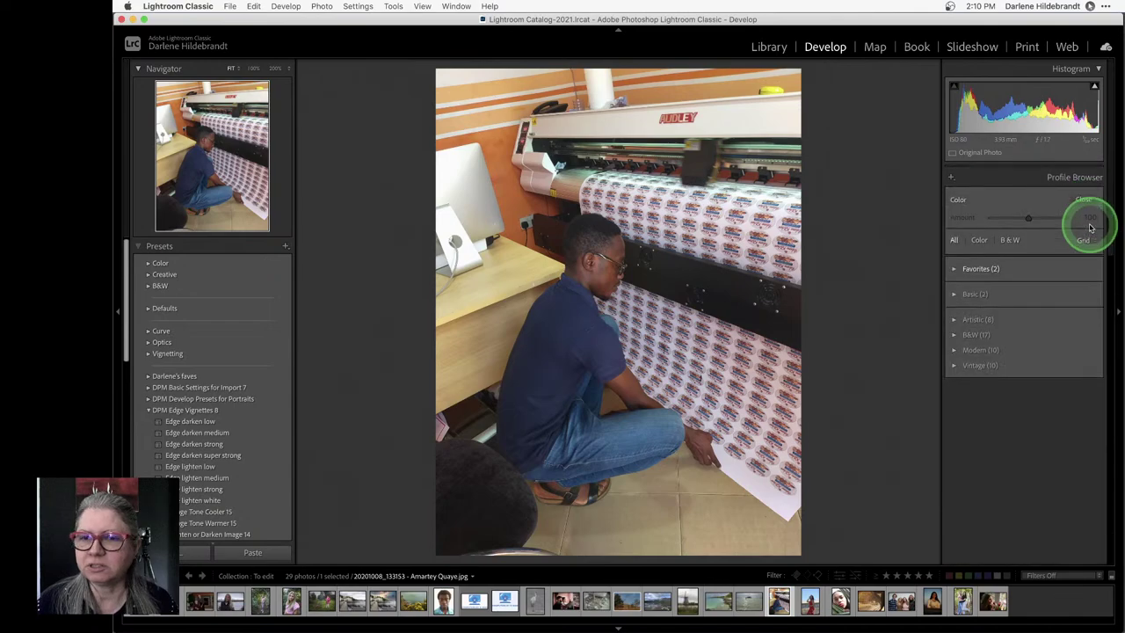
click(1085, 201)
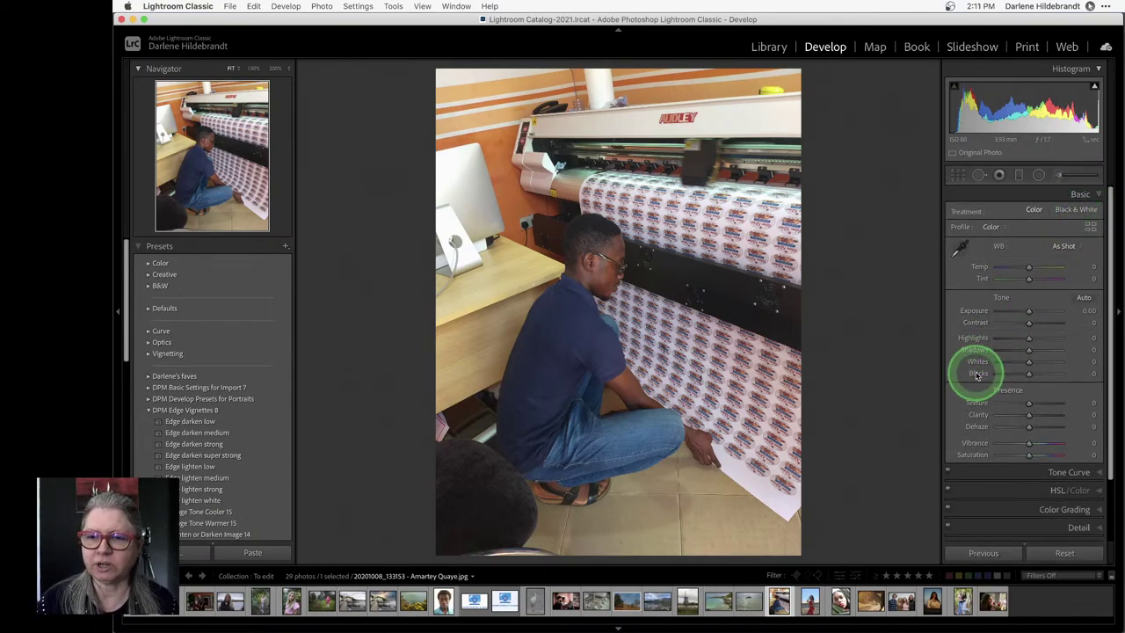
drag(977, 375, 976, 375)
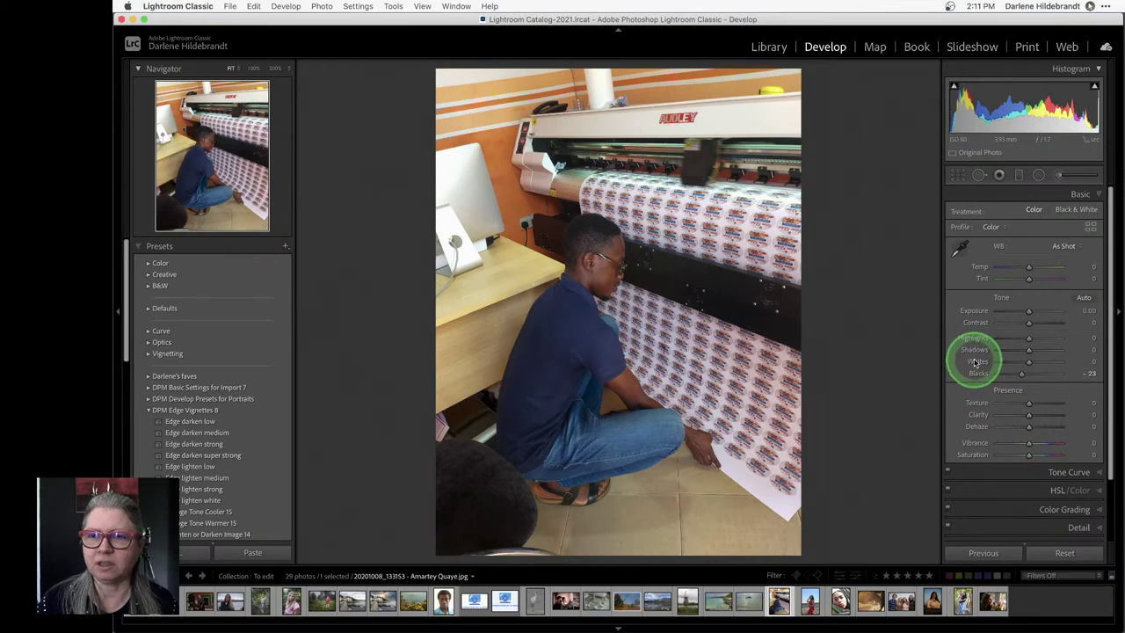
Lower Highlights to -26 while watching clipping, and lift Shadows to +5
alt+click(1030, 338)
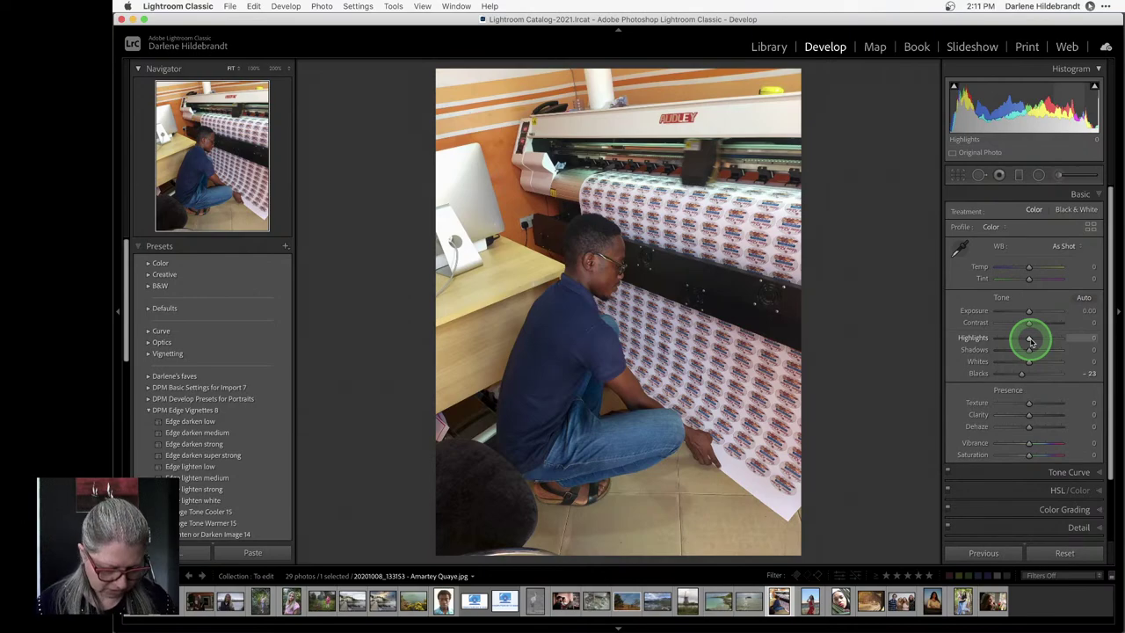
alt+click(1032, 341)
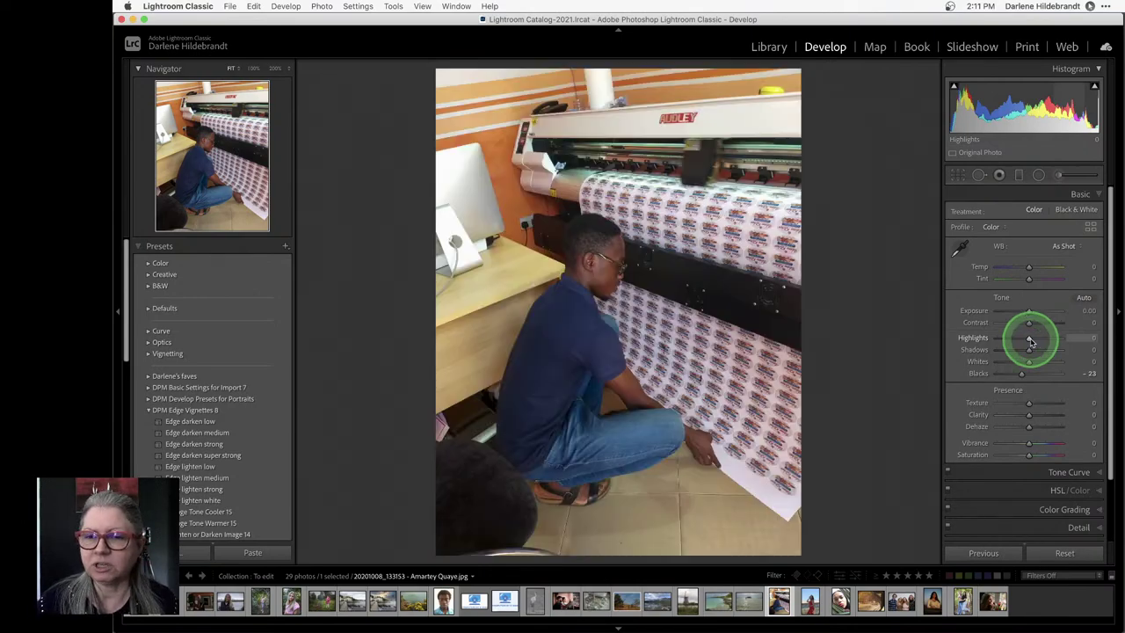
alt+click(1031, 341)
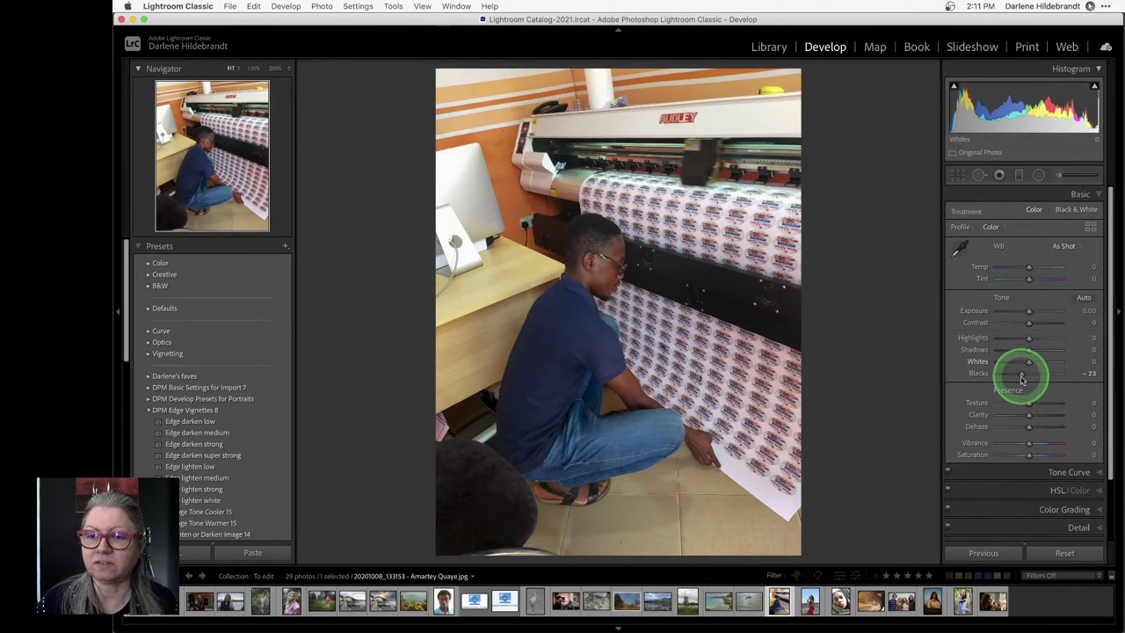
mouse_move(1028, 340)
mouse_down()
mouse_move(1010, 341)
mouse_move(1022, 340)
mouse_up()
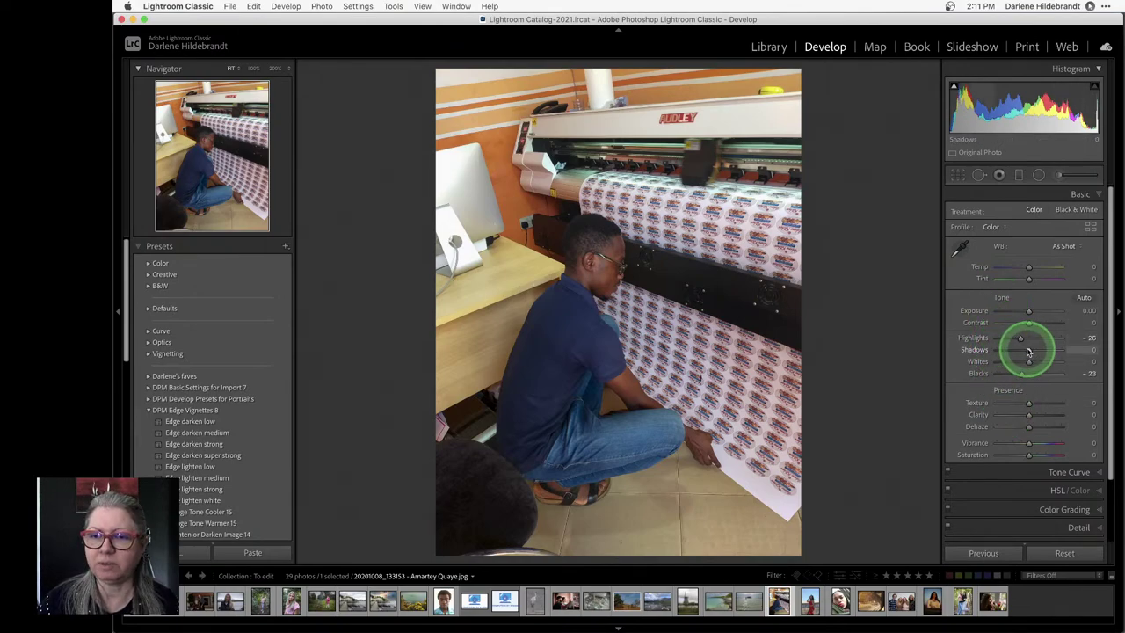
drag(1027, 351, 1030, 351)
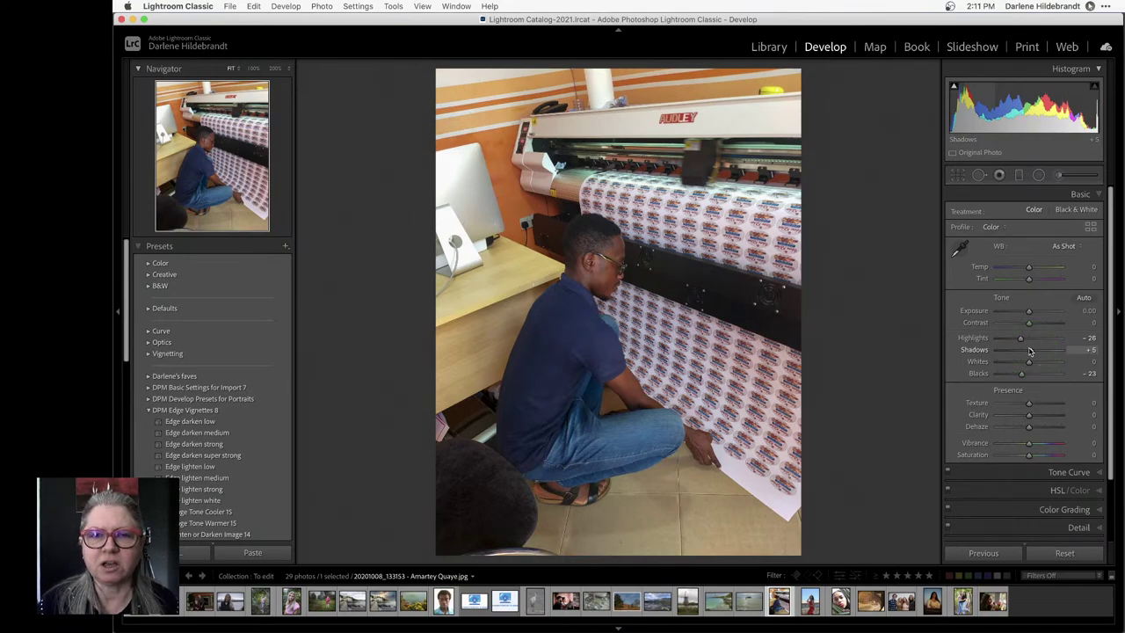
click(1030, 350)
Set a neutral white balance with the eyedropper and apply the Edge darken medium vignette
click(961, 251)
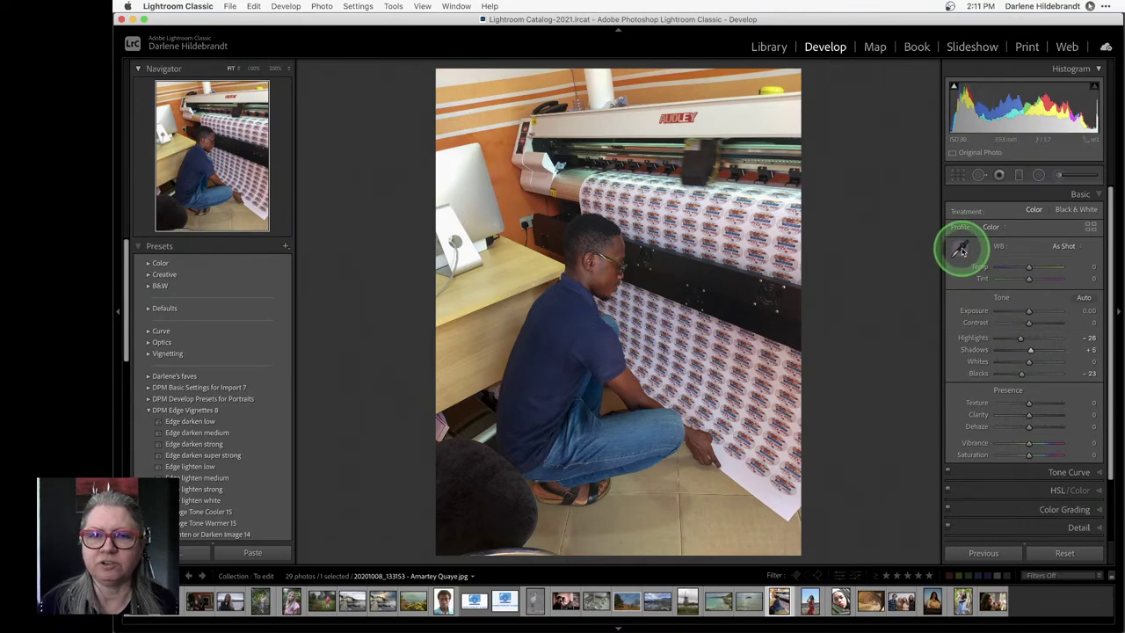
drag(961, 250, 692, 266)
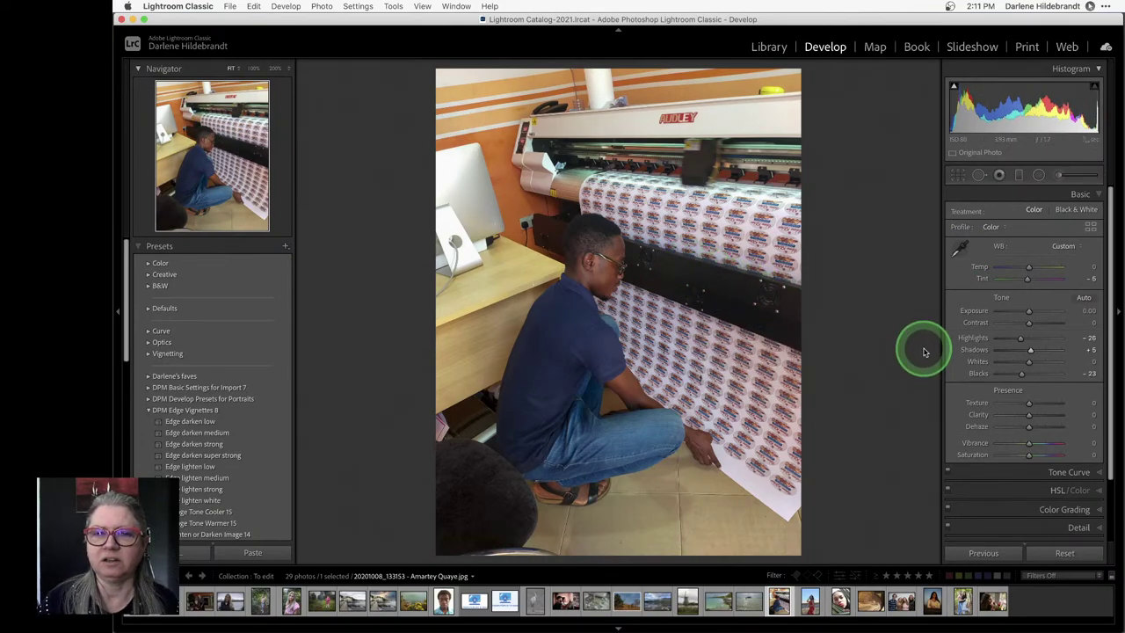
click(998, 269)
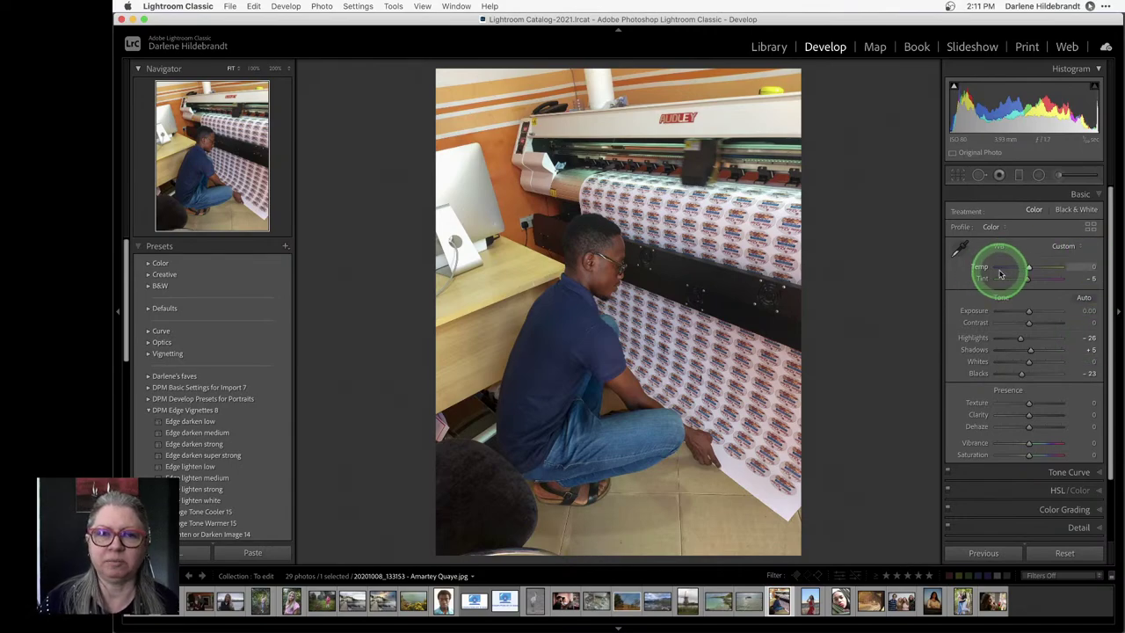
drag(1000, 275, 995, 271)
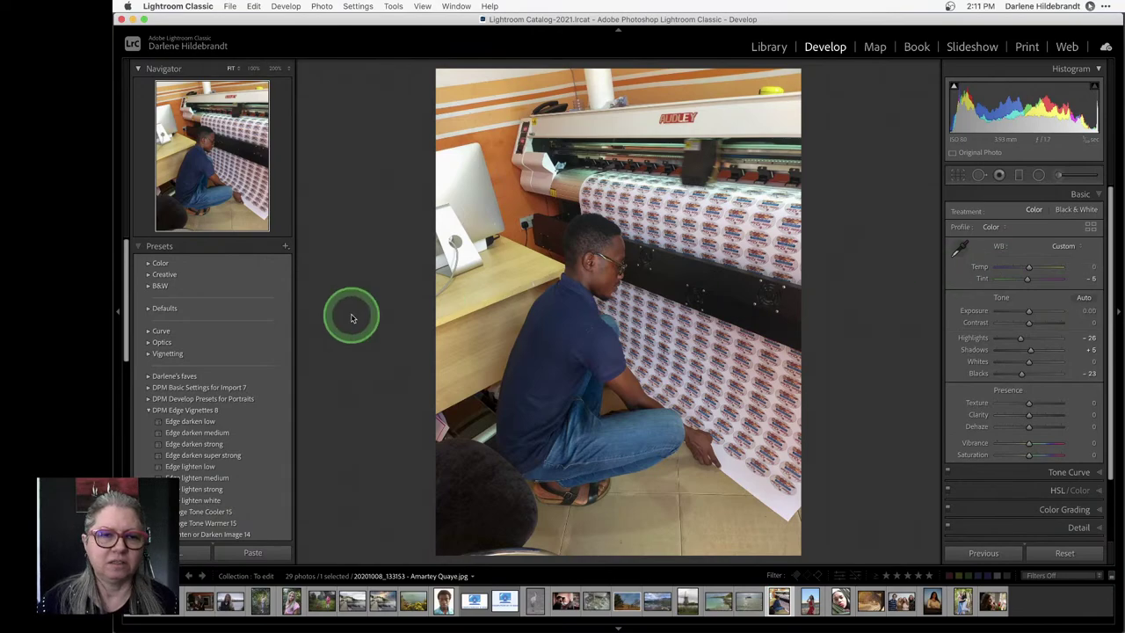
click(195, 434)
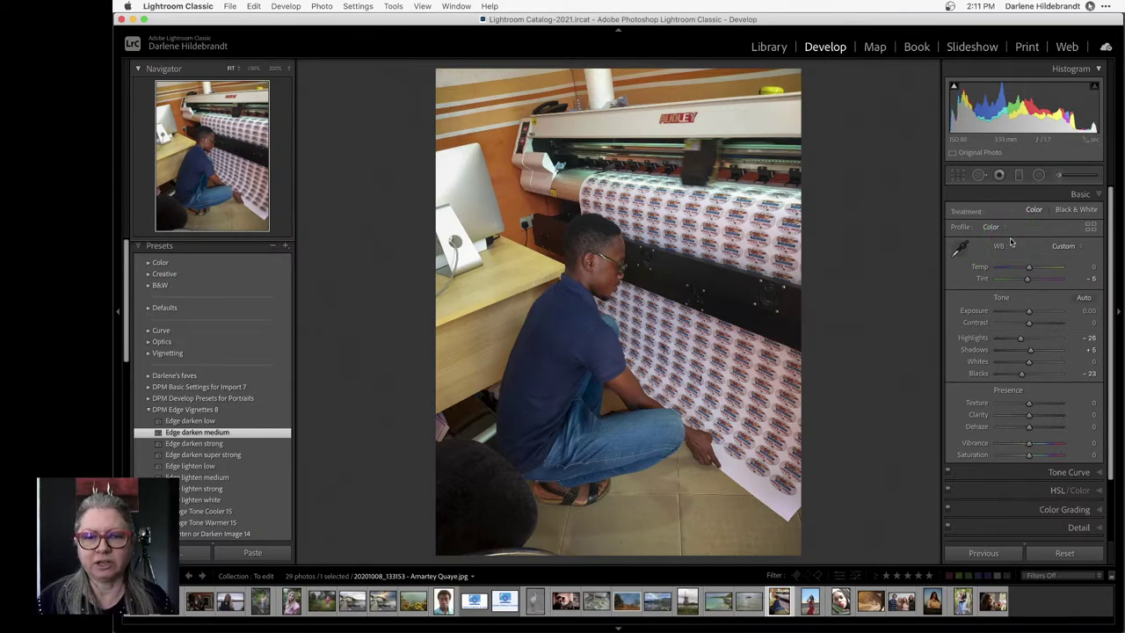
Draw a radial filter around the crouching man that darkens only the surroundings, at -0.46 exposure
key(shift+m)
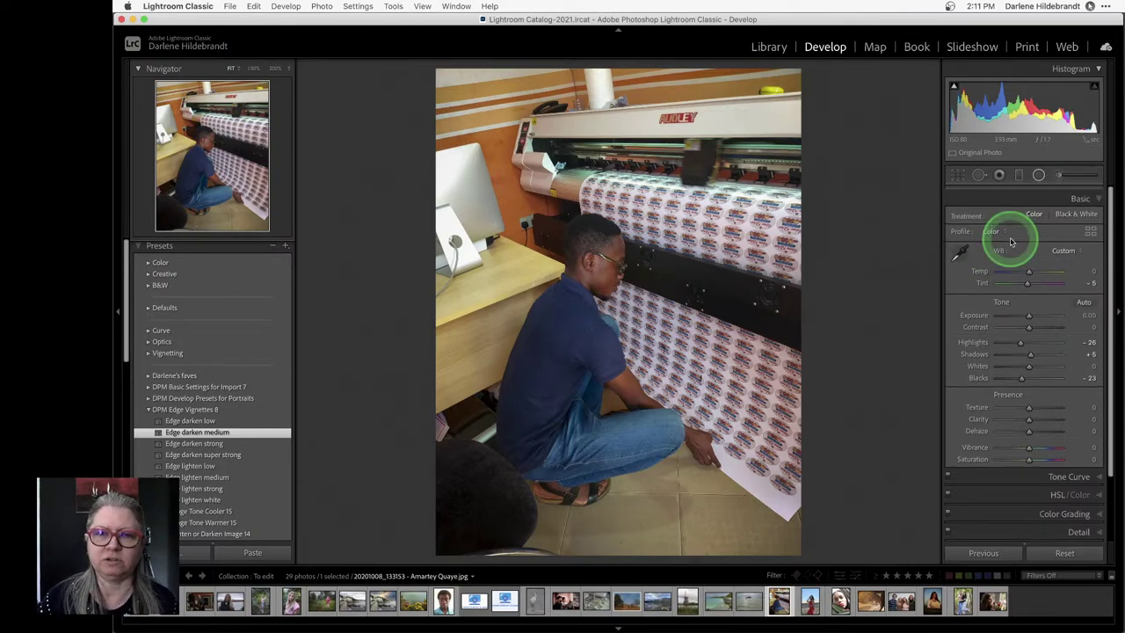
drag(622, 268, 615, 311)
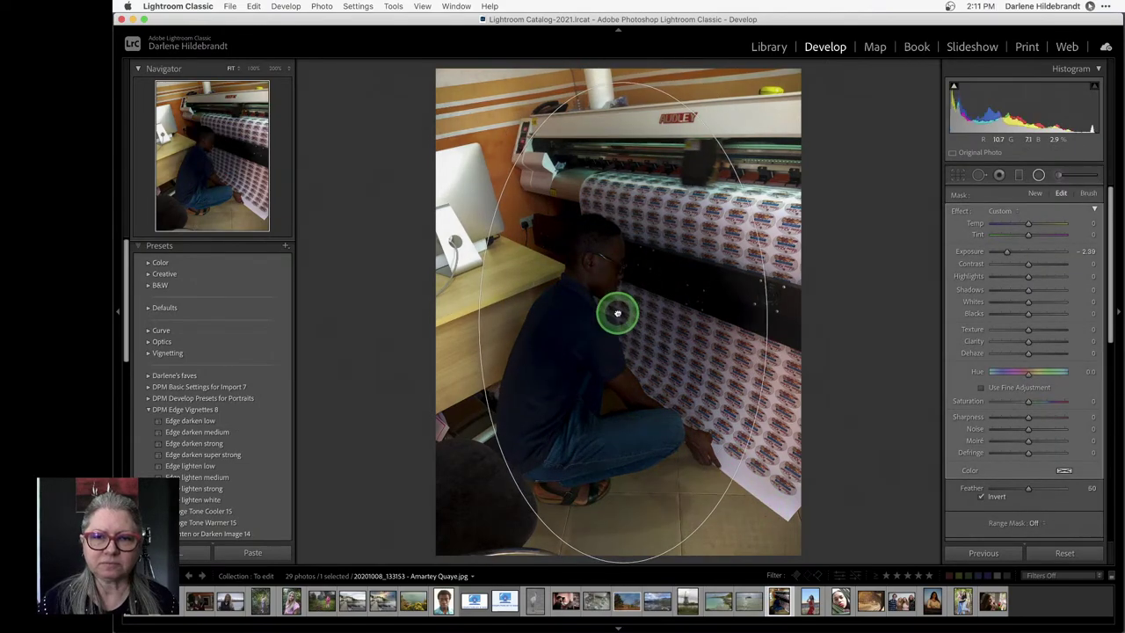
click(982, 497)
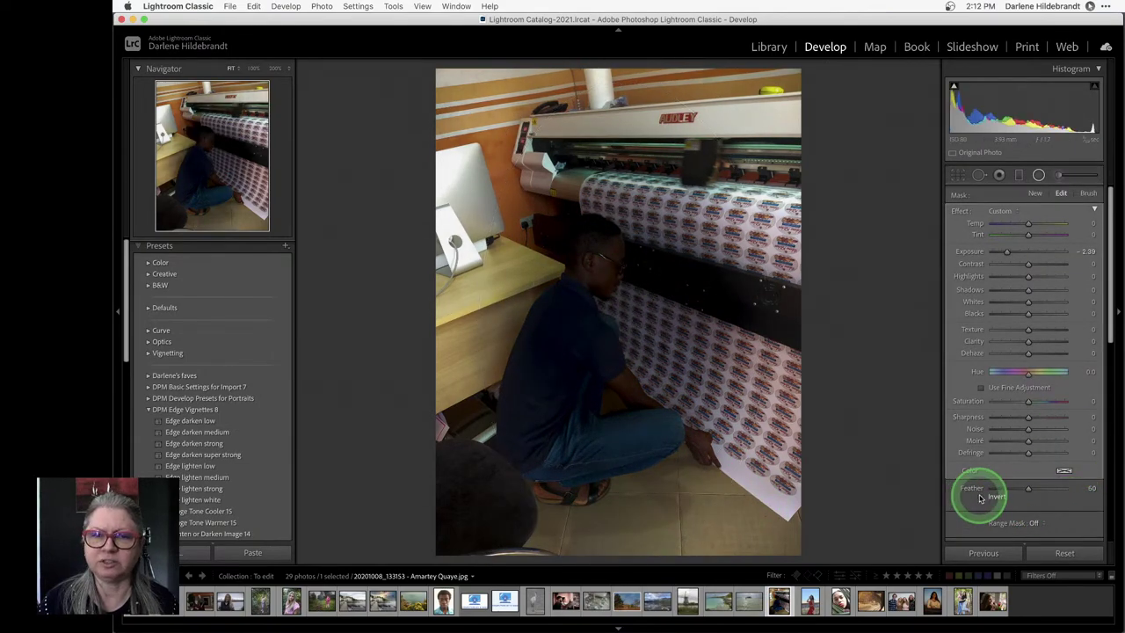
drag(1007, 252, 1026, 253)
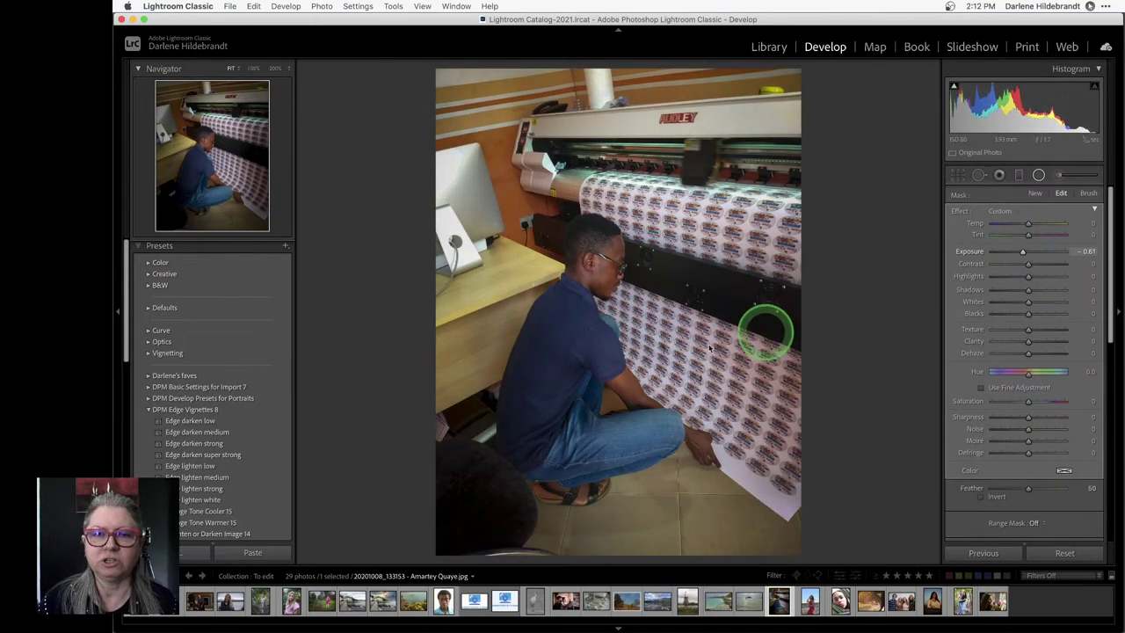
drag(649, 356, 657, 359)
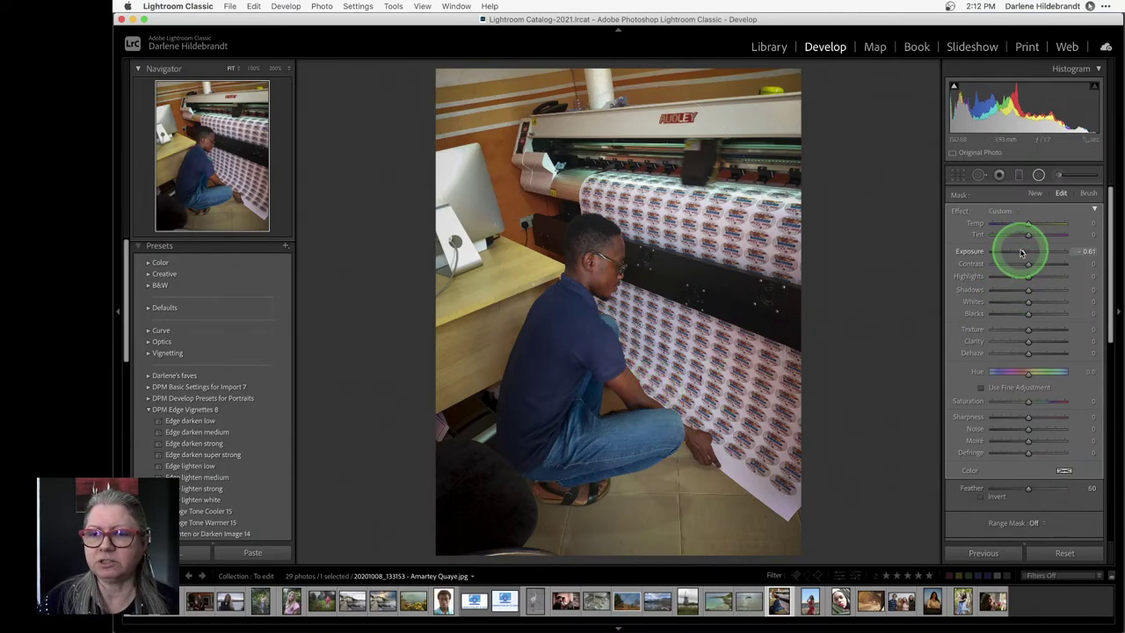
drag(1020, 252, 1025, 254)
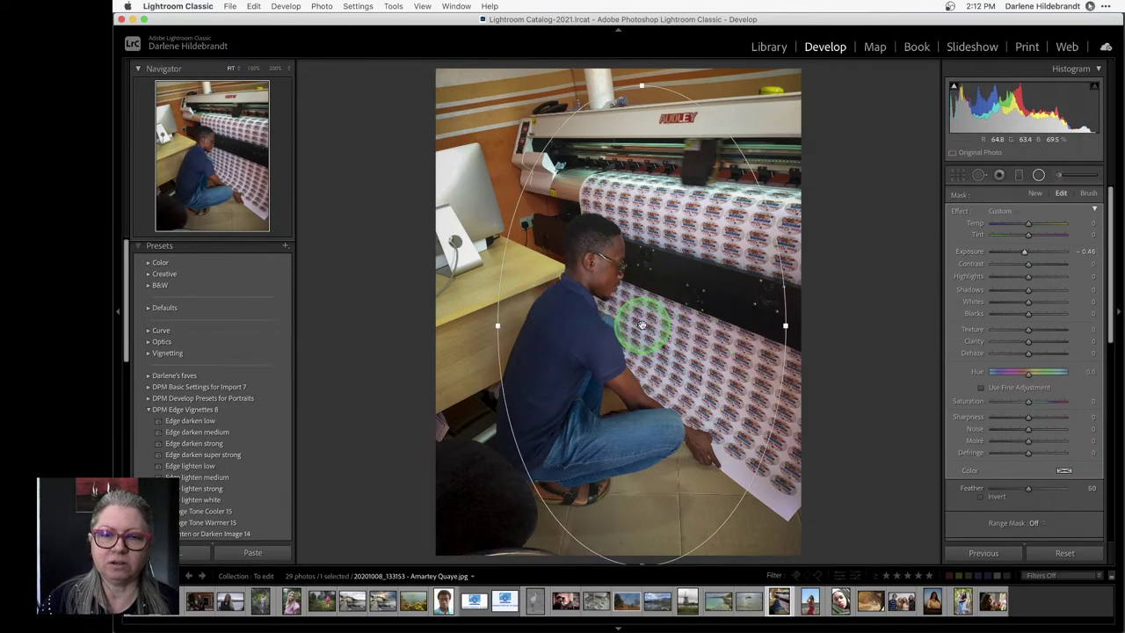
Duplicate the radial filter to brighten inside it at Exposure 0.44, reshaped tightly around the man
right_click(642, 326)
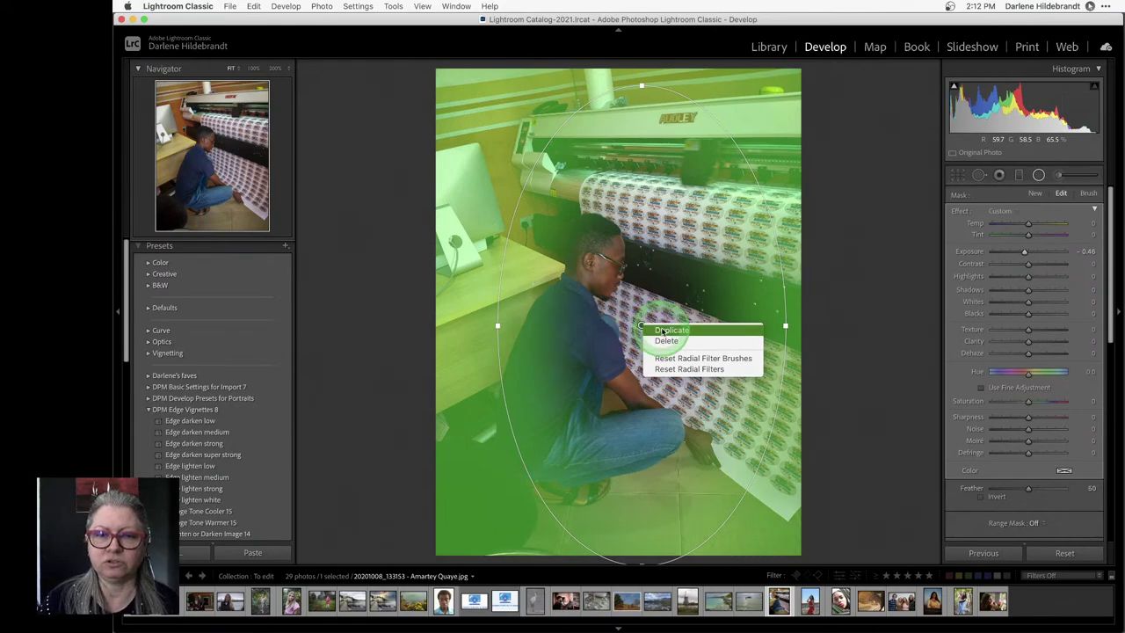
click(665, 330)
drag(628, 472, 652, 455)
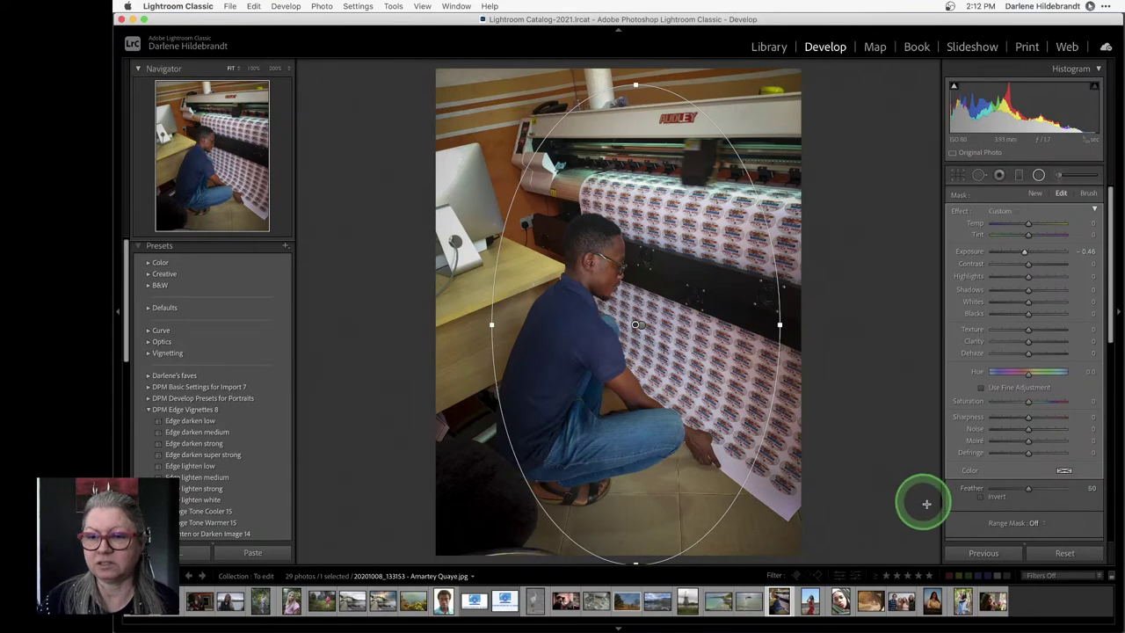
click(981, 498)
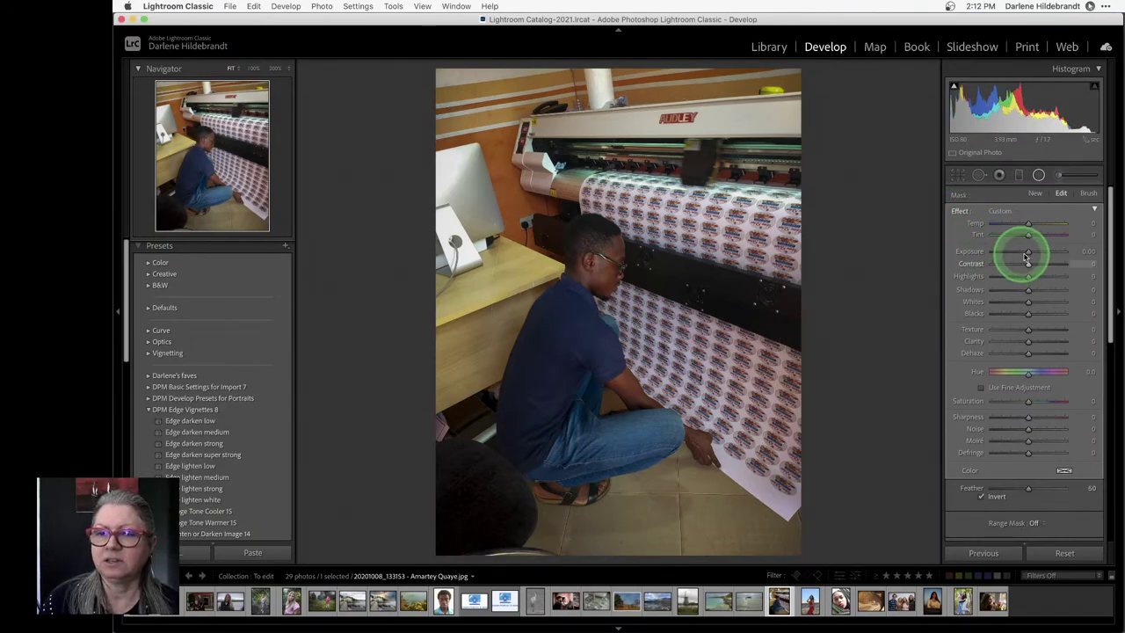
drag(1022, 251, 1032, 254)
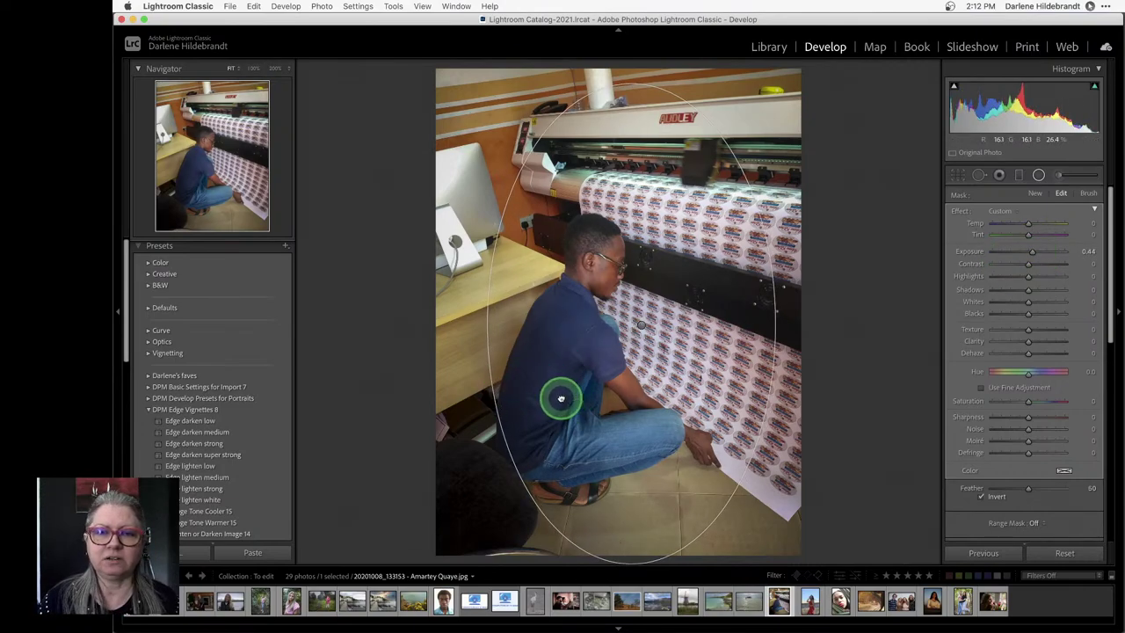
drag(490, 321, 479, 326)
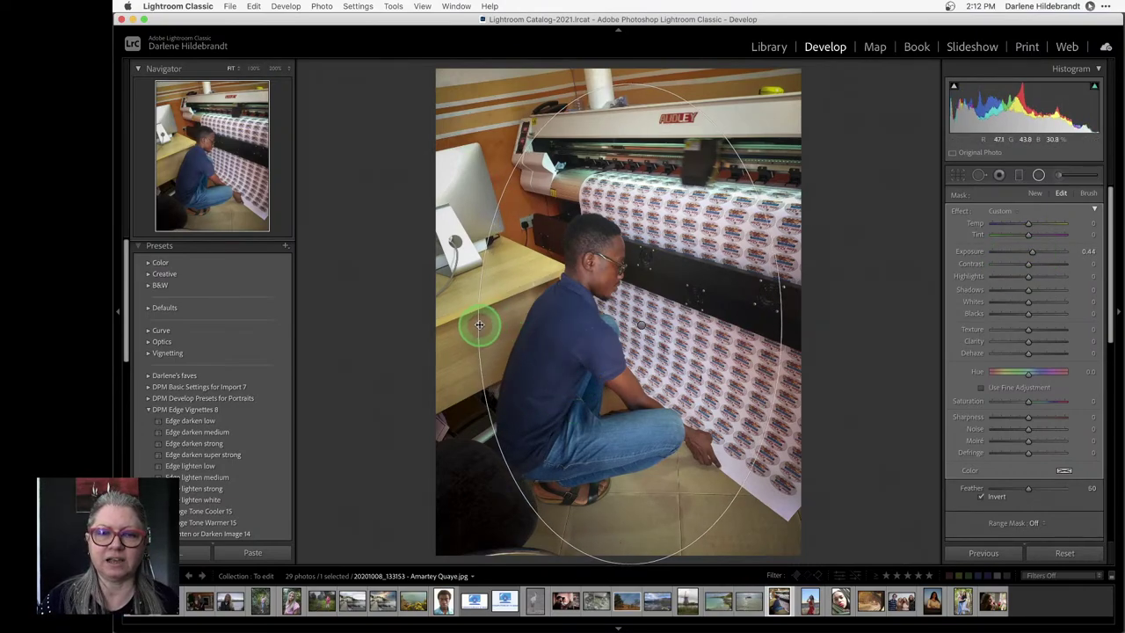
drag(627, 85, 629, 154)
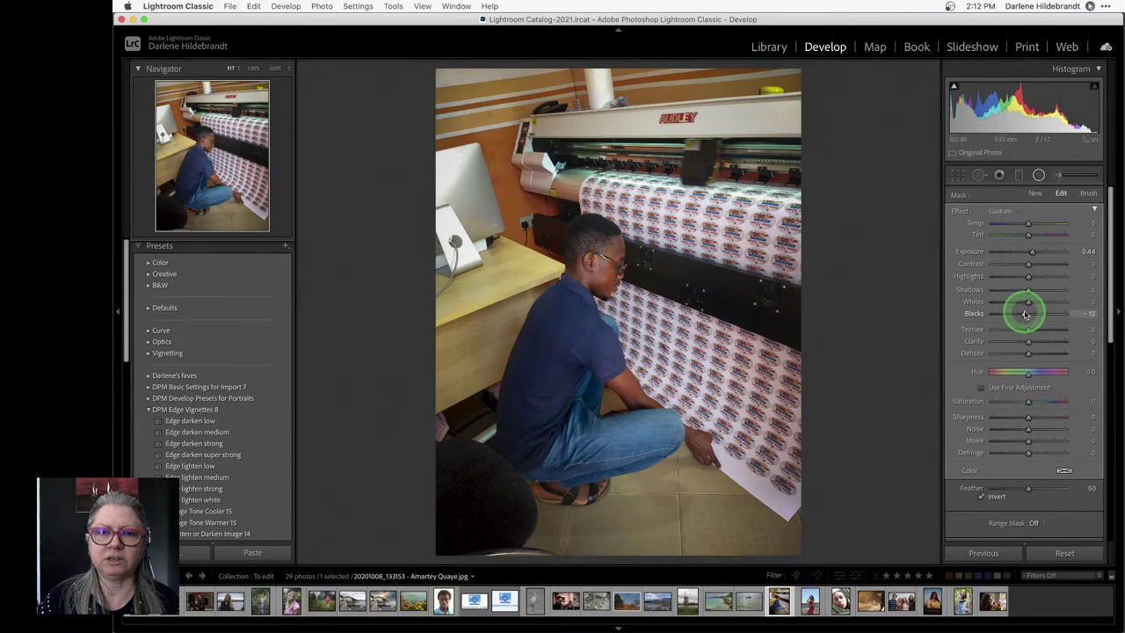
Compare with filters off, then set the surrounding filter's Highlights to -78
scroll(944, 444, down, 3)
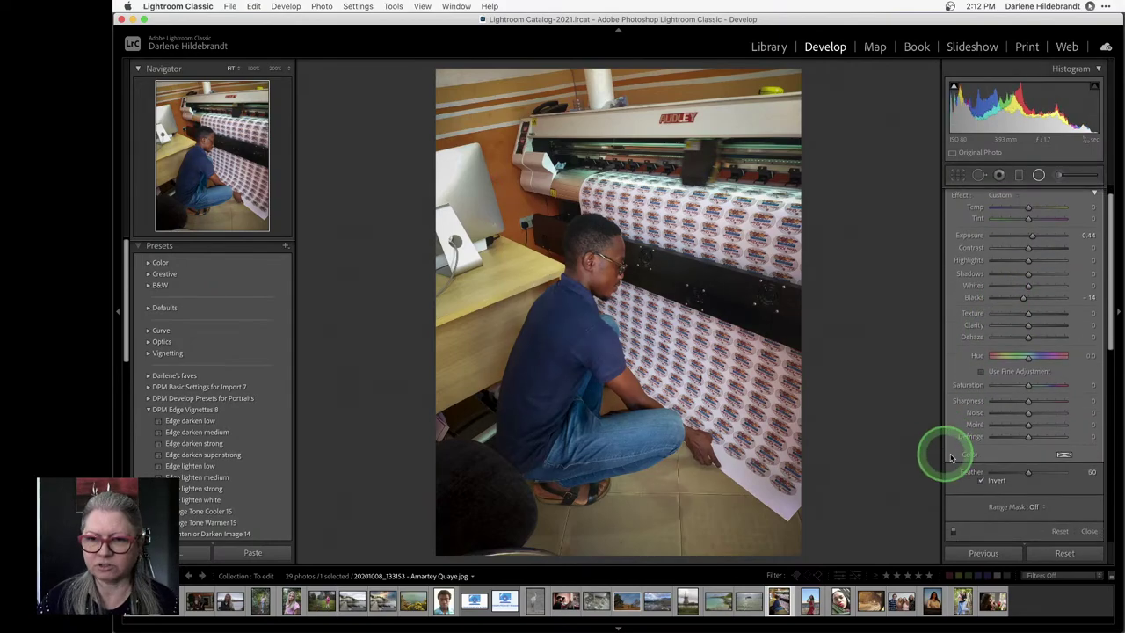
scroll(955, 486, down, 2)
click(954, 463)
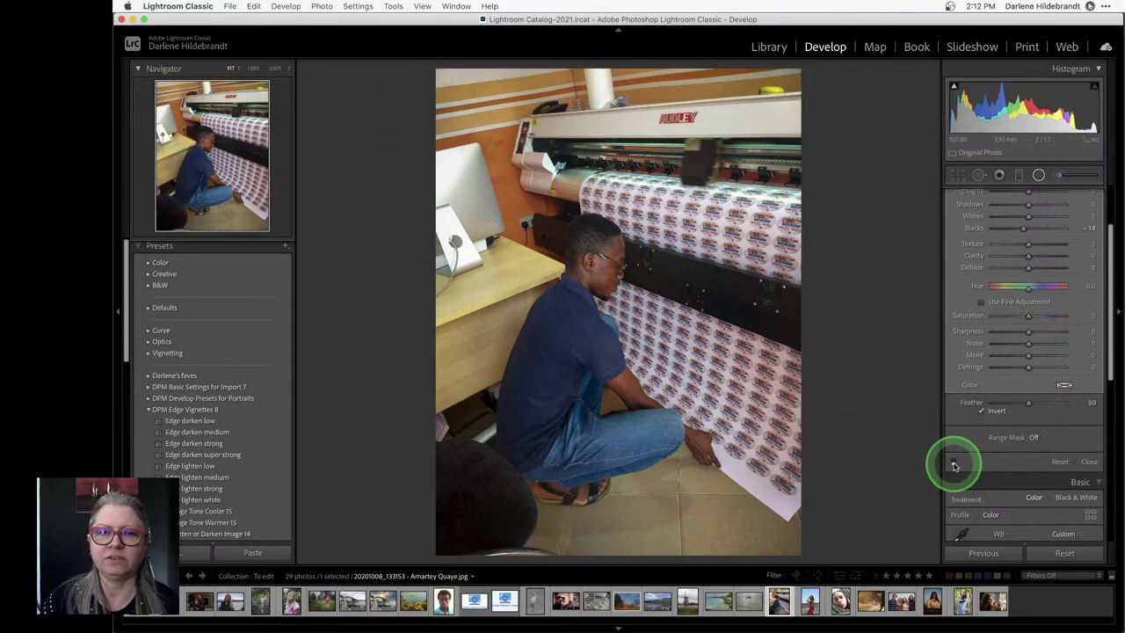
click(954, 464)
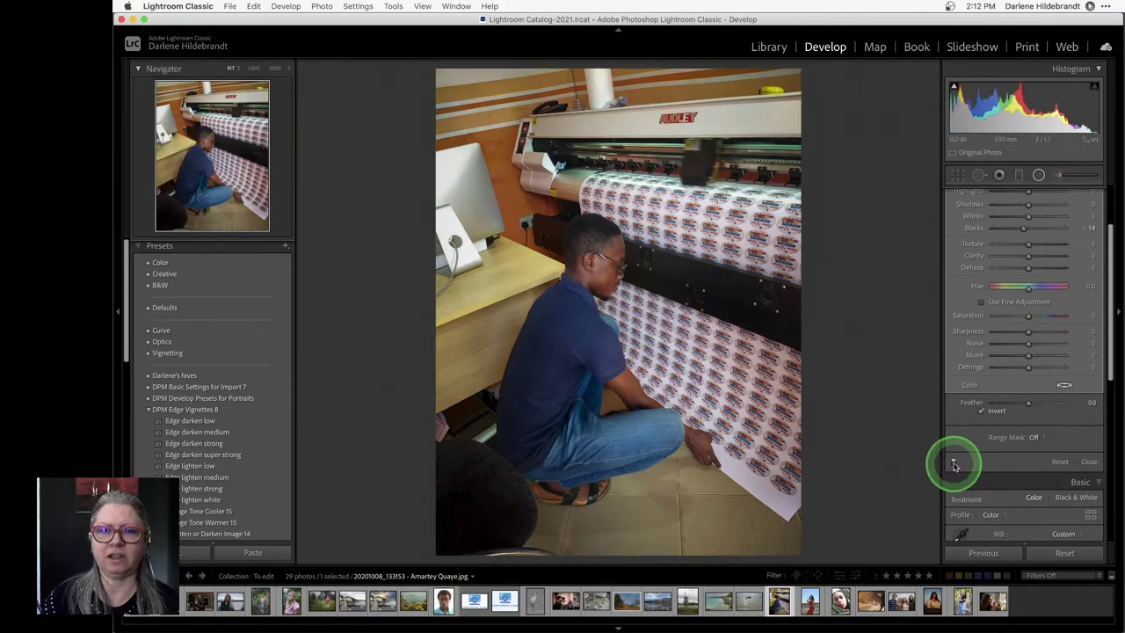
click(953, 463)
click(953, 464)
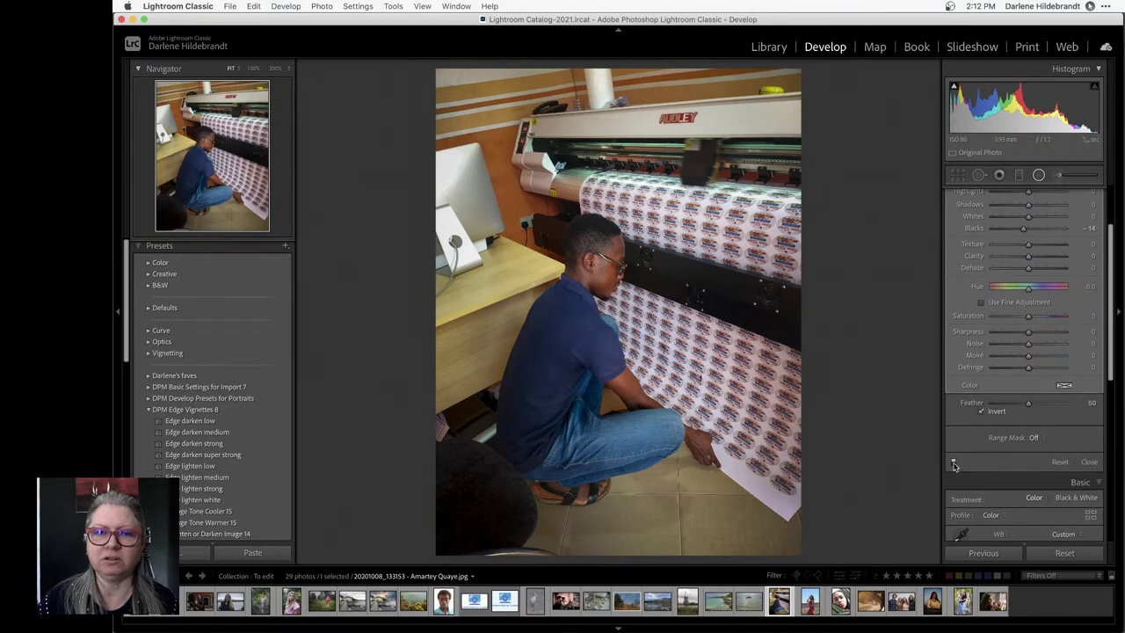
click(729, 326)
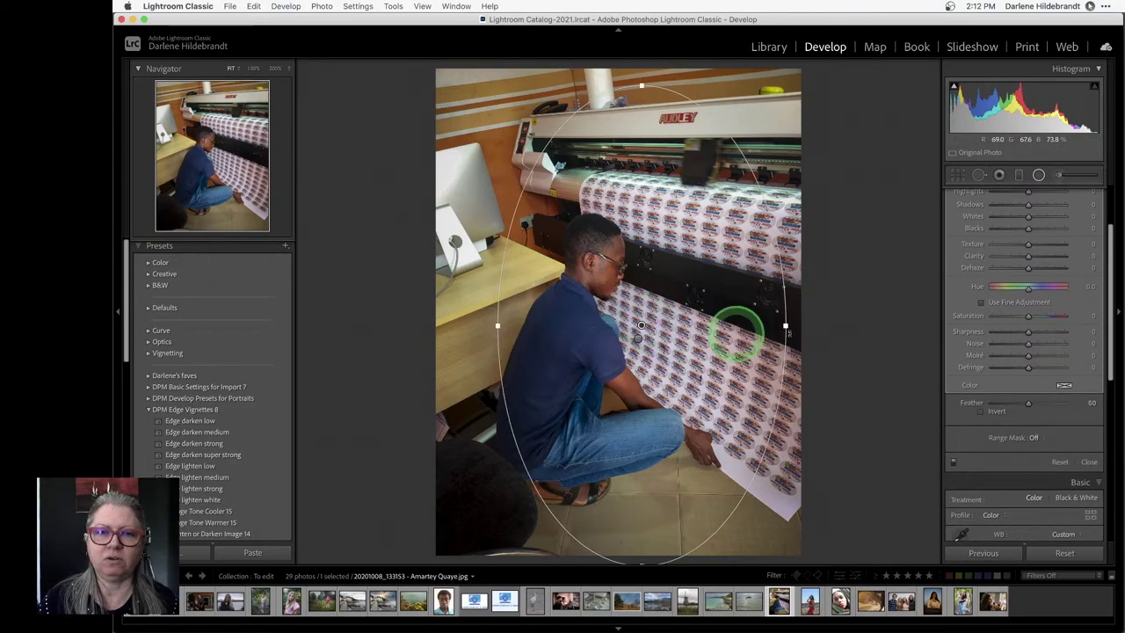
scroll(1002, 281, up, 3)
scroll(998, 283, down, 1)
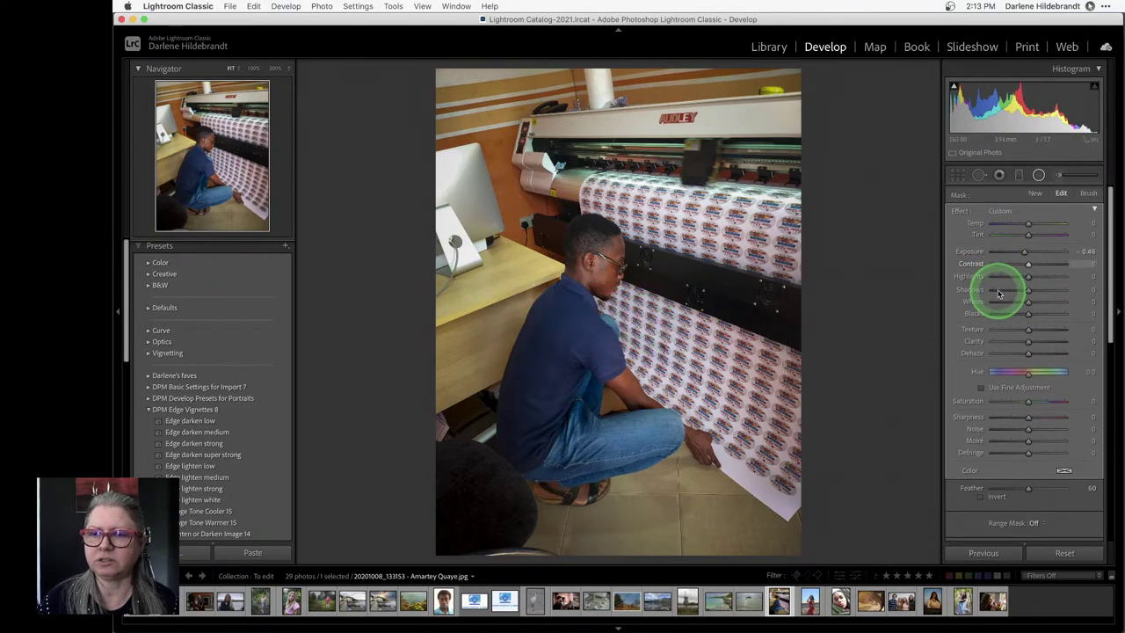
click(1000, 283)
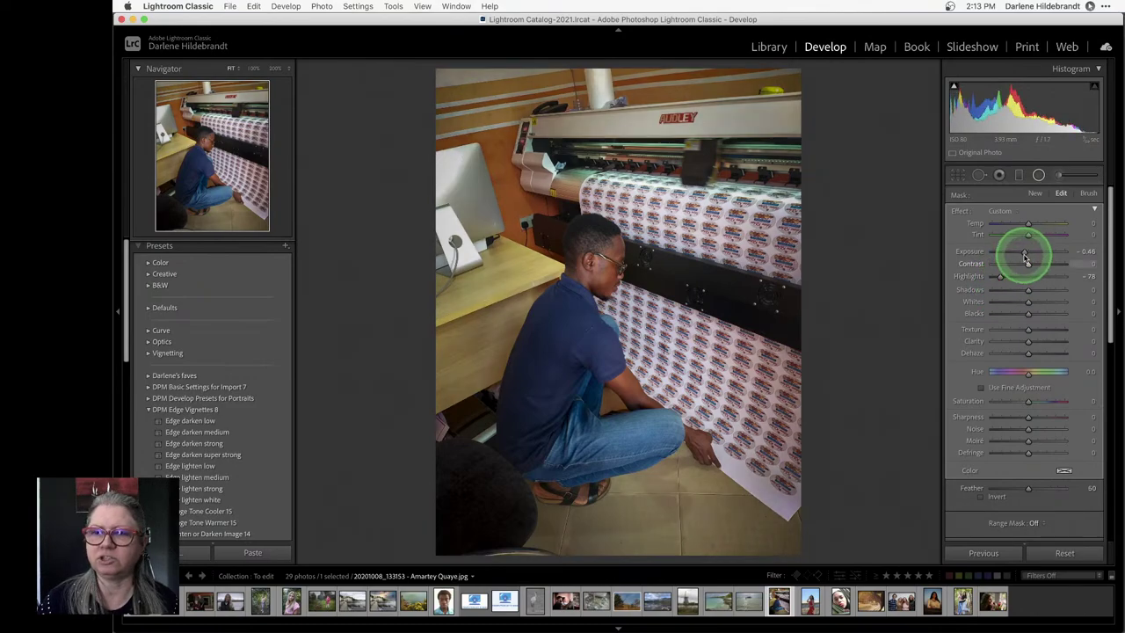
Give the man's brightening filter Whites +19 and Exposure 0.49, then compare without filters
click(638, 337)
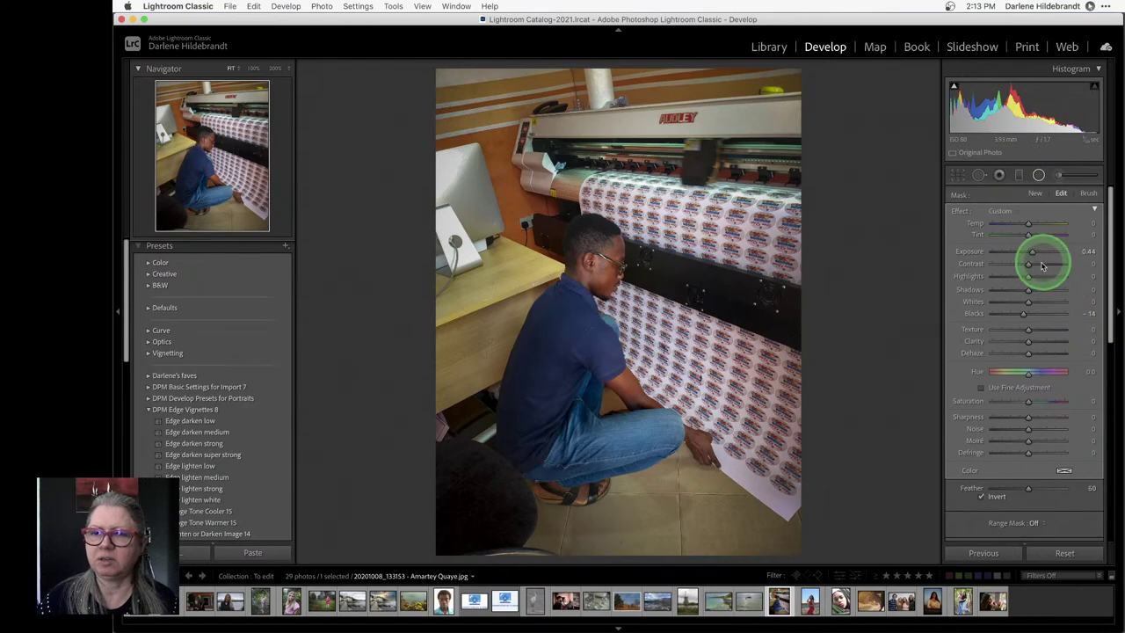
drag(1027, 303, 1035, 305)
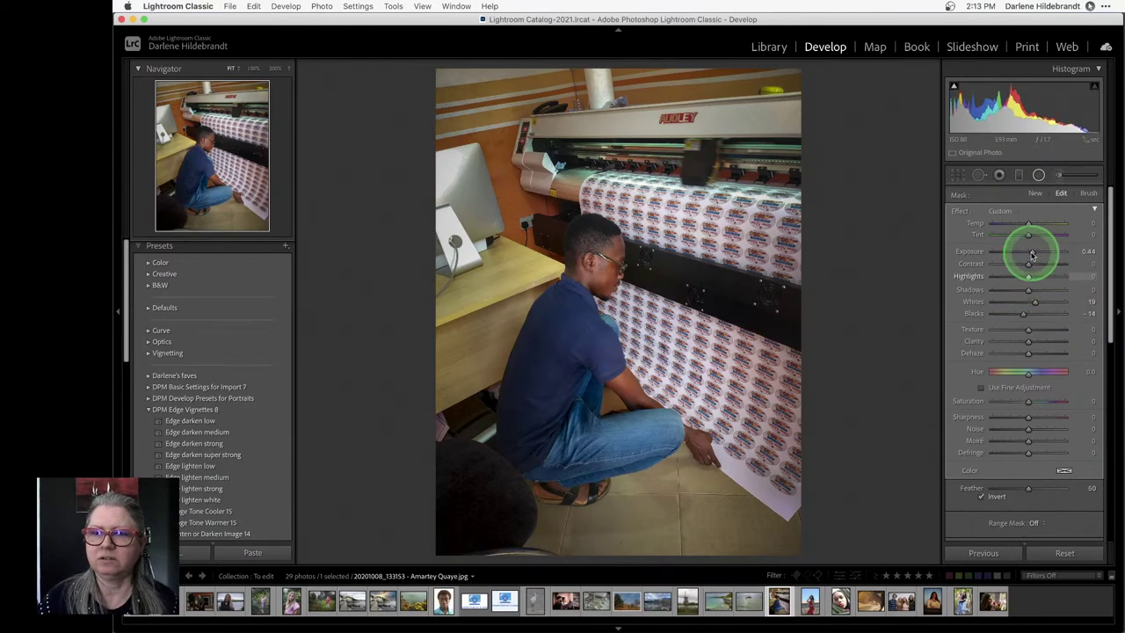
drag(1030, 252, 1034, 255)
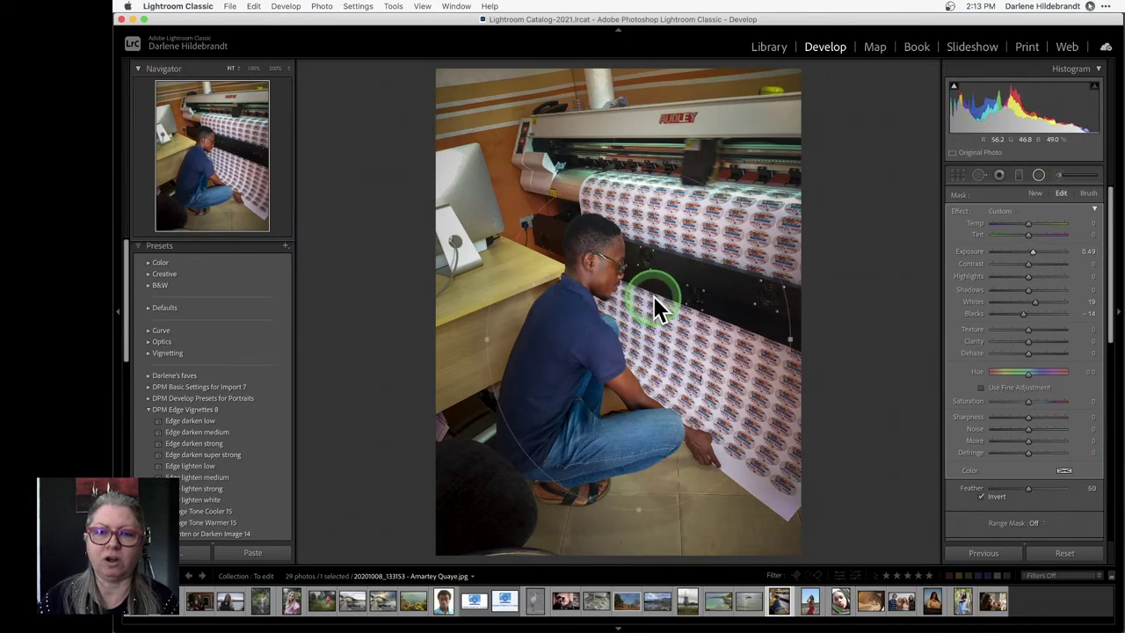
drag(654, 299, 657, 337)
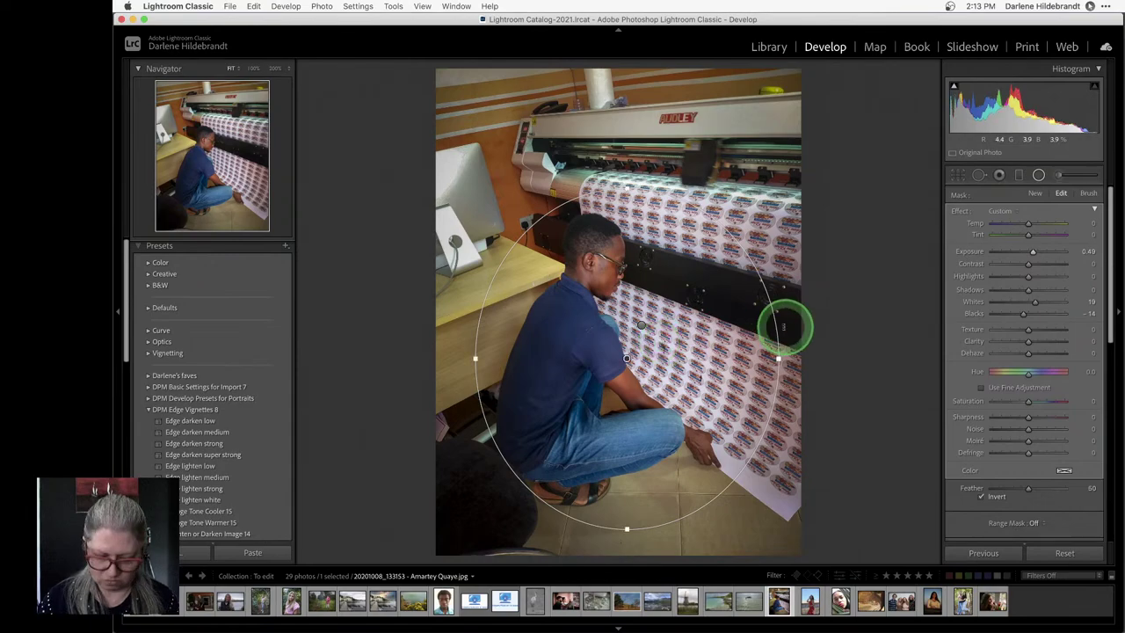
scroll(956, 379, down, 3)
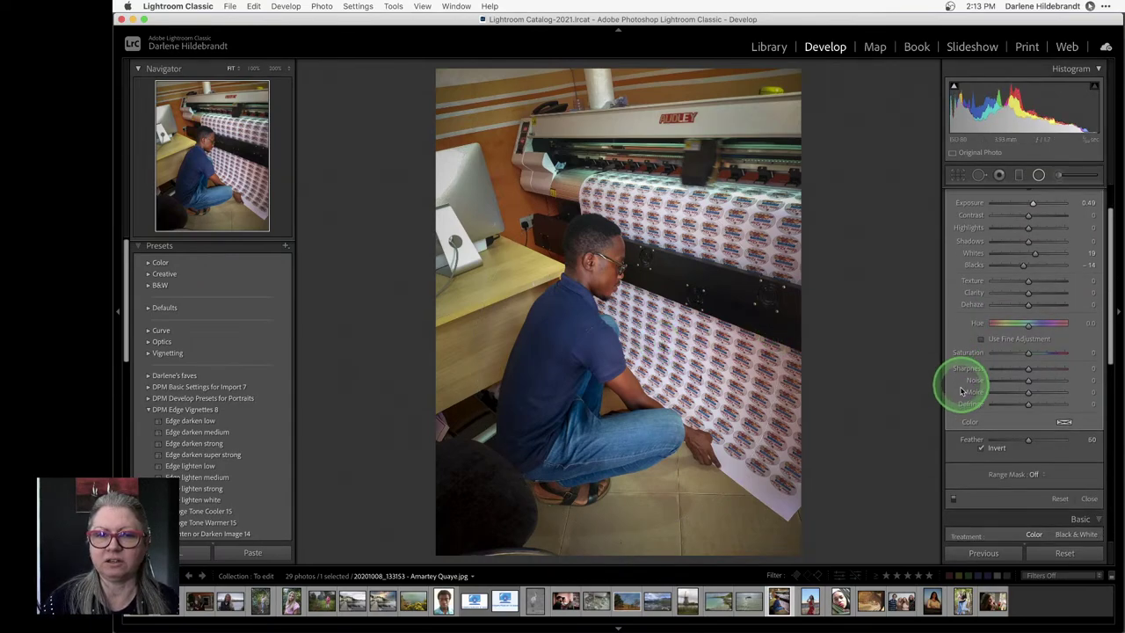
click(953, 498)
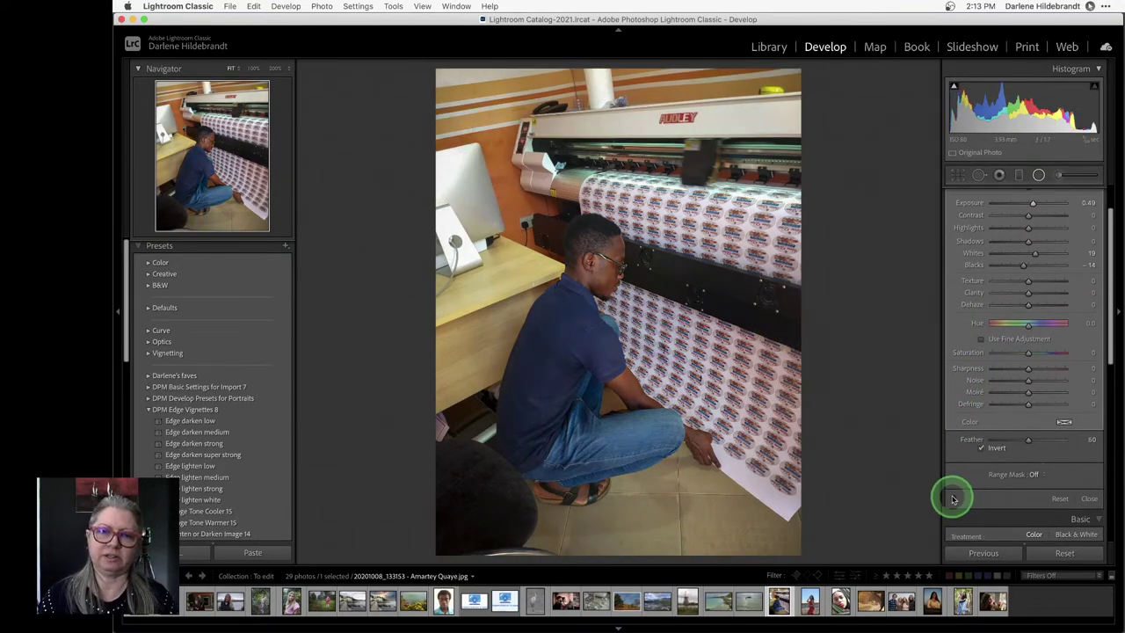
Close the radial filters, compare before/after, and return to the To edit grid
click(953, 498)
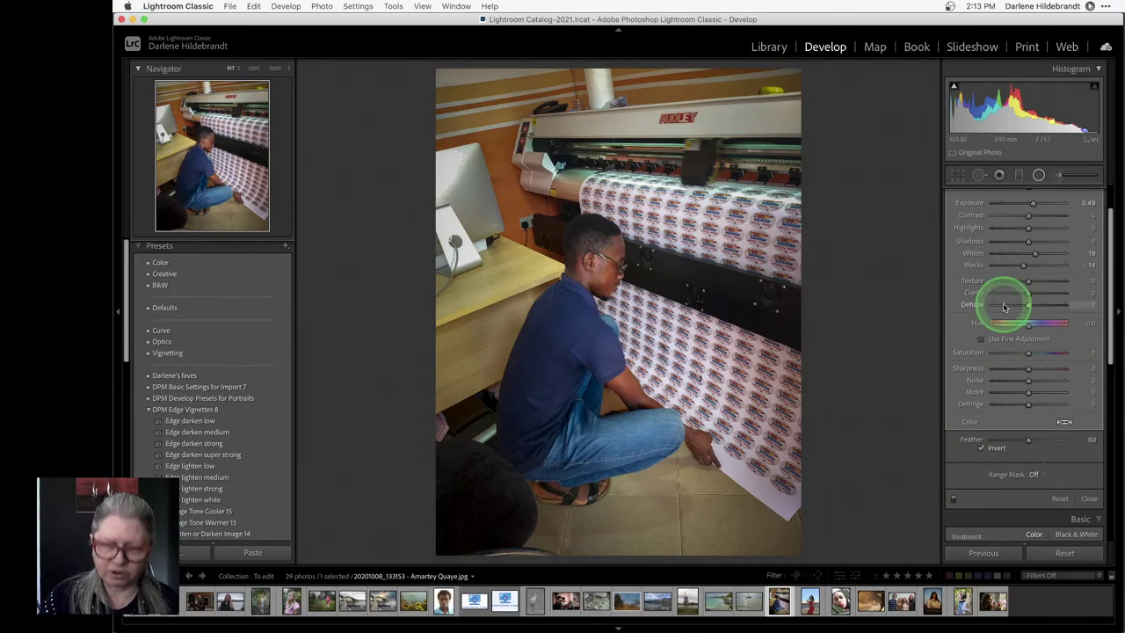
key(shift+m)
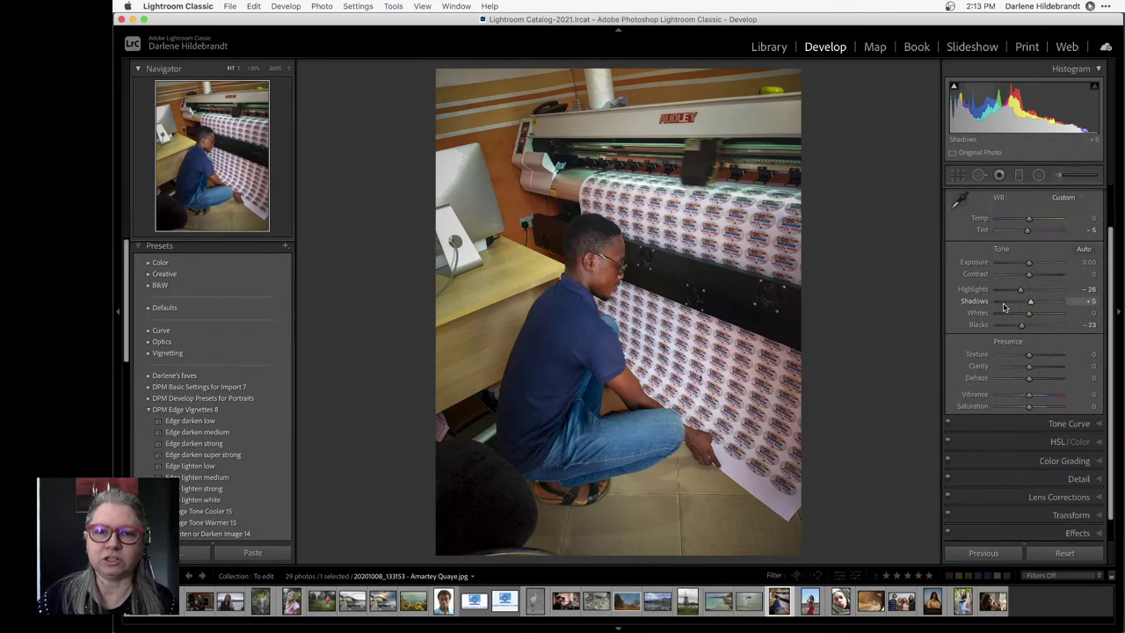
key(backslash)
key(backslash)
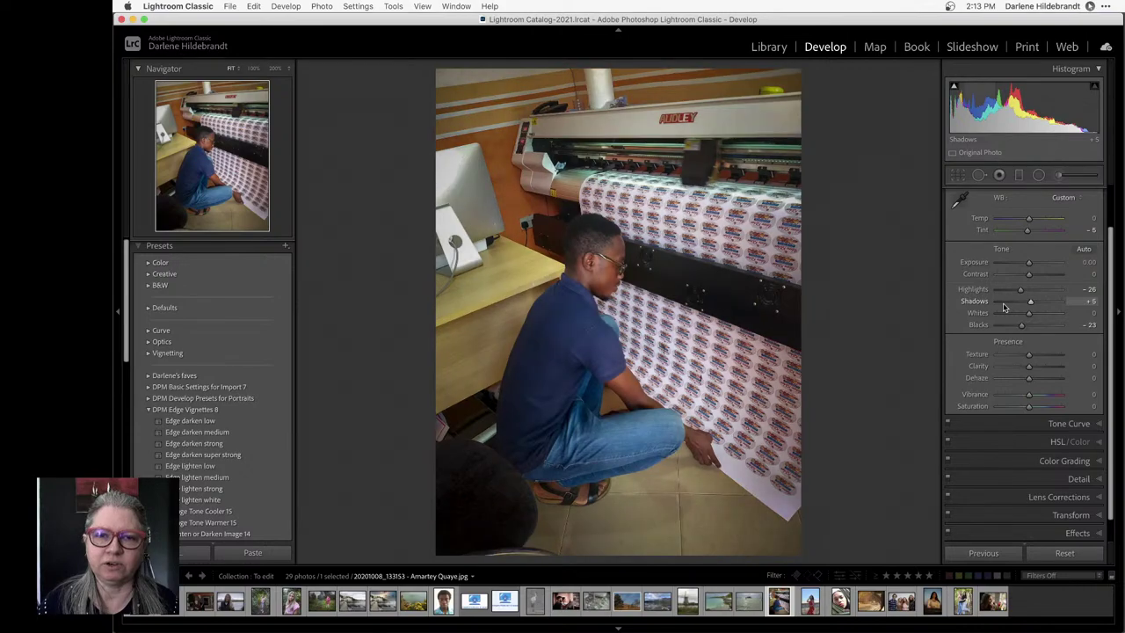
key(backslash)
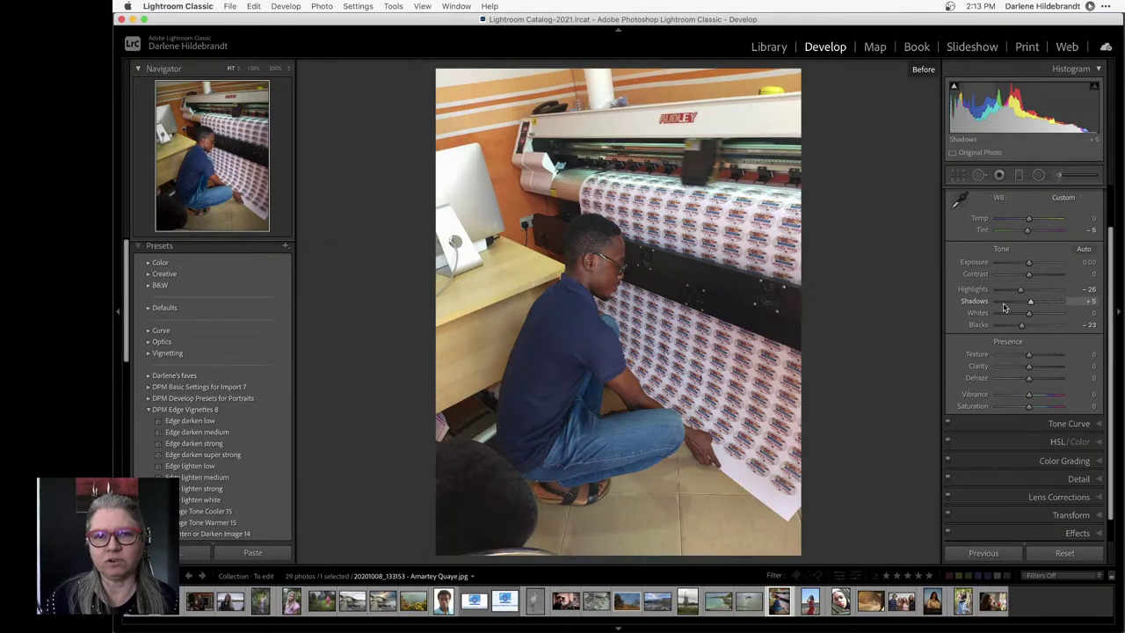
key(backslash)
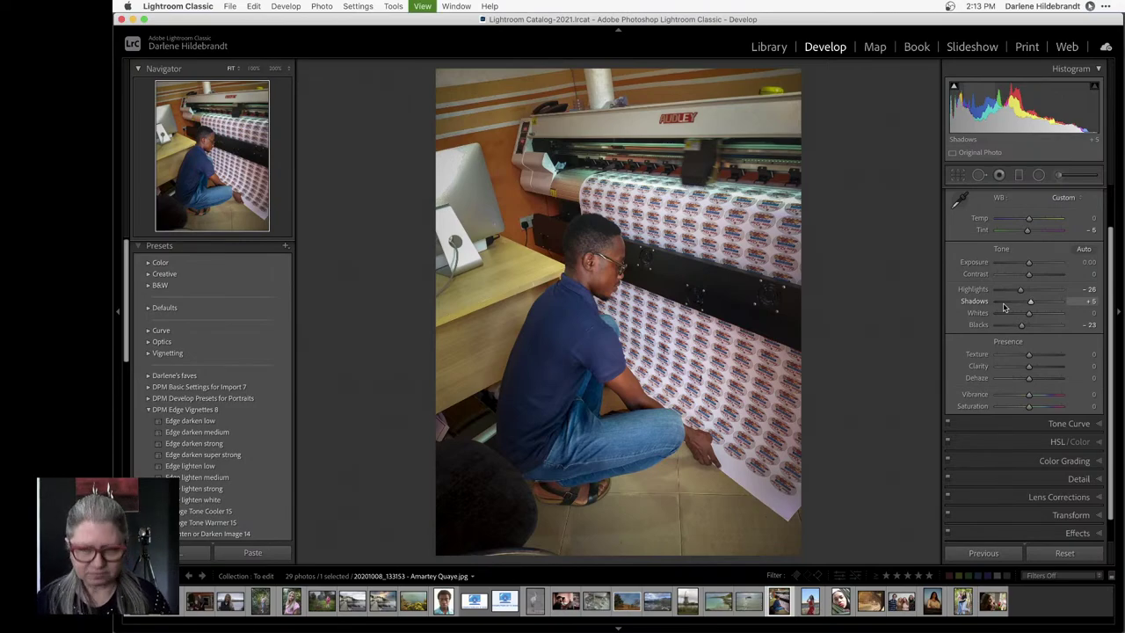
key(g)
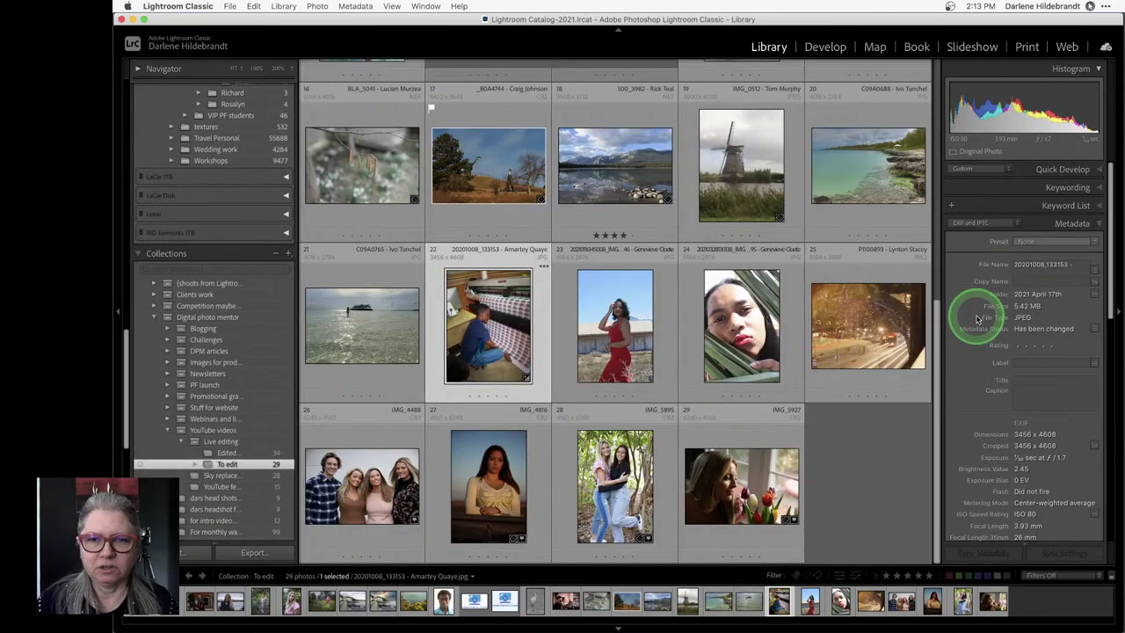
Open the red-dress photo, then move to the palm-leaf portrait and bring it into Develop
double_click(594, 347)
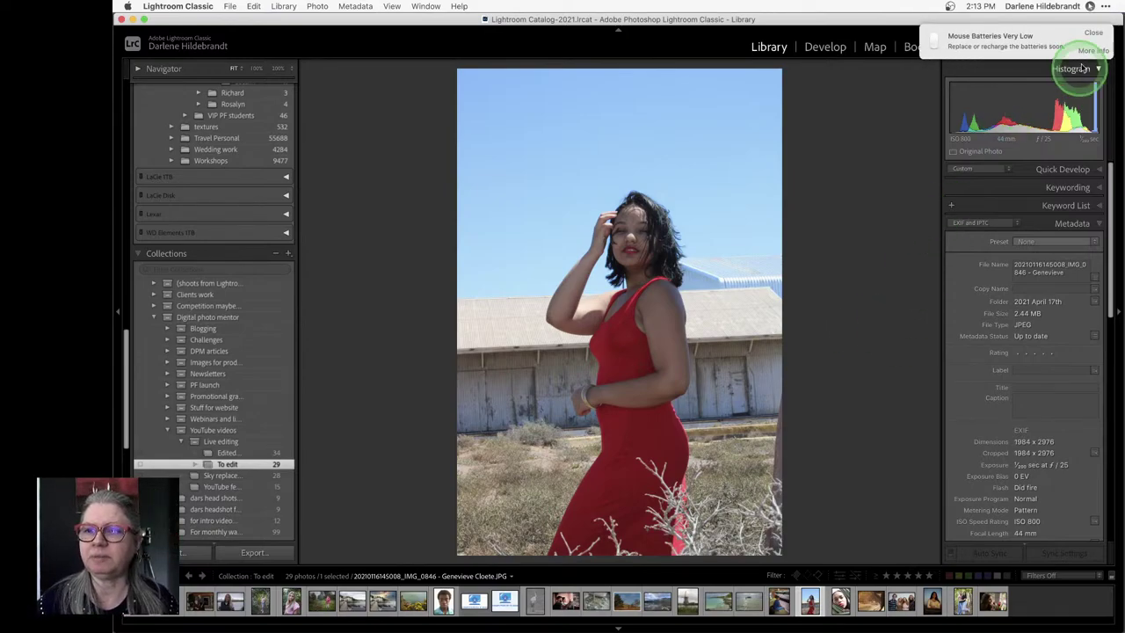
click(1093, 32)
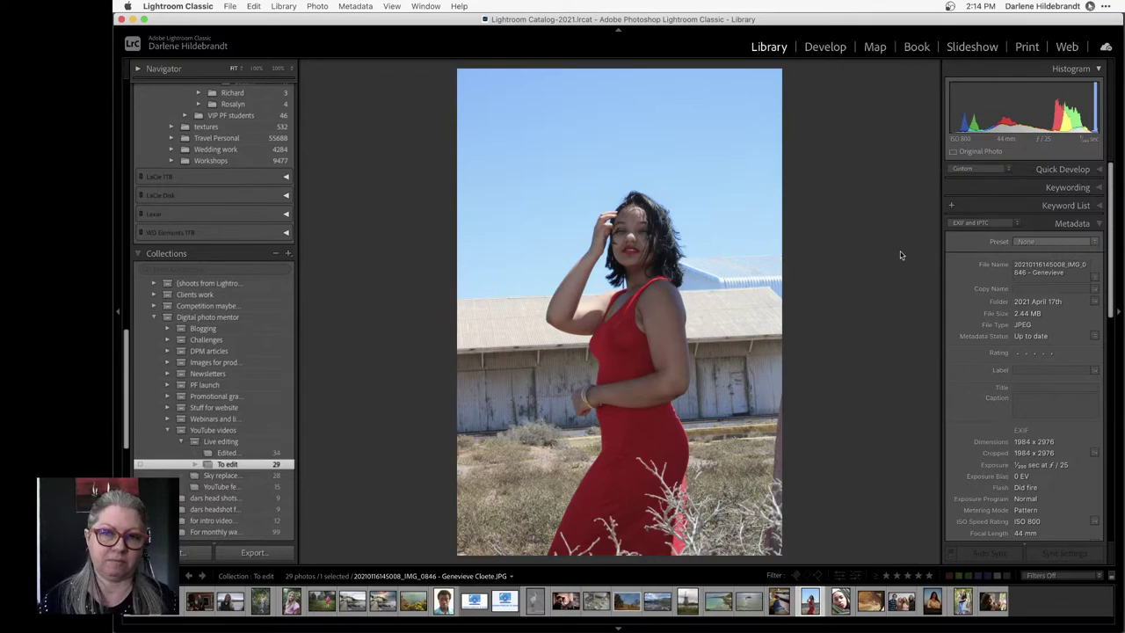
key(Right)
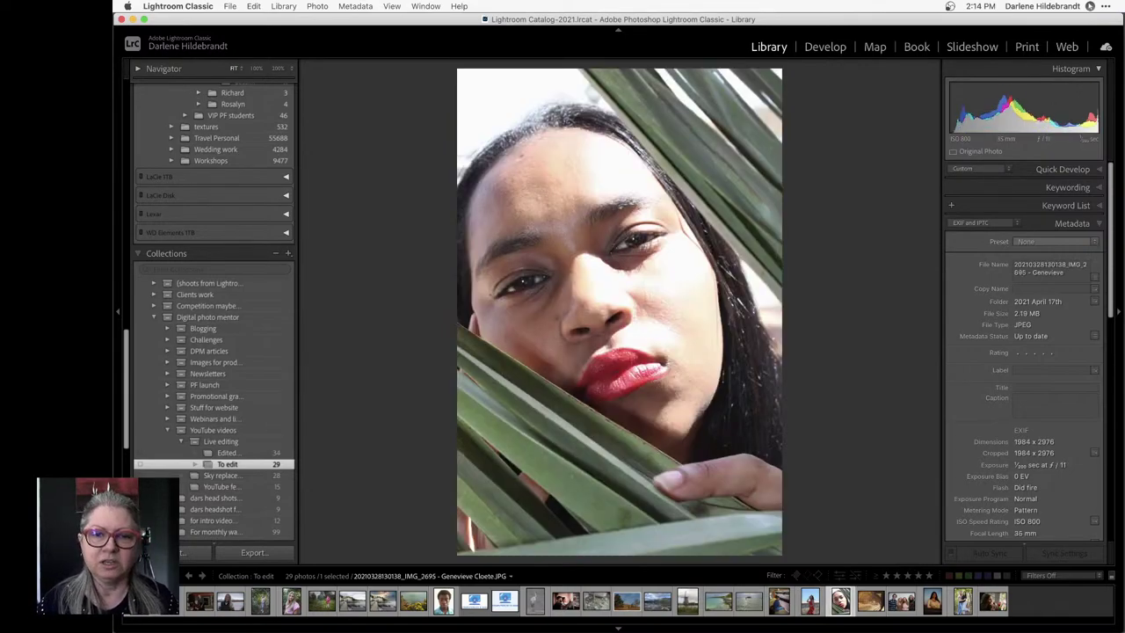
key(Left)
key(Right)
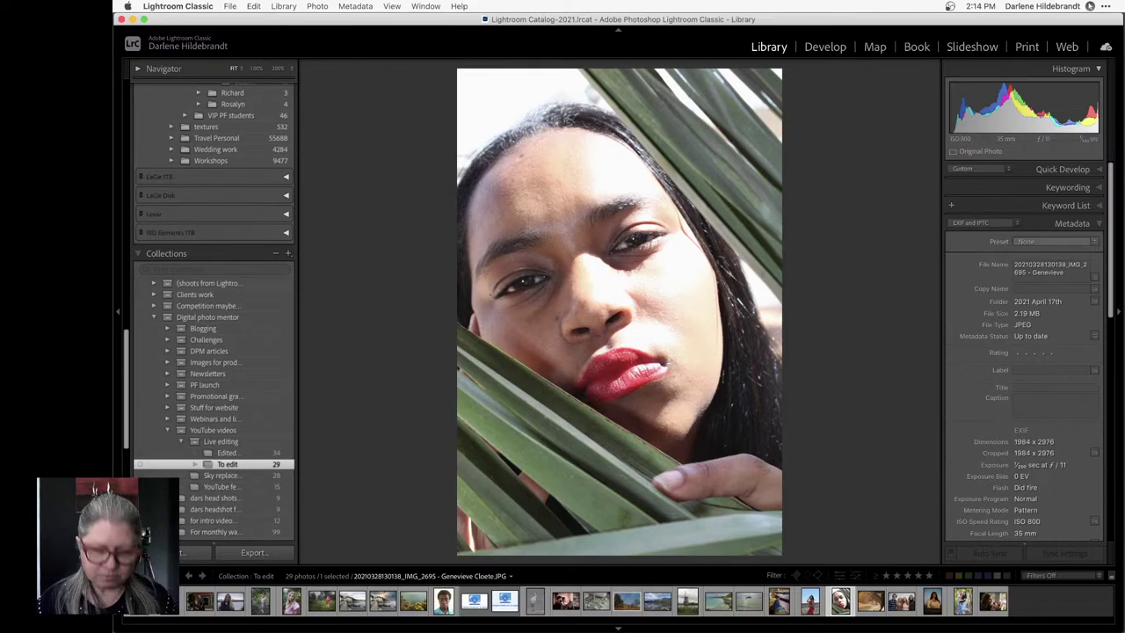
key(d)
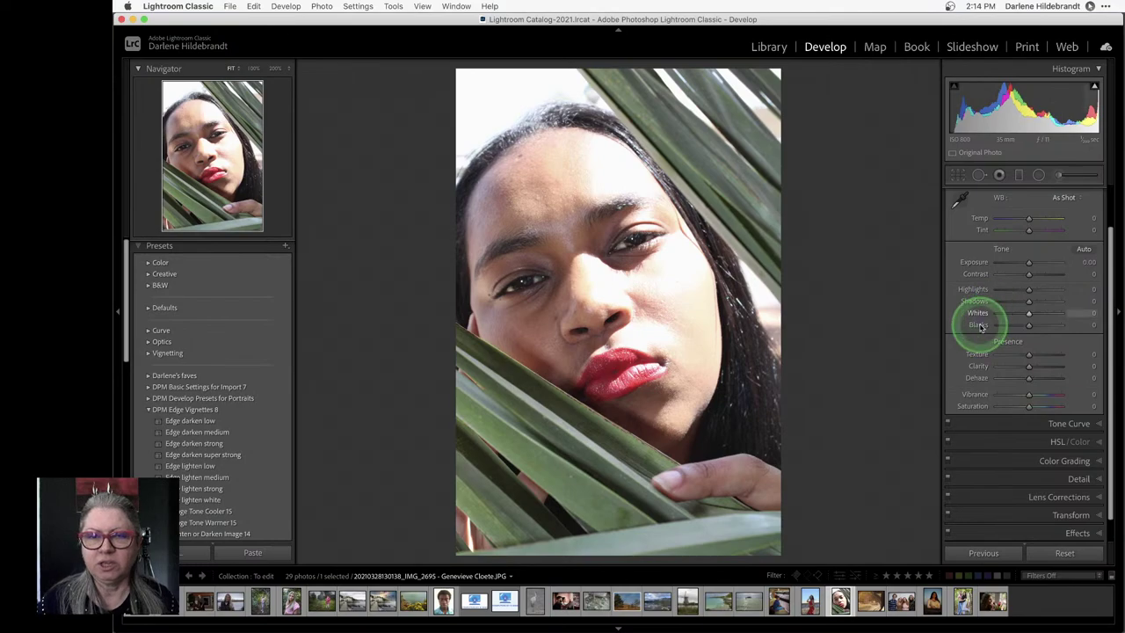
Check highlight clipping, then set the portrait's Exposure to -1.06 and Highlights to -54
key(j)
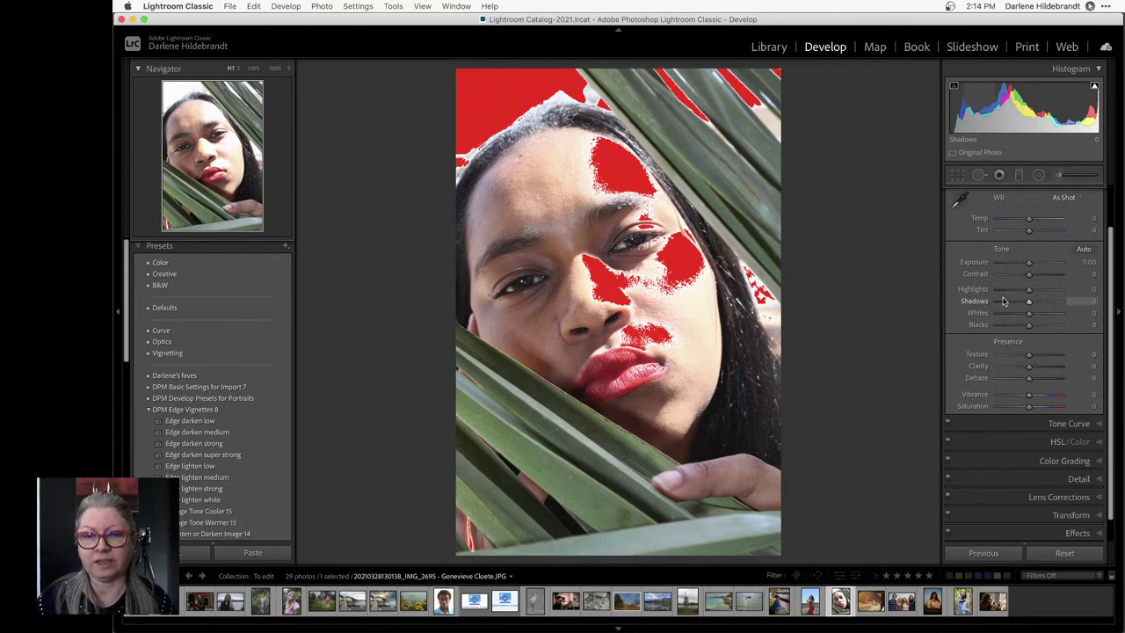
key(j)
drag(1025, 262, 976, 294)
drag(1021, 300, 1018, 261)
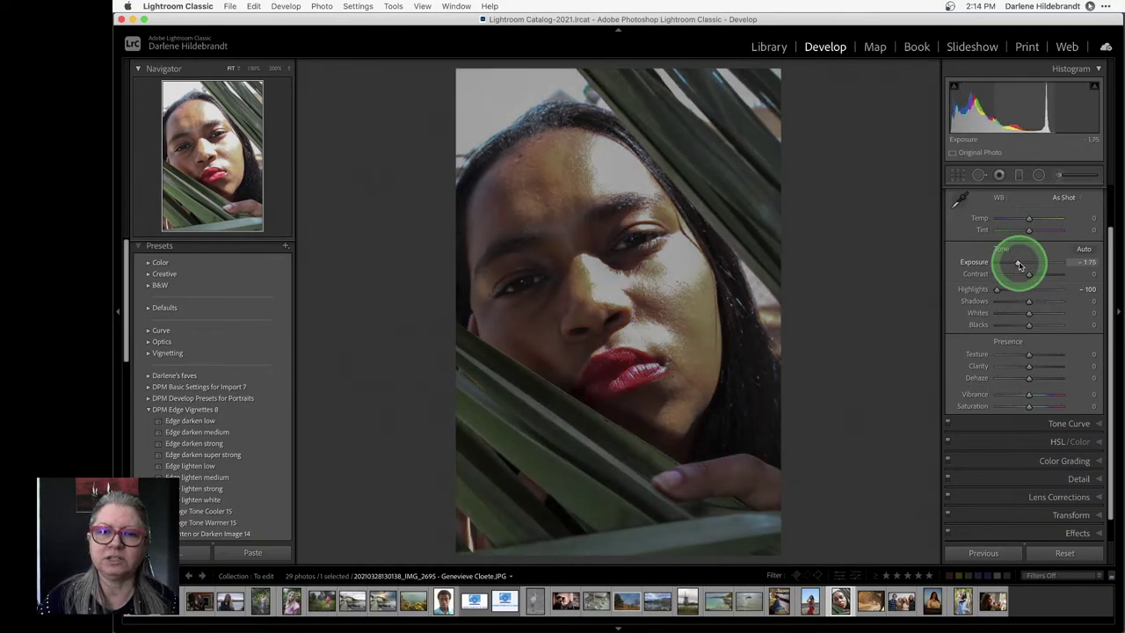
drag(578, 296, 921, 354)
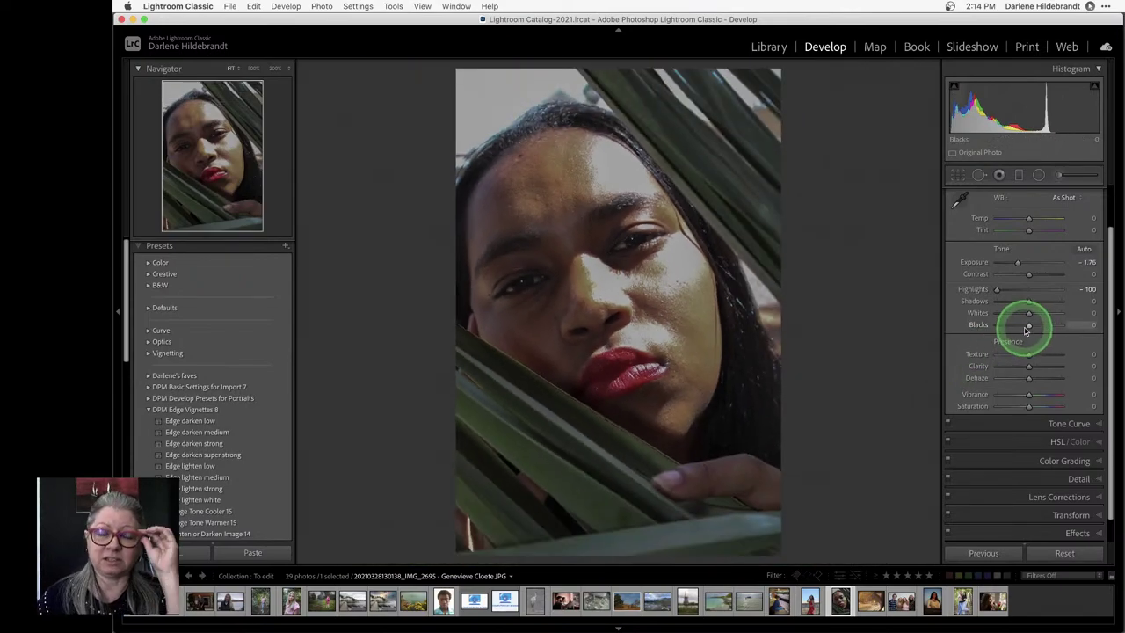
click(1011, 292)
drag(1012, 261, 1022, 265)
Settle exposure at -1.06, convert the portrait to Black & White, and compare with the colour original
click(1026, 280)
scroll(1024, 277, up, 2)
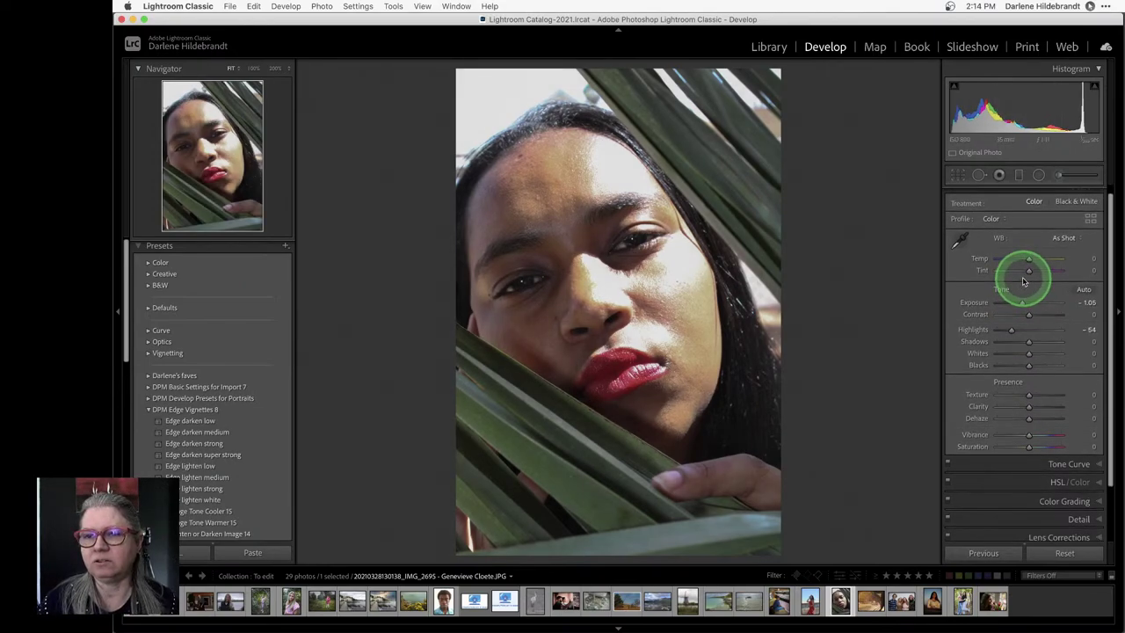
click(1067, 202)
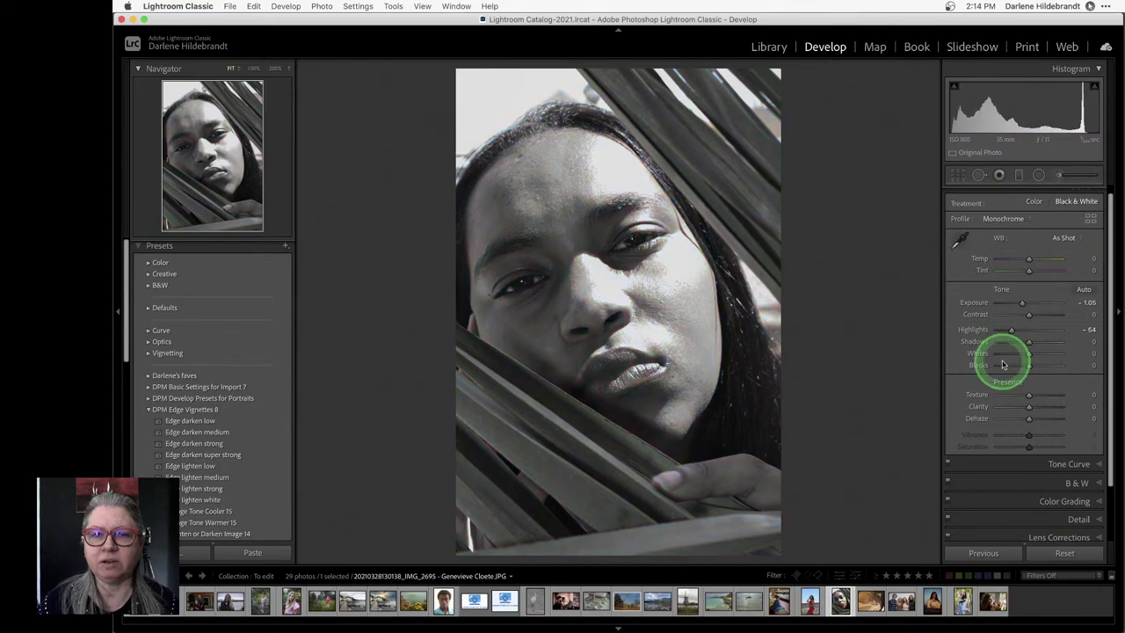
scroll(1002, 364, down, 4)
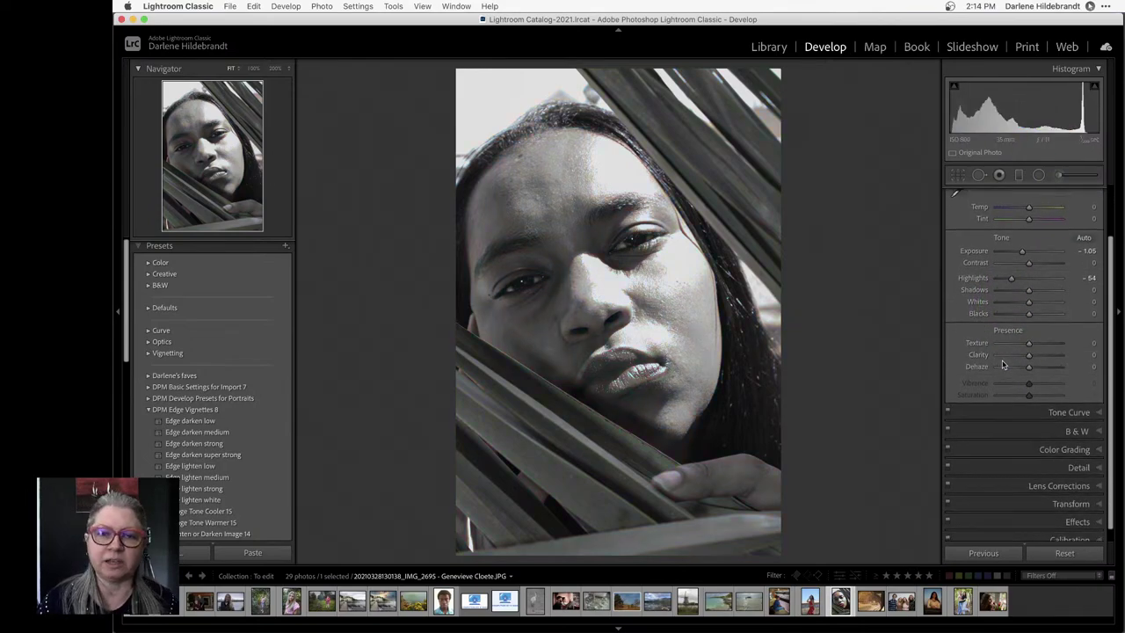
scroll(1002, 364, up, 4)
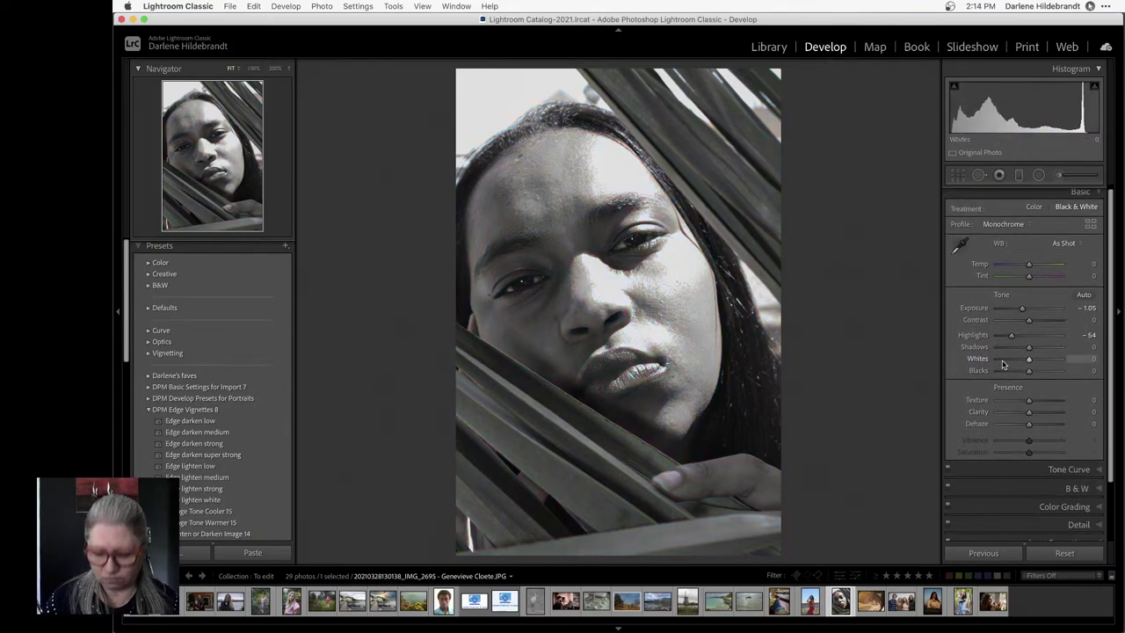
key(backslash)
key(backslash)
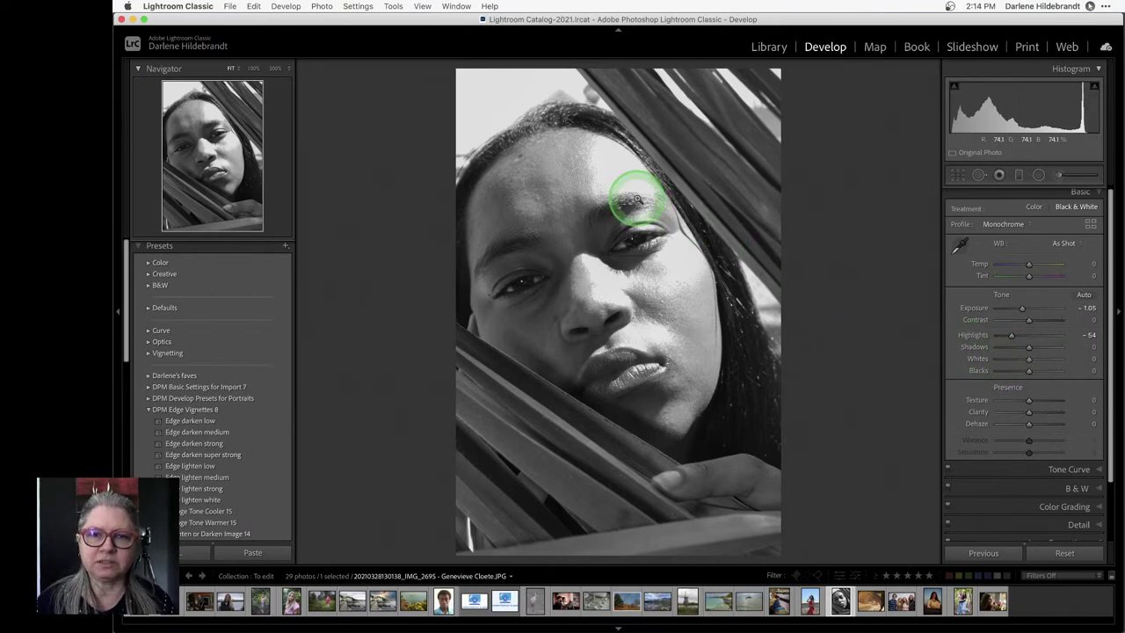
Crop a little off the portrait's top and bottom and commit the crop
key(r)
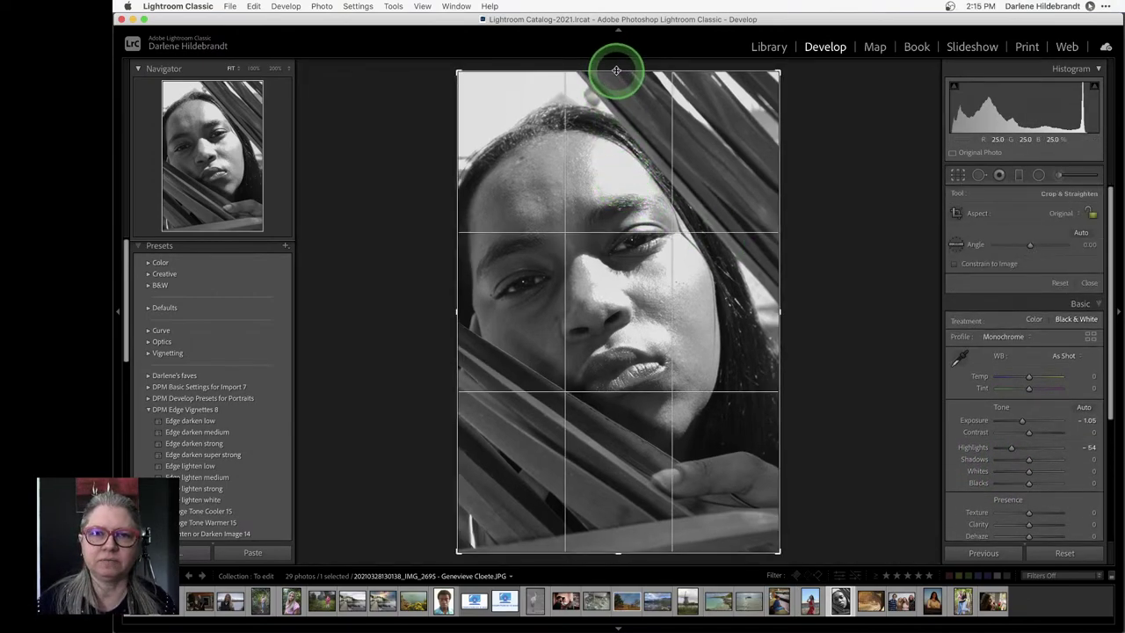
drag(618, 68, 614, 97)
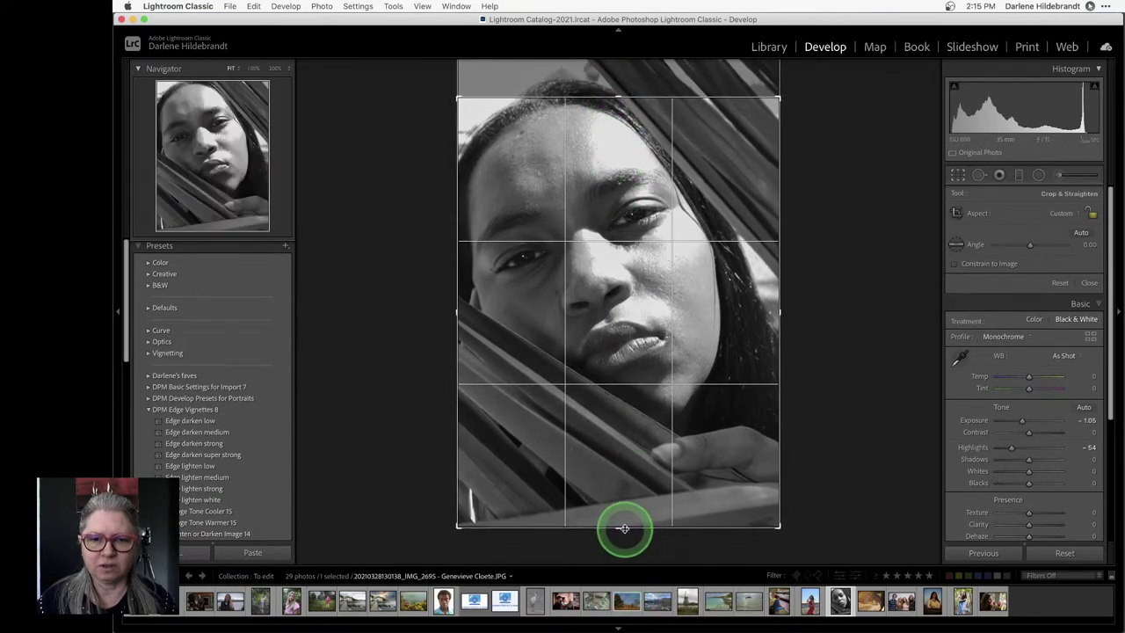
drag(625, 528, 623, 510)
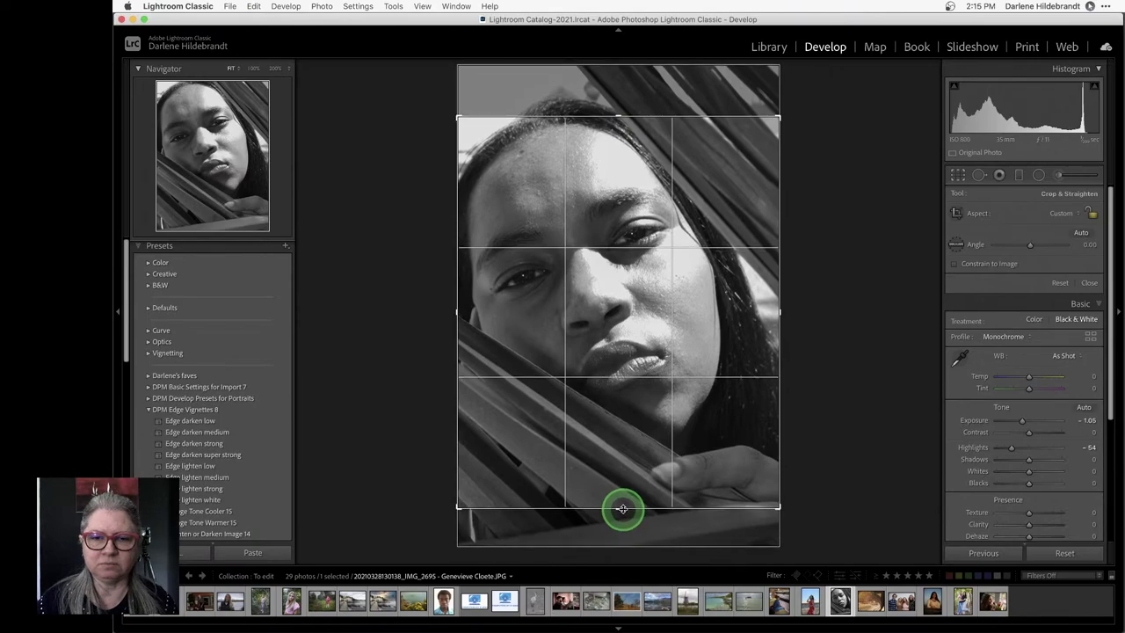
key(Return)
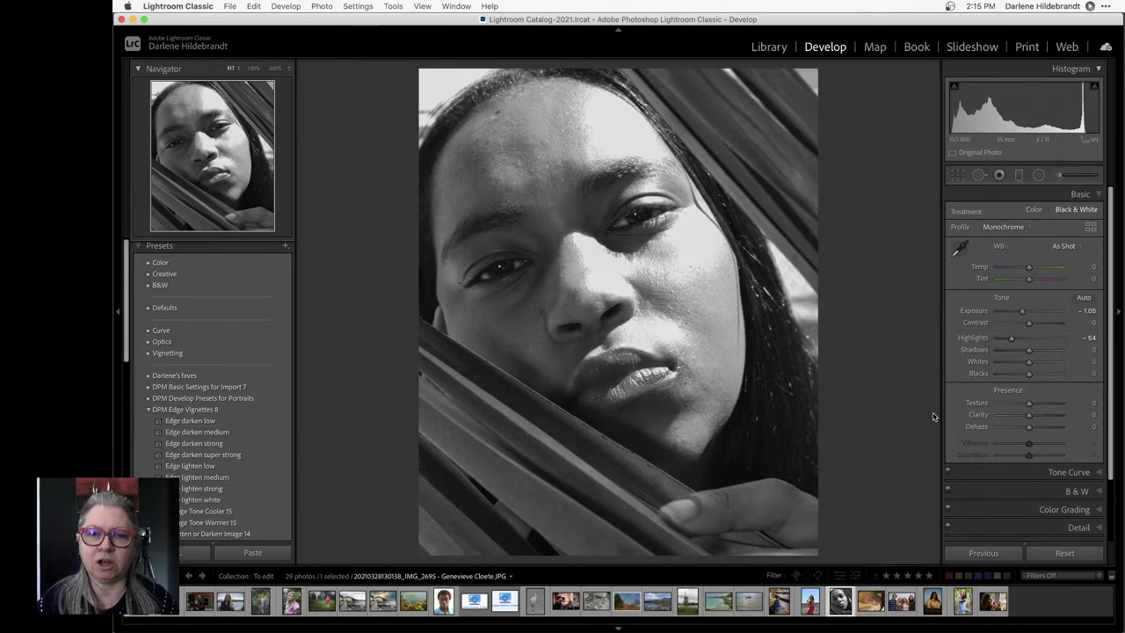
Apply Edge darken low vignette, set Whites +26 and Blacks -31, compare, then go to the red-dress photo
click(630, 402)
click(190, 421)
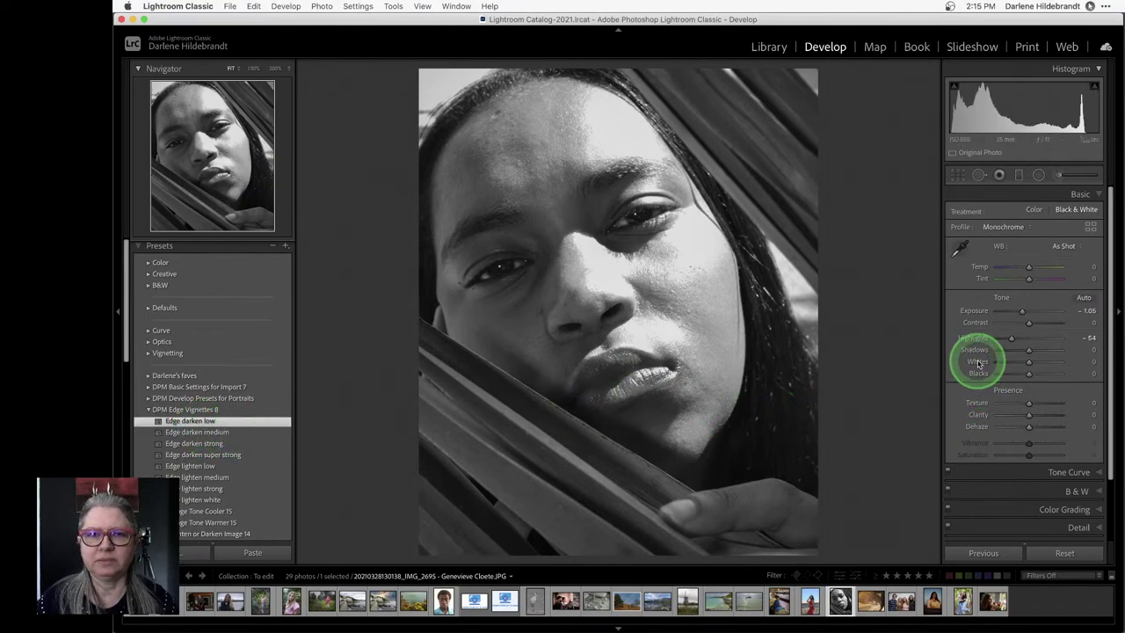
drag(976, 362, 1015, 372)
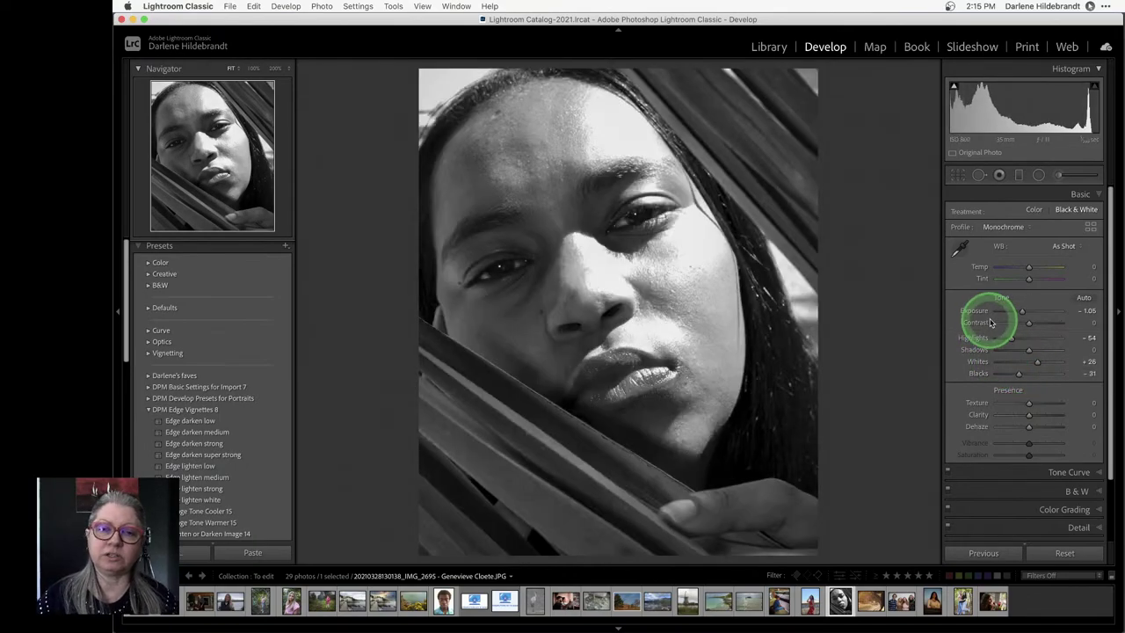
key(backslash)
key(backslash)
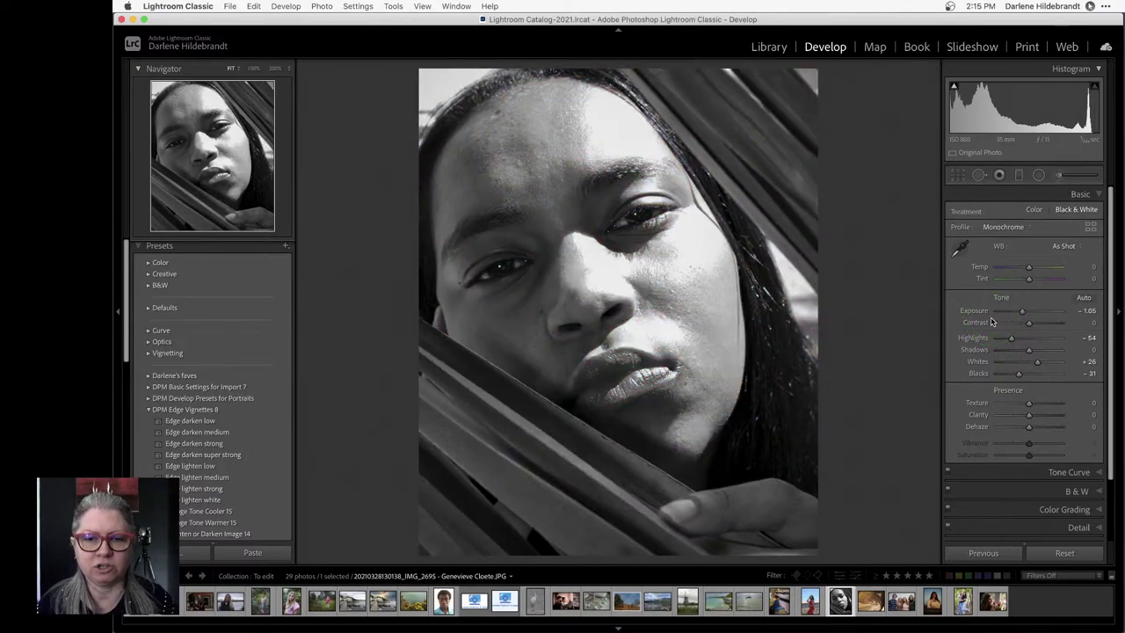
key(Left)
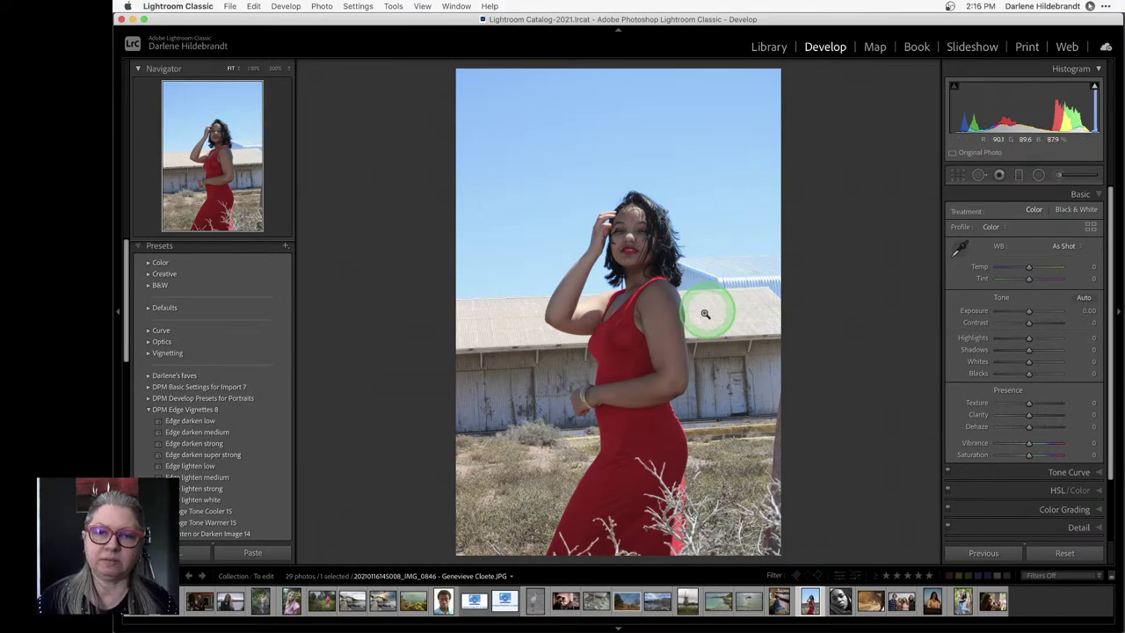
click(515, 387)
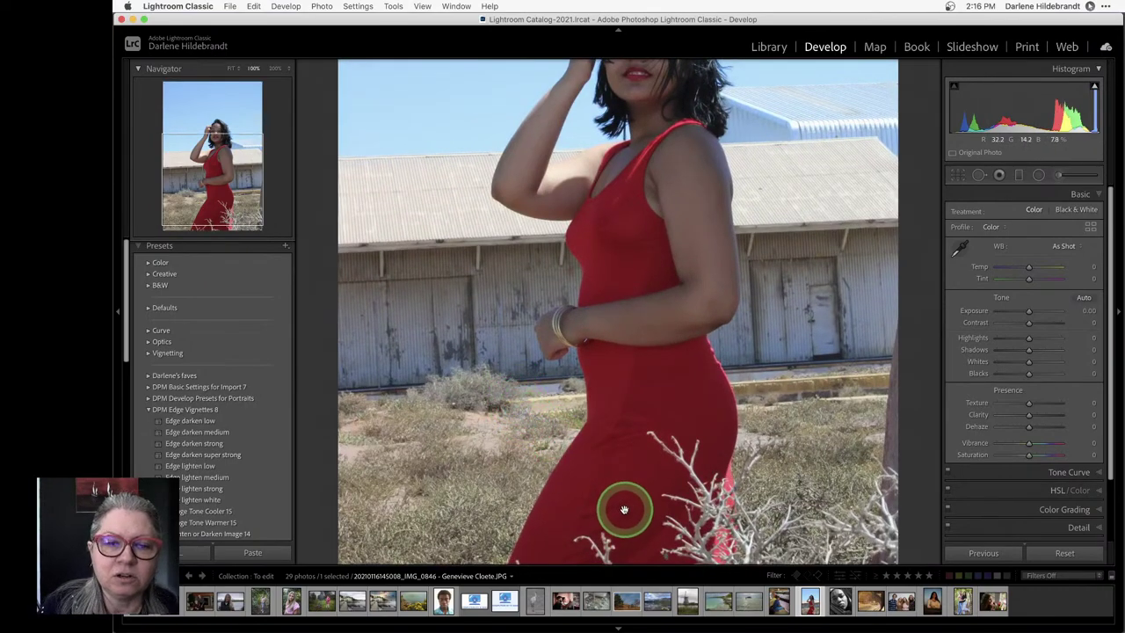
drag(598, 200, 645, 334)
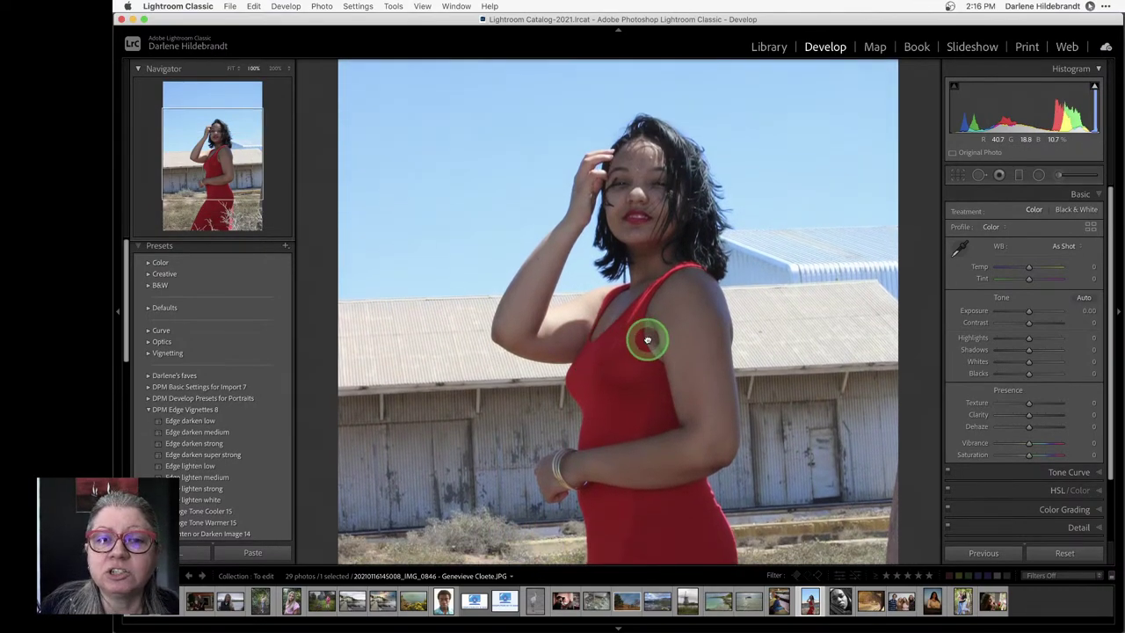
click(449, 393)
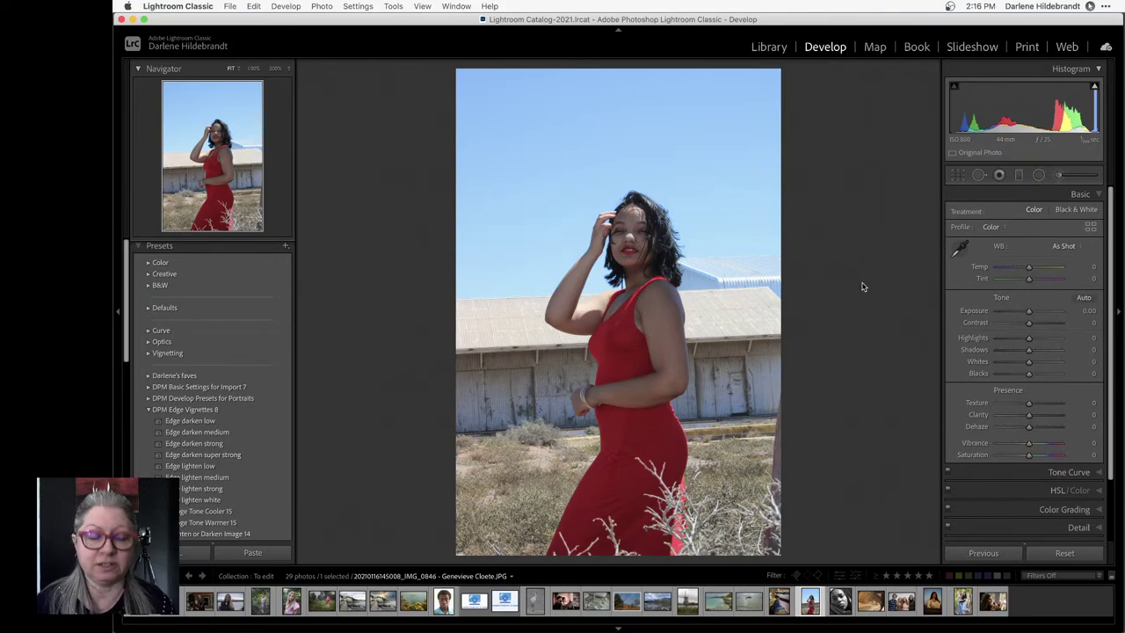
key(e)
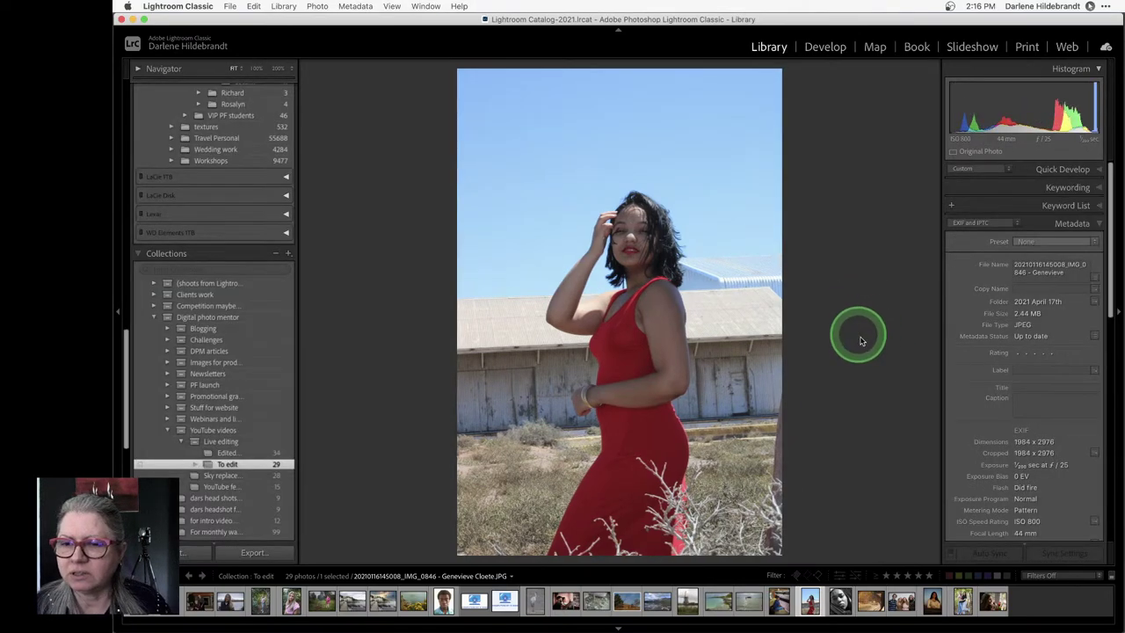
scroll(982, 365, down, 3)
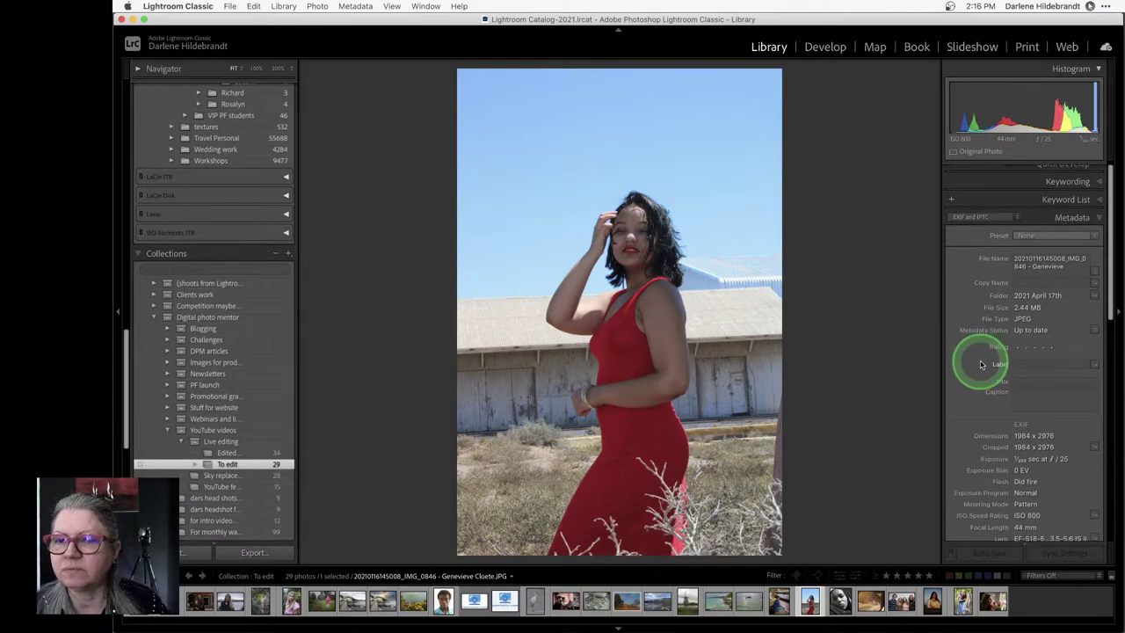
scroll(982, 364, down, 1)
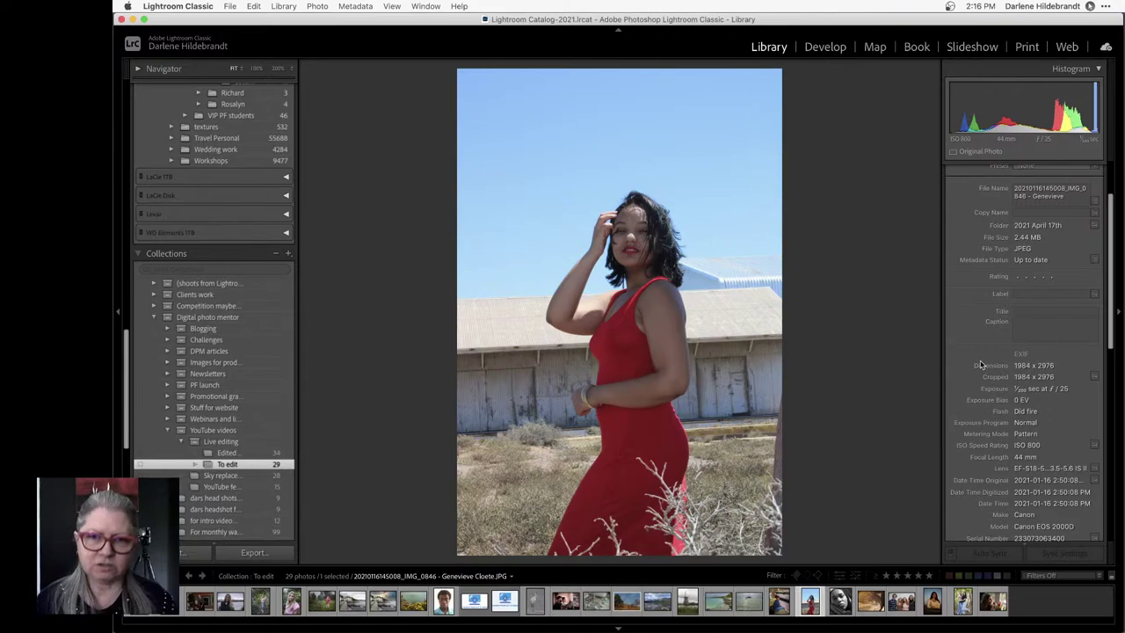
key(d)
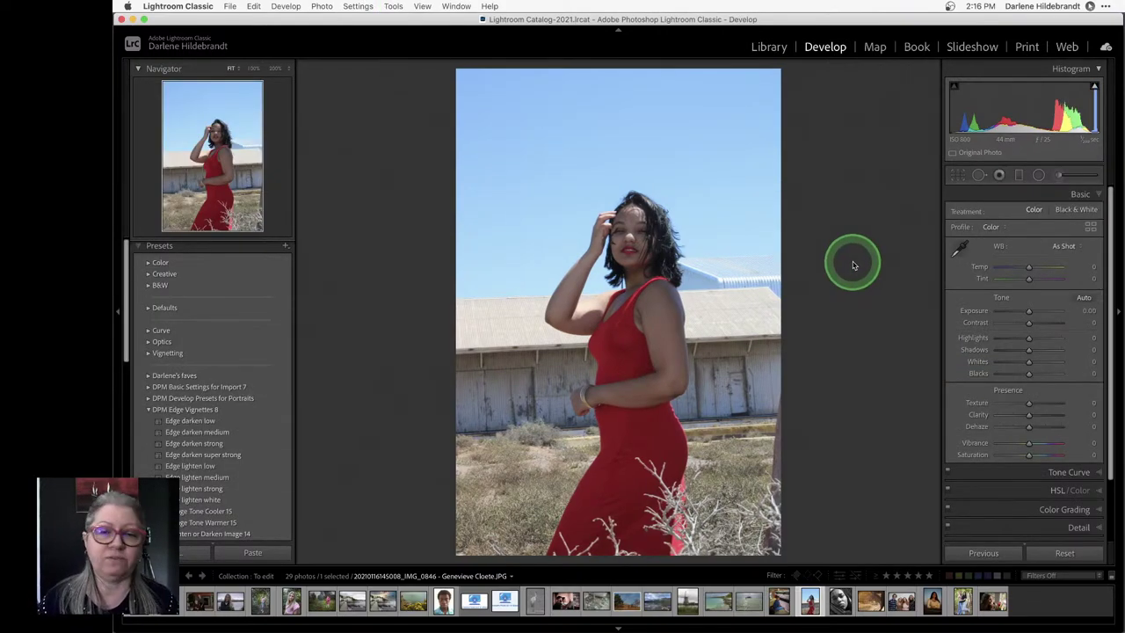
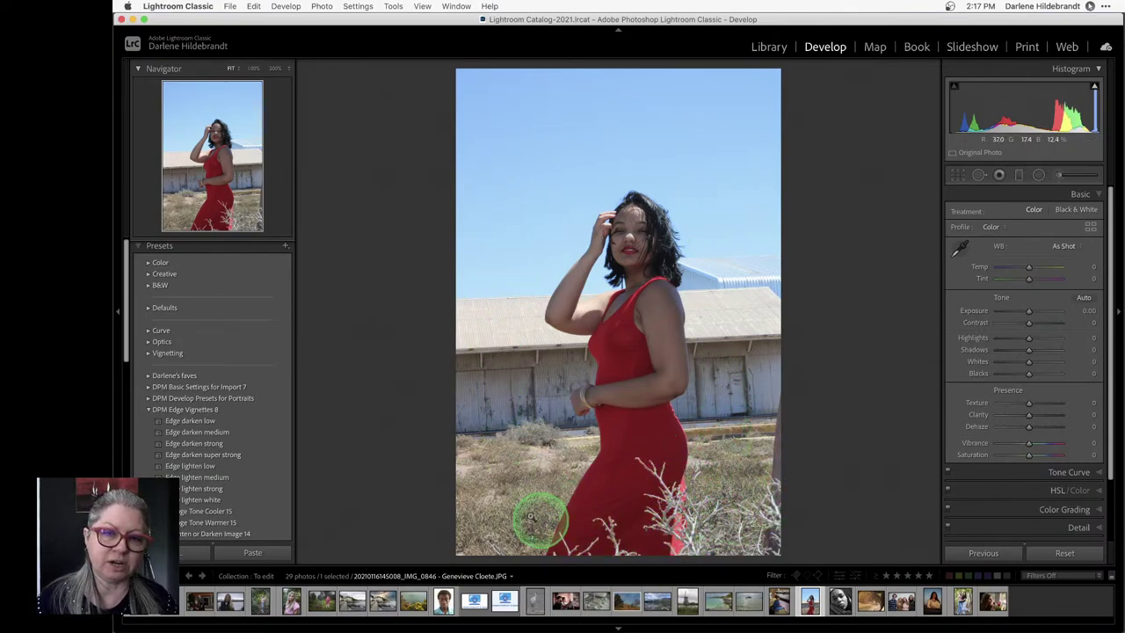
Auto-straighten the red-dress portrait by 3.24° and crop in from the top-left corner
key(r)
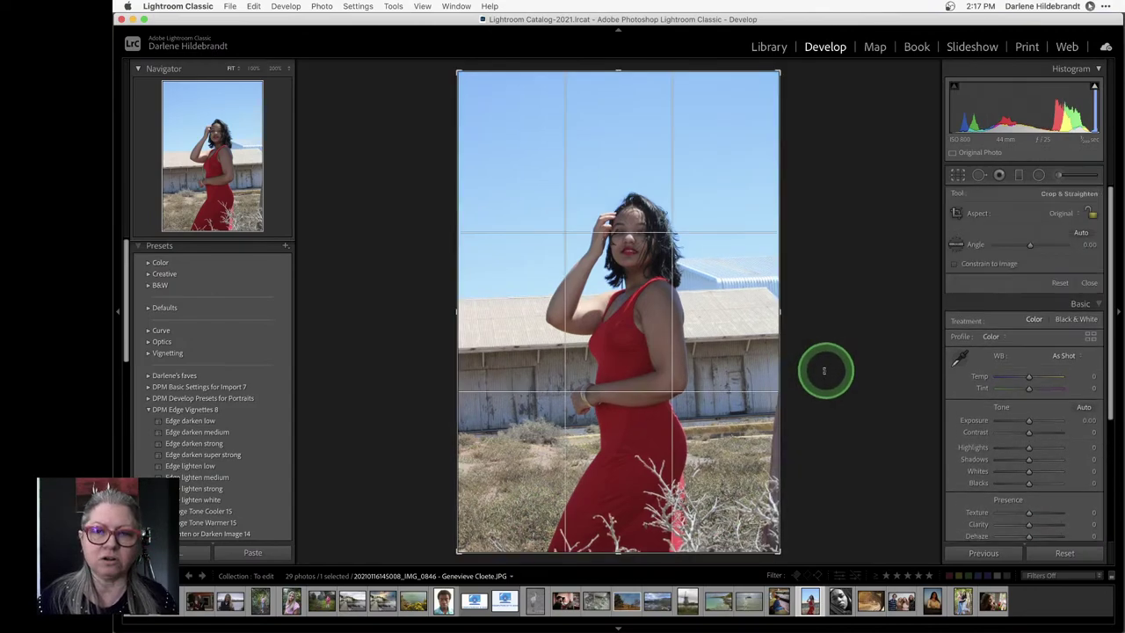
click(1081, 233)
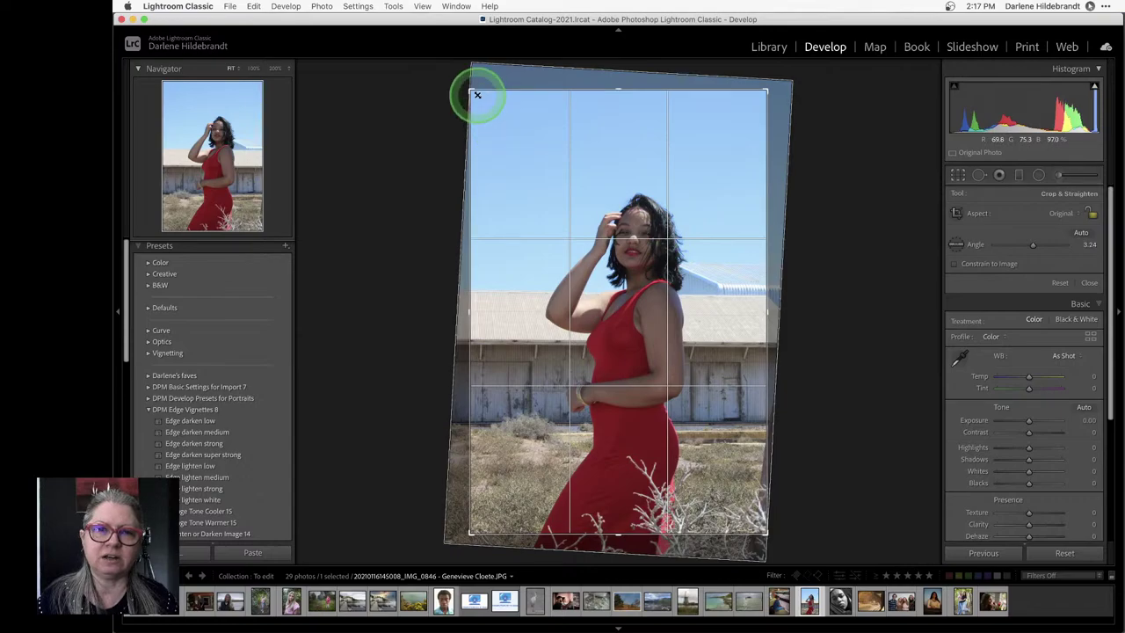
drag(477, 94, 486, 122)
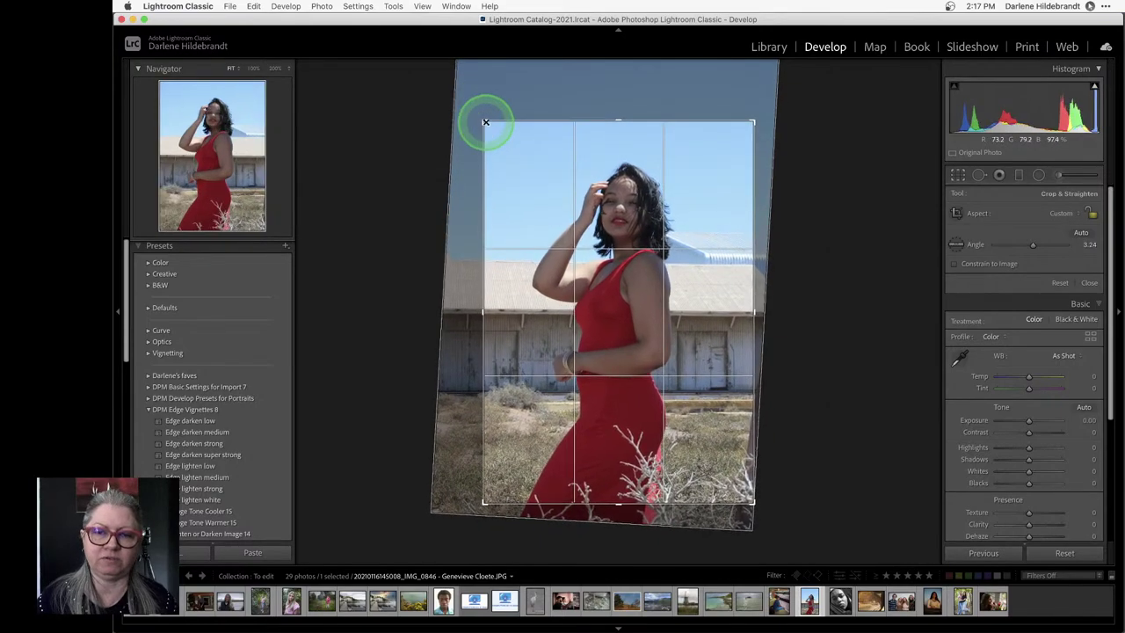
key(Return)
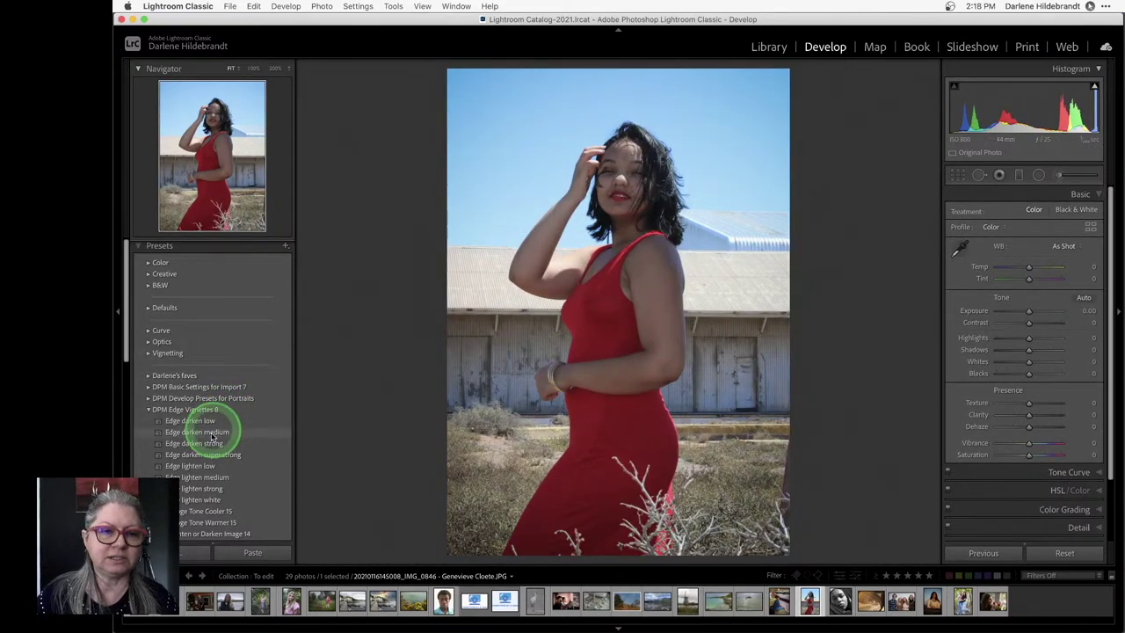
Apply Edge darken medium, set Highlights to -47, and warm Temp to +2 and Tint to +3
click(198, 432)
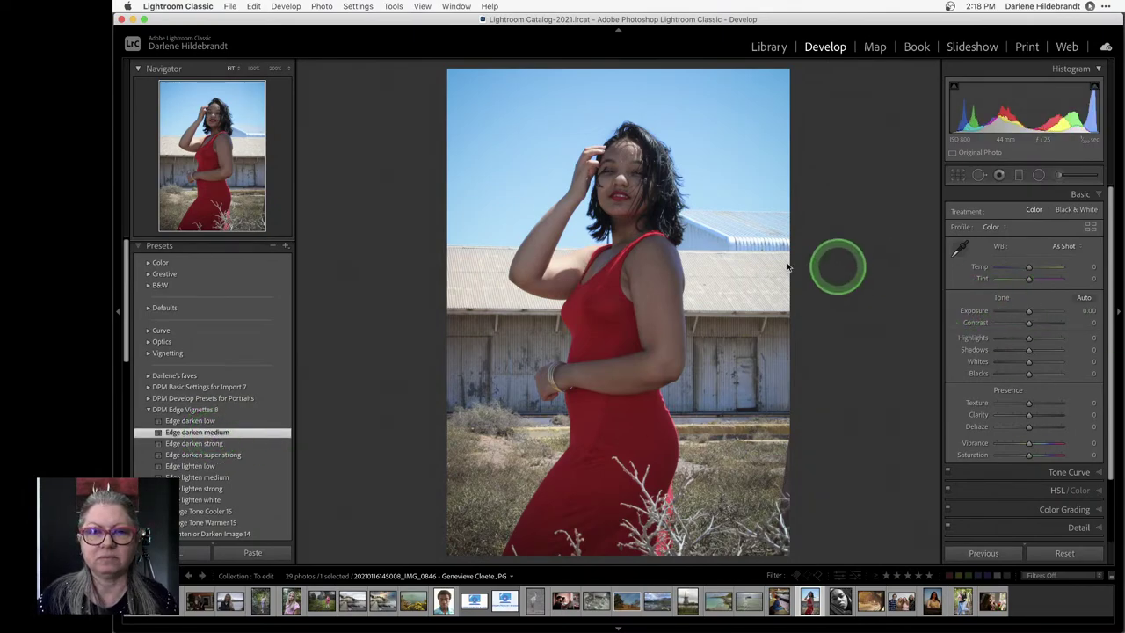
drag(1027, 341, 1014, 340)
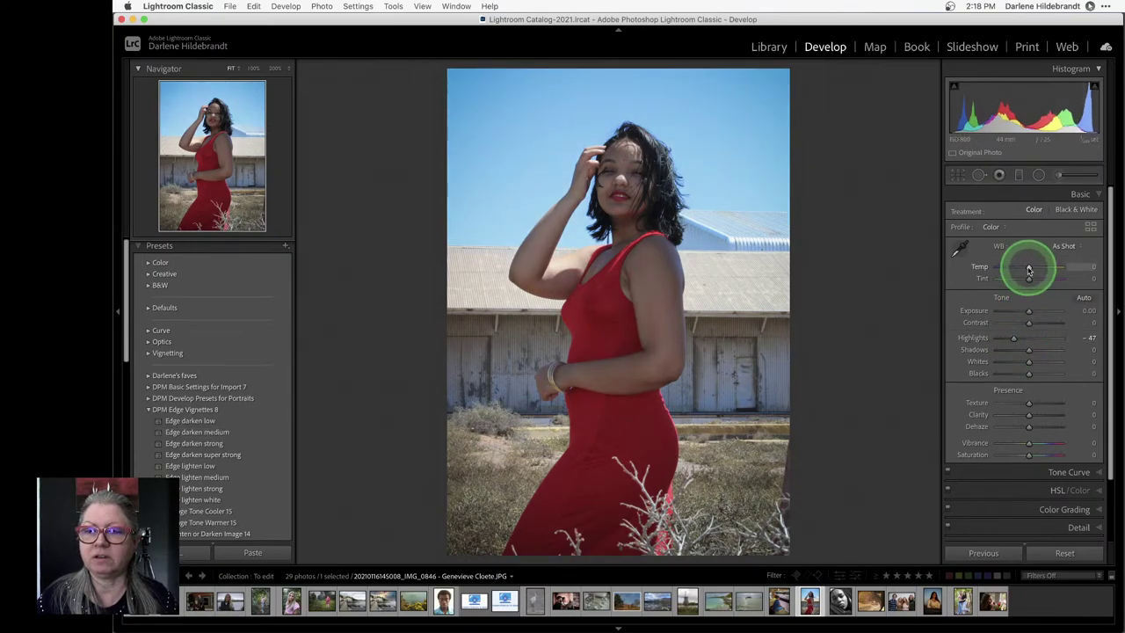
drag(1026, 264, 1031, 279)
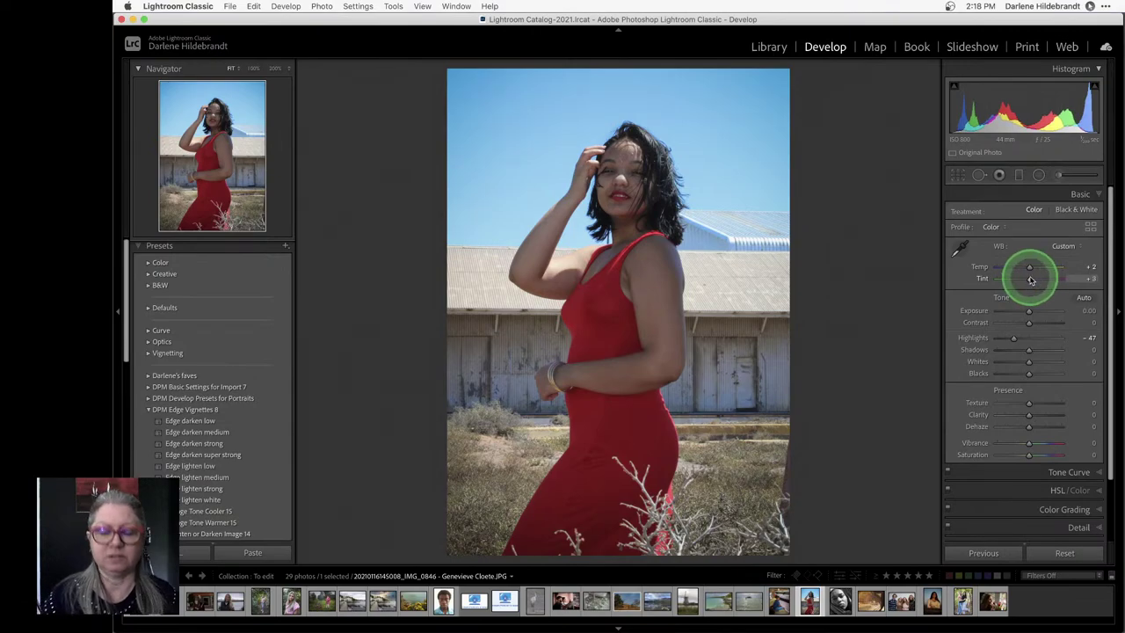
key(shift+m)
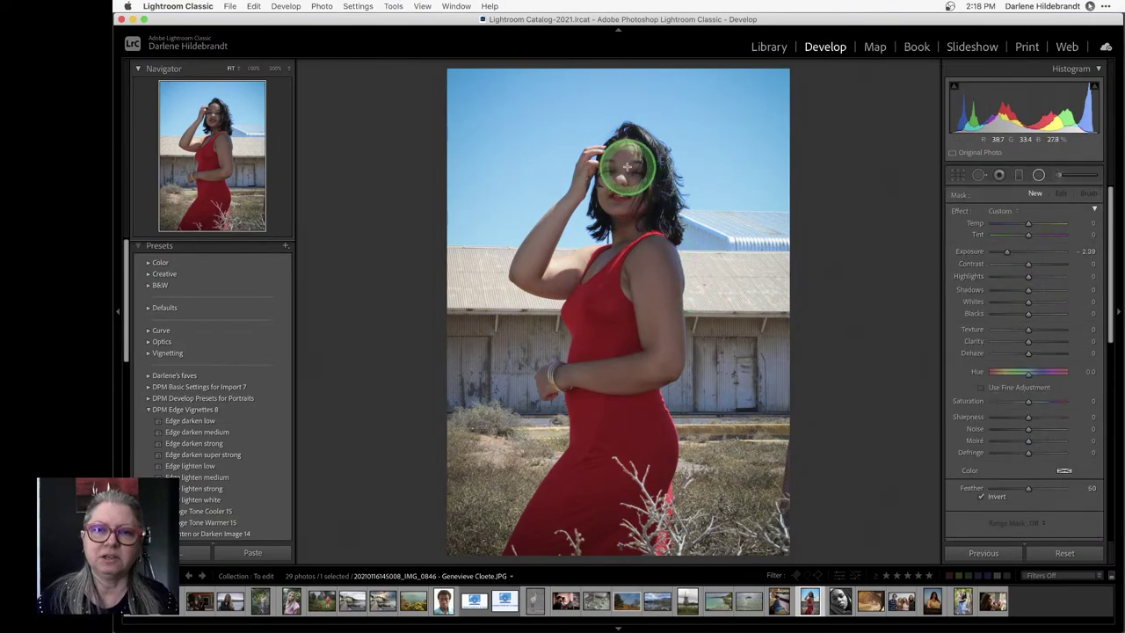
Fit a 'dodge face' radial filter over the woman's head (Exposure 0.30, Shadows 20, Whites 16, Blacks -9)
mouse_move(625, 187)
mouse_down()
mouse_move(624, 227)
mouse_move(698, 266)
mouse_move(671, 239)
mouse_up()
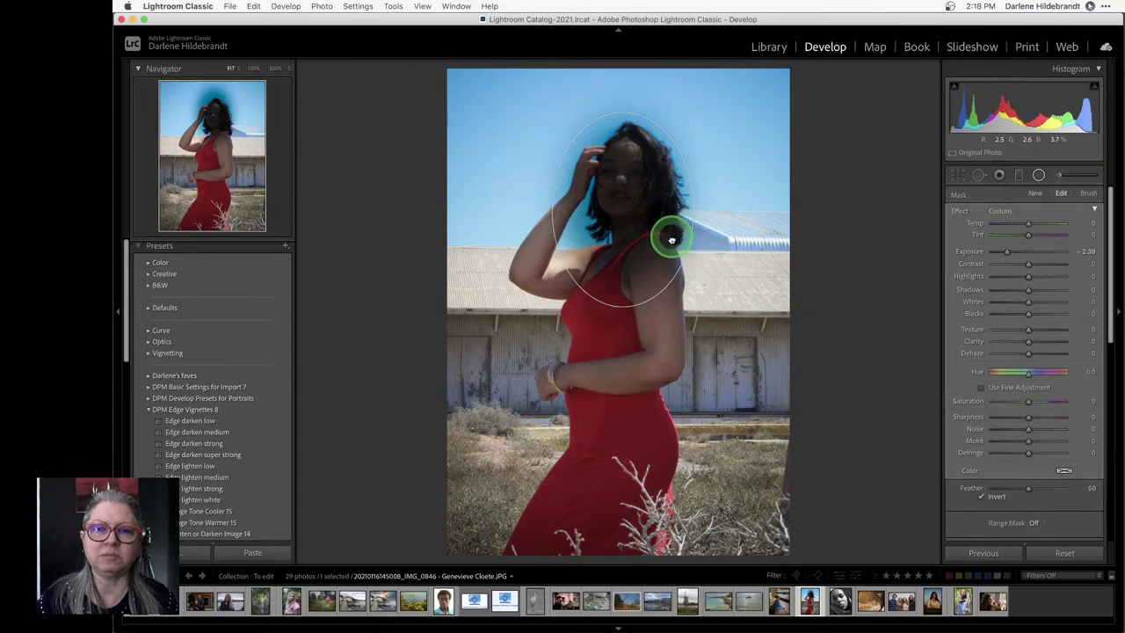
click(1002, 211)
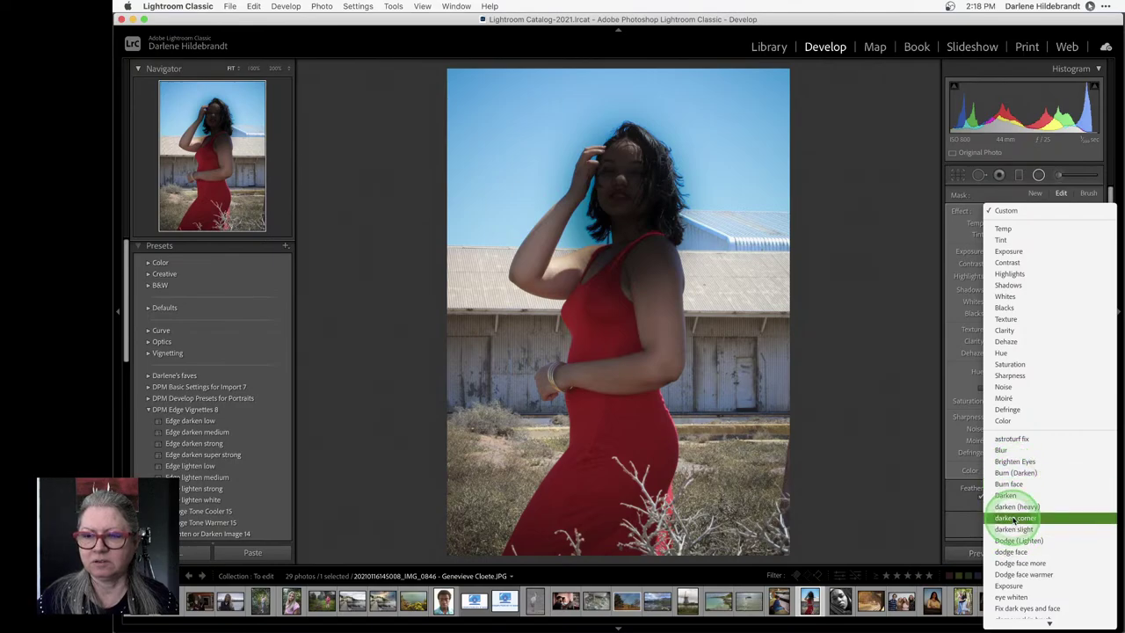
click(1012, 552)
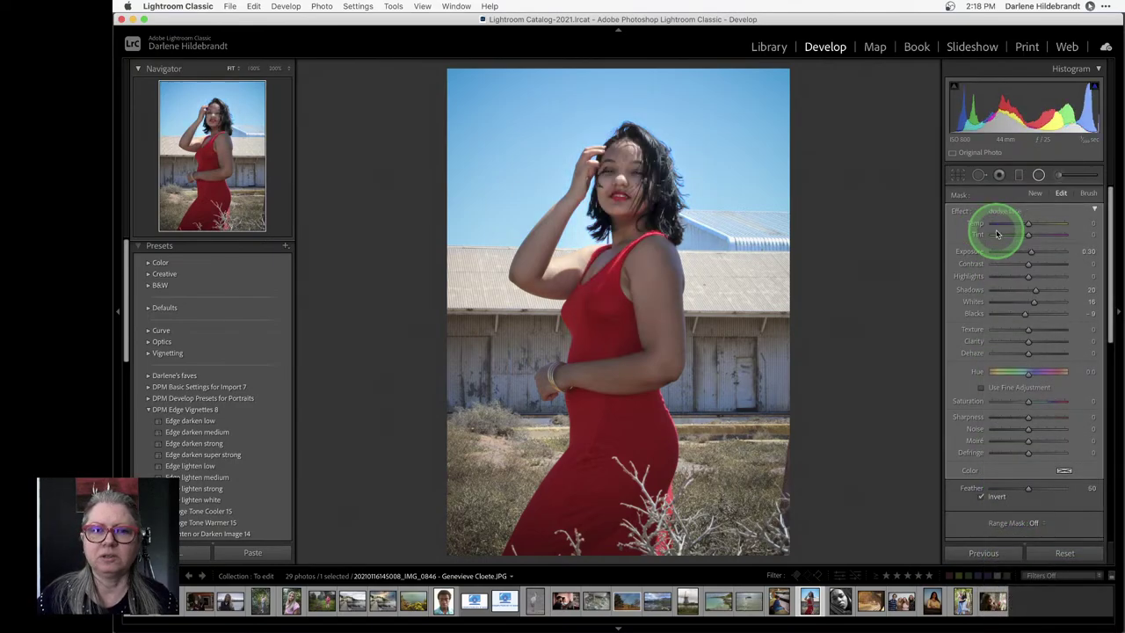
drag(644, 227, 648, 231)
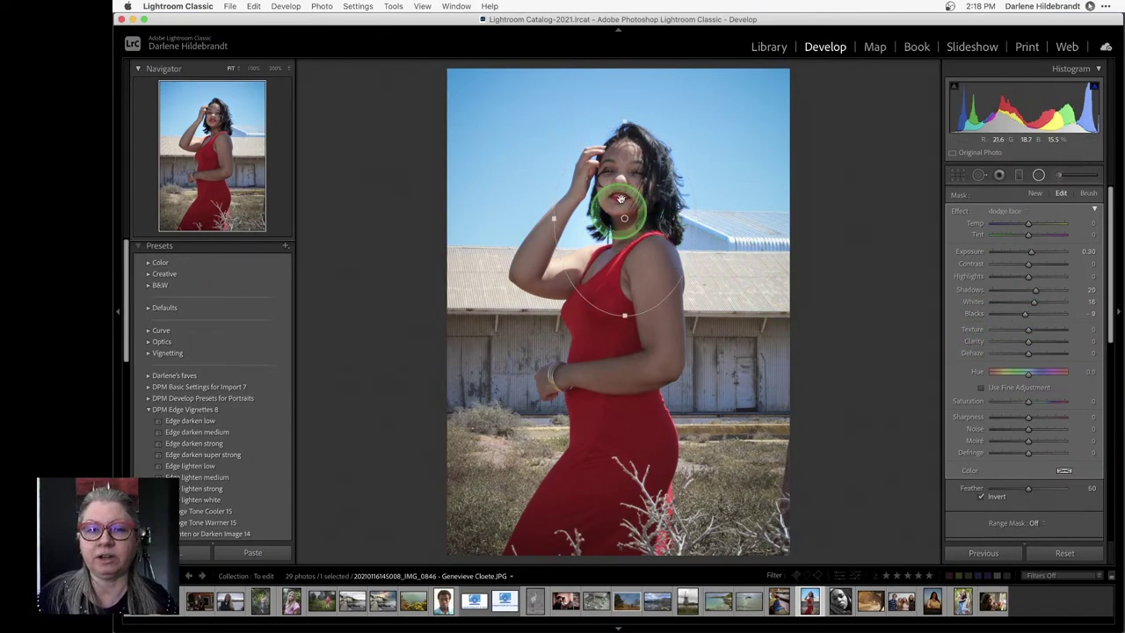
click(1006, 211)
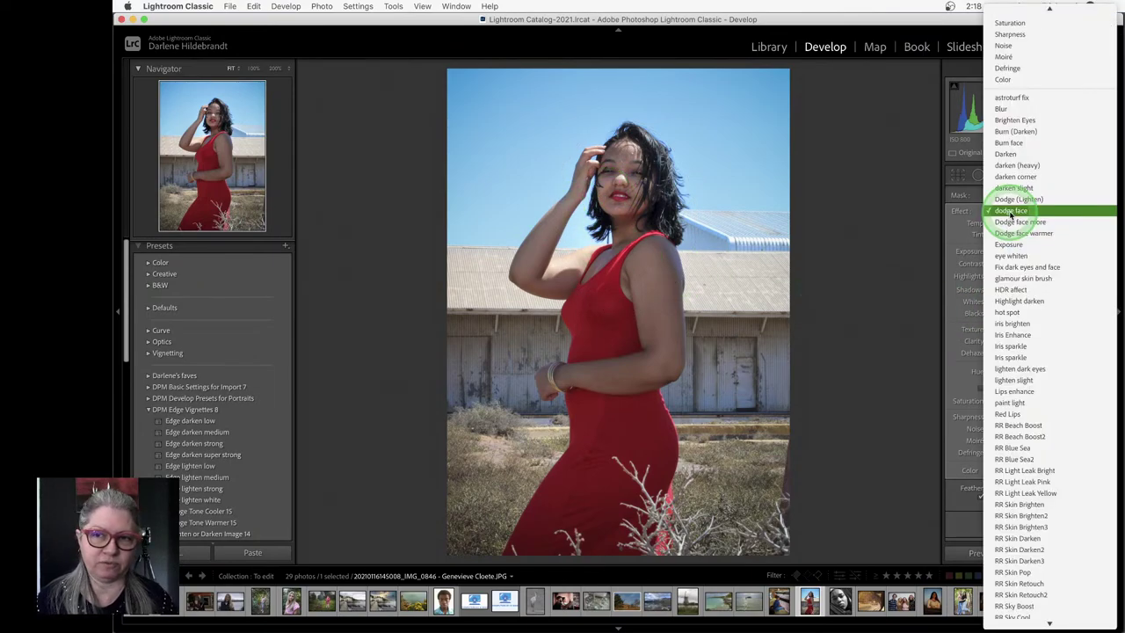
click(949, 213)
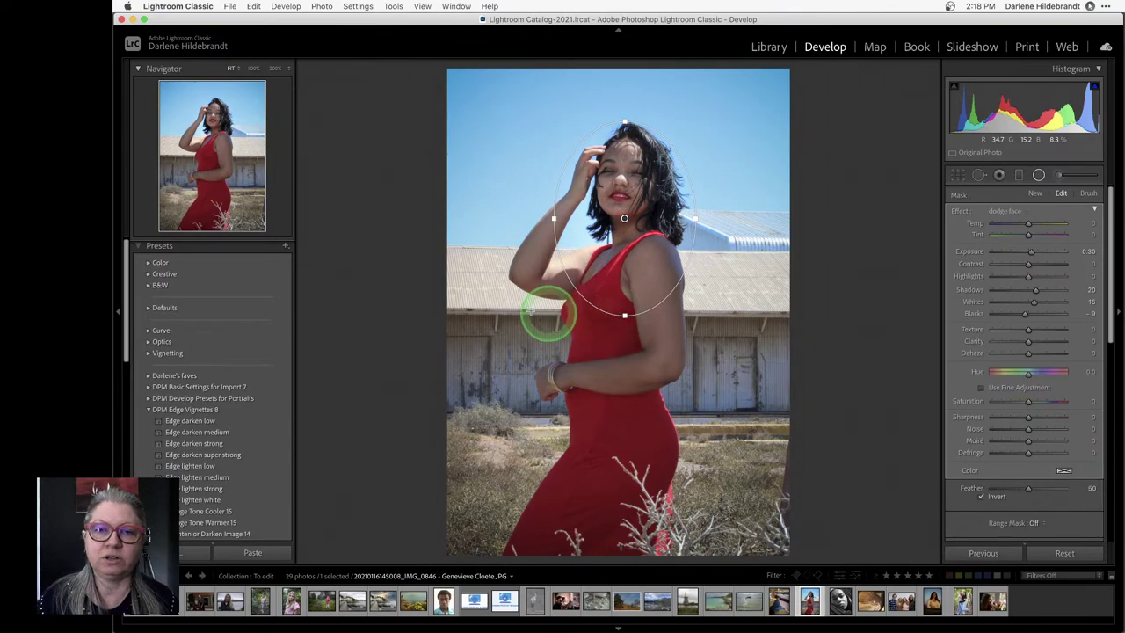
drag(625, 317, 630, 227)
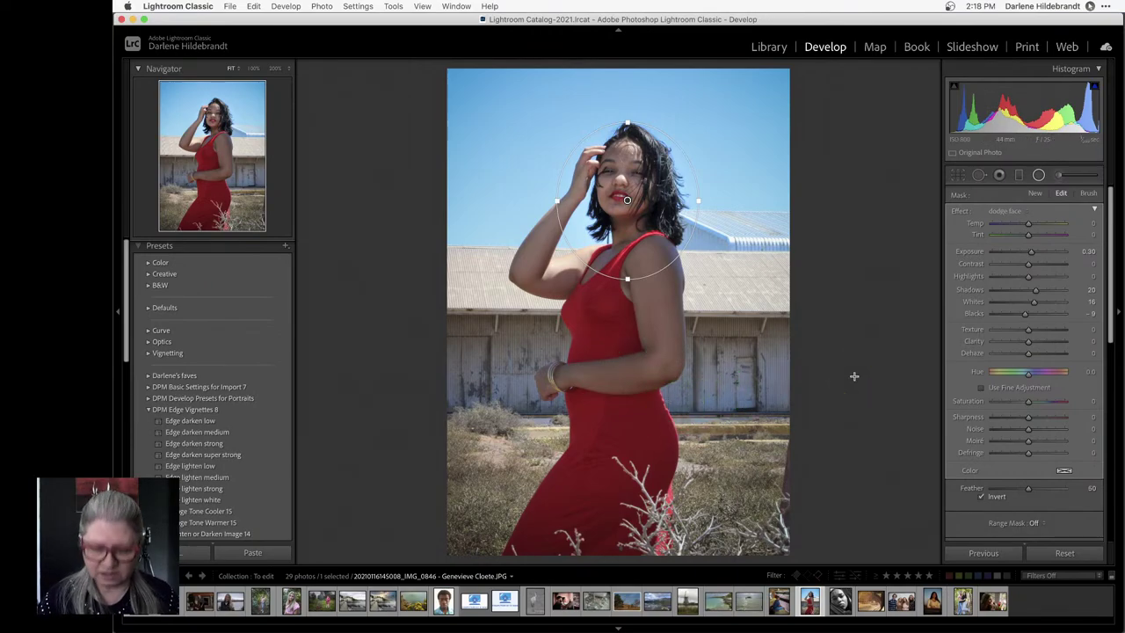
click(854, 376)
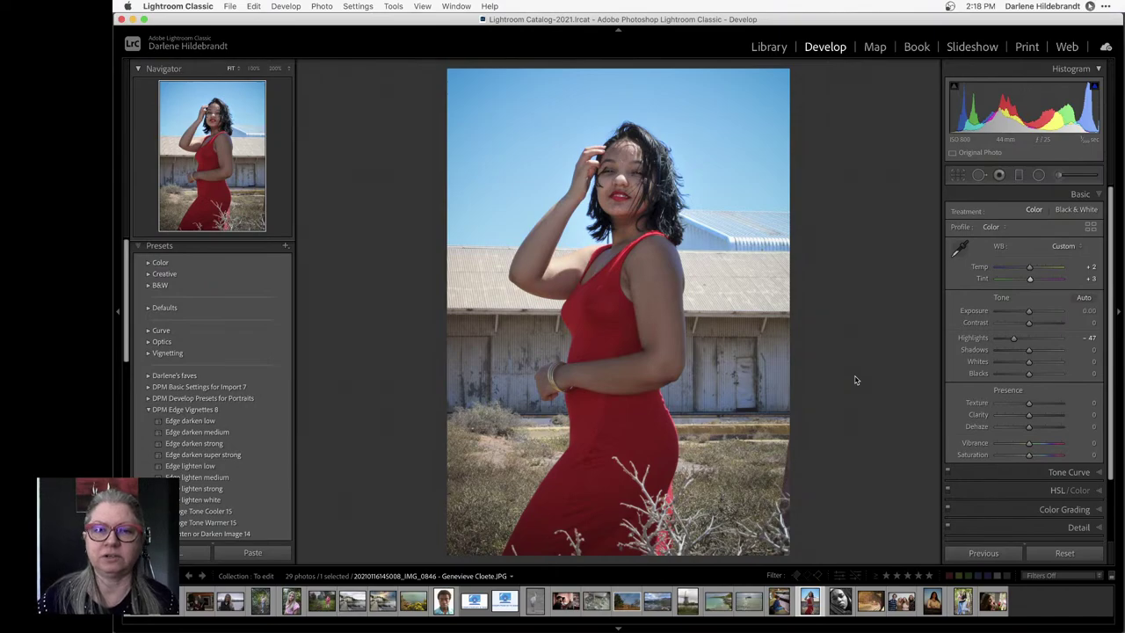
Compare the portrait with its unedited original, then return to the To edit Library grid
key(backslash)
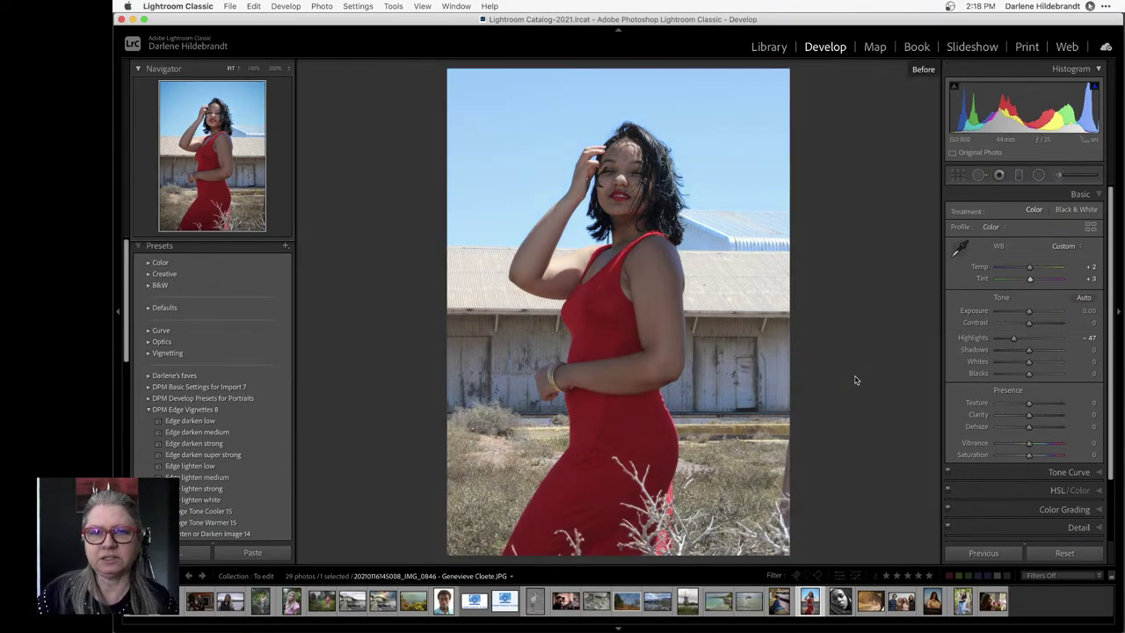
key(backslash)
key(backslash)
key(backslash)
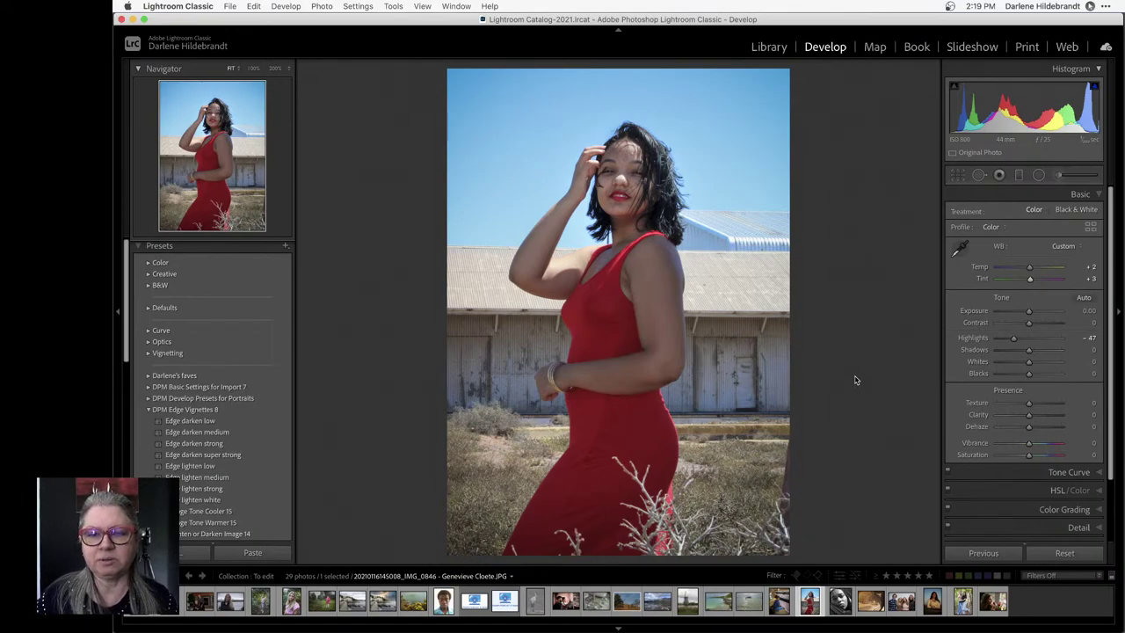
mouse_move(858, 380)
mouse_down()
mouse_move(899, 381)
mouse_move(956, 358)
mouse_up()
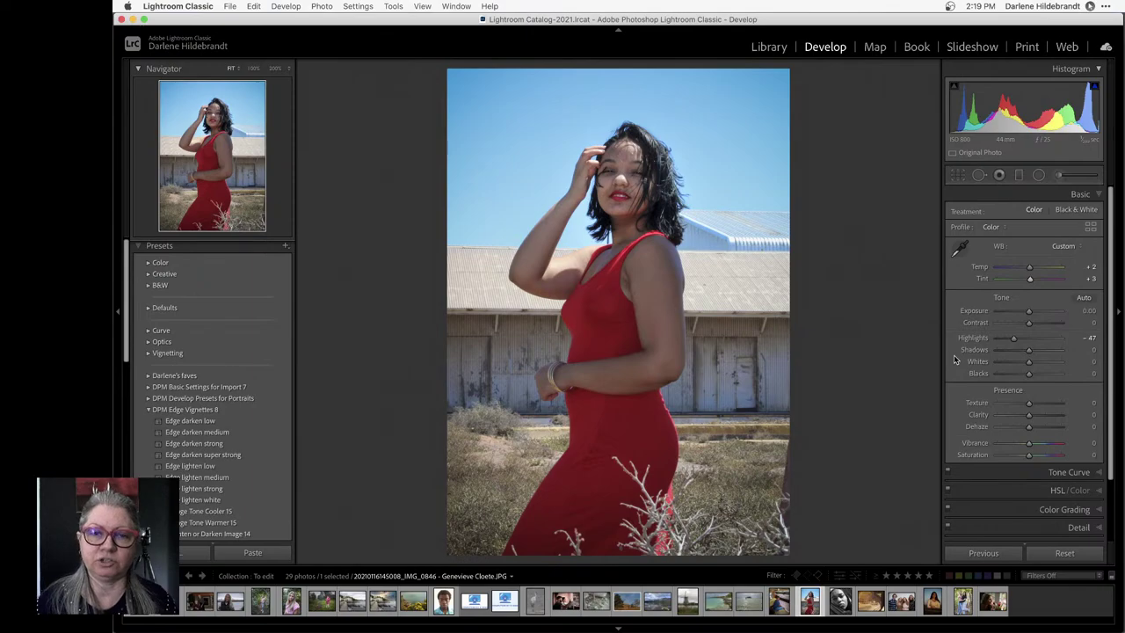
key(g)
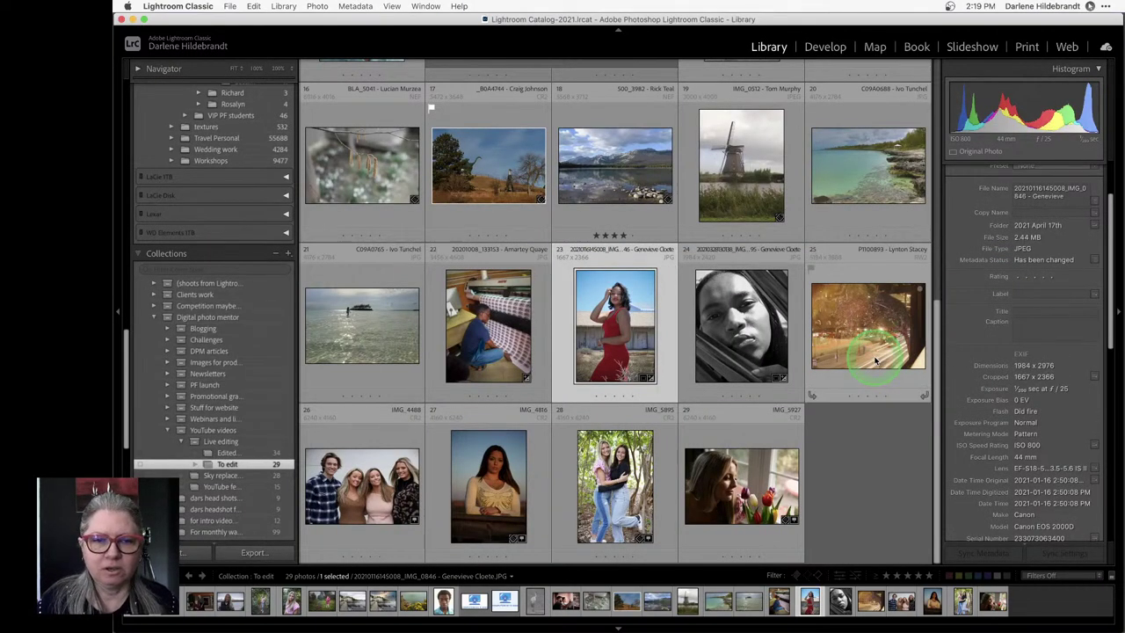
Select the night tram light-trails photo, view it enlarged, and bring it into Develop
click(877, 334)
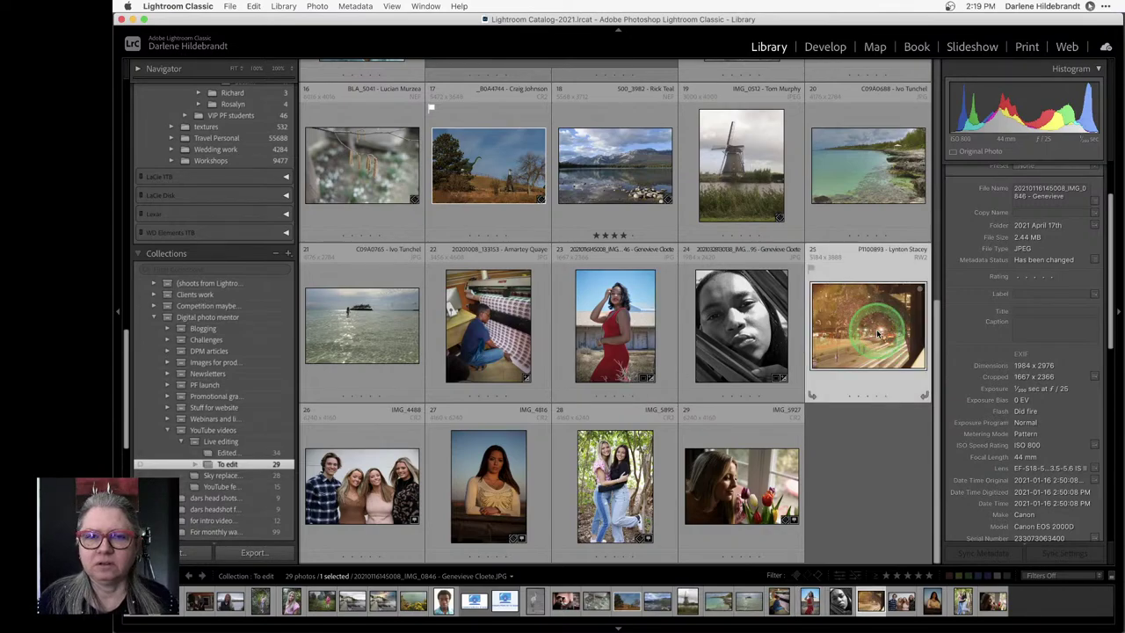
double_click(877, 330)
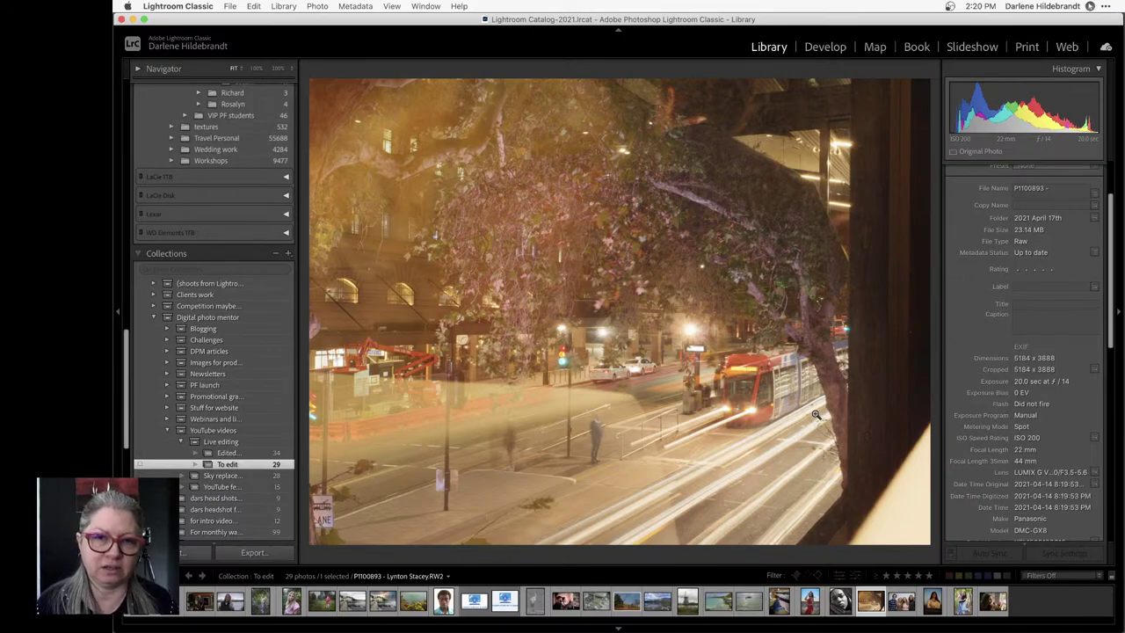
click(446, 432)
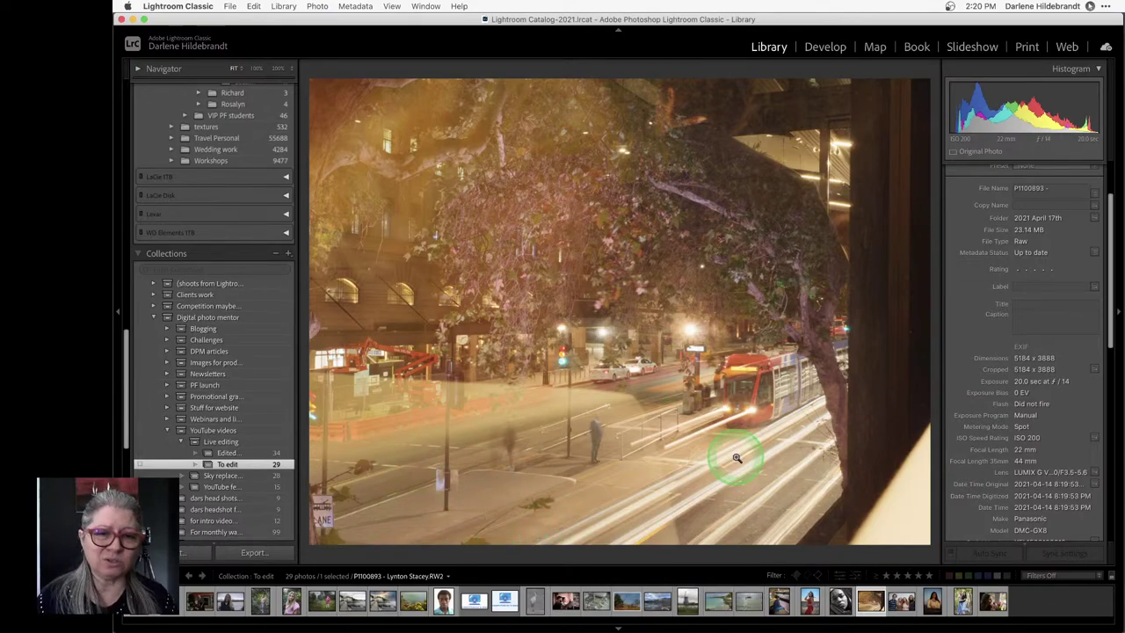
key(d)
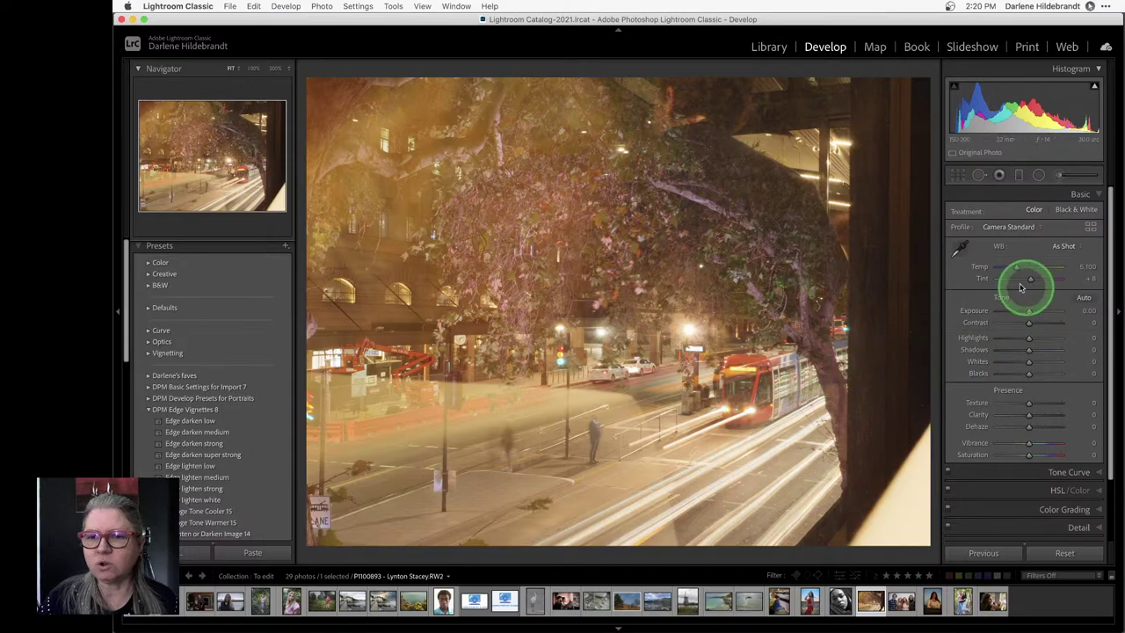
Set white balance to Auto, Temp to 3,800, Blacks to -40 and lower Highlights to about -24
click(1063, 246)
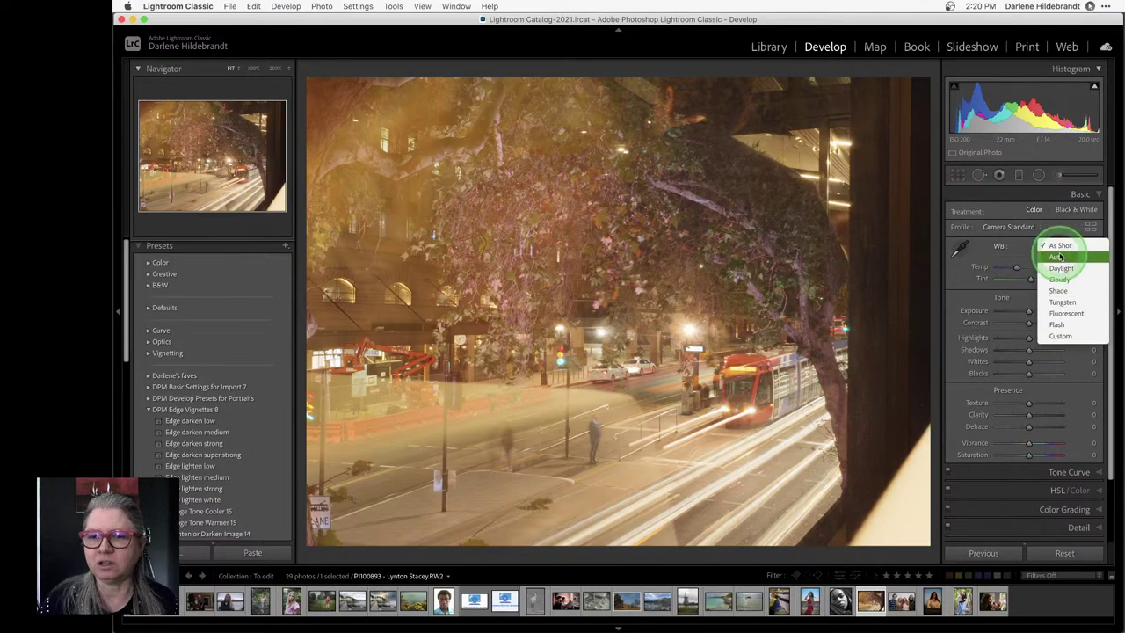
click(1060, 256)
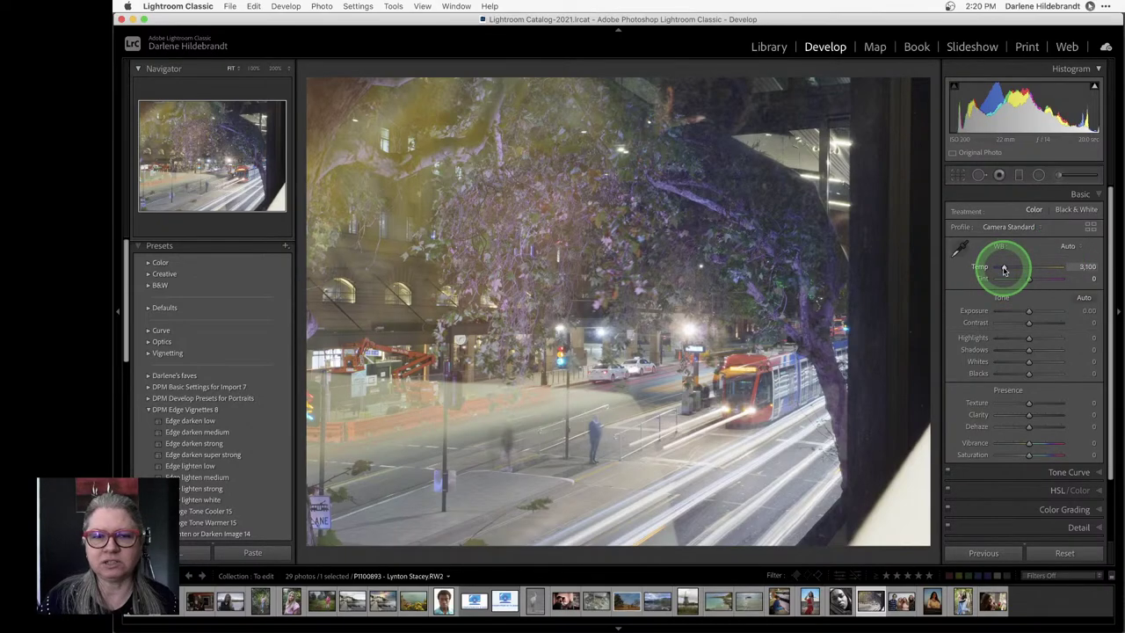
drag(1004, 270, 1008, 268)
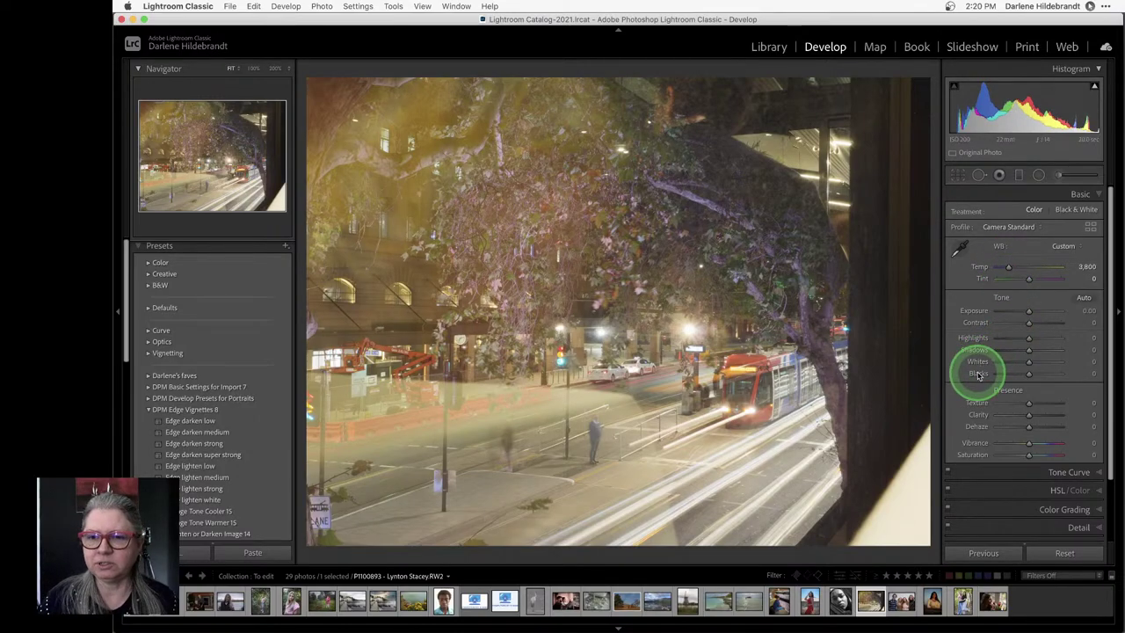
drag(978, 374, 977, 372)
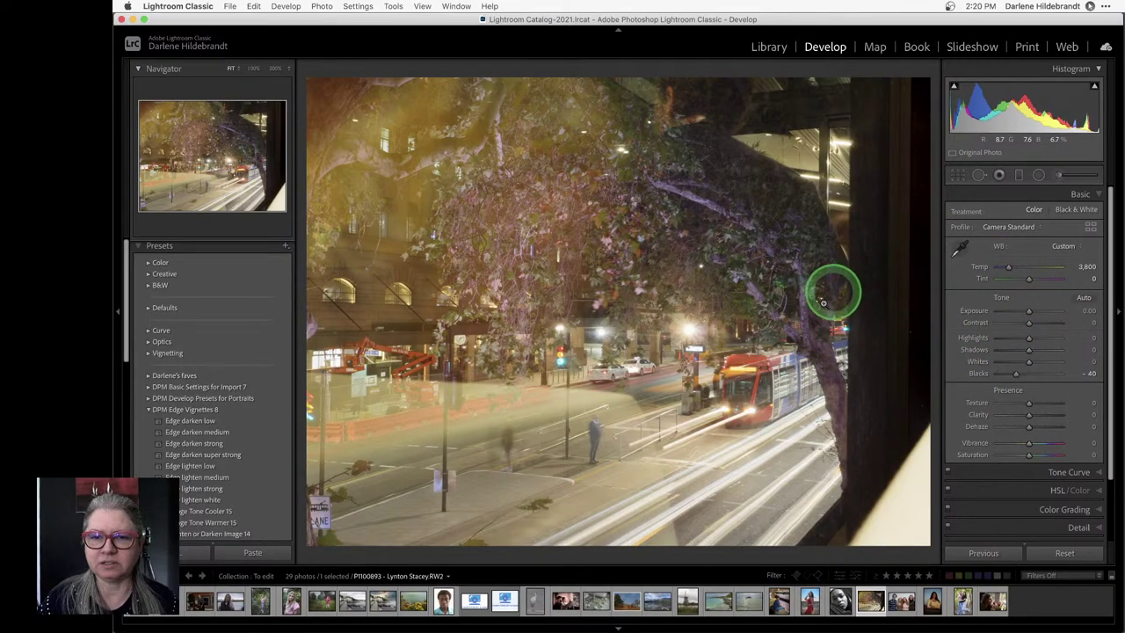
drag(1029, 337, 1021, 341)
Crop the tram photo in from the right side and top, and apply the crop
key(r)
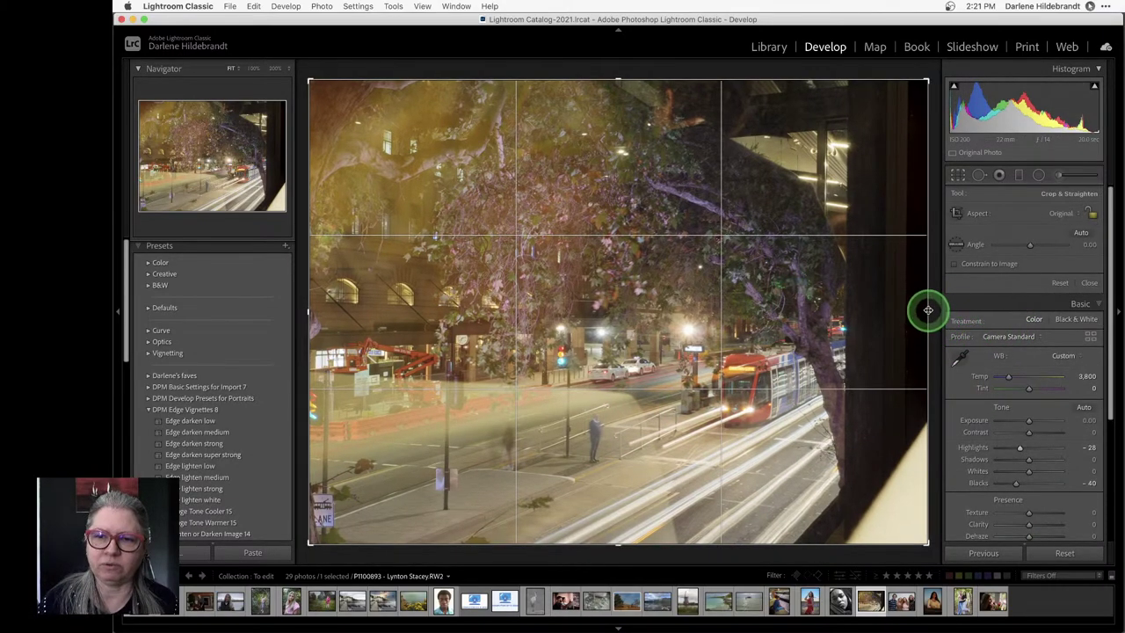
drag(928, 311, 884, 307)
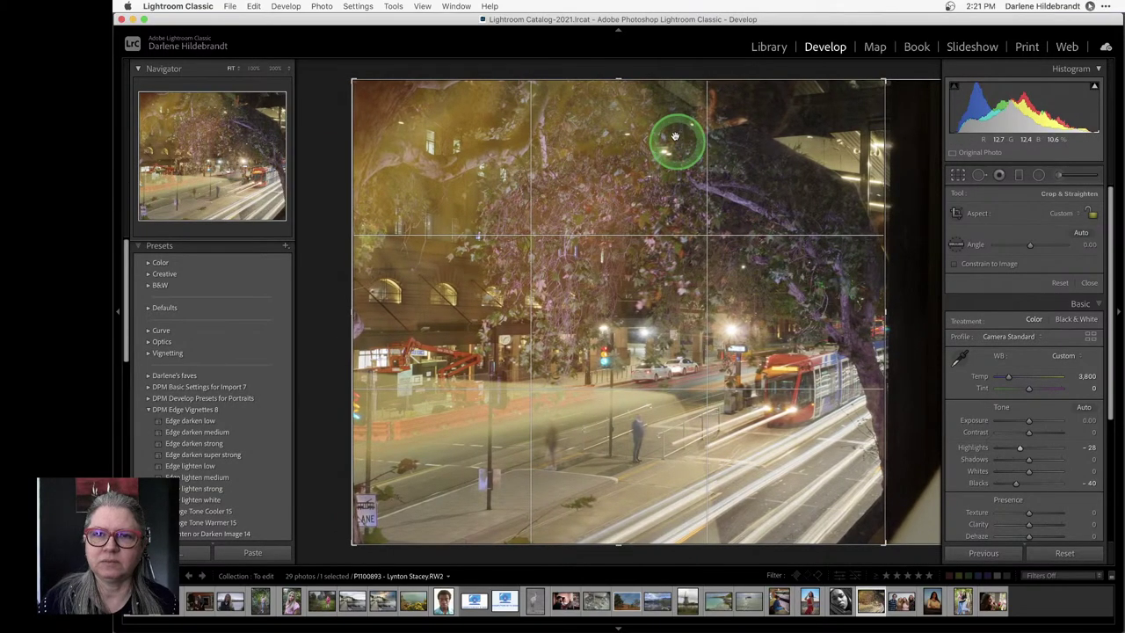
drag(645, 81, 641, 118)
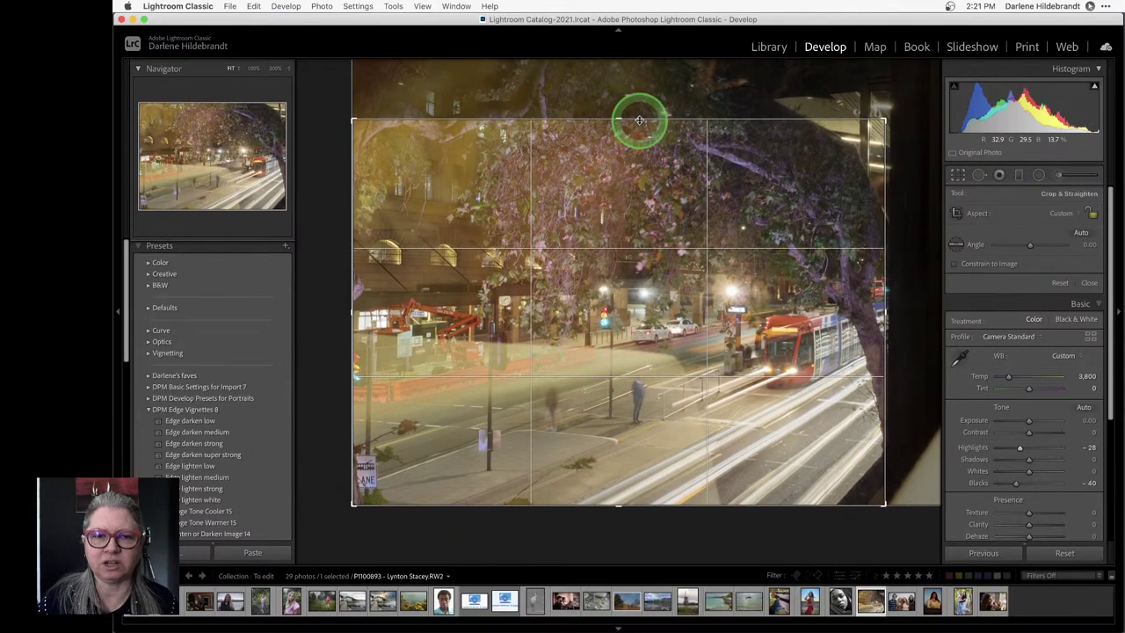
key(Return)
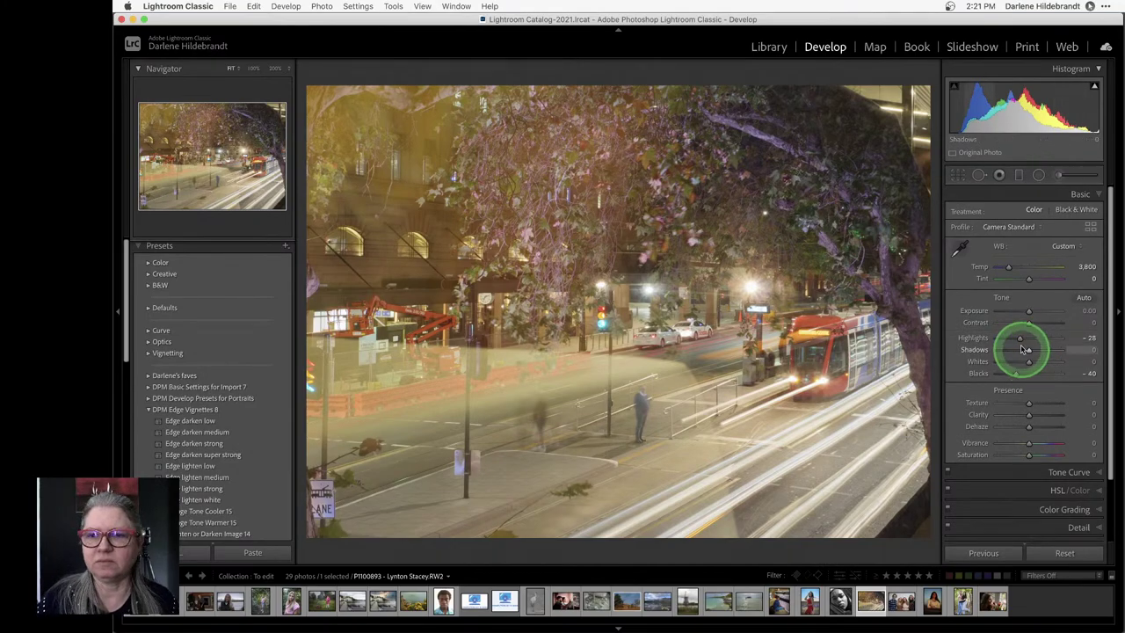
Deepen the tram photo's Blacks to -82, compare before and after, and return to the grid
drag(1015, 371, 1002, 373)
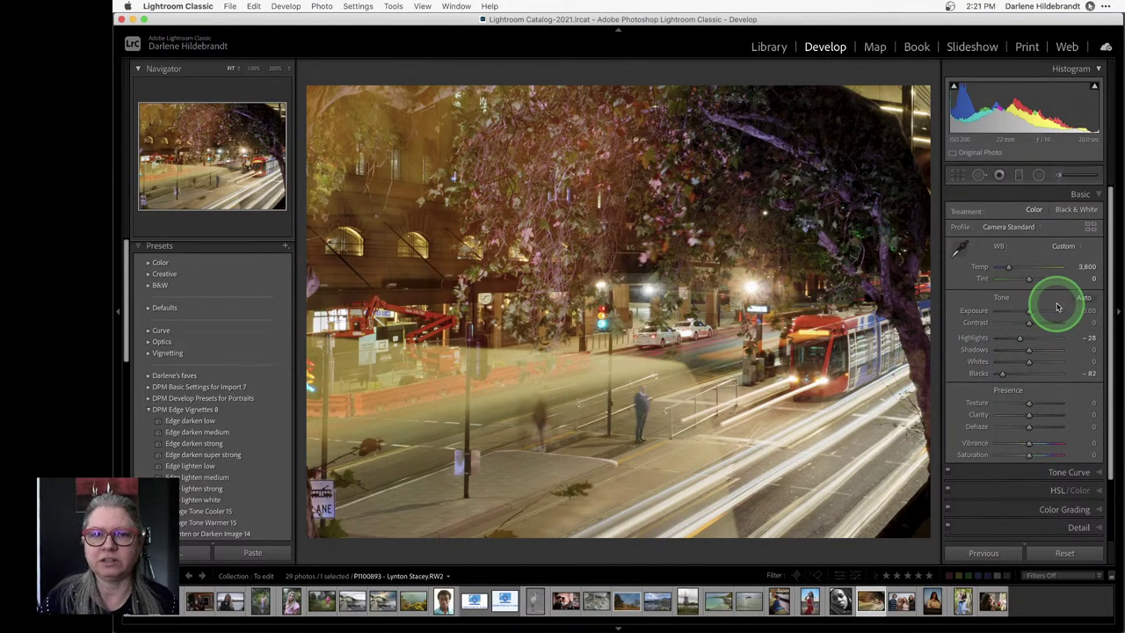
key(backslash)
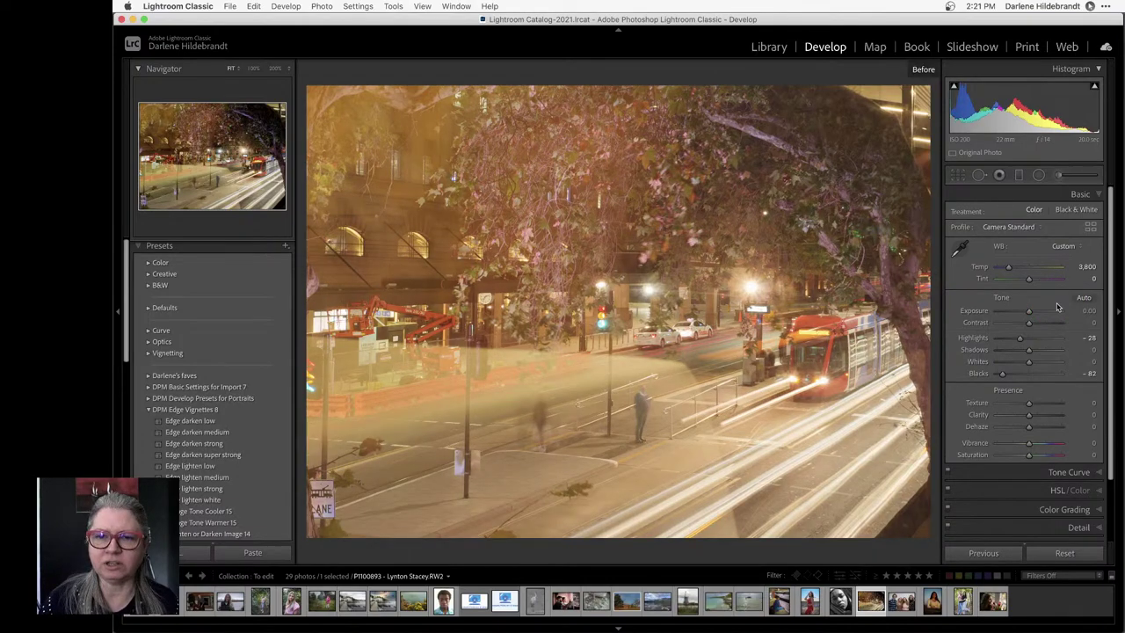
key(backslash)
key(backslash)
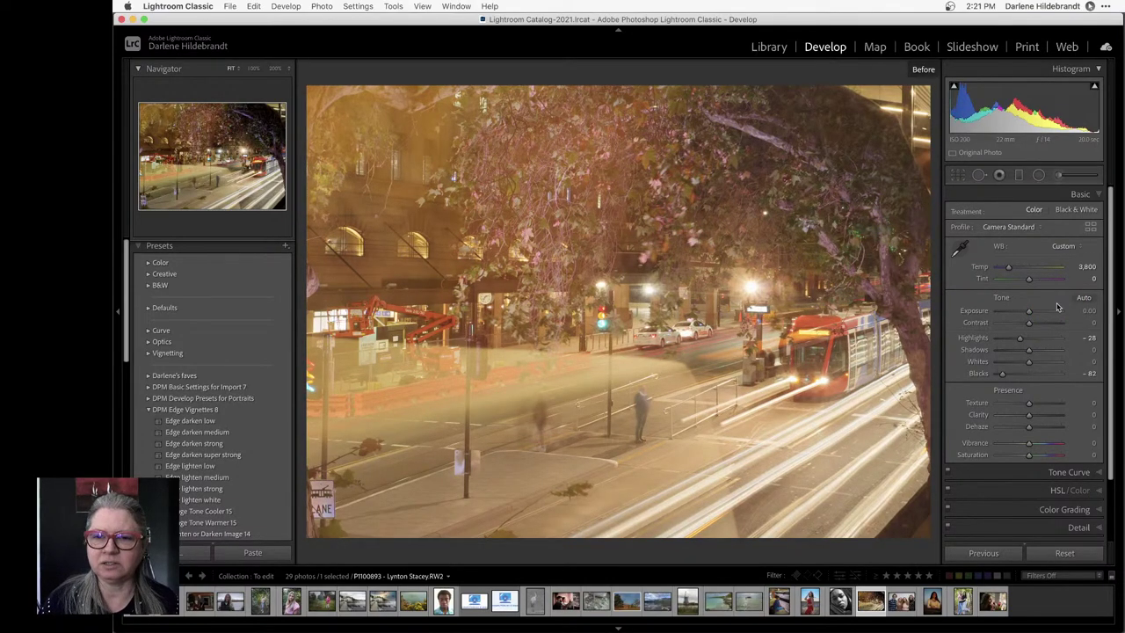
key(backslash)
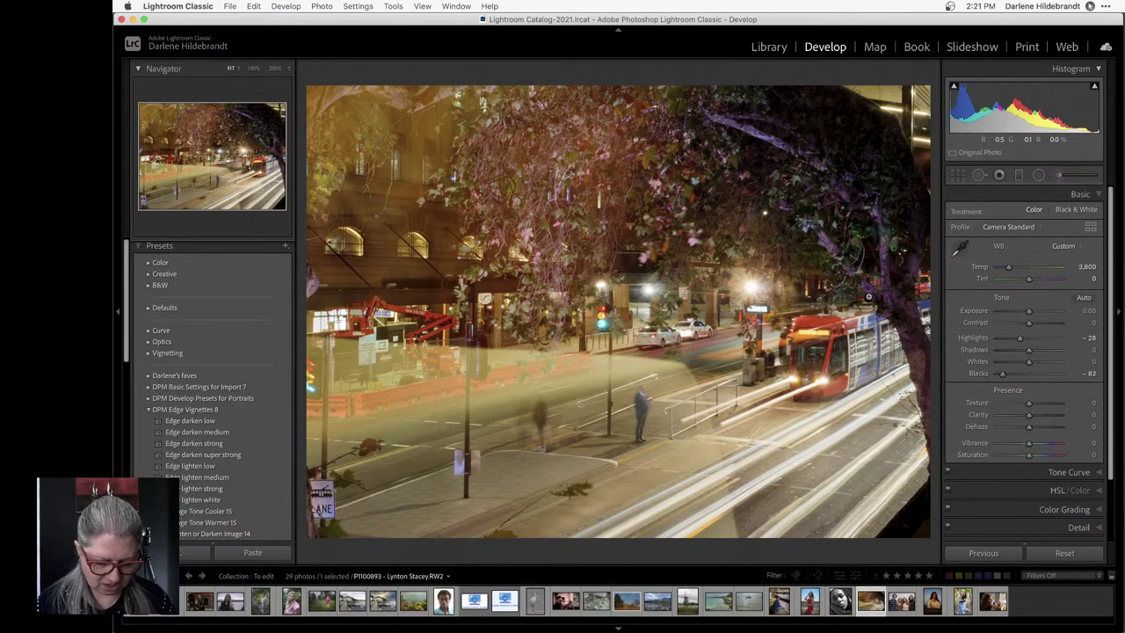
click(807, 326)
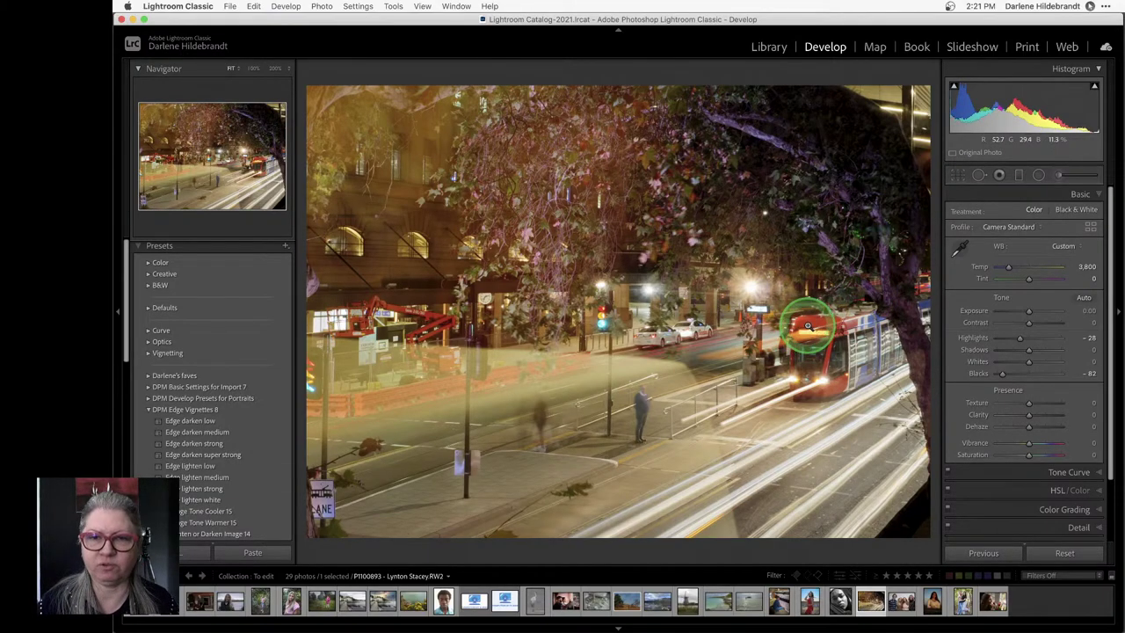
key(g)
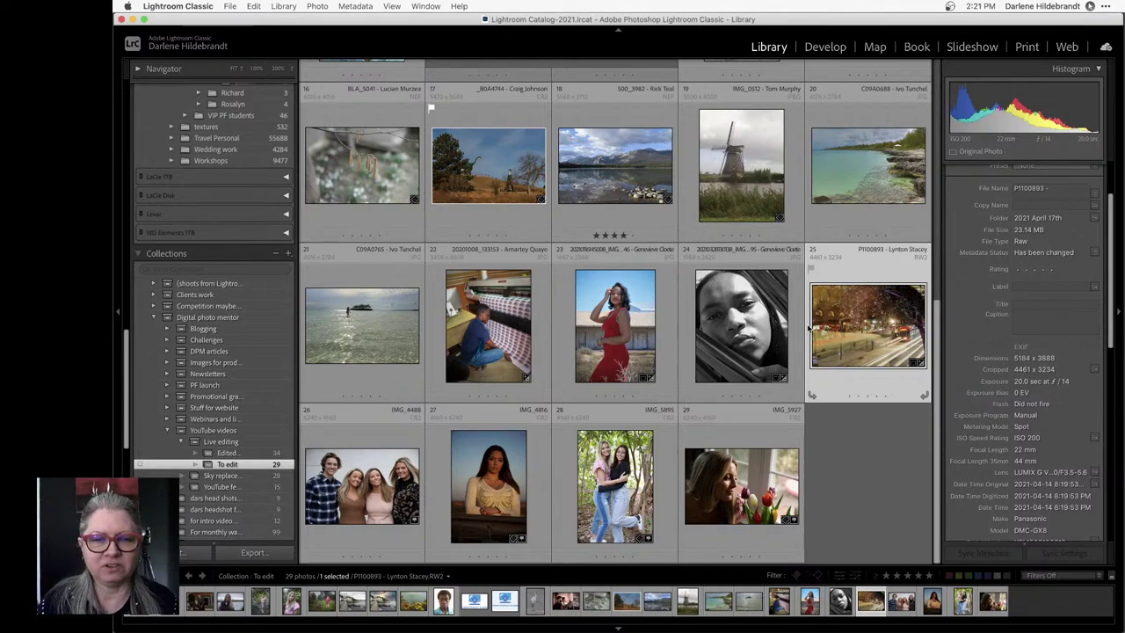
Find the sandhill crane photo in the grid, enlarge it, and open it in Develop
scroll(809, 327, up, 1)
scroll(809, 328, up, 9)
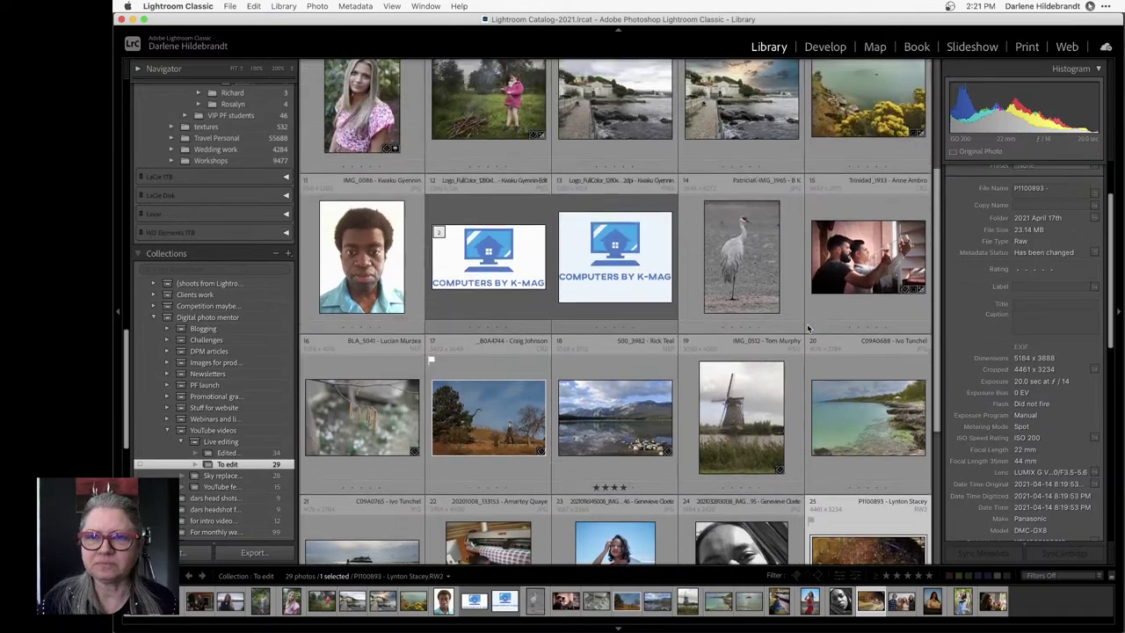
scroll(807, 323, up, 1)
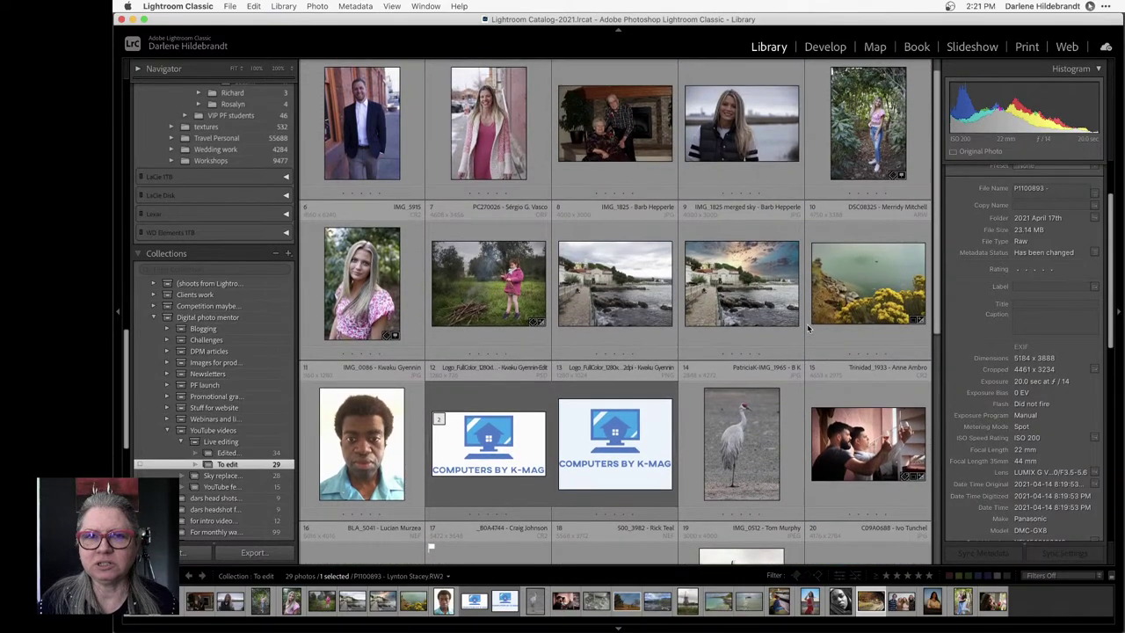
scroll(807, 323, up, 1)
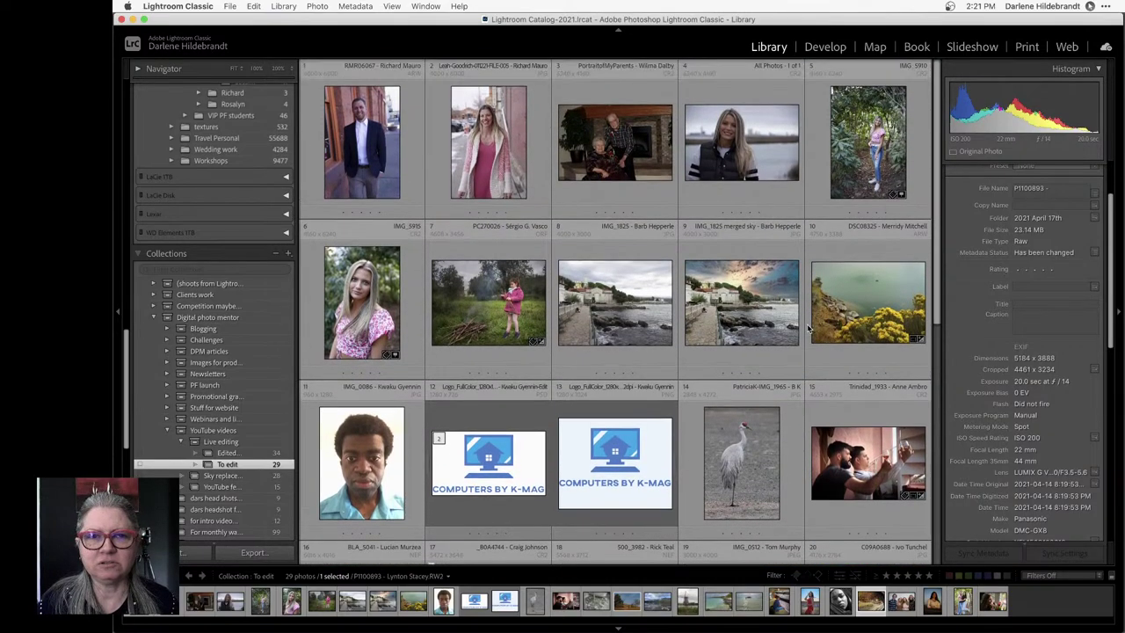
double_click(743, 463)
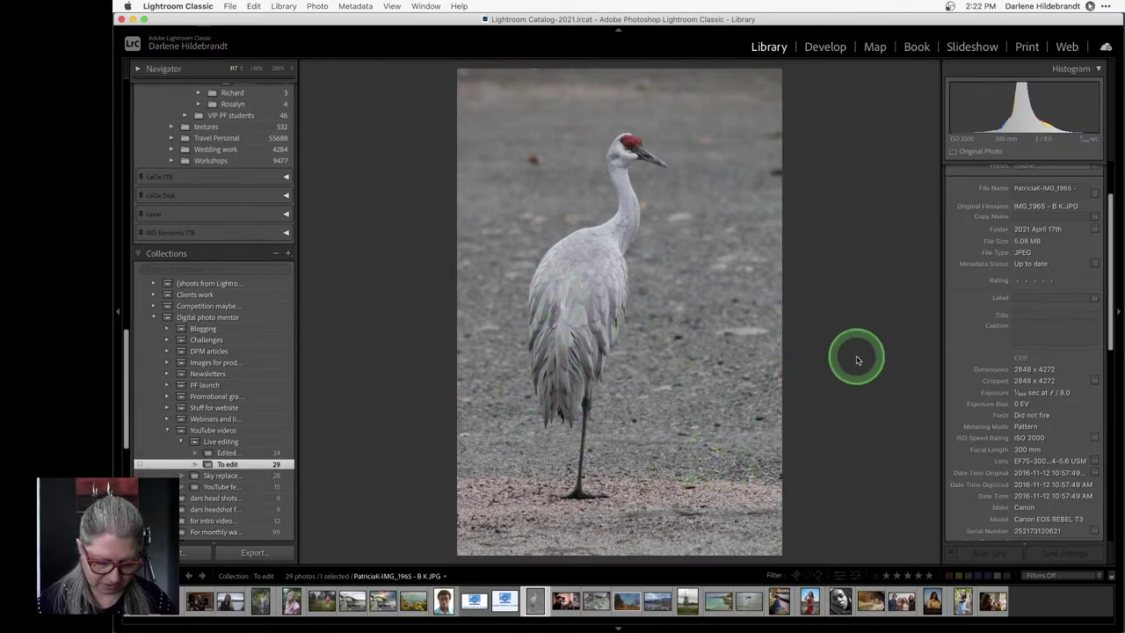
key(d)
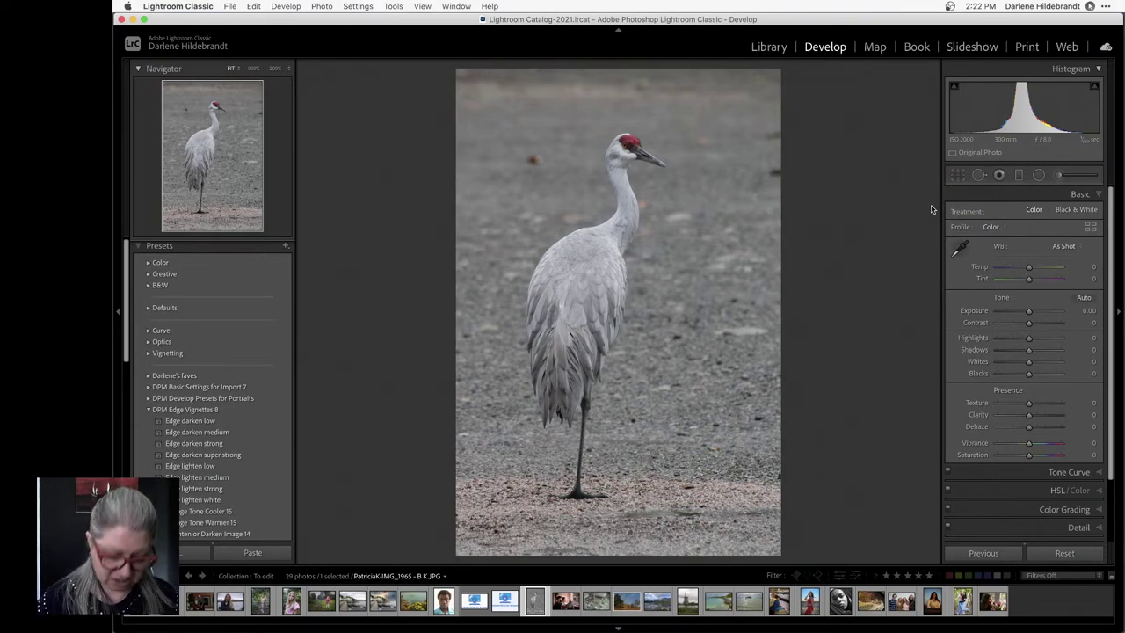
Trim the crane photo's bottom and left edges with Crop & Straighten, then revisit the crop
key(r)
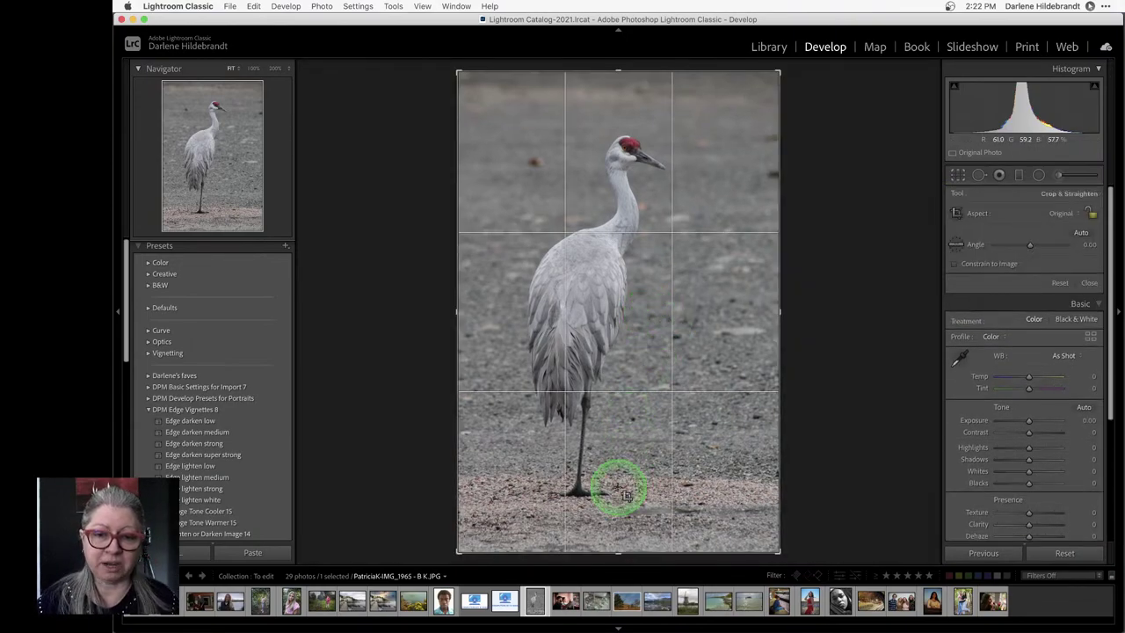
drag(617, 549, 618, 534)
drag(462, 357, 467, 352)
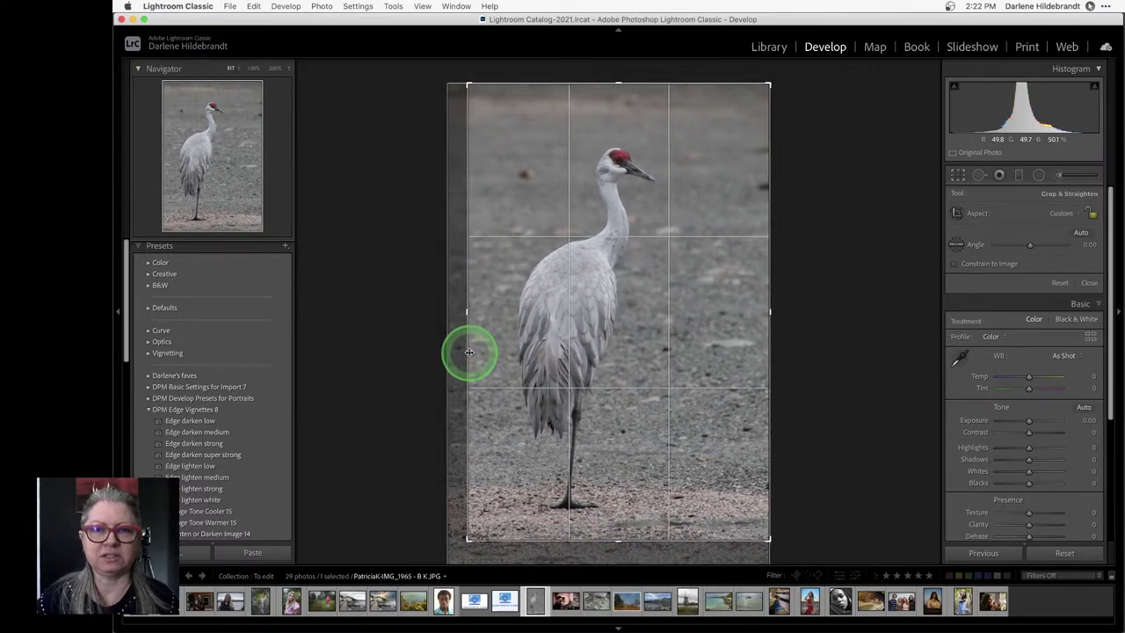
key(Return)
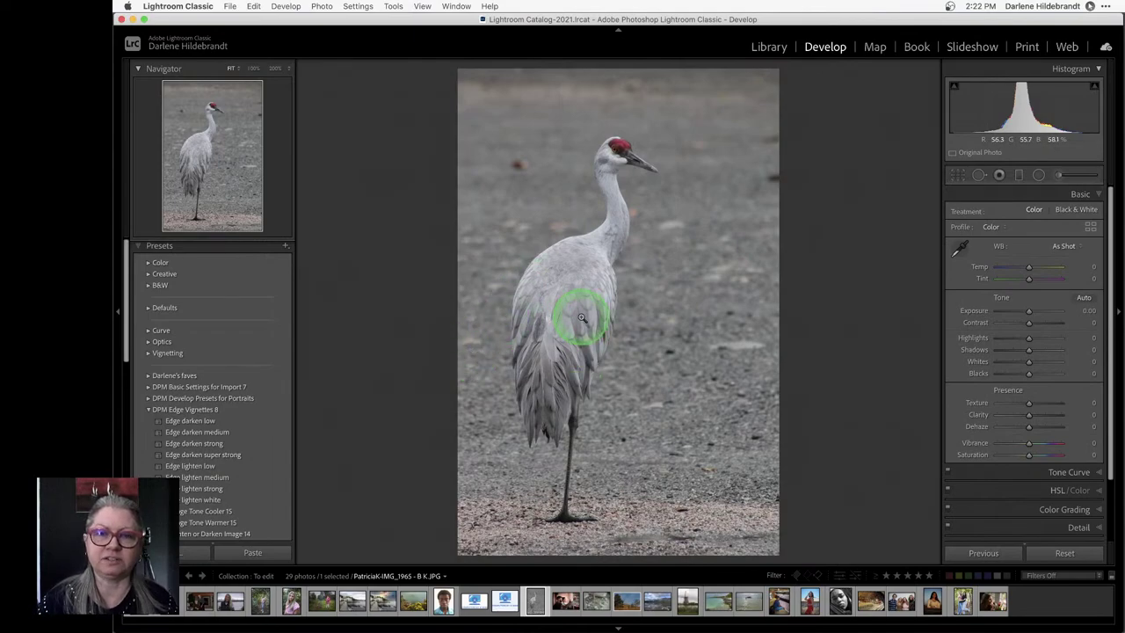
key(r)
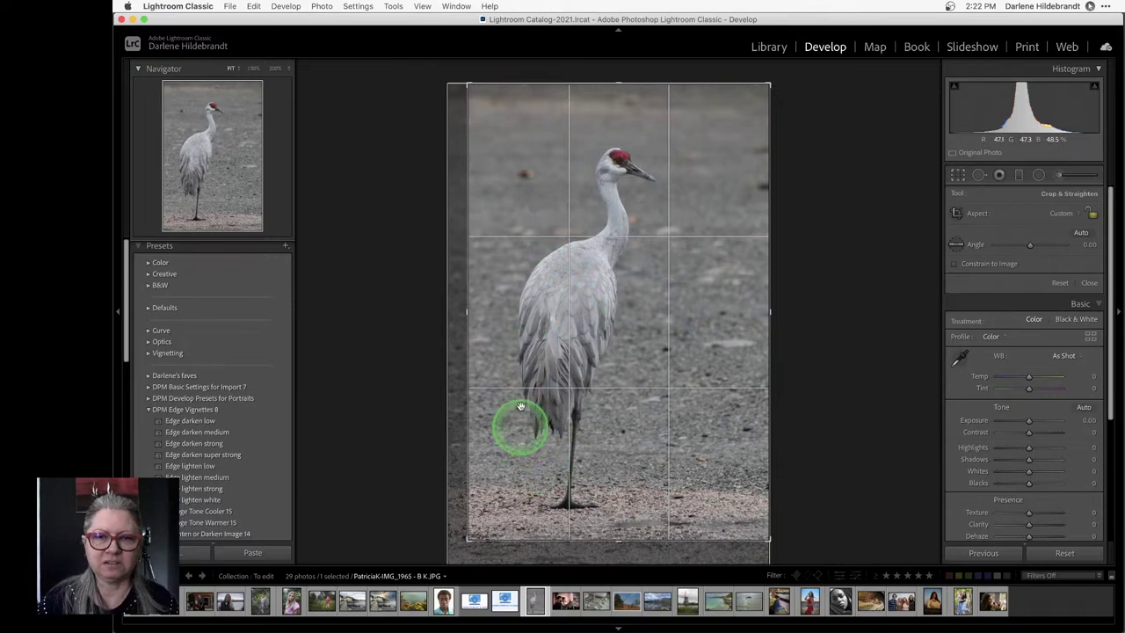
key(r)
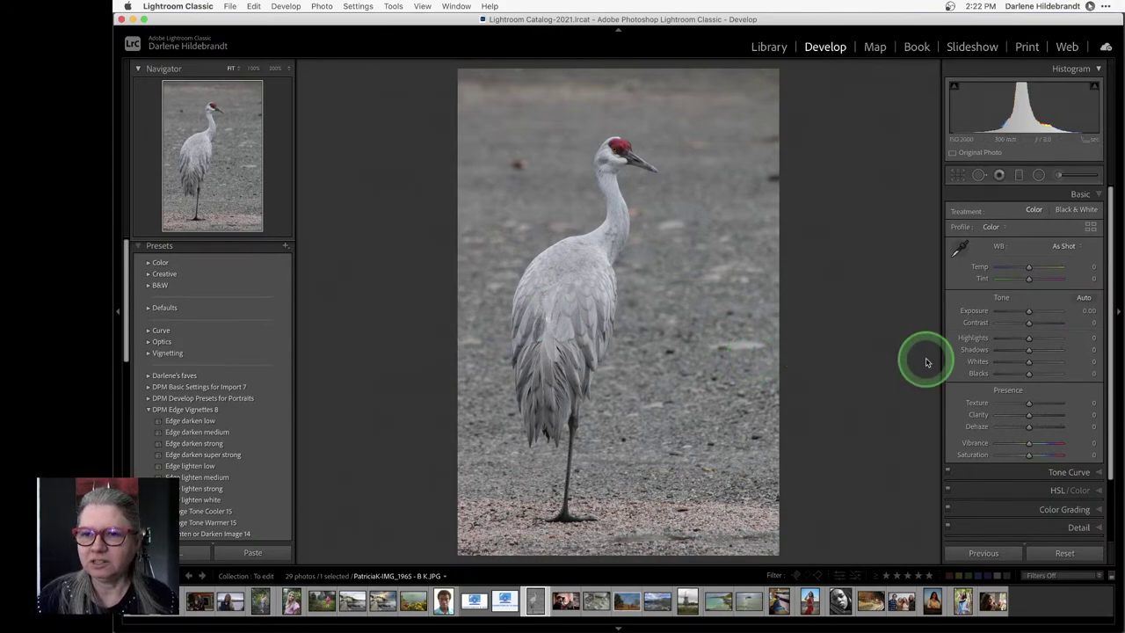
Set Whites to +56 and Blacks to -22, comparing the result with the original
shift+double_click(976, 363)
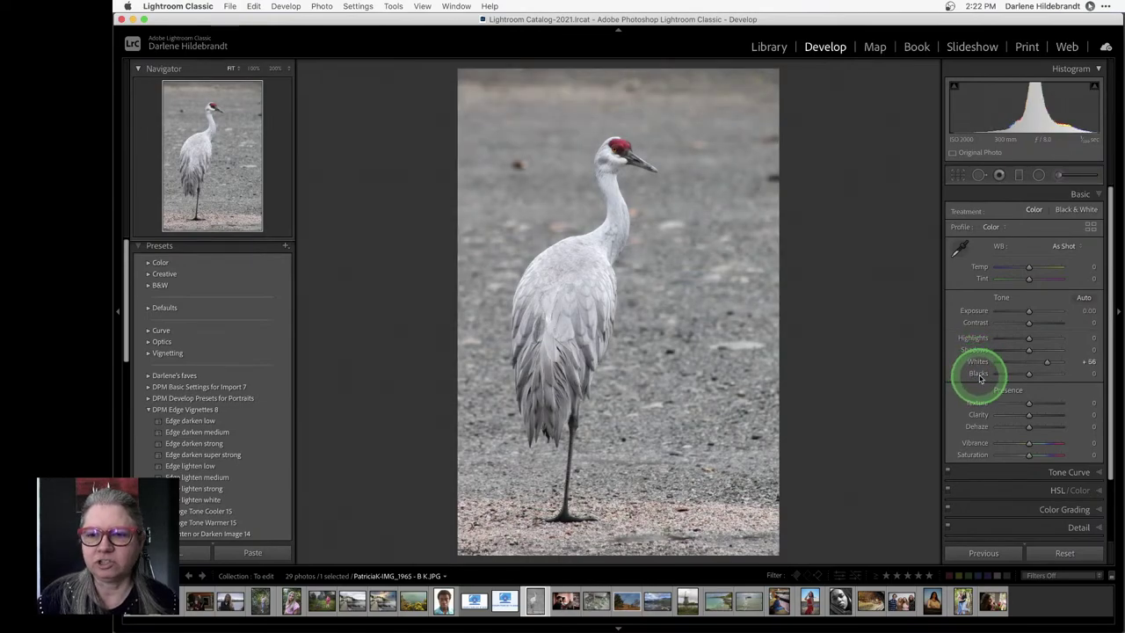
shift+double_click(977, 375)
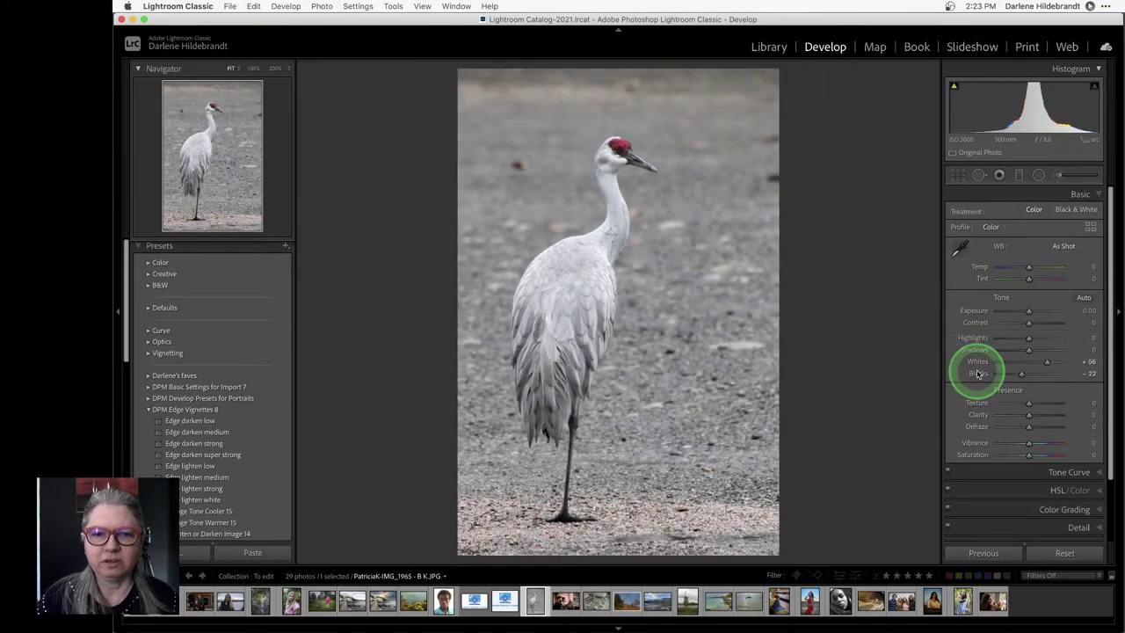
key(backslash)
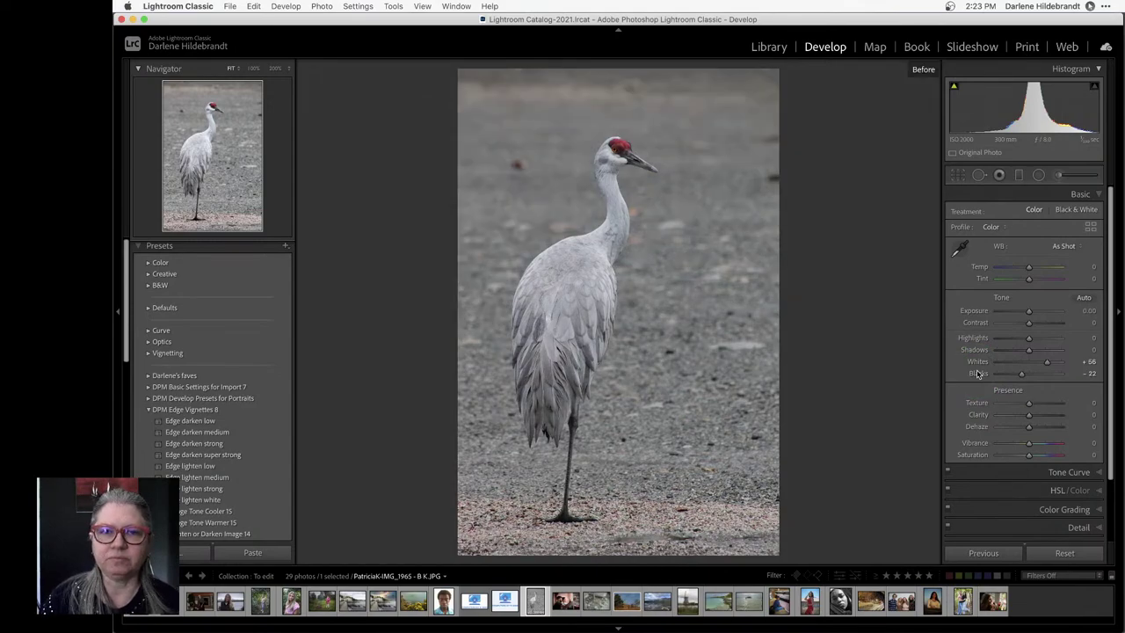
key(backslash)
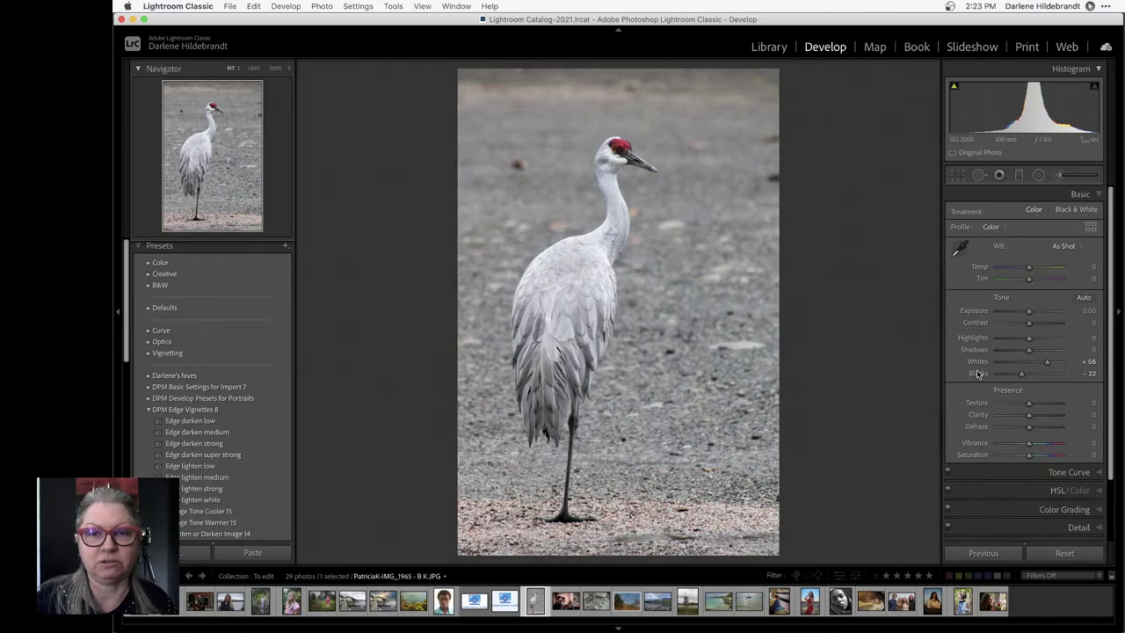
drag(978, 375, 1039, 377)
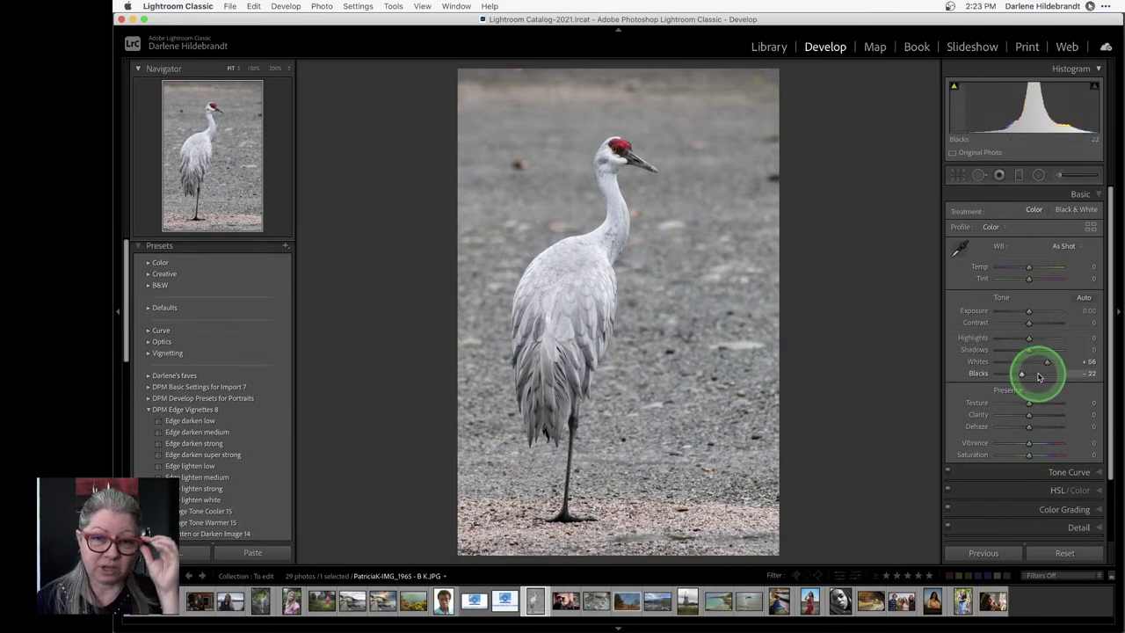
Apply the Edge darken strong vignette from DPM Edge Vignettes after comparing it
click(189, 418)
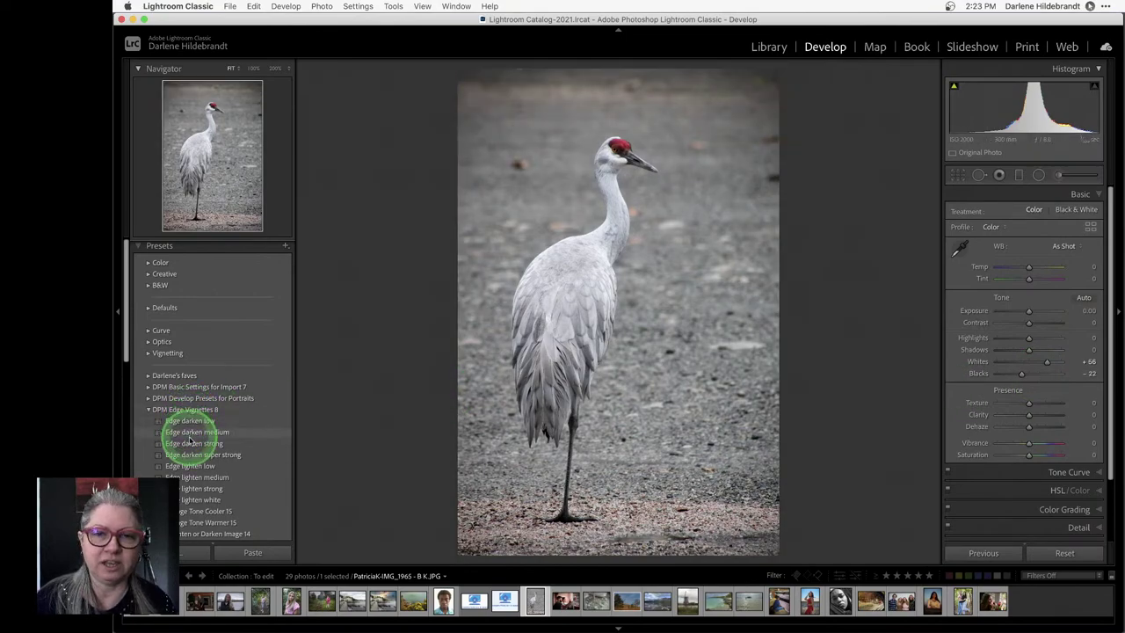
click(195, 441)
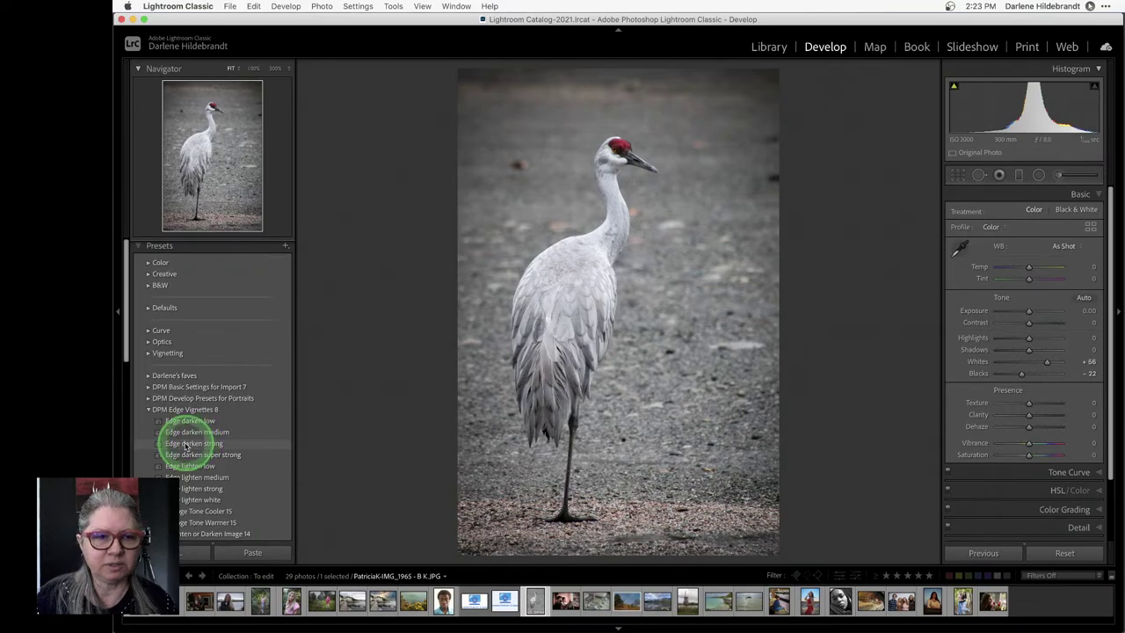
click(203, 421)
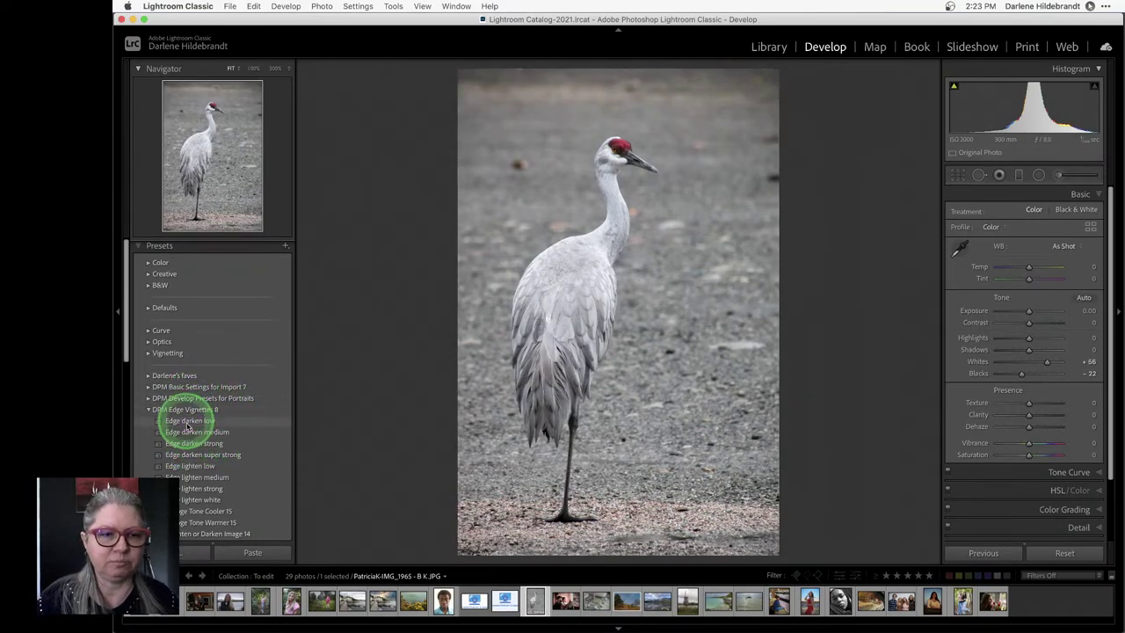
click(194, 443)
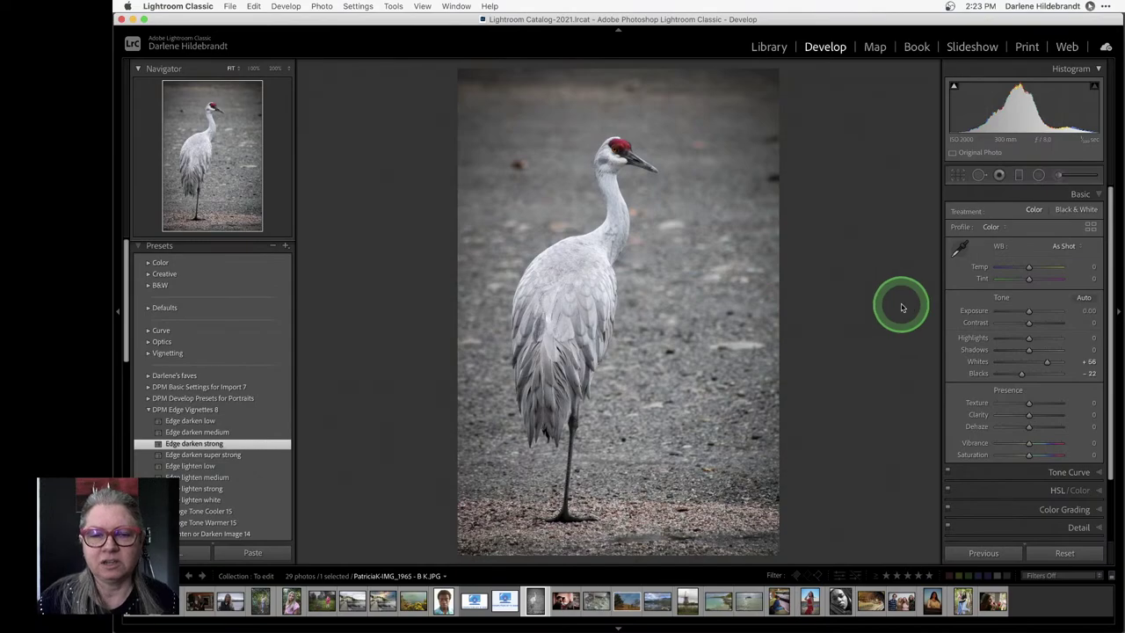
Push Clarity to +100, checking feather detail up close, then make a virtual copy
drag(901, 307, 1034, 416)
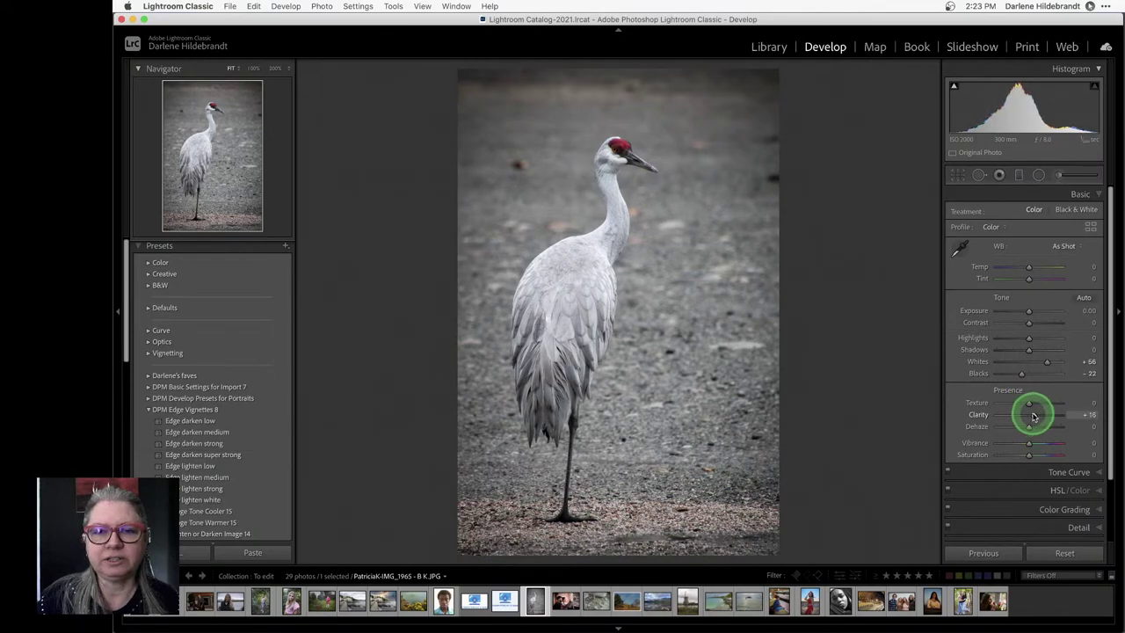
drag(554, 264, 676, 323)
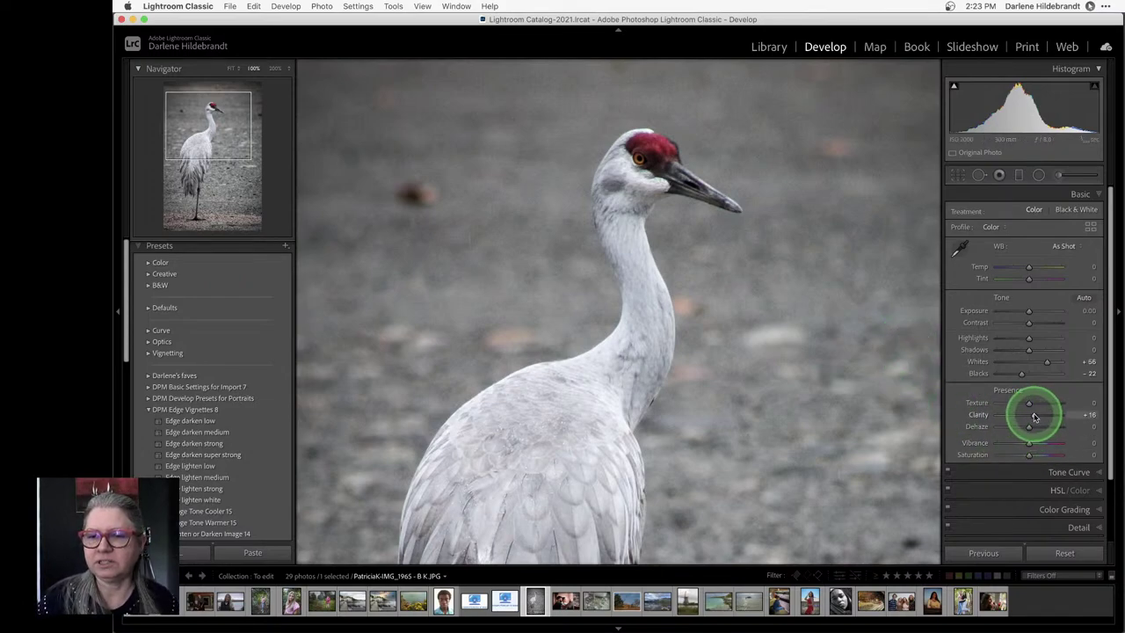
drag(1035, 416, 1082, 414)
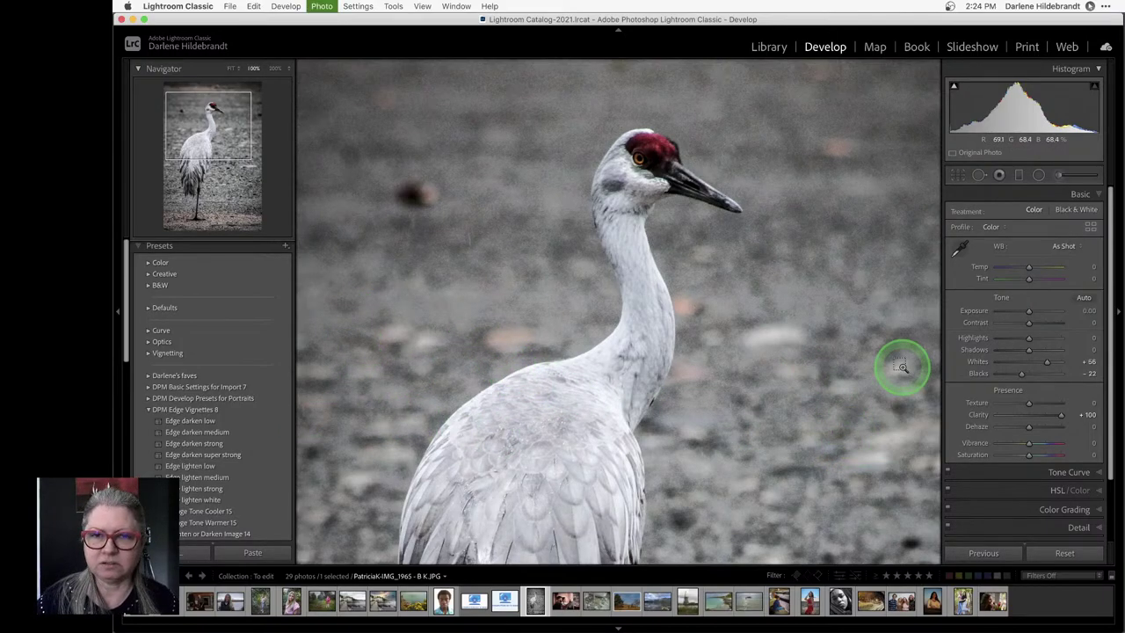
key(super+apostrophe)
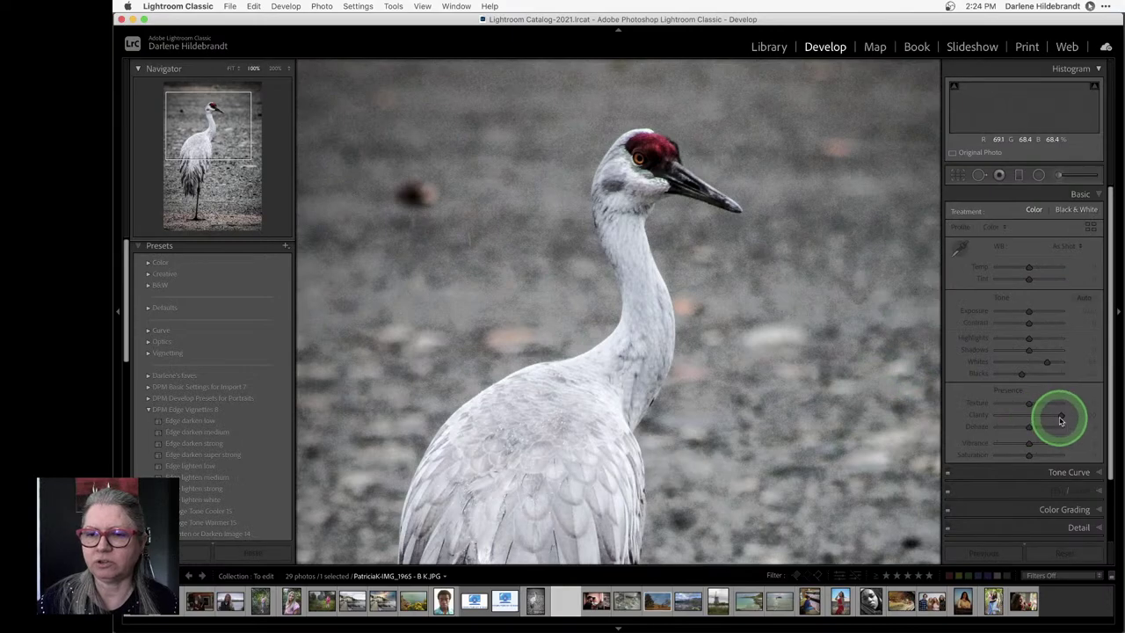
After trying Contrast at extremes, settle on Clarity +15 and Contrast about +34, viewing the whole photo
double_click(1061, 418)
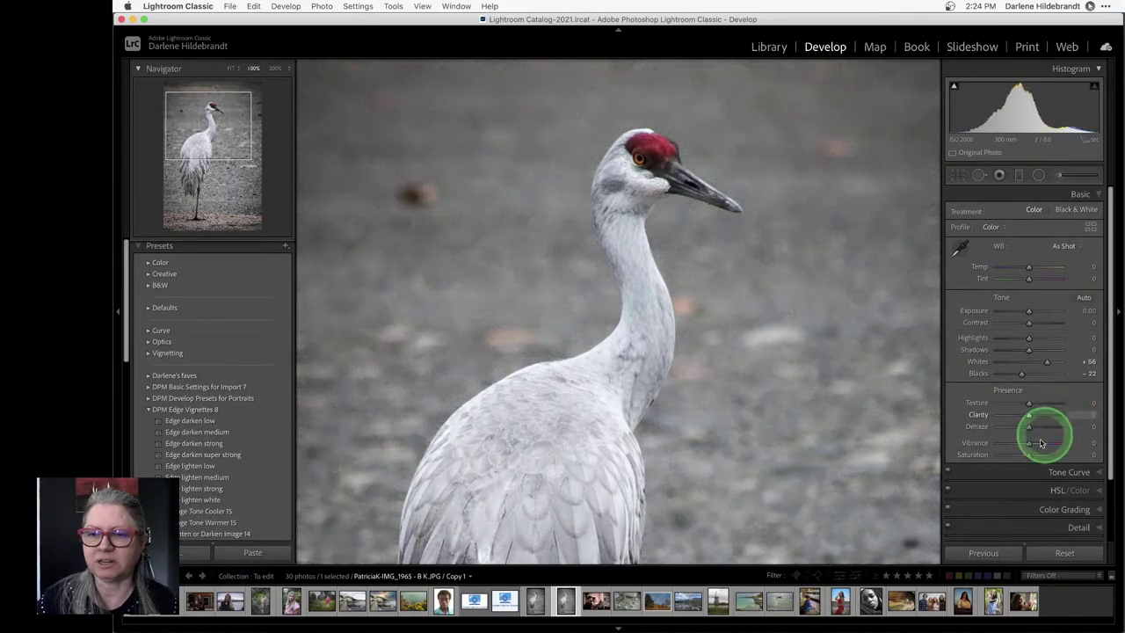
drag(1031, 323, 1075, 321)
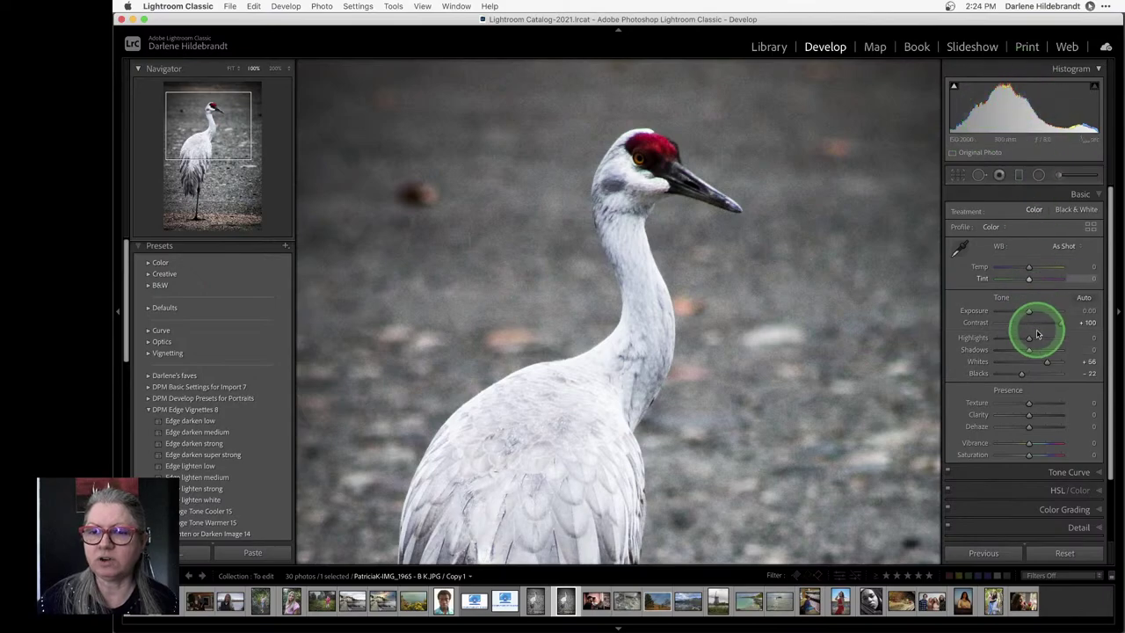
drag(1058, 322, 970, 323)
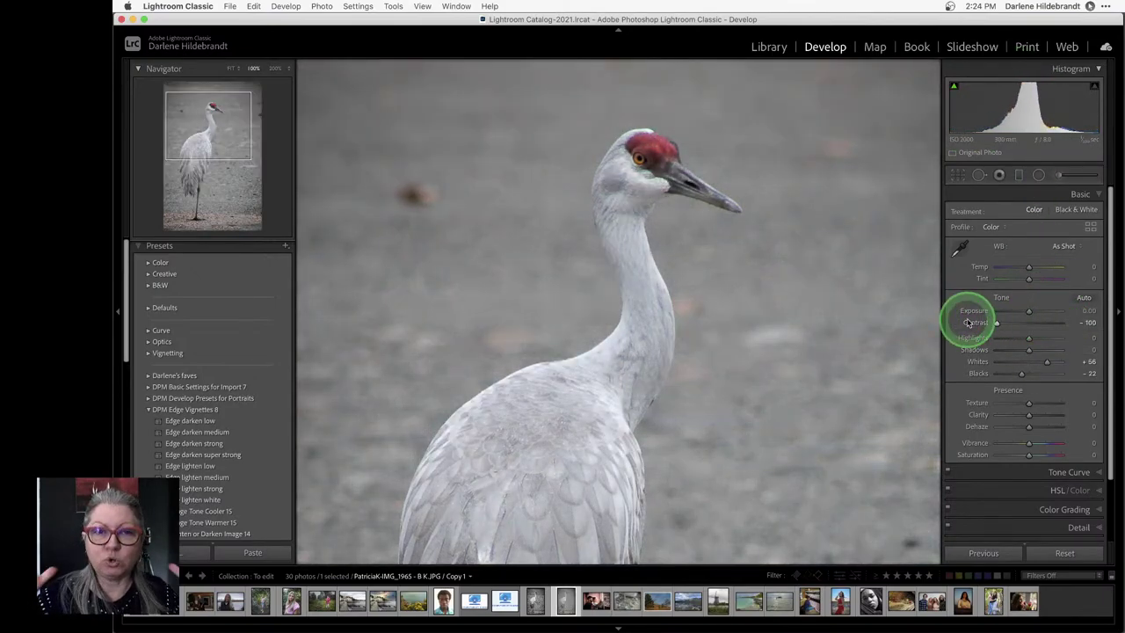
drag(970, 323, 1079, 322)
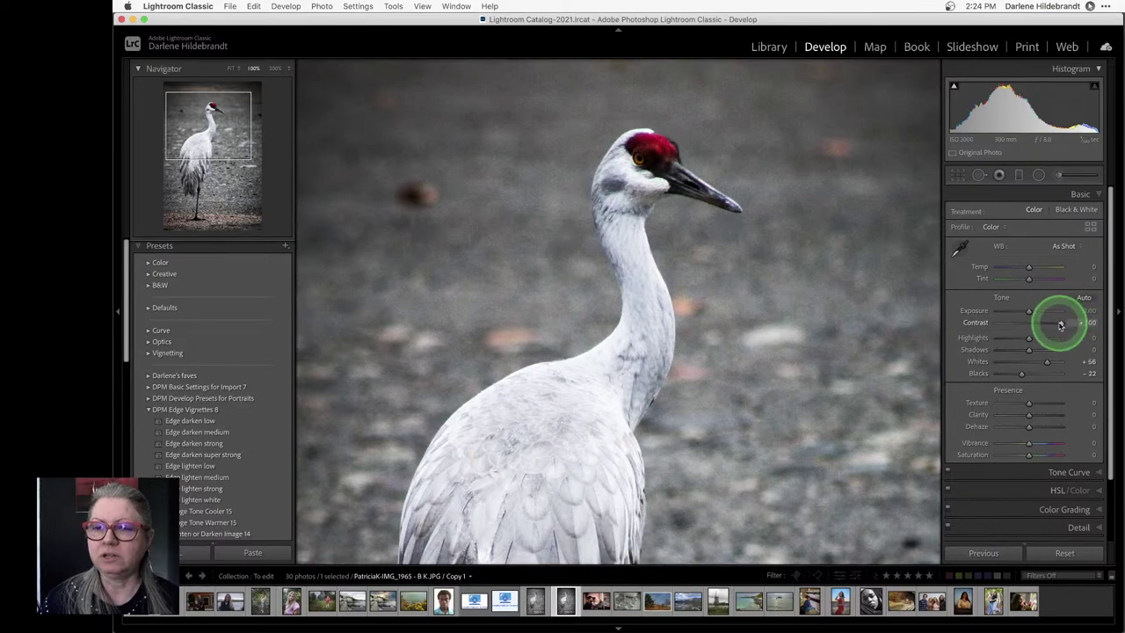
double_click(1060, 323)
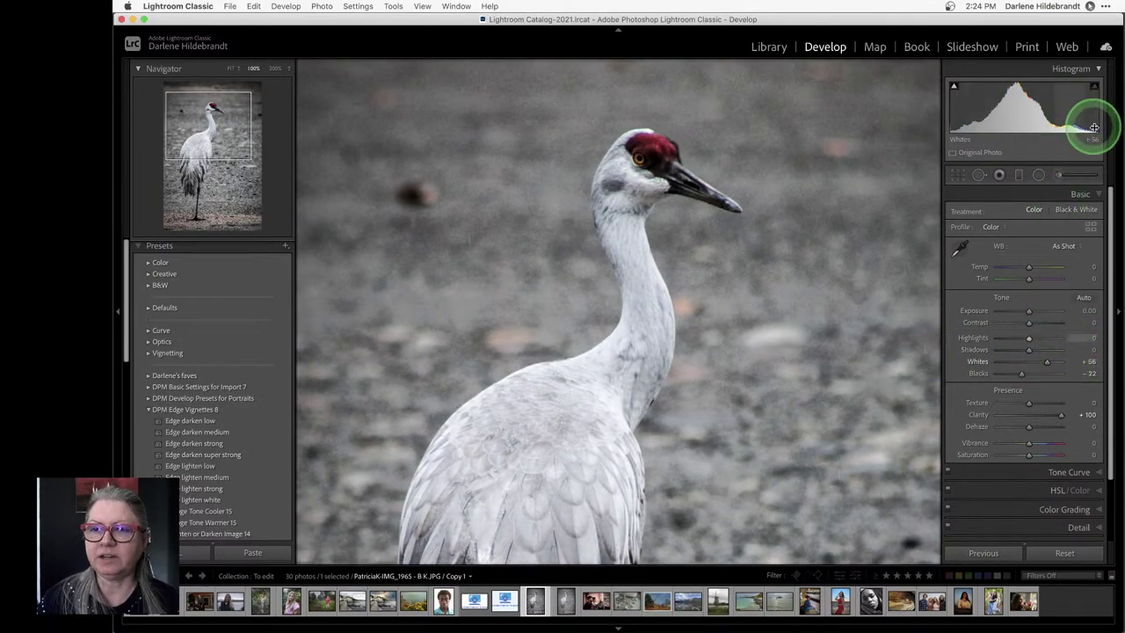
mouse_move(1094, 127)
mouse_down()
mouse_move(958, 129)
mouse_move(1089, 127)
mouse_up()
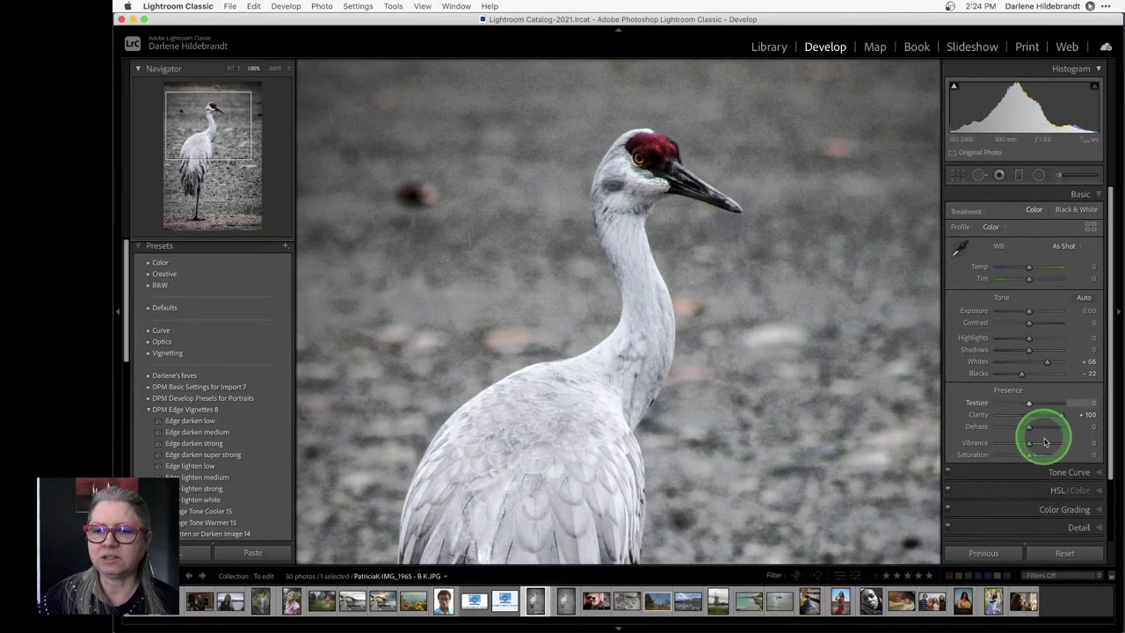
drag(1063, 414, 1033, 415)
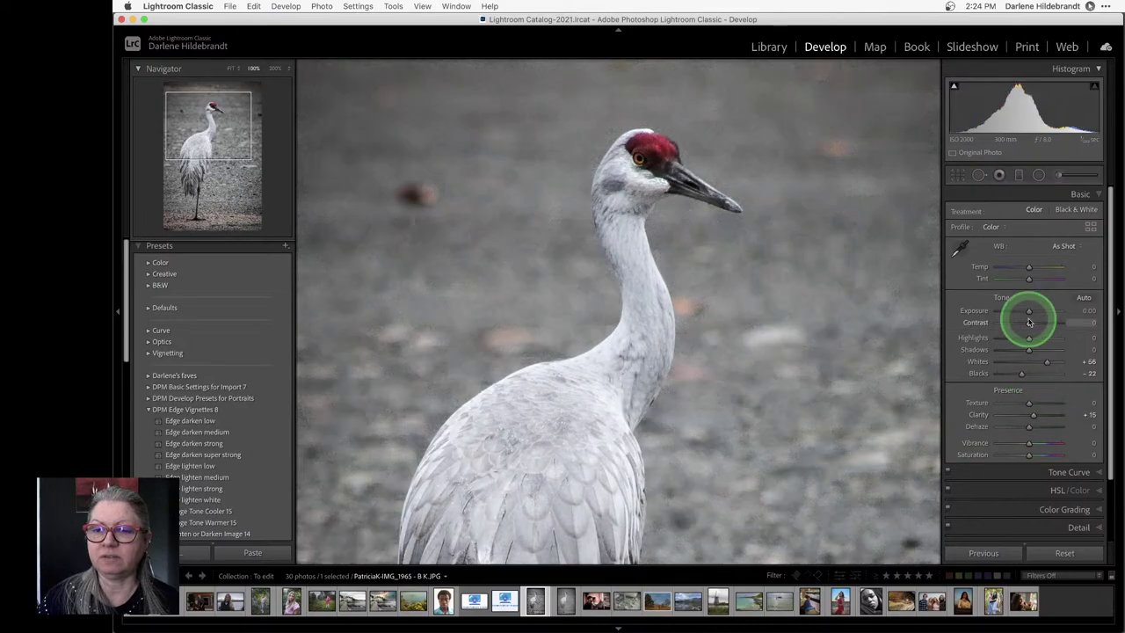
drag(1029, 323, 1040, 325)
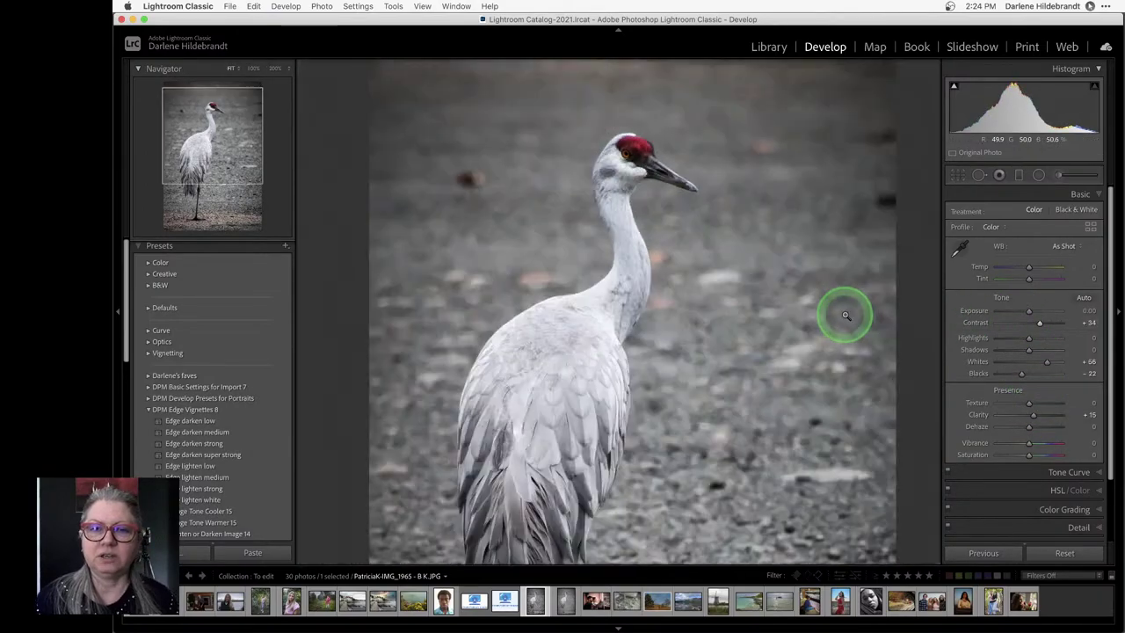
click(844, 317)
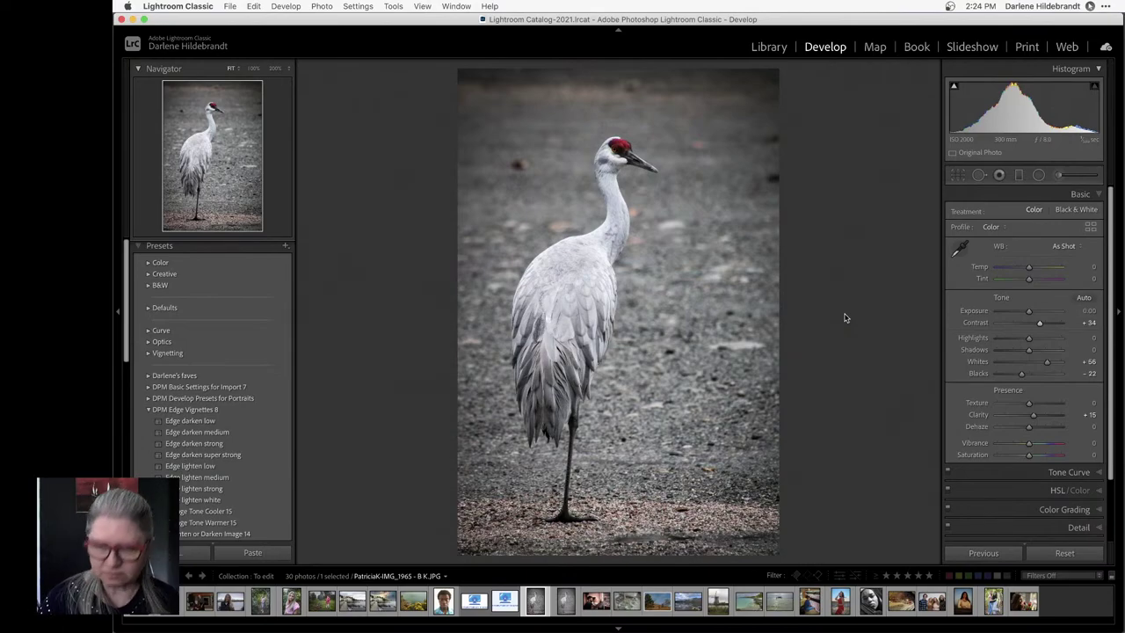
Compare the edit against the original, then return Contrast to 0 after briefly trying +87
key(backslash)
key(backslash)
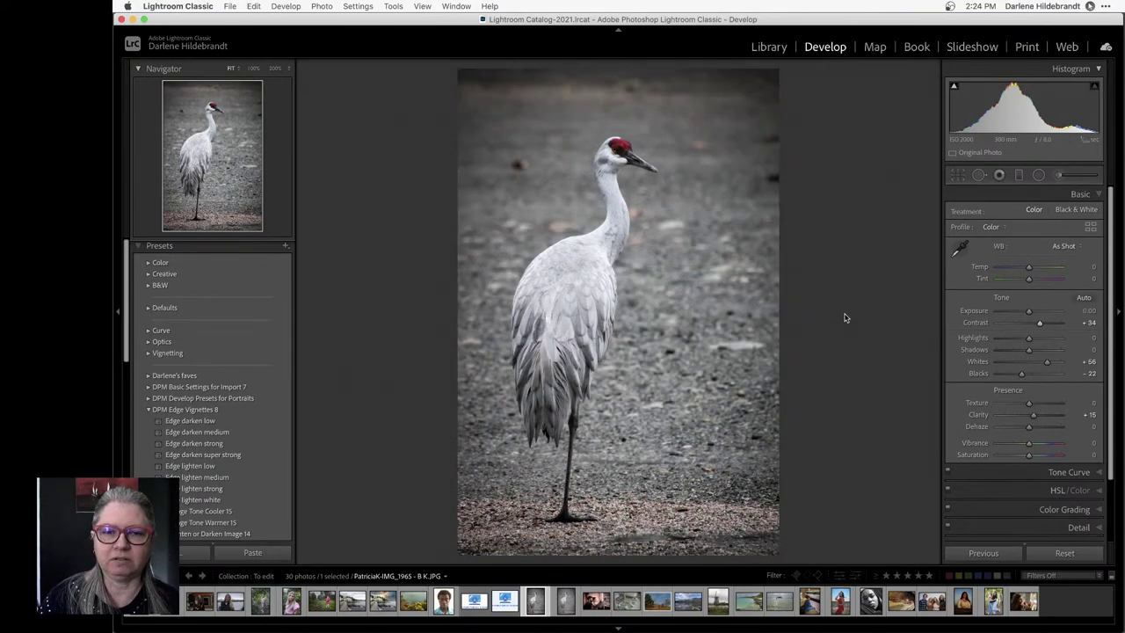
key(backslash)
key(backslash)
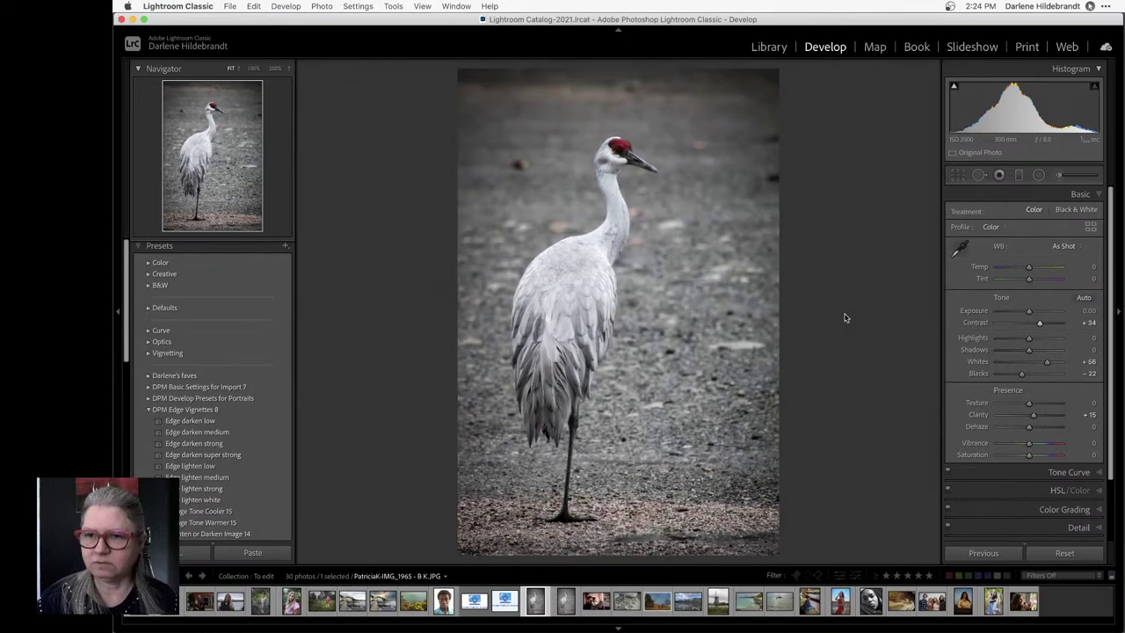
double_click(971, 321)
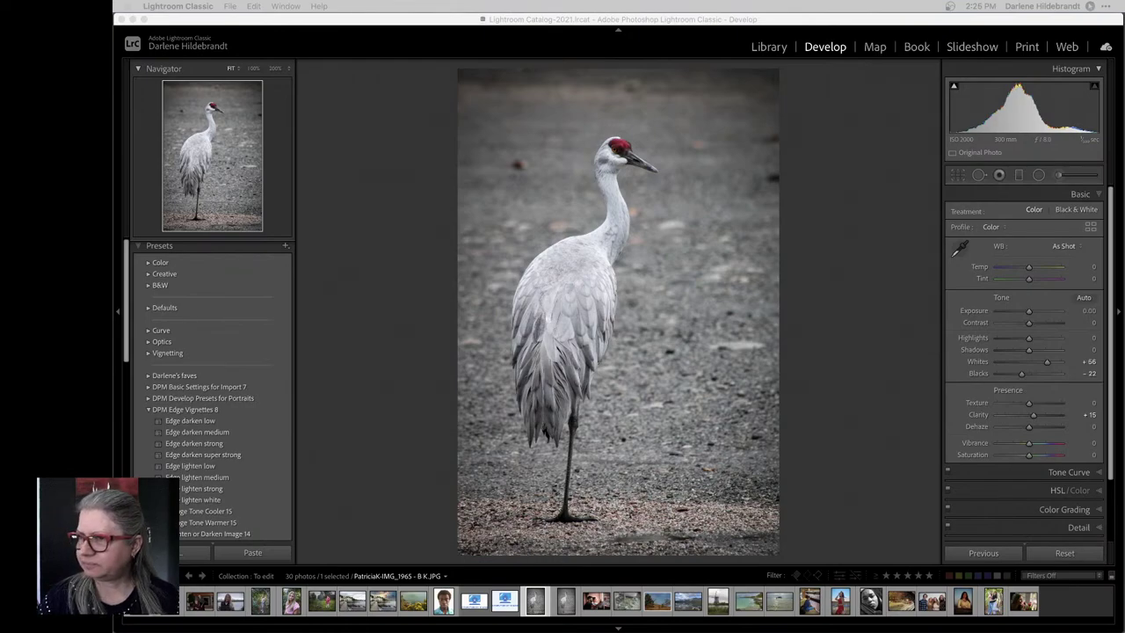
click(844, 324)
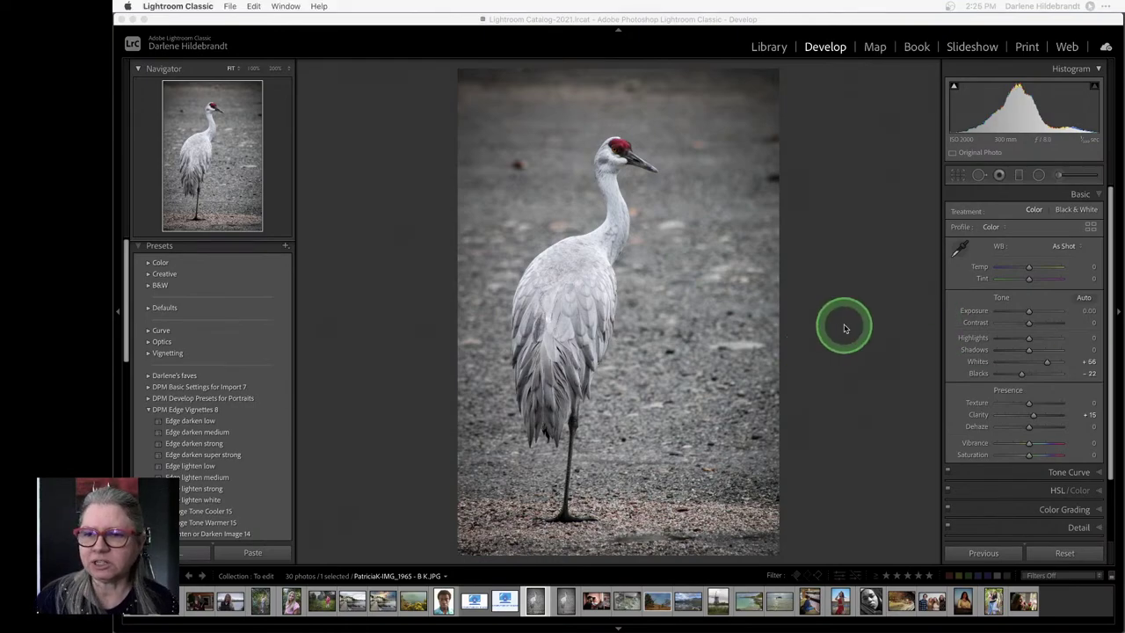
drag(1024, 326, 1057, 326)
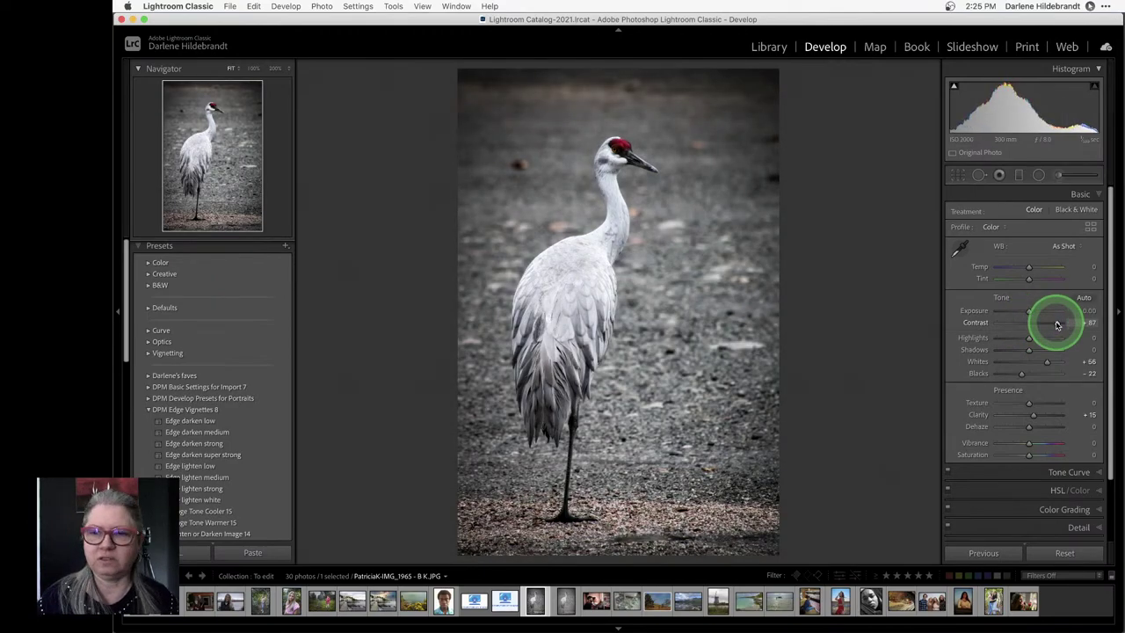
double_click(1058, 325)
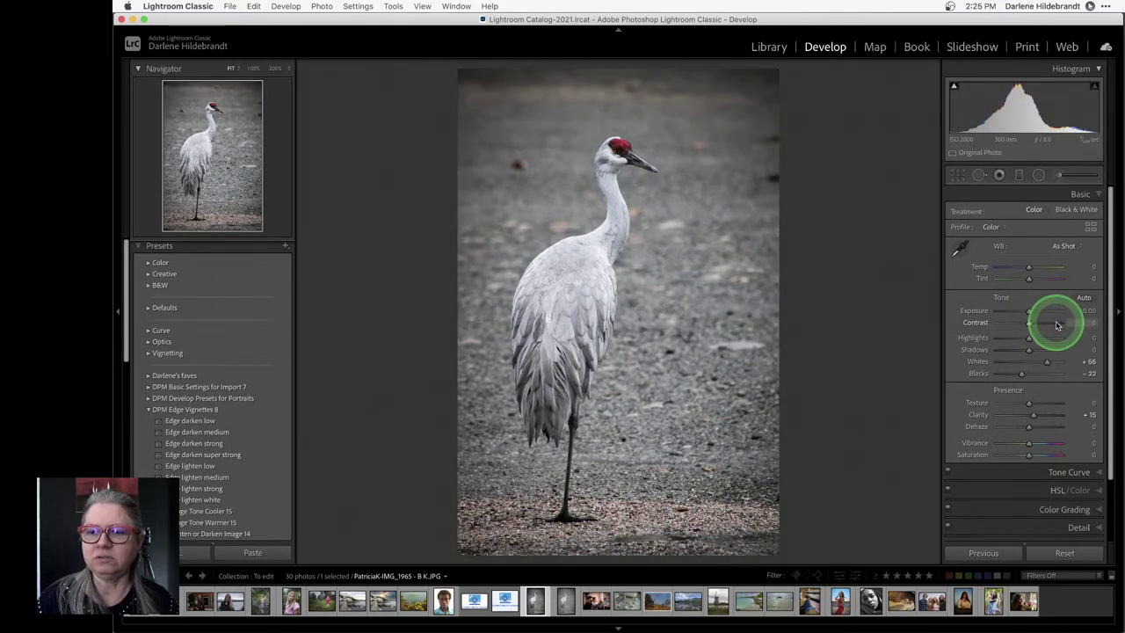
Experiment with the tone curve's black and white endpoints, undoing a darkening change
click(992, 471)
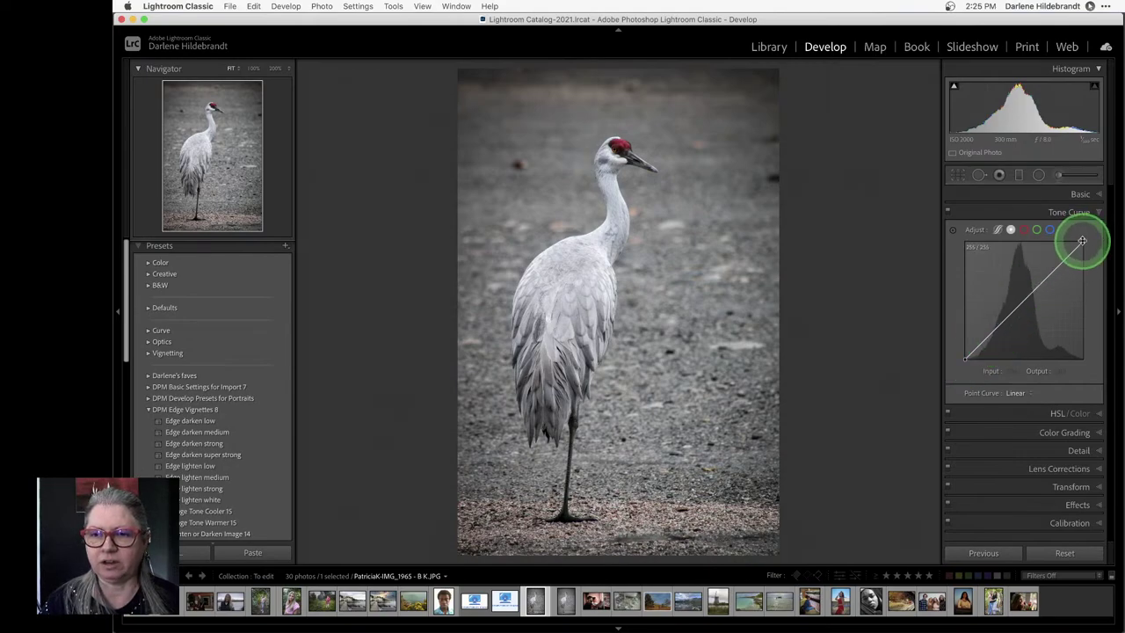
mouse_move(1083, 243)
mouse_down()
mouse_move(1087, 300)
mouse_move(1083, 242)
mouse_up()
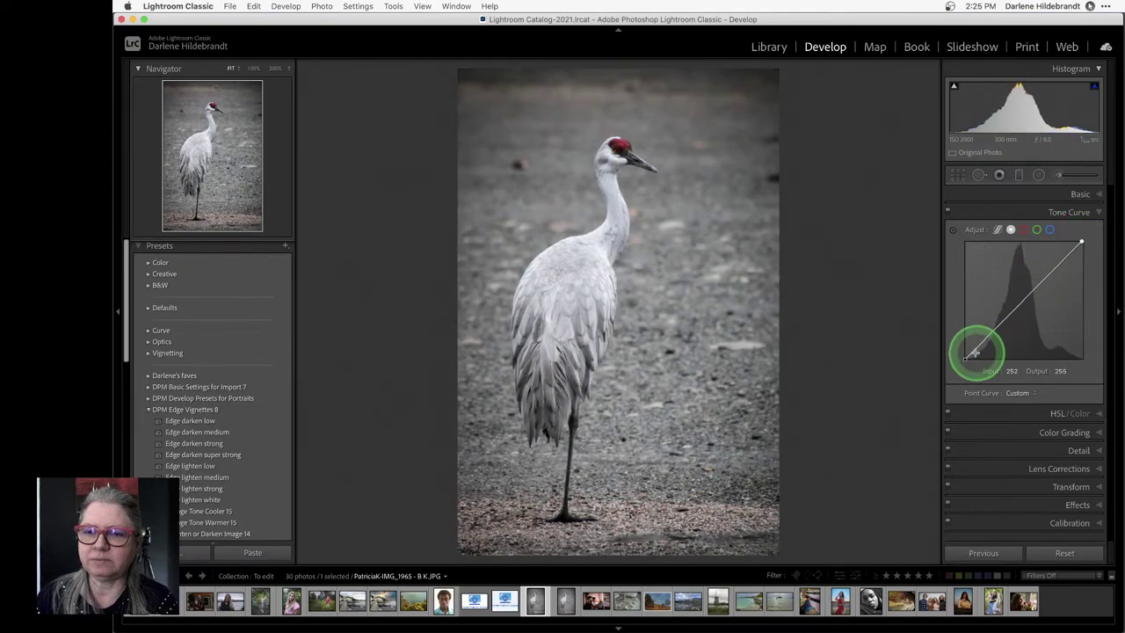
mouse_move(975, 352)
mouse_down()
mouse_move(964, 311)
mouse_move(965, 358)
mouse_up()
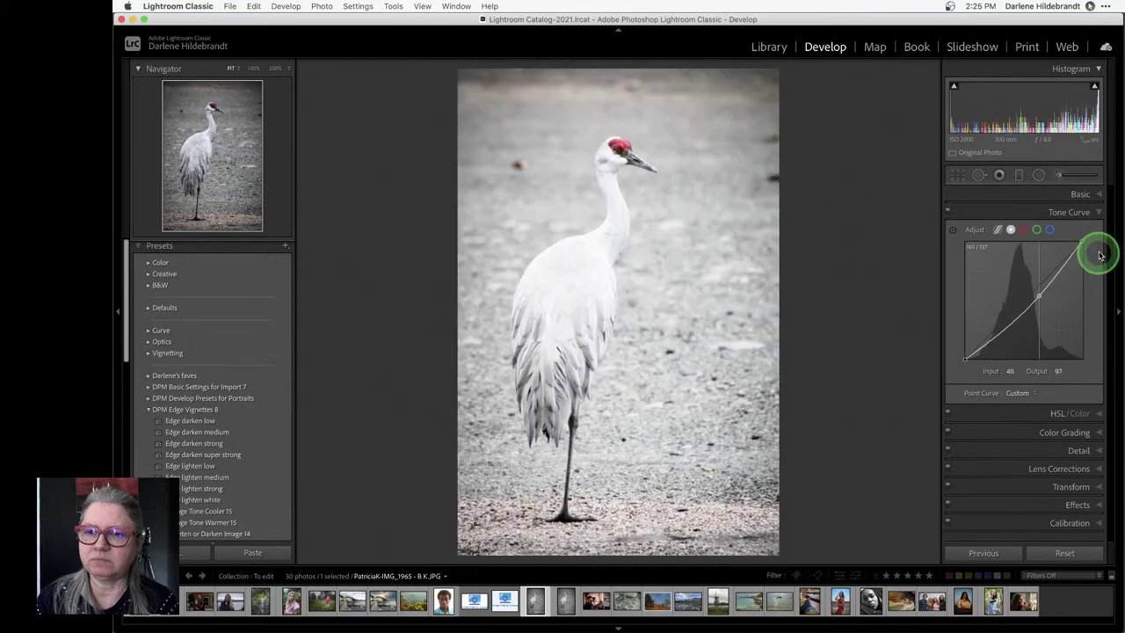
drag(1100, 255, 1080, 267)
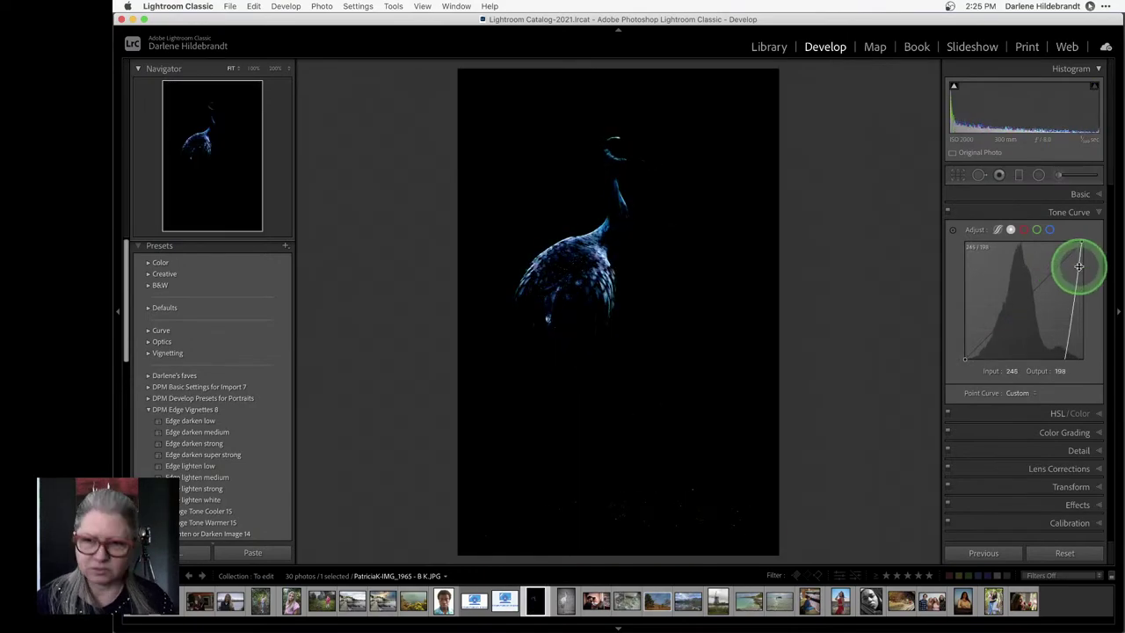
key(super+z)
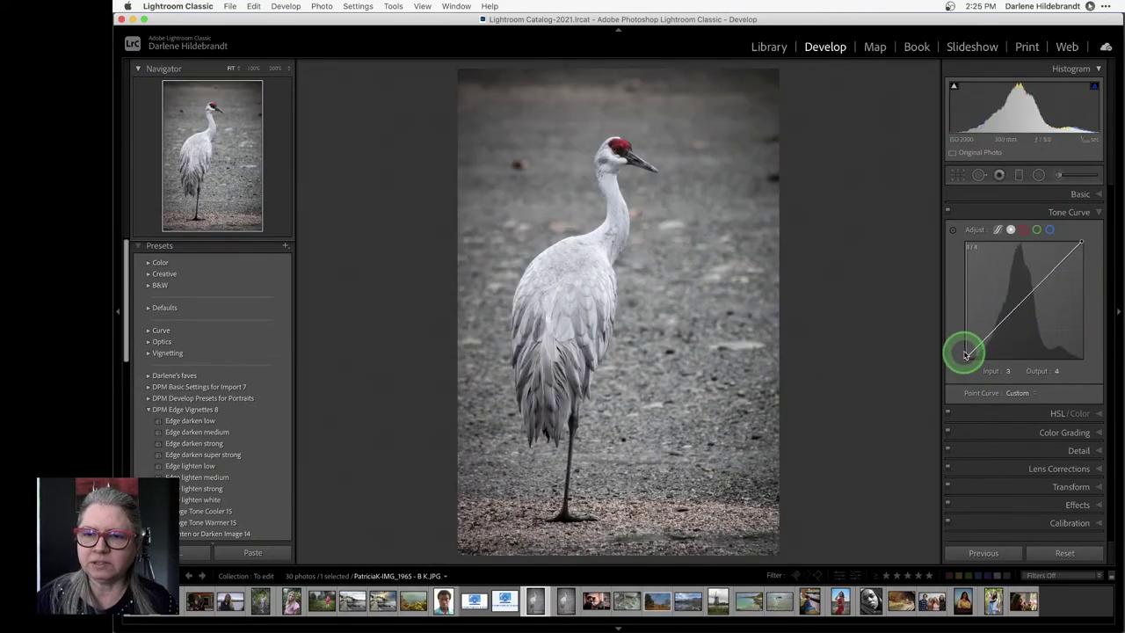
mouse_move(966, 355)
mouse_down()
mouse_move(958, 299)
mouse_move(957, 378)
mouse_move(1002, 380)
mouse_move(944, 377)
mouse_move(965, 358)
mouse_up()
click(1037, 294)
drag(1038, 295, 1084, 240)
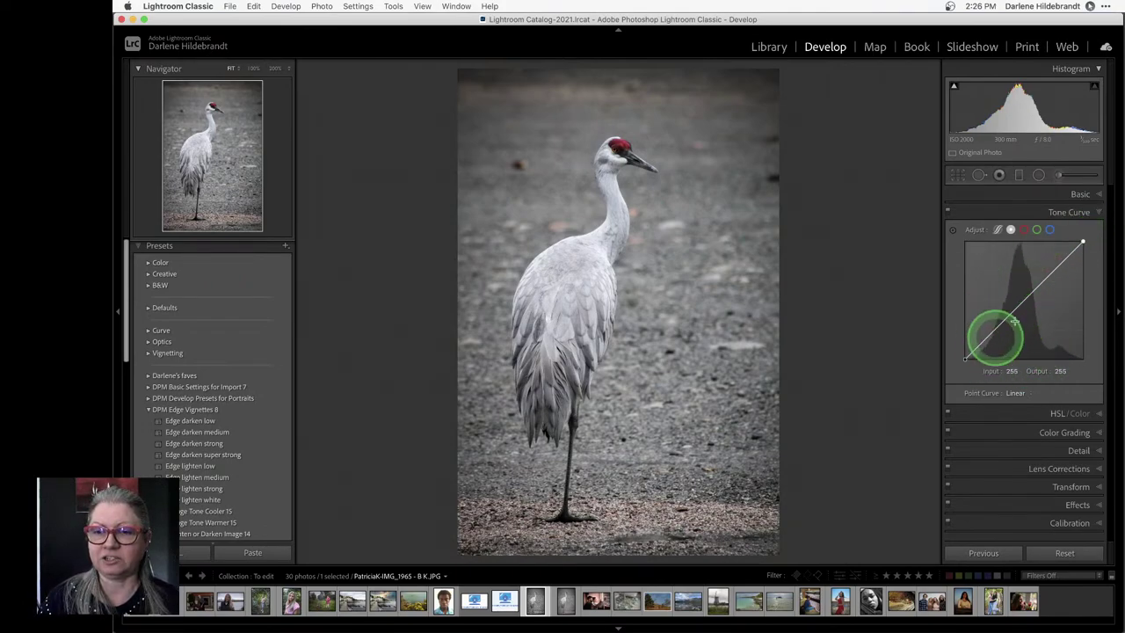
Build an S-curve by lifting the midtones and darkening the shadows, comparing with the curve off
click(1049, 277)
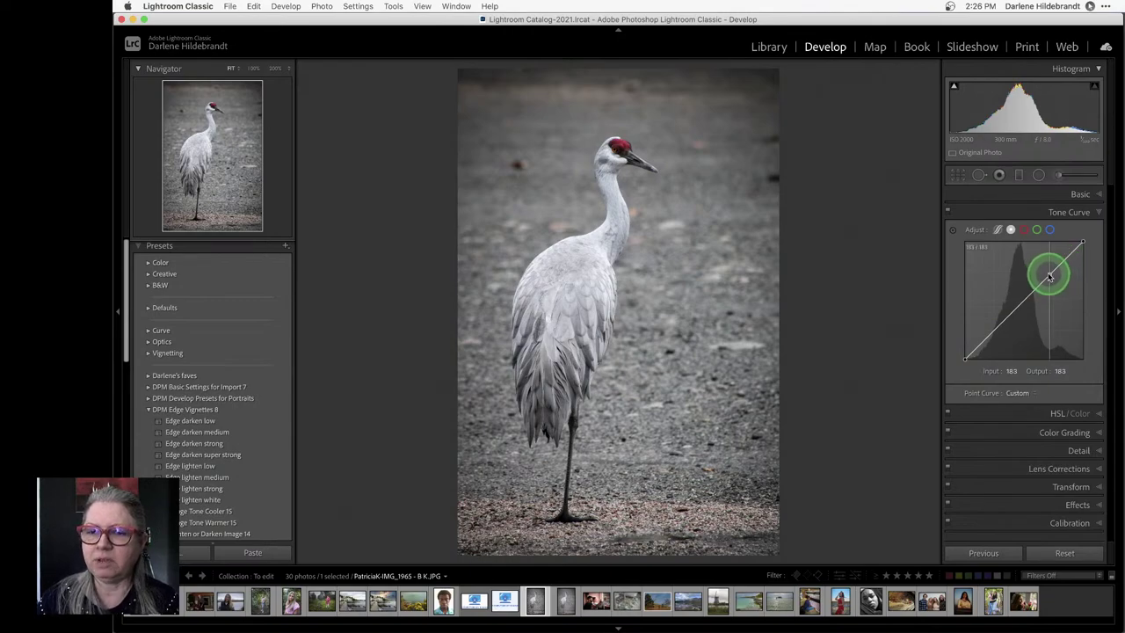
drag(1049, 277, 1043, 269)
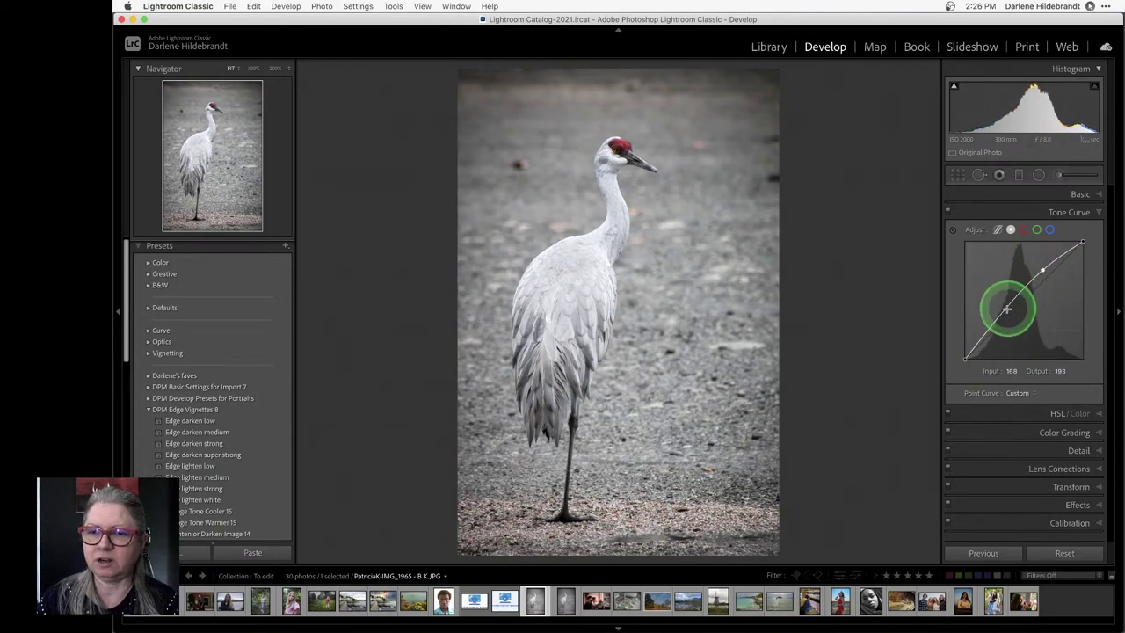
drag(994, 324, 1003, 337)
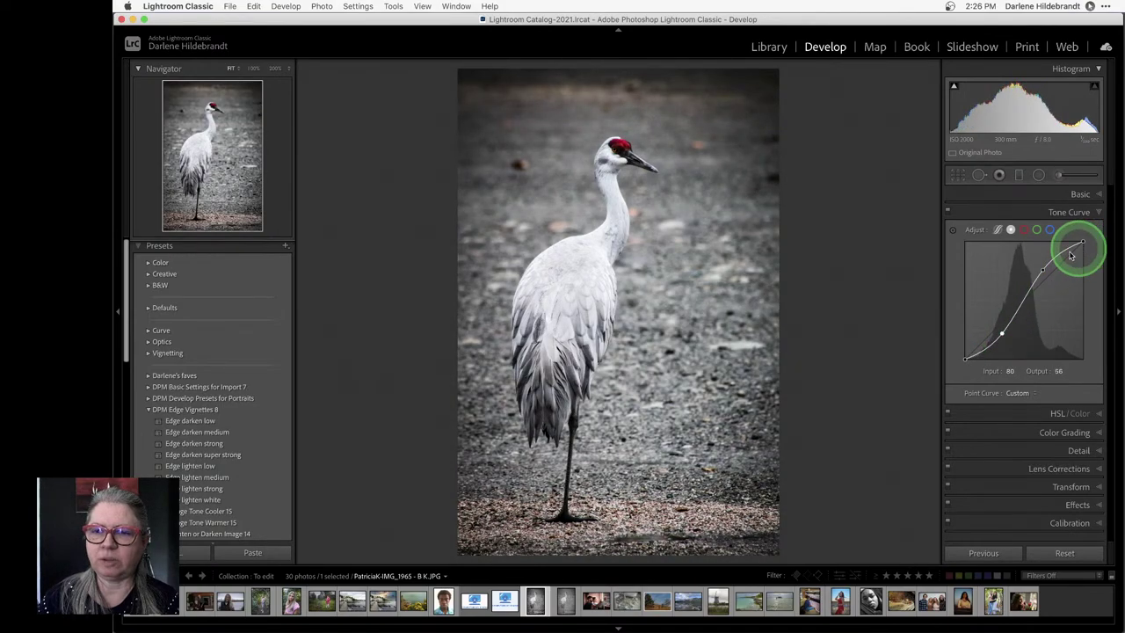
click(1040, 273)
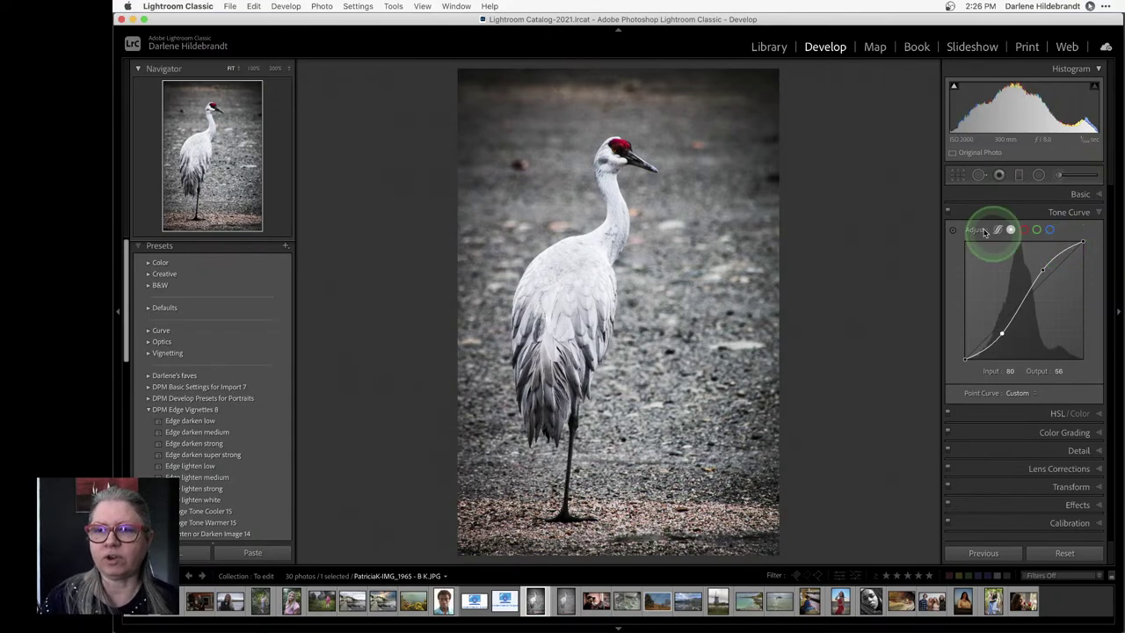
click(948, 213)
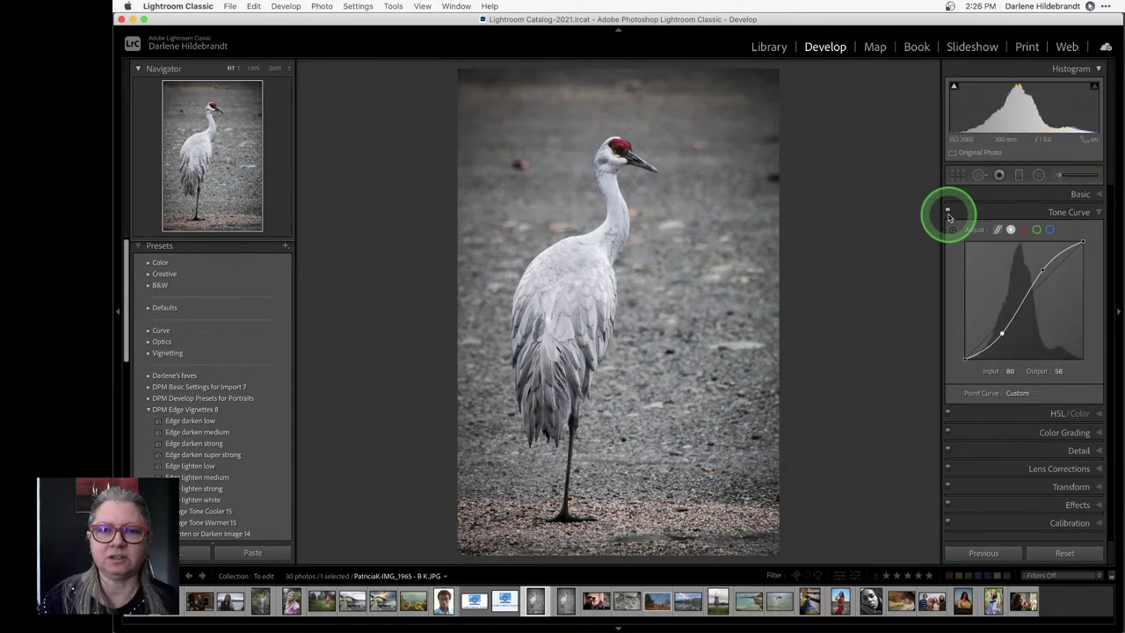
click(948, 213)
click(948, 212)
click(947, 212)
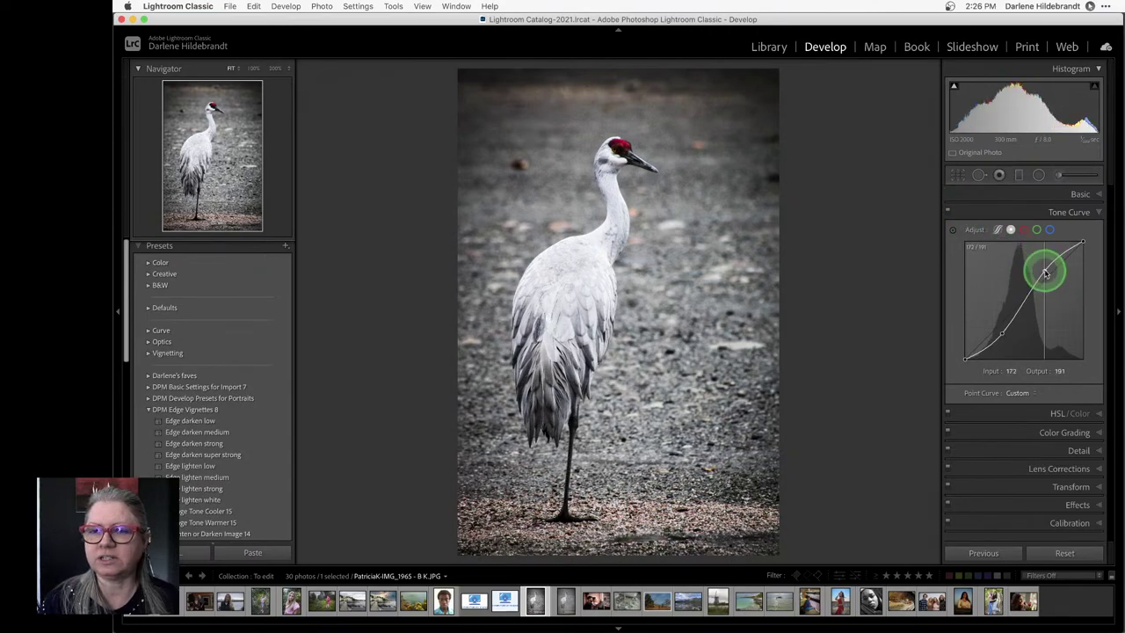
Refine the S-curve points to 66→53 and 190→195, comparing the curve on and off
drag(1033, 300, 1026, 301)
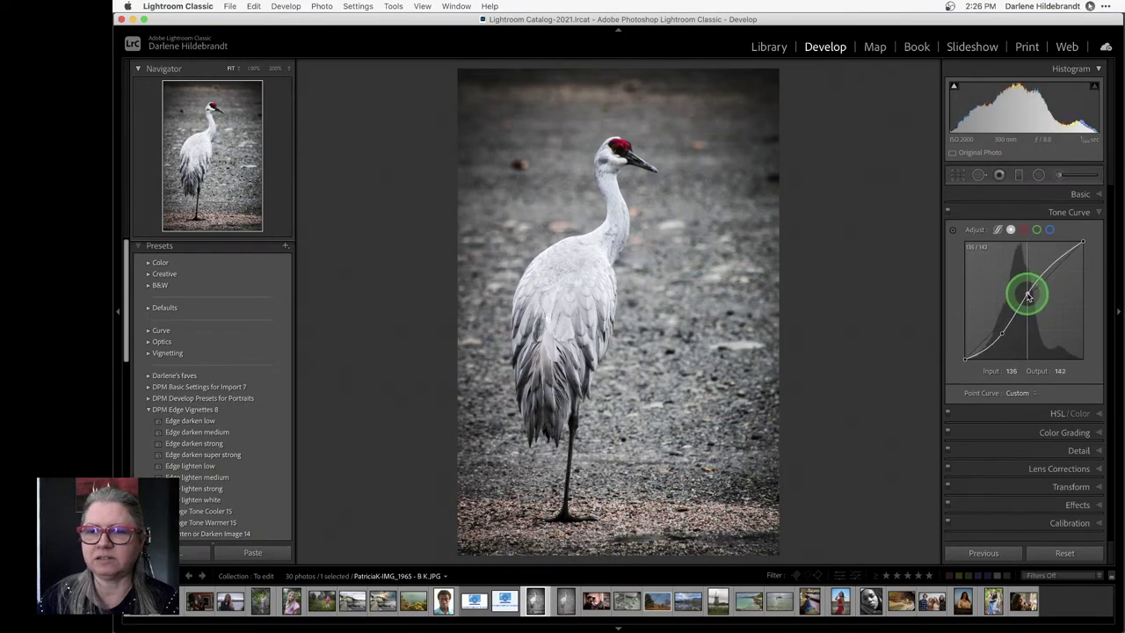
mouse_move(1052, 273)
mouse_down()
mouse_move(1050, 261)
mouse_move(1053, 269)
mouse_up()
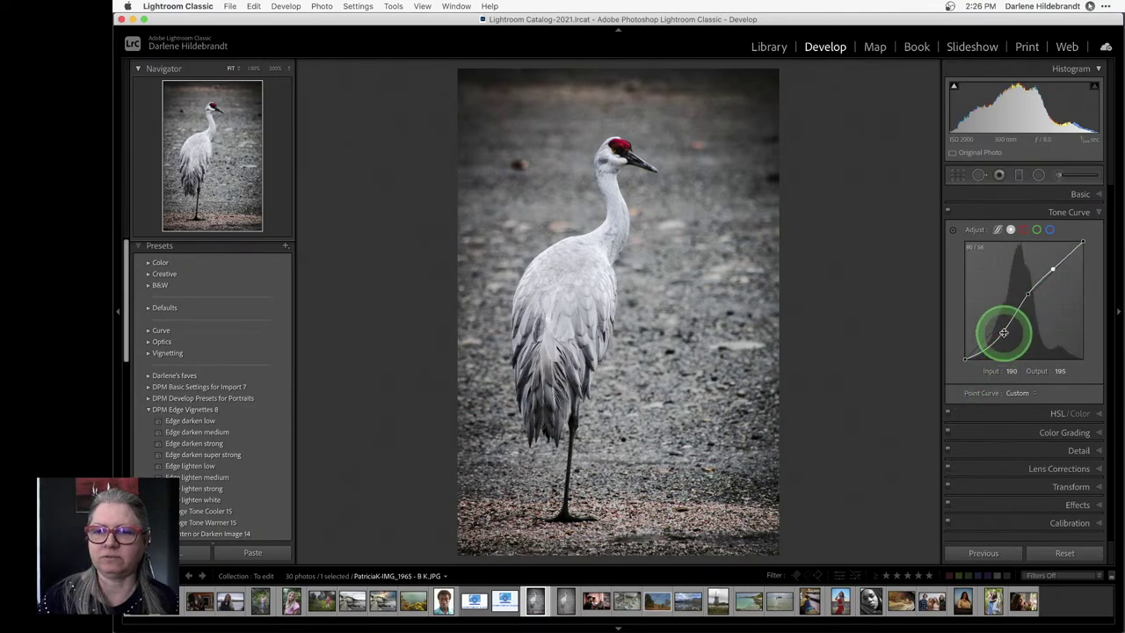
drag(997, 334, 996, 338)
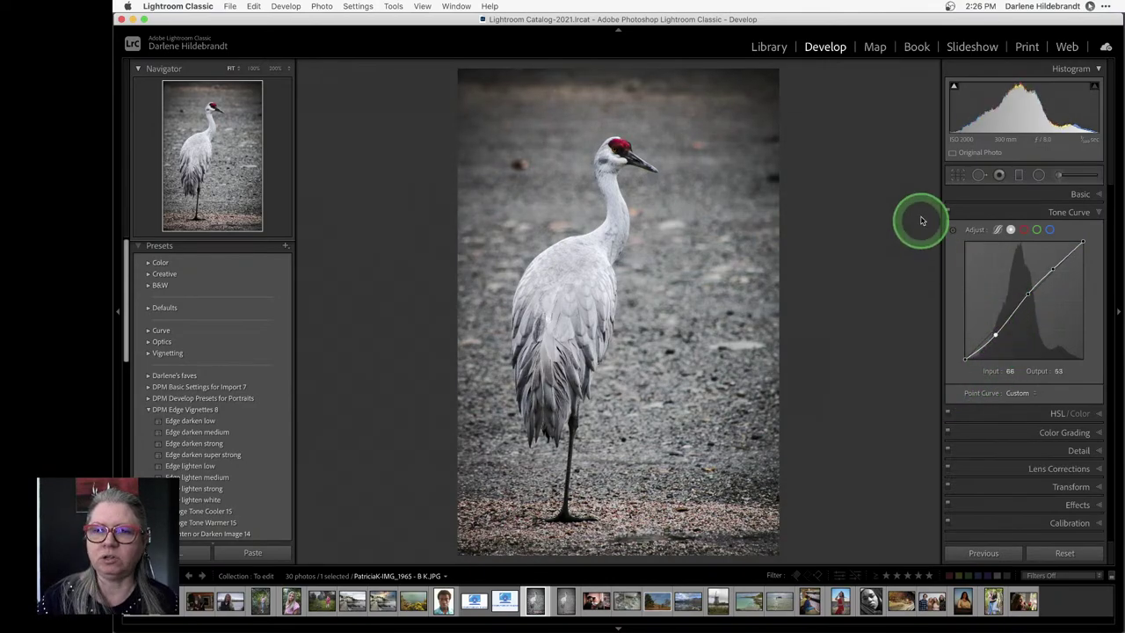
click(949, 214)
click(949, 213)
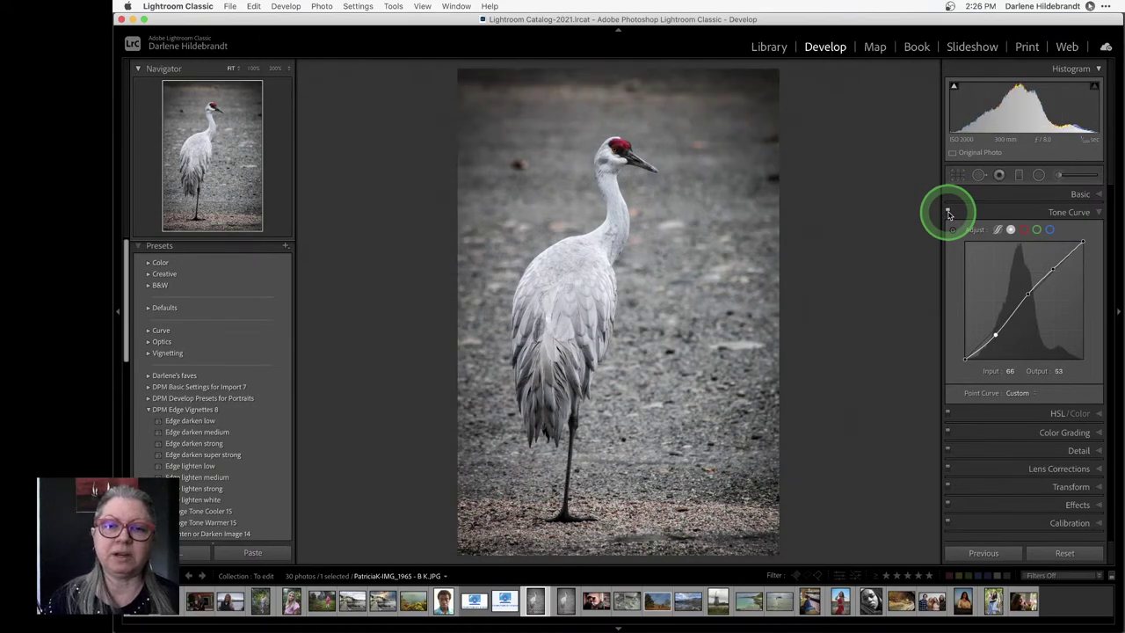
click(948, 213)
click(948, 214)
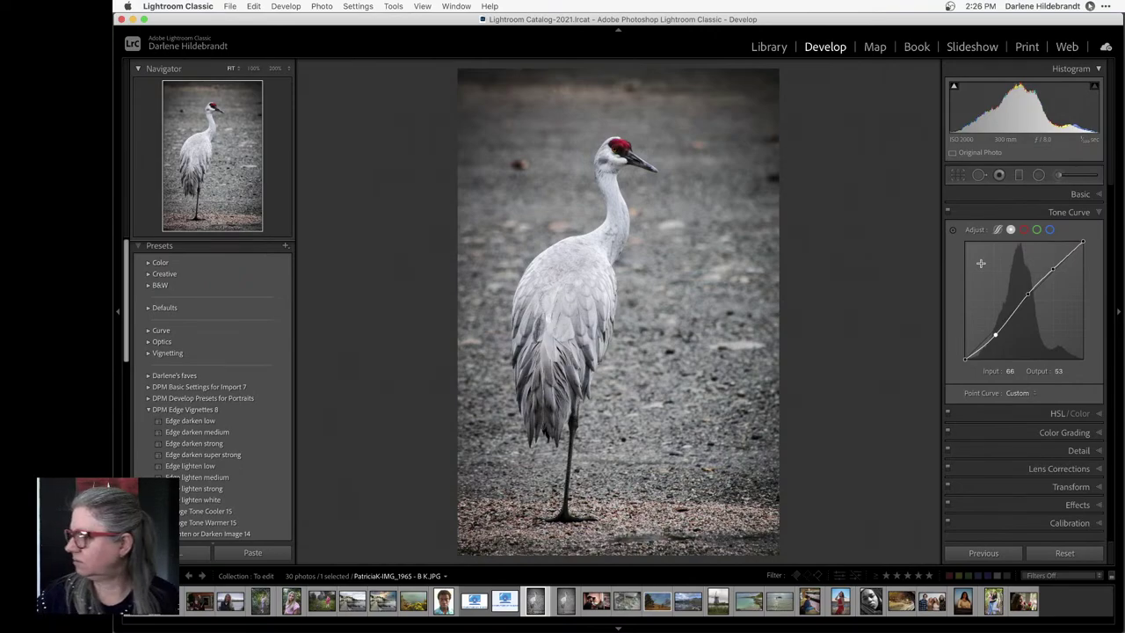
click(981, 263)
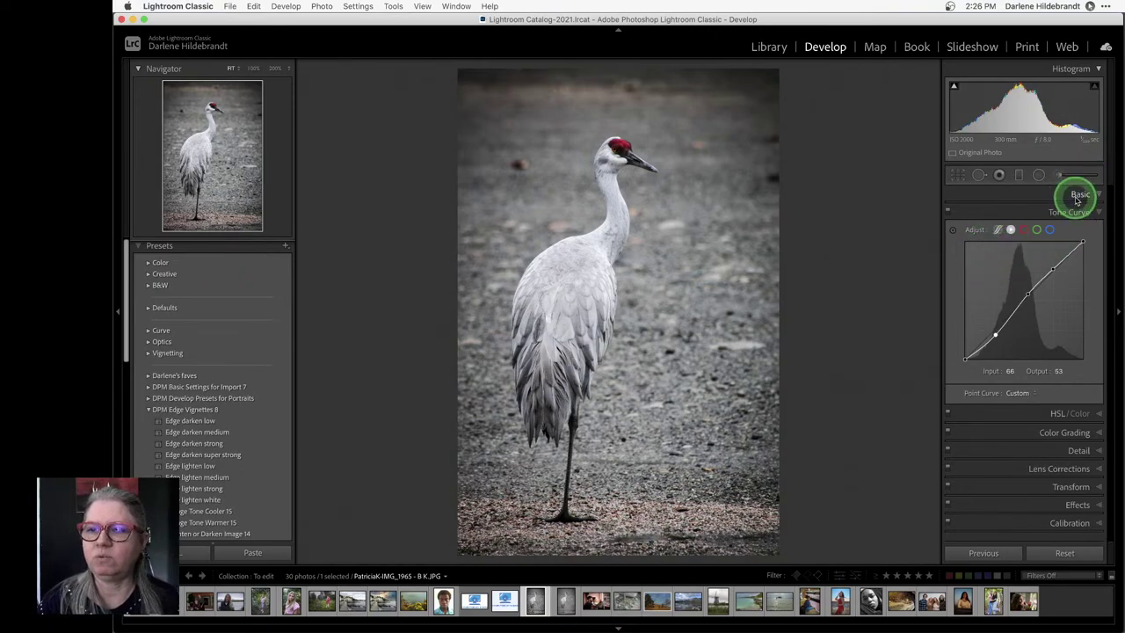
Try Texture and Clarity at 100 at 100% zoom, then reset Texture to 0 and set Clarity to +18
click(1079, 195)
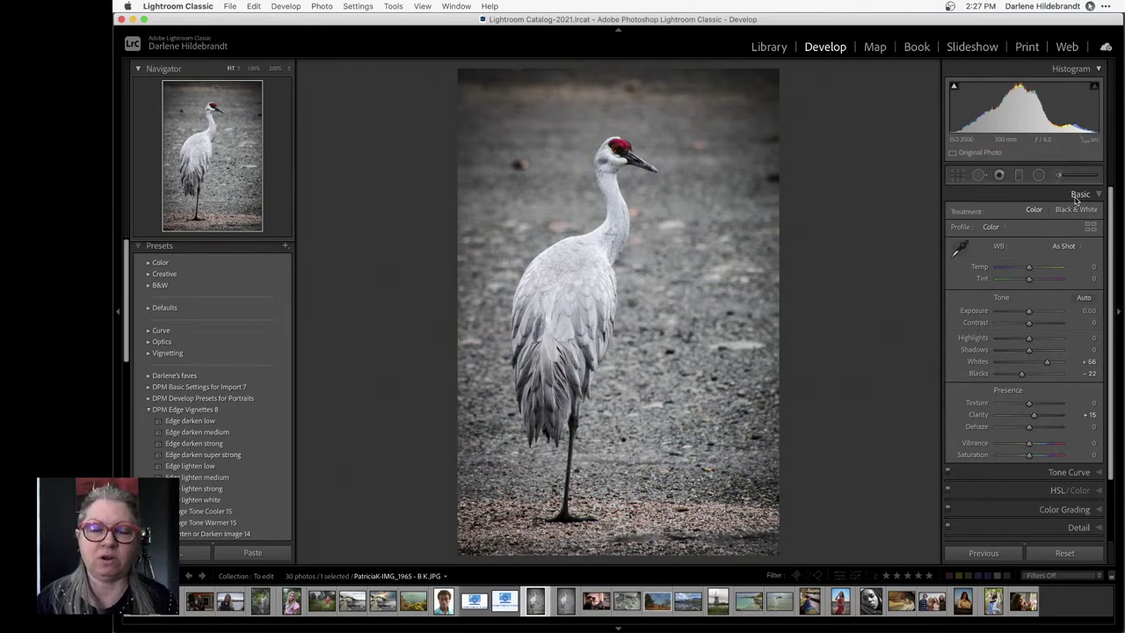
click(1011, 267)
click(964, 378)
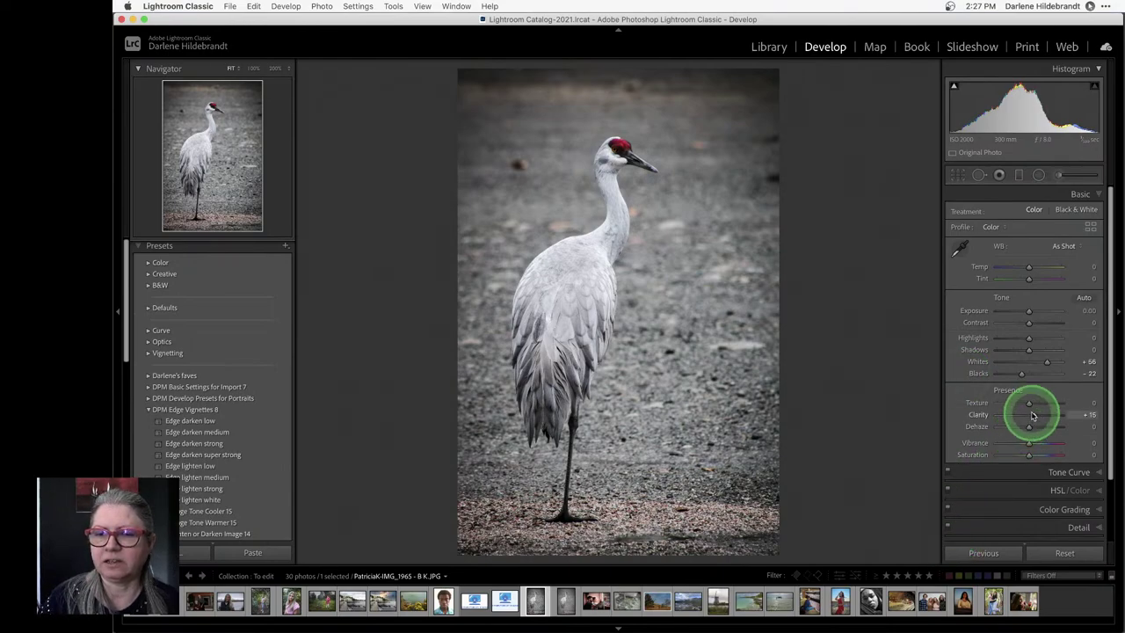
drag(1035, 416, 1066, 405)
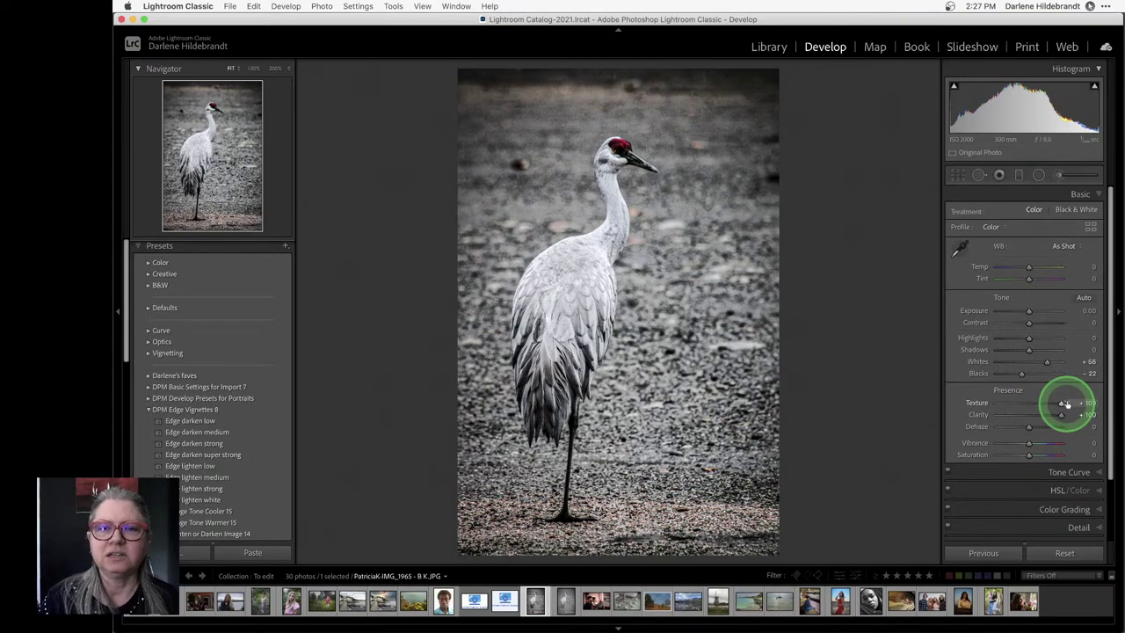
click(583, 261)
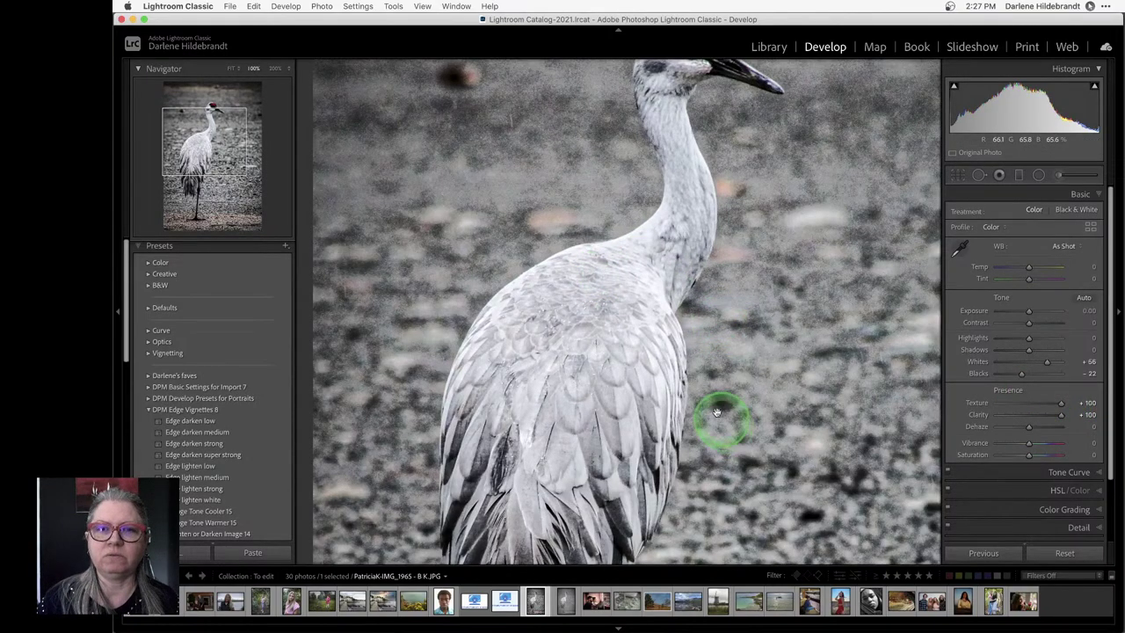
drag(729, 239, 644, 308)
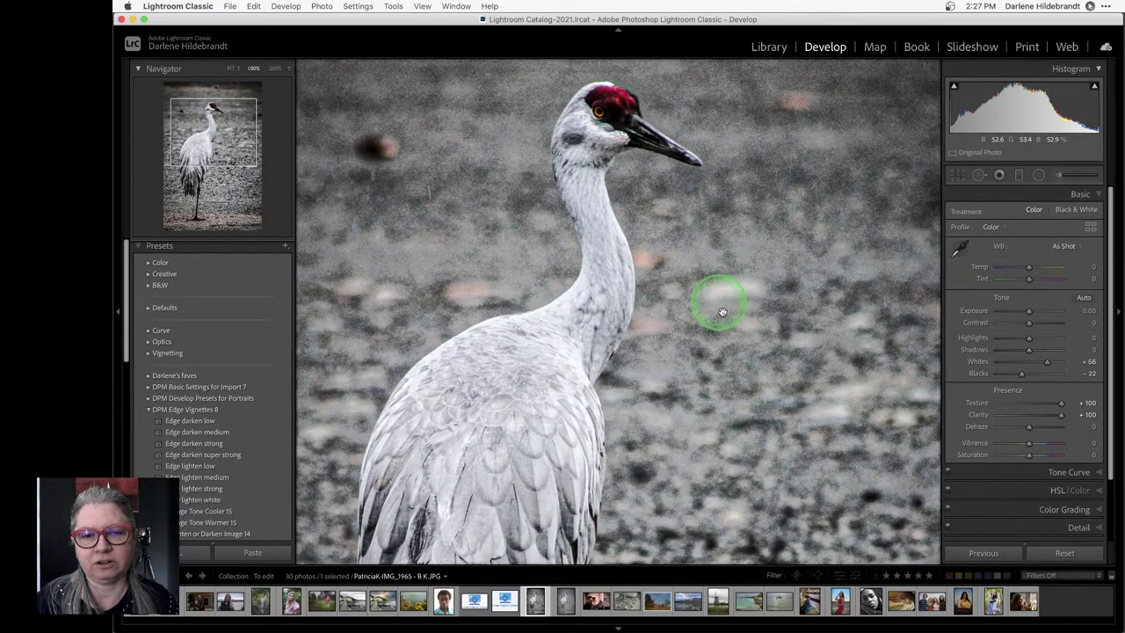
double_click(1062, 404)
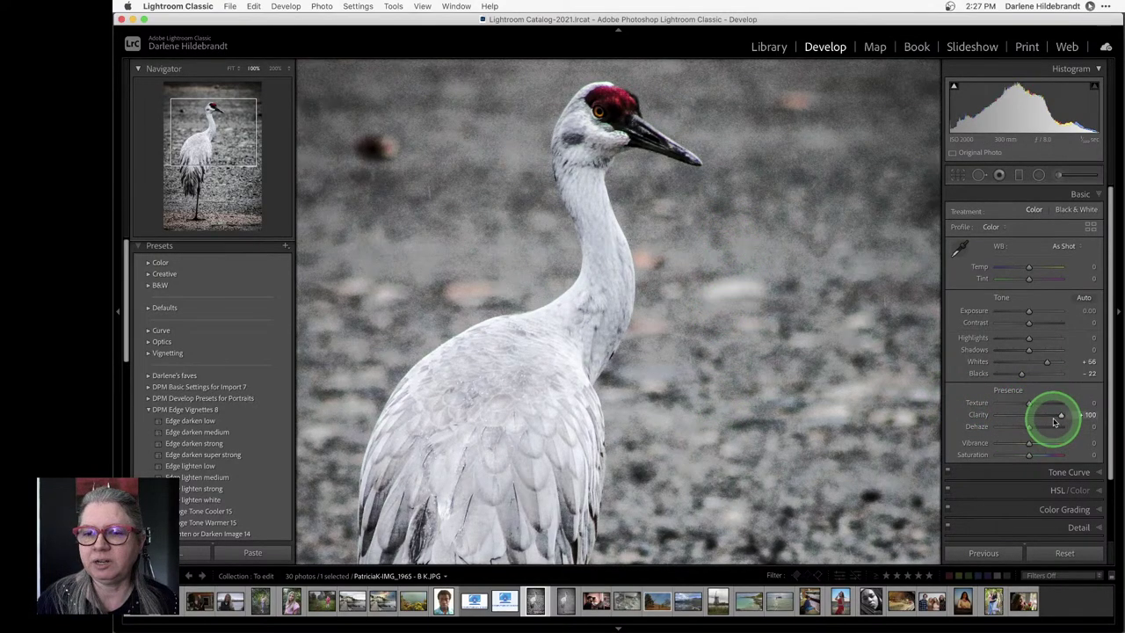
drag(1062, 416, 1035, 416)
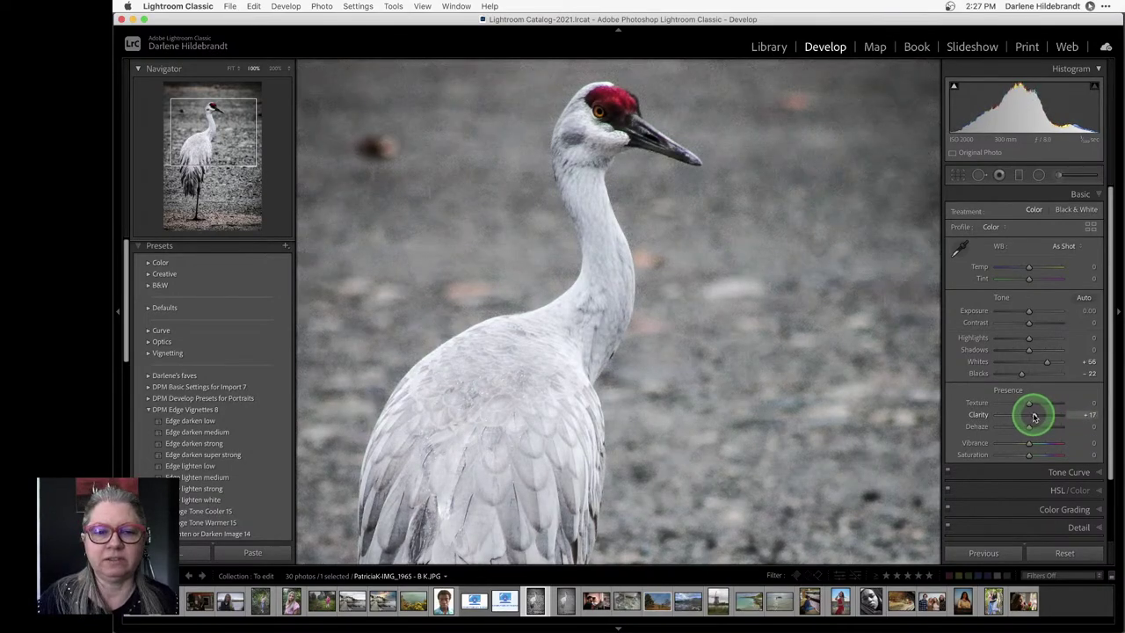
drag(1035, 416, 1035, 417)
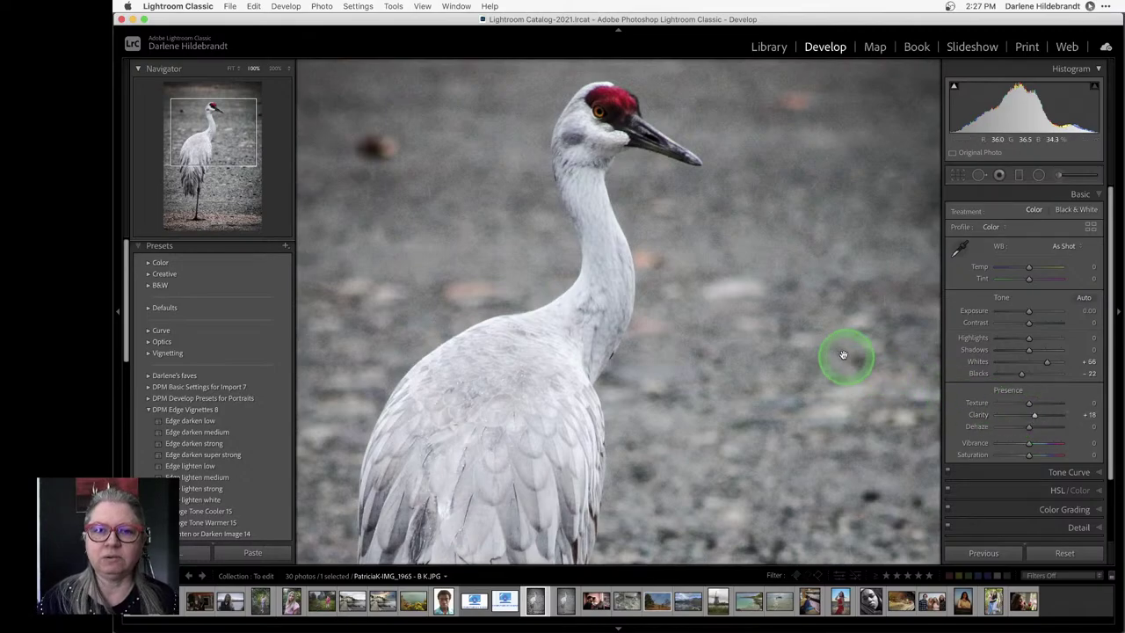
click(813, 352)
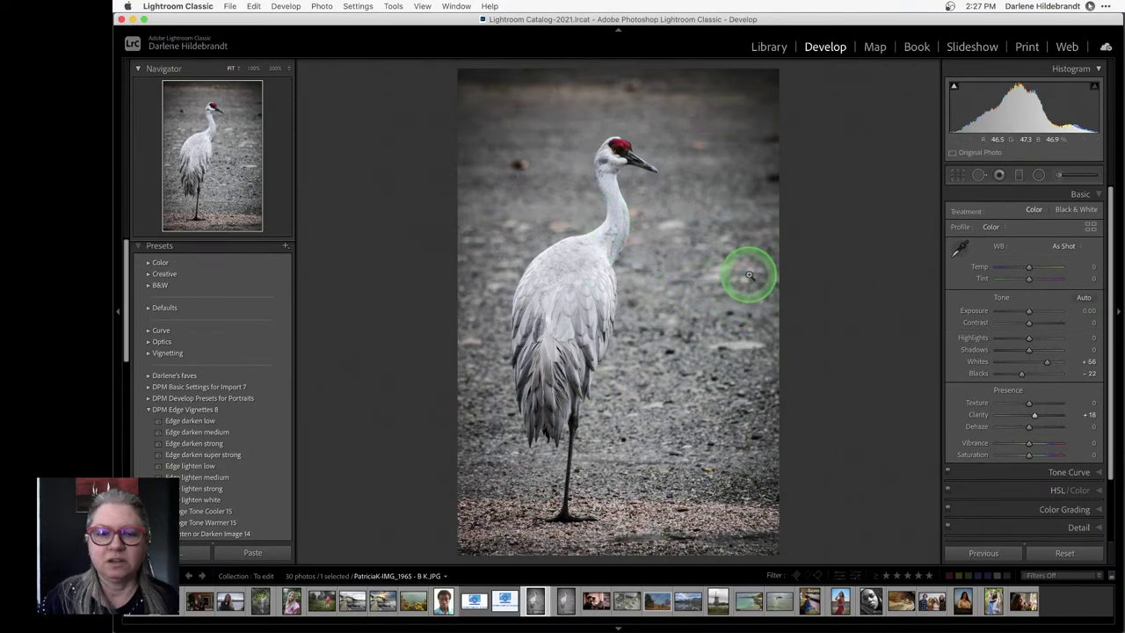
Zoom the crane photo to 66% and reposition it slightly
click(287, 67)
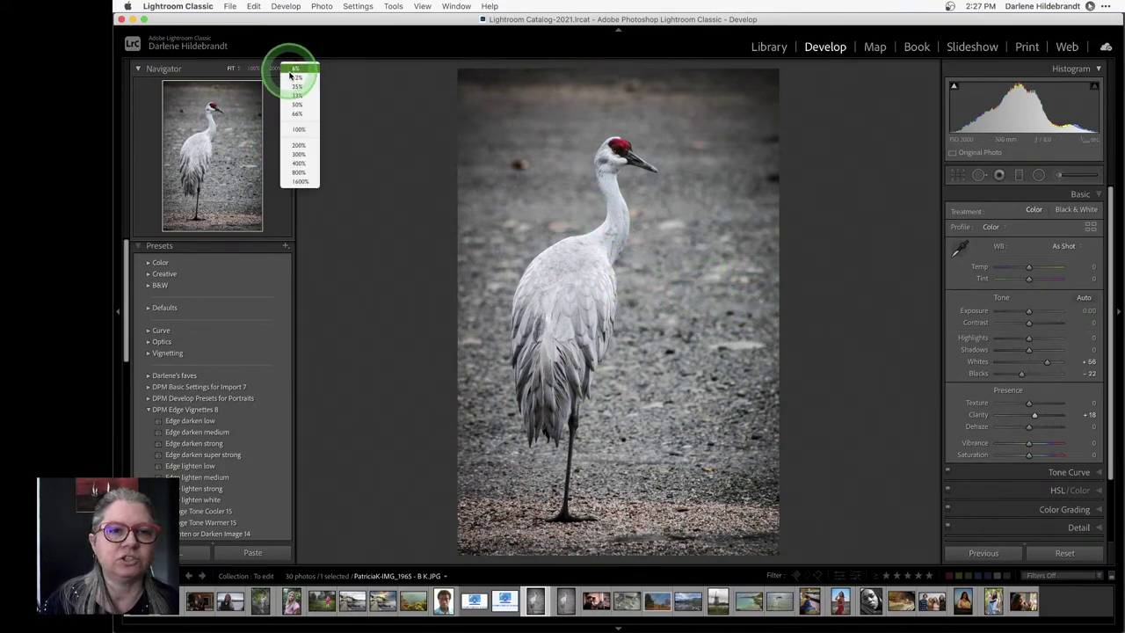
click(297, 114)
drag(573, 304, 572, 289)
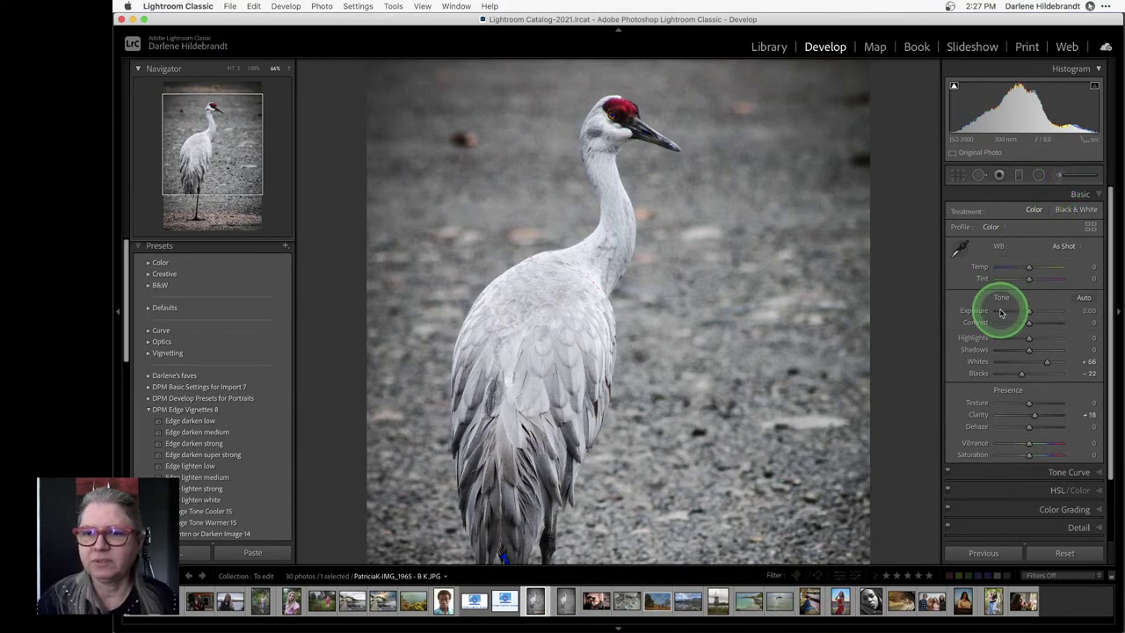
Set an Adjustment Brush to Texture 83, Clarity 37, Flow 62 and paint the crane's neck and body
click(1059, 175)
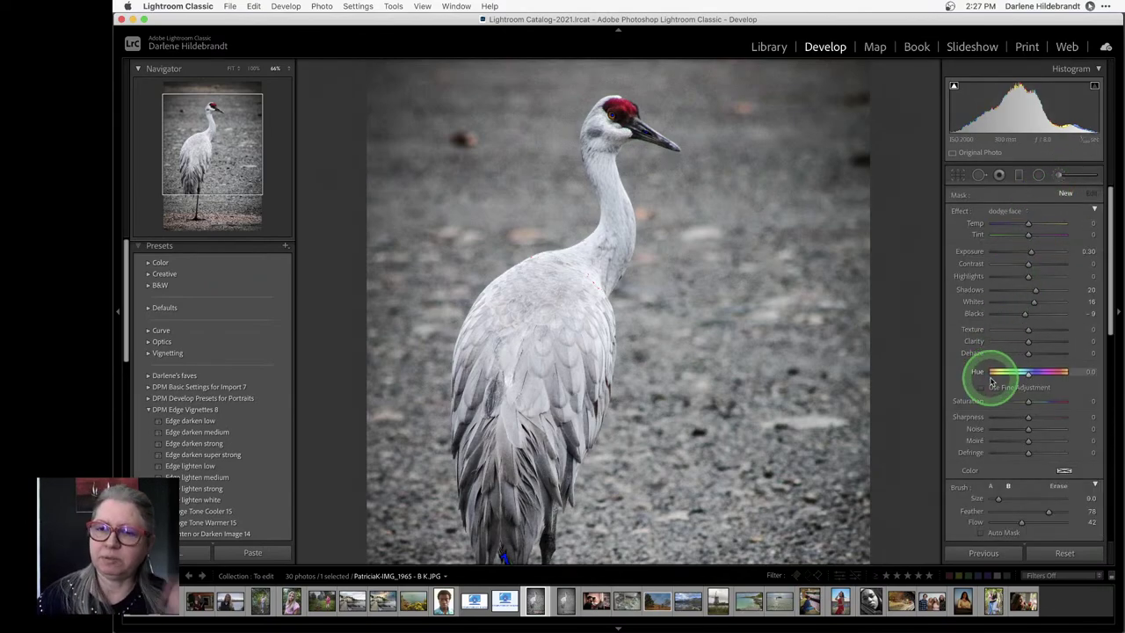
double_click(959, 211)
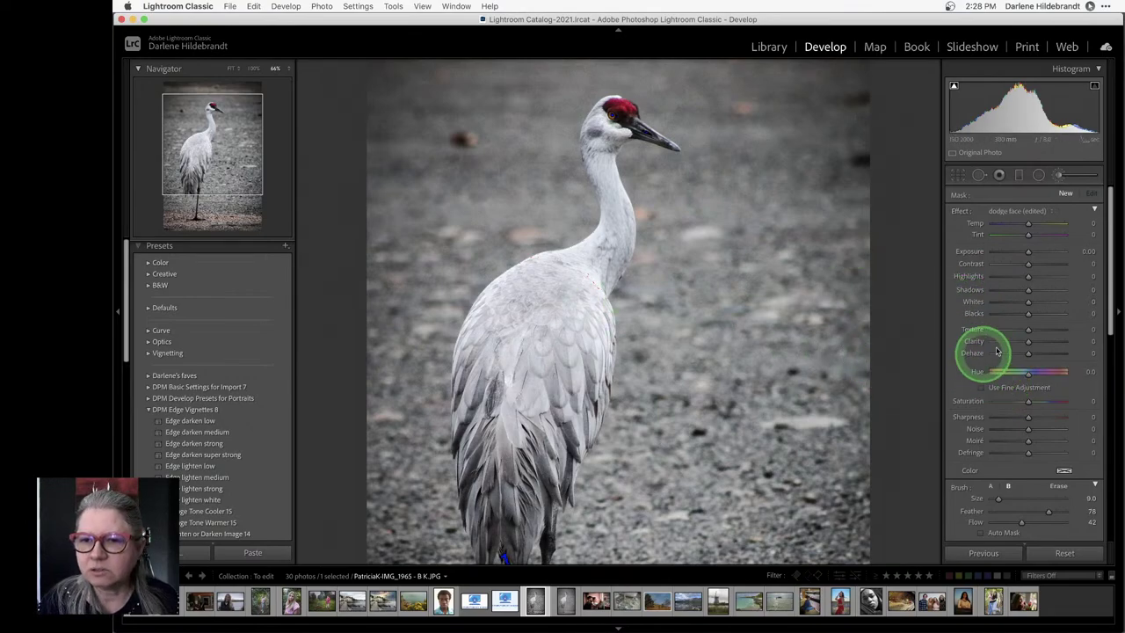
click(1056, 329)
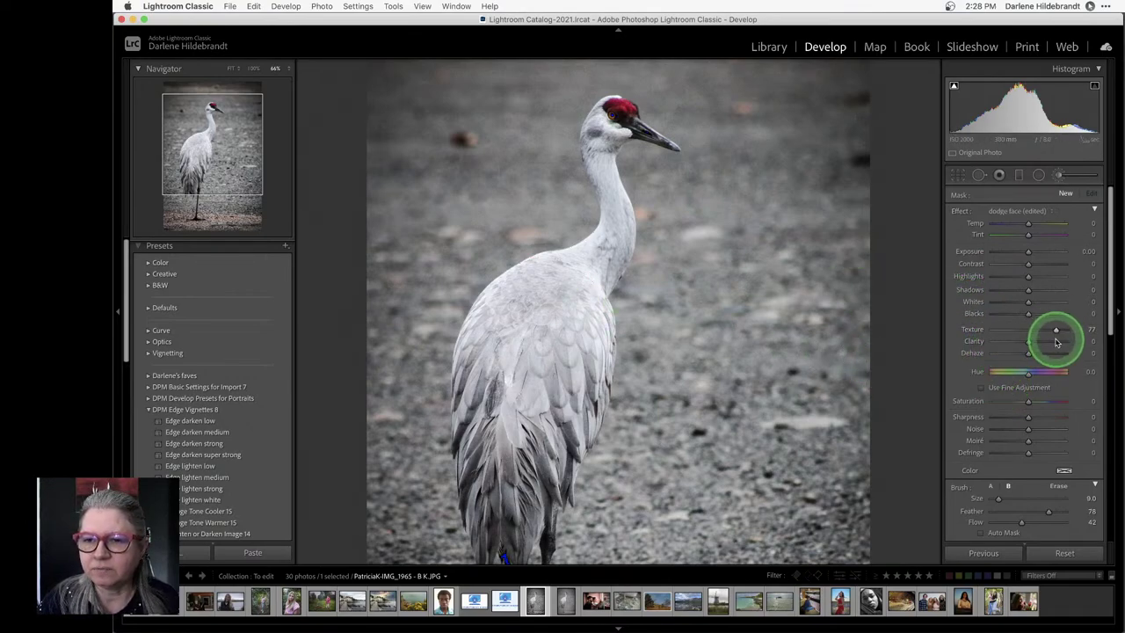
click(1042, 341)
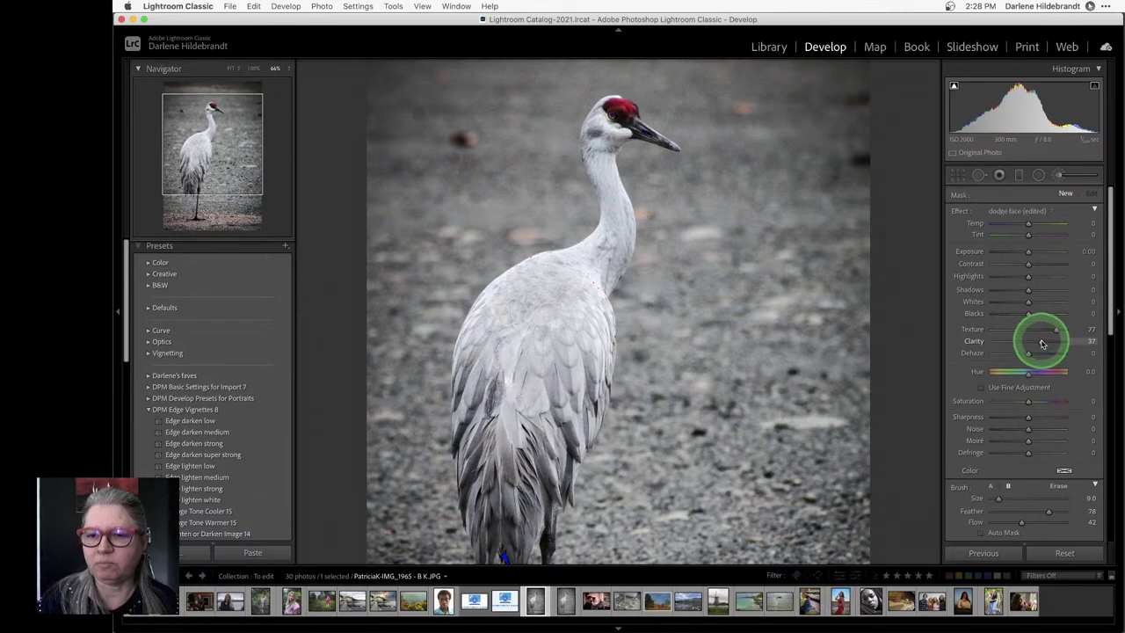
drag(1057, 331, 1059, 329)
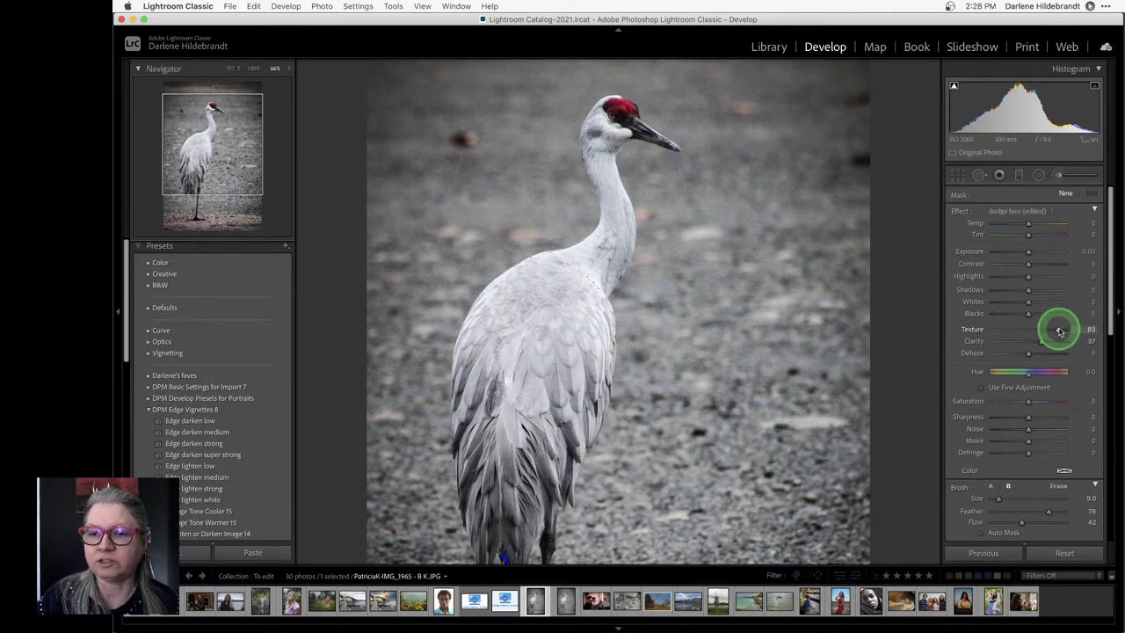
scroll(1057, 326, down, 3)
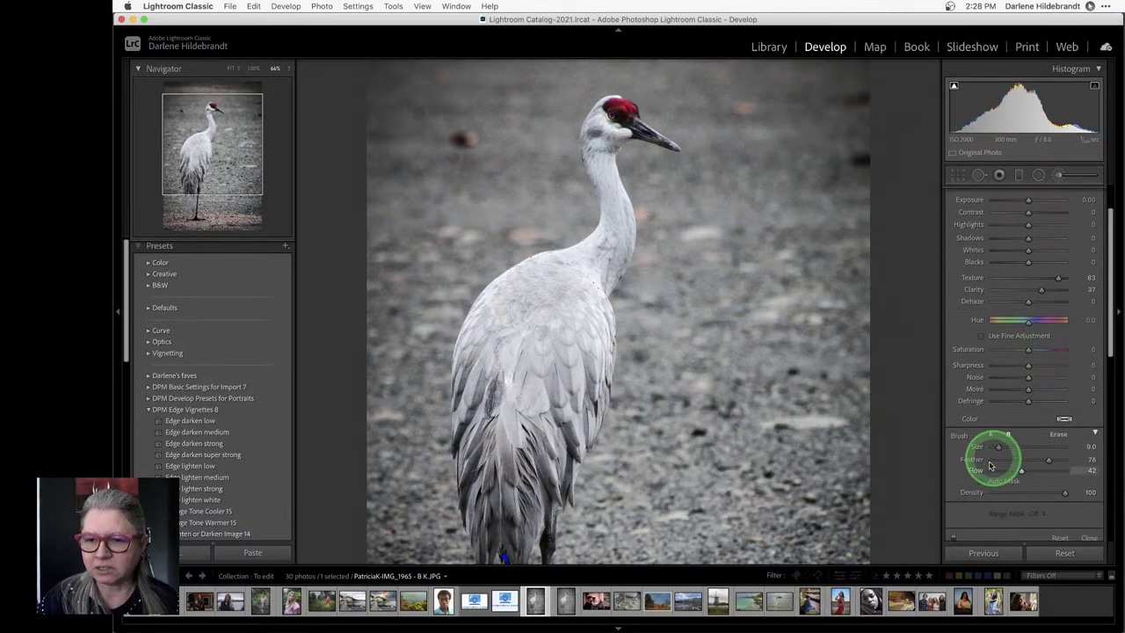
mouse_move(1021, 470)
mouse_down()
mouse_move(1033, 476)
mouse_move(1018, 467)
mouse_up()
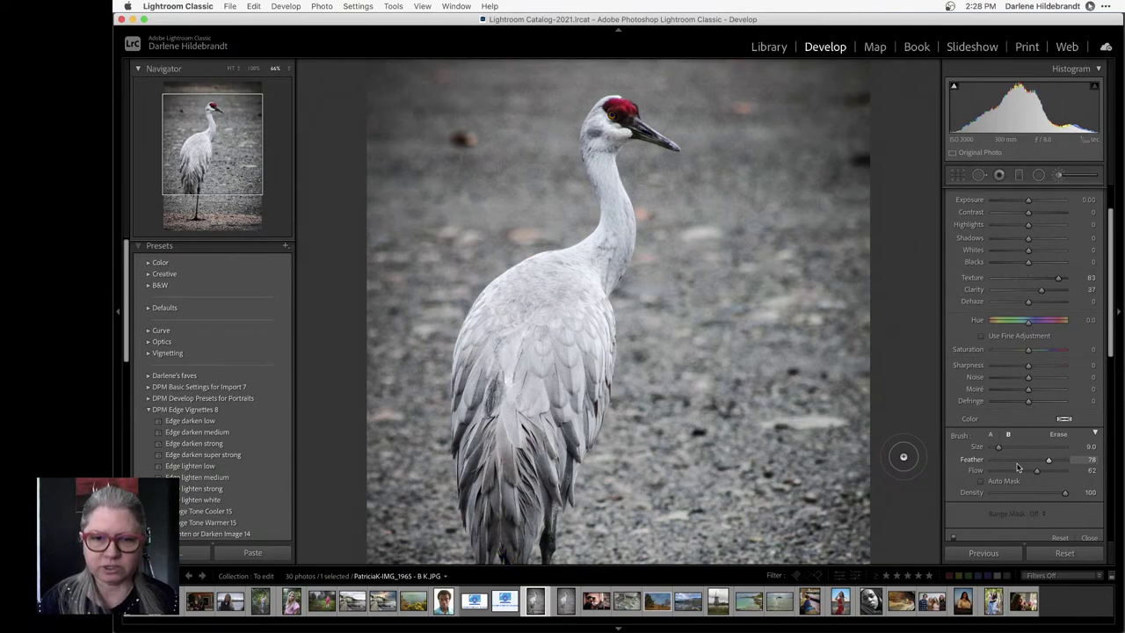
scroll(999, 297, up, 2)
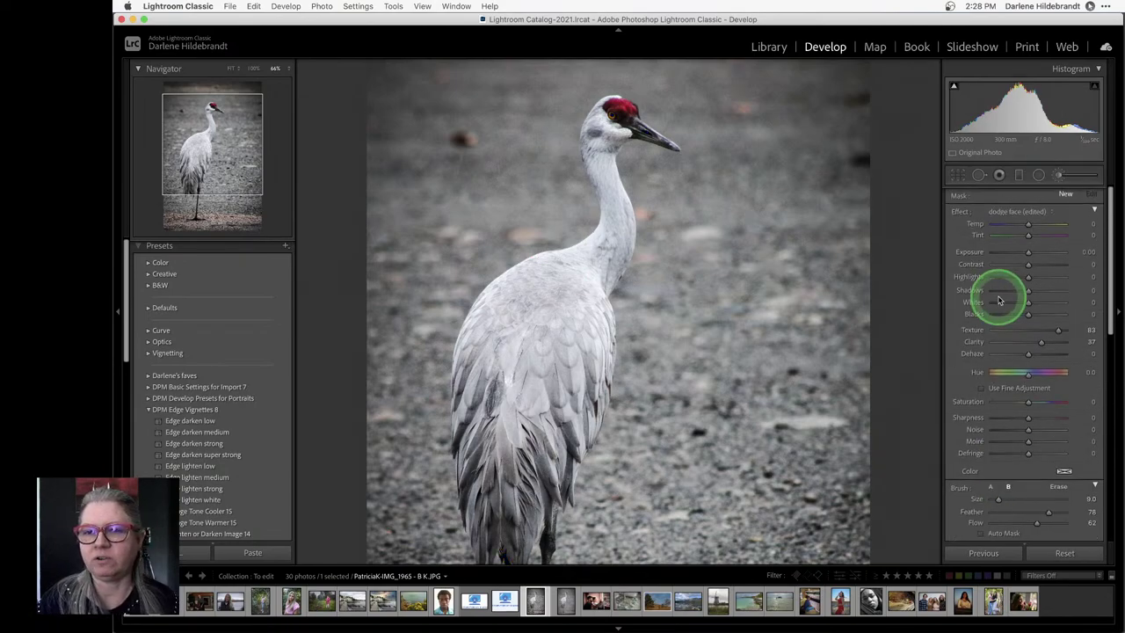
mouse_move(640, 290)
mouse_down()
mouse_move(483, 334)
mouse_move(481, 382)
mouse_move(493, 331)
mouse_move(515, 305)
mouse_move(488, 369)
mouse_move(482, 454)
mouse_move(522, 342)
mouse_move(522, 401)
mouse_move(553, 368)
mouse_move(588, 361)
mouse_move(572, 389)
mouse_up()
Paint the texture brush over the crane's back feathers, using a smaller brush for detail
scroll(557, 328, up, 4)
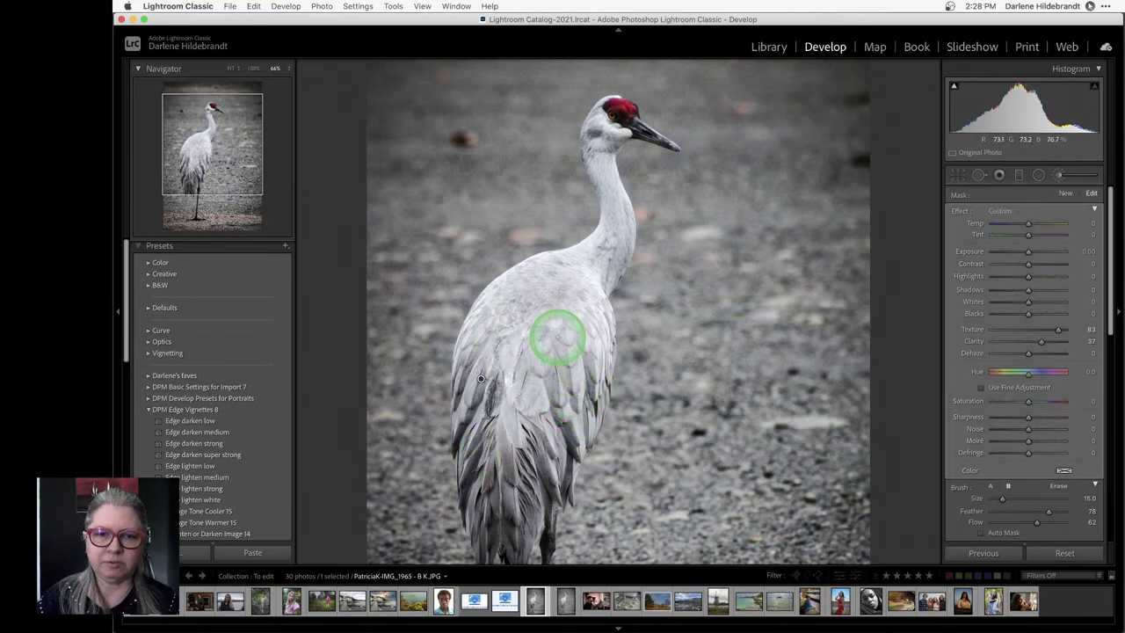
mouse_move(583, 349)
mouse_down()
mouse_move(559, 290)
mouse_move(526, 301)
mouse_move(504, 334)
mouse_move(494, 465)
mouse_move(505, 544)
mouse_move(564, 409)
mouse_move(559, 460)
mouse_move(602, 356)
mouse_move(576, 289)
mouse_move(616, 229)
mouse_move(577, 283)
mouse_move(535, 293)
mouse_move(497, 334)
mouse_up()
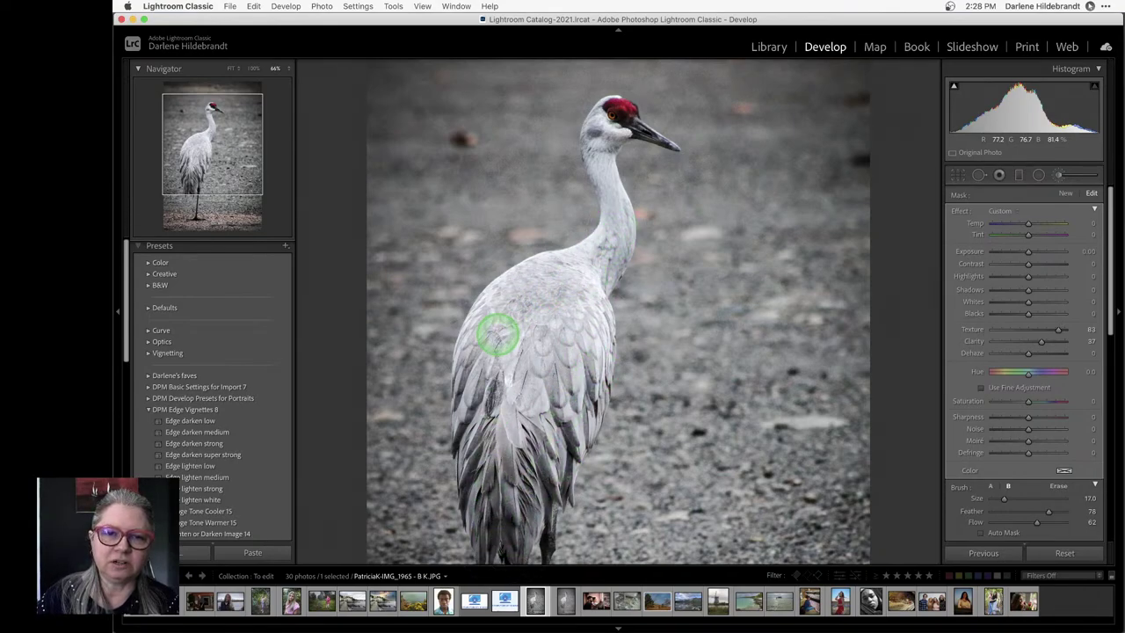
mouse_move(498, 454)
mouse_down()
mouse_move(554, 383)
mouse_move(566, 383)
mouse_move(608, 158)
mouse_move(591, 287)
mouse_move(588, 265)
mouse_move(620, 220)
mouse_move(614, 115)
mouse_up()
key(bracketleft)
key(bracketleft)
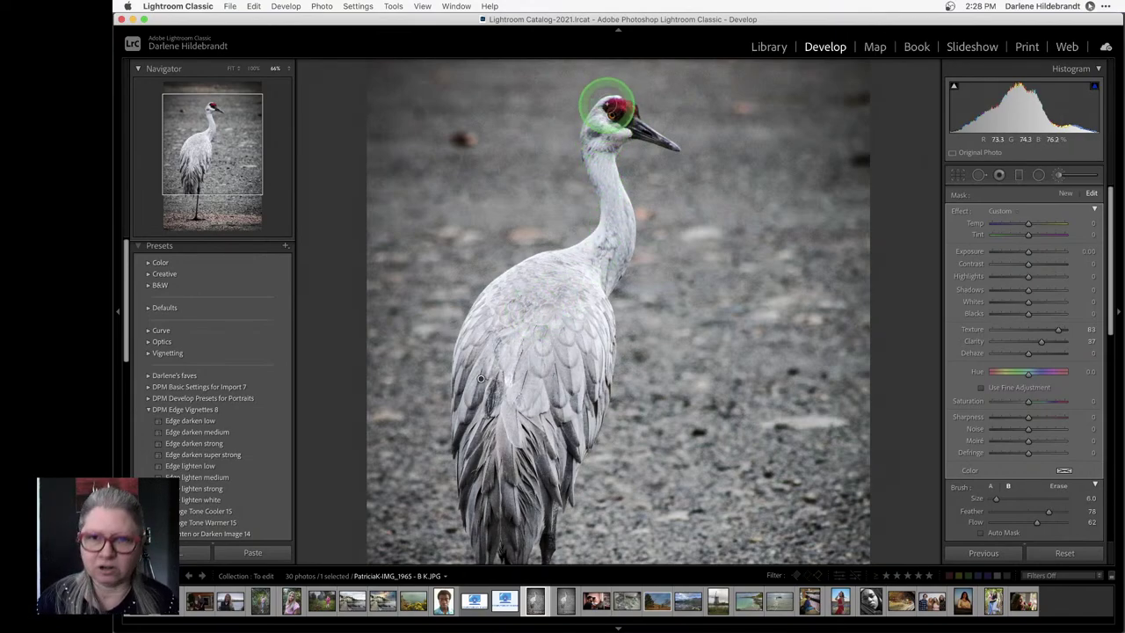
key(bracketleft)
key(bracketleft)
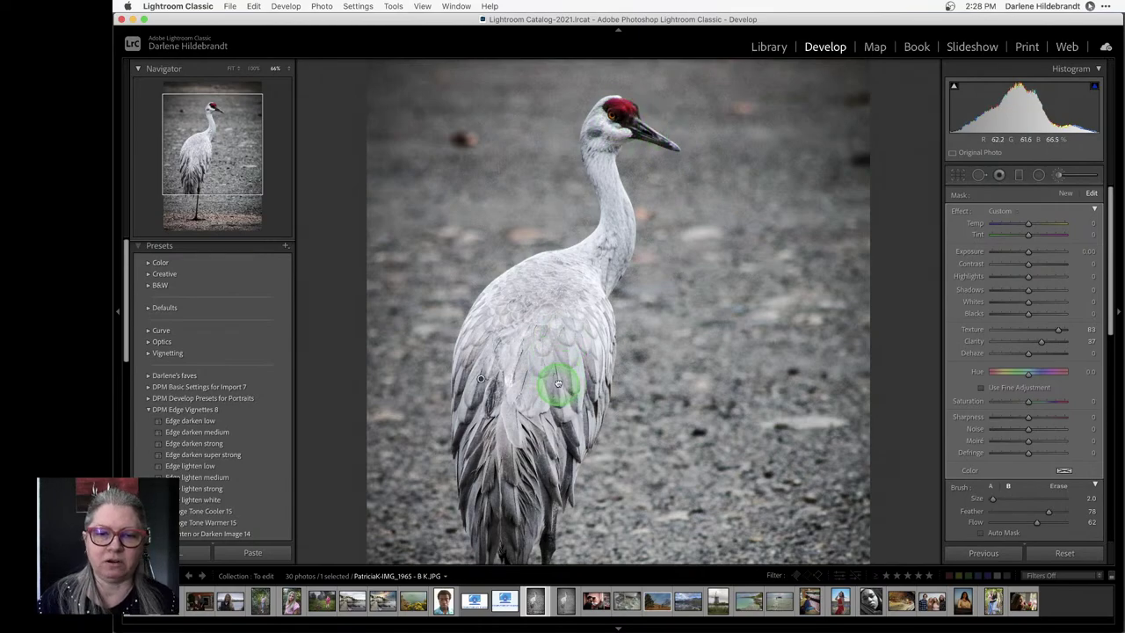
drag(558, 384, 572, 294)
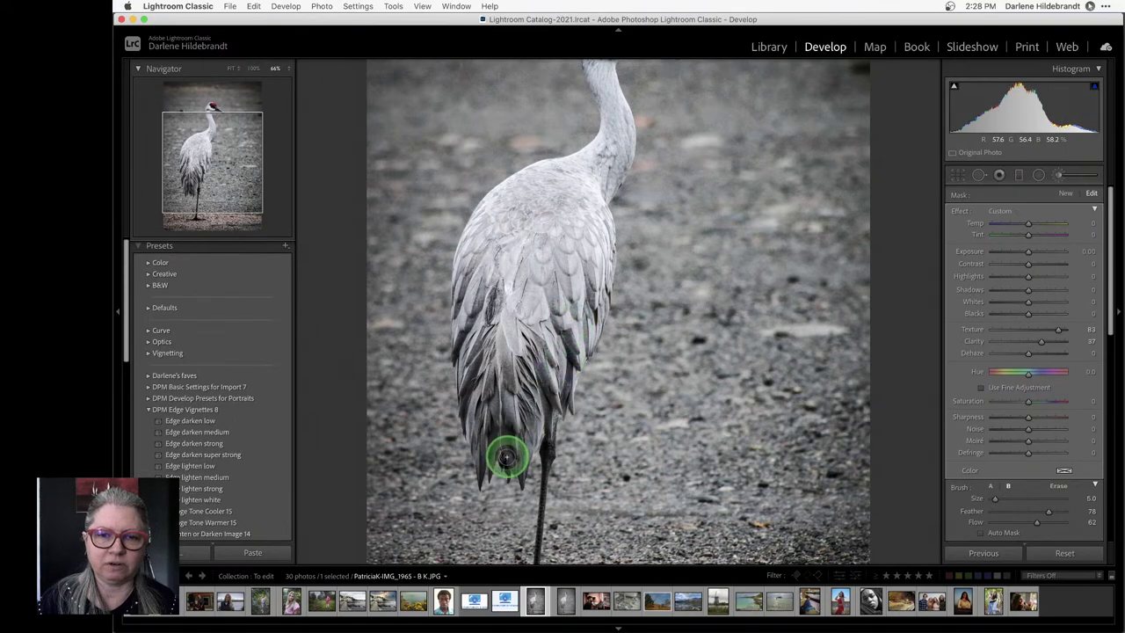
Check the painted mask with red and green overlays, then close the brush and view the head
key(o)
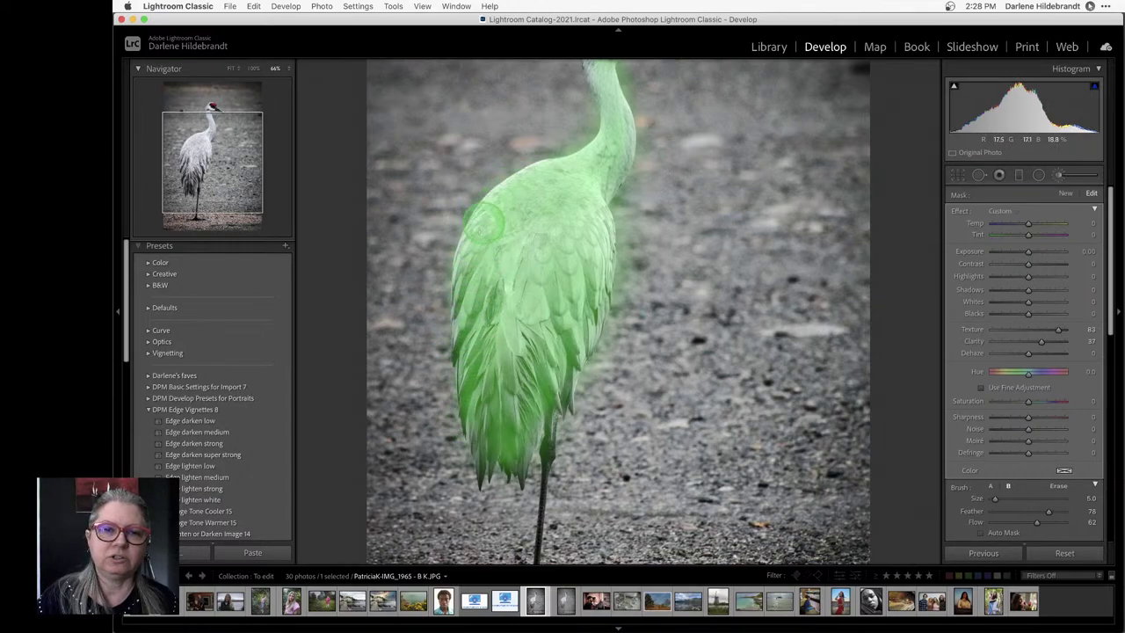
key(o)
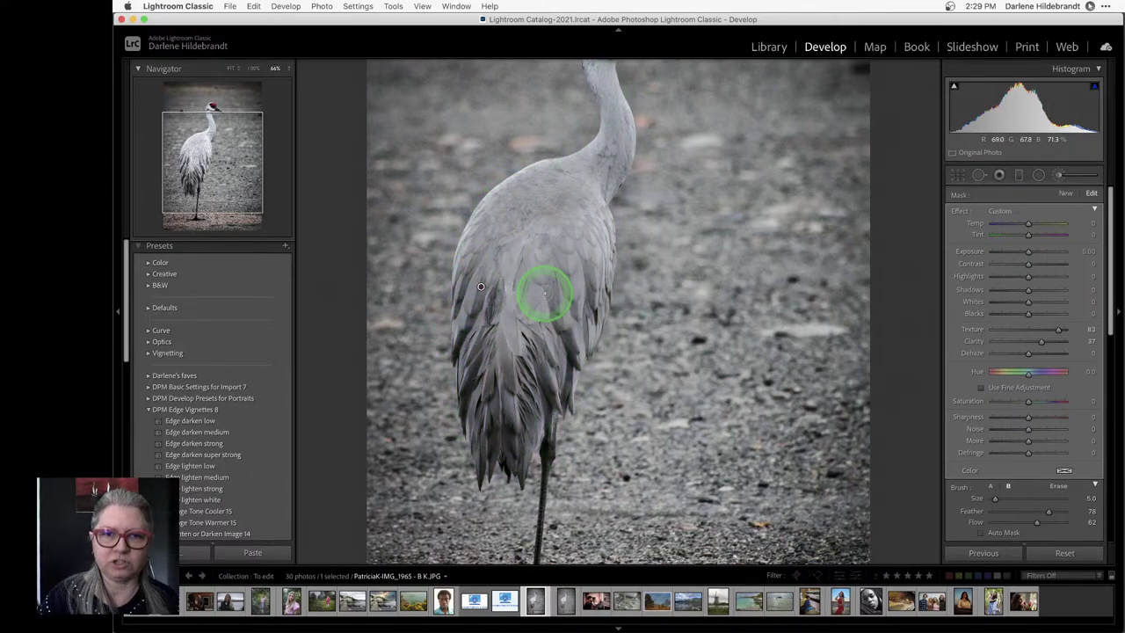
key(shift+o)
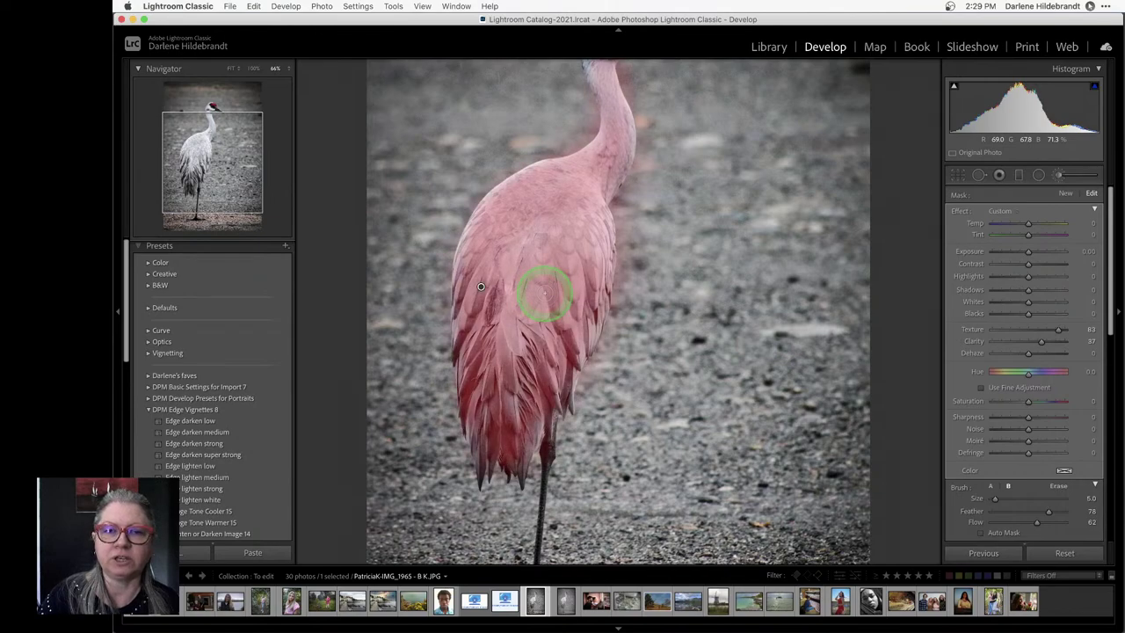
key(shift+o)
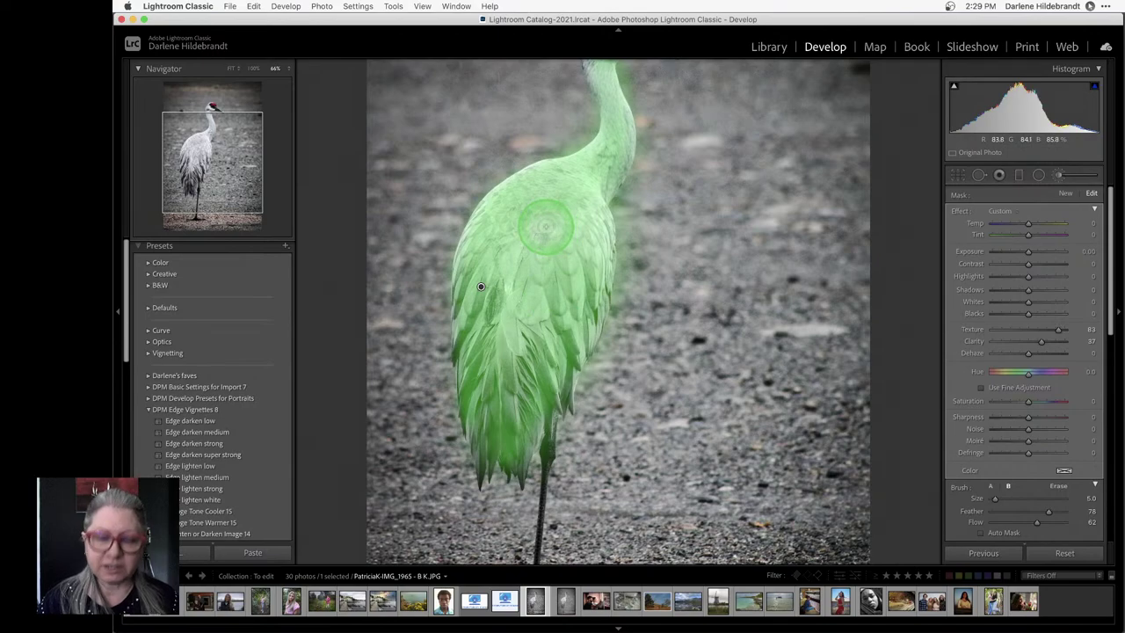
key(bracketright)
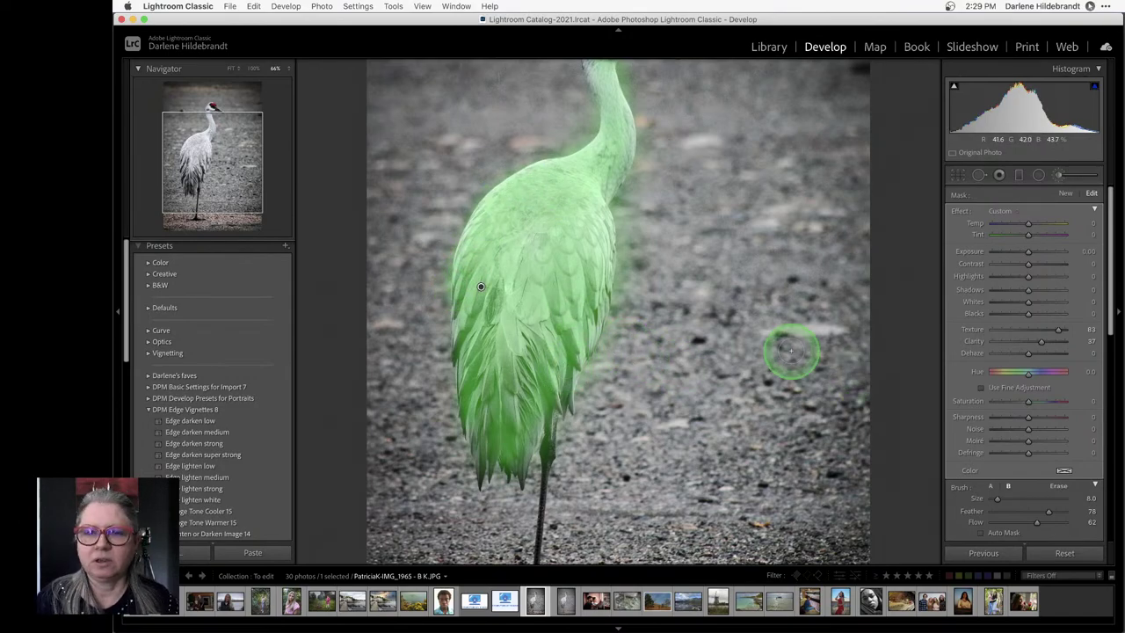
key(o)
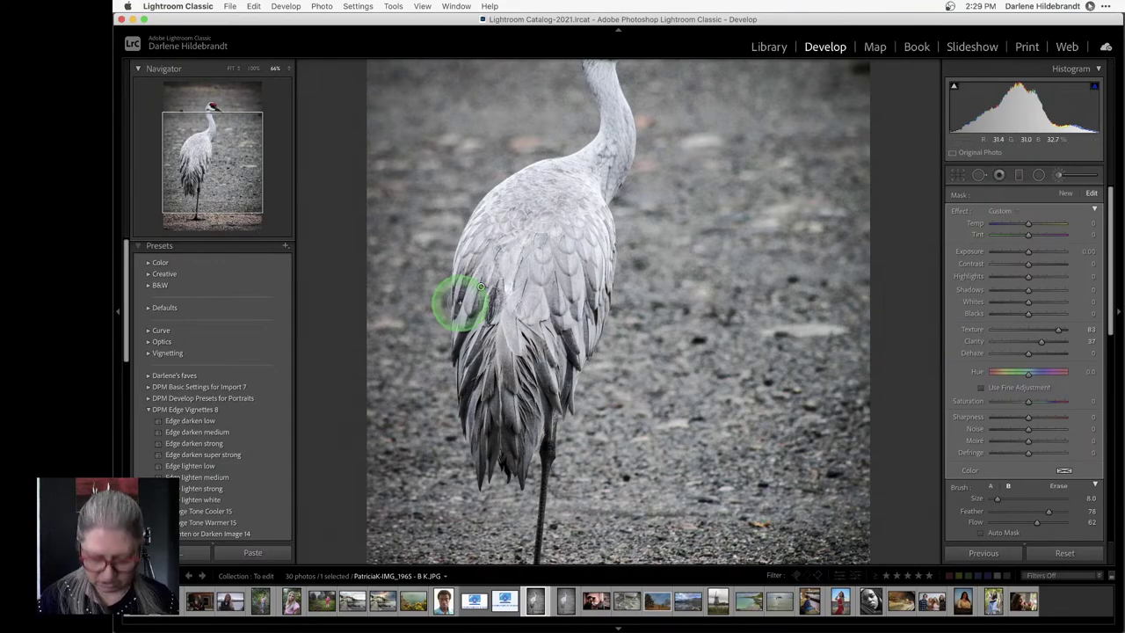
key(k)
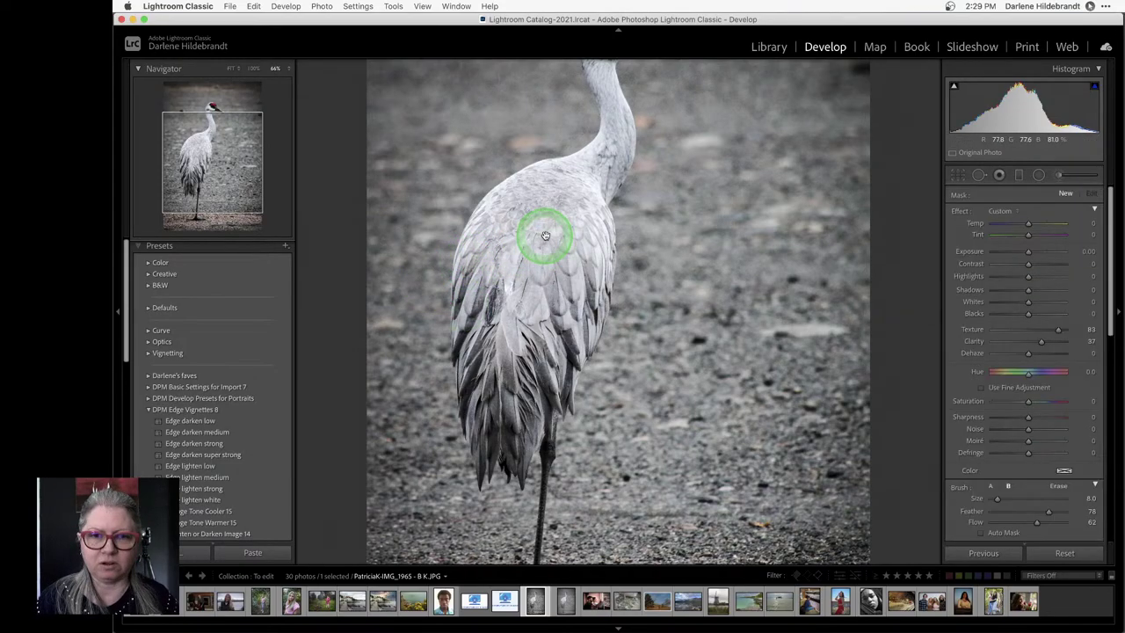
drag(545, 231, 571, 319)
click(253, 69)
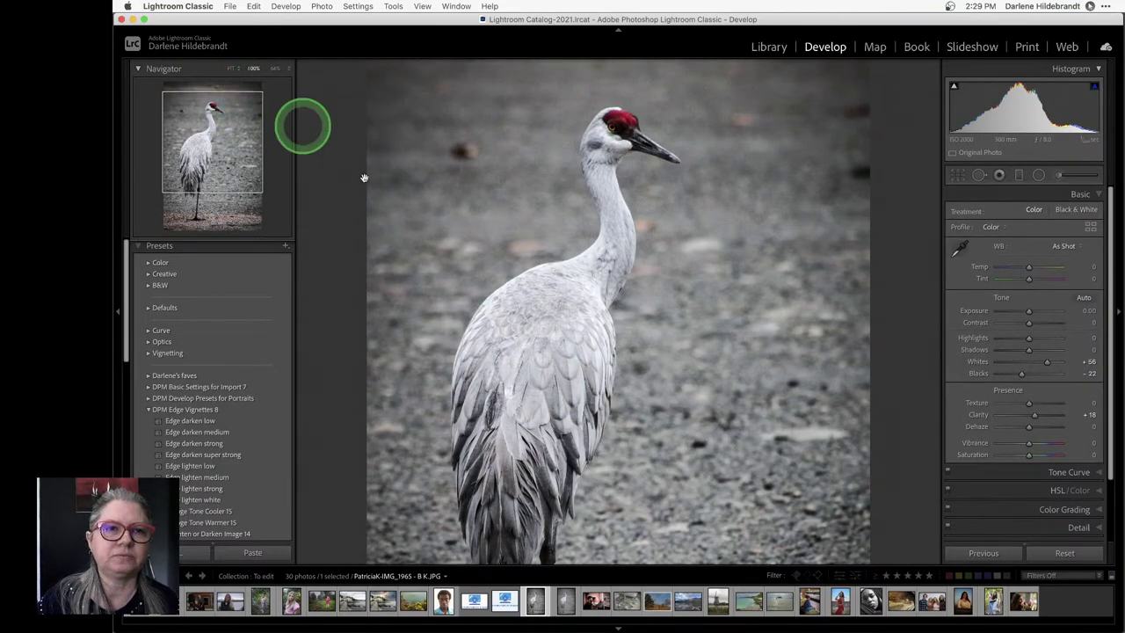
scroll(592, 203, down, 3)
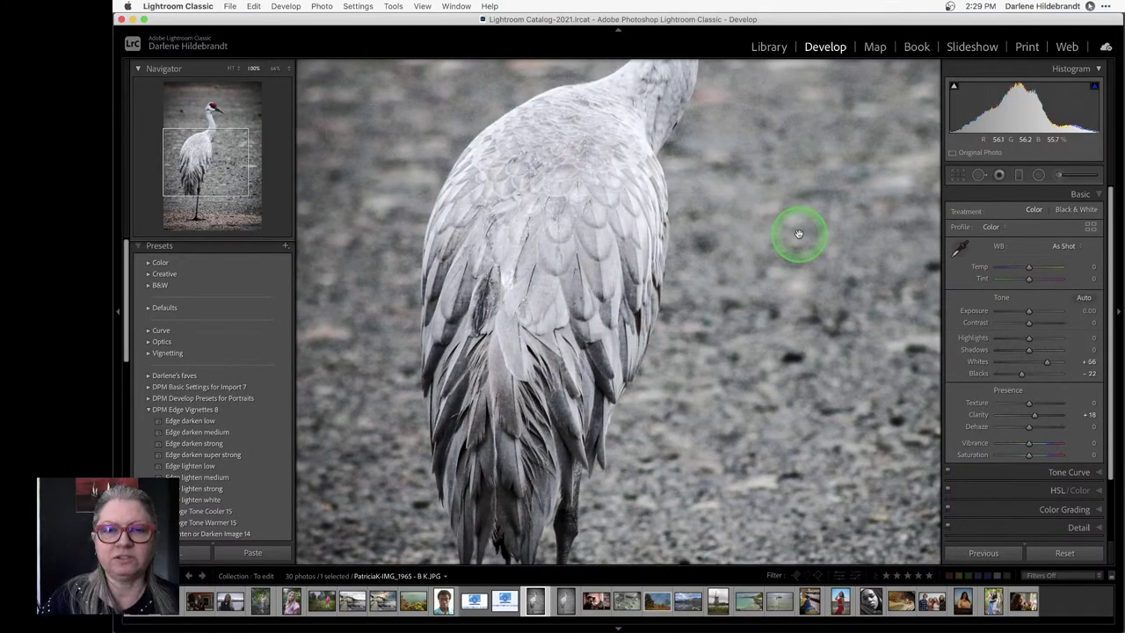
key(backslash)
key(backslash)
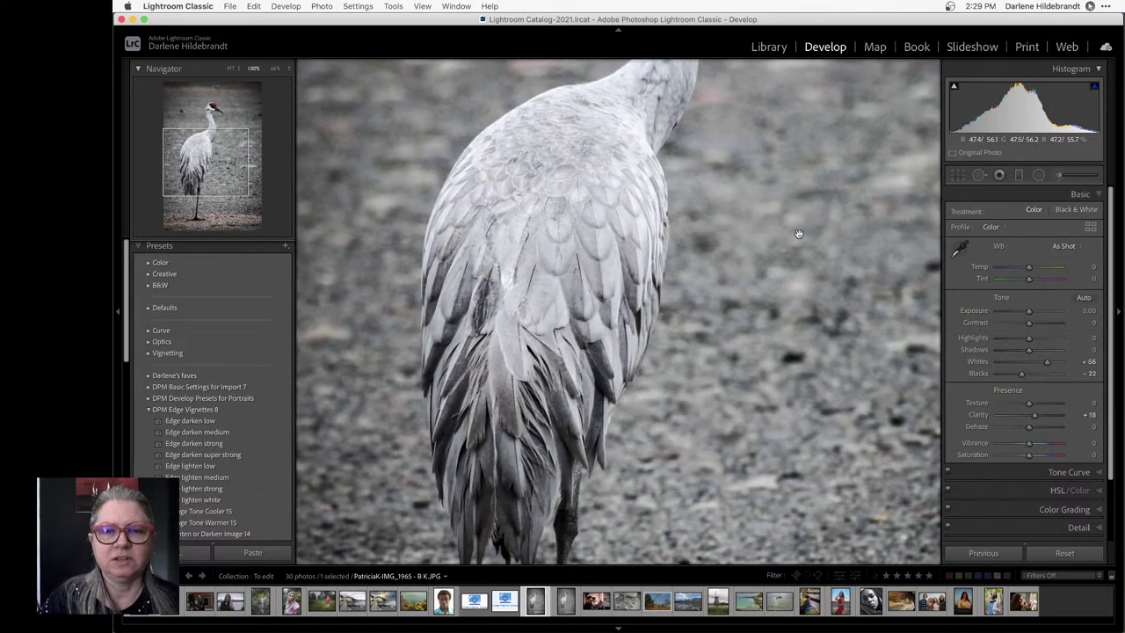
key(backslash)
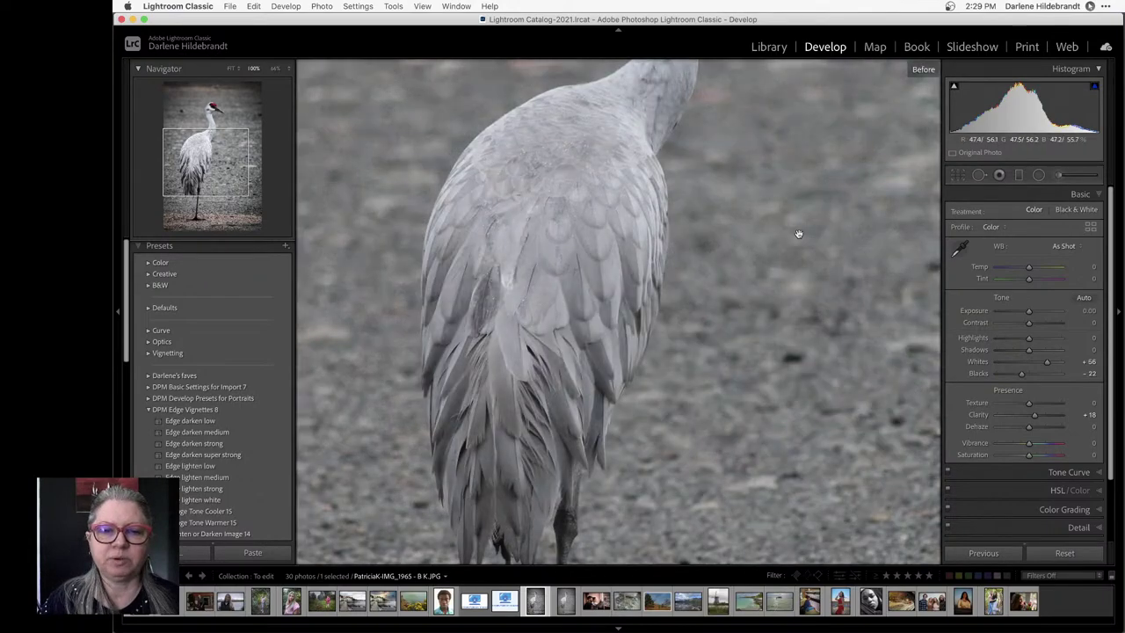
key(backslash)
key(k)
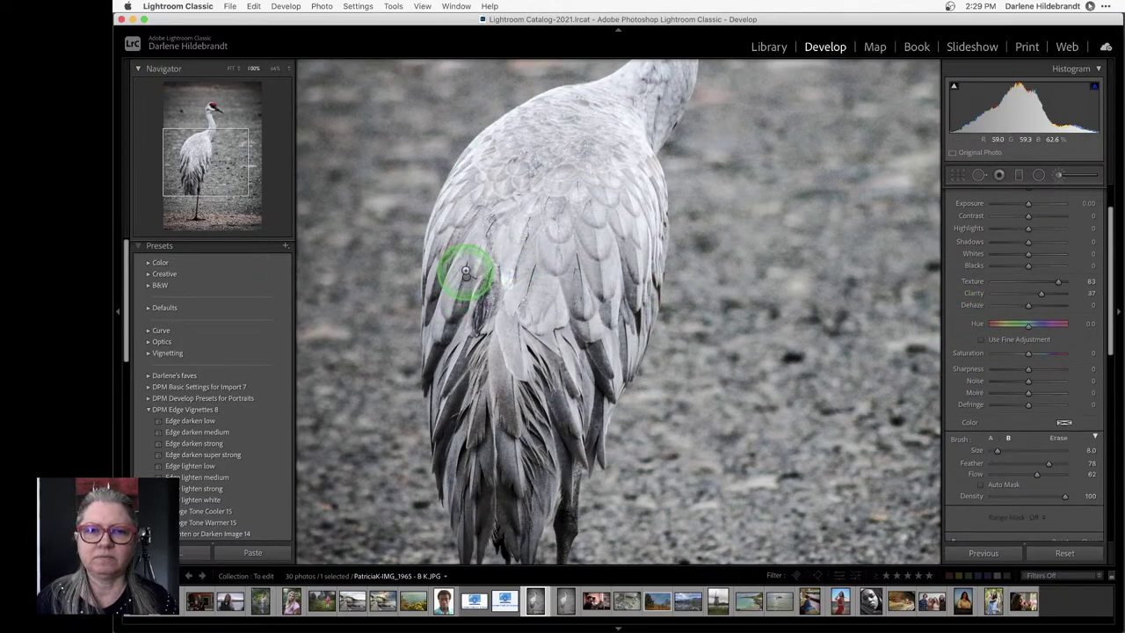
scroll(1025, 377, down, 2)
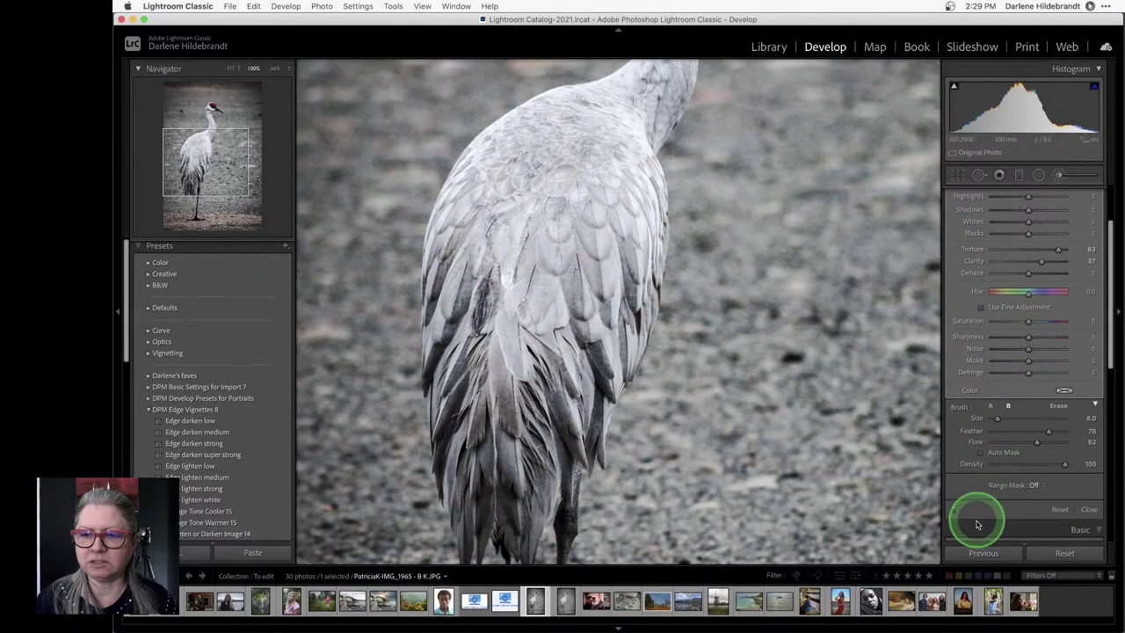
click(956, 514)
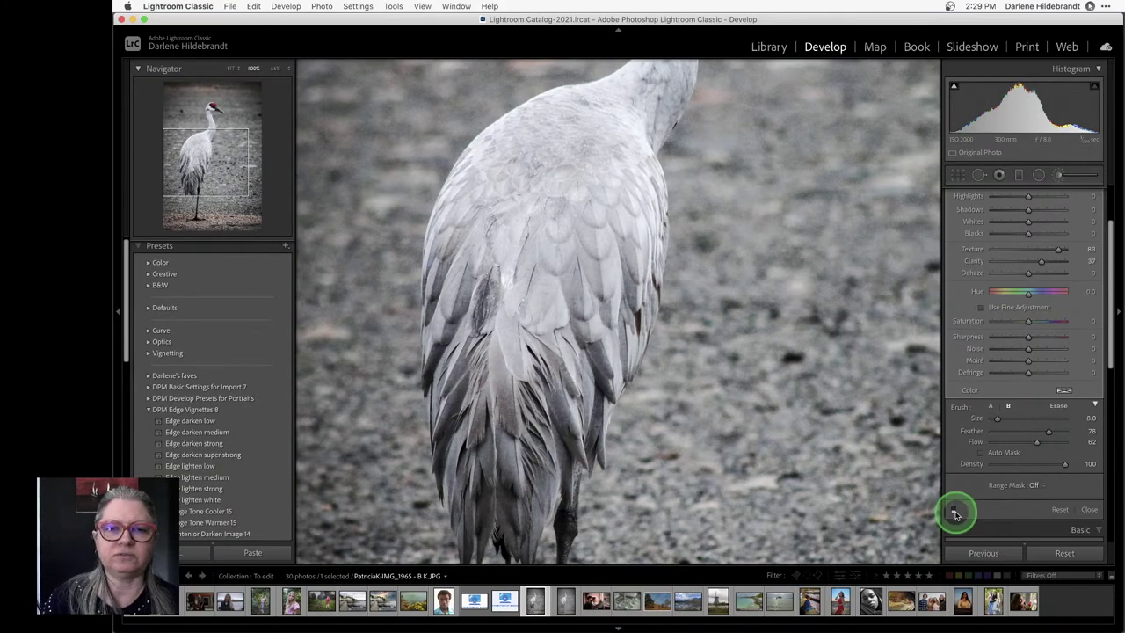
click(955, 513)
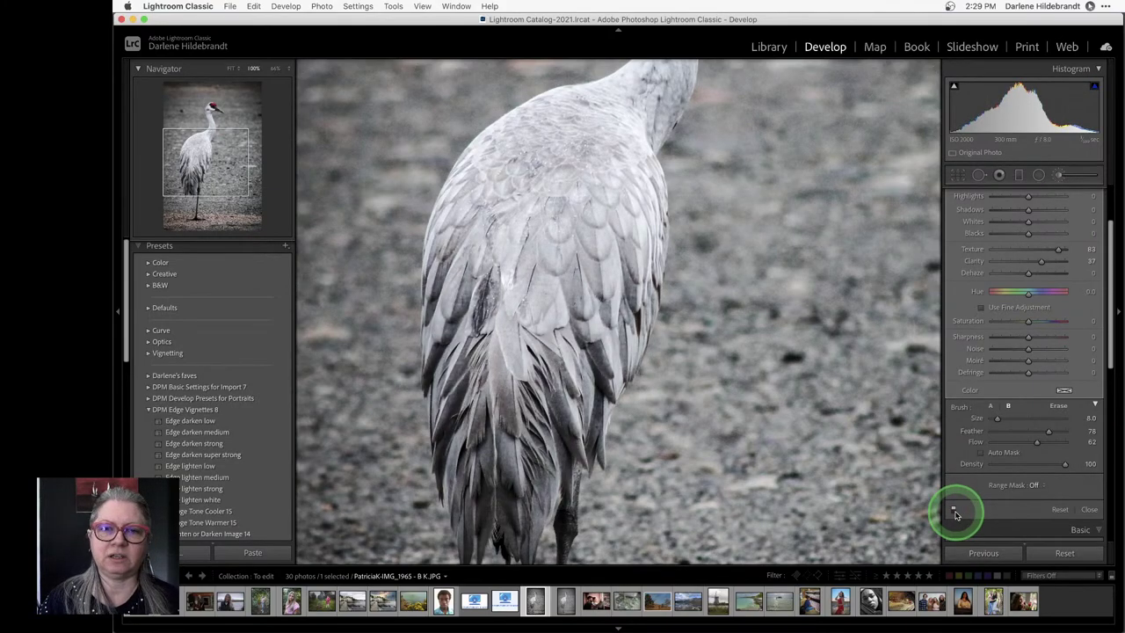
key(k)
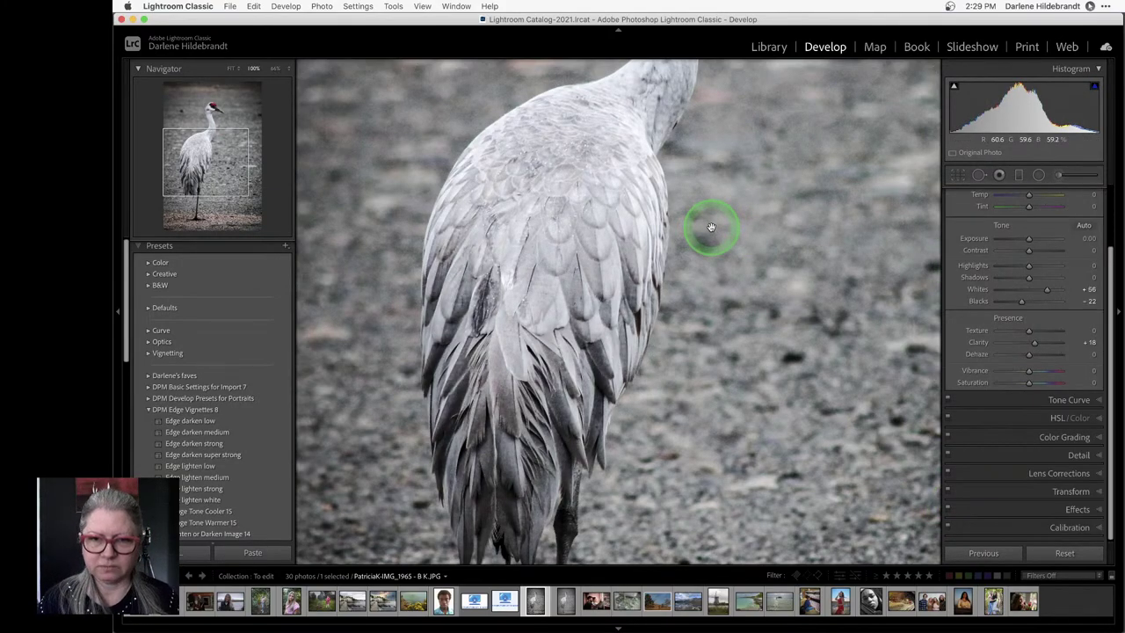
click(704, 246)
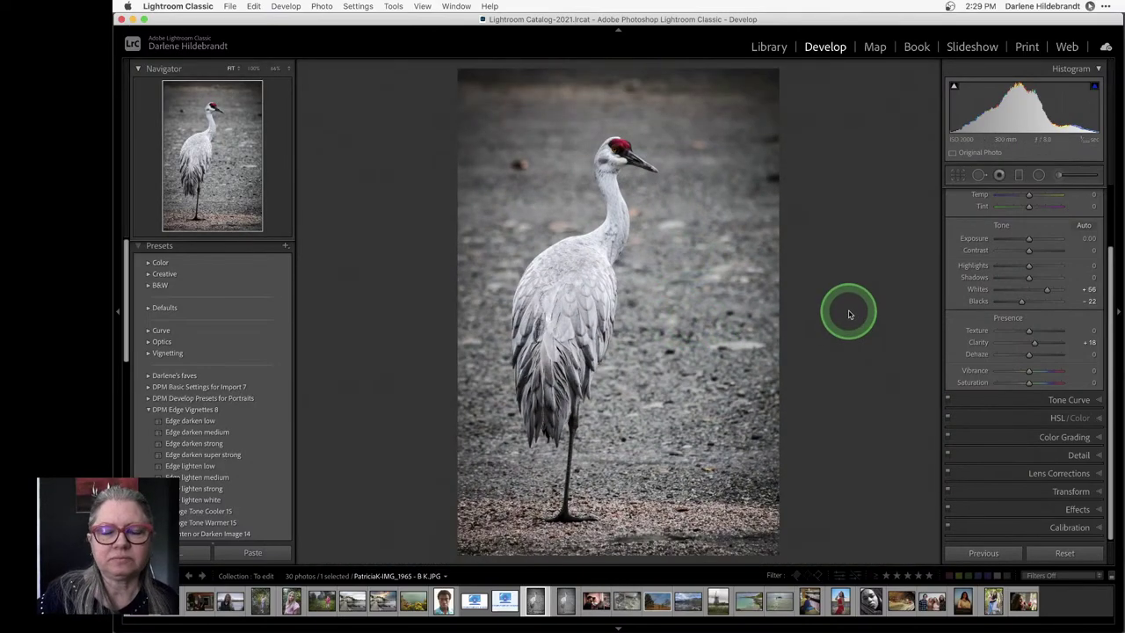
key(backslash)
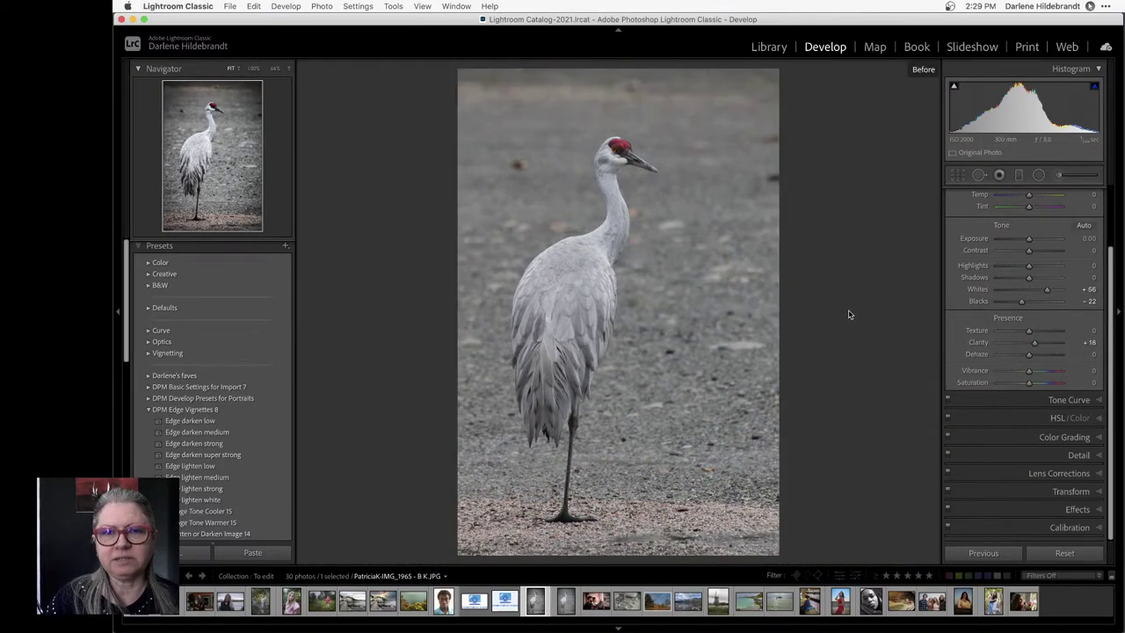
key(backslash)
key(backslash)
key(backslash)
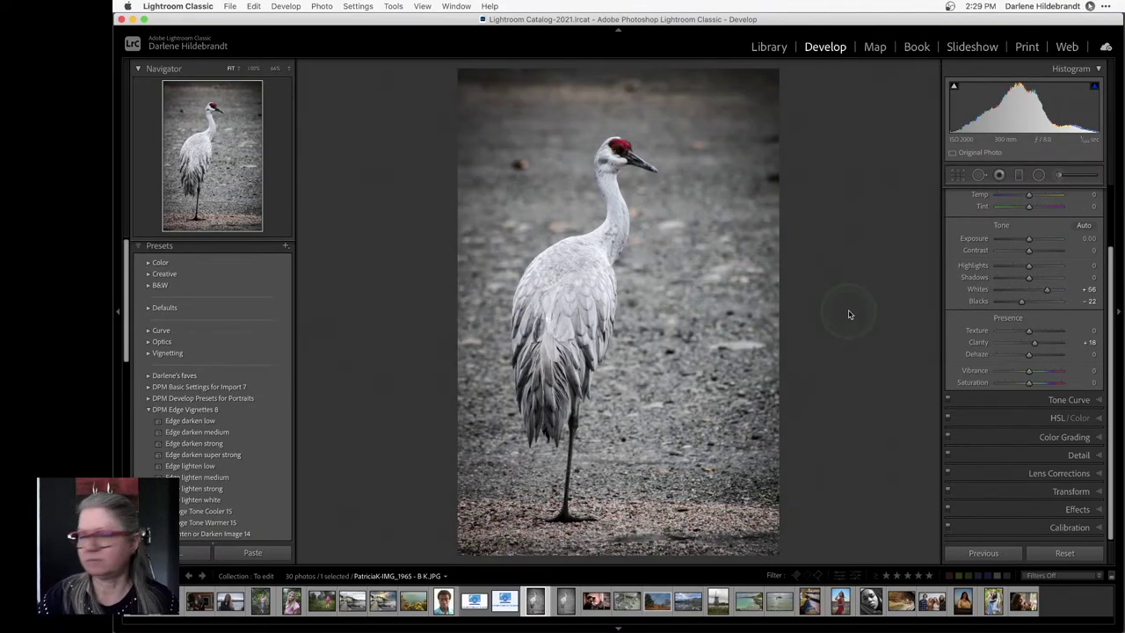
click(849, 315)
key(super+Tab)
key(super+Tab)
key(super+Tab)
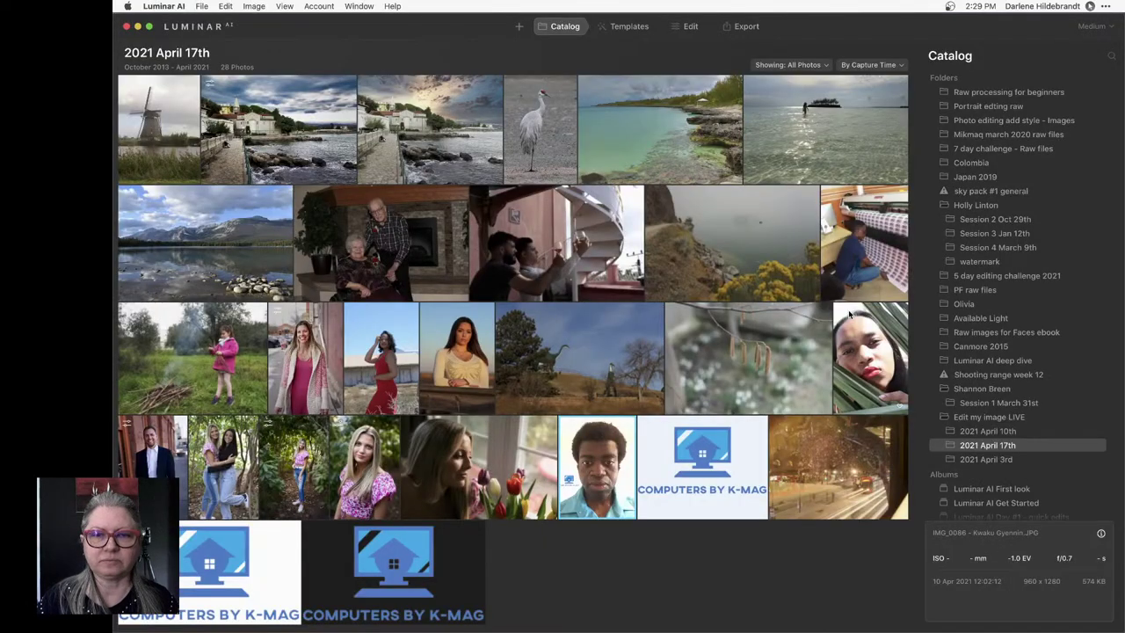
Open the crane photo from the Catalog and bring Animal Friends into view under For This Photo
double_click(538, 123)
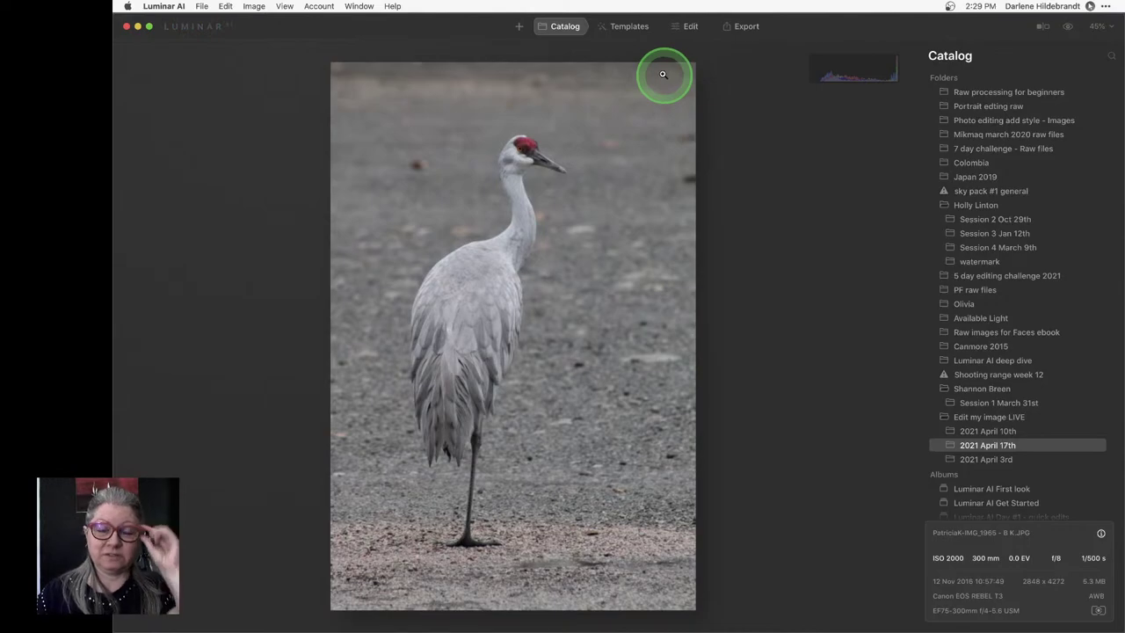
click(629, 27)
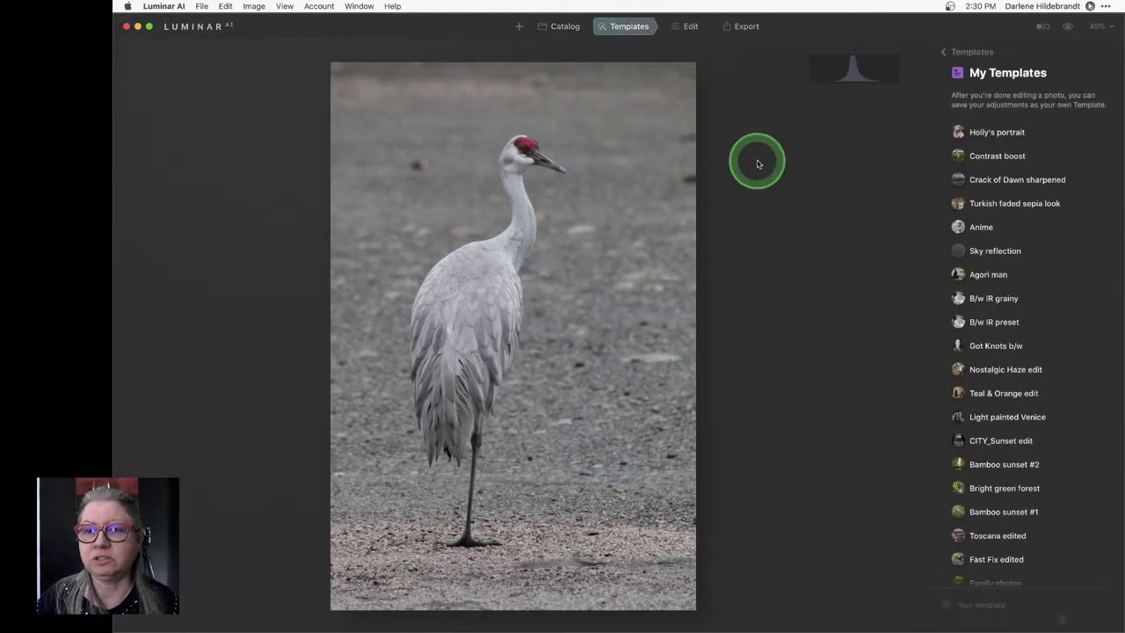
click(967, 53)
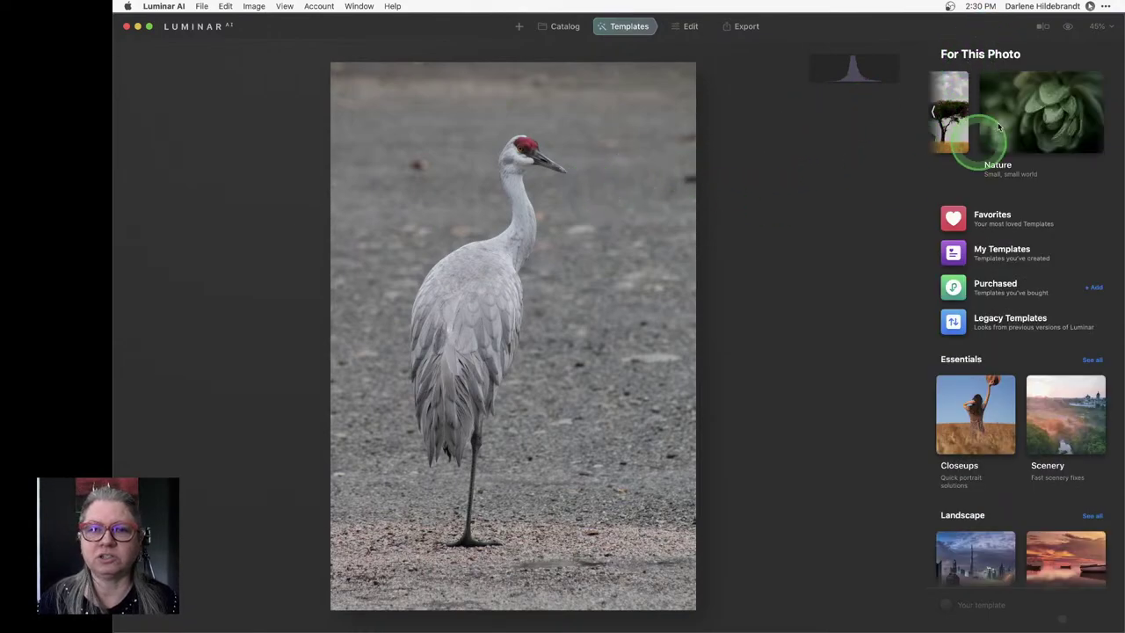
click(934, 111)
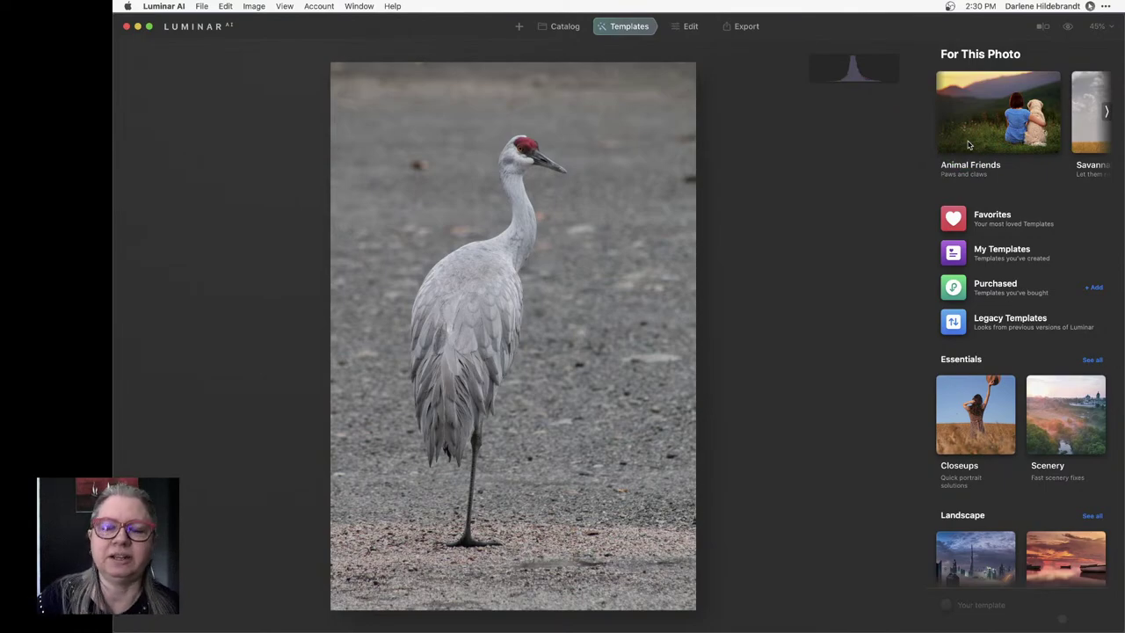
Try Natural, Night Creatures, Soft Fur, Faded, Park Life and Black Tails from Animal Friends, keeping Natural
click(969, 145)
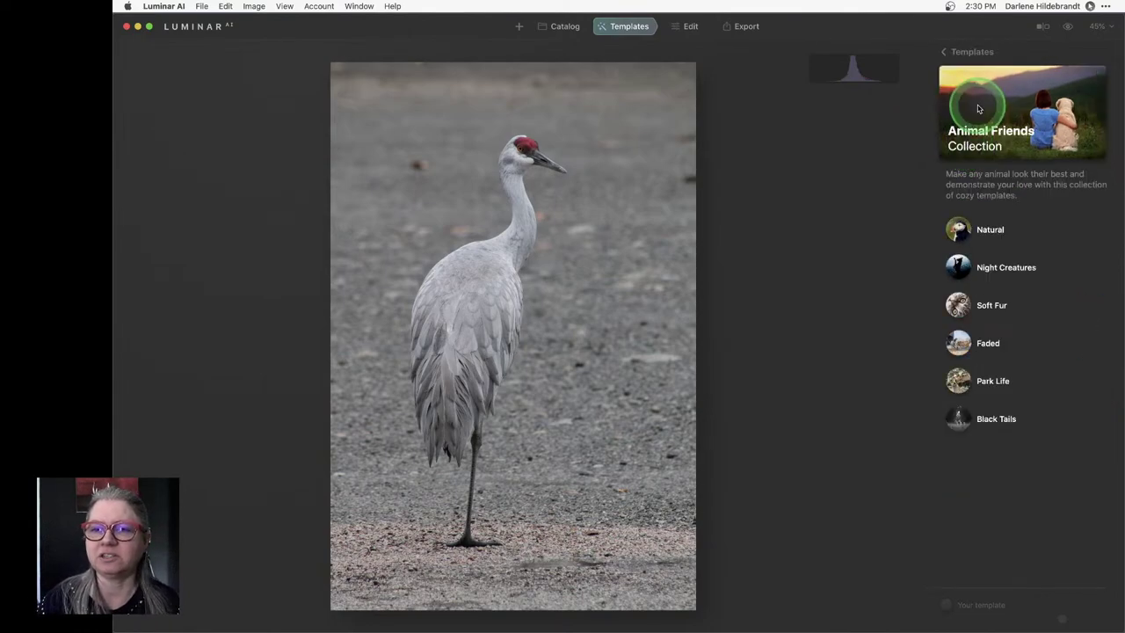
click(983, 234)
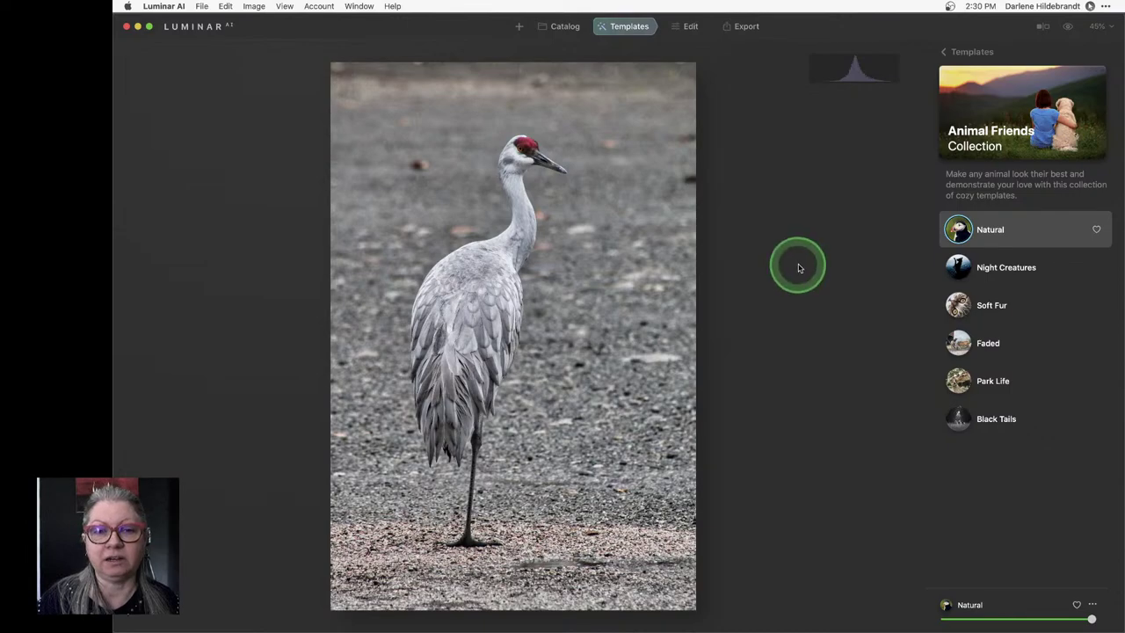
click(974, 273)
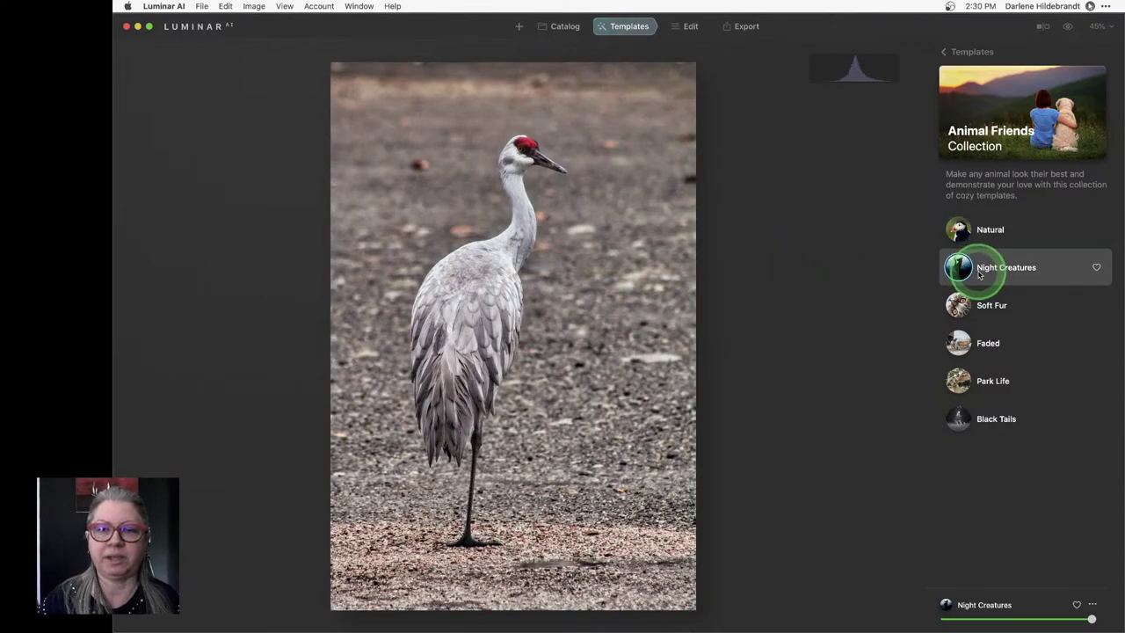
click(992, 306)
click(990, 344)
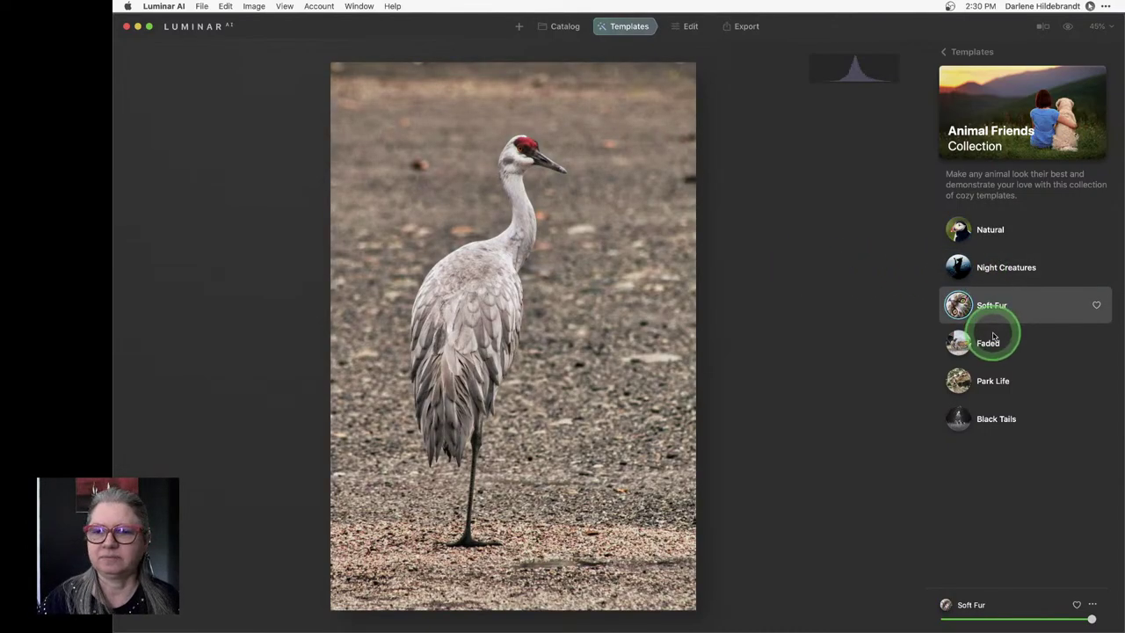
click(992, 380)
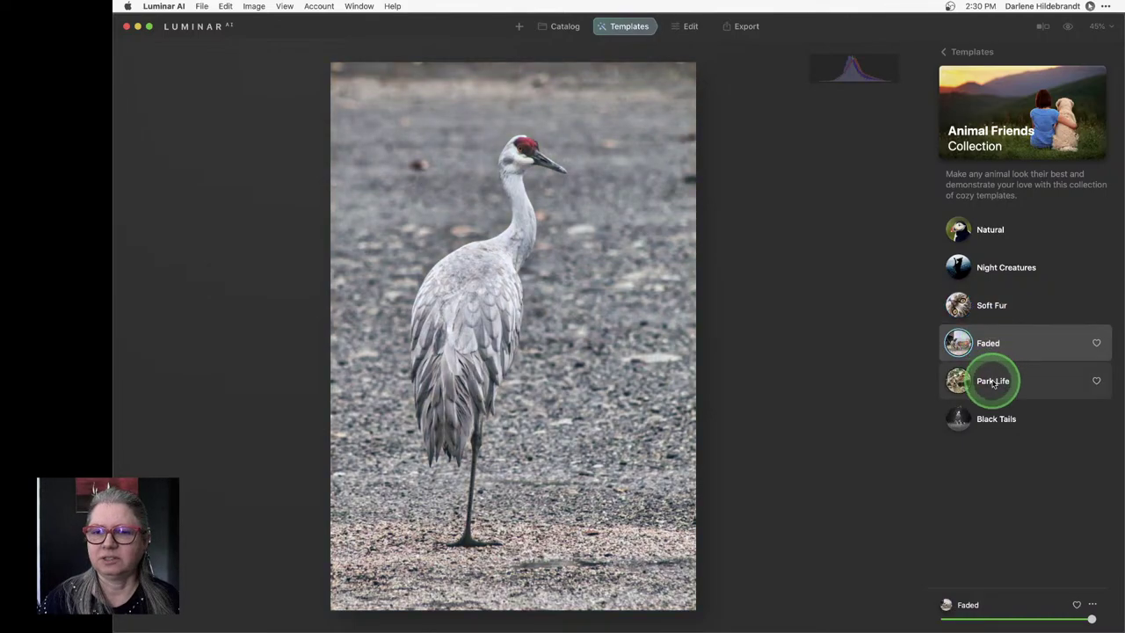
click(1000, 419)
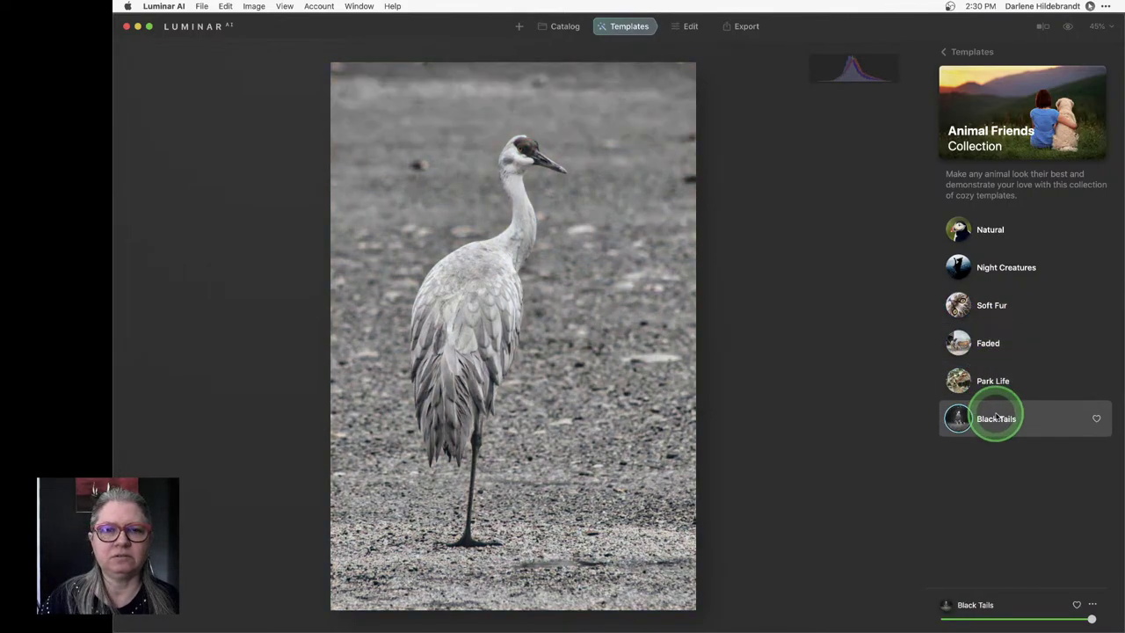
click(992, 230)
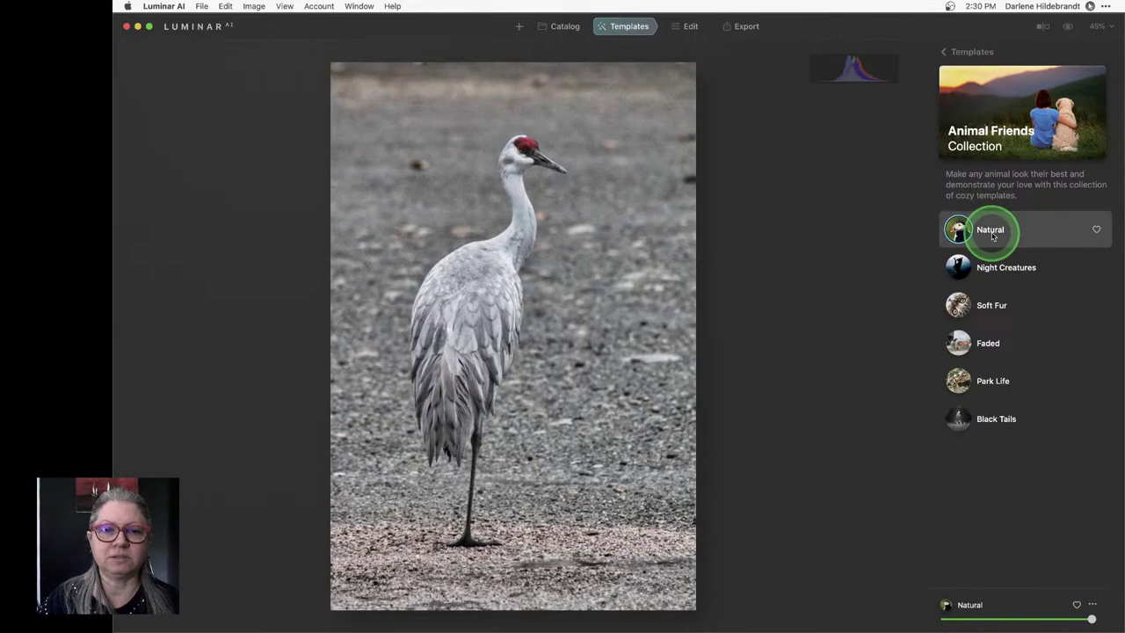
click(958, 50)
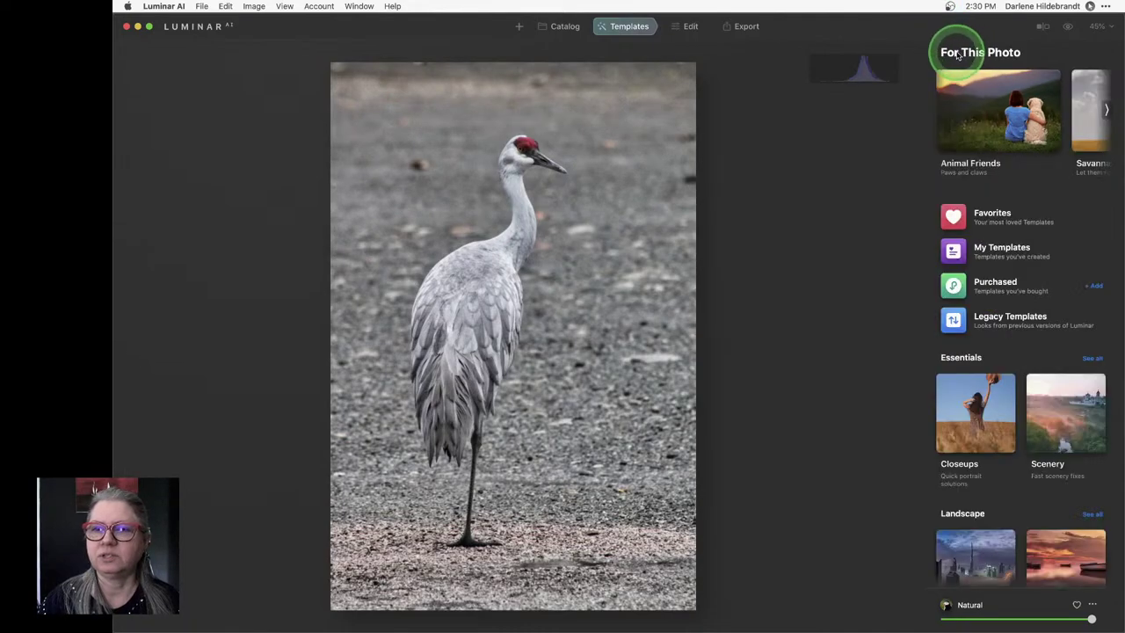
Open the Savannah collection, try Evening Chill, and apply Warming Sun to the crane photo
click(1105, 110)
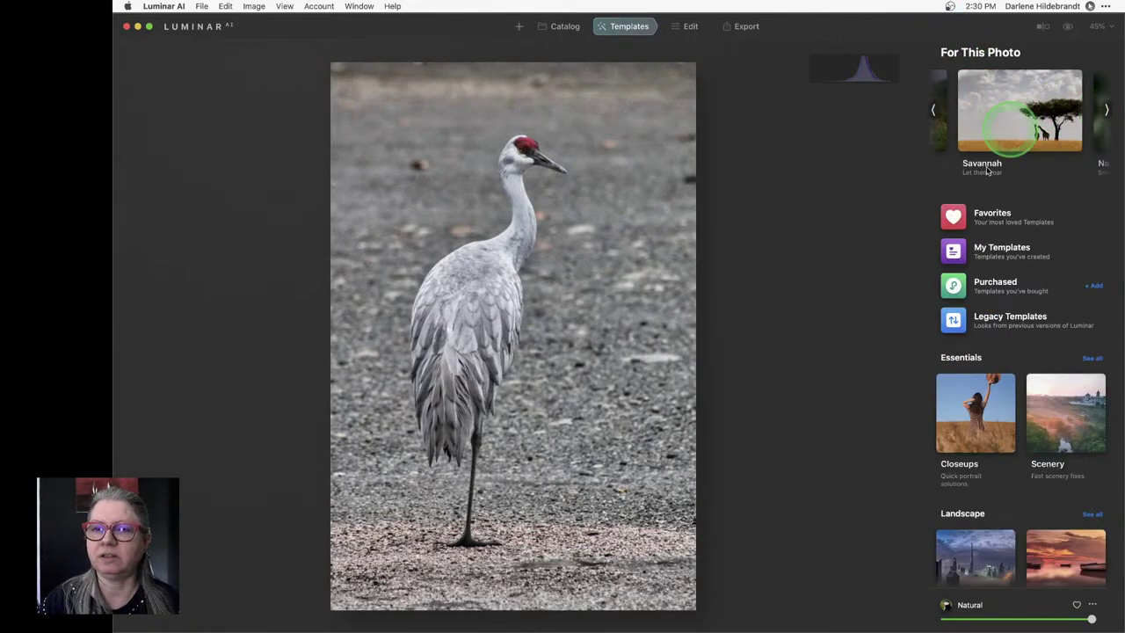
click(1000, 113)
click(997, 282)
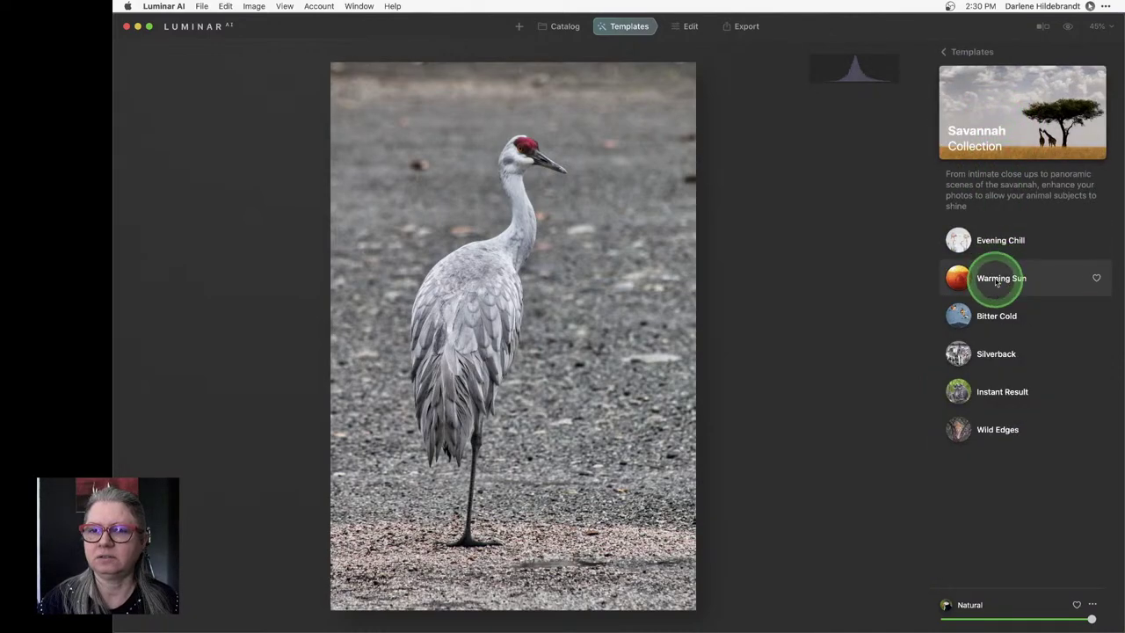
click(997, 245)
click(997, 245)
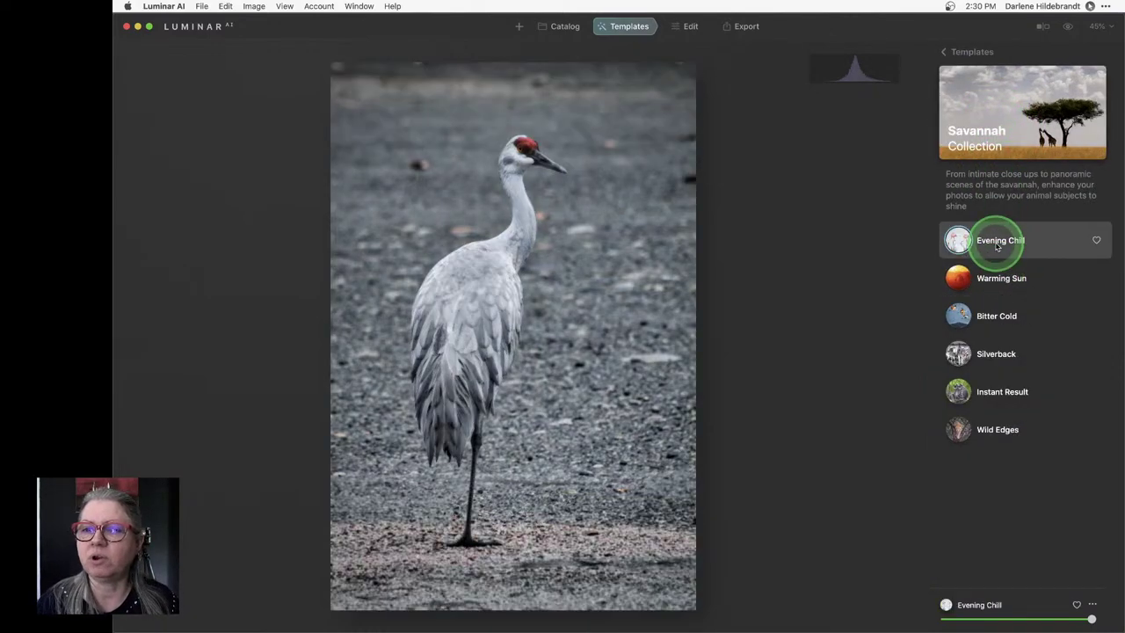
click(999, 280)
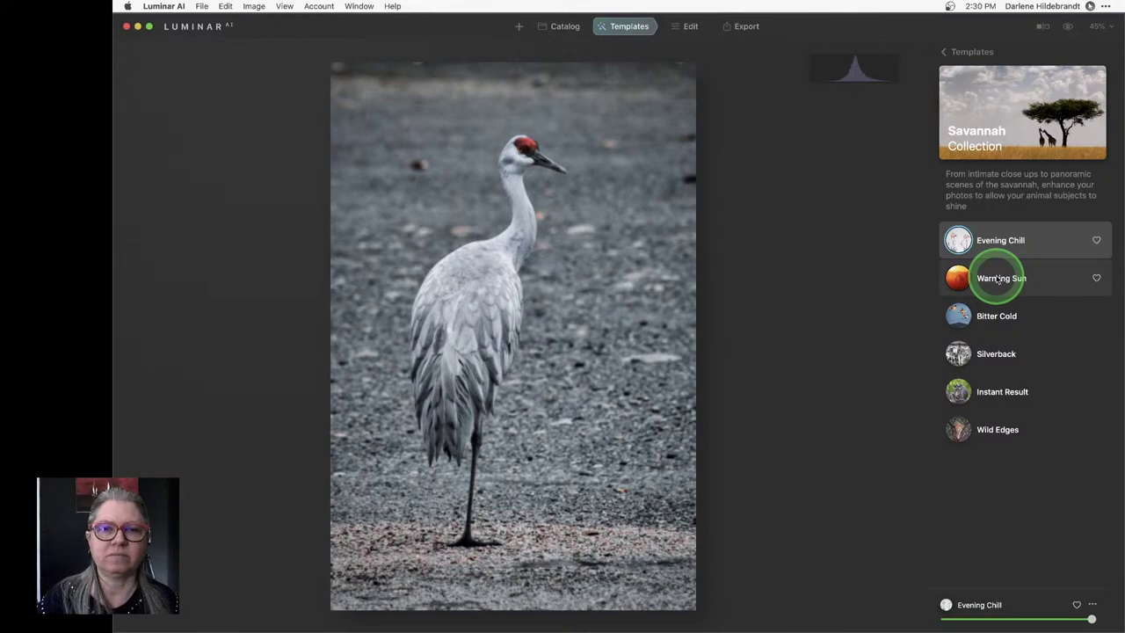
click(994, 280)
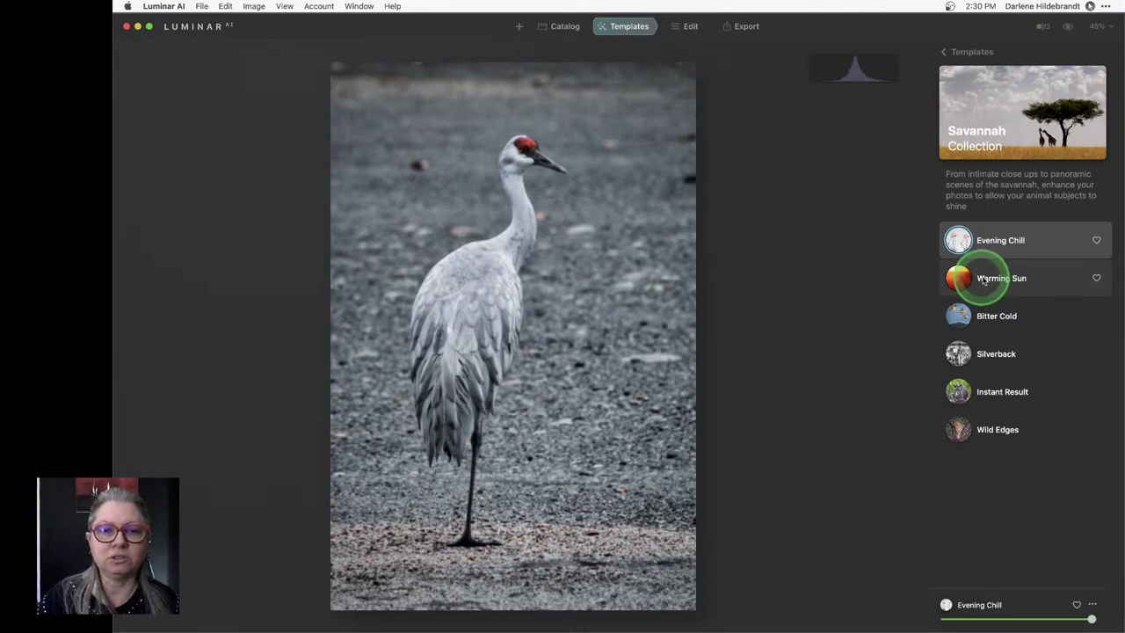
click(992, 279)
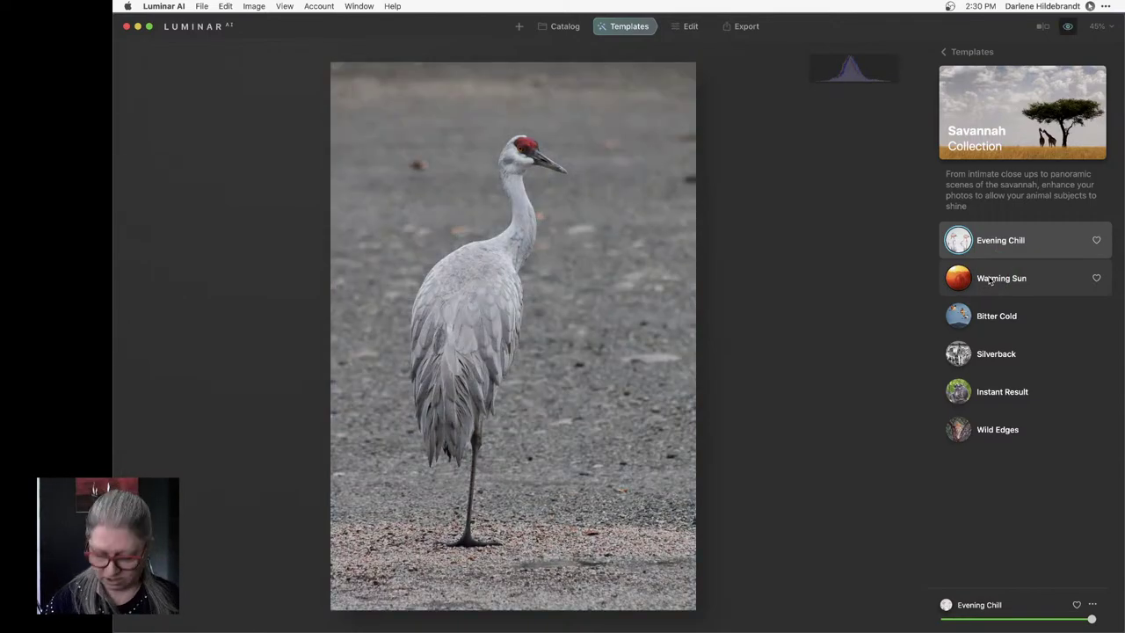
click(991, 280)
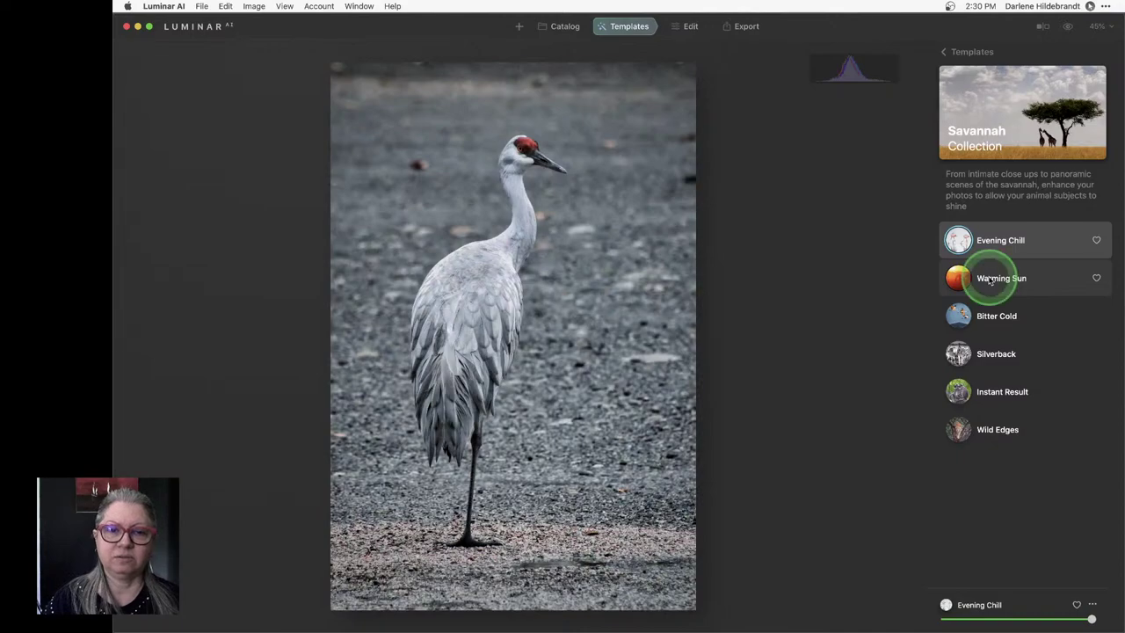
Try Bitter Cold, Silverback and Instant Result, keep Wild Edges, and return to the overview
click(986, 313)
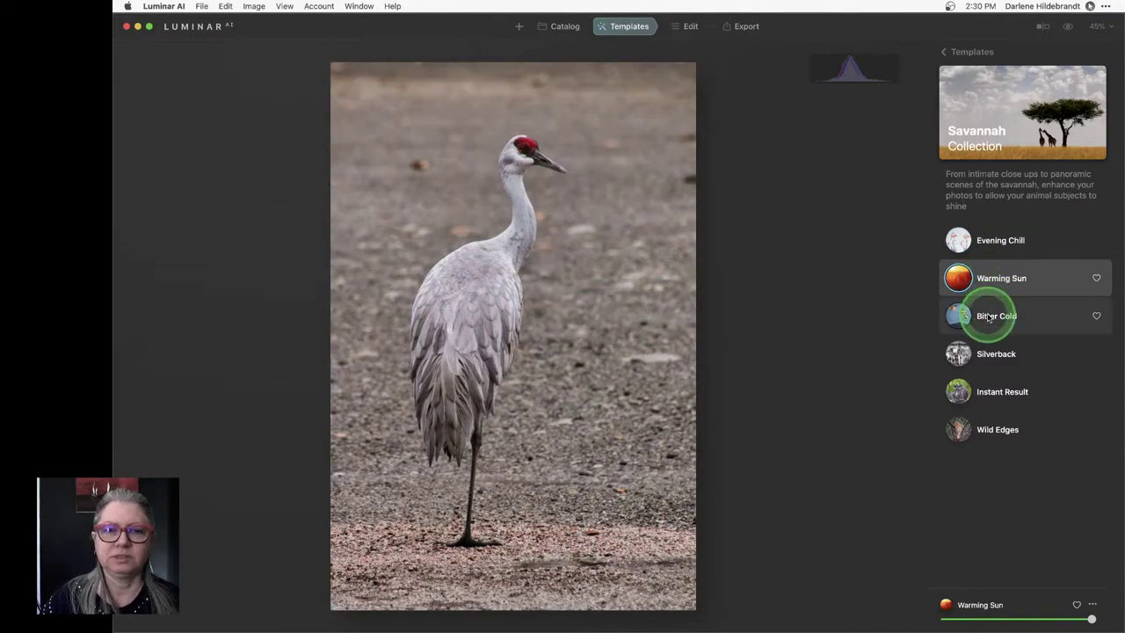
click(988, 358)
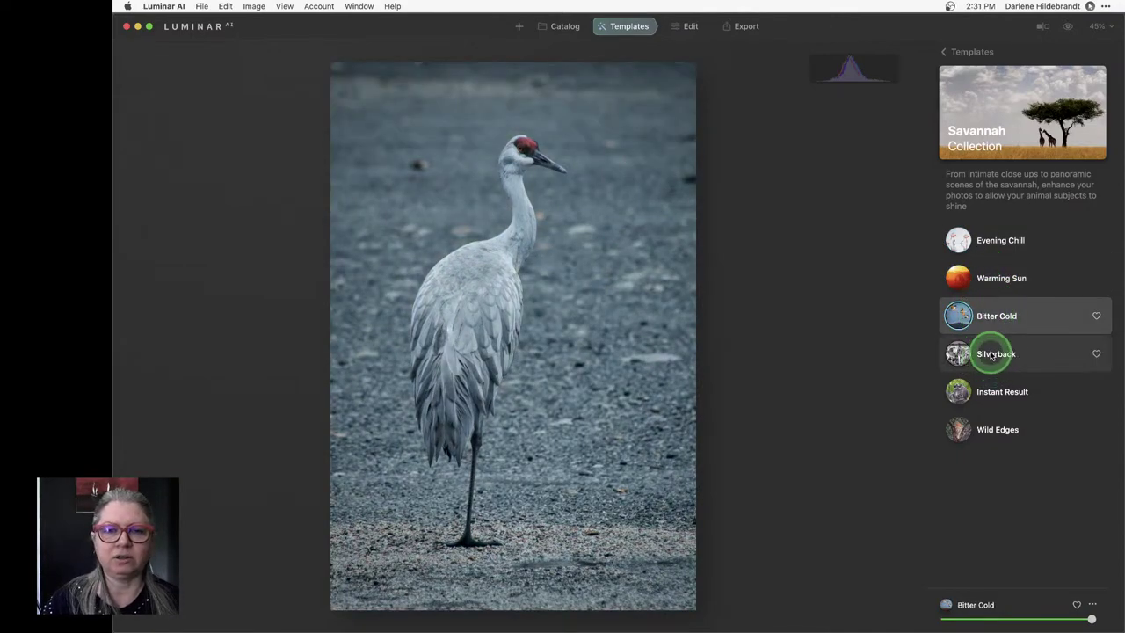
click(992, 390)
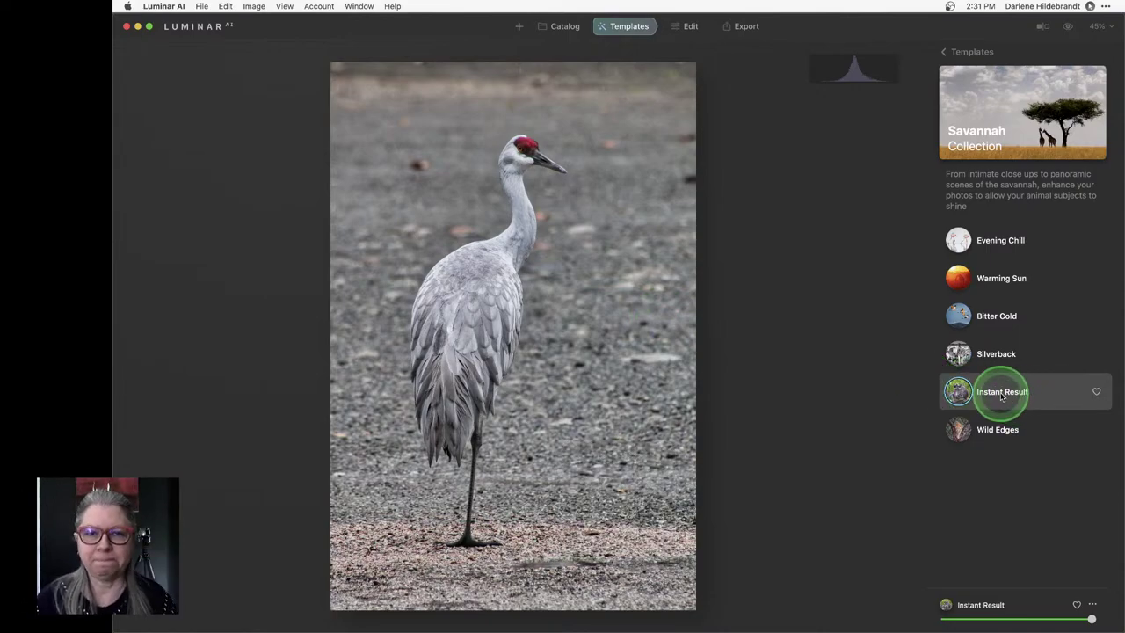
click(986, 430)
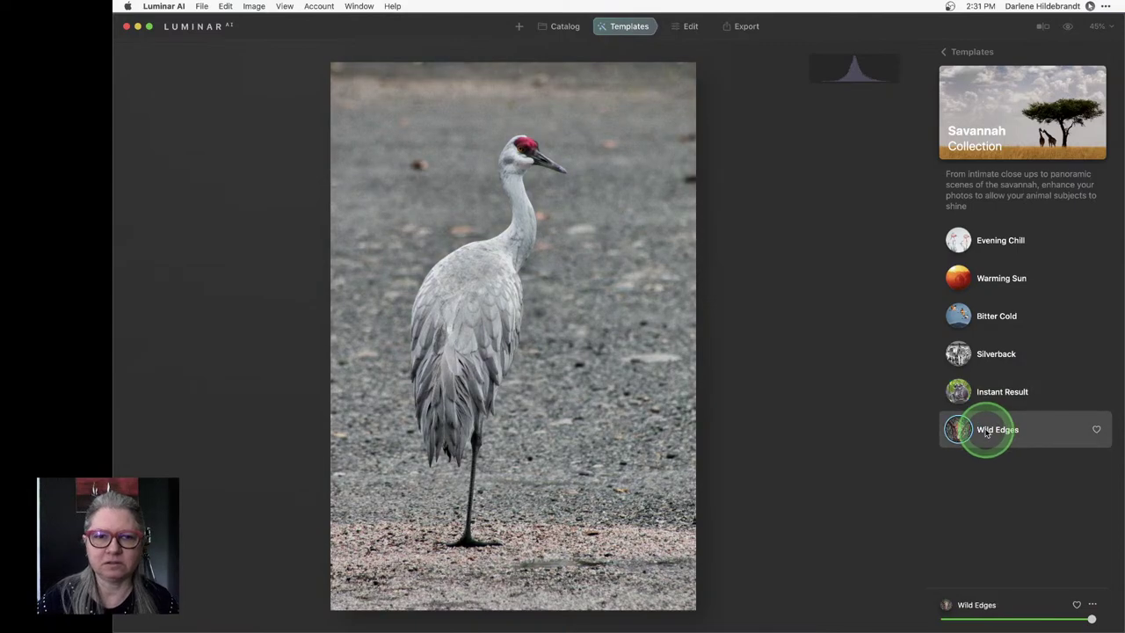
click(955, 52)
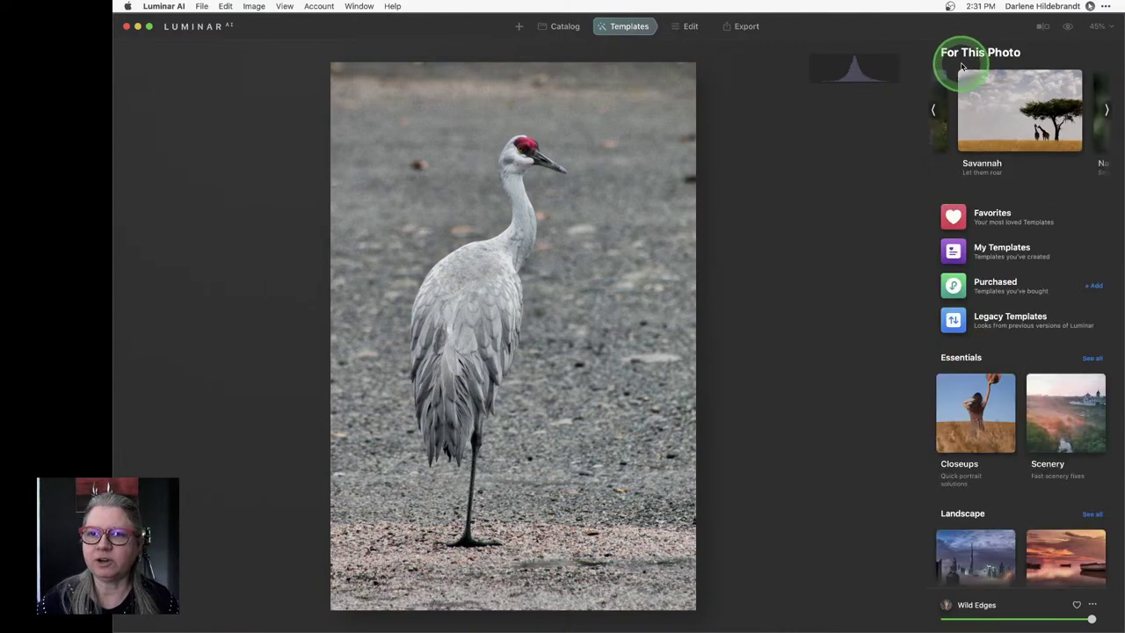
Open the Nature collection, try Newt Noir, Sunny Small and MicroWorld, and apply Distinctive Drops
click(1105, 109)
click(1020, 110)
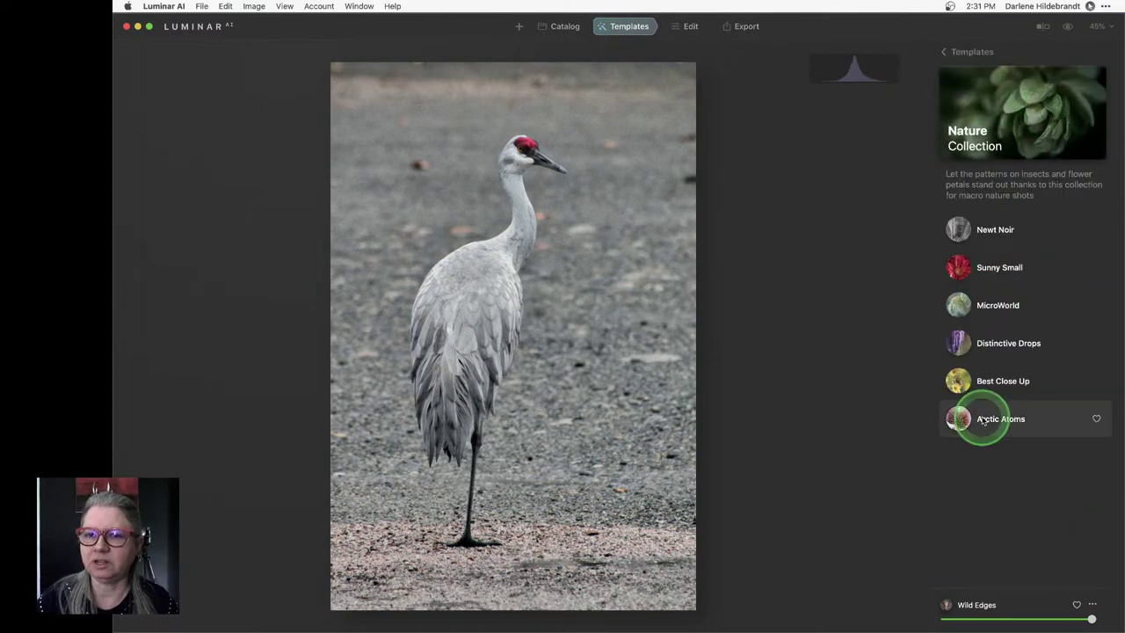
click(995, 230)
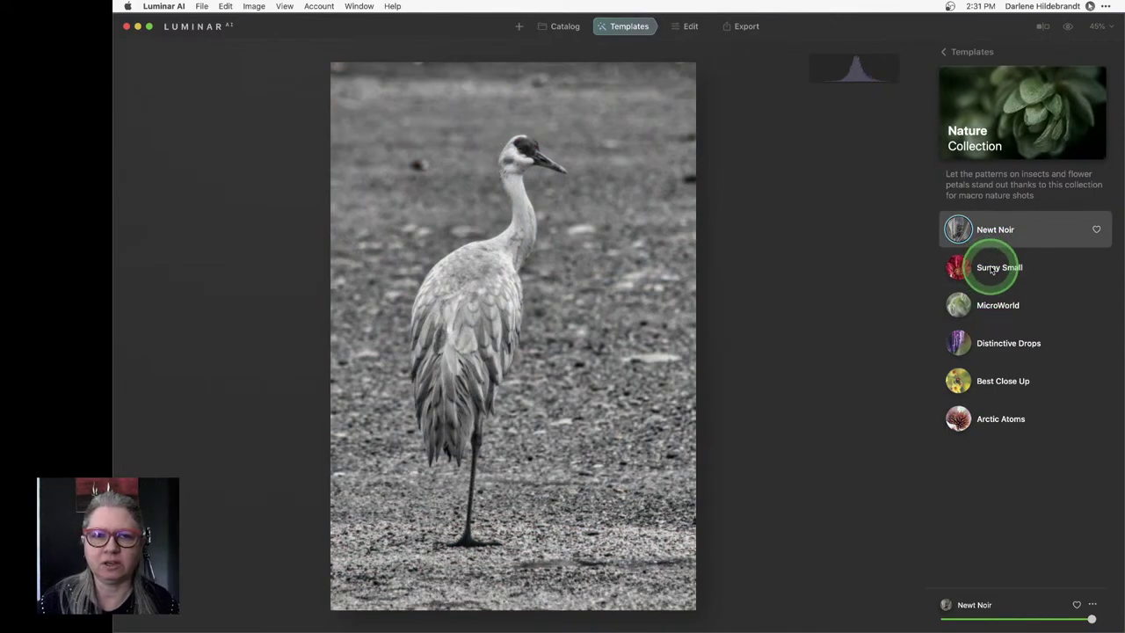
click(992, 268)
click(990, 305)
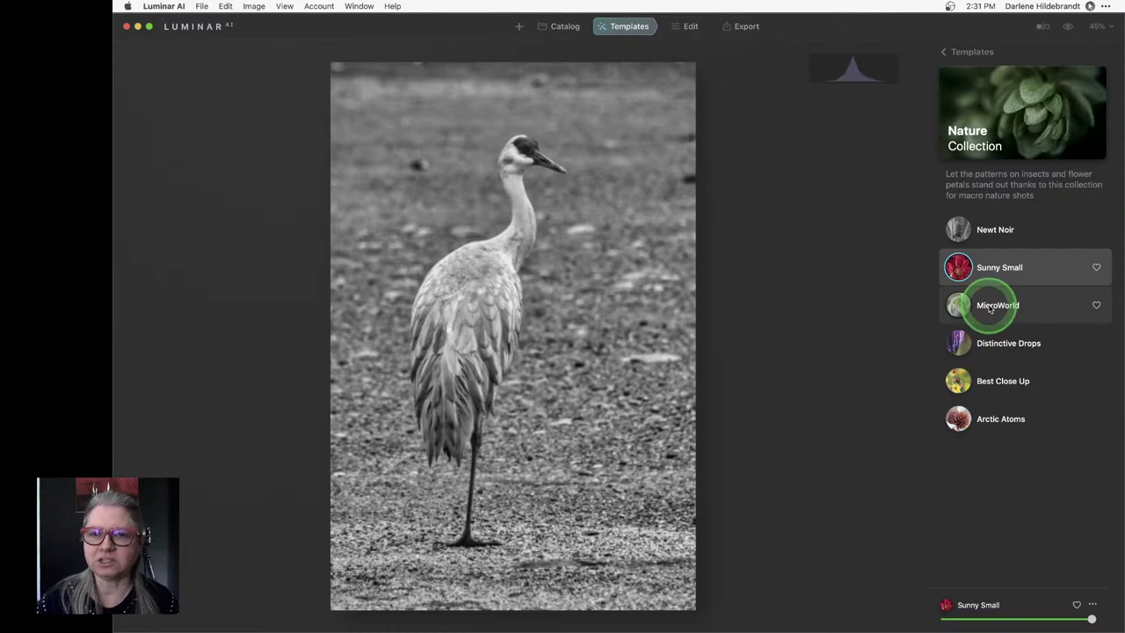
click(992, 274)
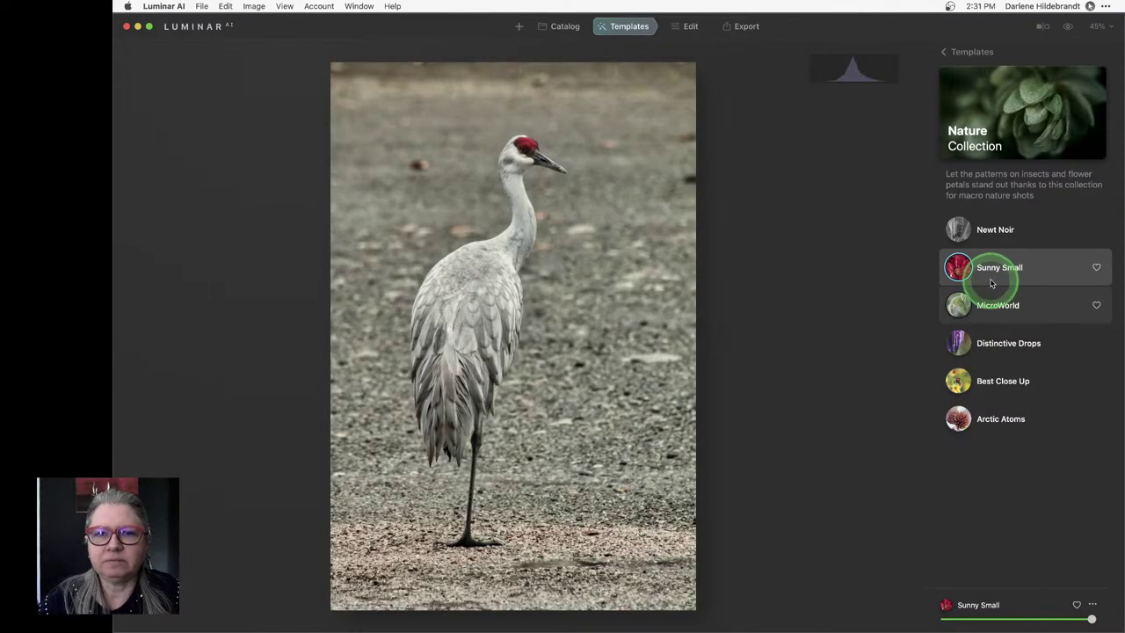
click(994, 305)
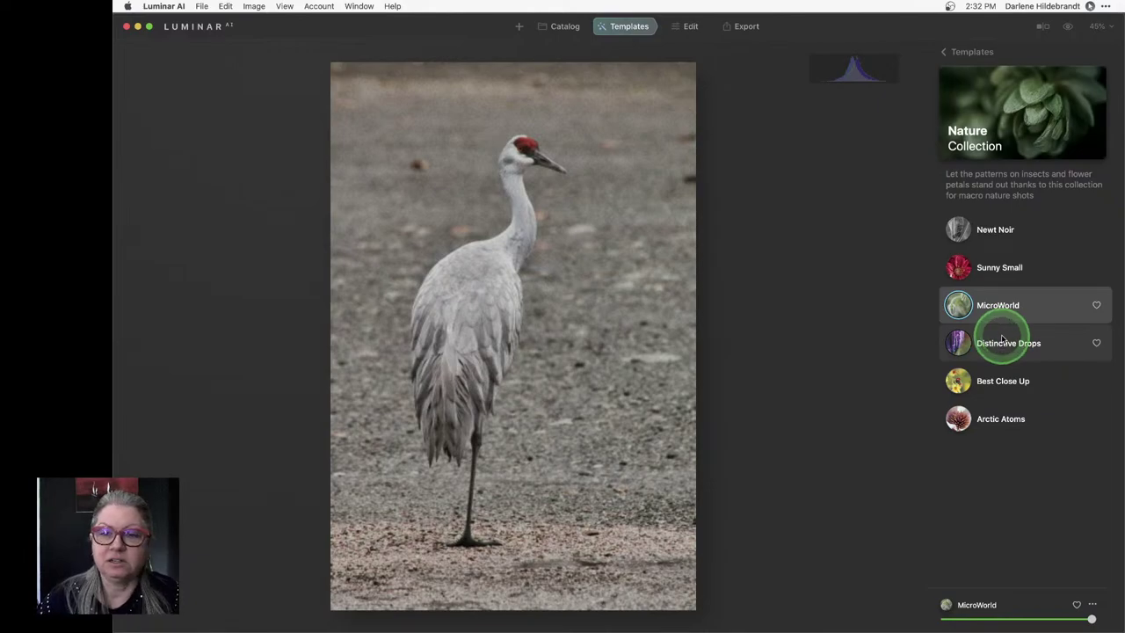
click(1003, 341)
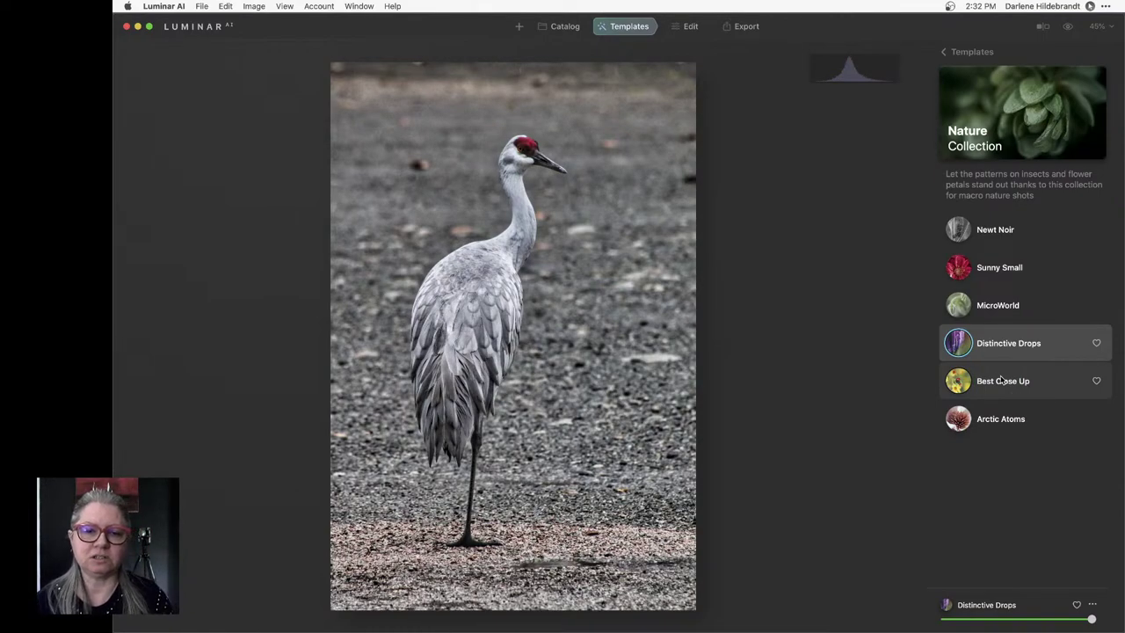
Compare with the original, try Best Close Up and Arctic Atoms, then reapply Distinctive Drops
key(backslash)
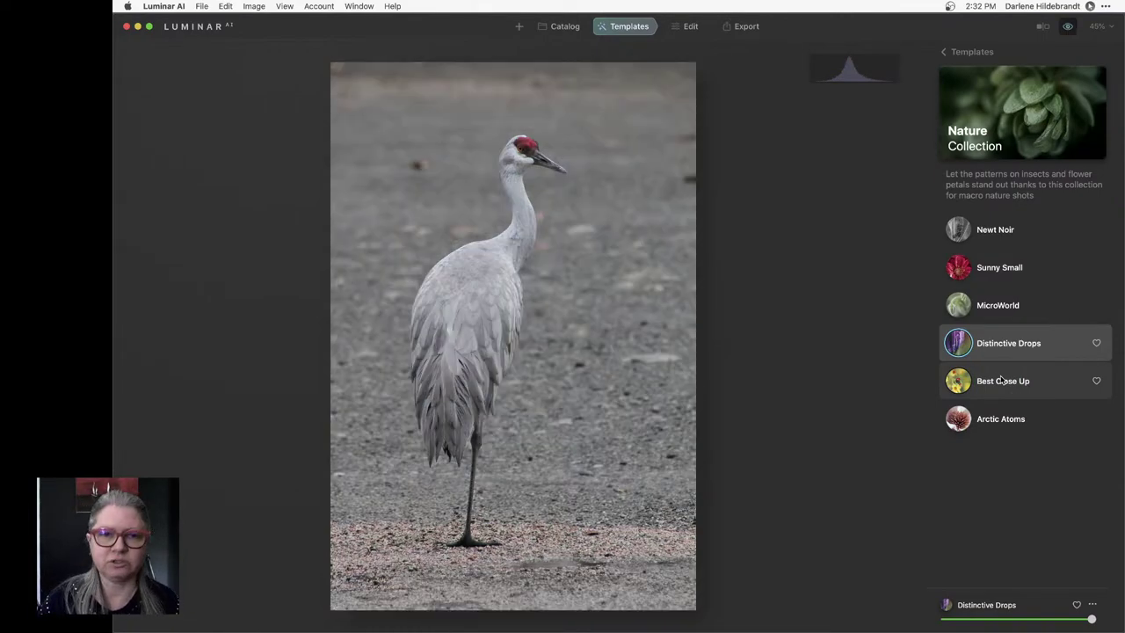
key(backslash)
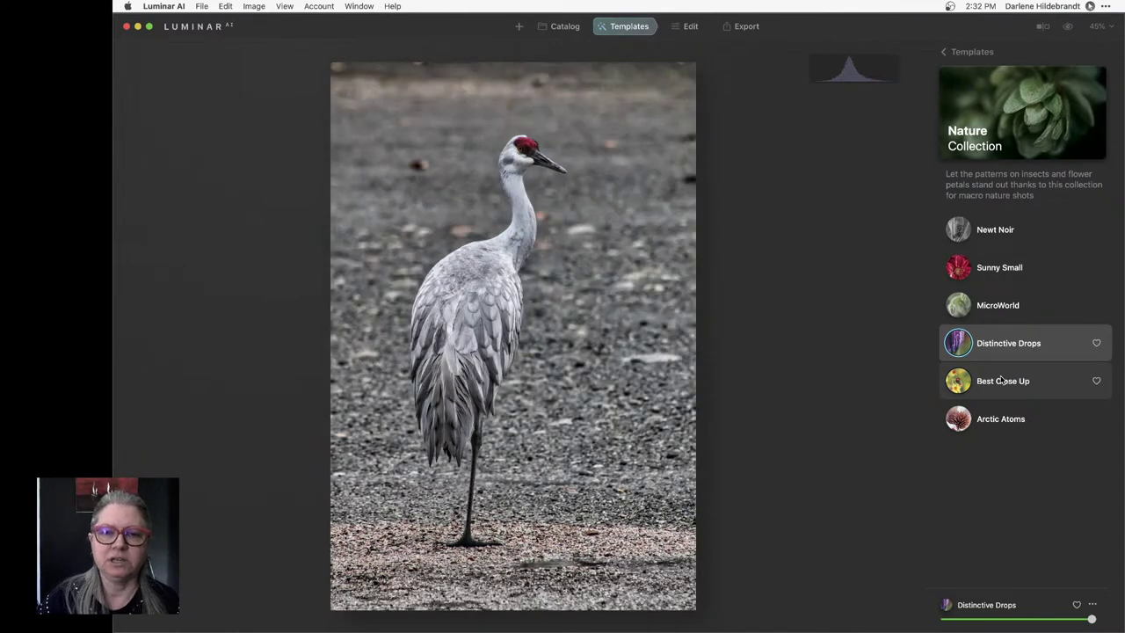
click(1001, 380)
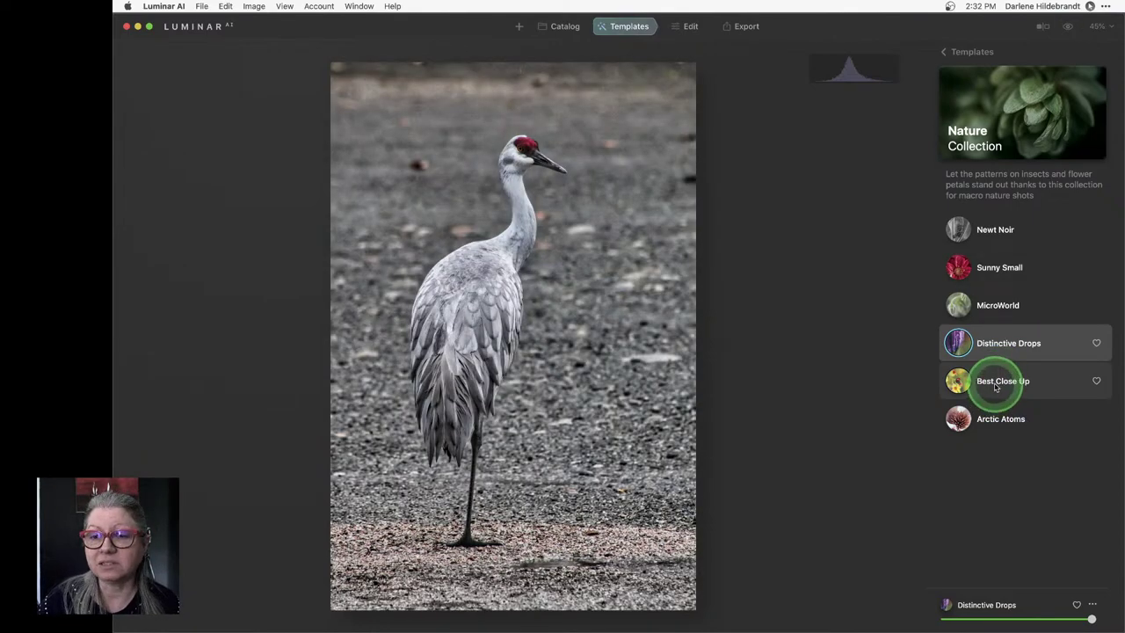
click(1000, 418)
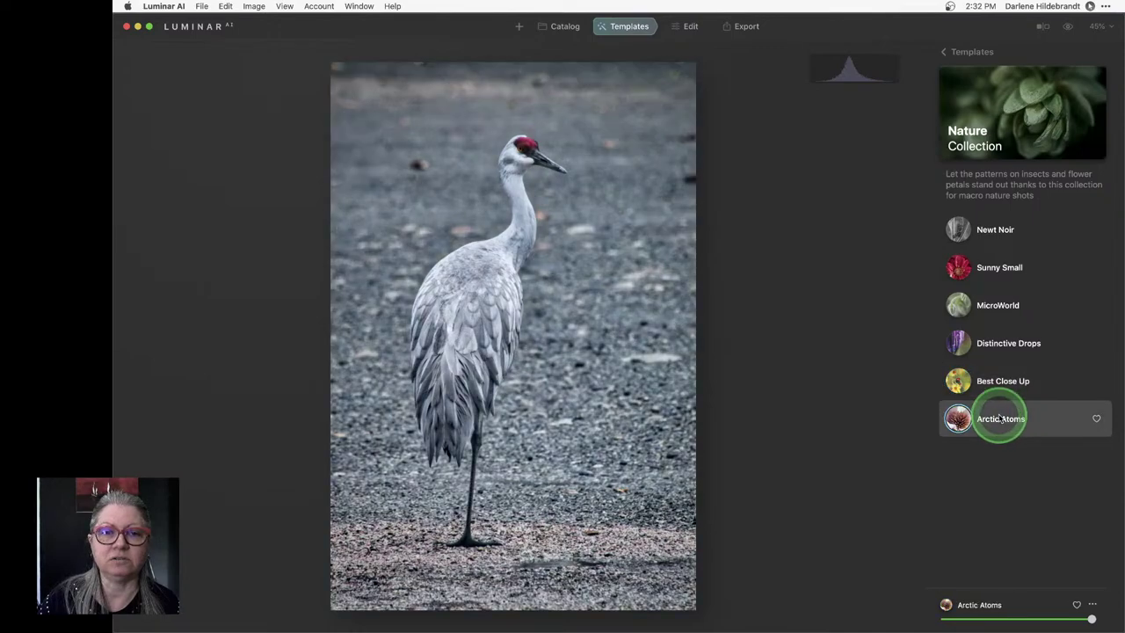
click(1000, 348)
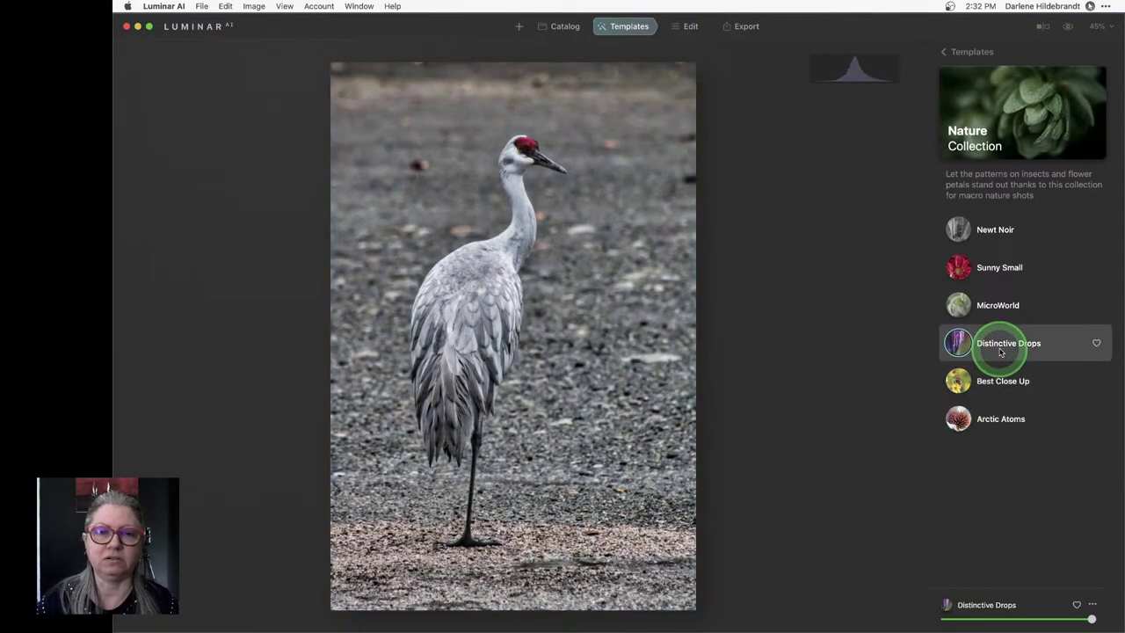
Switch to Edit, keep Distinctive Drops at maximum amount, and collapse Supercontrast
click(689, 26)
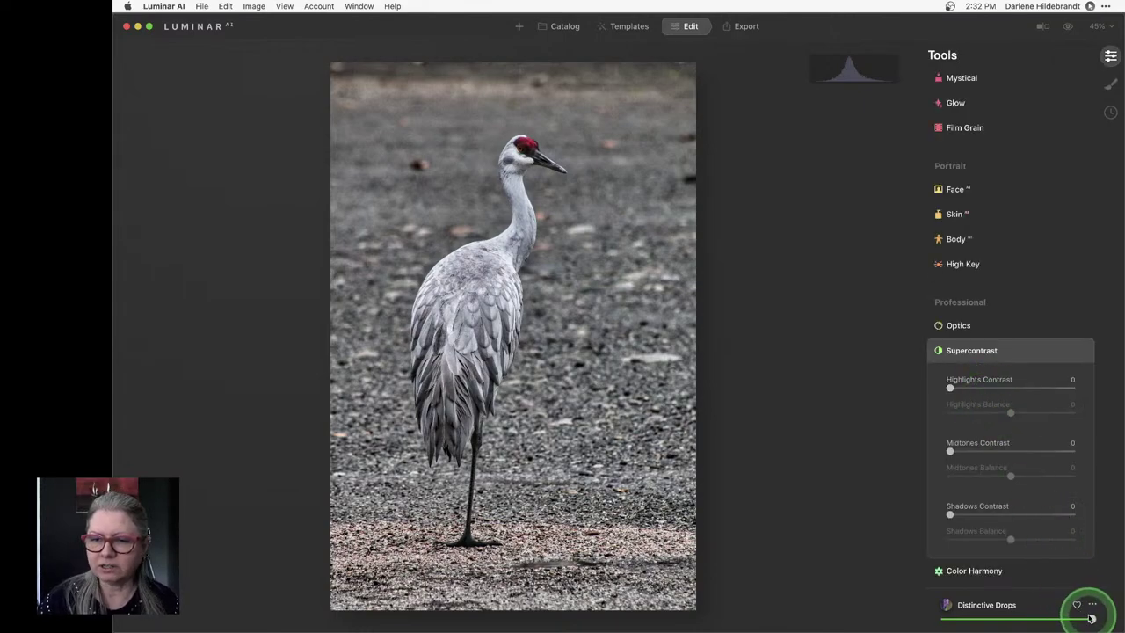
mouse_move(1090, 618)
mouse_down()
mouse_move(951, 618)
mouse_move(1106, 618)
mouse_move(834, 606)
mouse_move(1092, 616)
mouse_up()
click(976, 369)
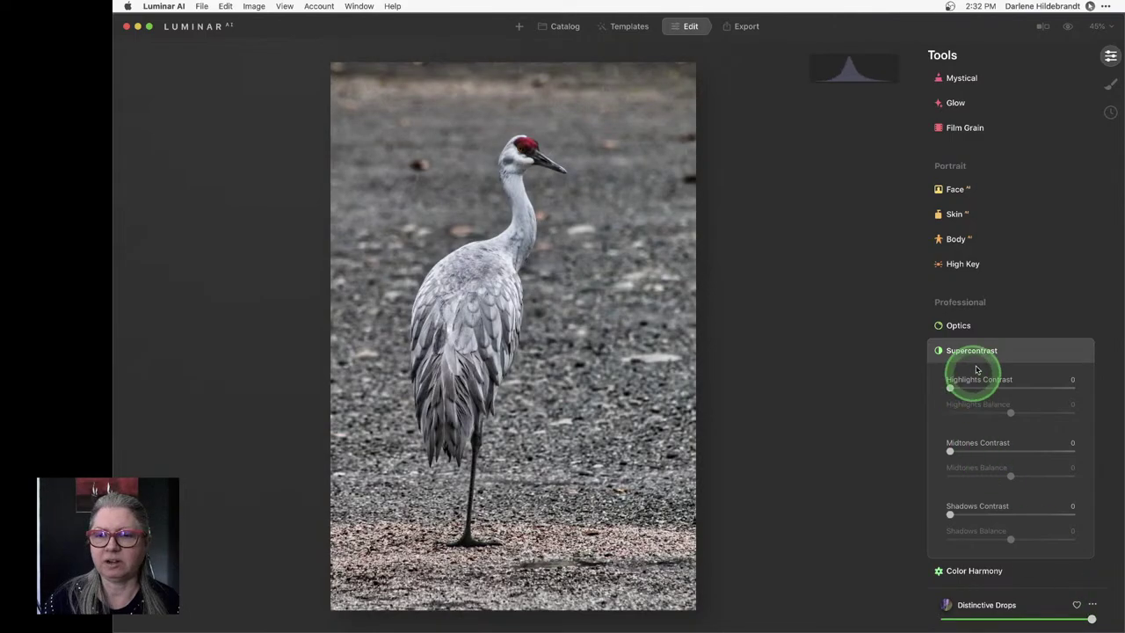
click(997, 354)
scroll(1007, 422, up, 10)
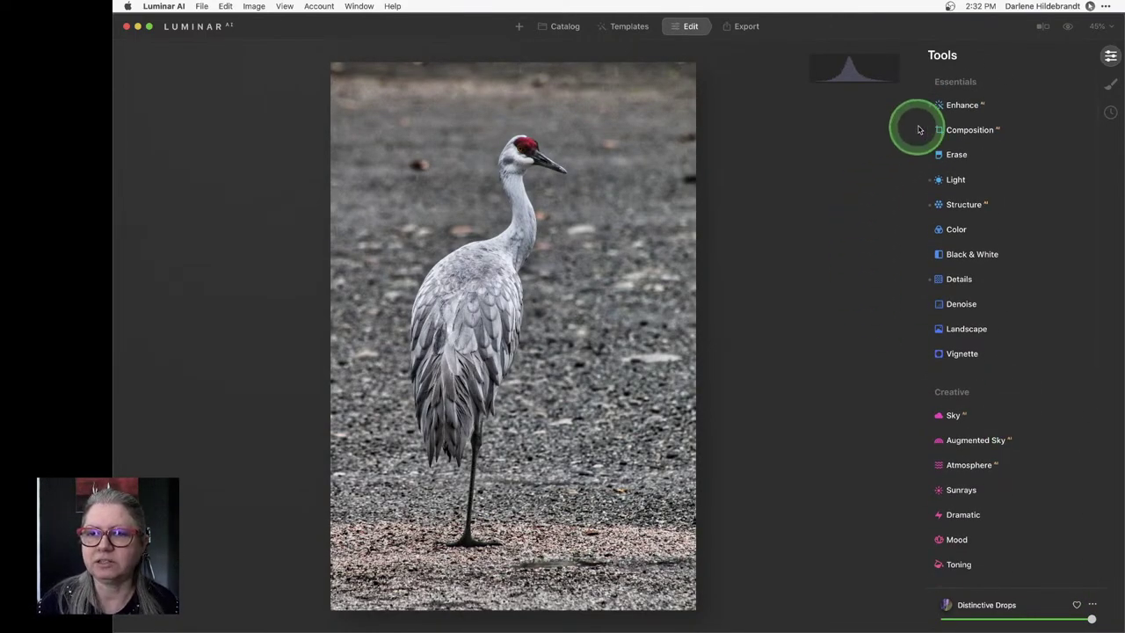
scroll(925, 264, down, 10)
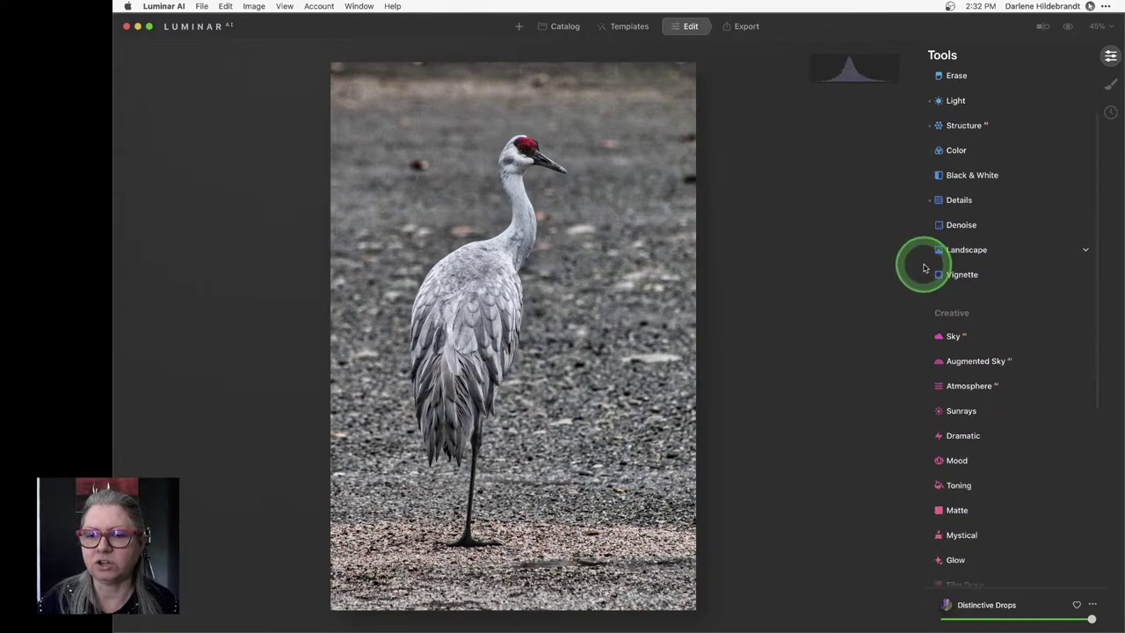
scroll(924, 268, up, 10)
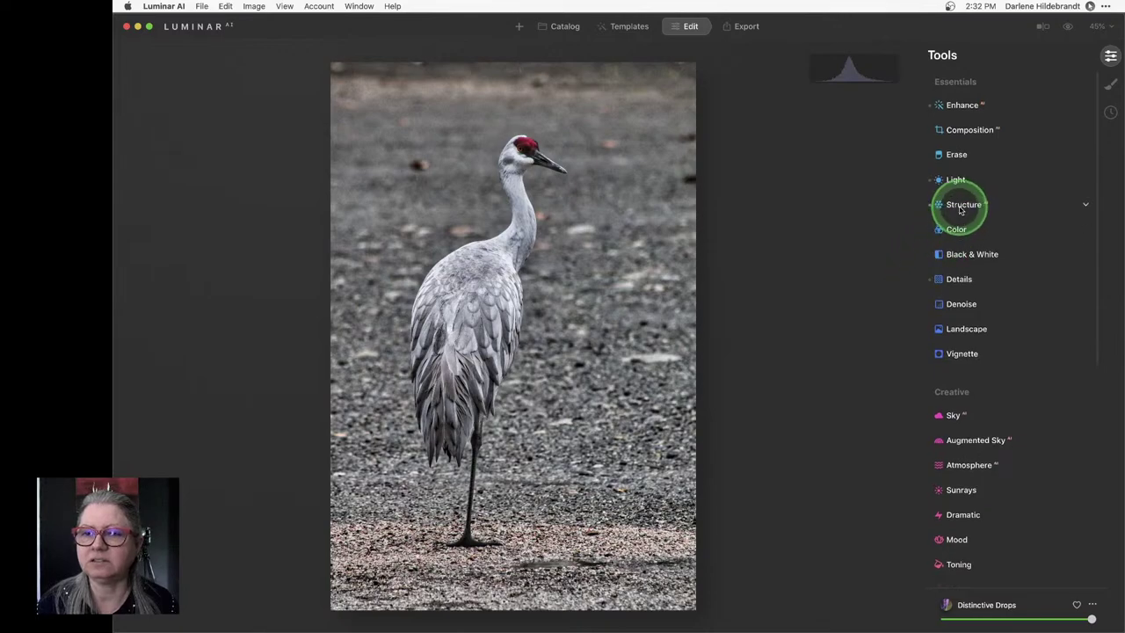
Compare Structure on and off, then add a Paint Mask to Structure (Amount 50)
click(964, 205)
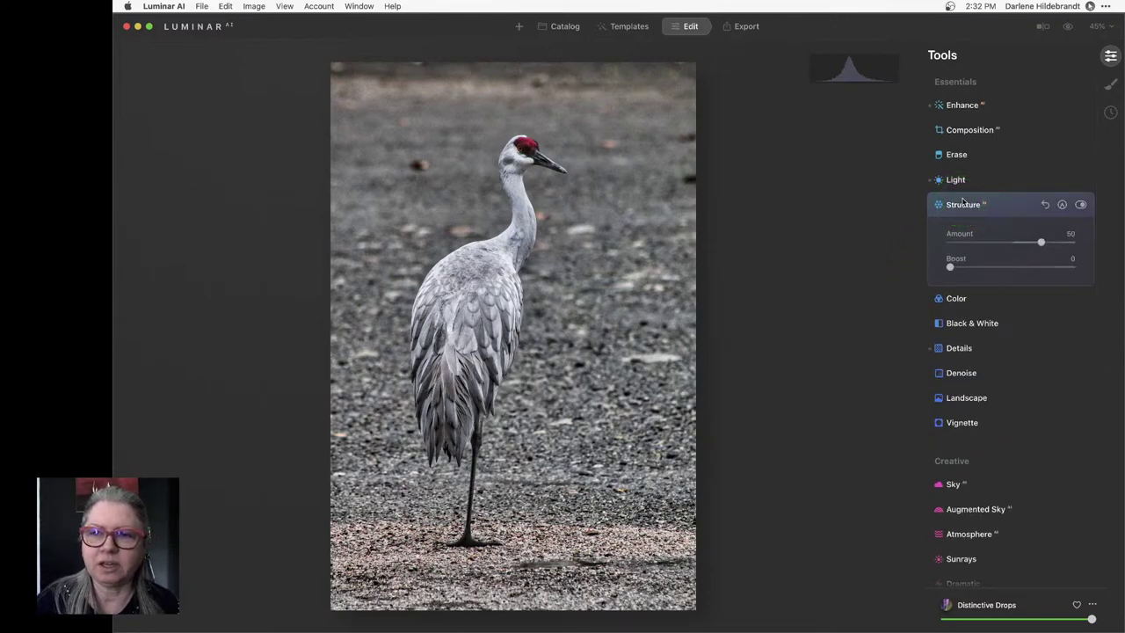
click(1081, 205)
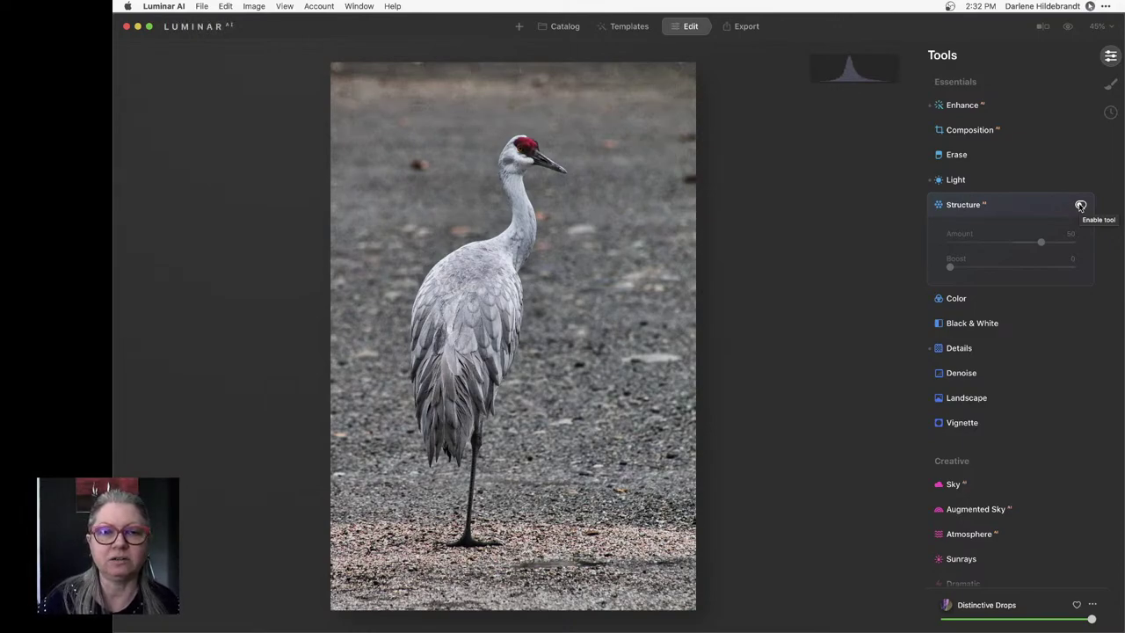
click(1081, 204)
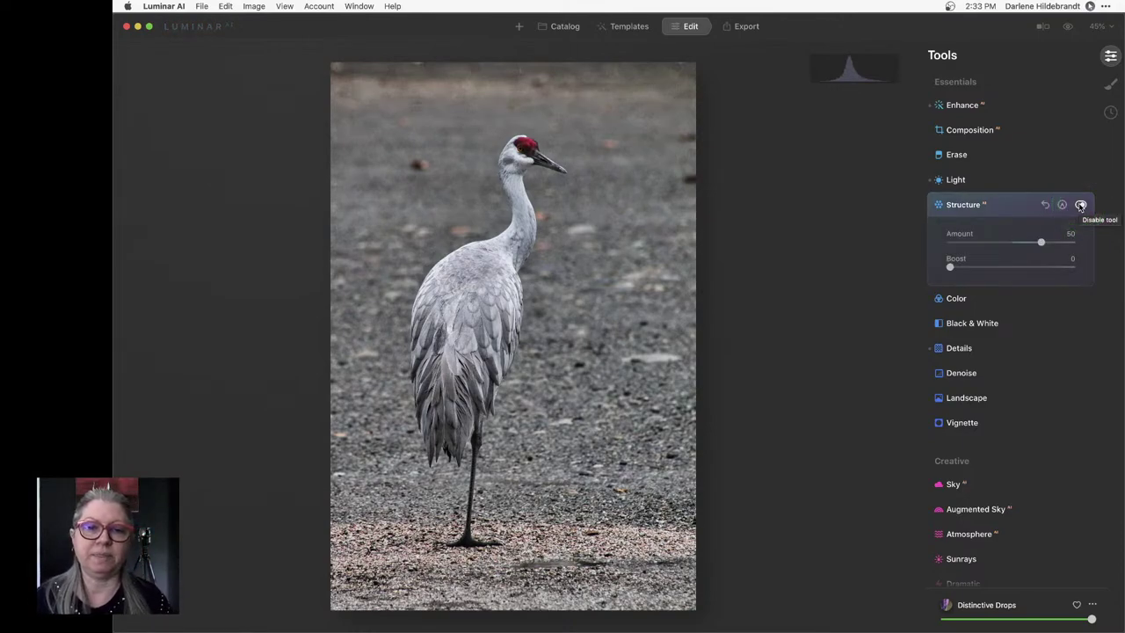
click(1081, 205)
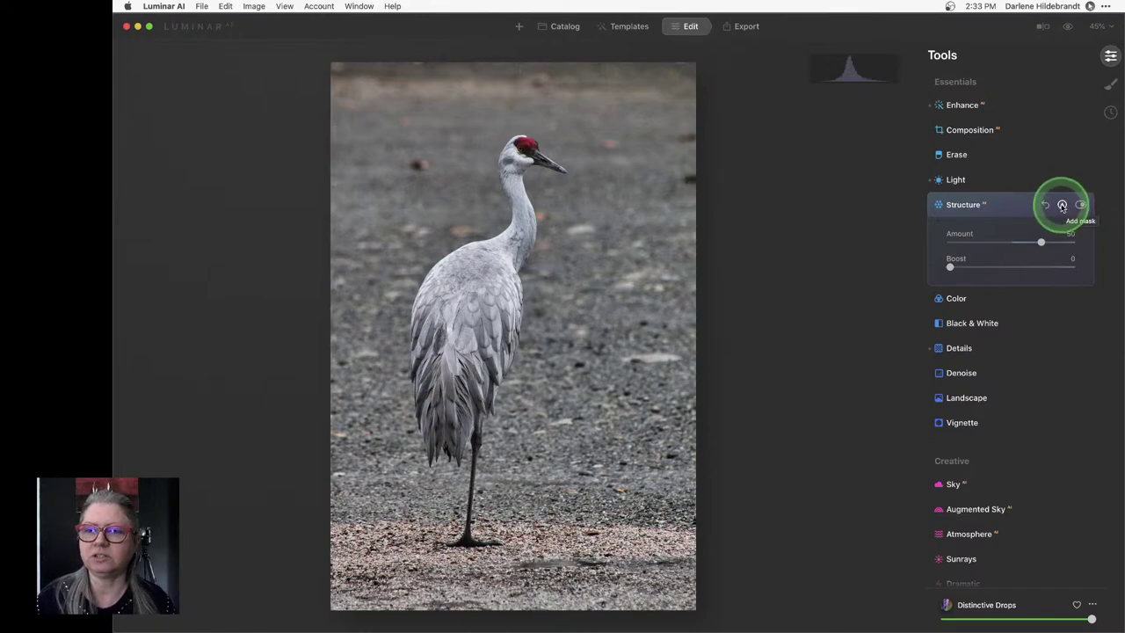
click(1062, 204)
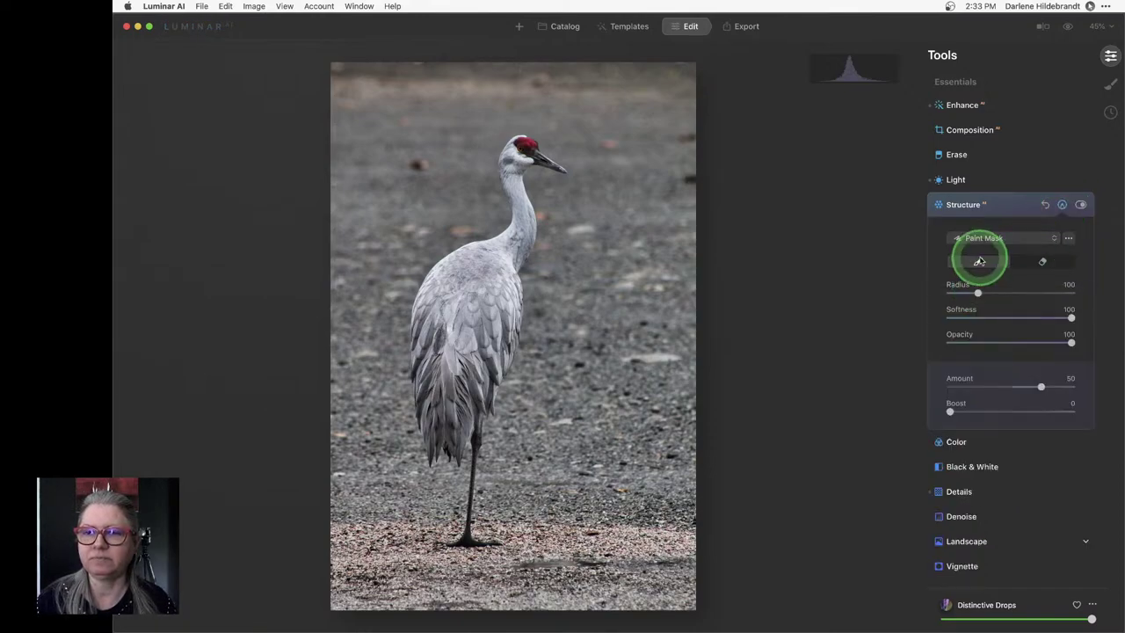
click(1038, 263)
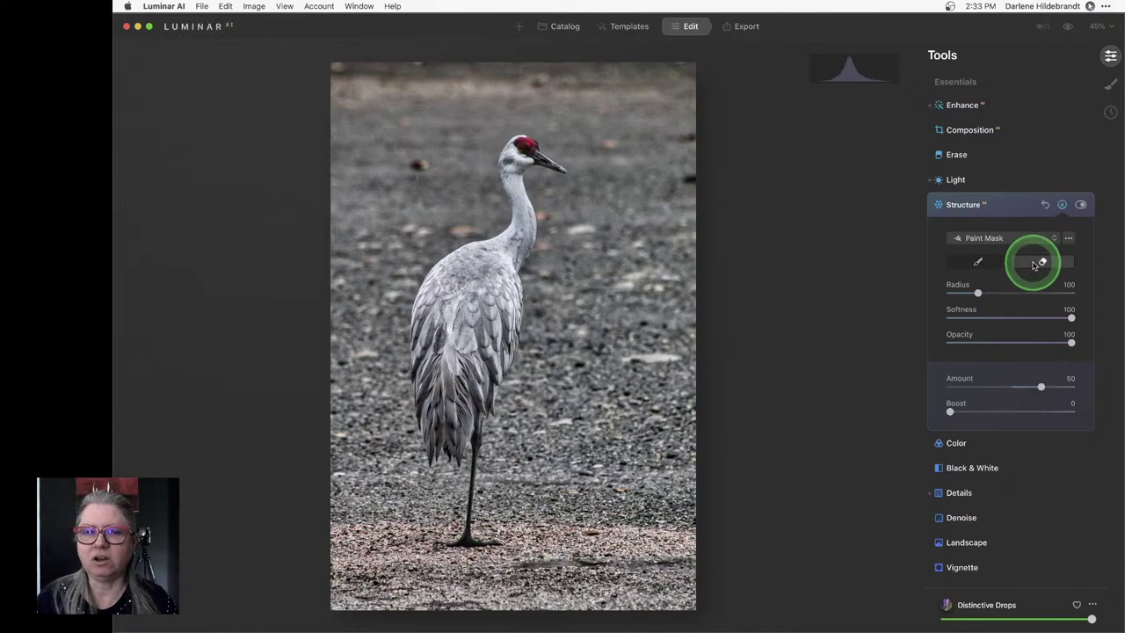
Brush the Structure mask over the crane's body and neck at Opacity 86 with a smaller brush
click(971, 263)
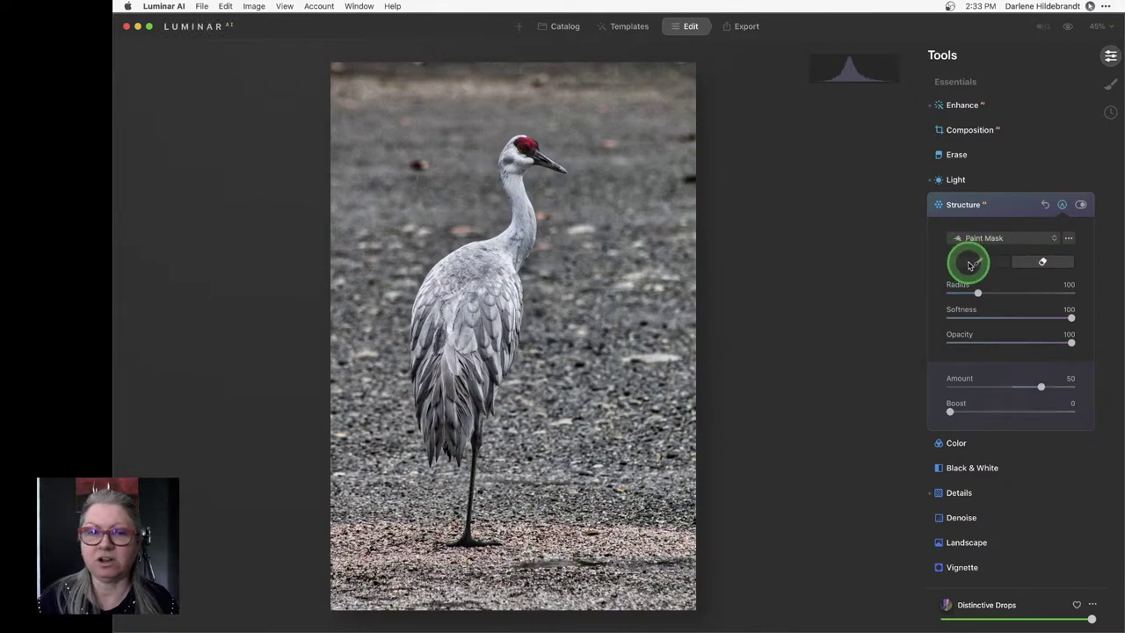
click(972, 263)
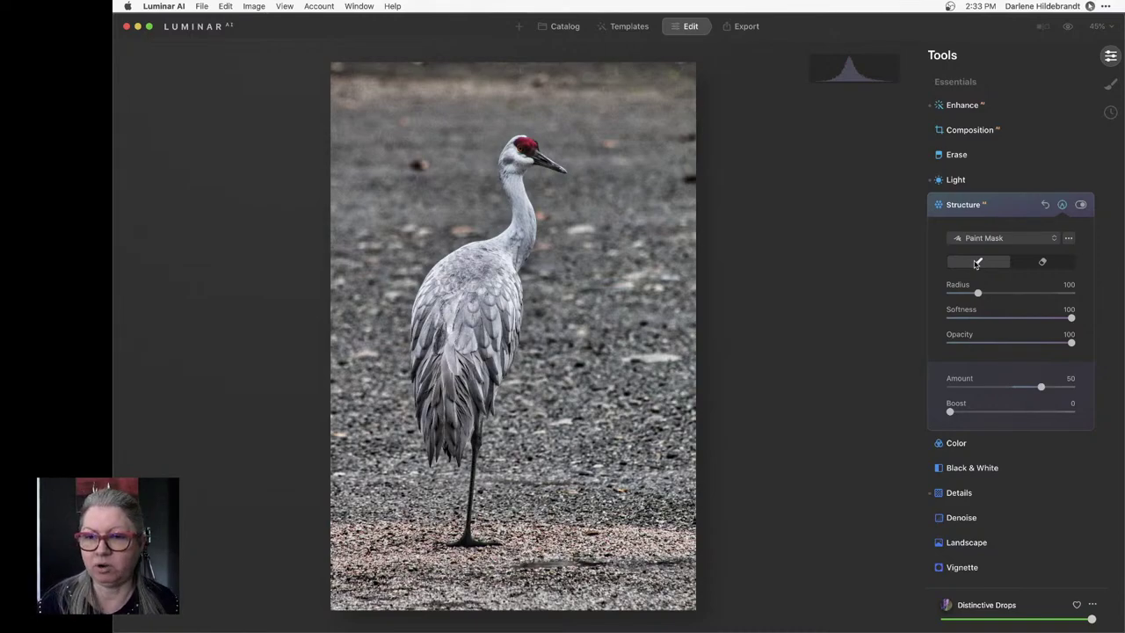
drag(1071, 342, 1055, 342)
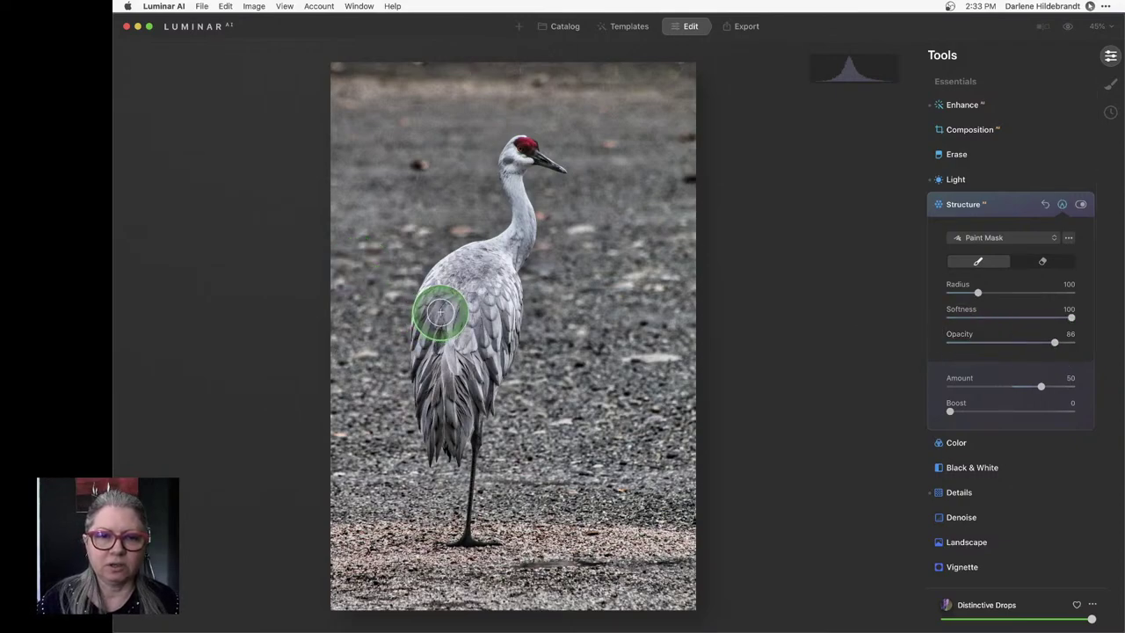
mouse_move(440, 312)
mouse_down()
mouse_move(457, 272)
mouse_move(442, 312)
mouse_move(451, 367)
mouse_move(471, 304)
mouse_move(477, 341)
mouse_move(495, 298)
mouse_move(491, 371)
mouse_move(428, 445)
mouse_move(452, 318)
mouse_move(462, 425)
mouse_move(501, 255)
mouse_move(464, 278)
mouse_move(459, 409)
mouse_up()
key(bracketleft)
key(bracketleft)
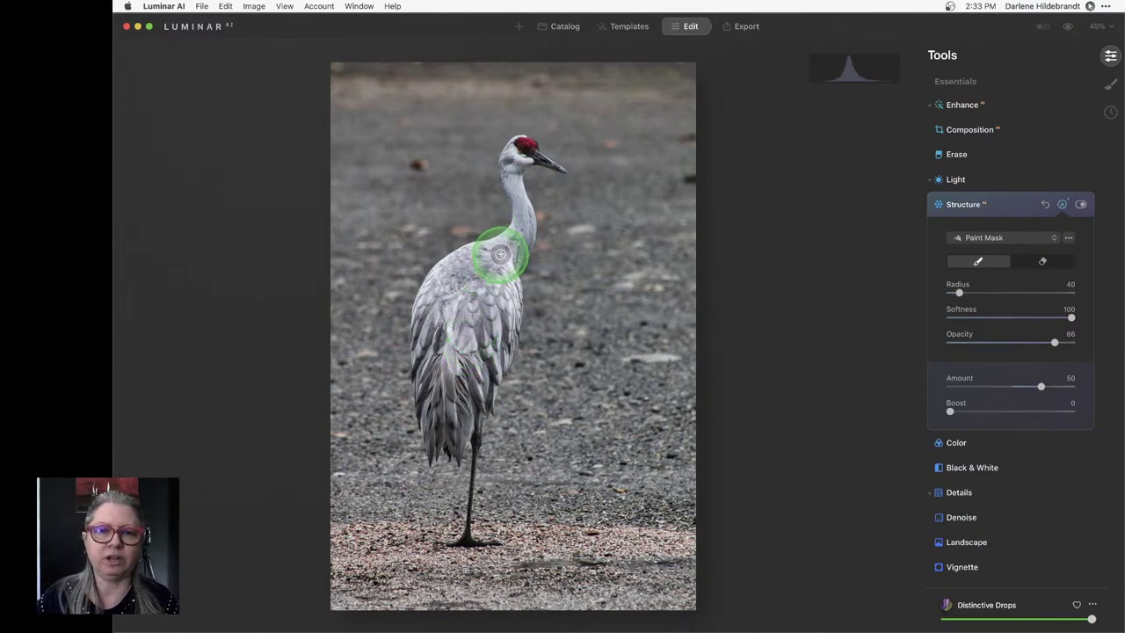
mouse_move(510, 251)
mouse_down()
mouse_move(523, 210)
mouse_move(527, 236)
mouse_move(514, 143)
mouse_move(527, 154)
mouse_move(511, 162)
mouse_move(513, 191)
mouse_move(516, 143)
mouse_move(559, 176)
mouse_up()
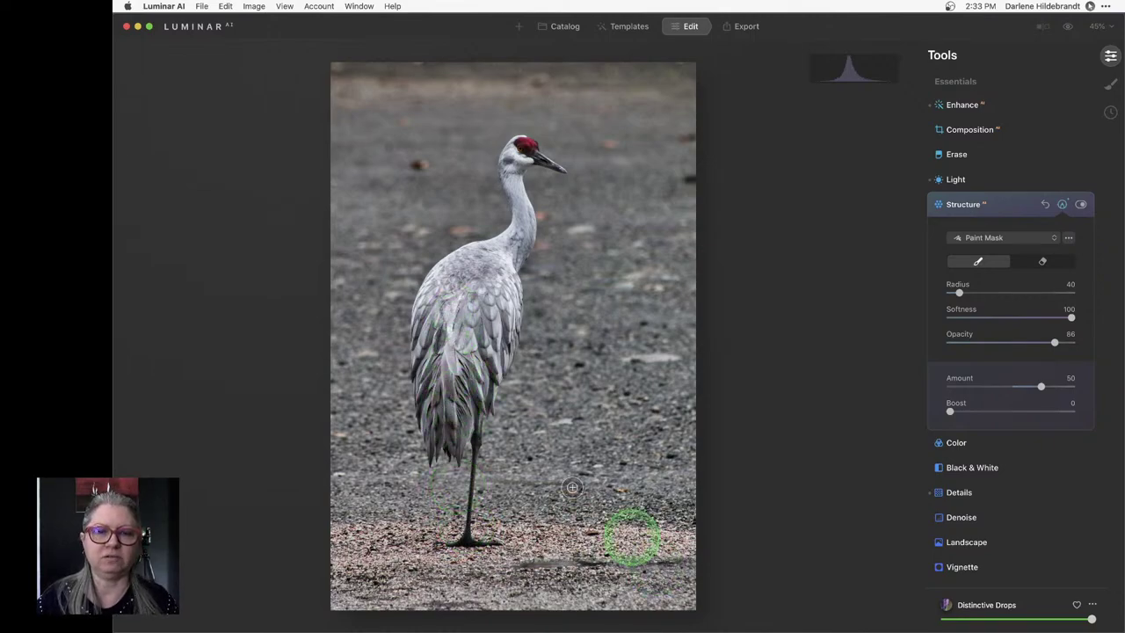
At 100% zoom, erase the Structure mask spill around the crane's head and beak
click(1045, 262)
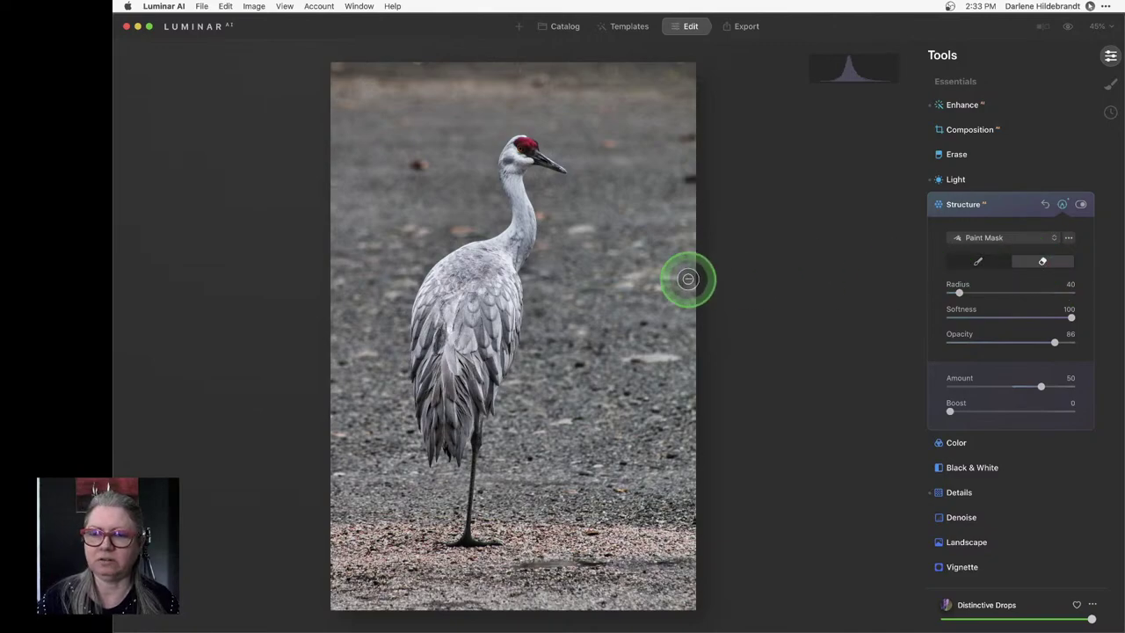
mouse_move(425, 260)
mouse_down()
mouse_move(439, 241)
mouse_move(477, 228)
mouse_move(432, 246)
mouse_move(404, 279)
mouse_move(386, 392)
mouse_move(402, 437)
mouse_move(394, 381)
mouse_move(407, 446)
mouse_move(389, 348)
mouse_move(395, 378)
mouse_move(525, 427)
mouse_move(494, 417)
mouse_move(530, 339)
mouse_move(535, 255)
mouse_move(565, 179)
mouse_move(547, 175)
mouse_move(586, 146)
mouse_move(610, 150)
mouse_move(542, 179)
mouse_move(596, 181)
mouse_move(536, 191)
mouse_move(535, 217)
mouse_move(545, 216)
mouse_move(535, 163)
mouse_move(515, 181)
mouse_move(536, 181)
mouse_up()
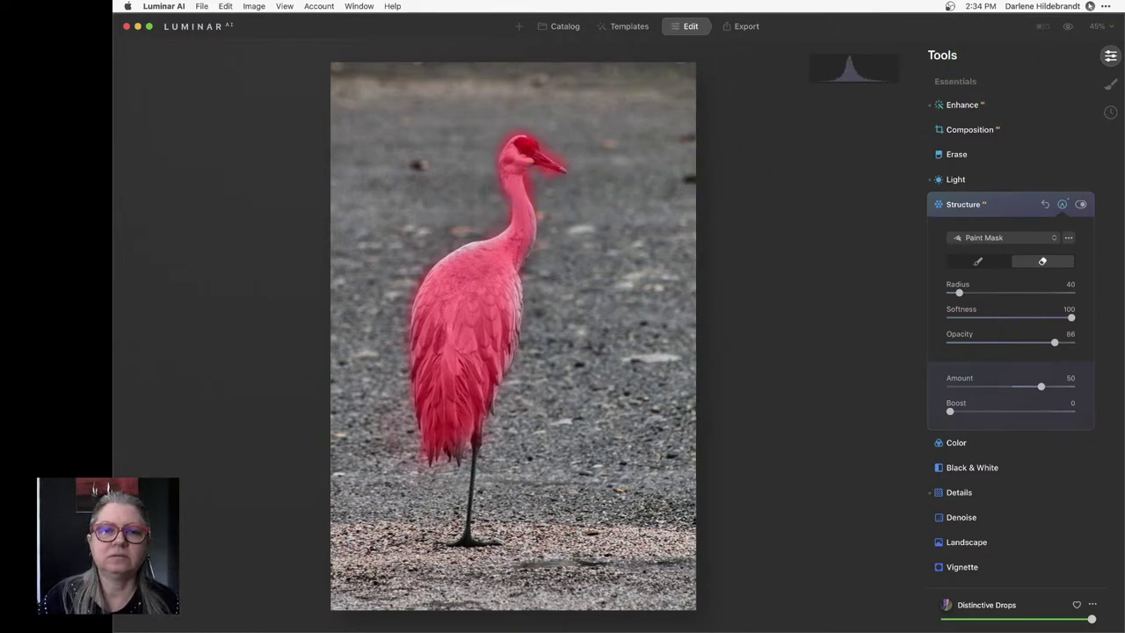
click(1101, 29)
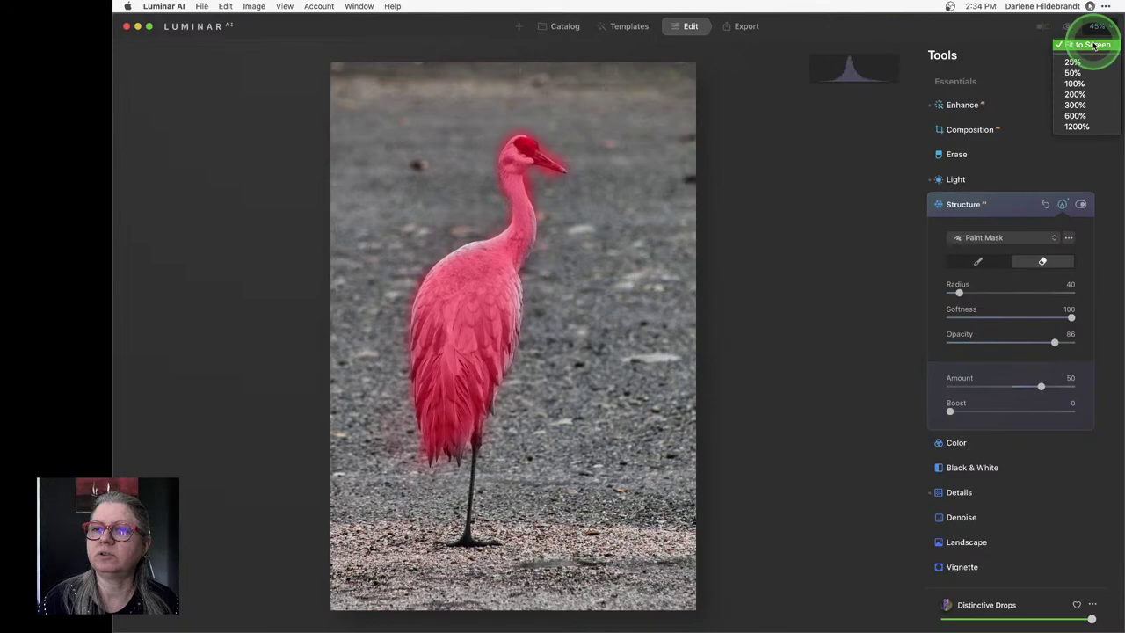
click(1074, 84)
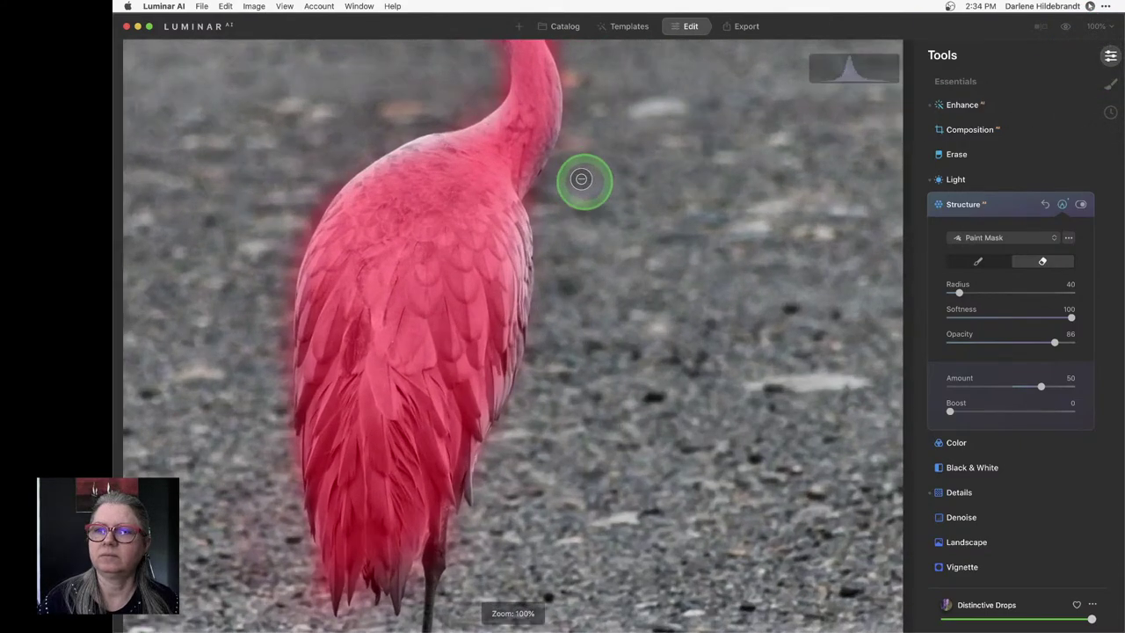
scroll(579, 178, up, 2)
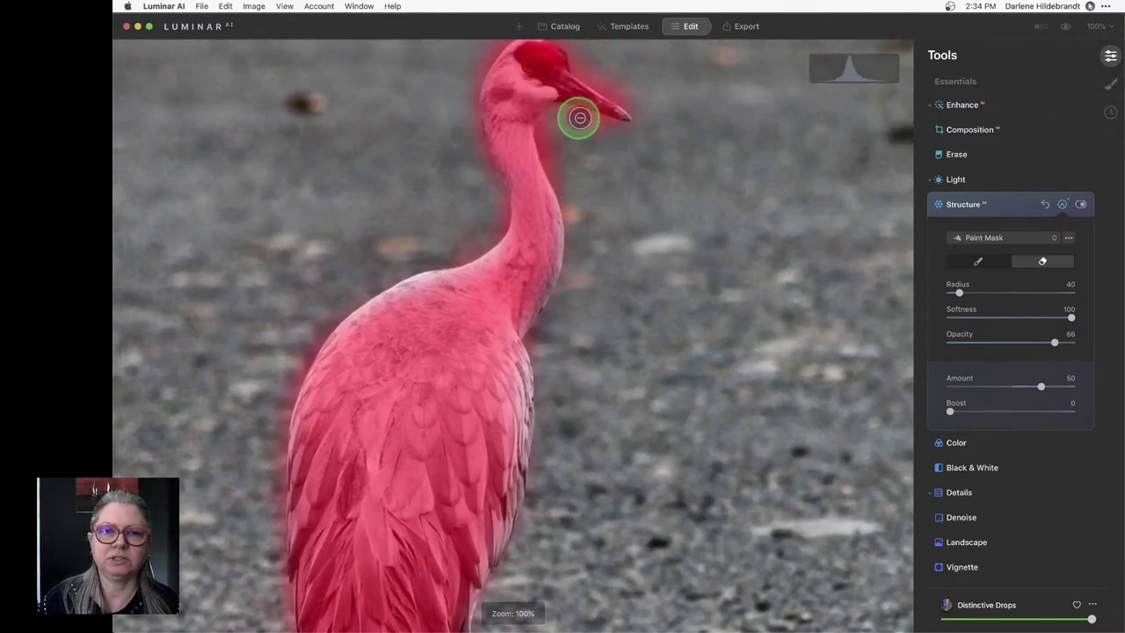
mouse_move(618, 128)
mouse_down()
mouse_move(553, 115)
mouse_move(599, 138)
mouse_up()
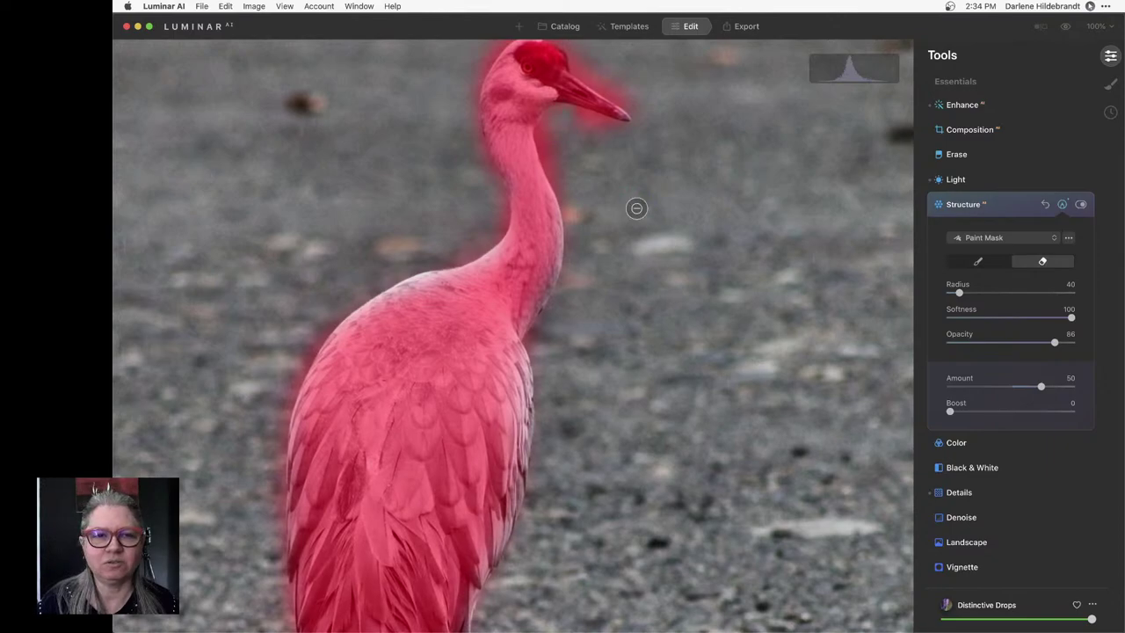
scroll(586, 123, up, 3)
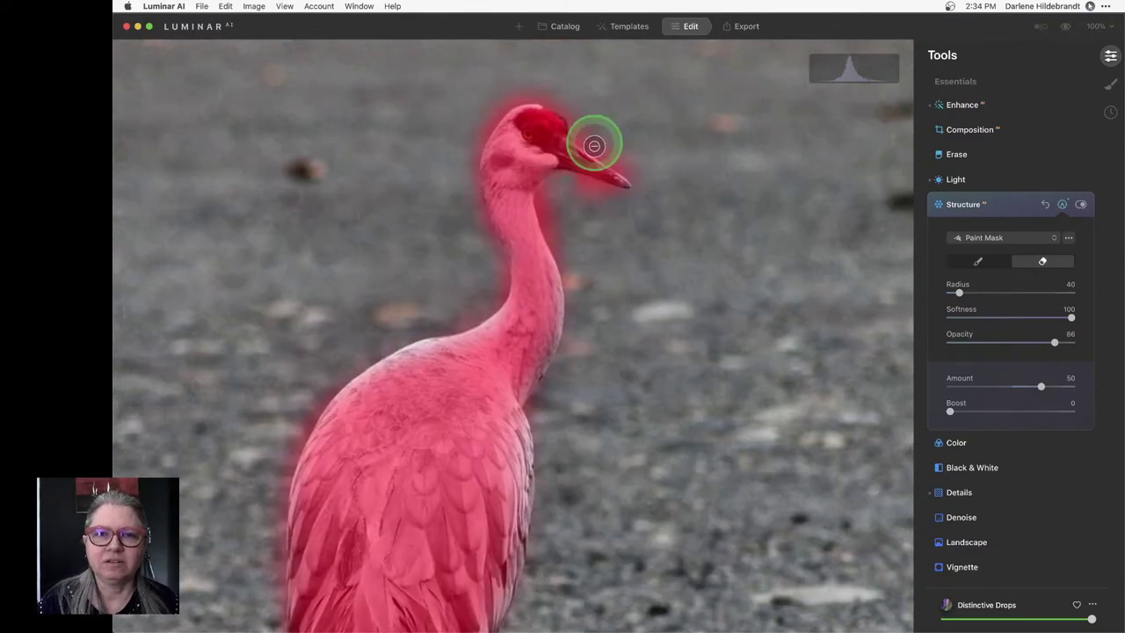
mouse_move(594, 146)
mouse_down()
mouse_move(588, 204)
mouse_move(577, 186)
mouse_move(620, 194)
mouse_up()
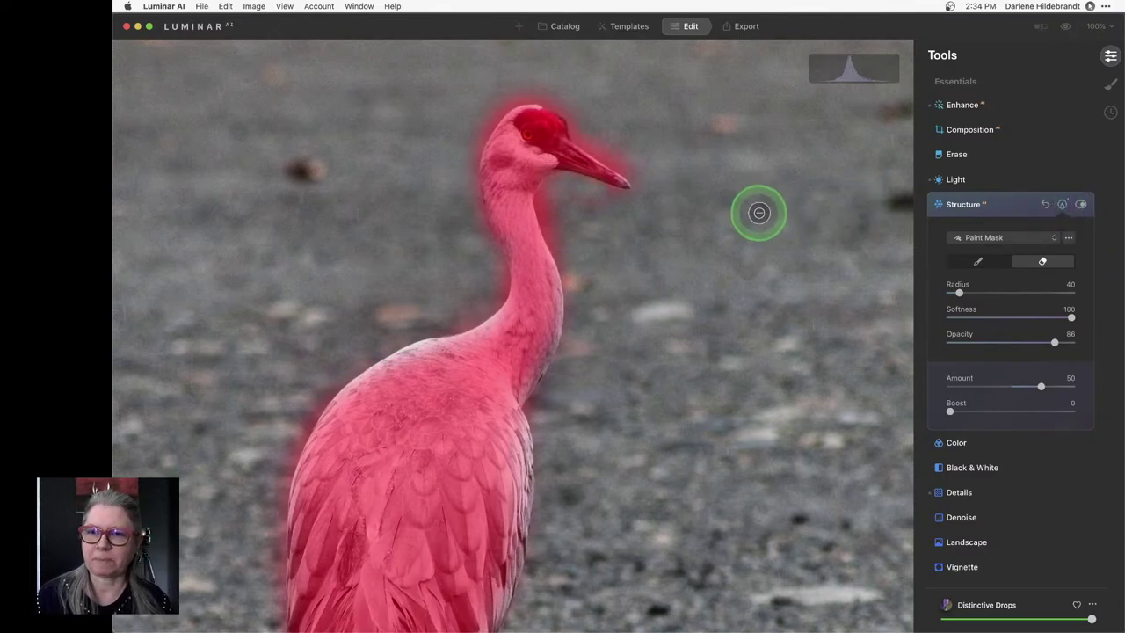
click(1063, 204)
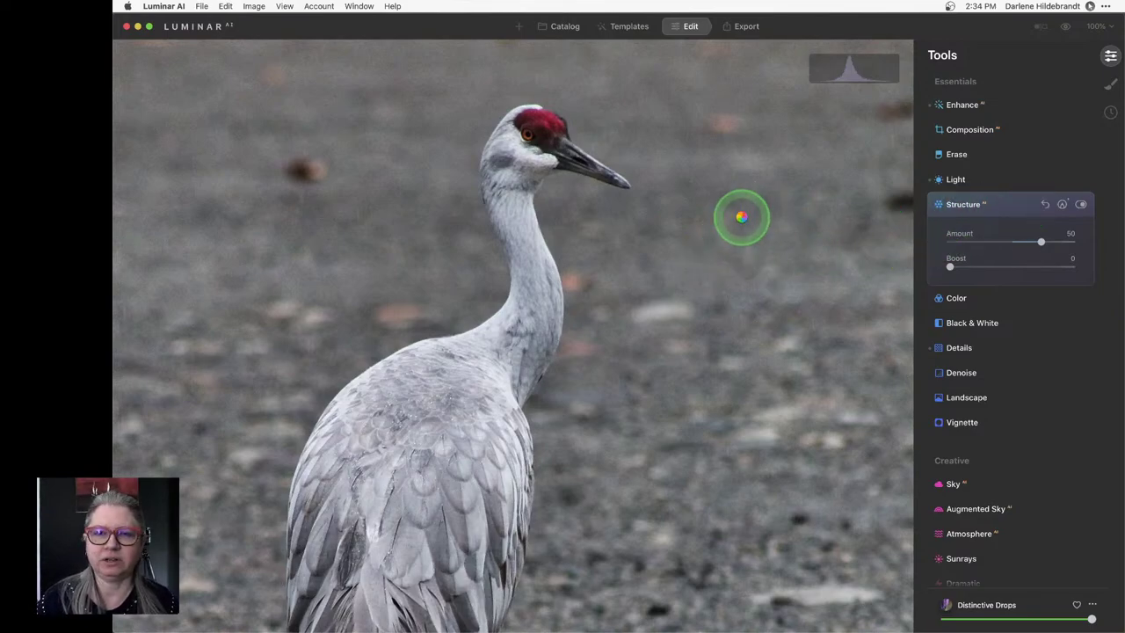
Fit the photo, trial Structure Amount 89 and Boost 81, then settle on Boost 42
click(742, 217)
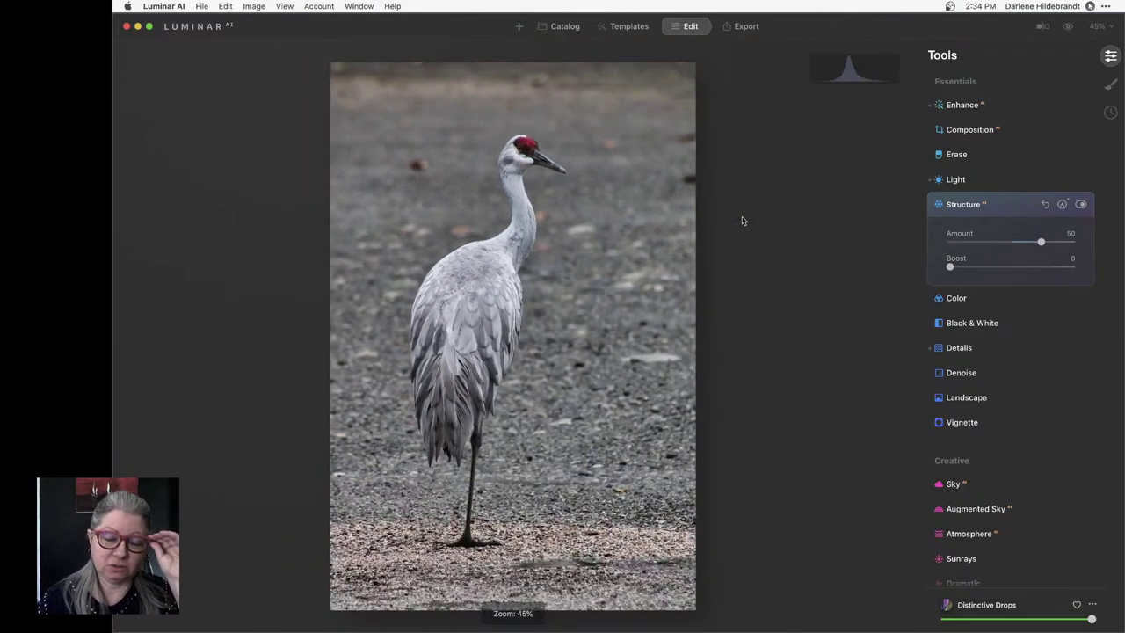
click(1067, 242)
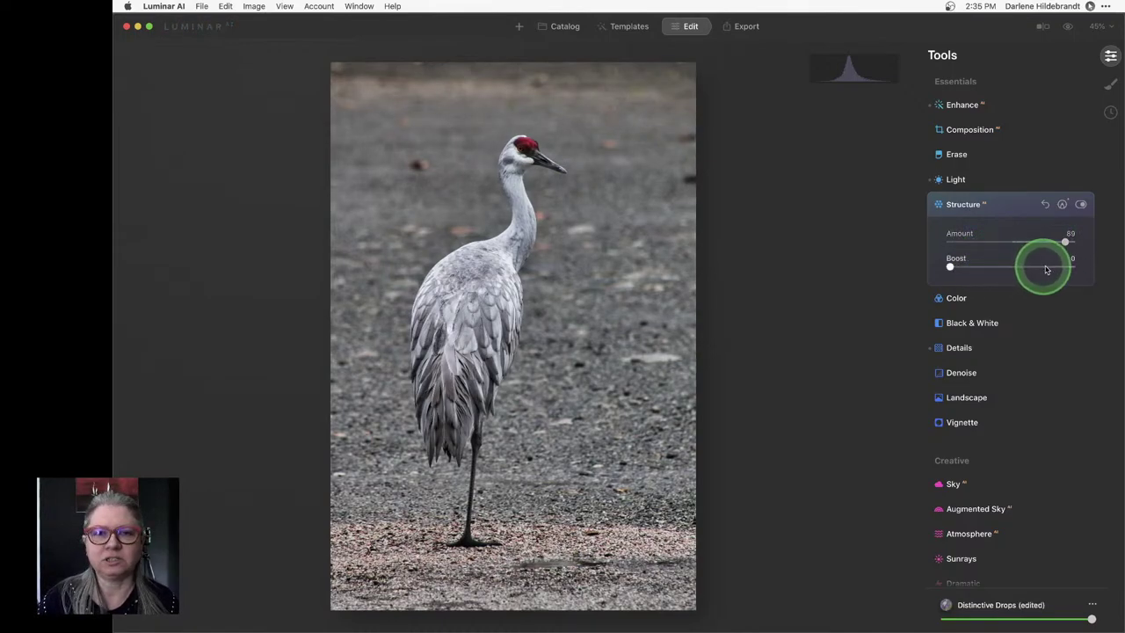
click(1050, 267)
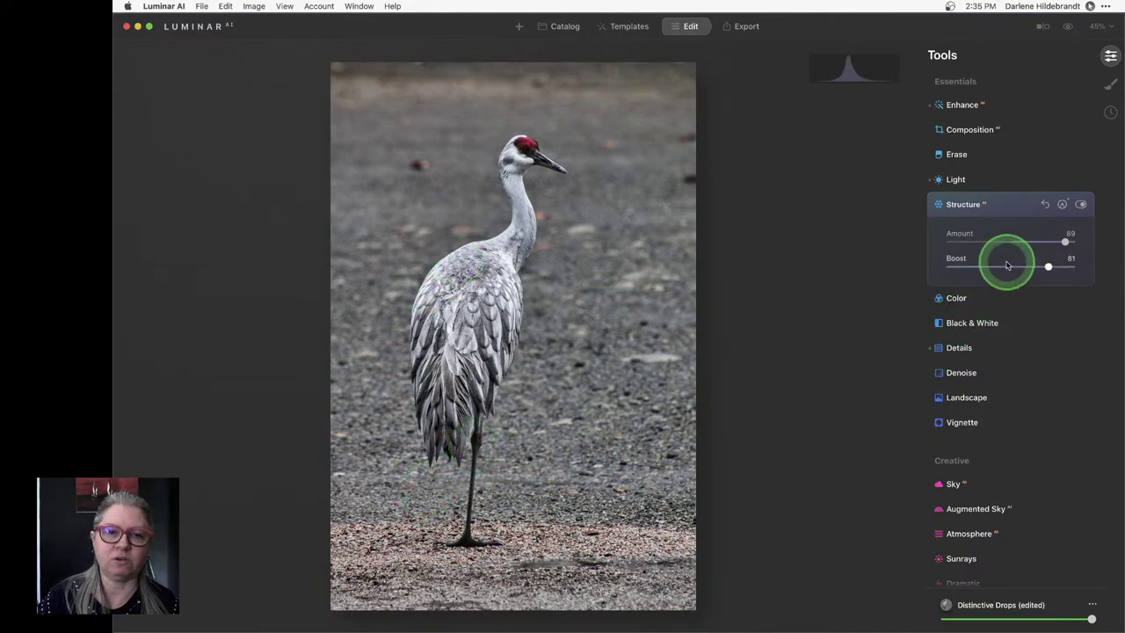
drag(1008, 268, 1003, 266)
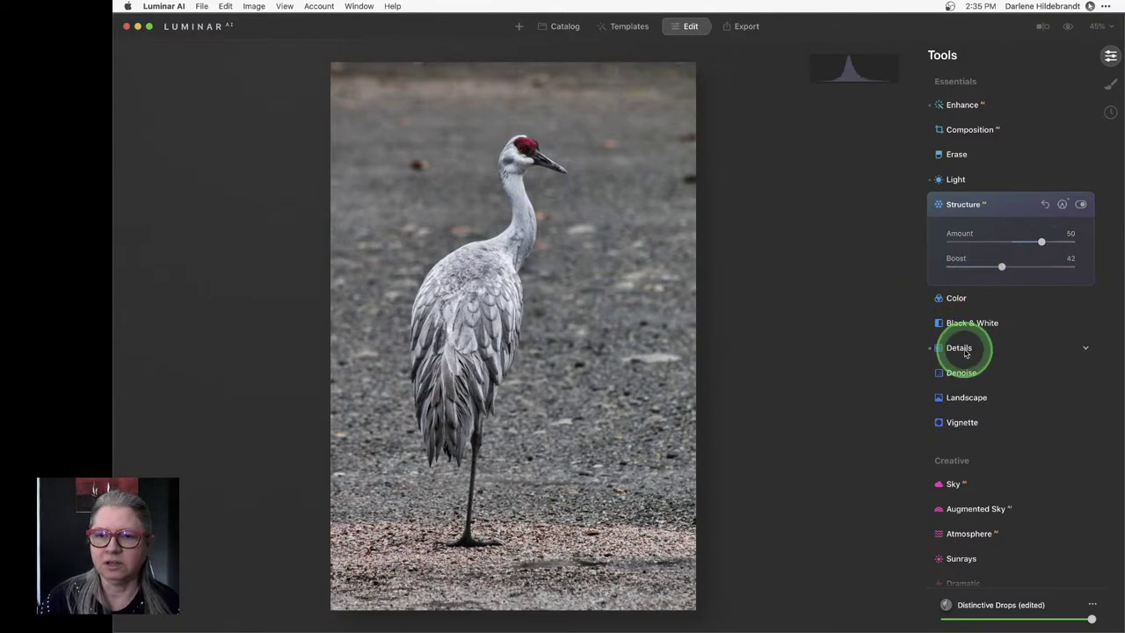
Copy the crane's Structure mask and collapse the Structure tool
click(1063, 205)
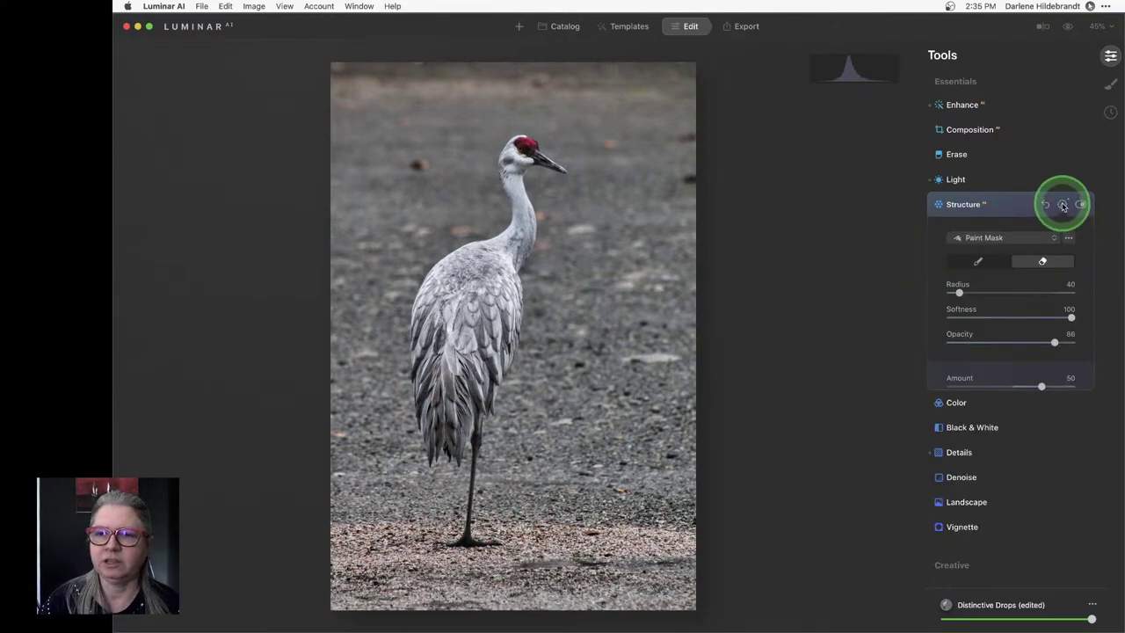
click(1069, 238)
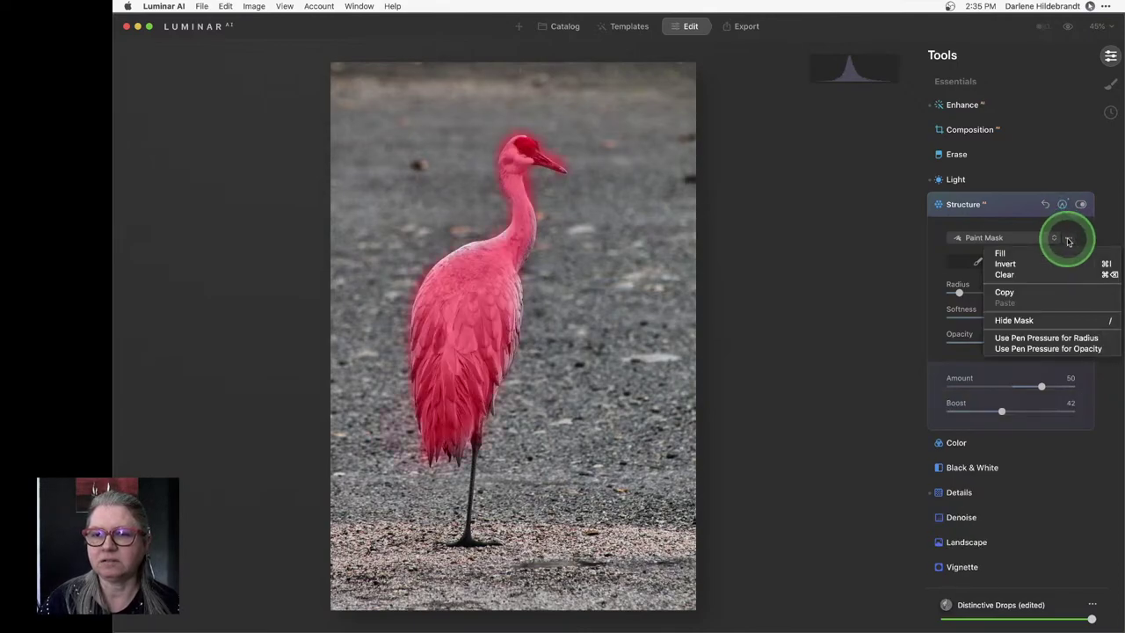
click(1007, 293)
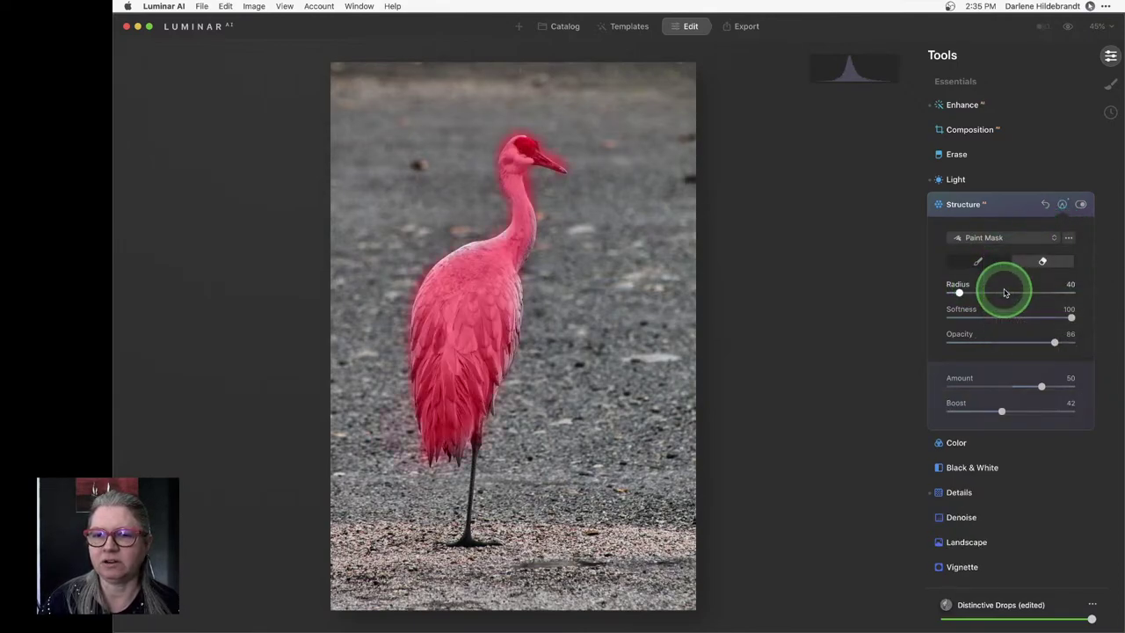
click(1015, 208)
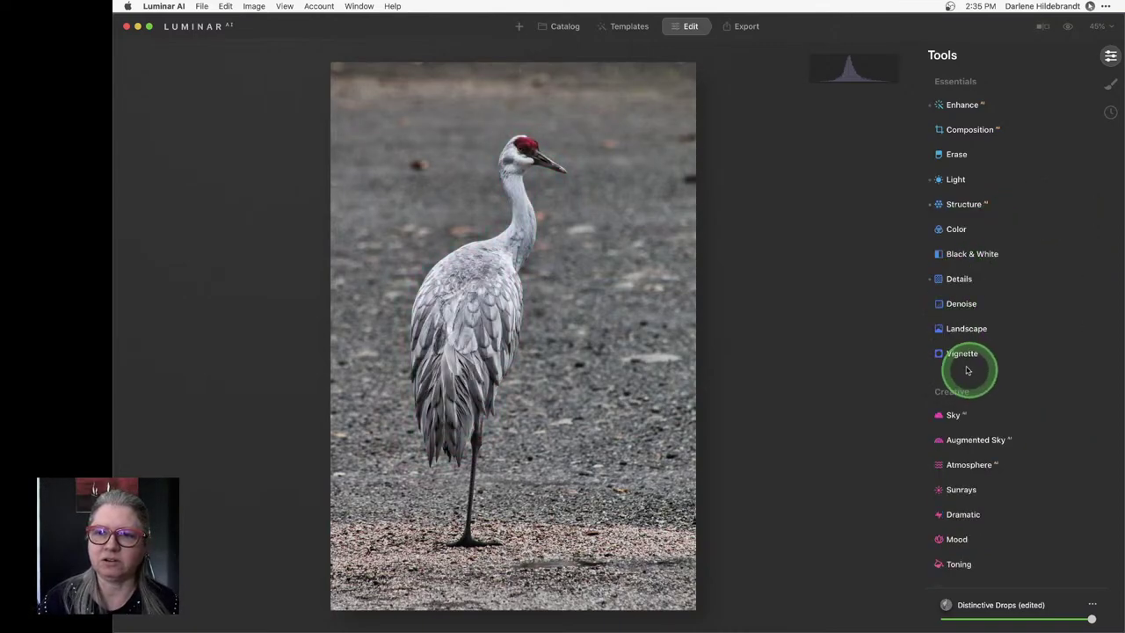
Set Details to Medium 48, Large 43, Sharpen 15 and open its mask options
click(959, 280)
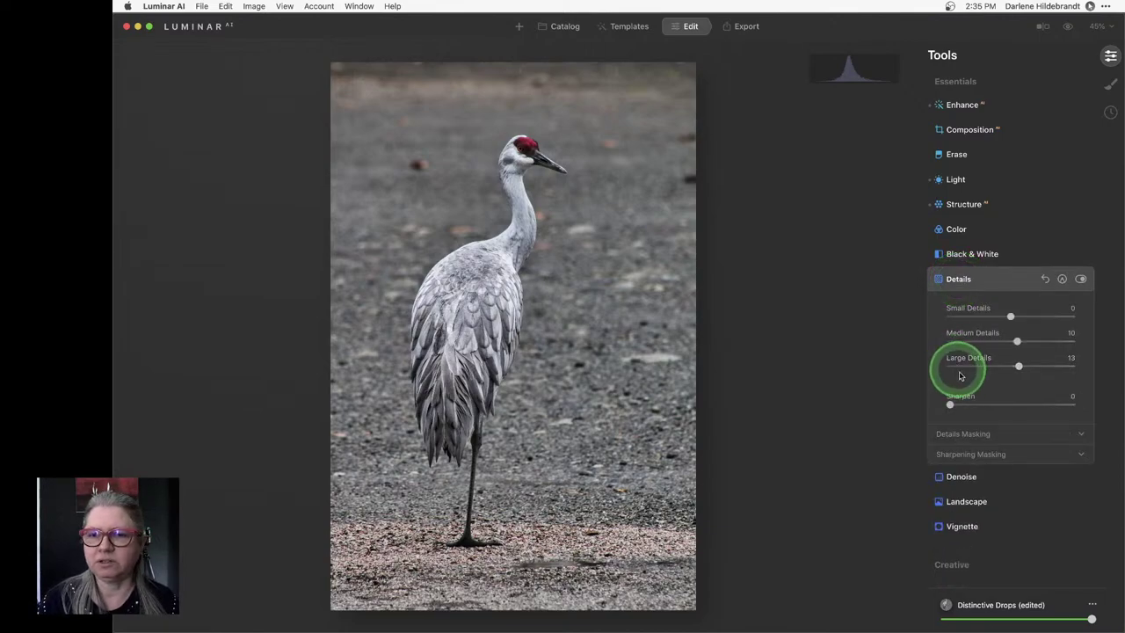
click(963, 407)
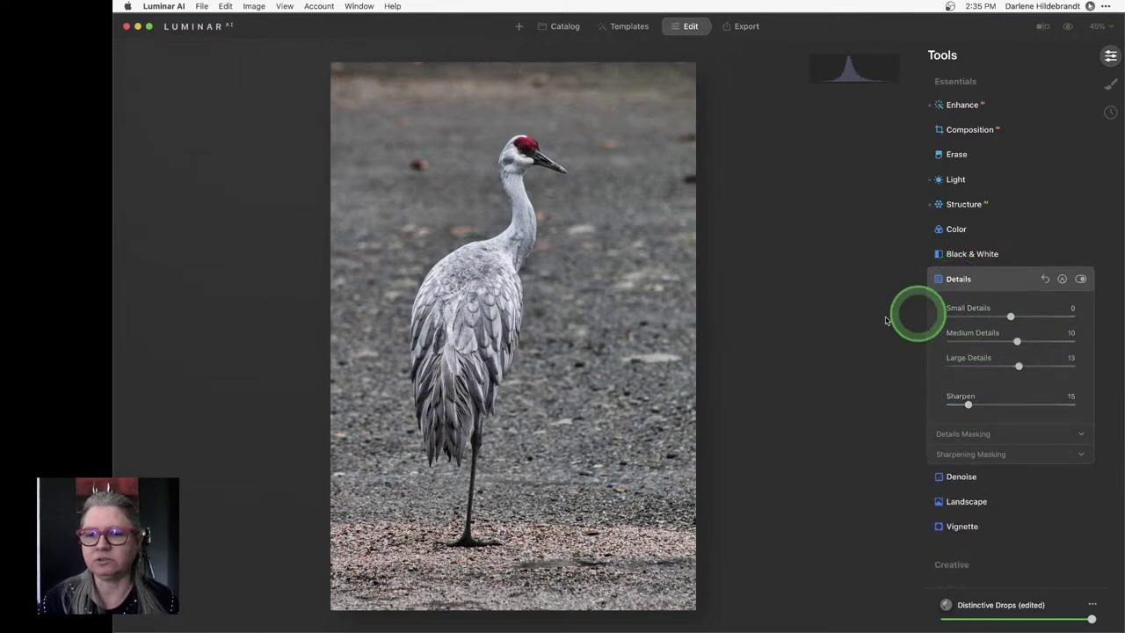
drag(1015, 340, 1035, 366)
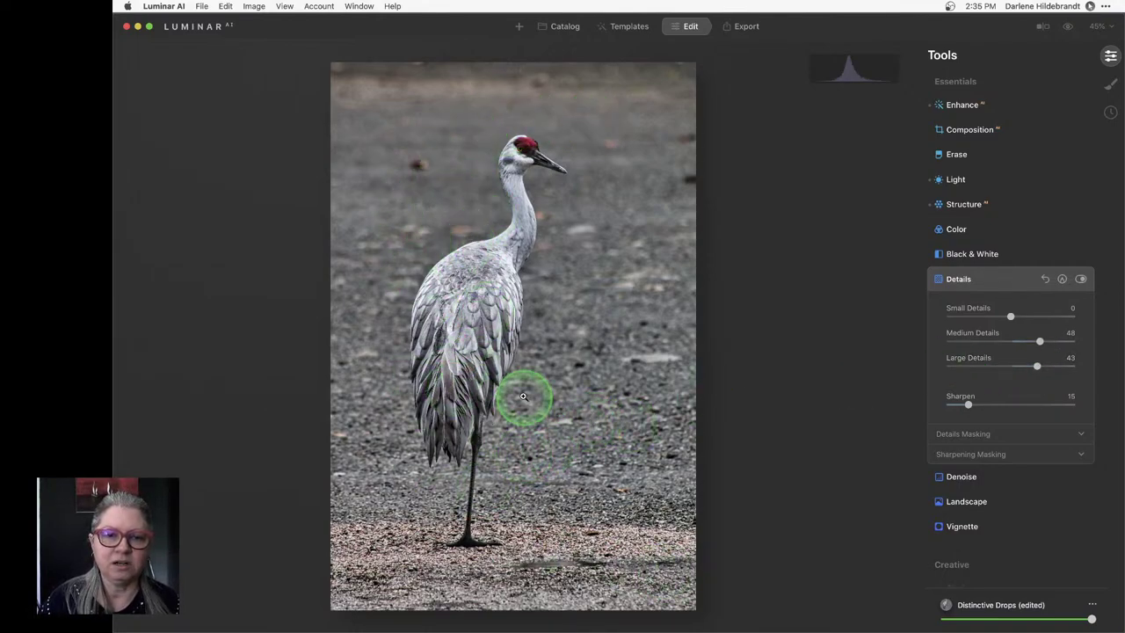
click(1062, 279)
click(1069, 313)
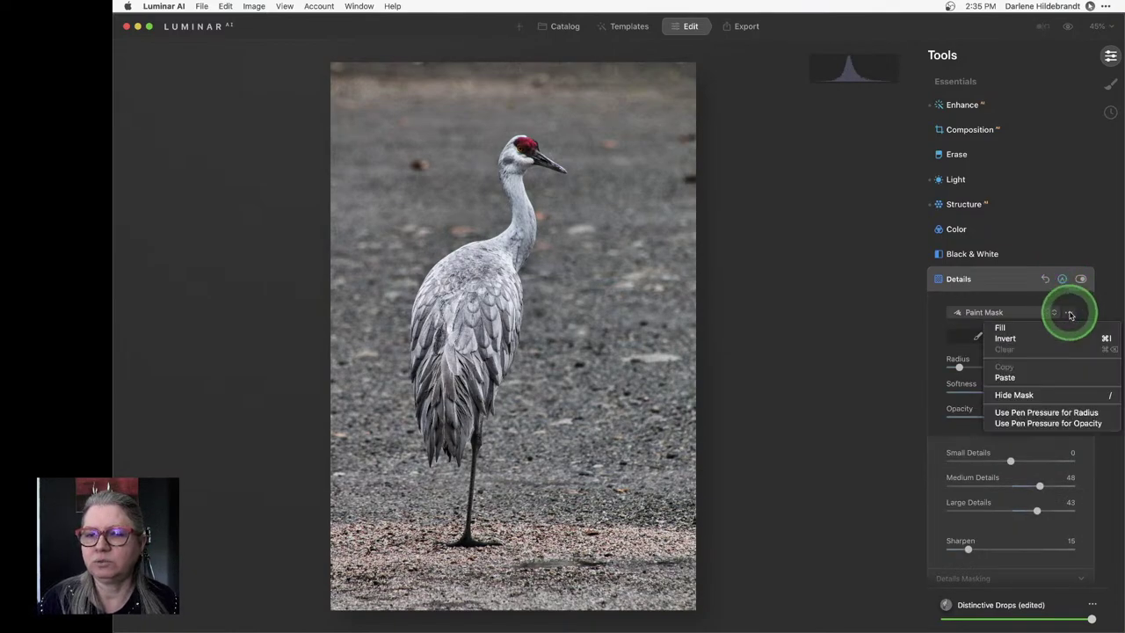
Paste the crane mask onto Details and raise Small 75, Medium 80, Large 66
click(1019, 379)
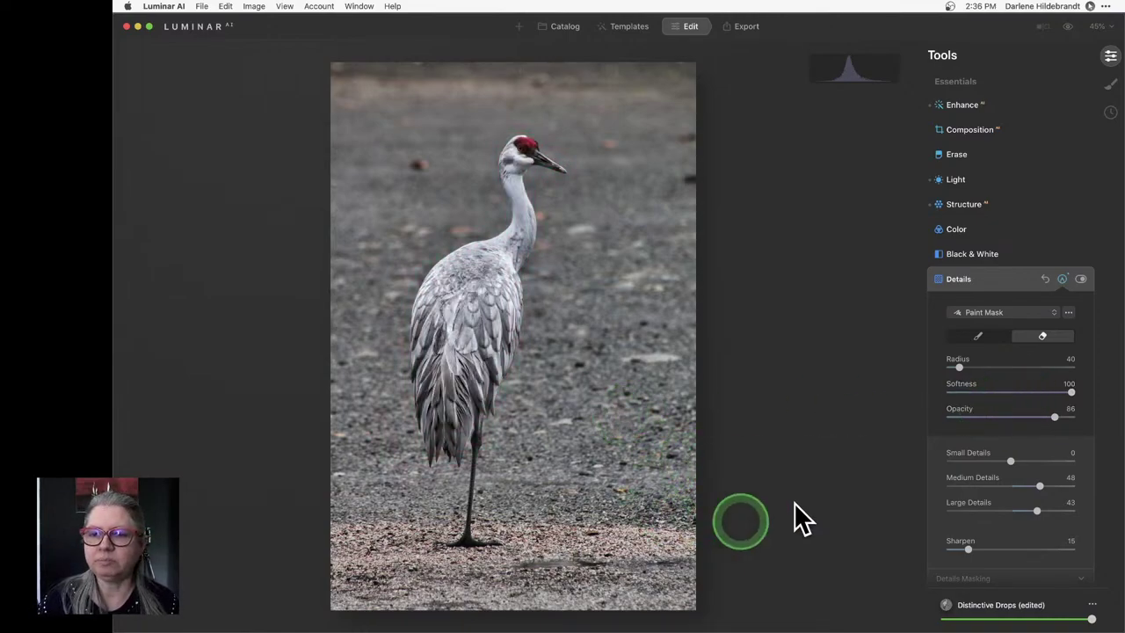
click(1062, 280)
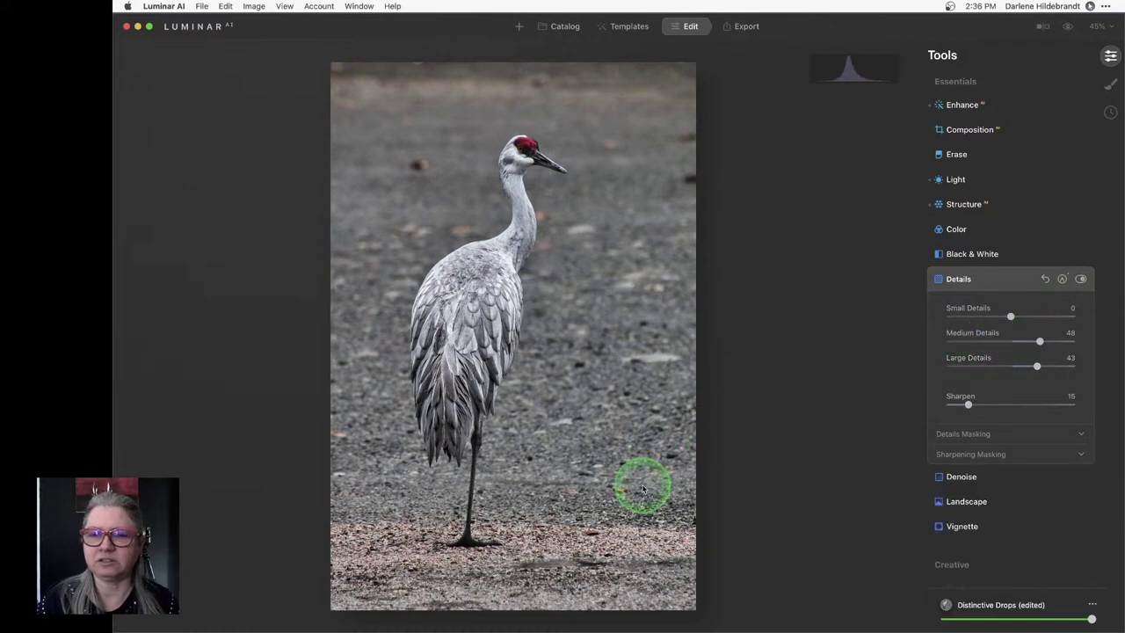
click(1055, 316)
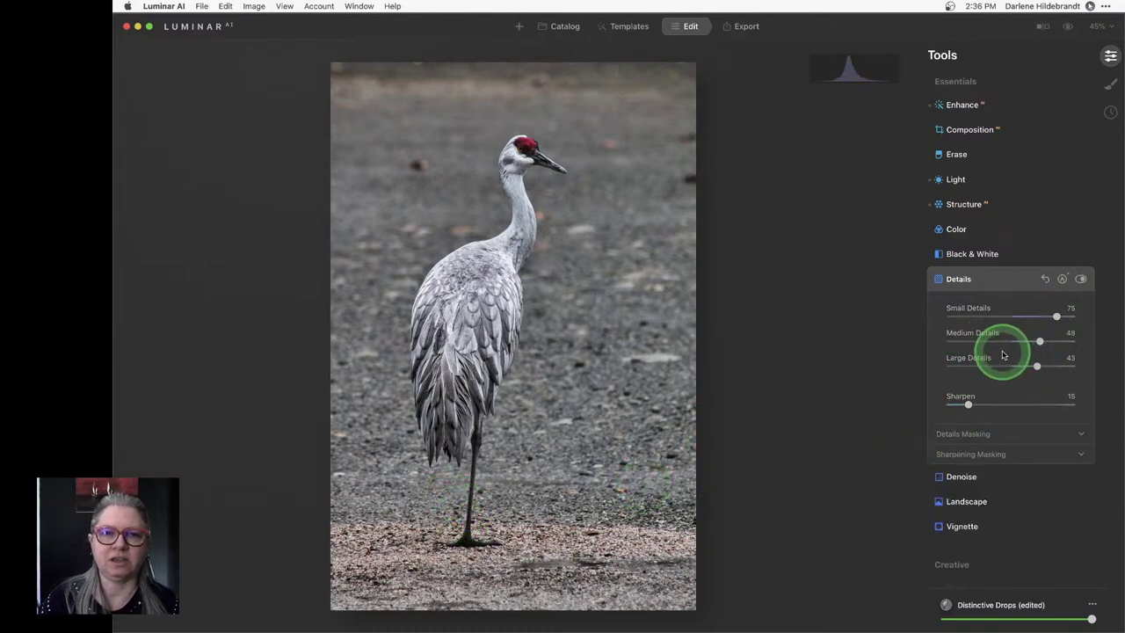
click(1053, 365)
click(1058, 341)
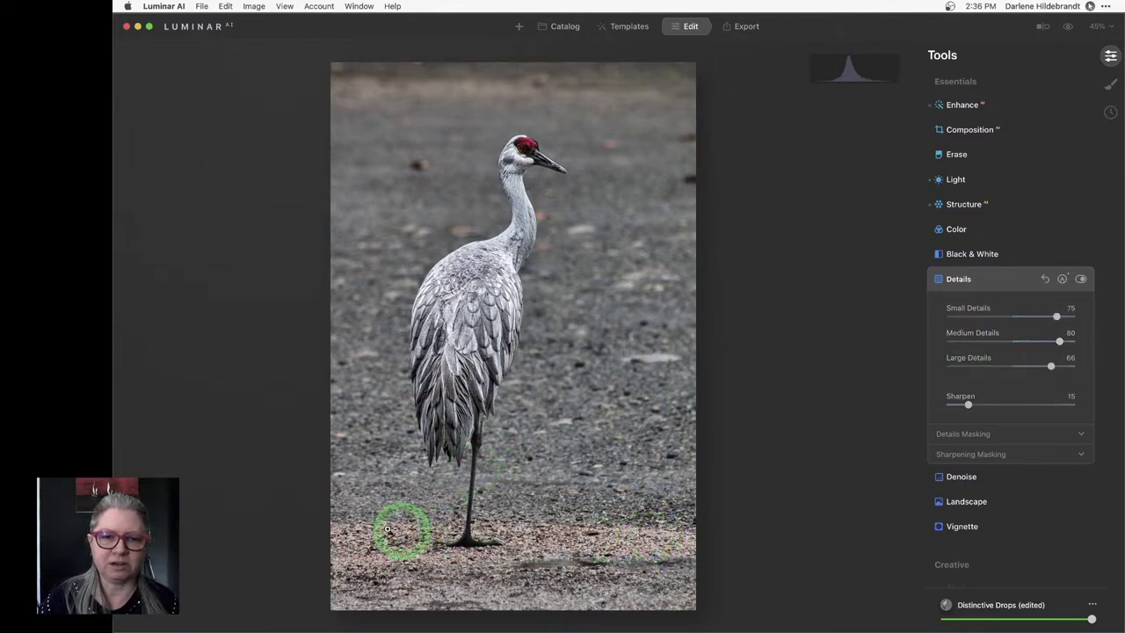
Paint the Details mask over the ground at Opacity 36 with brush Radius 124
click(1063, 280)
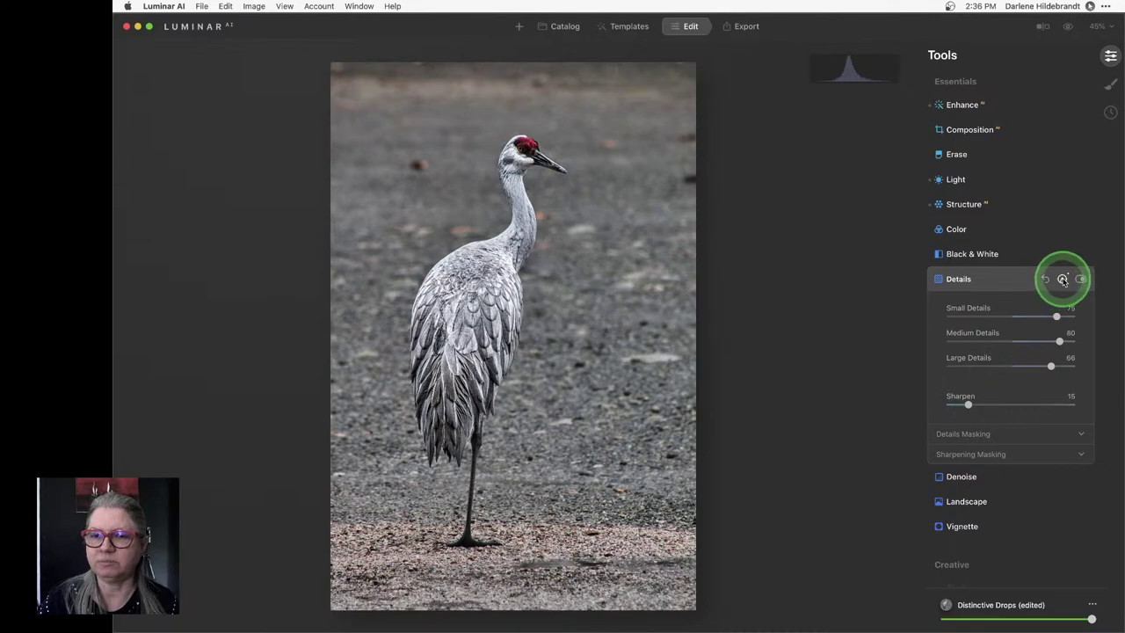
click(1063, 279)
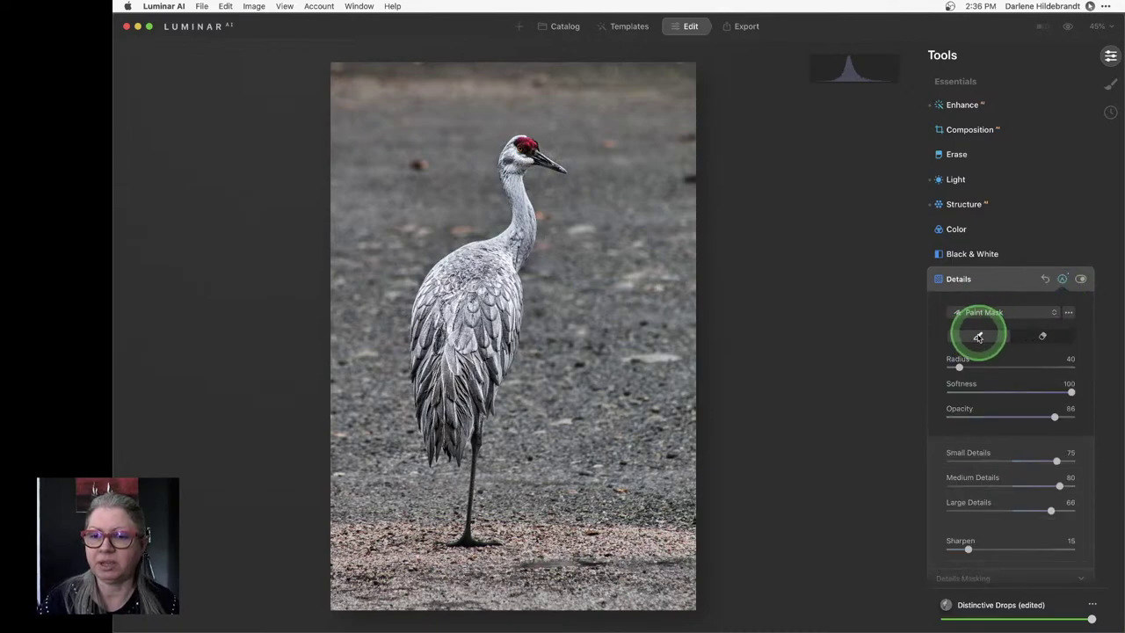
click(979, 337)
click(984, 419)
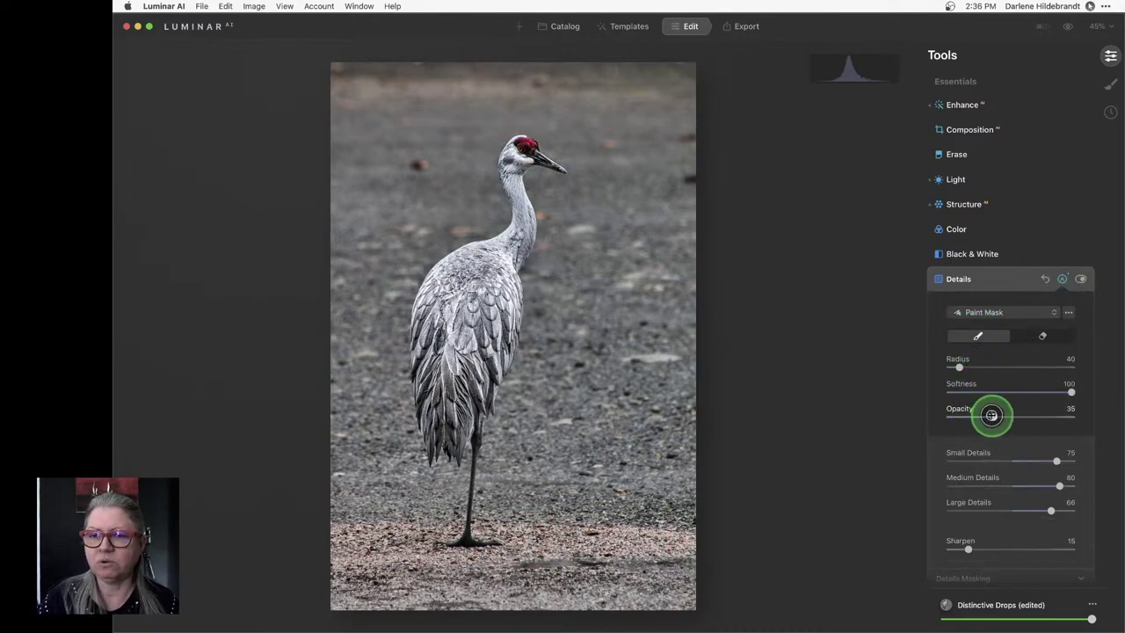
drag(992, 415, 993, 417)
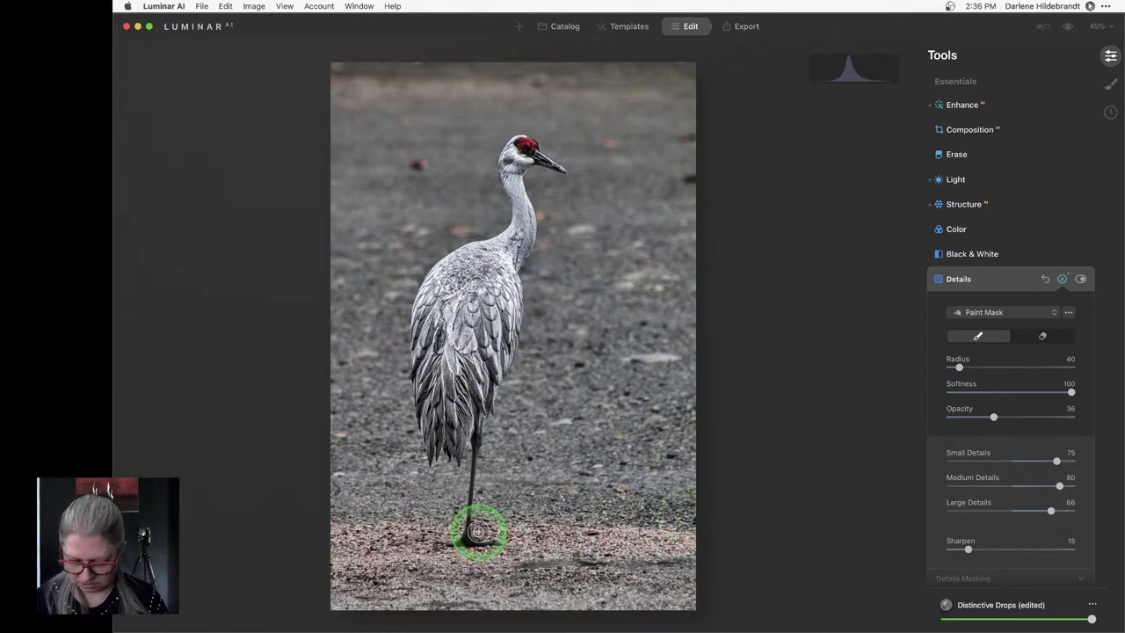
key(bracketright)
key(bracketright)
key(bracketright)
key(bracketright)
key(bracketright)
key(bracketright)
key(bracketright)
key(bracketright)
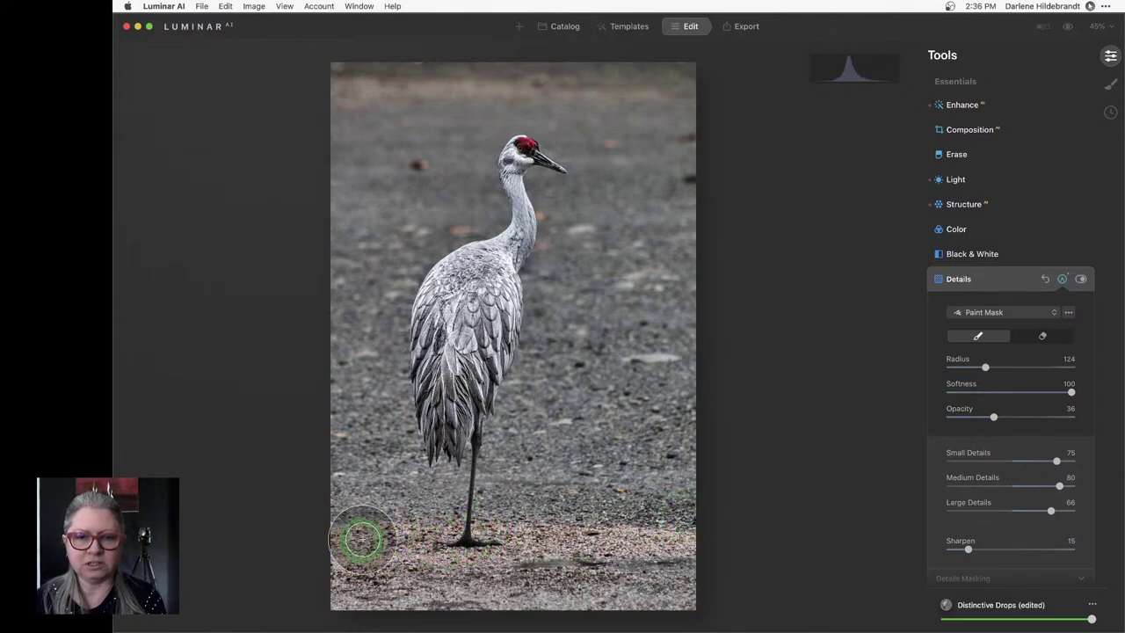
mouse_move(362, 540)
mouse_down()
mouse_move(669, 545)
mouse_move(343, 550)
mouse_move(677, 554)
mouse_up()
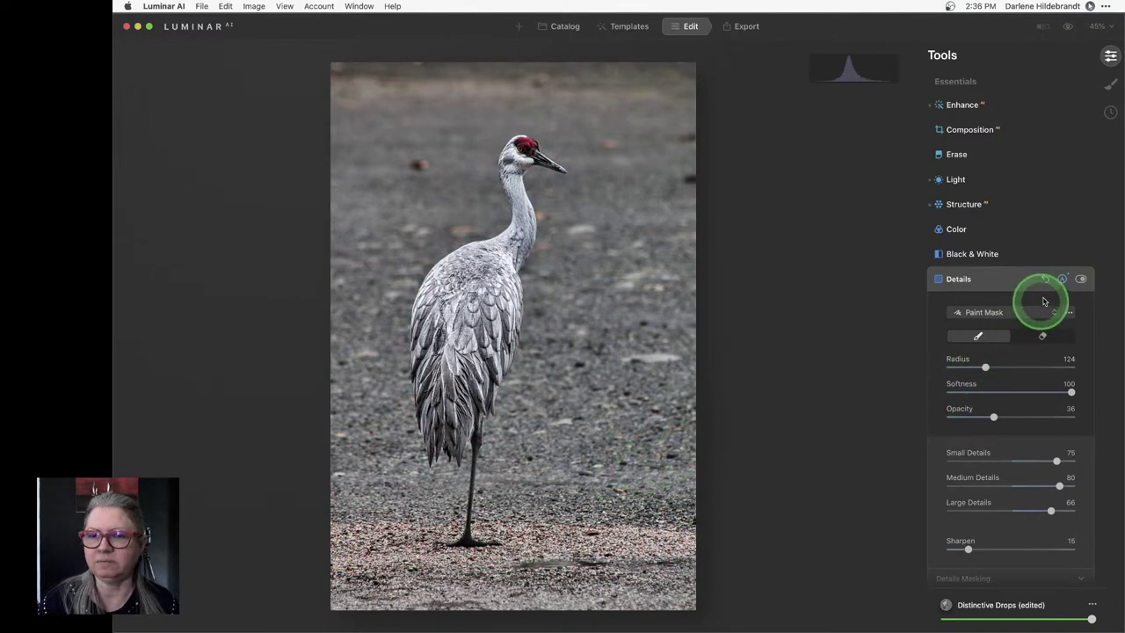
click(1064, 279)
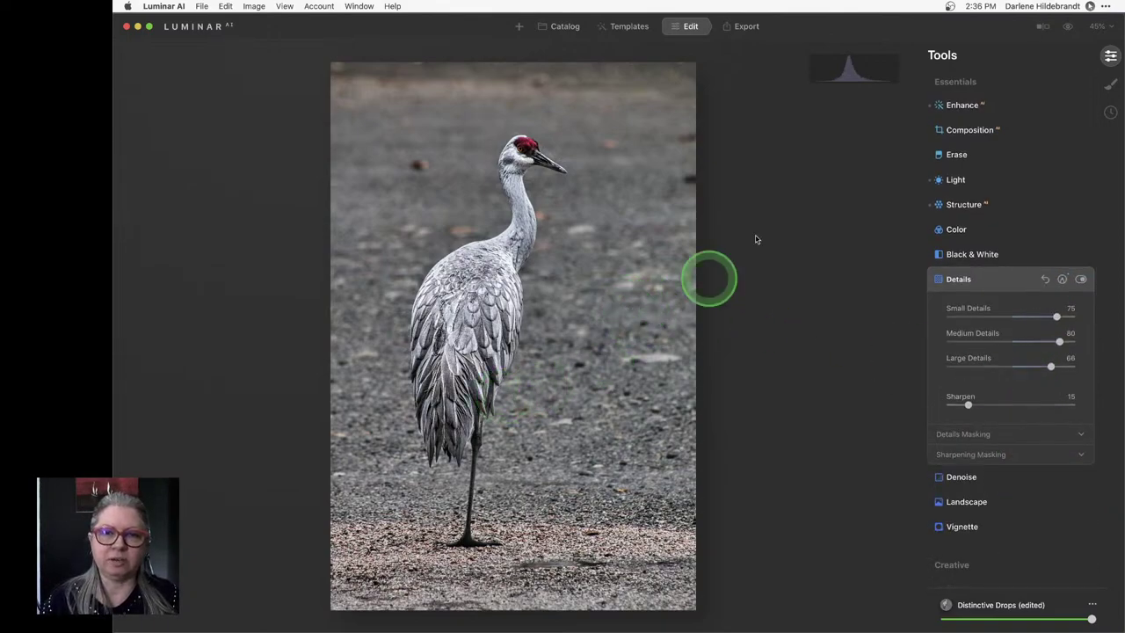
At 100% zoom, set Details to Small 8, Medium 22, Large 4 and Sharpen 18
click(508, 236)
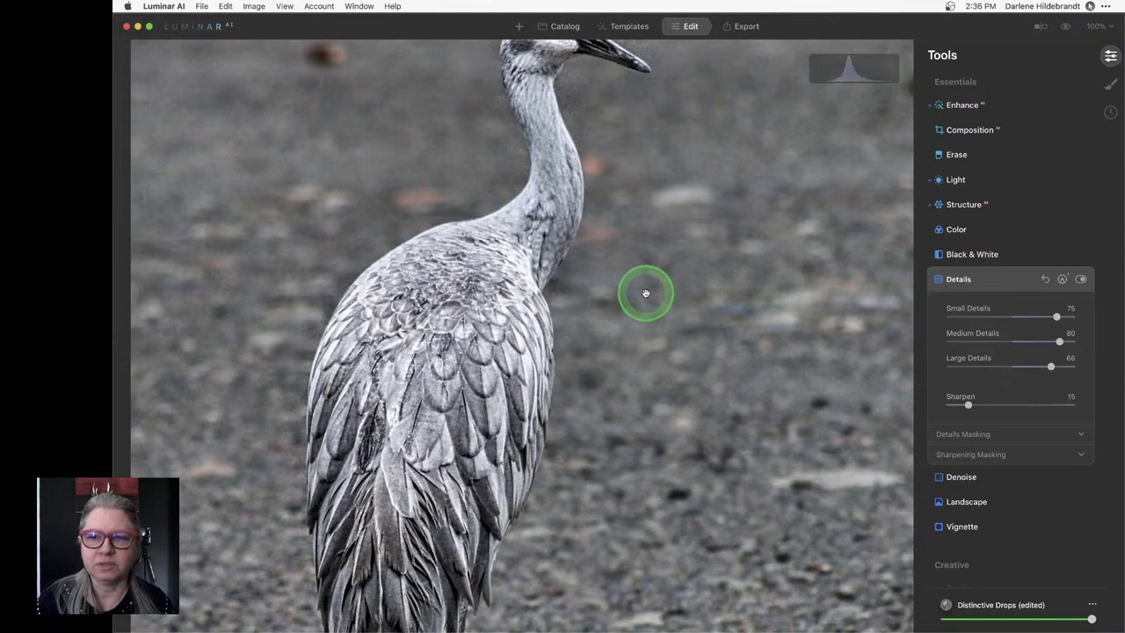
click(1026, 342)
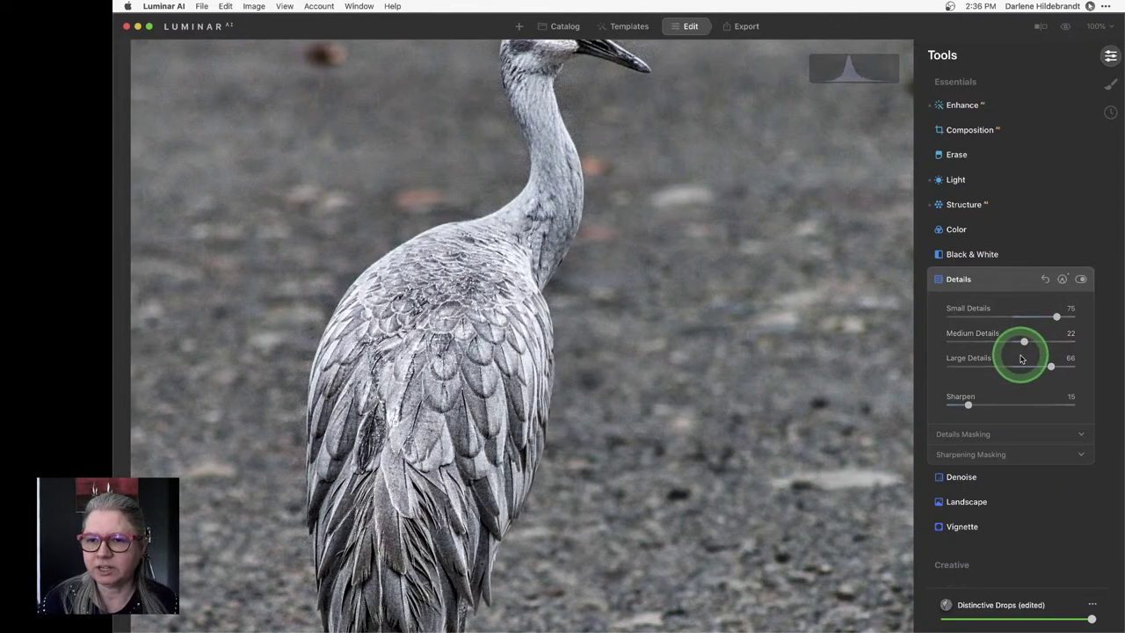
click(1014, 367)
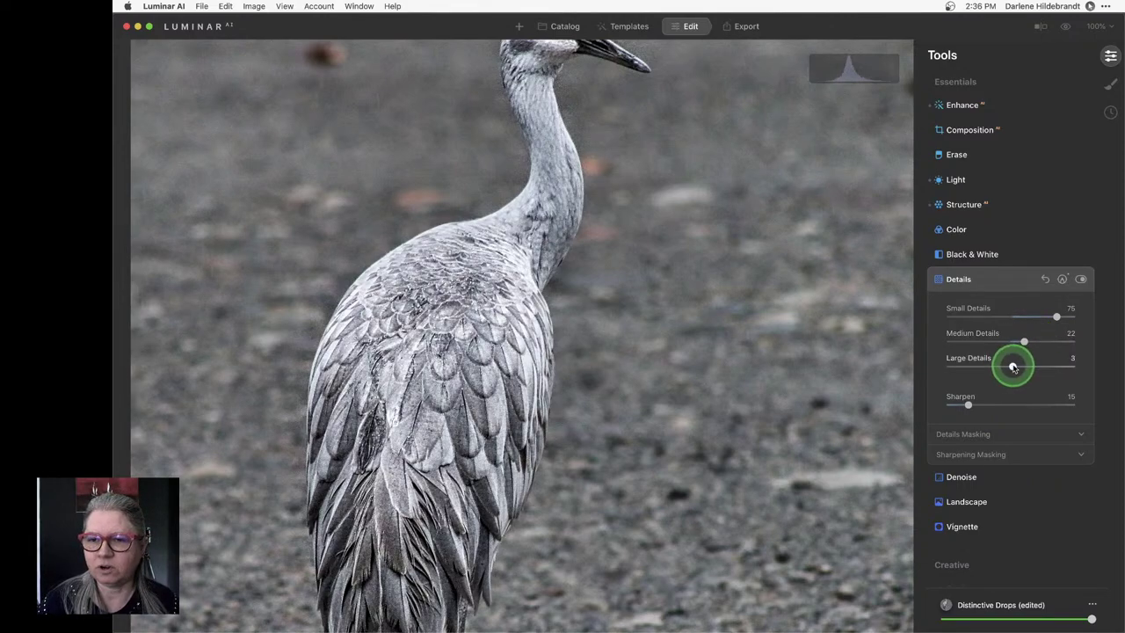
click(1021, 318)
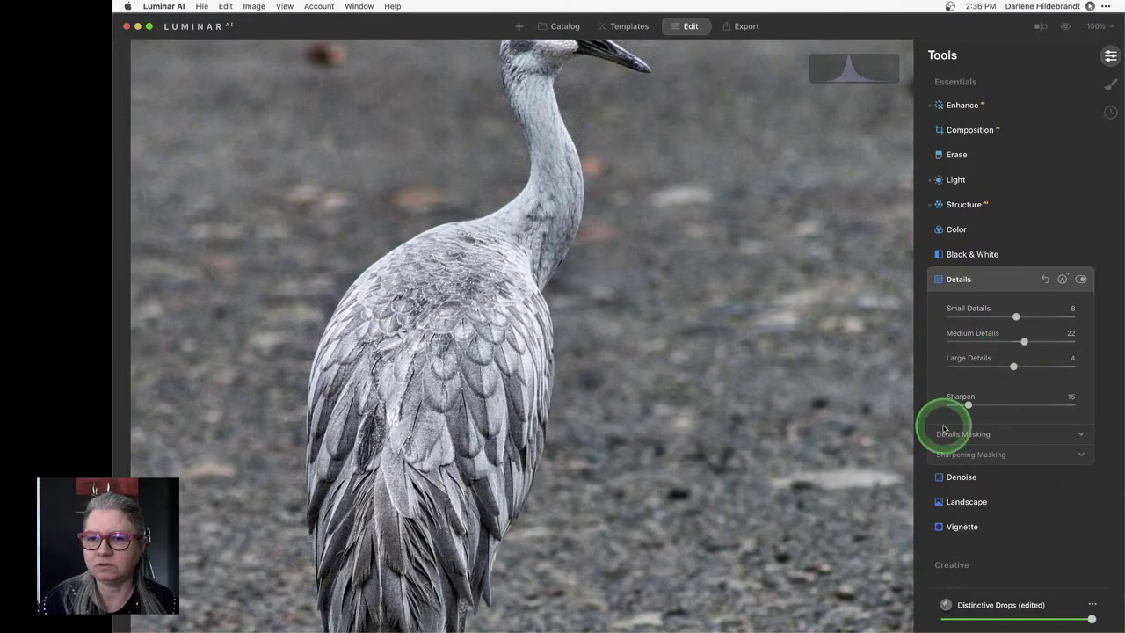
drag(967, 404, 973, 405)
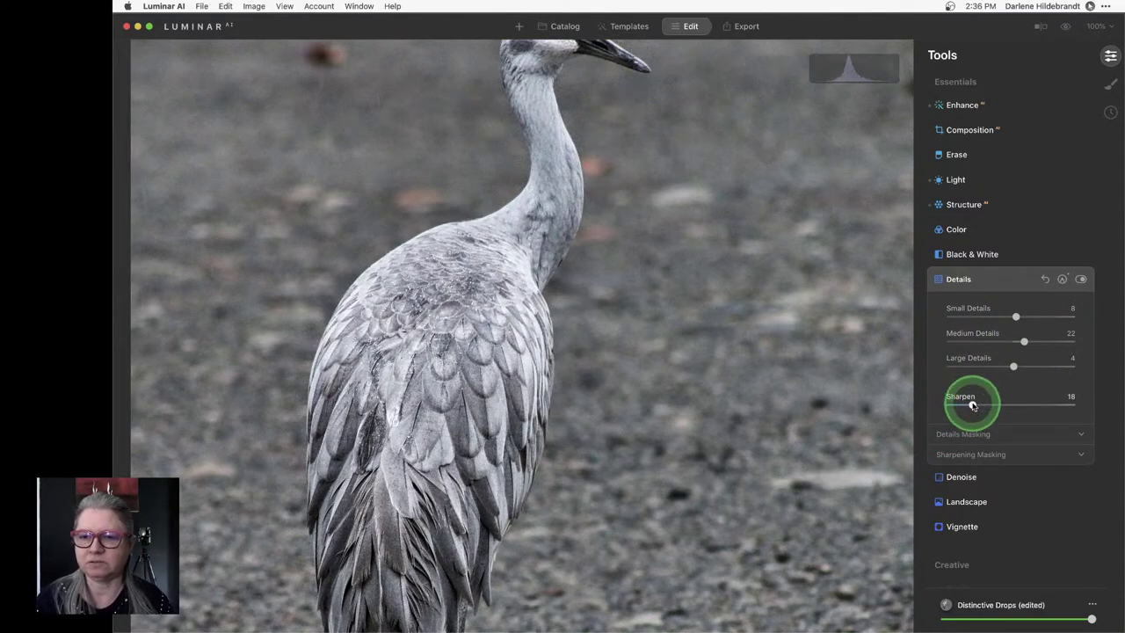
click(792, 323)
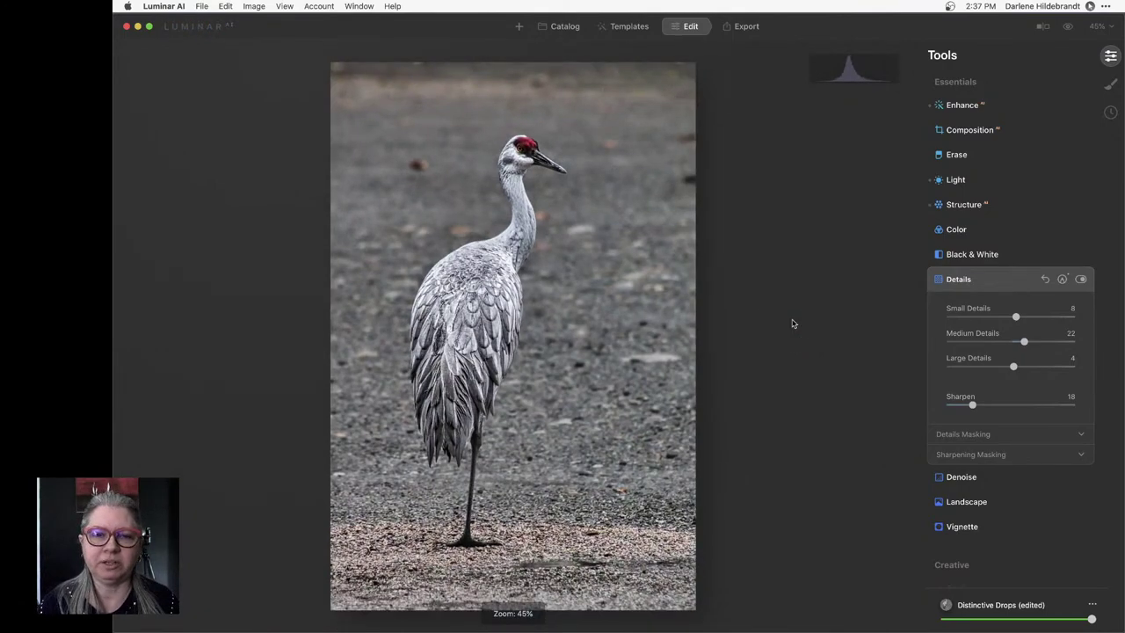
Open Vignette, darken the edges and shrink the vignette Size to 21
click(967, 279)
click(967, 526)
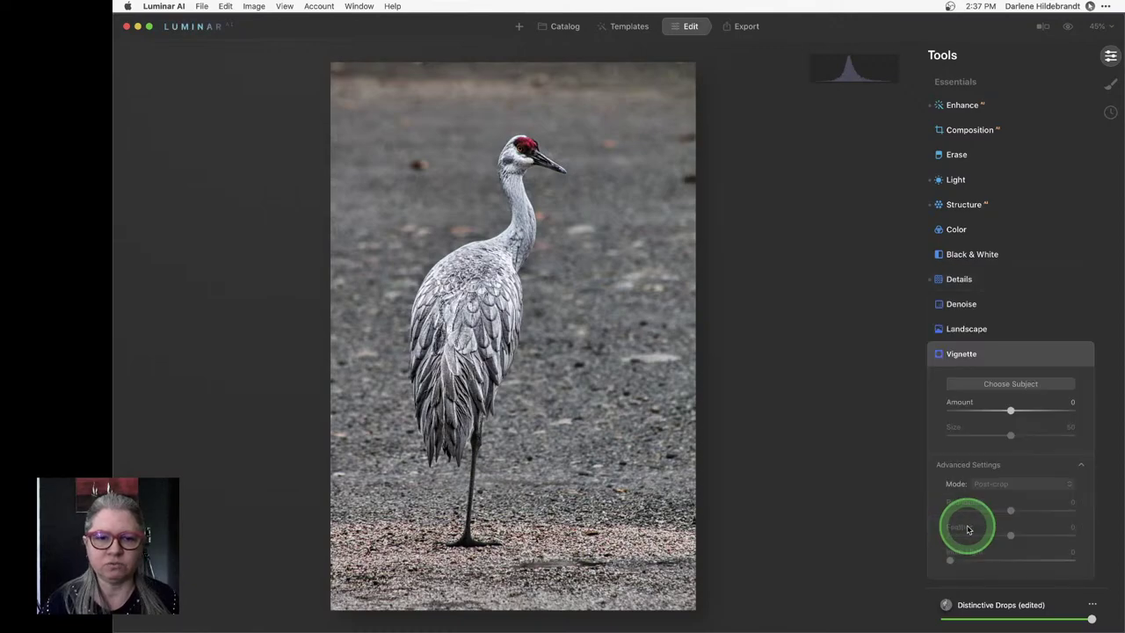
scroll(981, 358, down, 2)
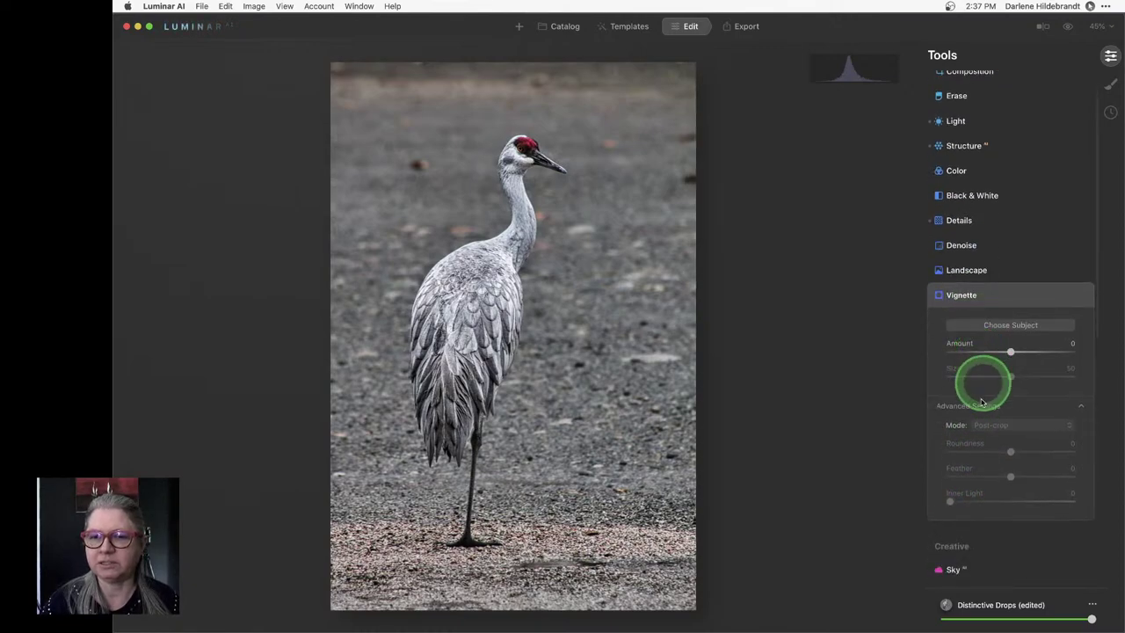
click(970, 344)
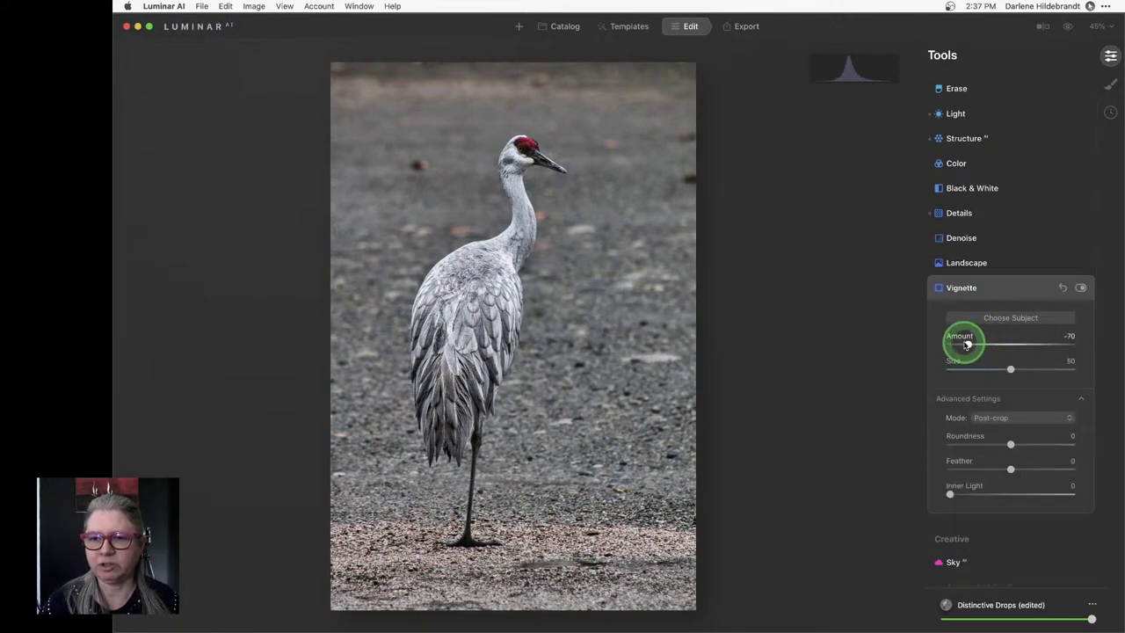
drag(983, 473, 923, 467)
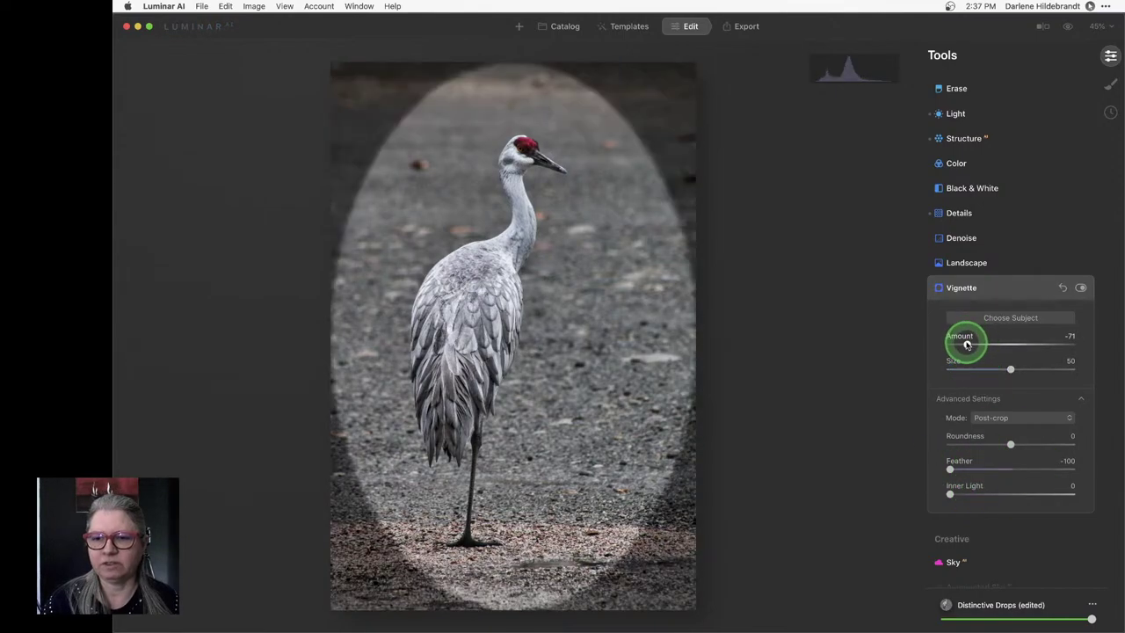
drag(998, 360, 977, 370)
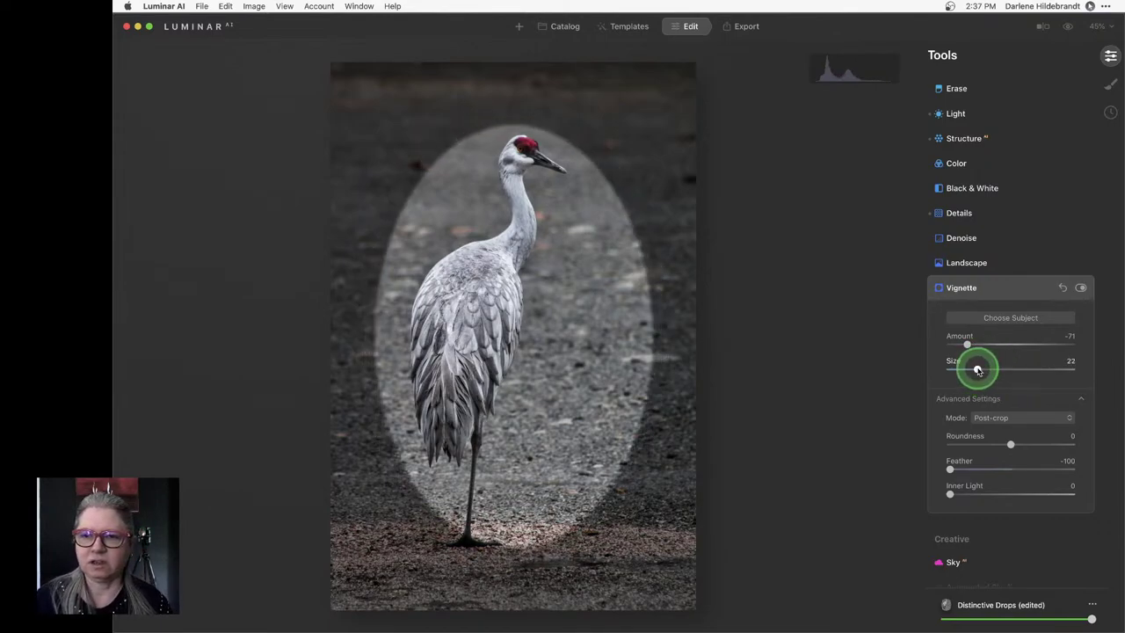
Centre the vignette on the crane's body with Choose Subject
click(1008, 319)
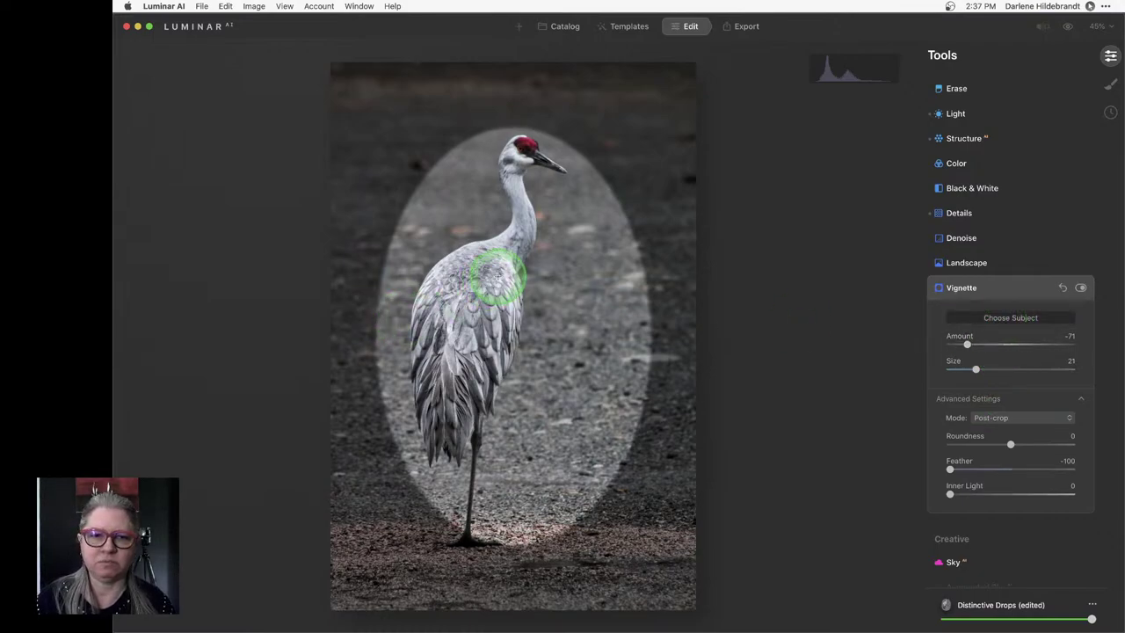
click(497, 277)
click(496, 303)
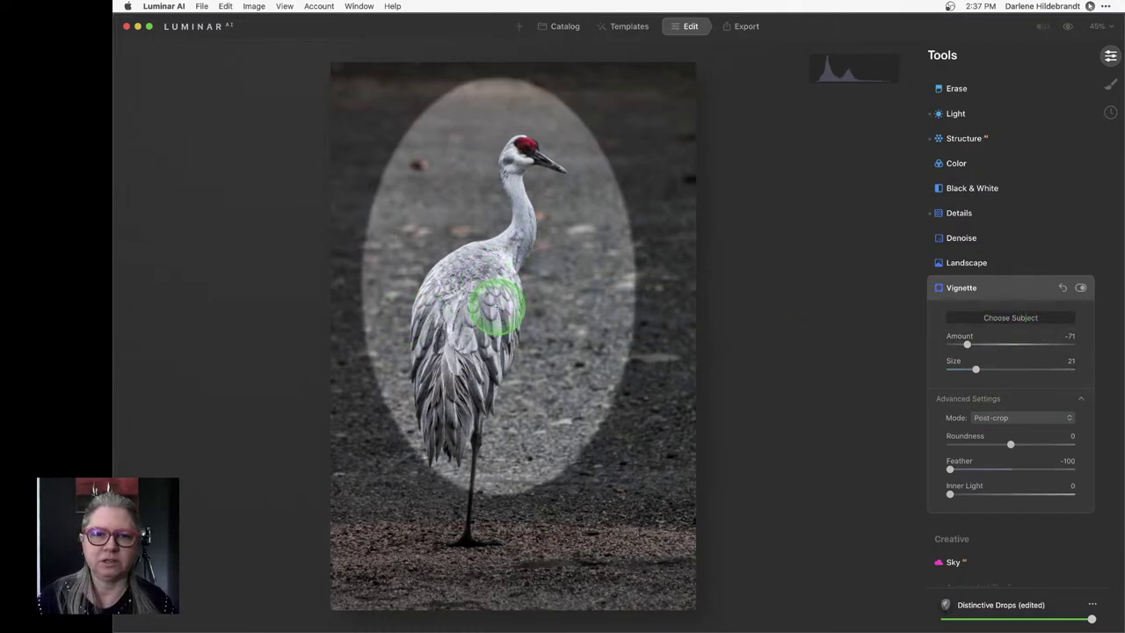
click(495, 318)
click(500, 318)
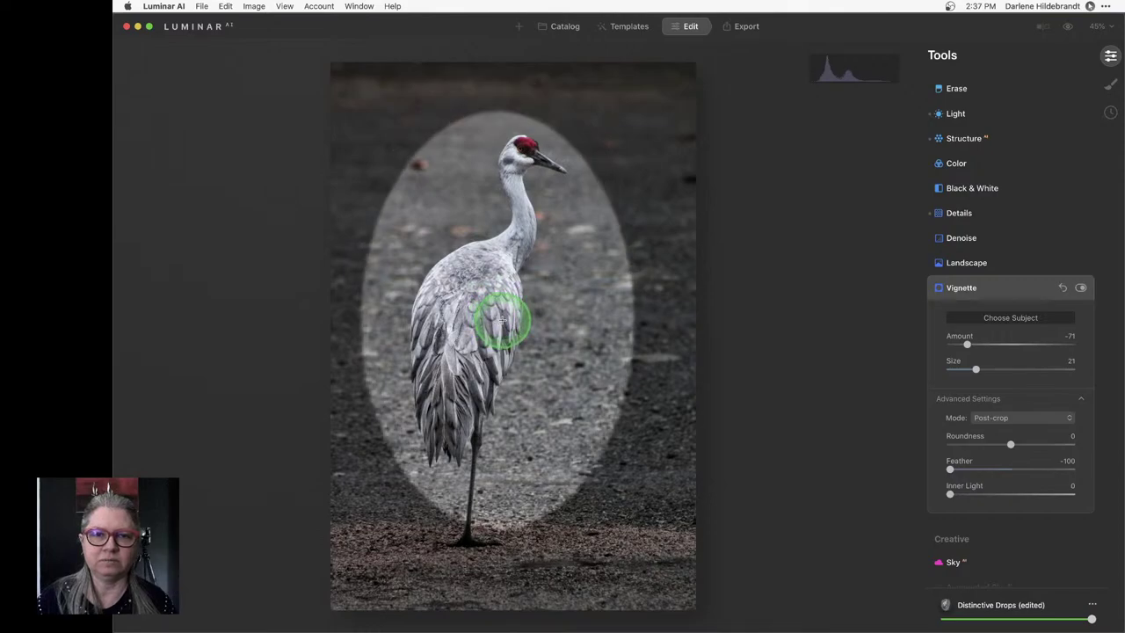
click(508, 312)
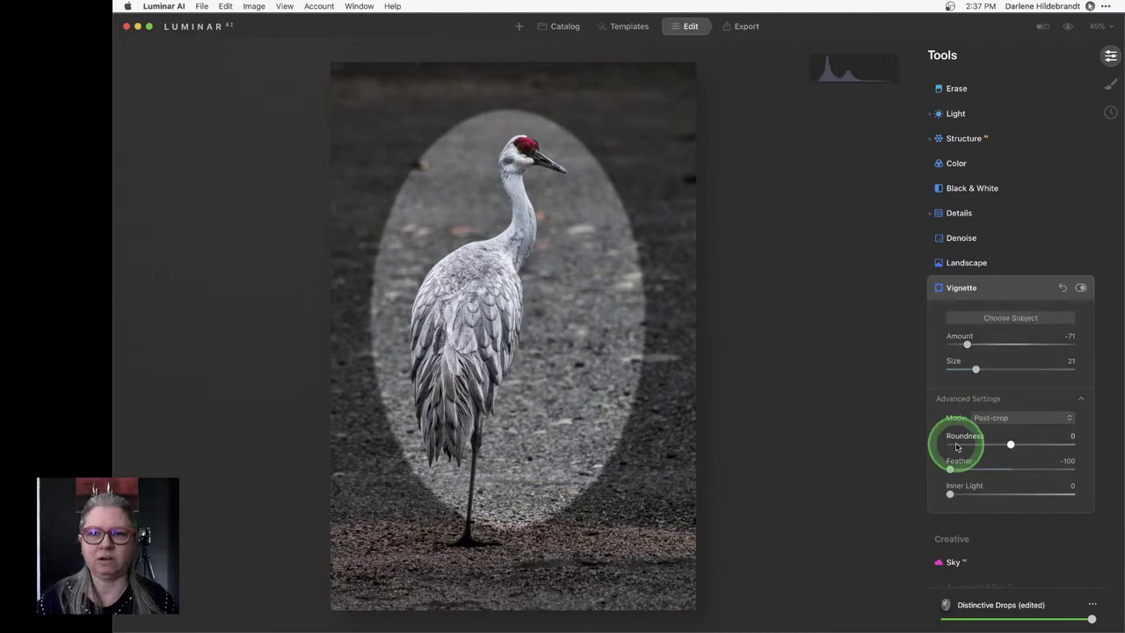
Reset vignette Feather to 0, set Amount to -60, and compare with the original
drag(949, 470, 1030, 468)
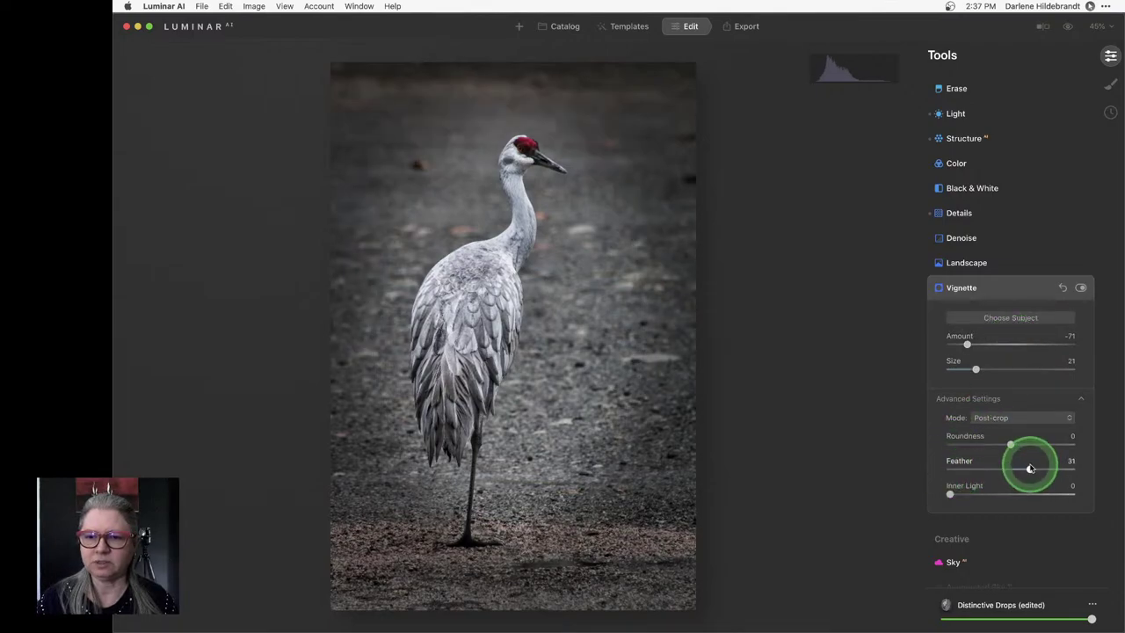
drag(967, 343, 978, 344)
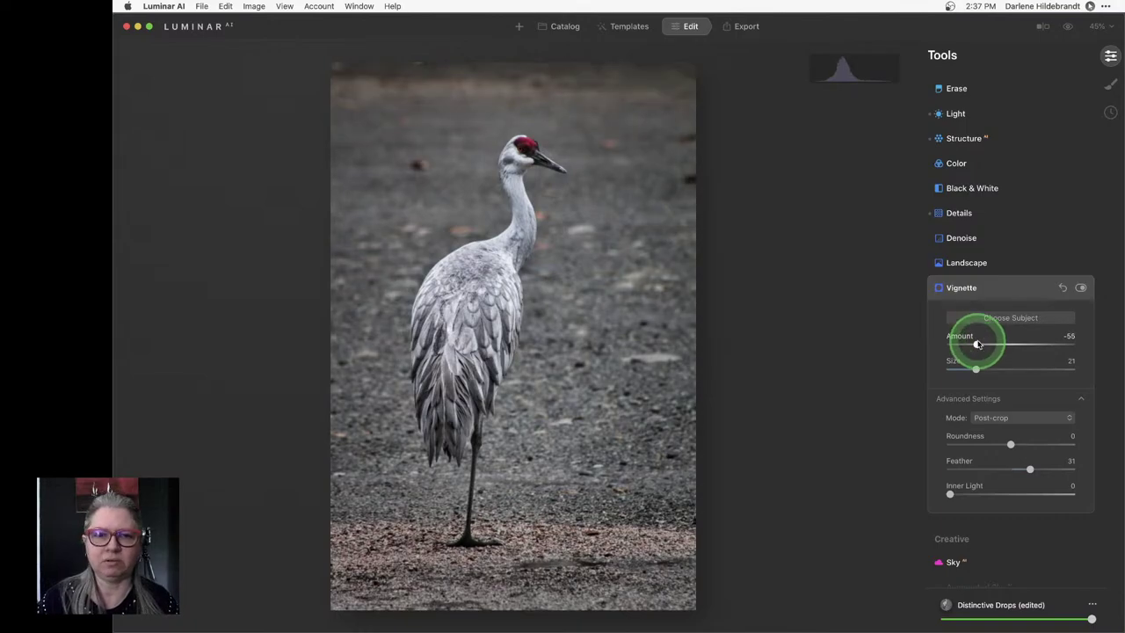
double_click(1011, 469)
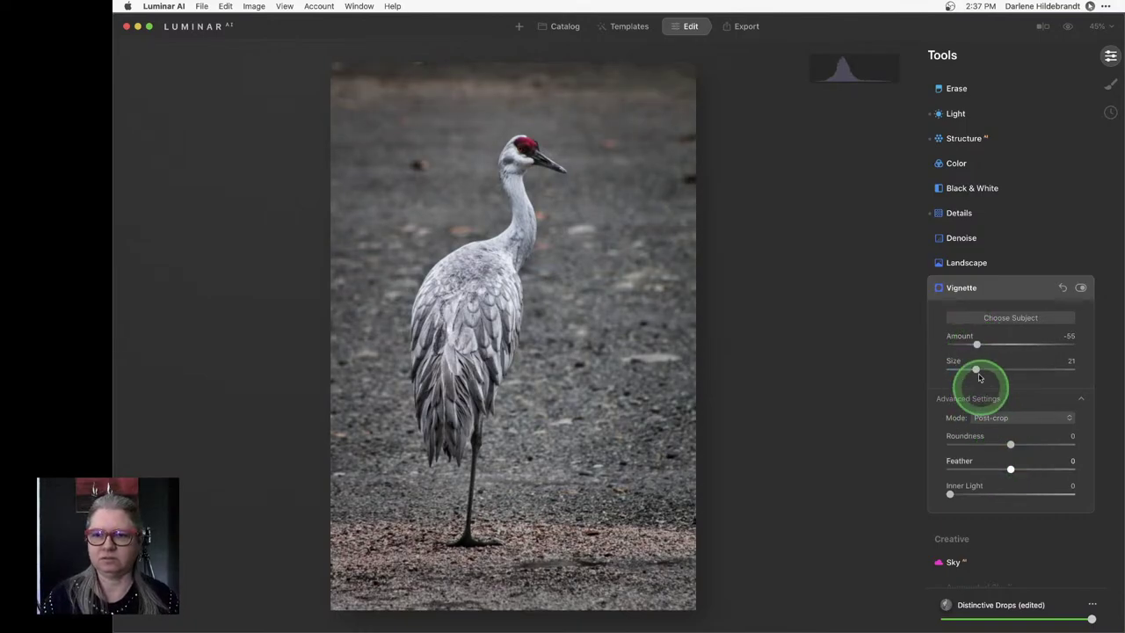
click(977, 347)
drag(976, 346, 974, 346)
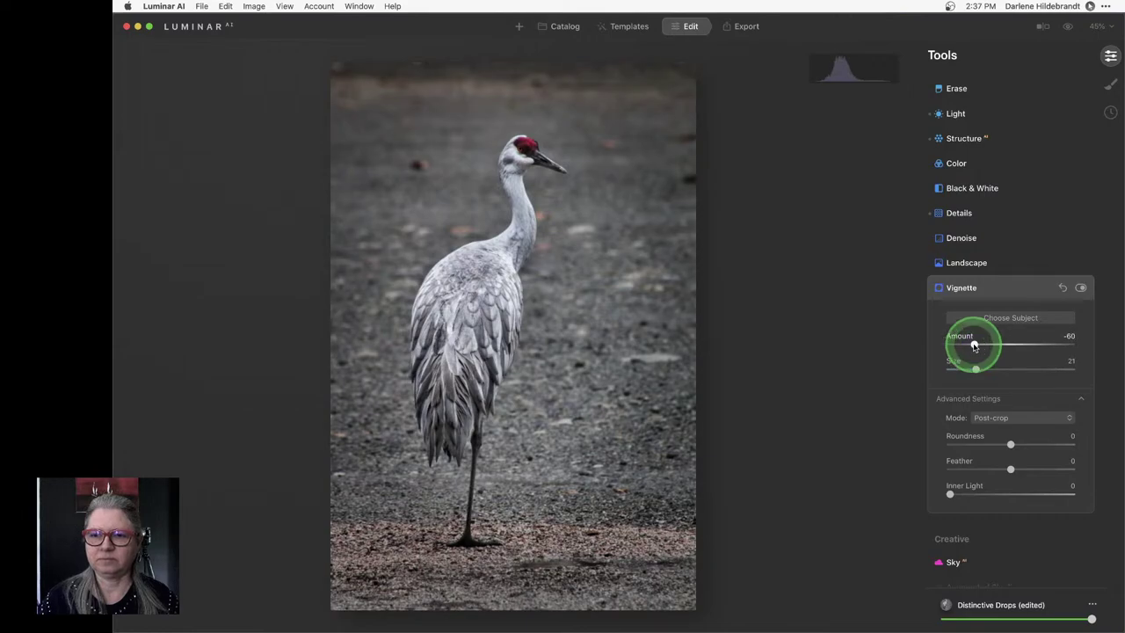
key(backslash)
key(backslash)
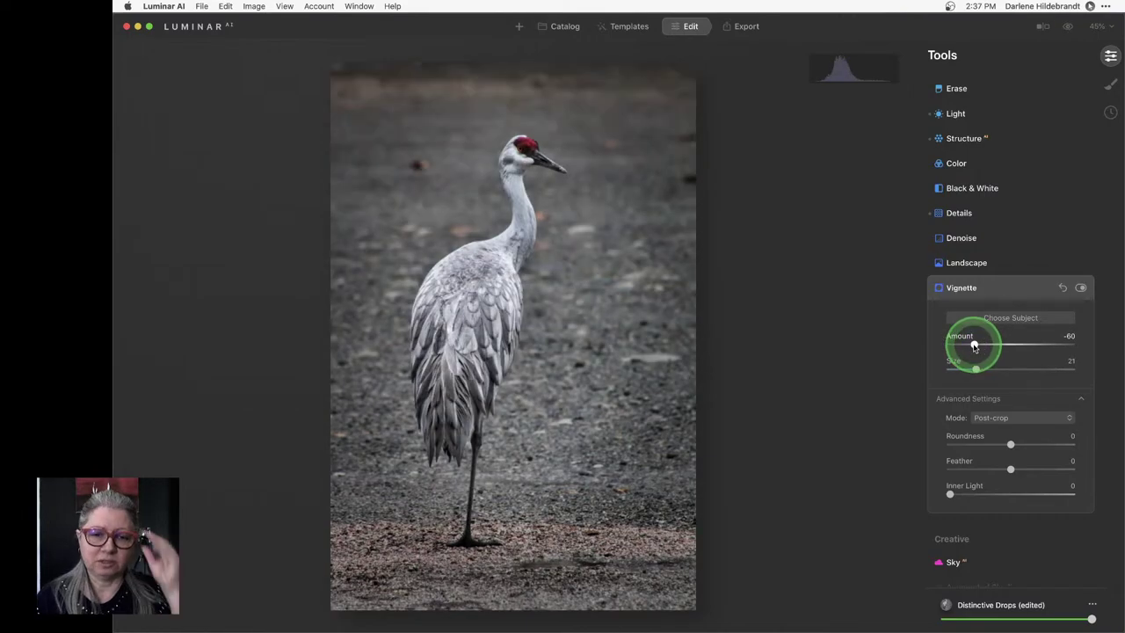
key(backslash)
key(backslash)
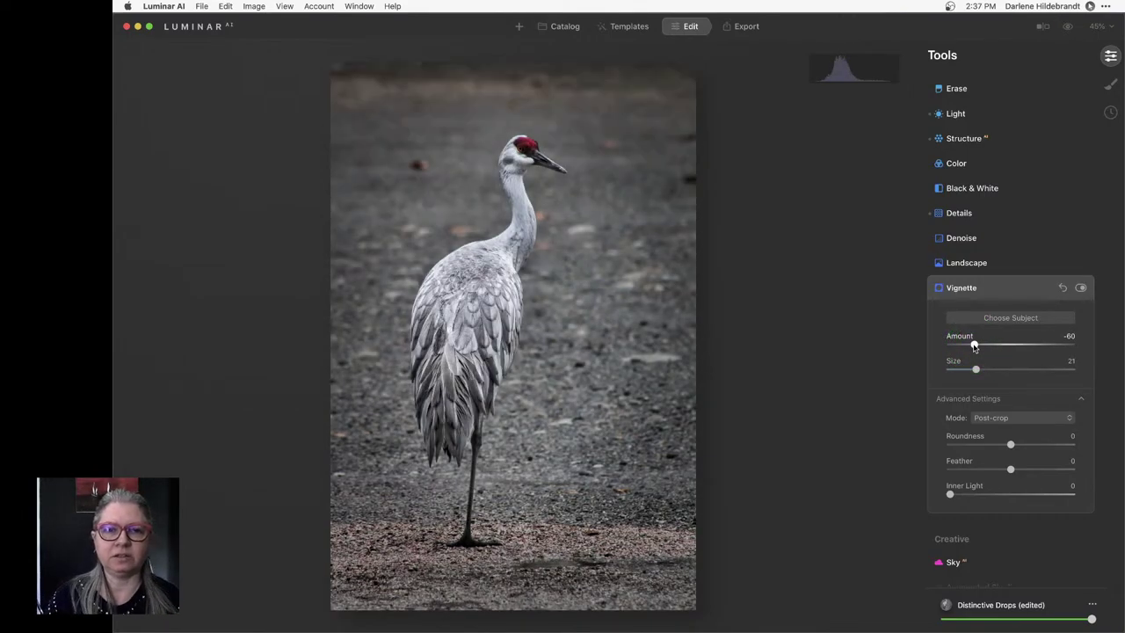
click(974, 347)
Review the crane's earlier Develop edit in Lightroom Classic, then switch back to Luminar AI
key(super+Tab)
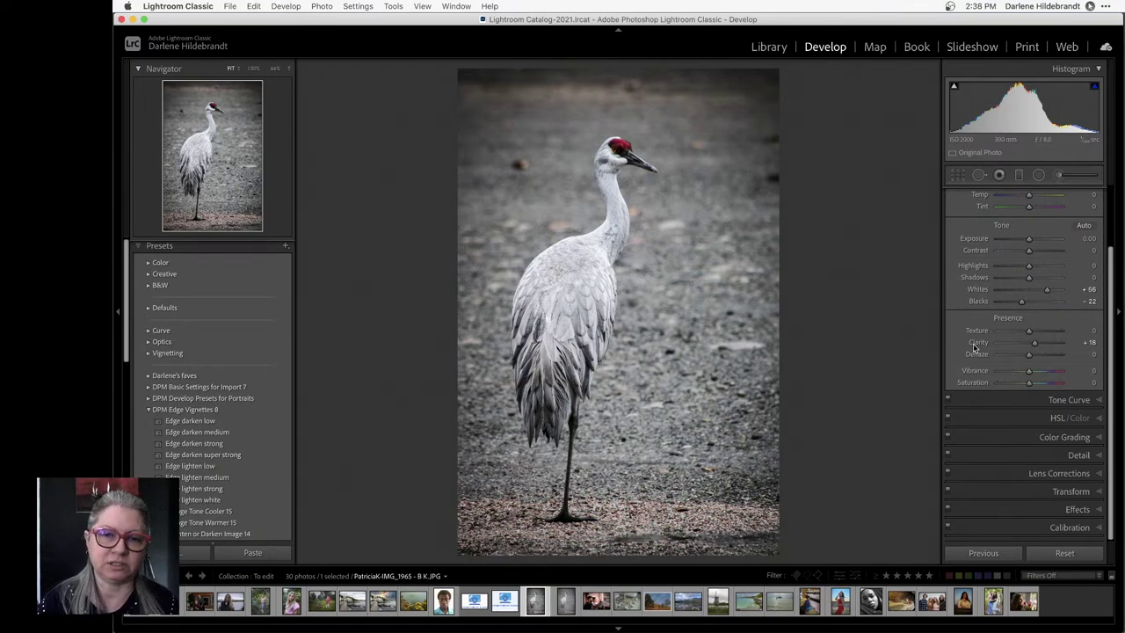
click(974, 348)
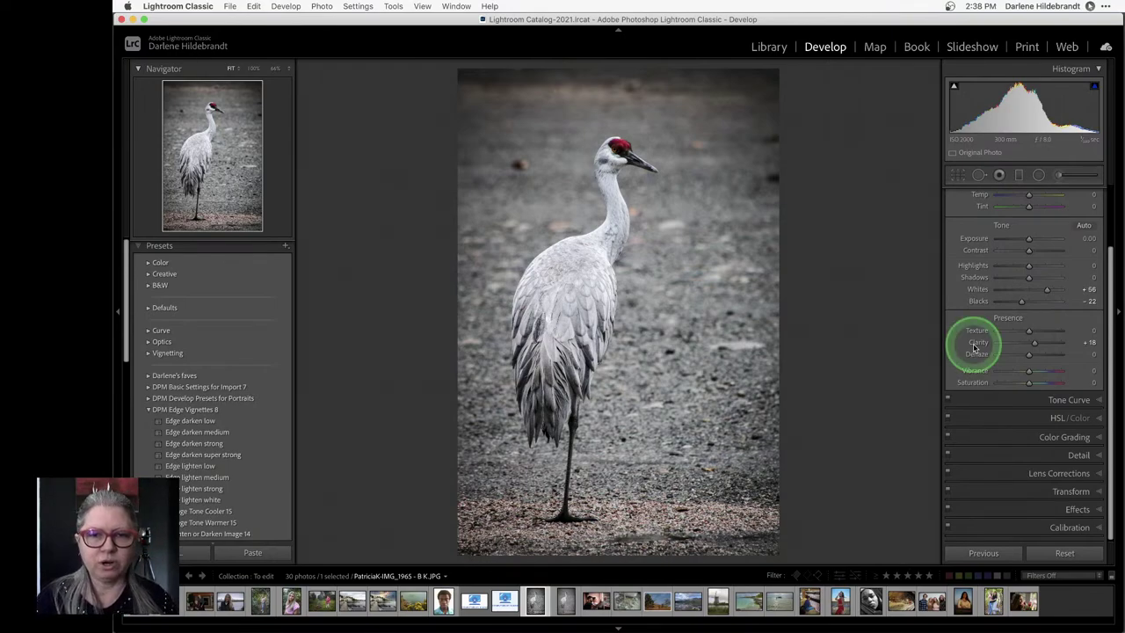
key(super+Tab)
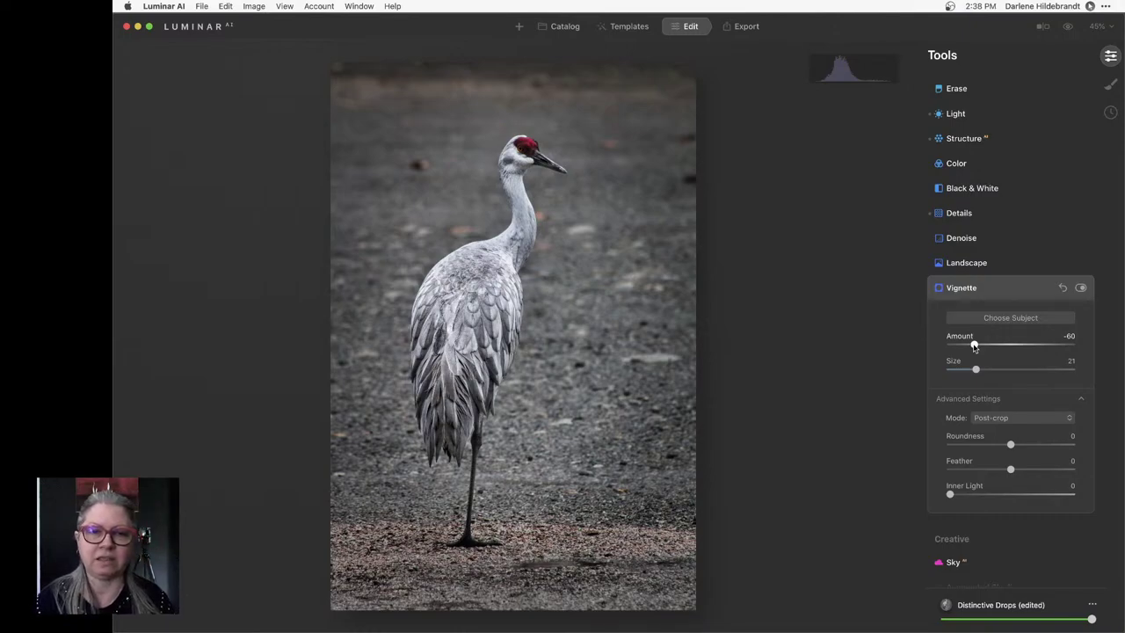
Collapse Vignette, expand the Mood tool and raise its Amount to 48
click(993, 290)
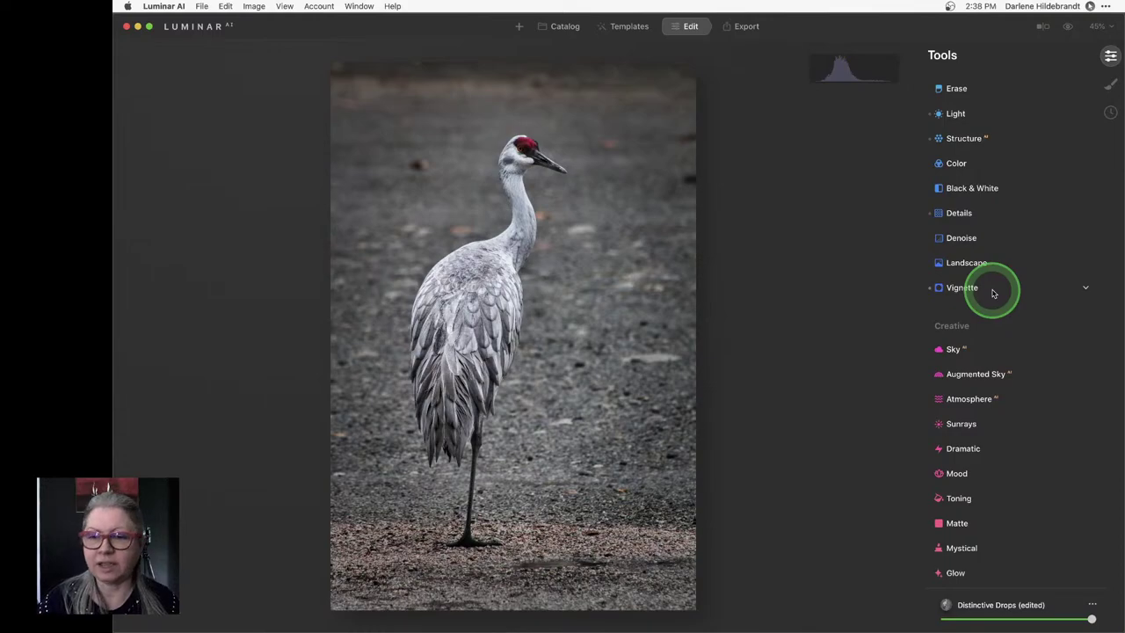
scroll(993, 293, down, 5)
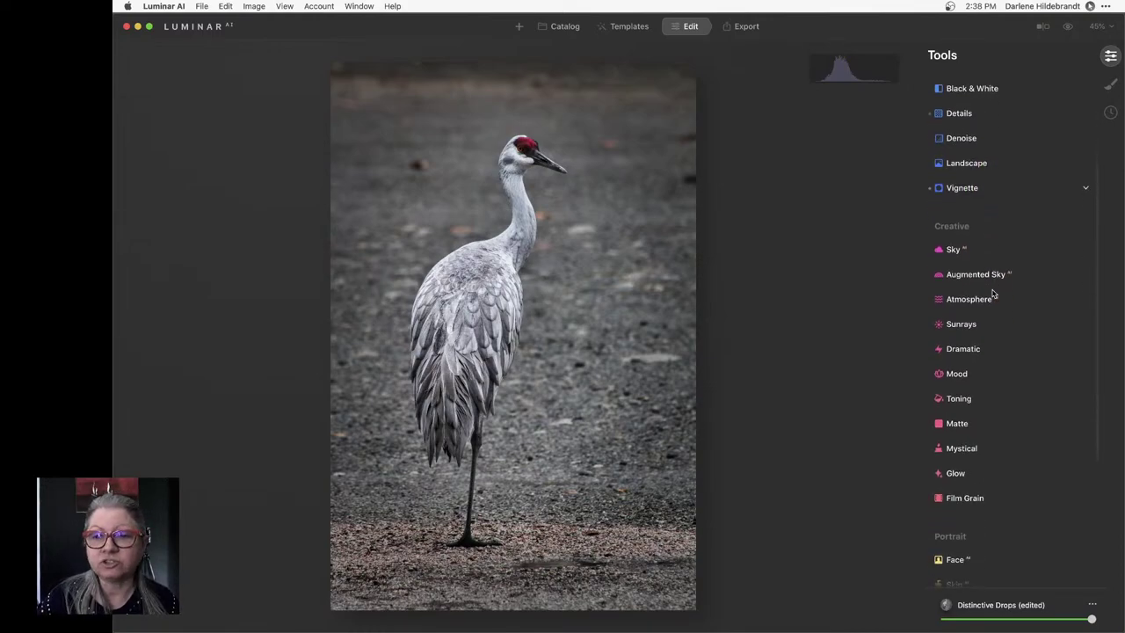
scroll(992, 293, down, 4)
click(962, 294)
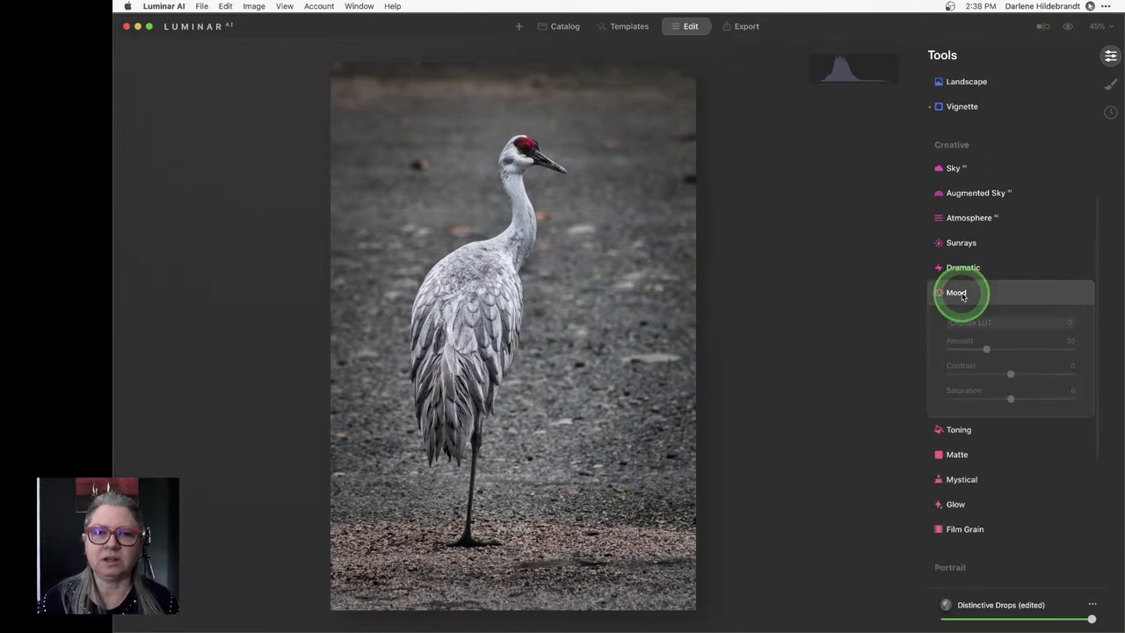
mouse_move(956, 294)
mouse_down()
mouse_move(950, 346)
mouse_move(967, 319)
mouse_move(997, 334)
mouse_move(987, 322)
mouse_move(1015, 324)
mouse_up()
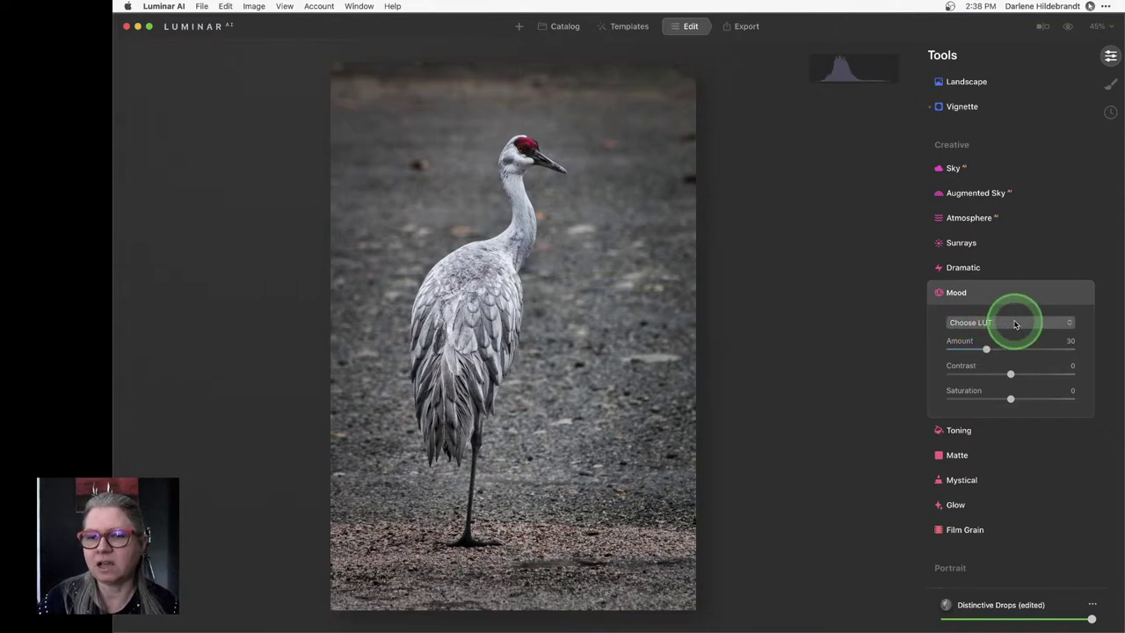
click(1008, 349)
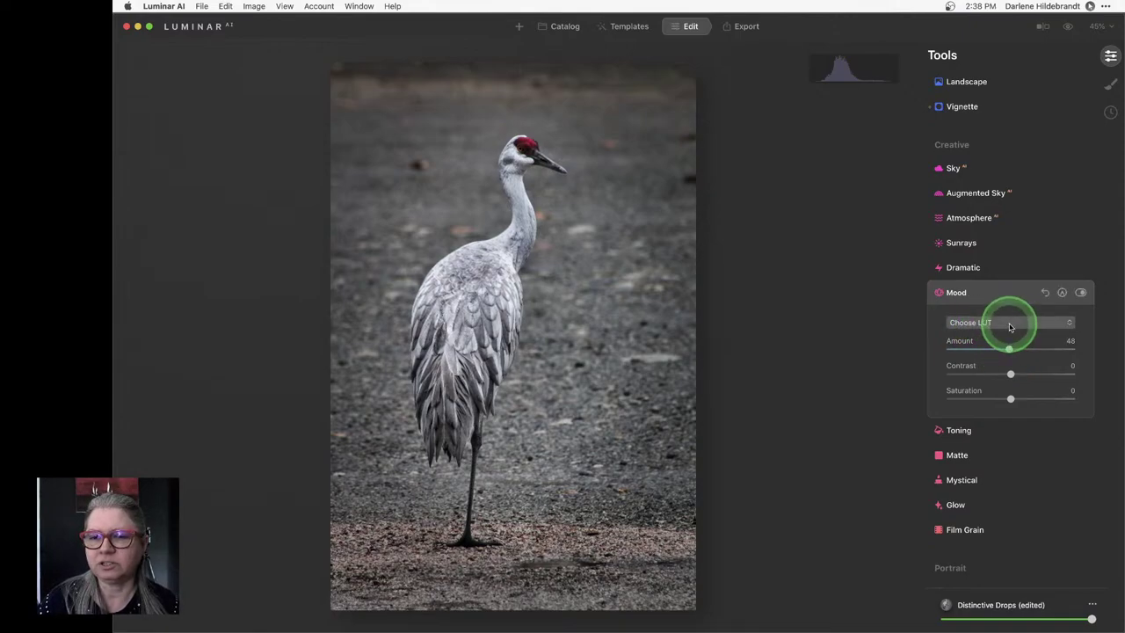
Try the Anaheim LUT, then apply Ushuaia and lower the Mood Amount to 24
click(1010, 325)
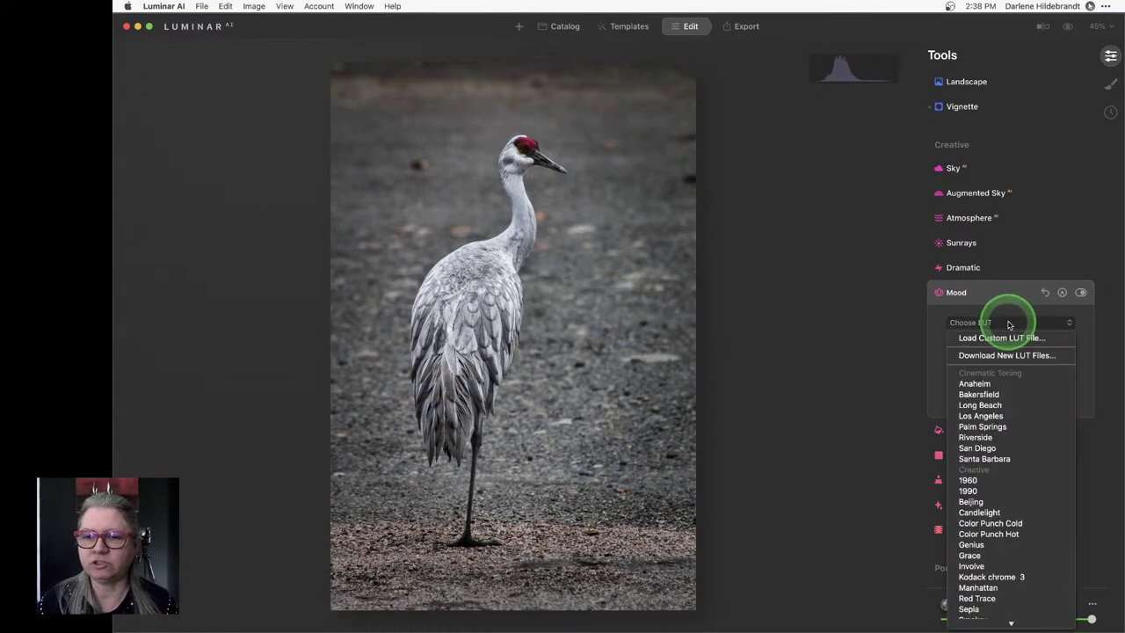
drag(1009, 325, 973, 508)
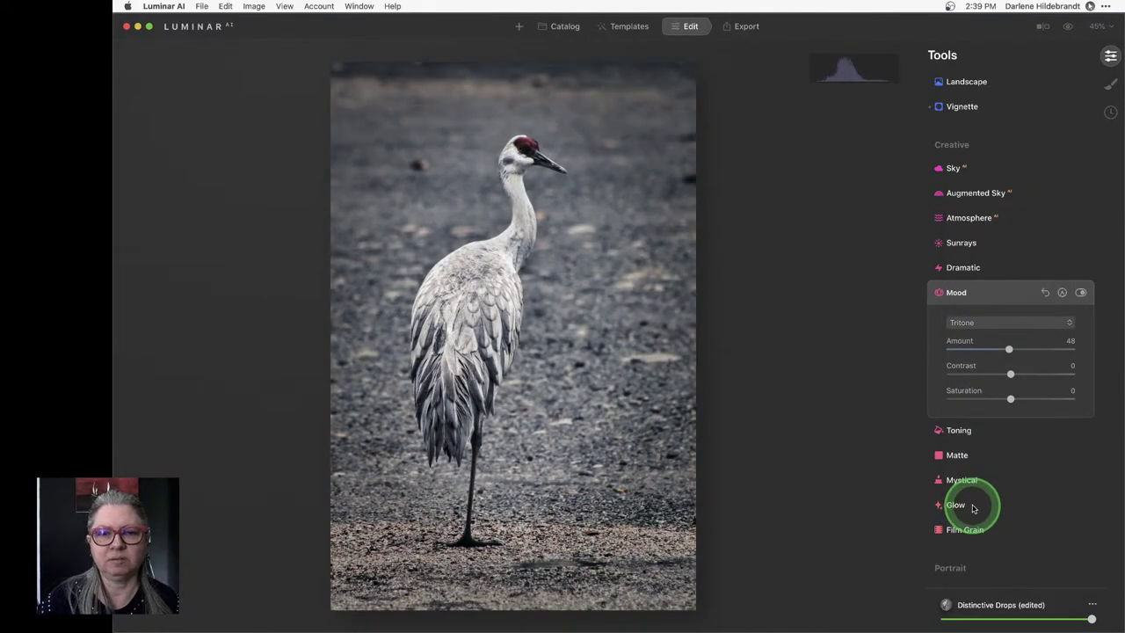
click(967, 322)
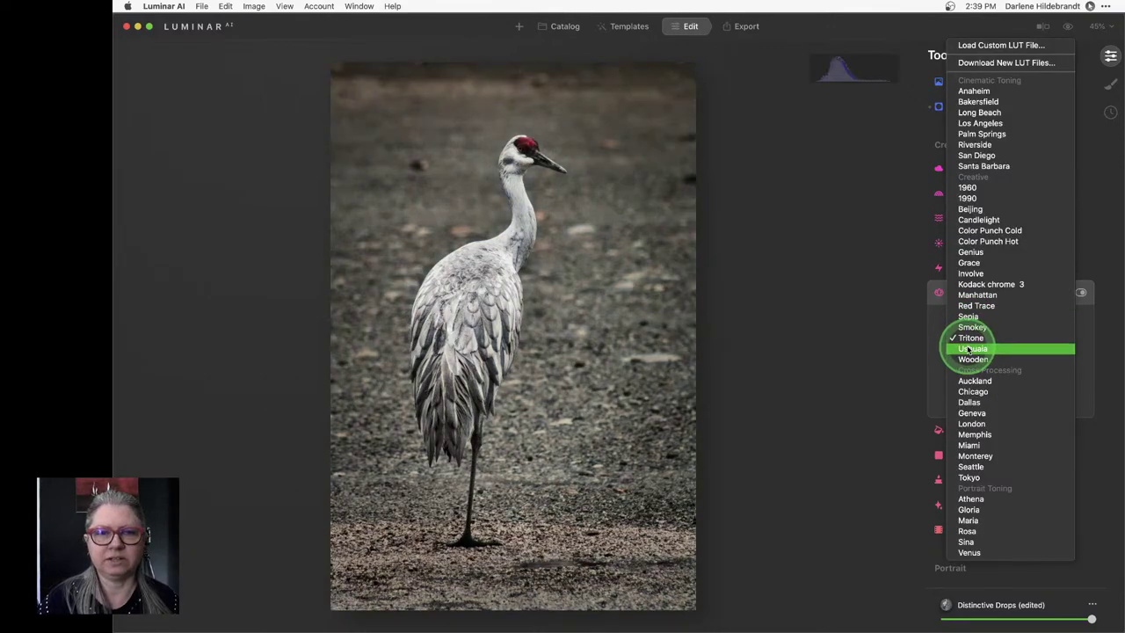
click(971, 349)
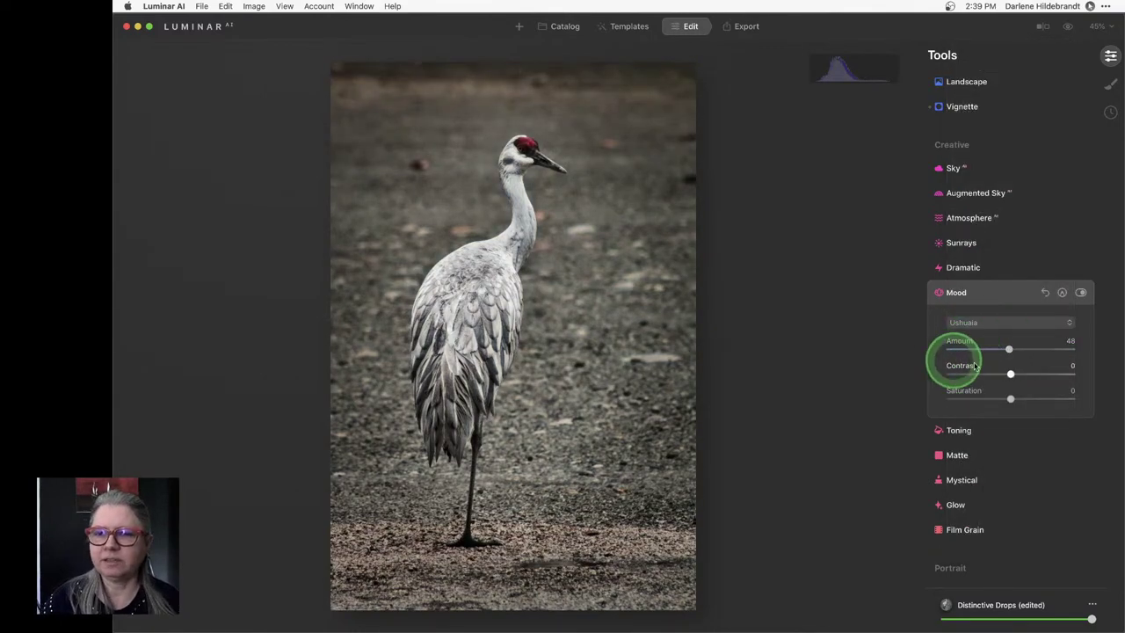
click(1009, 349)
drag(1009, 349, 985, 350)
Boost Mood Saturation slightly and raise the Mystical Amount to about 71
drag(1010, 399, 961, 374)
scroll(1022, 396, down, 3)
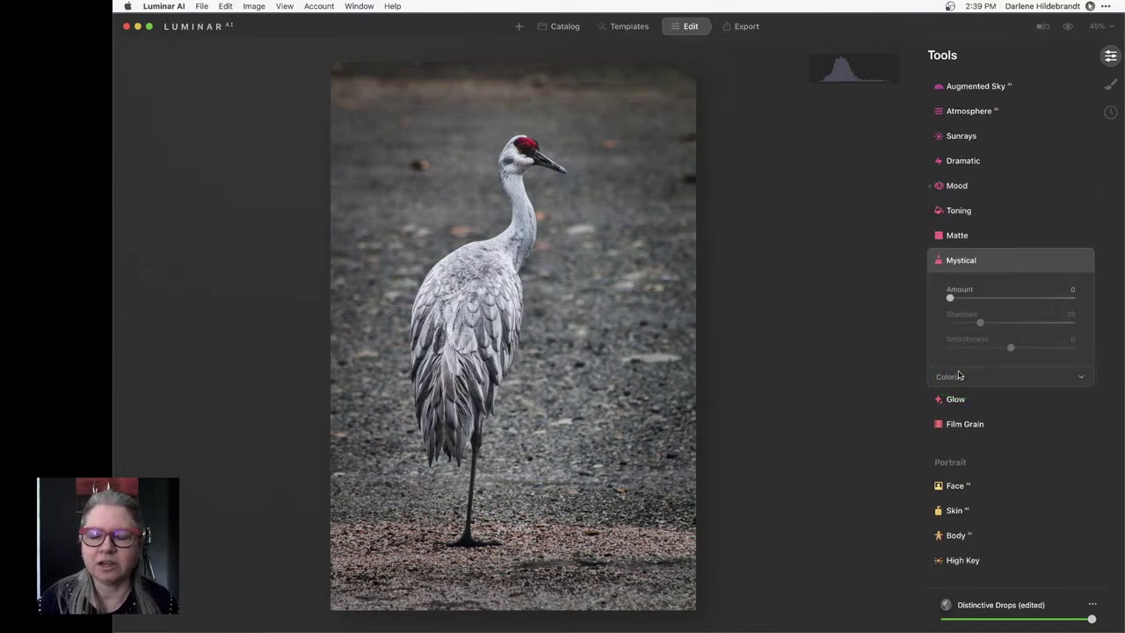
drag(959, 376, 1040, 298)
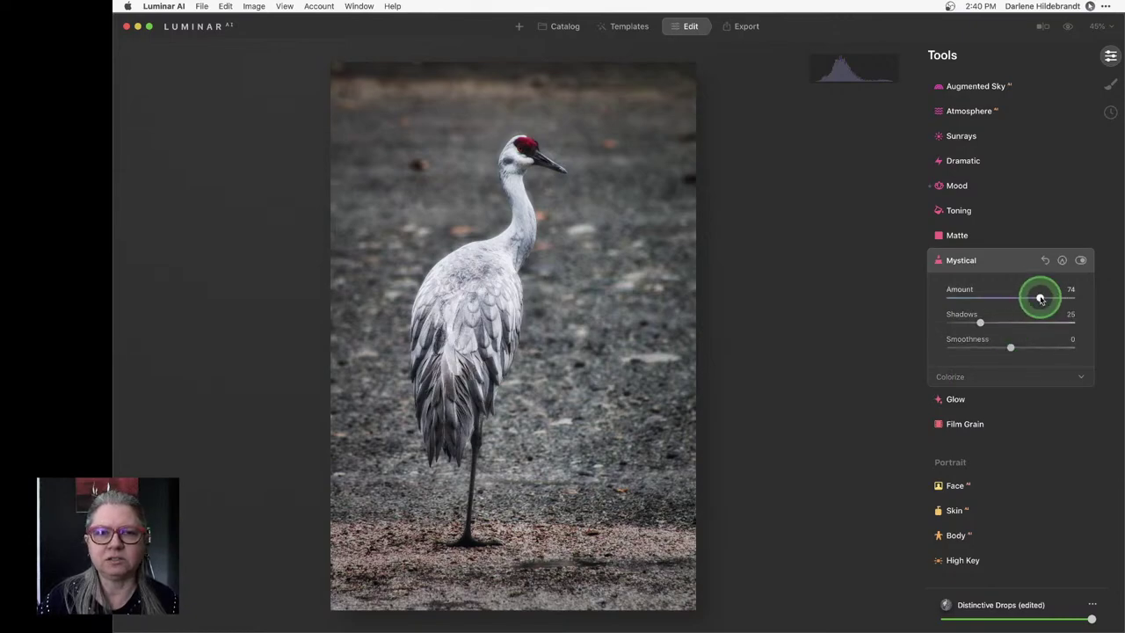
drag(1041, 299, 1036, 298)
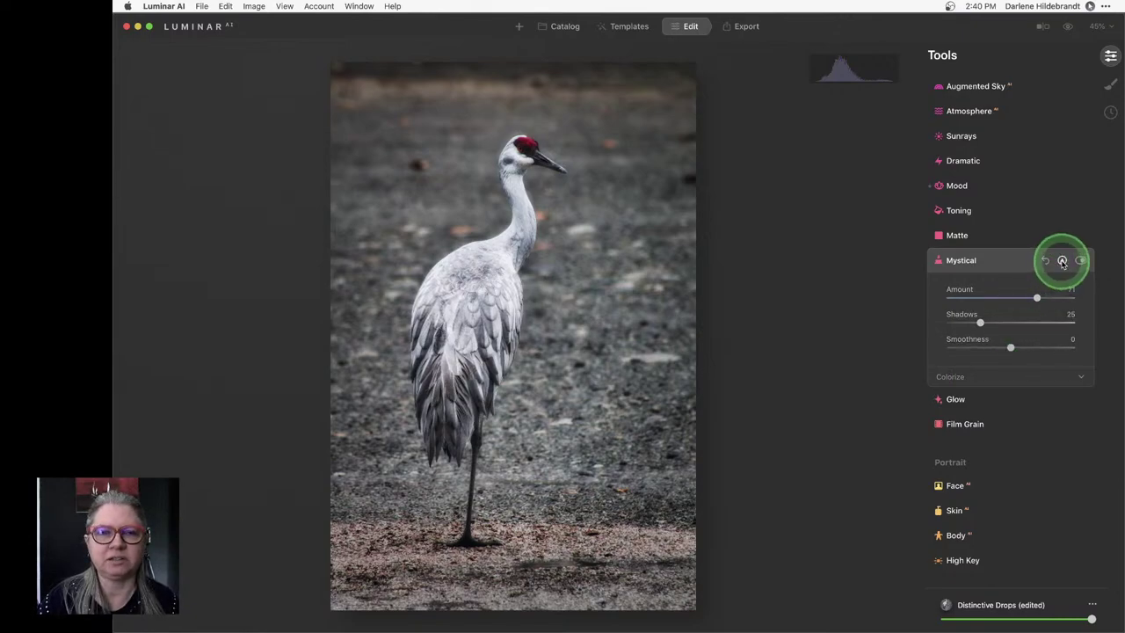
Add a pasted, inverted mask to Mystical and toggle the effect to judge it
click(1062, 261)
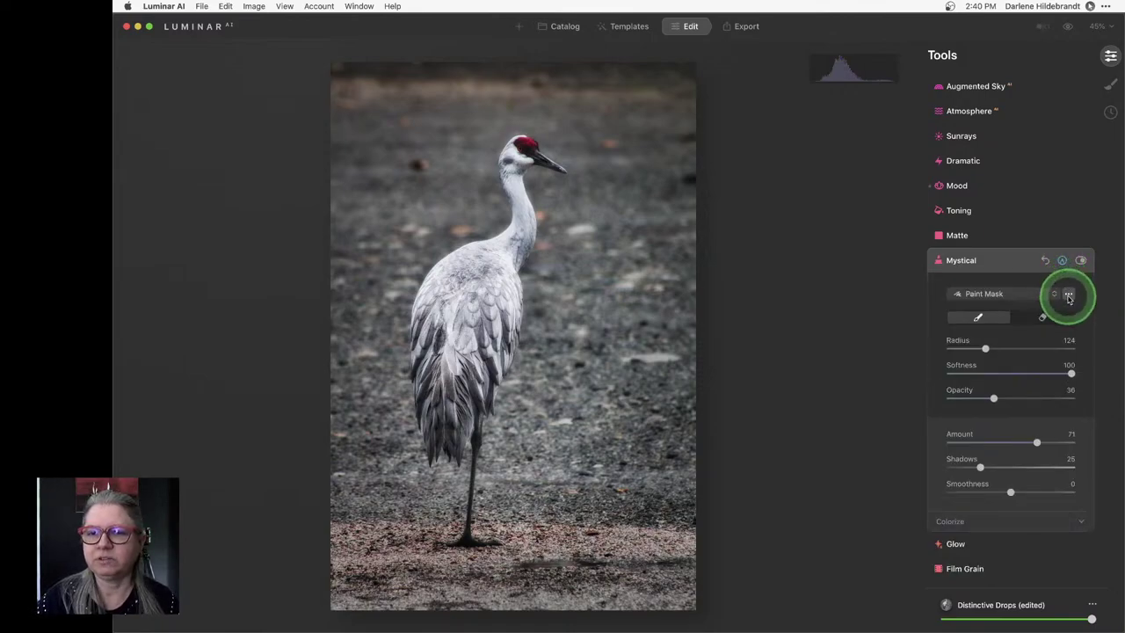
click(1069, 296)
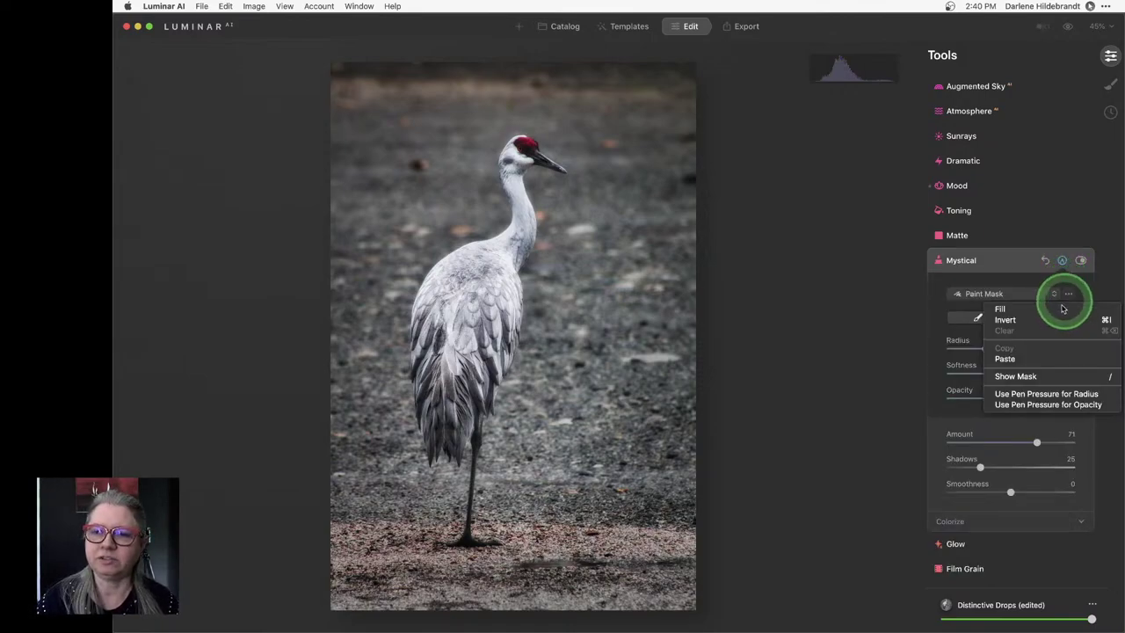
click(1033, 357)
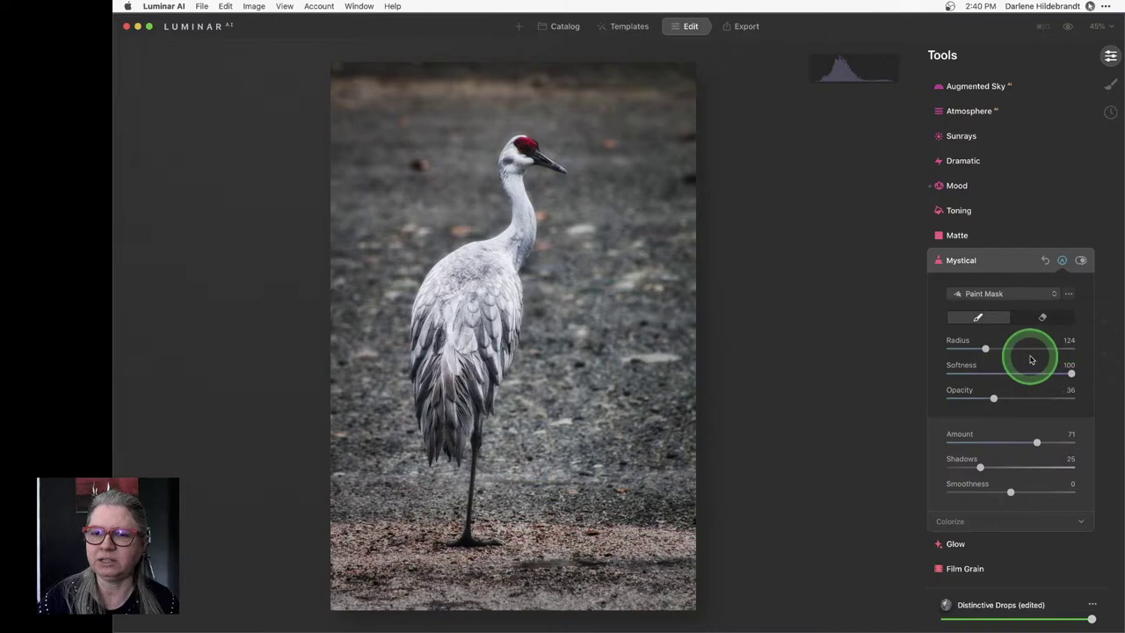
click(1069, 296)
click(1025, 321)
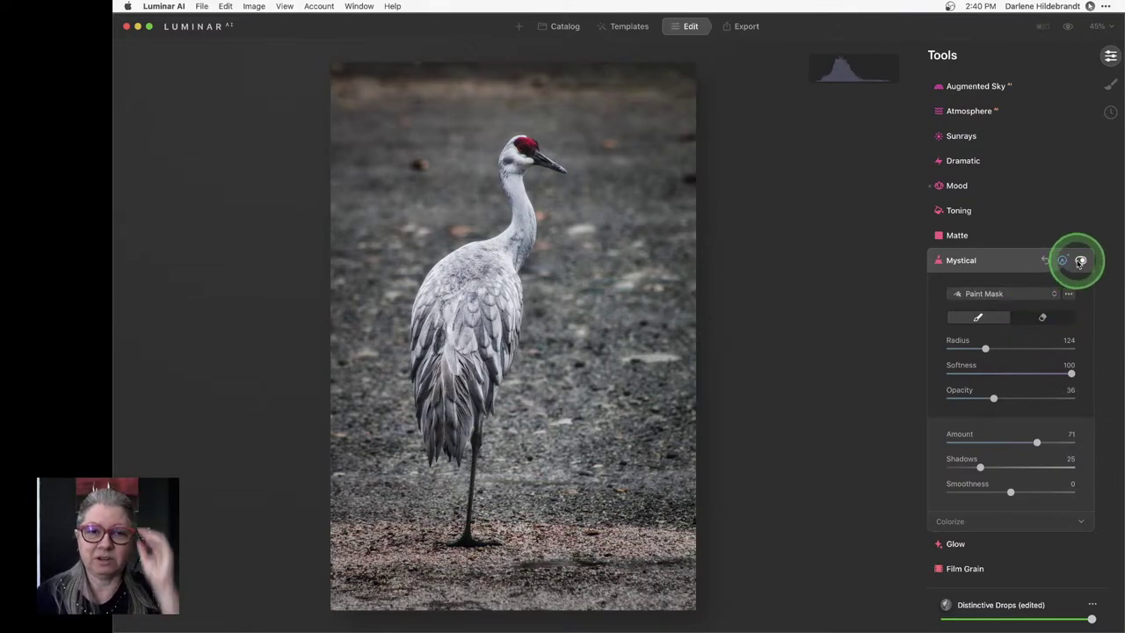
click(1080, 261)
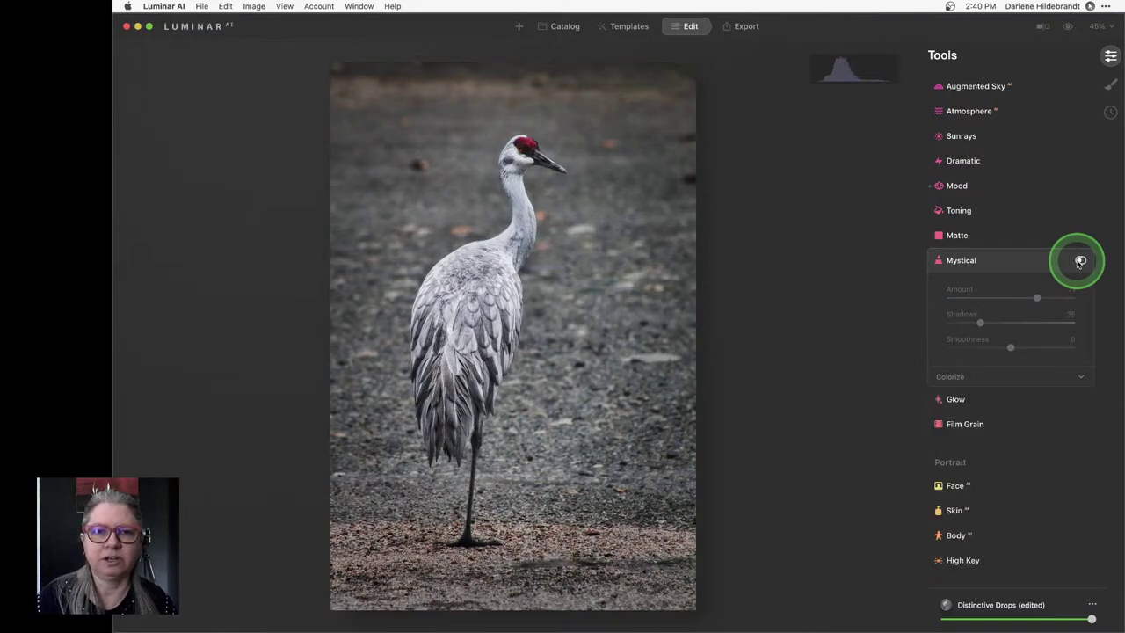
click(1081, 261)
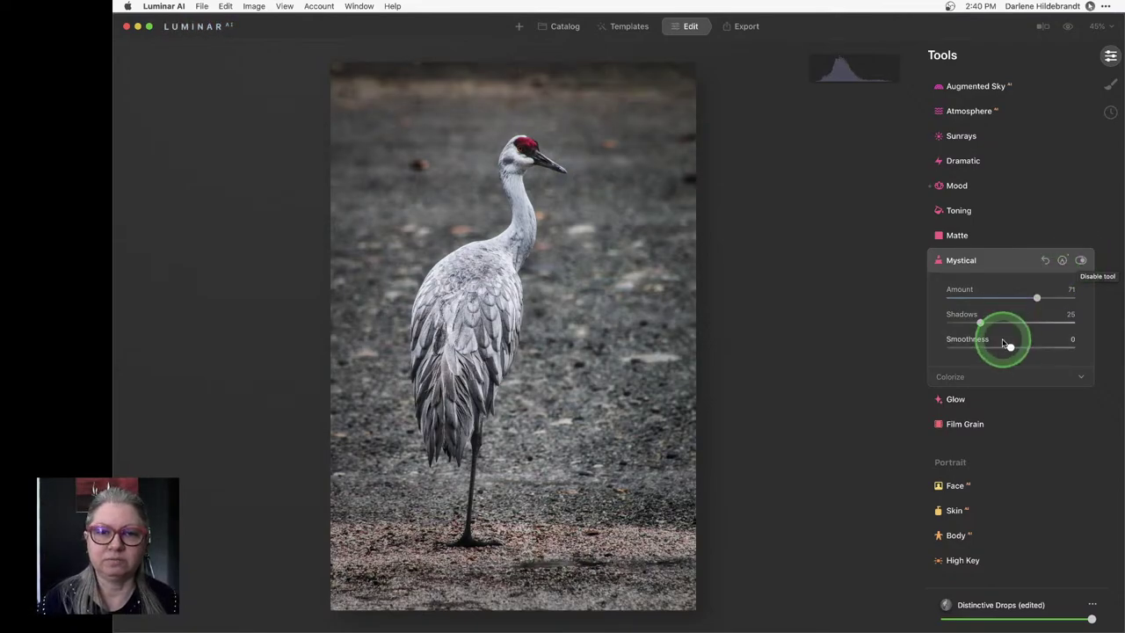
Lower the Mystical Amount to 28 and collapse its settings
click(956, 377)
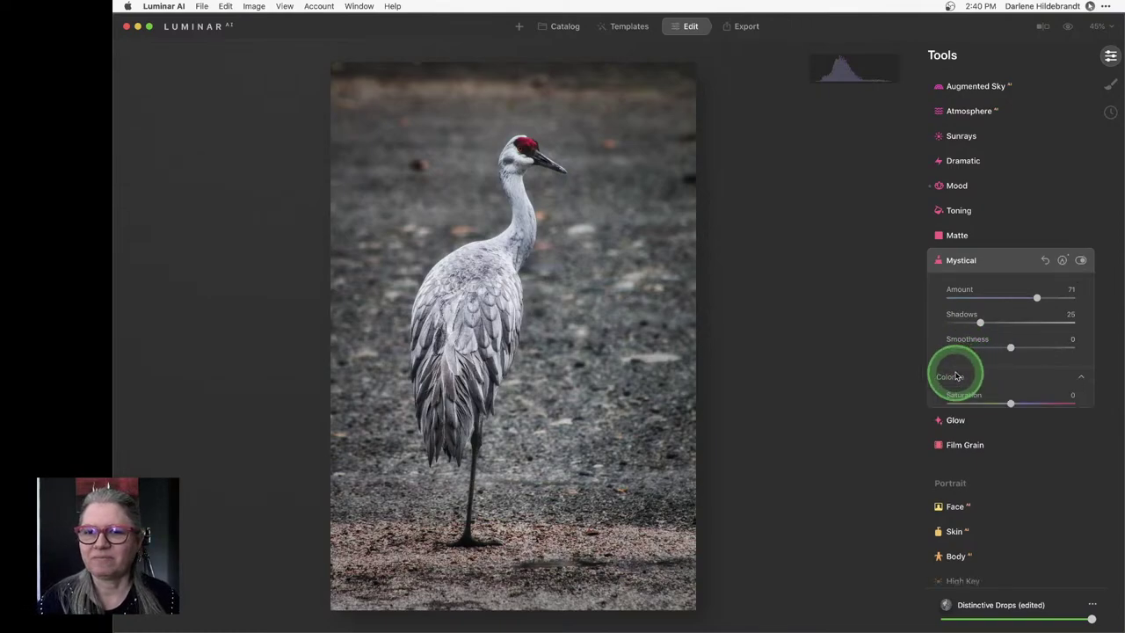
click(984, 299)
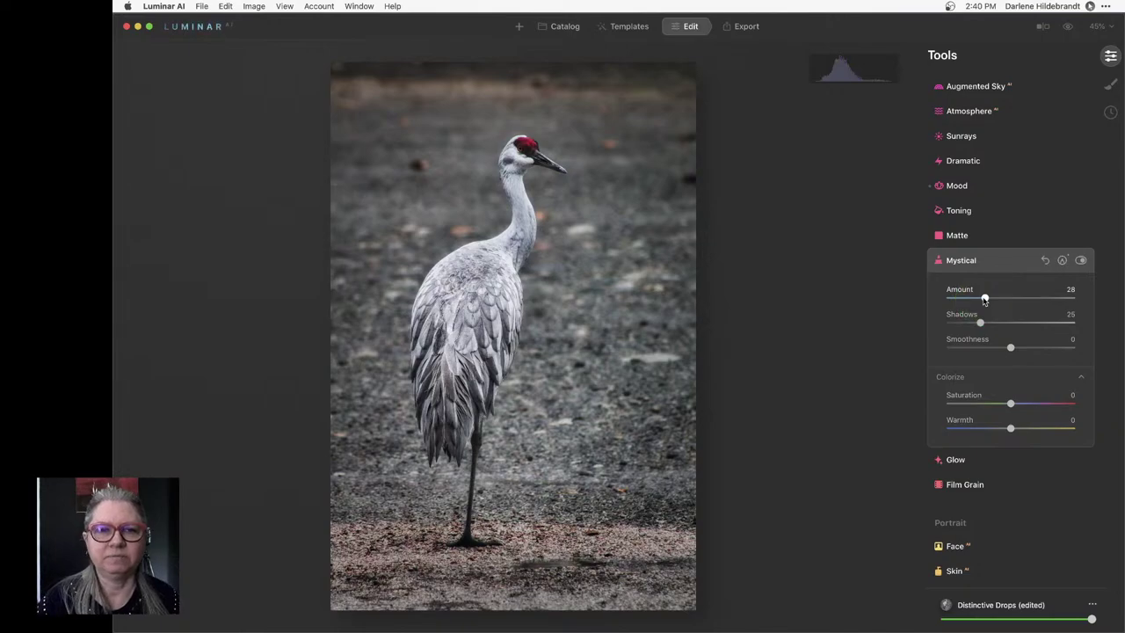
click(1000, 262)
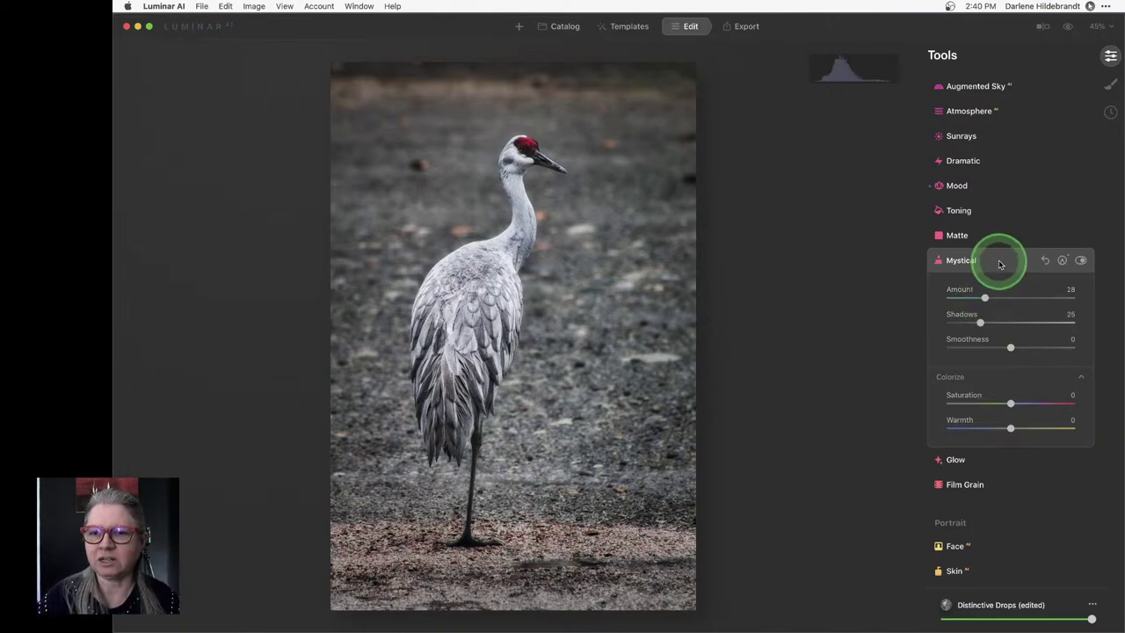
click(1000, 261)
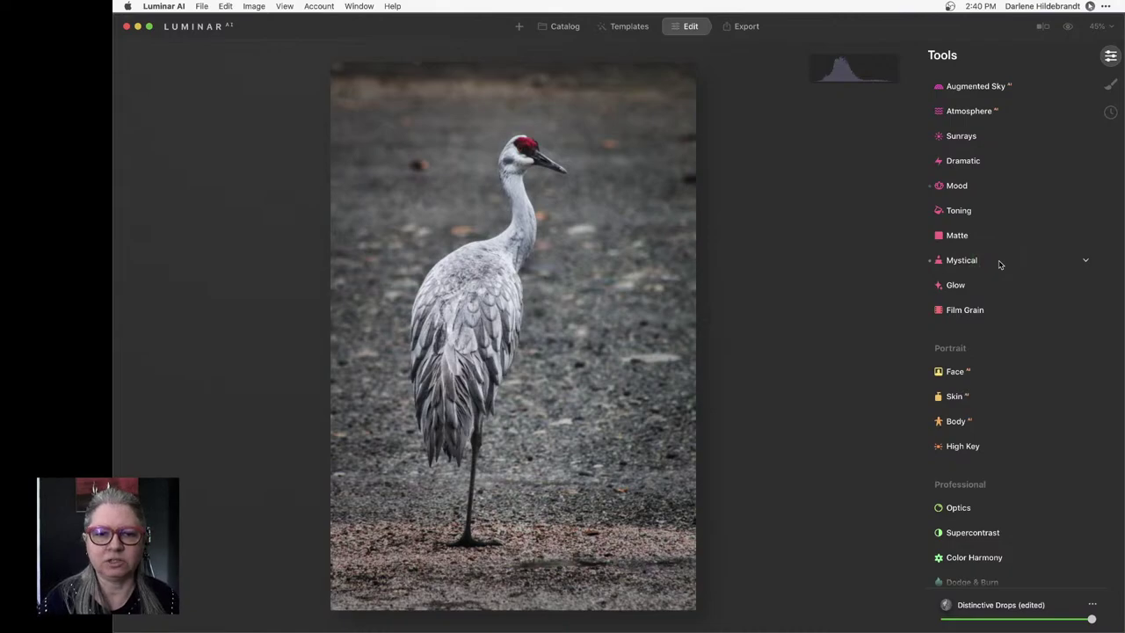
Toggle before/after to compare the finished crane edit with the original
key(backslash)
key(backslash)
key(backslash)
key(backslash)
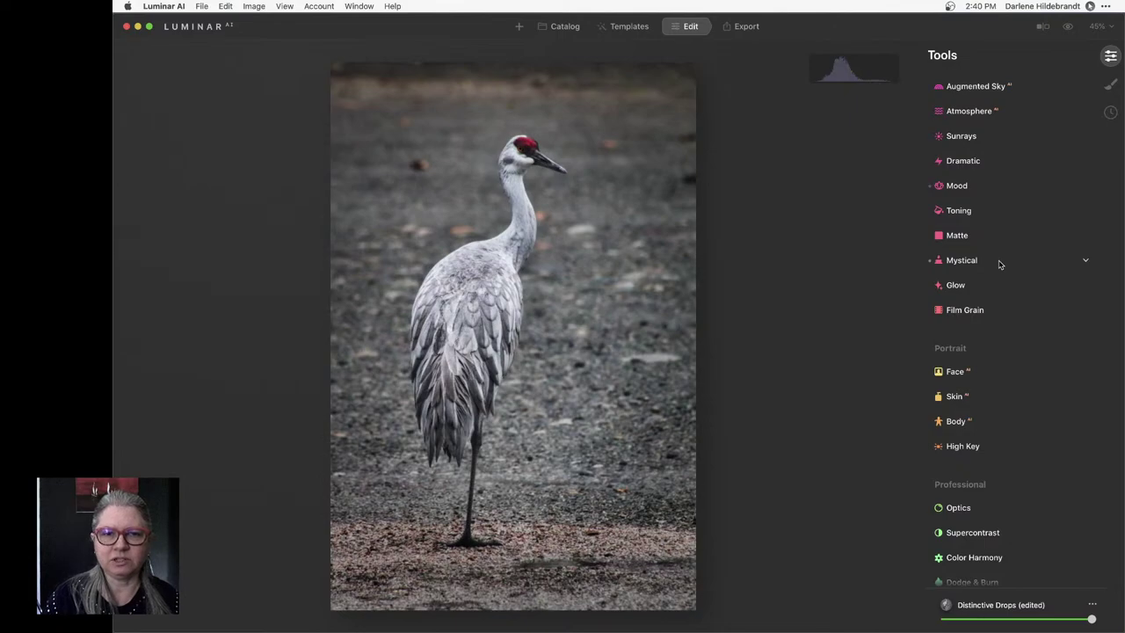
scroll(999, 264, down, 1)
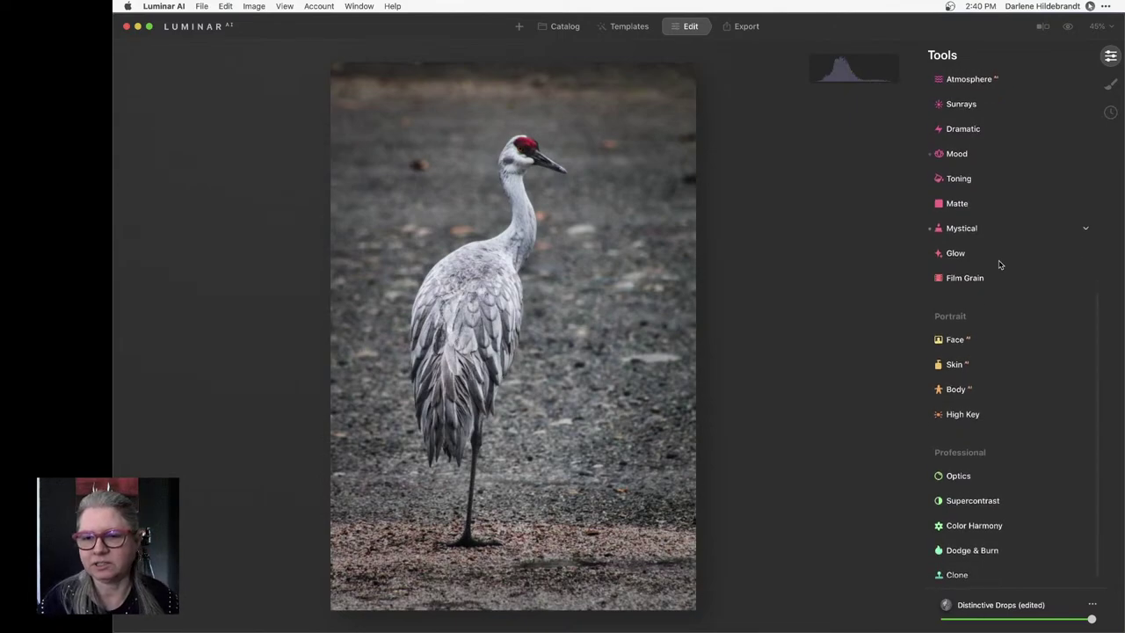
click(1001, 264)
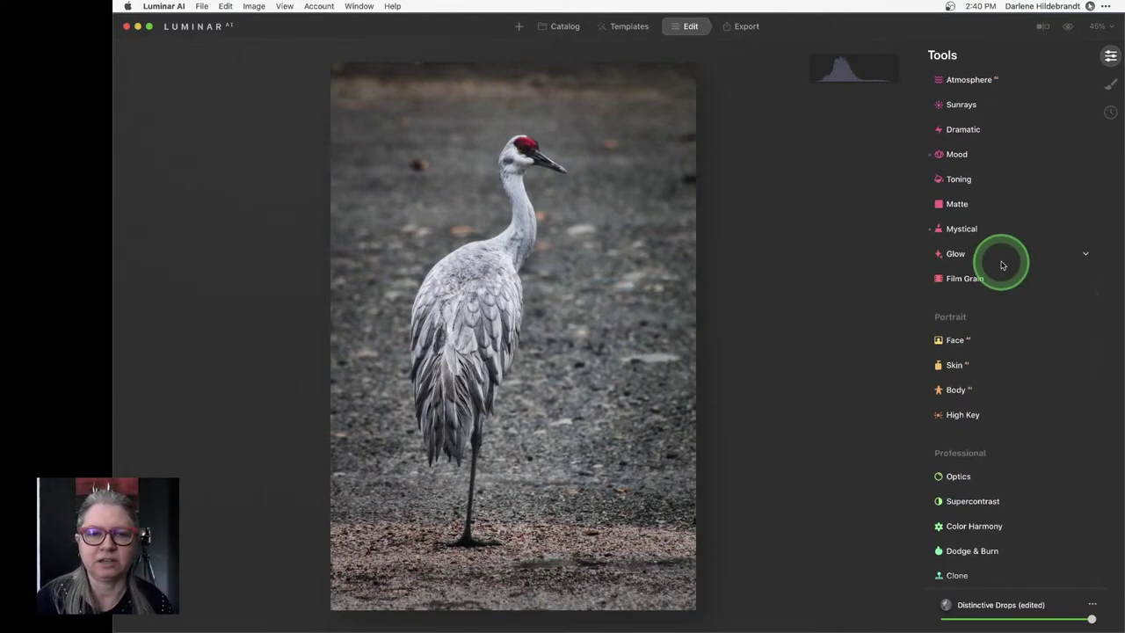
Open the seaside photo from the 2021 April 17th folder in the Catalog
click(615, 26)
click(567, 28)
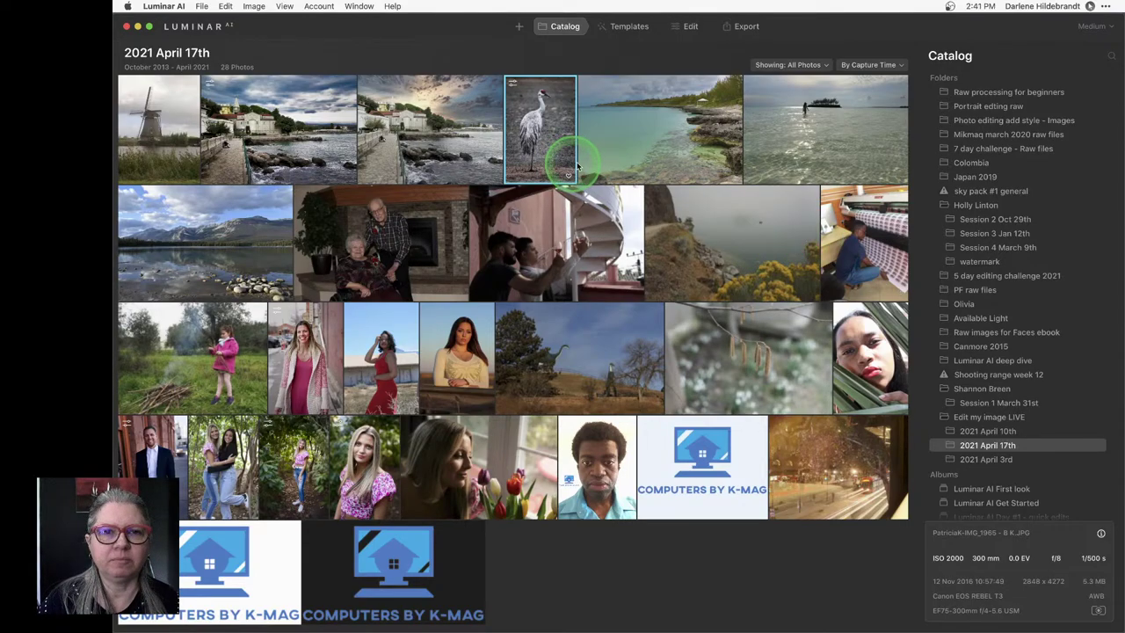
double_click(620, 143)
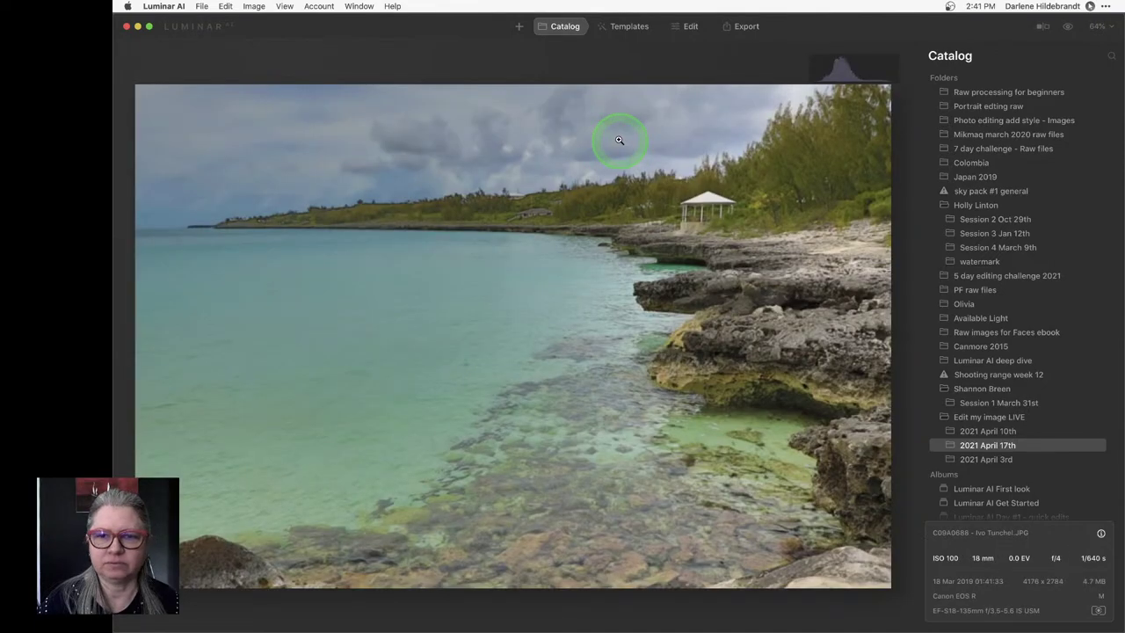
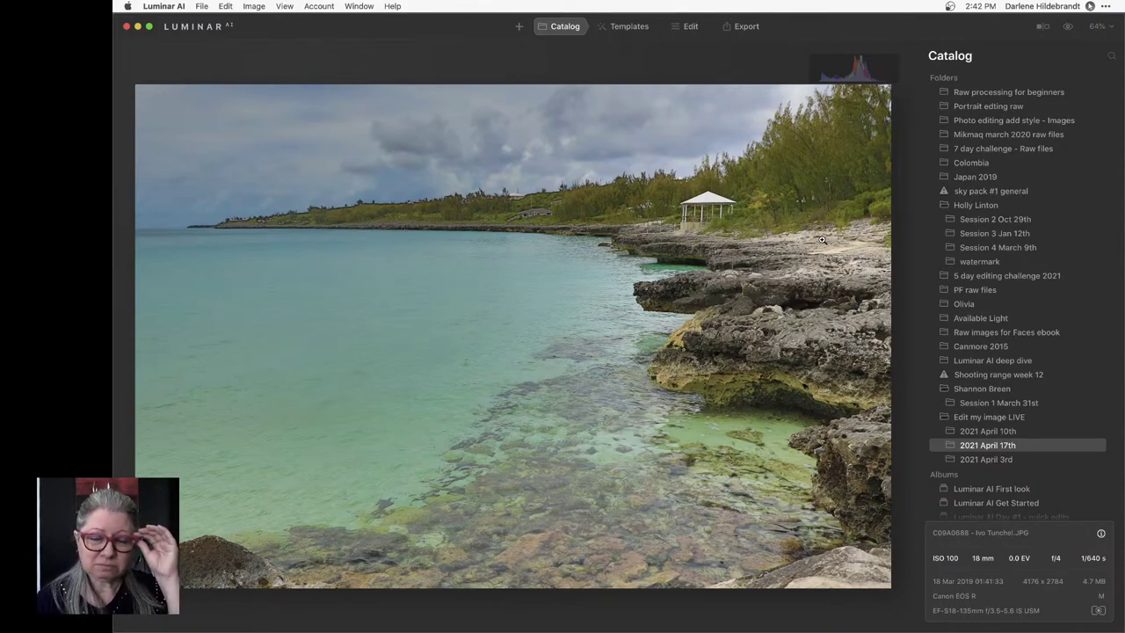
Switch the coastline photo into Luminar AI's Edit workspace, with the tools scrolled back to Essentials
click(688, 26)
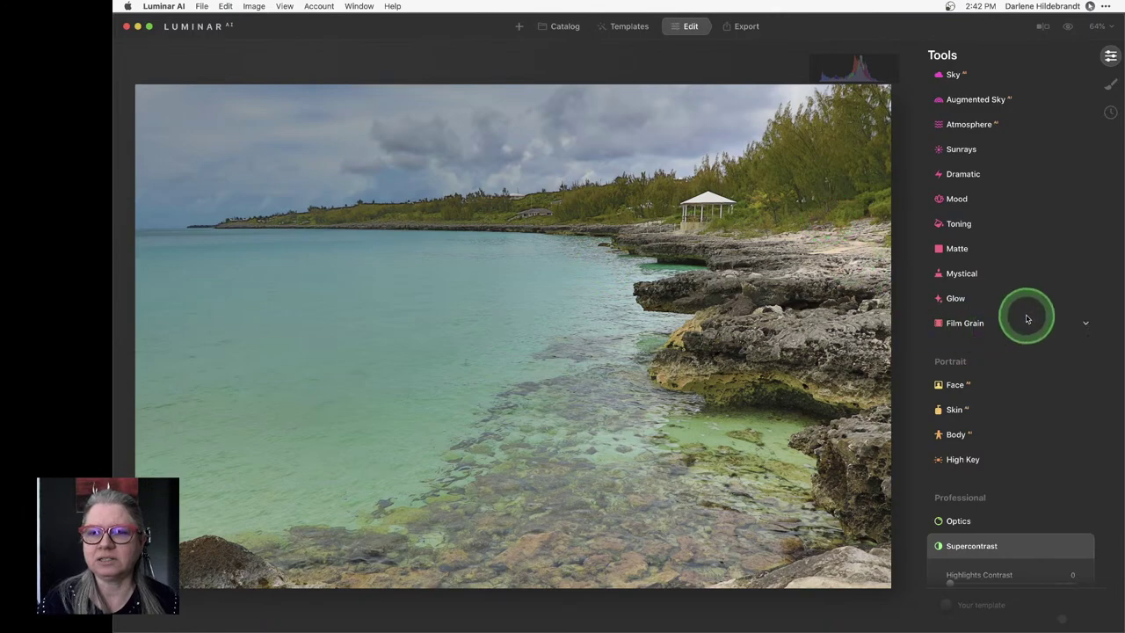
scroll(1027, 319, up, 5)
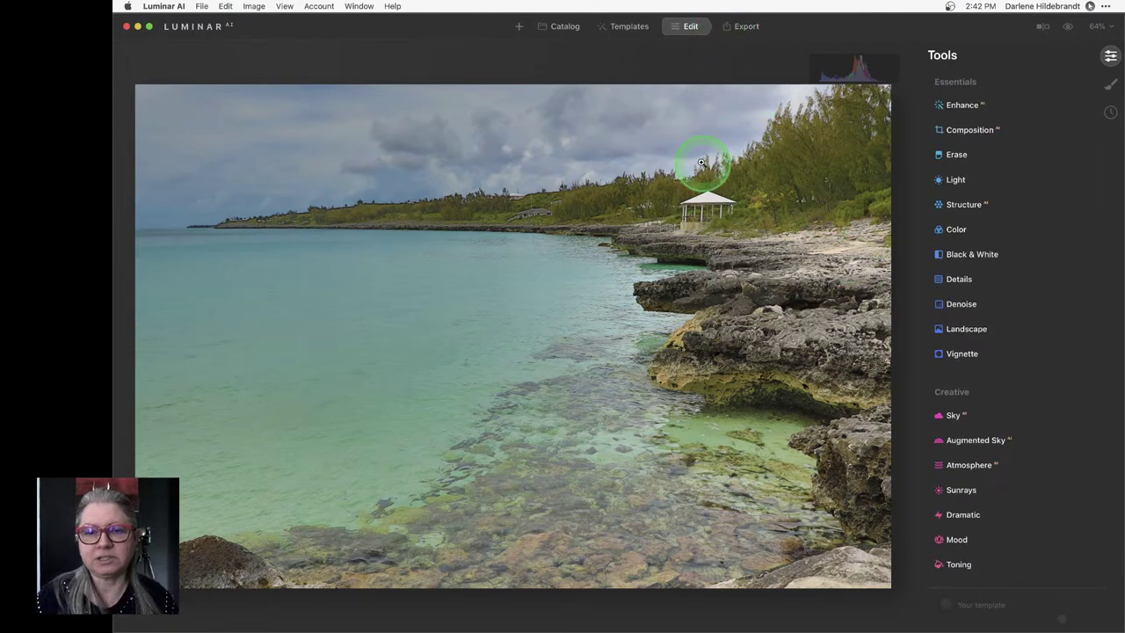
In Lightroom Classic, find the coastline sea photo in the grid and open it in Develop
key(super+Tab)
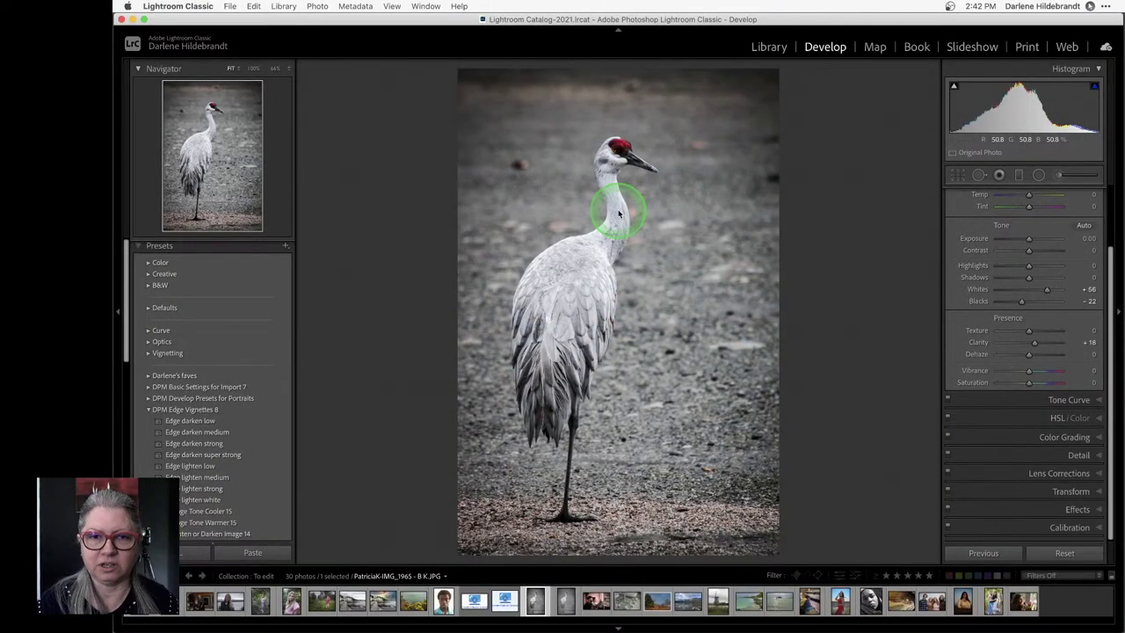
key(g)
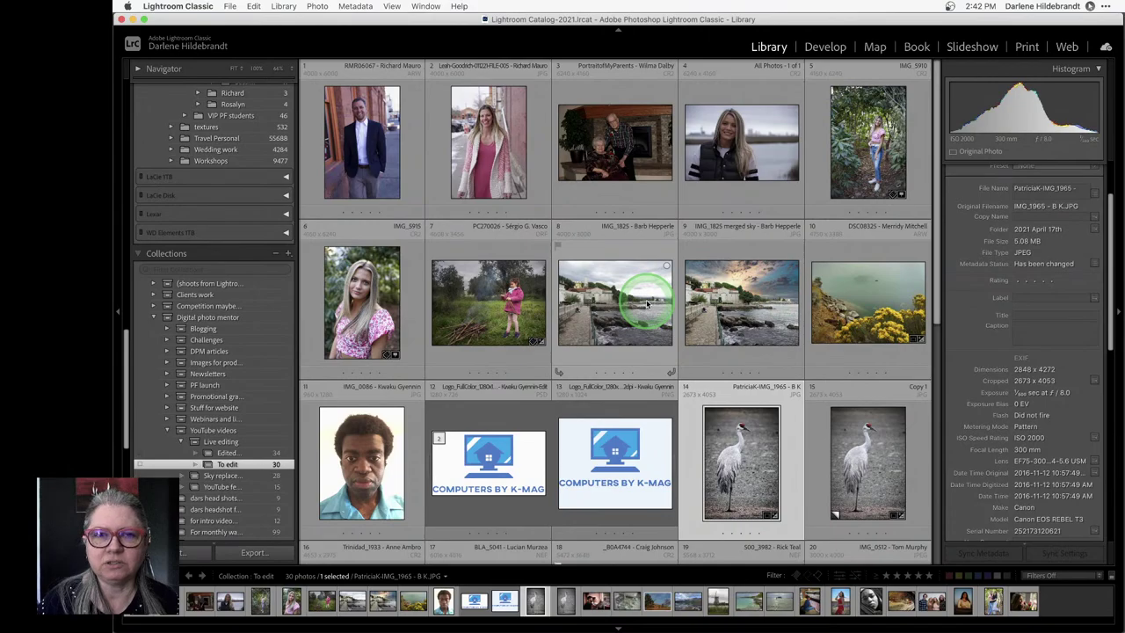
scroll(648, 301, down, 3)
scroll(648, 302, down, 2)
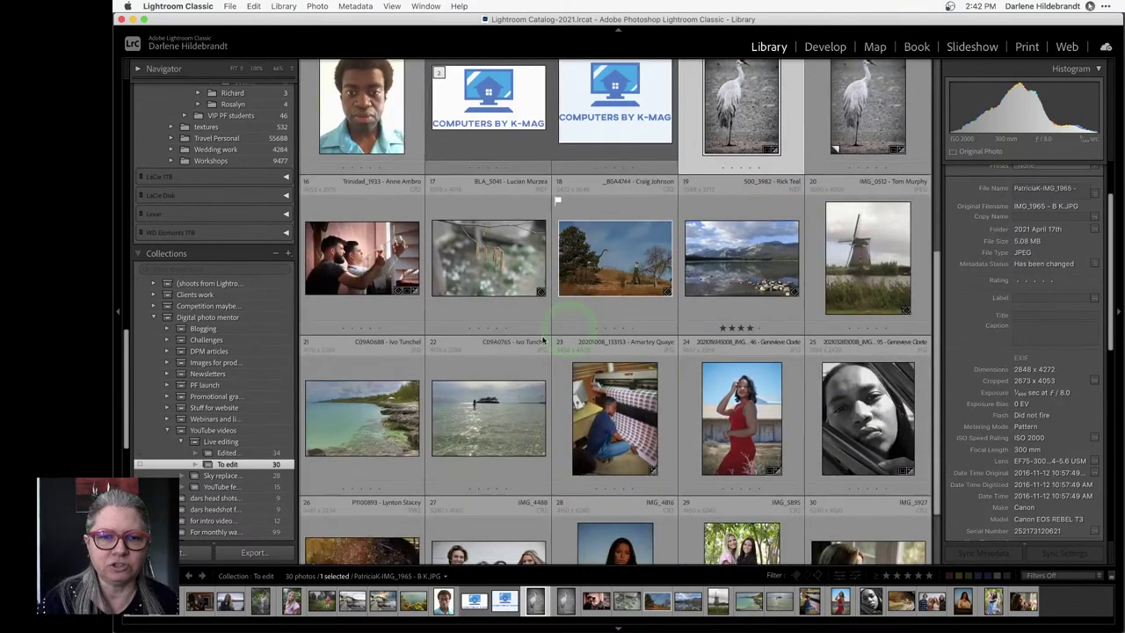
click(364, 414)
key(e)
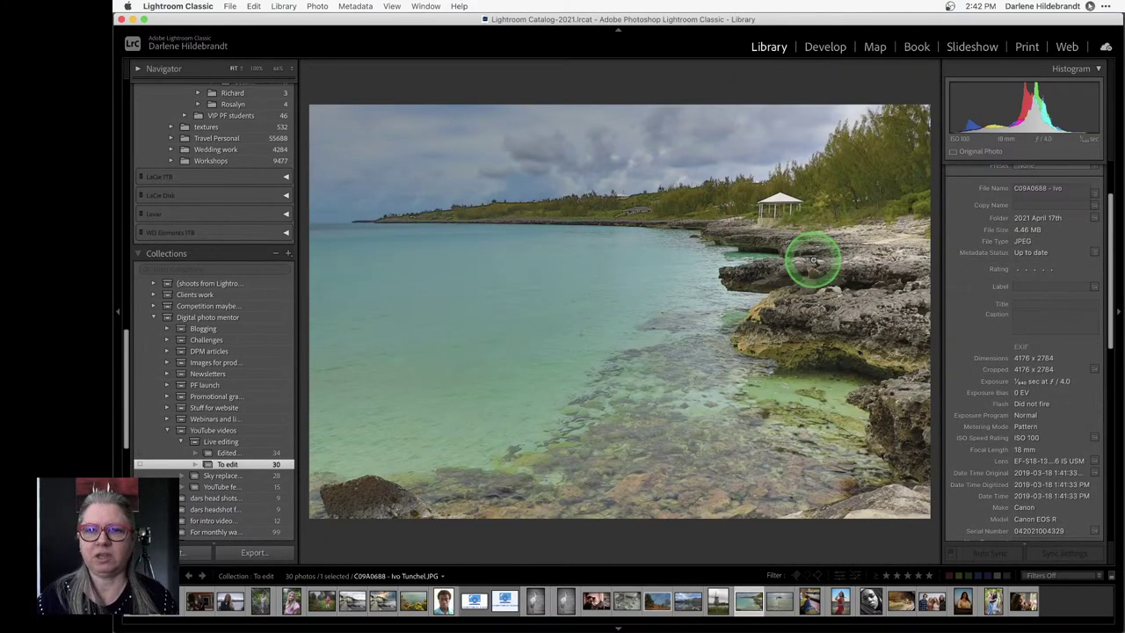
key(d)
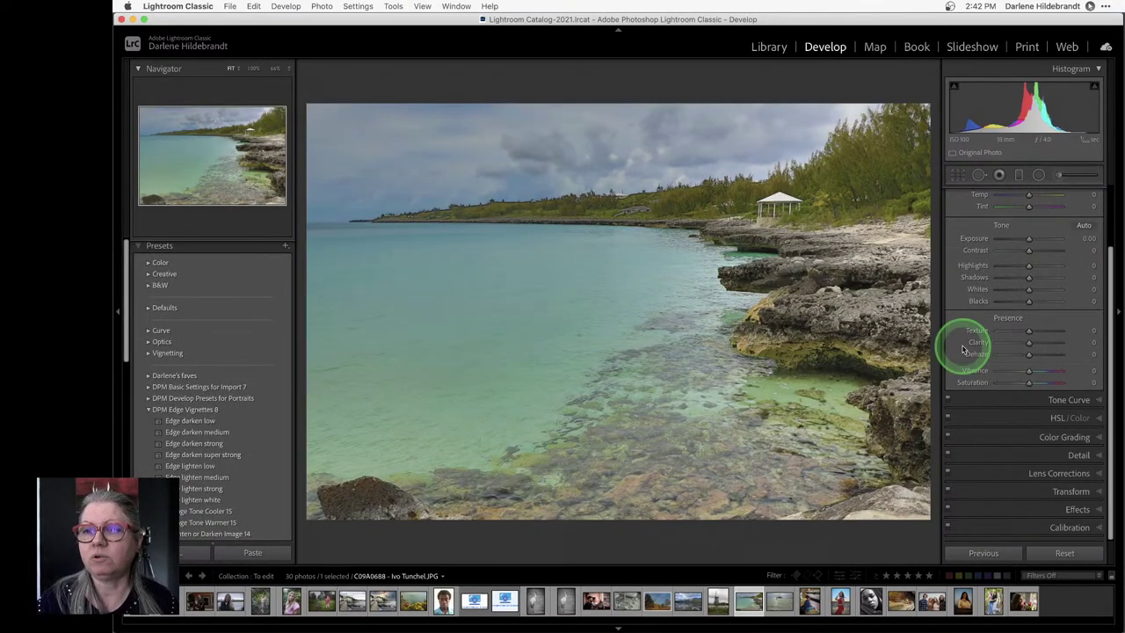
Set Whites +40, Blacks -21, Highlights -46, and auto-straighten the photo by 0.33°
scroll(1010, 342, up, 1)
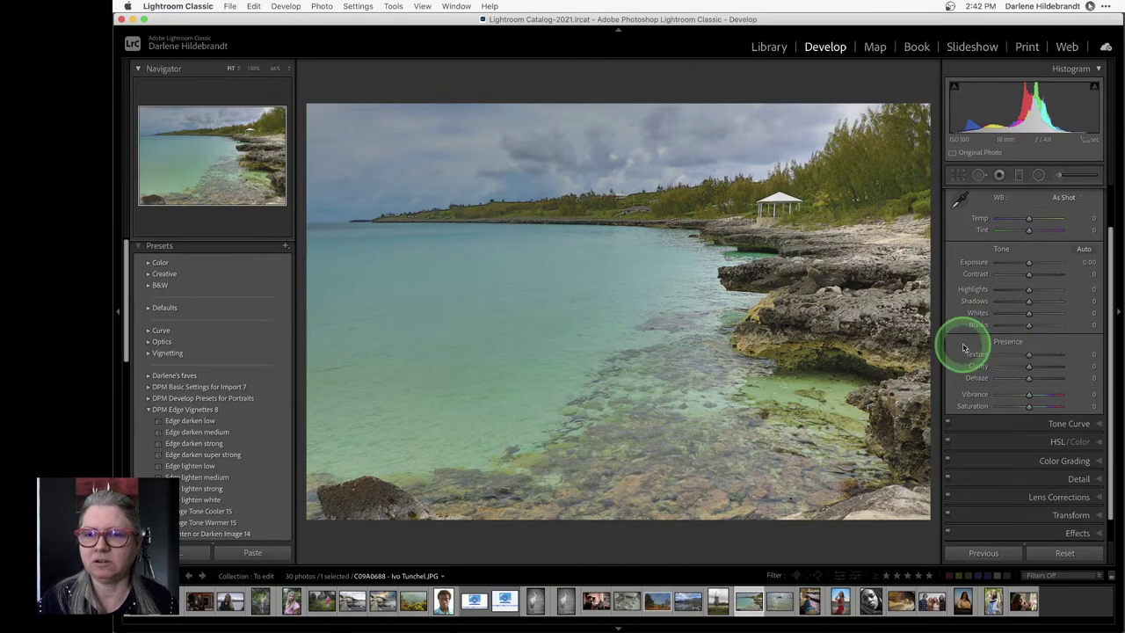
shift+double_click(978, 314)
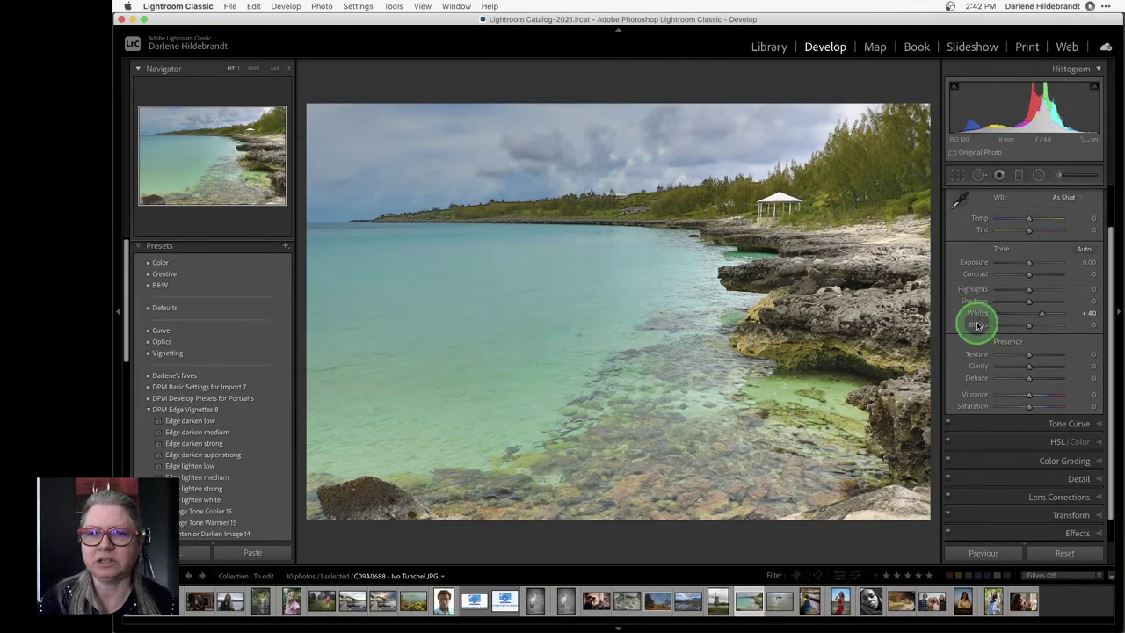
shift+double_click(977, 325)
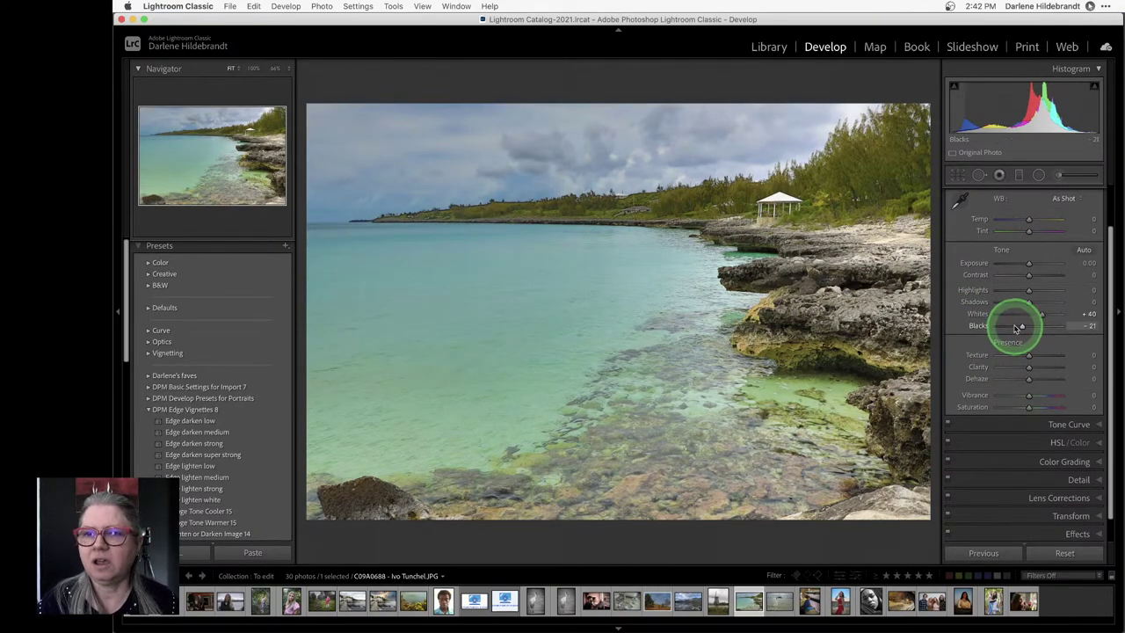
mouse_move(1032, 295)
mouse_down()
mouse_move(983, 294)
mouse_move(1014, 295)
mouse_up()
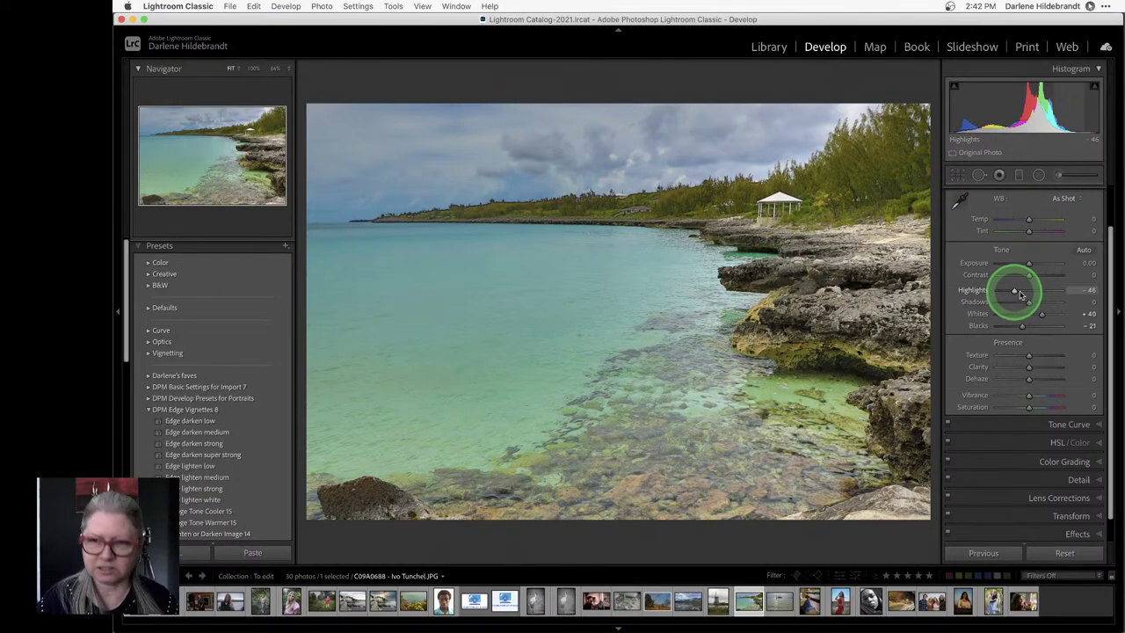
key(r)
click(1076, 235)
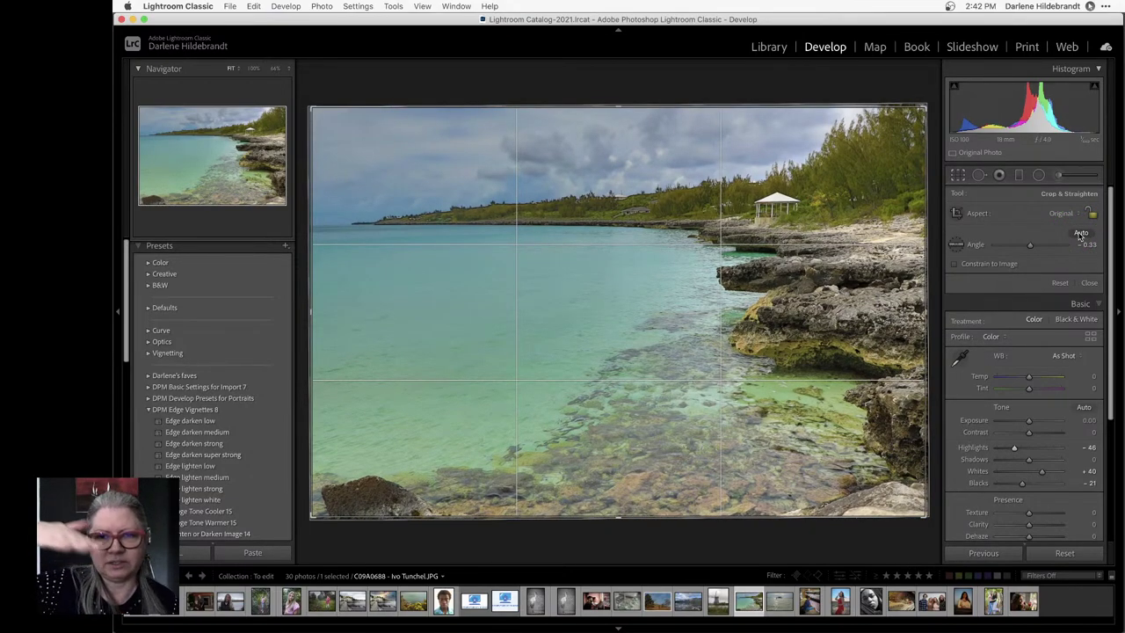
Crop the photo's bottom edge upward to remove the rocky foreground, leaving a wider frame
key(r)
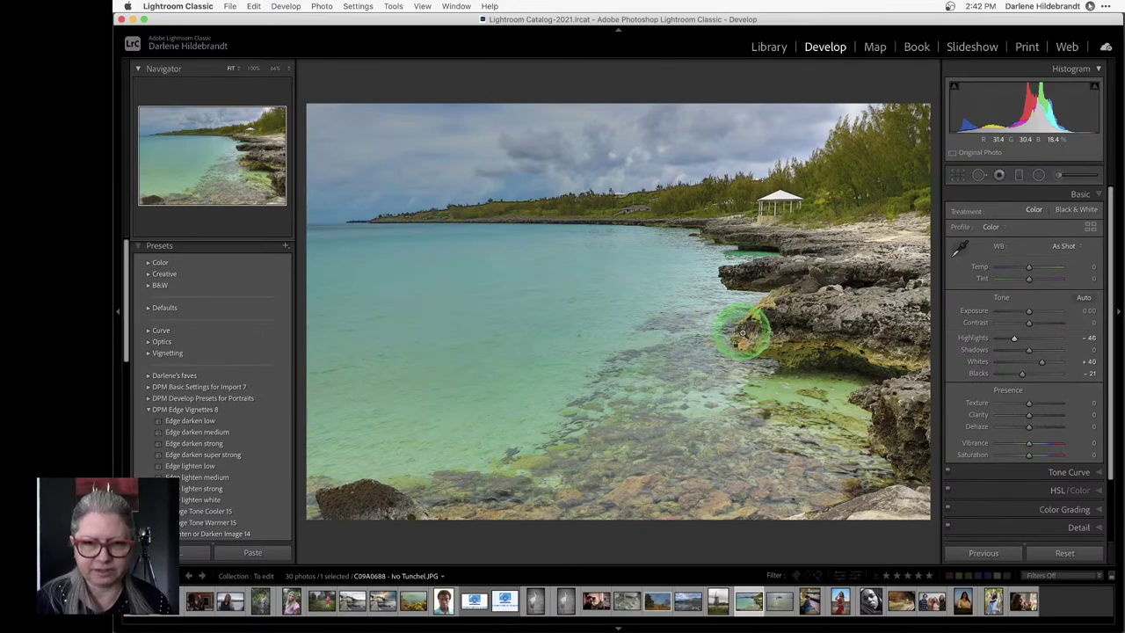
key(r)
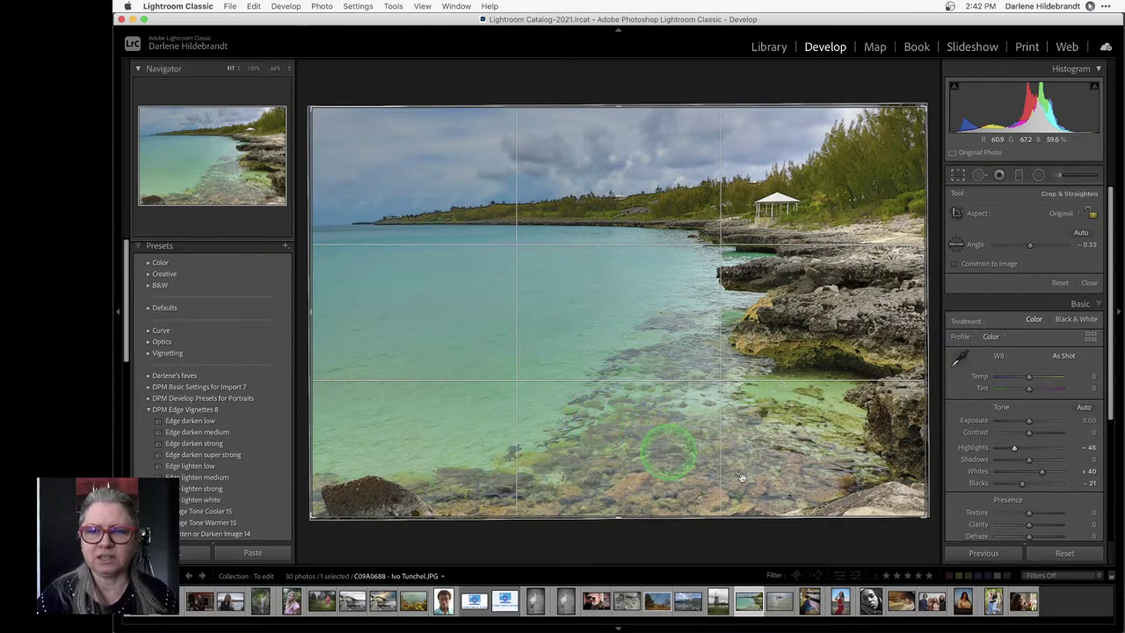
mouse_move(615, 517)
mouse_down()
mouse_move(618, 485)
mouse_move(618, 518)
mouse_up()
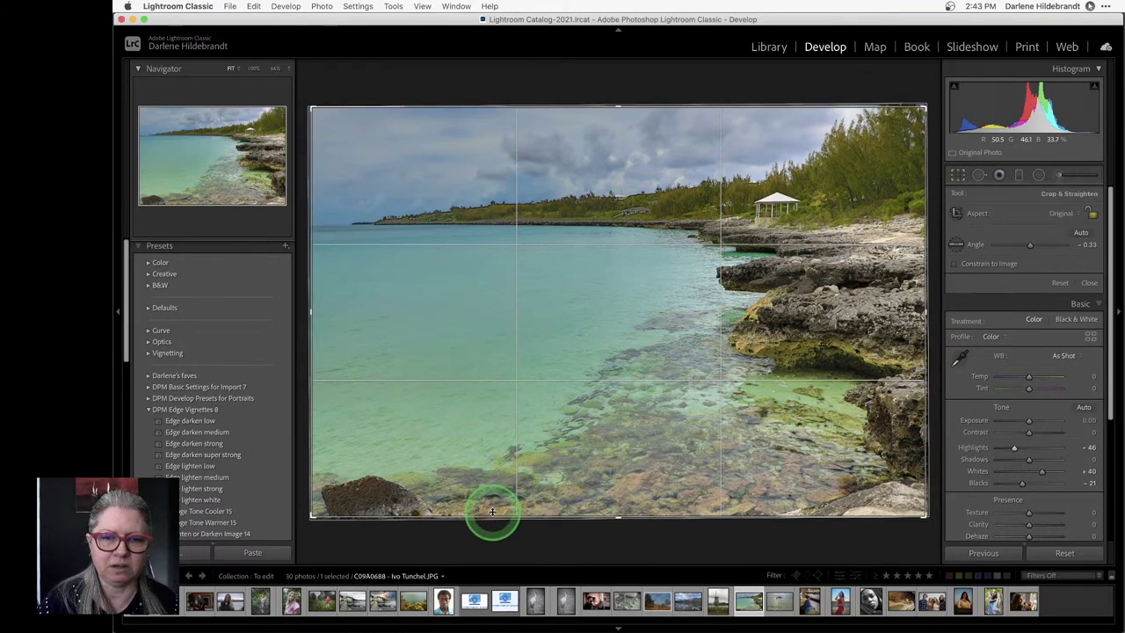
drag(493, 516, 492, 483)
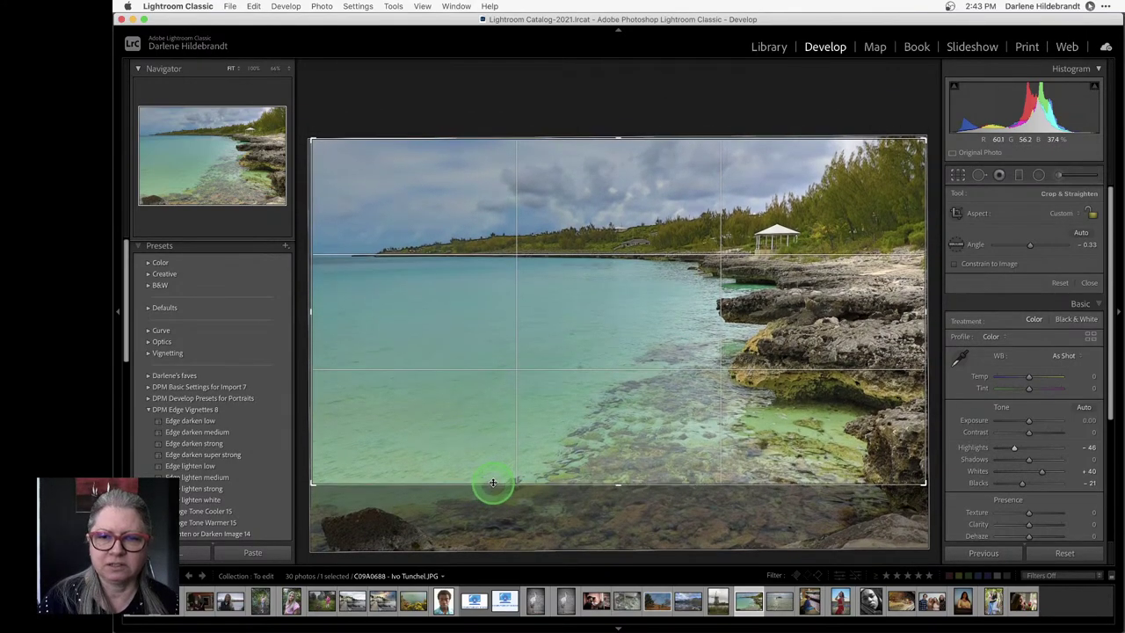
key(Return)
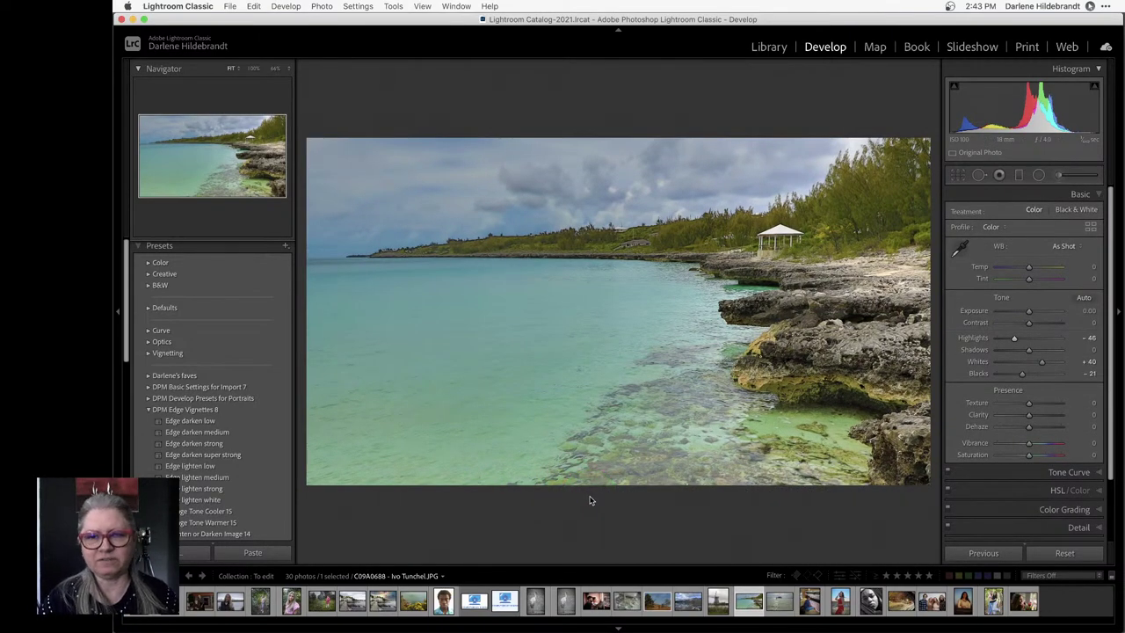
Undo the bottom crop to restore the photo's uncropped framing
click(589, 500)
key(super+z)
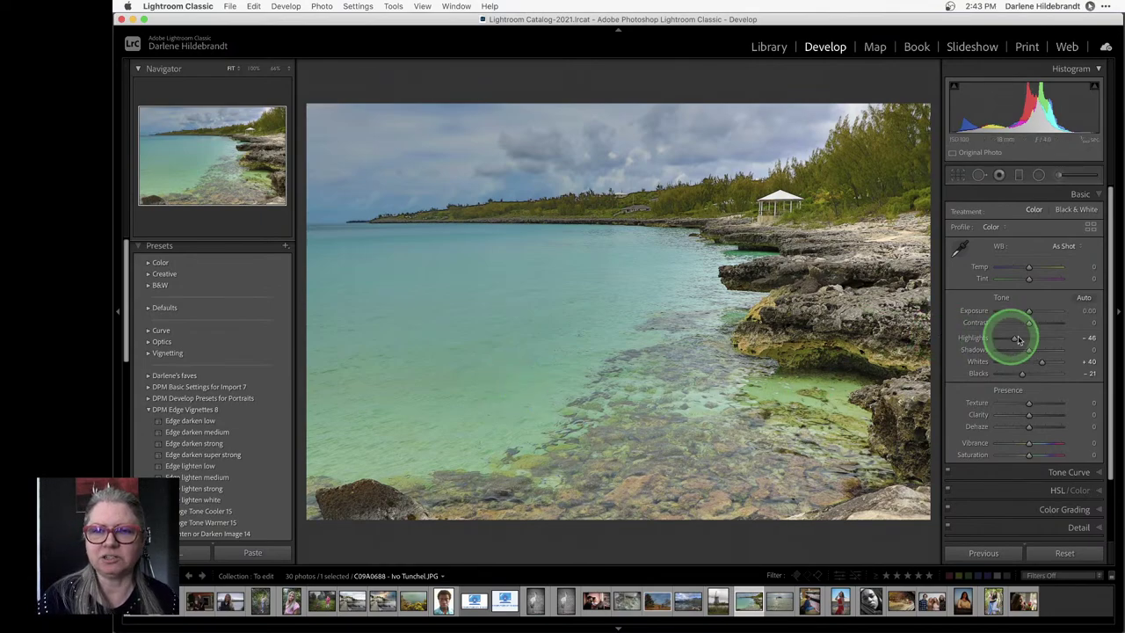
scroll(1030, 339, down, 1)
scroll(1030, 339, down, 2)
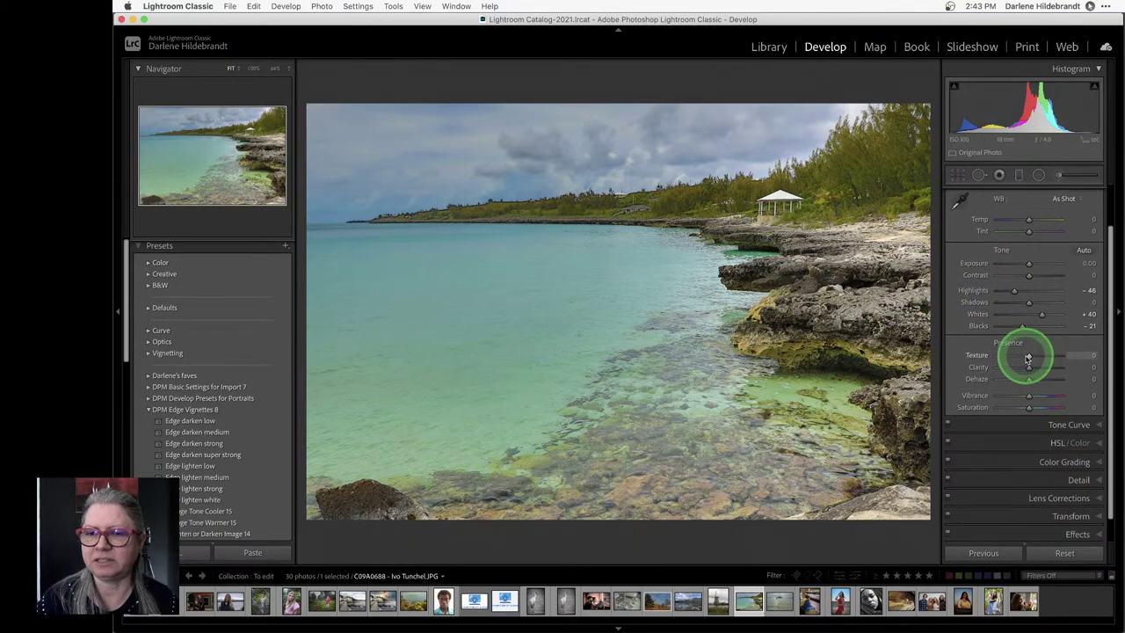
scroll(1026, 357, up, 1)
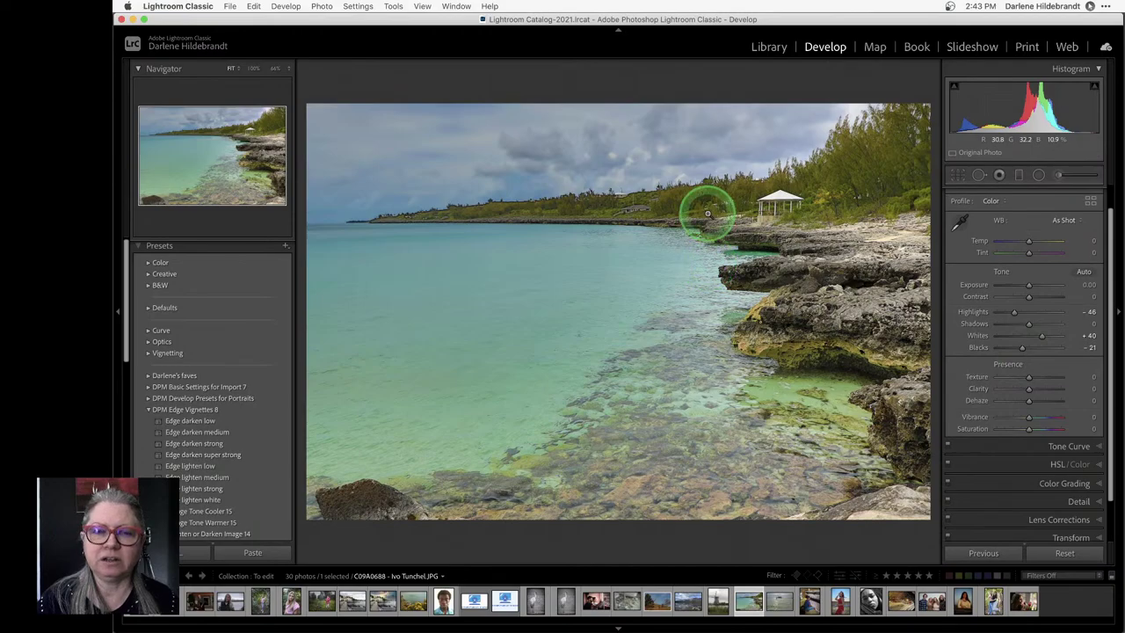
Inspect the shoreline at 100% zoom and bring up the HSL colour luminance adjustments
click(751, 319)
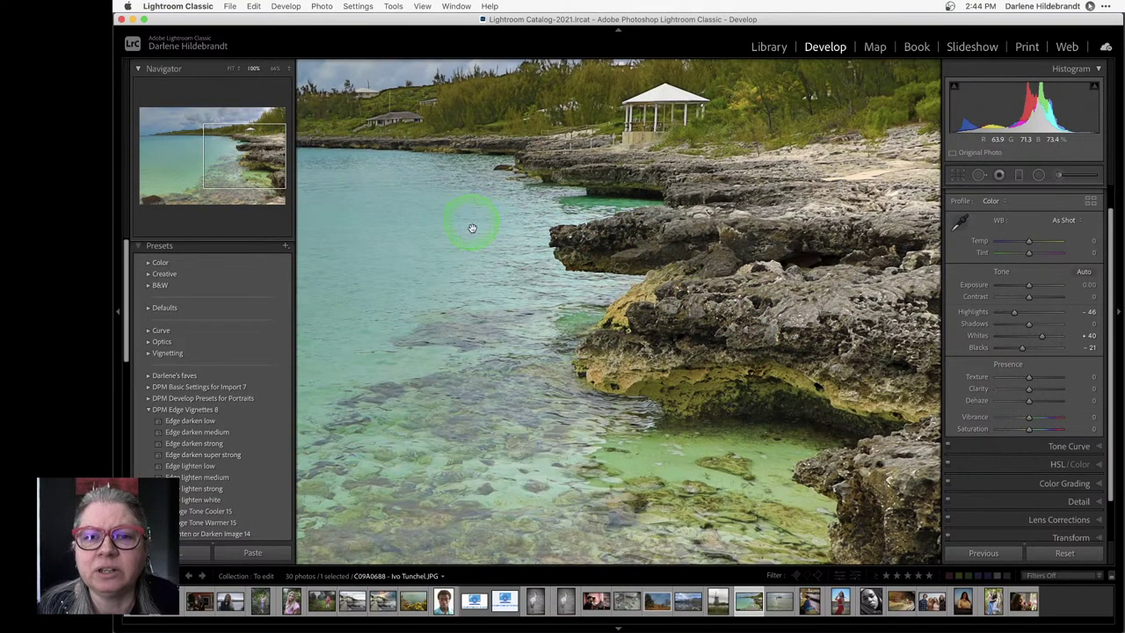
drag(475, 257, 590, 321)
click(557, 304)
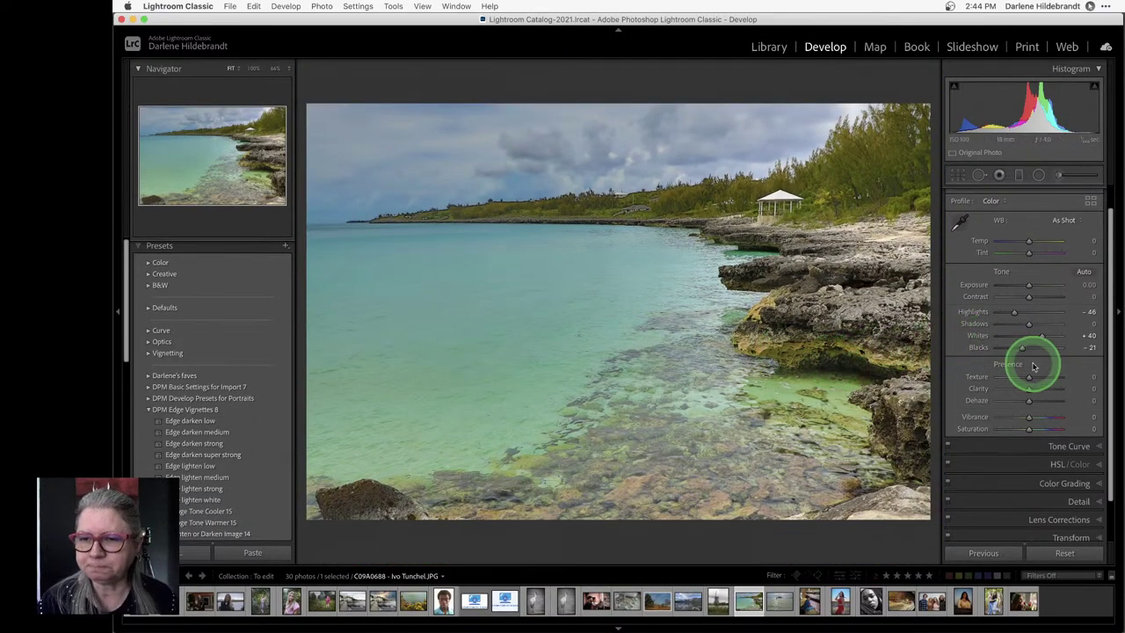
scroll(1034, 366, down, 2)
click(1047, 442)
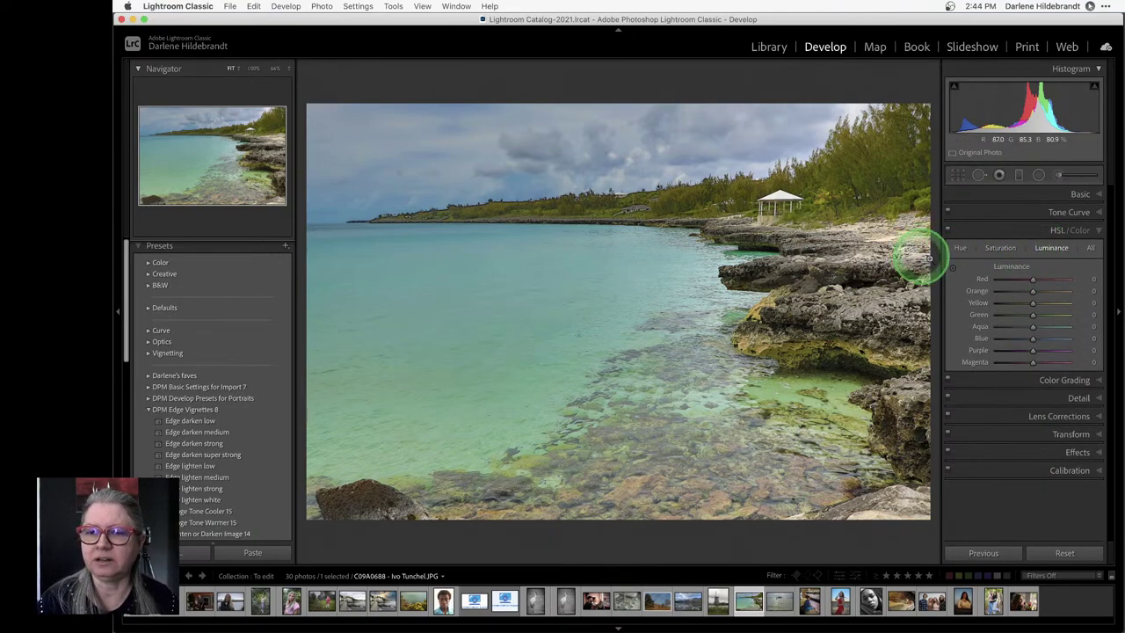
Try darkening the water's aqua and blue with the targeted adjuster, then reset all luminance changes
click(953, 270)
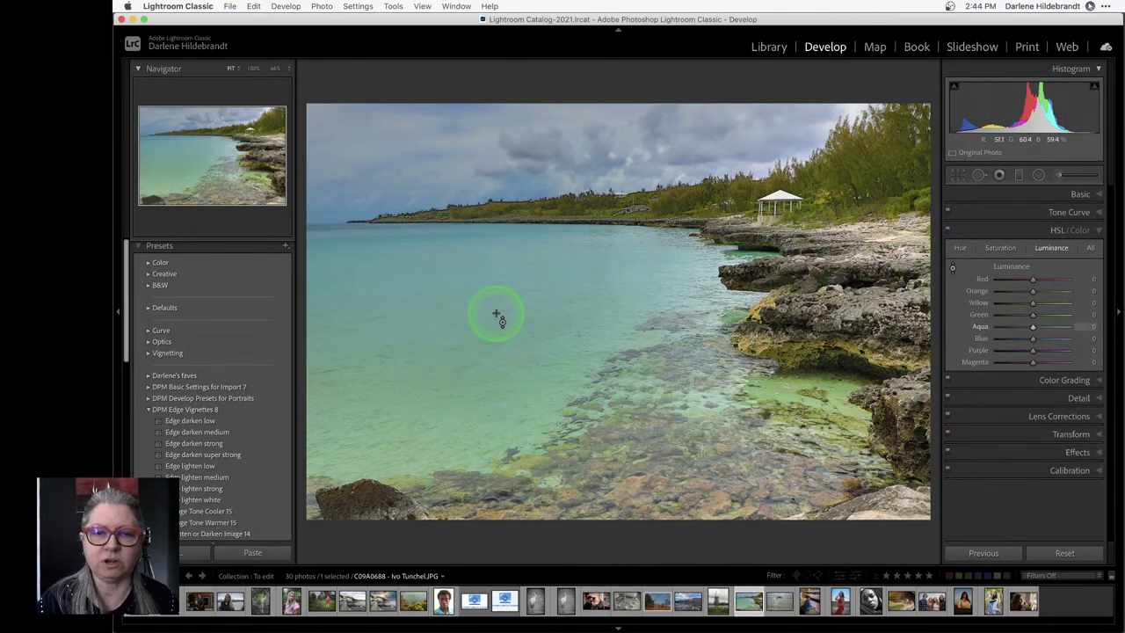
drag(495, 314, 512, 353)
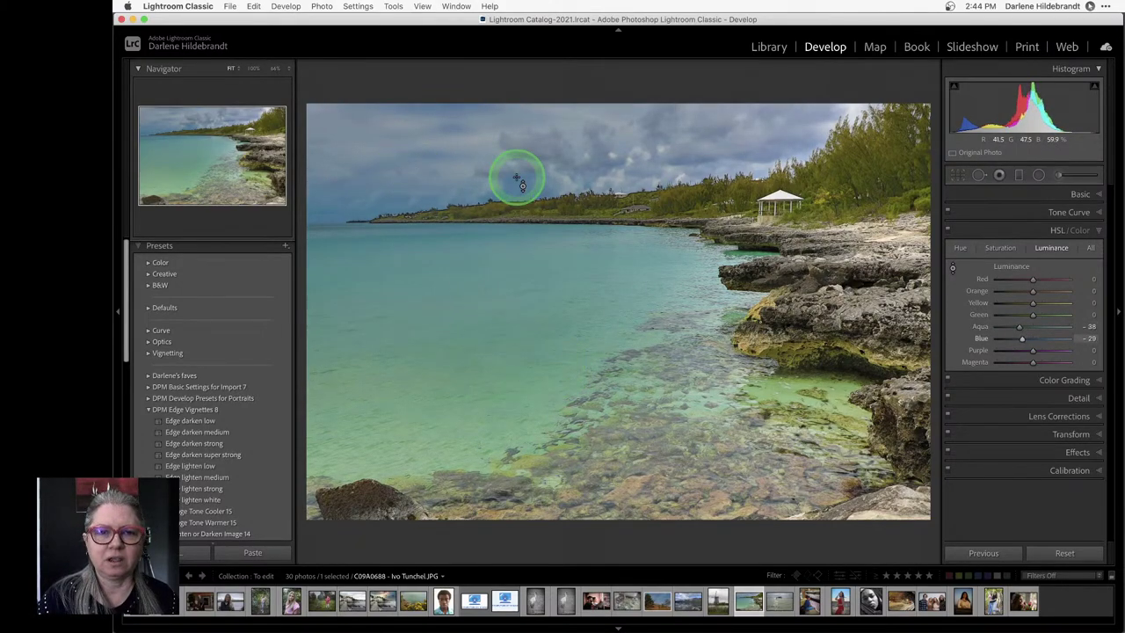
drag(522, 181, 522, 145)
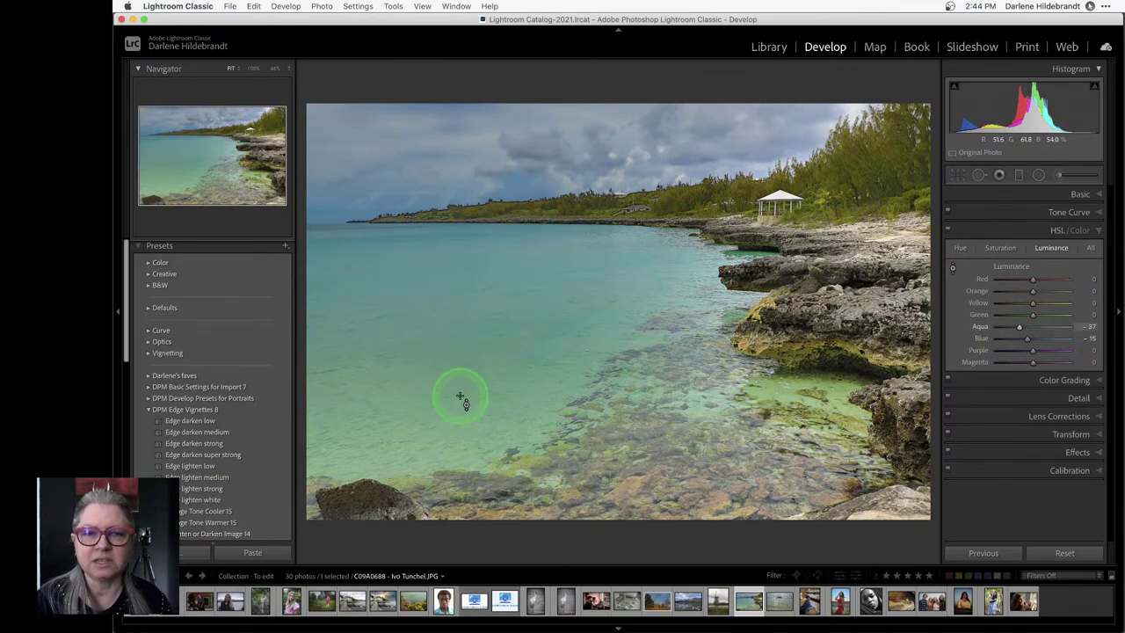
drag(497, 295, 502, 385)
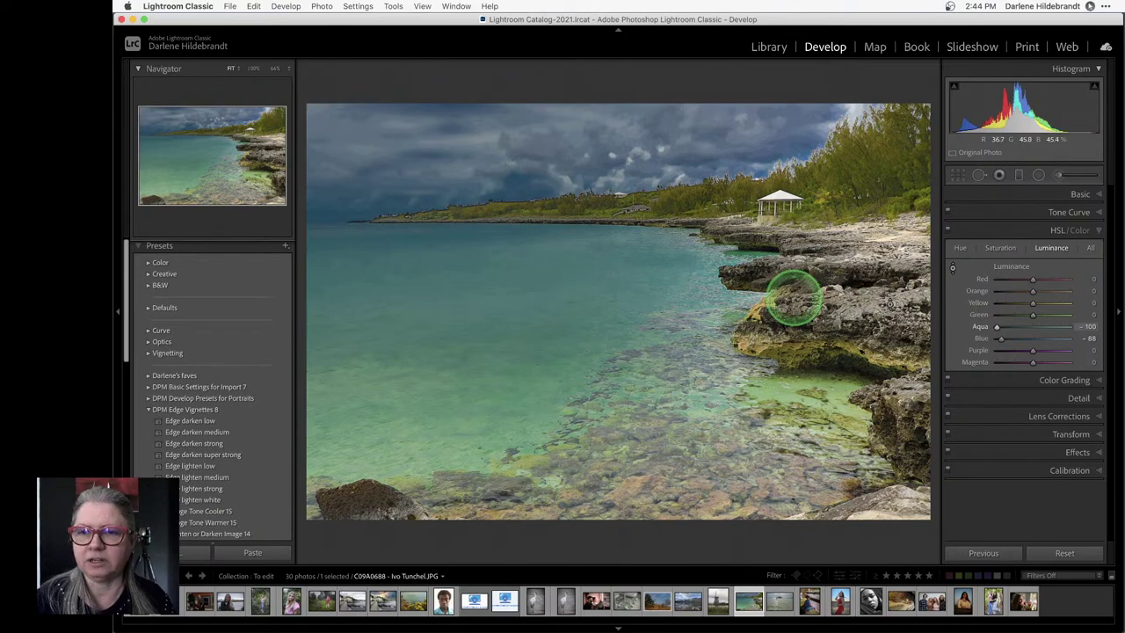
double_click(1003, 270)
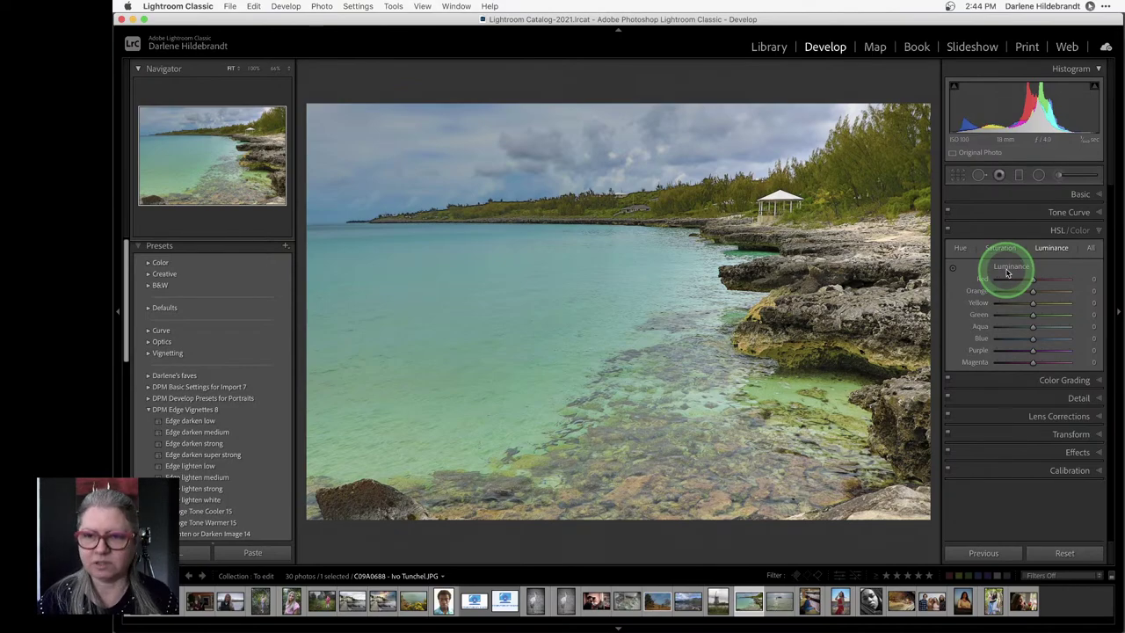
Darken water and rocks with the targeted adjuster: Aqua -29, Blue -20, Yellow -72, Orange -9
key(k)
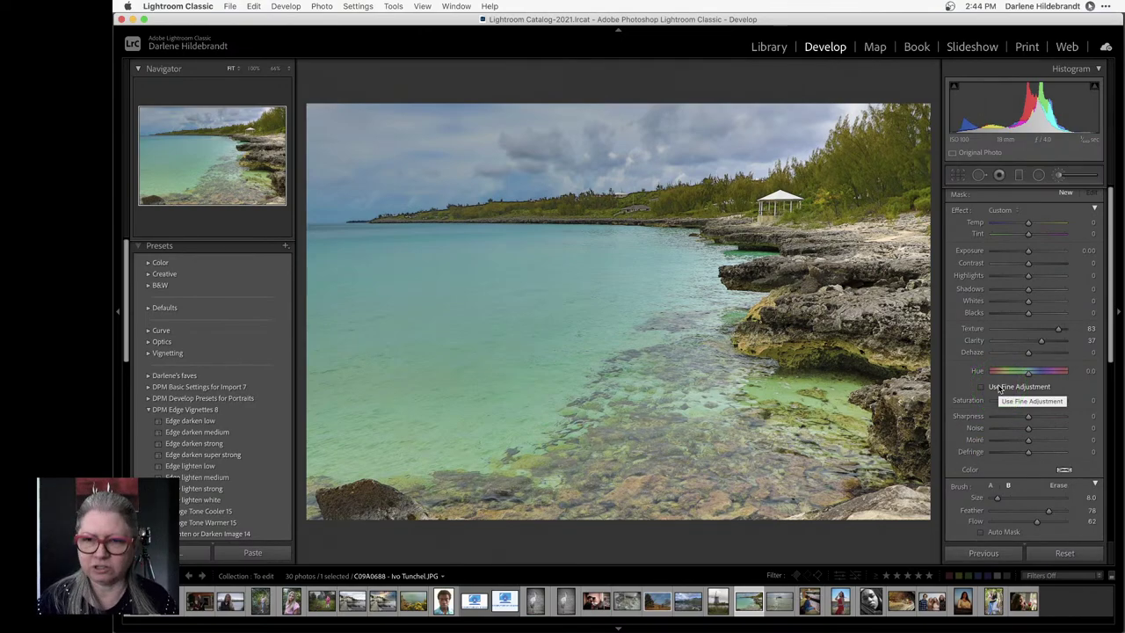
key(k)
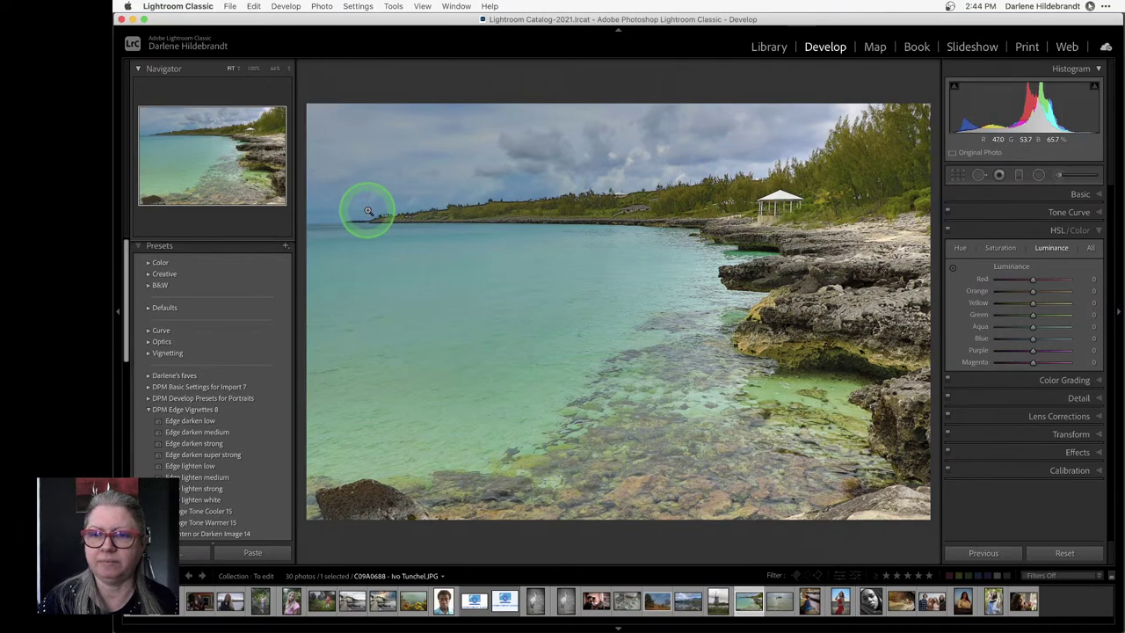
click(953, 267)
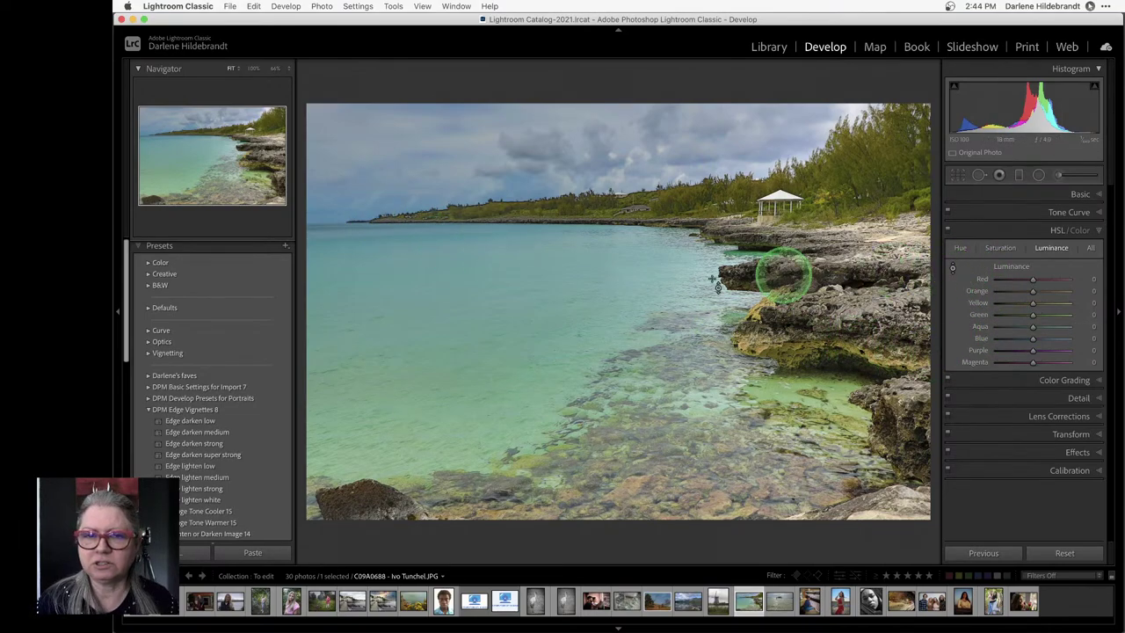
drag(718, 283, 432, 322)
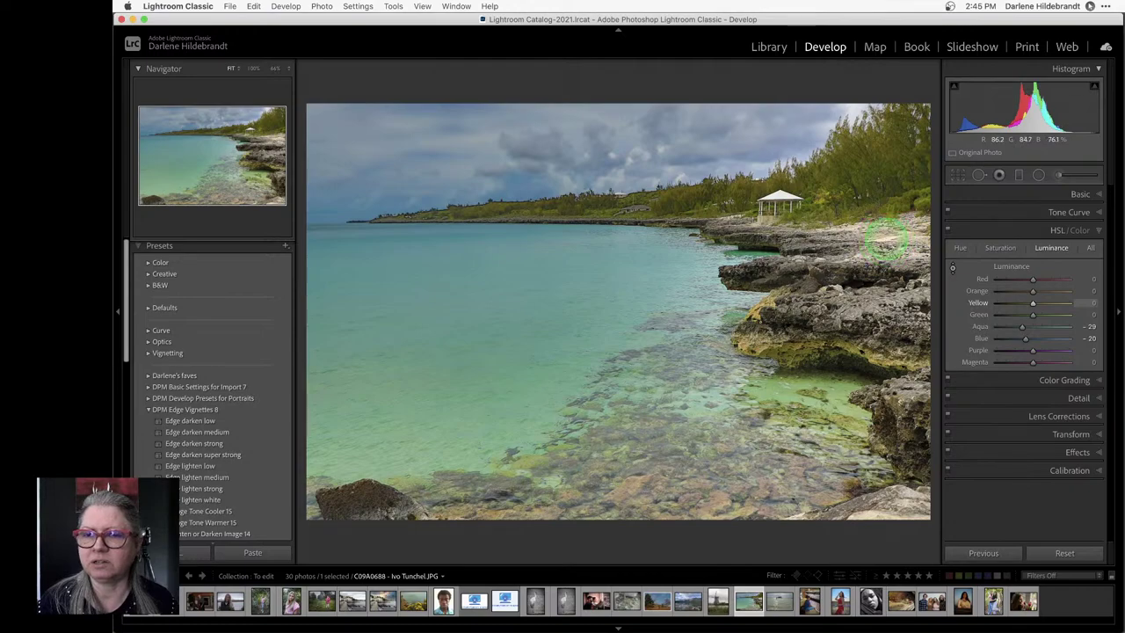
drag(883, 246, 881, 261)
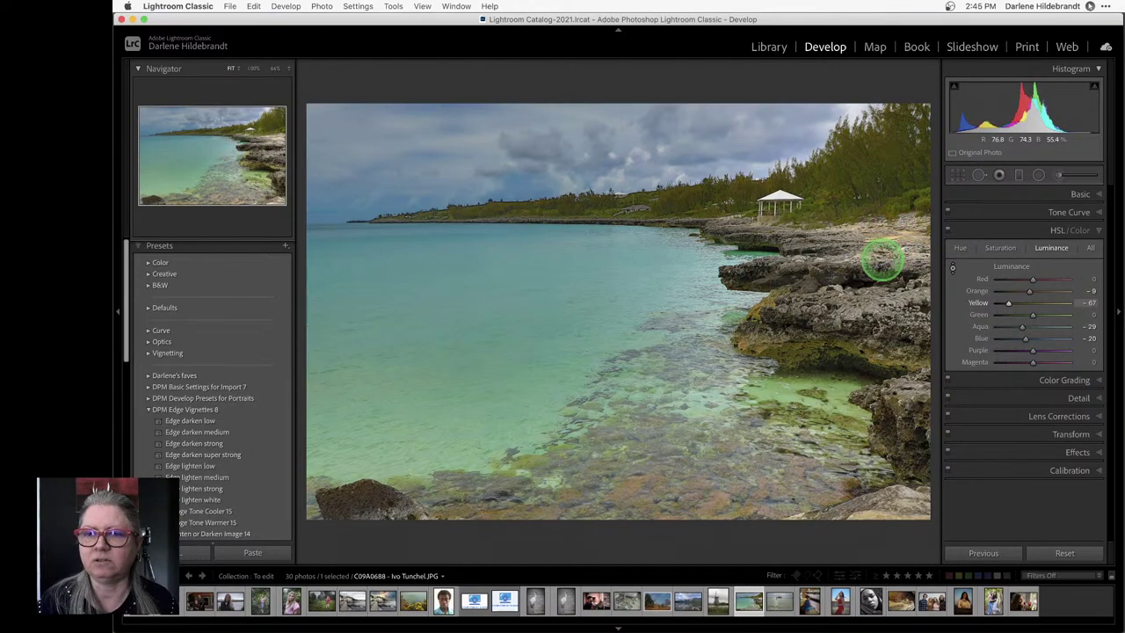
Saturate the water (Green +22, Aqua +14, Blue +6) and mute the rocks' Orange to -8, toggling HSL to compare
click(1000, 249)
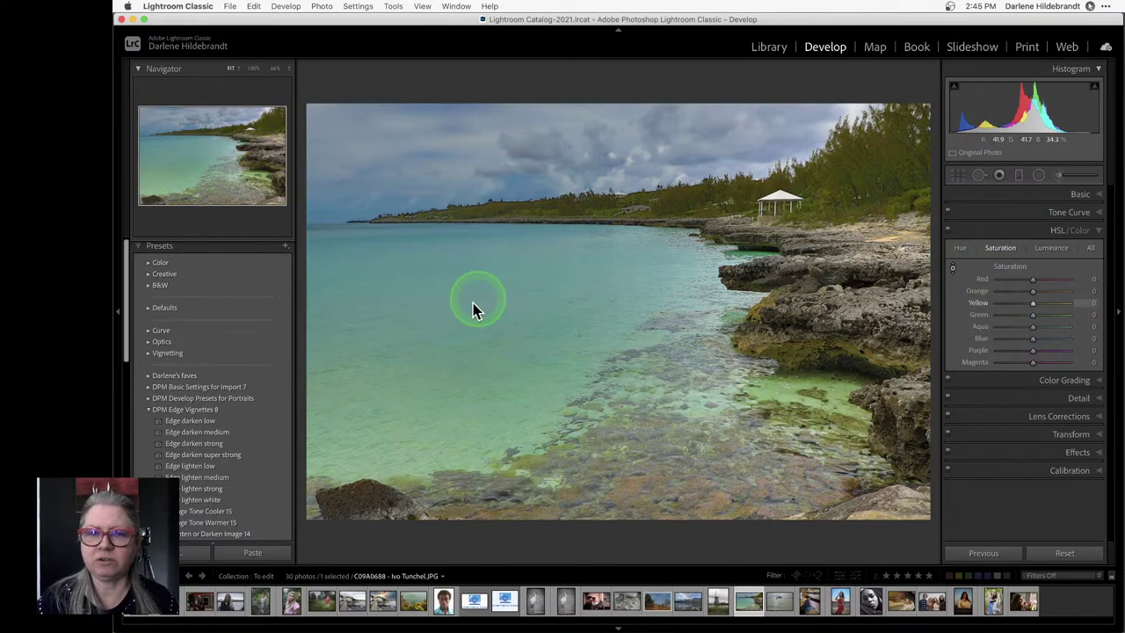
drag(449, 315, 445, 276)
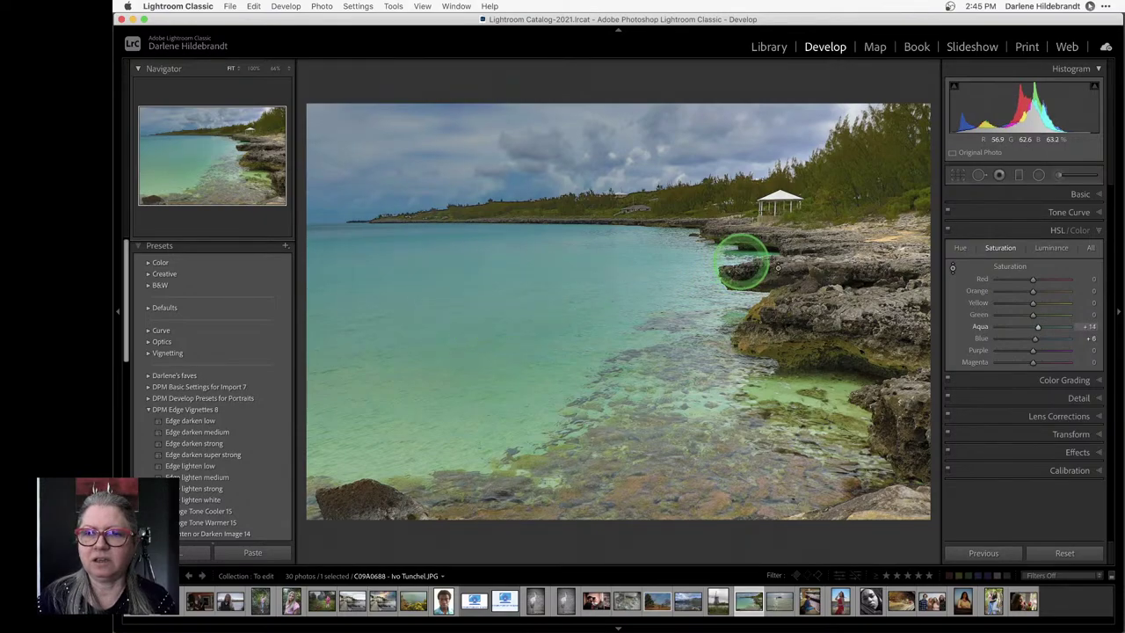
drag(887, 237, 885, 240)
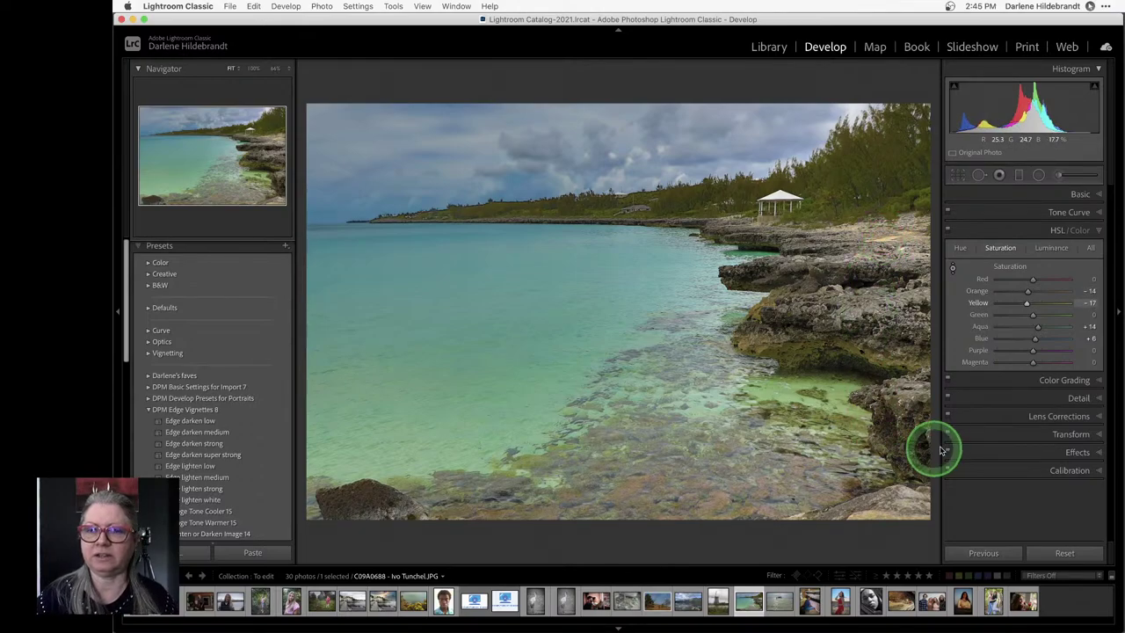
click(948, 231)
click(948, 230)
click(948, 230)
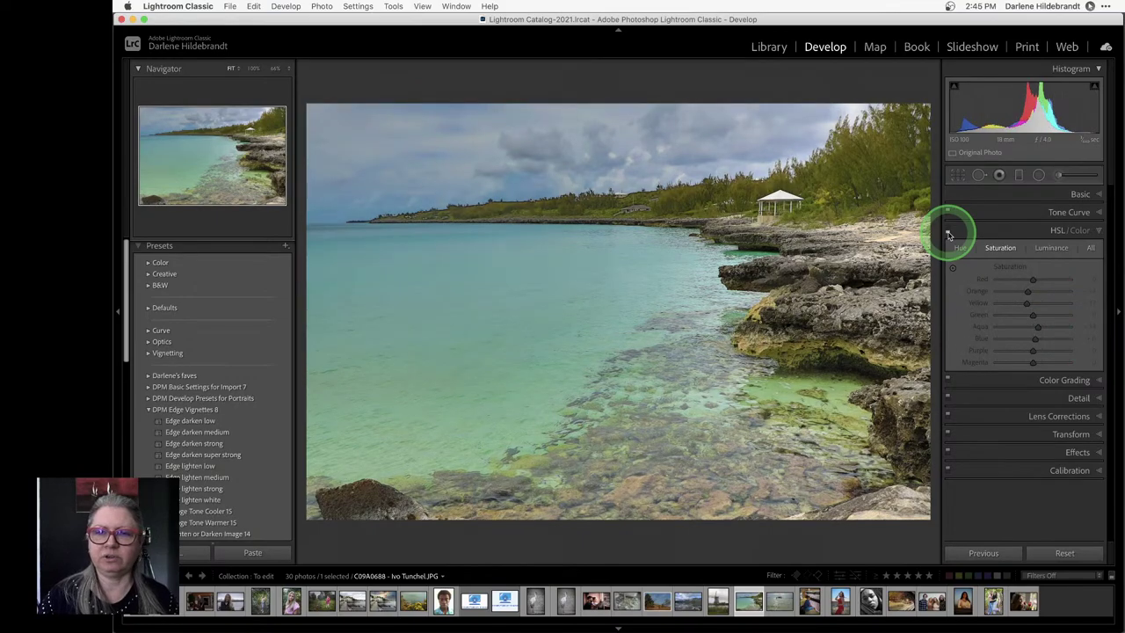
click(948, 231)
click(948, 230)
click(948, 230)
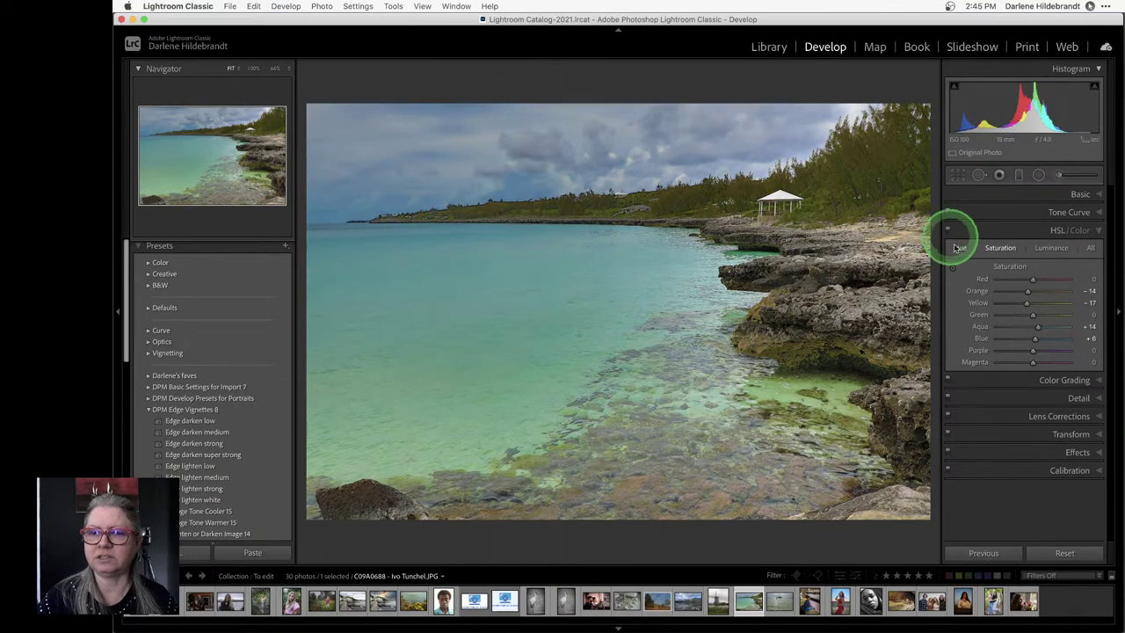
Settle Yellow saturation at -6 and lift Blue luminance to +2
drag(1011, 293, 1032, 293)
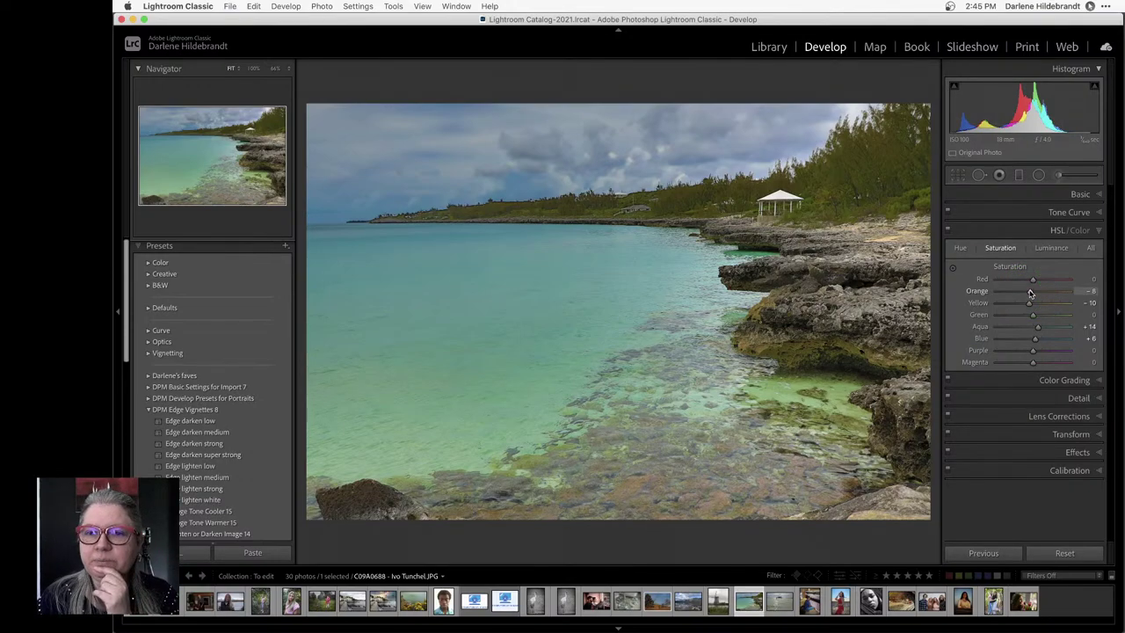
mouse_move(1029, 302)
mouse_down()
mouse_move(990, 303)
mouse_move(1050, 299)
mouse_move(961, 302)
mouse_move(1036, 301)
mouse_move(1027, 314)
mouse_move(1043, 316)
mouse_move(987, 314)
mouse_move(1042, 315)
mouse_up()
drag(1037, 303, 1032, 303)
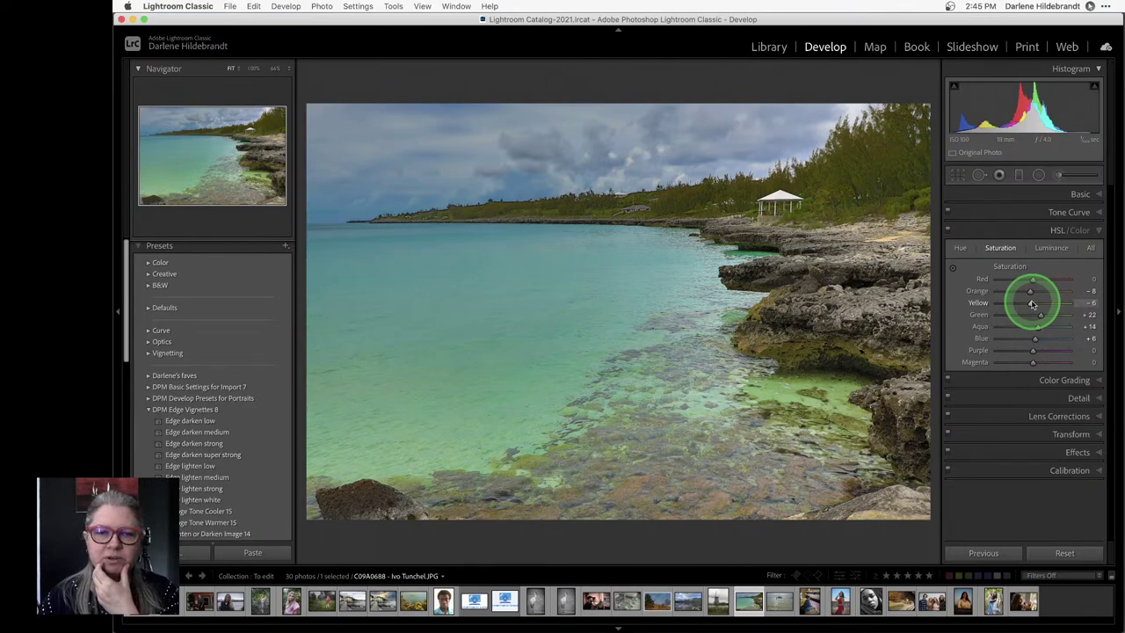
click(205, 421)
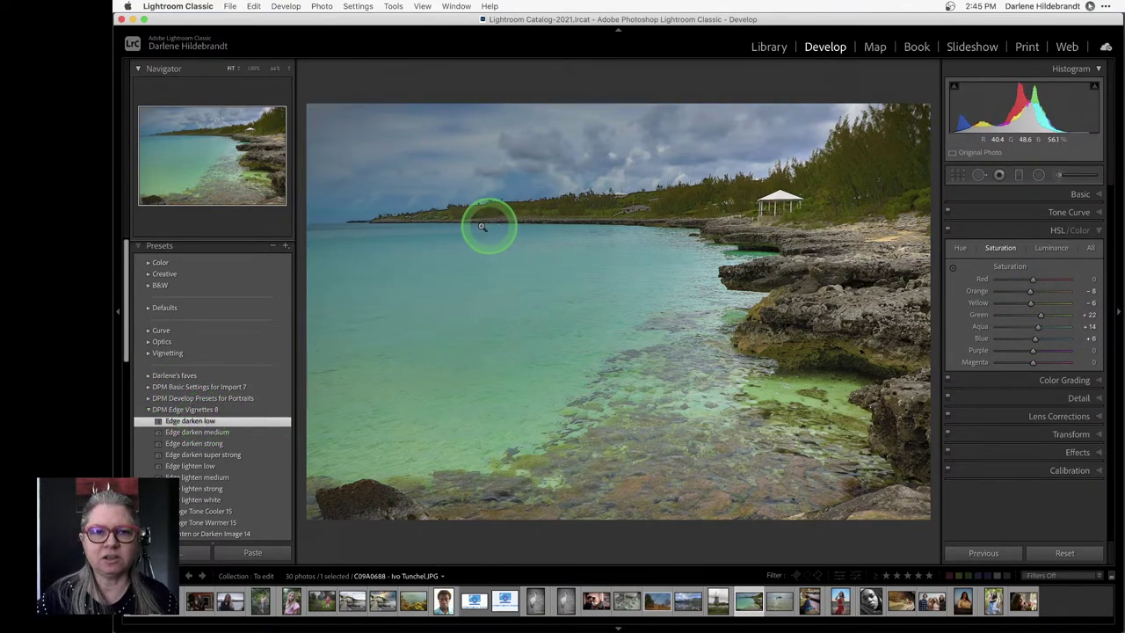
click(1051, 248)
mouse_move(1034, 337)
mouse_down()
mouse_move(1015, 334)
mouse_move(1035, 338)
mouse_up()
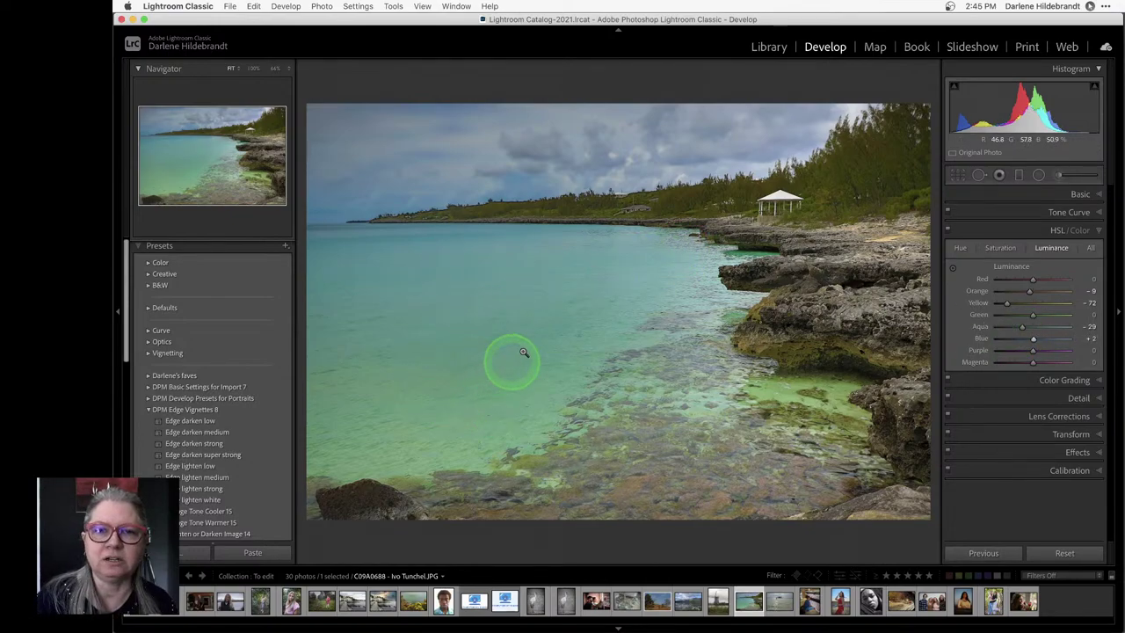
Send a copy with Lightroom adjustments to Luminar AI via Edit In
right_click(579, 292)
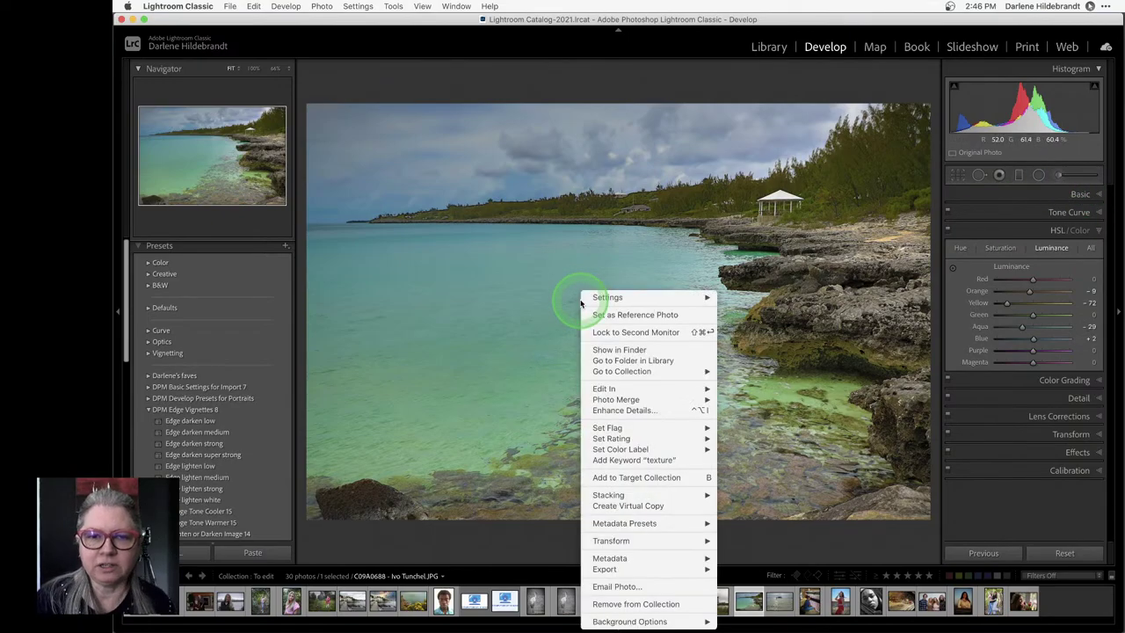
mouse_move(597, 393)
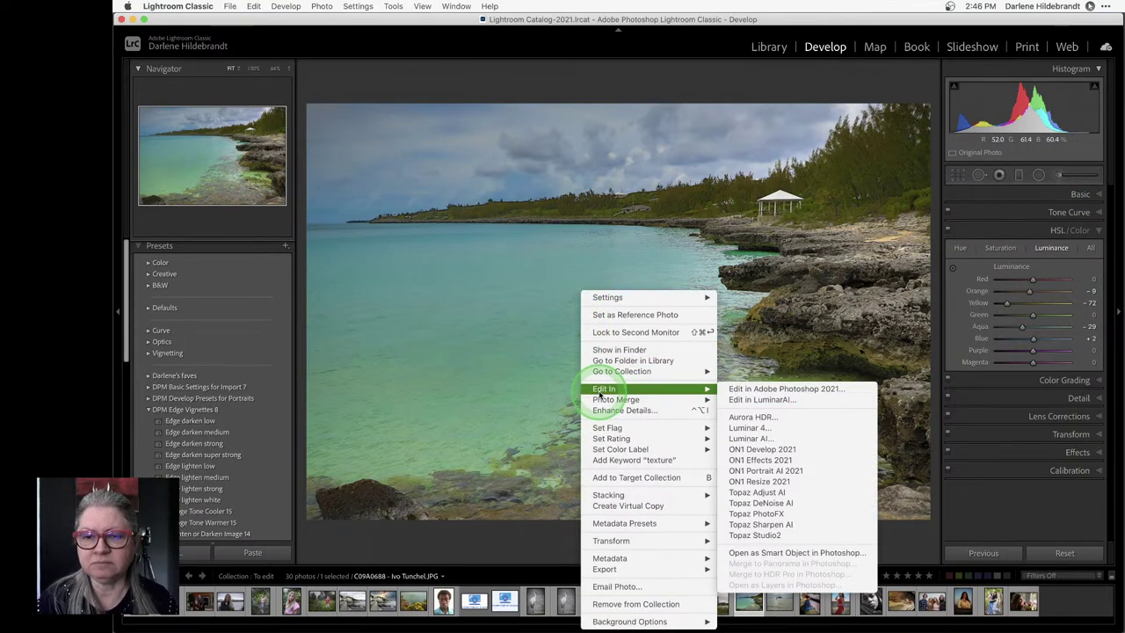
click(761, 439)
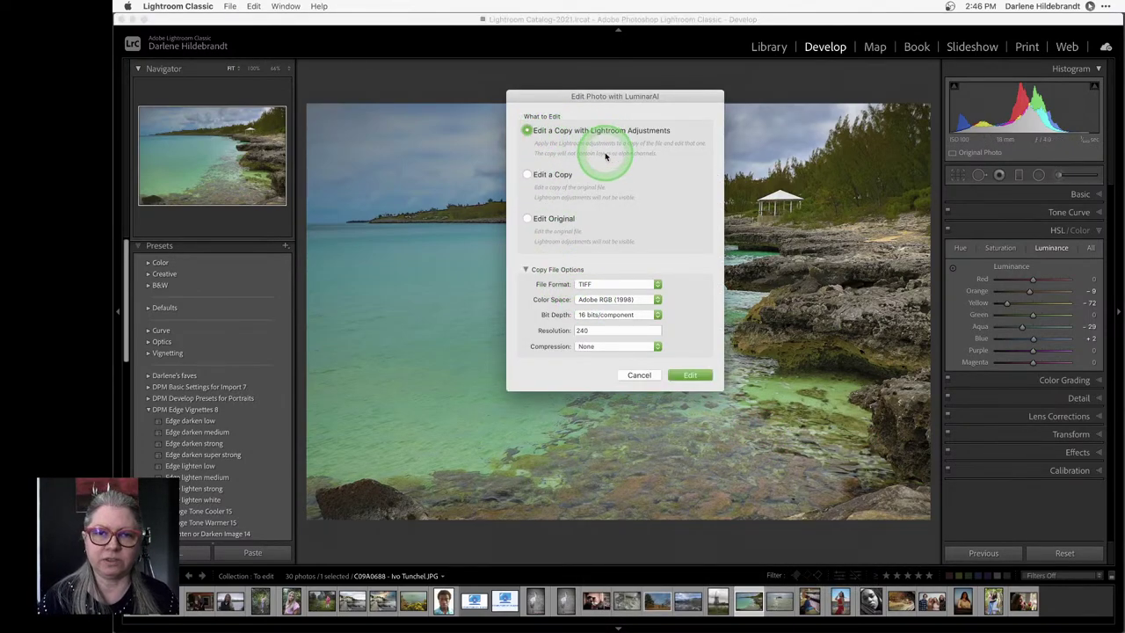
click(690, 374)
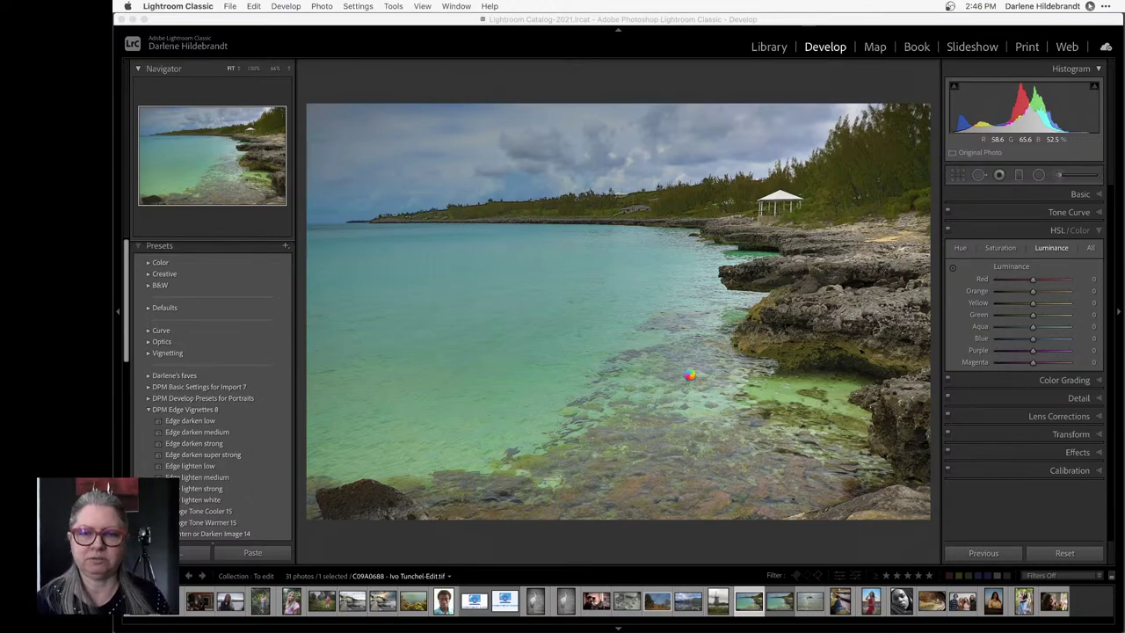
Minimise the Chrome window and switch over to Luminar AI
key(super+Tab)
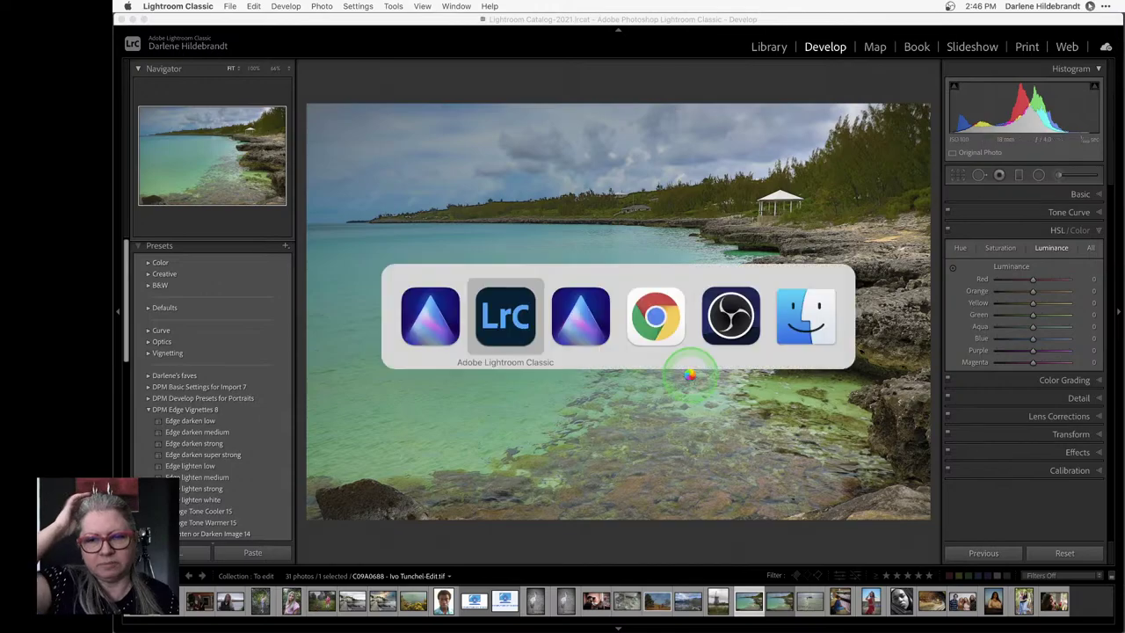
key(super+Tab)
key(super+Tab)
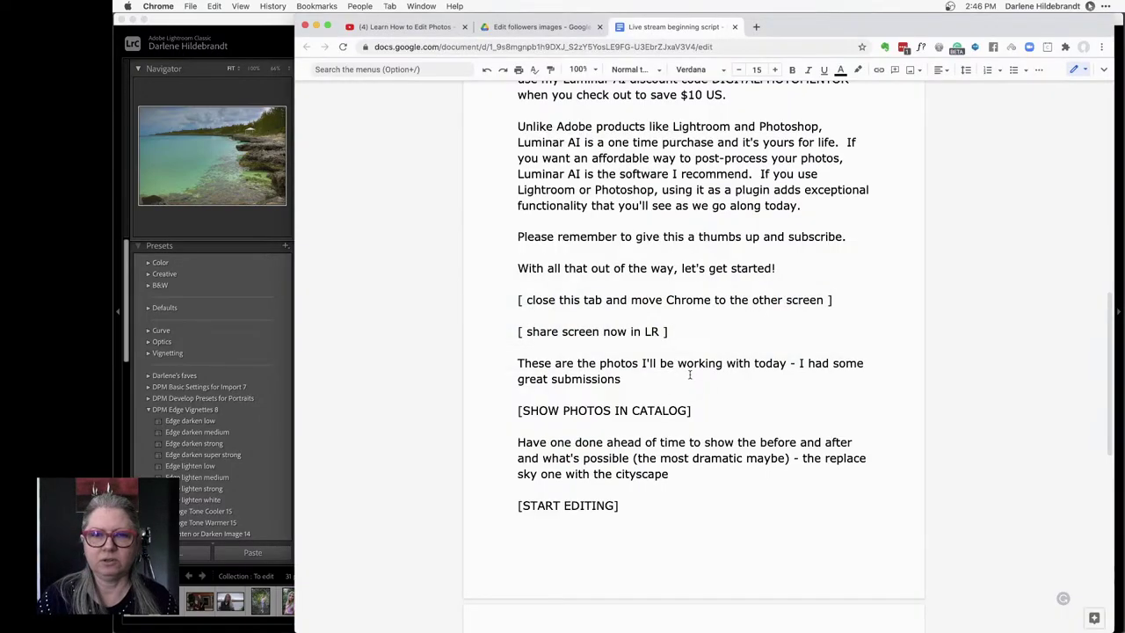
key(super+m)
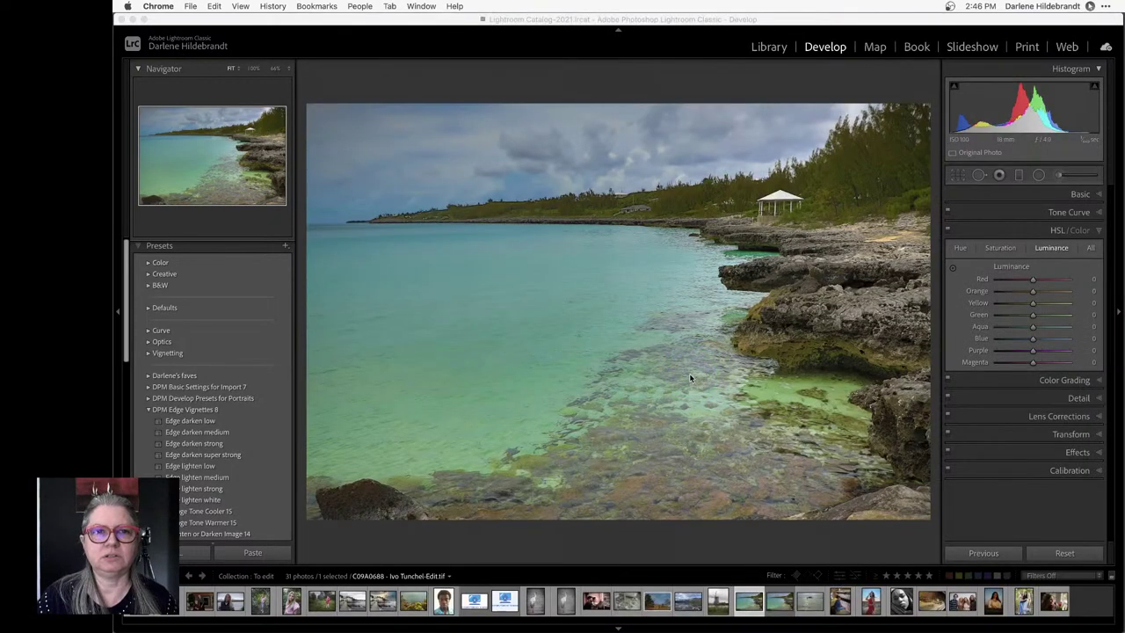
click(690, 378)
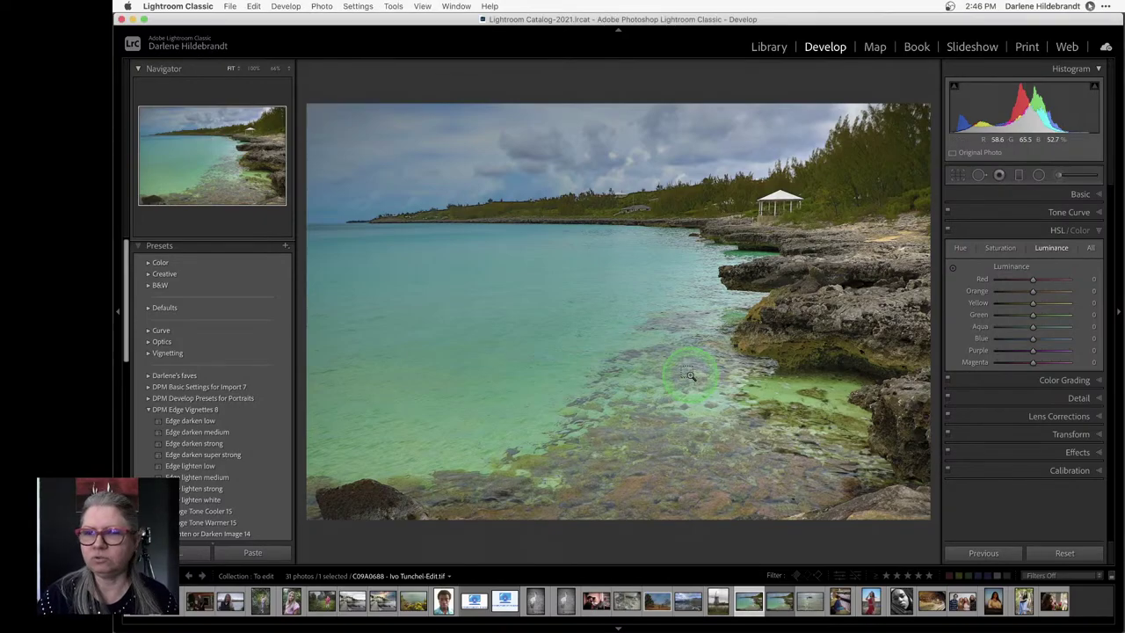
key(super+Tab)
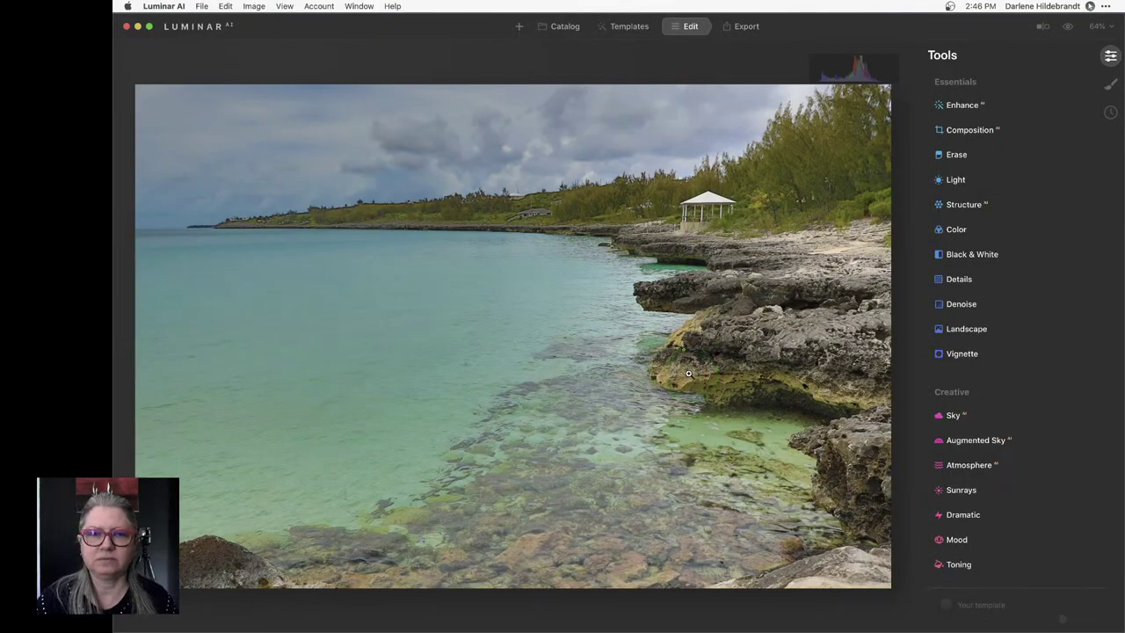
Bring up the Lightroom-edited coastline copy's Luminar AI window and show its Edit tools instead of templates
key(super+Tab)
key(super+Tab)
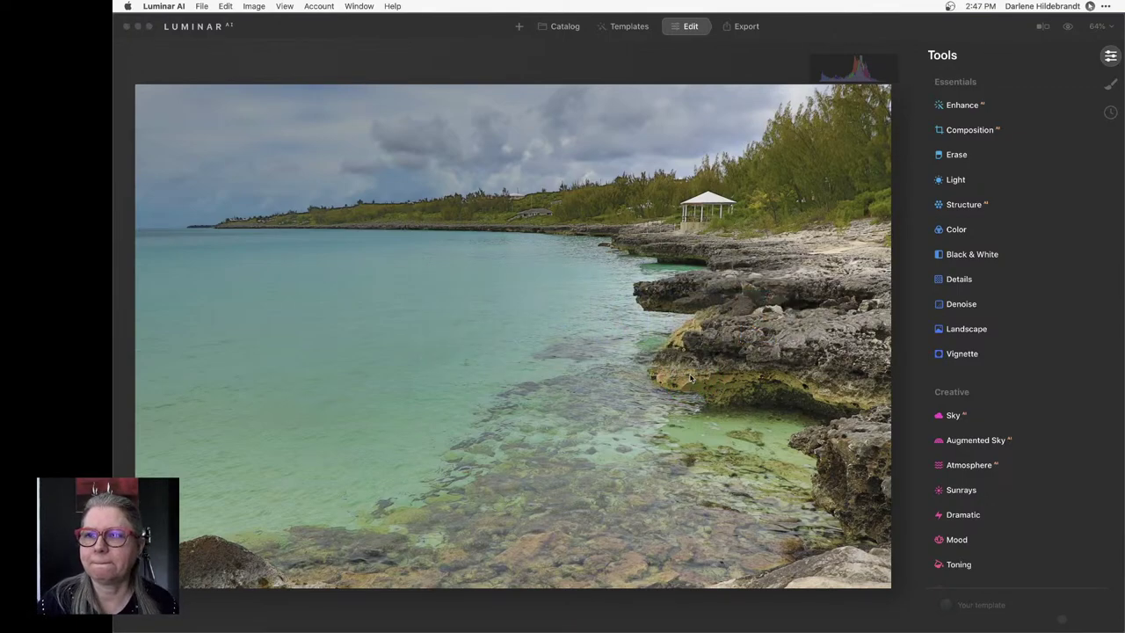
key(super+Tab)
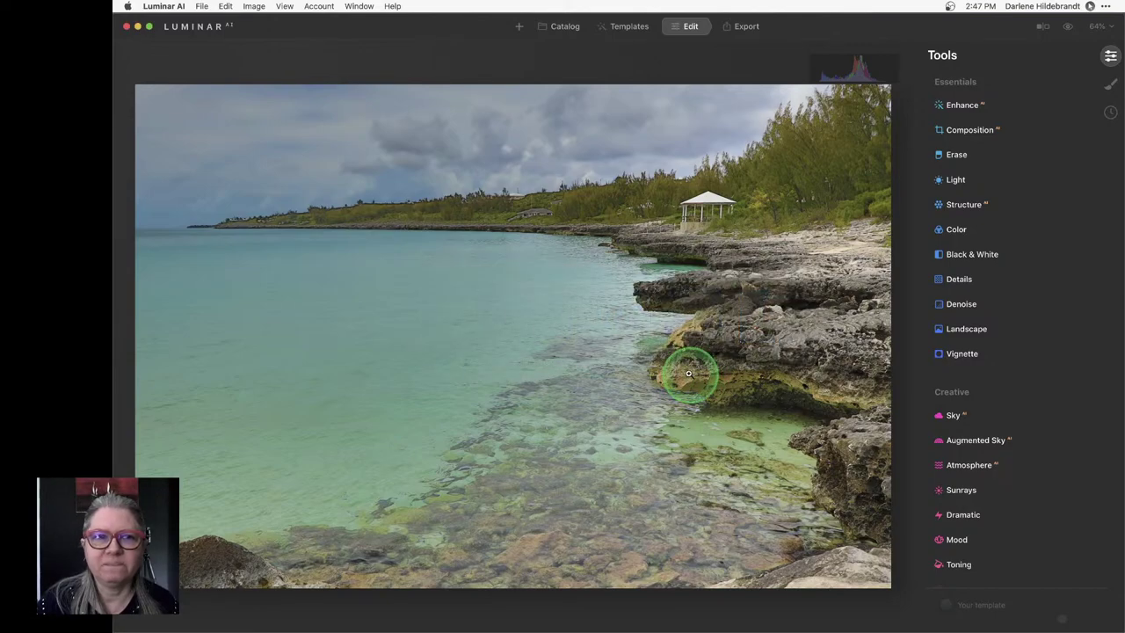
key(super+Tab)
key(super+Tab)
key(super+Tab)
key(super+Tab)
key(super+Tab)
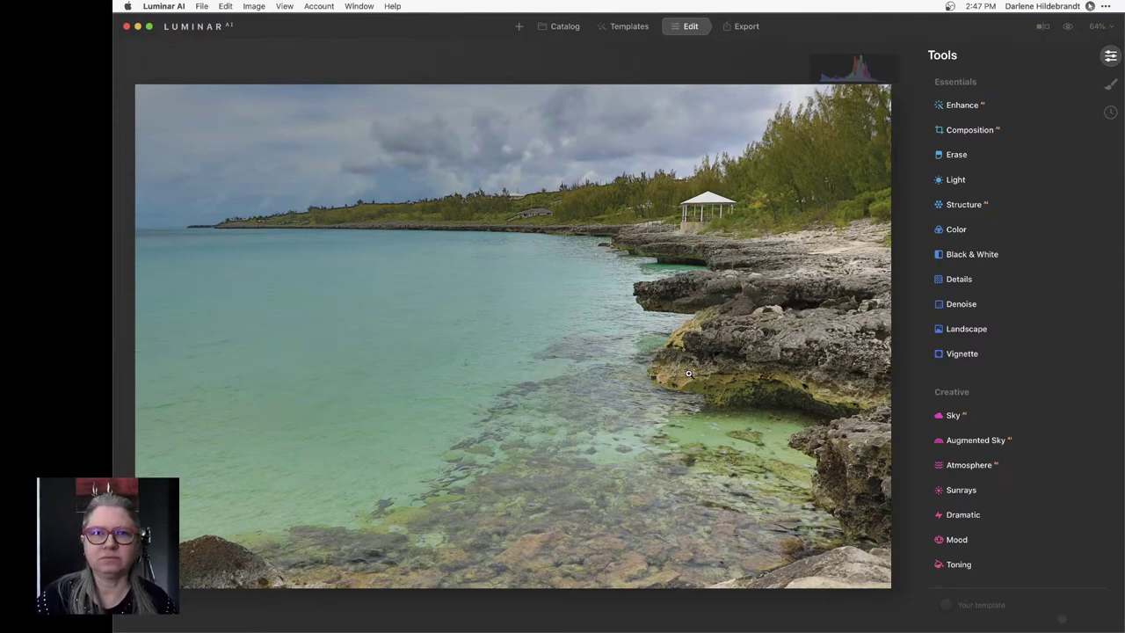
key(super+Tab)
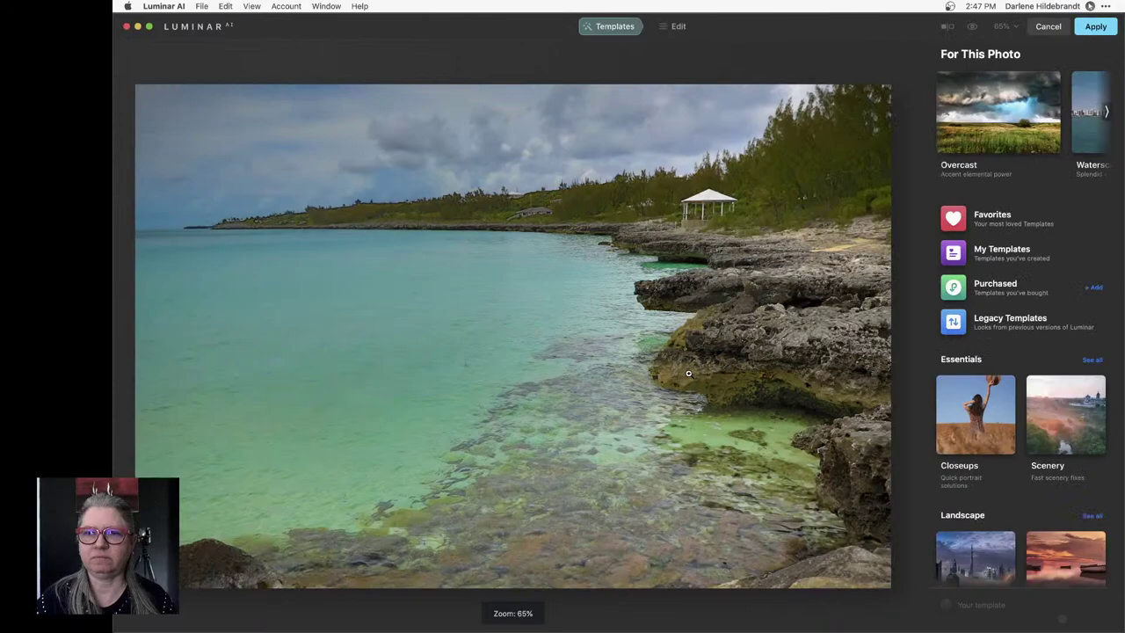
click(689, 374)
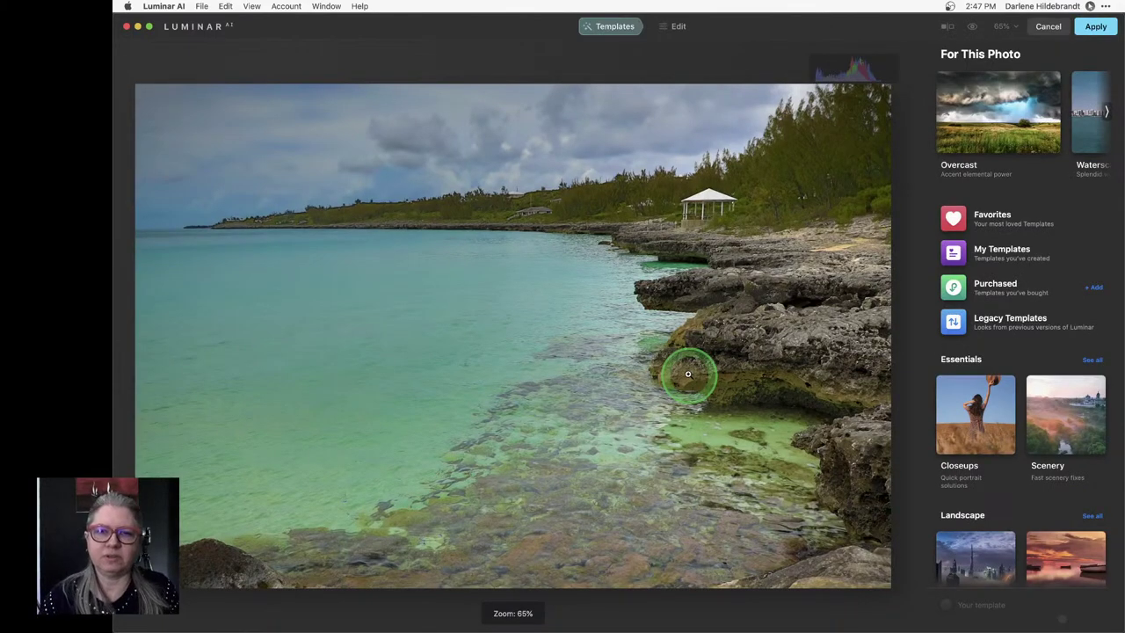
click(721, 373)
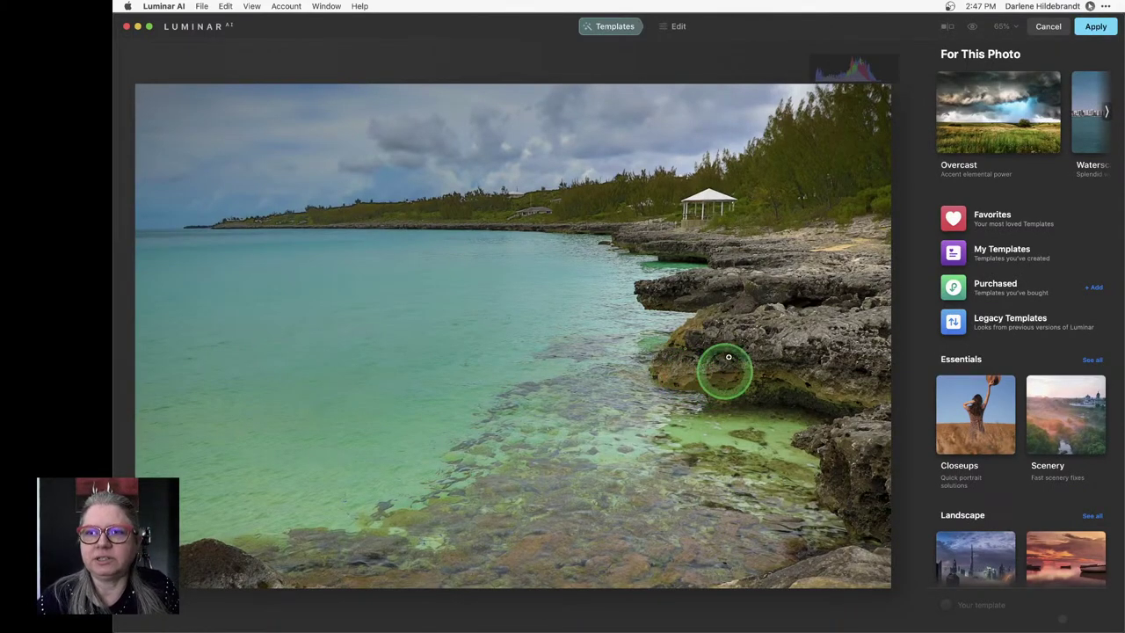
click(669, 79)
key(super+Tab)
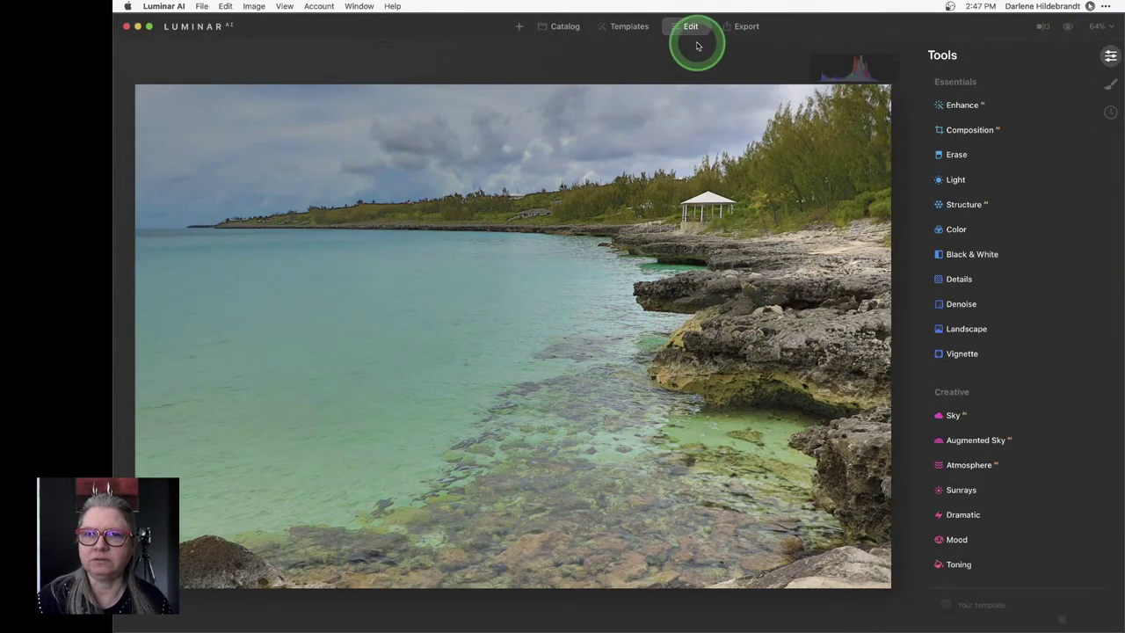
click(738, 33)
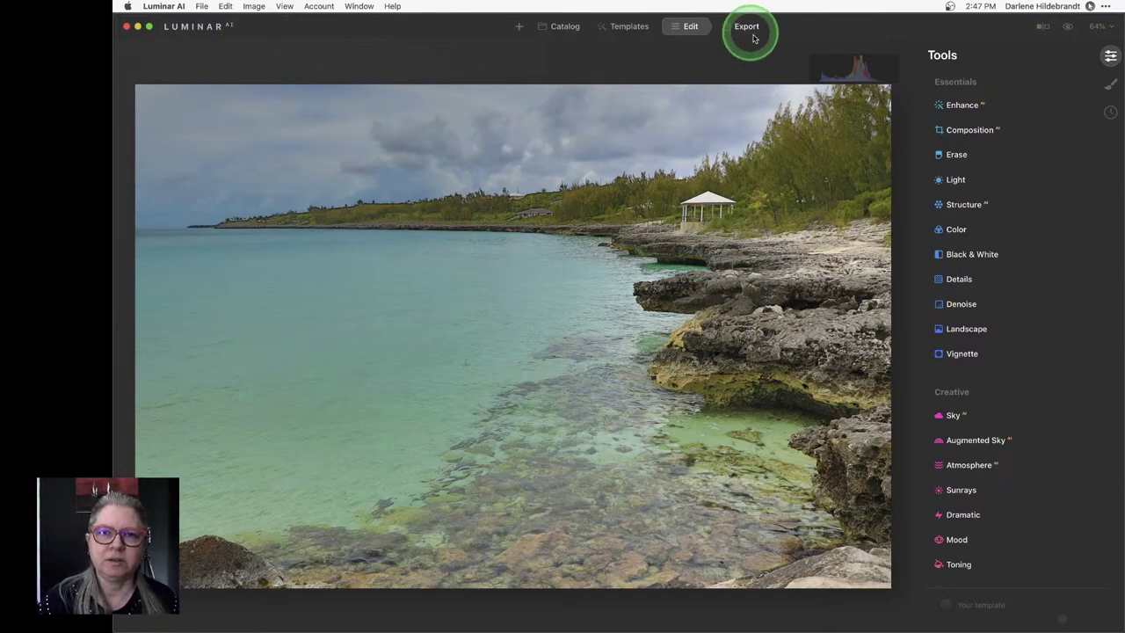
key(super+Tab)
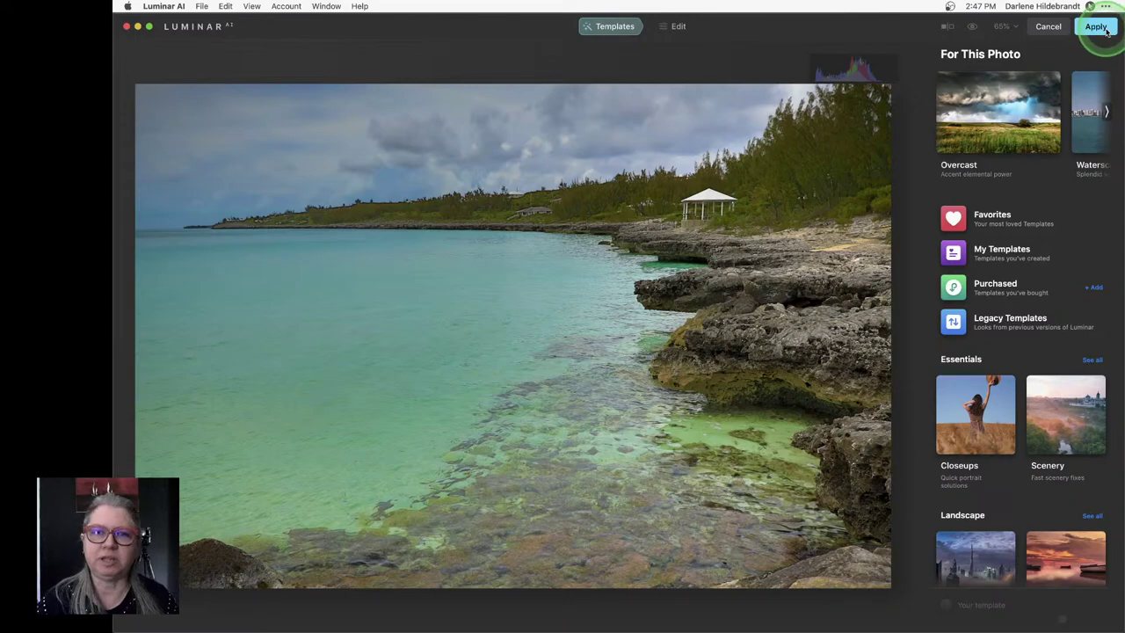
click(677, 27)
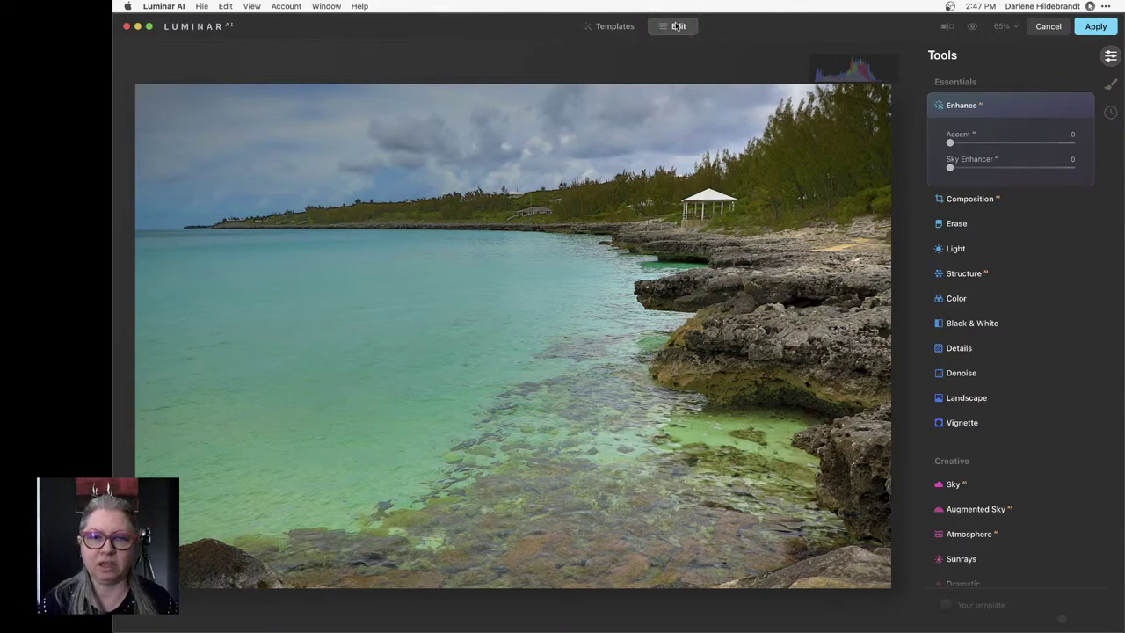
Switch the Color tool's HSL to Luminance and set Cyan -22, Blue -15, Green -4
click(1007, 105)
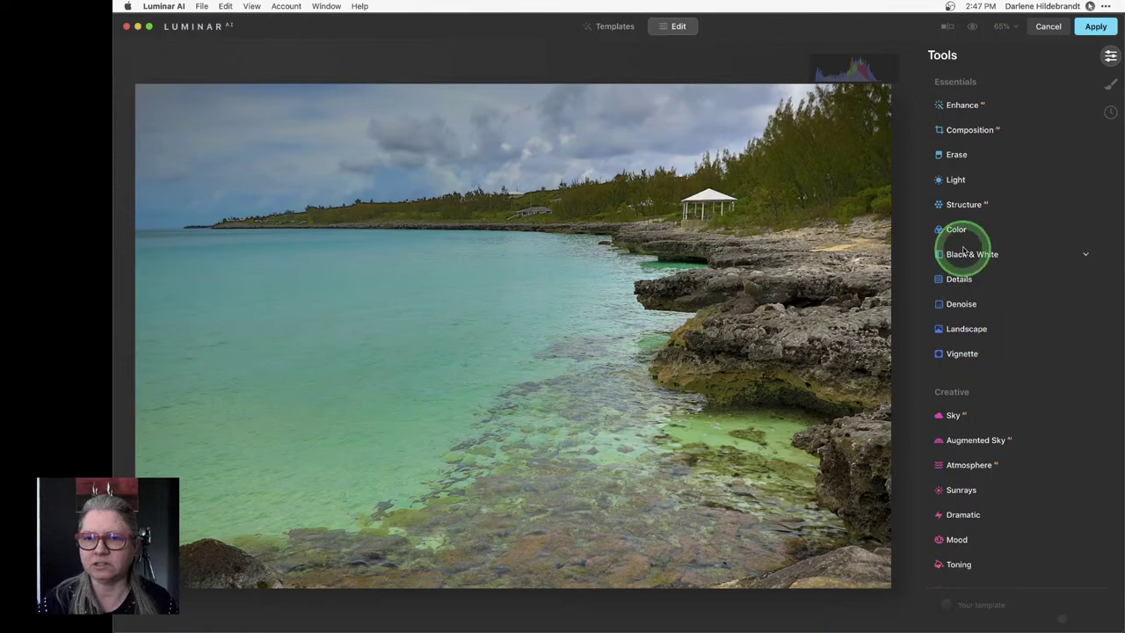
click(961, 233)
click(962, 352)
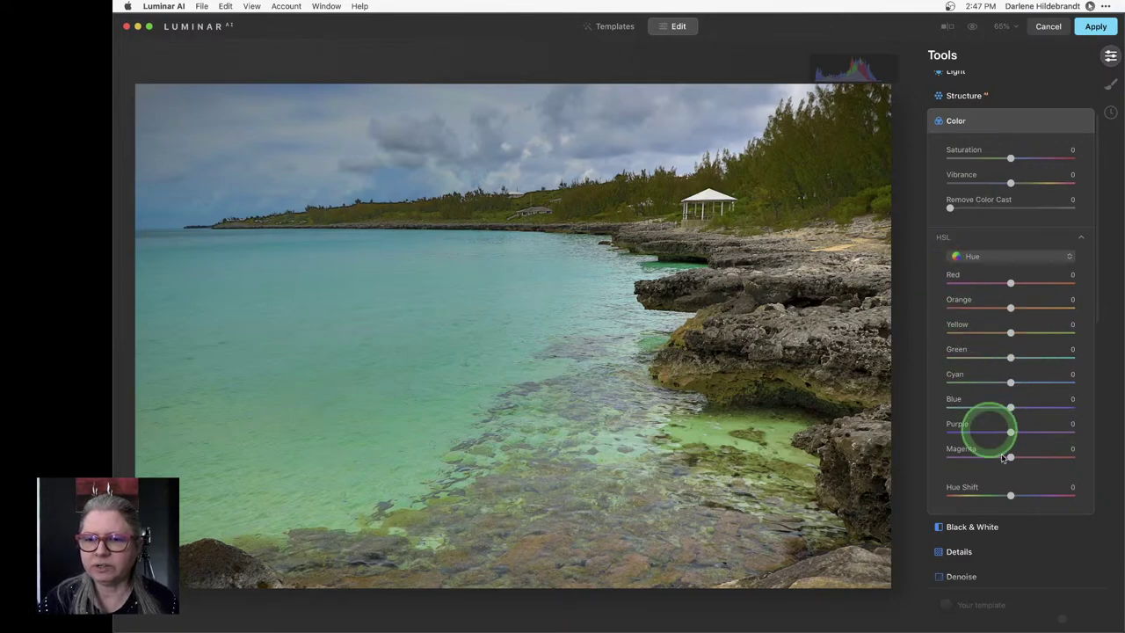
click(974, 256)
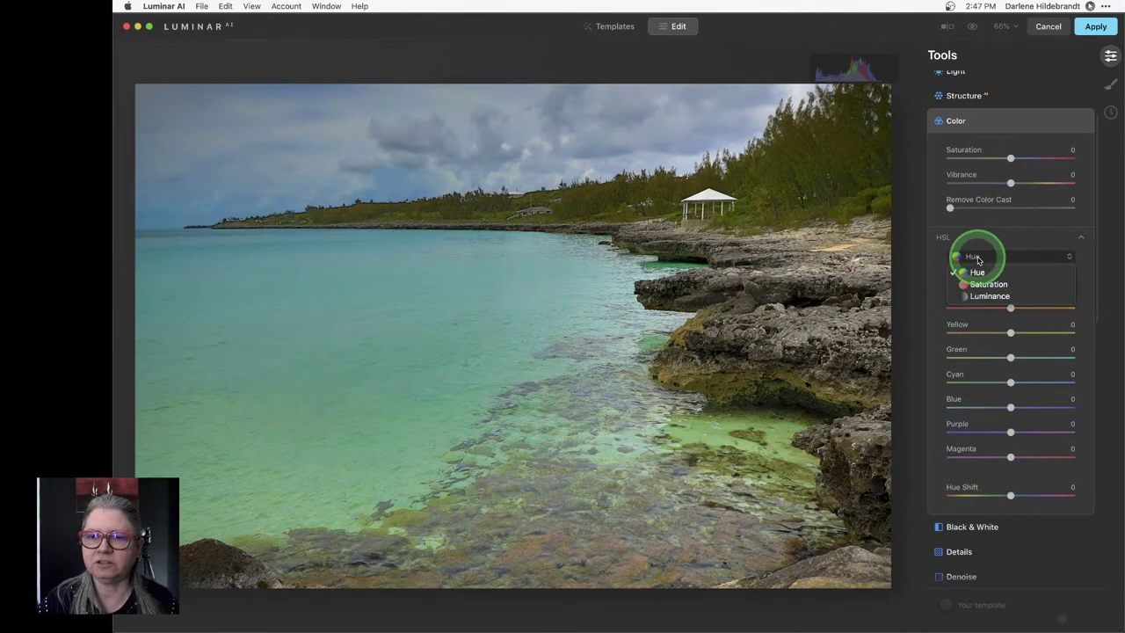
click(985, 295)
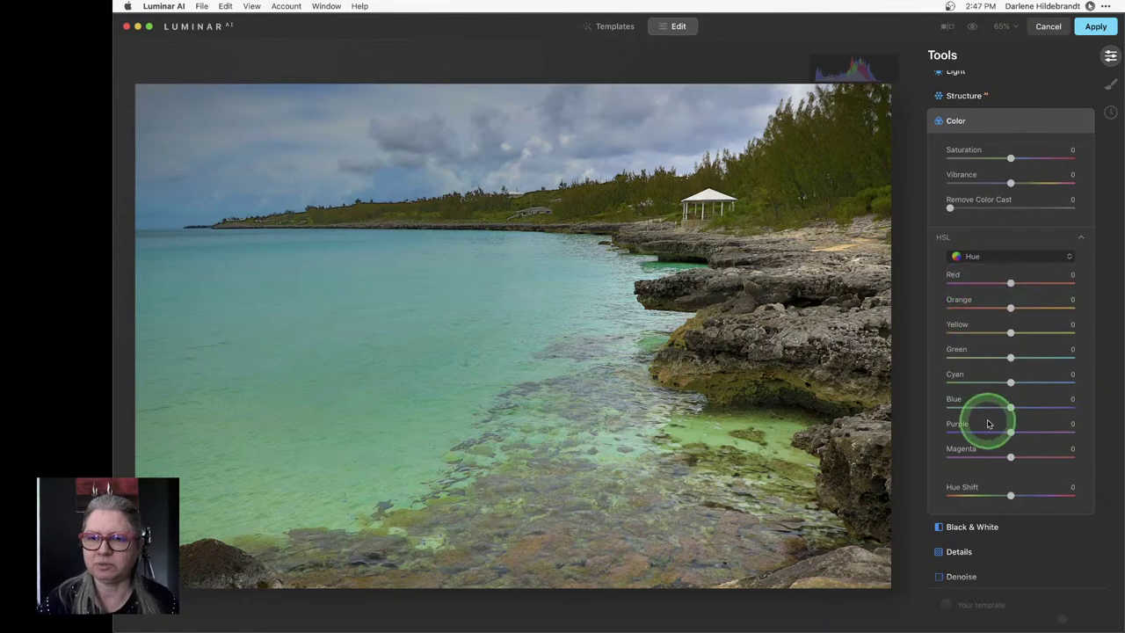
drag(1010, 383, 1008, 359)
mouse_move(1008, 404)
mouse_down()
mouse_move(962, 397)
mouse_move(1035, 402)
mouse_move(919, 393)
mouse_move(995, 396)
mouse_up()
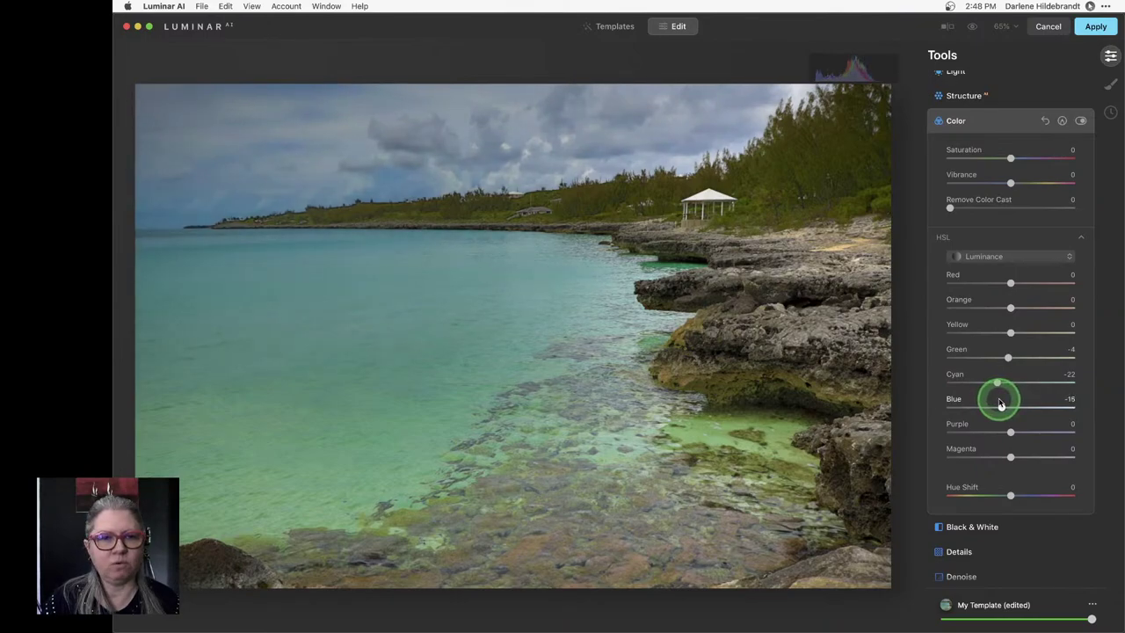
Add a gradient mask to the Color adjustment, drawn down across the sky
click(1061, 120)
click(1011, 155)
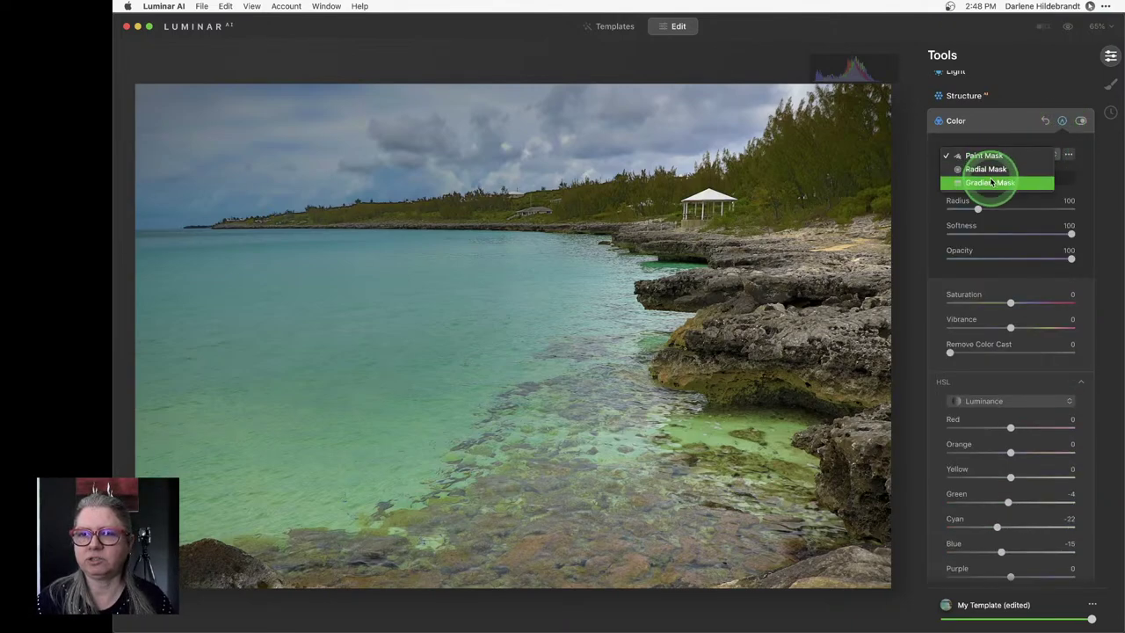
click(984, 182)
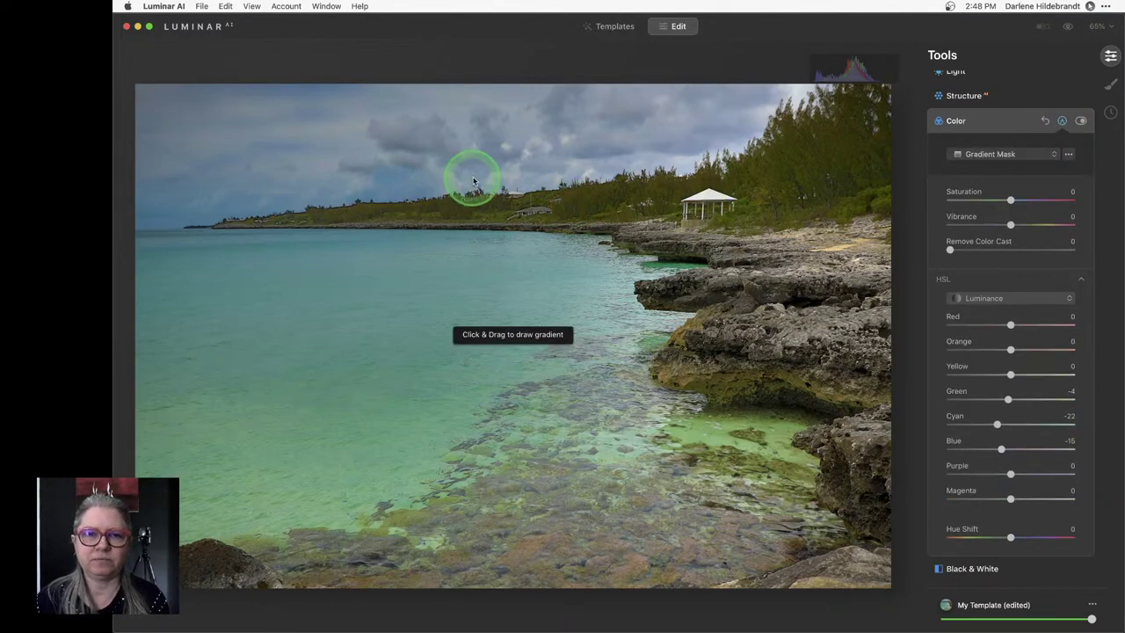
drag(483, 177, 484, 260)
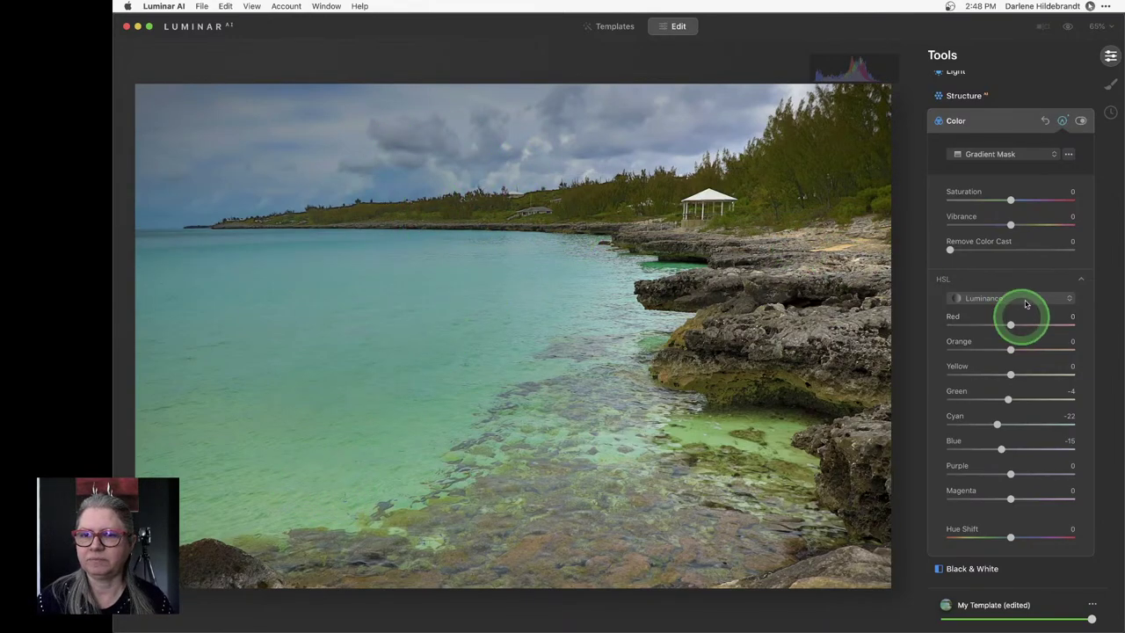
click(1063, 122)
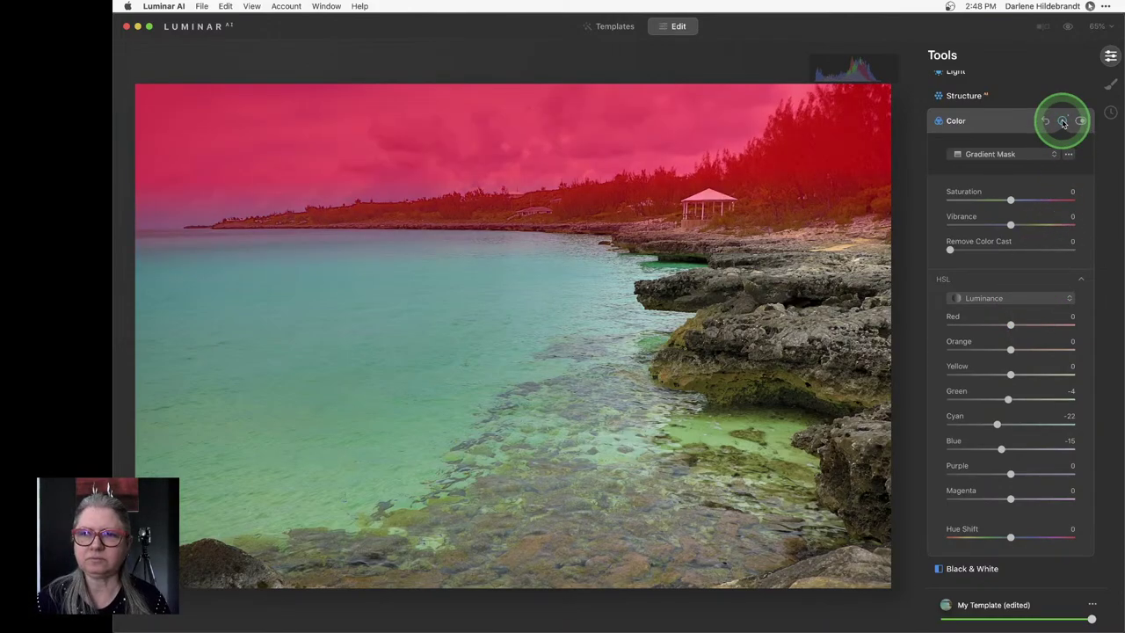
click(1063, 122)
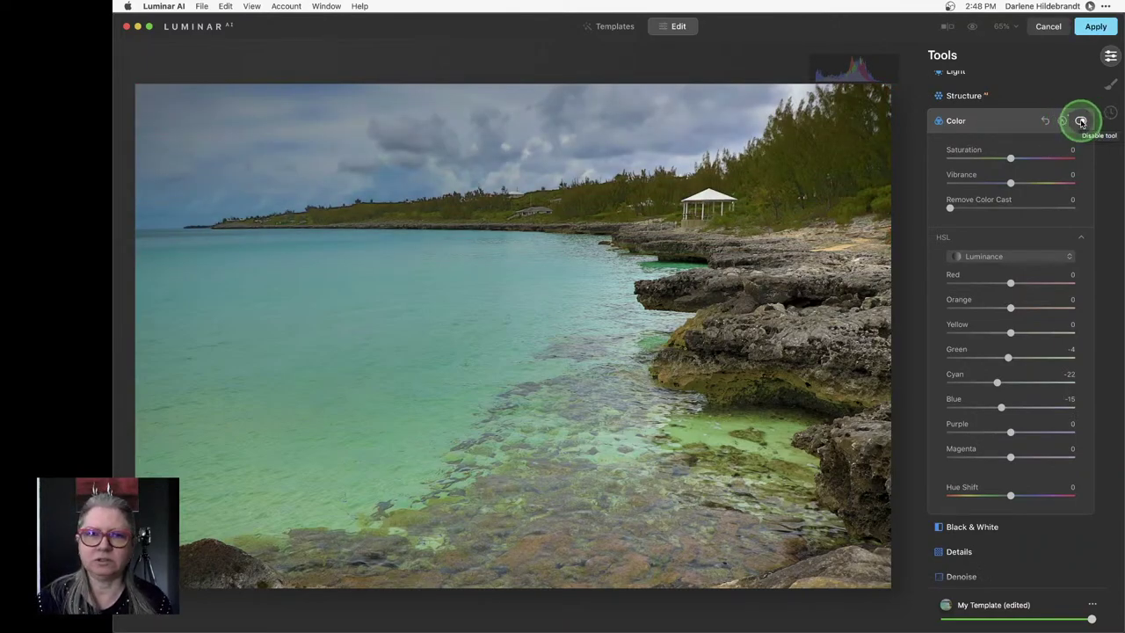
click(1080, 123)
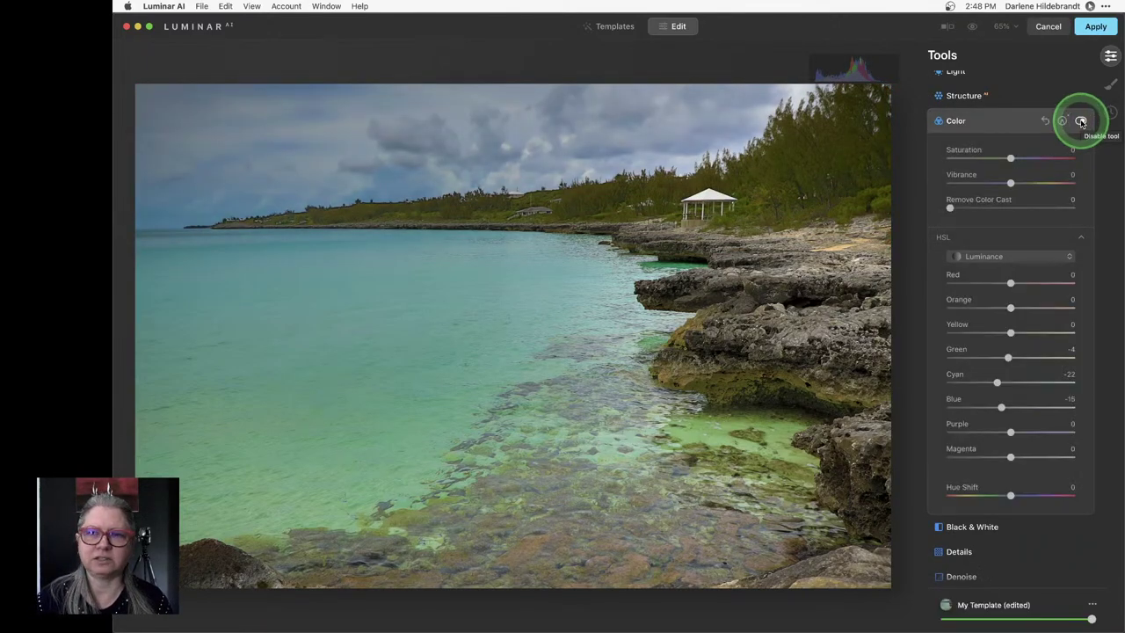
Invert the gradient mask so it covers the water and rocks instead of the sky
click(1063, 122)
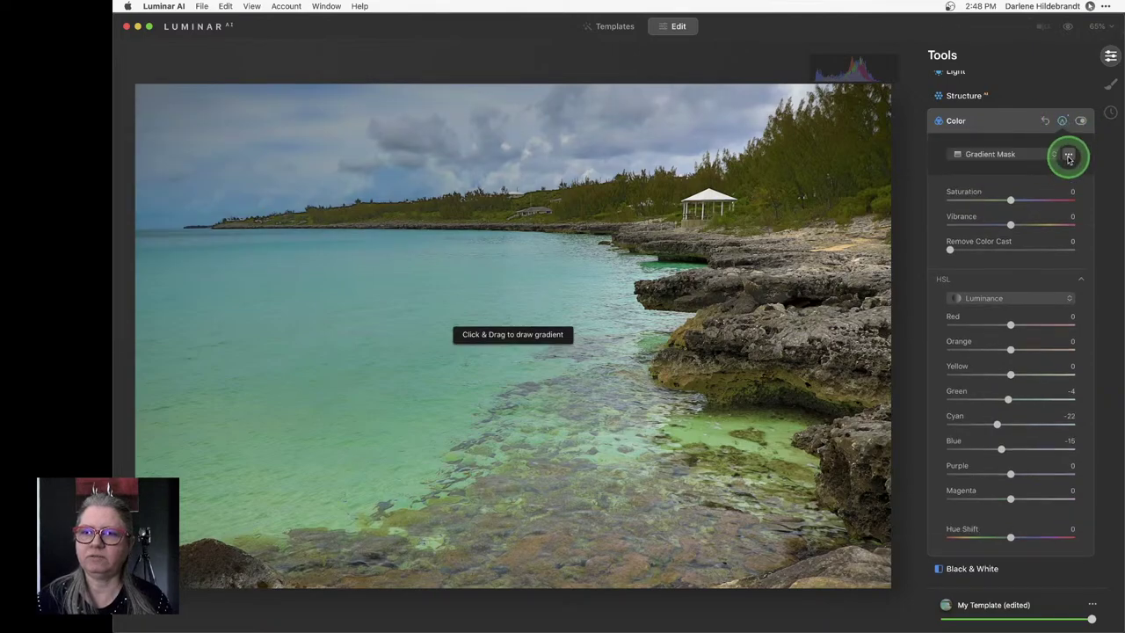
click(1069, 156)
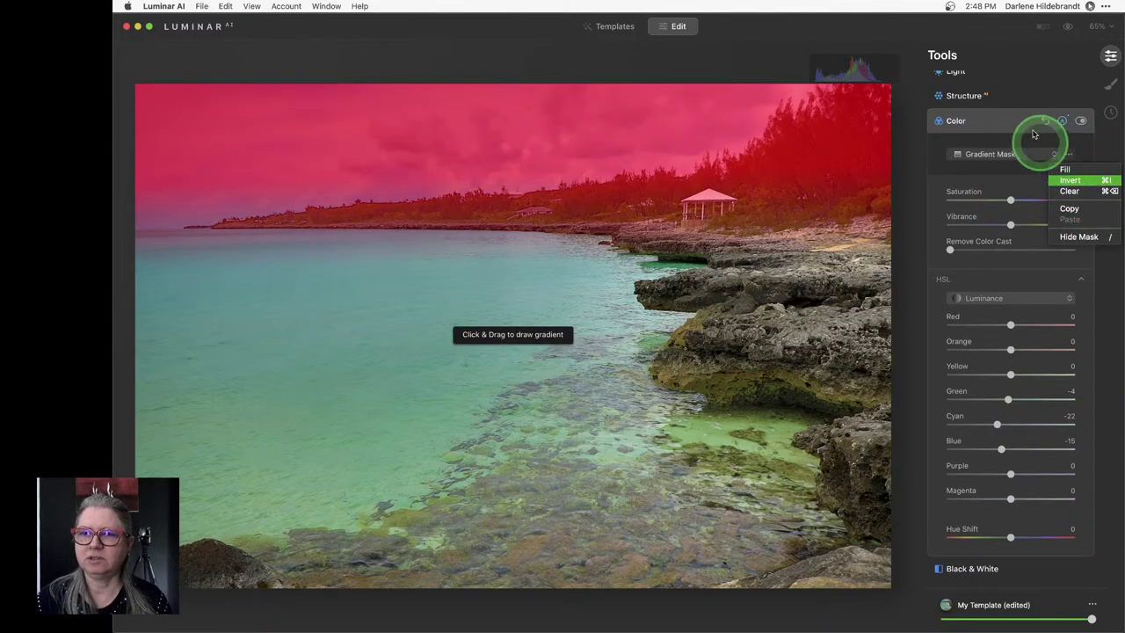
key(super+i)
click(1062, 121)
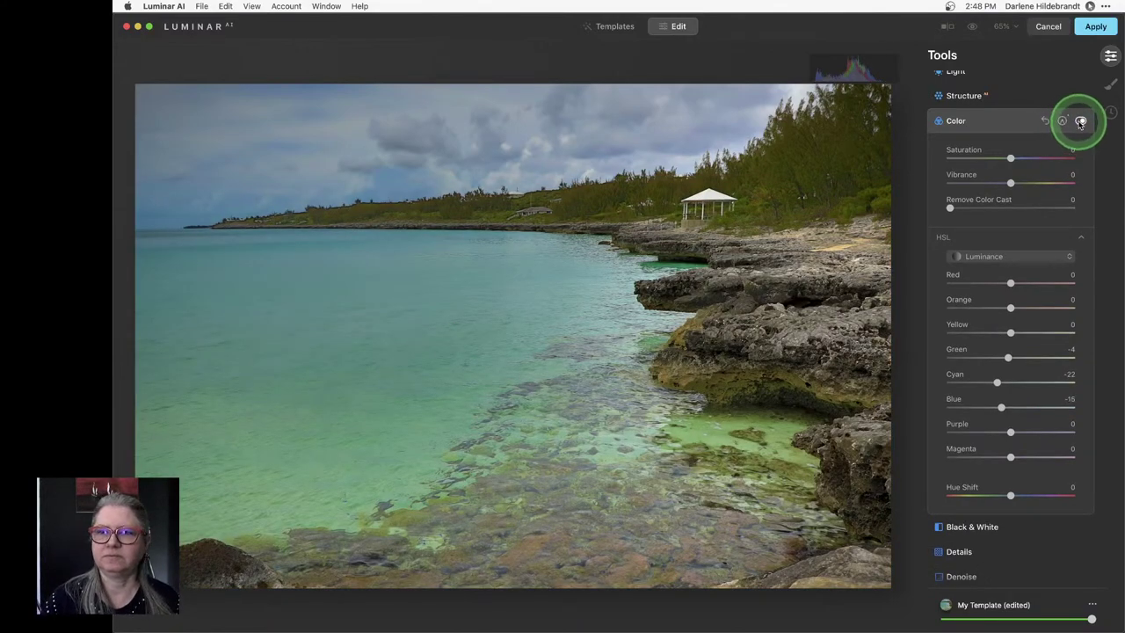
Toggle the Color adjustment off and on to compare, leaving it enabled
click(1081, 122)
click(1081, 122)
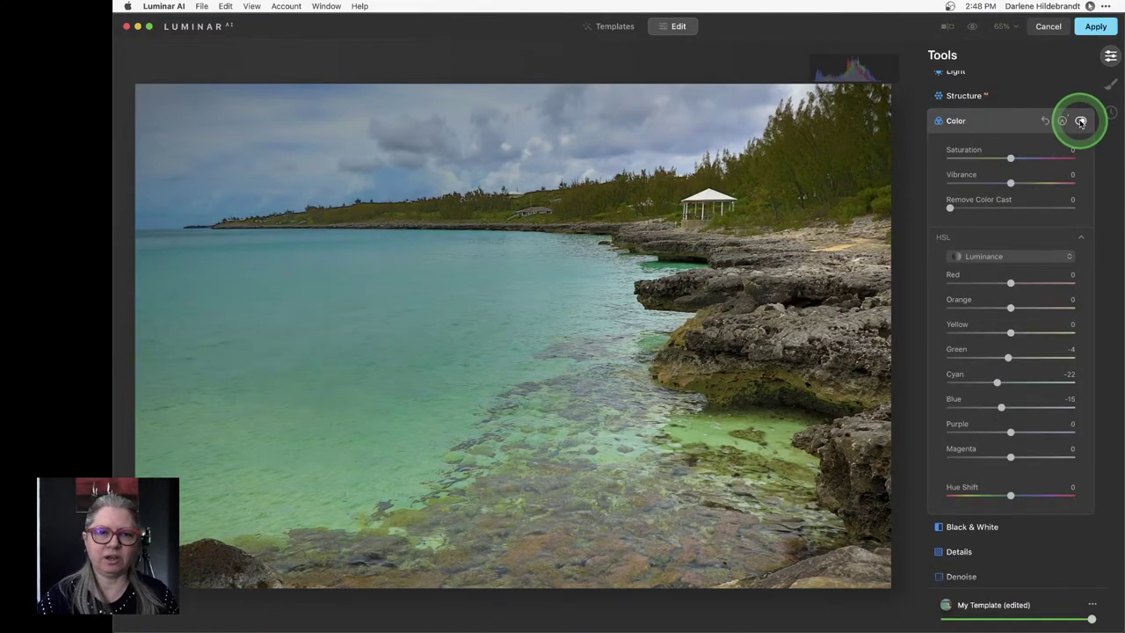
click(1081, 122)
click(1081, 121)
click(1081, 122)
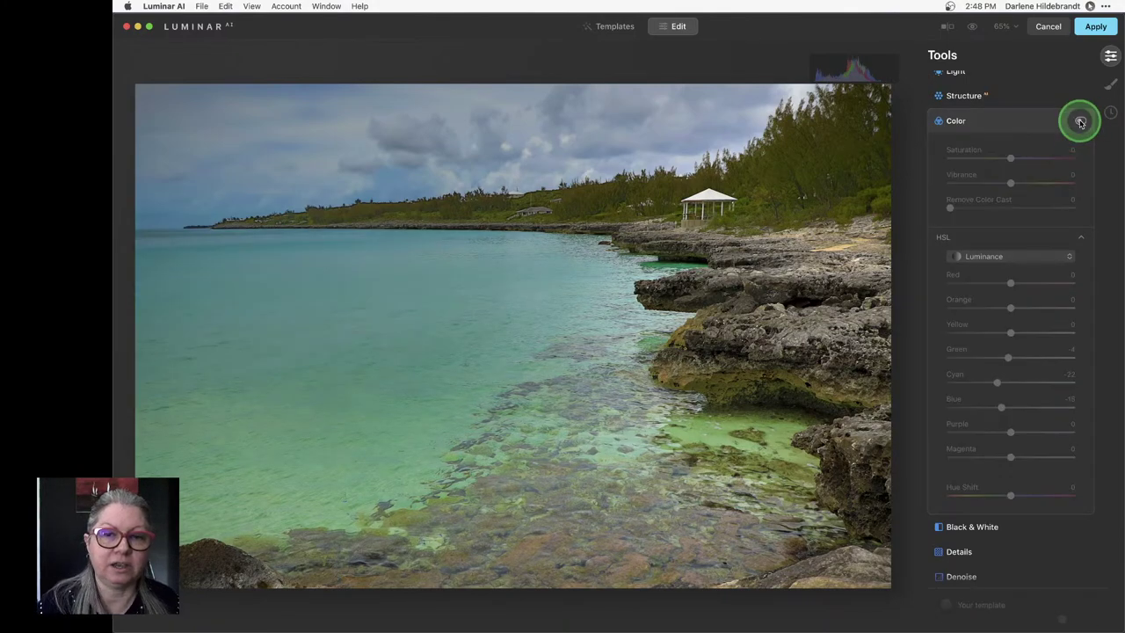
click(1082, 121)
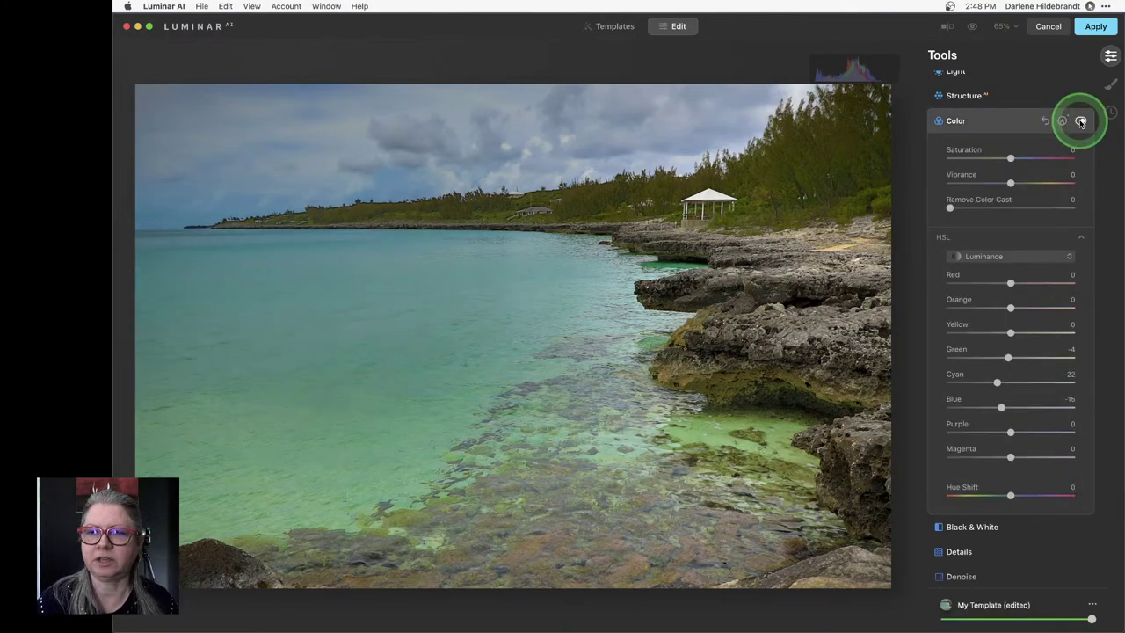
Set Enhance's Sky Enhancer to 29, checking the shoreline at 100% zoom, and Accent to 18
click(1009, 125)
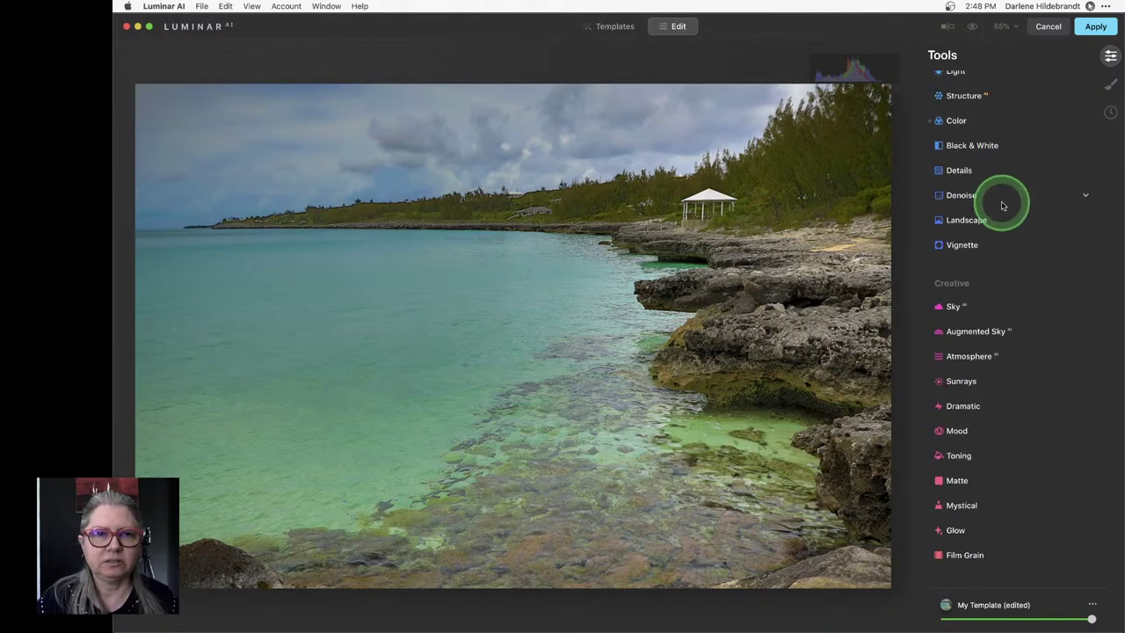
scroll(1002, 201, up, 5)
click(969, 107)
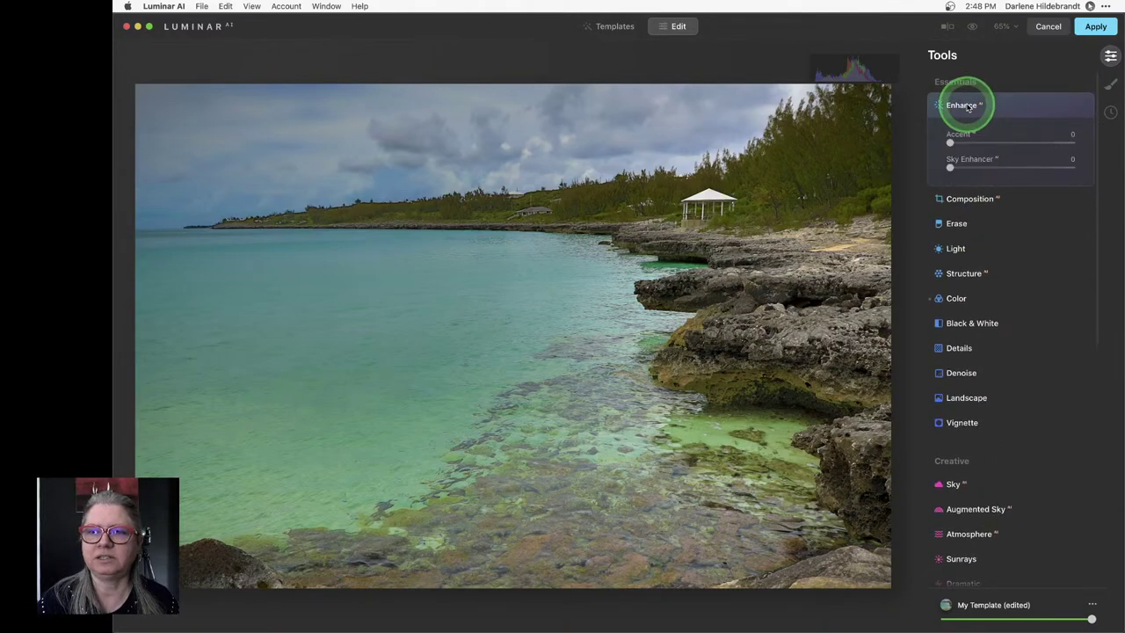
drag(971, 168, 1073, 166)
double_click(274, 215)
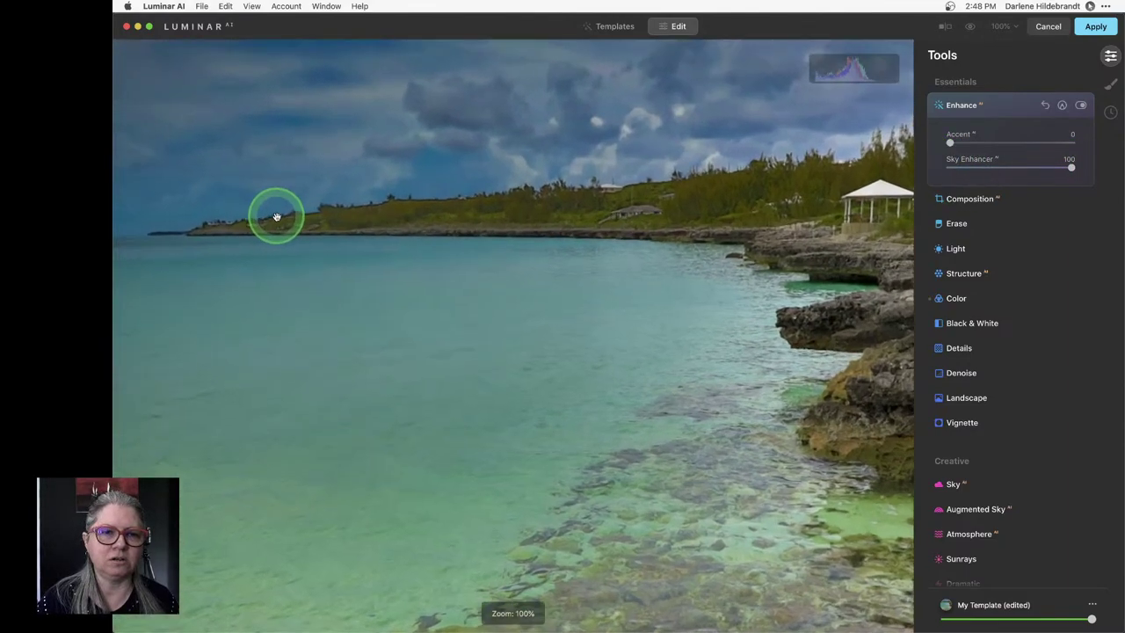
drag(276, 244, 390, 261)
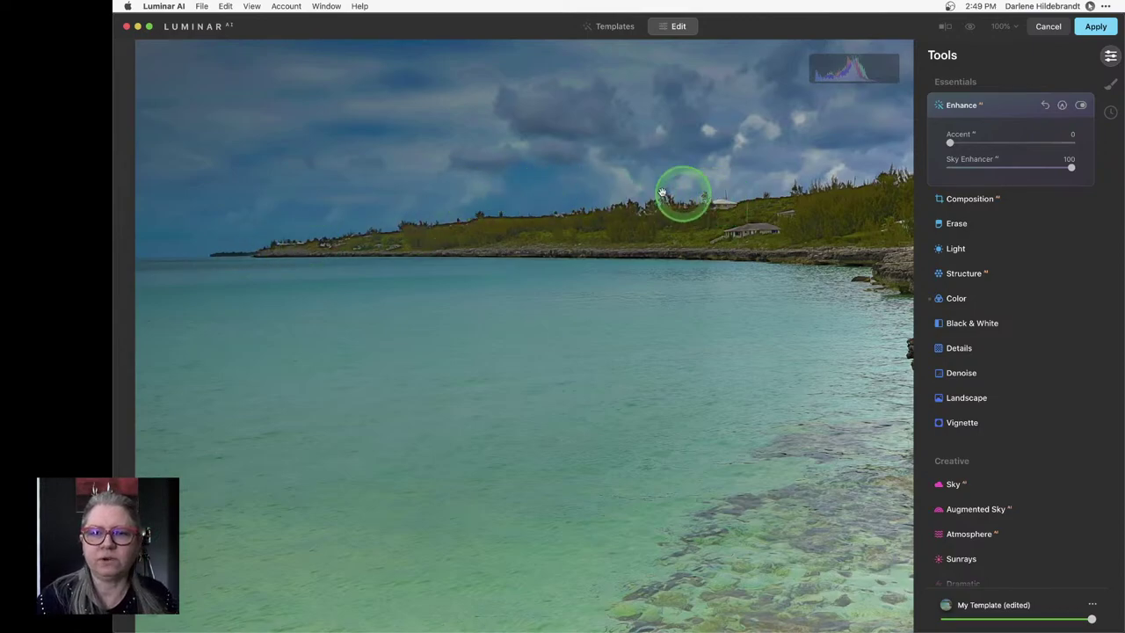
double_click(562, 234)
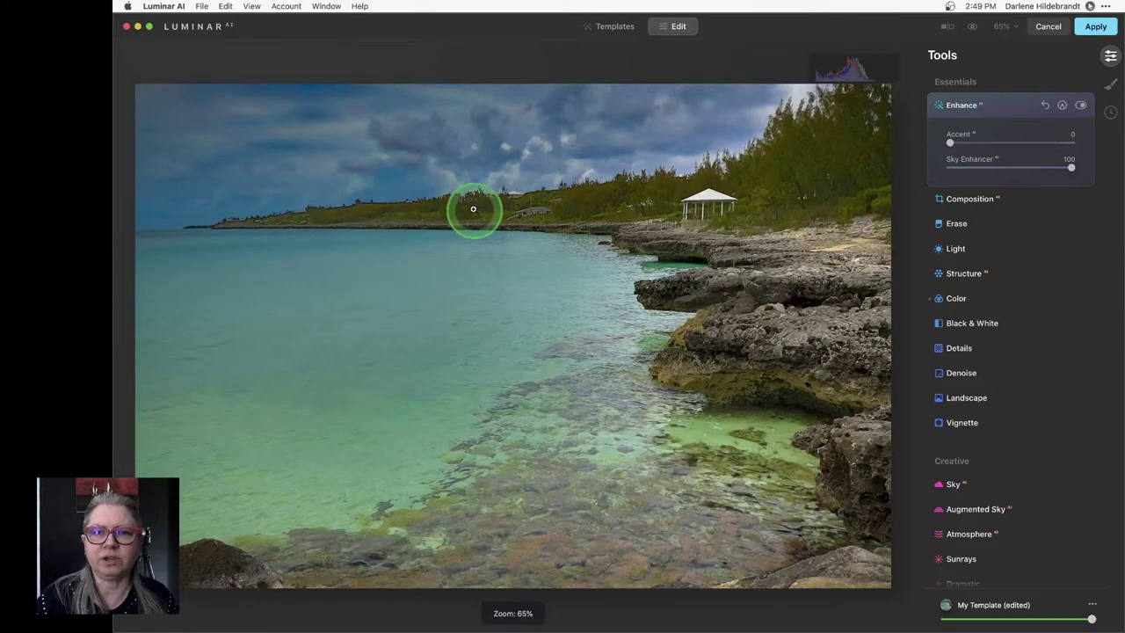
drag(1022, 168, 986, 168)
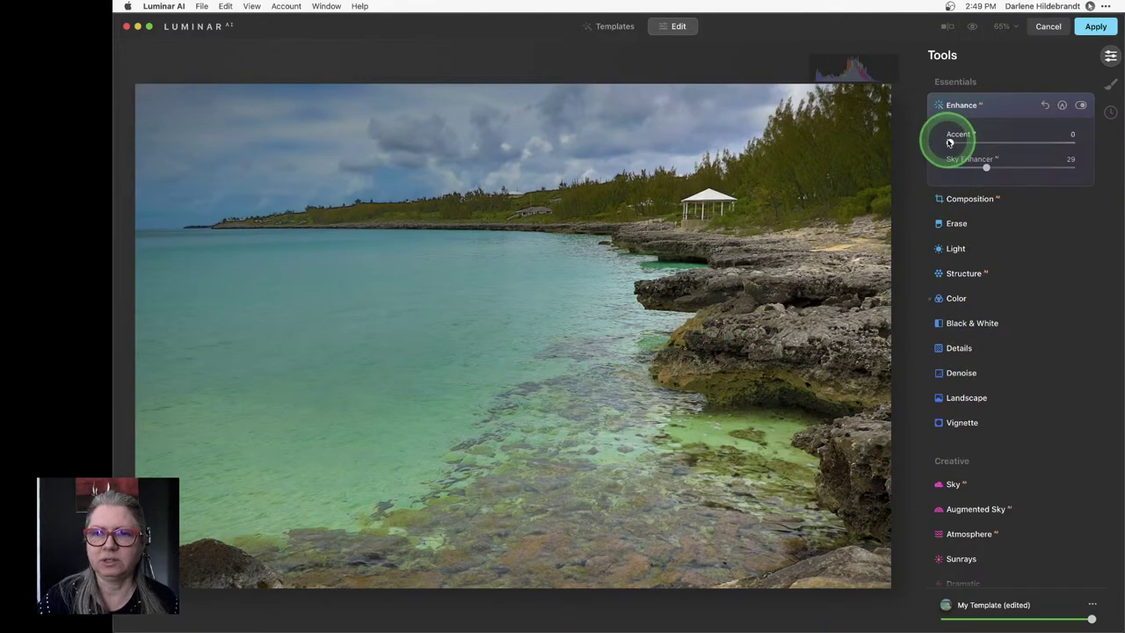
drag(956, 143, 981, 146)
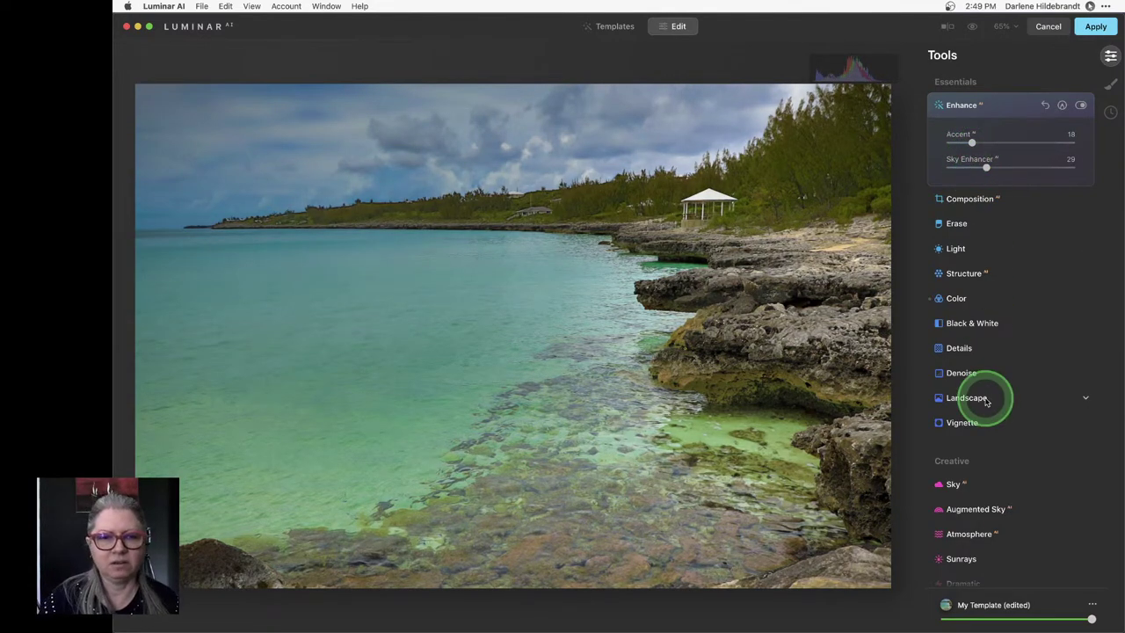
Choose the Birds 3 object in Augmented Sky's Object Selection
scroll(986, 401, down, 5)
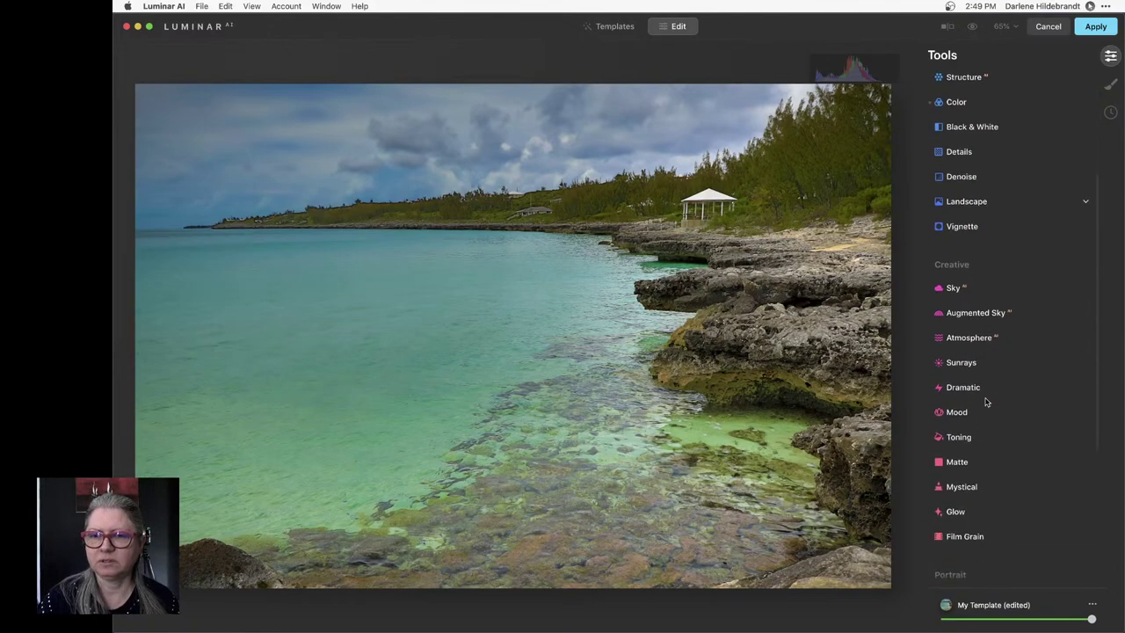
click(972, 313)
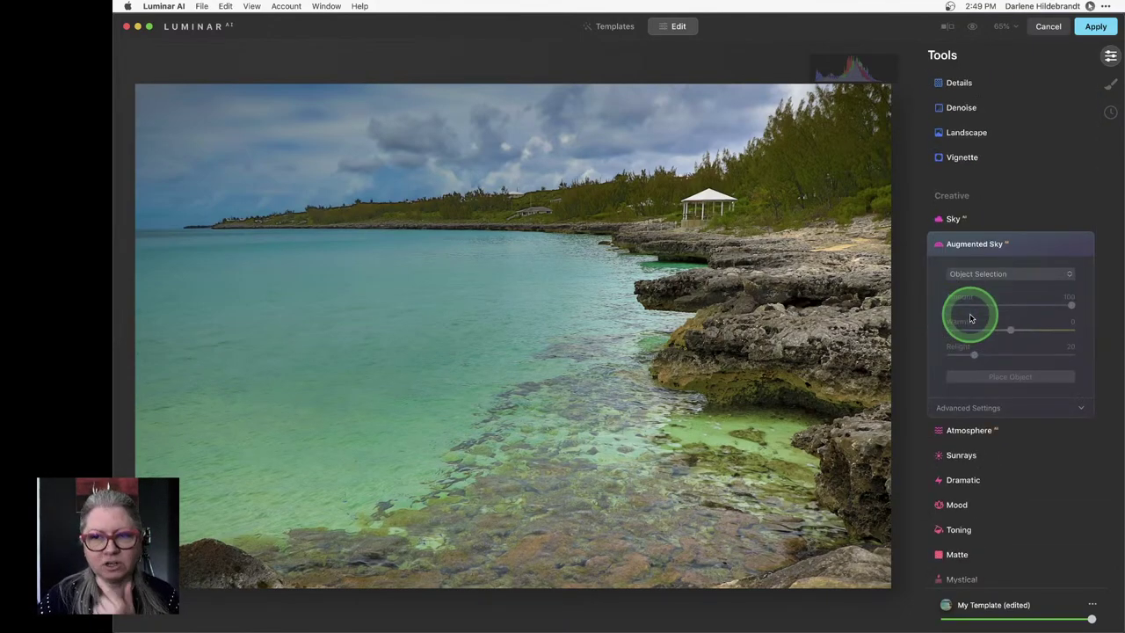
click(981, 274)
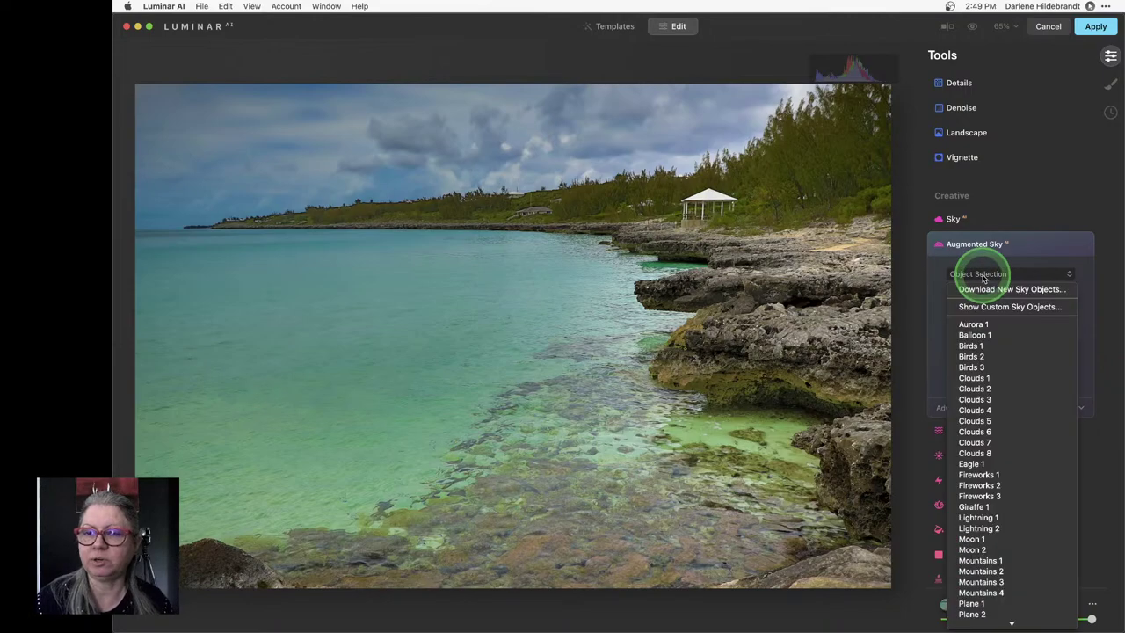
click(980, 367)
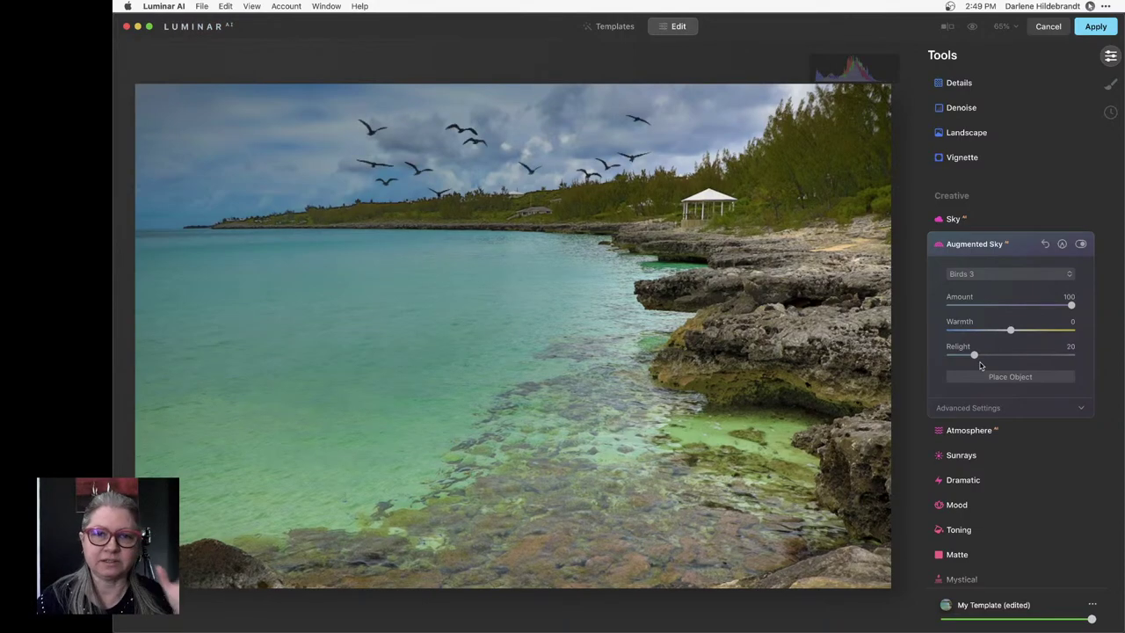
Place the Birds 3 flock smaller and higher in the upper-left sky
click(1002, 378)
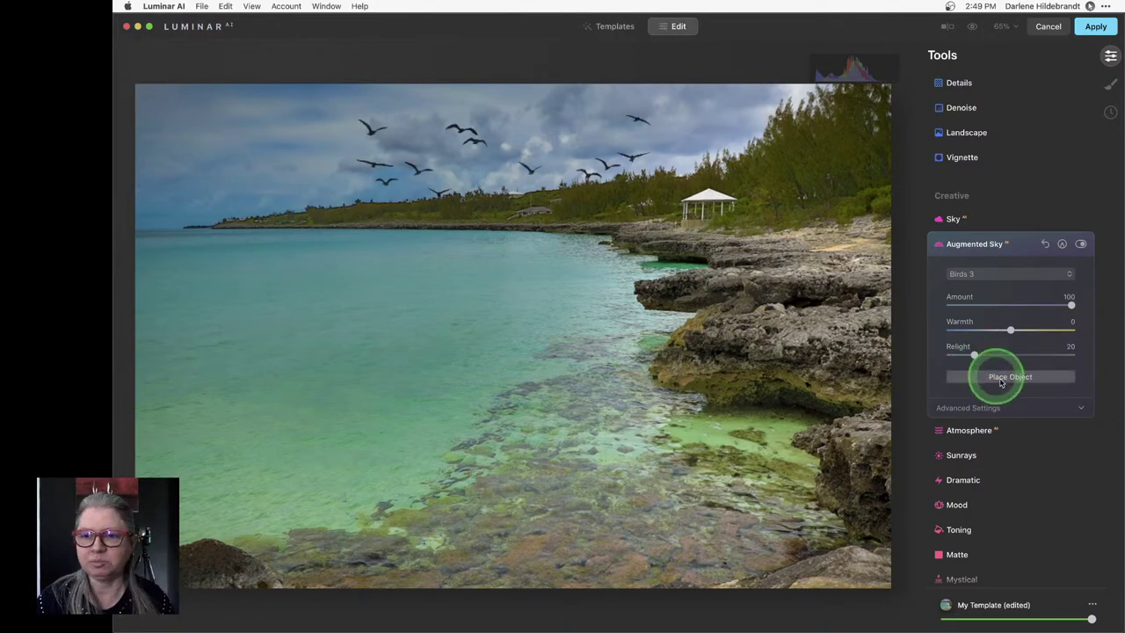
click(477, 143)
drag(508, 133, 342, 314)
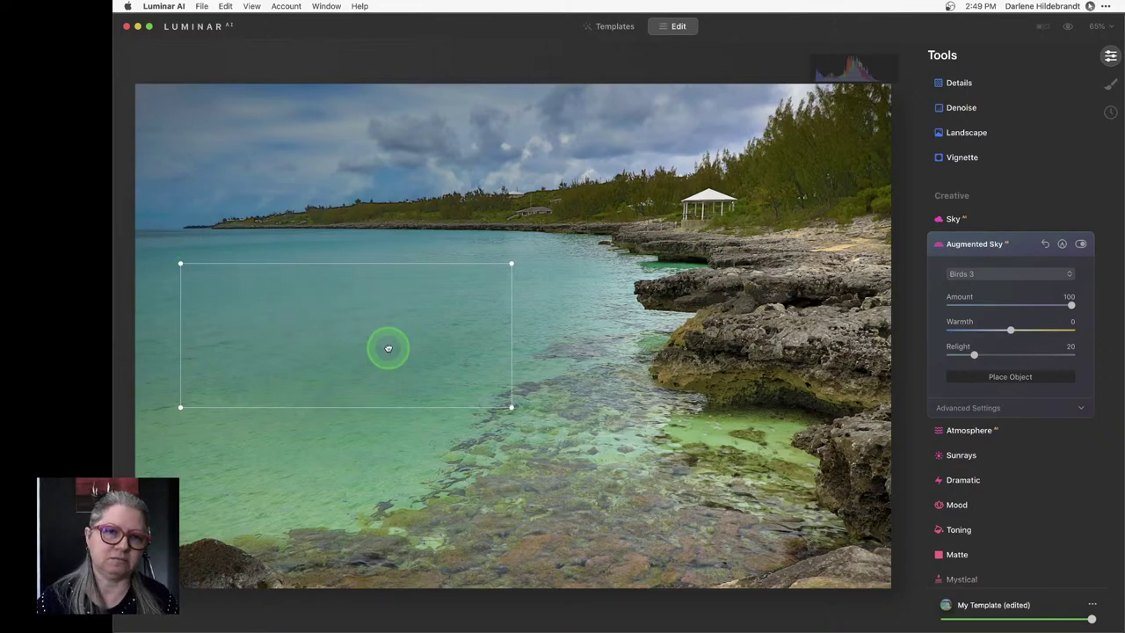
drag(387, 349, 376, 216)
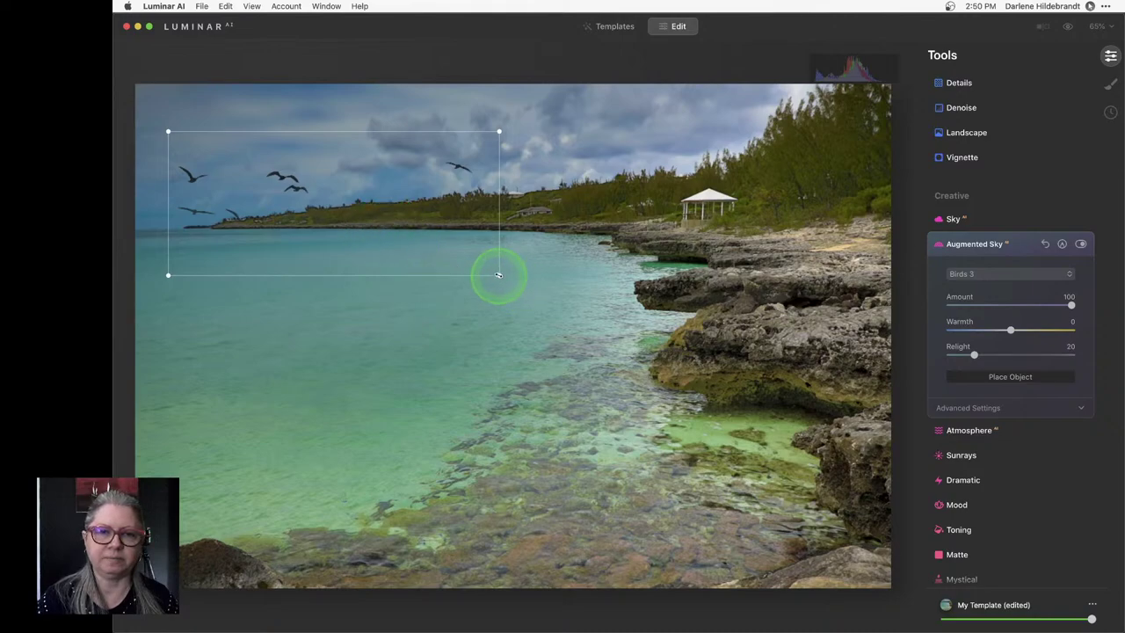
drag(498, 275, 414, 214)
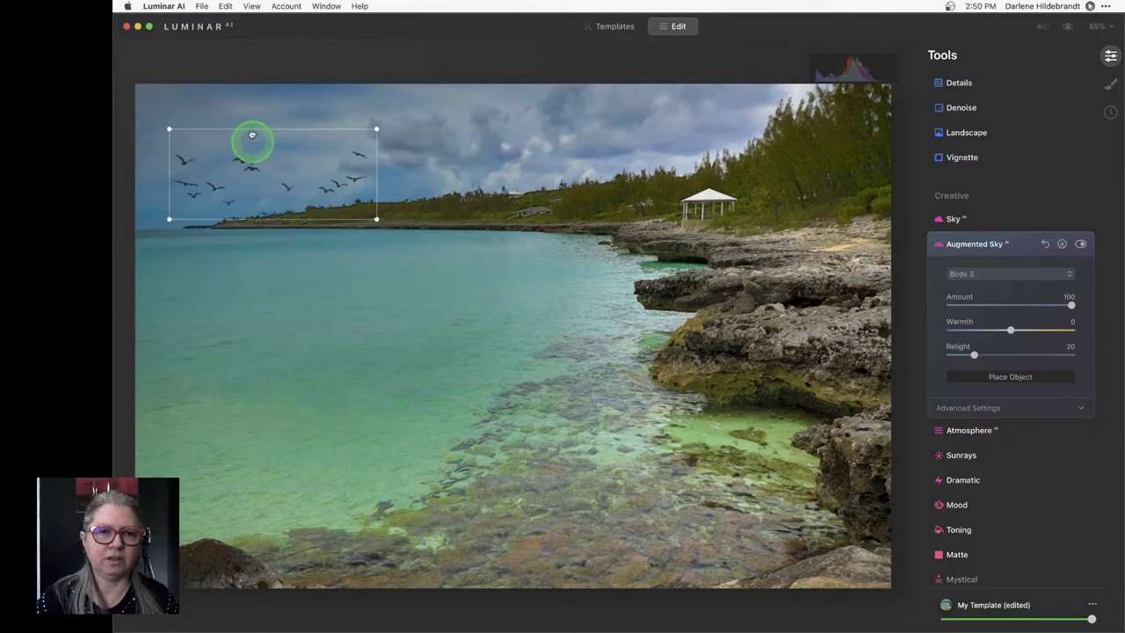
drag(252, 136, 249, 101)
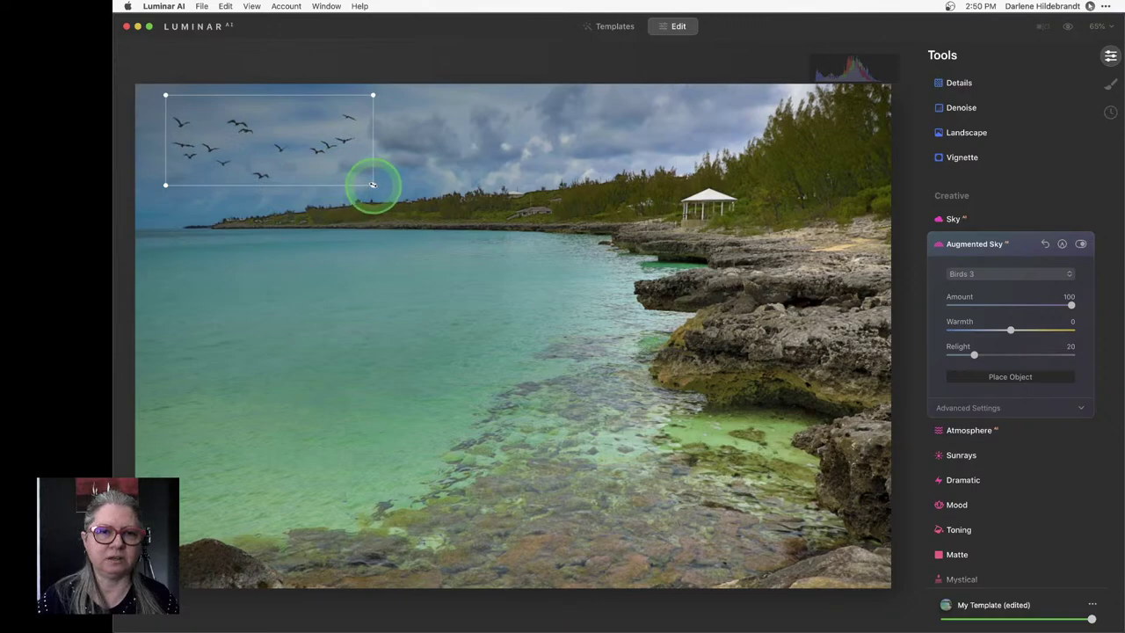
drag(373, 184, 334, 165)
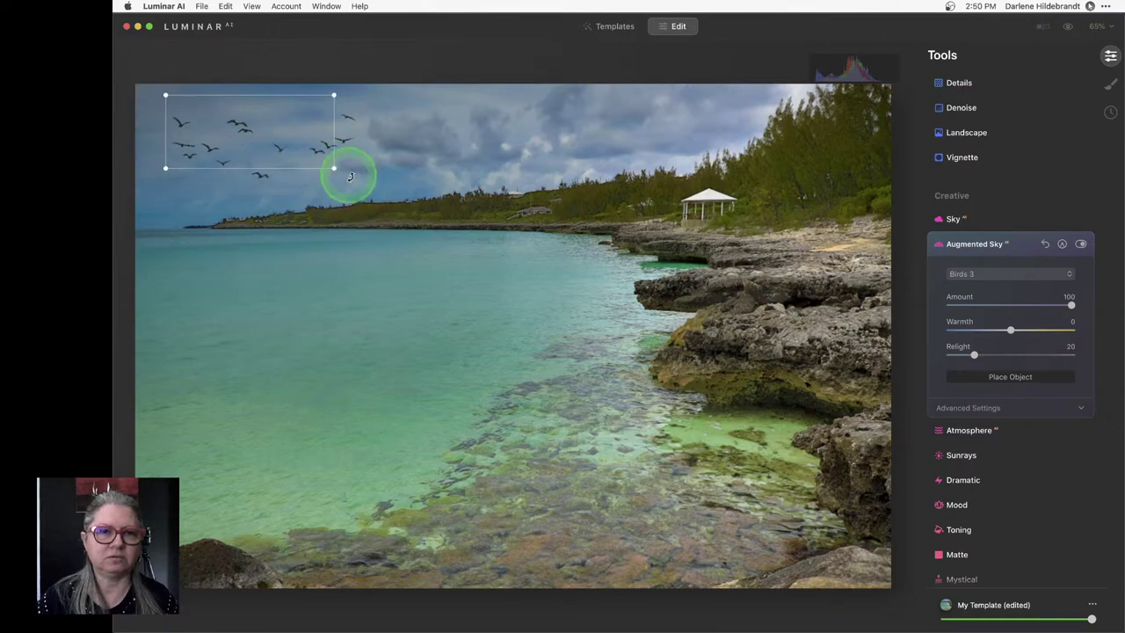
Confirm the birds' placement and raise their Relight from 20 to 64 in Advanced Settings
click(991, 378)
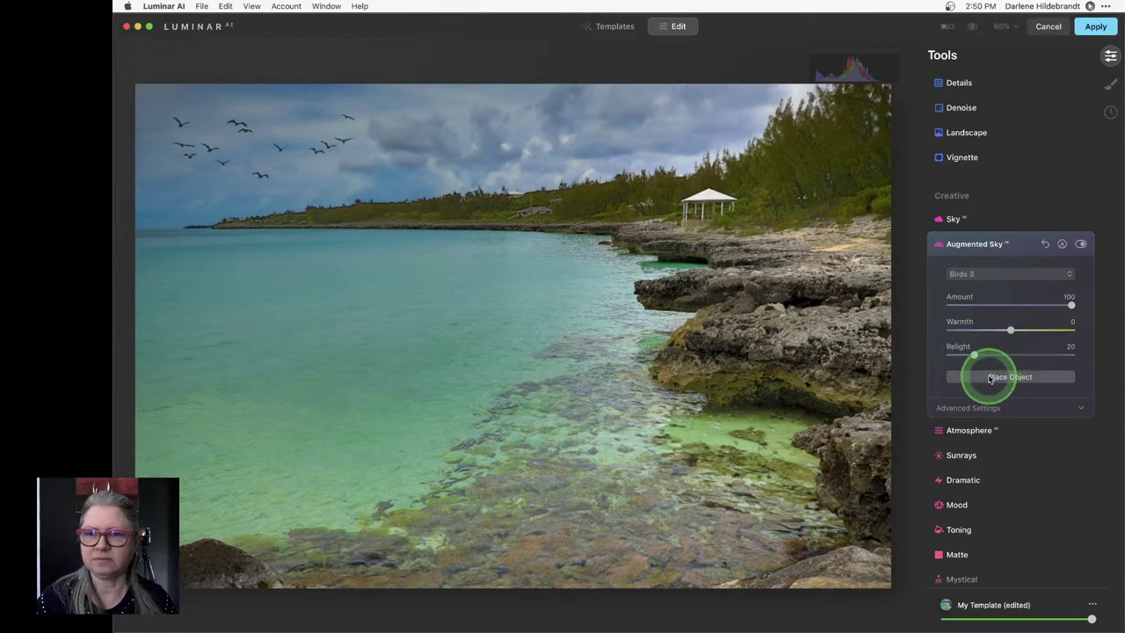
click(970, 409)
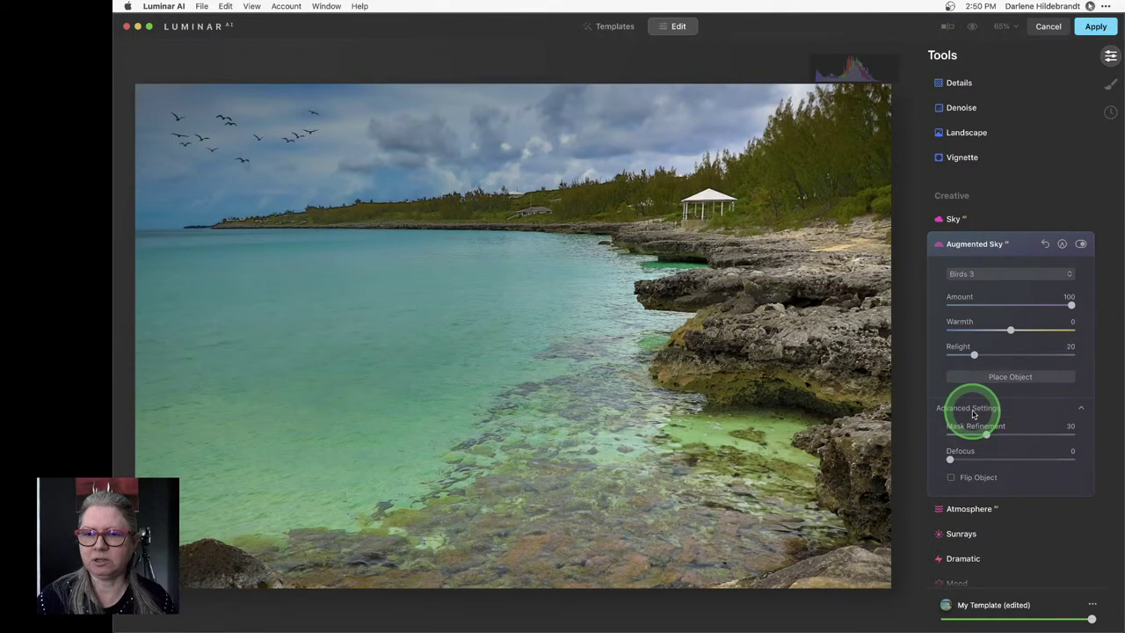
click(895, 451)
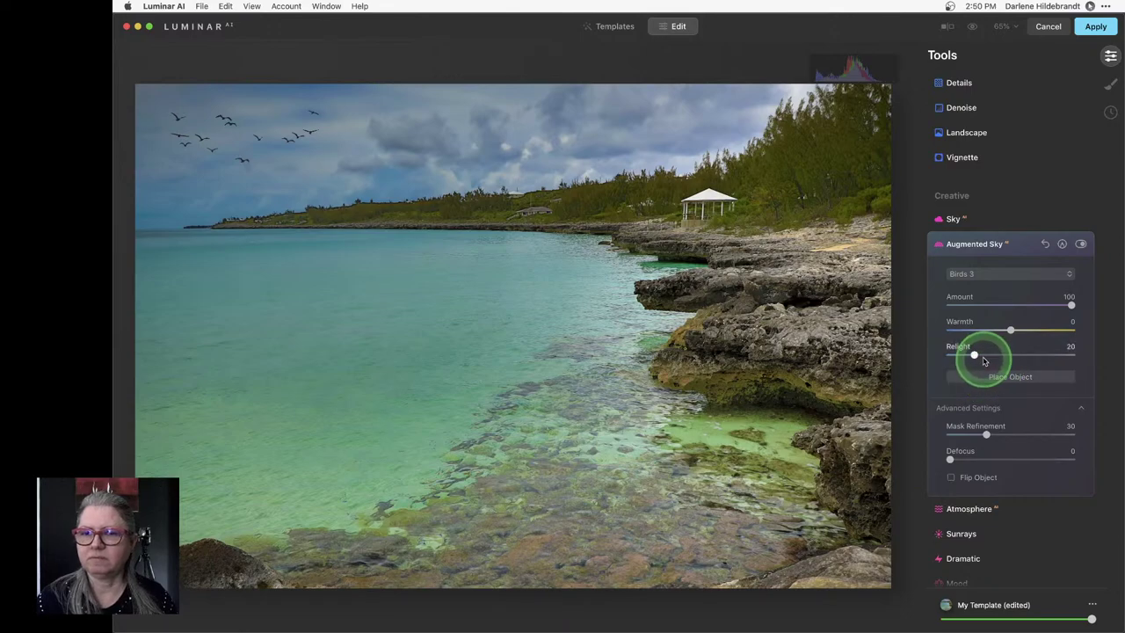
drag(986, 354, 1030, 355)
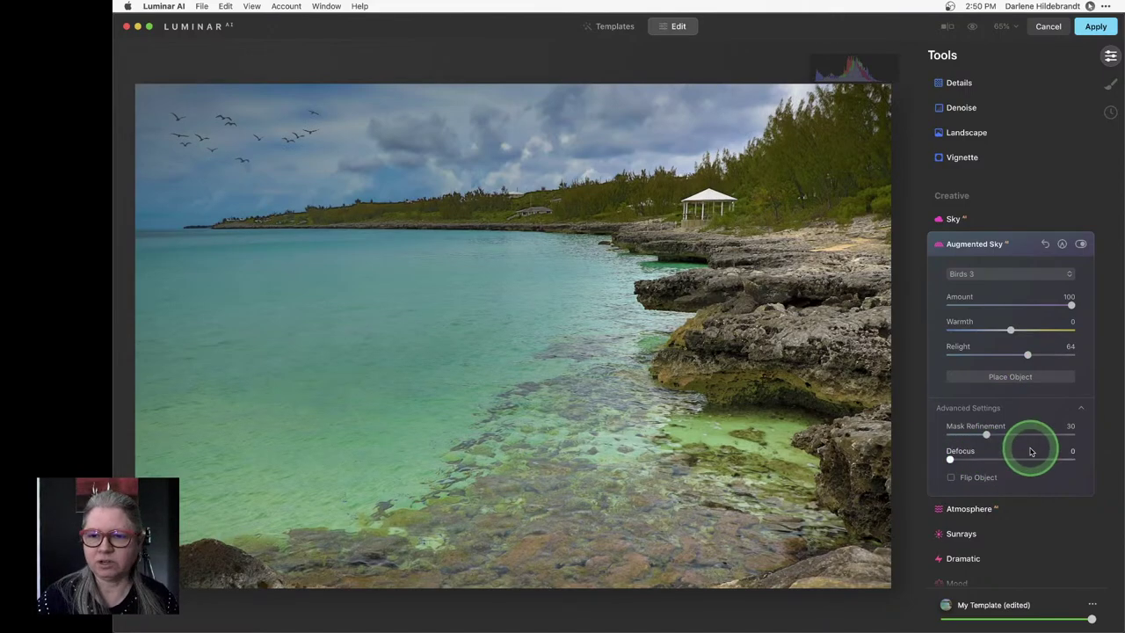
scroll(1031, 451, down, 2)
scroll(1031, 451, up, 5)
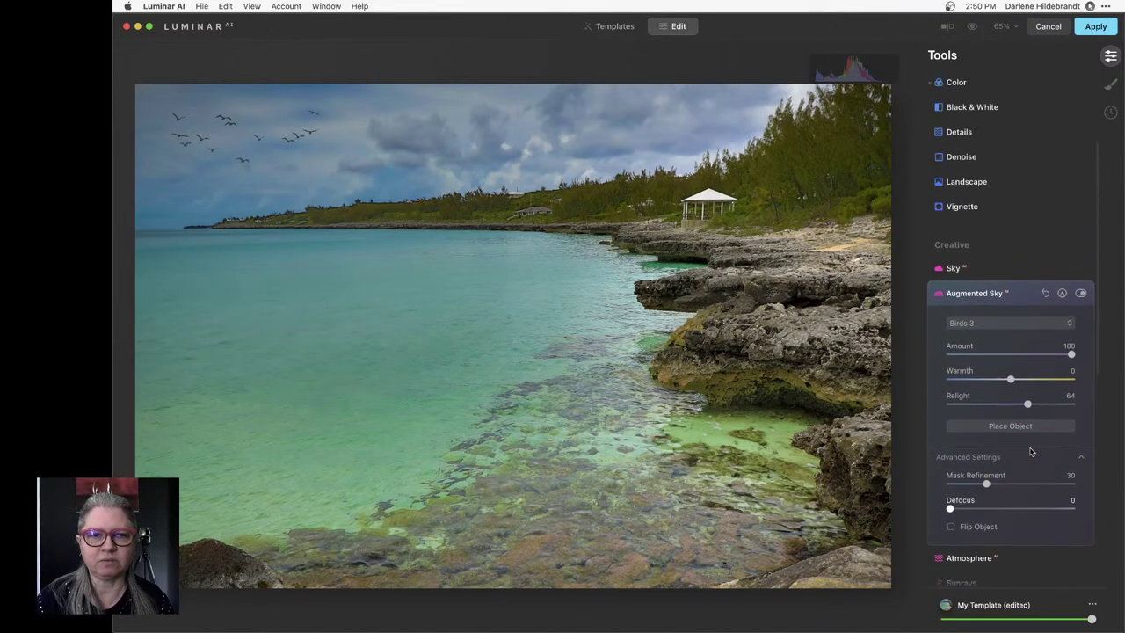
Add a Texture layer under Local Masking and bring up its Load Texture file picker
click(1014, 319)
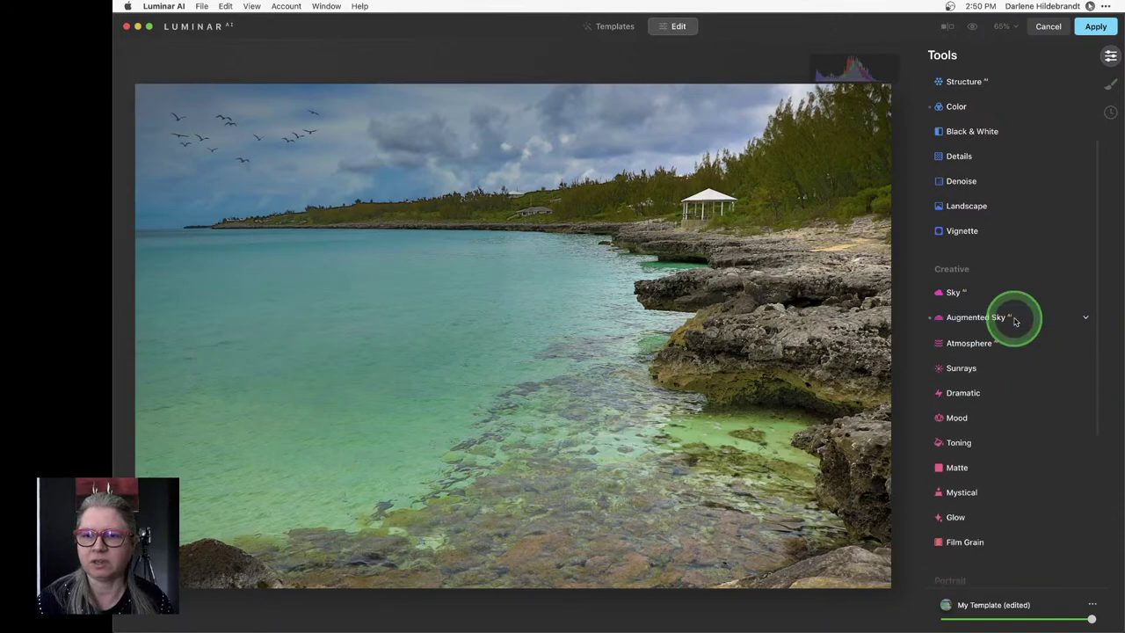
click(1110, 85)
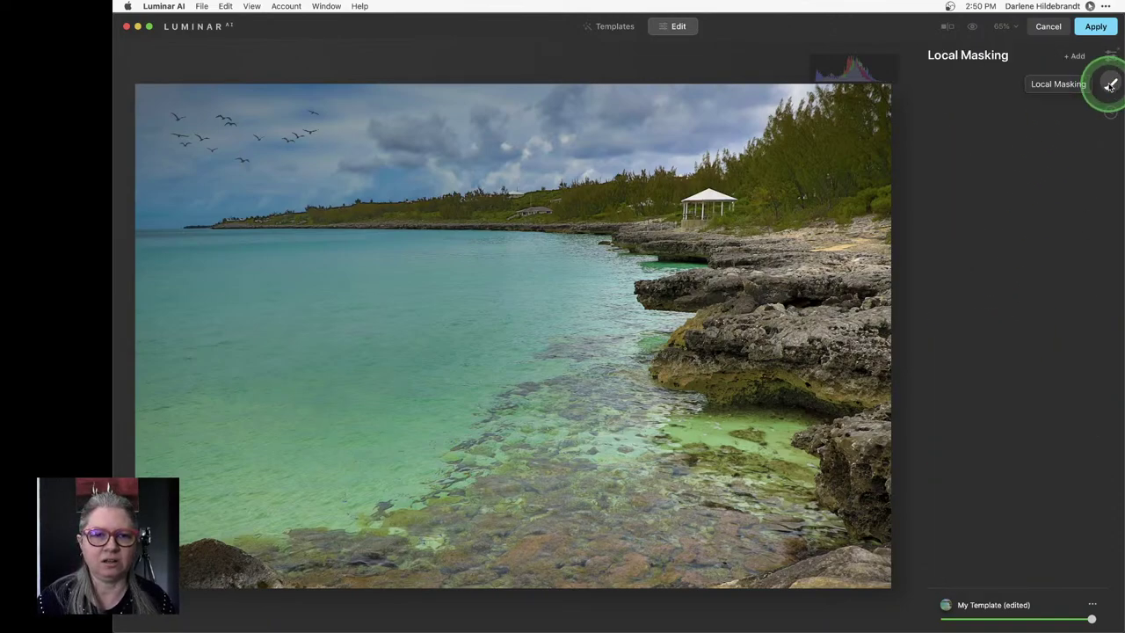
click(1075, 56)
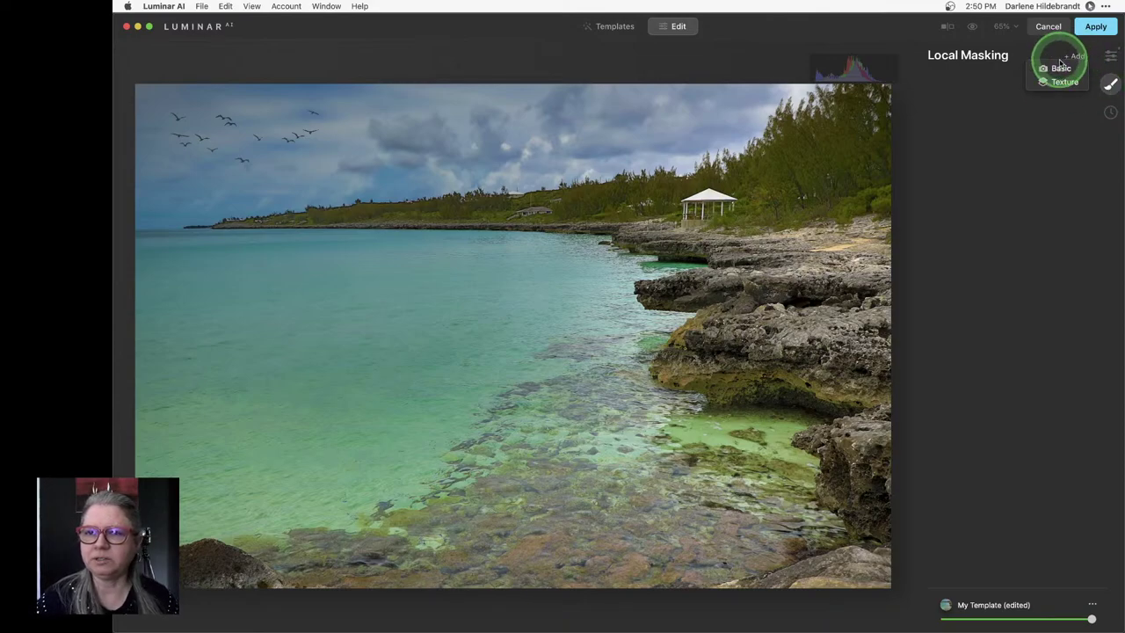
click(1061, 81)
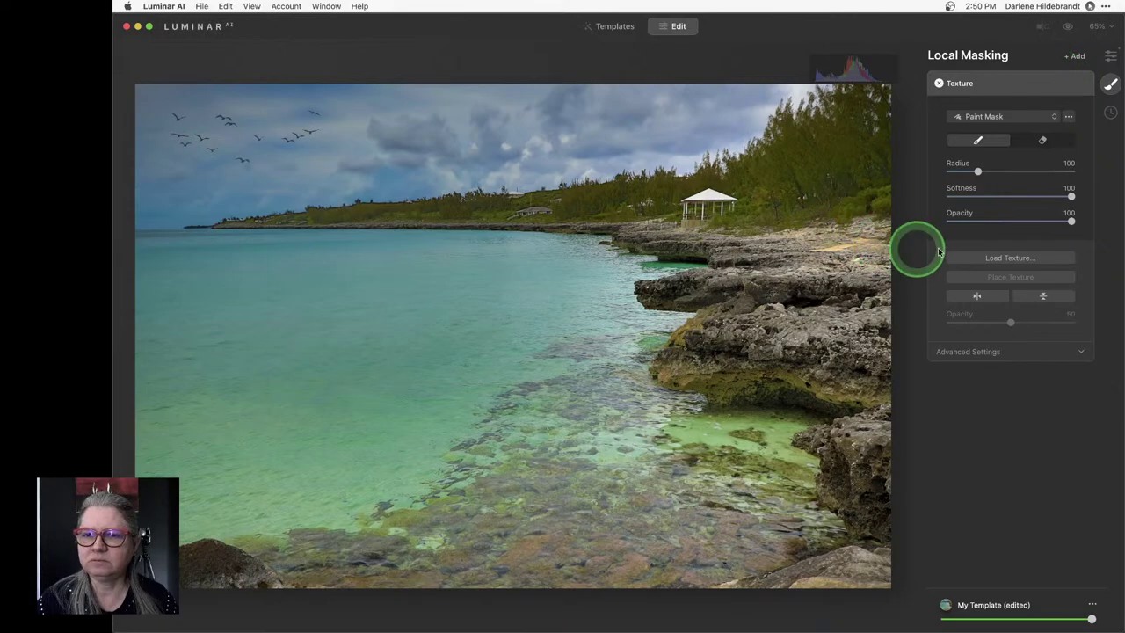
click(991, 259)
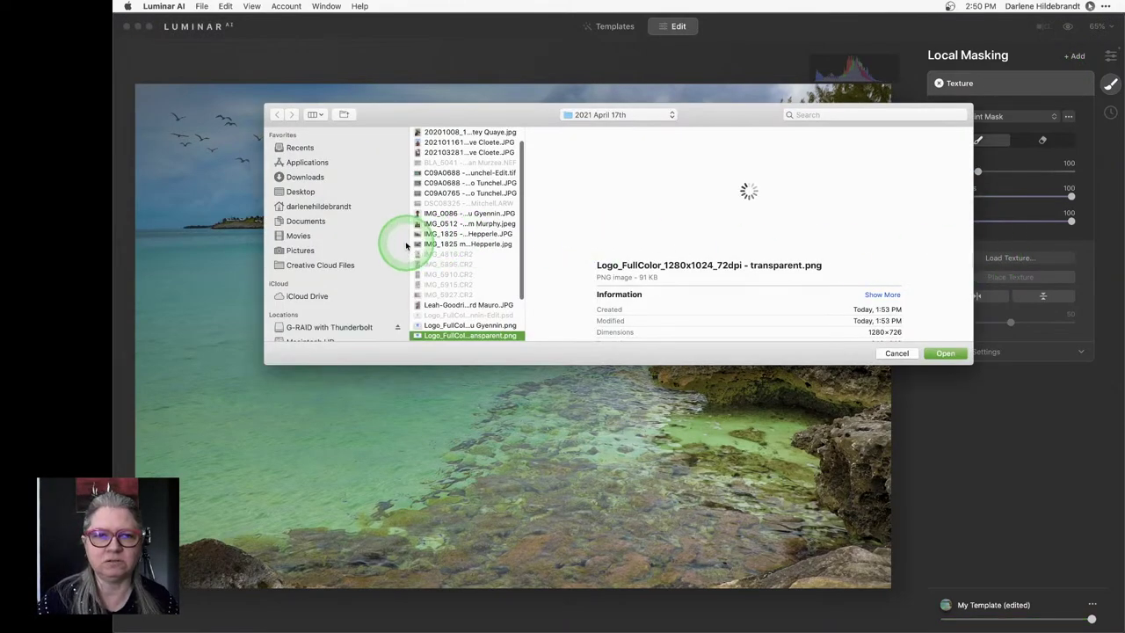
Navigate to the 40 high-res images folder in the Texture packs on the G-RAID drive
click(297, 326)
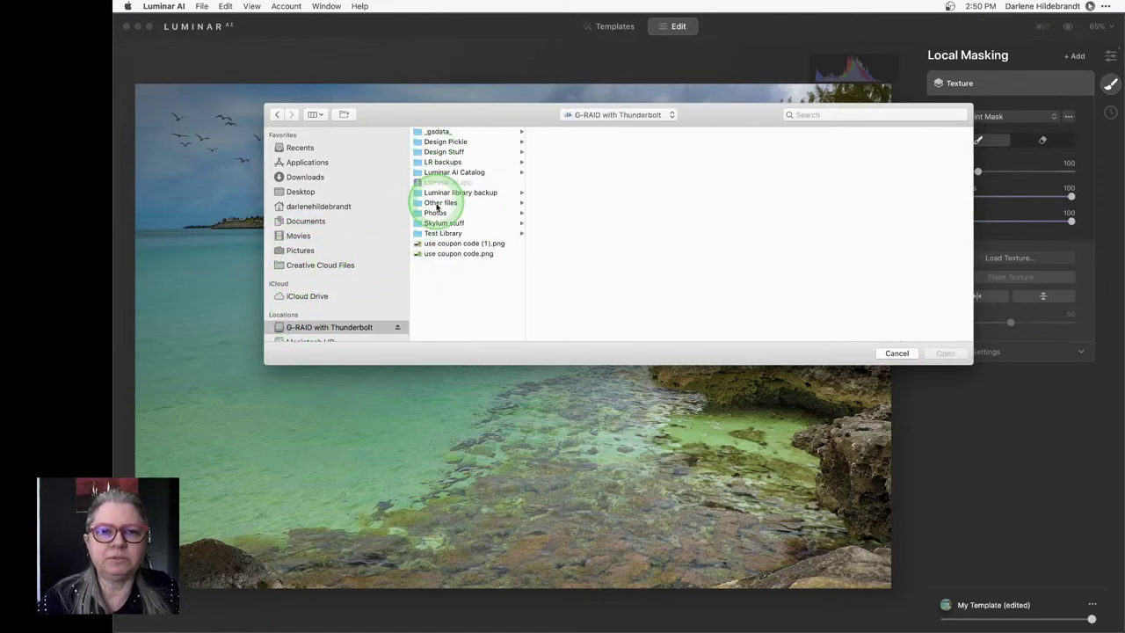
click(435, 213)
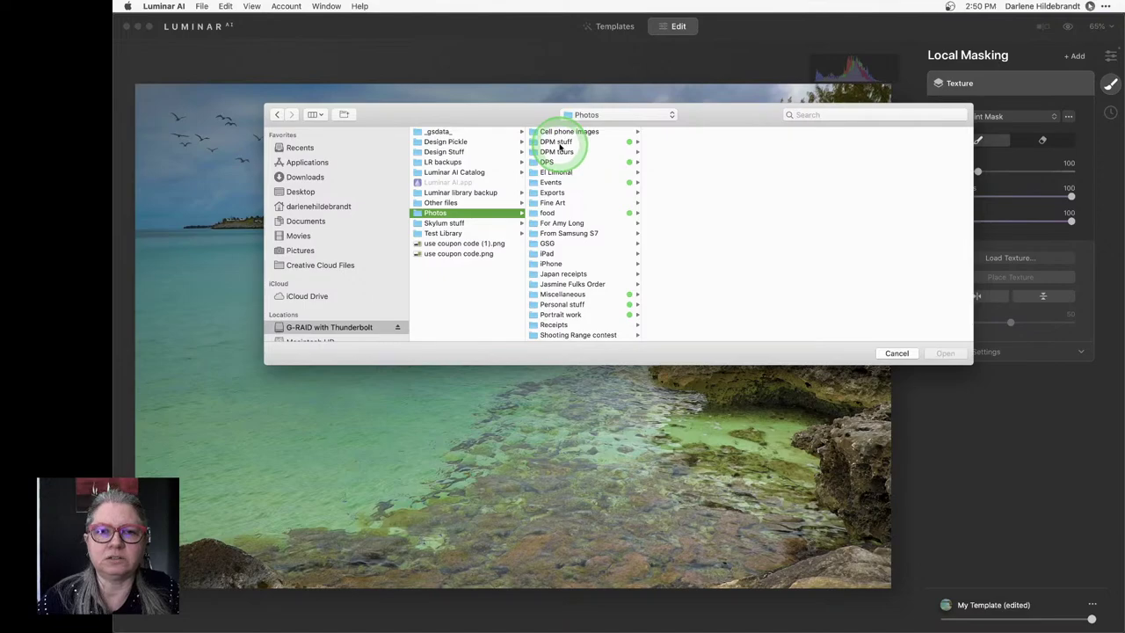
click(558, 143)
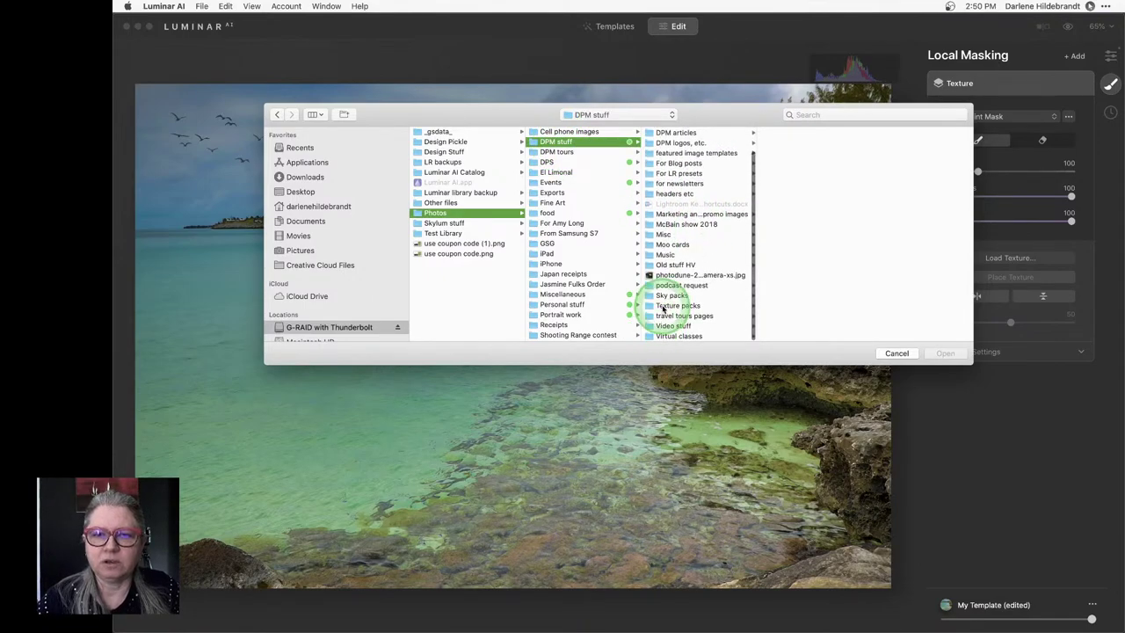
click(664, 305)
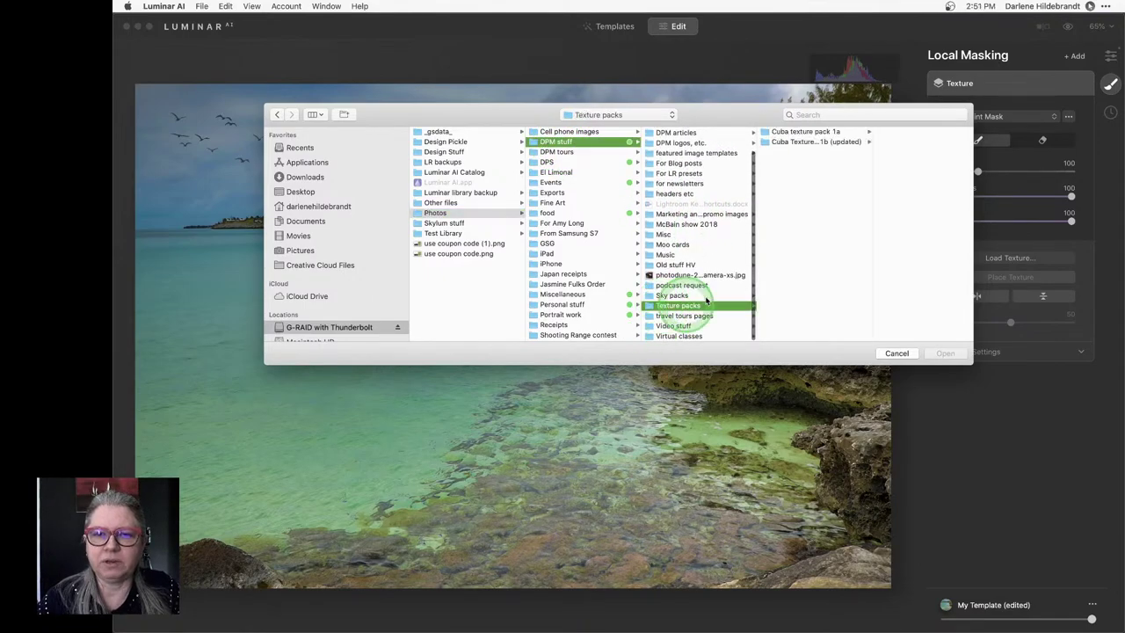
click(795, 144)
click(879, 132)
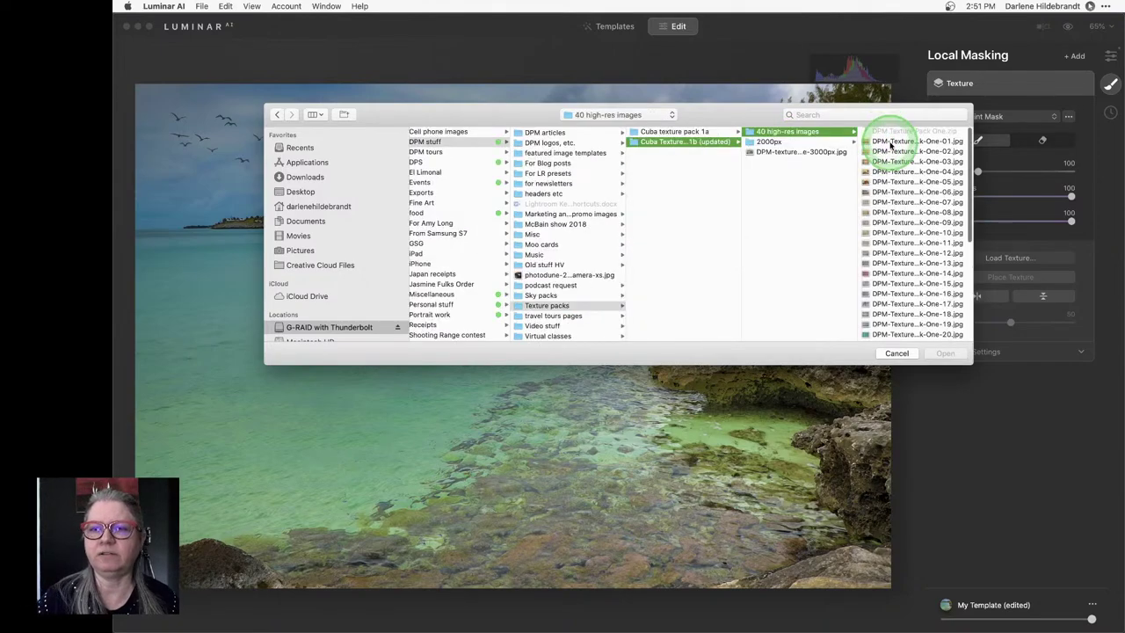
click(891, 142)
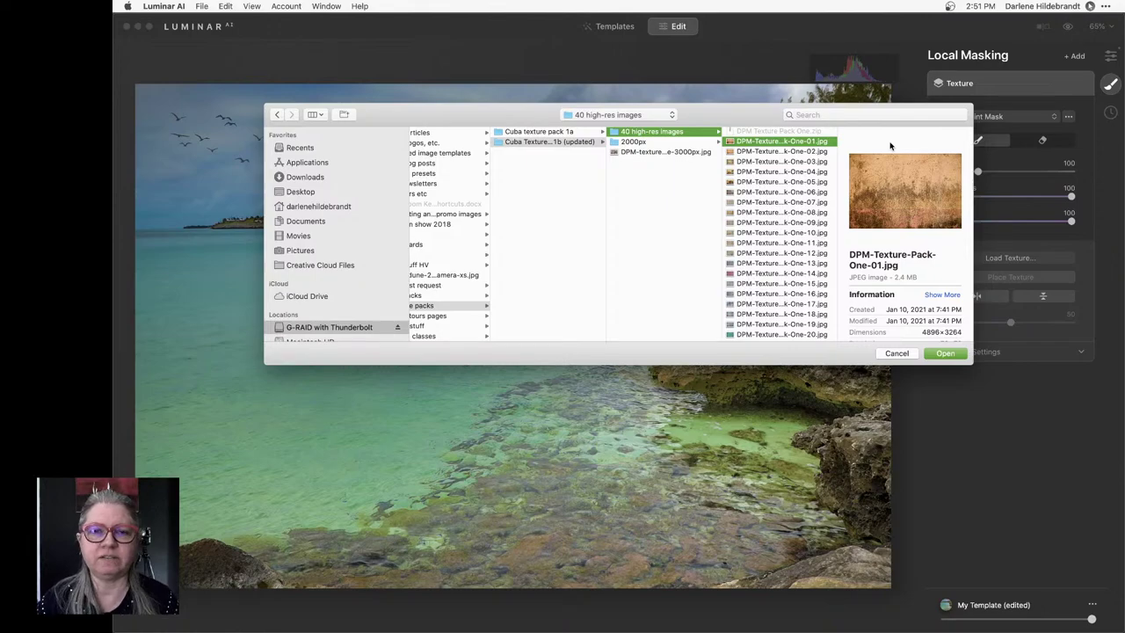
Preview the texture files with Quick Look and choose DPM-Texture-Pack-One-15.jpg
key(space)
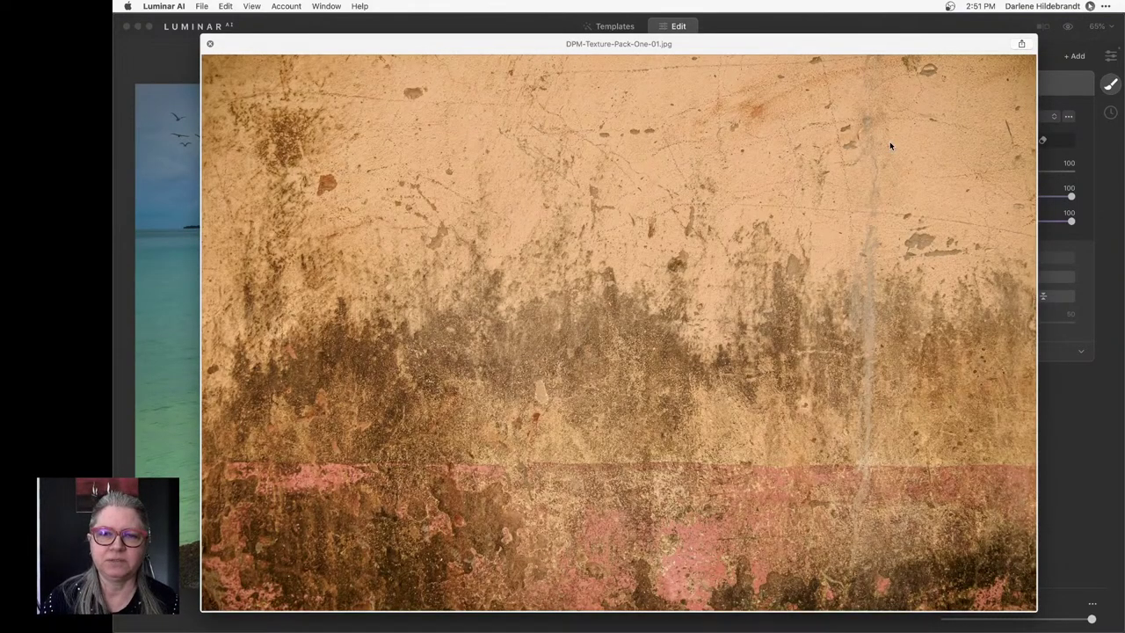
key(Down)
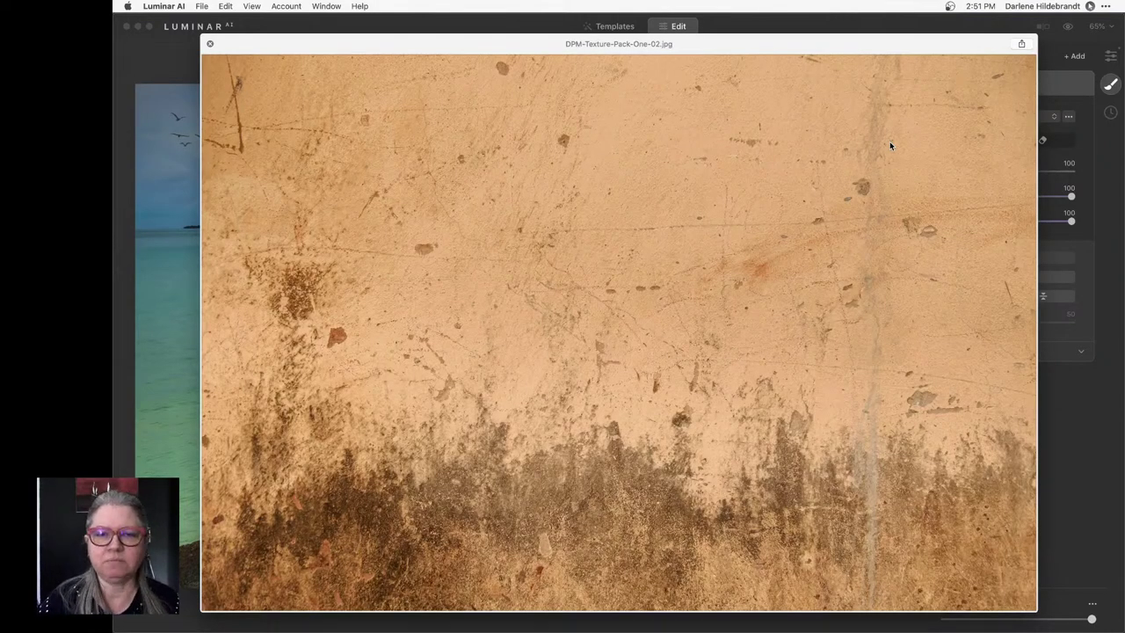
key(Down)
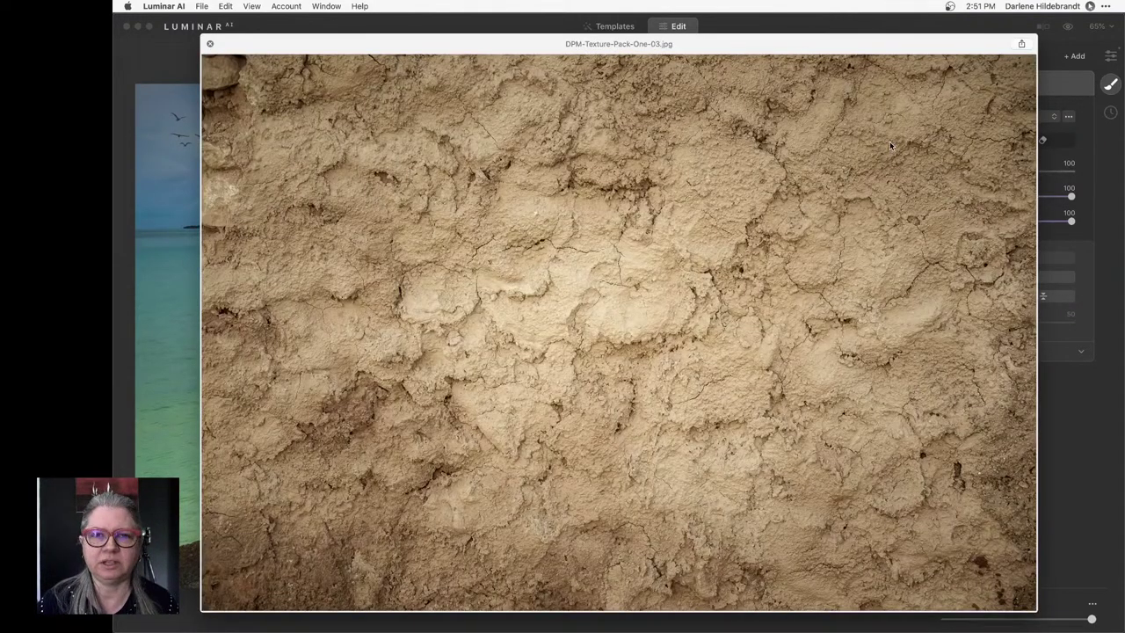
key(Down)
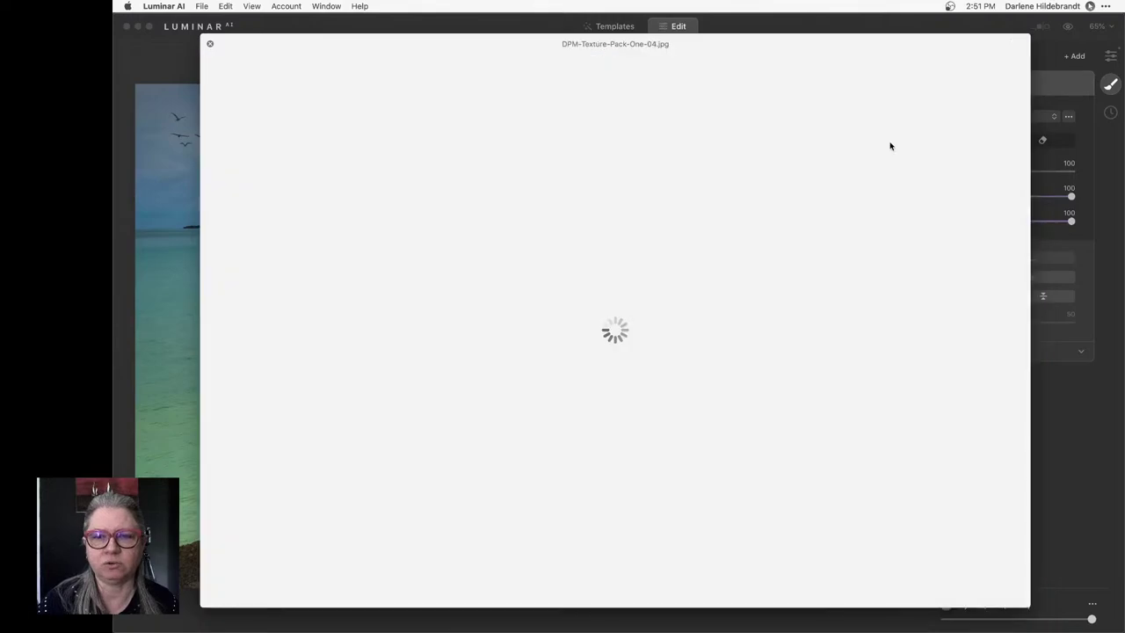
key(space)
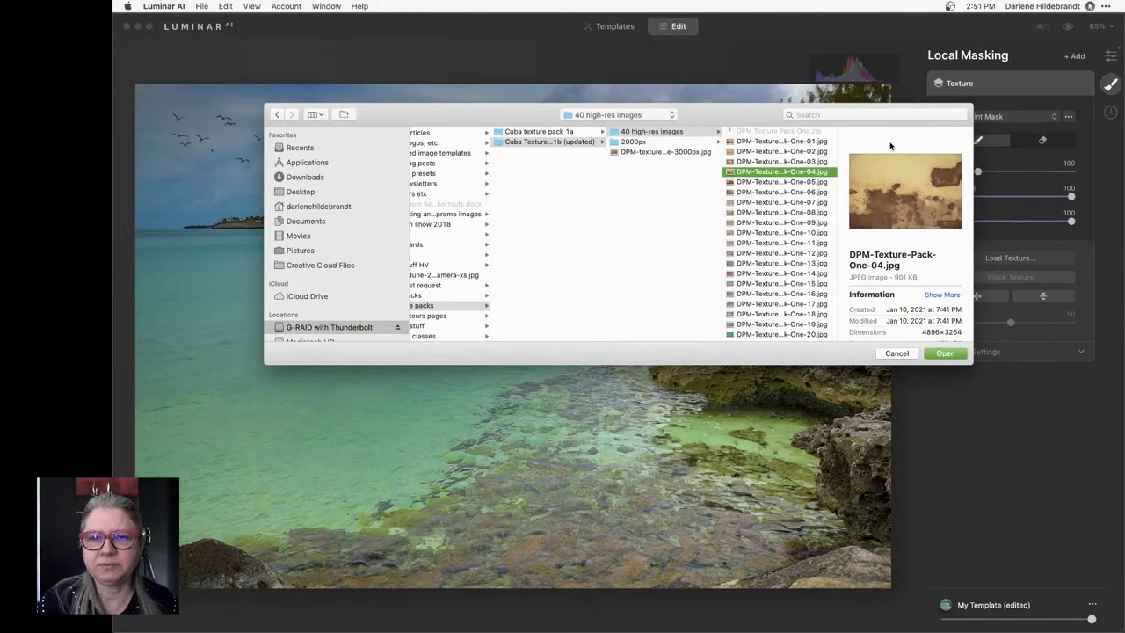
key(Down)
key(Down)
key(Down)
key(Down)
key(Down)
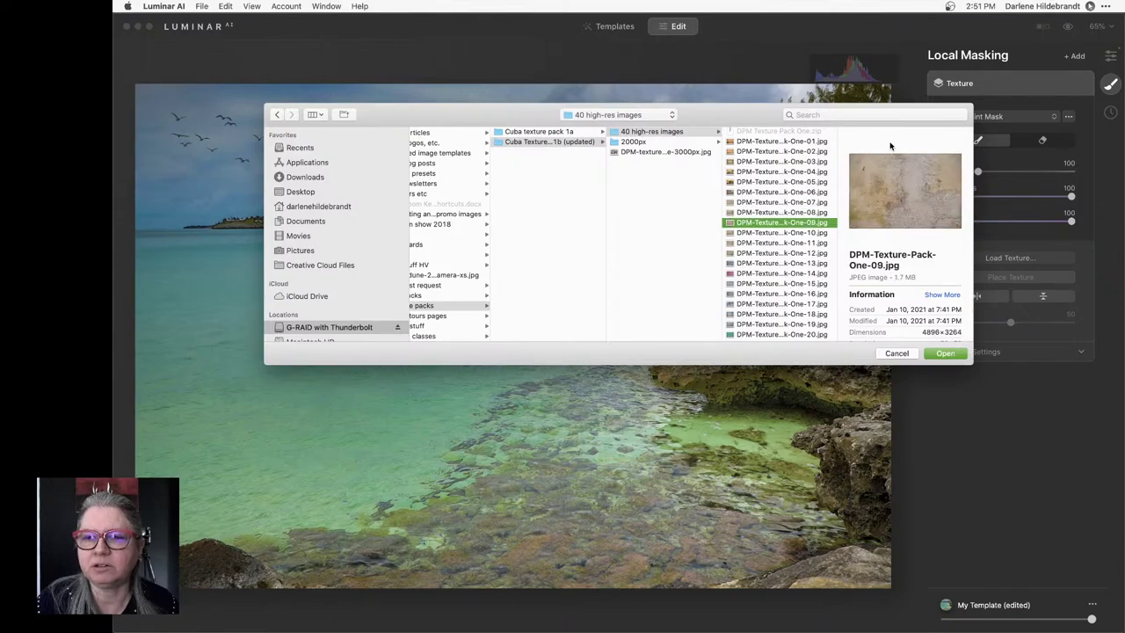
key(Down)
key(Down)
key(Down)
key(Down)
key(Down)
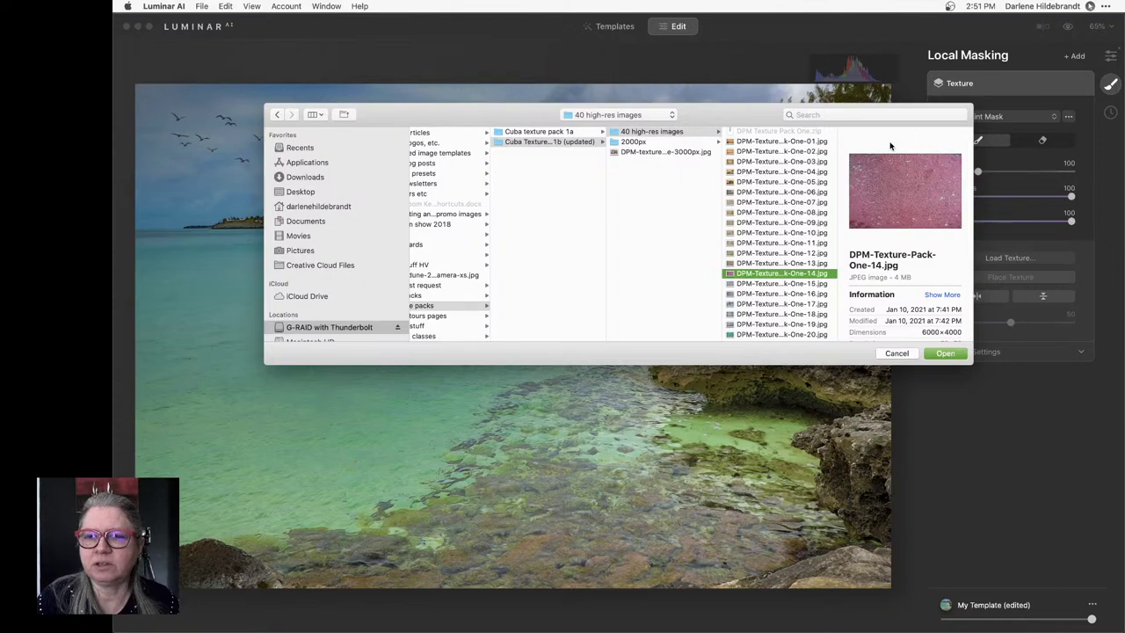
key(Down)
key(Up)
key(Up)
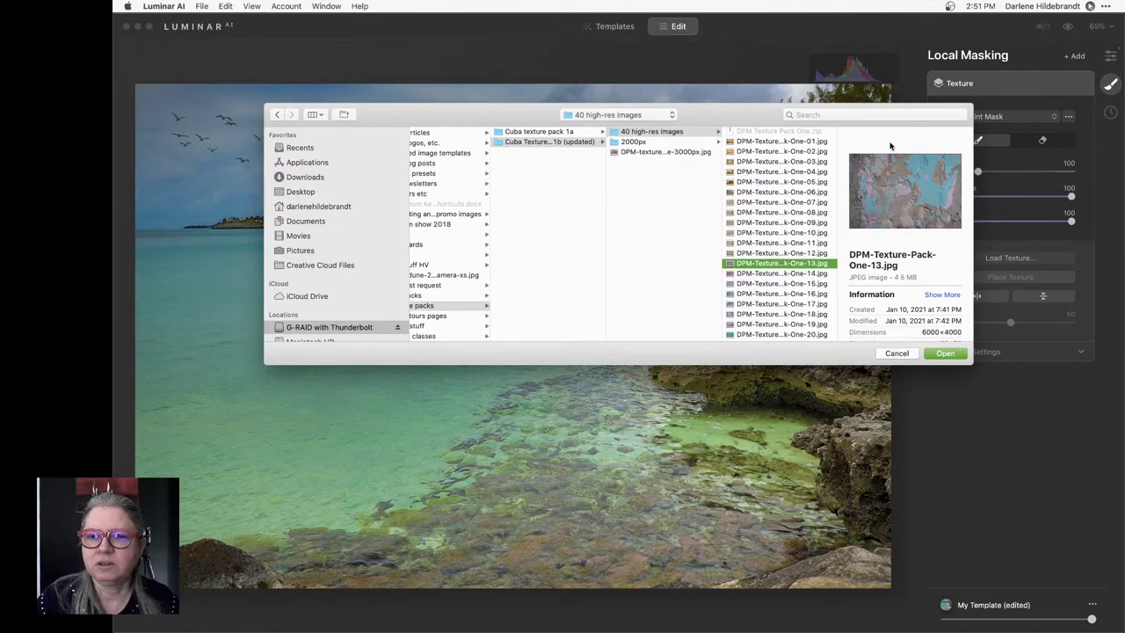
key(Down)
key(Down)
key(Down)
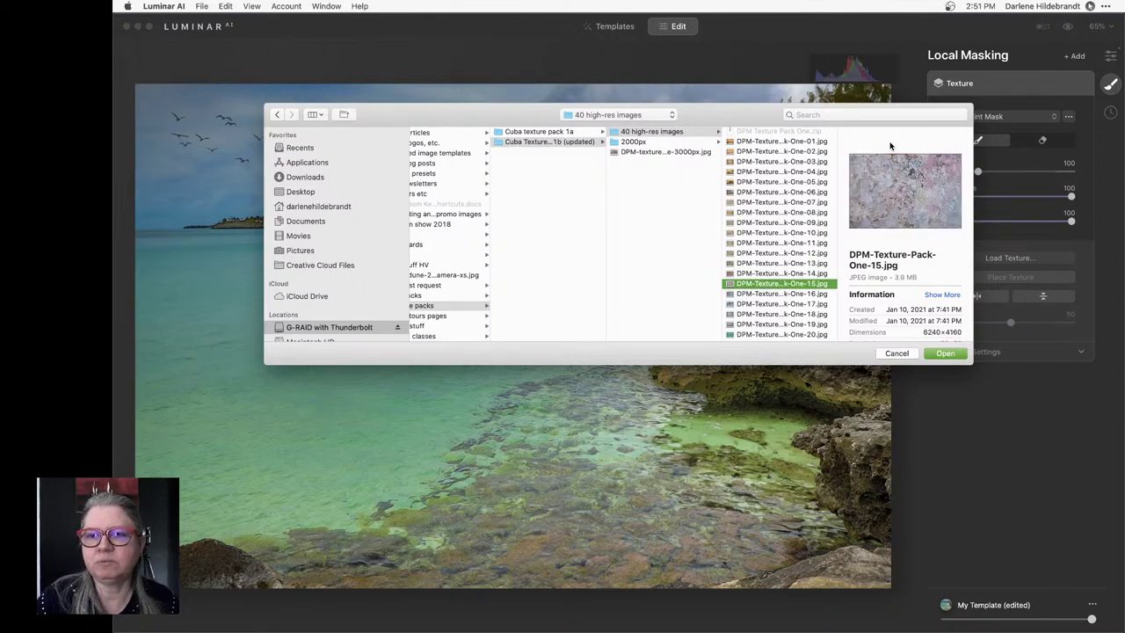
key(Up)
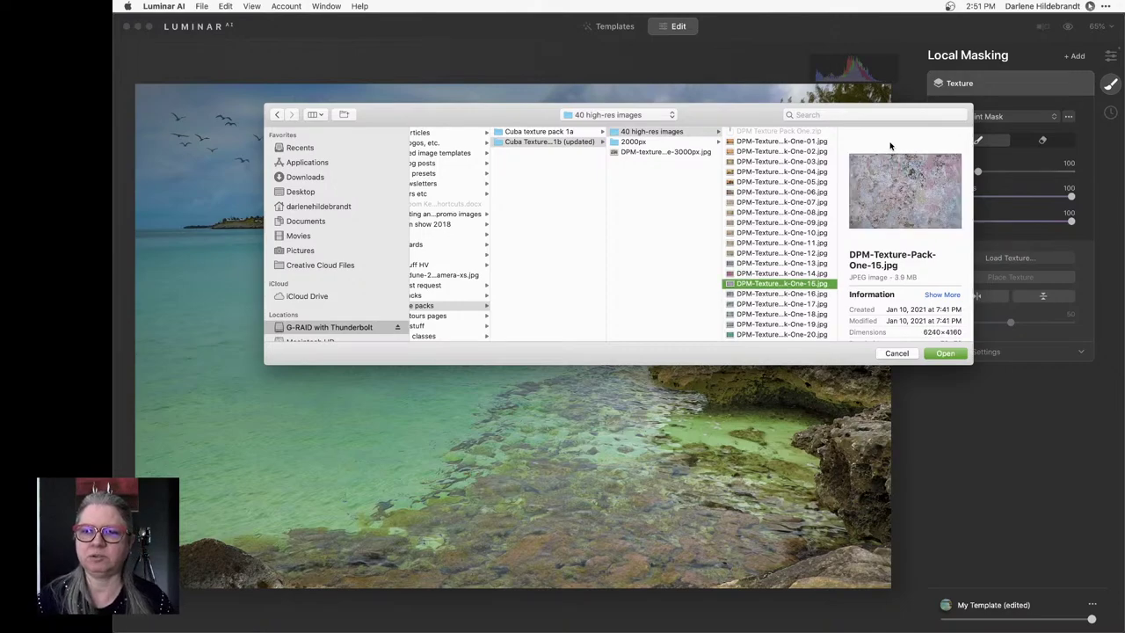
key(space)
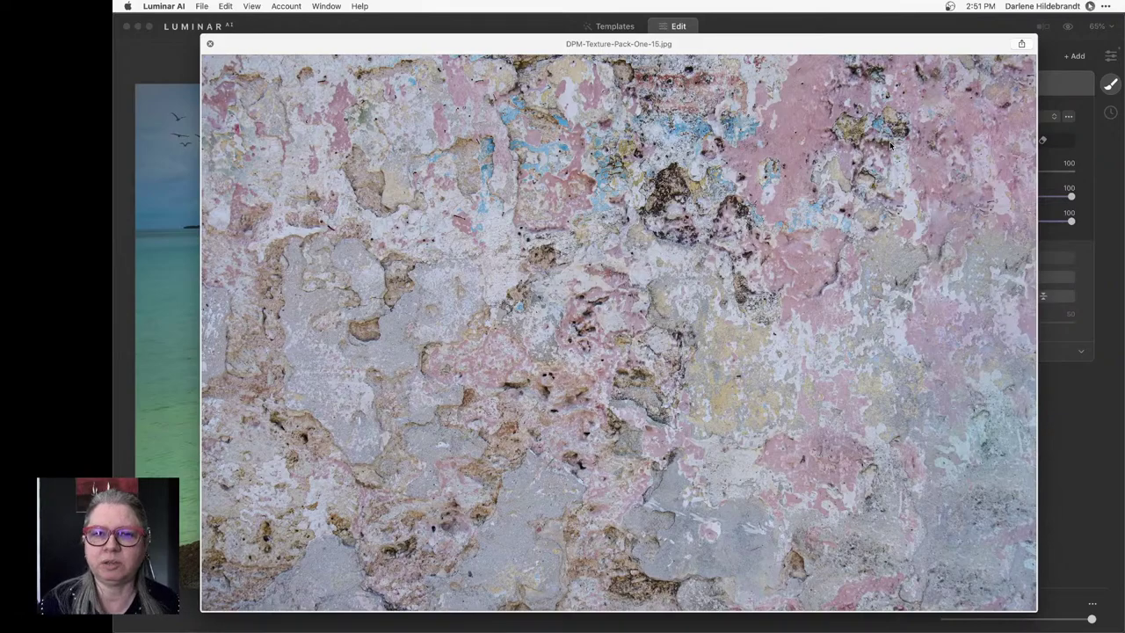
key(space)
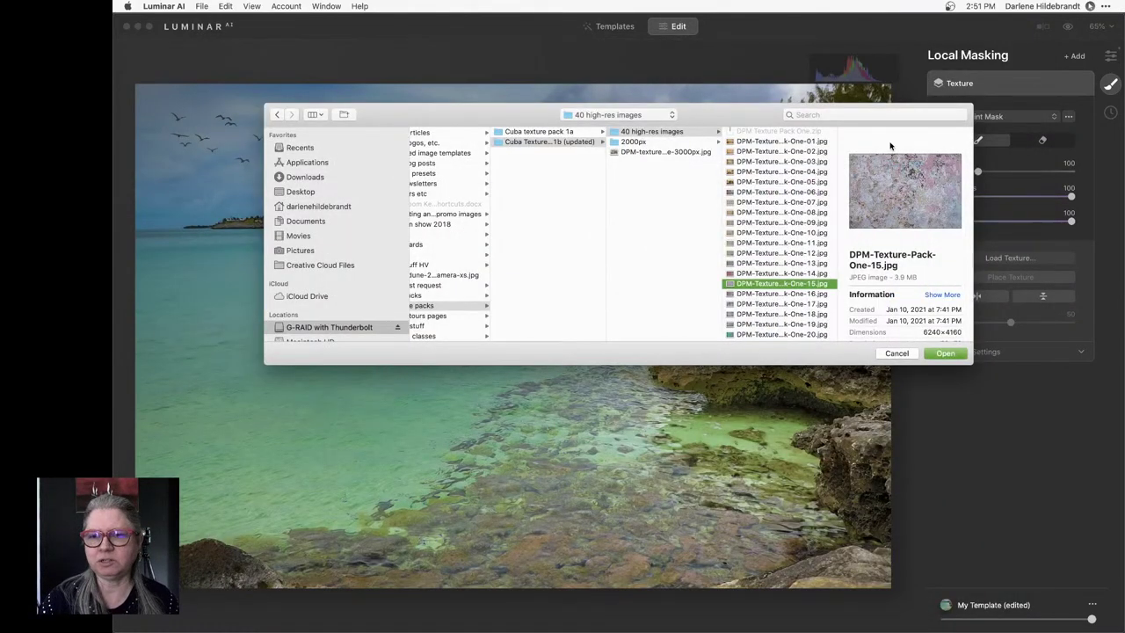
key(Return)
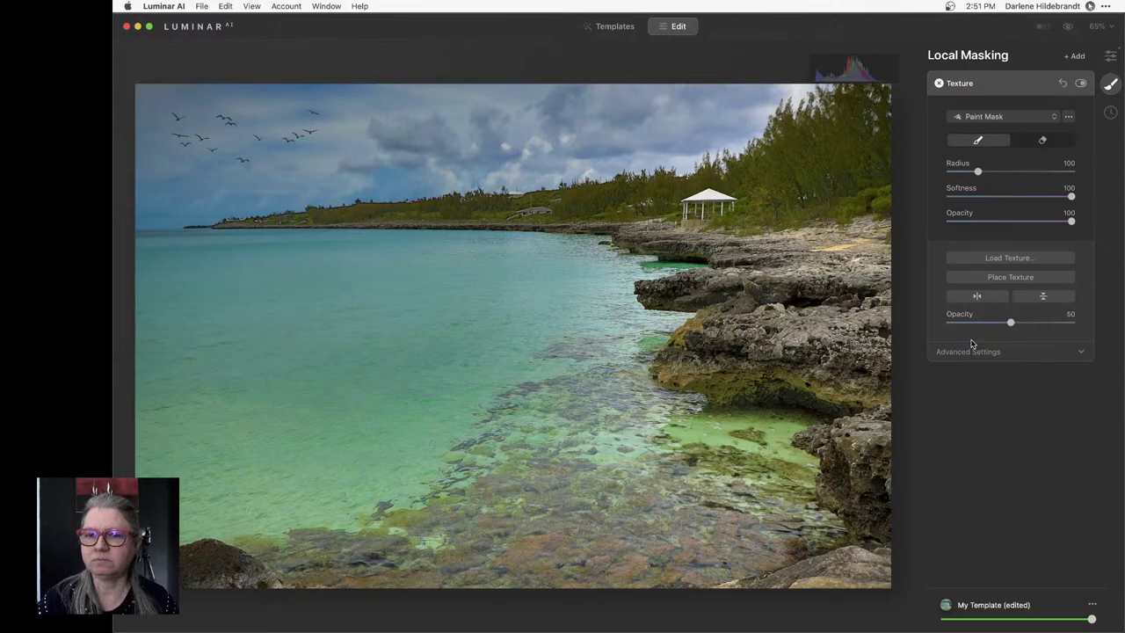
Confirm texture 15 via Load Texture and expand its Advanced Settings
click(998, 258)
key(Return)
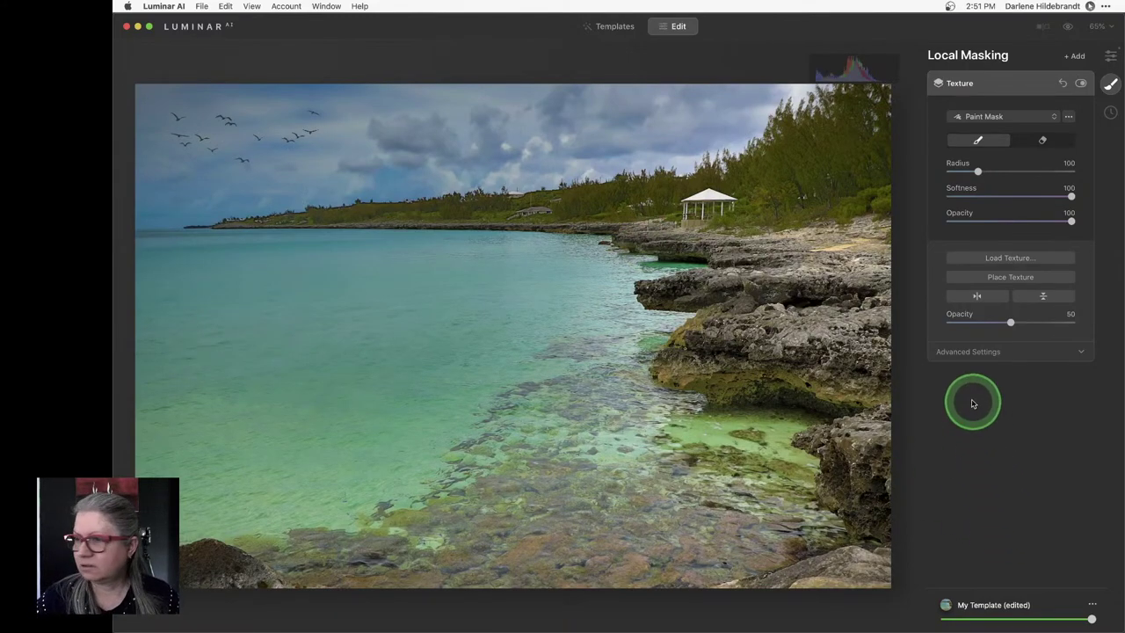
click(967, 353)
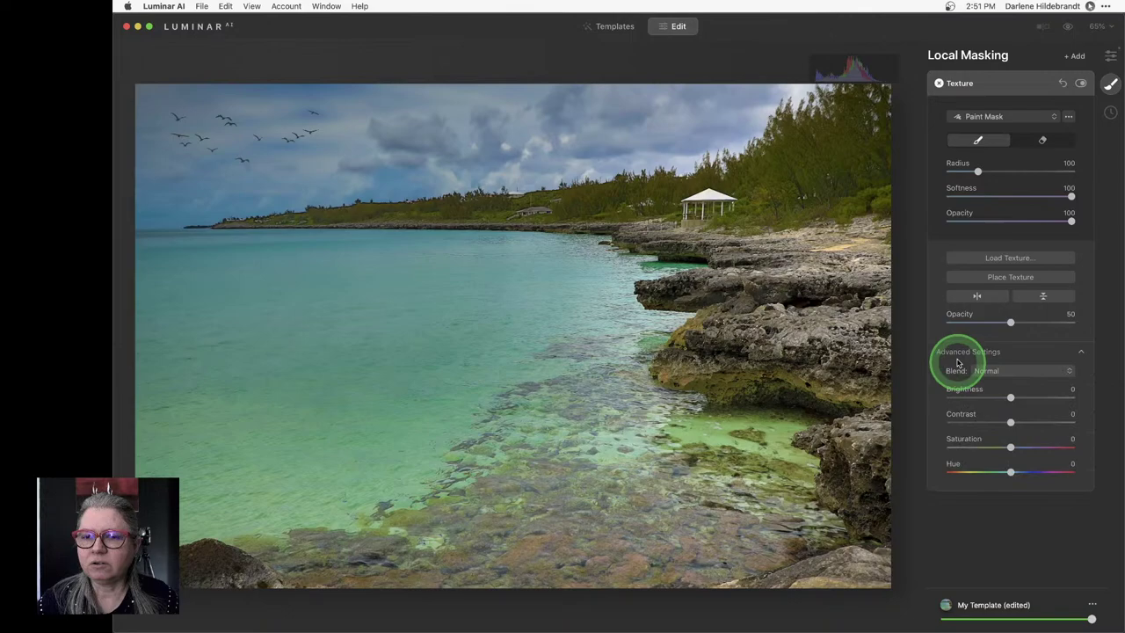
Load the plaster texture and compare opacity strengths, settling at 84
click(989, 259)
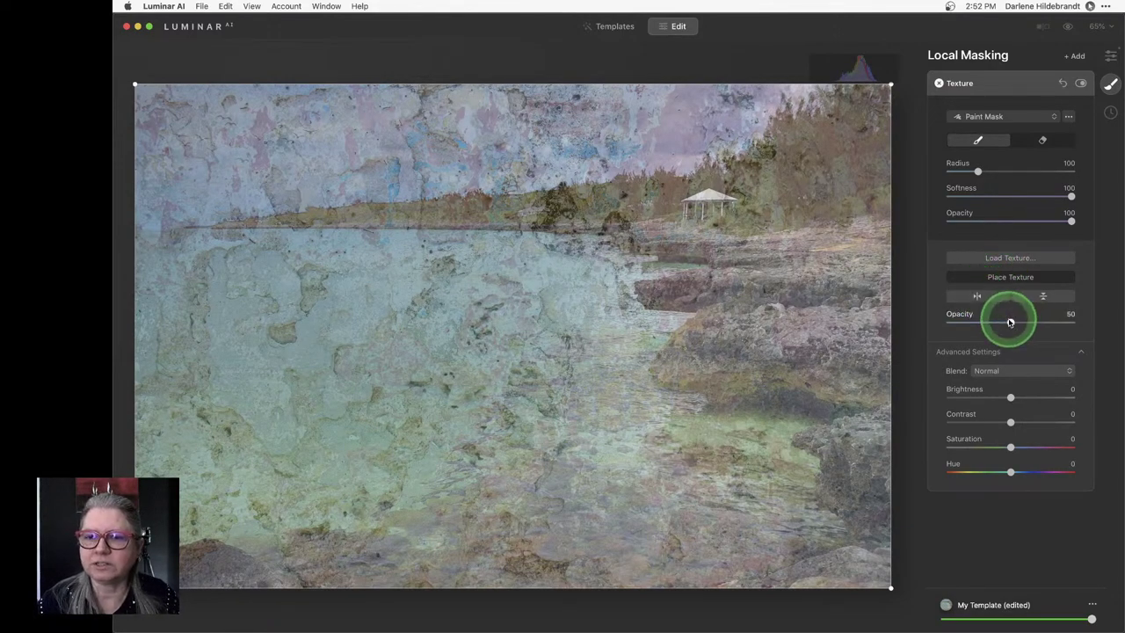
drag(1011, 322, 1096, 320)
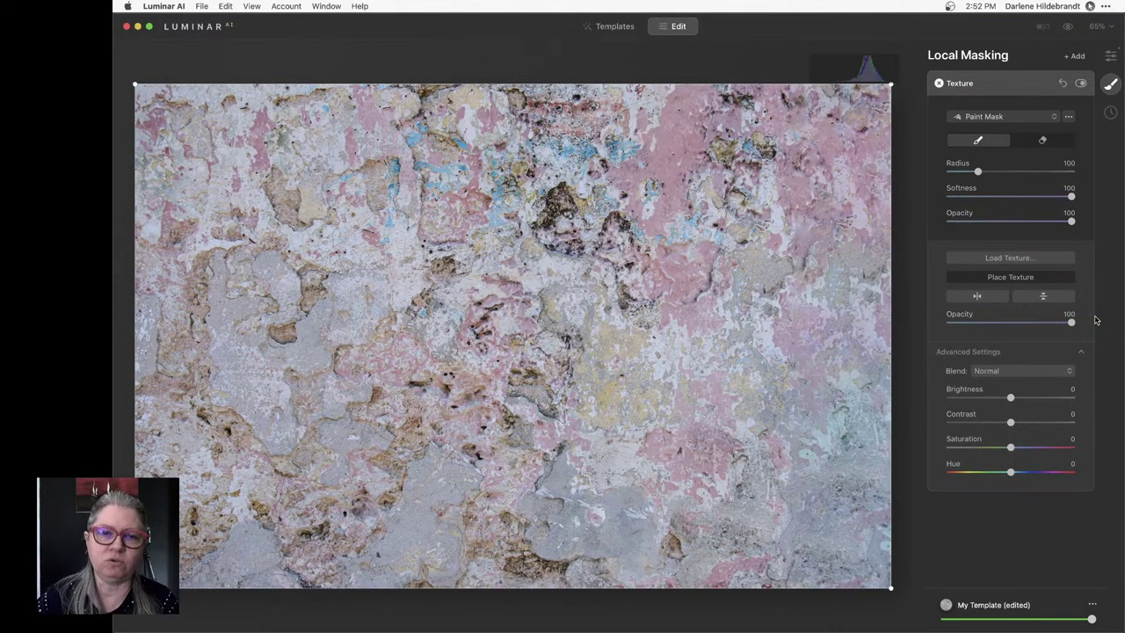
drag(1096, 320, 950, 330)
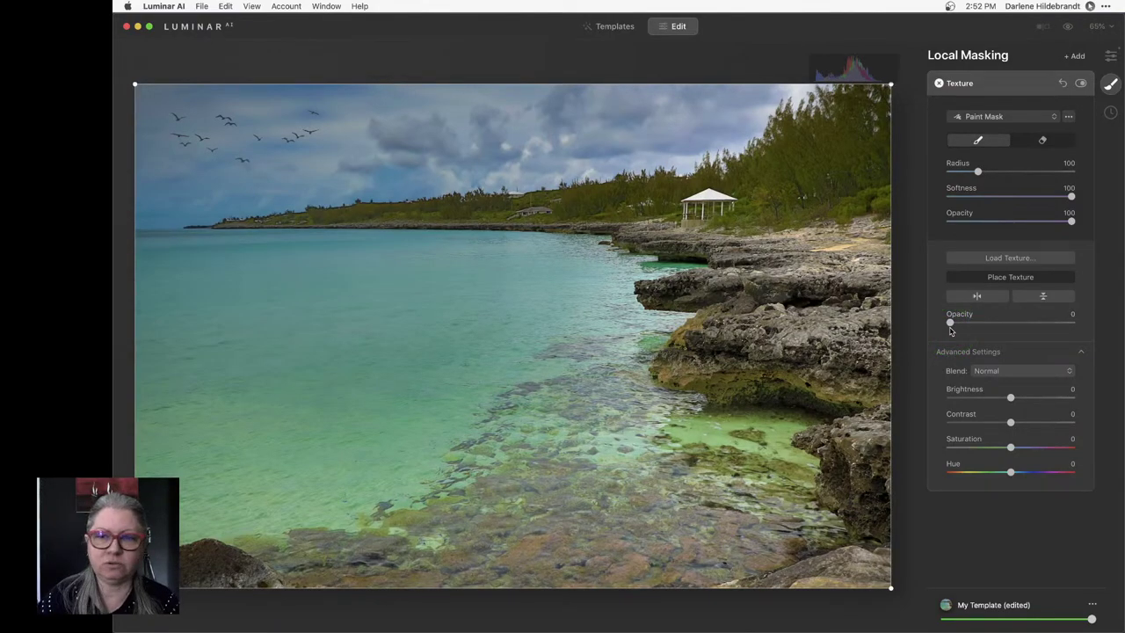
drag(950, 327, 1012, 325)
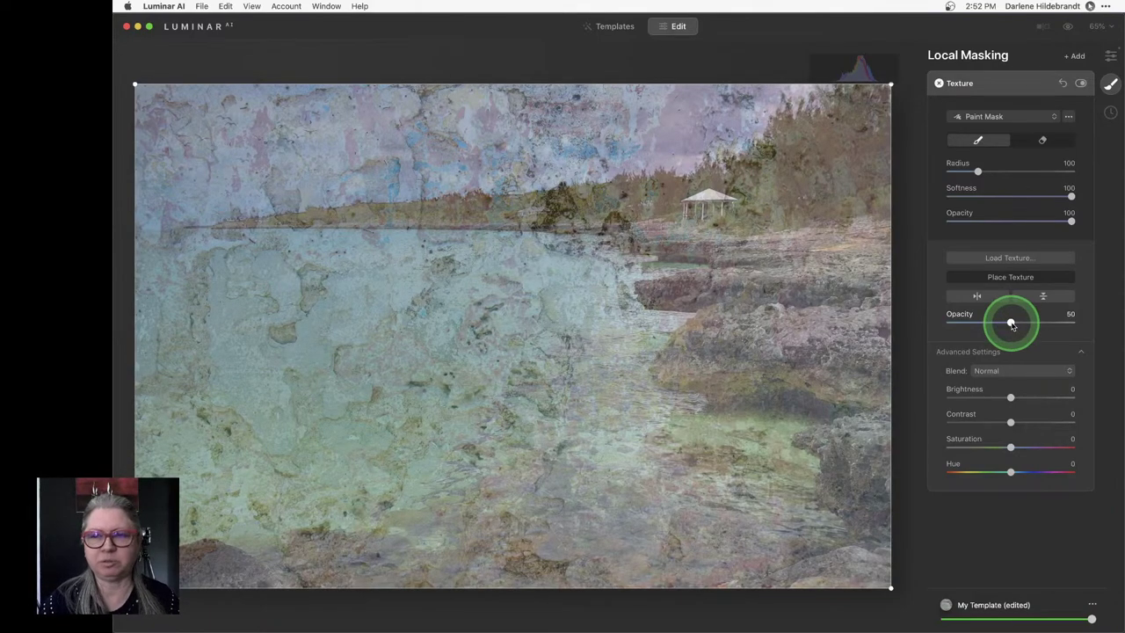
click(1011, 325)
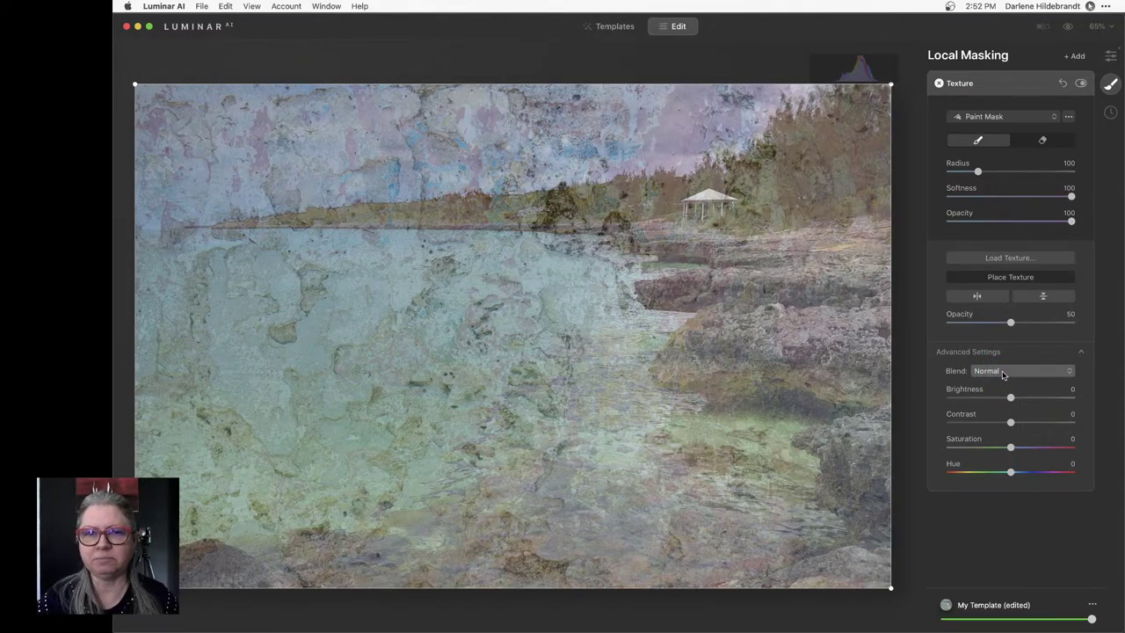
drag(1011, 322, 1052, 323)
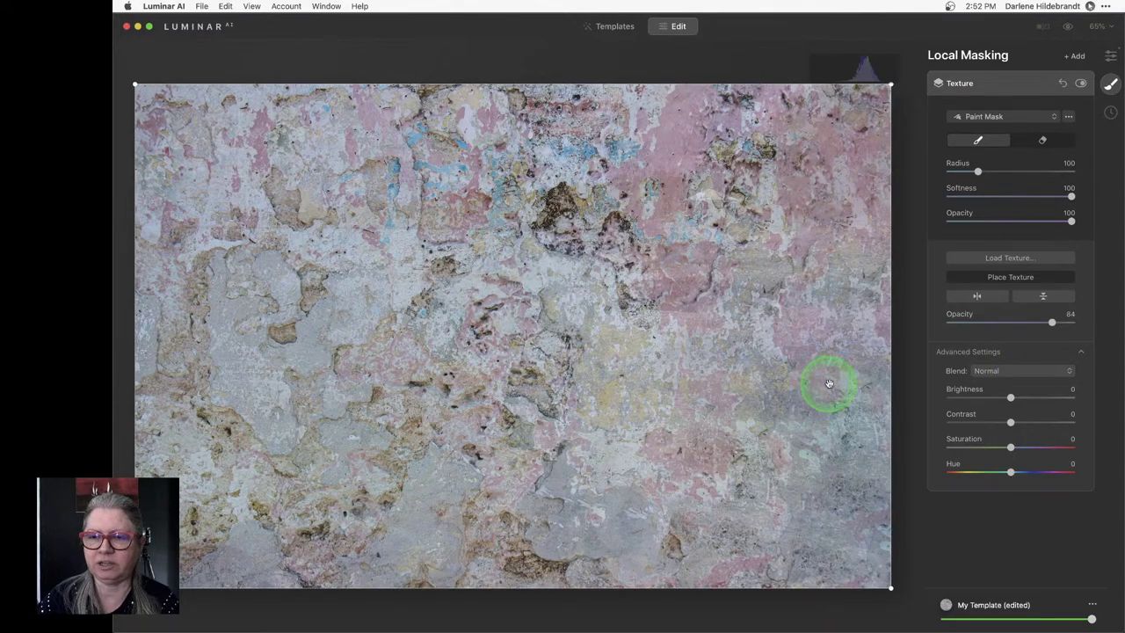
Preview blend modes, set the texture to Overlay, and lower its opacity to 48
click(999, 370)
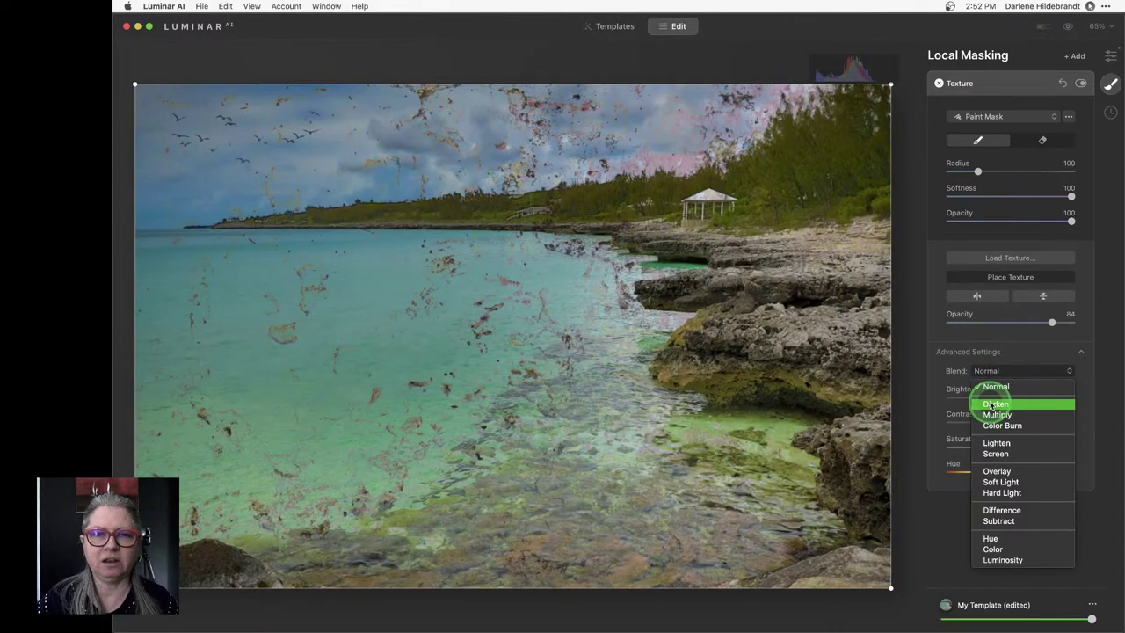
click(995, 405)
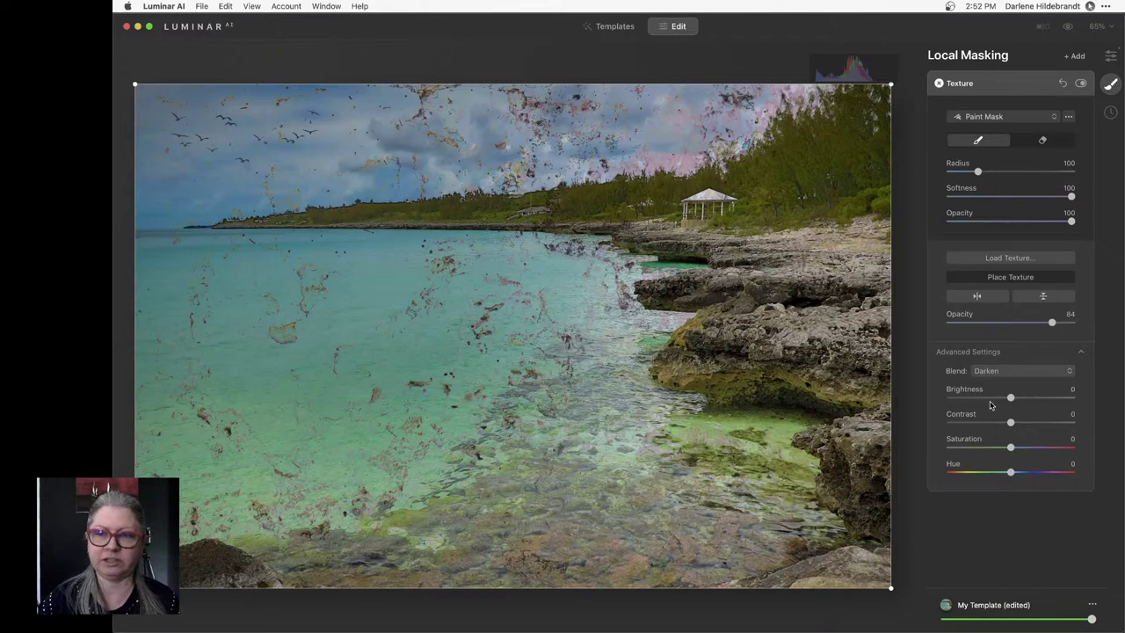
click(987, 371)
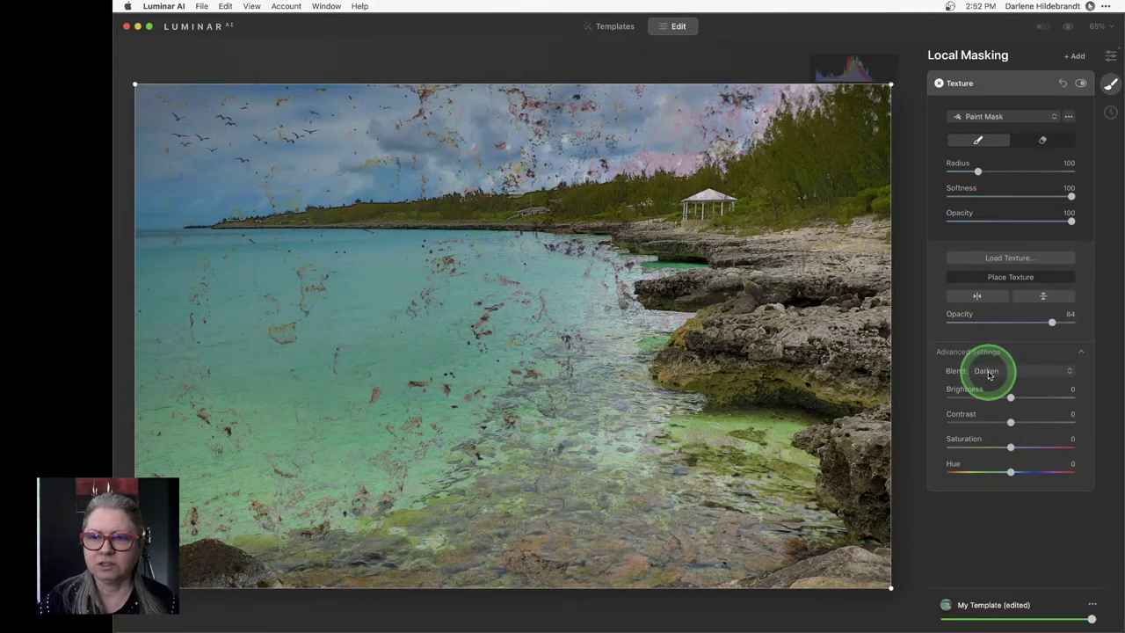
drag(990, 374, 996, 427)
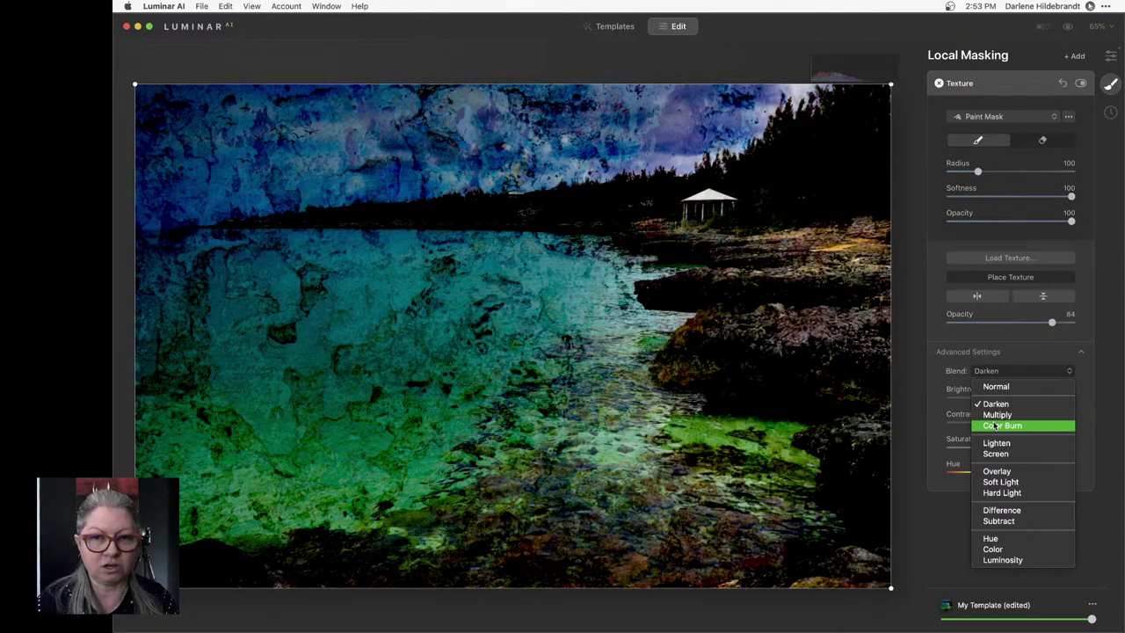
mouse_move(994, 426)
mouse_down()
mouse_move(996, 415)
mouse_move(995, 444)
mouse_up()
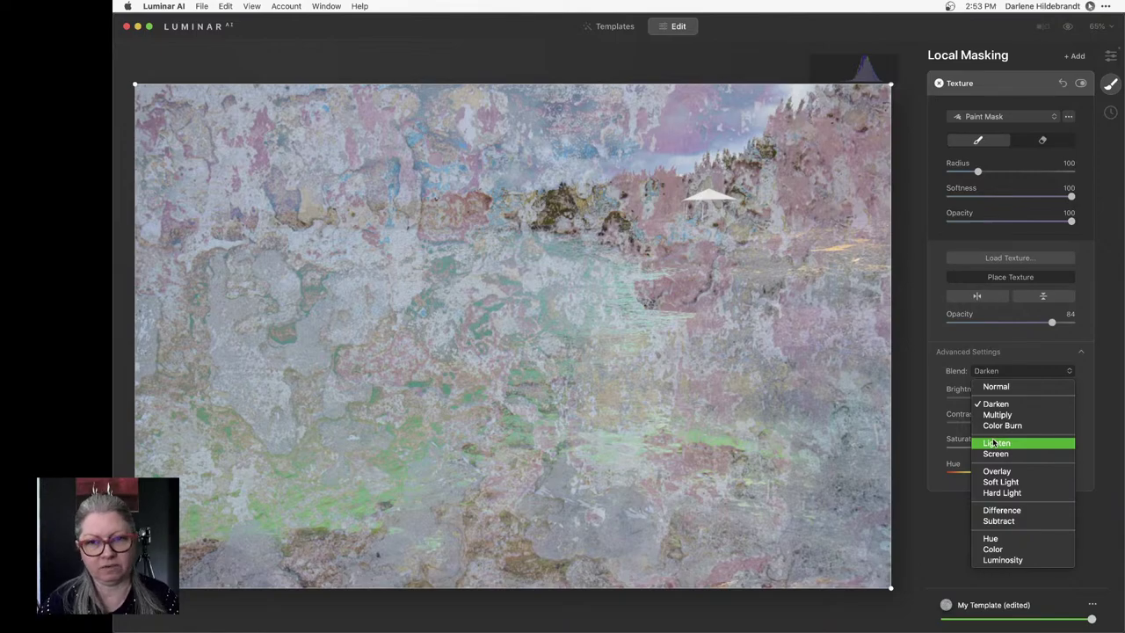
drag(994, 444, 992, 493)
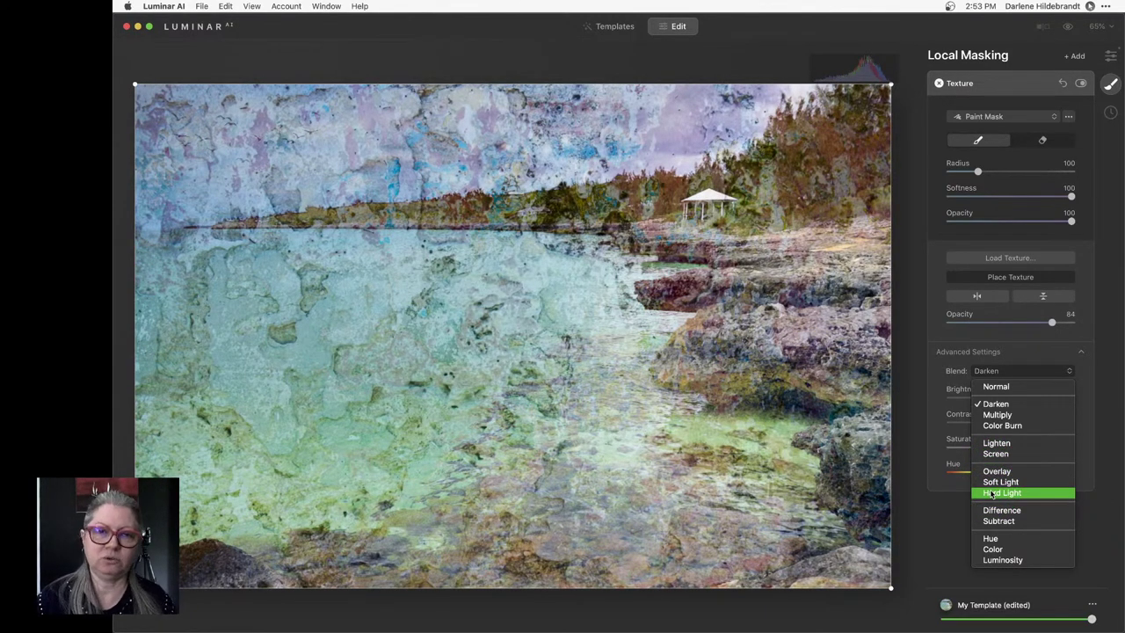
drag(993, 494, 989, 469)
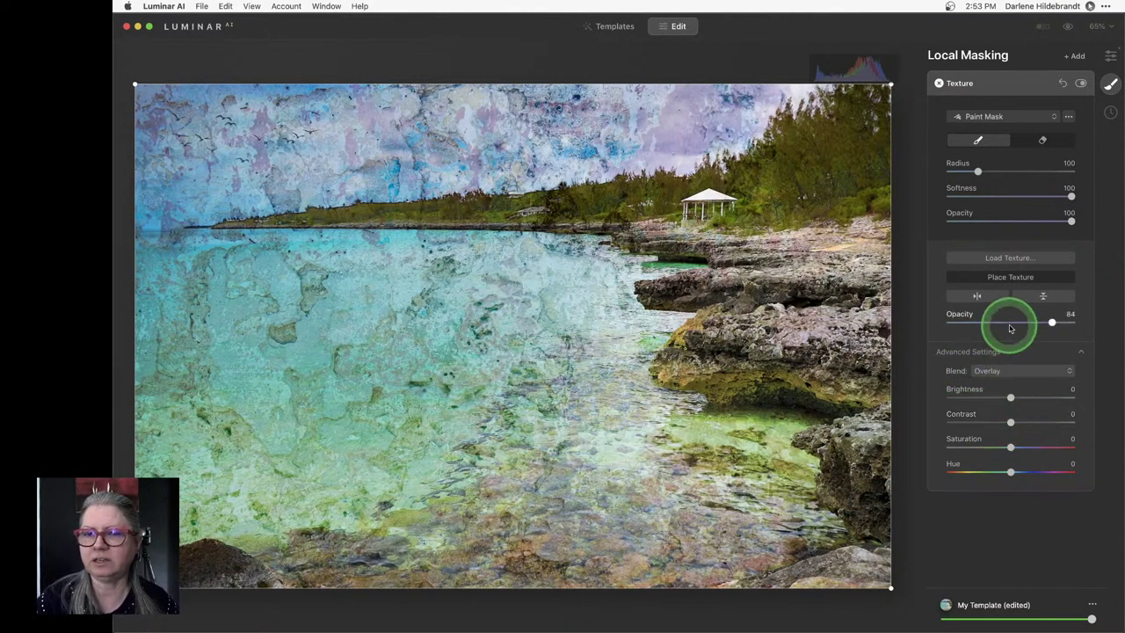
drag(1052, 322, 1008, 322)
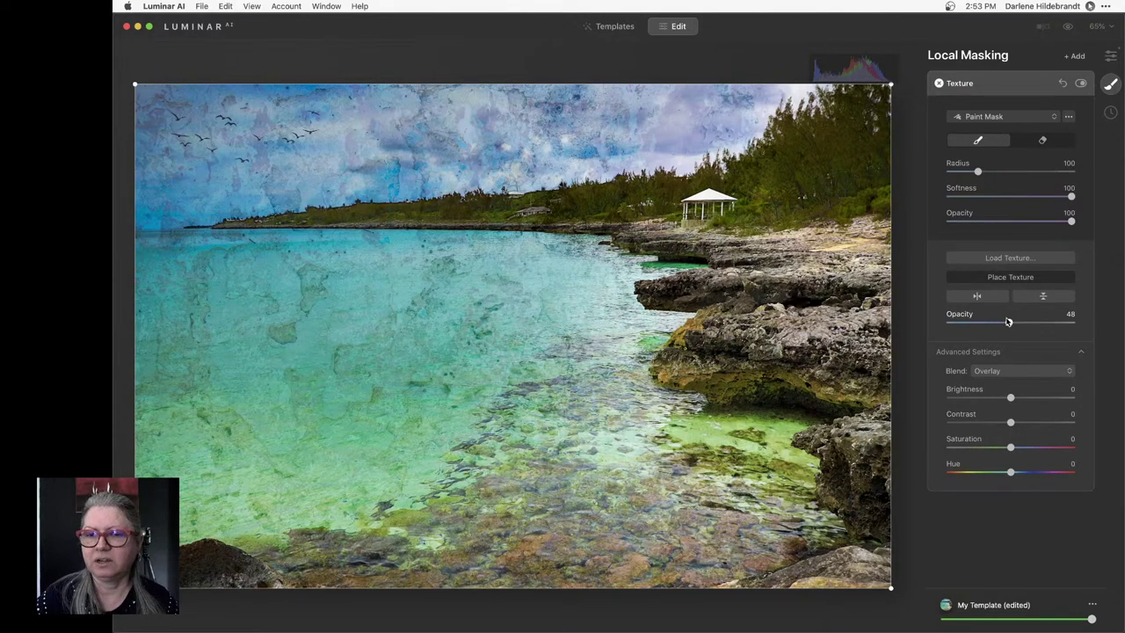
Set the texture's Contrast to -30 and Saturation to -74 after testing extremes
click(1011, 422)
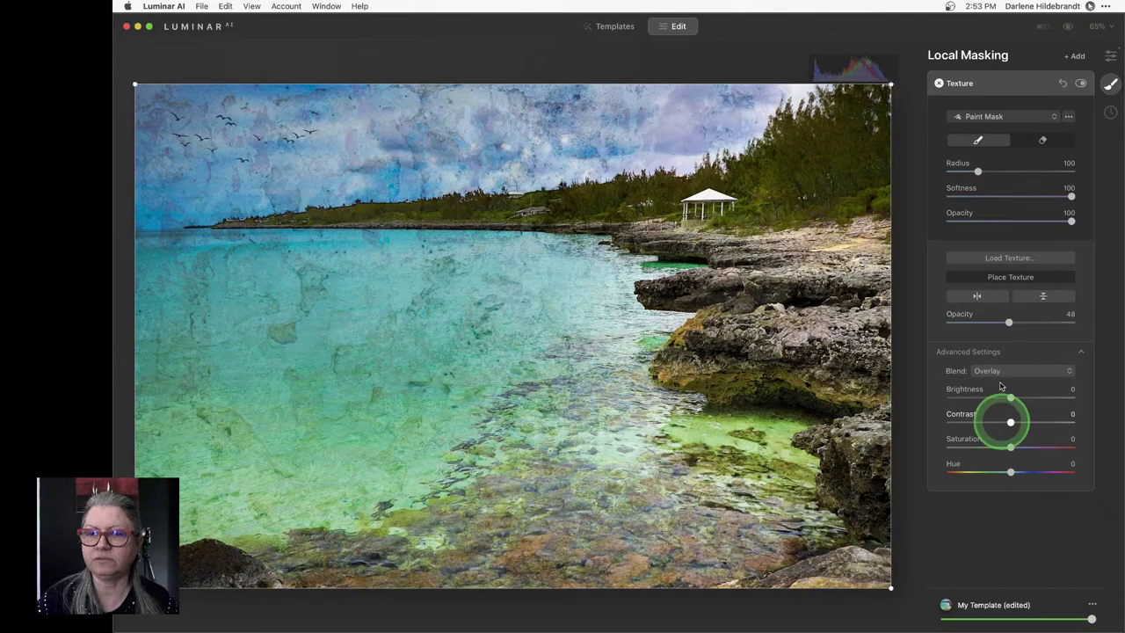
click(1010, 447)
mouse_move(1010, 446)
mouse_down()
mouse_move(967, 444)
mouse_move(1000, 448)
mouse_move(1011, 422)
mouse_move(996, 422)
mouse_move(1080, 419)
mouse_move(869, 412)
mouse_move(1100, 415)
mouse_move(993, 419)
mouse_move(994, 447)
mouse_move(1113, 438)
mouse_move(803, 427)
mouse_move(1121, 435)
mouse_move(836, 447)
mouse_up()
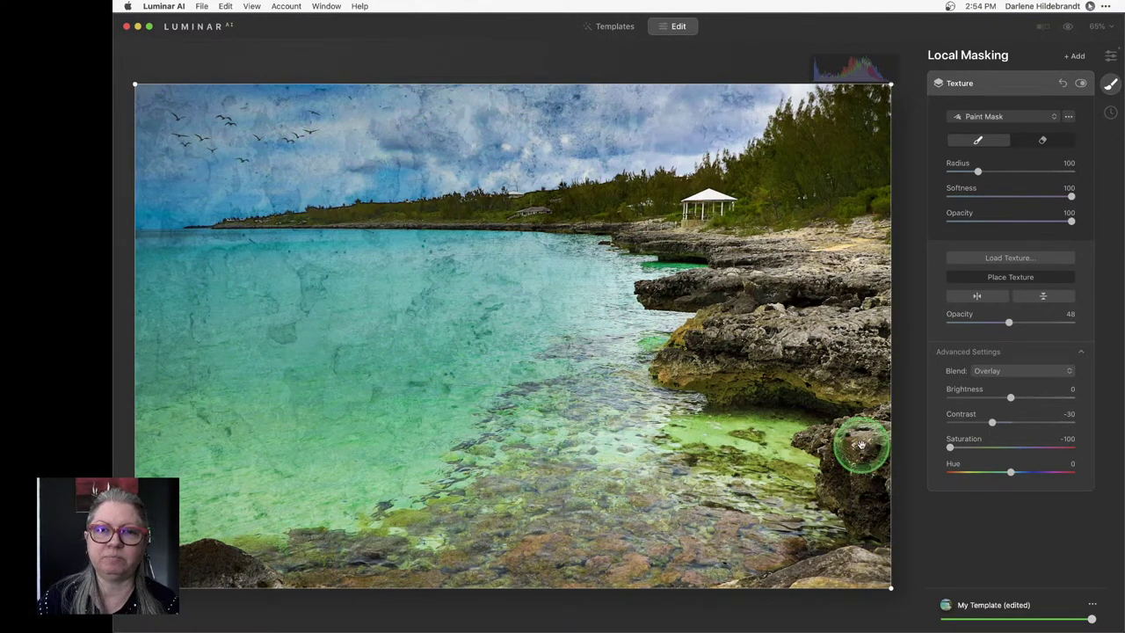
drag(951, 447, 1071, 448)
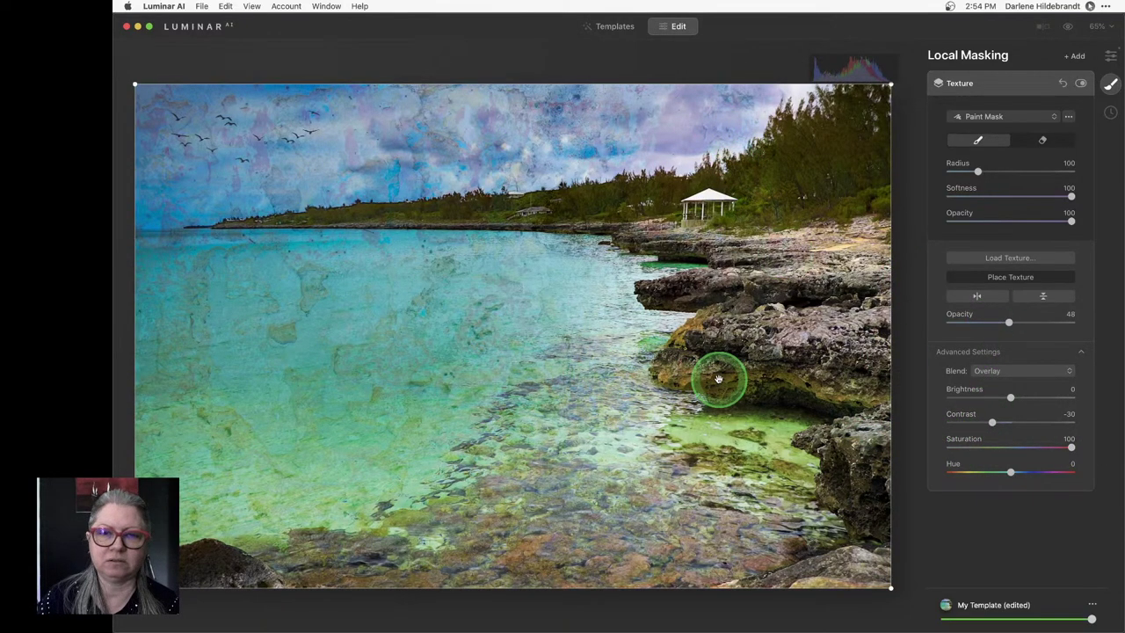
drag(962, 451, 965, 449)
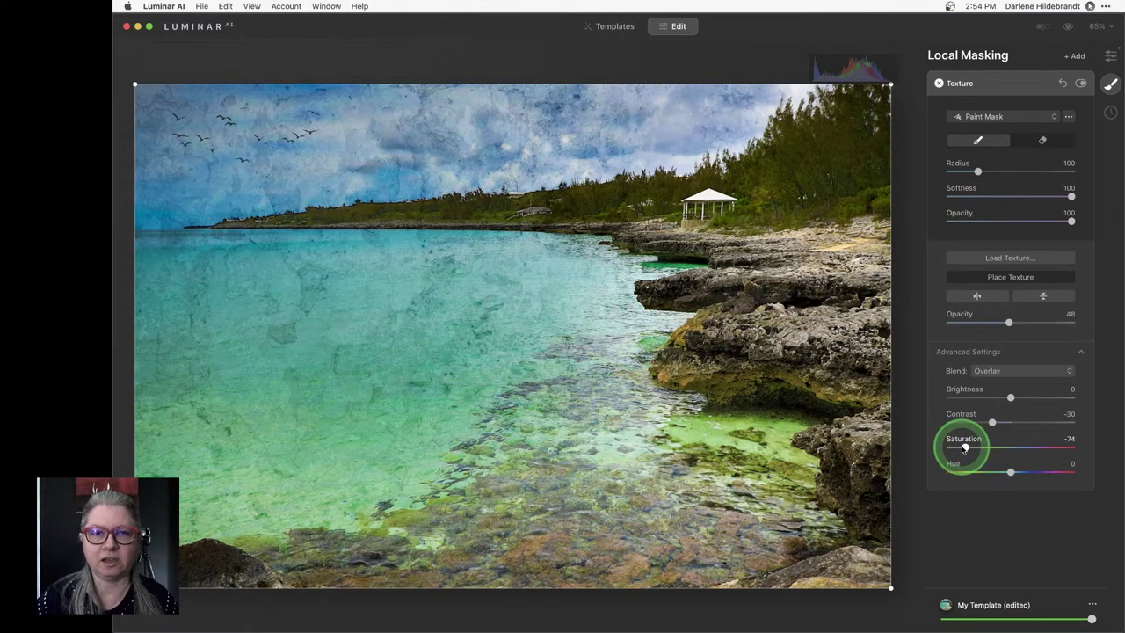
Flip the texture horizontally and vertically, then lower its opacity from 48 to 36
click(976, 296)
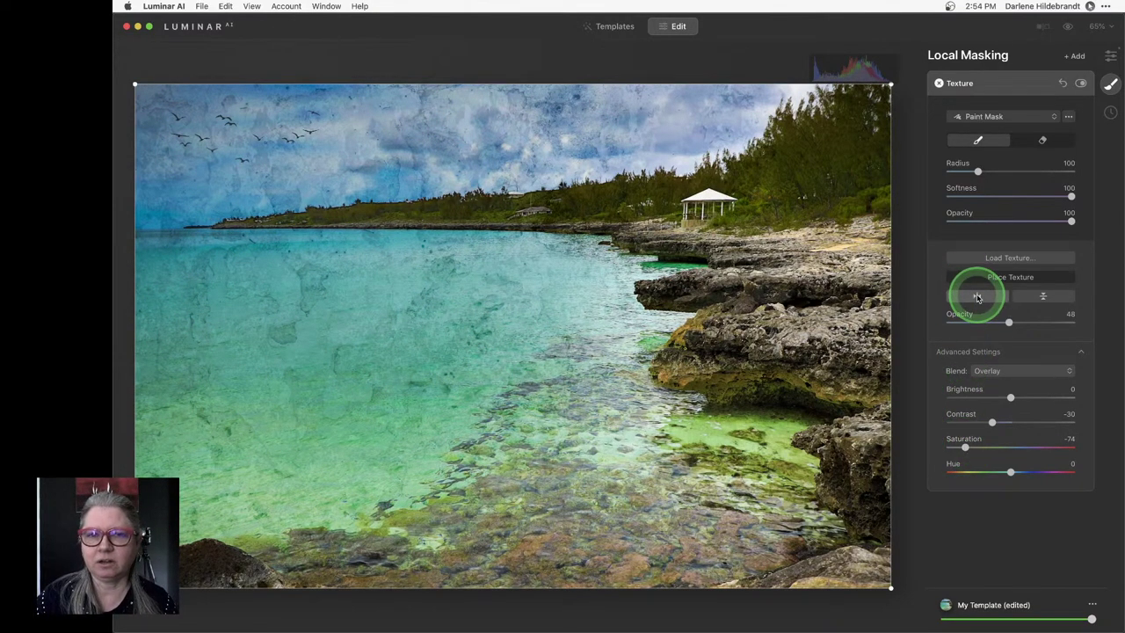
click(976, 296)
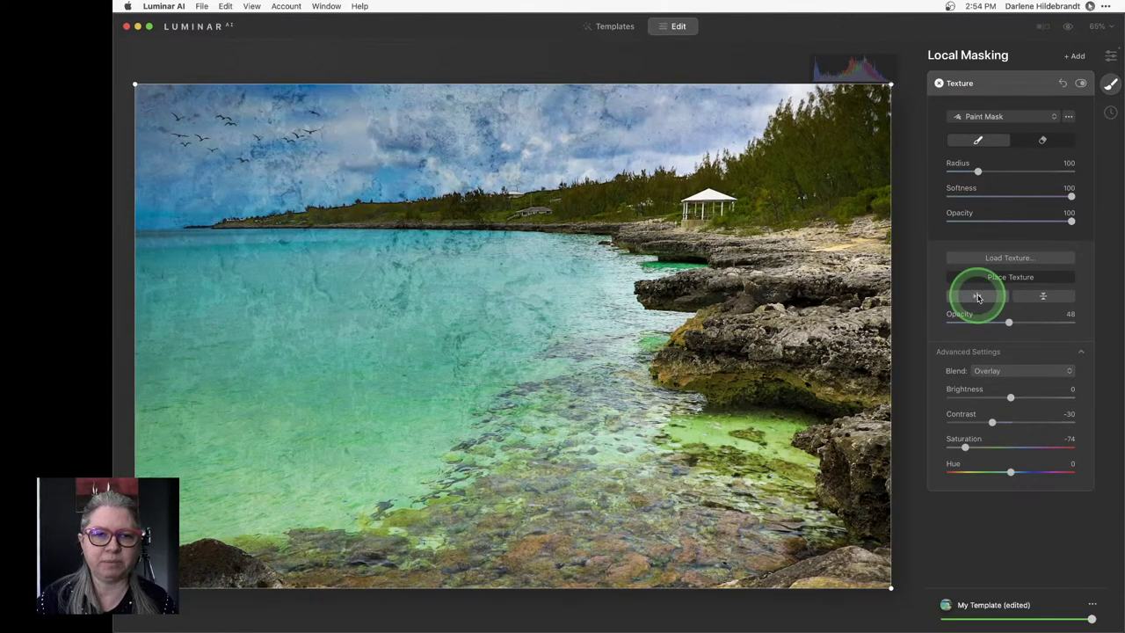
click(1043, 298)
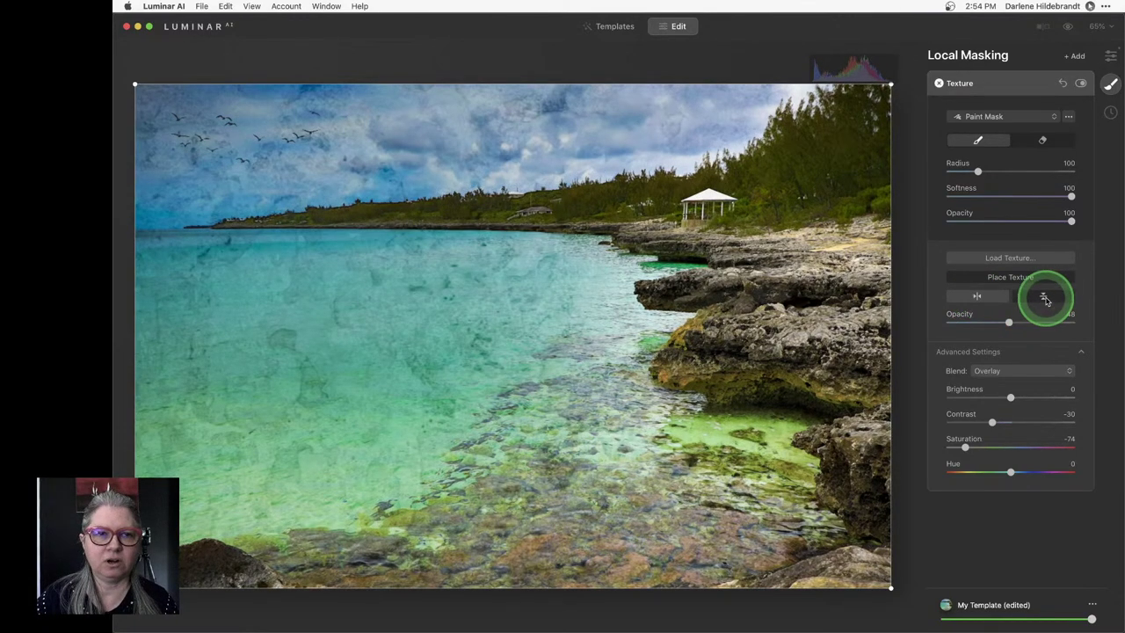
click(1045, 300)
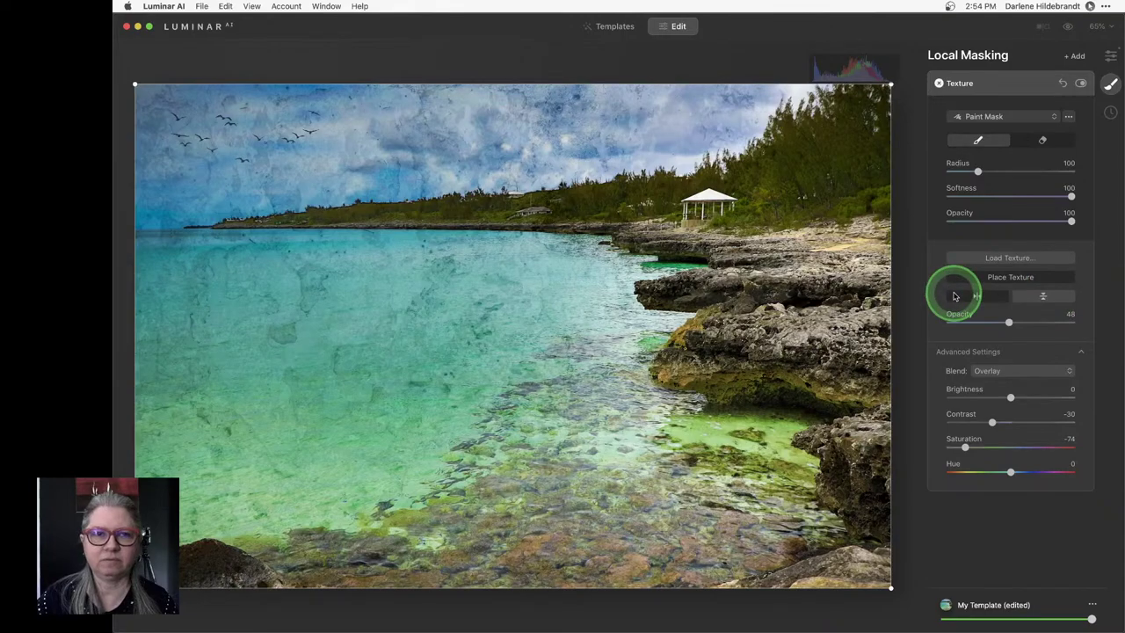
click(957, 293)
click(1020, 298)
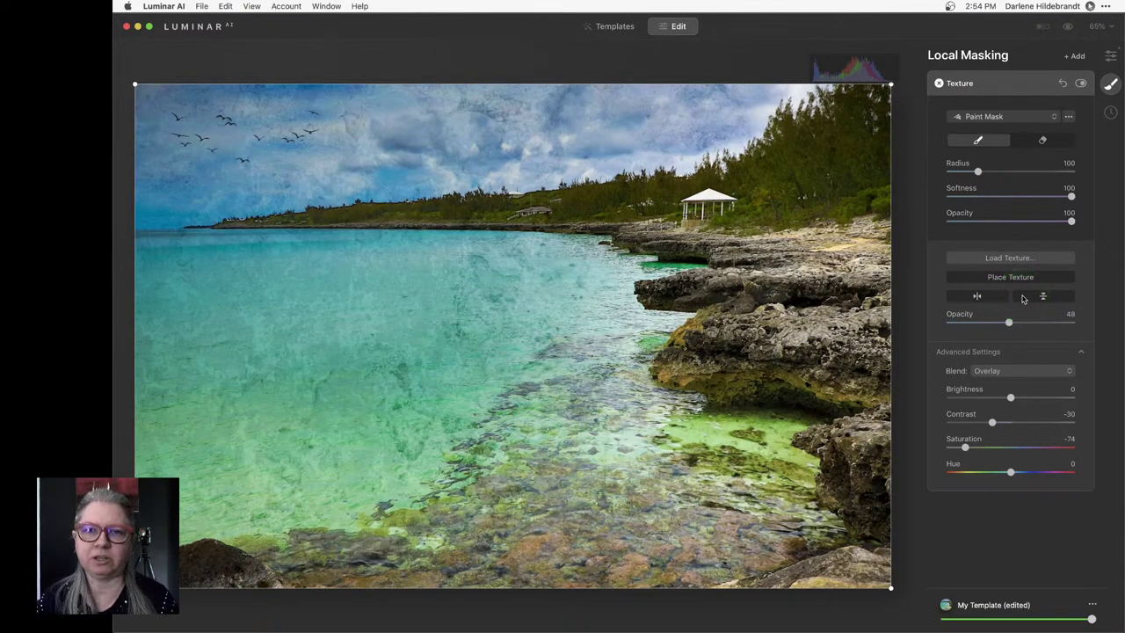
mouse_move(1022, 299)
mouse_down()
mouse_move(984, 288)
mouse_move(996, 397)
mouse_up()
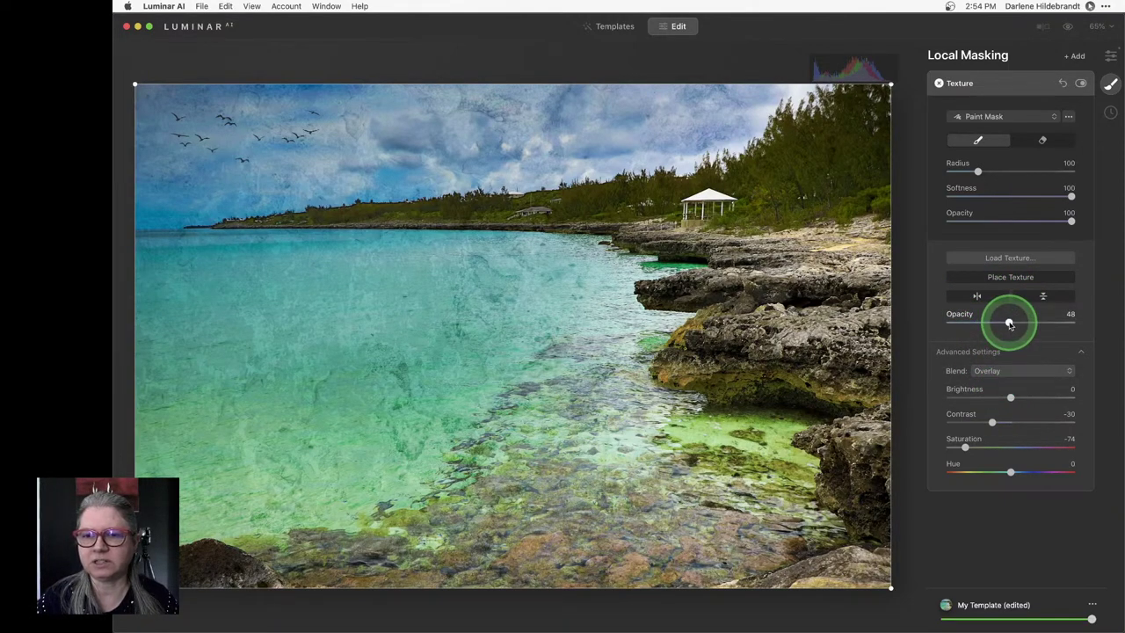
drag(1007, 320, 994, 322)
Brush the texture mask off the water, especially on the left
click(1011, 88)
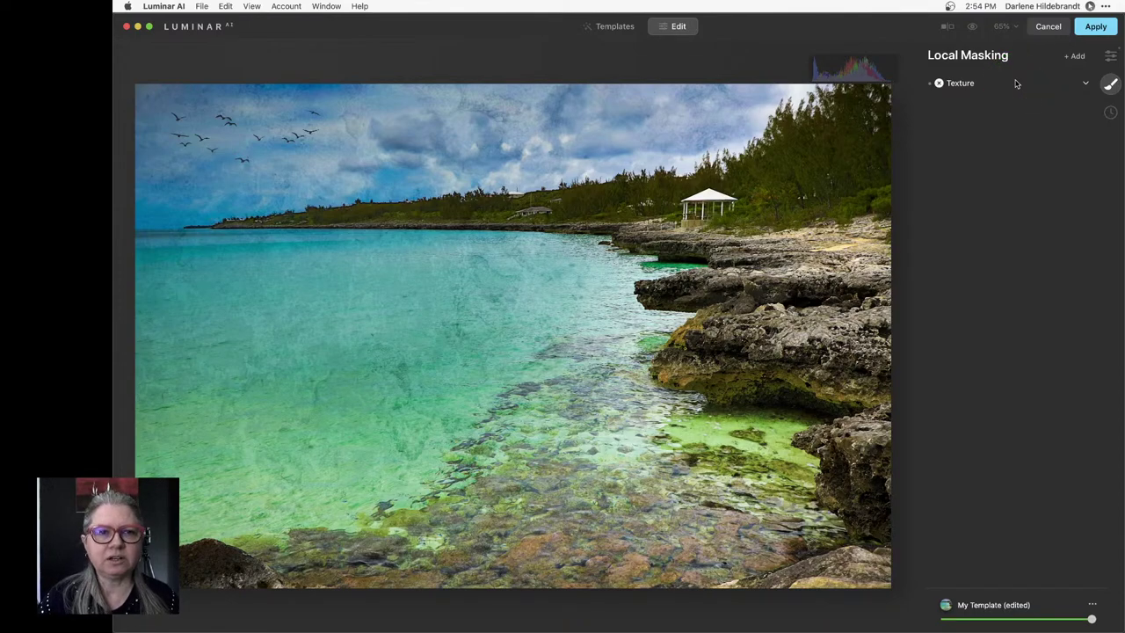
click(937, 83)
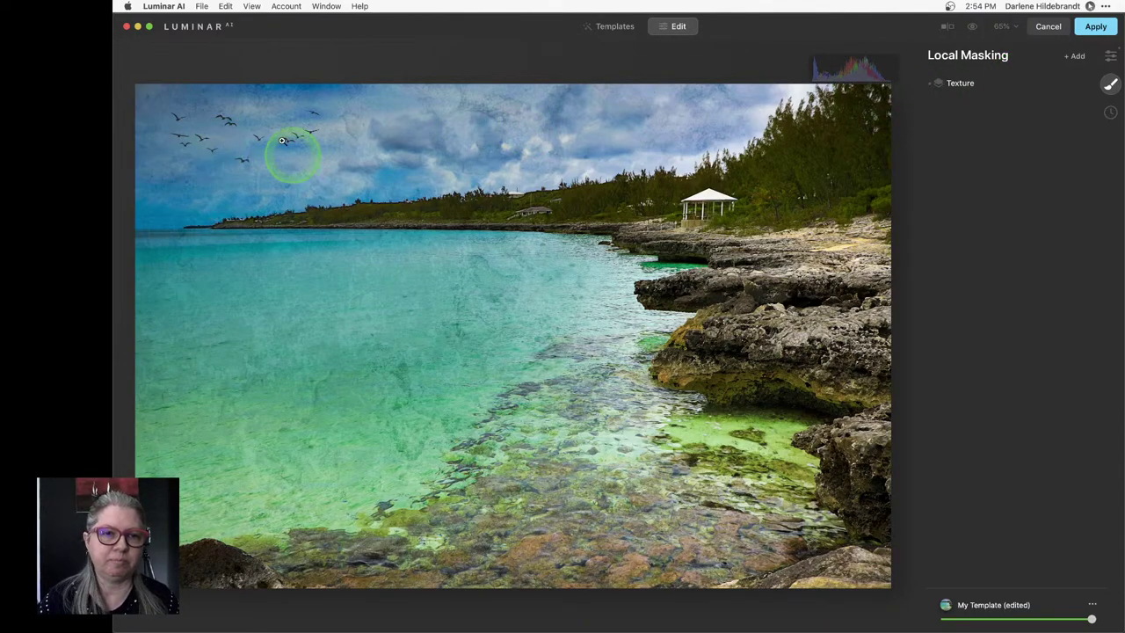
mouse_move(285, 189)
mouse_down()
mouse_move(357, 377)
mouse_move(396, 431)
mouse_move(220, 342)
mouse_move(260, 407)
mouse_move(447, 386)
mouse_move(414, 291)
mouse_move(347, 324)
mouse_move(390, 356)
mouse_move(567, 363)
mouse_up()
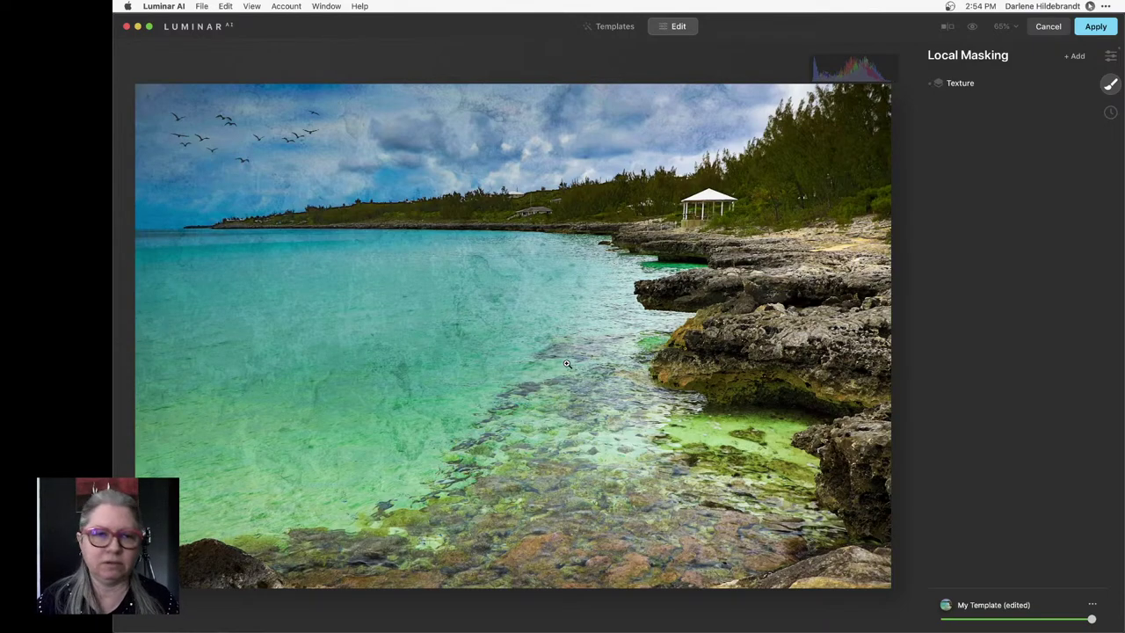
mouse_move(567, 363)
mouse_down()
mouse_move(283, 321)
mouse_move(366, 424)
mouse_move(358, 326)
mouse_move(269, 245)
mouse_move(199, 264)
mouse_move(233, 358)
mouse_move(309, 379)
mouse_move(287, 294)
mouse_up()
Apply the texture edits and return to Luminar AI's main Edit workspace
click(1093, 27)
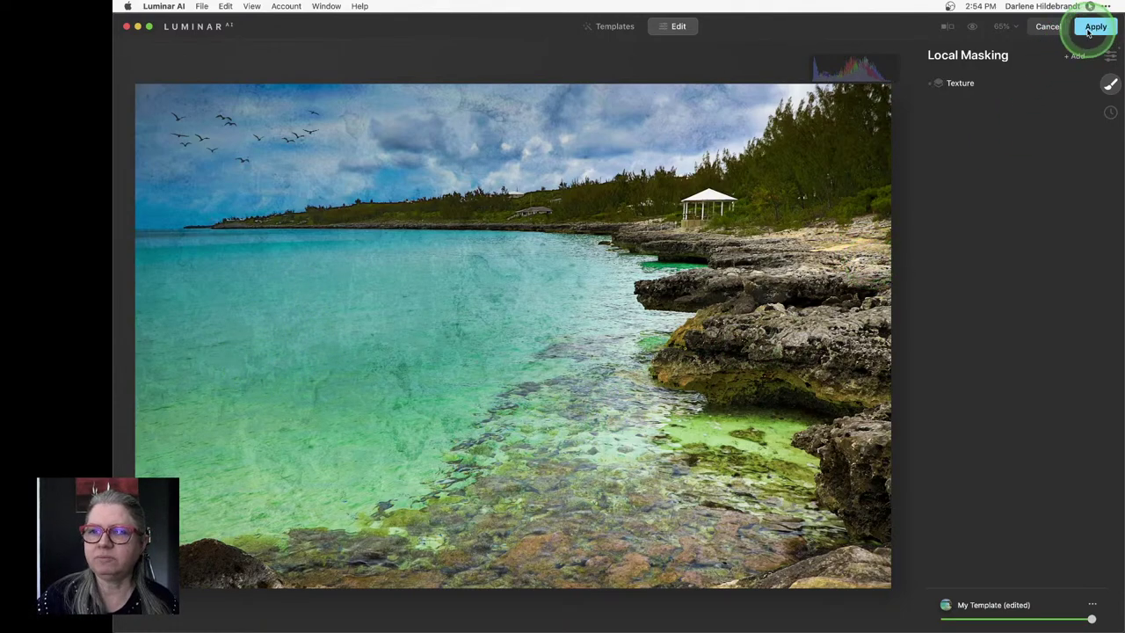
click(869, 147)
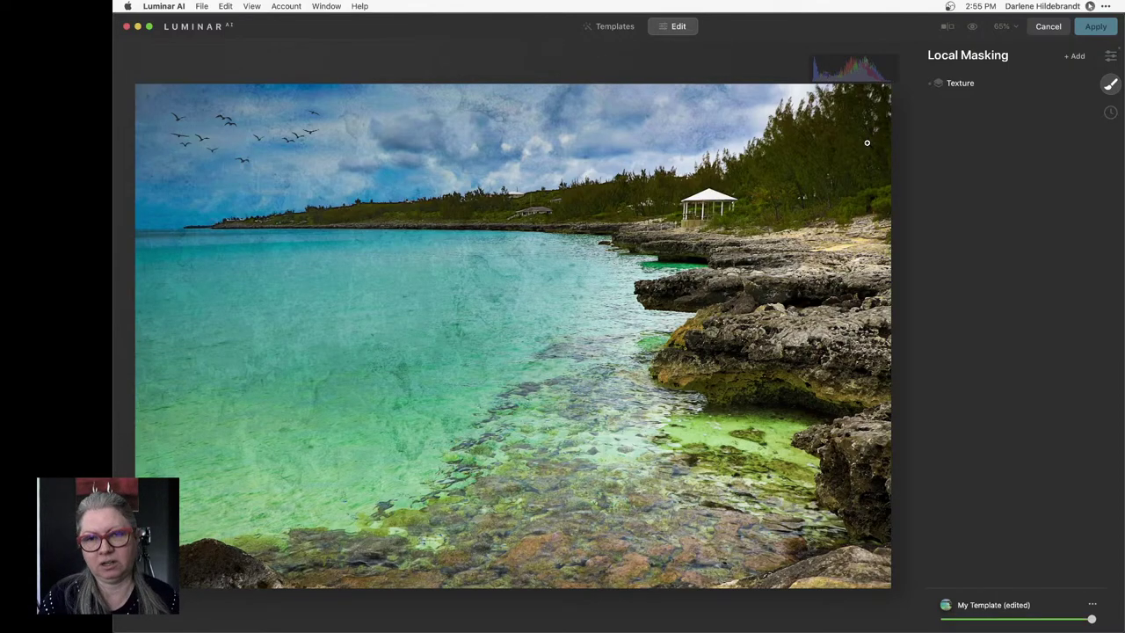
key(Escape)
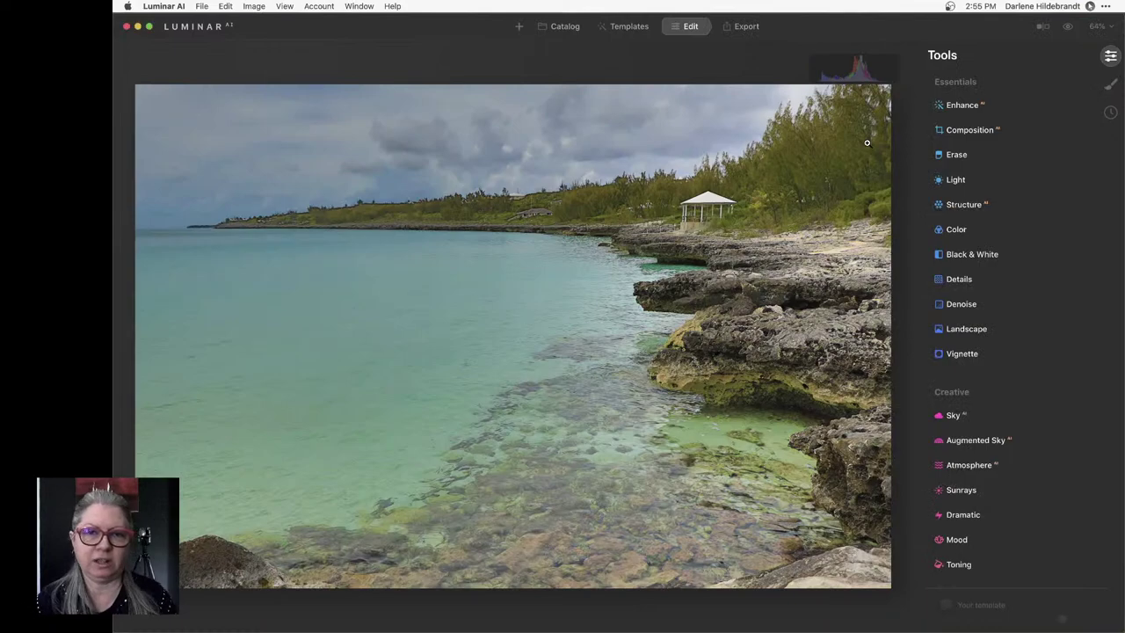
Back in Lightroom Classic, flip between the textured TIF and original JPG, then compare both
key(super+Tab)
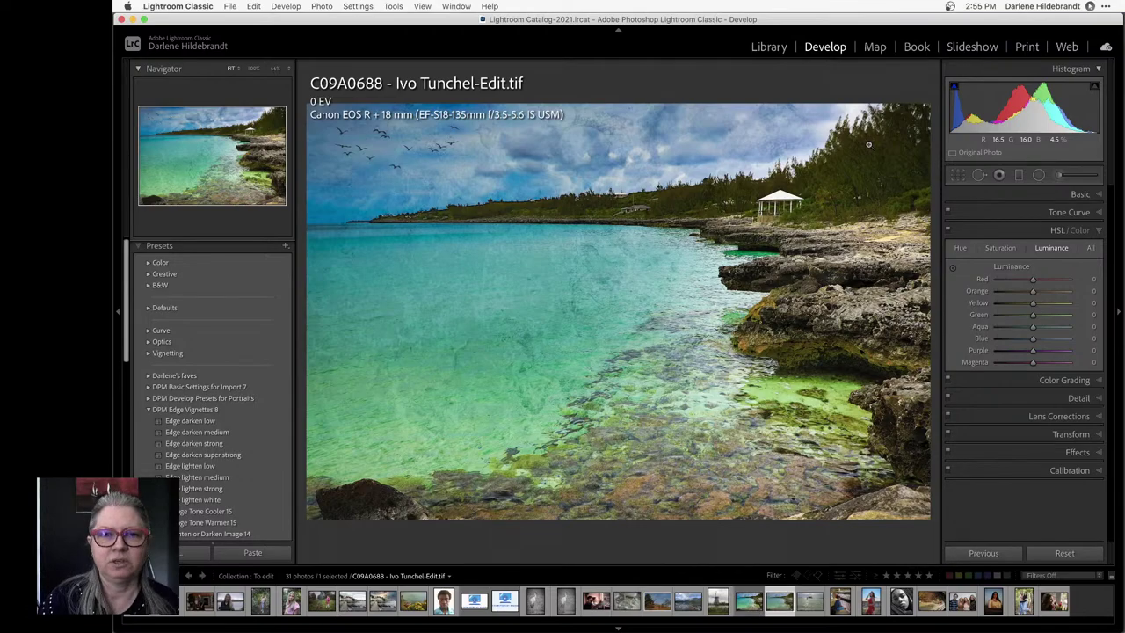
key(Left)
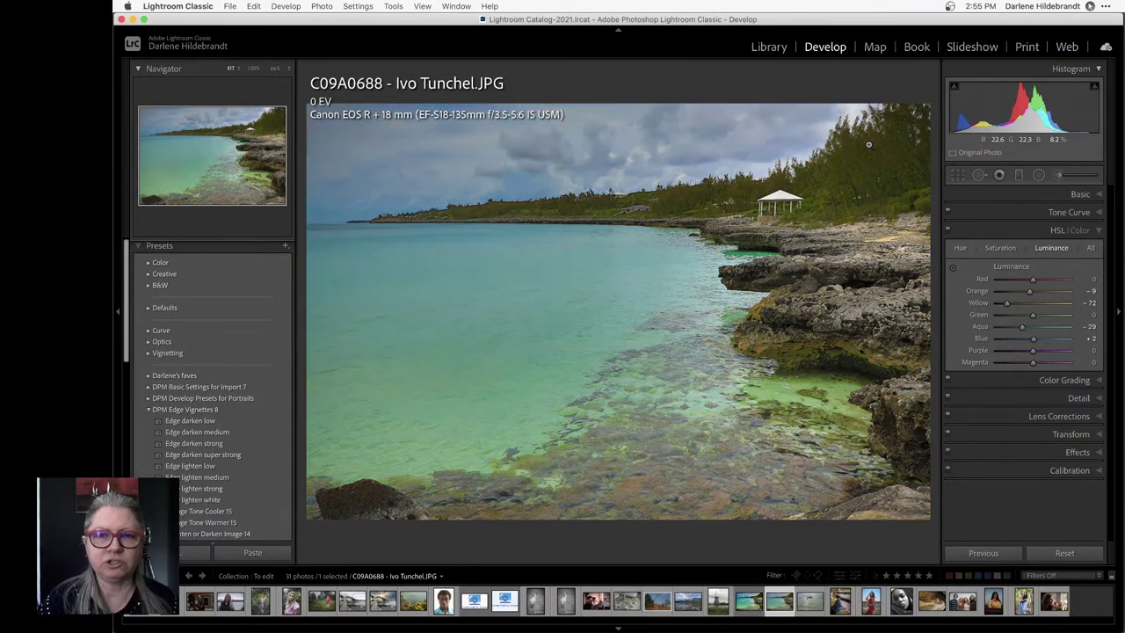
click(868, 144)
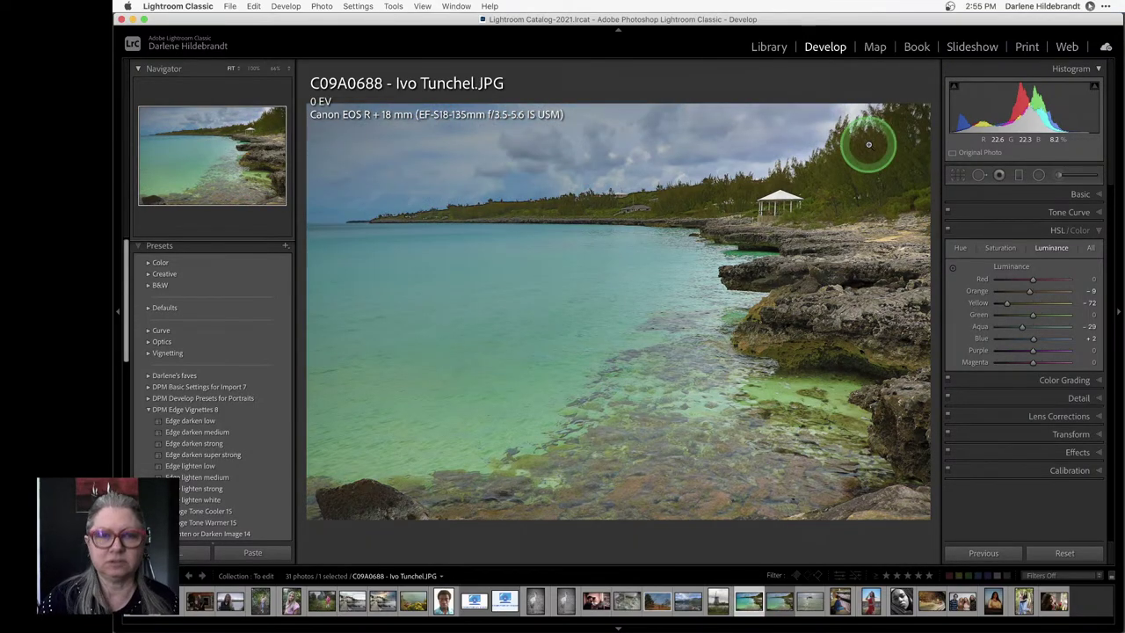
key(Right)
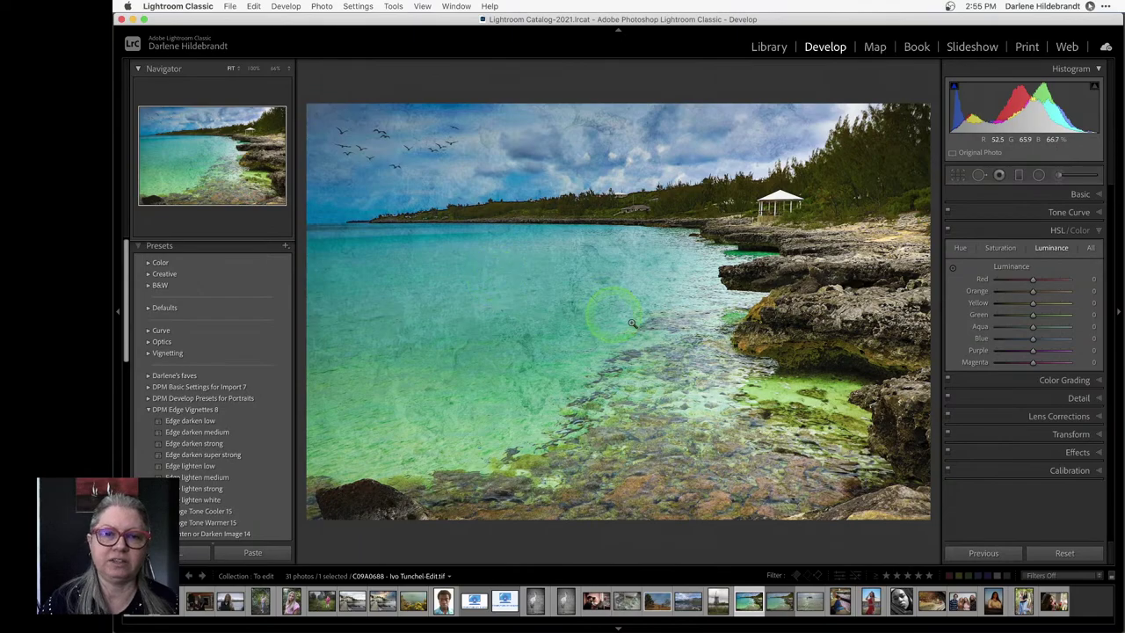
key(shift+Left)
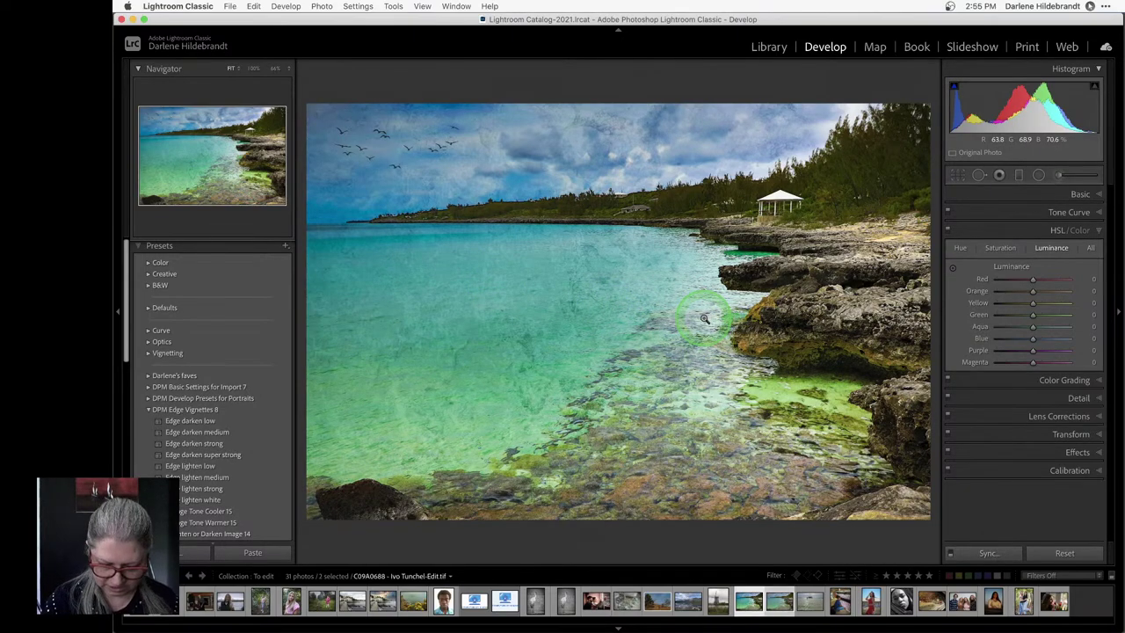
key(c)
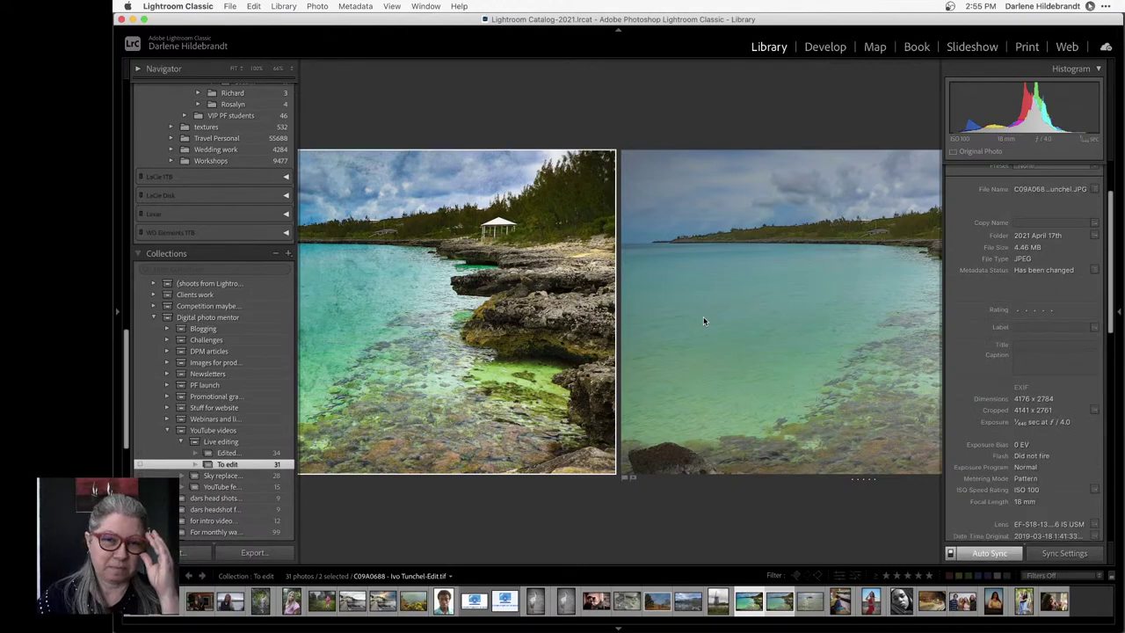
Show both versions in Survey view with panels hidden and make the textured TIF active
key(n)
key(Tab)
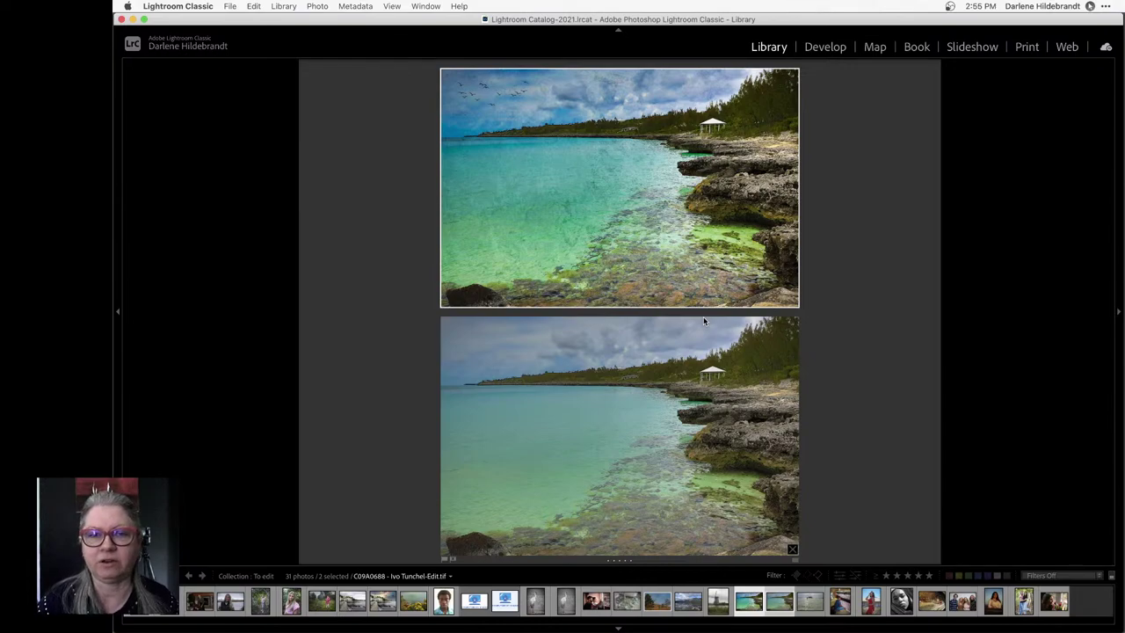
click(686, 313)
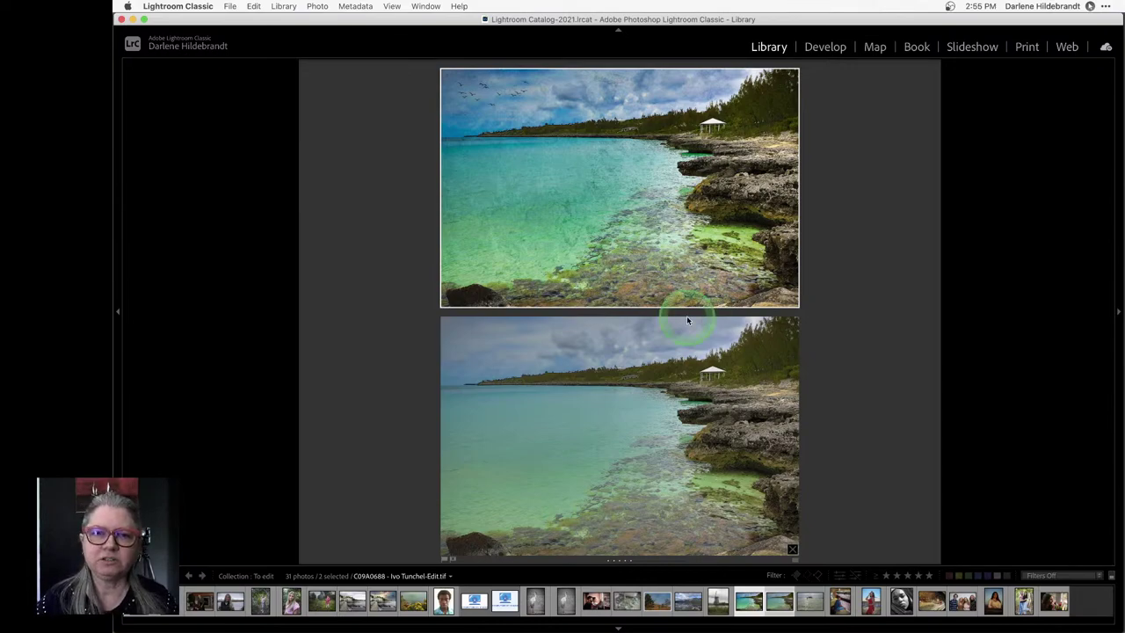
Open the textured coastline TIF in Develop with the Crop tool
click(491, 189)
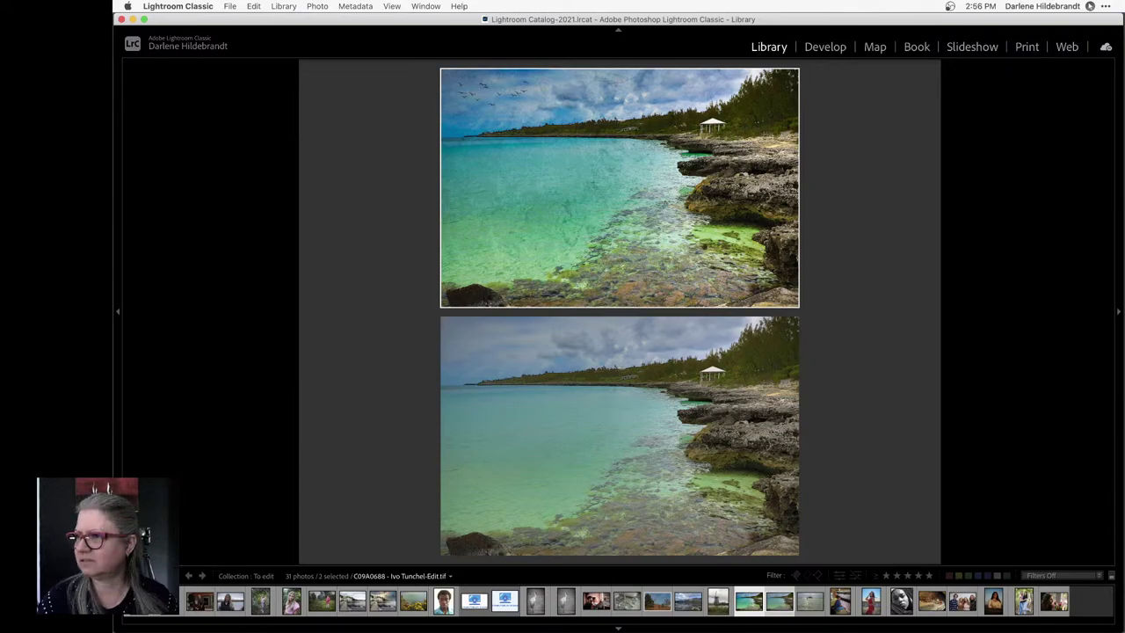
key(c)
key(r)
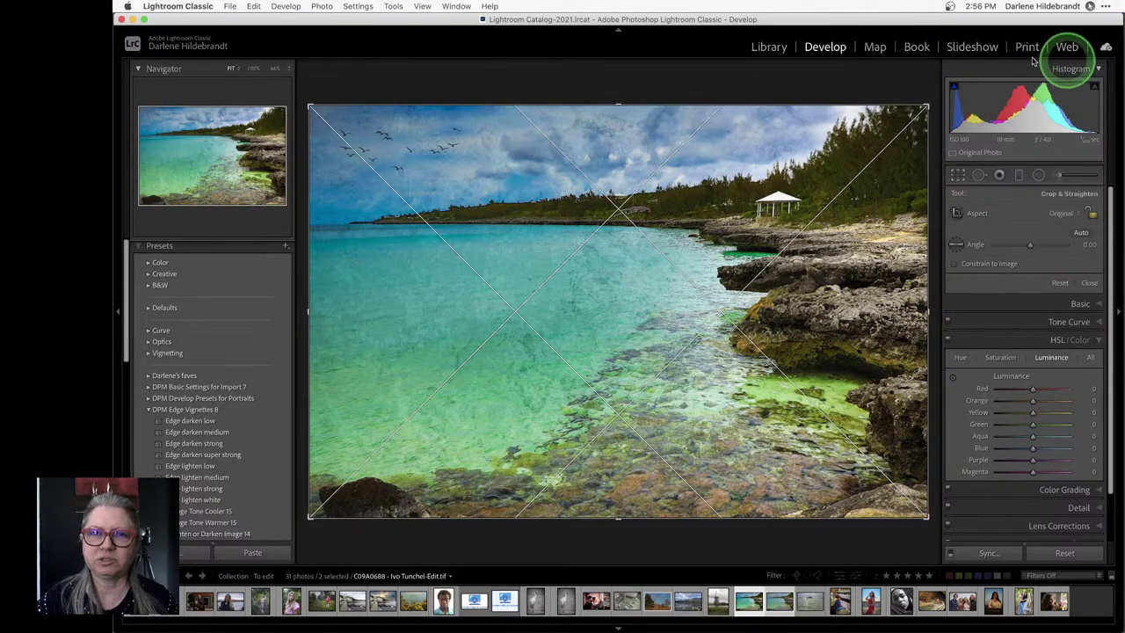
Leave the crop and return to the Library grid of the To edit collection
drag(869, 76, 870, 80)
click(741, 189)
key(g)
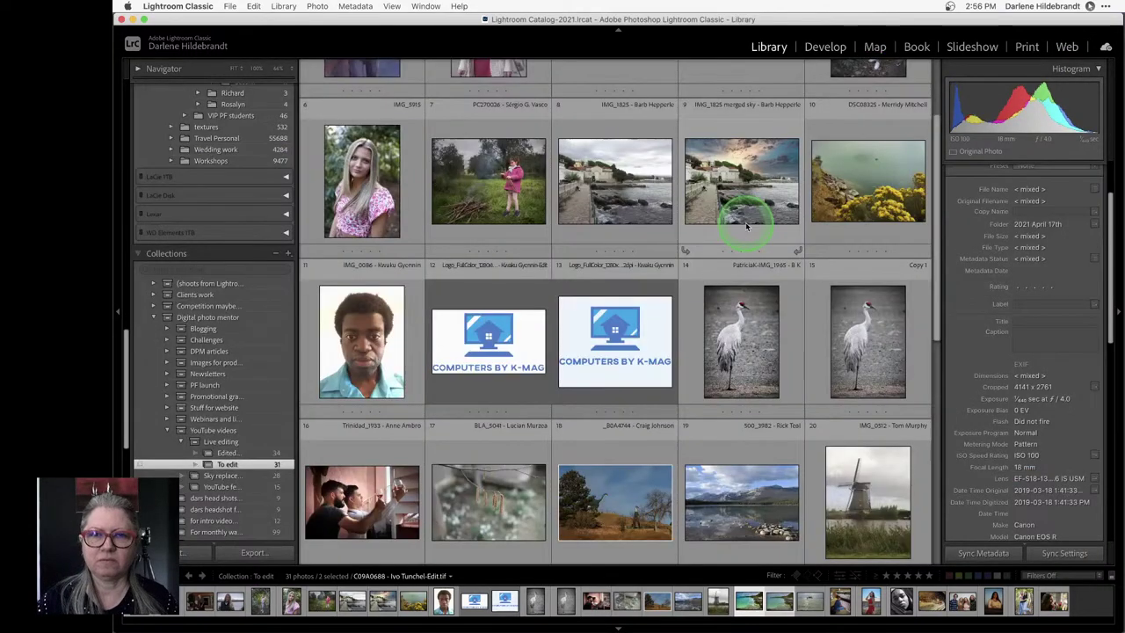
scroll(742, 211, down, 5)
Dismiss the Spotlight search, the System Preferences prompt and the Chrome window
key(super+space)
text(chrom)
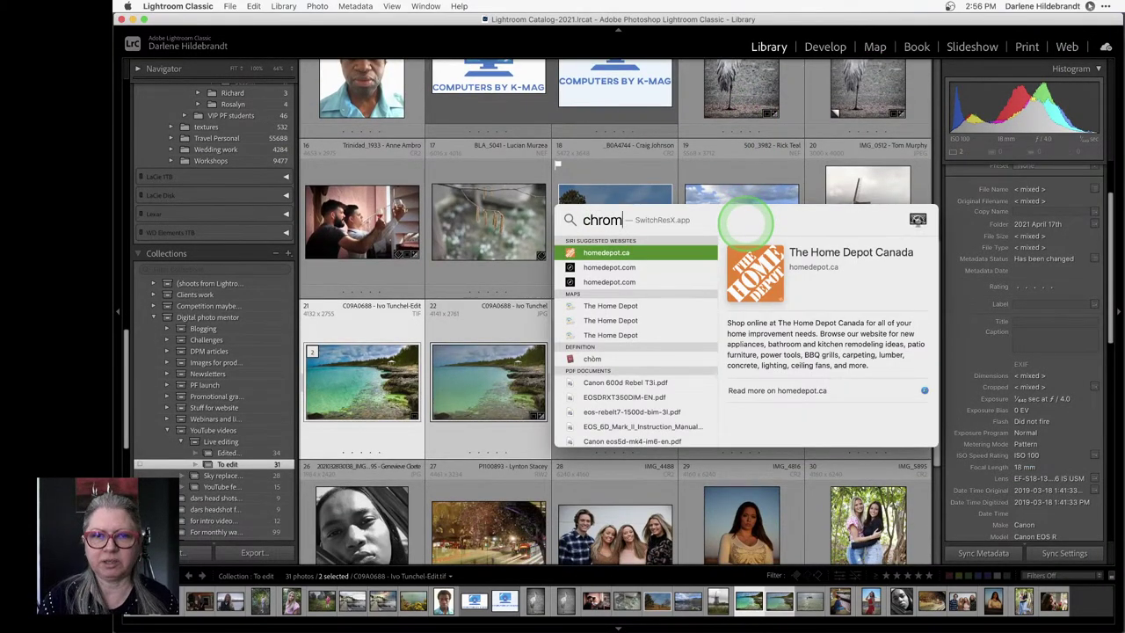
key(Escape)
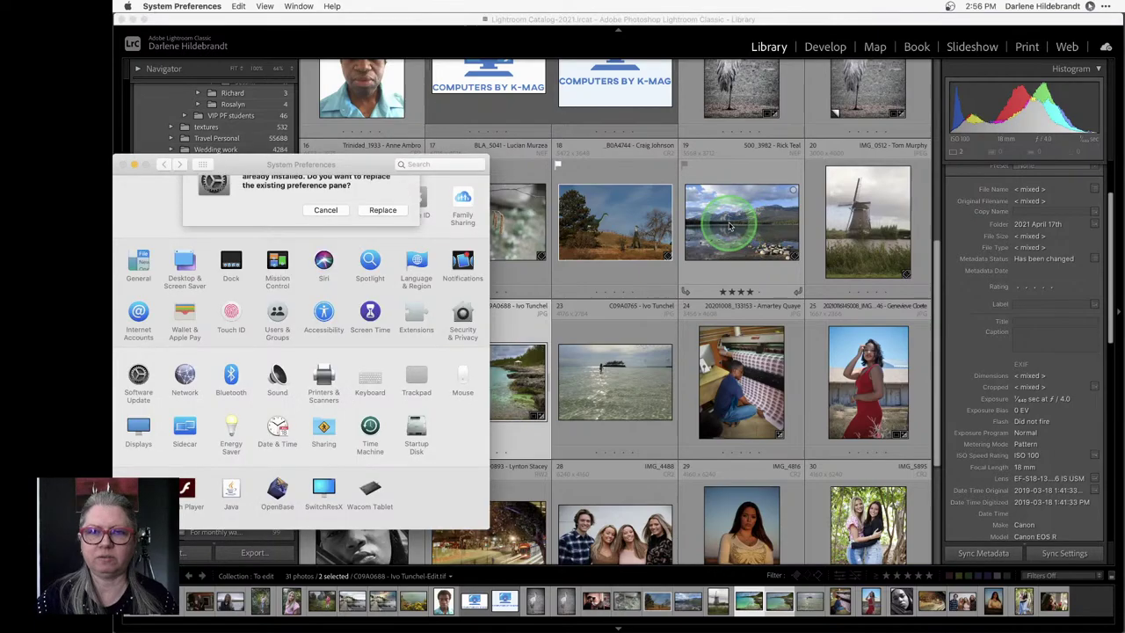
click(307, 232)
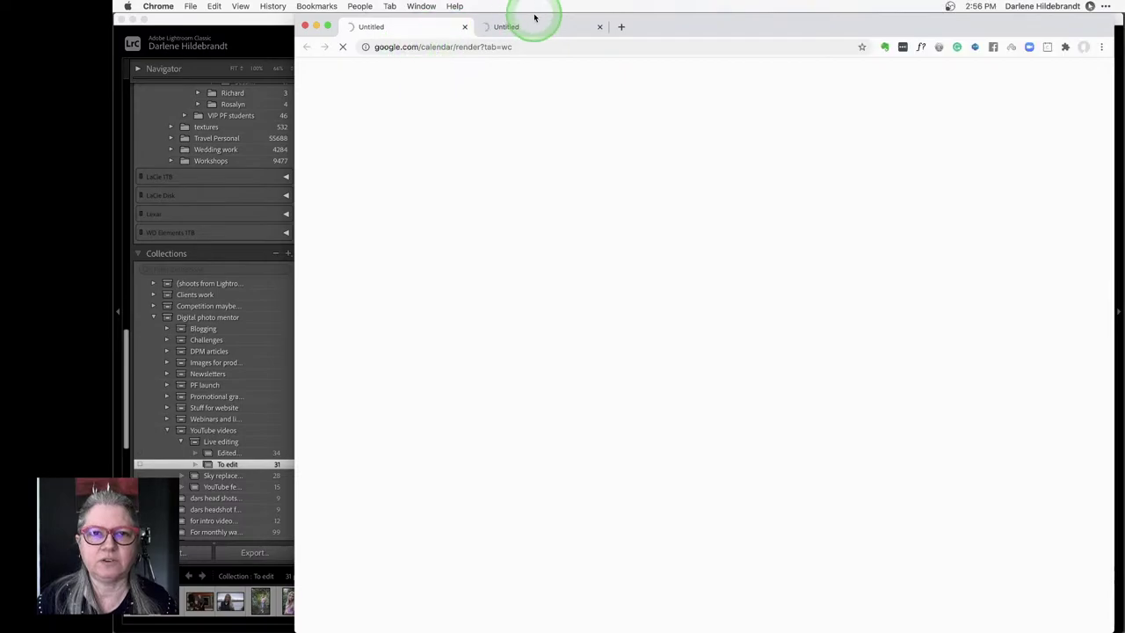
key(super+q)
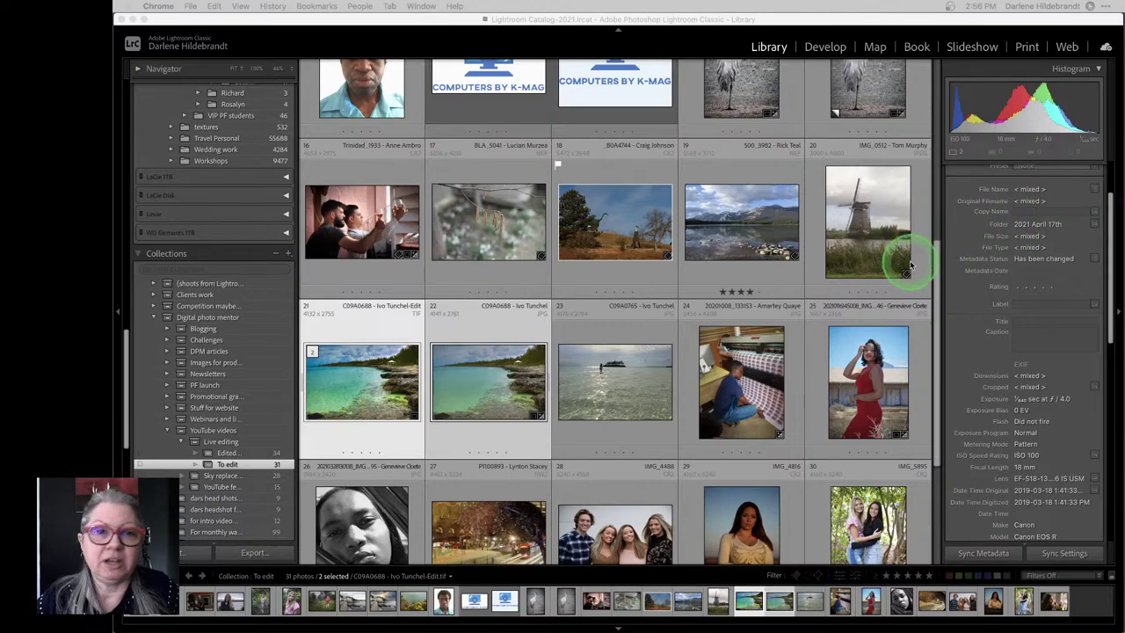
Scroll up and down through the To edit collection's thumbnails
scroll(828, 288, up, 2)
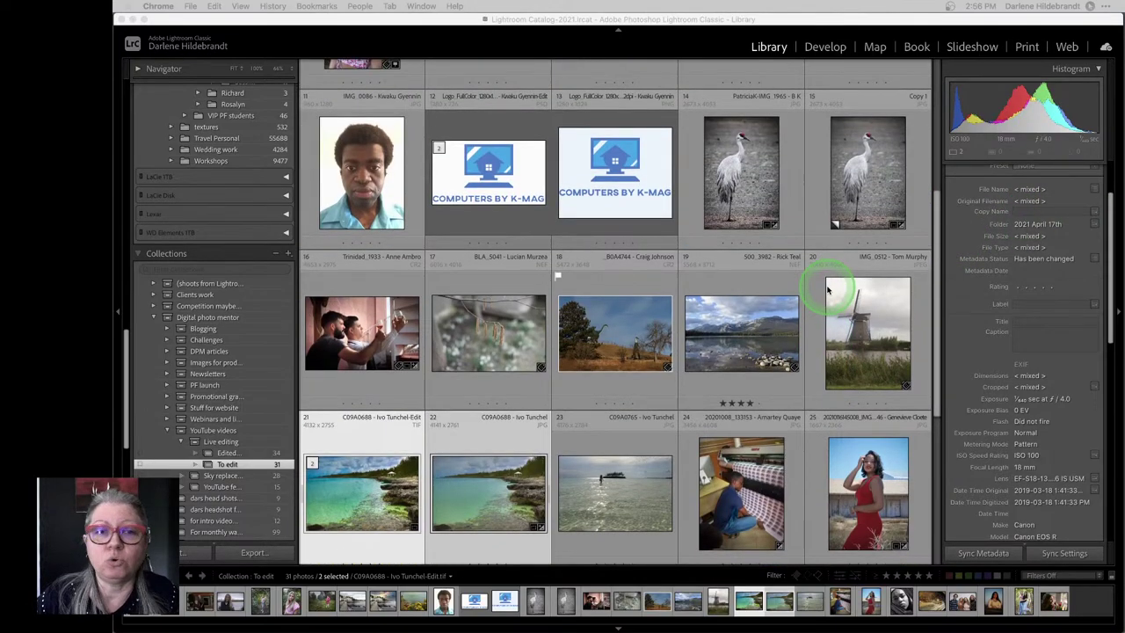
scroll(827, 288, up, 4)
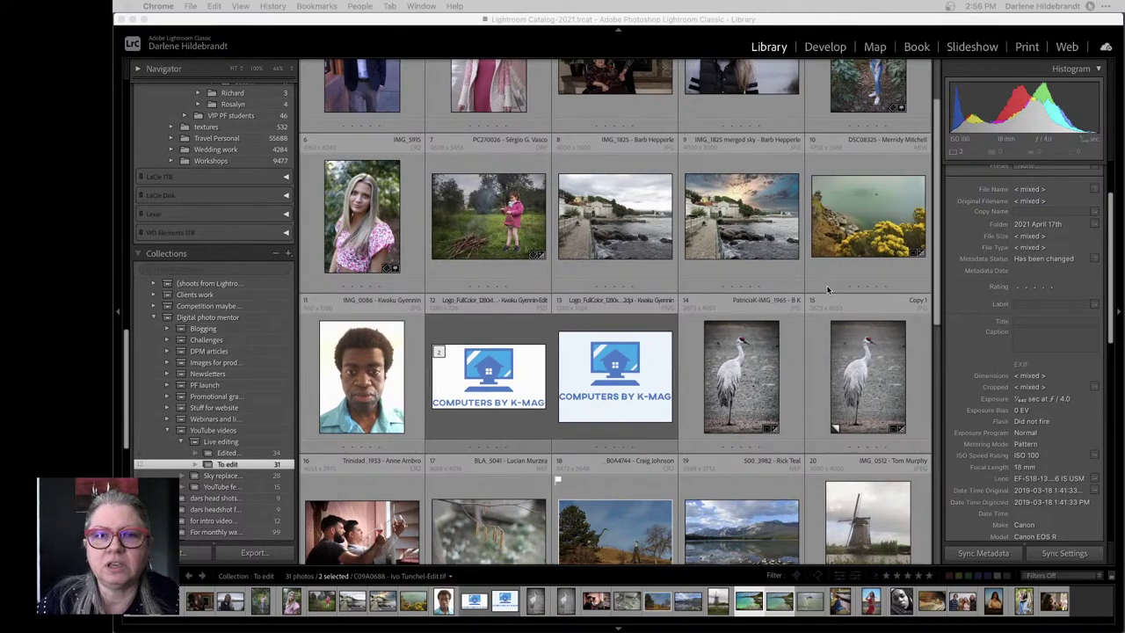
scroll(826, 289, up, 3)
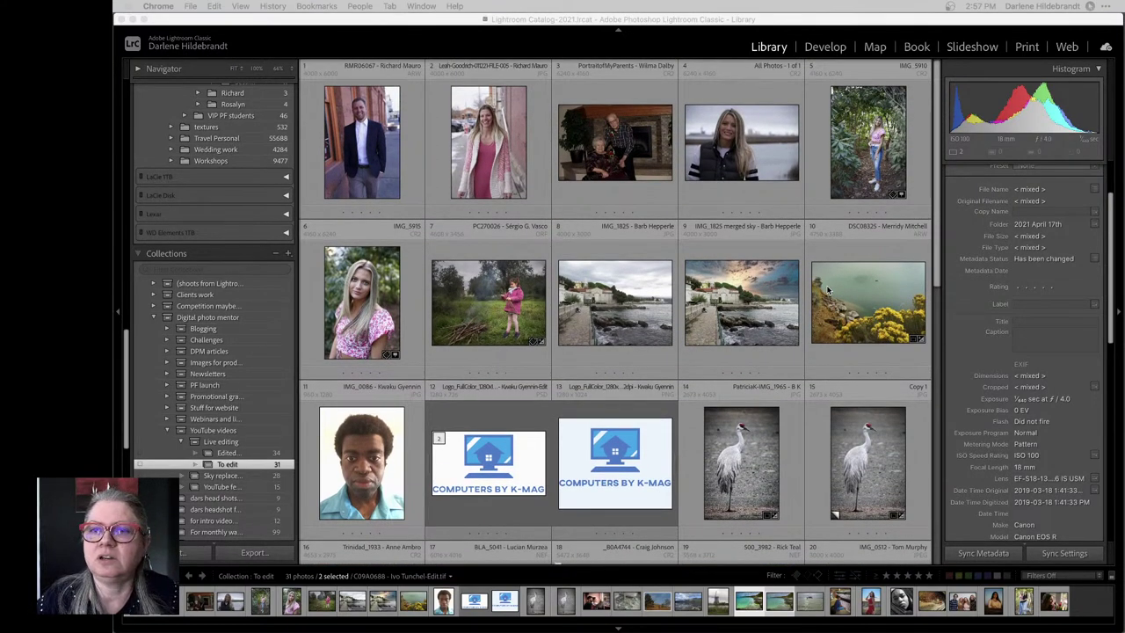
scroll(828, 290, down, 1)
scroll(828, 290, down, 10)
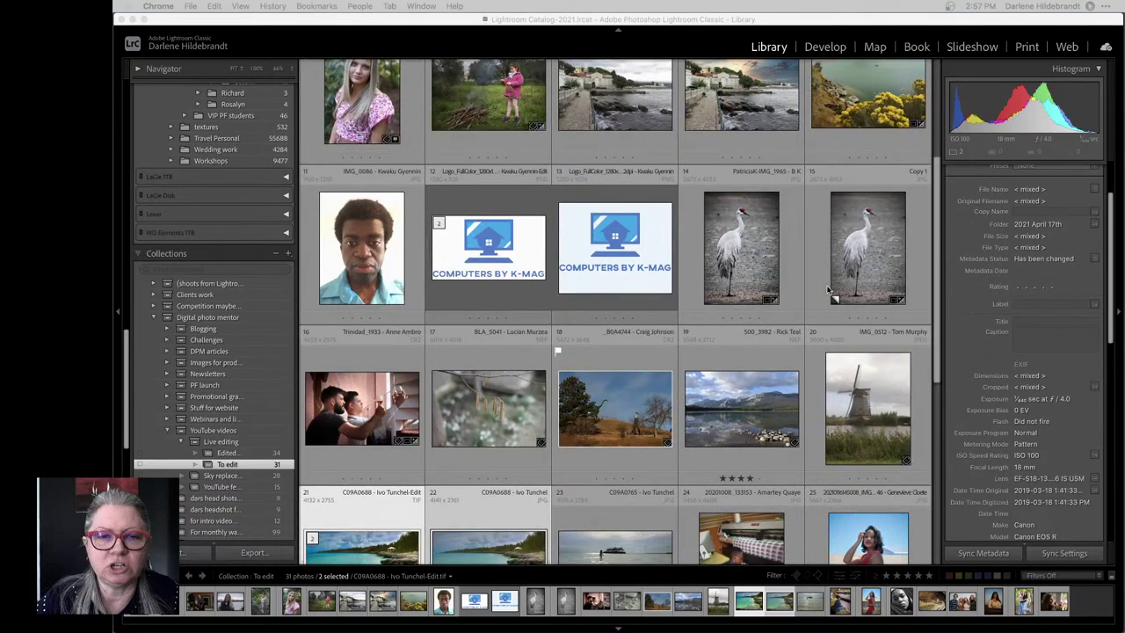
scroll(828, 290, down, 2)
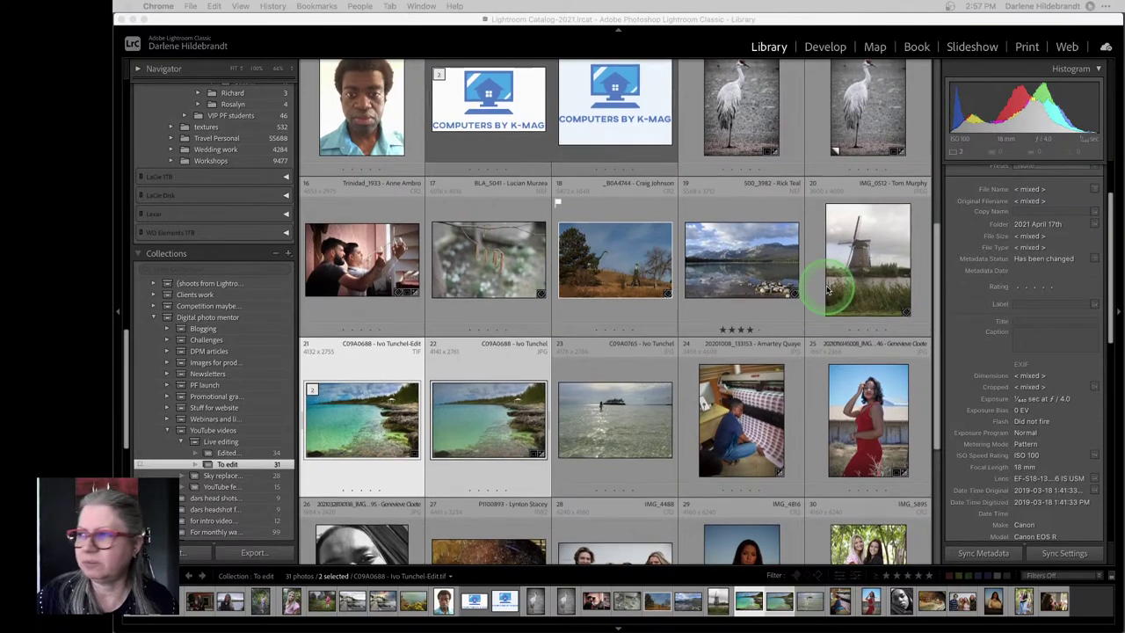
scroll(867, 276, up, 1)
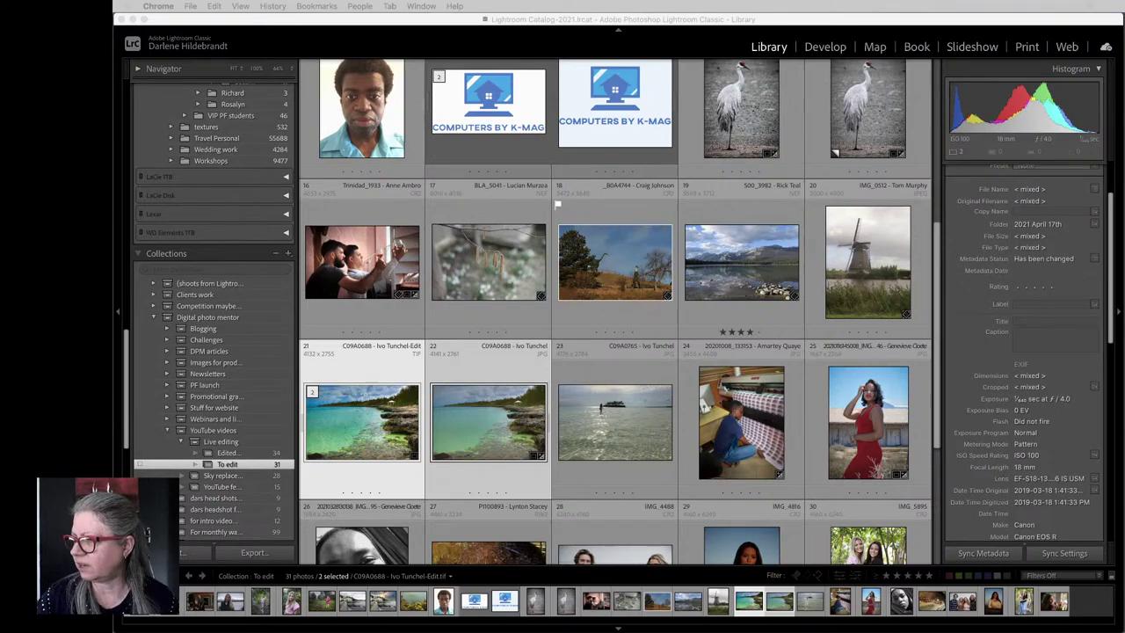
Cycle through open apps, briefly refocus Lightroom, then bring Luminar AI to the front
key(super+Tab)
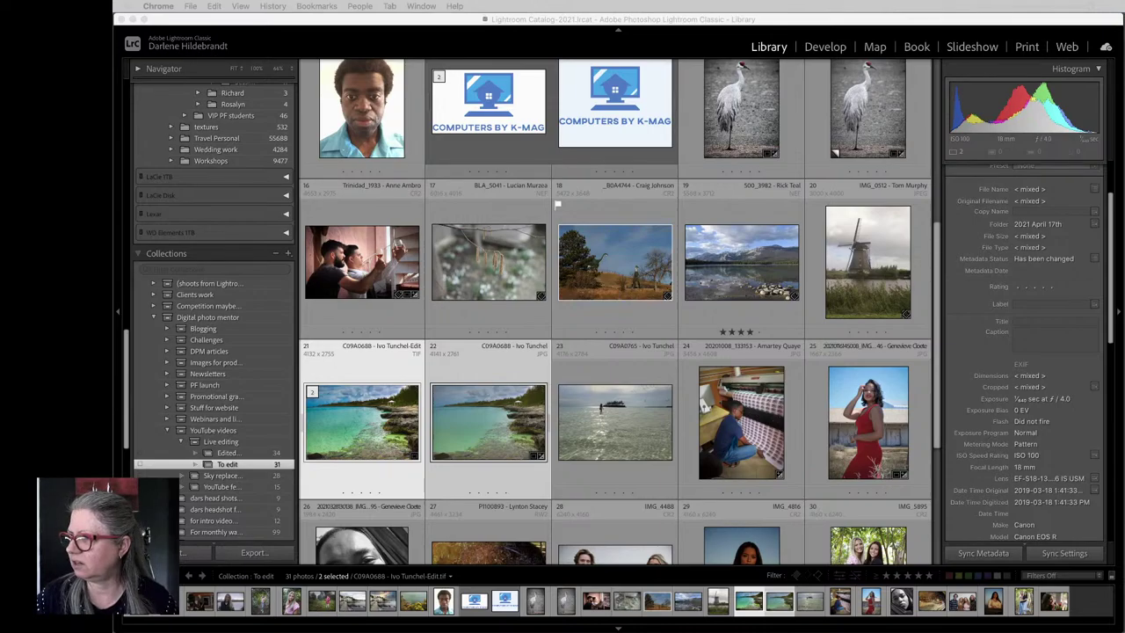
key(super+Tab)
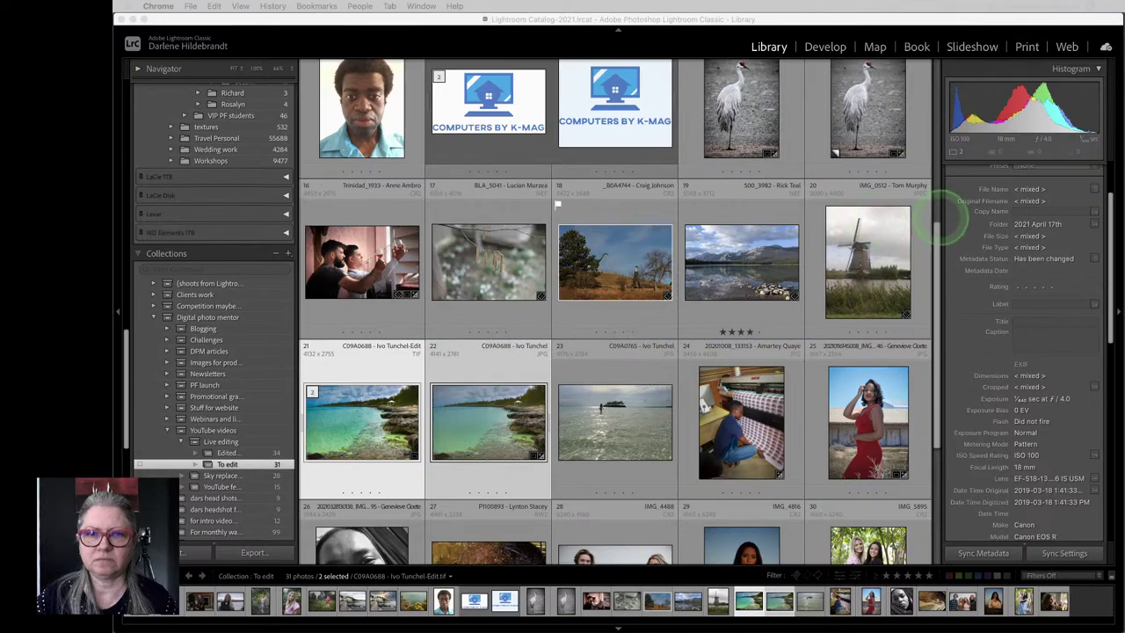
key(super+Tab)
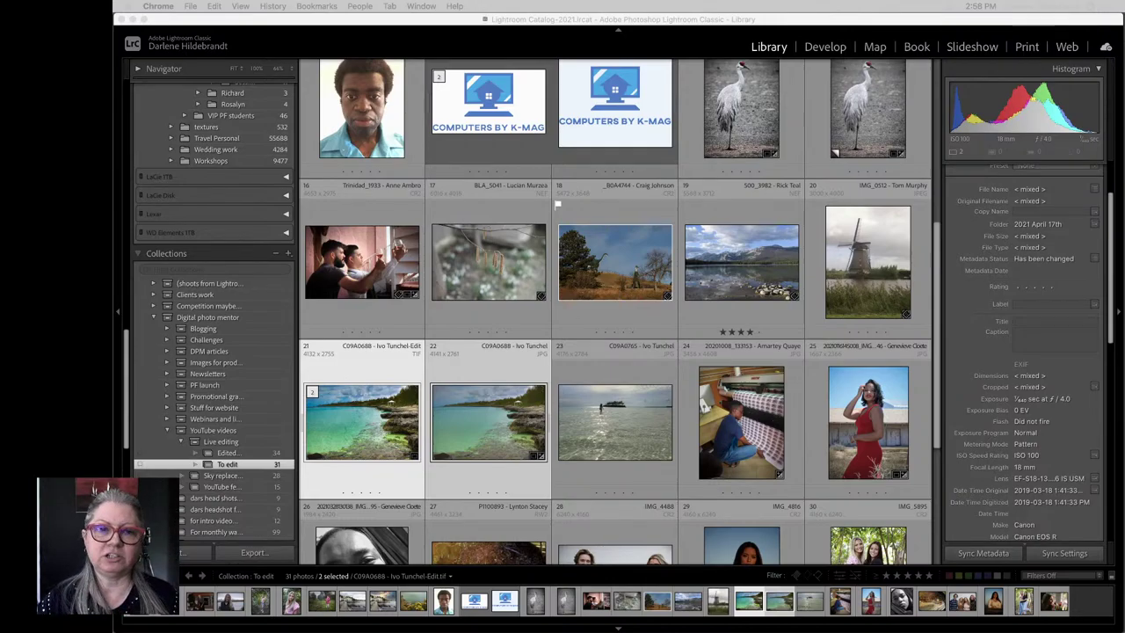
click(737, 204)
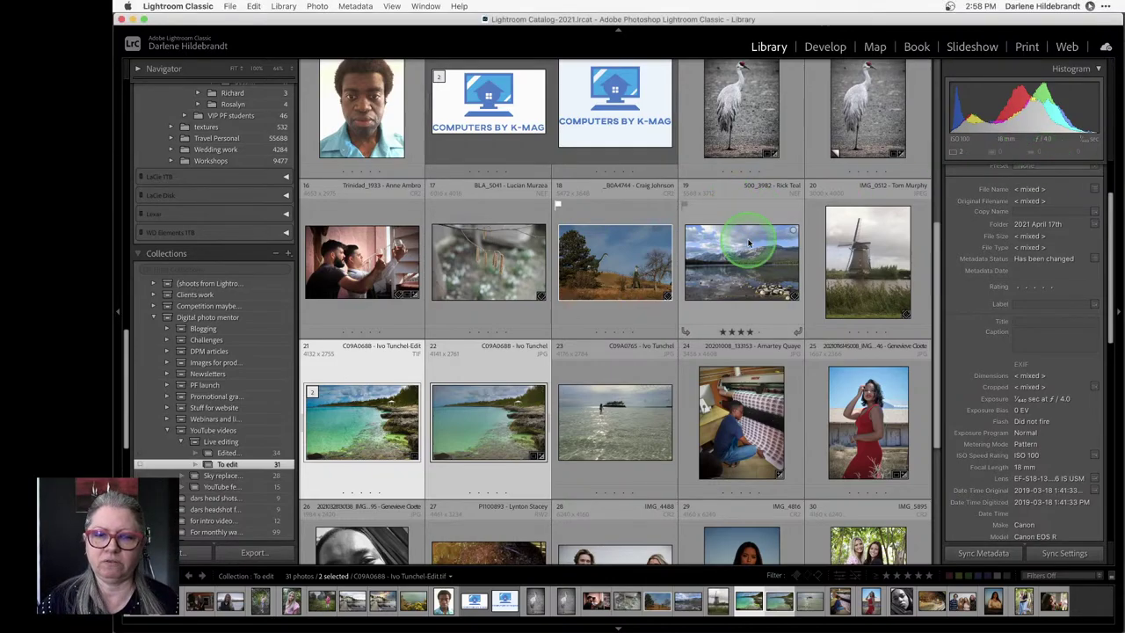
scroll(744, 241, down, 3)
scroll(748, 243, up, 8)
scroll(748, 244, up, 1)
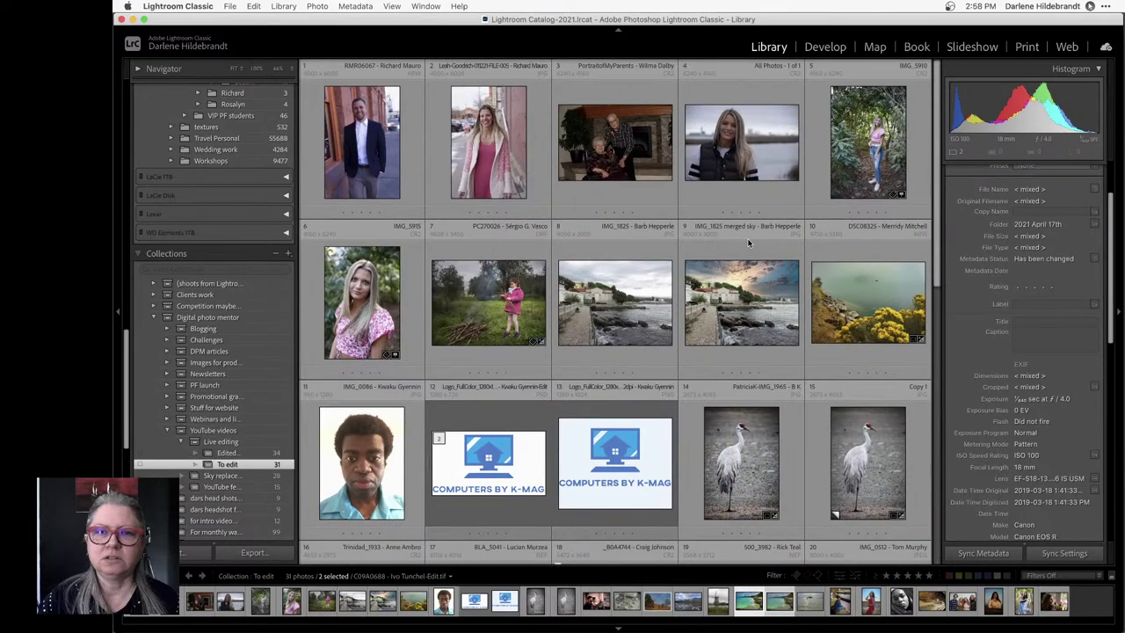
key(super+Tab)
key(super+Tab)
key(super+Tab)
key(super+Tab)
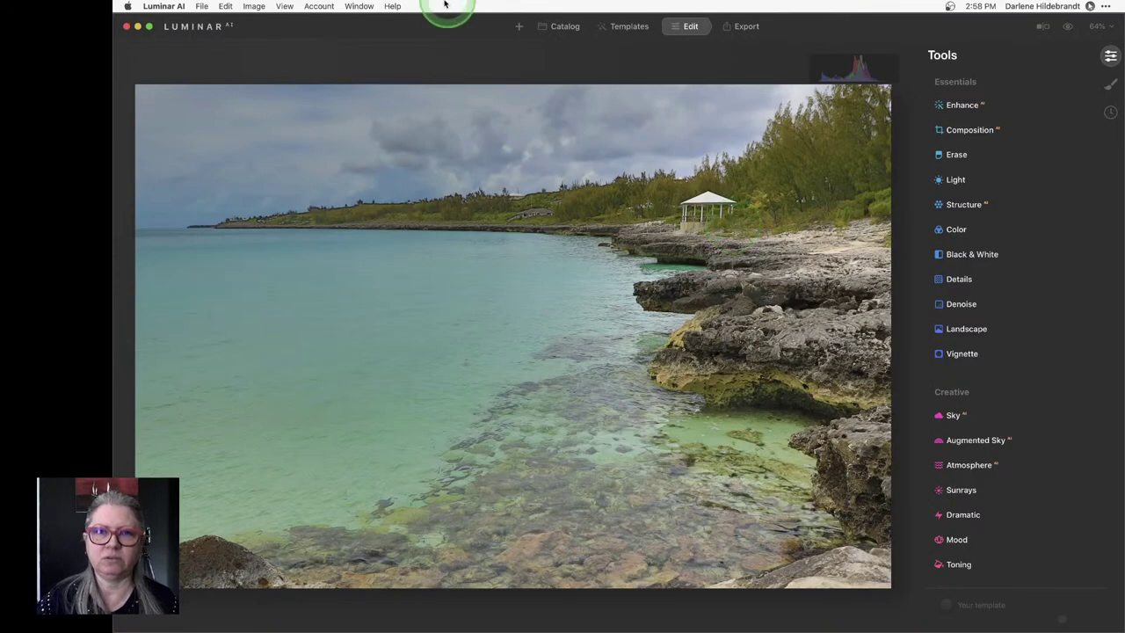
In Luminar AI's Catalog, back out to the folder thumbnails and open IMG_5910.CR2
click(565, 26)
double_click(691, 243)
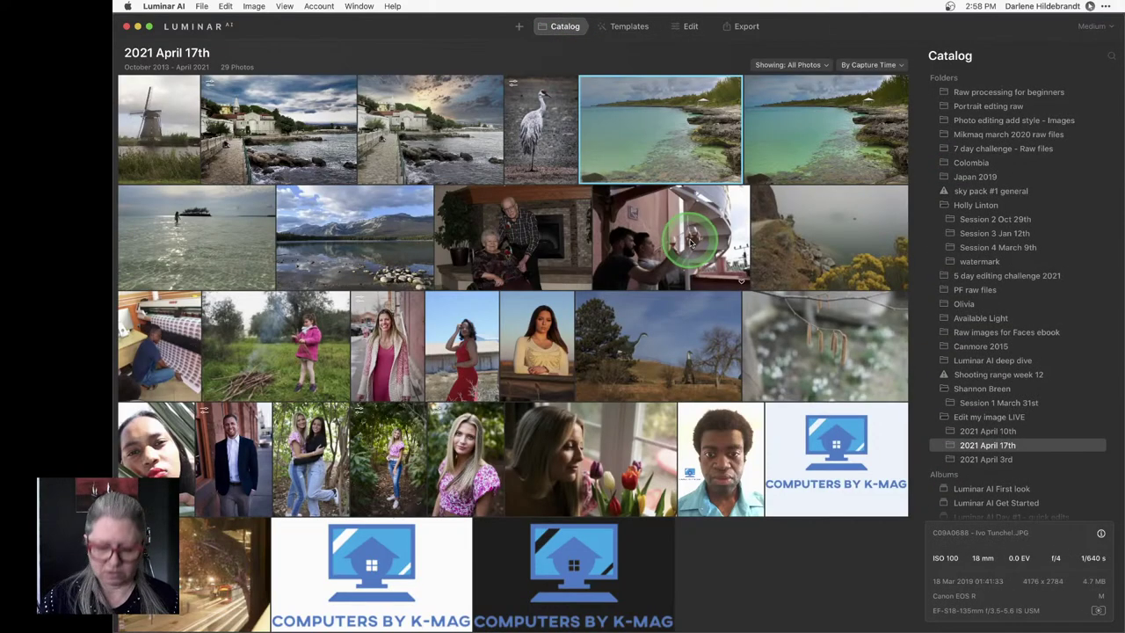
double_click(396, 442)
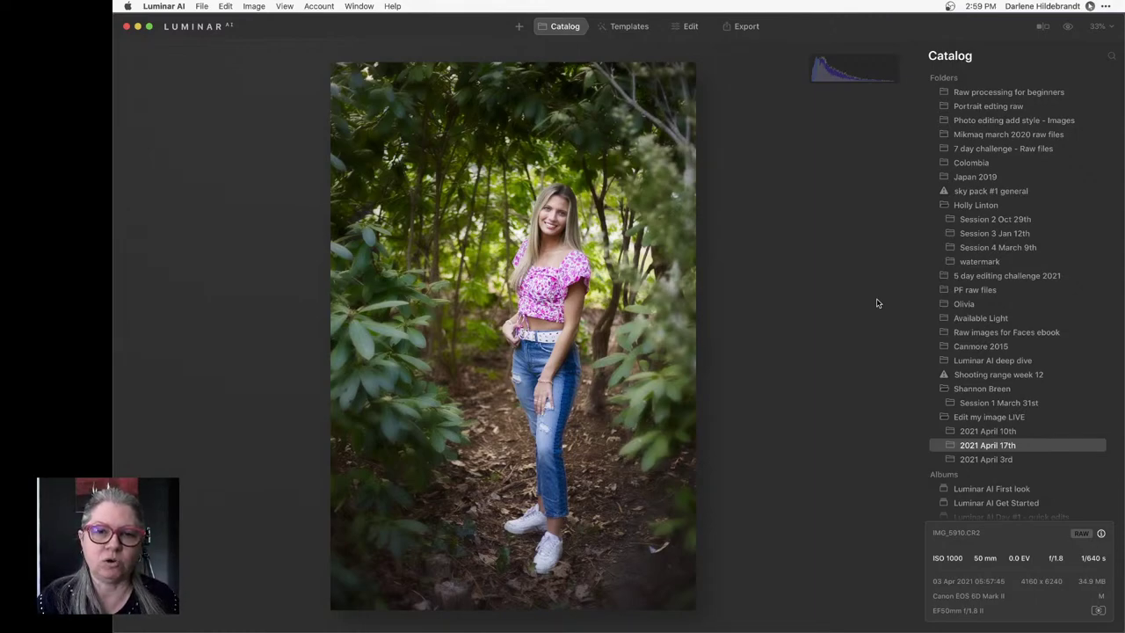
Toggle the forest portrait between fit and 100% zoom, panning across her face and shoulder
click(801, 291)
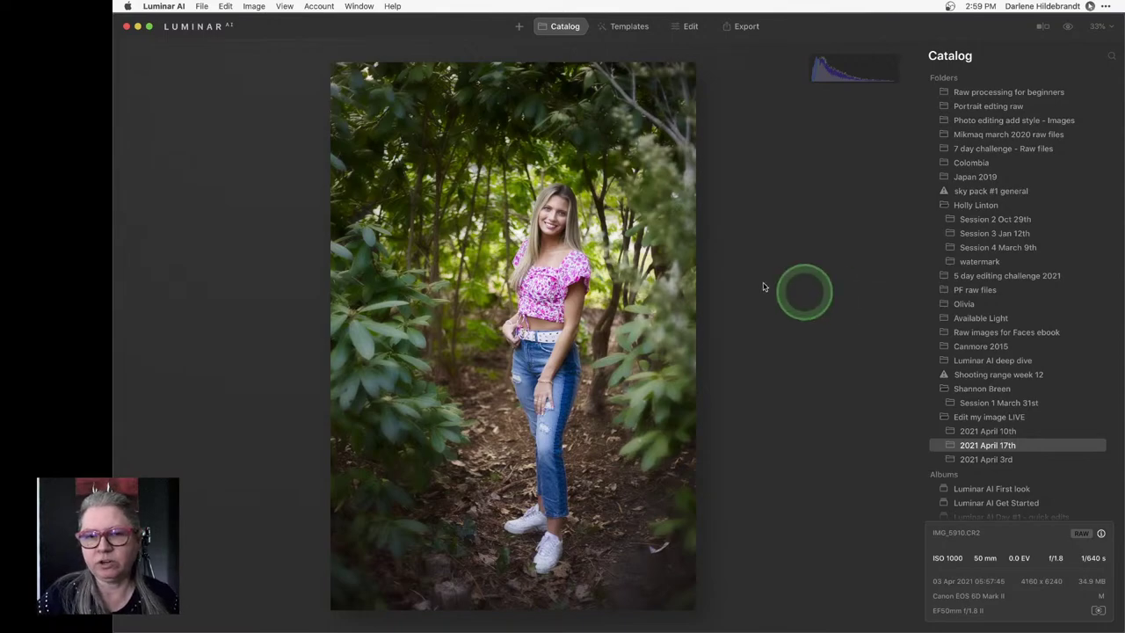
click(552, 265)
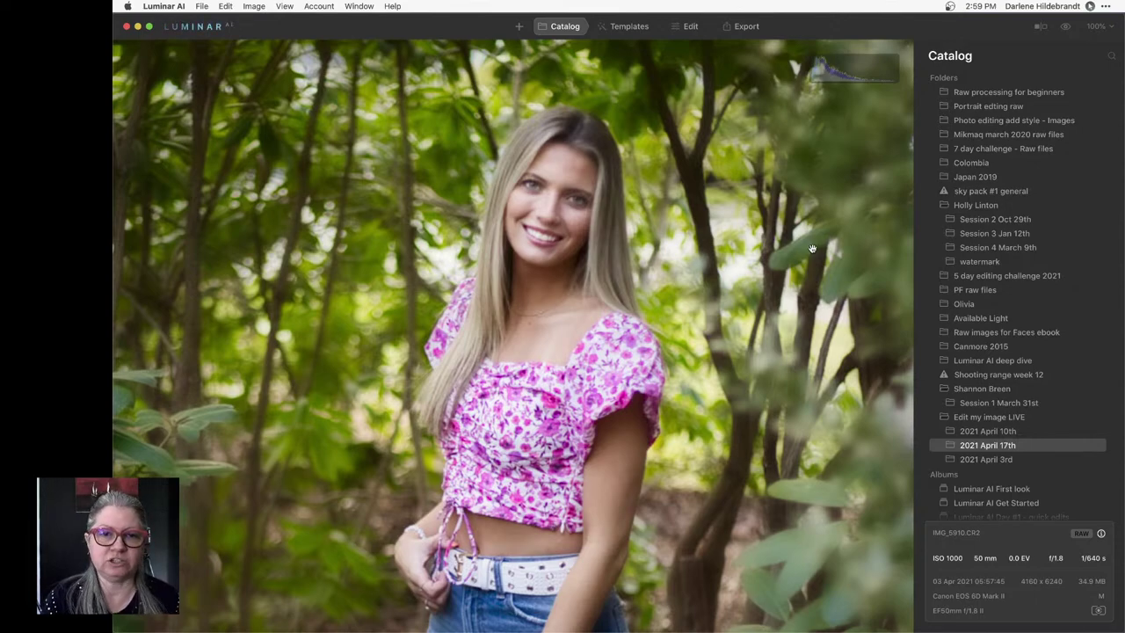
click(812, 248)
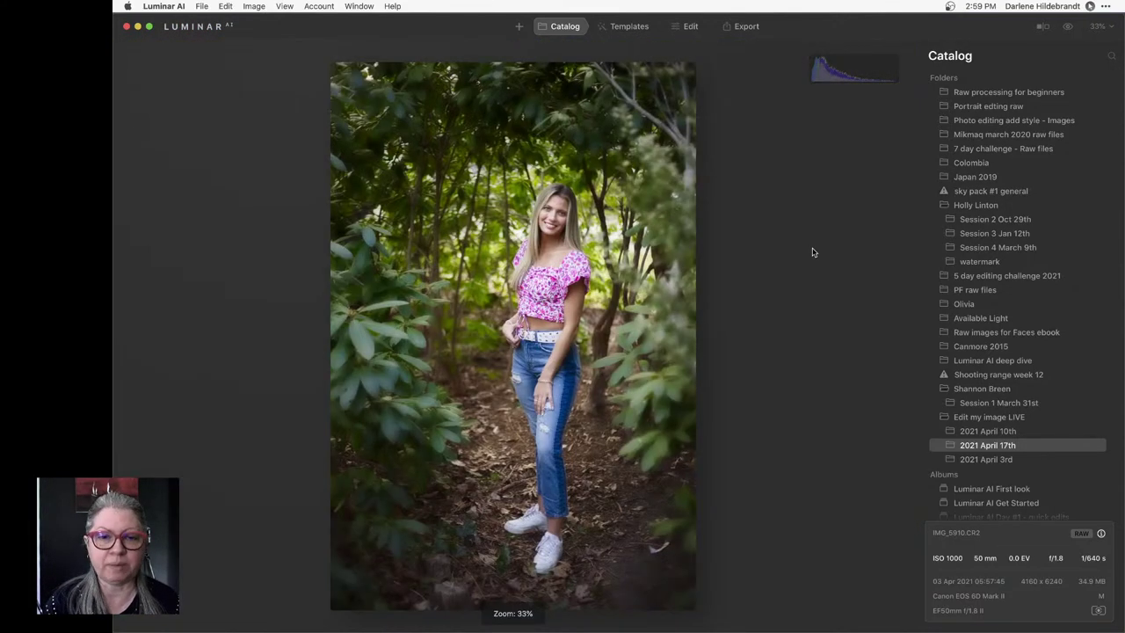
click(559, 233)
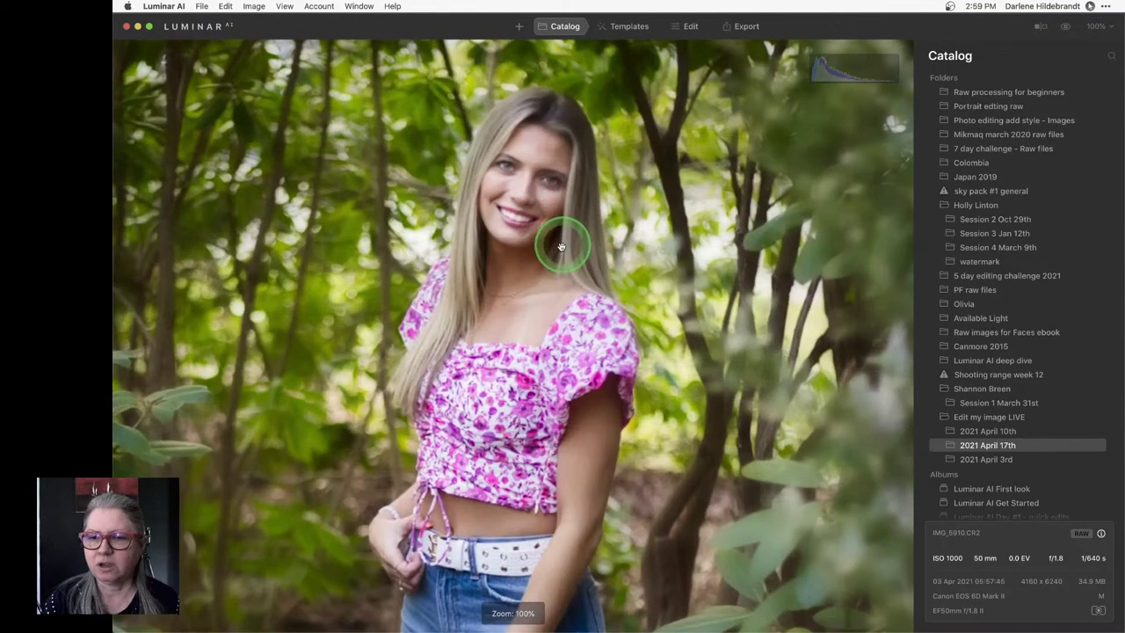
drag(570, 290, 648, 296)
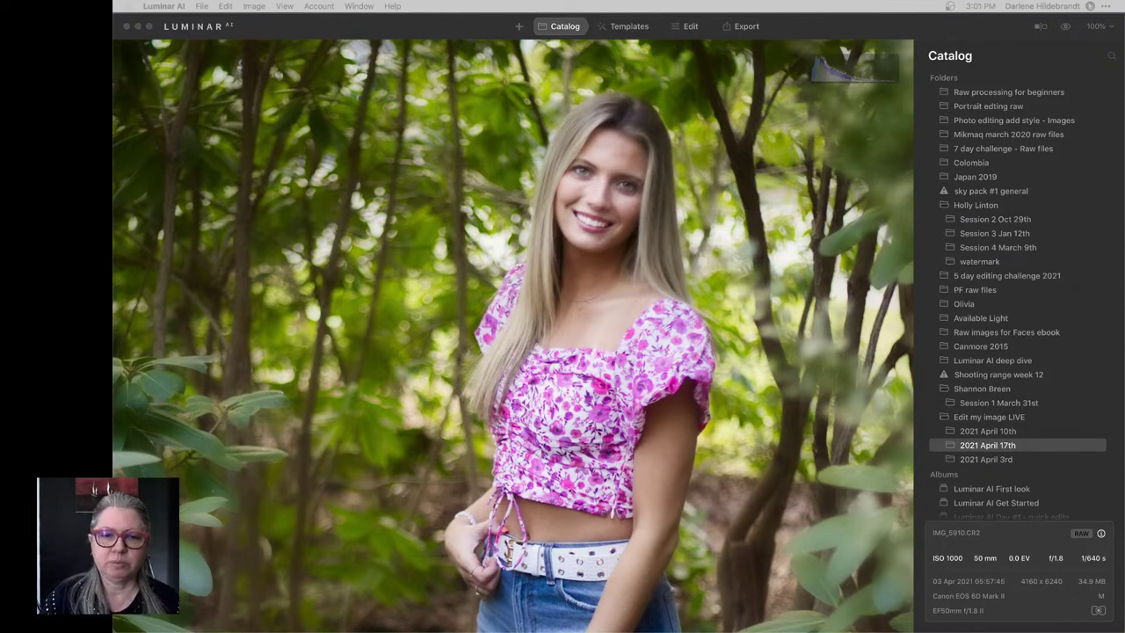
Refit the photo, zoom to 100% on the model's face and torso, then return to Lightroom
click(844, 287)
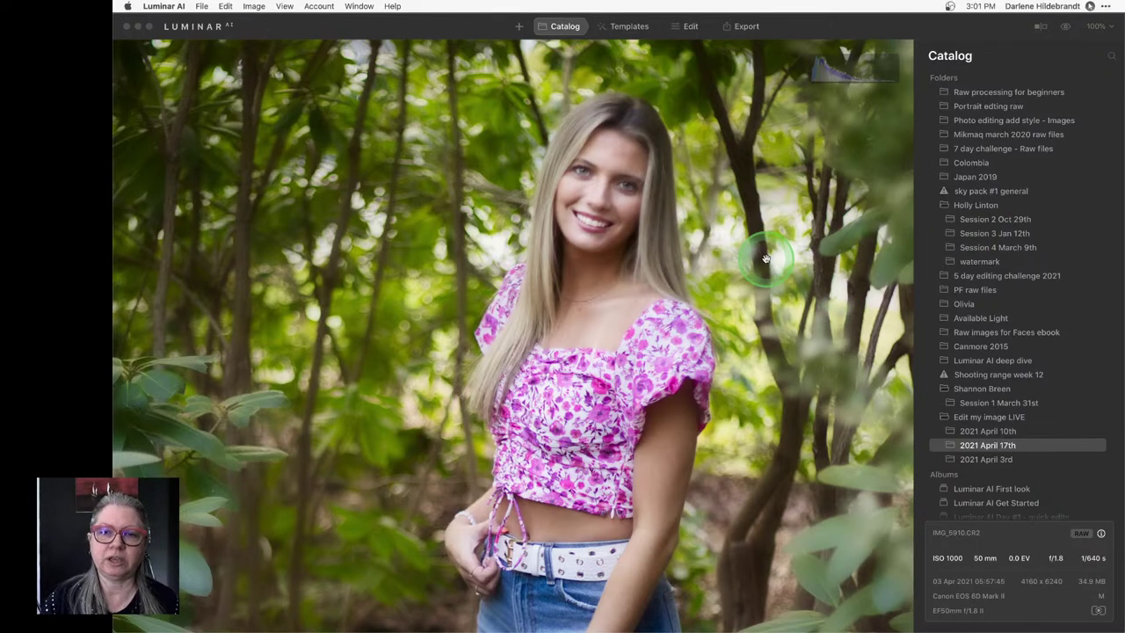
click(613, 318)
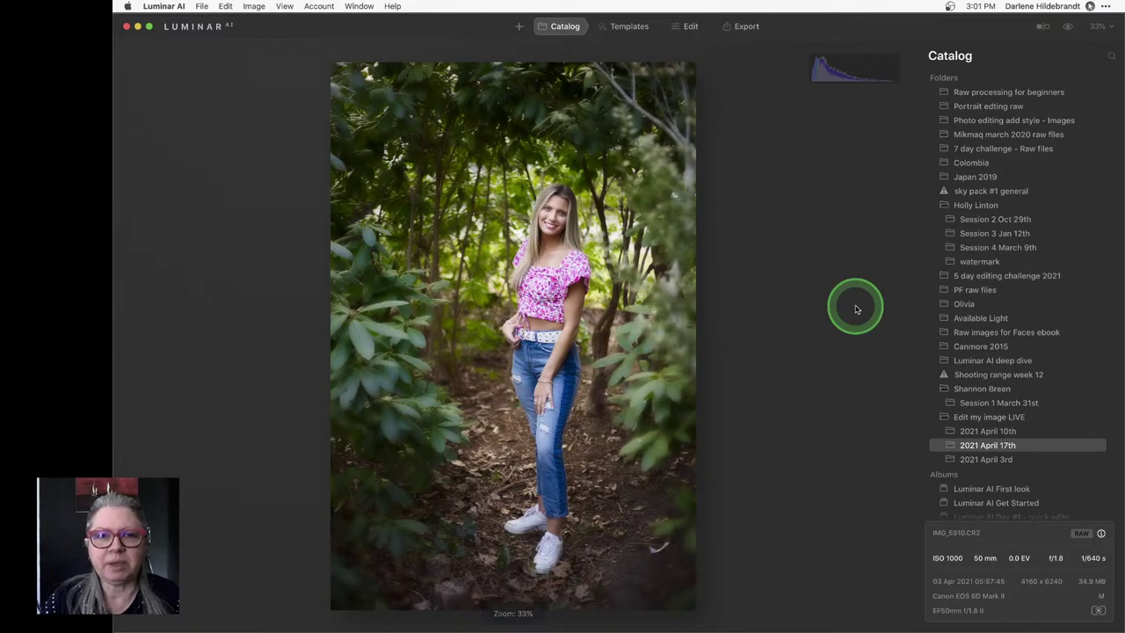
click(856, 308)
click(787, 315)
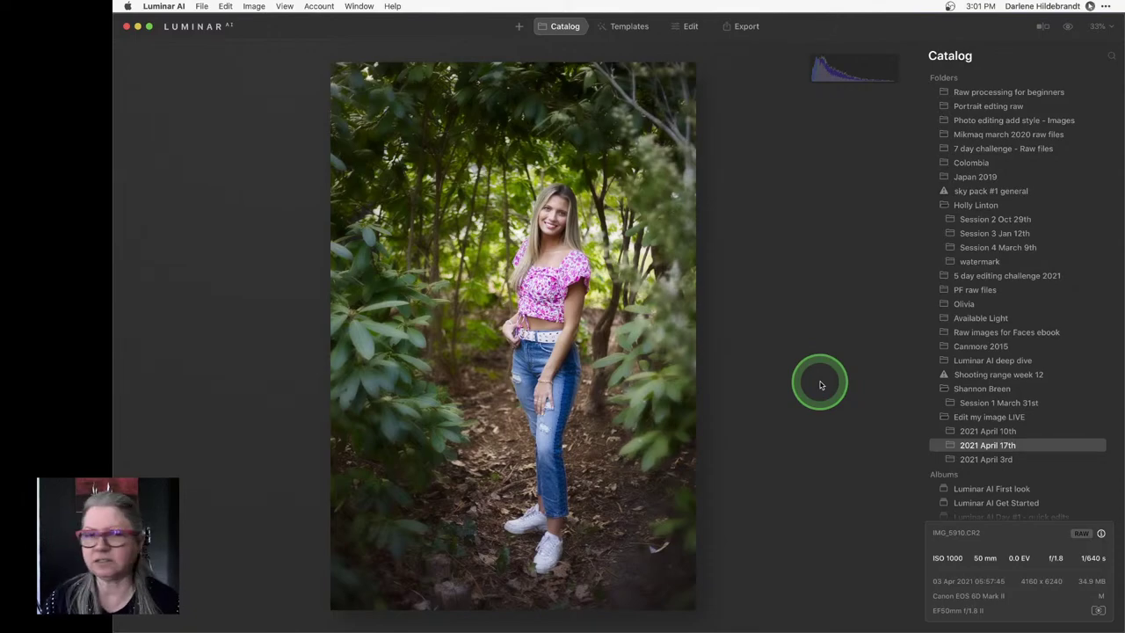
click(564, 281)
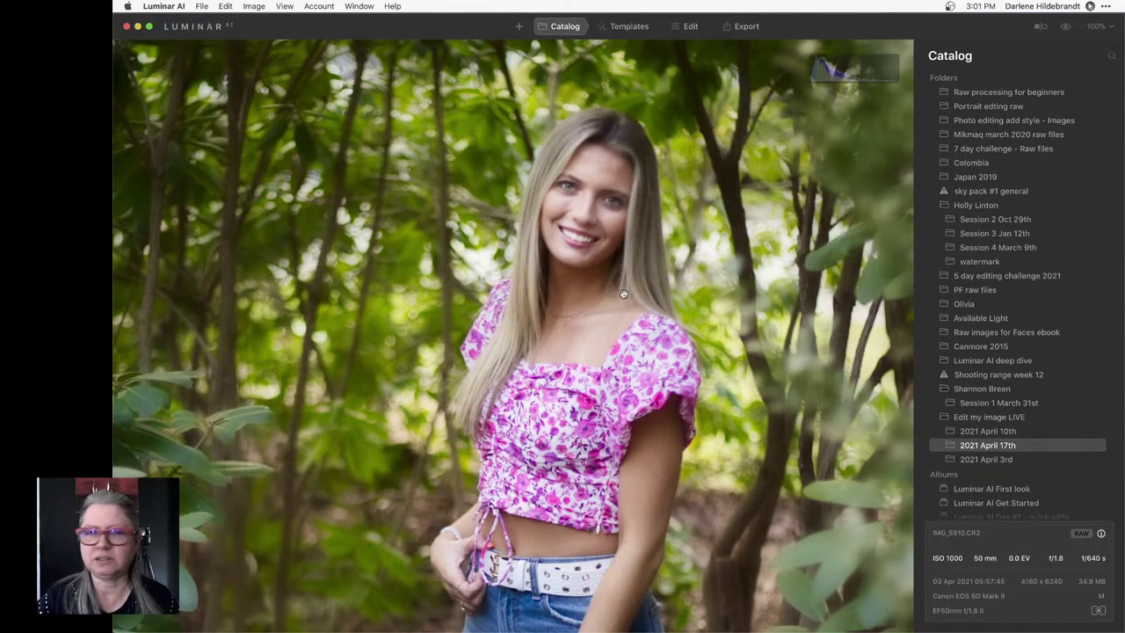
key(super+Tab)
key(super+Tab)
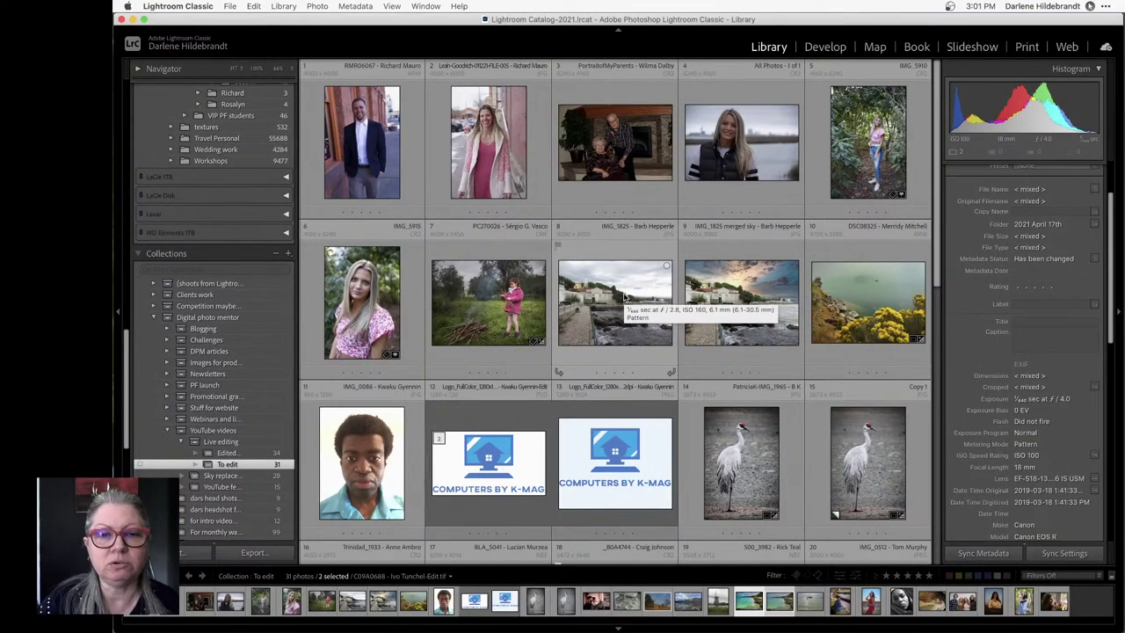
Select the IMG_1825 merged-sky photo and give it a red label
click(550, 216)
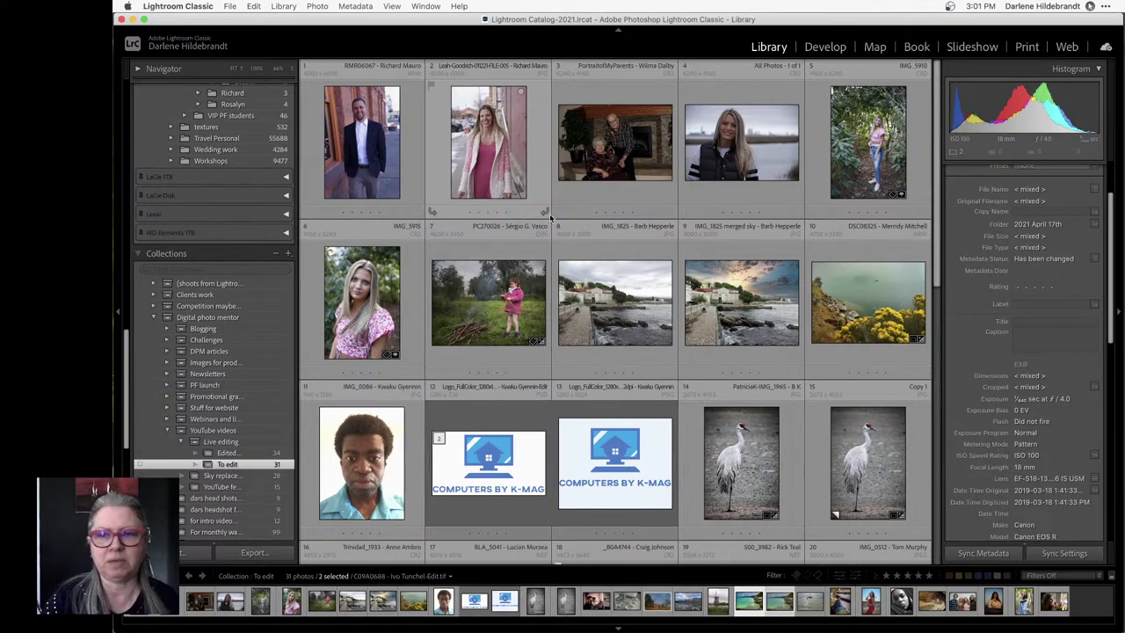
click(1071, 343)
click(1027, 337)
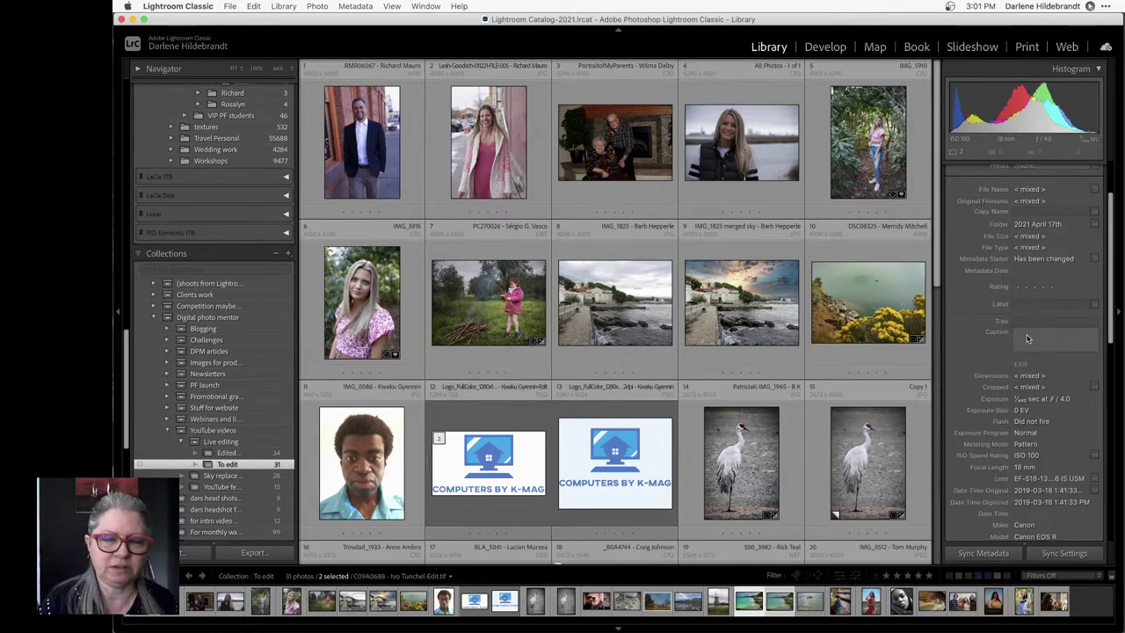
click(732, 308)
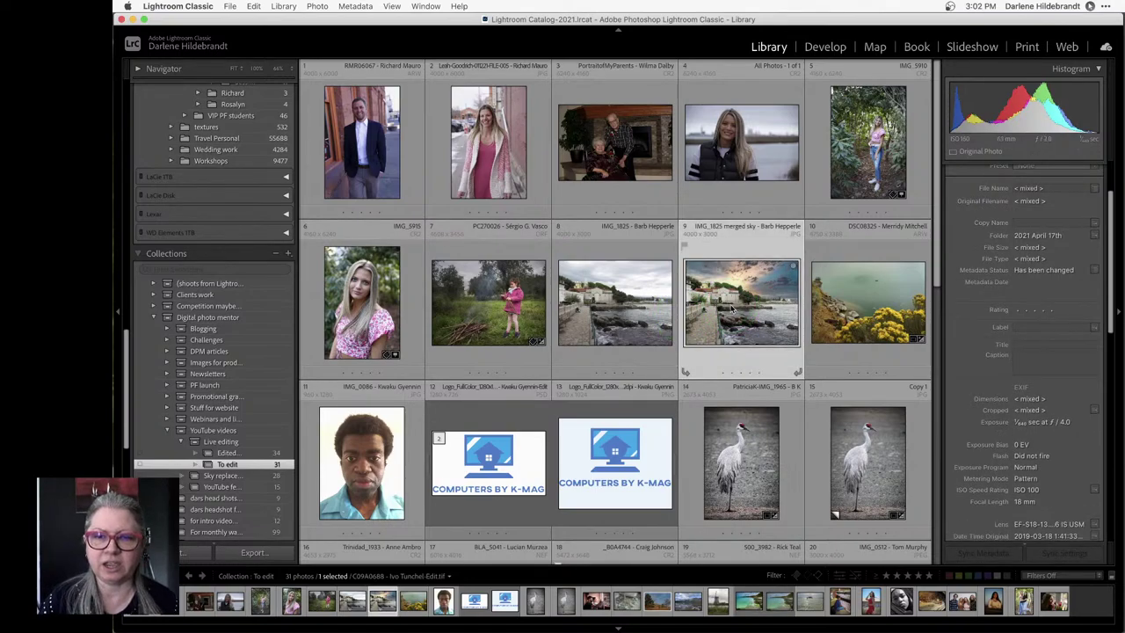
key(6)
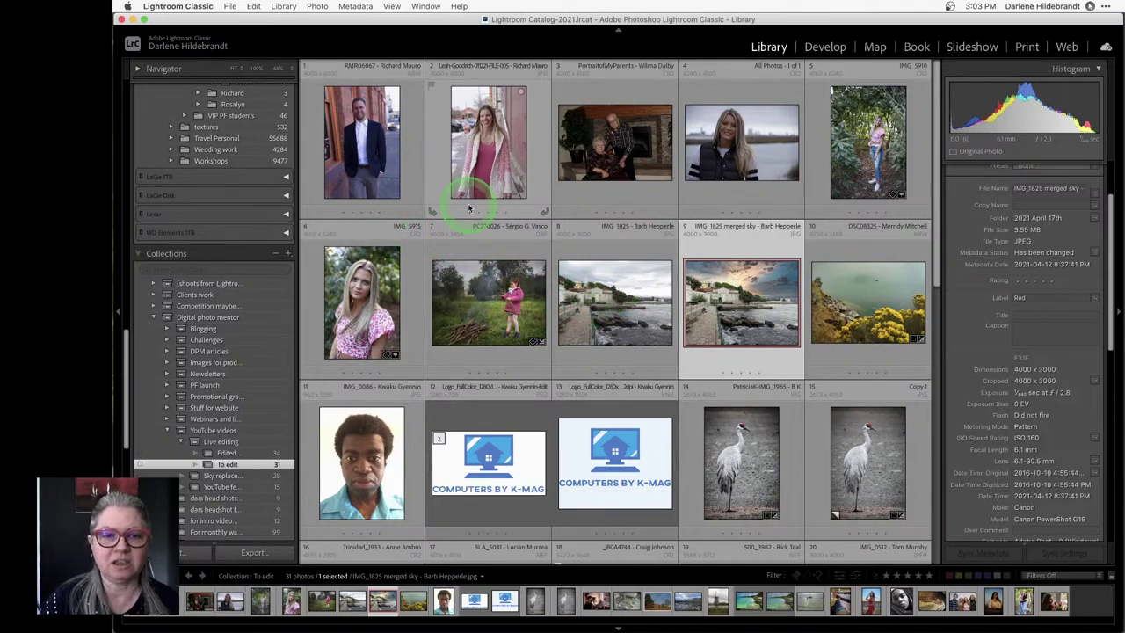
Scroll the grid and select photo 21, the turquoise coastline stack
scroll(466, 188, down, 5)
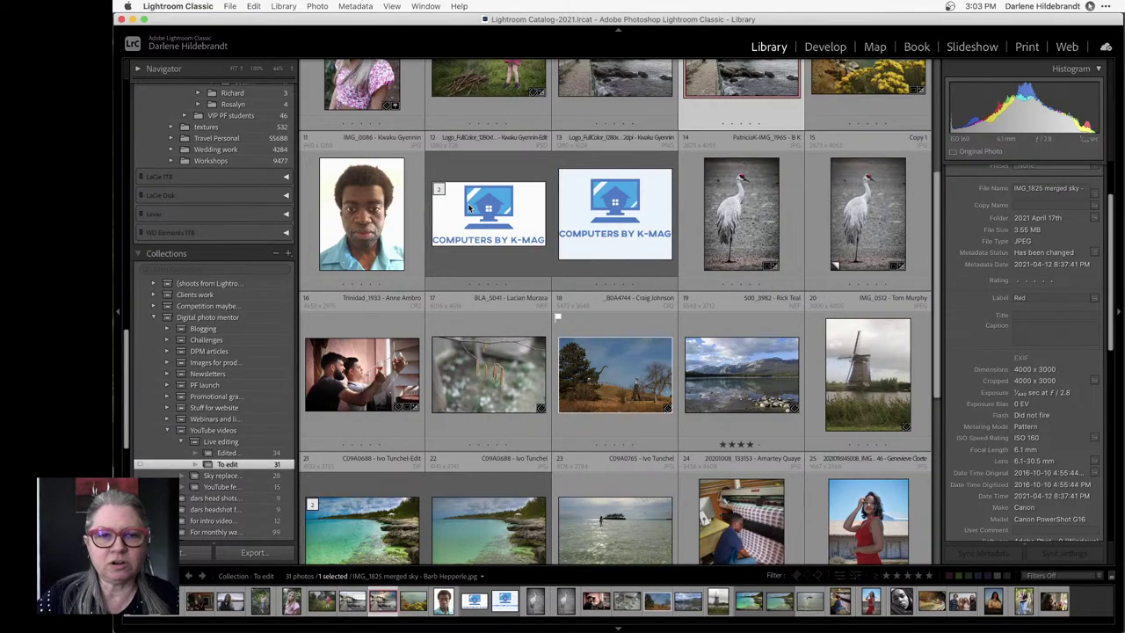
drag(754, 202, 470, 207)
scroll(469, 205, down, 1)
click(406, 395)
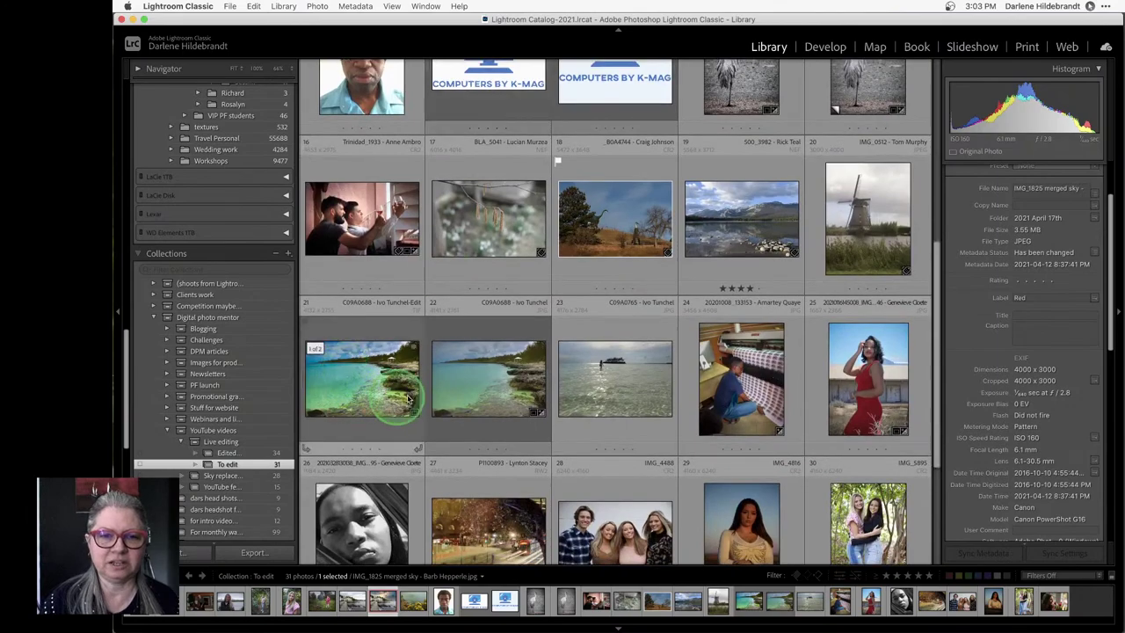